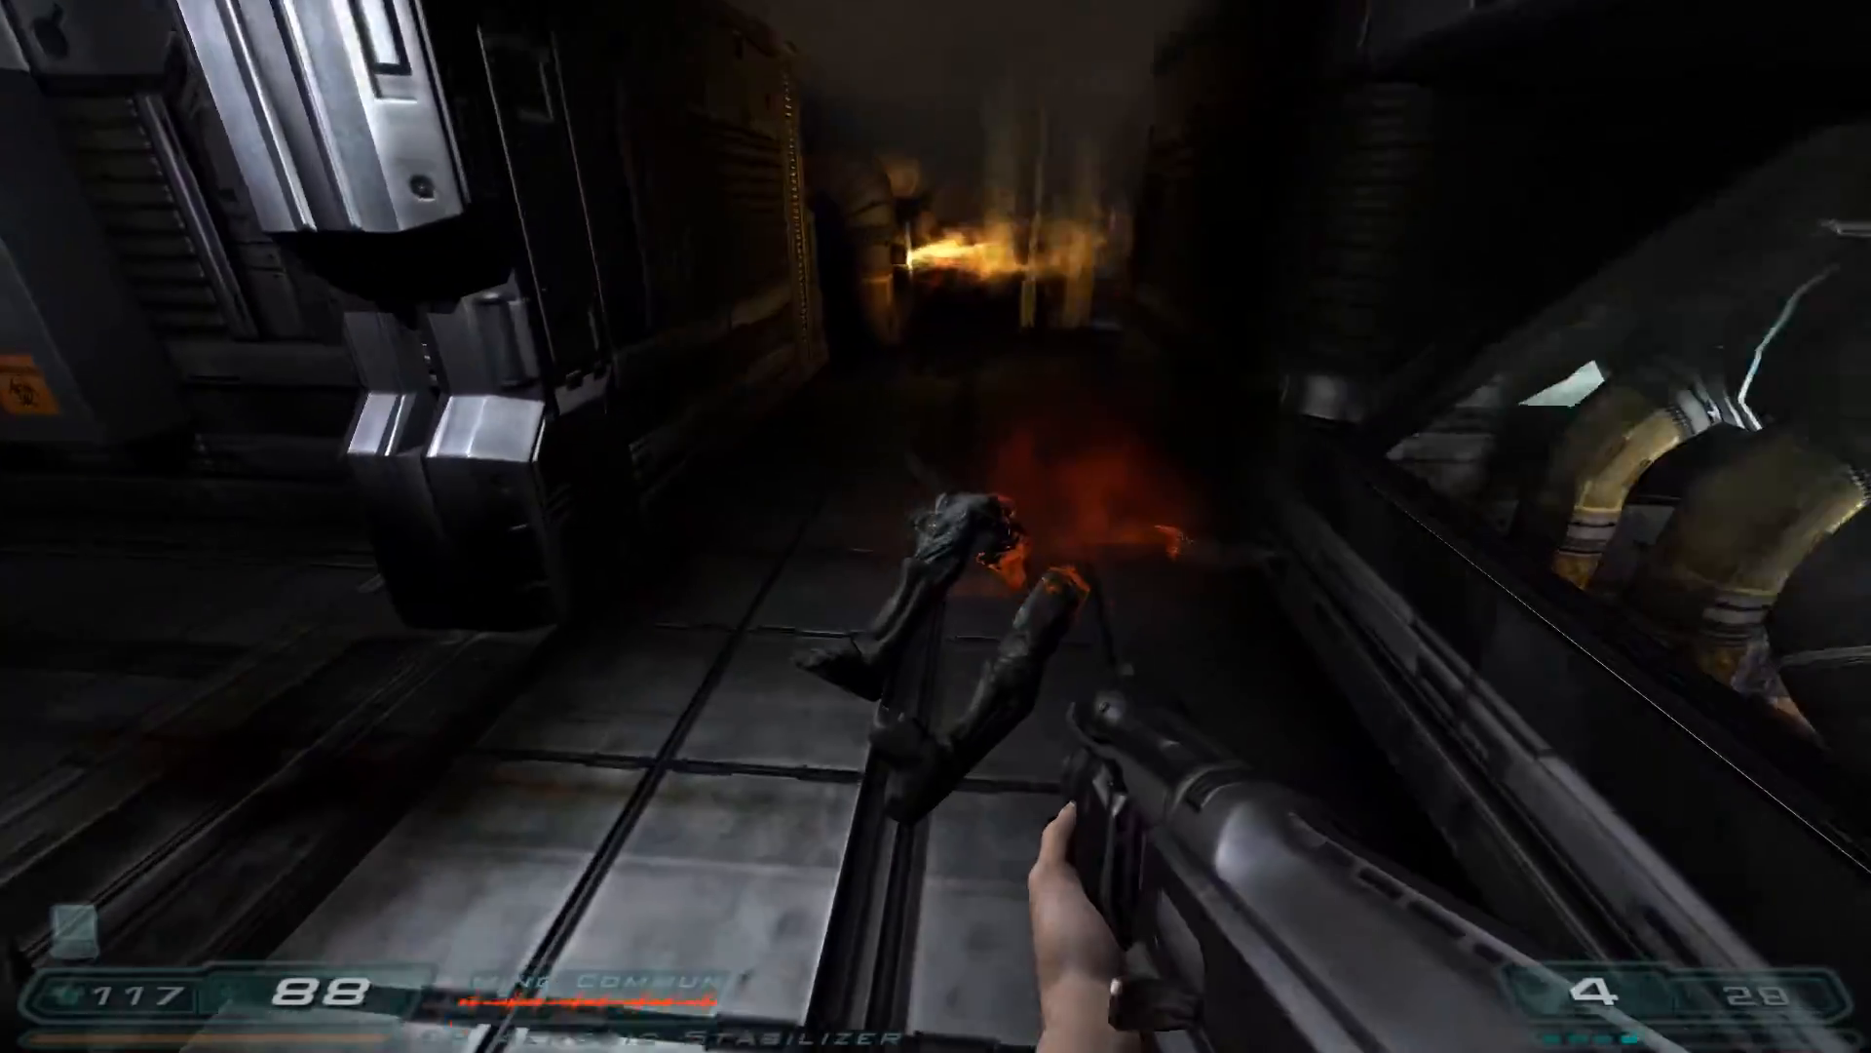
{"action": "key", "text": "w"}
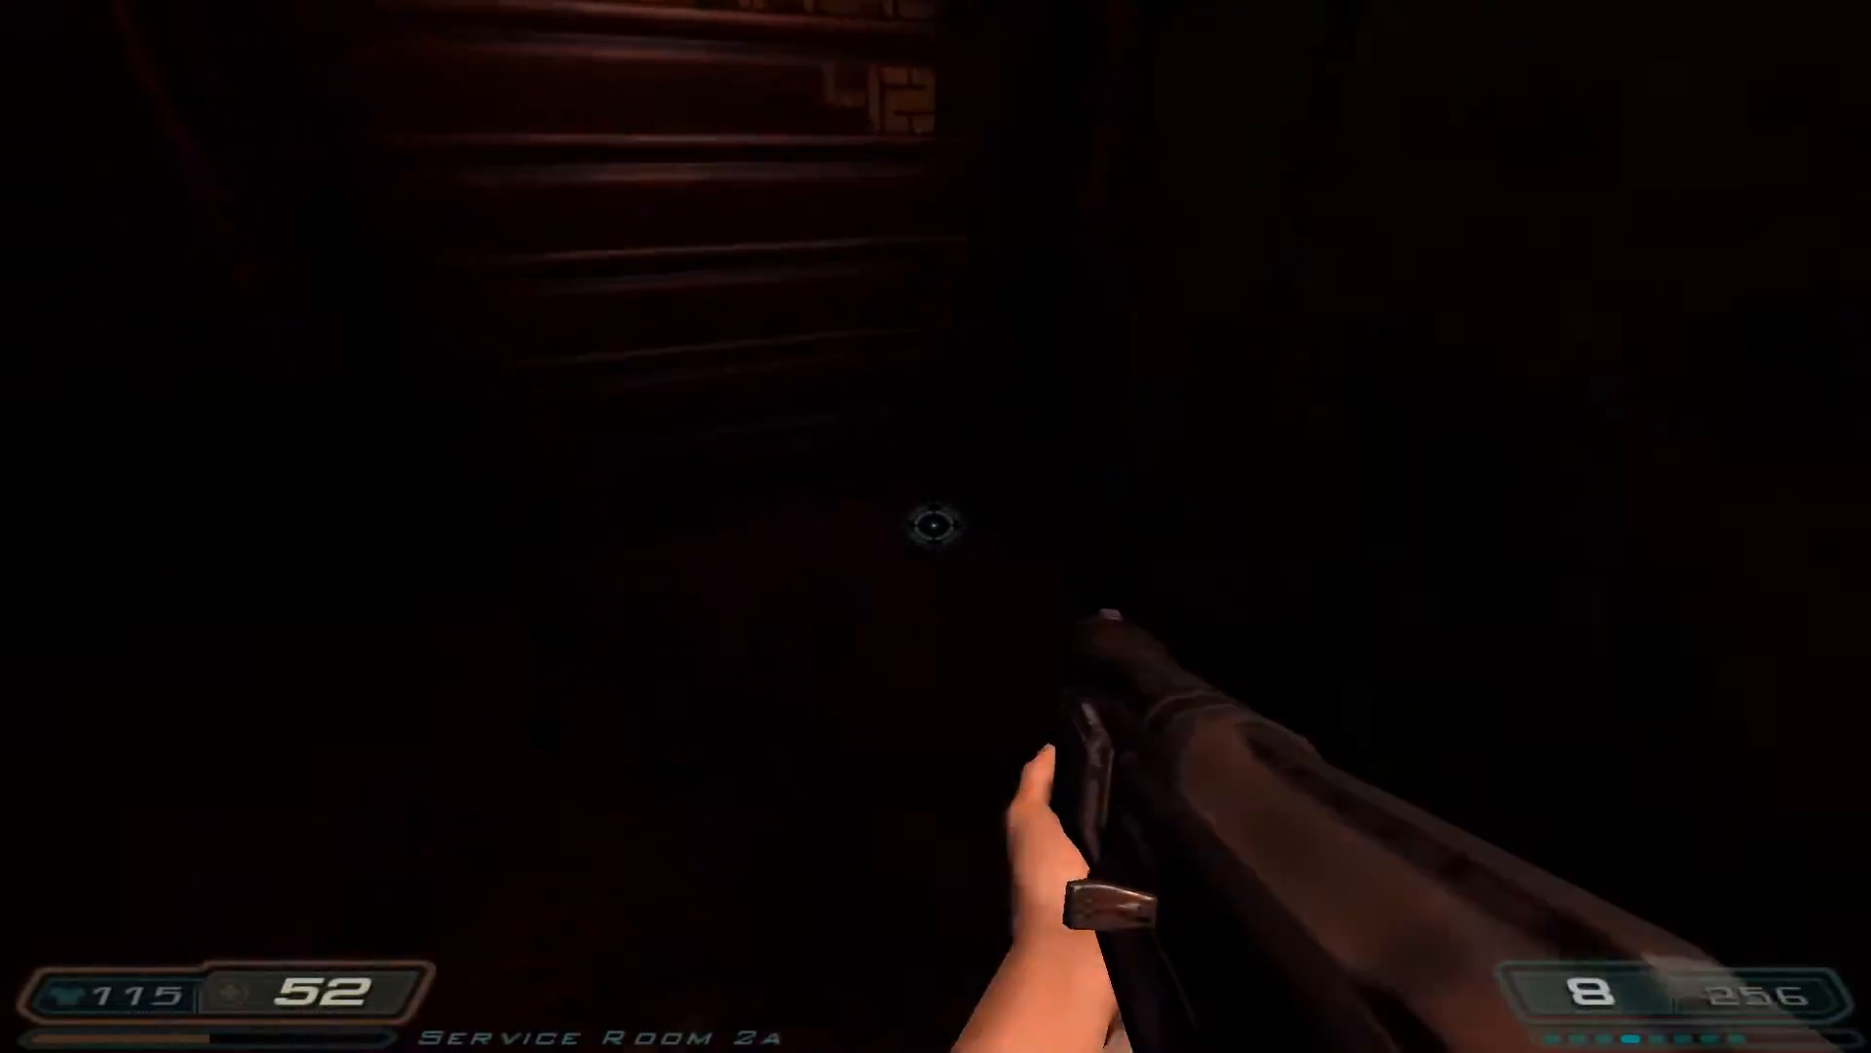
{"action": "key", "text": "w"}
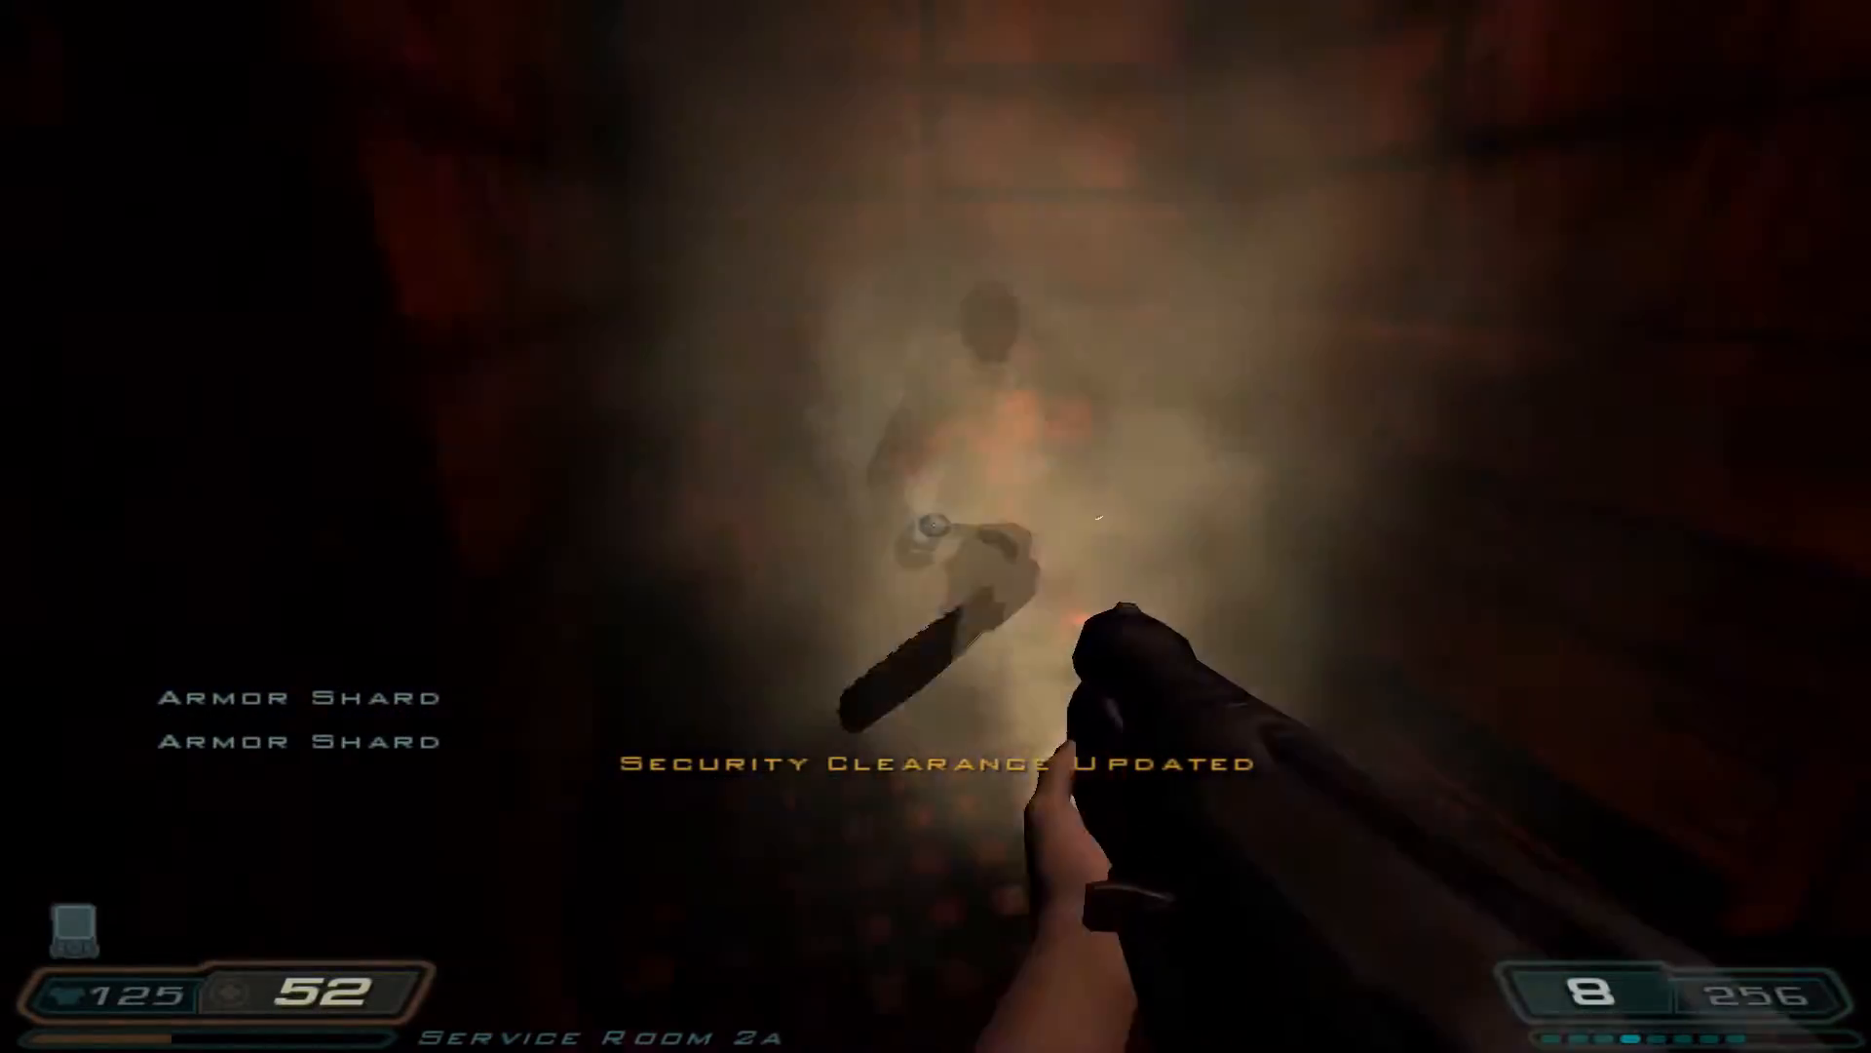
{"action": "left_click", "coordinate": [934, 526]}
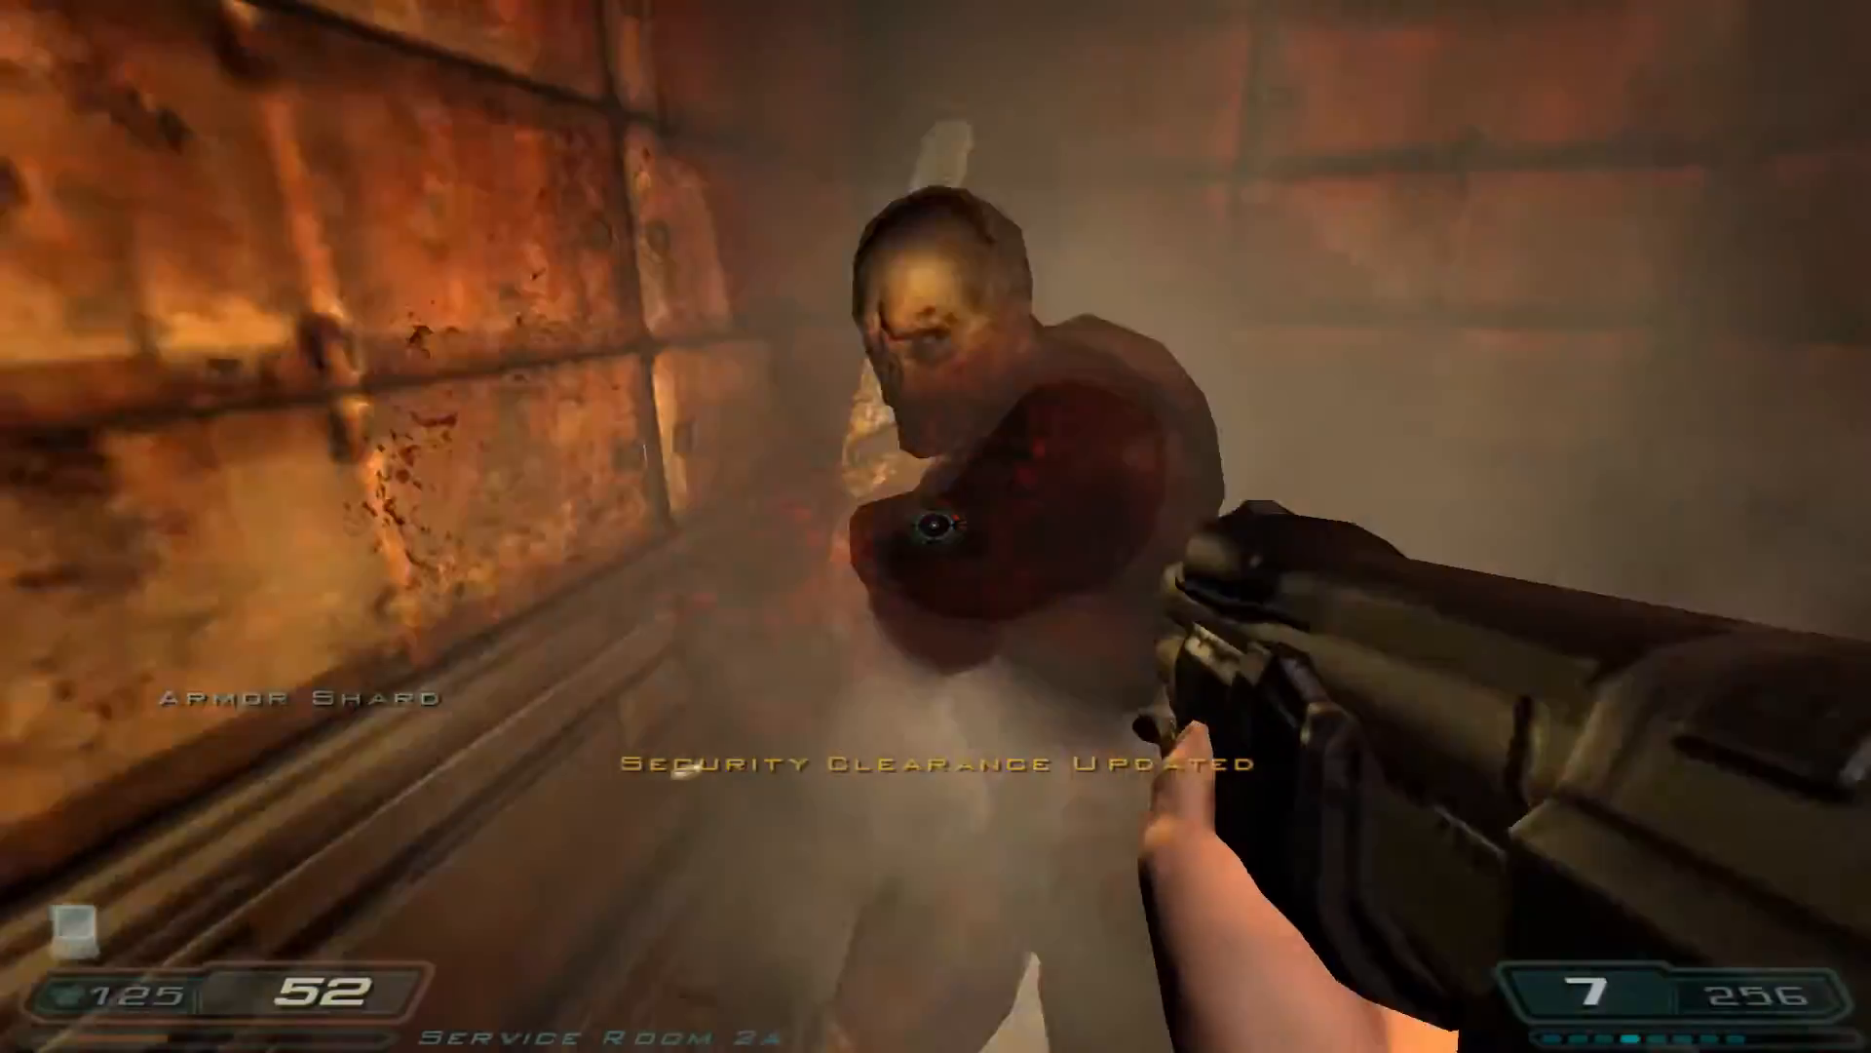
{"action": "left_click", "coordinate": [934, 526]}
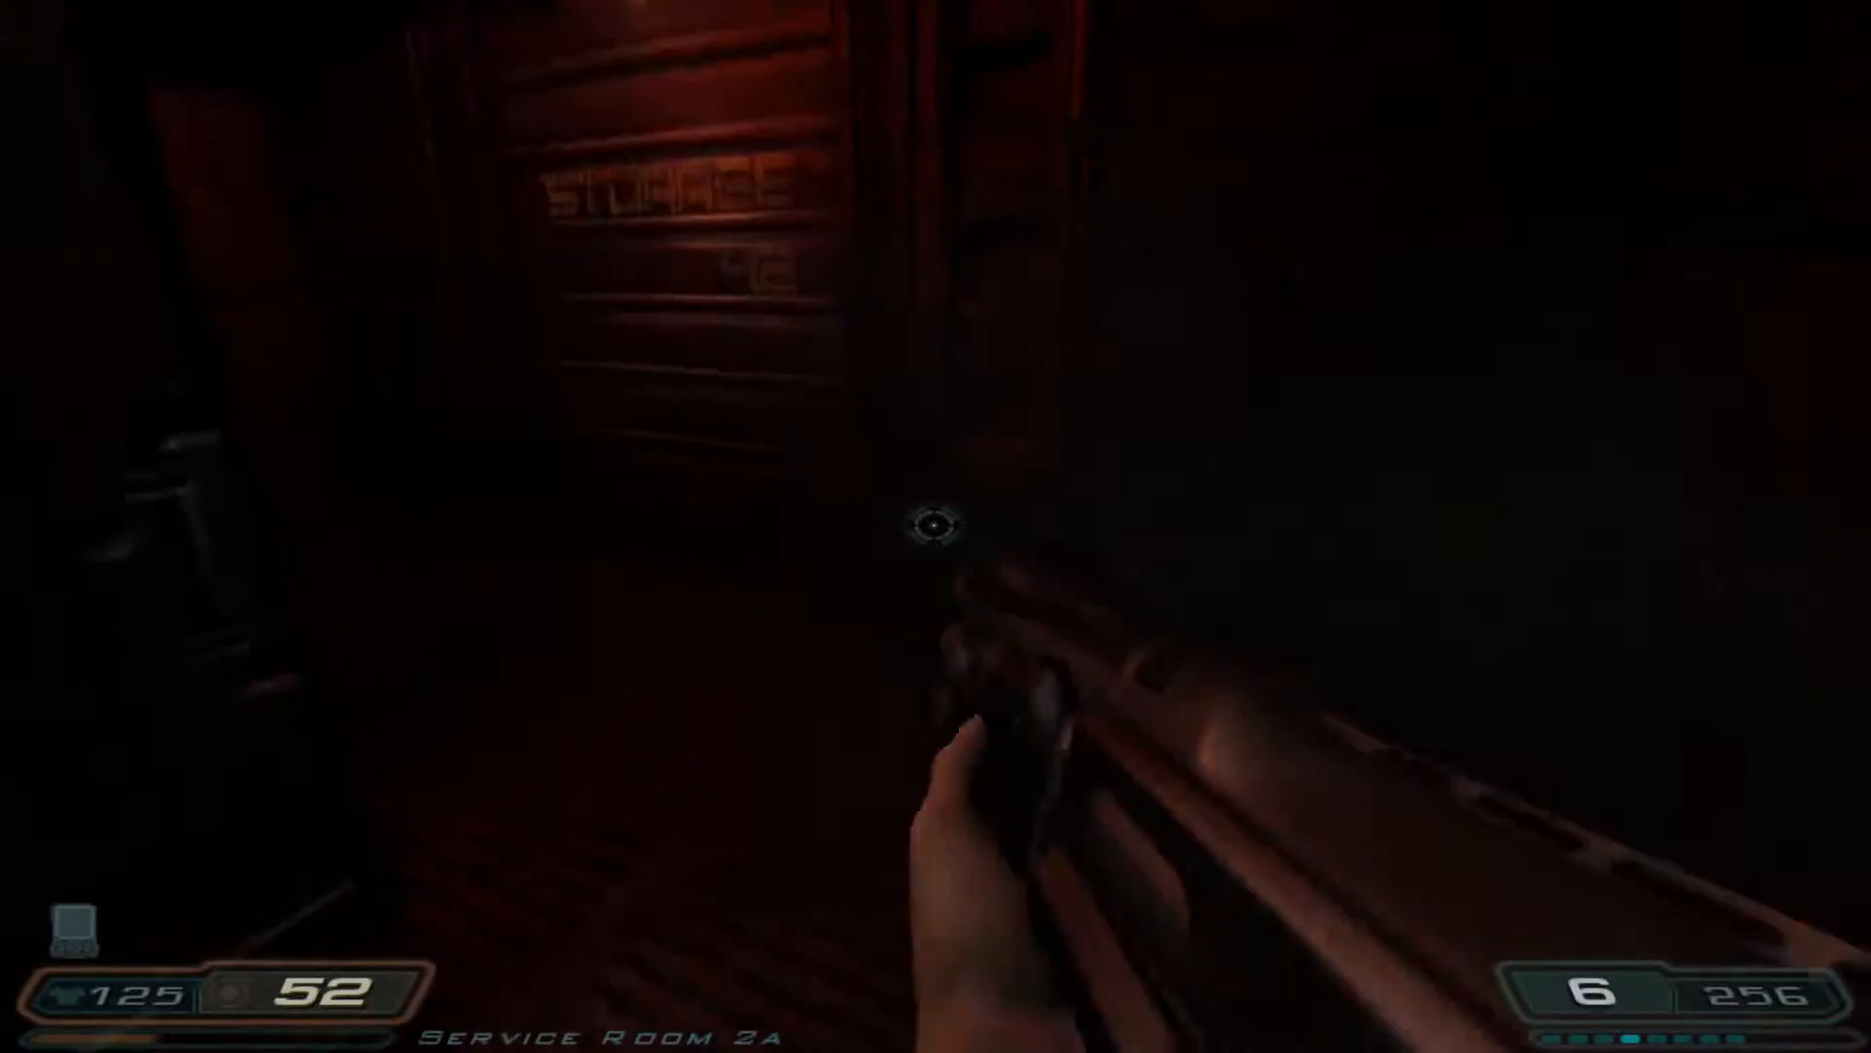
{"action": "left_click", "coordinate": [933, 526]}
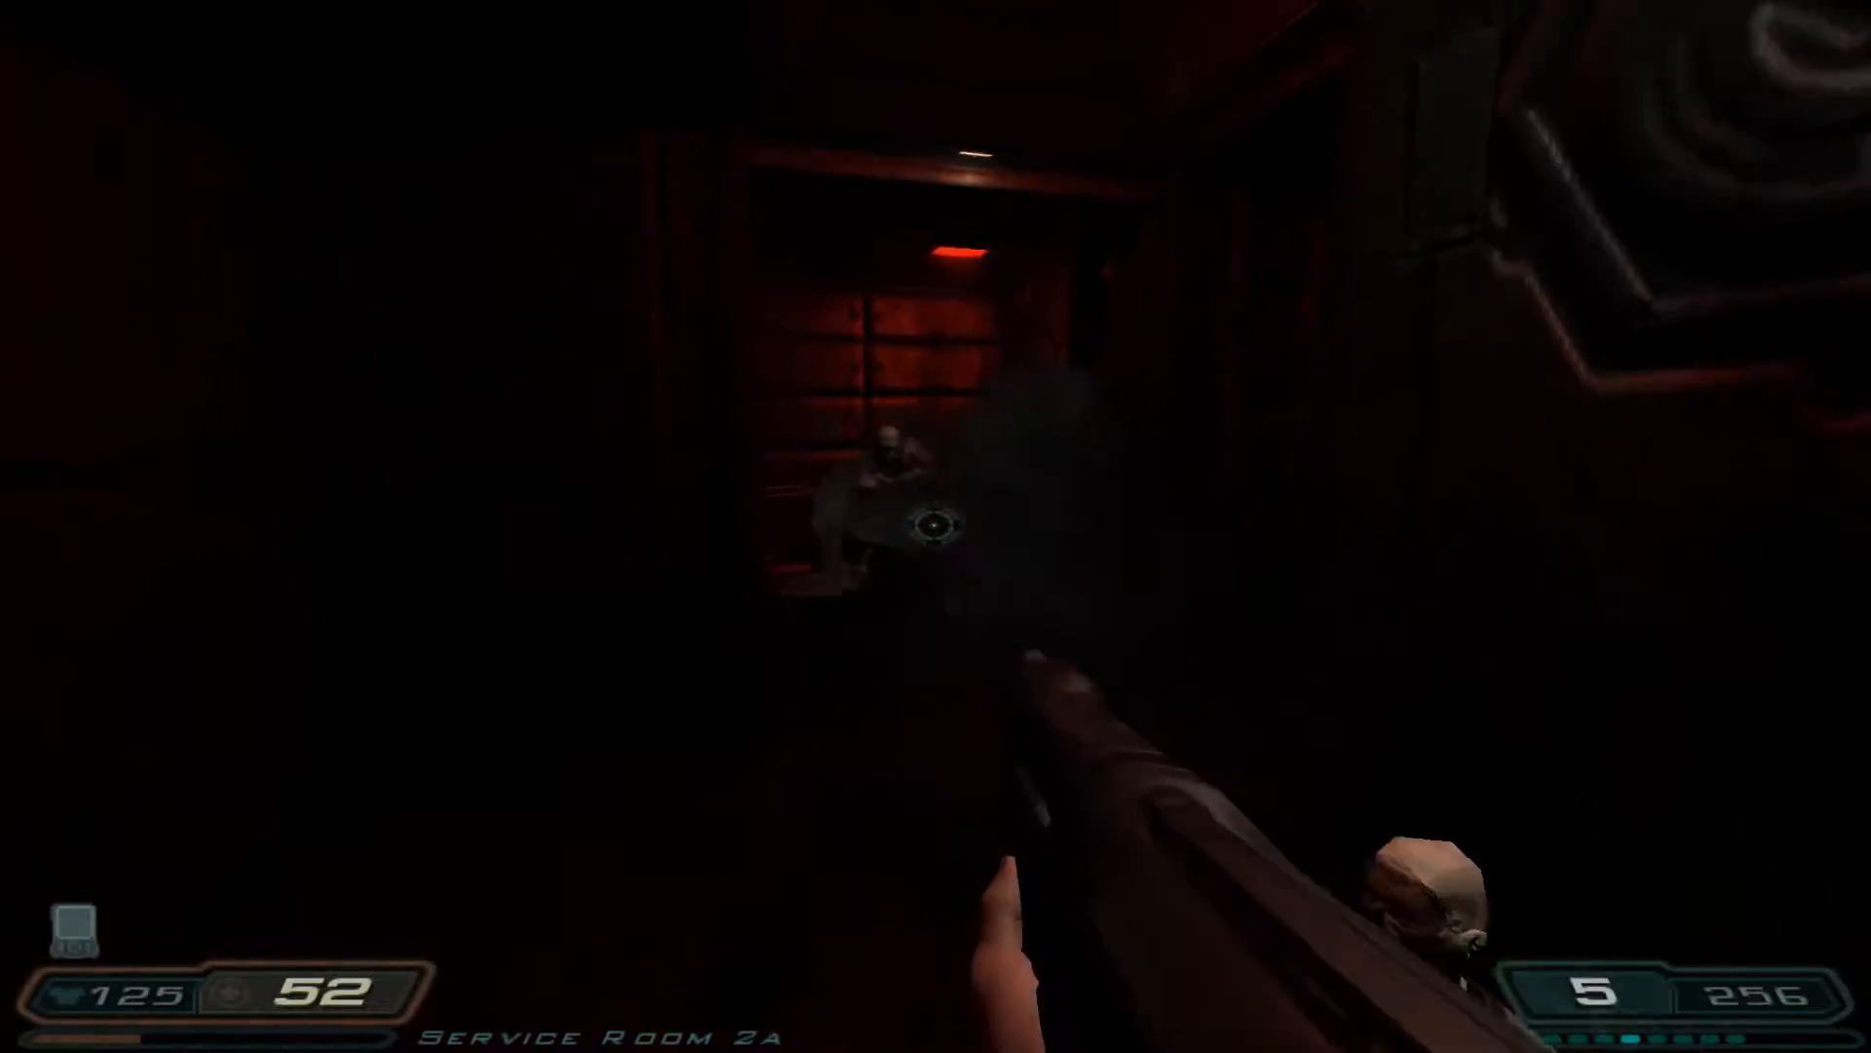
{"action": "left_click", "coordinate": [934, 526]}
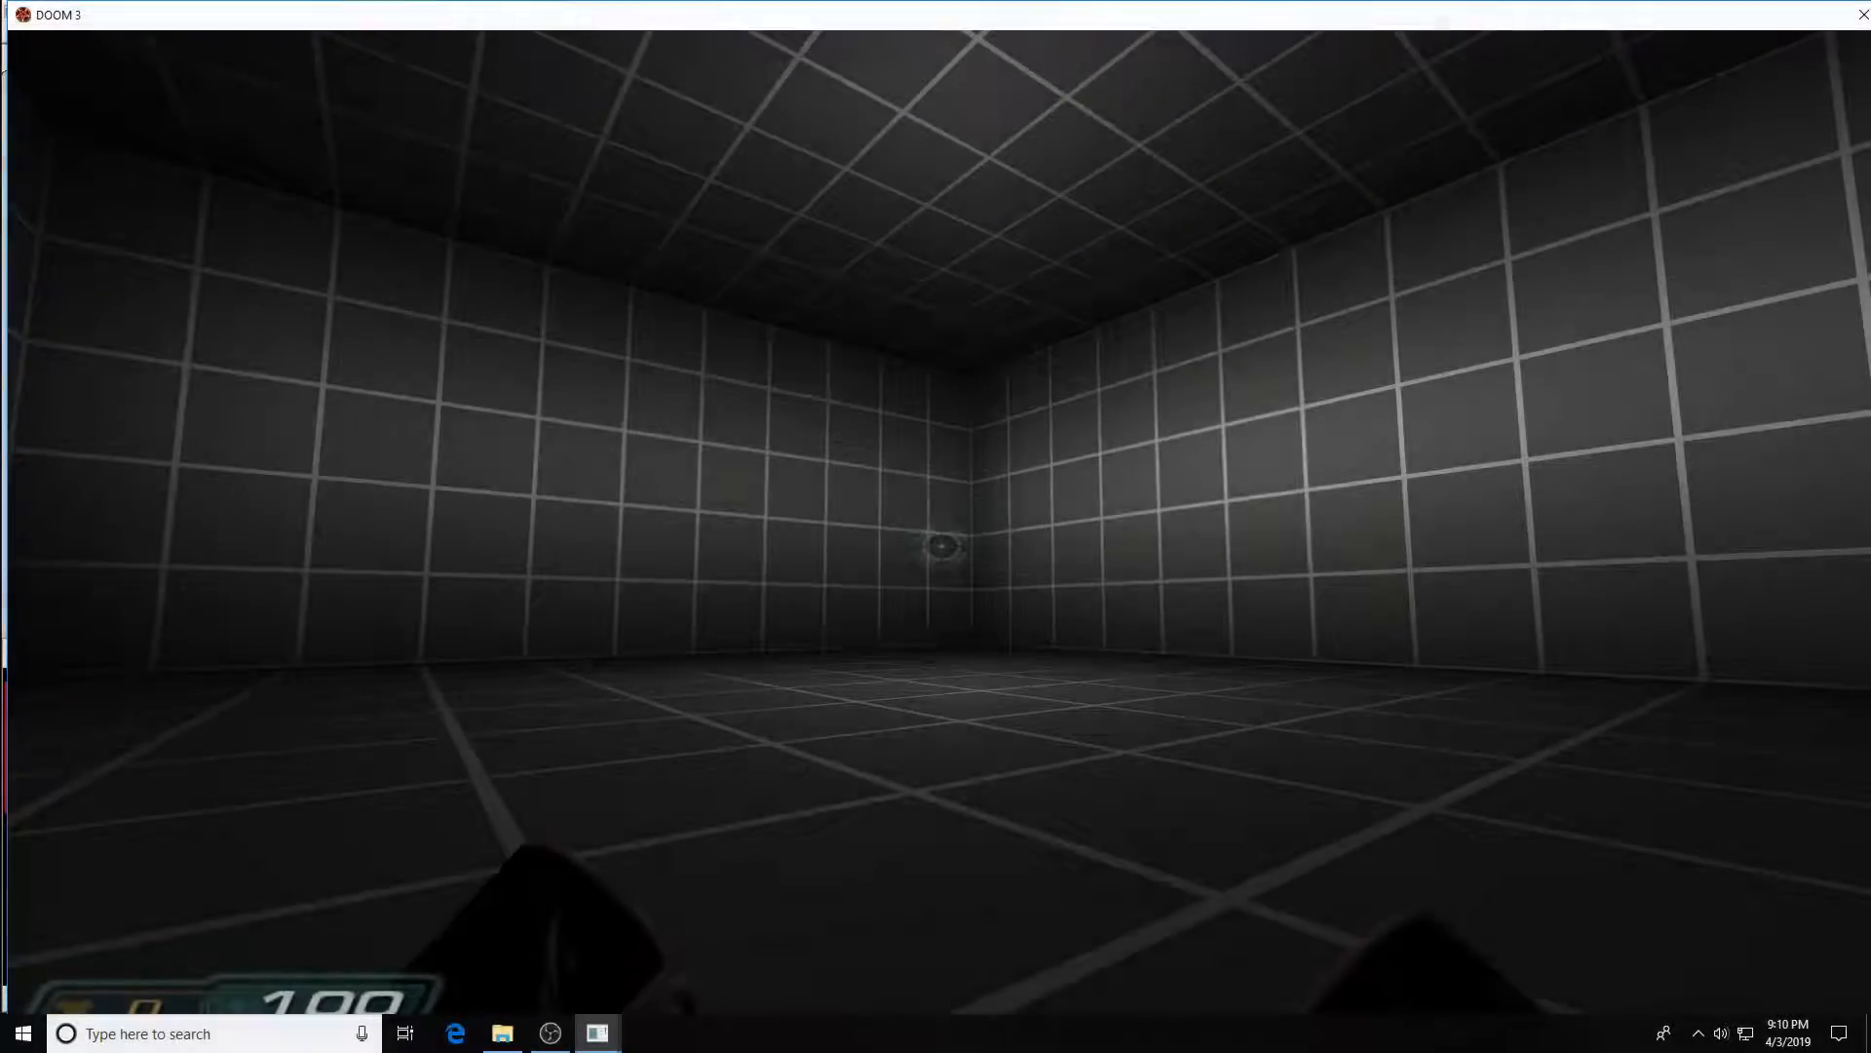
- Walk around the grid-textured test room in the game and examine its walls, floor and ceiling from several angles
{"action": "key", "text": "w"}
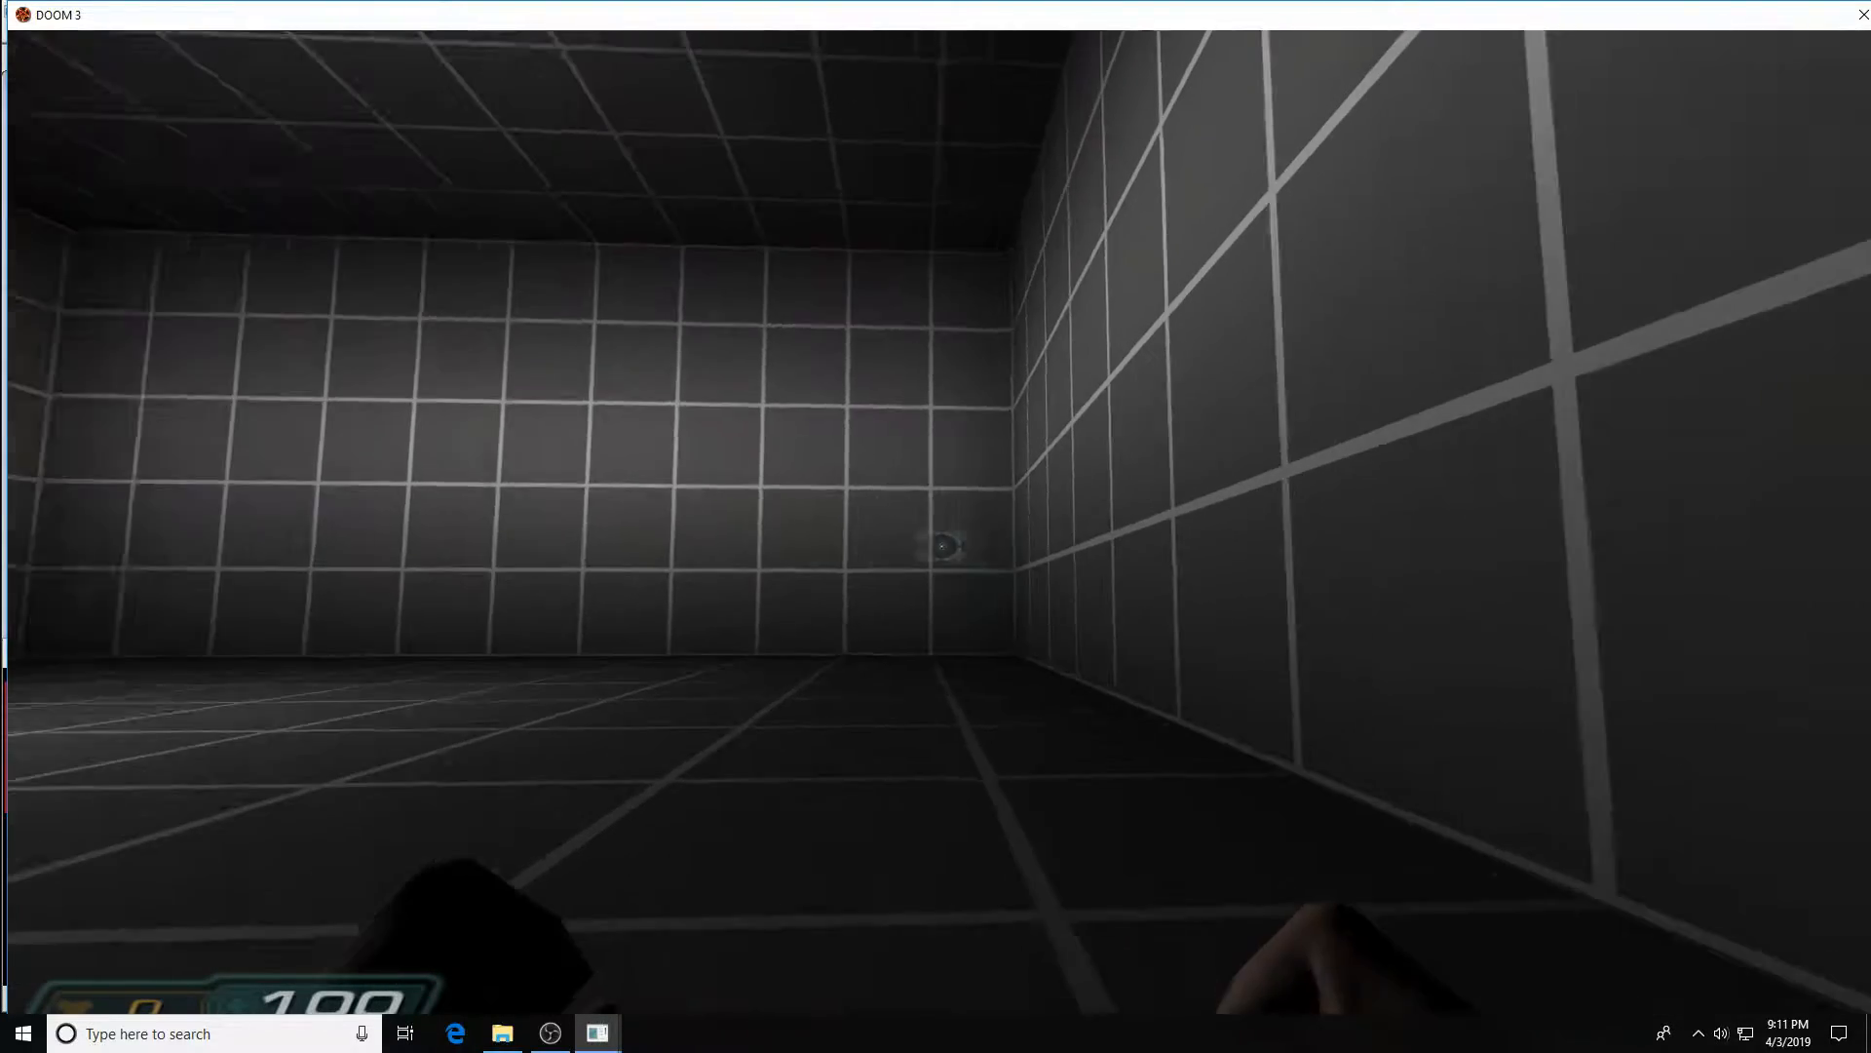
{"action": "key", "text": "w"}
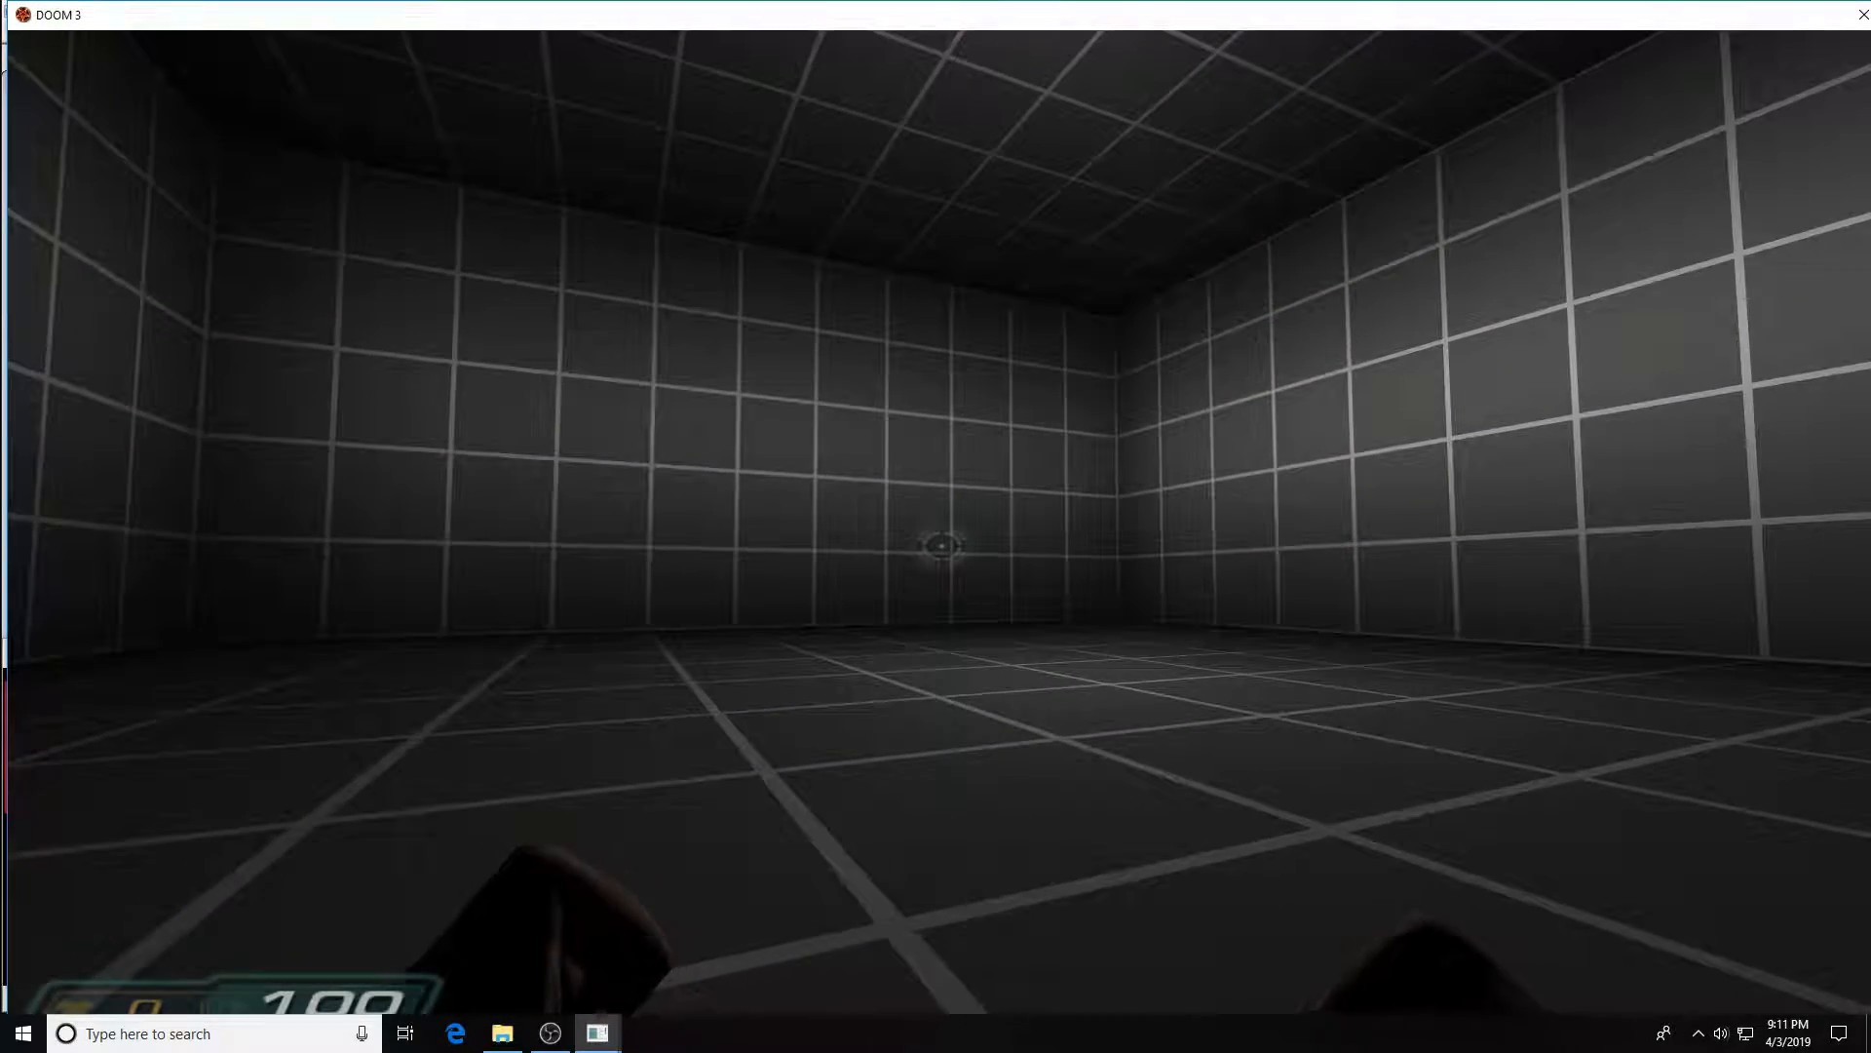
{"action": "key", "text": "w"}
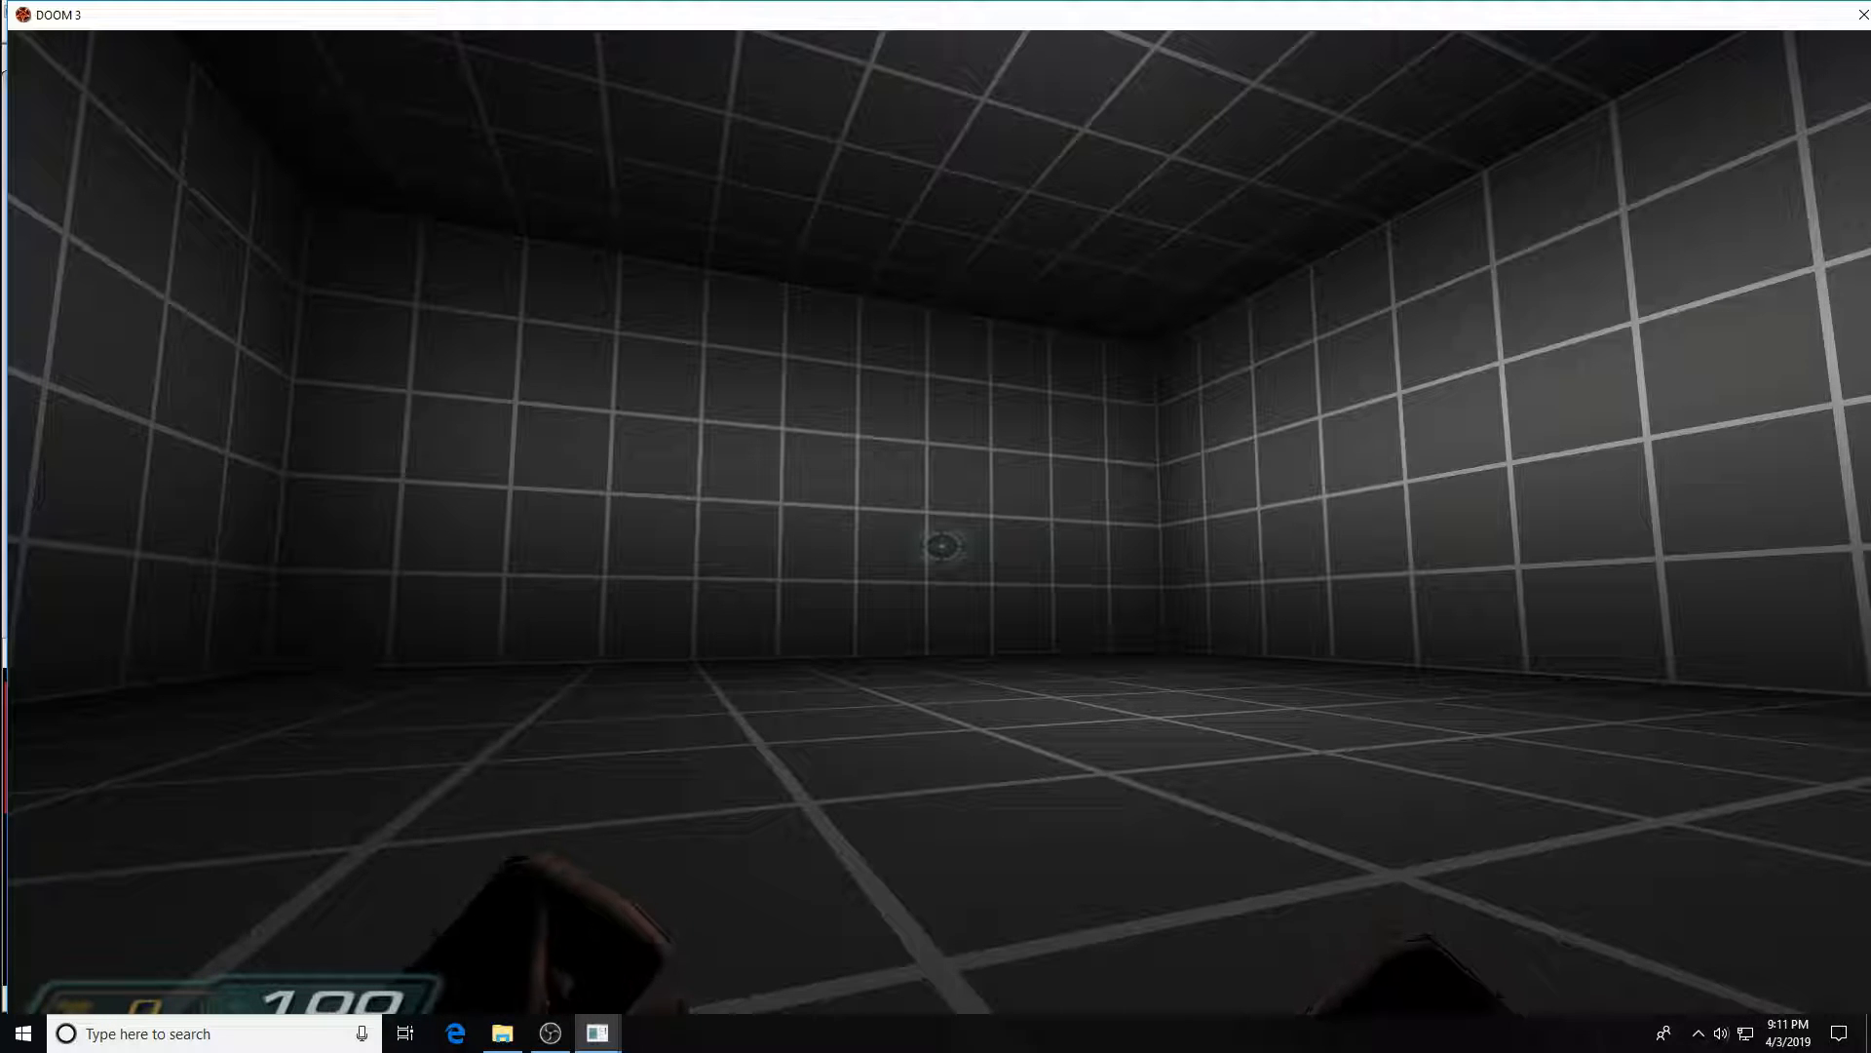
{"action": "key", "text": "d"}
{"action": "key", "text": "a"}
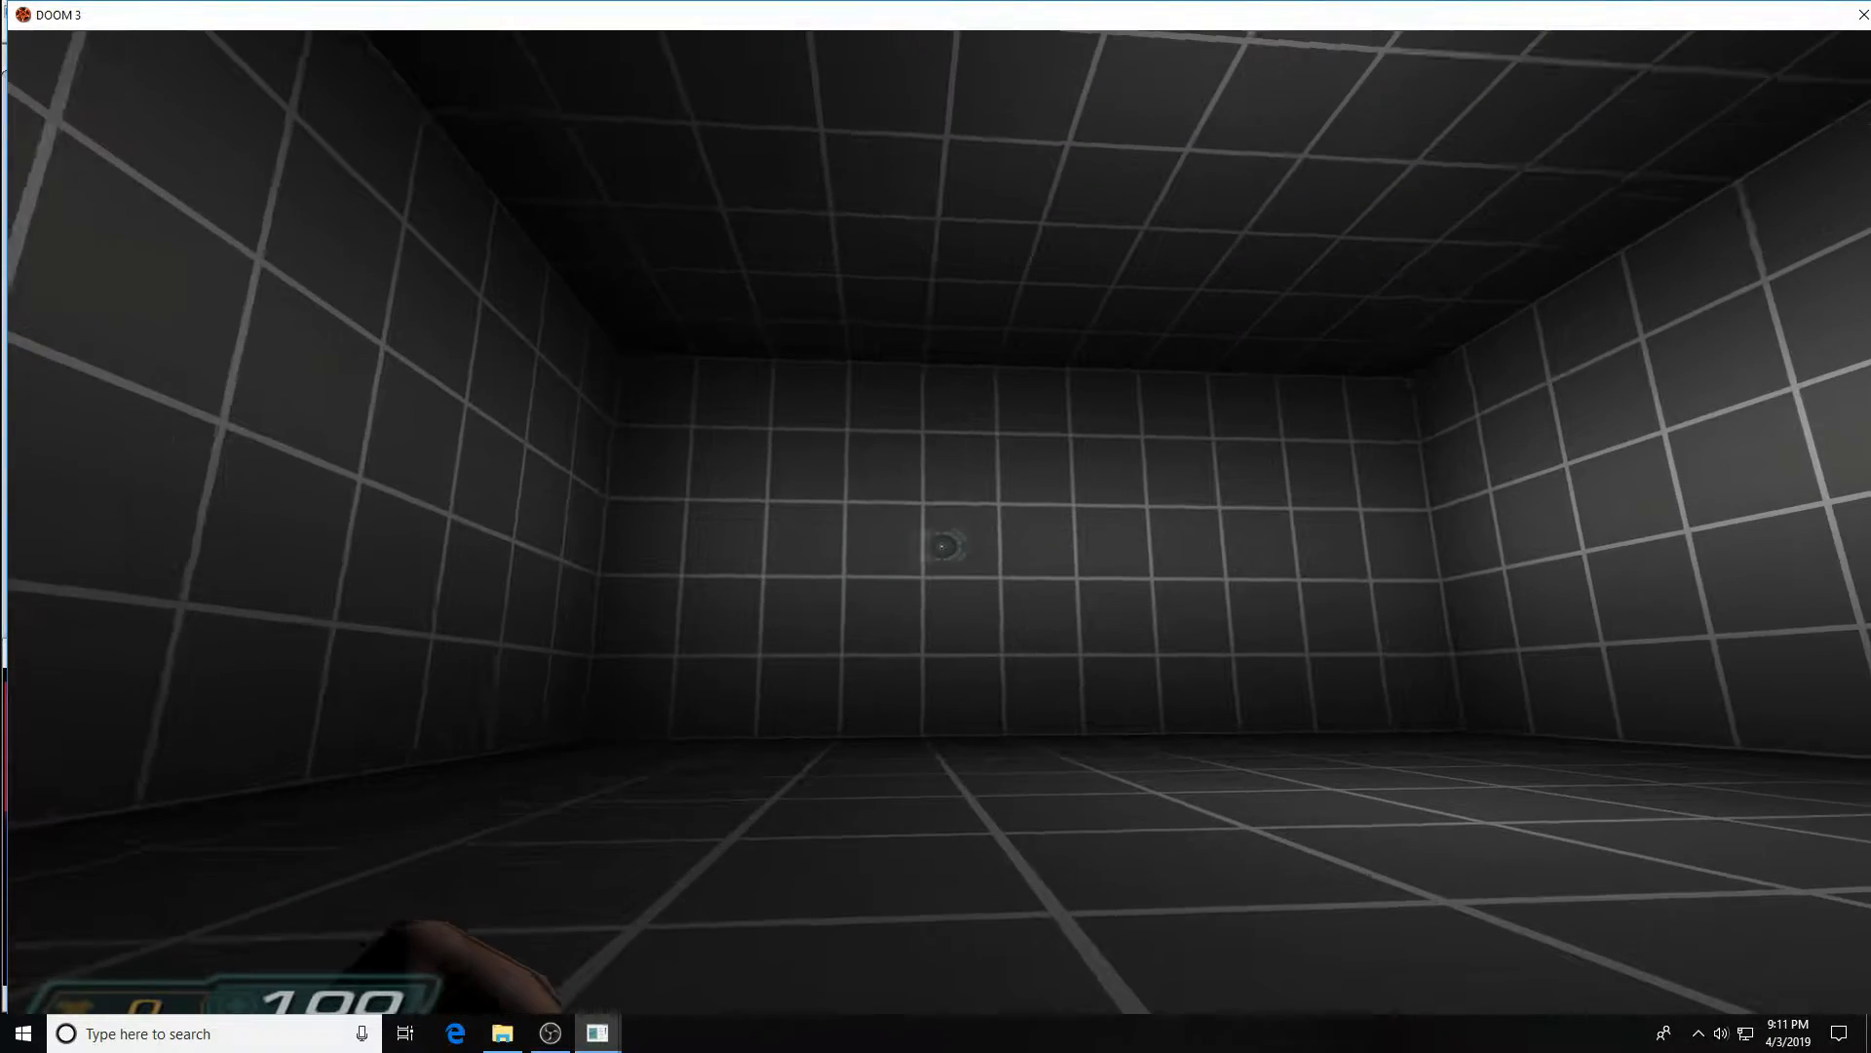
{"action": "key", "text": "w"}
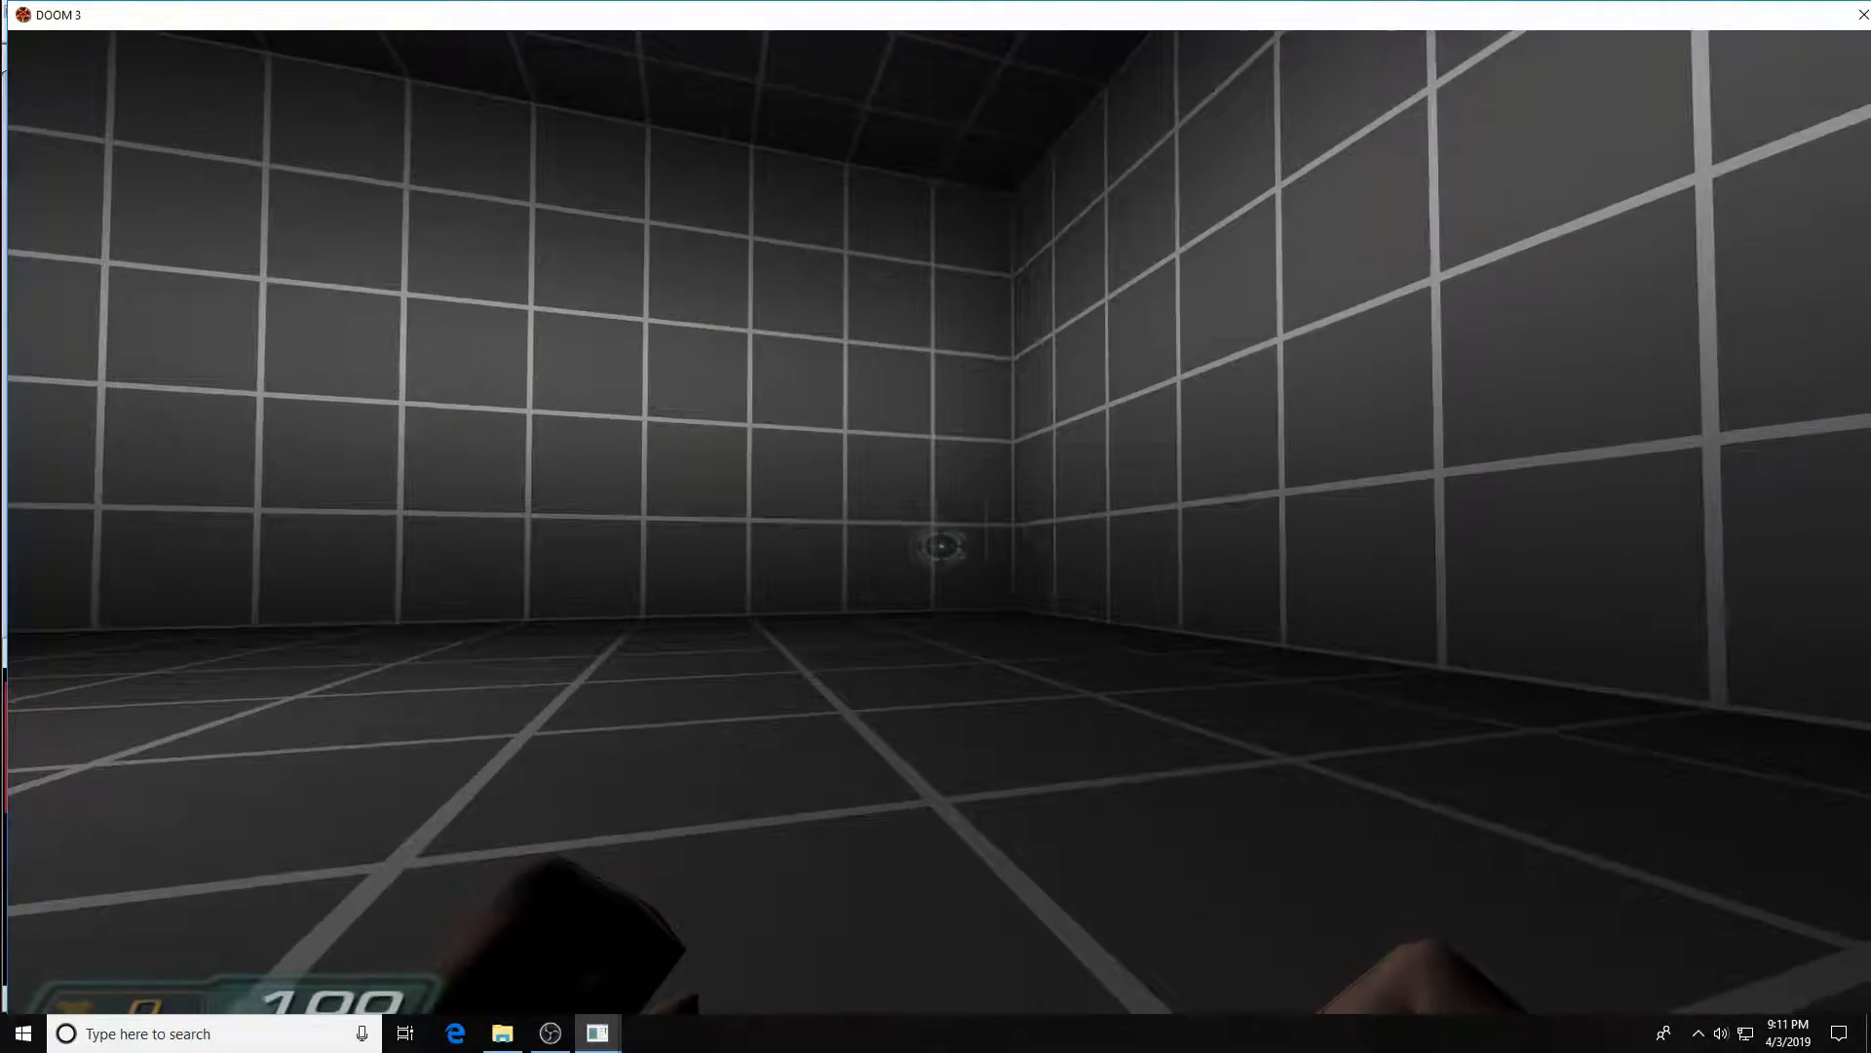
{"action": "key", "text": "w"}
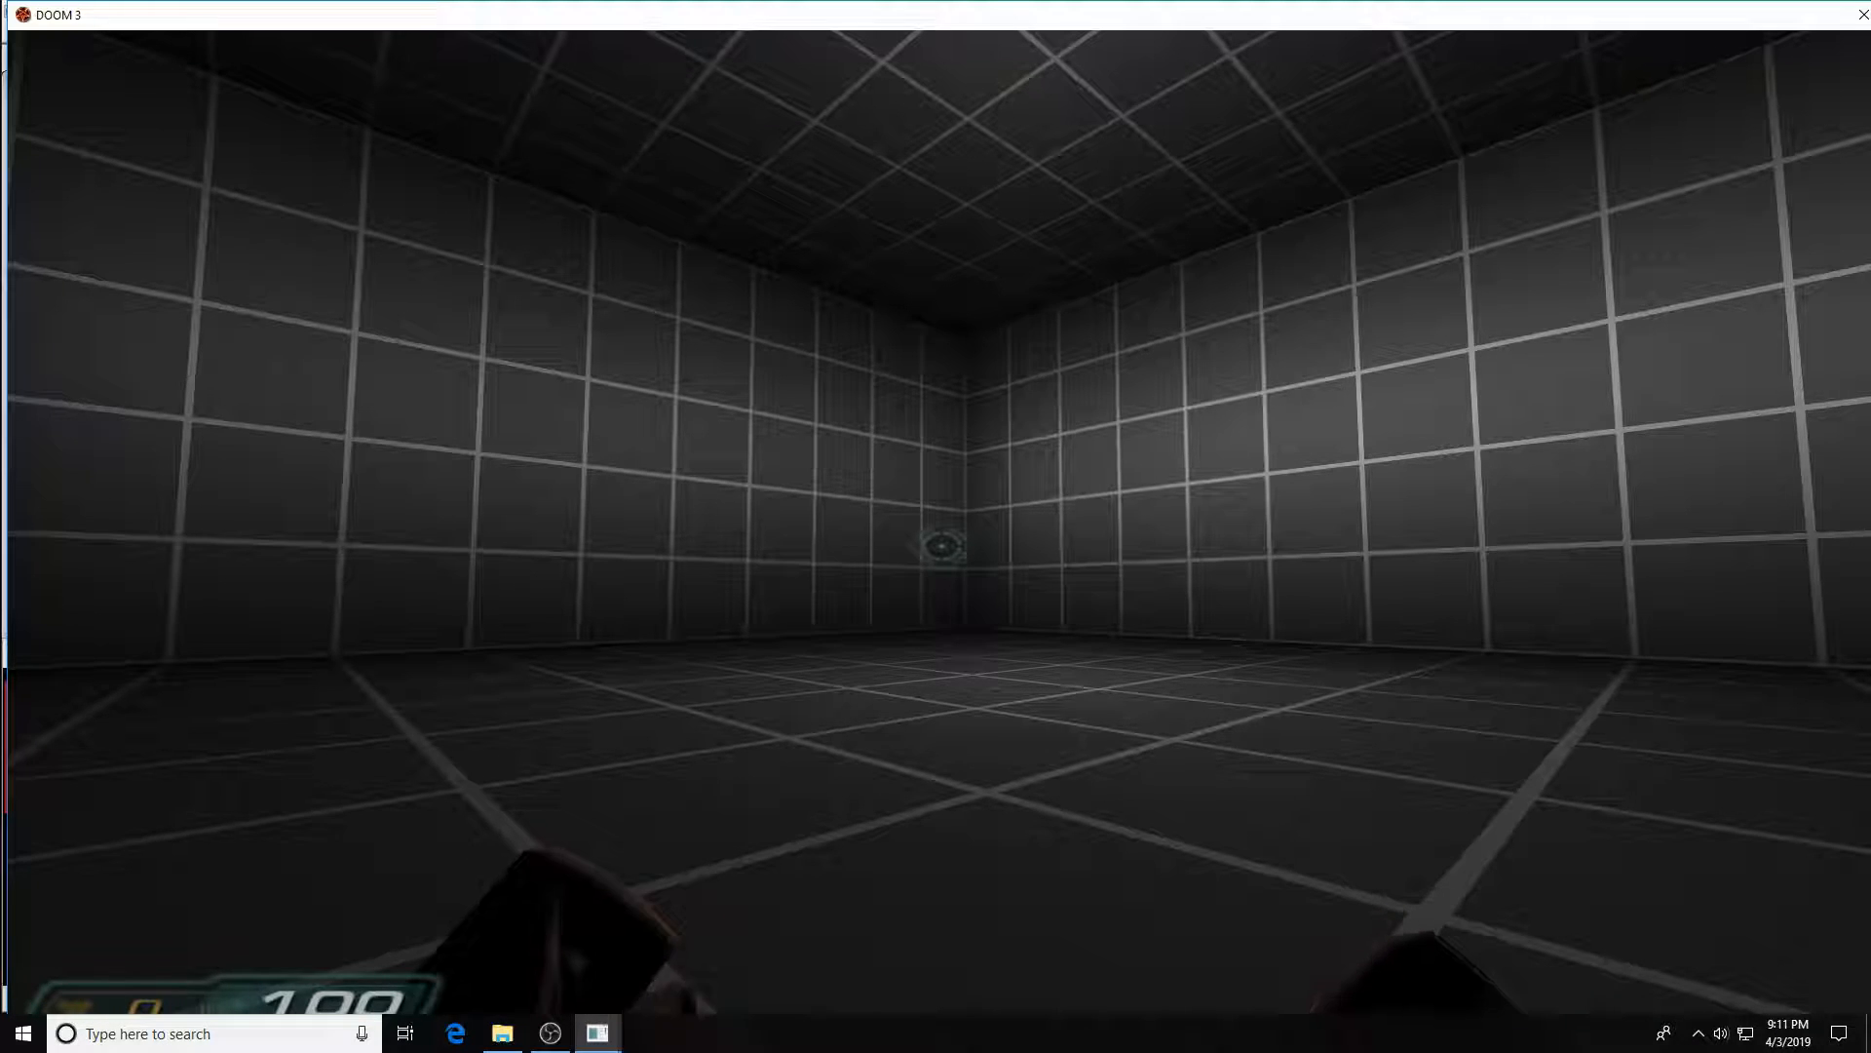
{"action": "key", "text": "w"}
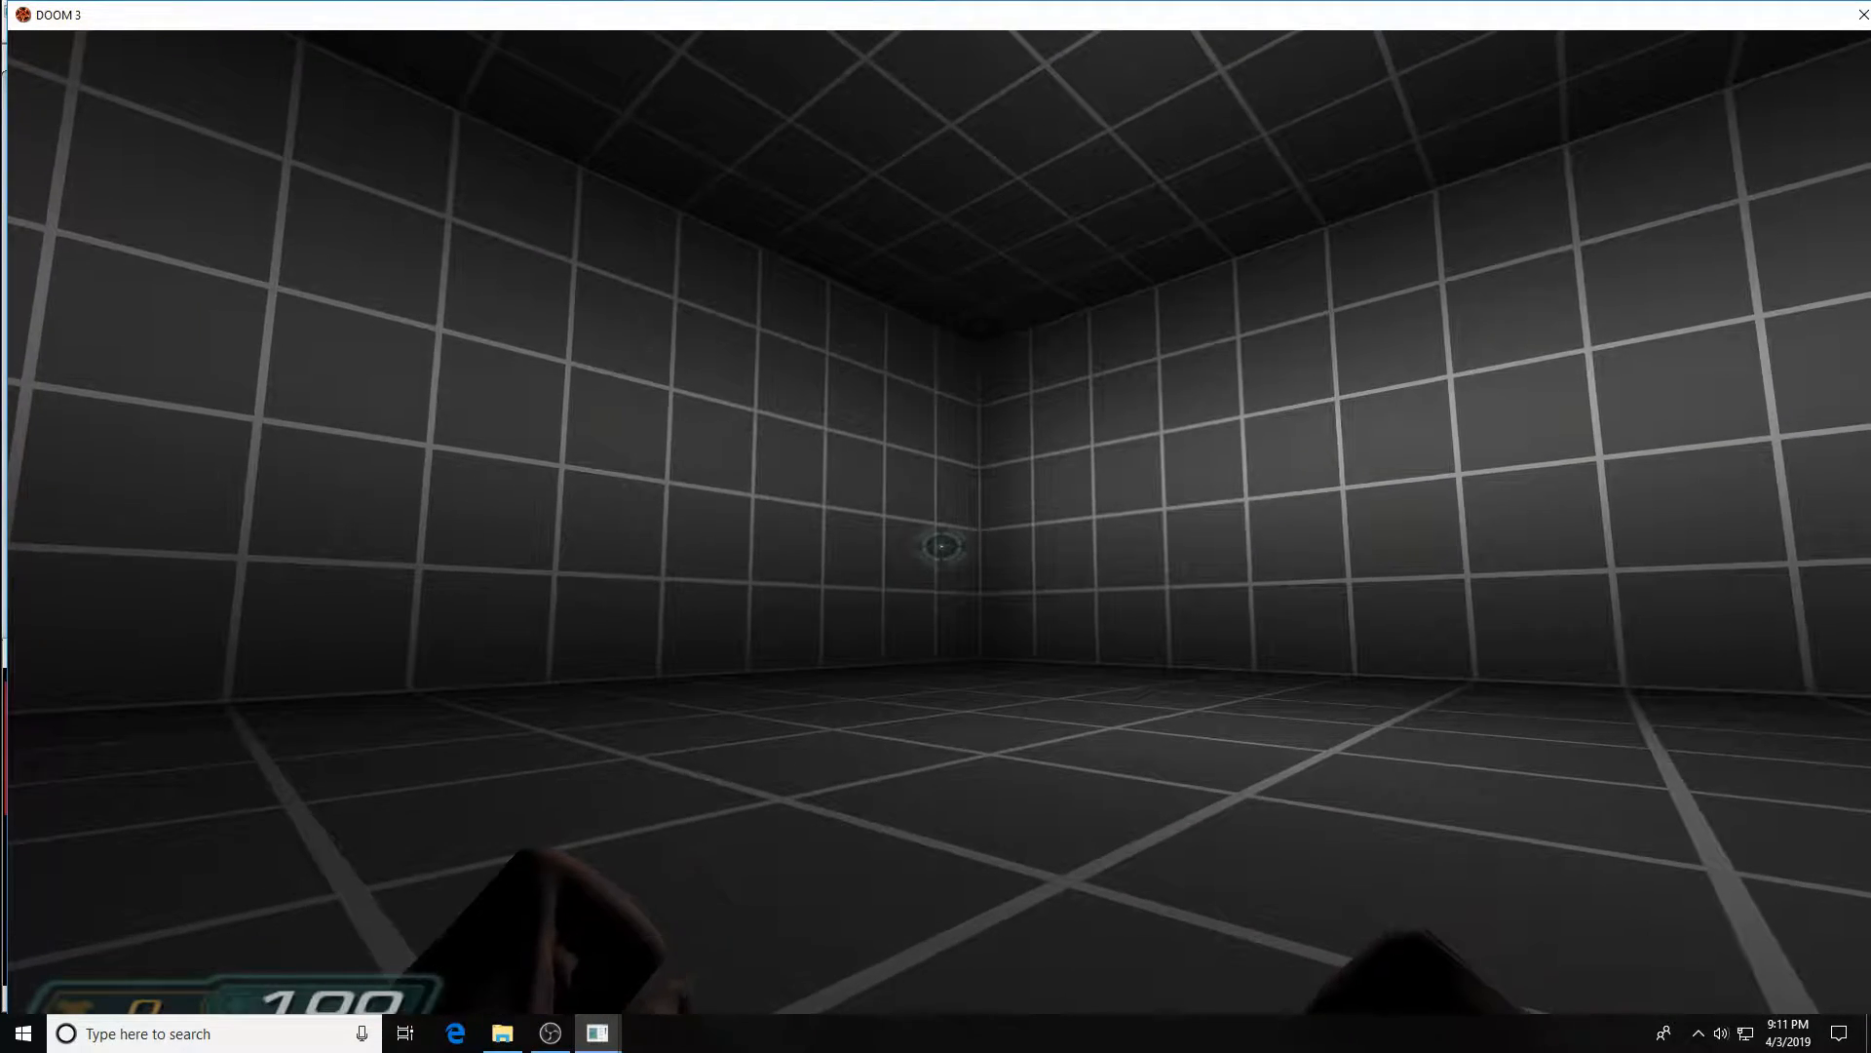
- Quit the running test game with the console command quit and return to the level editor
{"action": "key", "text": "s"}
{"action": "key", "text": "ctrl+alt+grave"}
{"action": "type", "text": "quit"}
{"action": "key", "text": "Return"}
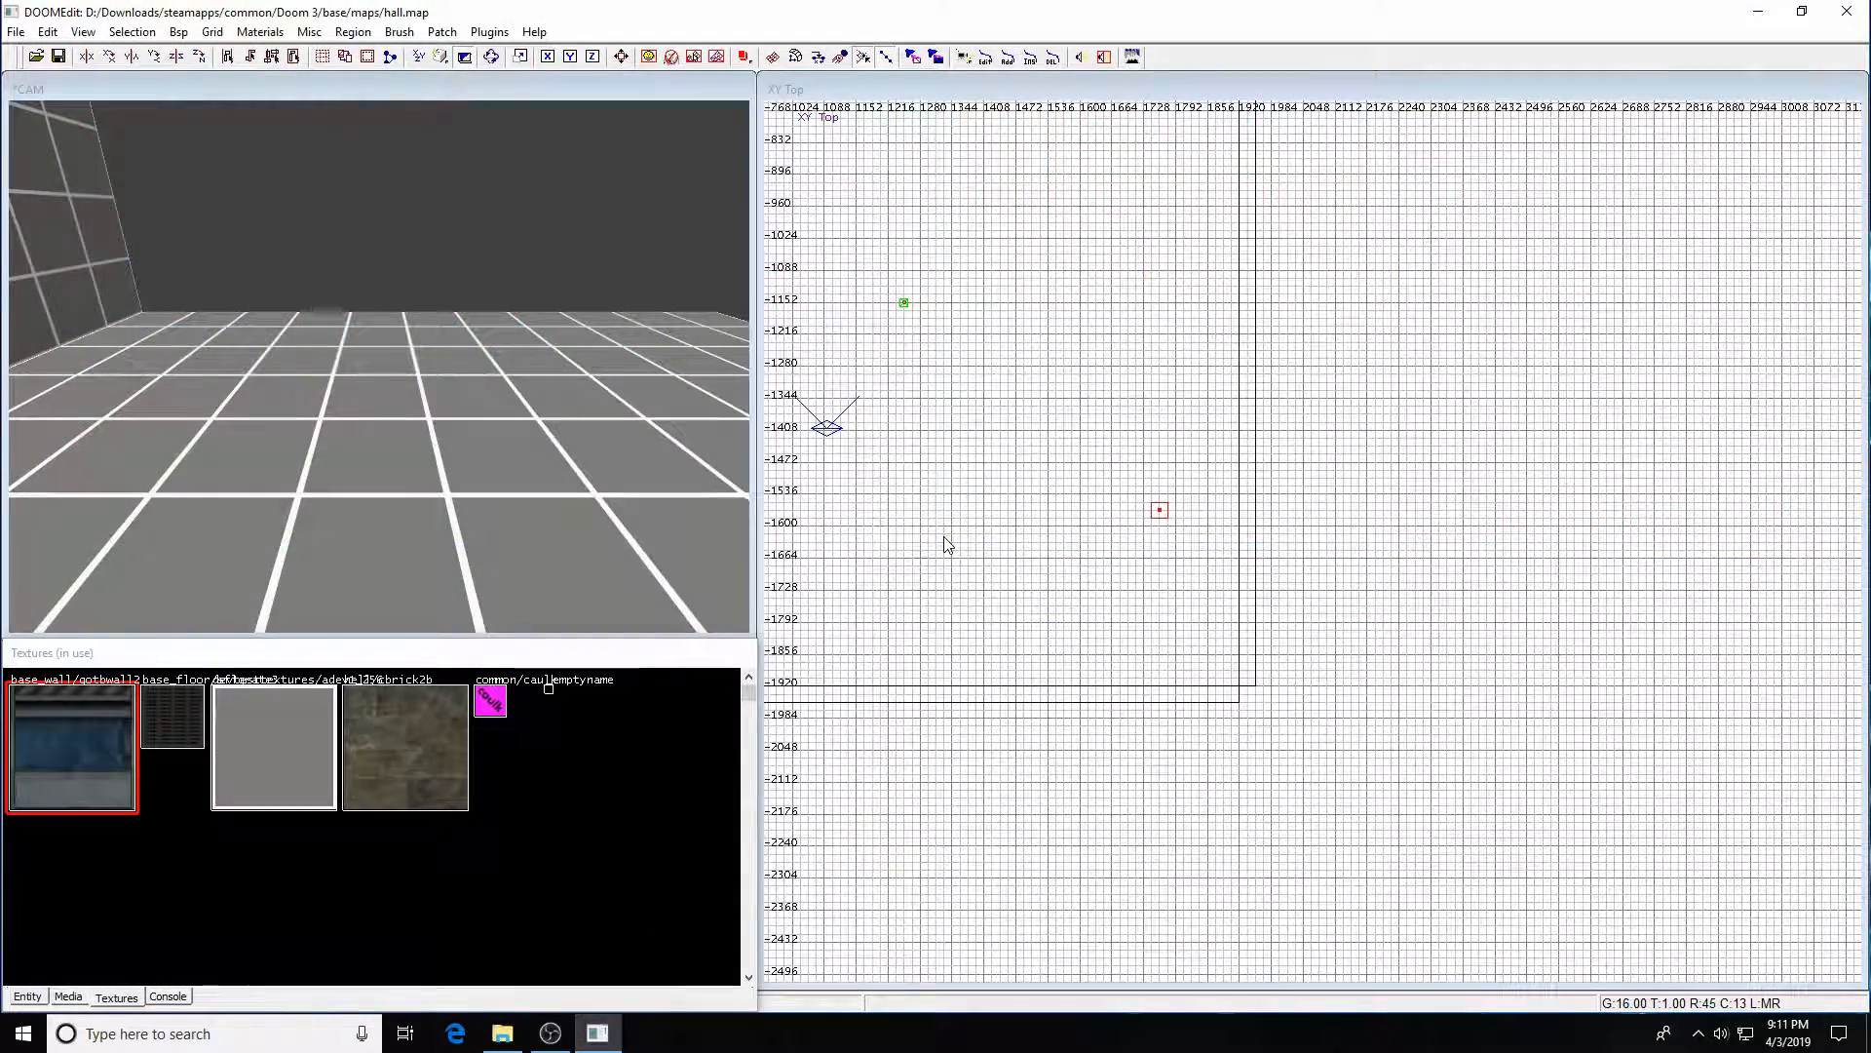
{"action": "right_click_drag", "start_coordinate": [945, 353], "coordinate": [1265, 511]}
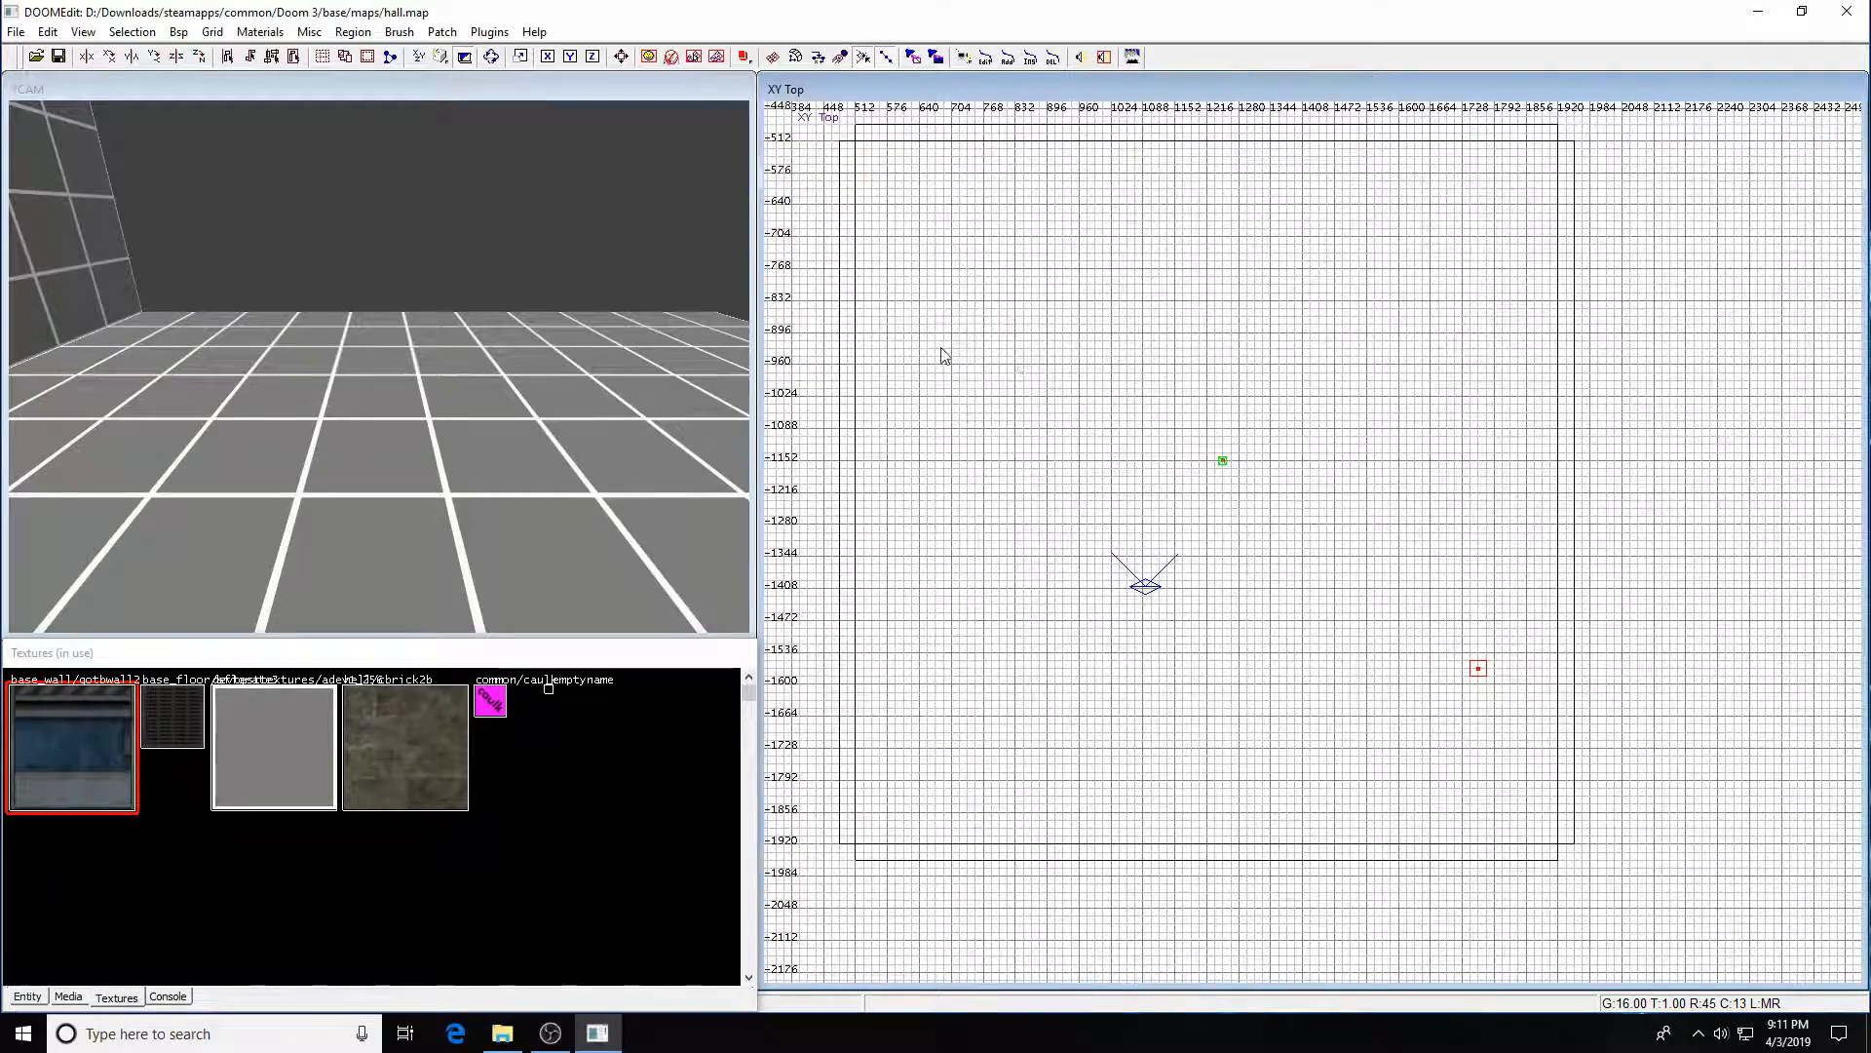
{"action": "right_click_drag", "start_coordinate": [1272, 337], "coordinate": [1316, 360]}
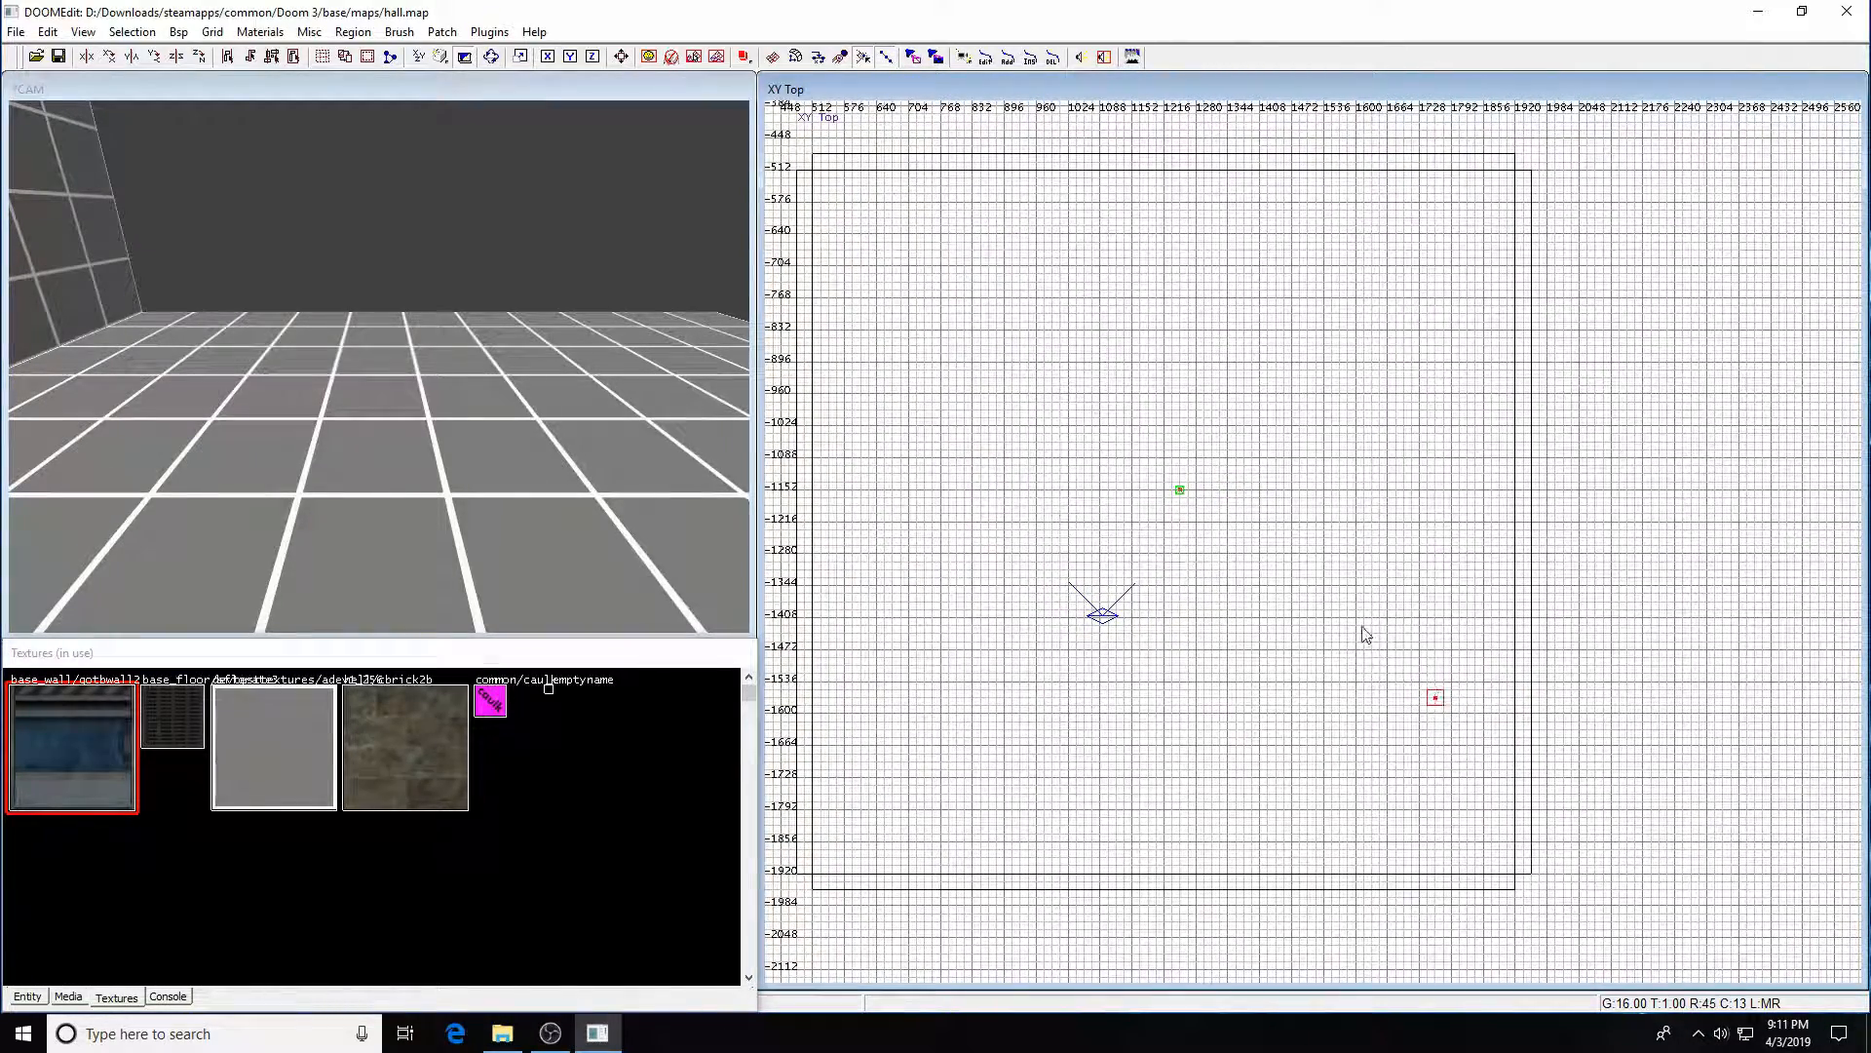
{"action": "right_click_drag", "start_coordinate": [1207, 527], "coordinate": [1195, 491]}
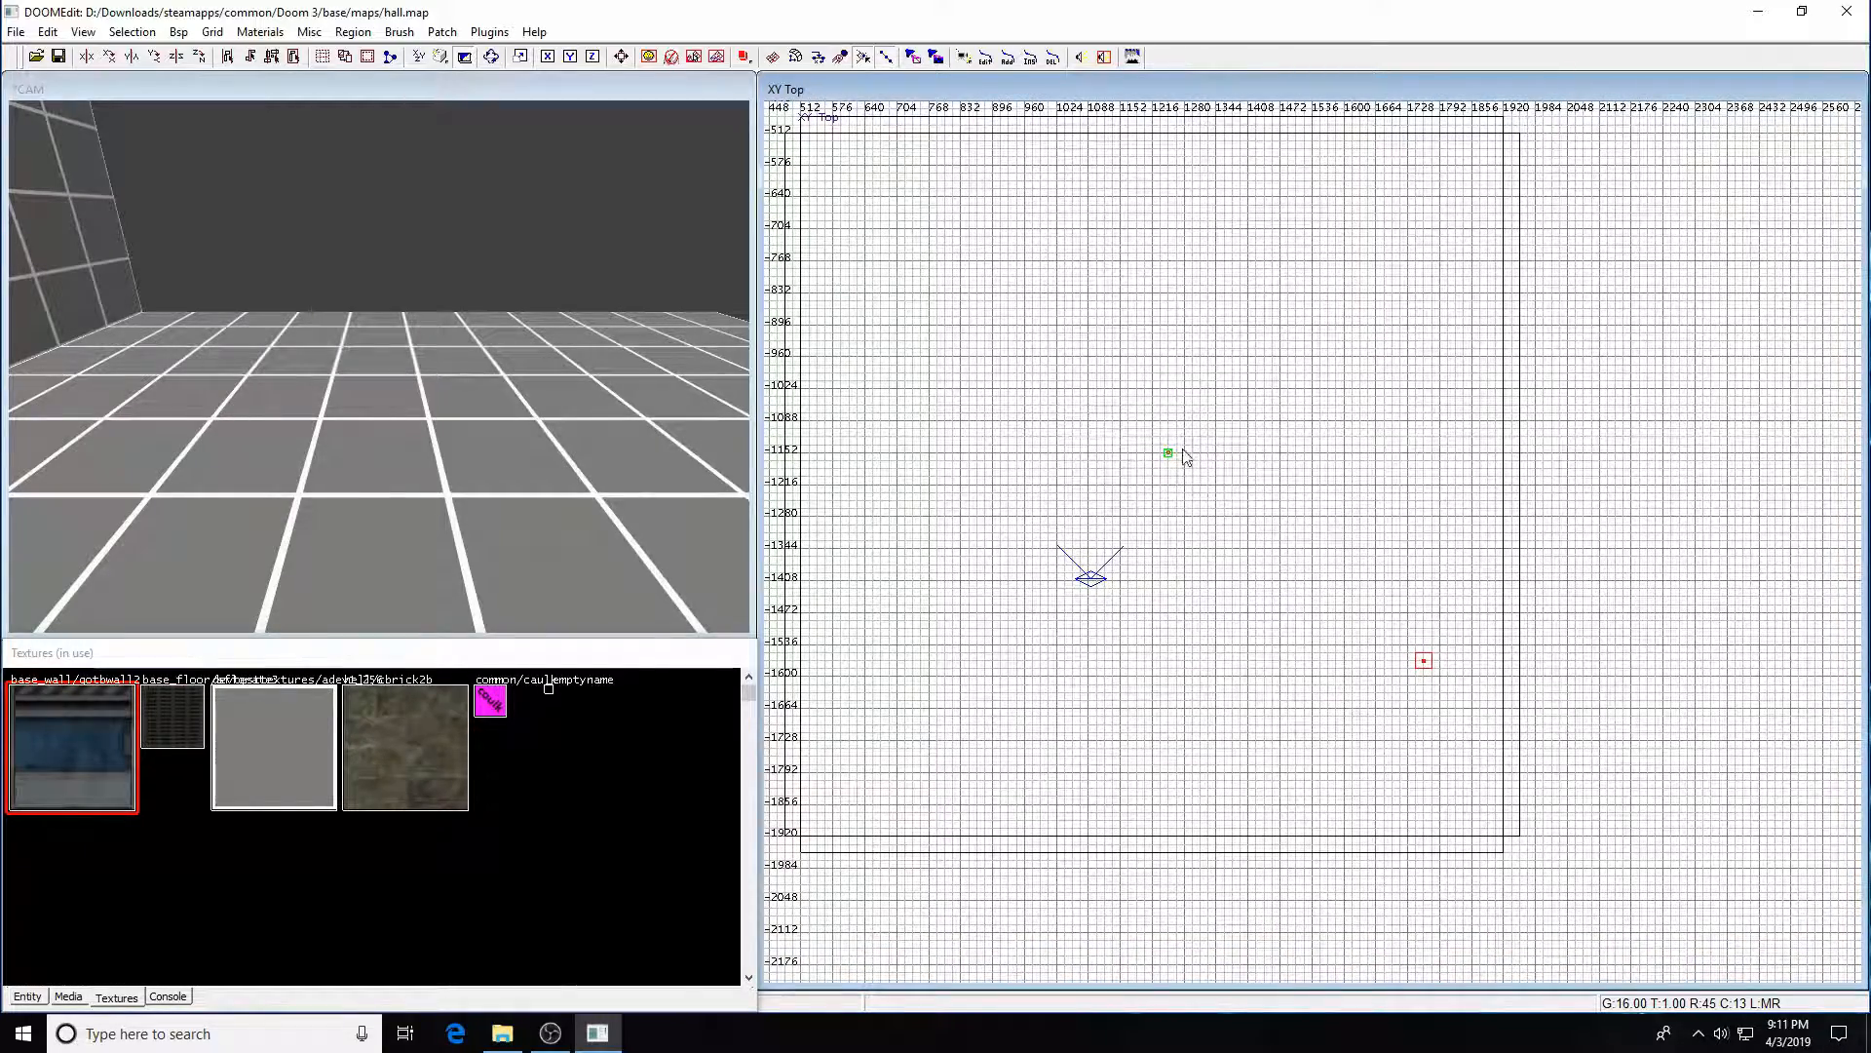
{"action": "right_click_drag", "start_coordinate": [1148, 473], "coordinate": [1224, 489]}
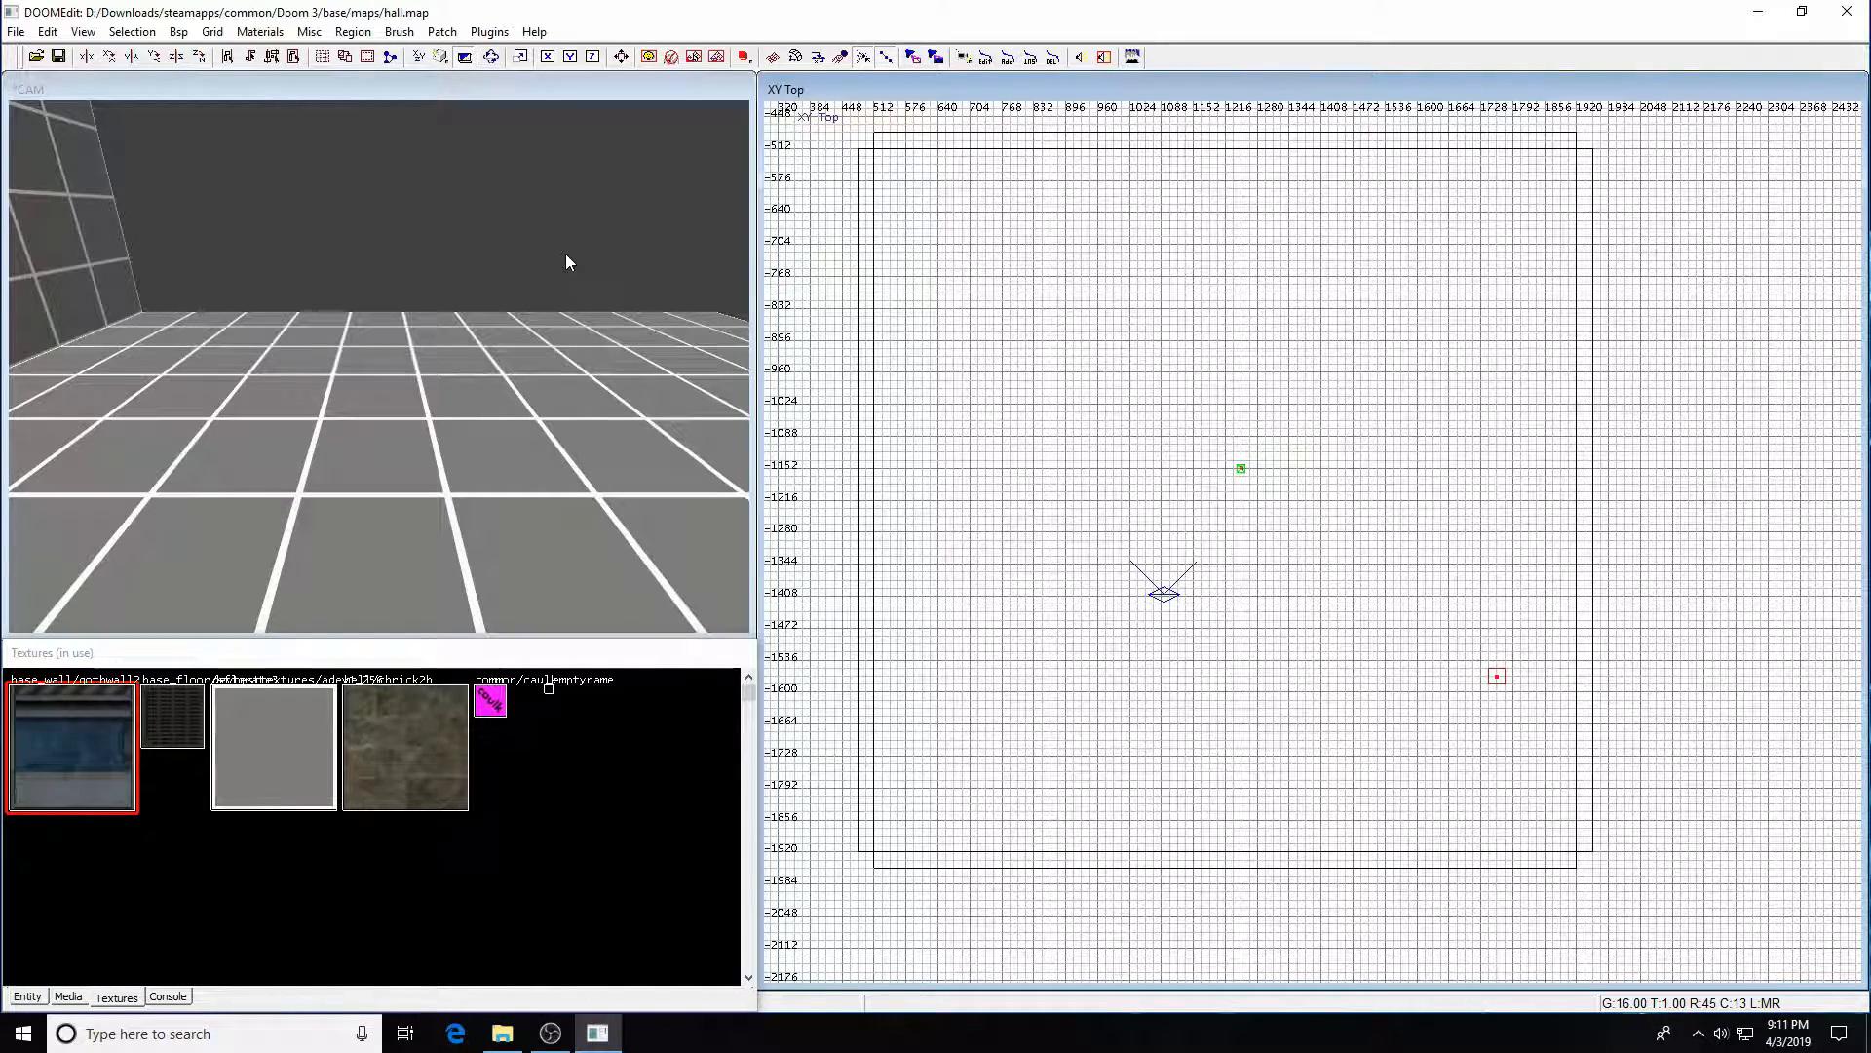
- Open the recent map decals2.map, shrink the texture browser and enlarge the camera view to fill the workspace
{"action": "left_click", "coordinate": [16, 31]}
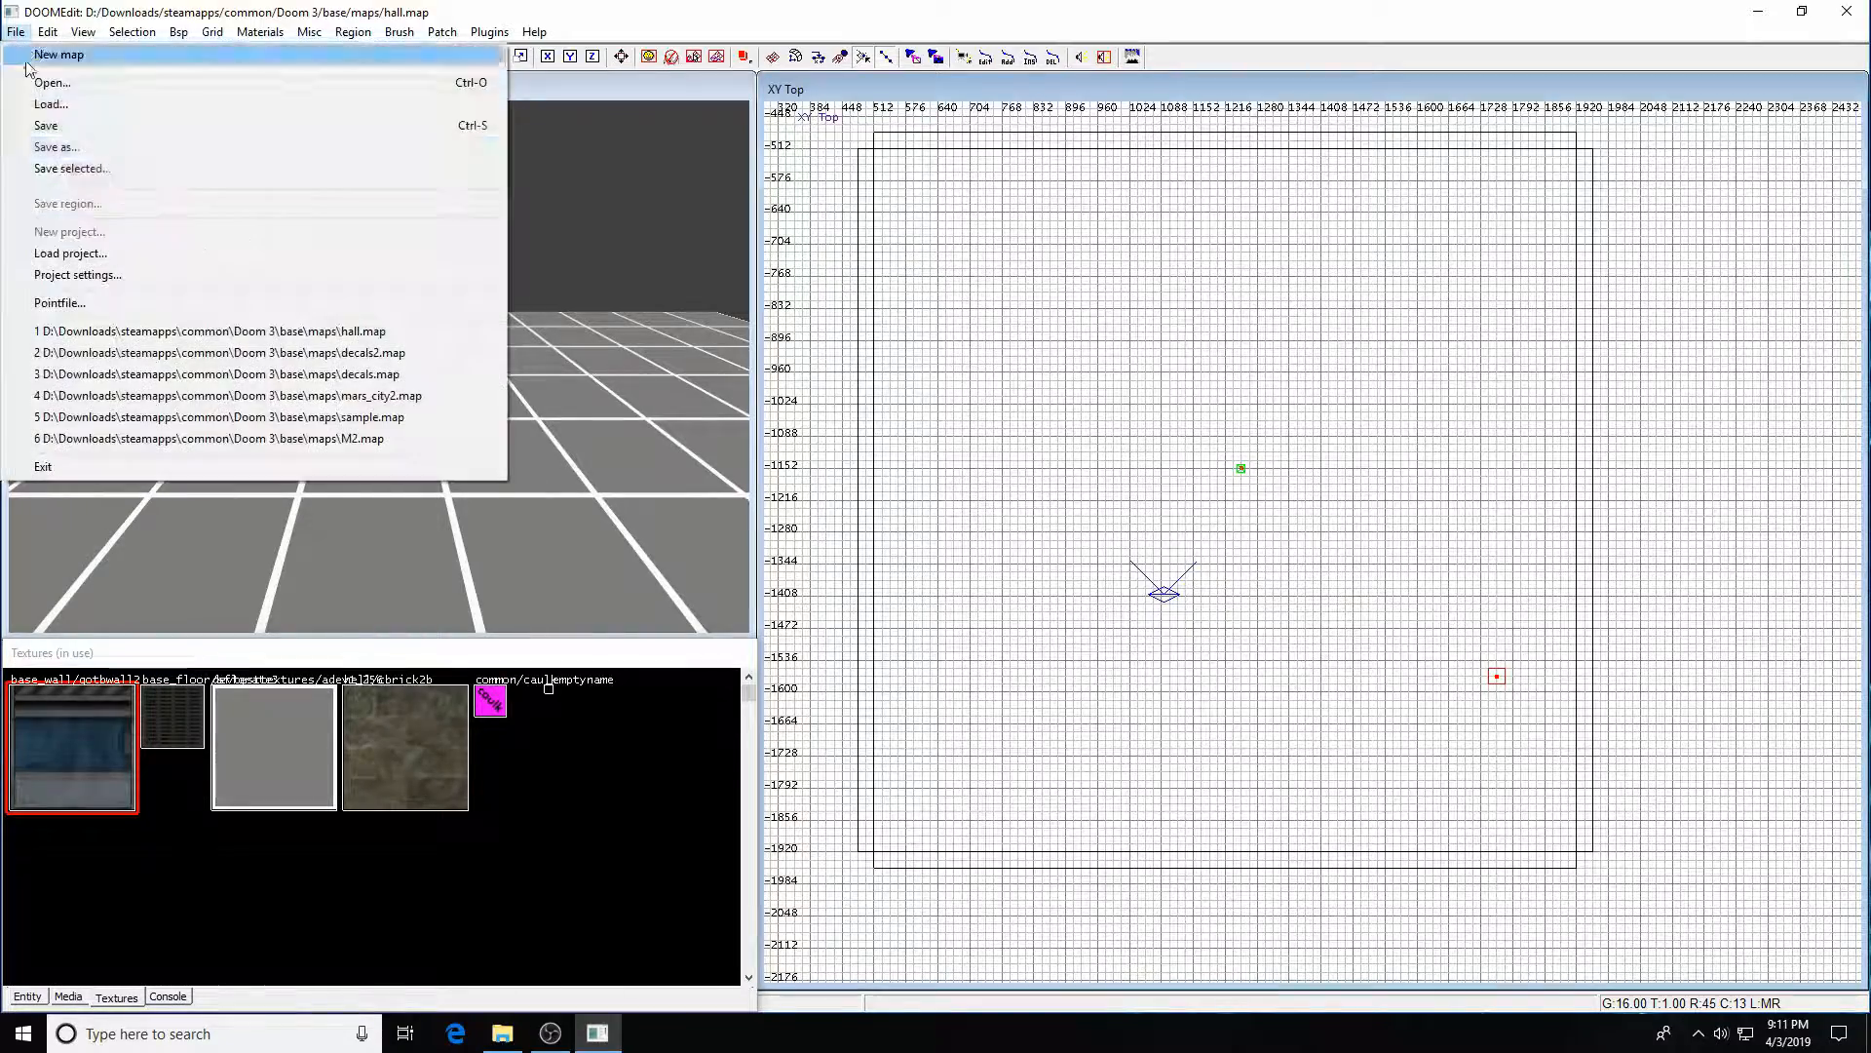
{"action": "left_click", "coordinate": [299, 355]}
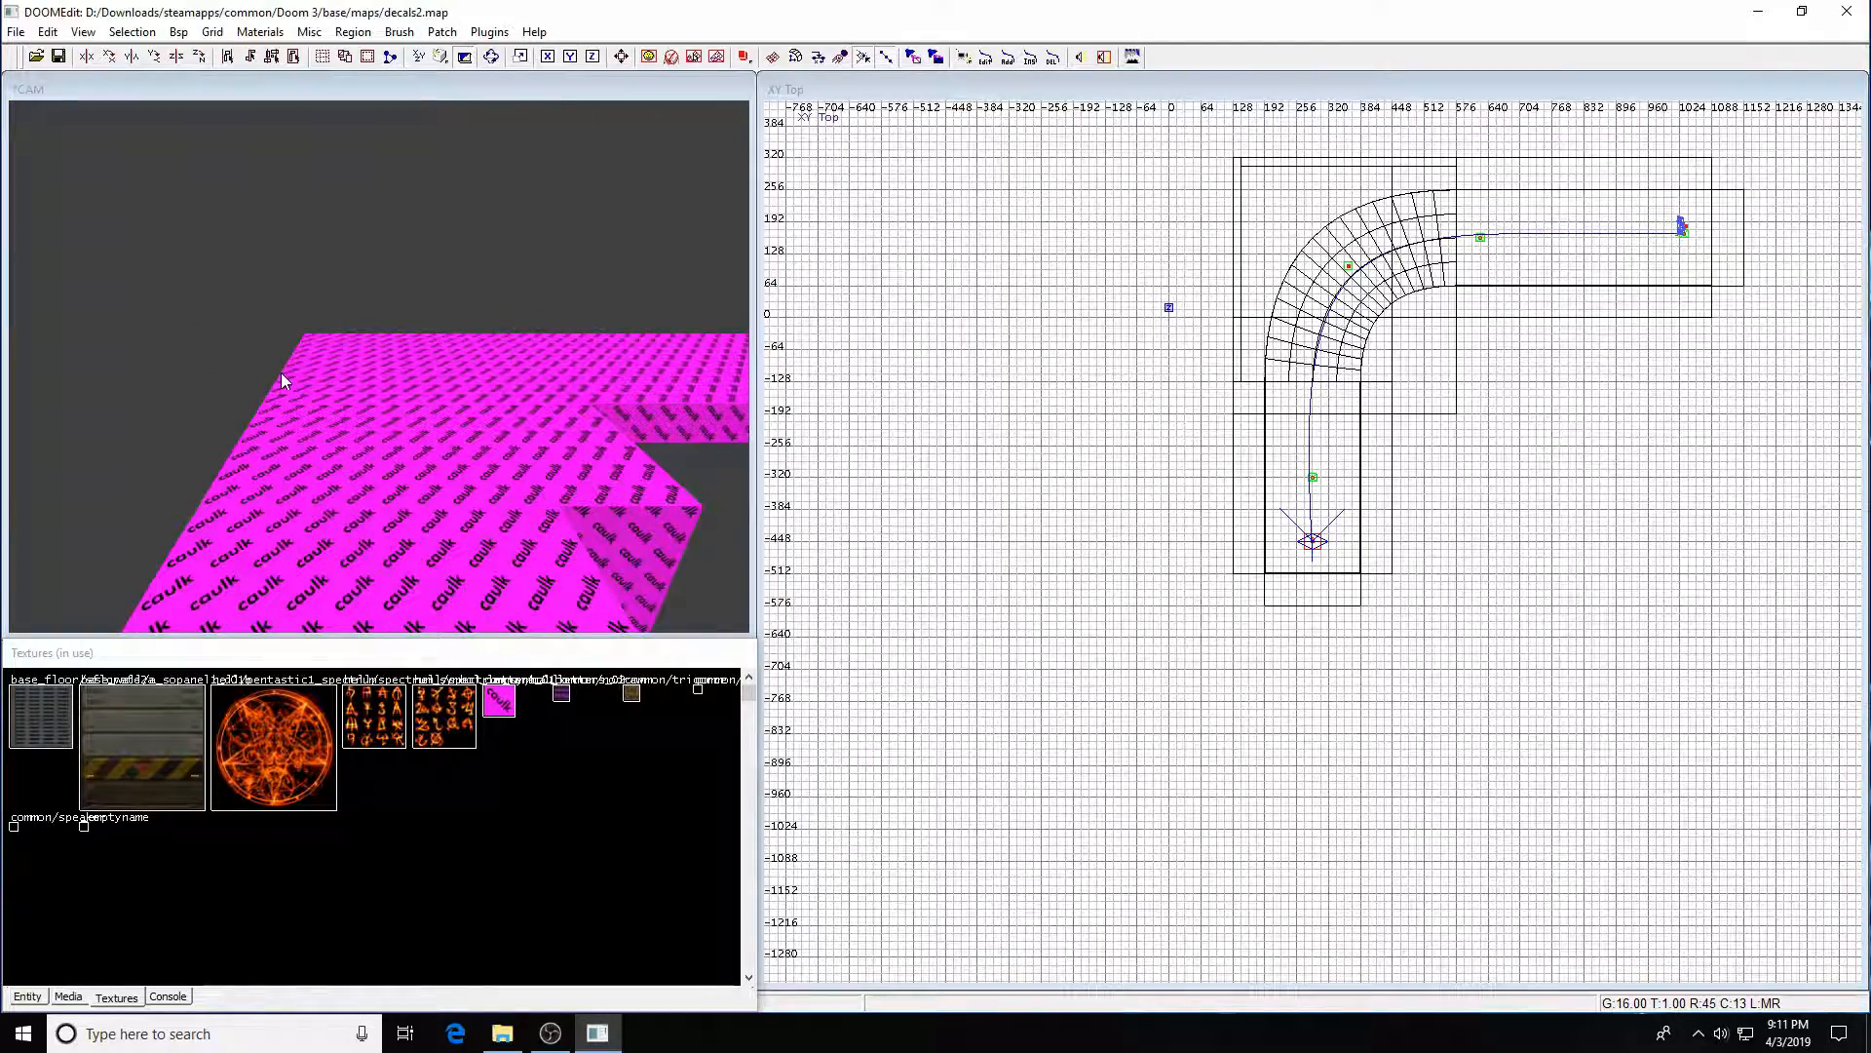
{"action": "left_click_drag", "start_coordinate": [517, 641], "coordinate": [497, 908]}
{"action": "double_click", "coordinate": [537, 95]}
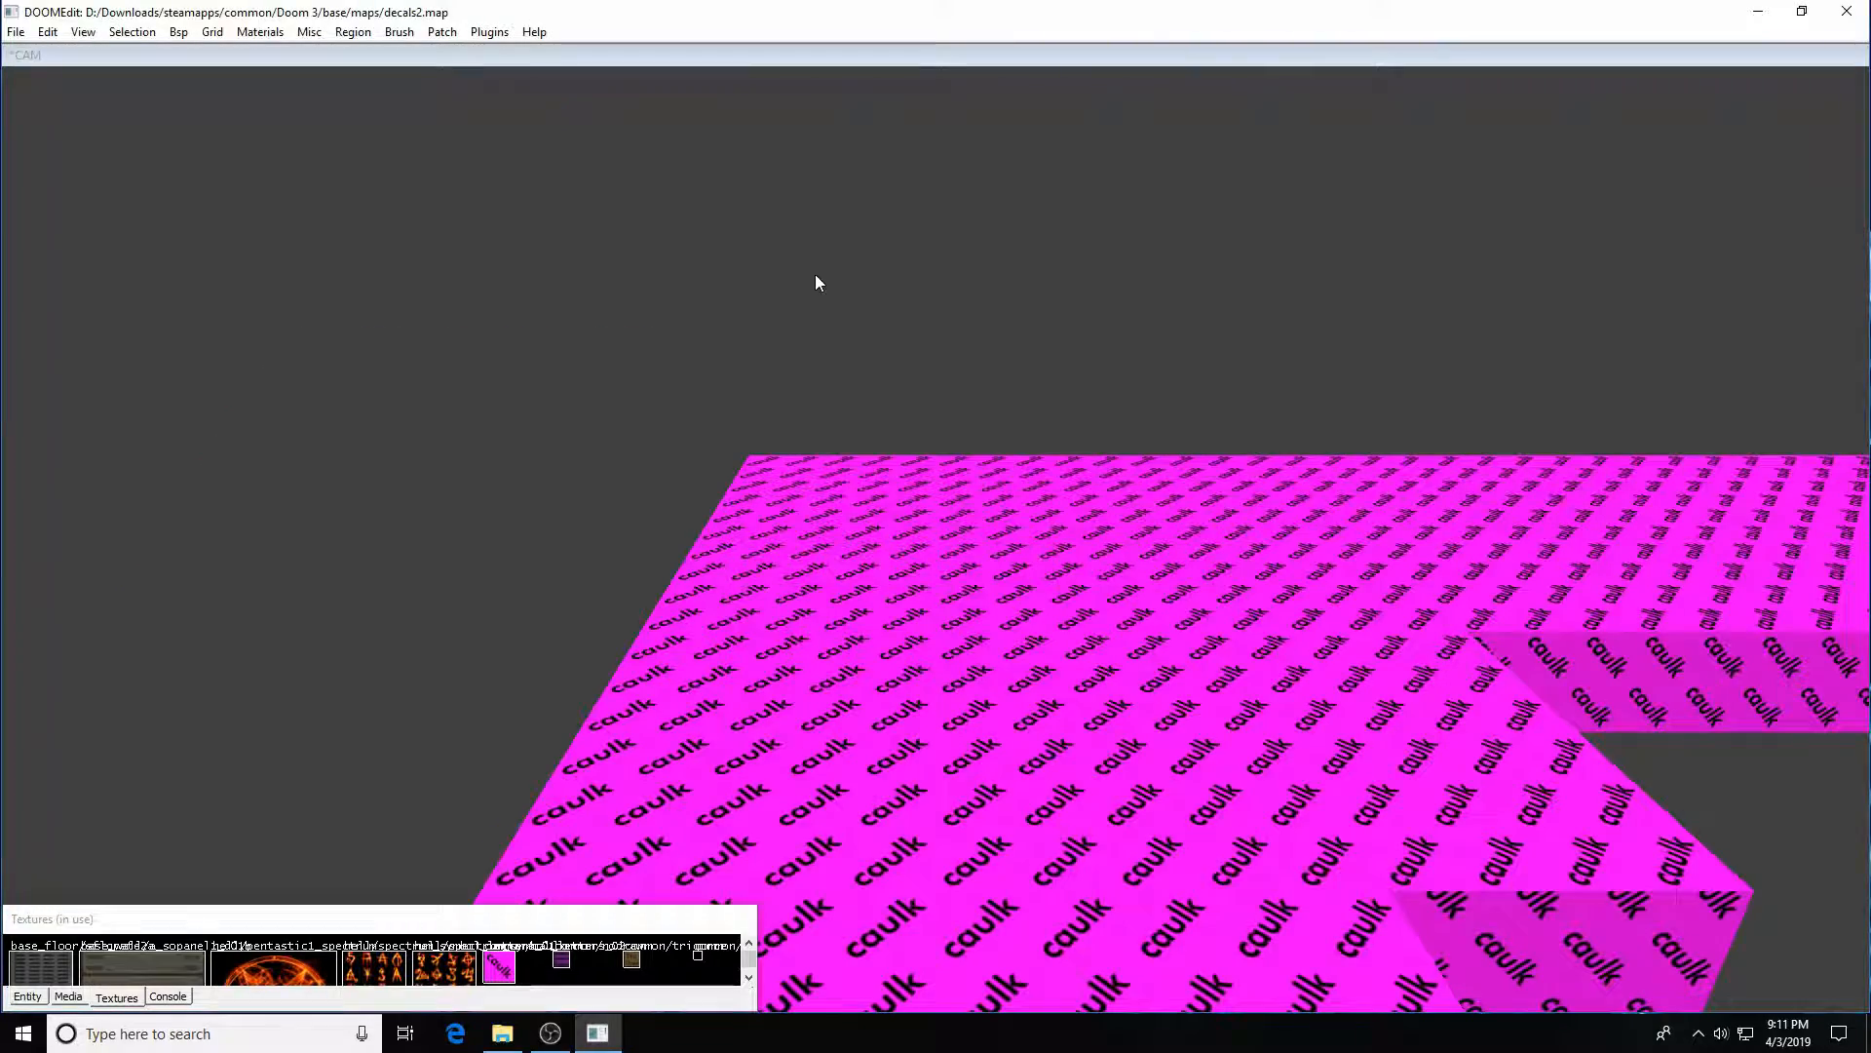
- Fly the camera around the outside of the caulk-textured hallway and examine its outer shape from several sides
{"action": "key", "text": "Right"}
{"action": "key", "text": "Right"}
{"action": "key", "text": "Left"}
{"action": "key", "text": "Left"}
{"action": "key", "text": "Left"}
{"action": "key", "text": "Left"}
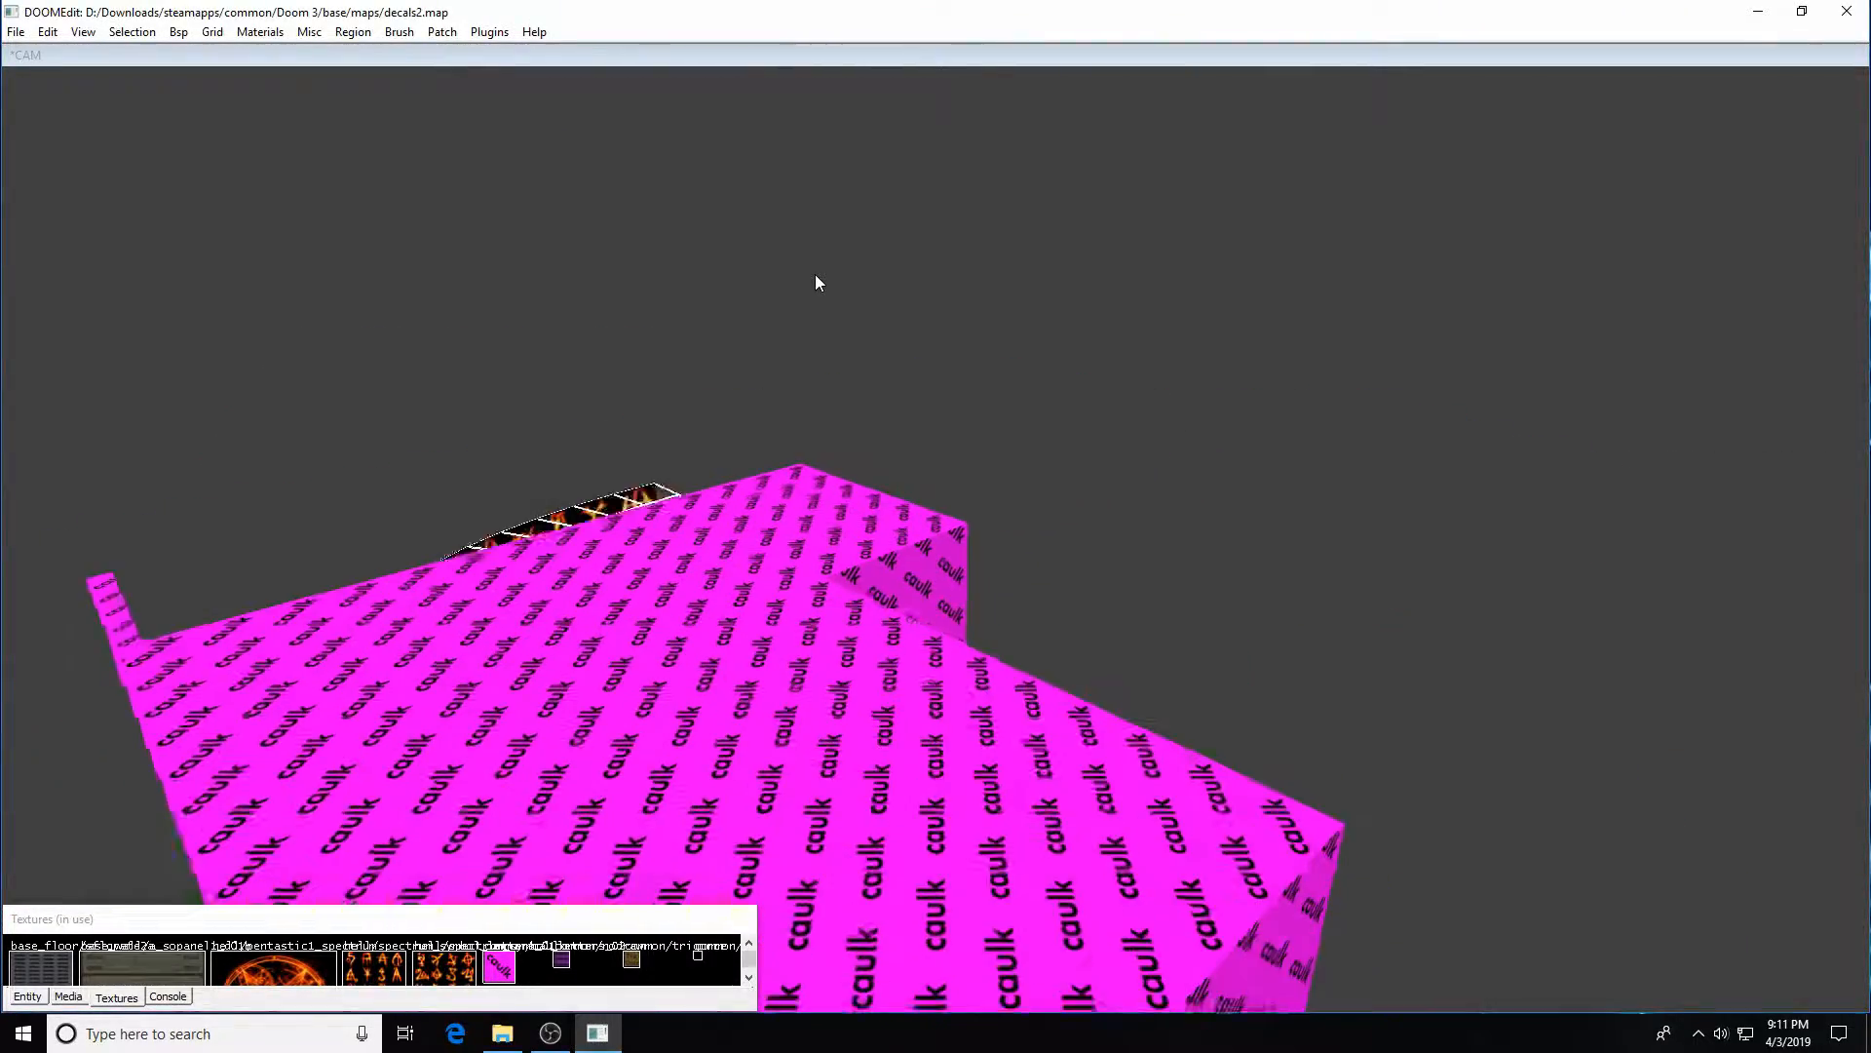
{"action": "key", "text": "Up"}
{"action": "key", "text": "Left"}
{"action": "key", "text": "Up"}
{"action": "key", "text": "Up"}
{"action": "key", "text": "Up"}
{"action": "key", "text": "Up"}
{"action": "key", "text": "Up"}
{"action": "key", "text": "Up"}
{"action": "key", "text": "Up"}
{"action": "key", "text": "Up"}
{"action": "key", "text": "Up"}
{"action": "key", "text": "Up"}
{"action": "key", "text": "Up"}
{"action": "key", "text": "Up"}
{"action": "key", "text": "Up"}
{"action": "key", "text": "Up"}
{"action": "key", "text": "Up"}
{"action": "key", "text": "Up"}
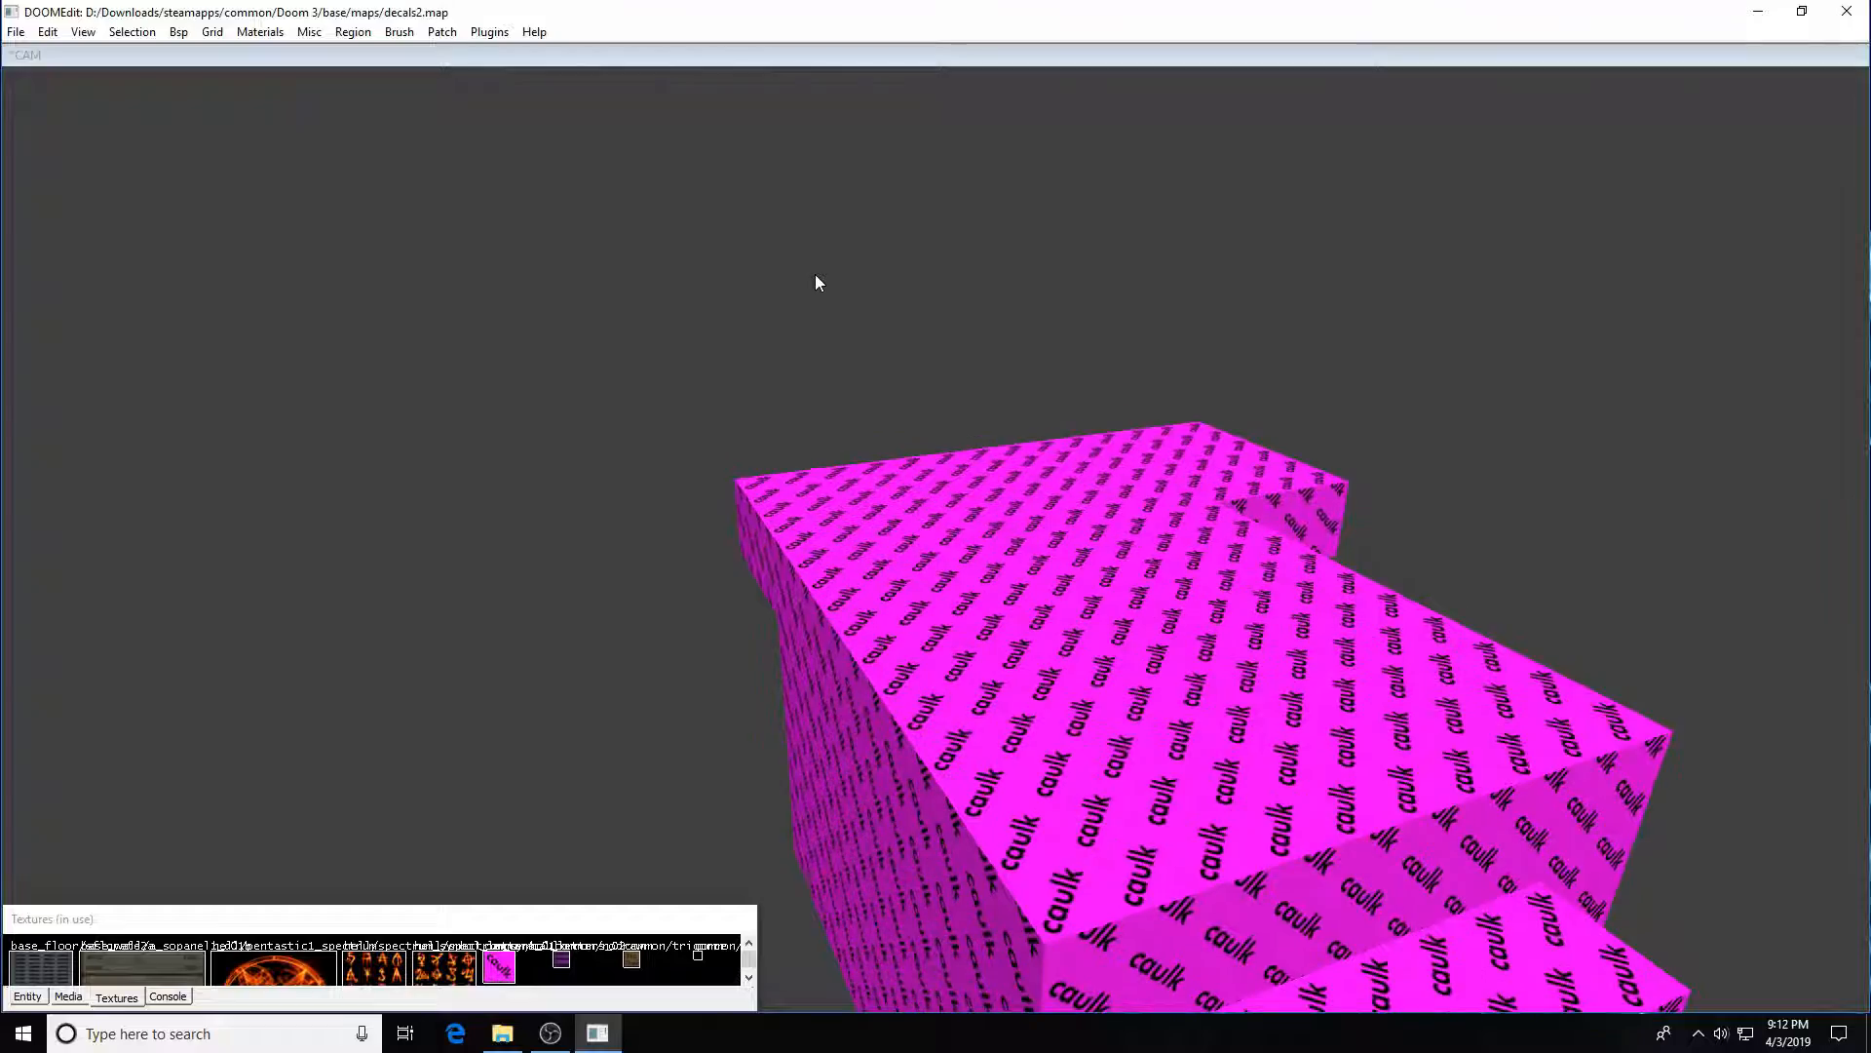
{"action": "key", "text": "Right"}
{"action": "key", "text": "Up"}
{"action": "key", "text": "Up"}
{"action": "key", "text": "Up"}
{"action": "key", "text": "Up"}
{"action": "key", "text": "Up"}
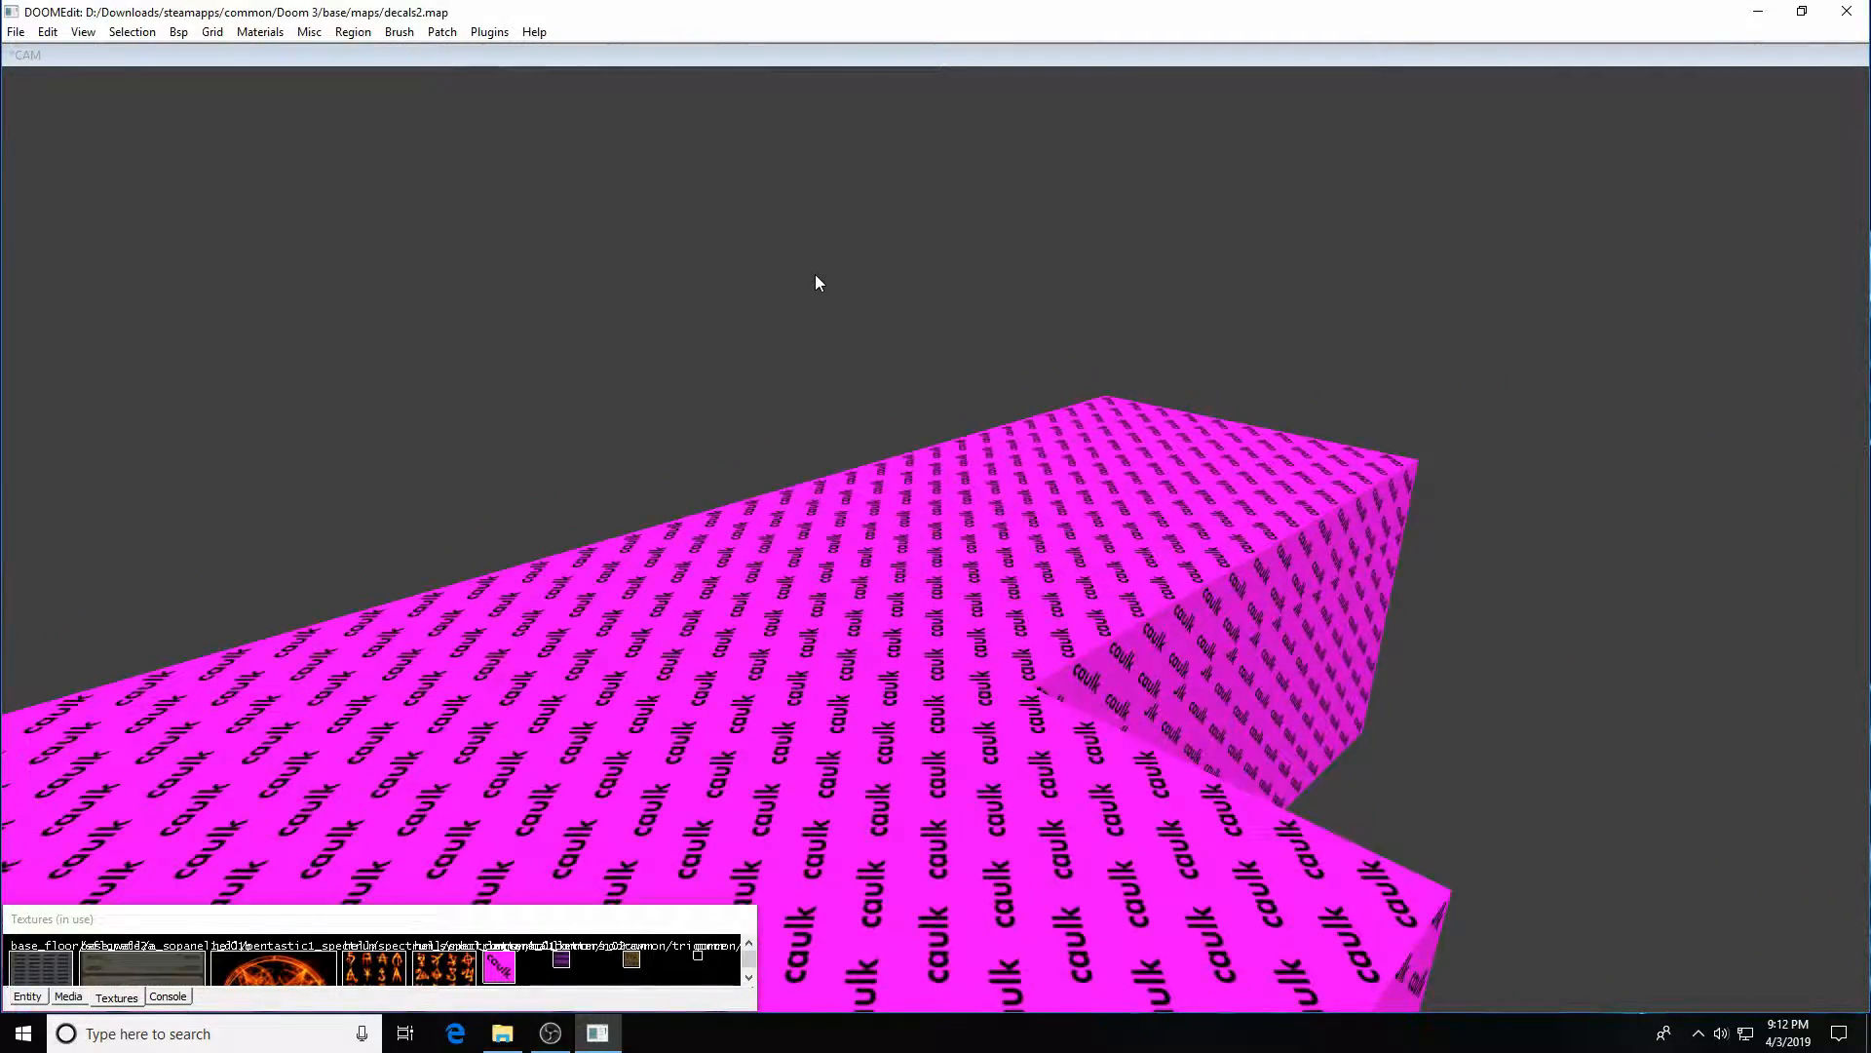
{"action": "key", "text": "Right"}
{"action": "key", "text": "Up"}
{"action": "key", "text": "Up"}
{"action": "key", "text": "Up"}
{"action": "key", "text": "Up"}
{"action": "key", "text": "Up"}
{"action": "key", "text": "Up"}
{"action": "key", "text": "Up"}
{"action": "key", "text": "Up"}
{"action": "key", "text": "Up"}
{"action": "key", "text": "Up"}
{"action": "key", "text": "Left"}
{"action": "key", "text": "Down"}
{"action": "key", "text": "Down"}
{"action": "key", "text": "Down"}
{"action": "key", "text": "Down"}
{"action": "key", "text": "Down"}
{"action": "key", "text": "Down"}
{"action": "key", "text": "Down"}
{"action": "key", "text": "Down"}
{"action": "key", "text": "Down"}
{"action": "key", "text": "Down"}
{"action": "key", "text": "Down"}
{"action": "key", "text": "Down"}
{"action": "key", "text": "Down"}
{"action": "key", "text": "Down"}
{"action": "key", "text": "Down"}
{"action": "key", "text": "Down"}
{"action": "key", "text": "Down"}
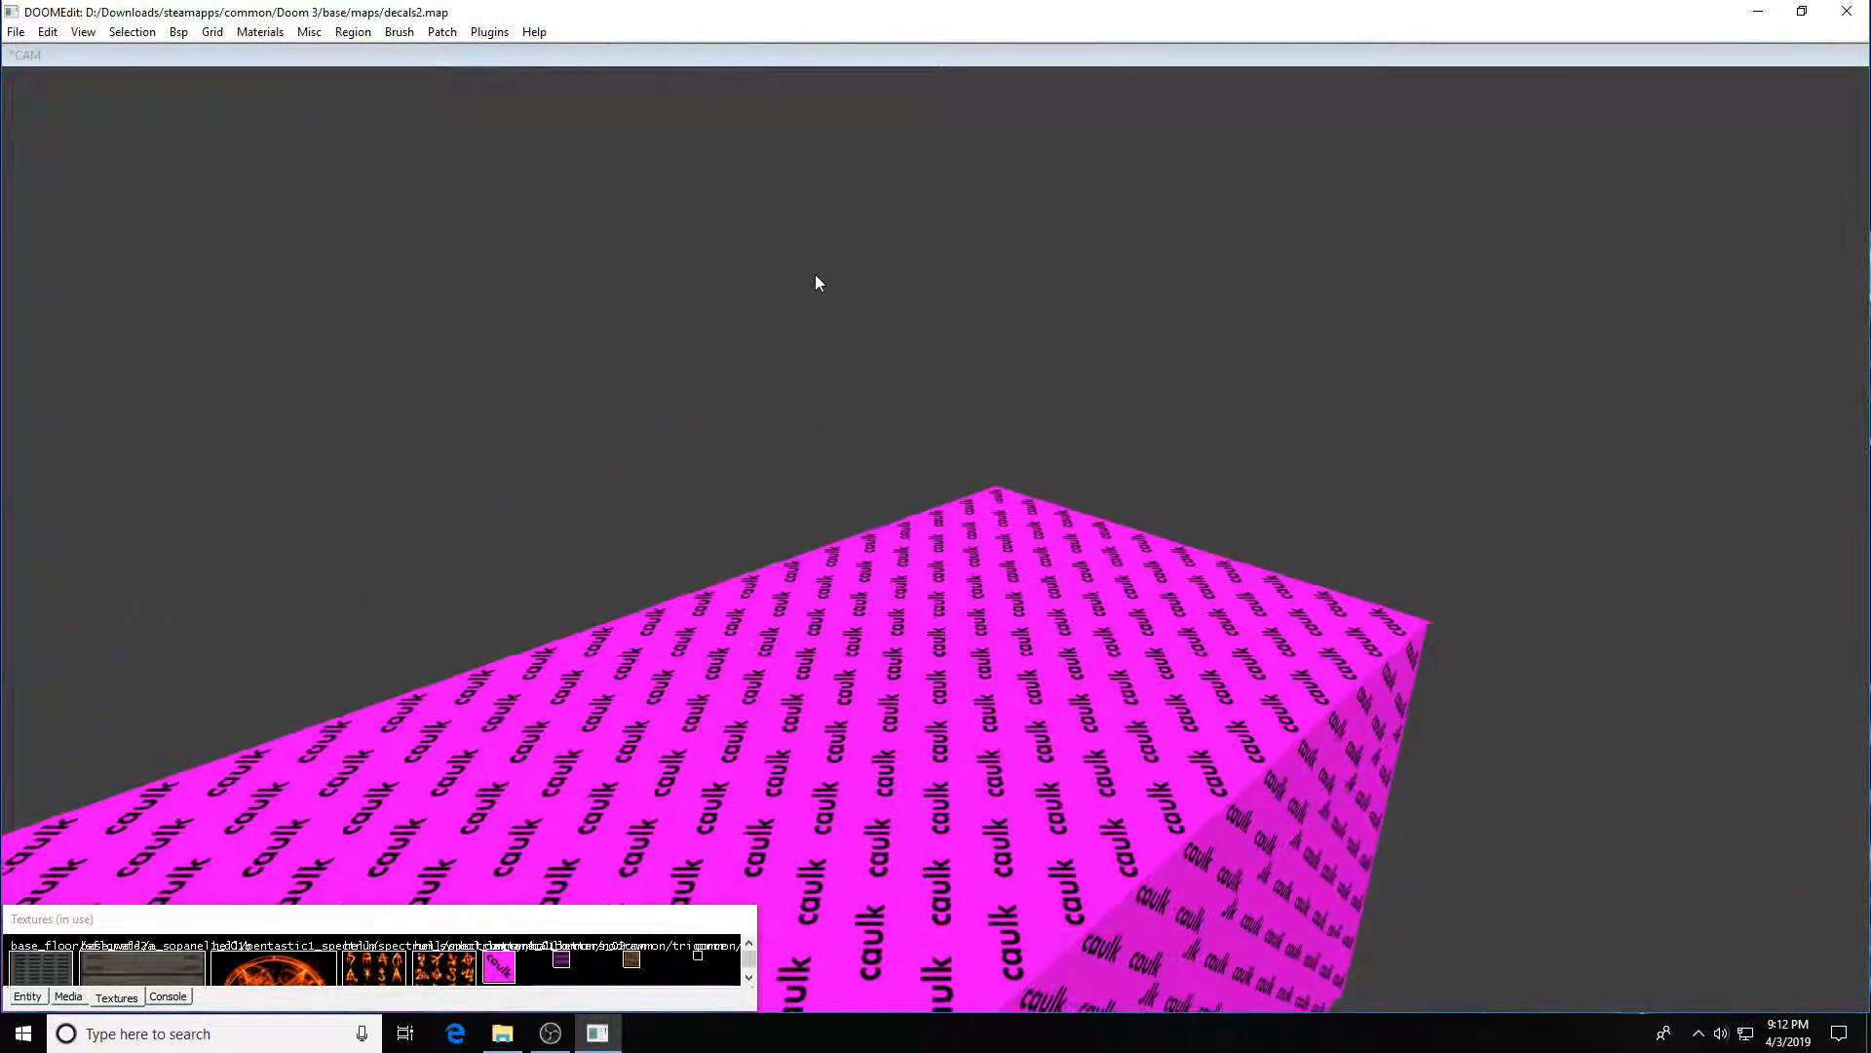
{"action": "key", "text": "Down"}
{"action": "key", "text": "Down"}
{"action": "key", "text": "Down"}
{"action": "key", "text": "Down"}
{"action": "key", "text": "Down"}
{"action": "key", "text": "Down"}
{"action": "key", "text": "Down"}
{"action": "key", "text": "Down"}
{"action": "key", "text": "Down"}
{"action": "key", "text": "Down"}
{"action": "key", "text": "Up"}
{"action": "key", "text": "Up"}
{"action": "key", "text": "Up"}
{"action": "key", "text": "Up"}
{"action": "key", "text": "Up"}
{"action": "key", "text": "Up"}
{"action": "key", "text": "Up"}
{"action": "key", "text": "Up"}
{"action": "key", "text": "Up"}
{"action": "key", "text": "Up"}
{"action": "key", "text": "Up"}
{"action": "key", "text": "Up"}
{"action": "key", "text": "Up"}
{"action": "key", "text": "Up"}
{"action": "key", "text": "Up"}
{"action": "key", "text": "Up"}
{"action": "key", "text": "Up"}
{"action": "key", "text": "Up"}
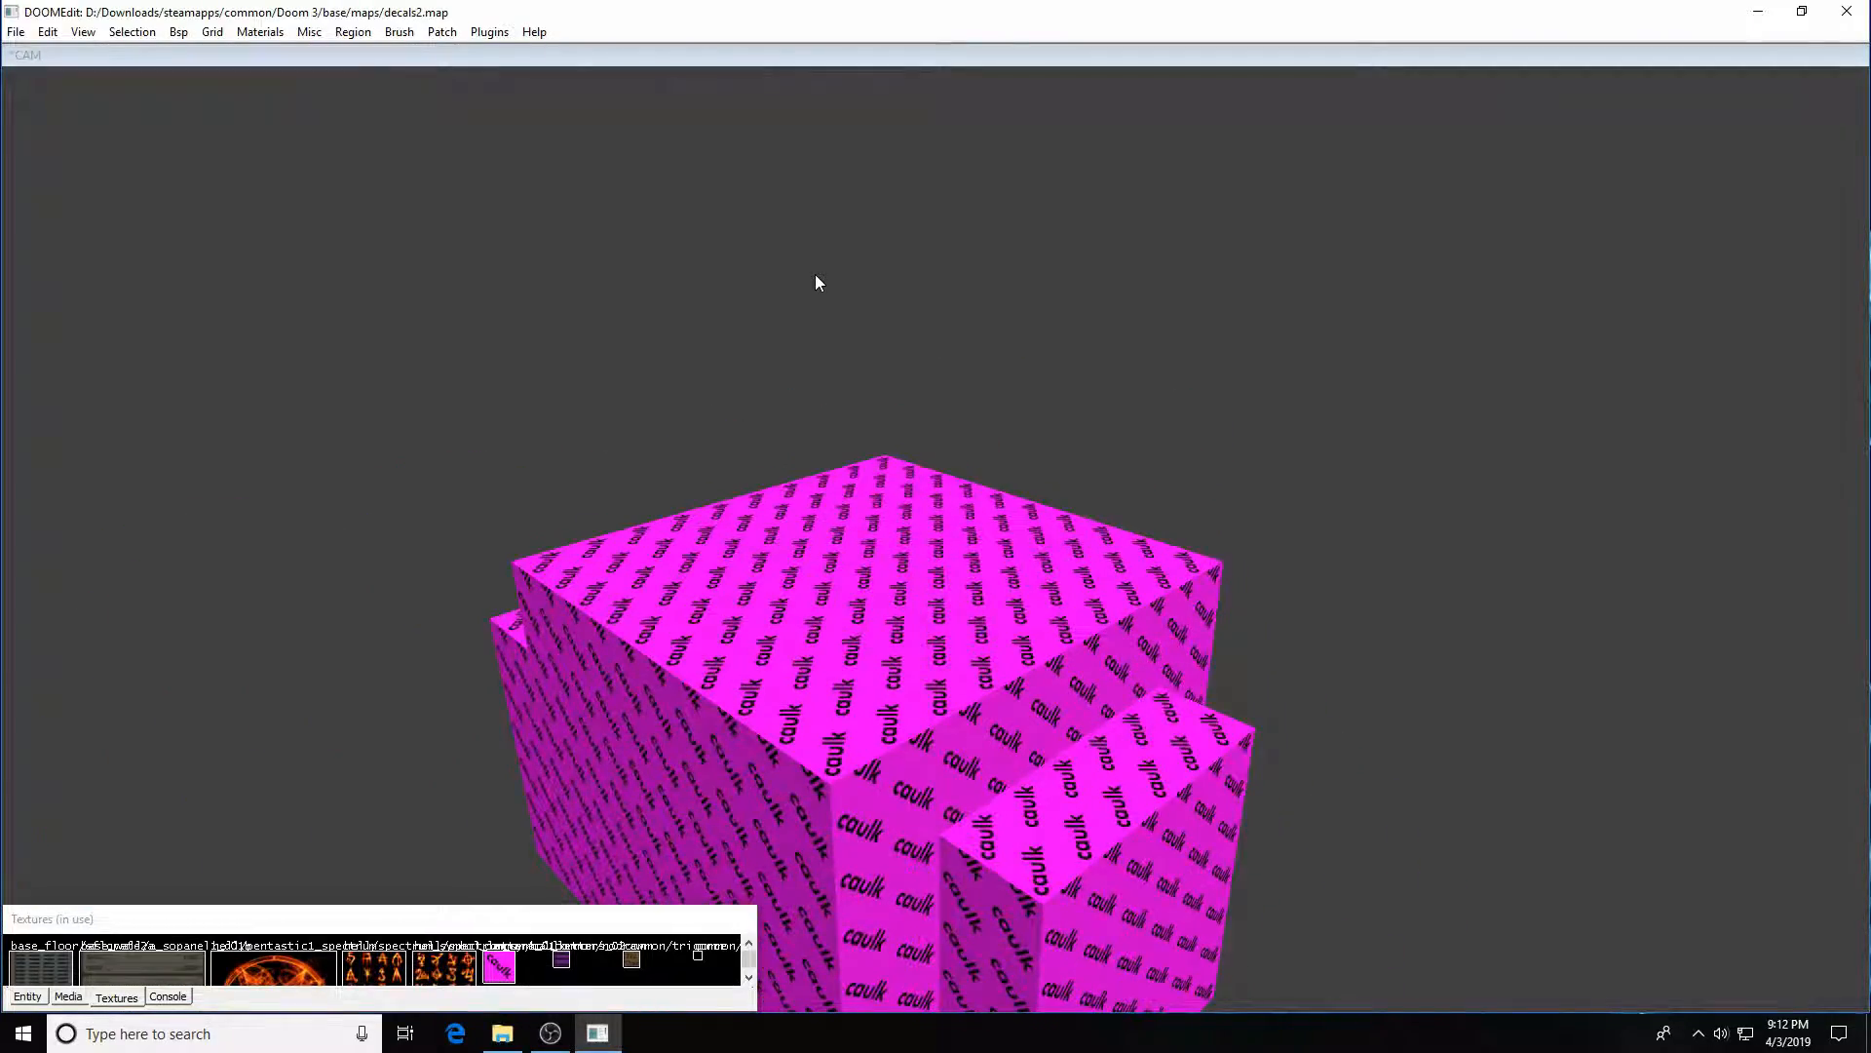
{"action": "key", "text": "Up"}
{"action": "key", "text": "Up"}
{"action": "key", "text": "Up"}
{"action": "key", "text": "Up"}
{"action": "key", "text": "Up"}
{"action": "key", "text": "Up"}
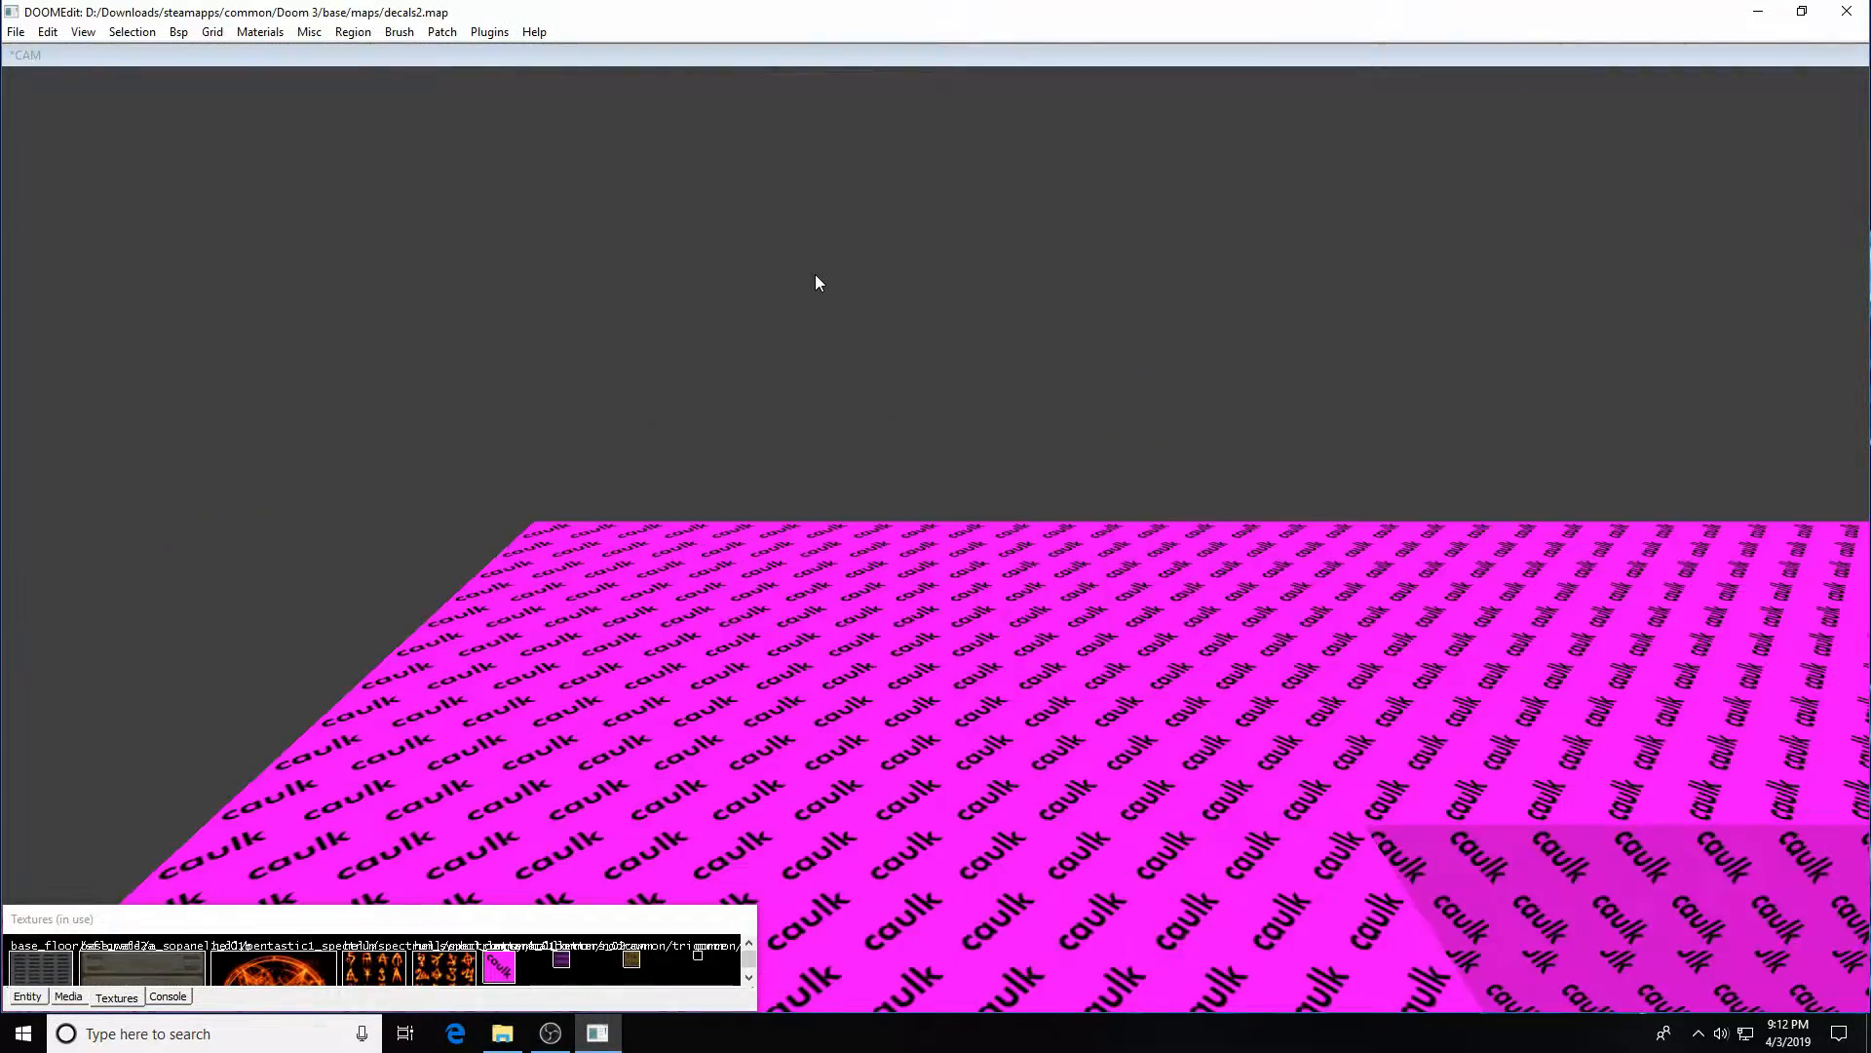
{"action": "key", "text": "Down"}
{"action": "key", "text": "Down"}
{"action": "key", "text": "Down"}
{"action": "key", "text": "Down"}
{"action": "key", "text": "Down"}
{"action": "key", "text": "Down"}
{"action": "key", "text": "Down"}
{"action": "key", "text": "Down"}
{"action": "key", "text": "Down"}
{"action": "key", "text": "Down"}
{"action": "key", "text": "Down"}
{"action": "key", "text": "Down"}
{"action": "key", "text": "Down"}
{"action": "key", "text": "Down"}
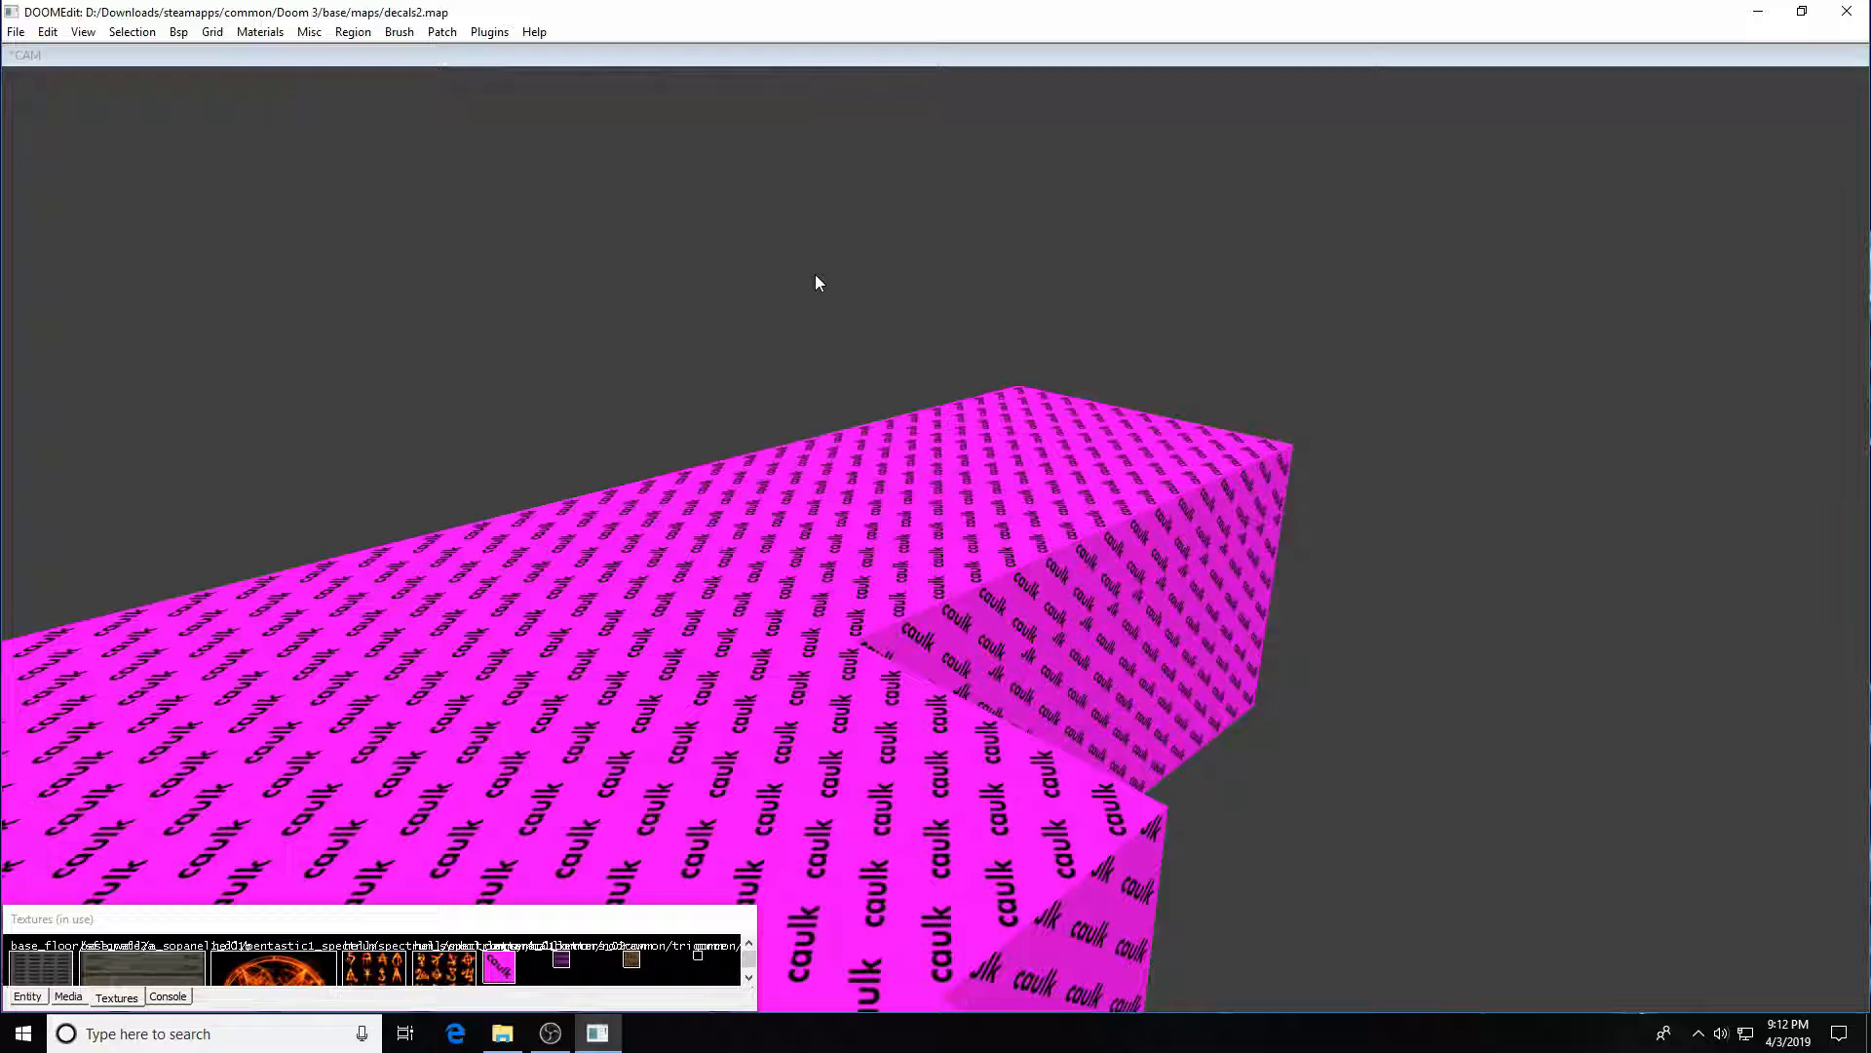
{"action": "key", "text": "Down"}
{"action": "key", "text": "Down"}
{"action": "key", "text": "Down"}
{"action": "key", "text": "Down"}
{"action": "key", "text": "Down"}
{"action": "key", "text": "Down"}
{"action": "key", "text": "Down"}
{"action": "key", "text": "Down"}
{"action": "key", "text": "Down"}
{"action": "key", "text": "Down"}
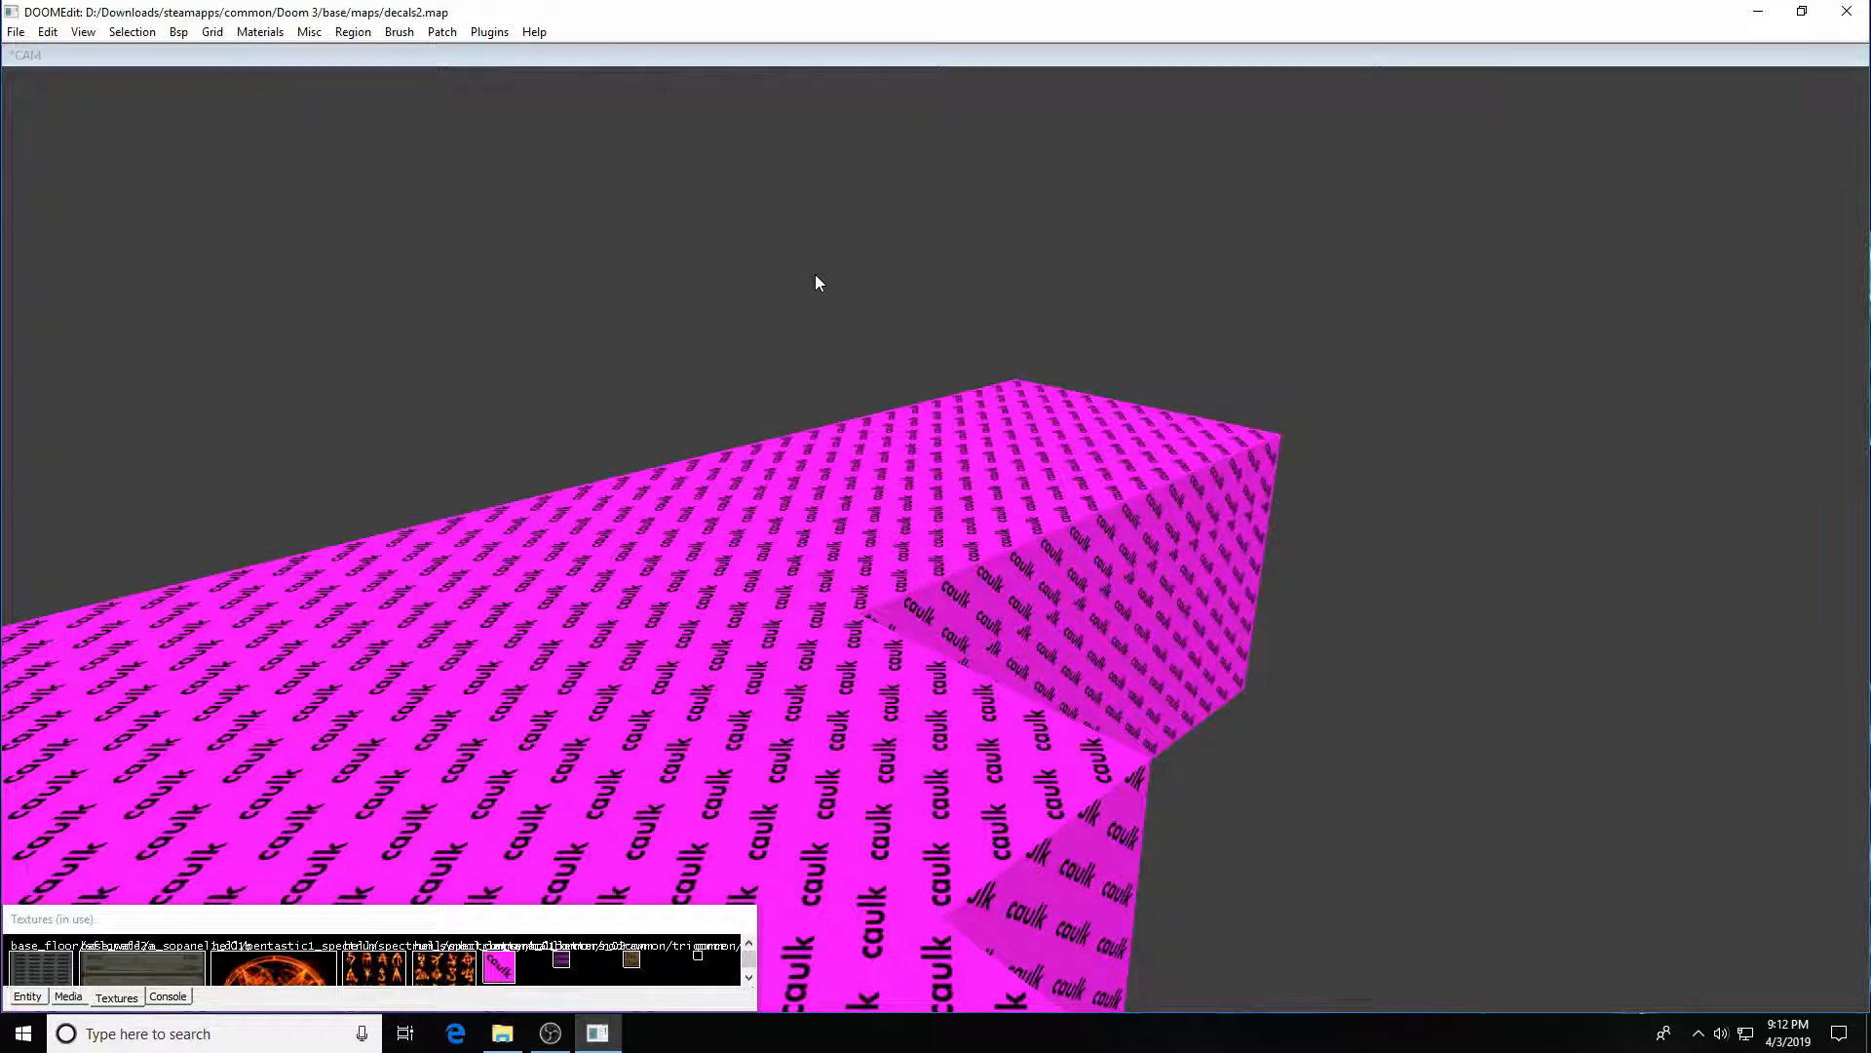
{"action": "key", "text": "Up"}
{"action": "key", "text": "Up"}
{"action": "key", "text": "Up"}
{"action": "key", "text": "Up"}
{"action": "key", "text": "Up"}
{"action": "key", "text": "Up"}
{"action": "key", "text": "Up"}
{"action": "key", "text": "Up"}
{"action": "key", "text": "Up"}
{"action": "key", "text": "Up"}
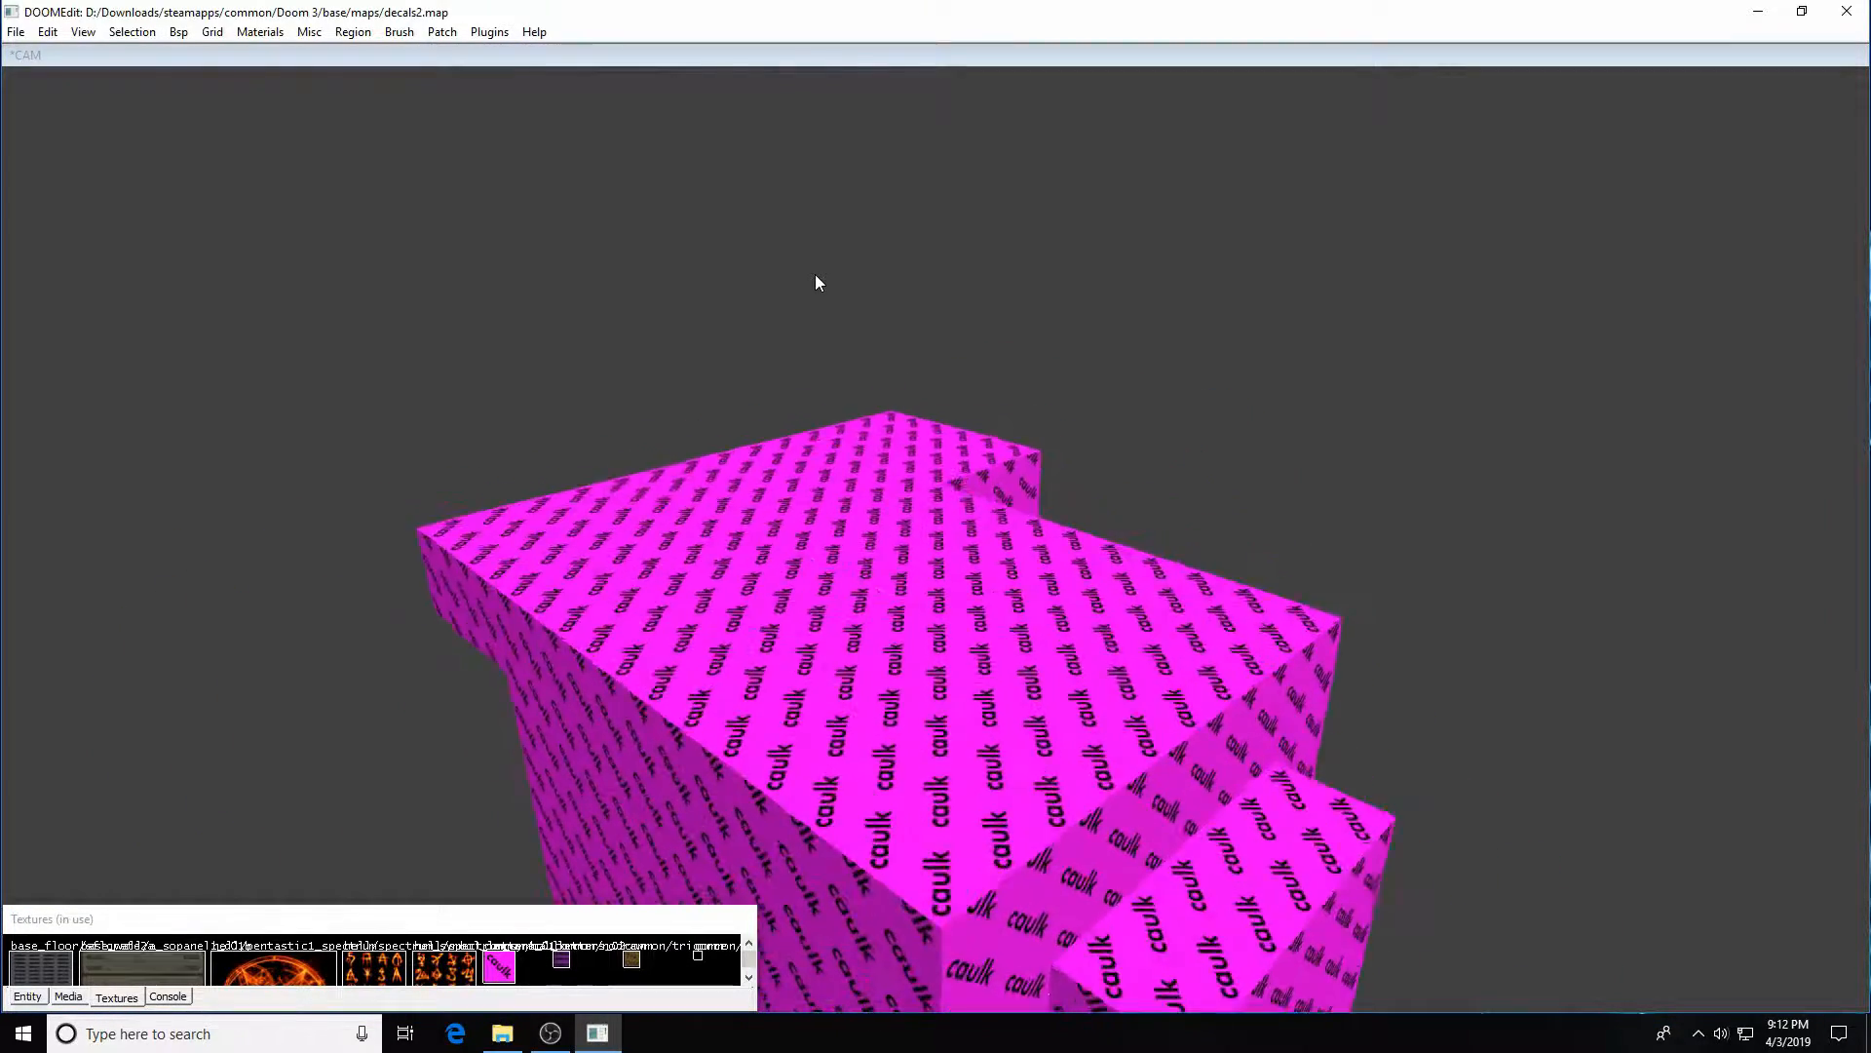
{"action": "key", "text": "Left"}
{"action": "key", "text": "Left"}
{"action": "key", "text": "Left"}
{"action": "key", "text": "Right"}
{"action": "key", "text": "Right"}
{"action": "key", "text": "Right"}
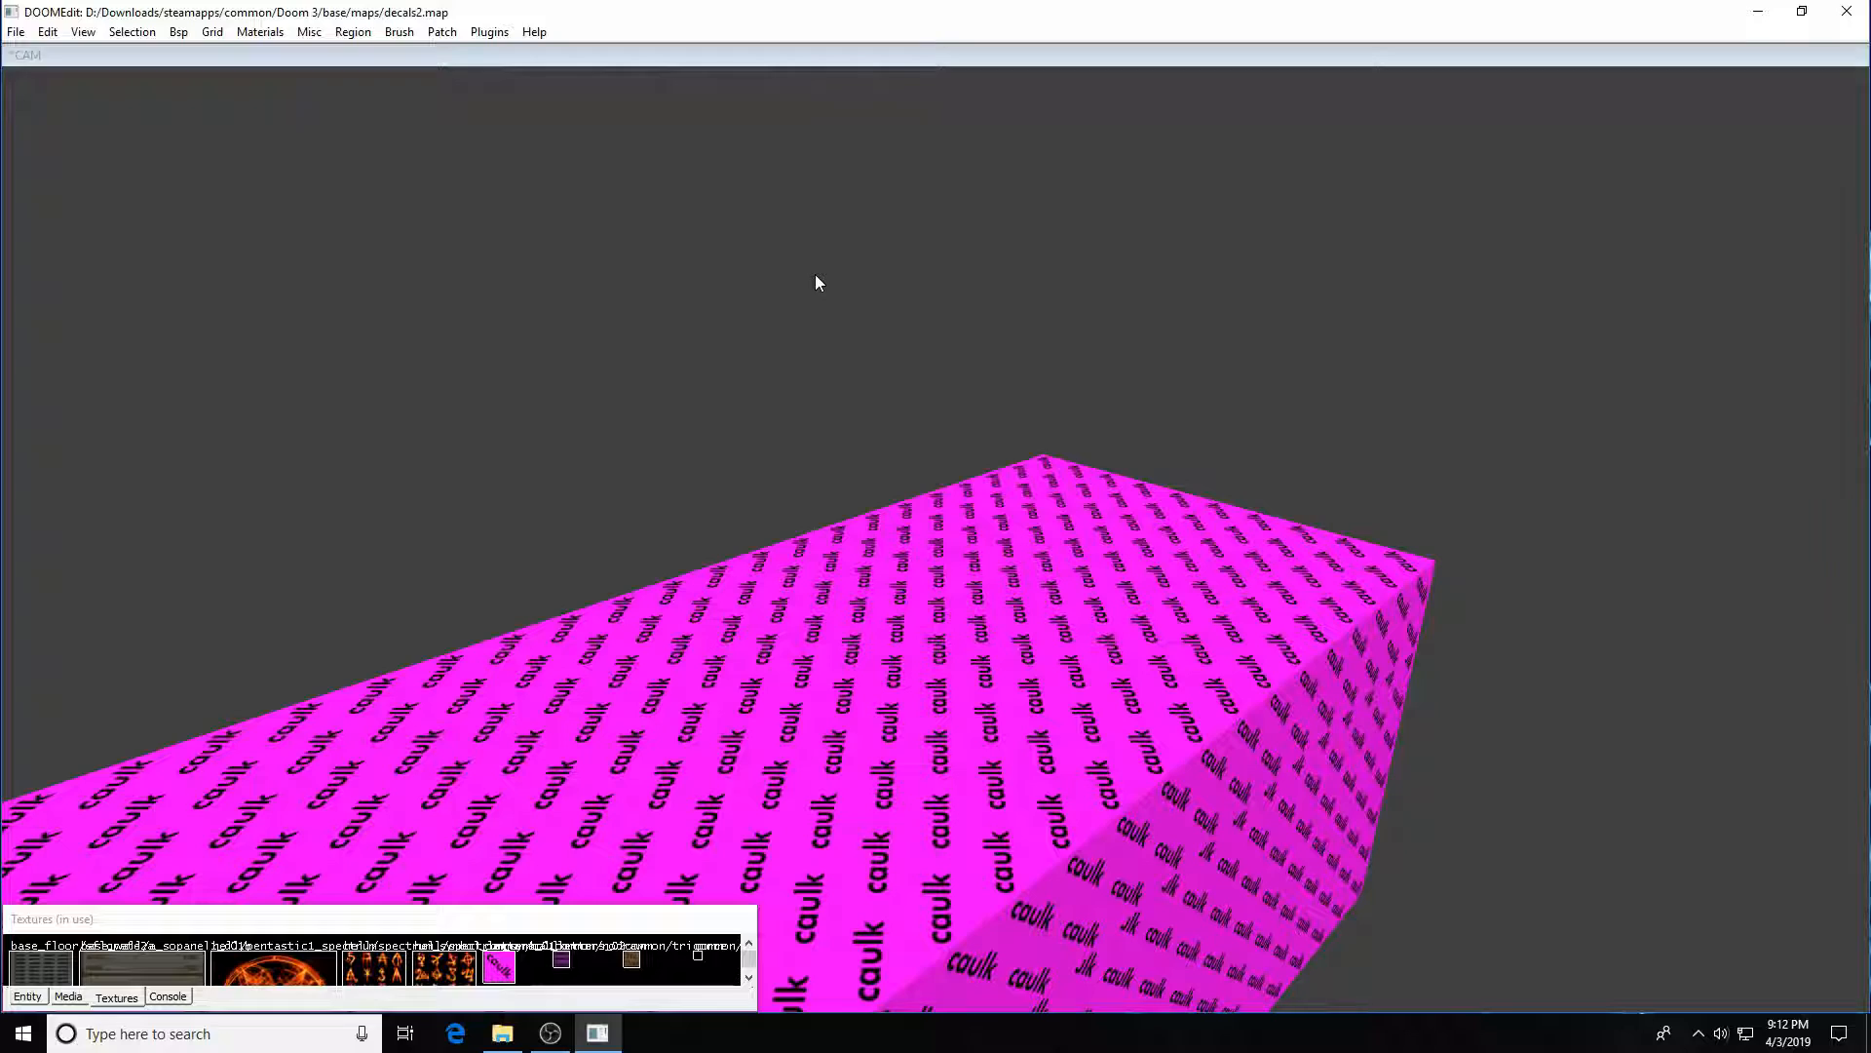
- Fly the camera over the caulk-textured roof of the hallway and examine how it covers the curved section
{"action": "key", "text": "Left"}
{"action": "key", "text": "Left"}
{"action": "key", "text": "Left"}
{"action": "key", "text": "Up"}
{"action": "key", "text": "Up"}
{"action": "key", "text": "Up"}
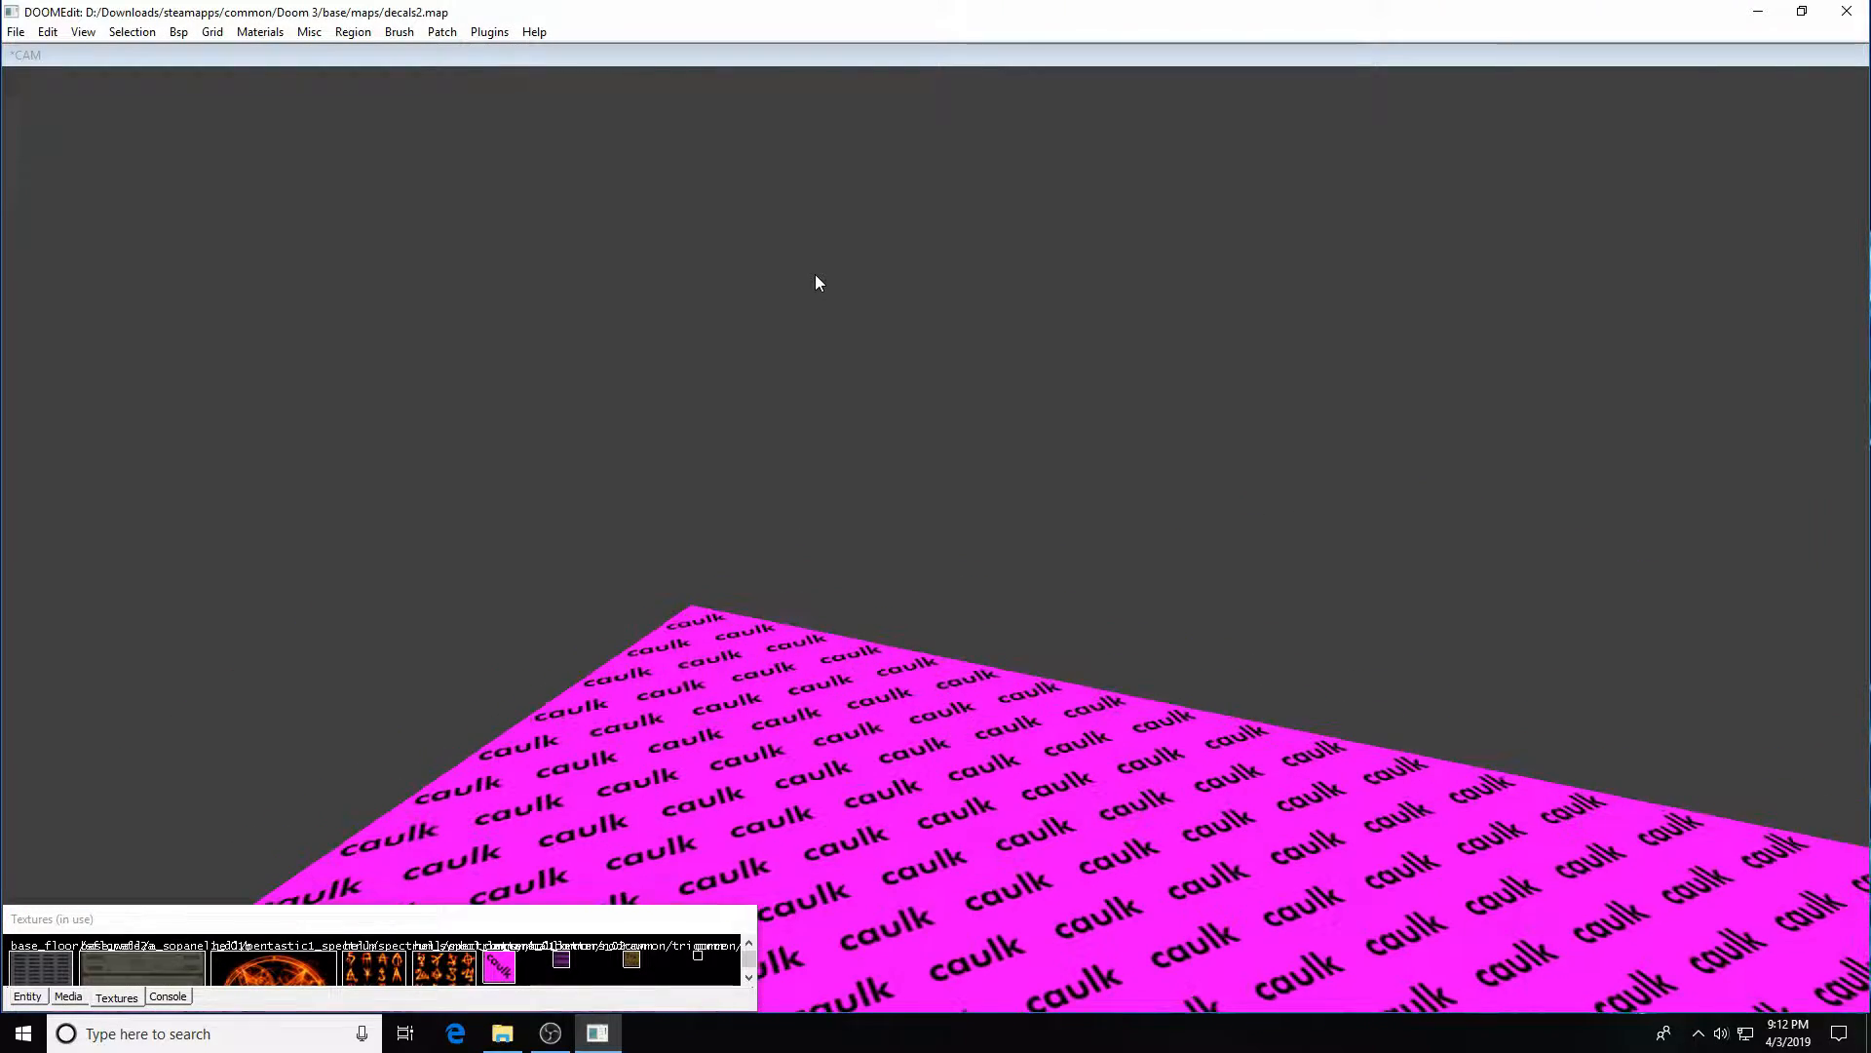
{"action": "key", "text": "Right"}
{"action": "key", "text": "Right"}
{"action": "key", "text": "Right"}
{"action": "key", "text": "Right"}
{"action": "key", "text": "Right"}
{"action": "key", "text": "Left"}
{"action": "key", "text": "Left"}
{"action": "key", "text": "Left"}
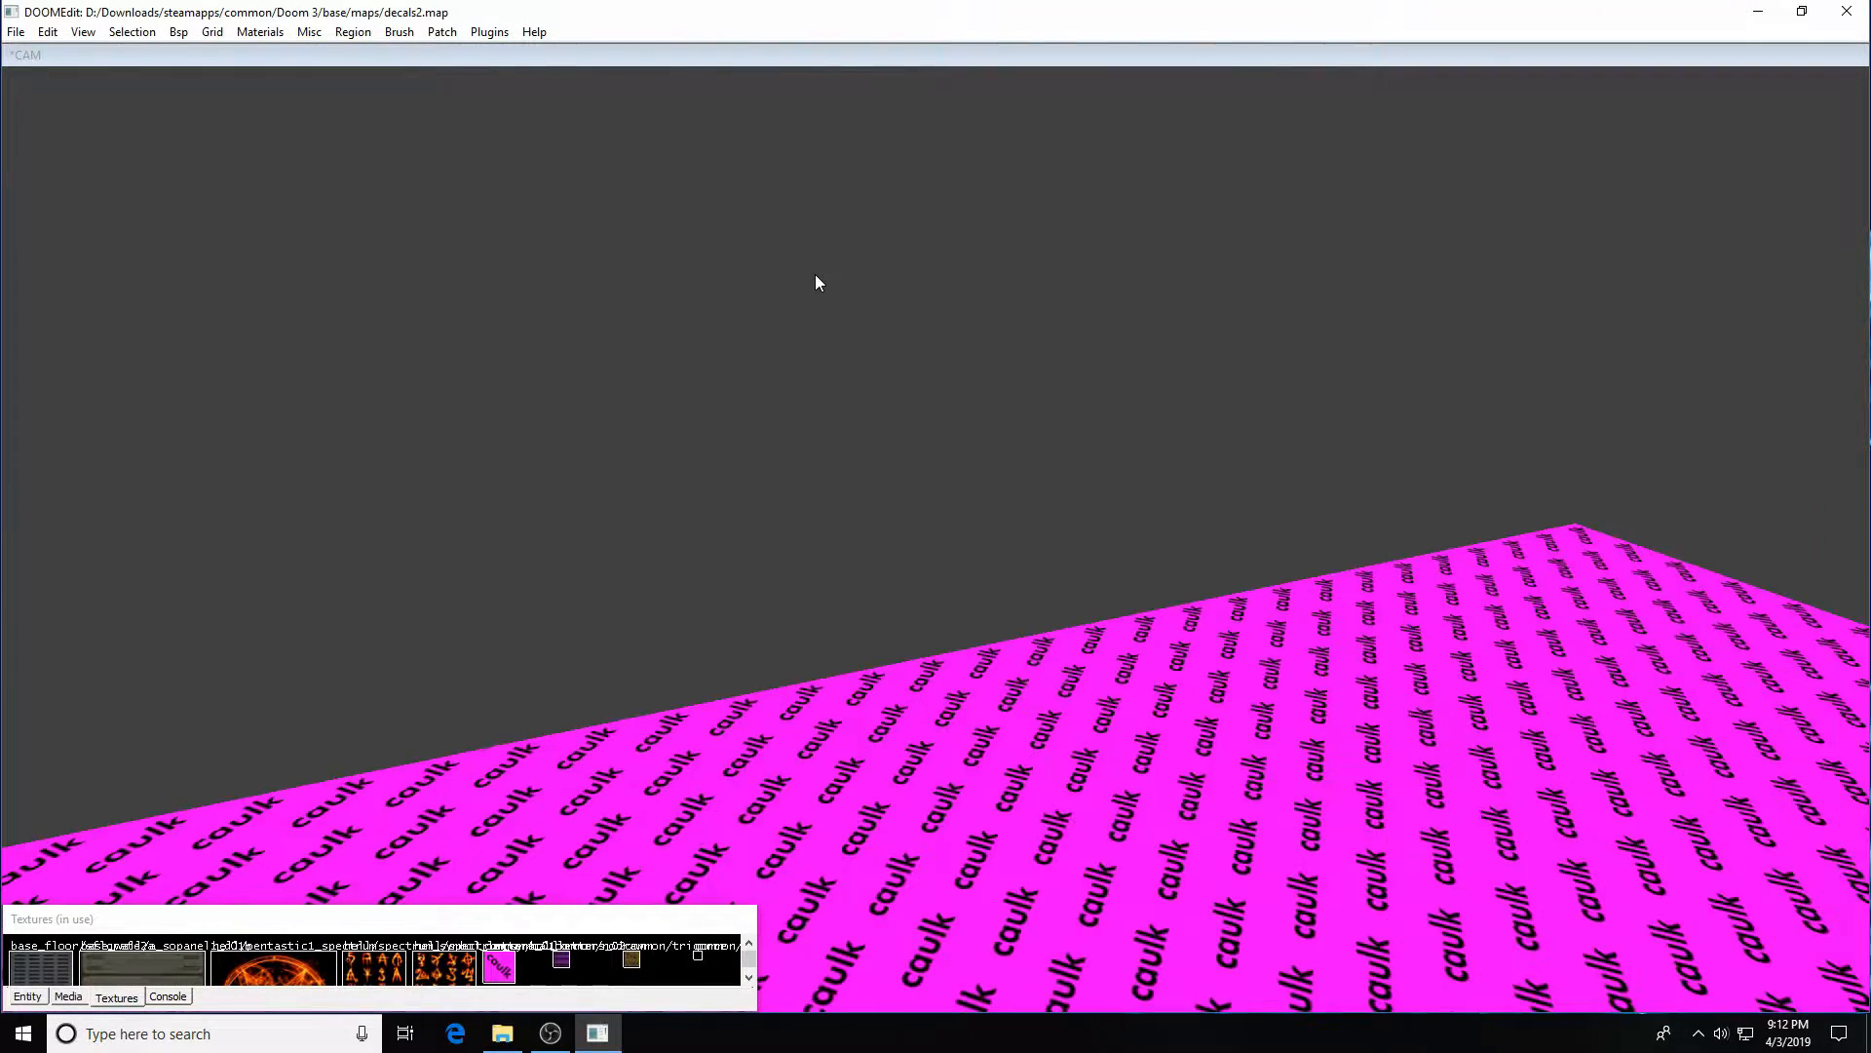
{"action": "key", "text": "d"}
{"action": "key", "text": "d"}
{"action": "key", "text": "d"}
{"action": "key", "text": "d"}
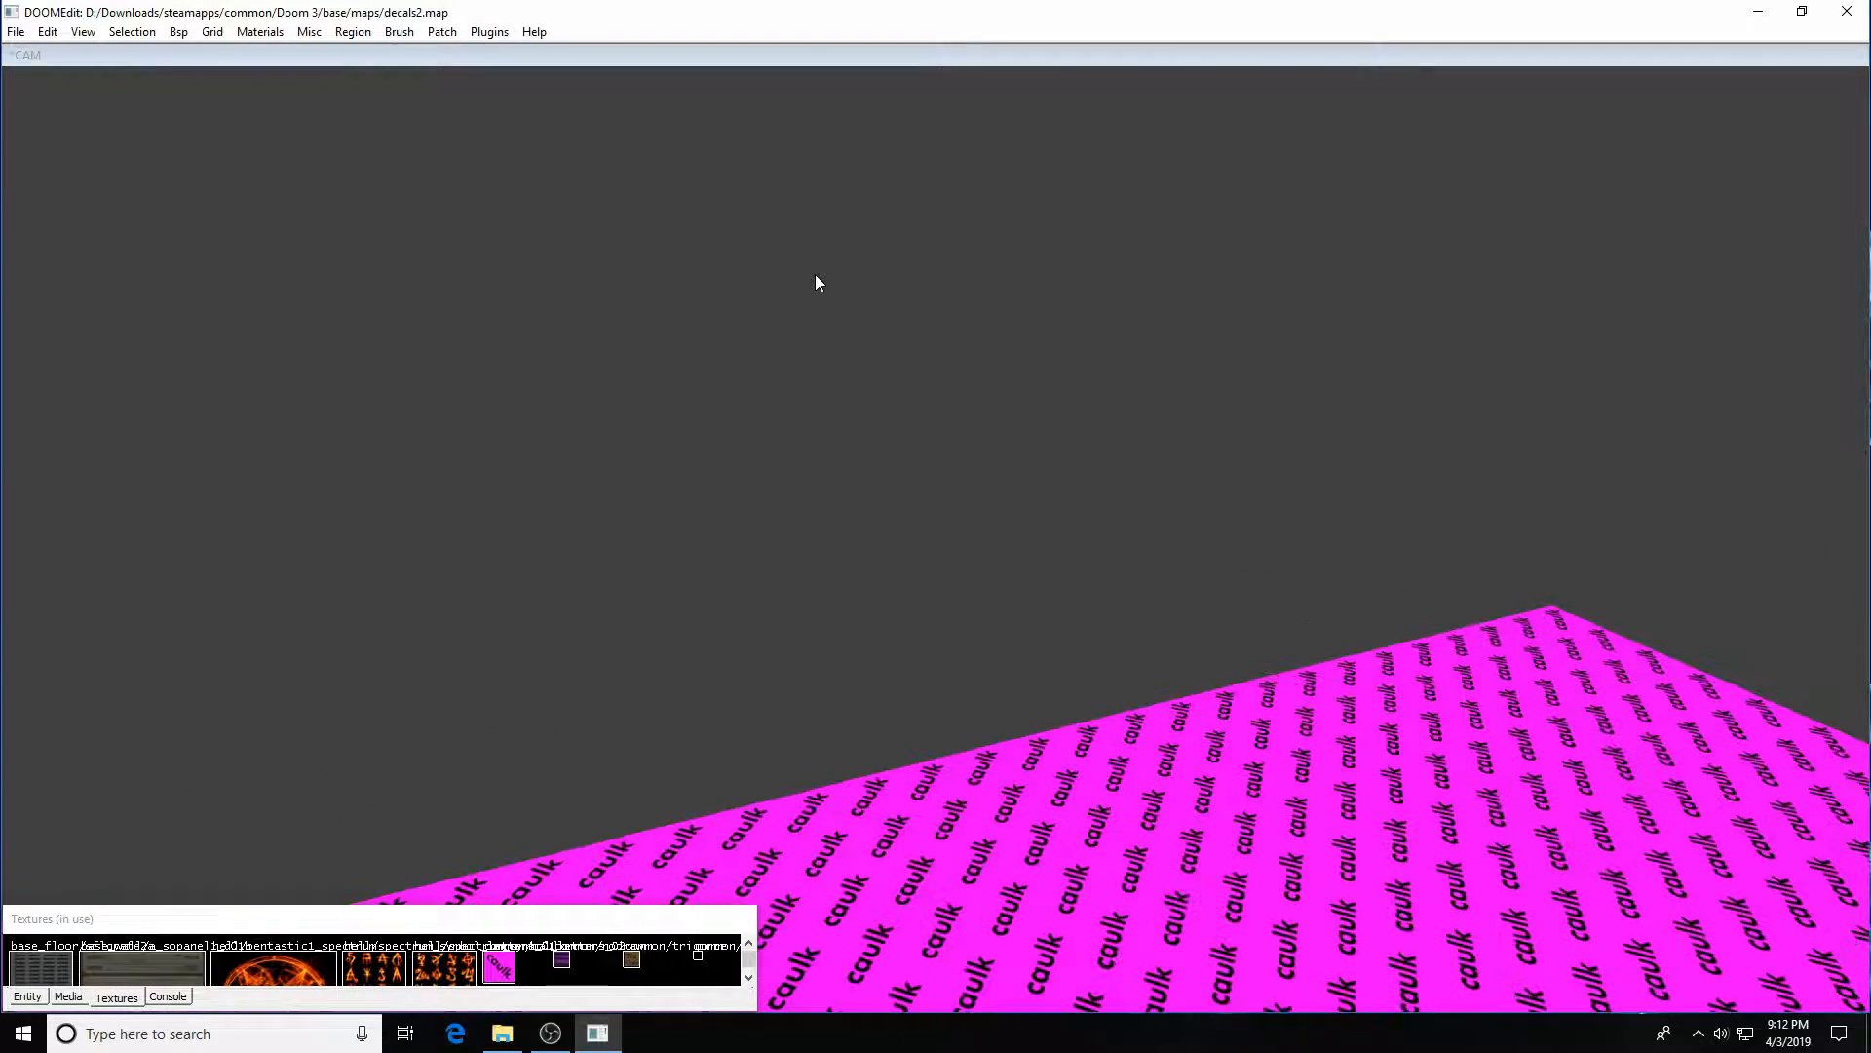
{"action": "key", "text": "Down"}
{"action": "key", "text": "Down"}
{"action": "key", "text": "Down"}
{"action": "key", "text": "Down"}
{"action": "key", "text": "Down"}
{"action": "key", "text": "Down"}
{"action": "key", "text": "Down"}
{"action": "key", "text": "Down"}
{"action": "key", "text": "Down"}
{"action": "key", "text": "Down"}
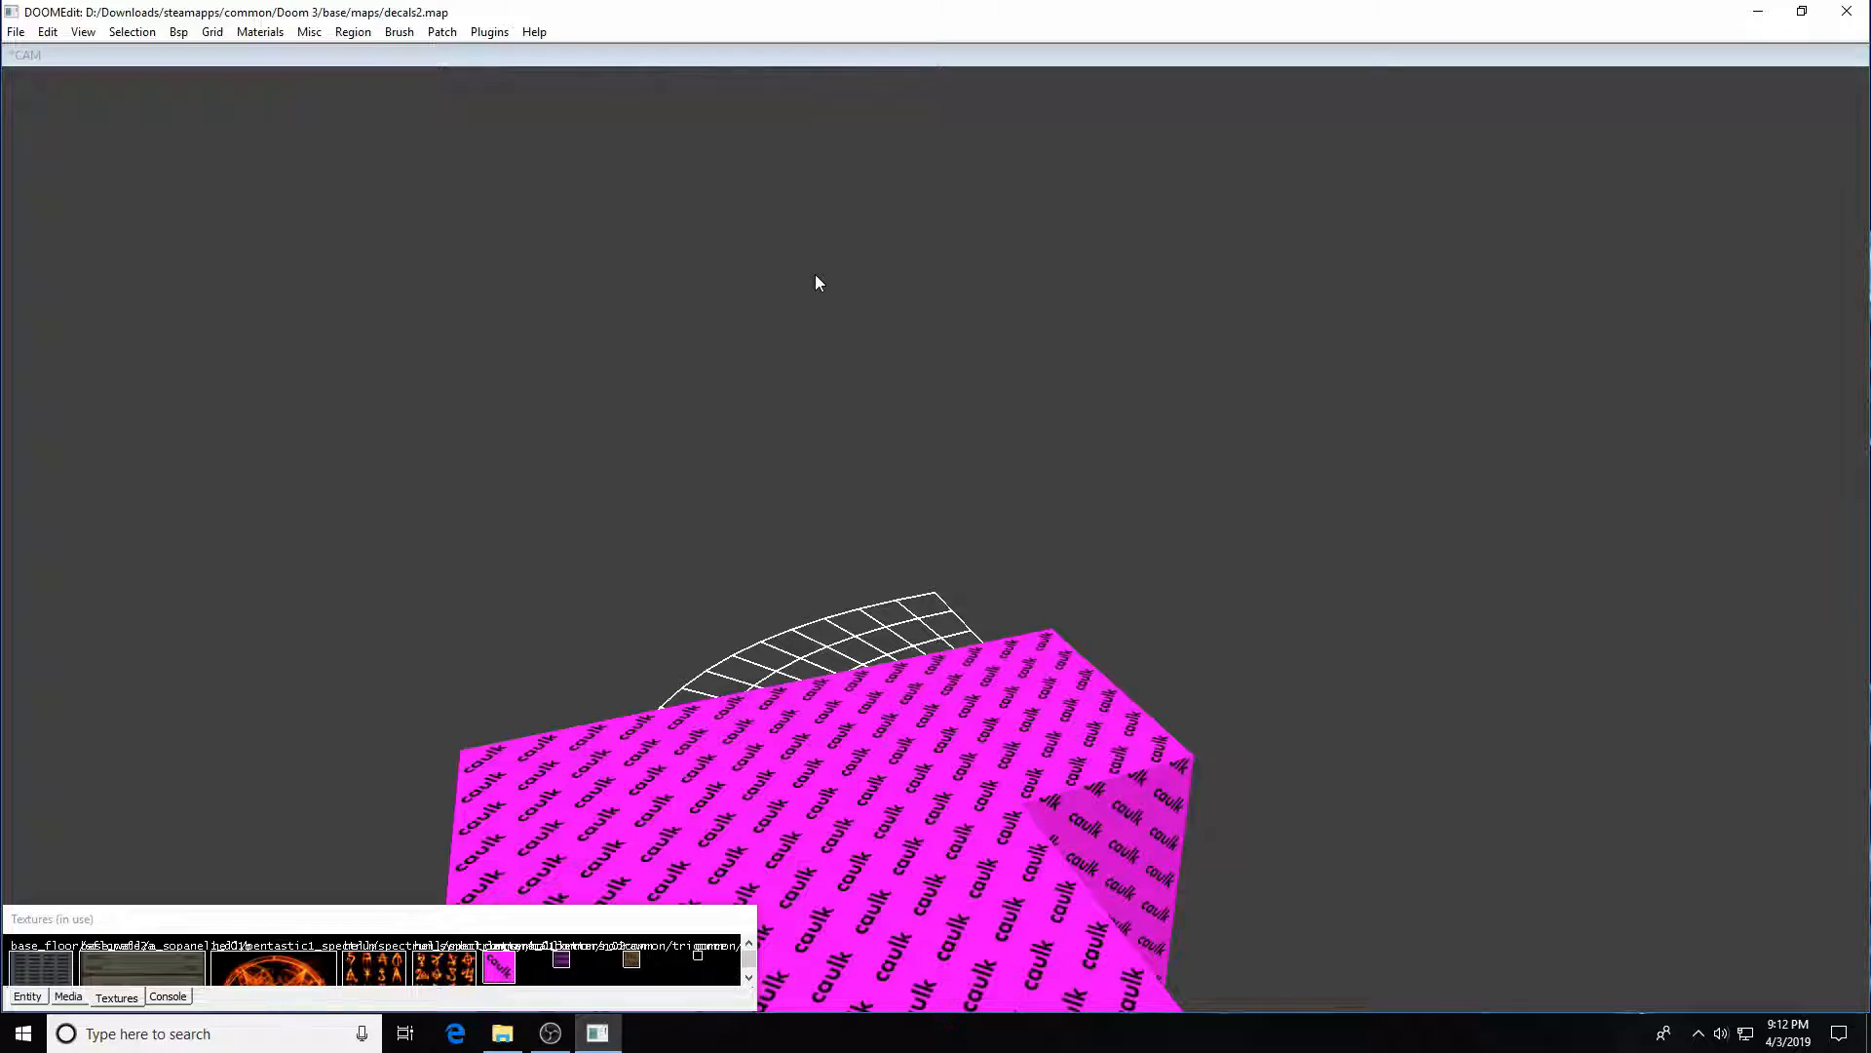
{"action": "key", "text": "Up"}
{"action": "key", "text": "Up"}
{"action": "key", "text": "Up"}
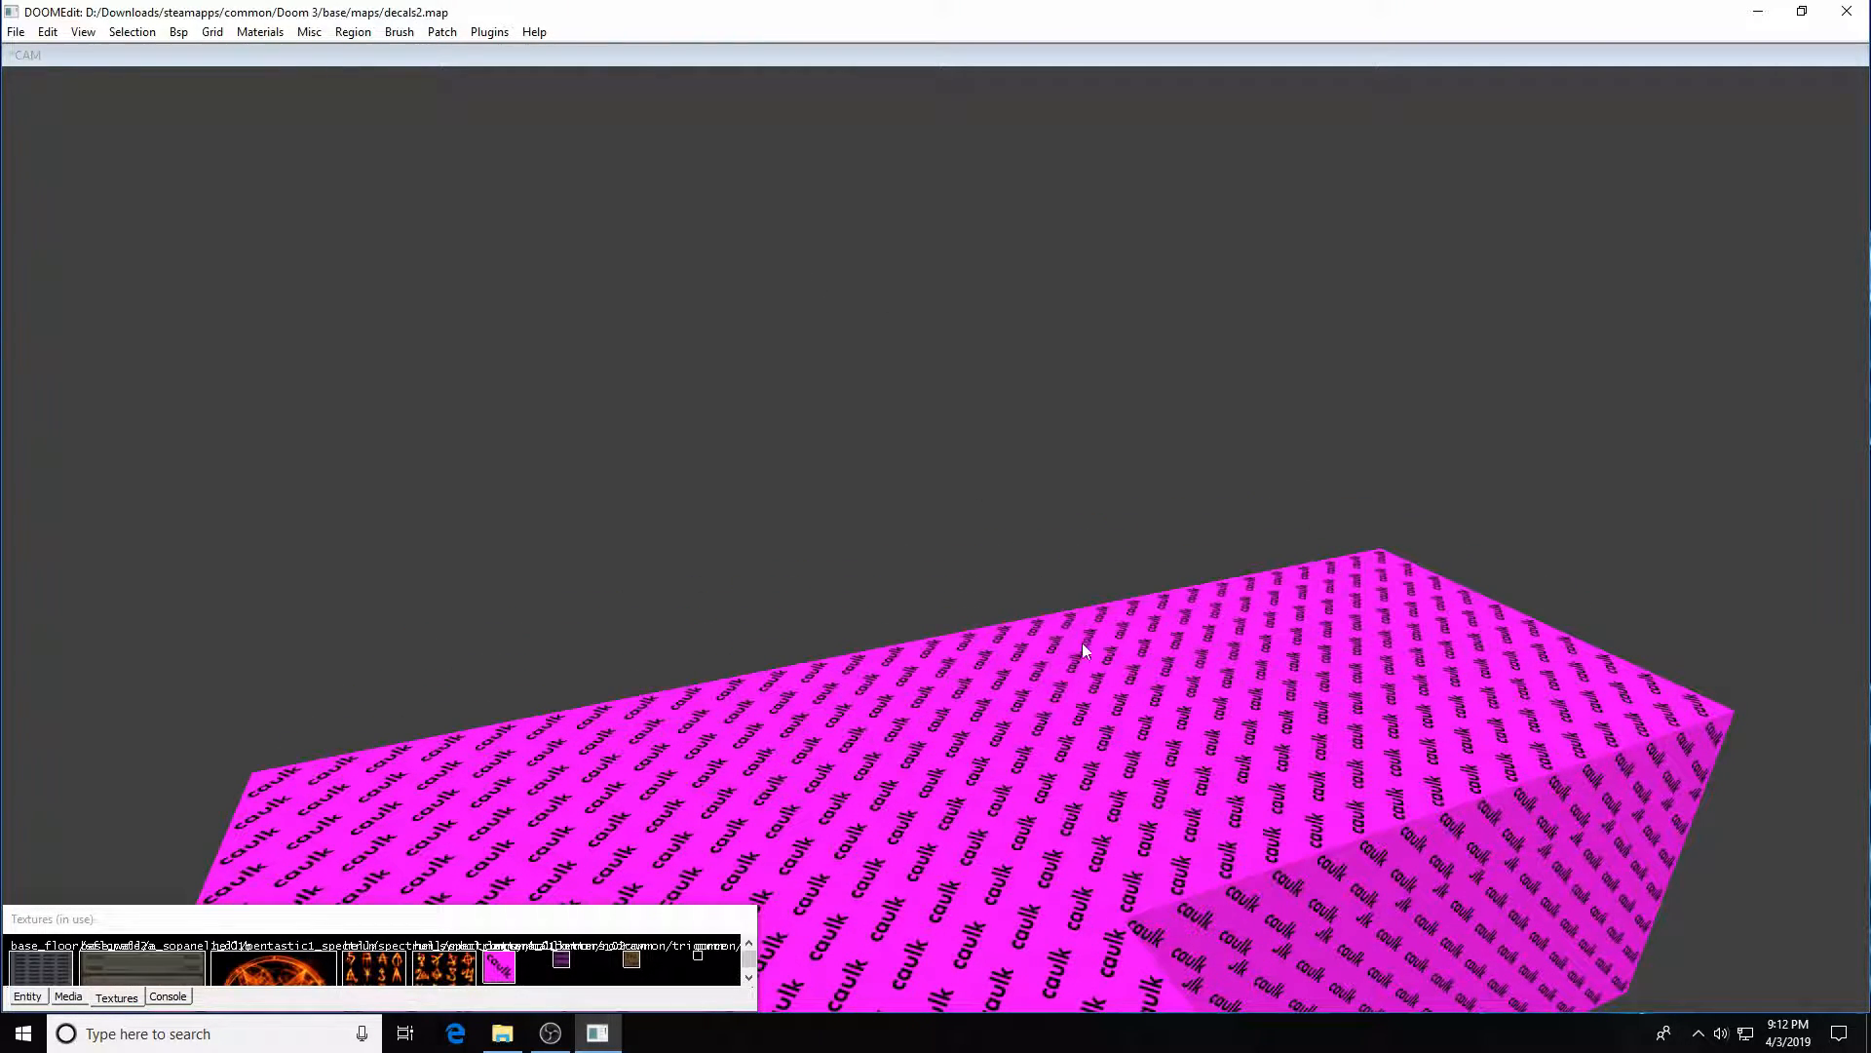
- Select the caulk ceiling brushes covering the hallway and delete them to open it from above
{"action": "left_click", "coordinate": [787, 803], "text": "shift"}
{"action": "key", "text": "Left"}
{"action": "key", "text": "Down"}
{"action": "key", "text": "Down"}
{"action": "key", "text": "Down"}
{"action": "key", "text": "Down"}
{"action": "key", "text": "Down"}
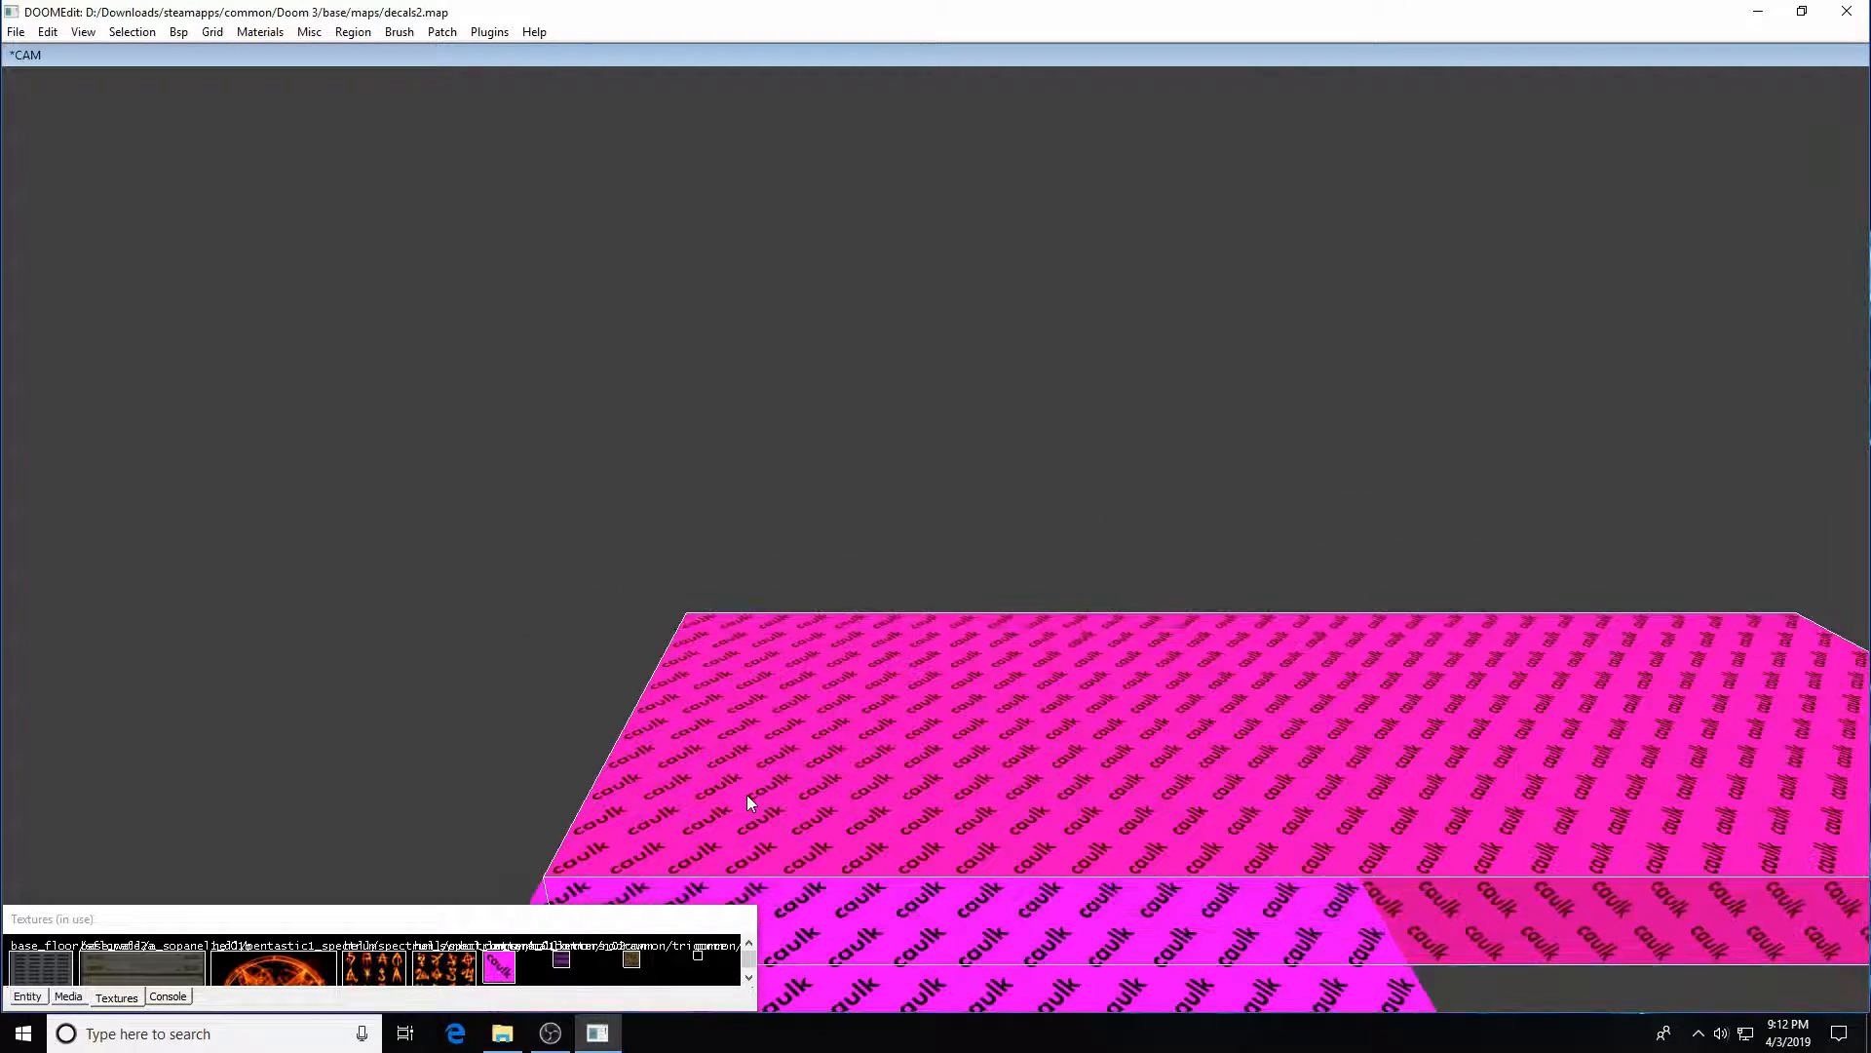
{"action": "left_click", "coordinate": [841, 762], "text": "shift"}
{"action": "left_click", "coordinate": [885, 877], "text": "shift"}
{"action": "key", "text": "BackSpace"}
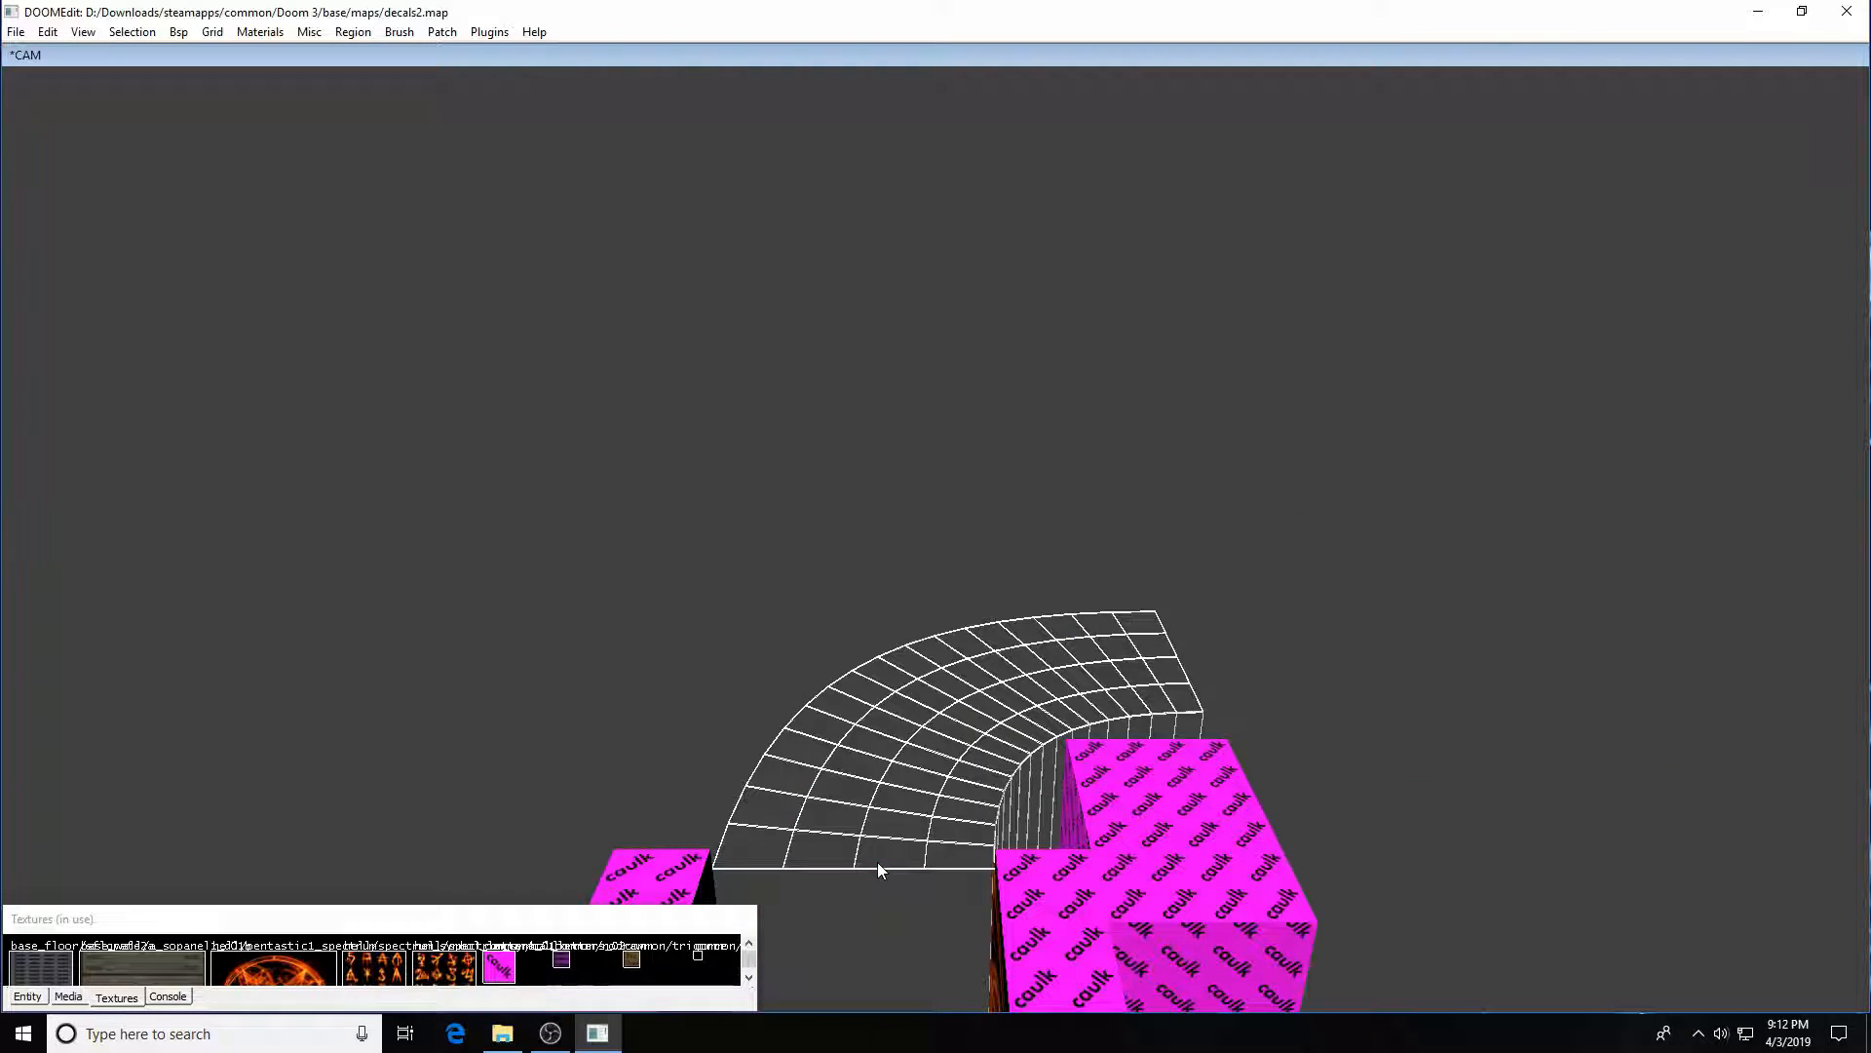
- Tilt the camera down and follow the opened hallway around its curved corner to the far end section
{"action": "key", "text": "z"}
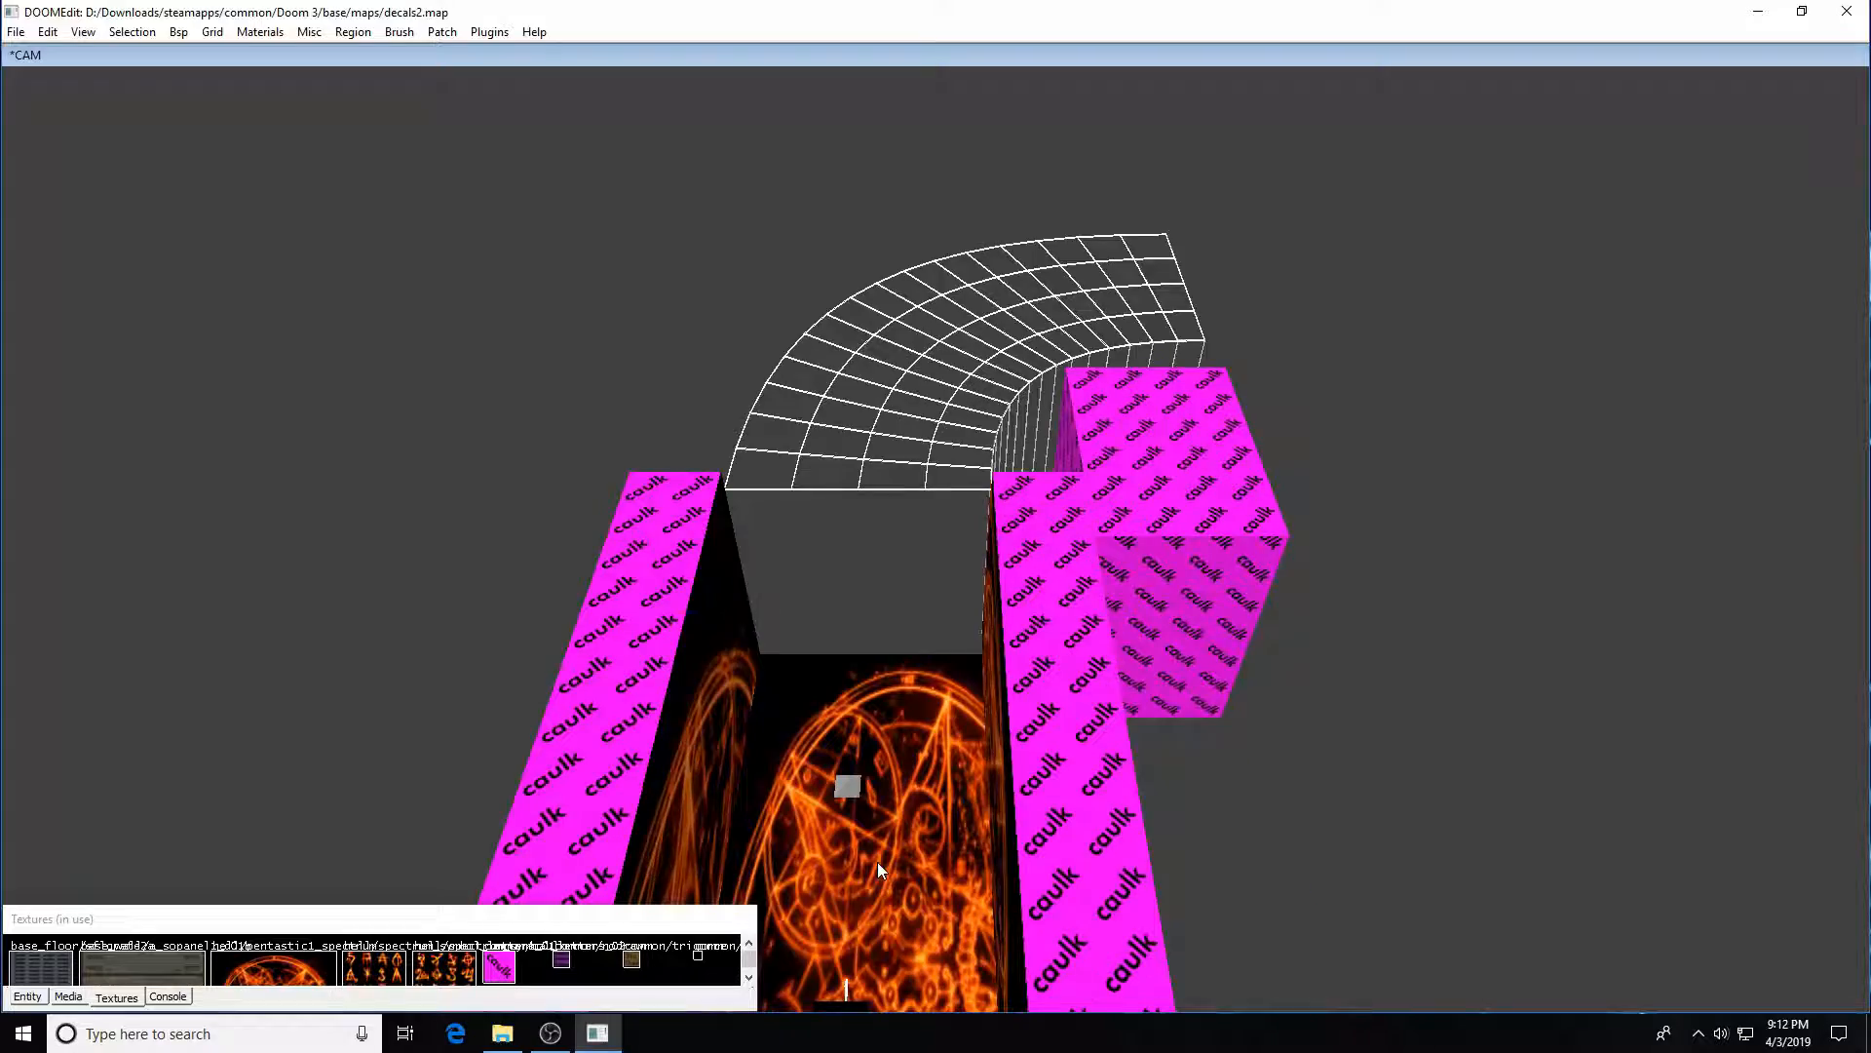
{"action": "key", "text": "Up"}
{"action": "key", "text": "Up"}
{"action": "key", "text": "Up"}
{"action": "key", "text": "Up"}
{"action": "key", "text": "Up"}
{"action": "key", "text": "Up"}
{"action": "key", "text": "Up"}
{"action": "key", "text": "Up"}
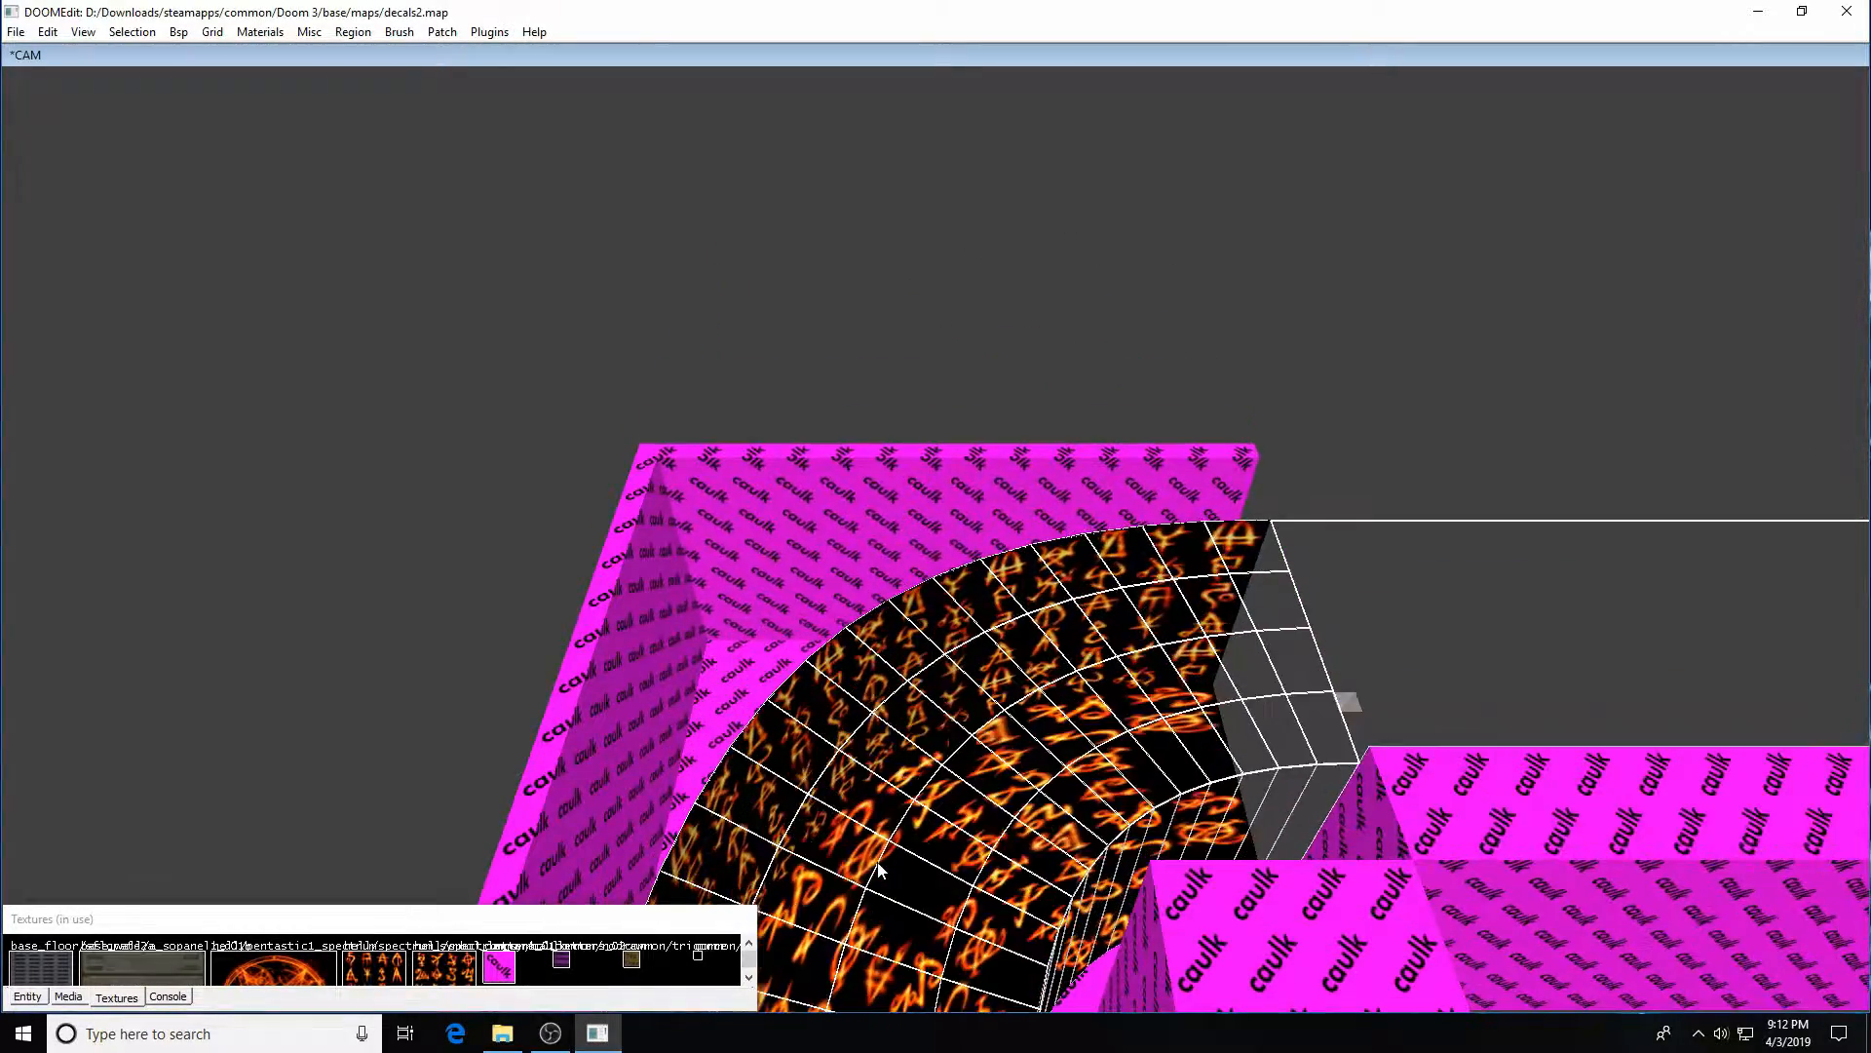
{"action": "key", "text": "Right"}
{"action": "key", "text": "Right"}
{"action": "key", "text": "Up"}
{"action": "key", "text": "Up"}
{"action": "key", "text": "Up"}
{"action": "key", "text": "Up"}
{"action": "key", "text": "Up"}
{"action": "key", "text": "Up"}
{"action": "key", "text": "Right"}
{"action": "key", "text": "Up"}
{"action": "key", "text": "Up"}
{"action": "key", "text": "Up"}
{"action": "key", "text": "Up"}
{"action": "key", "text": "Up"}
{"action": "key", "text": "Up"}
{"action": "key", "text": "Up"}
{"action": "key", "text": "Up"}
{"action": "key", "text": "Up"}
{"action": "key", "text": "Up"}
{"action": "key", "text": "Up"}
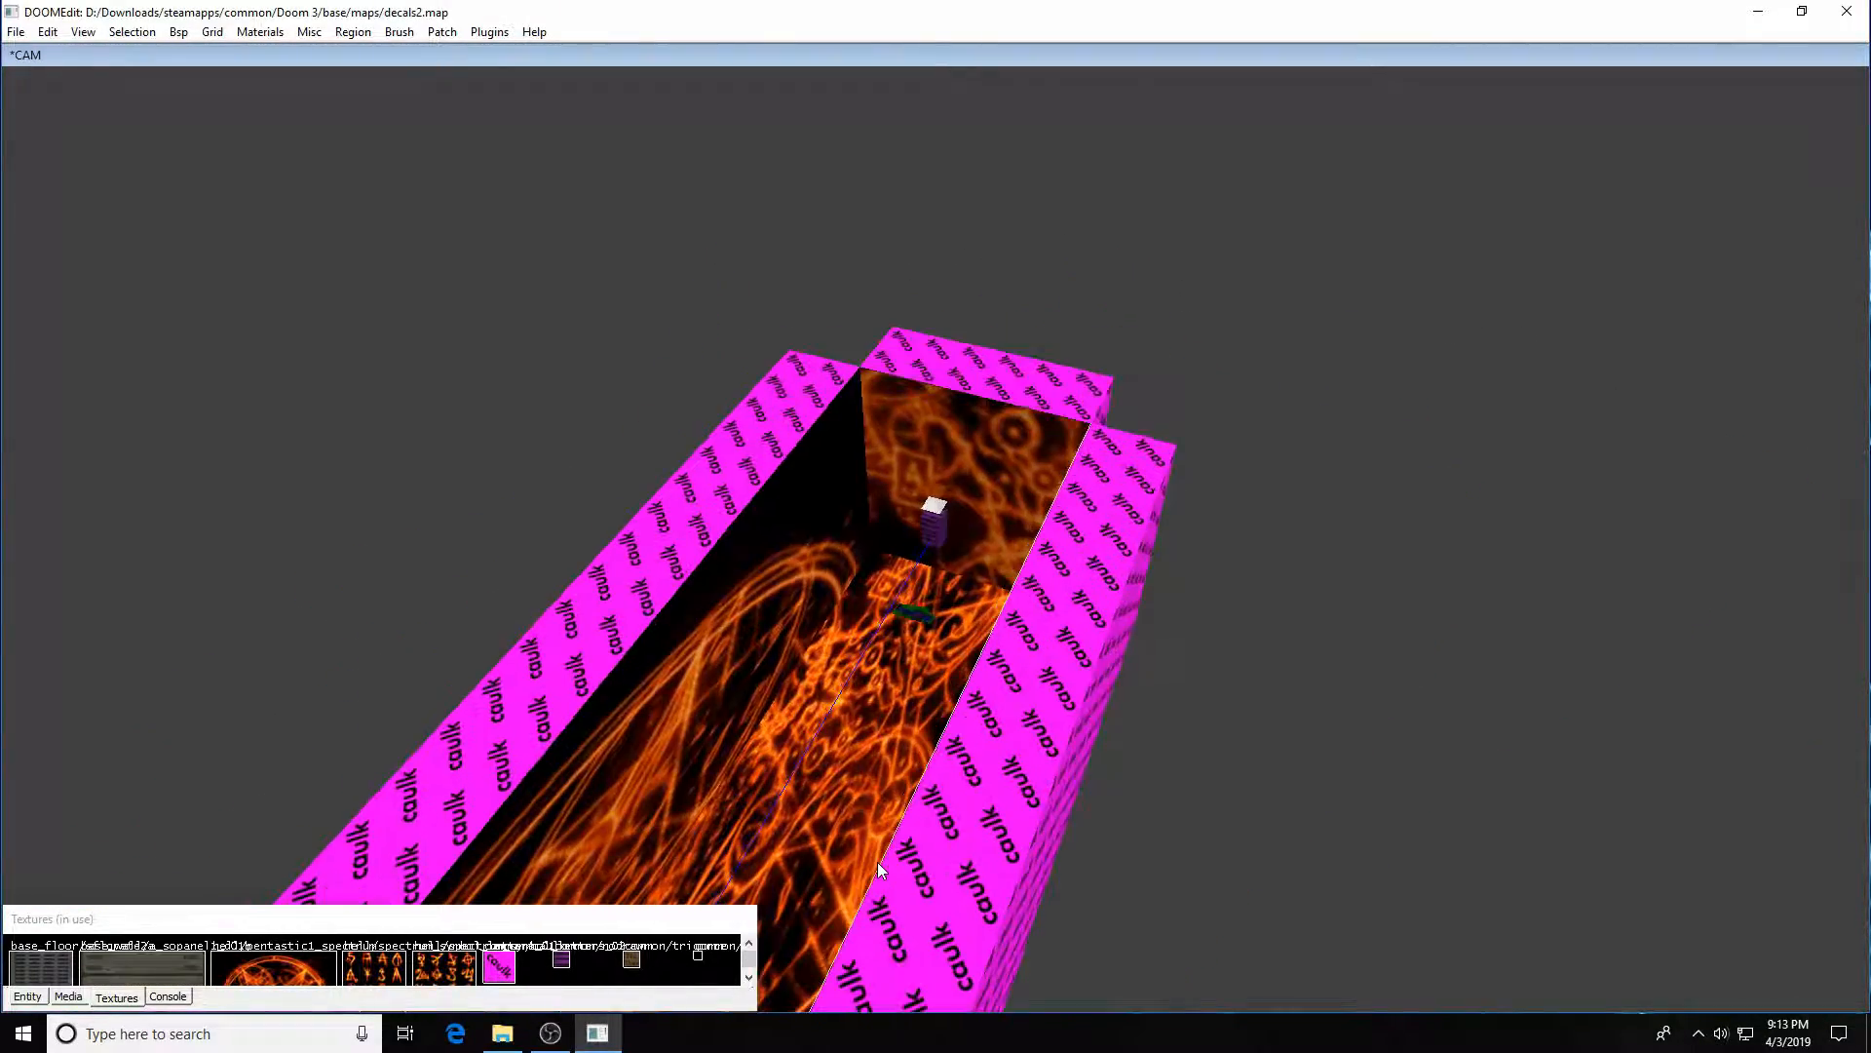
- Turn the camera back over the curved corner and inspect the straight section and its surrounding caulk walls
{"action": "key", "text": "Left"}
{"action": "key", "text": "Left"}
{"action": "key", "text": "Left"}
{"action": "key", "text": "Left"}
{"action": "key", "text": "Left"}
{"action": "key", "text": "Left"}
{"action": "key", "text": "Left"}
{"action": "key", "text": "Left"}
{"action": "key", "text": "Up"}
{"action": "key", "text": "Up"}
{"action": "key", "text": "Up"}
{"action": "key", "text": "Up"}
{"action": "key", "text": "Up"}
{"action": "key", "text": "Left"}
{"action": "key", "text": "Left"}
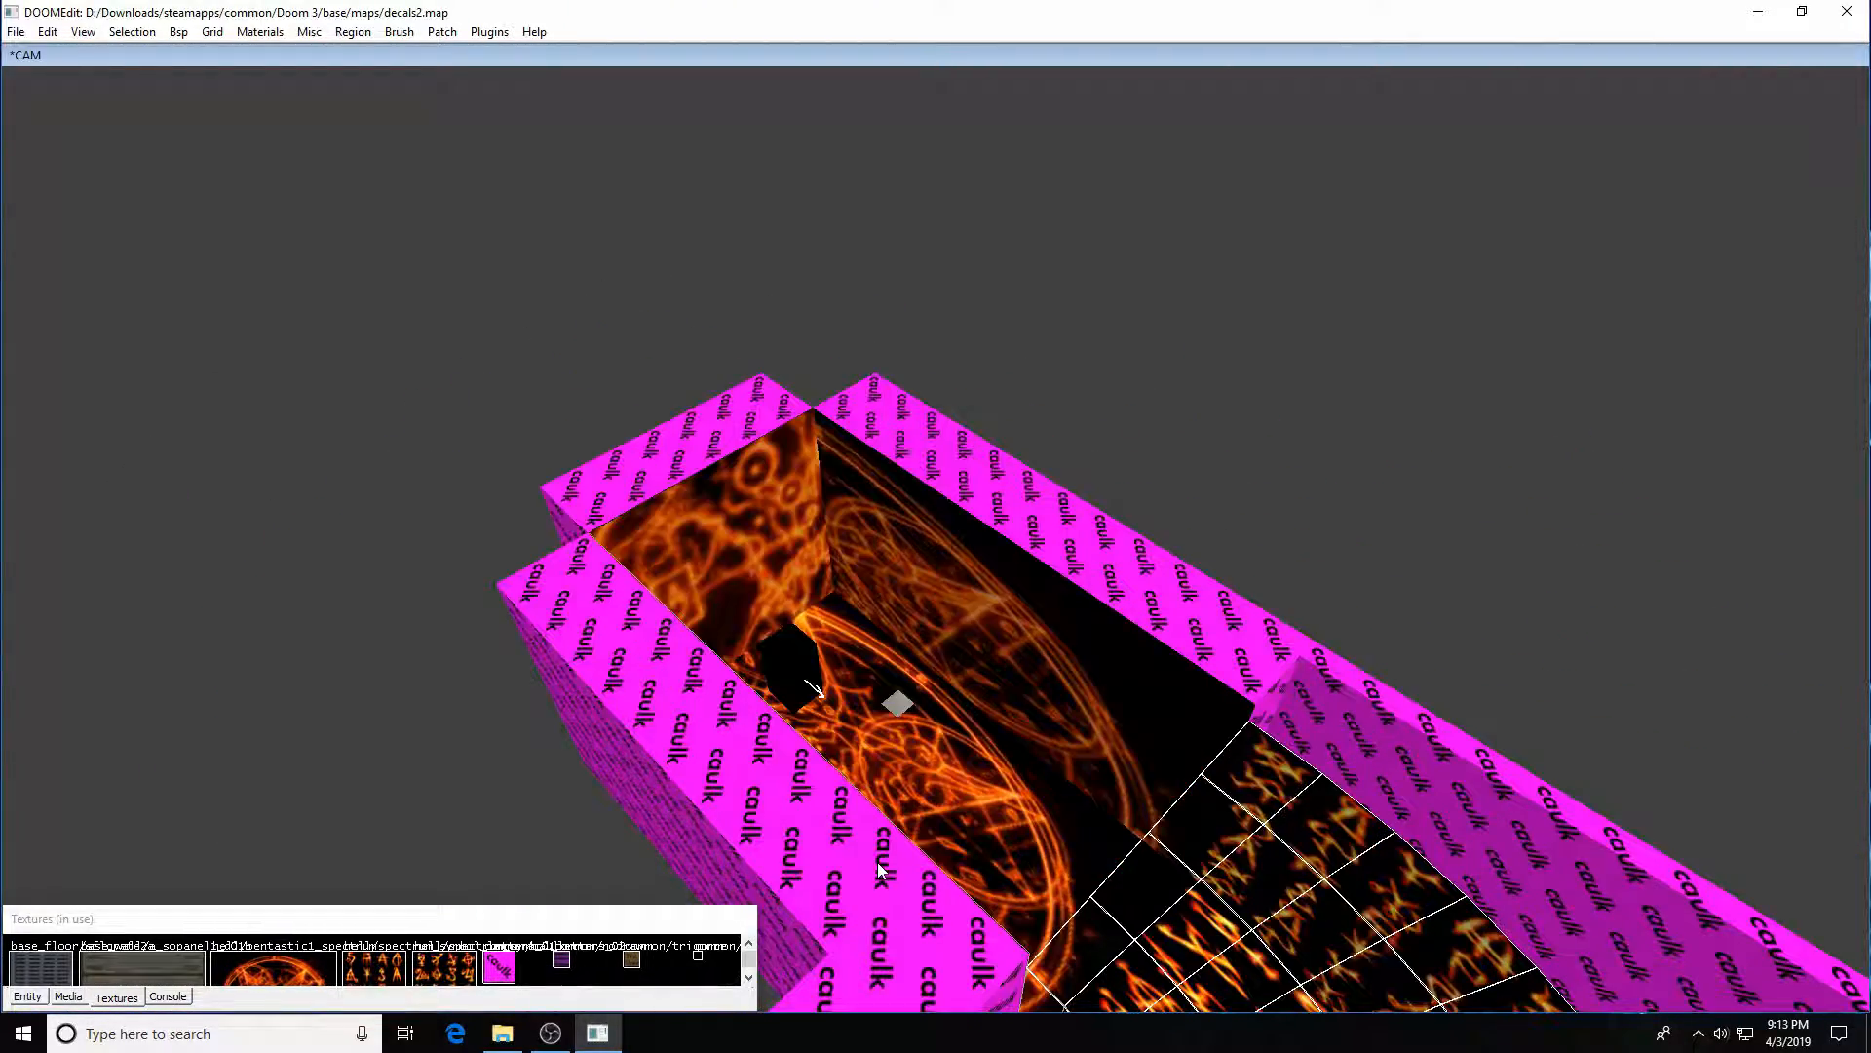
{"action": "key", "text": "Left"}
{"action": "key", "text": "Up"}
{"action": "key", "text": "Up"}
{"action": "key", "text": "Up"}
{"action": "key", "text": "Up"}
{"action": "key", "text": "Up"}
{"action": "key", "text": "Up"}
{"action": "key", "text": "Up"}
{"action": "key", "text": "Up"}
{"action": "key", "text": "Up"}
{"action": "key", "text": "Up"}
{"action": "key", "text": "Up"}
{"action": "key", "text": "Up"}
{"action": "key", "text": "Right"}
{"action": "key", "text": "Right"}
{"action": "key", "text": "Right"}
{"action": "key", "text": "Right"}
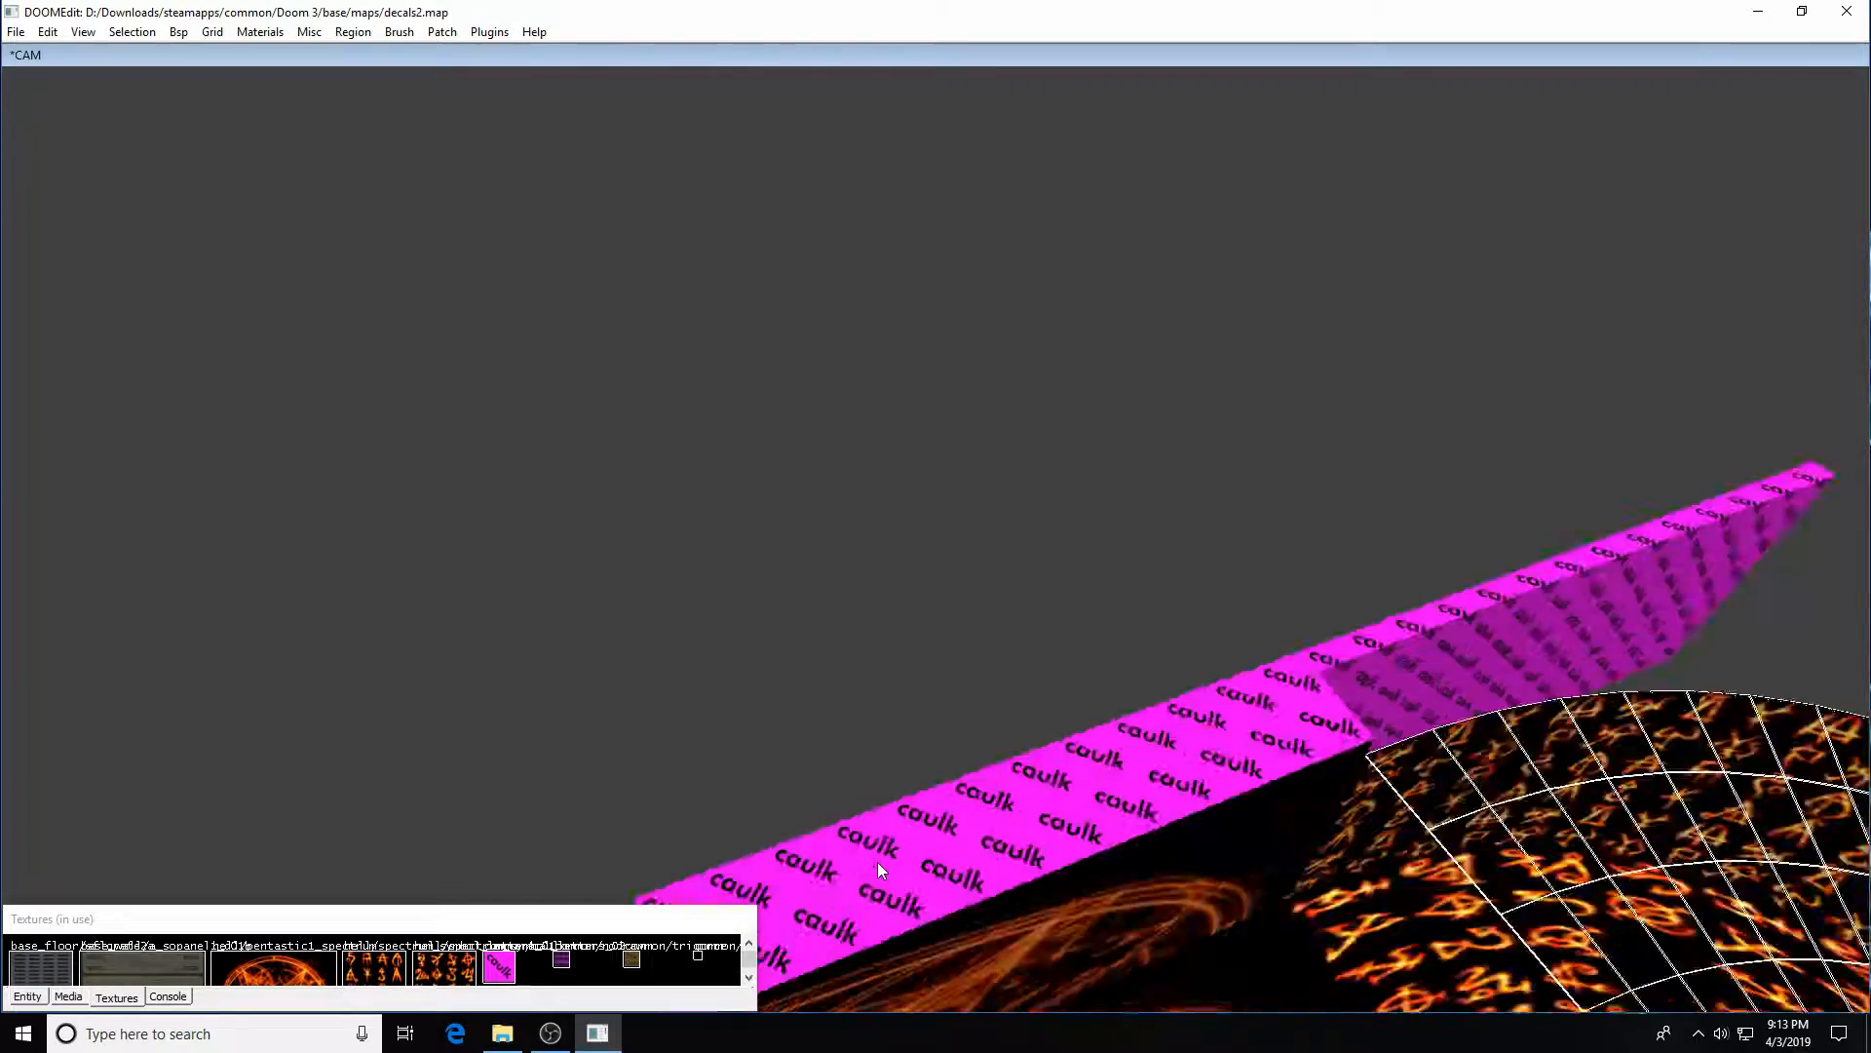
- Examine the gap between the curved patches and the square caulk corner, continuing to the far end section
{"action": "key", "text": "Down"}
{"action": "key", "text": "Down"}
{"action": "key", "text": "Down"}
{"action": "key", "text": "Down"}
{"action": "key", "text": "Down"}
{"action": "key", "text": "Down"}
{"action": "key", "text": "Up"}
{"action": "key", "text": "Up"}
{"action": "key", "text": "Up"}
{"action": "key", "text": "Up"}
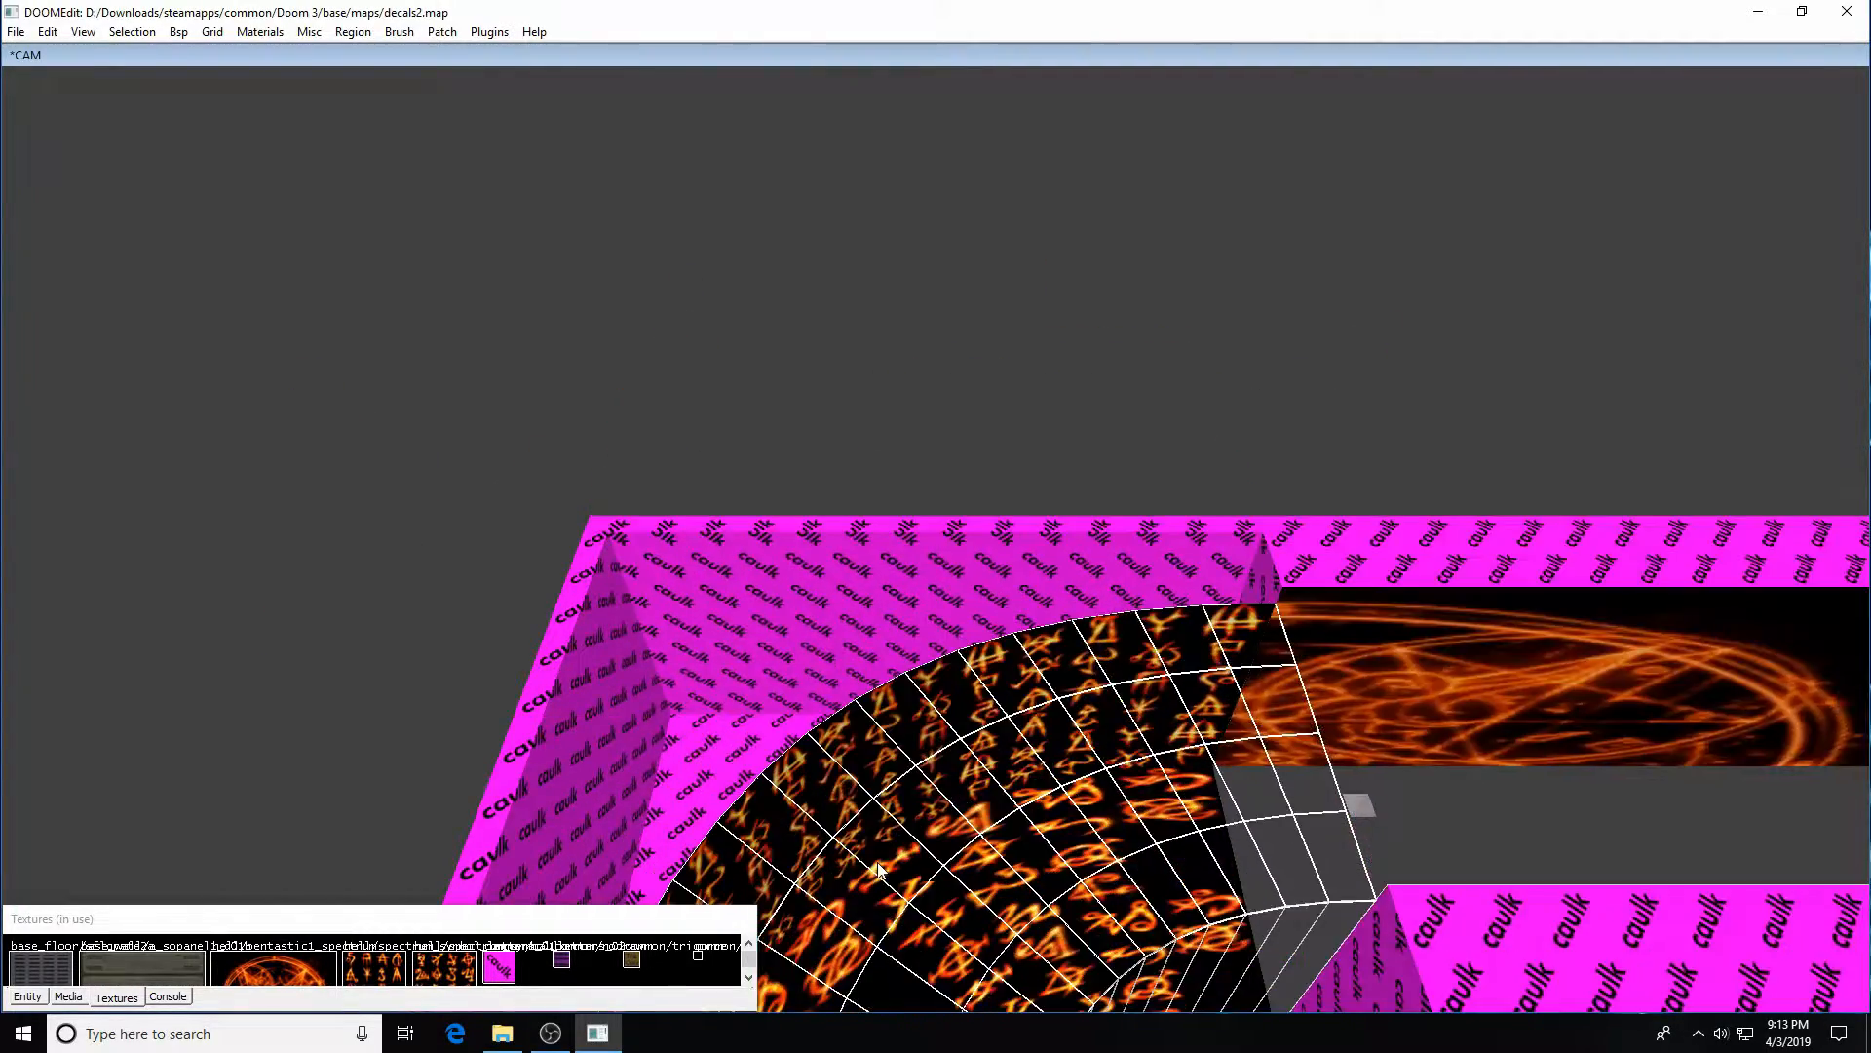
{"action": "key", "text": "Right"}
{"action": "key", "text": "Right"}
{"action": "key", "text": "Up"}
{"action": "key", "text": "Right"}
{"action": "key", "text": "Up"}
{"action": "key", "text": "Up"}
{"action": "key", "text": "Up"}
{"action": "key", "text": "Up"}
{"action": "key", "text": "Up"}
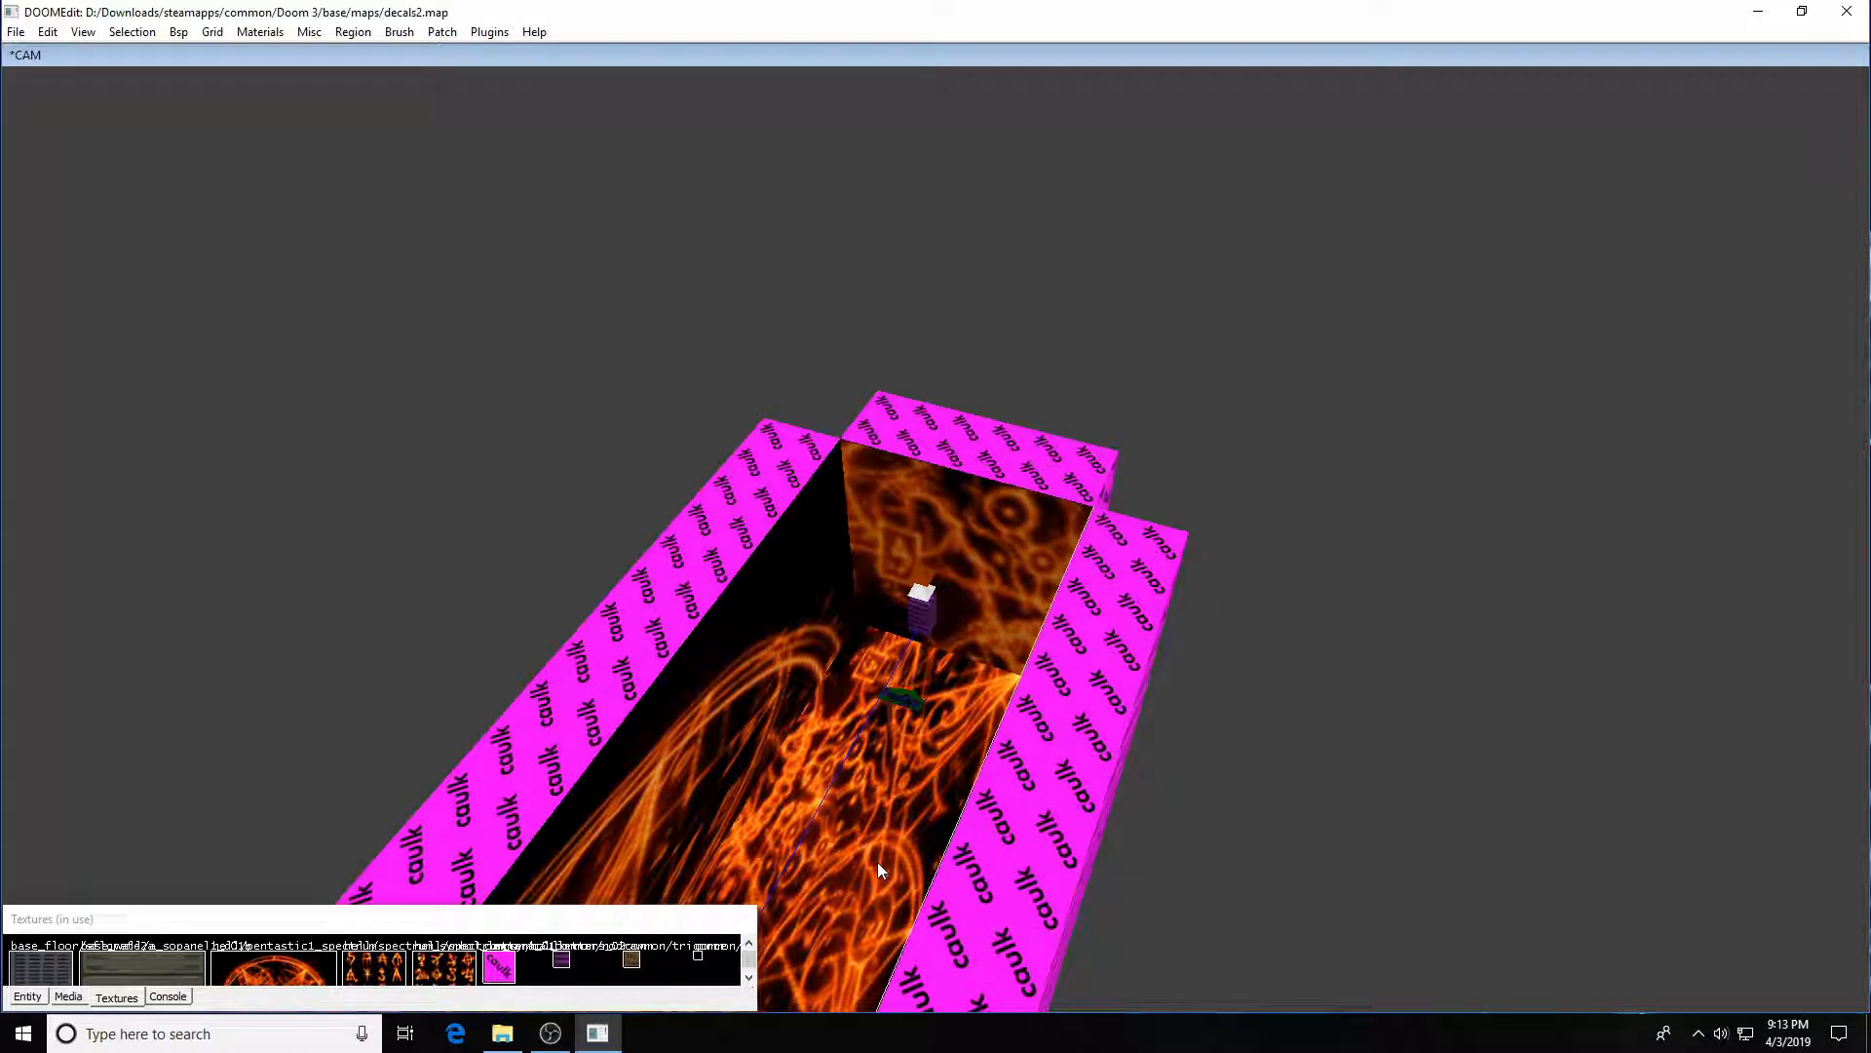
- Swing the camera around and fly back over the curved patches to view the hallway's enclosing caulk walls
{"action": "key", "text": "Left"}
{"action": "key", "text": "Left"}
{"action": "key", "text": "Left"}
{"action": "key", "text": "Left"}
{"action": "key", "text": "Left"}
{"action": "key", "text": "Left"}
{"action": "key", "text": "Left"}
{"action": "key", "text": "Left"}
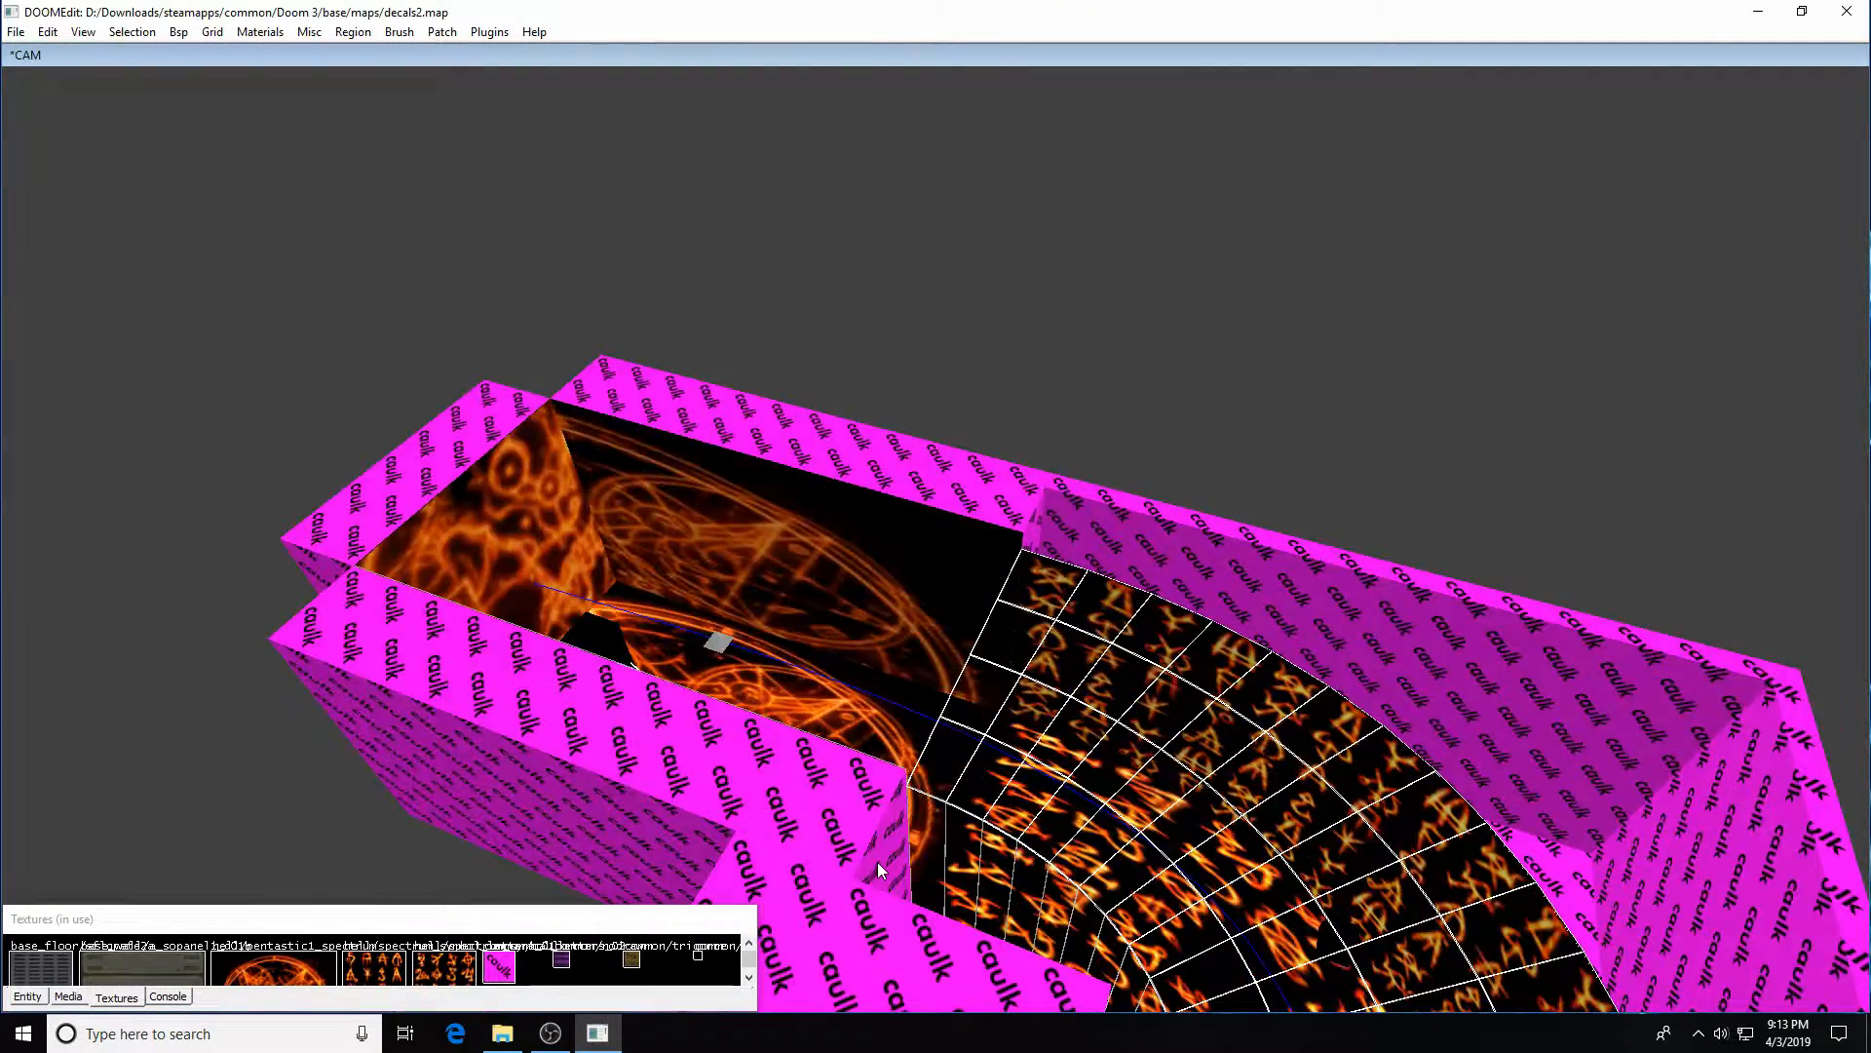
{"action": "key", "text": "Left"}
{"action": "key", "text": "Left"}
{"action": "key", "text": "Up"}
{"action": "key", "text": "Up"}
{"action": "key", "text": "Up"}
{"action": "key", "text": "Up"}
{"action": "key", "text": "Up"}
{"action": "key", "text": "Up"}
{"action": "key", "text": "Up"}
{"action": "key", "text": "Up"}
{"action": "key", "text": "Up"}
{"action": "key", "text": "Up"}
{"action": "key", "text": "Up"}
{"action": "key", "text": "Up"}
{"action": "key", "text": "Up"}
{"action": "key", "text": "Up"}
{"action": "key", "text": "Up"}
{"action": "key", "text": "Up"}
{"action": "key", "text": "Up"}
{"action": "key", "text": "Right"}
{"action": "key", "text": "Right"}
{"action": "key", "text": "Right"}
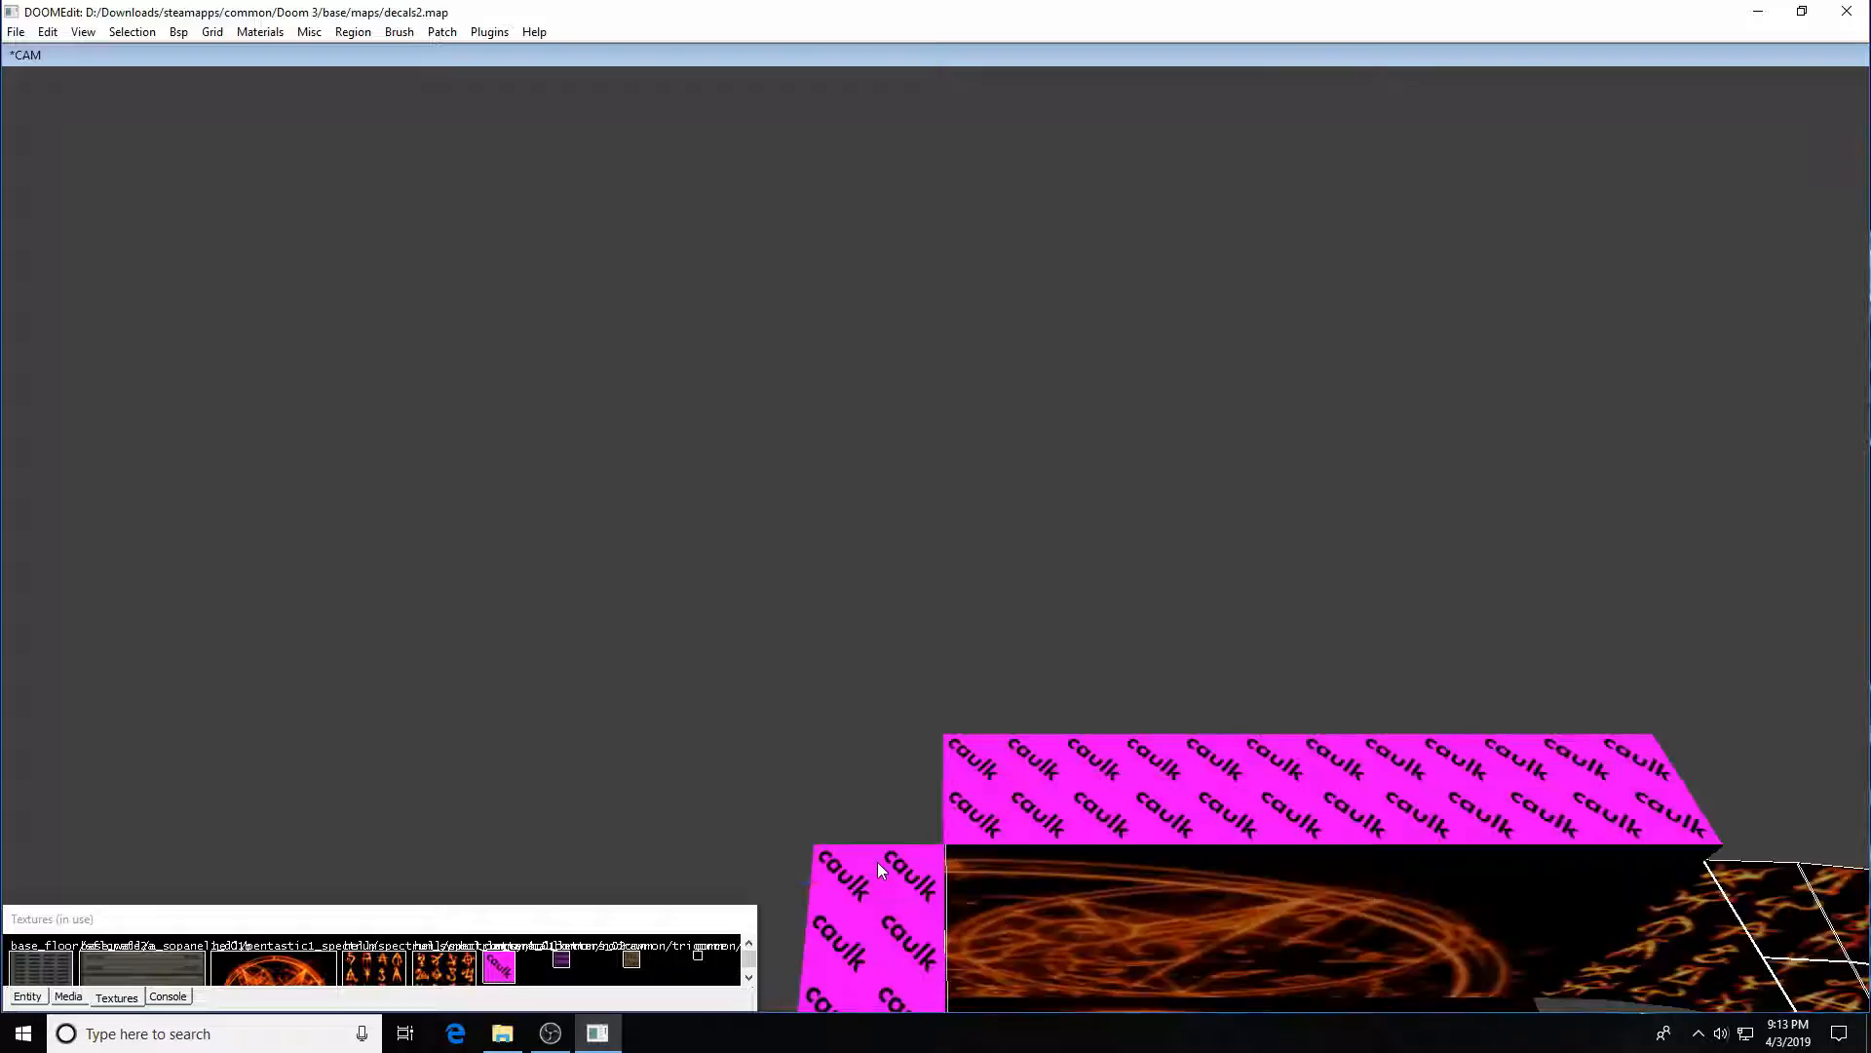
- Fly along the top of the opened hallway to view the curved patches inside the square caulk corner
{"action": "key", "text": "Right"}
{"action": "key", "text": "Right"}
{"action": "key", "text": "Right"}
{"action": "key", "text": "Right"}
{"action": "key", "text": "Up"}
{"action": "key", "text": "Up"}
{"action": "key", "text": "Up"}
{"action": "key", "text": "Up"}
{"action": "key", "text": "Up"}
{"action": "key", "text": "Up"}
{"action": "key", "text": "Up"}
{"action": "key", "text": "Up"}
{"action": "key", "text": "Up"}
{"action": "key", "text": "Up"}
{"action": "key", "text": "Up"}
{"action": "key", "text": "Up"}
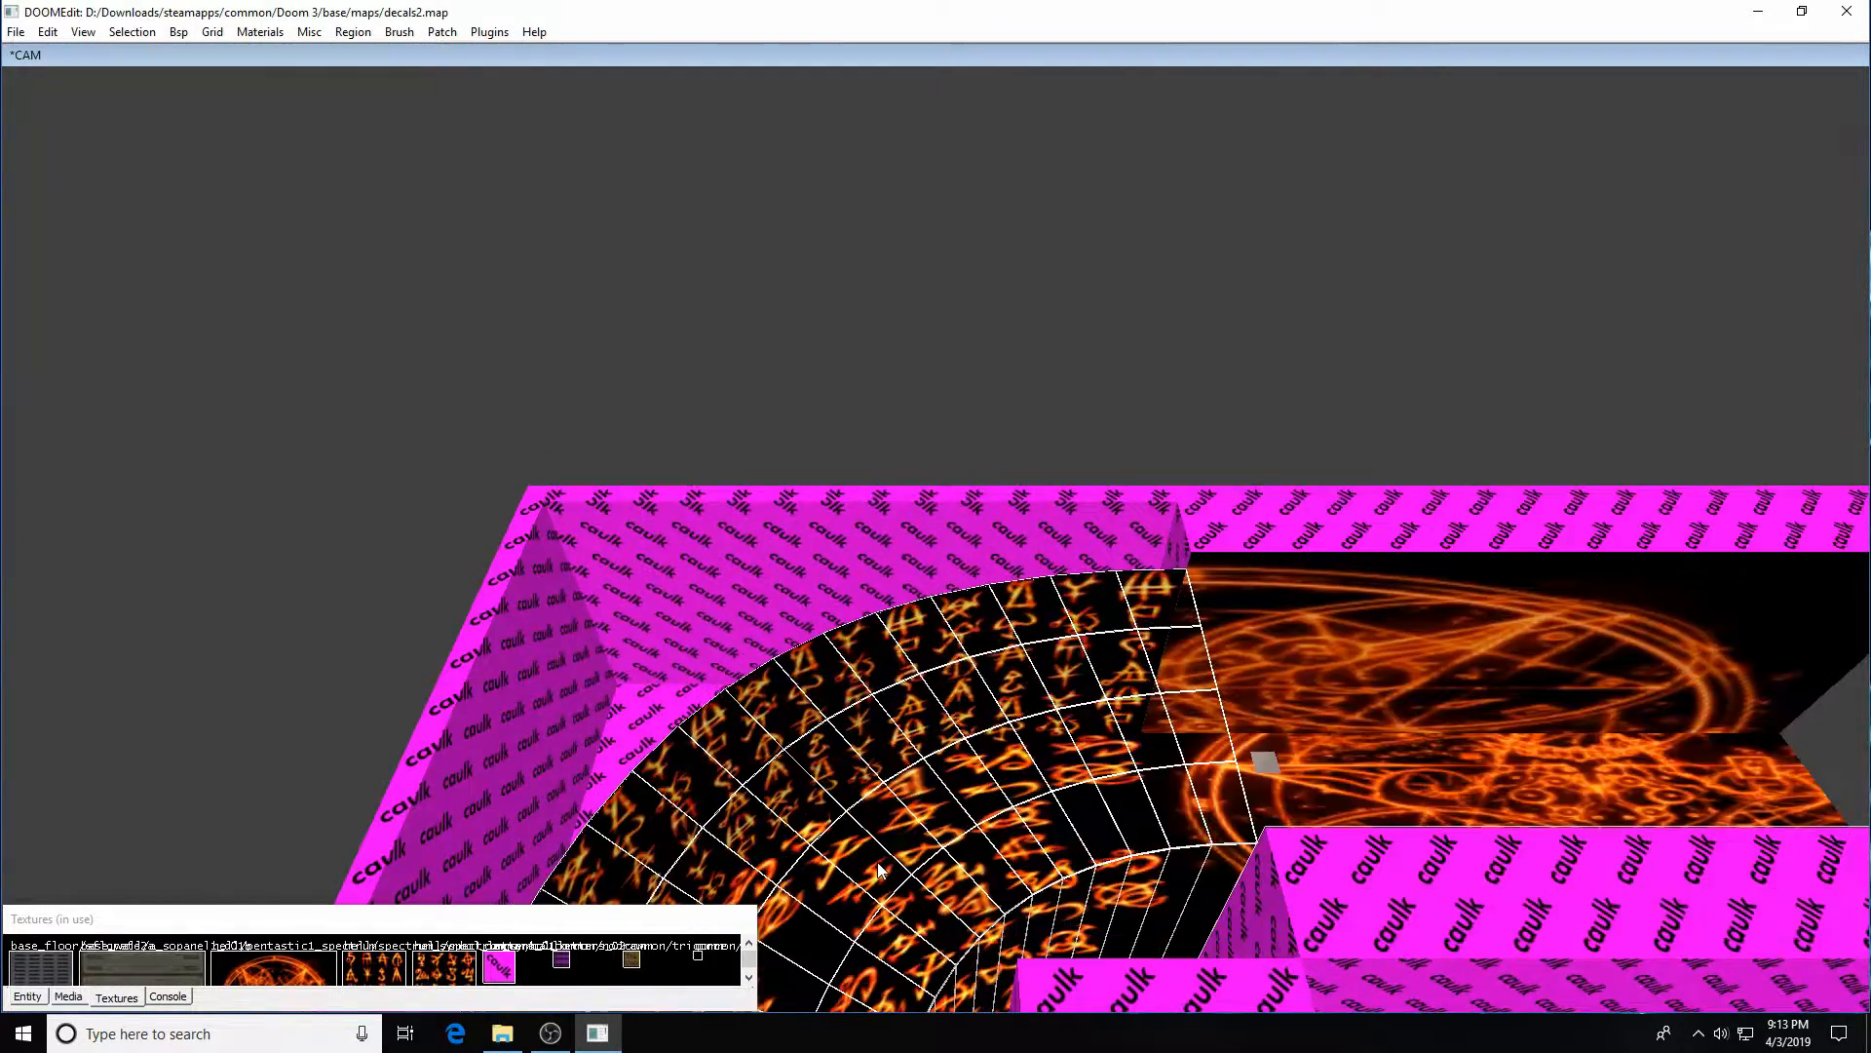
- Examine the junction where the curved patches meet the straight hallway section between its caulk walls
{"action": "key", "text": "Right"}
{"action": "key", "text": "Right"}
{"action": "key", "text": "Right"}
{"action": "key", "text": "Left"}
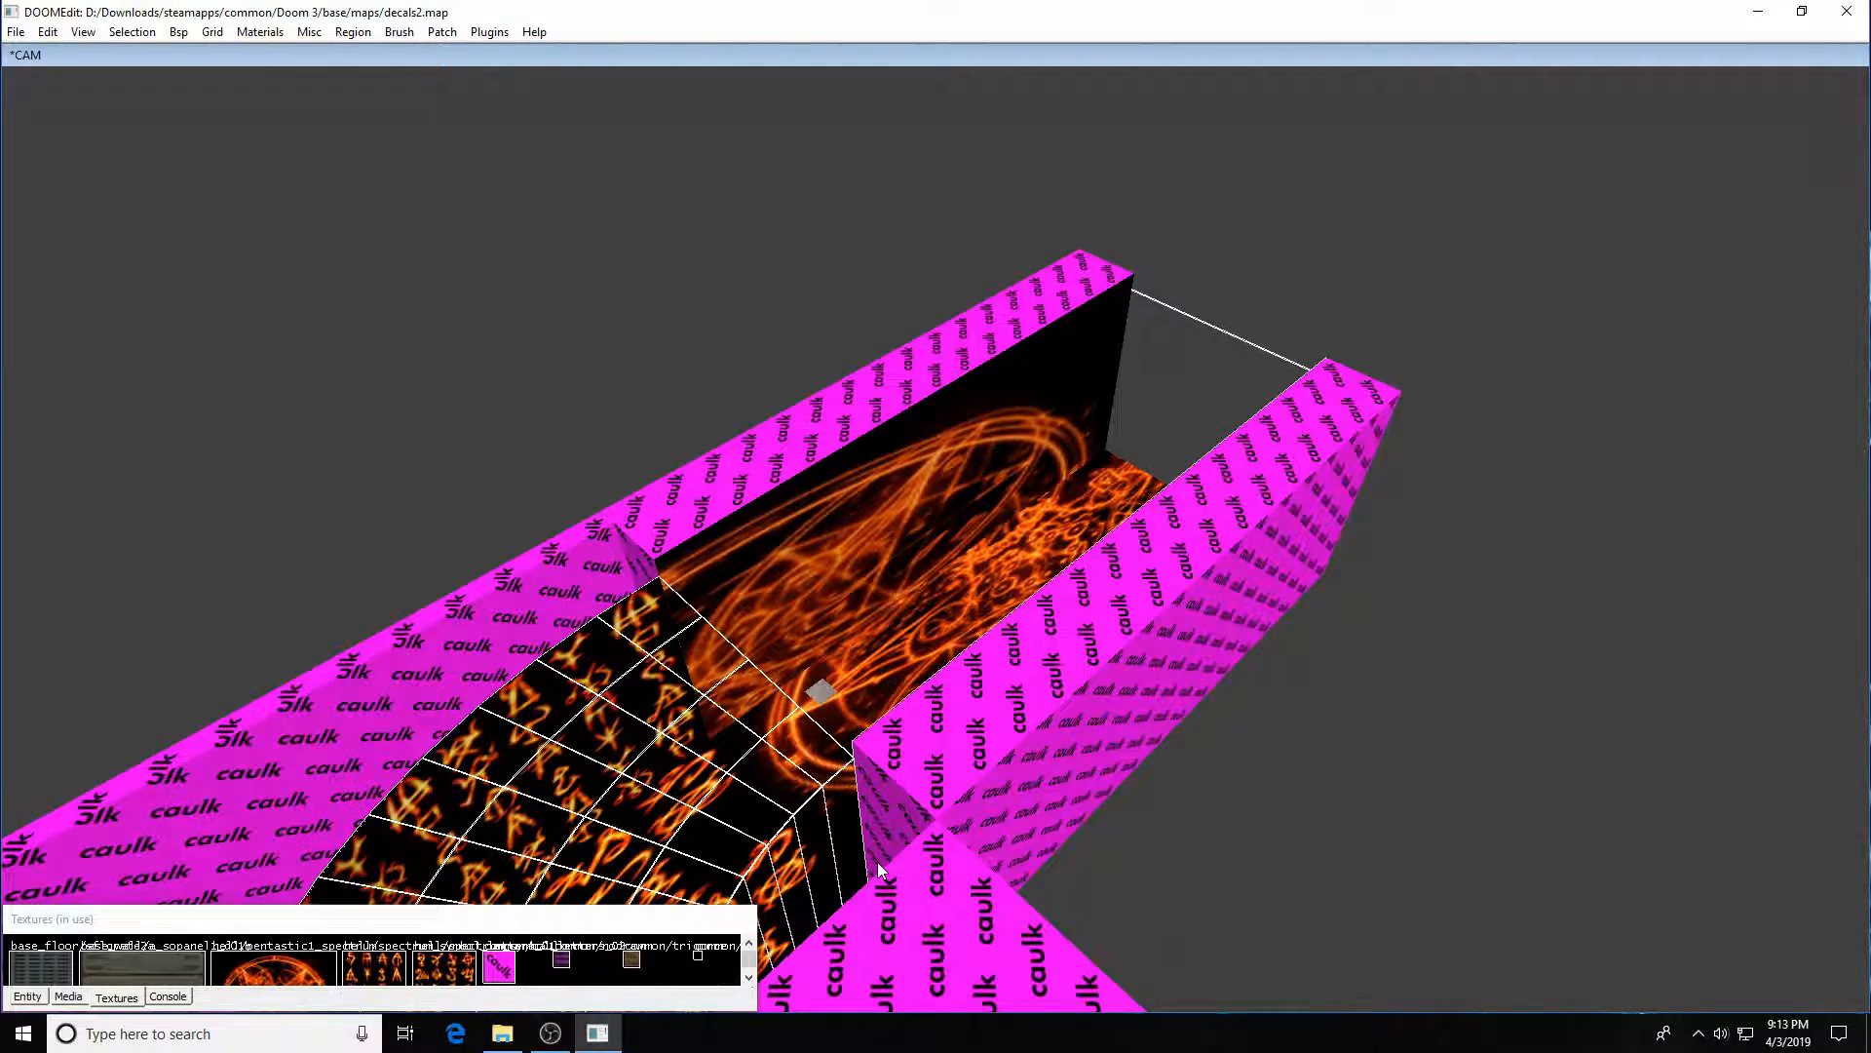
{"action": "key", "text": "Left"}
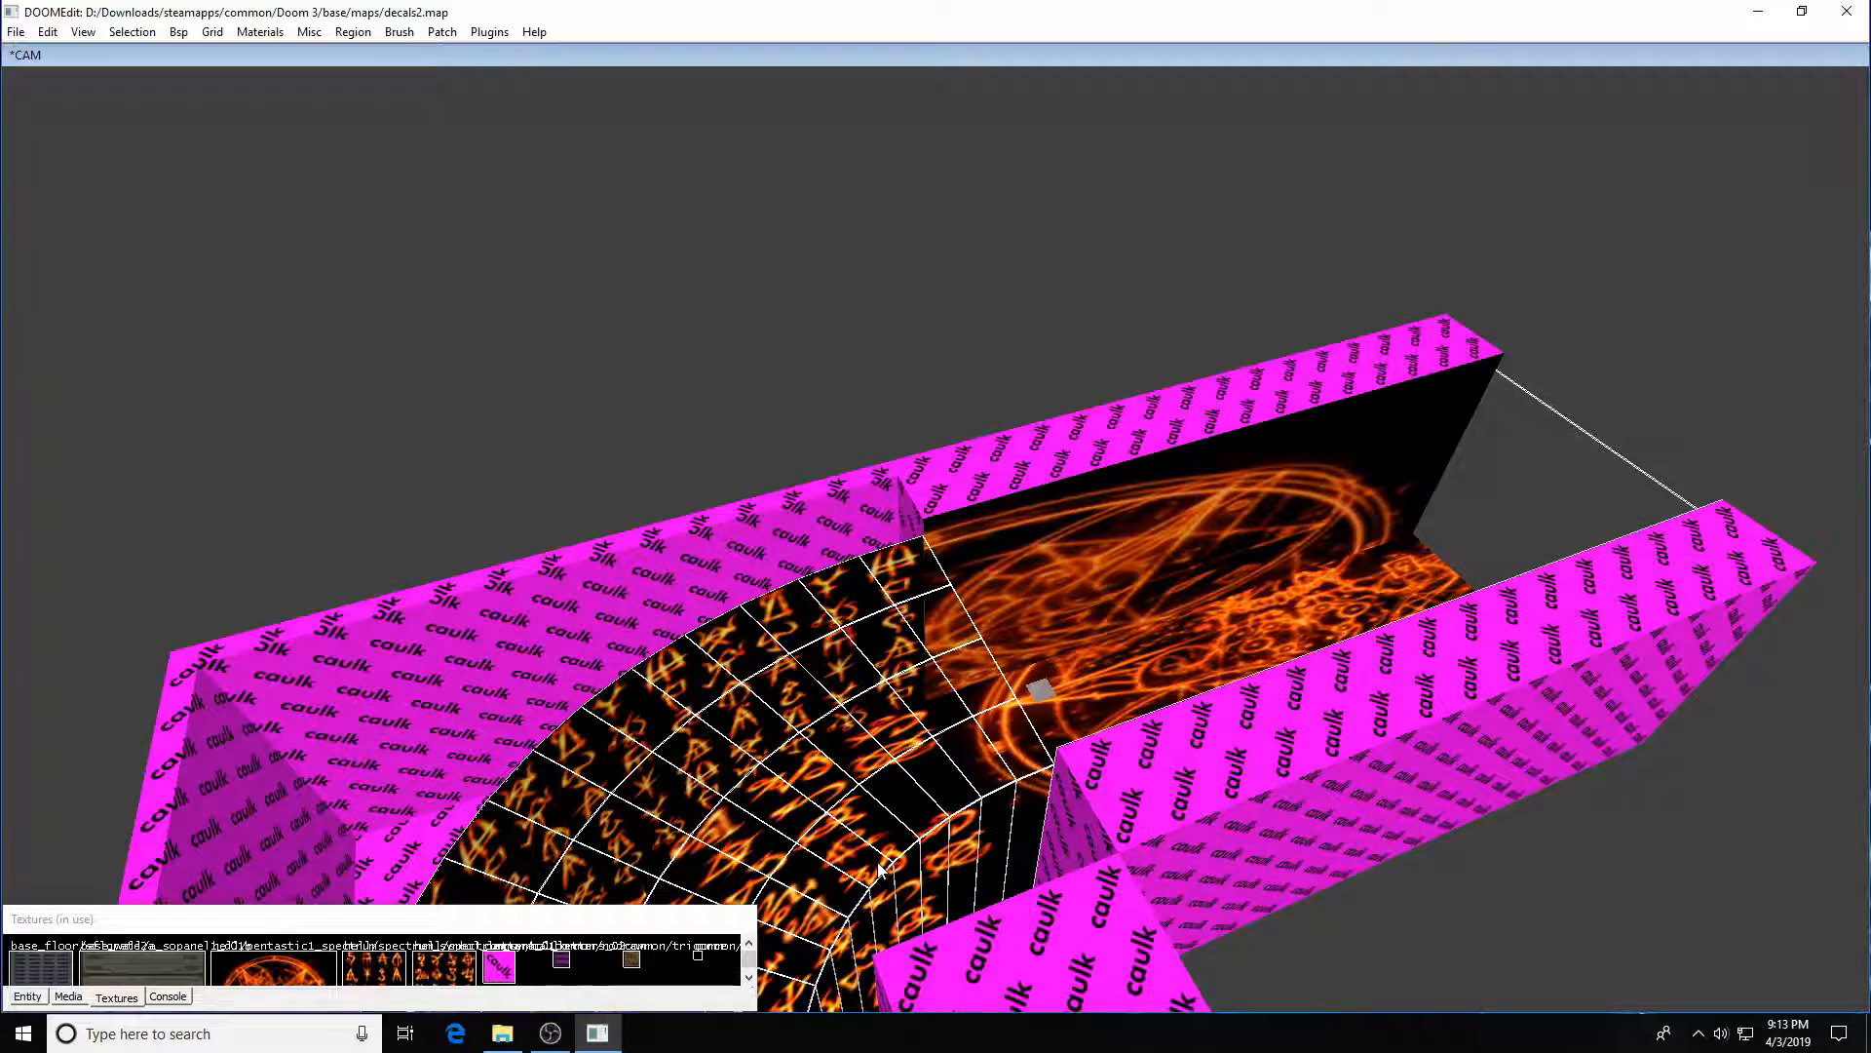
{"action": "key", "text": "Down"}
{"action": "key", "text": "Up"}
{"action": "key", "text": "Up"}
{"action": "key", "text": "Right"}
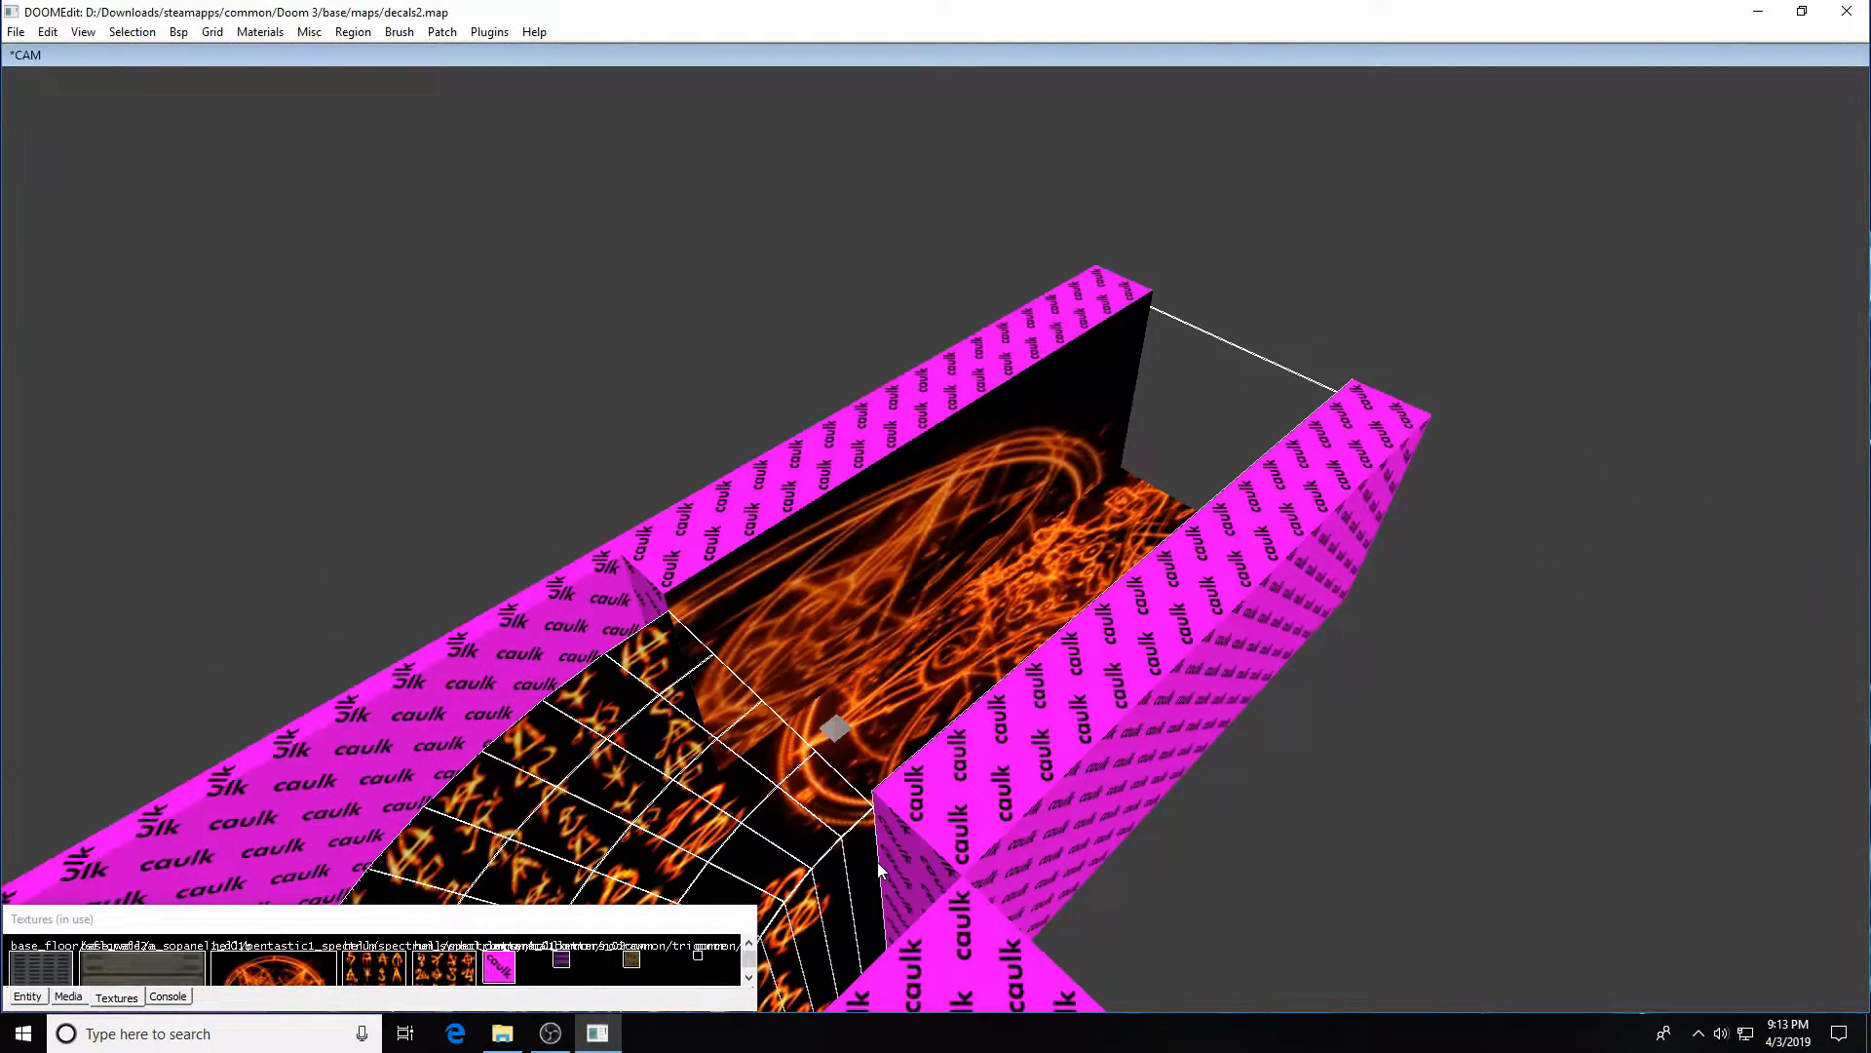
{"action": "key", "text": "Down"}
{"action": "key", "text": "Up"}
- Restore the normal camera and grid layout with a taller texture browser, and open hall.map
{"action": "double_click", "coordinate": [1130, 62]}
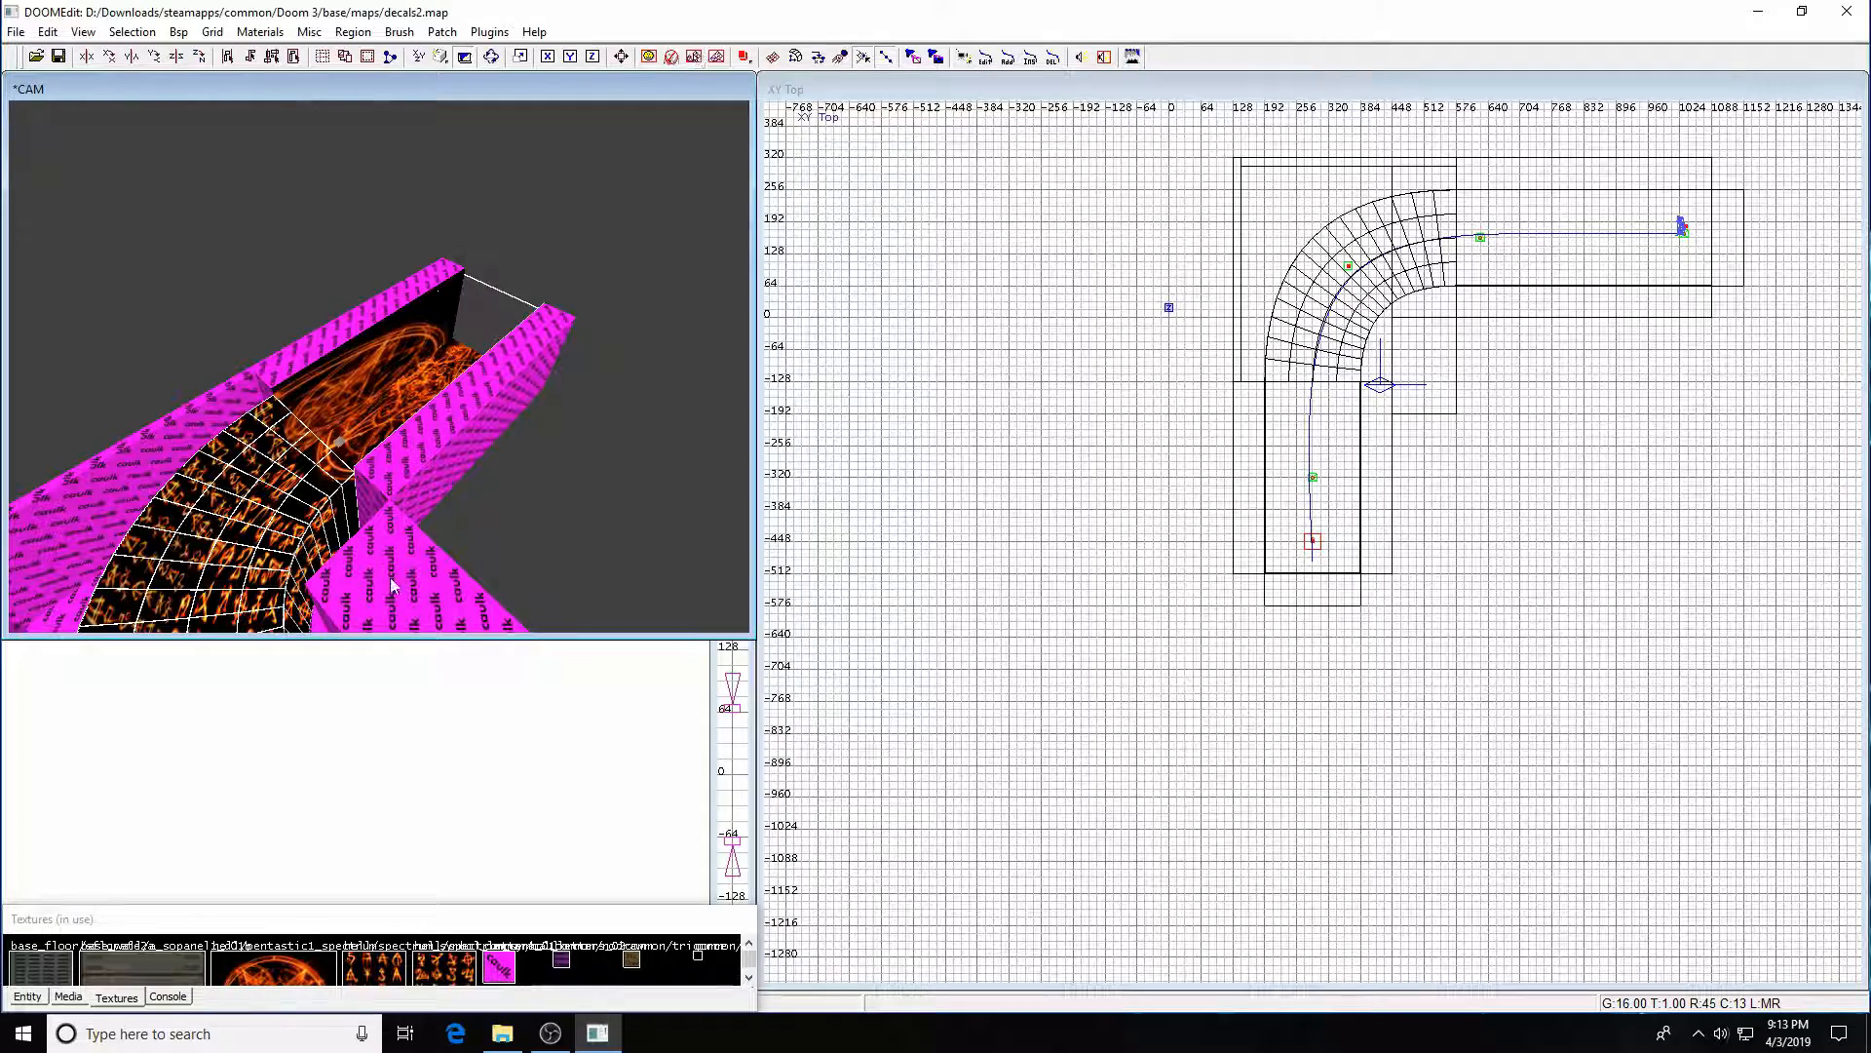
{"action": "left_click_drag", "start_coordinate": [546, 904], "coordinate": [542, 622]}
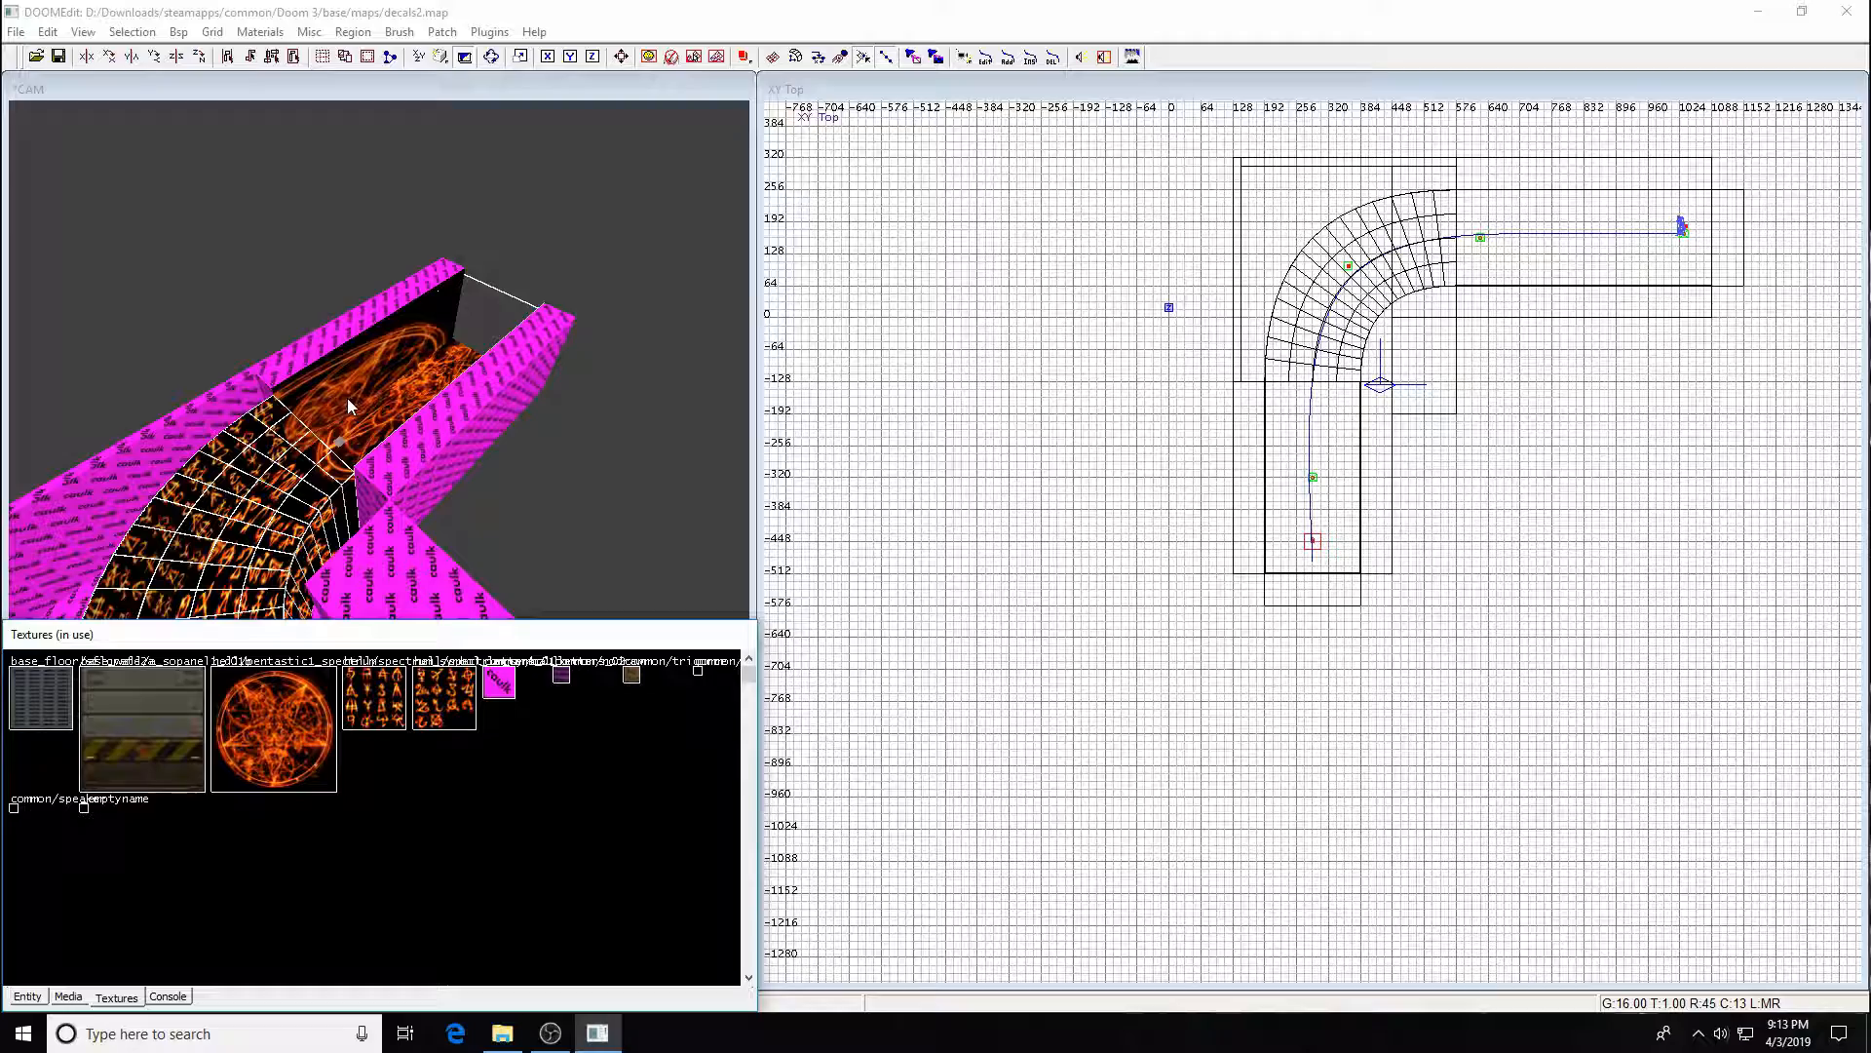
{"action": "left_click", "coordinate": [16, 31]}
{"action": "left_click", "coordinate": [225, 356]}
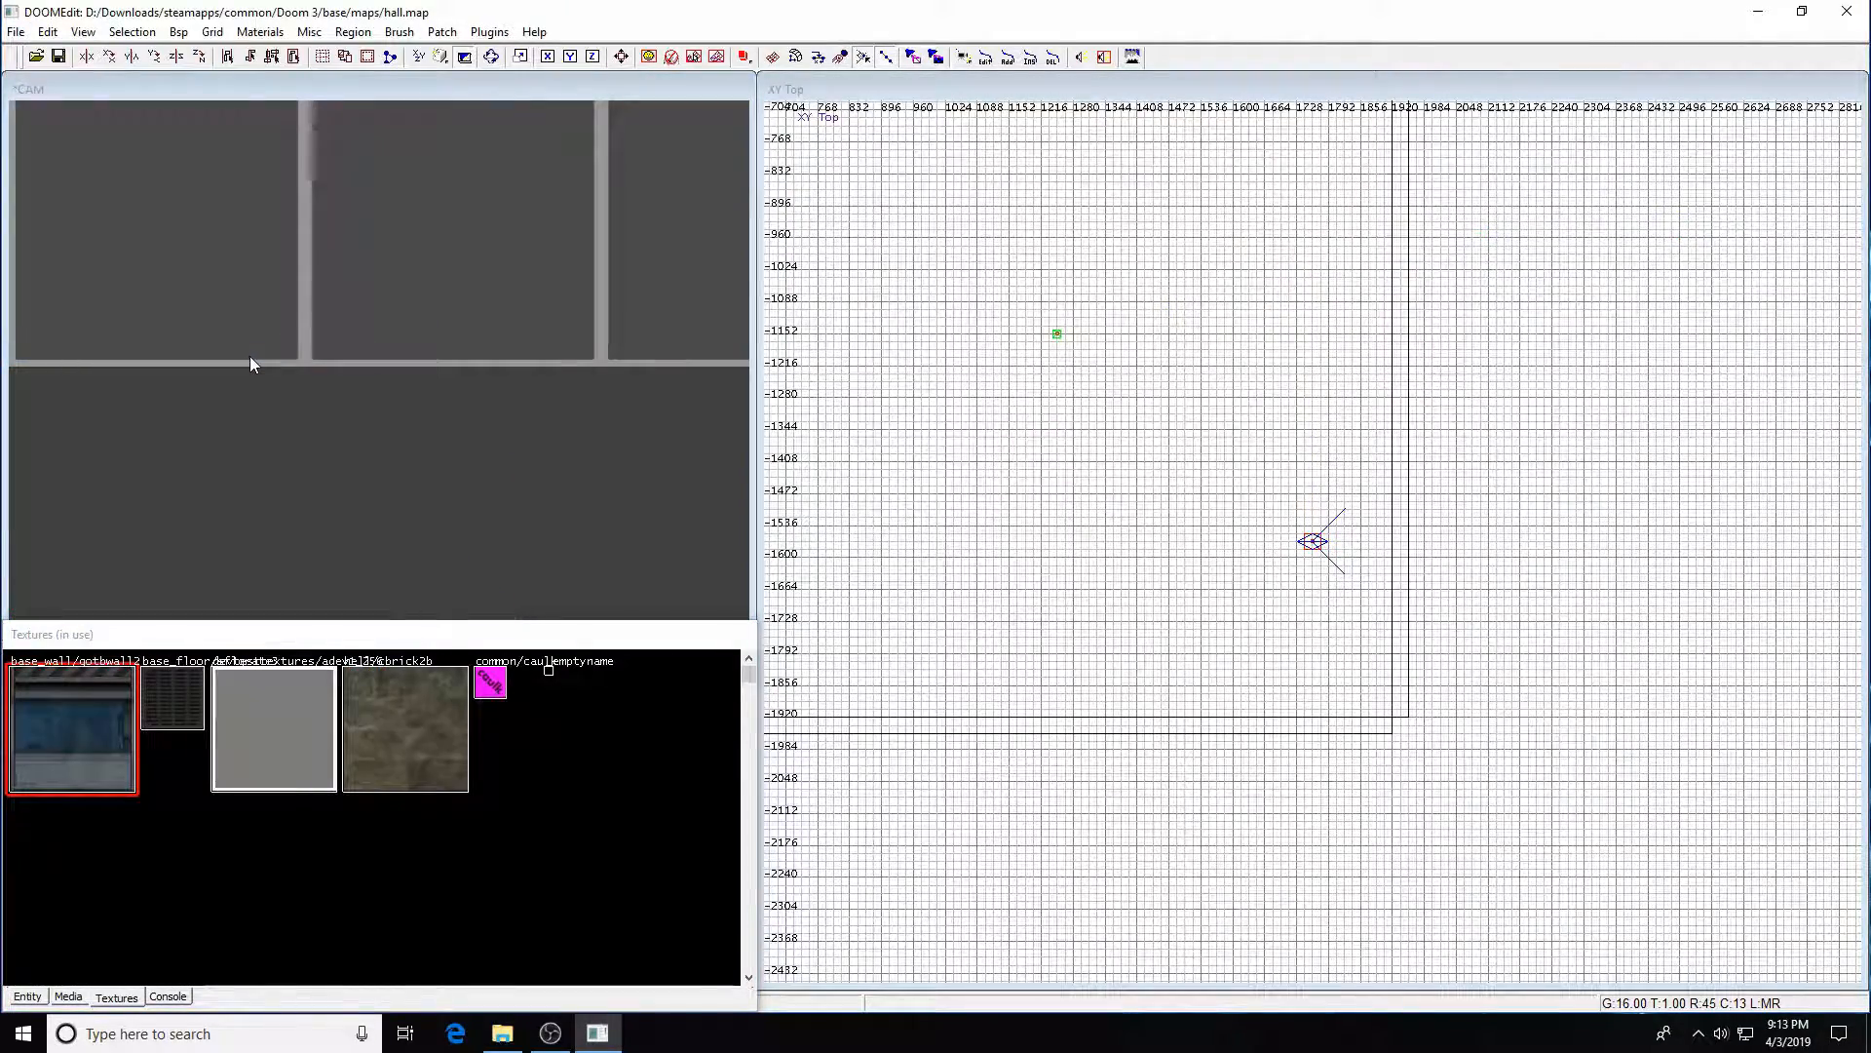
- Turn and fly through the gray grid-textured room to inspect its floor, ceiling and walls
{"action": "key", "text": "Left"}
{"action": "key", "text": "Left"}
{"action": "key", "text": "Left"}
{"action": "key", "text": "Left"}
{"action": "key", "text": "Left"}
{"action": "key", "text": "Left"}
{"action": "key", "text": "Left"}
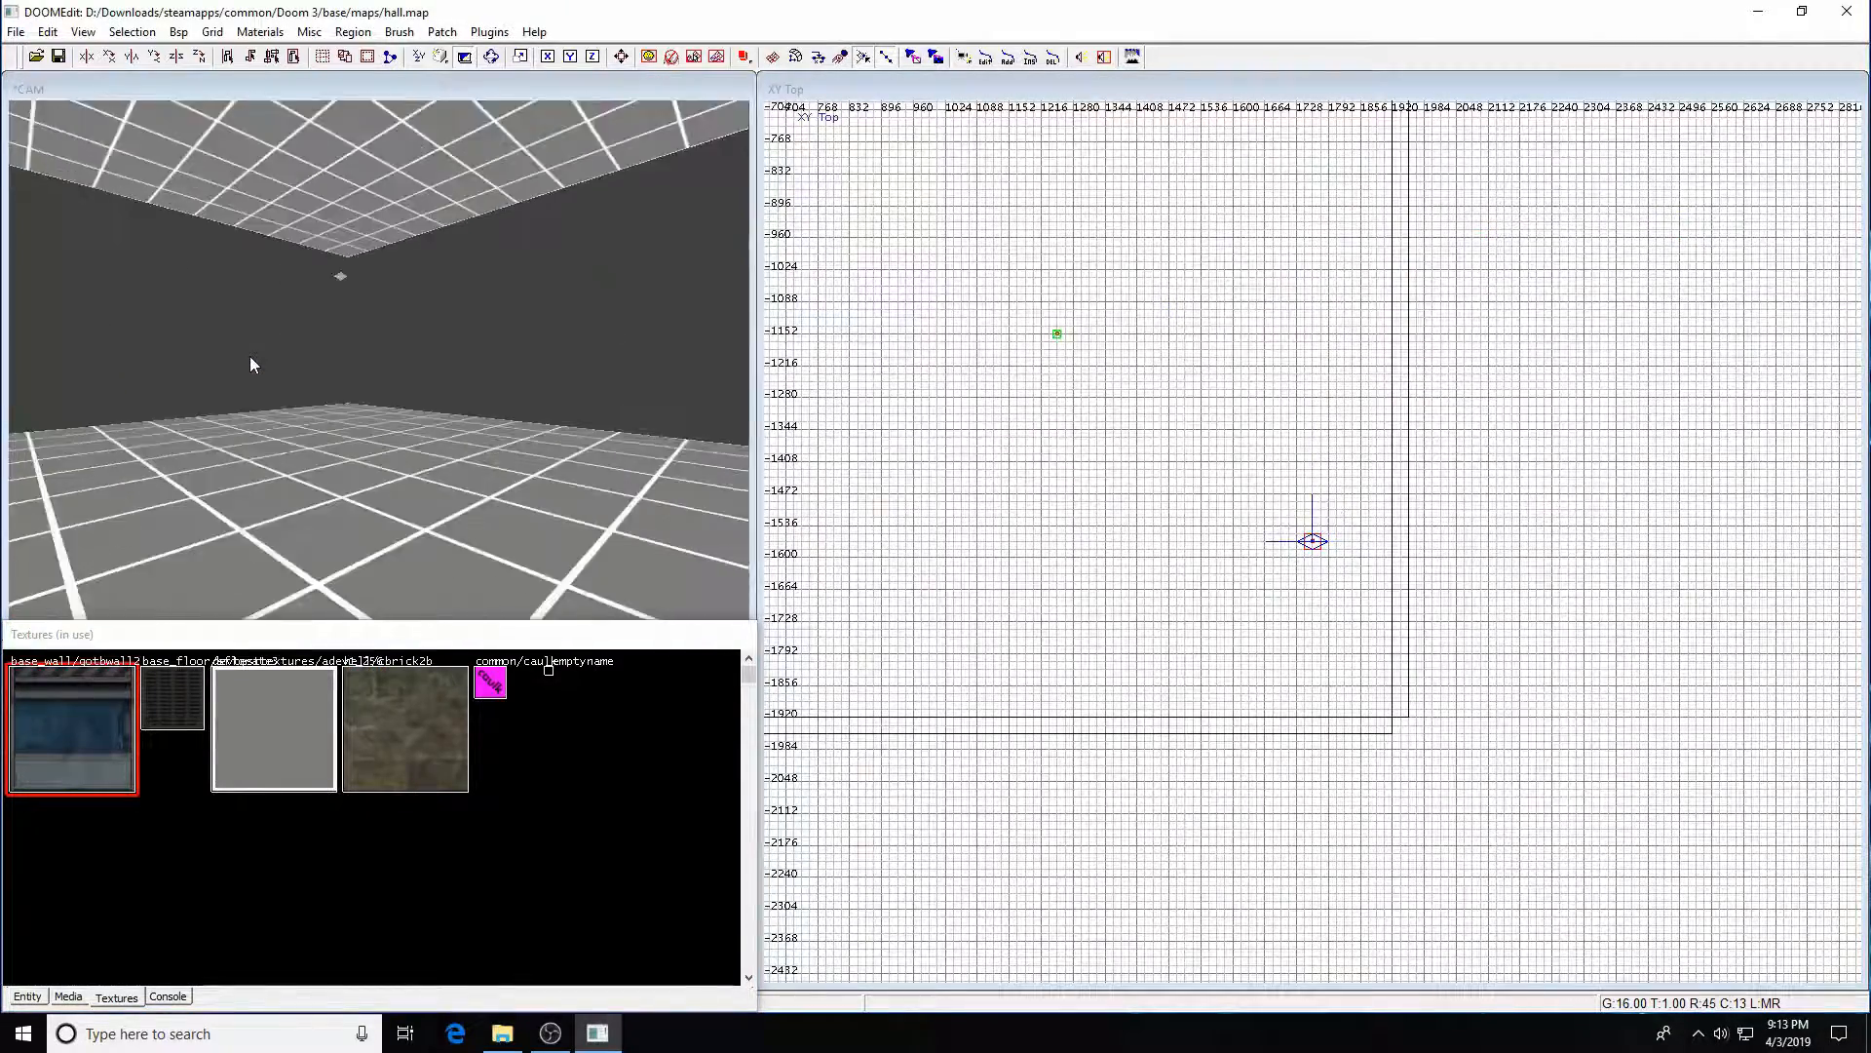
{"action": "key", "text": "d"}
{"action": "key", "text": "d"}
{"action": "key", "text": "d"}
{"action": "key", "text": "d"}
{"action": "key", "text": "Up"}
{"action": "key", "text": "Up"}
{"action": "key", "text": "Up"}
{"action": "key", "text": "Up"}
{"action": "key", "text": "Up"}
{"action": "key", "text": "Up"}
{"action": "key", "text": "Up"}
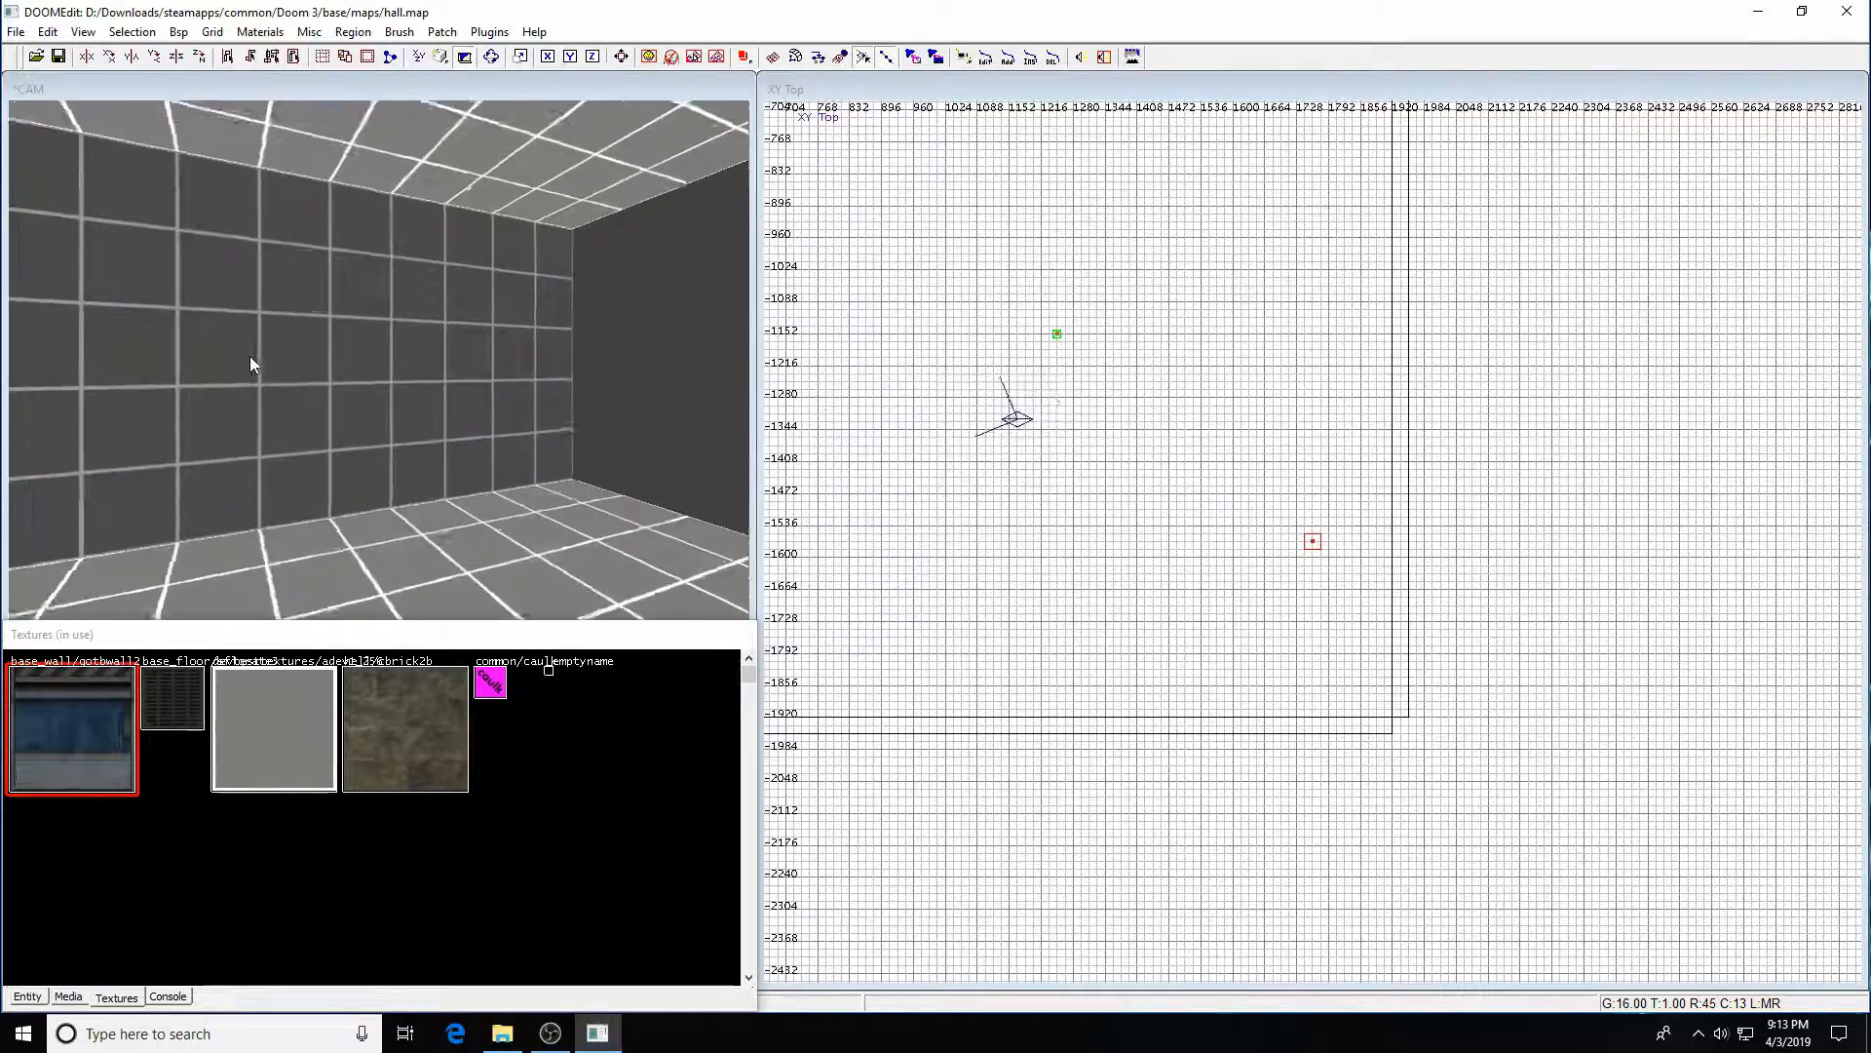
{"action": "key", "text": "Right"}
{"action": "key", "text": "Right"}
{"action": "key", "text": "Right"}
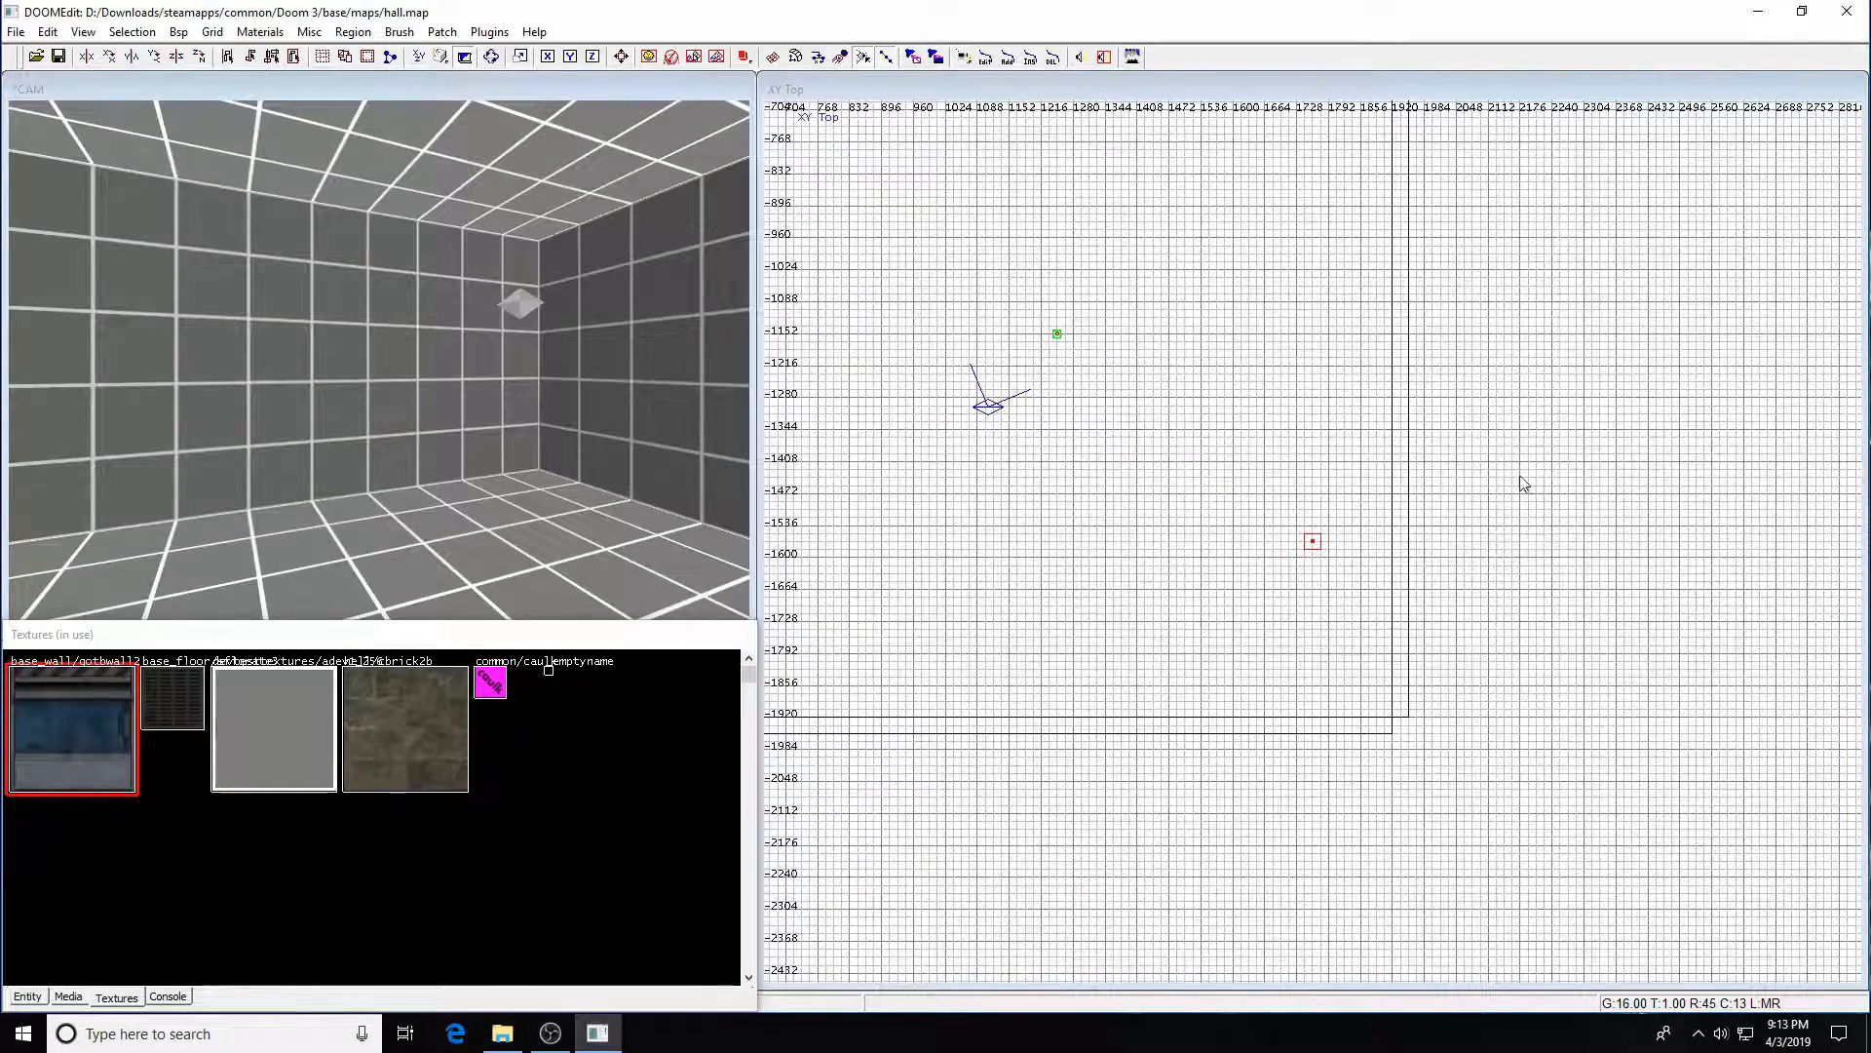
- Draw a caulk brush 192 by 320 units in the empty grid area outside the room
{"action": "right_click_drag", "start_coordinate": [1382, 496], "coordinate": [905, 394]}
{"action": "right_click_drag", "start_coordinate": [1109, 368], "coordinate": [1069, 333]}
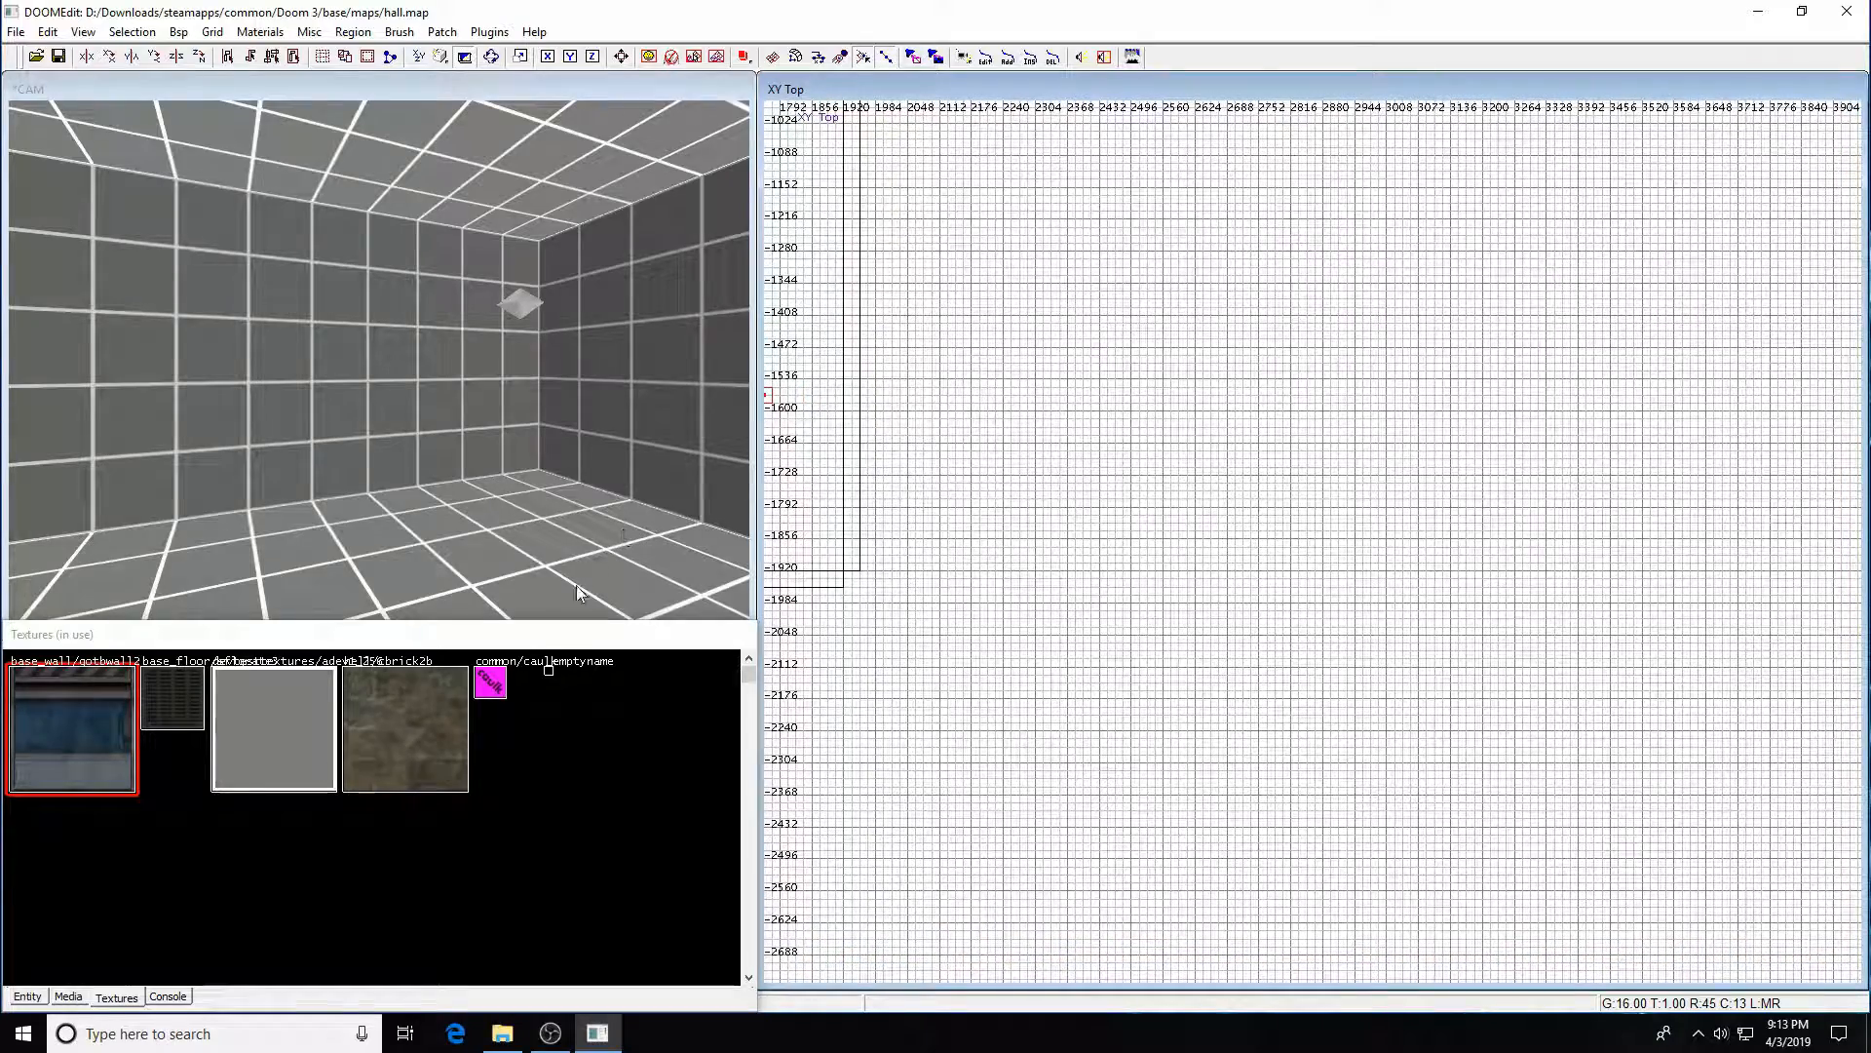
{"action": "left_click", "coordinate": [499, 689]}
{"action": "scroll", "coordinate": [1041, 529], "scroll_direction": "up", "scroll_amount": 3}
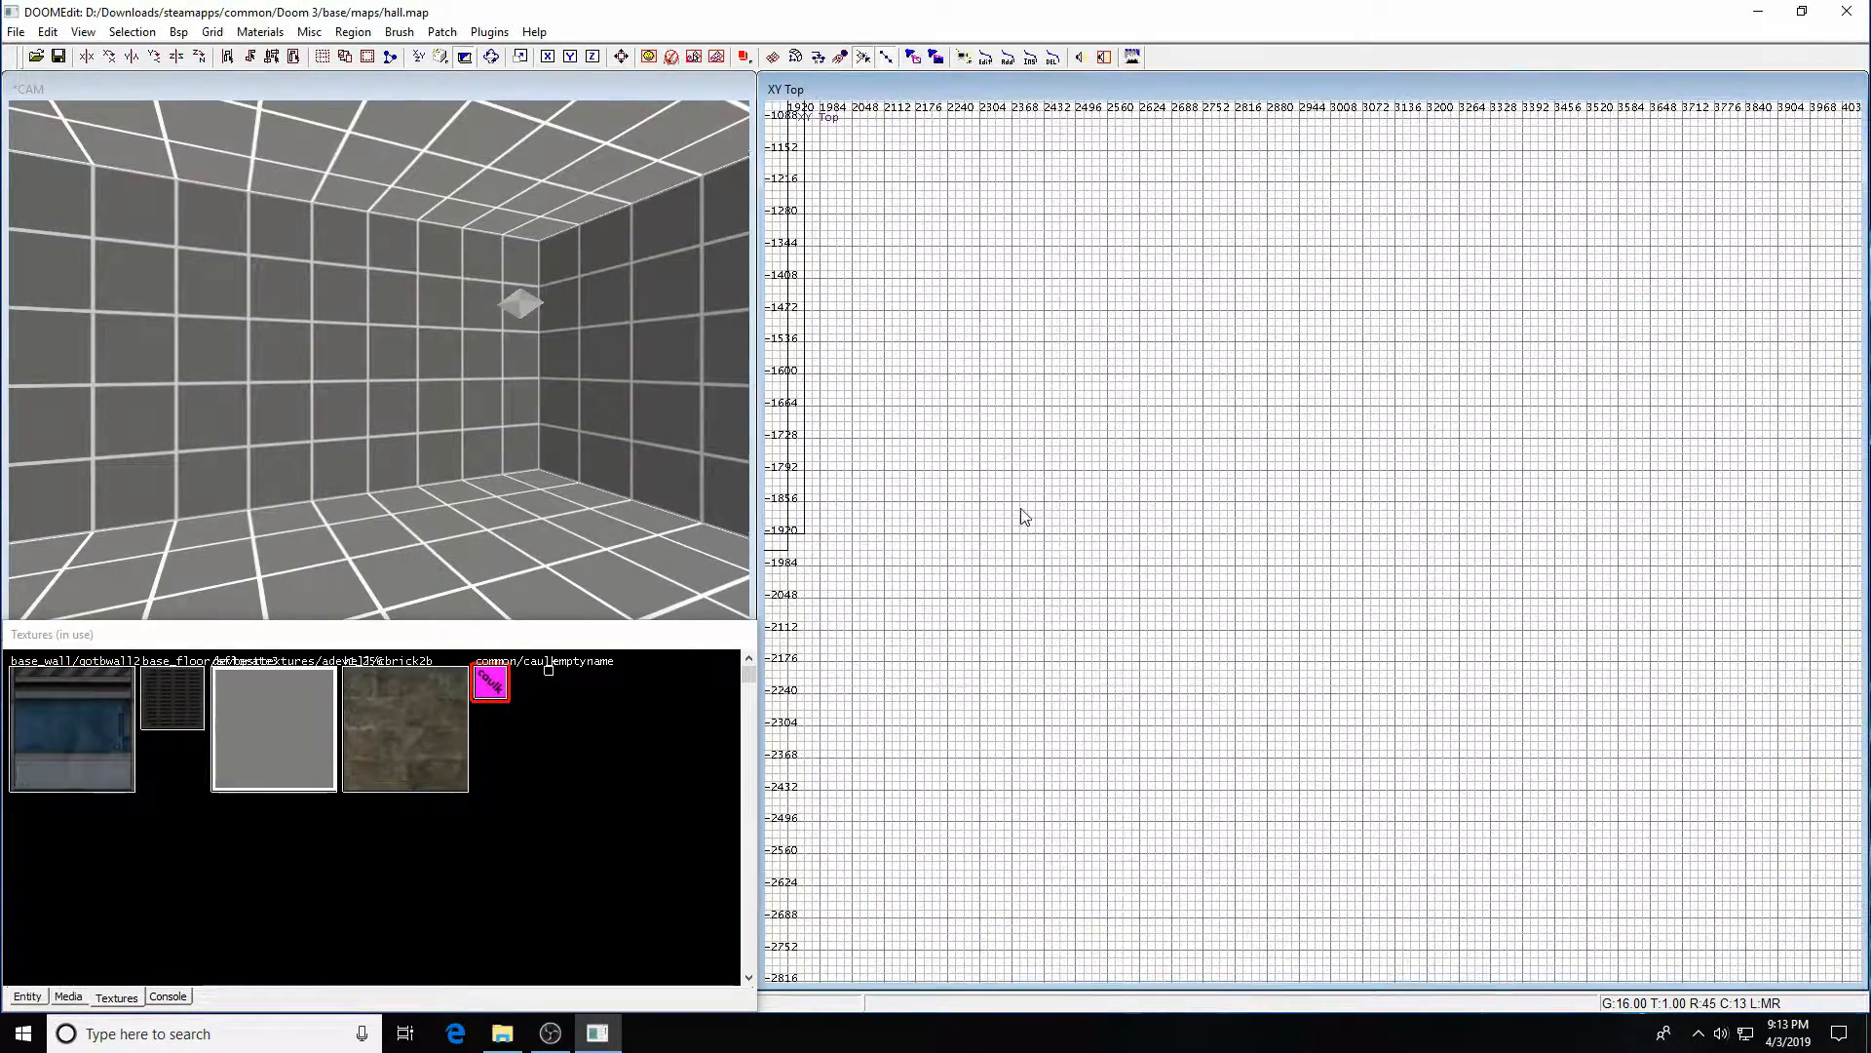
{"action": "mouse_move", "coordinate": [1039, 341]}
{"action": "left_mouse_down"}
{"action": "mouse_move", "coordinate": [1182, 662]}
{"action": "mouse_move", "coordinate": [1224, 661]}
{"action": "left_mouse_up"}
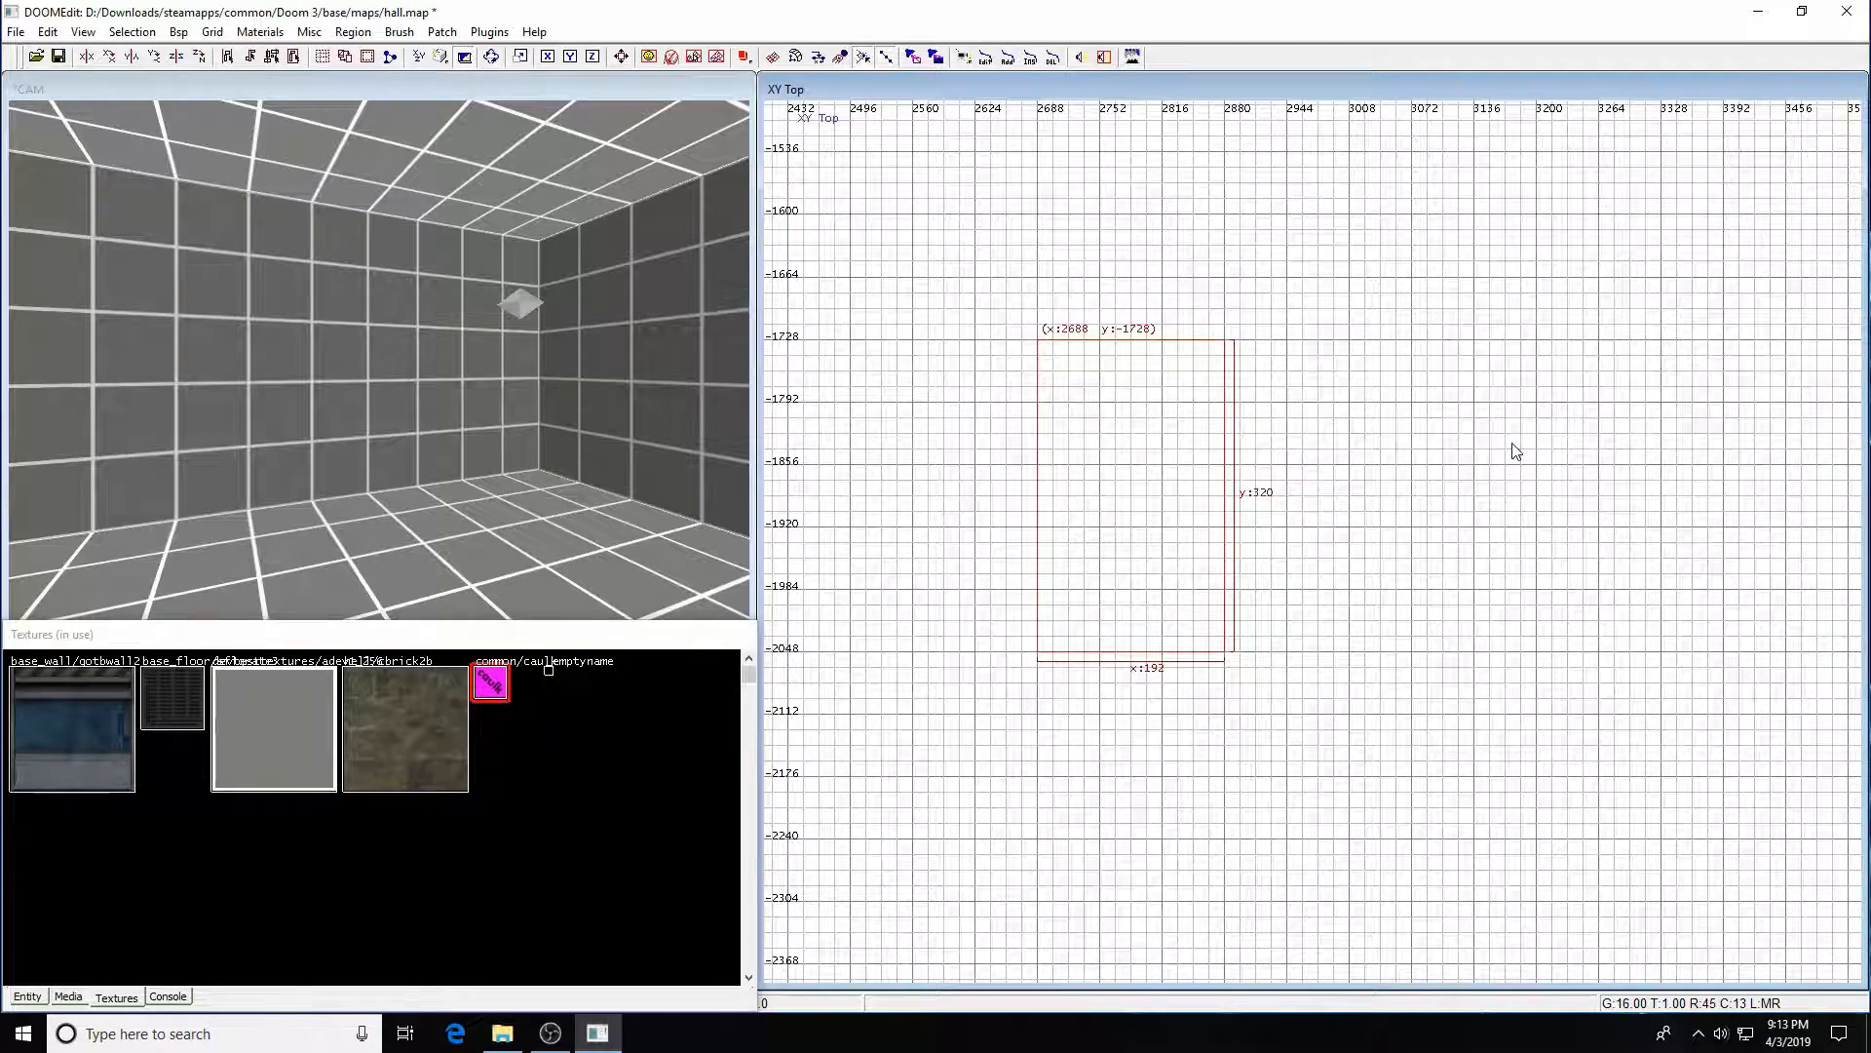
- Stretch the caulk brush to 384 units long in the Y direction, keeping its width at 192
{"action": "right_click_drag", "start_coordinate": [1516, 451], "coordinate": [1471, 426]}
{"action": "mouse_move", "coordinate": [1169, 432]}
{"action": "left_mouse_down"}
{"action": "mouse_move", "coordinate": [1120, 410]}
{"action": "mouse_move", "coordinate": [1119, 380]}
{"action": "mouse_move", "coordinate": [1115, 443]}
{"action": "mouse_move", "coordinate": [1112, 377]}
{"action": "left_mouse_up"}
{"action": "right_click_drag", "start_coordinate": [1338, 423], "coordinate": [1274, 236]}
{"action": "right_click_drag", "start_coordinate": [1251, 498], "coordinate": [1249, 468]}
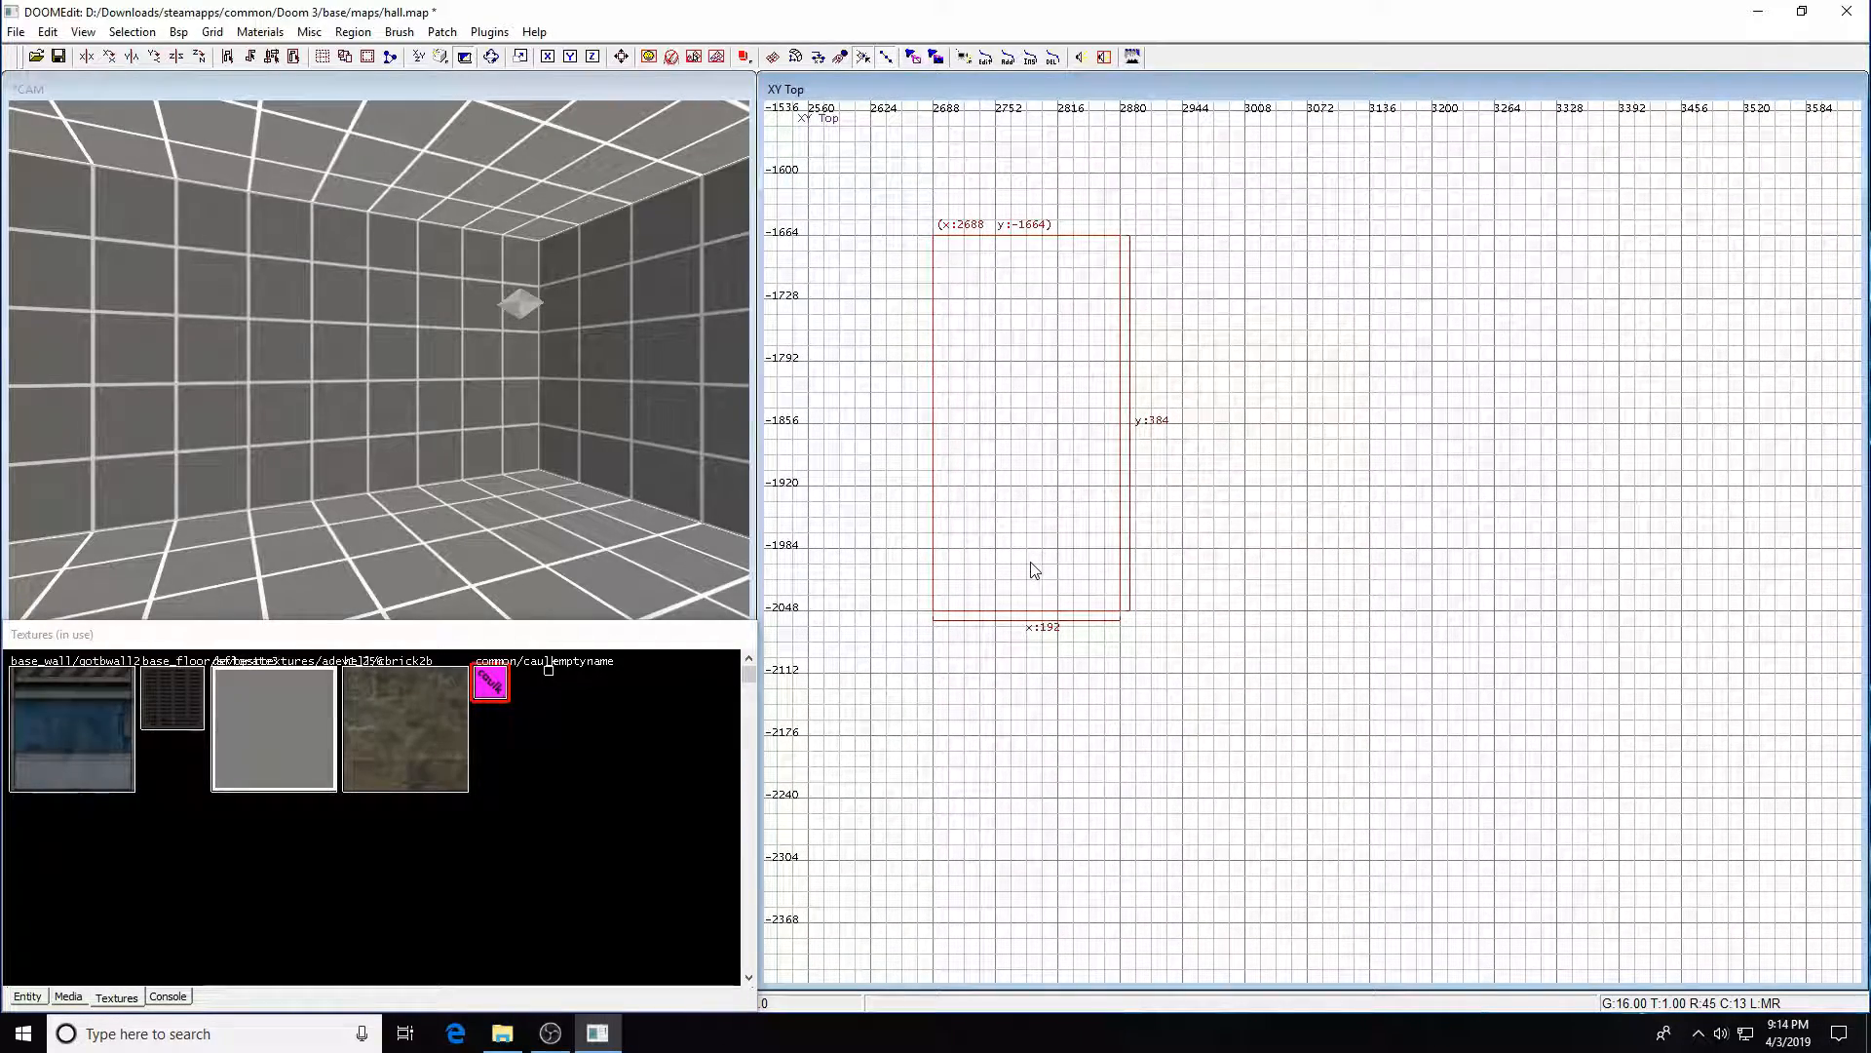
- Place the camera beside the new caulk brush, raised and backed away until the whole brush is in view
{"action": "middle_click", "coordinate": [877, 552], "text": "ctrl"}
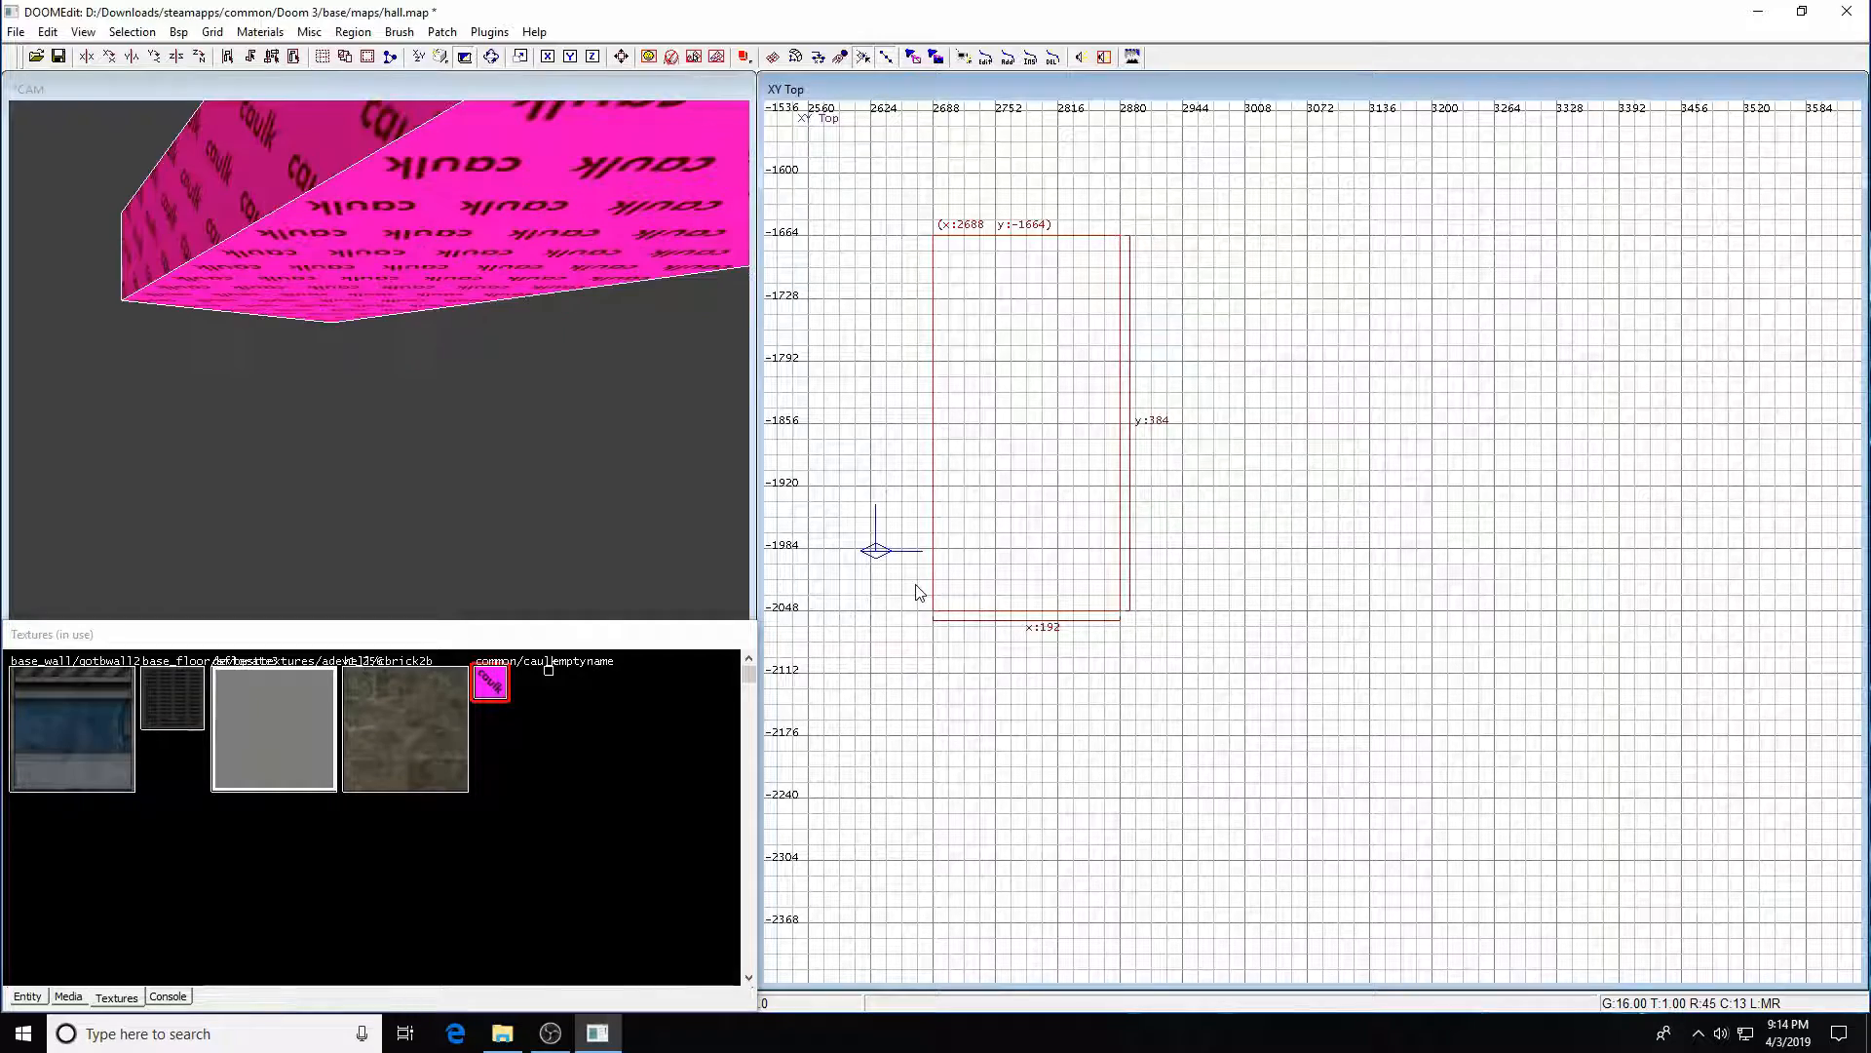
{"action": "key", "text": "d"}
{"action": "key", "text": "d"}
{"action": "key", "text": "d"}
{"action": "key", "text": "d"}
{"action": "key", "text": "d"}
{"action": "key", "text": "d"}
{"action": "key", "text": "d"}
{"action": "key", "text": "d"}
{"action": "key", "text": "d"}
{"action": "key", "text": "Down"}
{"action": "key", "text": "Down"}
{"action": "key", "text": "Down"}
{"action": "key", "text": "Down"}
{"action": "key", "text": "Down"}
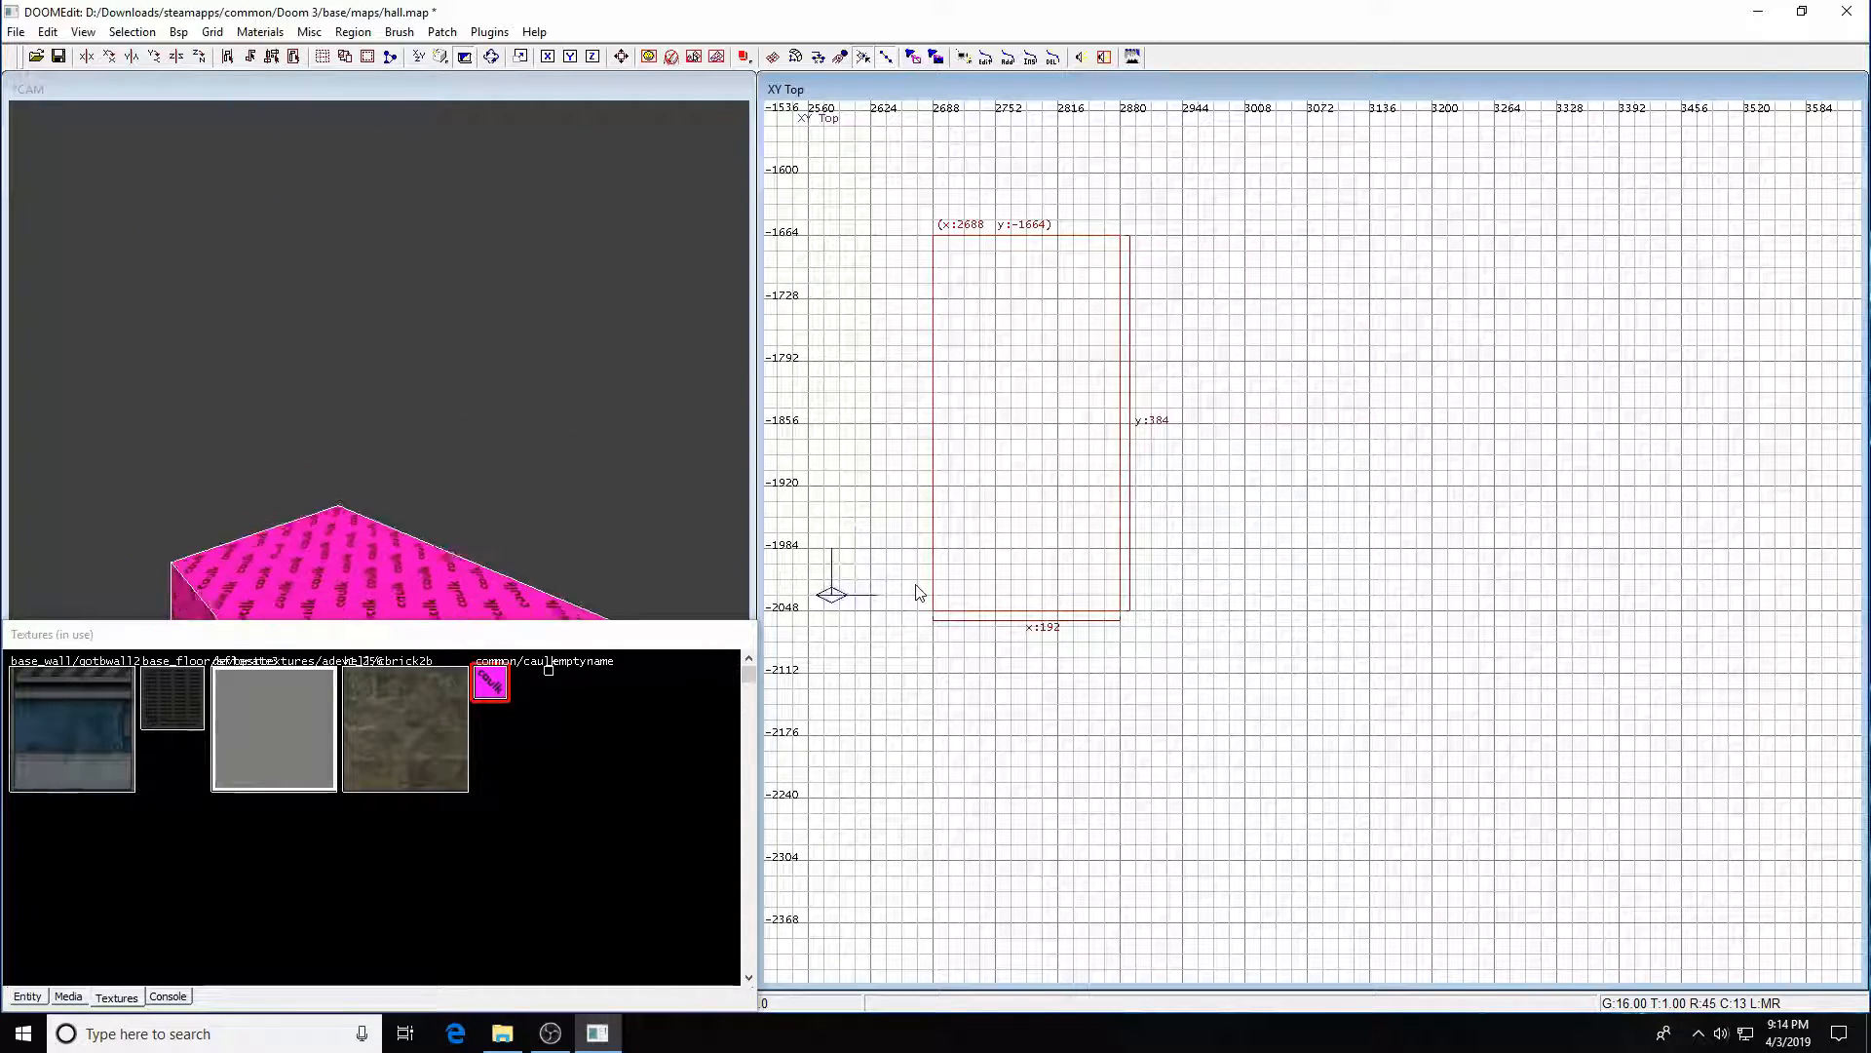
{"action": "key", "text": "Down"}
{"action": "key", "text": "Down"}
{"action": "key", "text": "Down"}
{"action": "key", "text": "Down"}
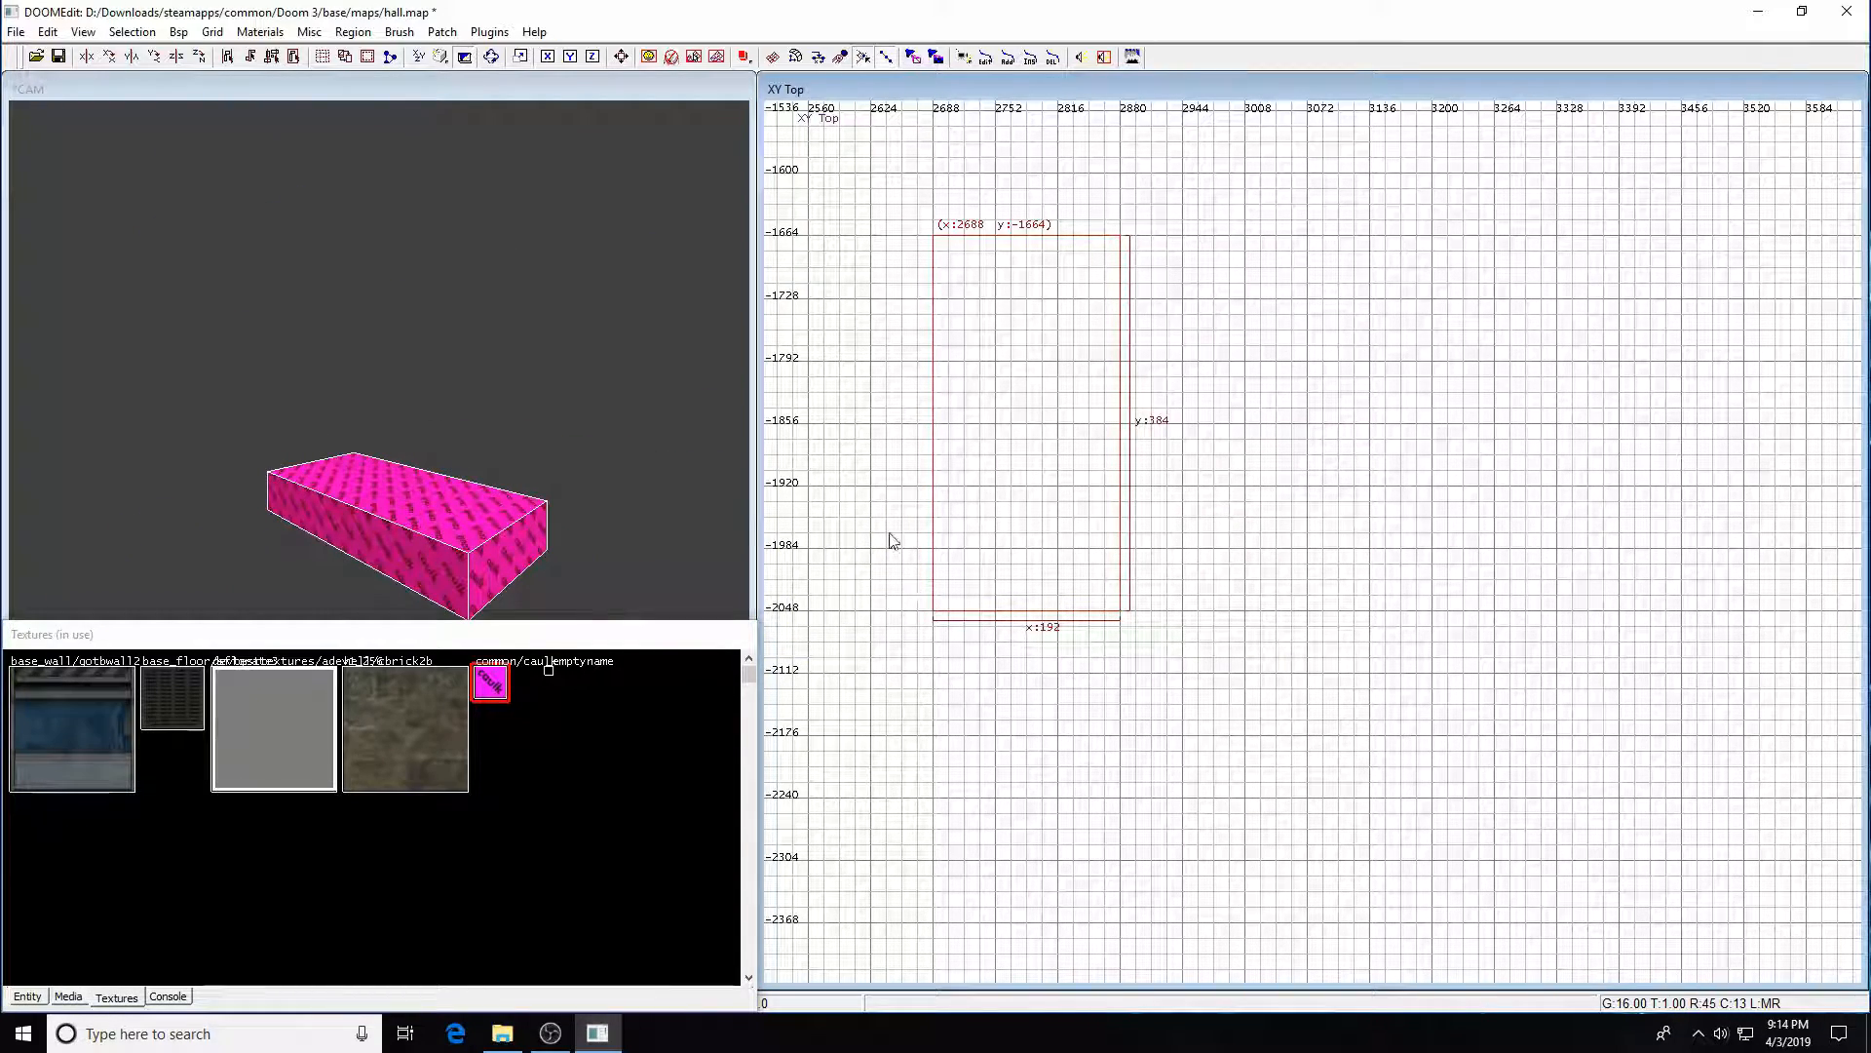
- Convert the caulk brush into a simple patch mesh with width 3 and height 3
{"action": "left_click", "coordinate": [443, 32]}
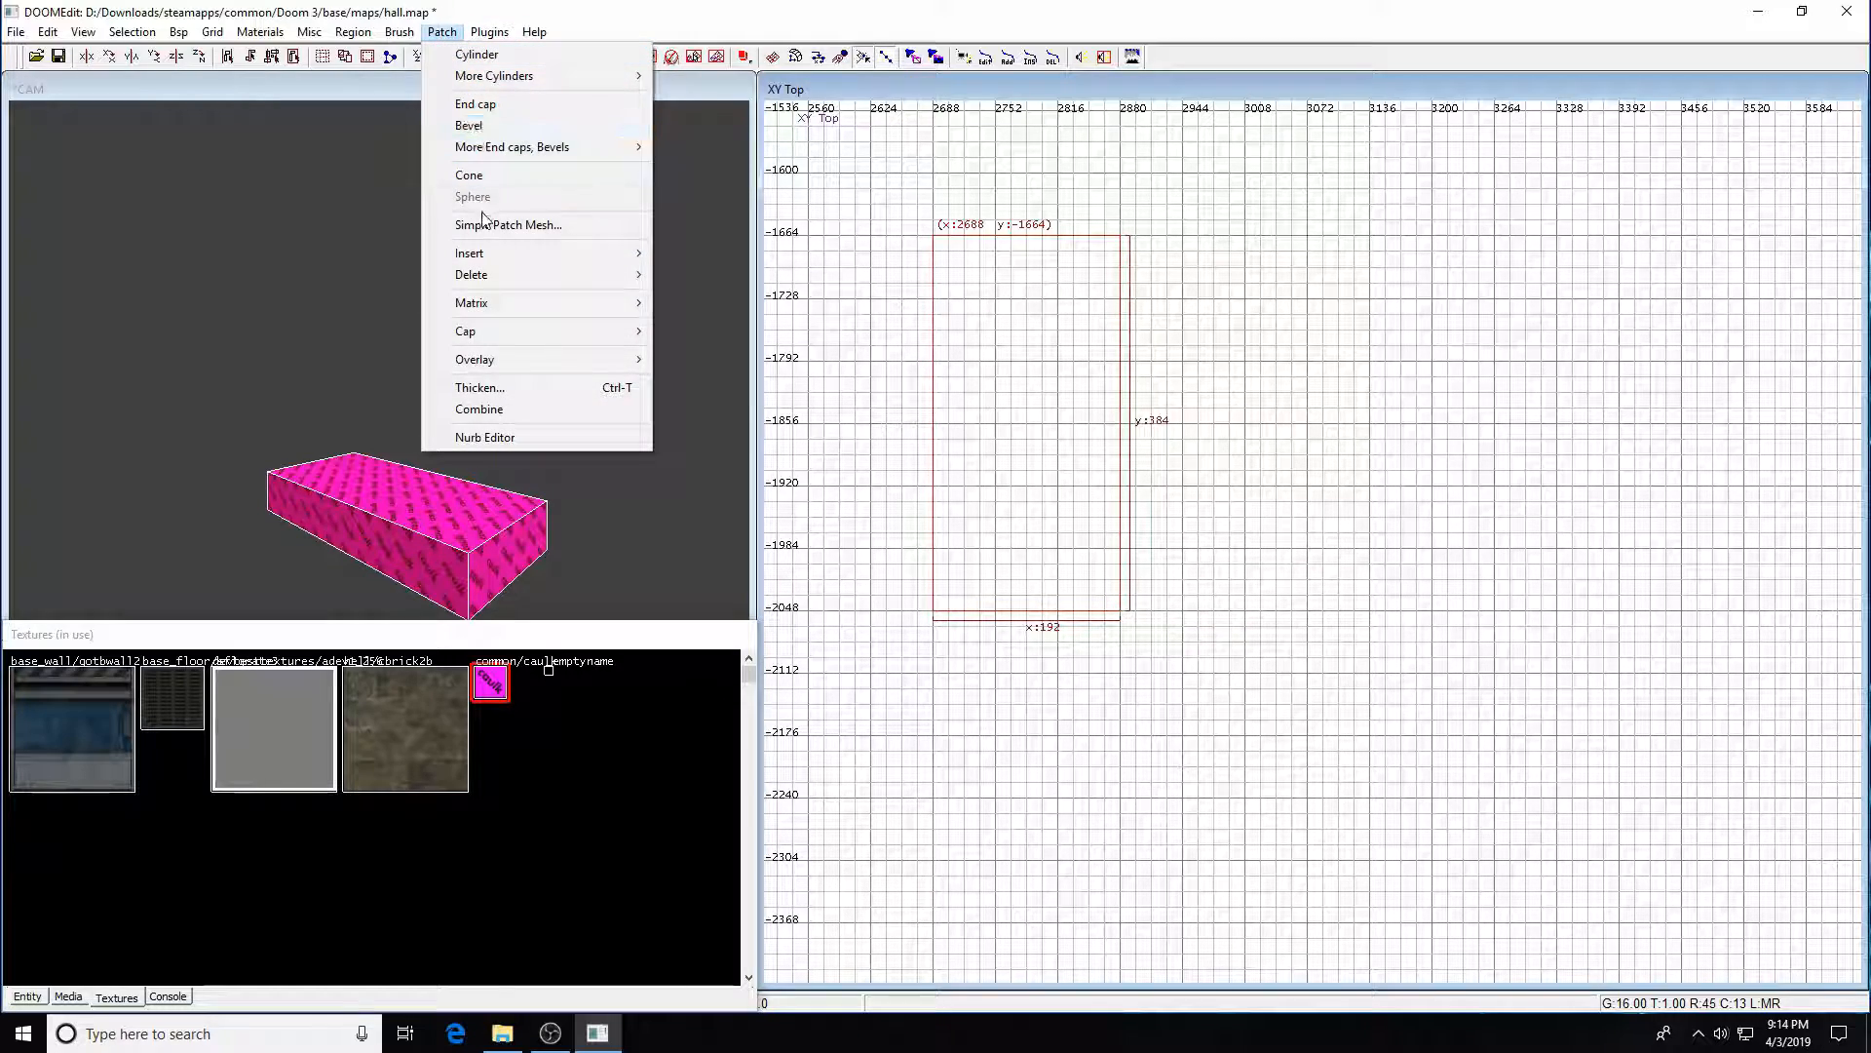
{"action": "left_click", "coordinate": [546, 222]}
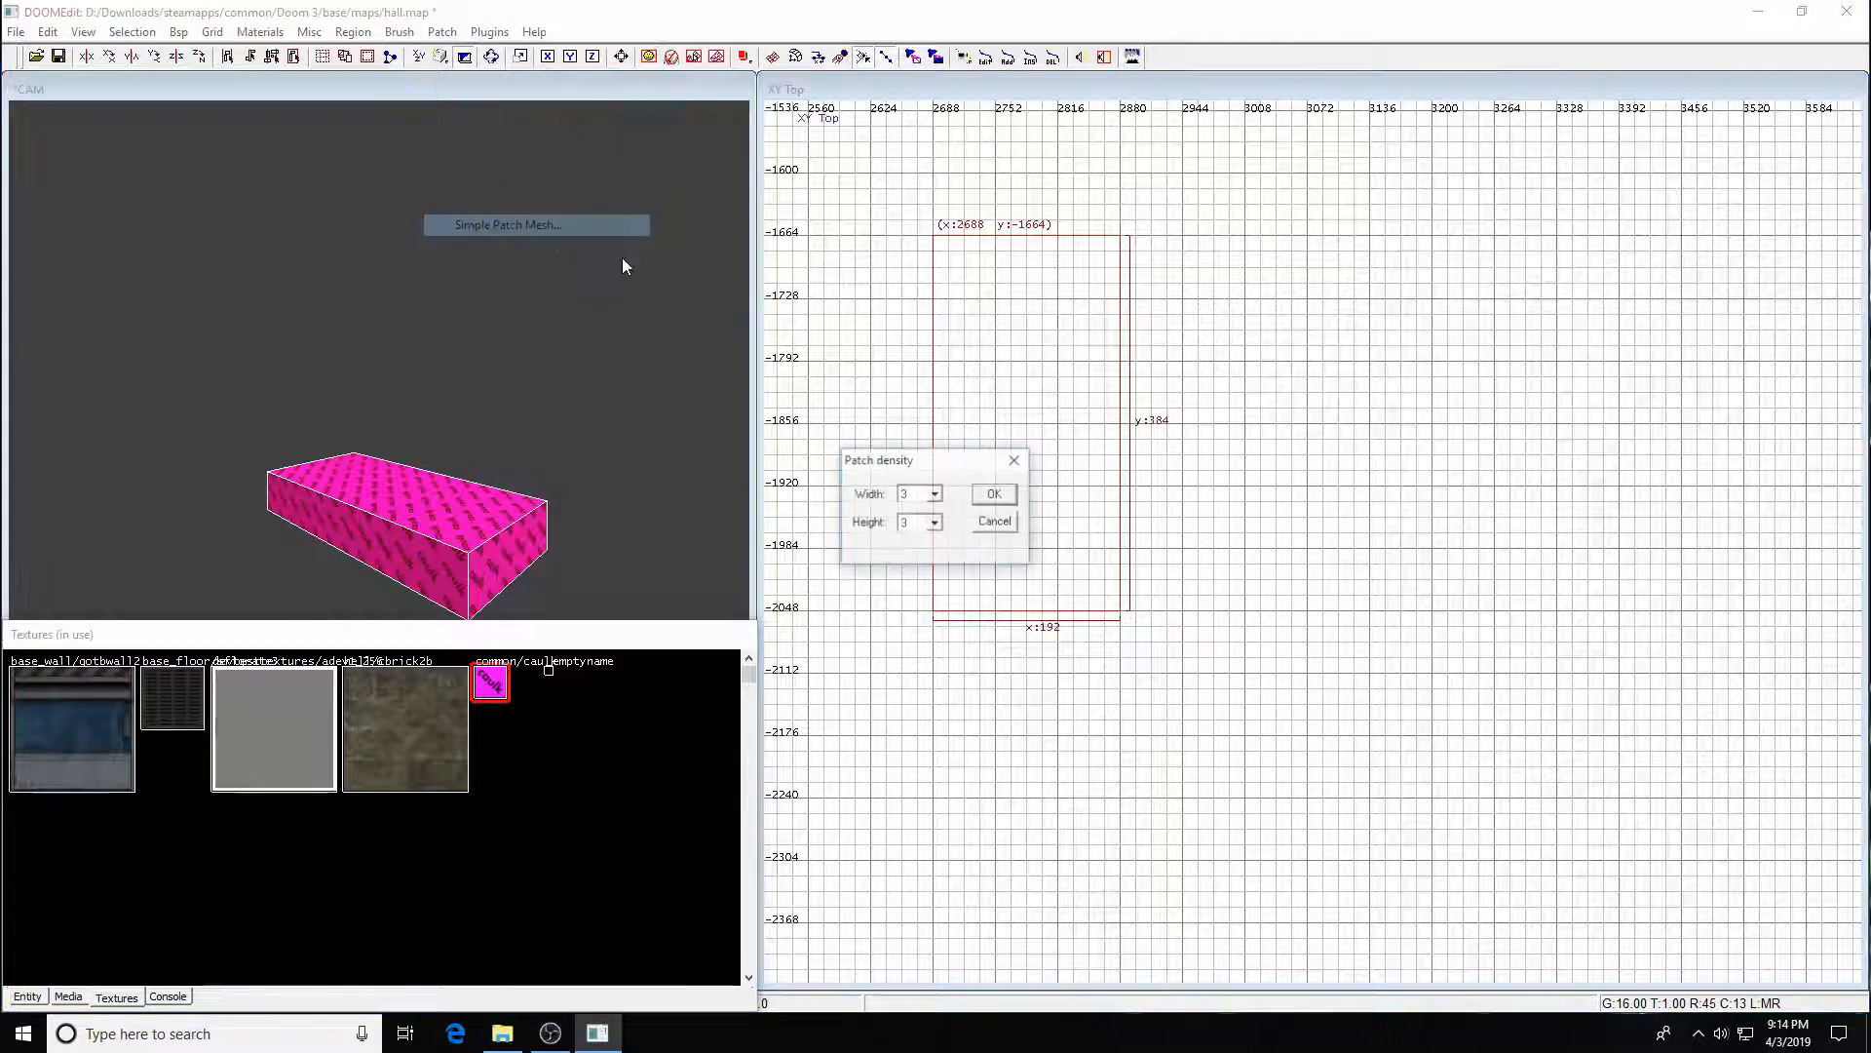
{"action": "left_click", "coordinate": [994, 493]}
- Duplicate the patch and place the copy, rotated to 384 by 192 units, with its upper corner at x 3072, y -1664
{"action": "key", "text": "space"}
{"action": "mouse_move", "coordinate": [1094, 448]}
{"action": "left_mouse_down"}
{"action": "mouse_move", "coordinate": [1319, 422]}
{"action": "mouse_move", "coordinate": [1428, 292]}
{"action": "mouse_move", "coordinate": [1497, 289]}
{"action": "left_mouse_up"}
{"action": "left_click", "coordinate": [199, 63]}
{"action": "right_click_drag", "start_coordinate": [1497, 289], "coordinate": [1465, 357]}
{"action": "right_click_drag", "start_coordinate": [1432, 610], "coordinate": [1426, 611]}
{"action": "scroll", "coordinate": [1388, 589], "scroll_direction": "down", "scroll_amount": 2}
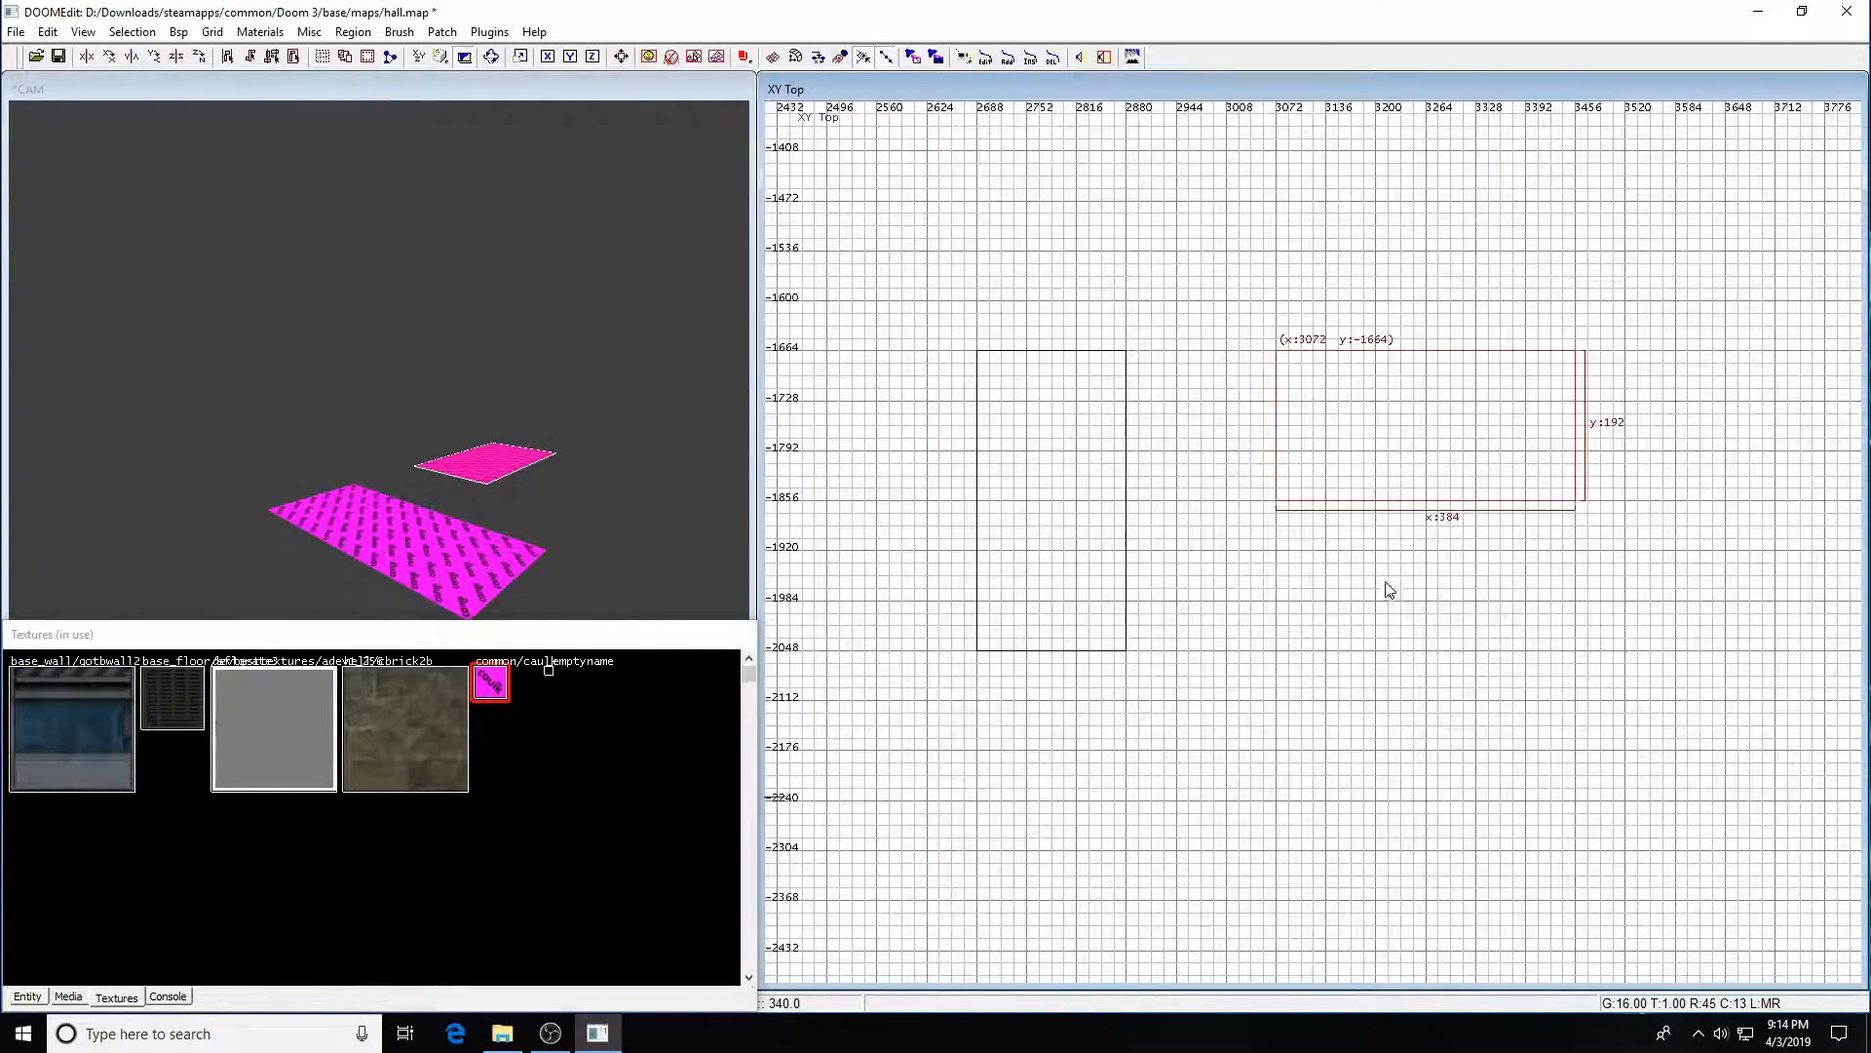
- Deselect the rotated copy and select the original 192 by 384 patch
{"action": "key", "text": "Escape"}
{"action": "left_click", "coordinate": [1108, 596], "text": "shift"}
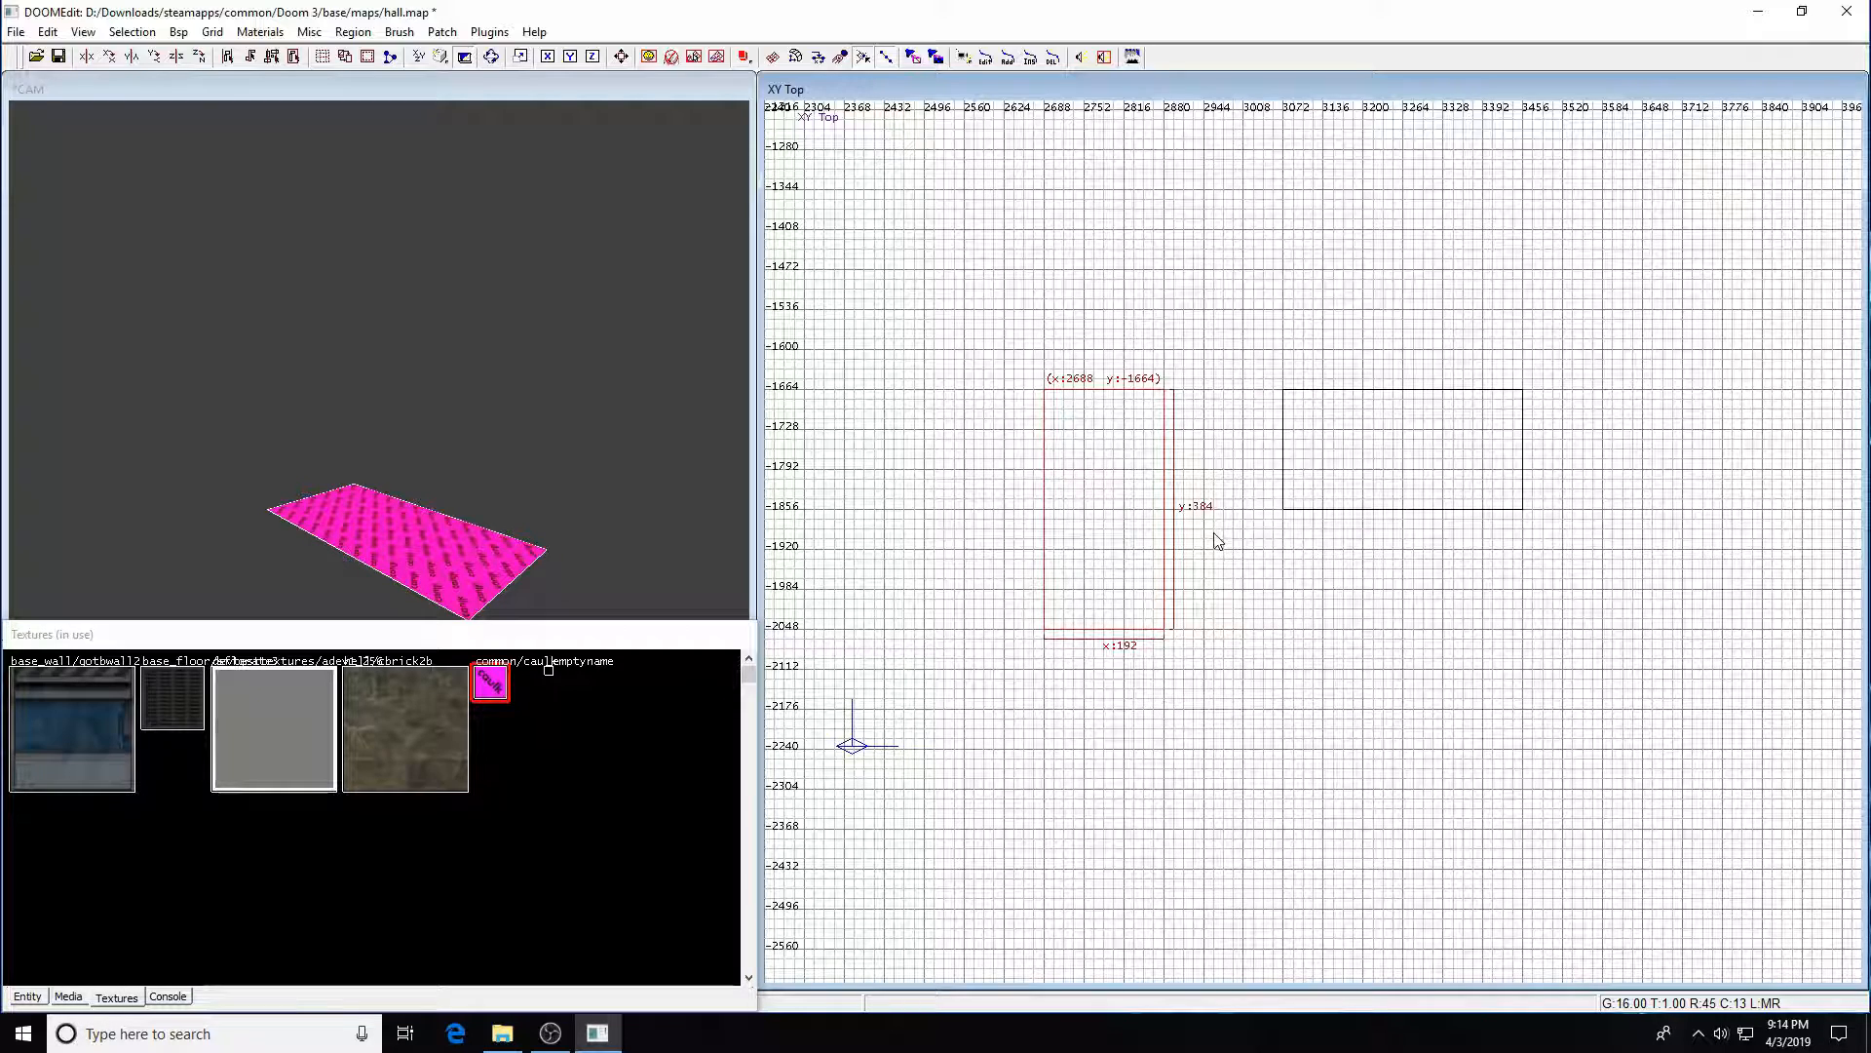
{"action": "key", "text": "Escape"}
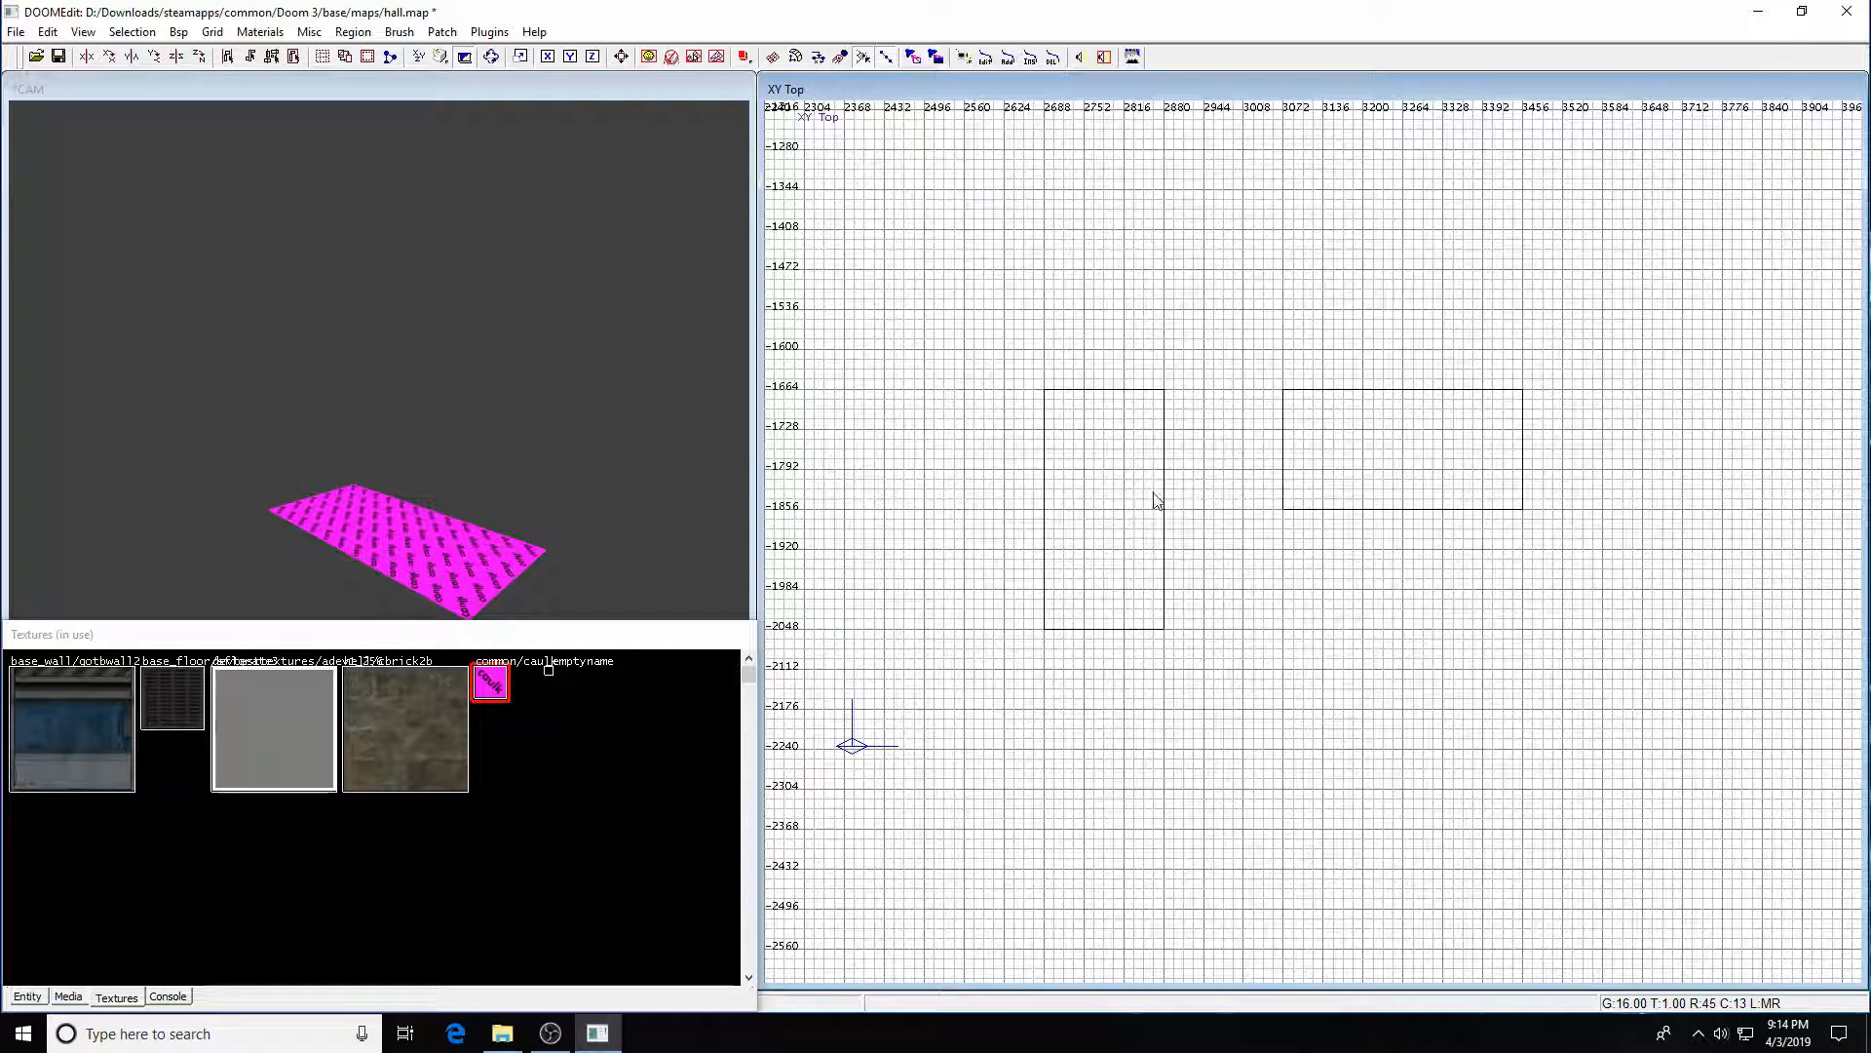
{"action": "left_click", "coordinate": [1120, 525], "text": "shift"}
{"action": "right_click_drag", "start_coordinate": [1233, 621], "coordinate": [1213, 596]}
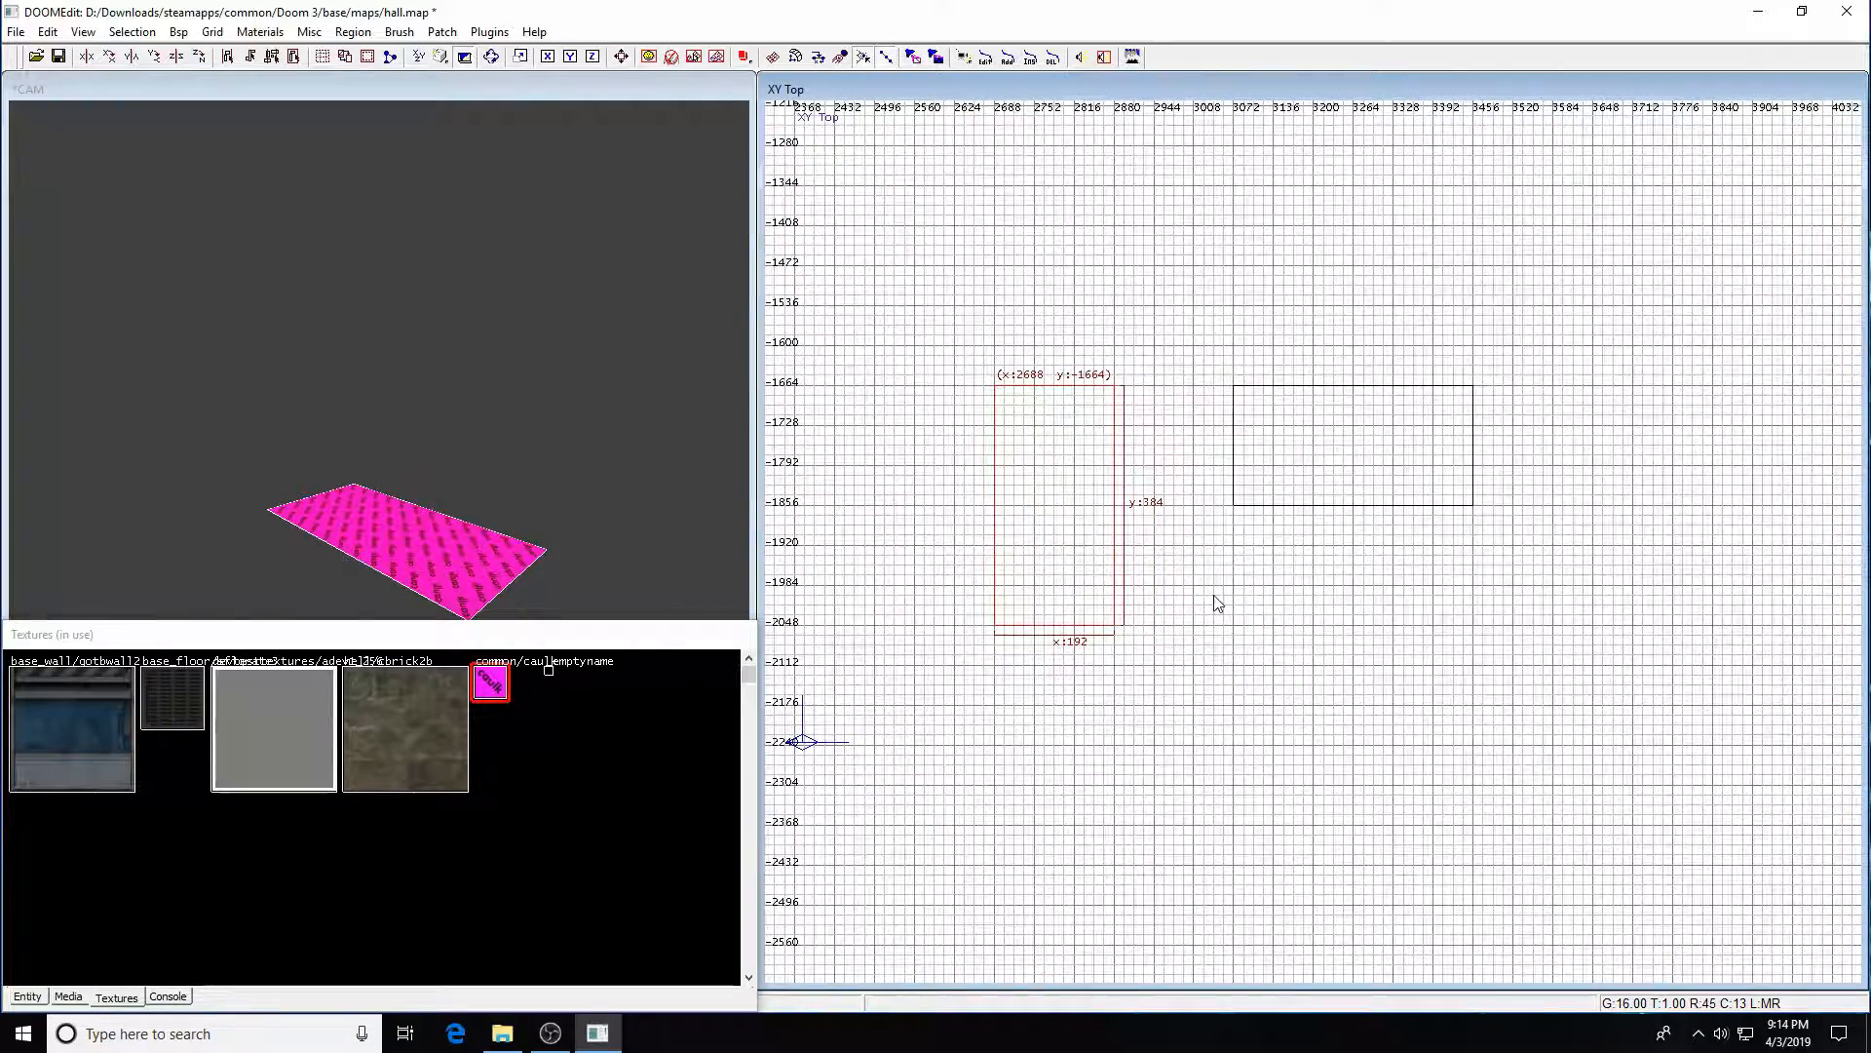
- Move the camera closer and tilt it down until both flat patches are in view
{"action": "key", "text": "Left"}
{"action": "key", "text": "Left"}
{"action": "key", "text": "Left"}
{"action": "key", "text": "Right"}
{"action": "key", "text": "Right"}
{"action": "key", "text": "Right"}
{"action": "key", "text": "Up"}
{"action": "key", "text": "Up"}
{"action": "key", "text": "Up"}
{"action": "key", "text": "Up"}
{"action": "key", "text": "Up"}
{"action": "key", "text": "Up"}
{"action": "key", "text": "Up"}
{"action": "key", "text": "Up"}
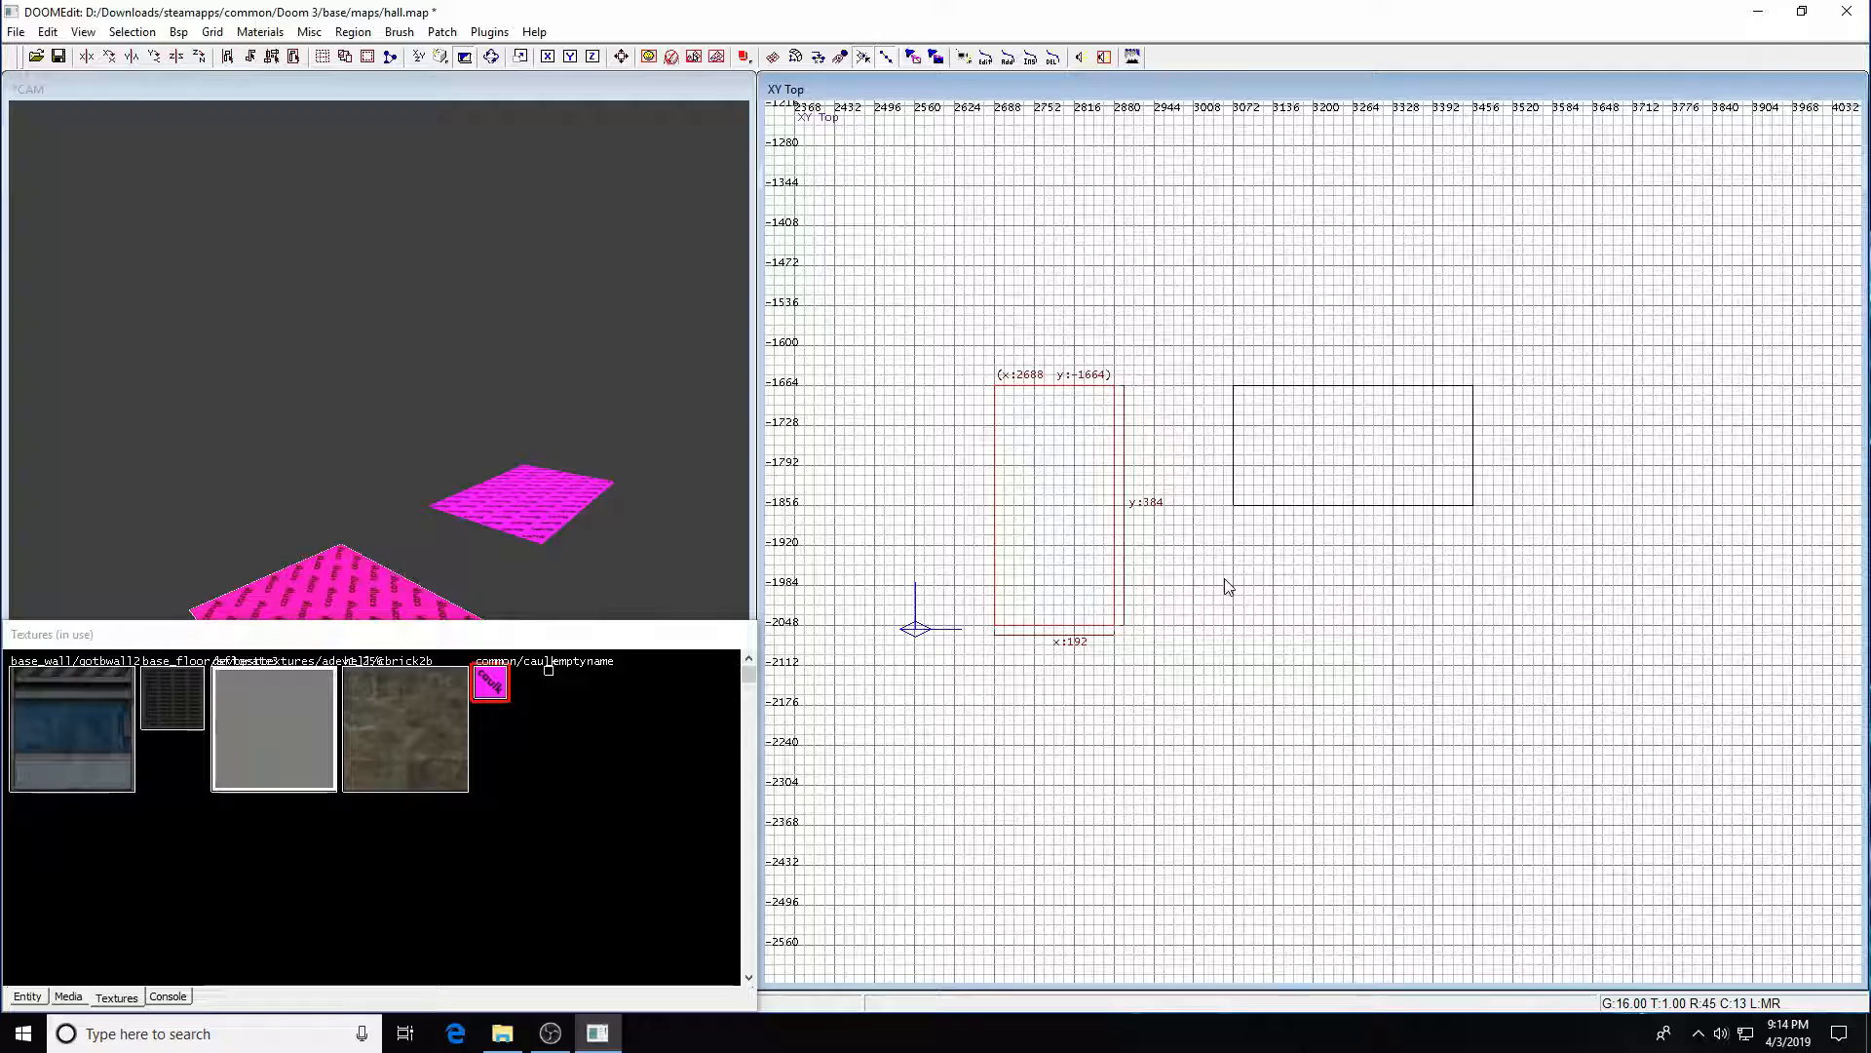
{"action": "key", "text": "z"}
{"action": "key", "text": "z"}
{"action": "scroll", "coordinate": [1224, 585], "scroll_direction": "up", "scroll_amount": 3}
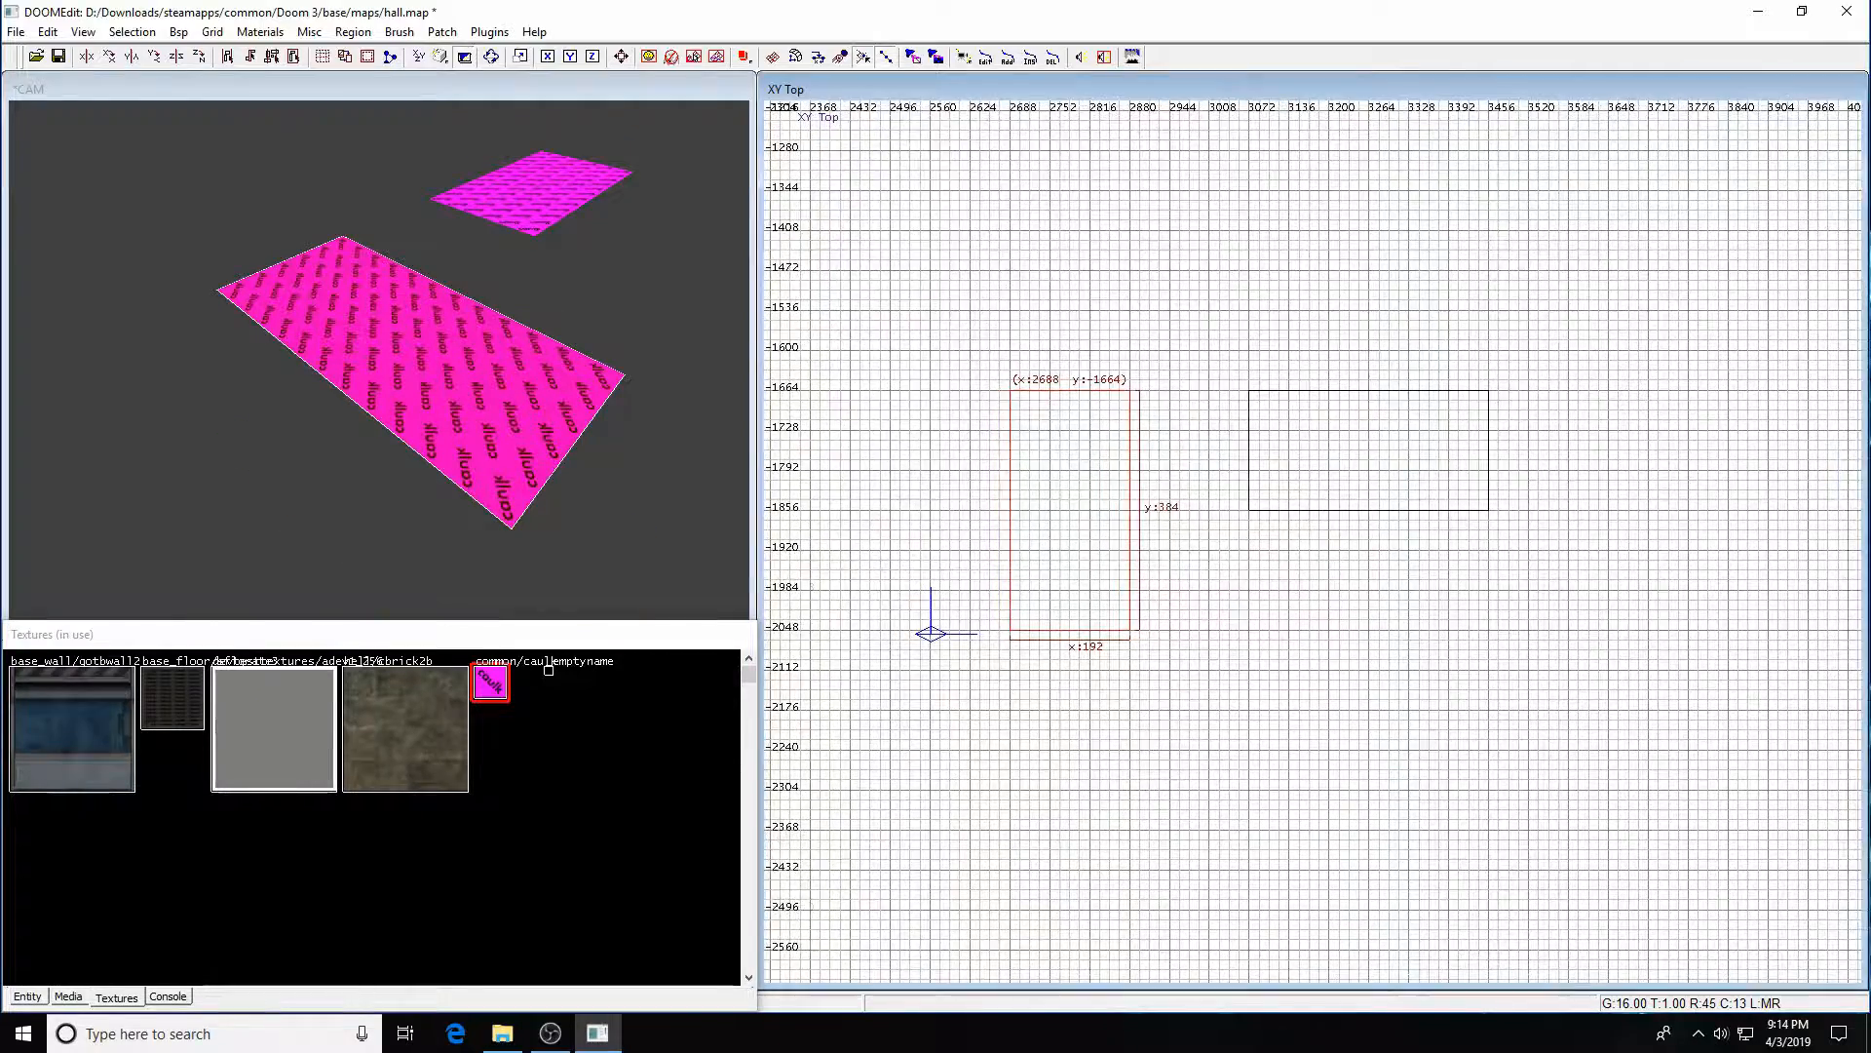
{"action": "right_click_drag", "start_coordinate": [1319, 591], "coordinate": [1295, 597]}
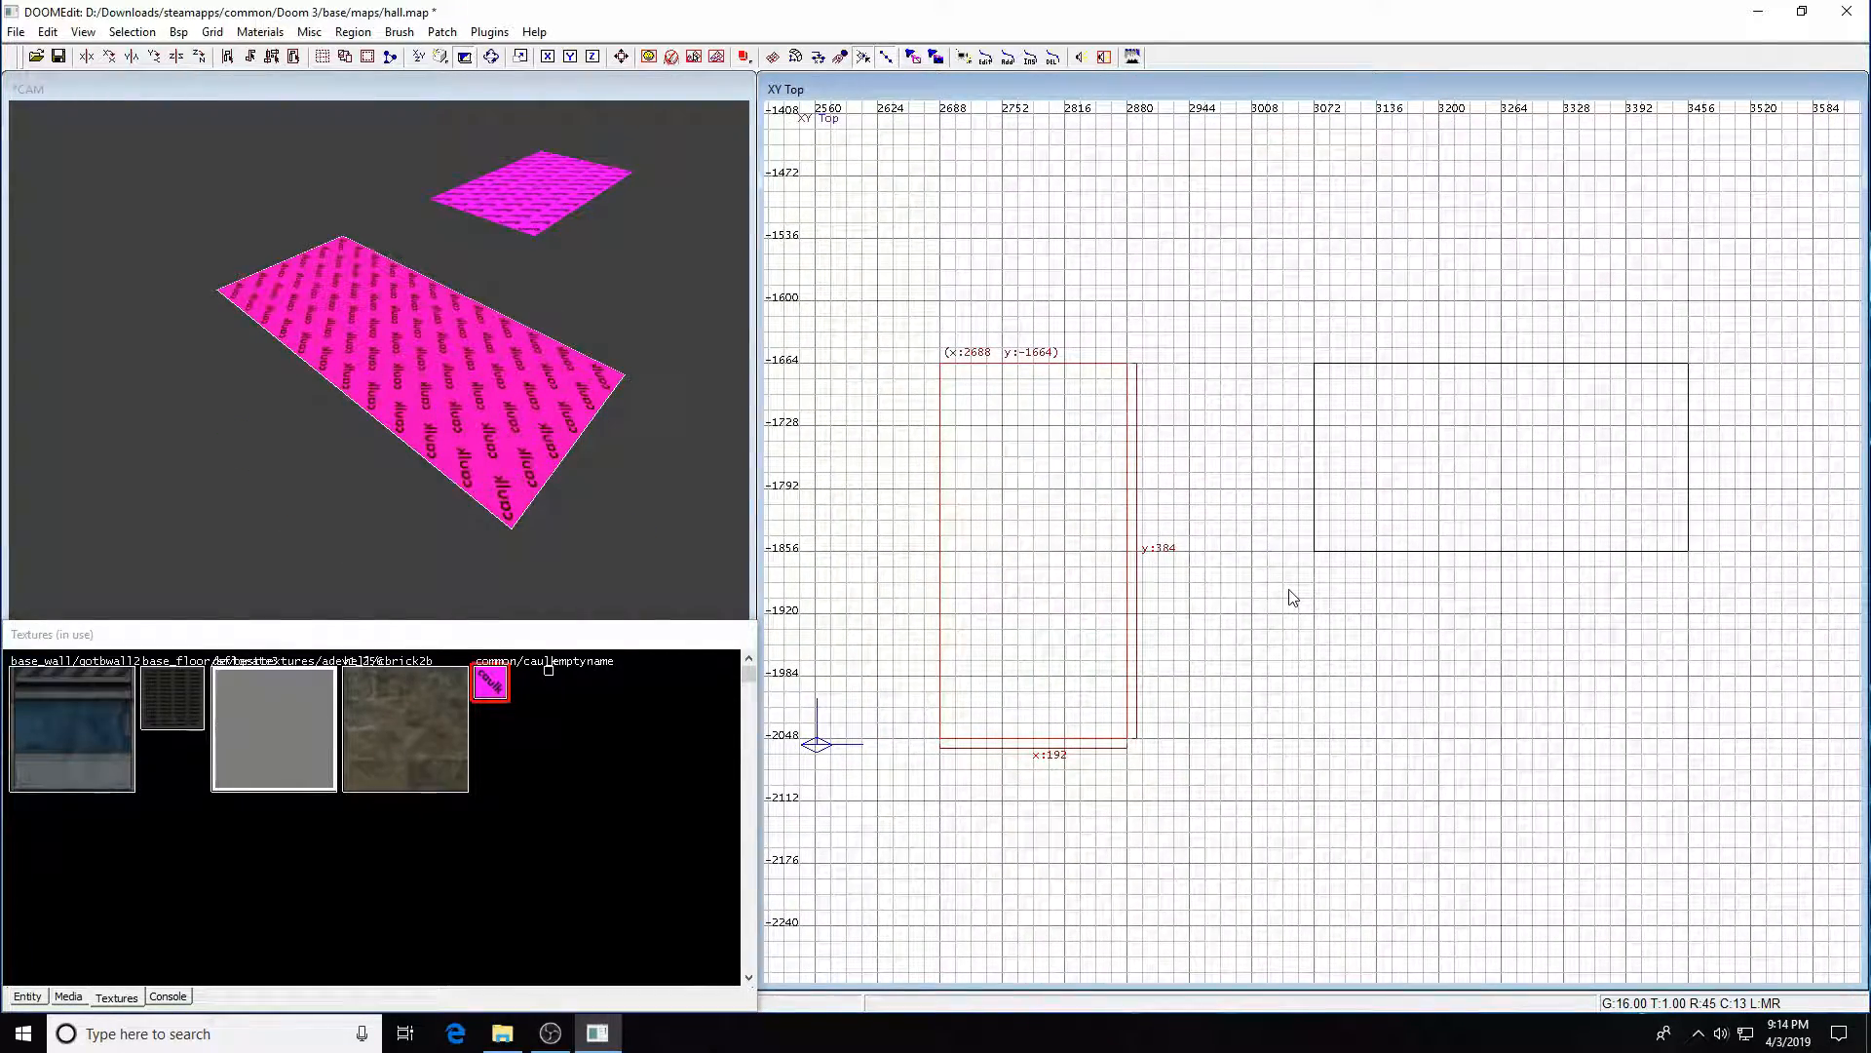
- Move the three control points of the original patch's far end onto the facing edge of the rotated patch at x 3072
{"action": "left_click_drag", "start_coordinate": [1112, 281], "coordinate": [1315, 554]}
{"action": "left_click_drag", "start_coordinate": [1006, 317], "coordinate": [1319, 465]}
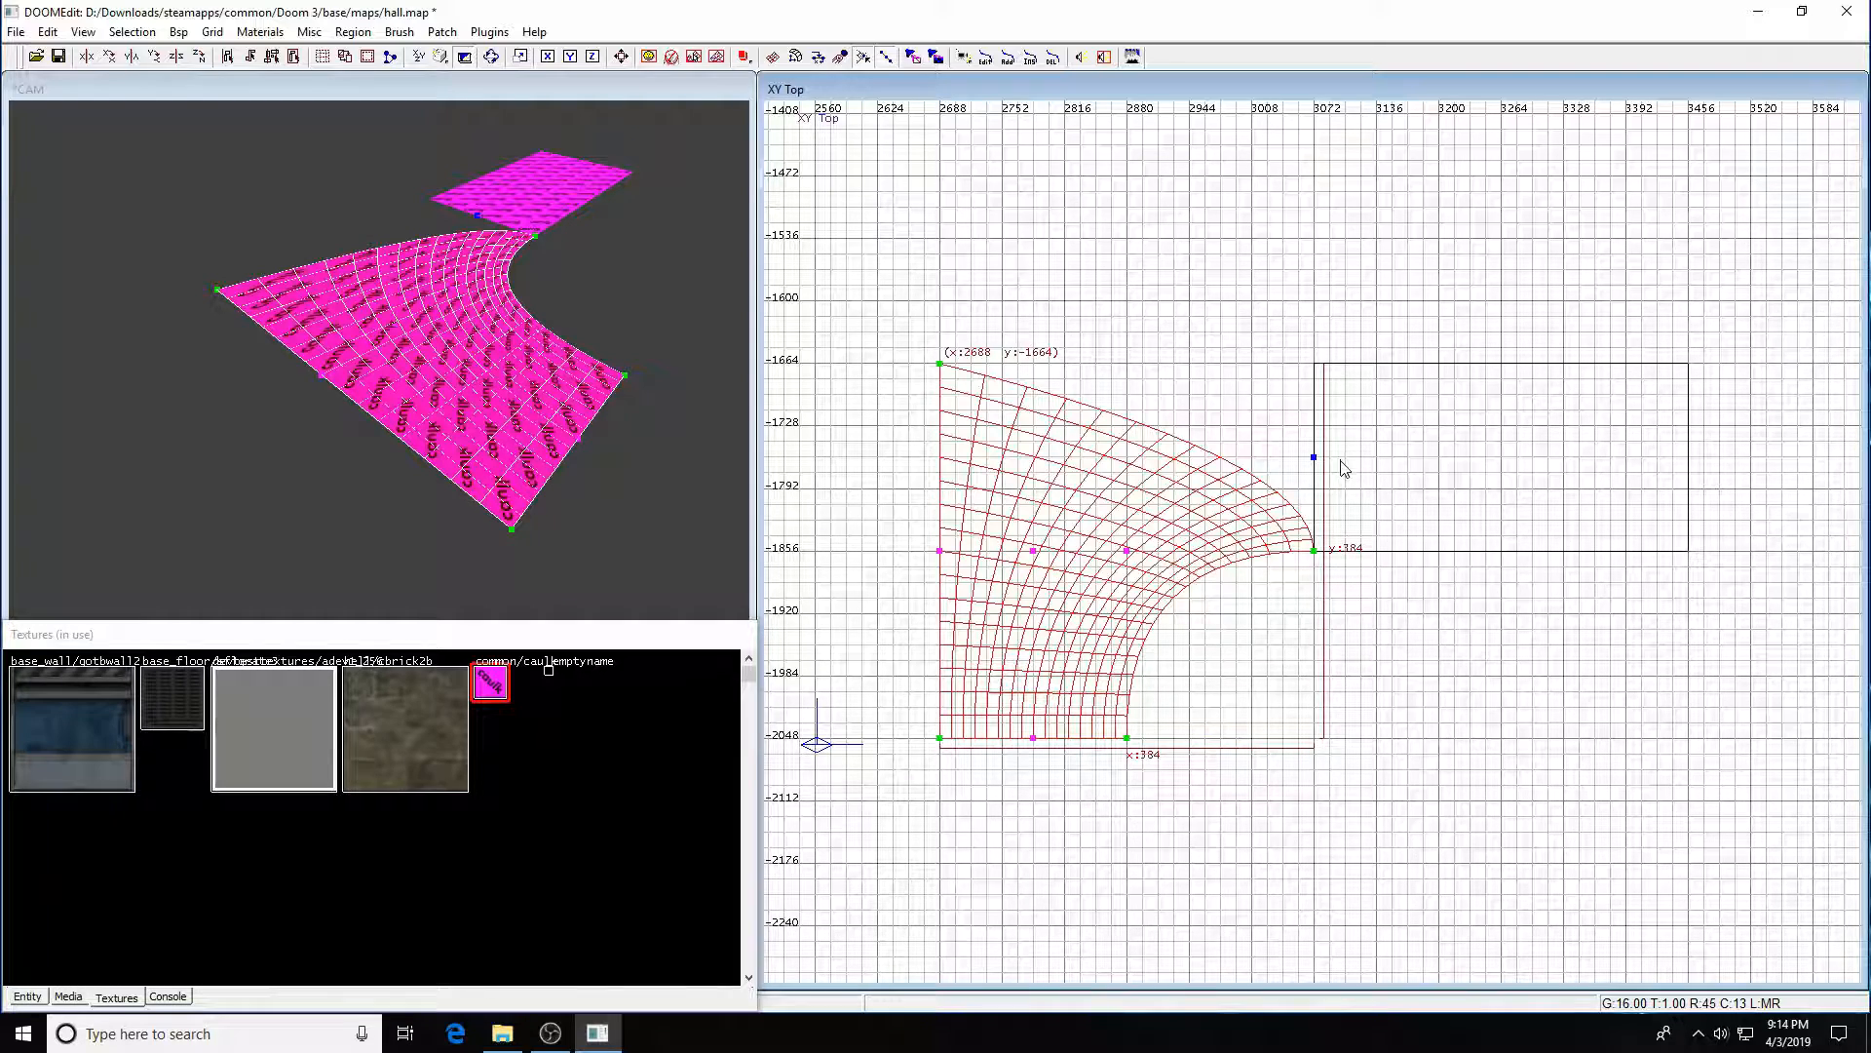
{"action": "left_click", "coordinate": [939, 363]}
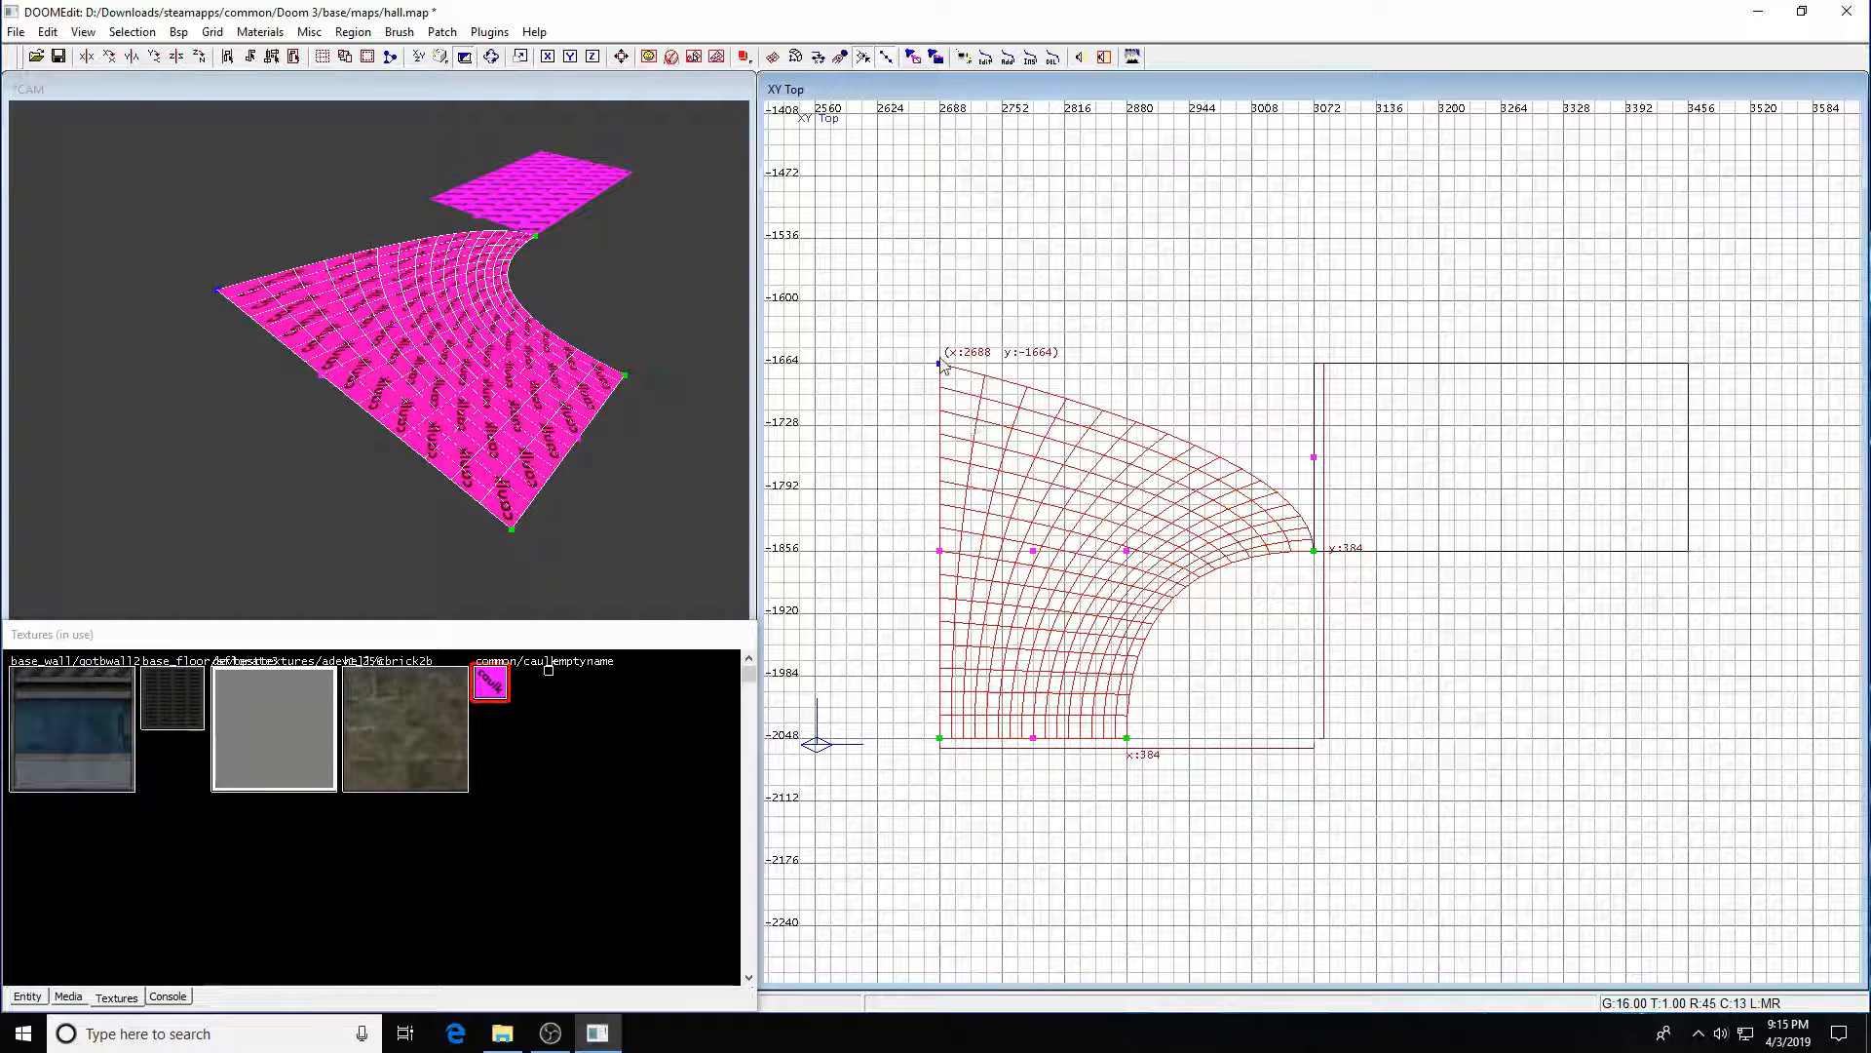
{"action": "left_click_drag", "start_coordinate": [938, 369], "coordinate": [1314, 365]}
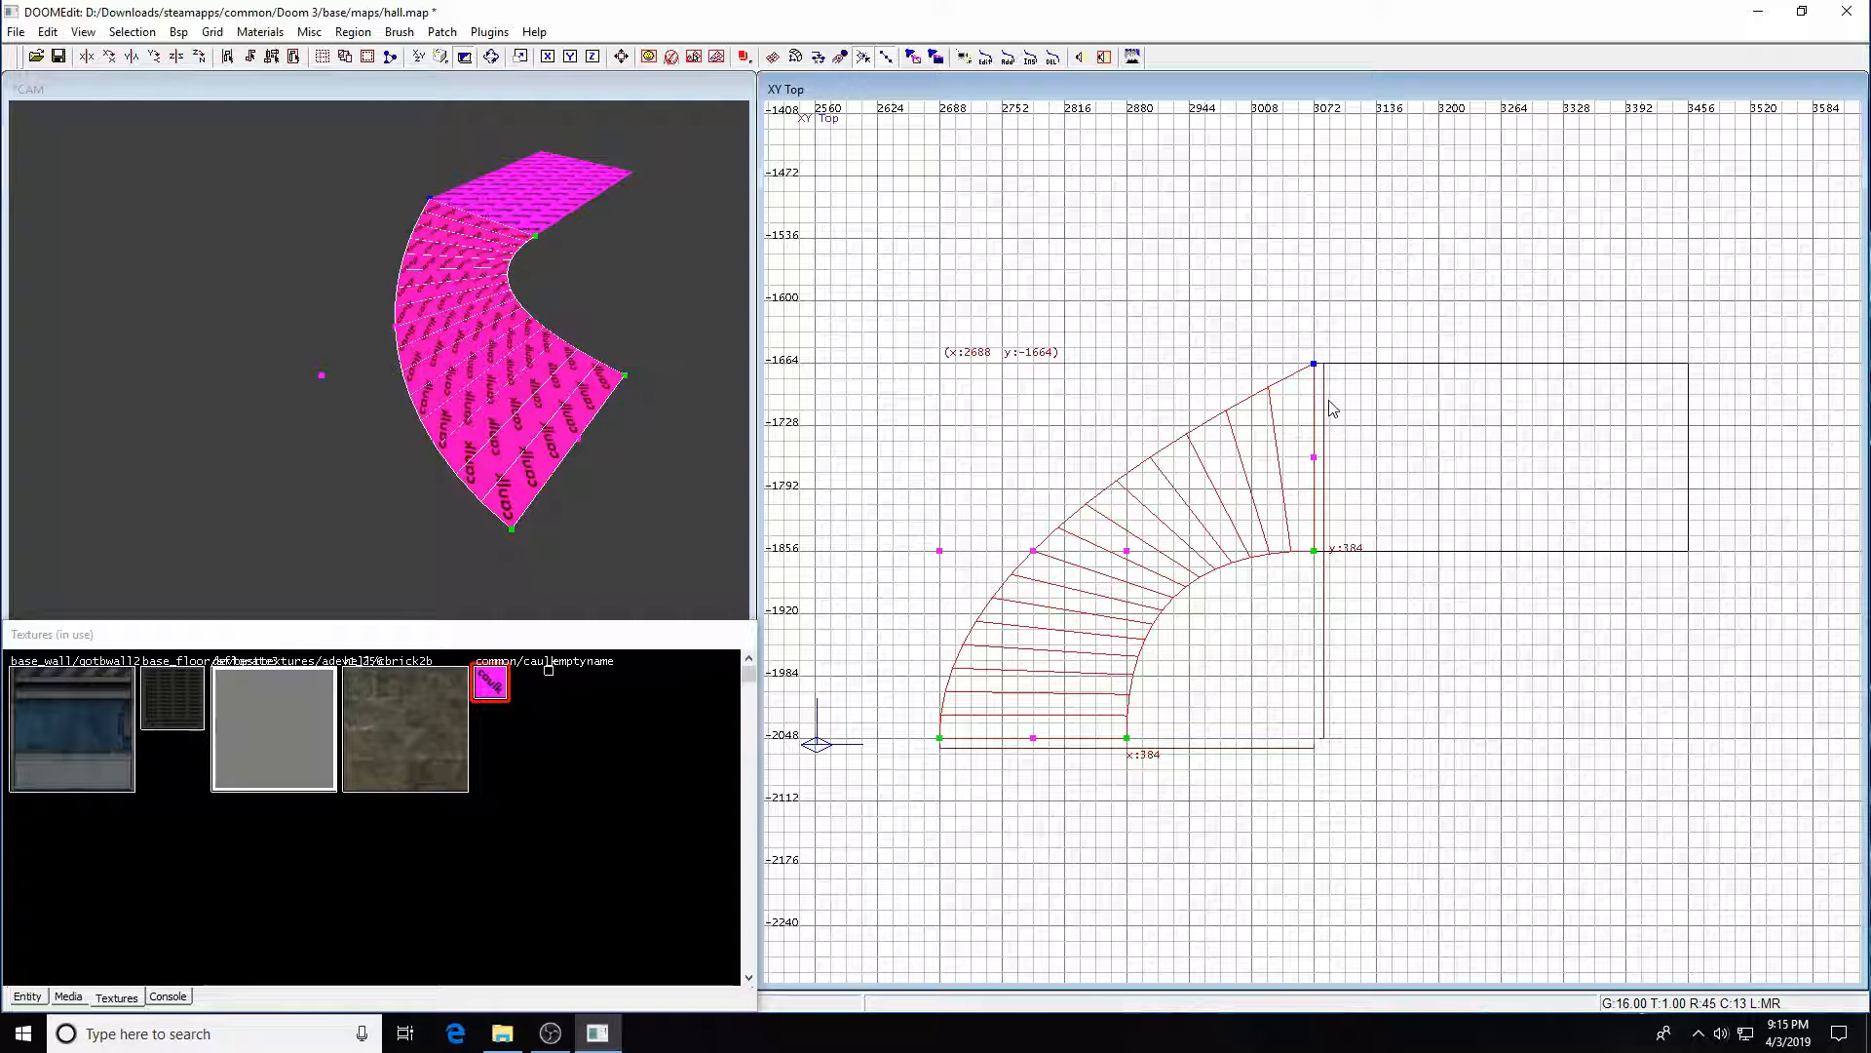
- Round the bend by moving the outer middle control point to 2688, -1664 and the center one up to y -1792
{"action": "left_click", "coordinate": [940, 550]}
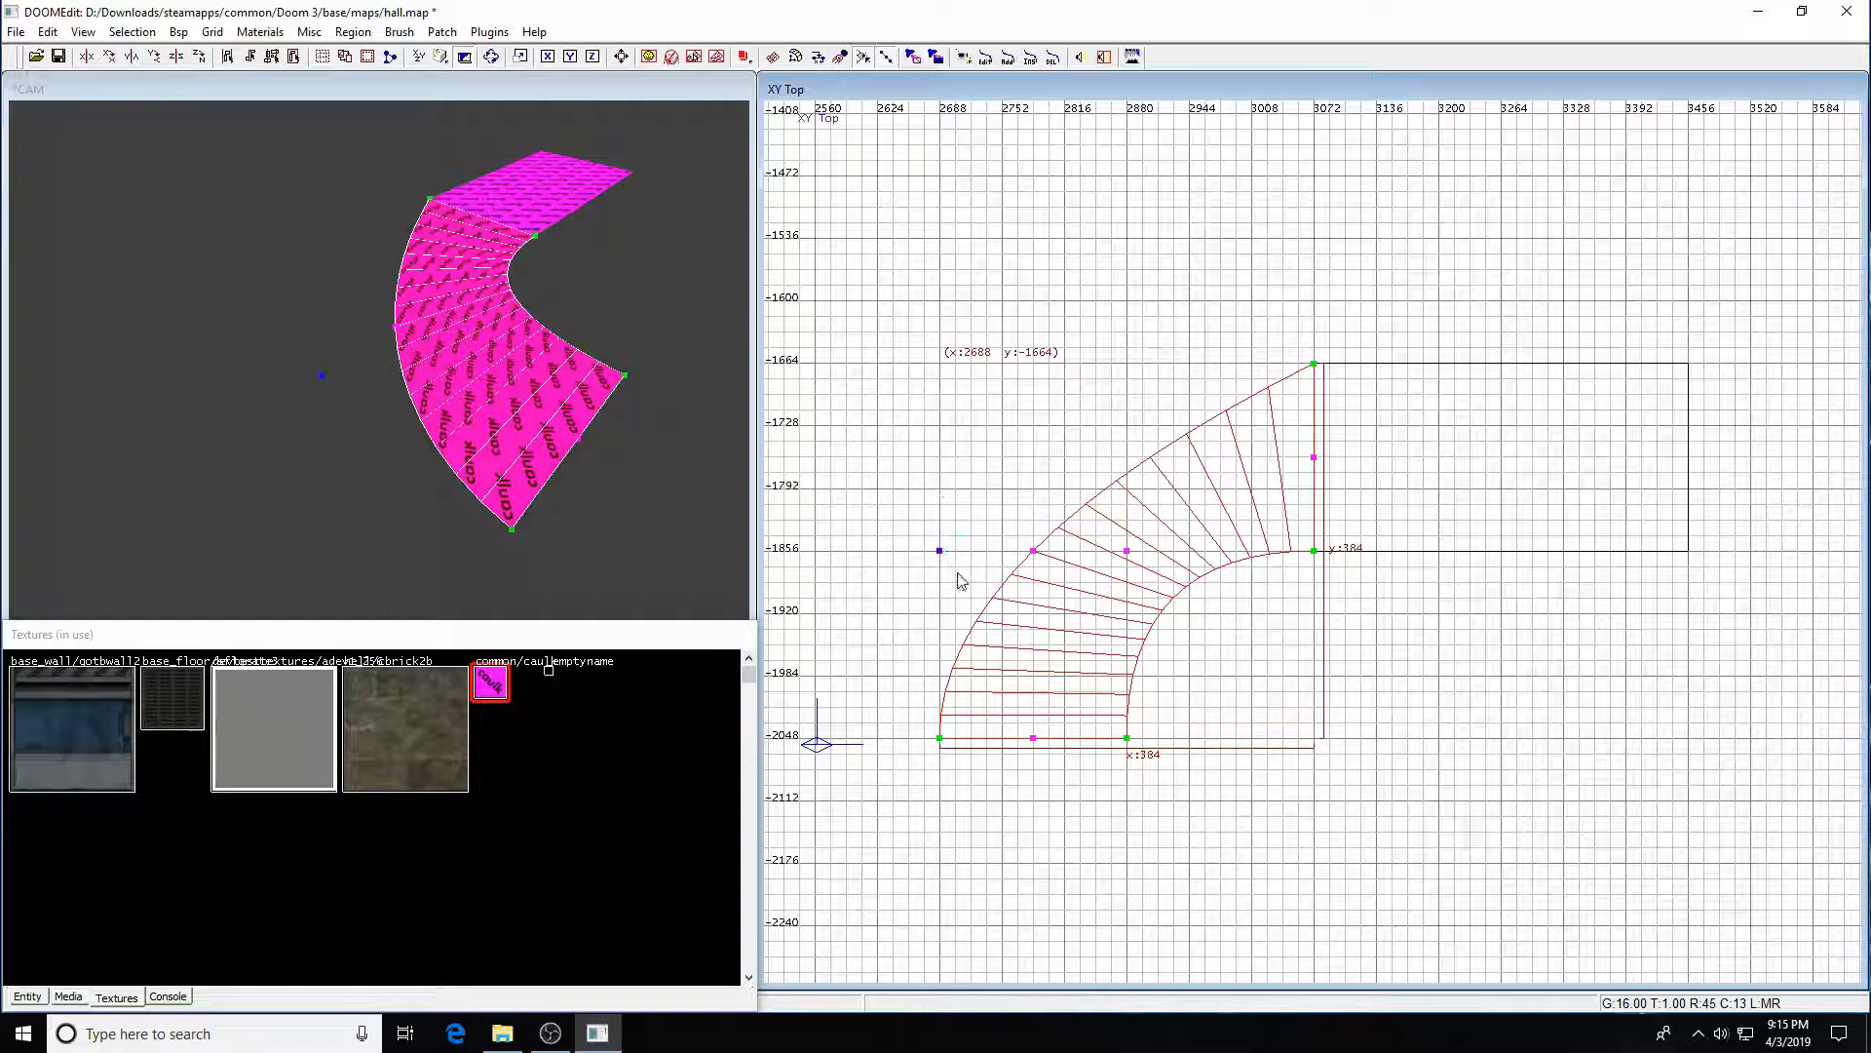
{"action": "left_click_drag", "start_coordinate": [941, 551], "coordinate": [939, 365]}
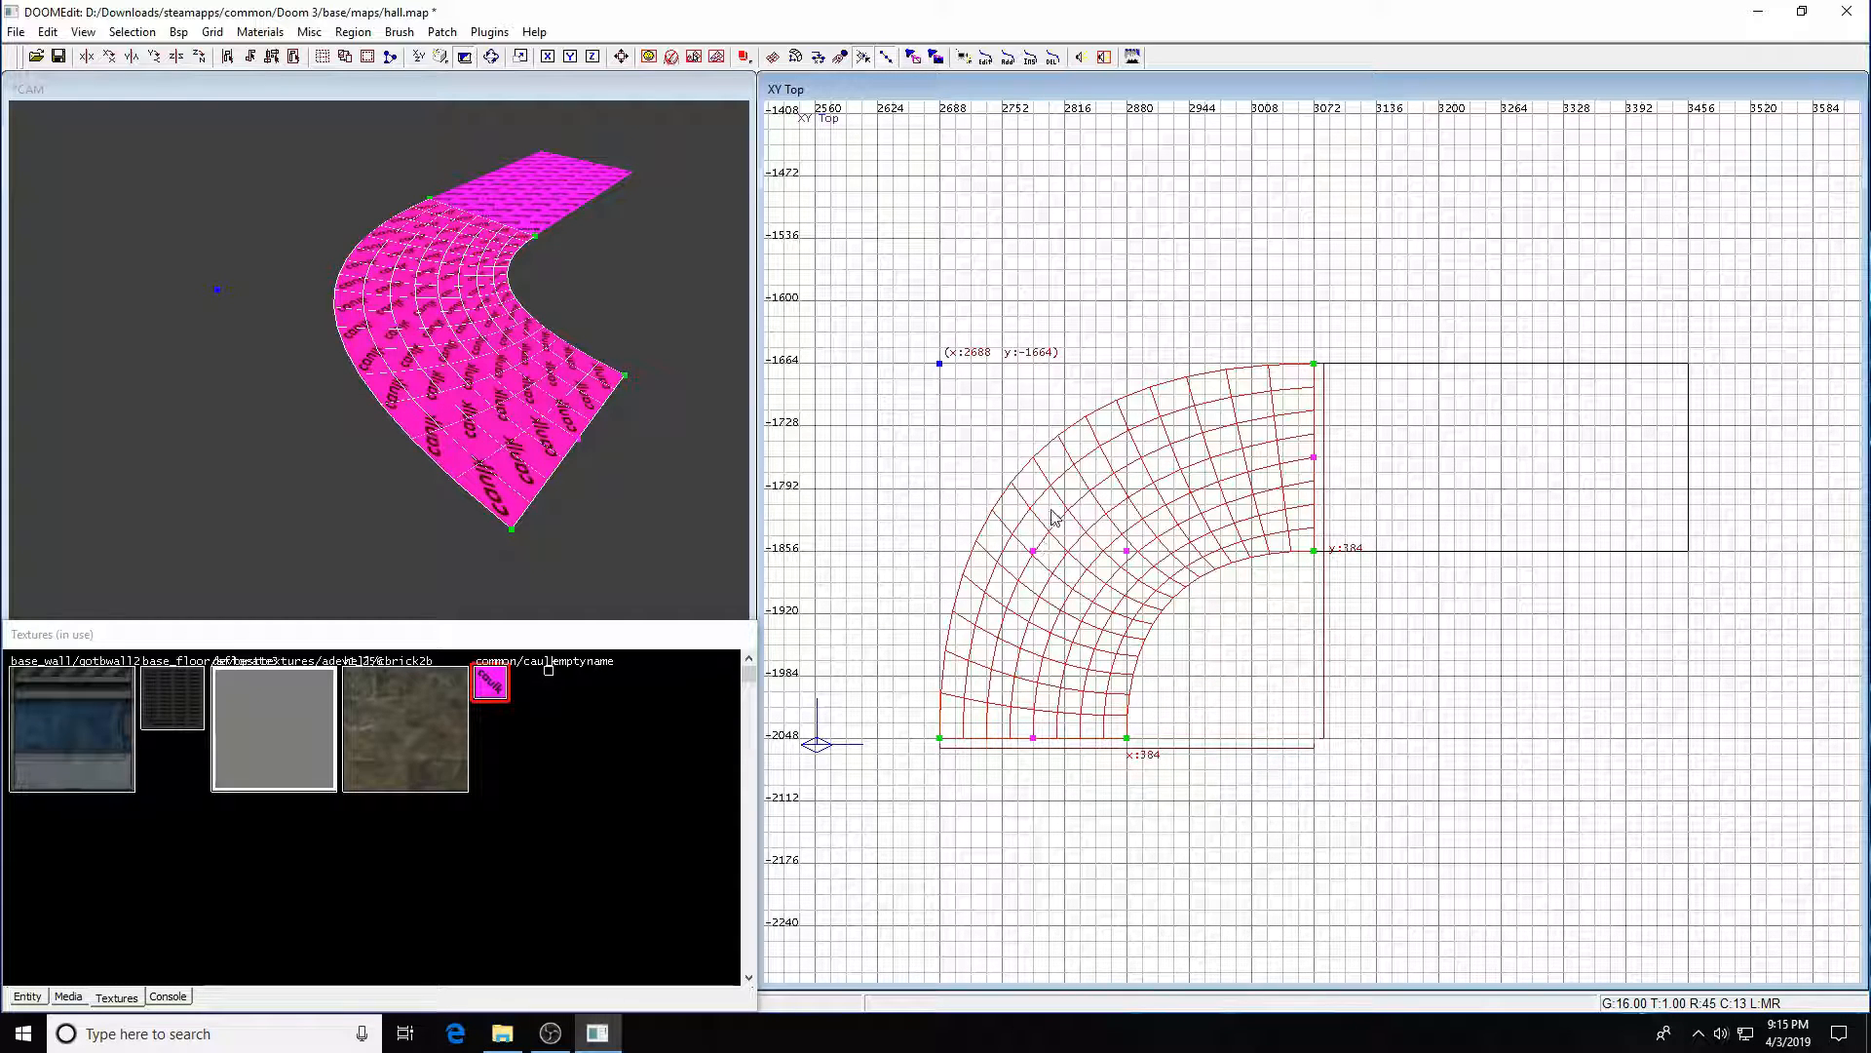
{"action": "left_click_drag", "start_coordinate": [1002, 507], "coordinate": [1050, 634]}
{"action": "left_click_drag", "start_coordinate": [1031, 553], "coordinate": [1015, 519]}
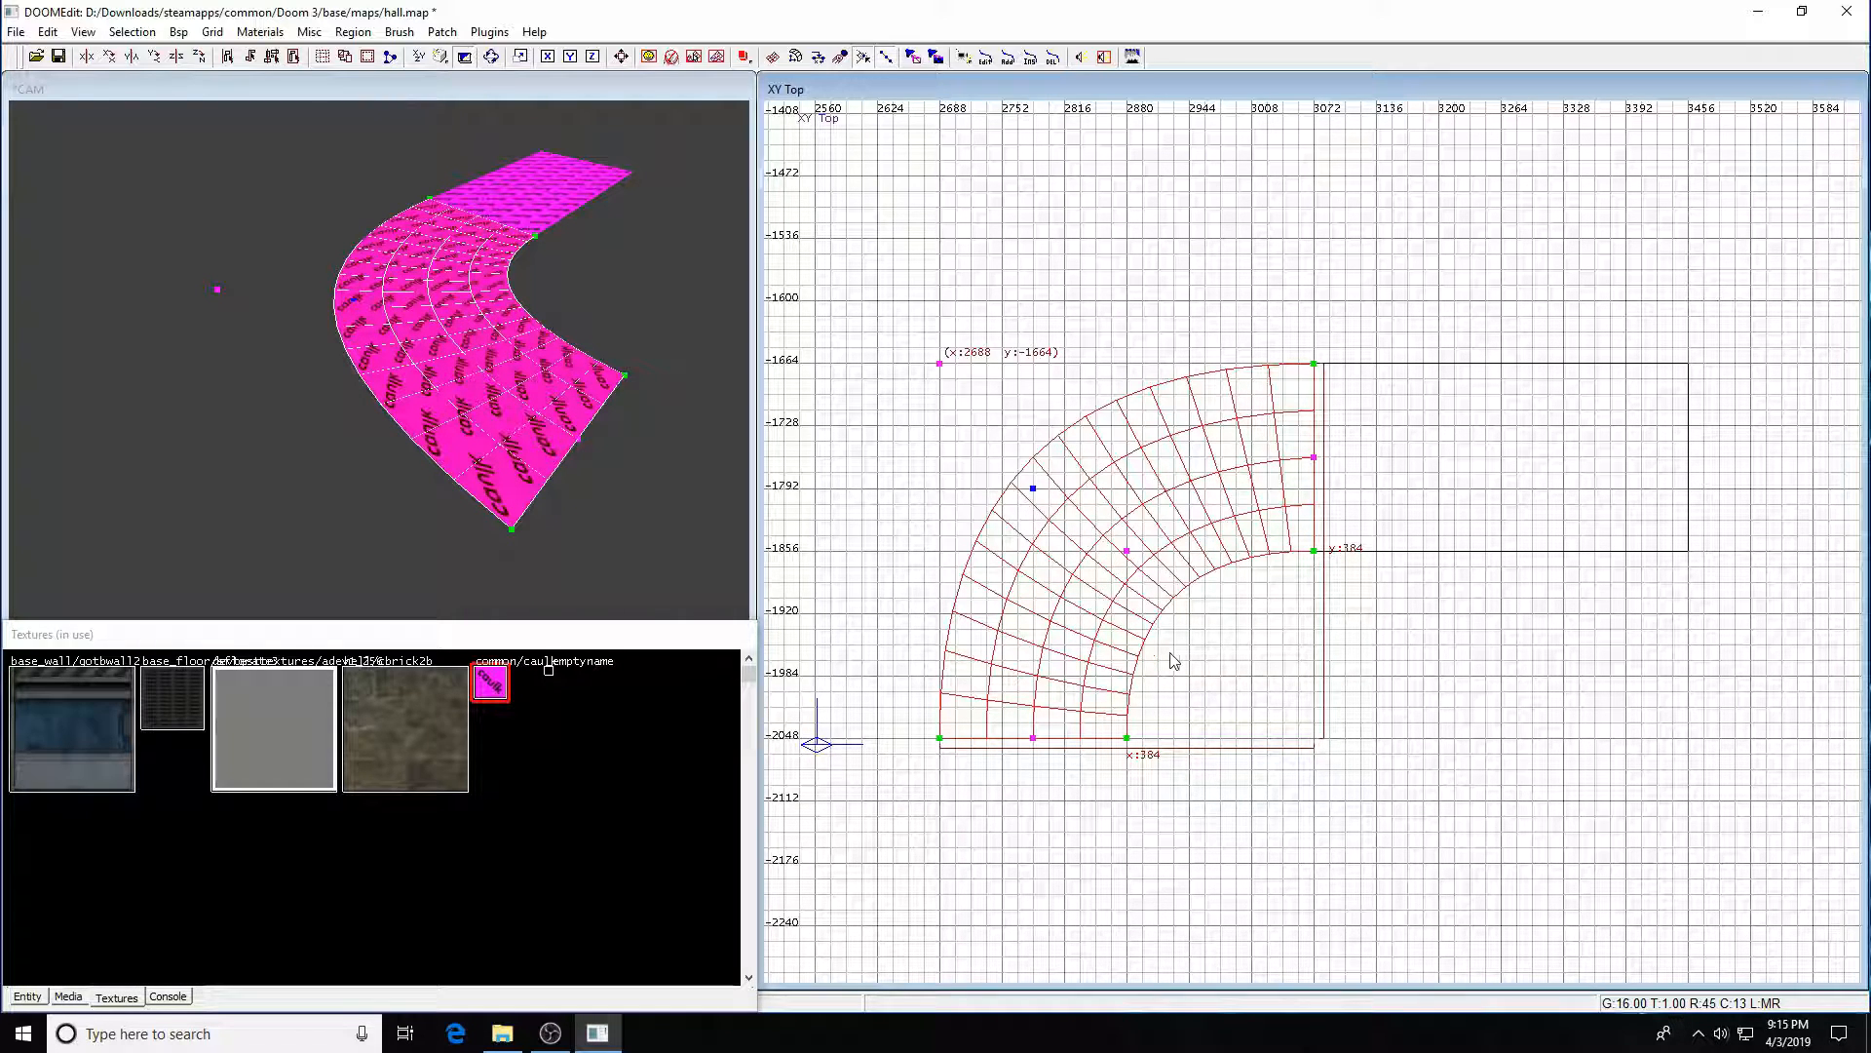
{"action": "key", "text": "Escape"}
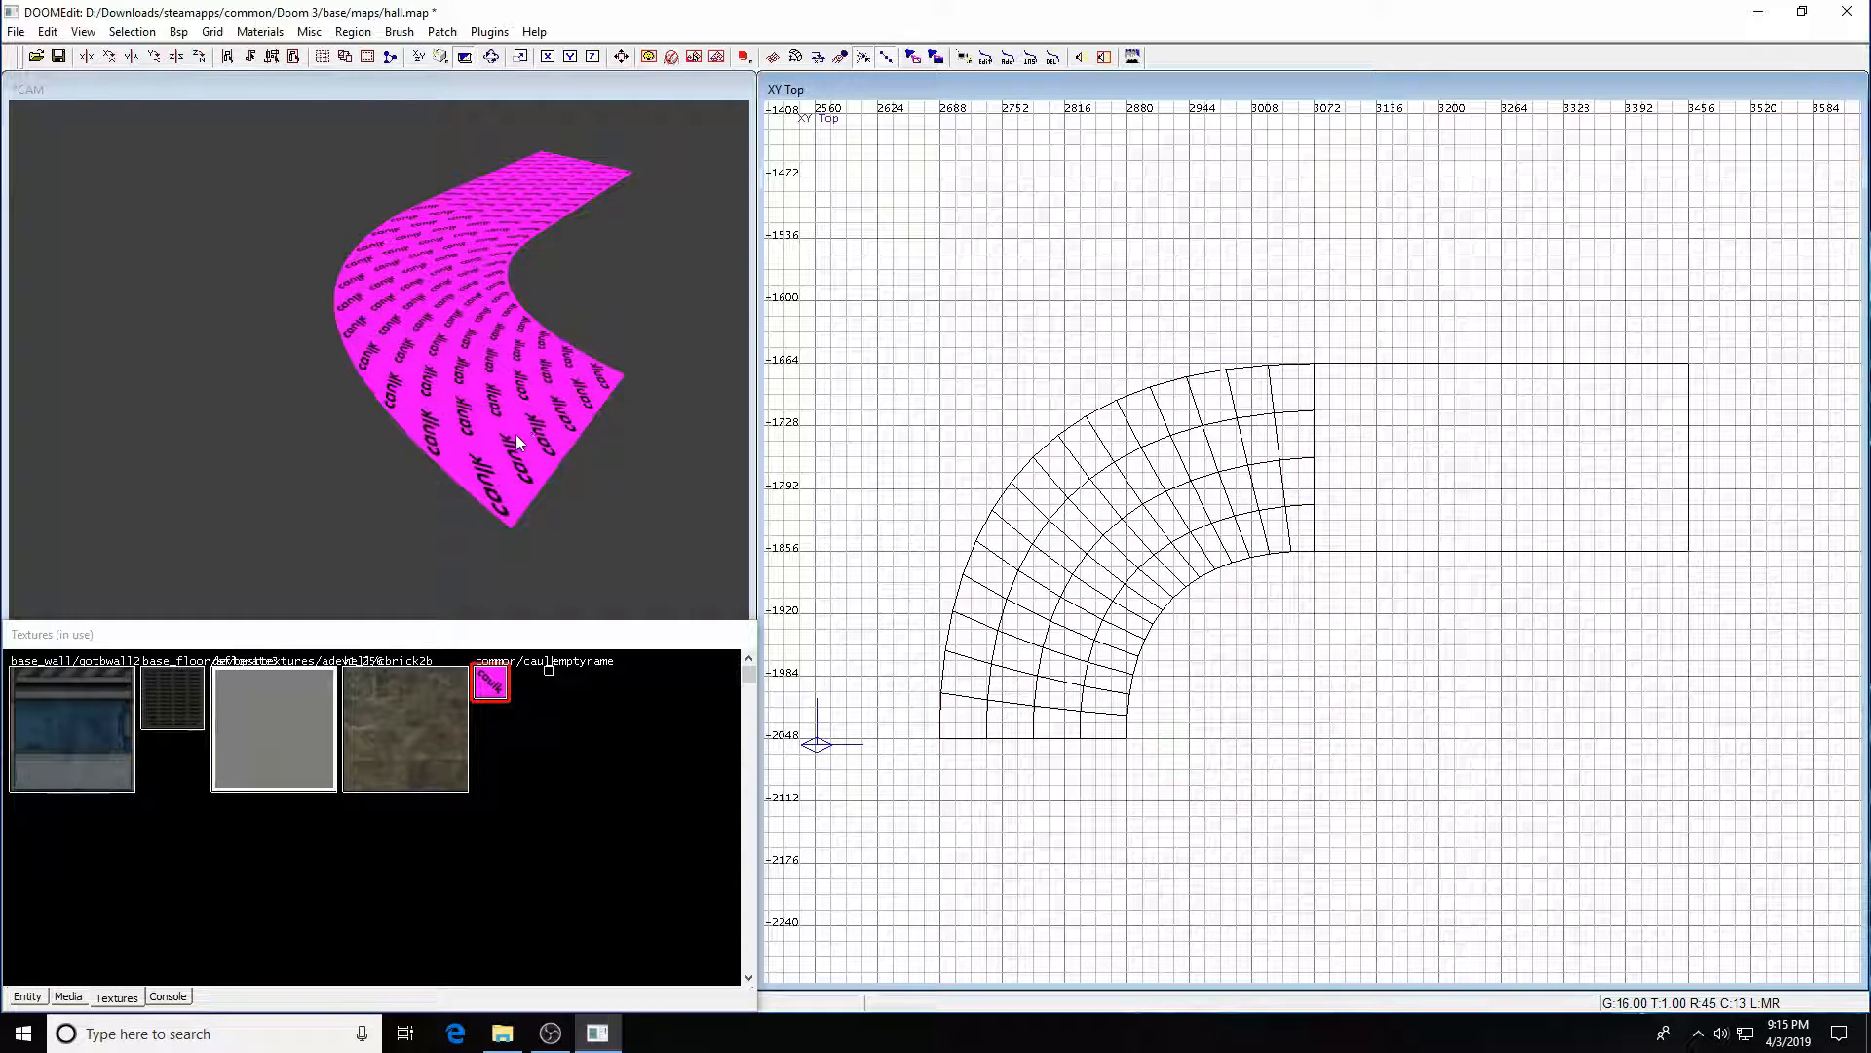
- Apply the base_floor/sflgrate3 grate texture to the curved patch
{"action": "left_click", "coordinate": [517, 435], "text": "shift"}
{"action": "left_click", "coordinate": [172, 698]}
{"action": "key", "text": "Escape"}
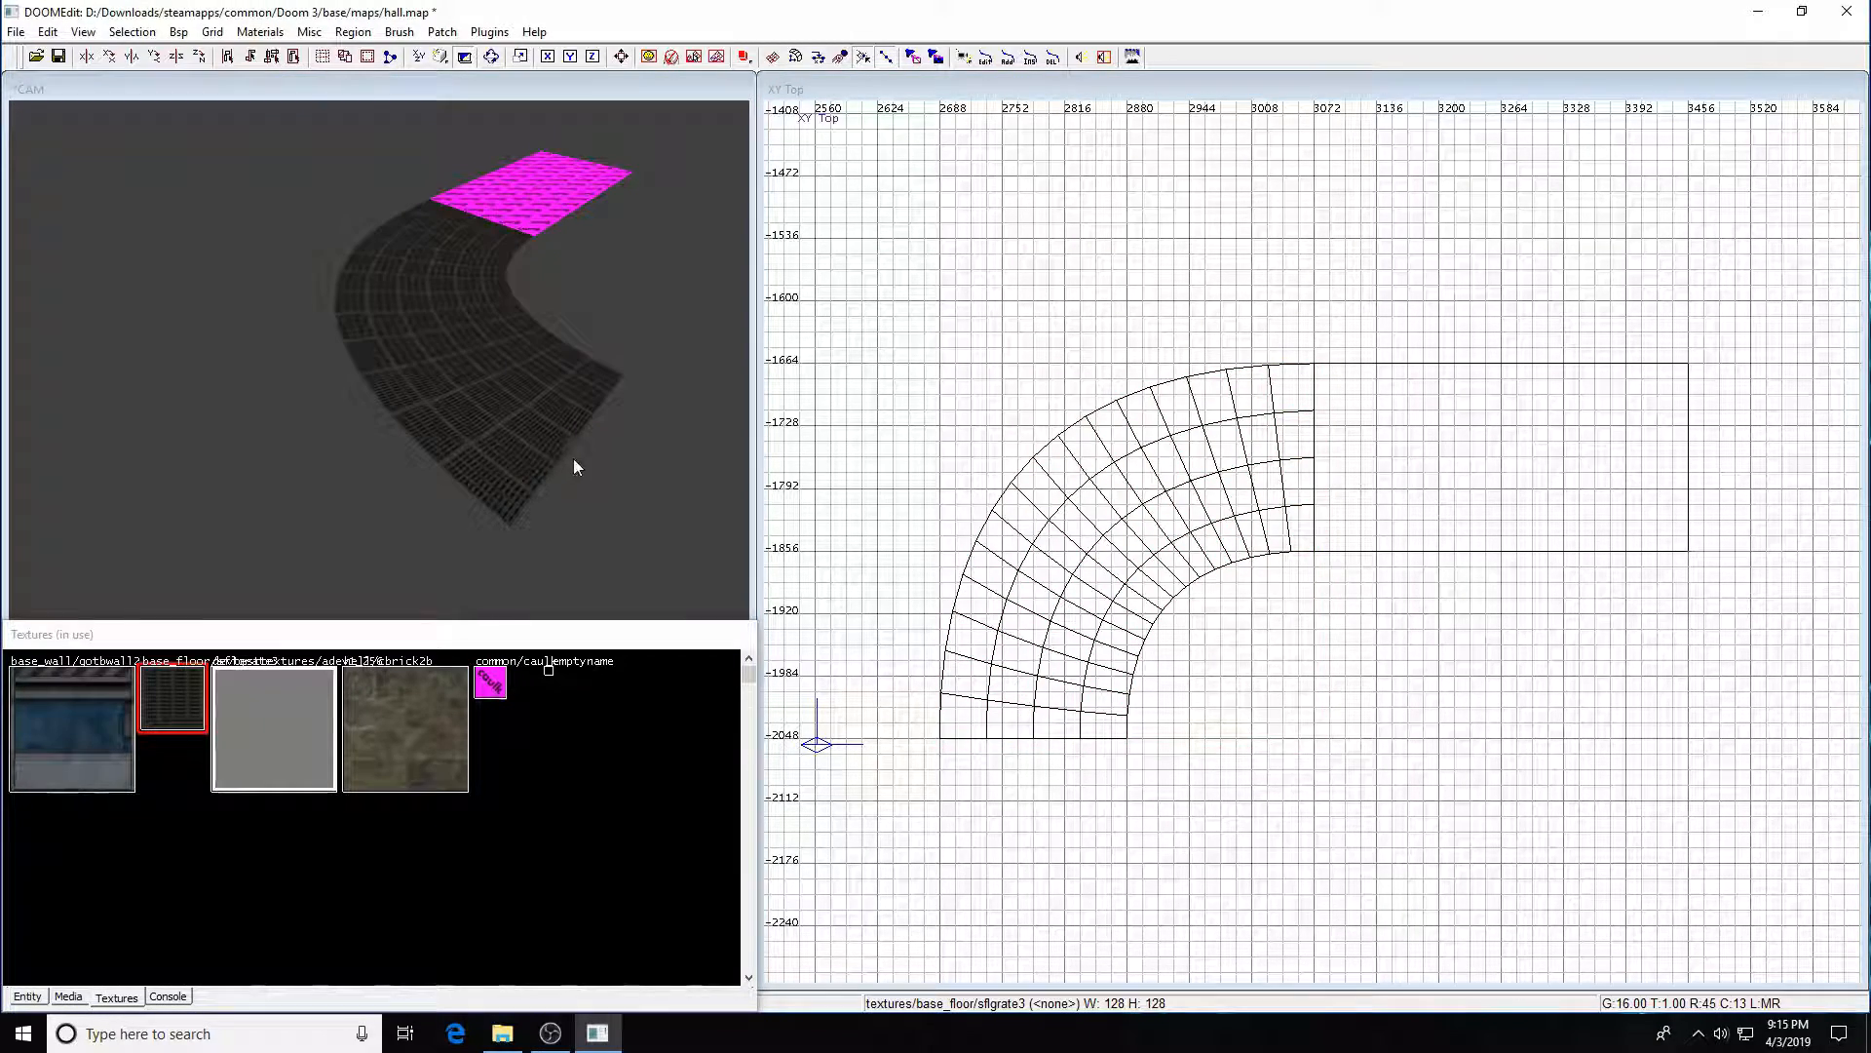
{"action": "right_click_drag", "start_coordinate": [1291, 632], "coordinate": [1257, 462]}
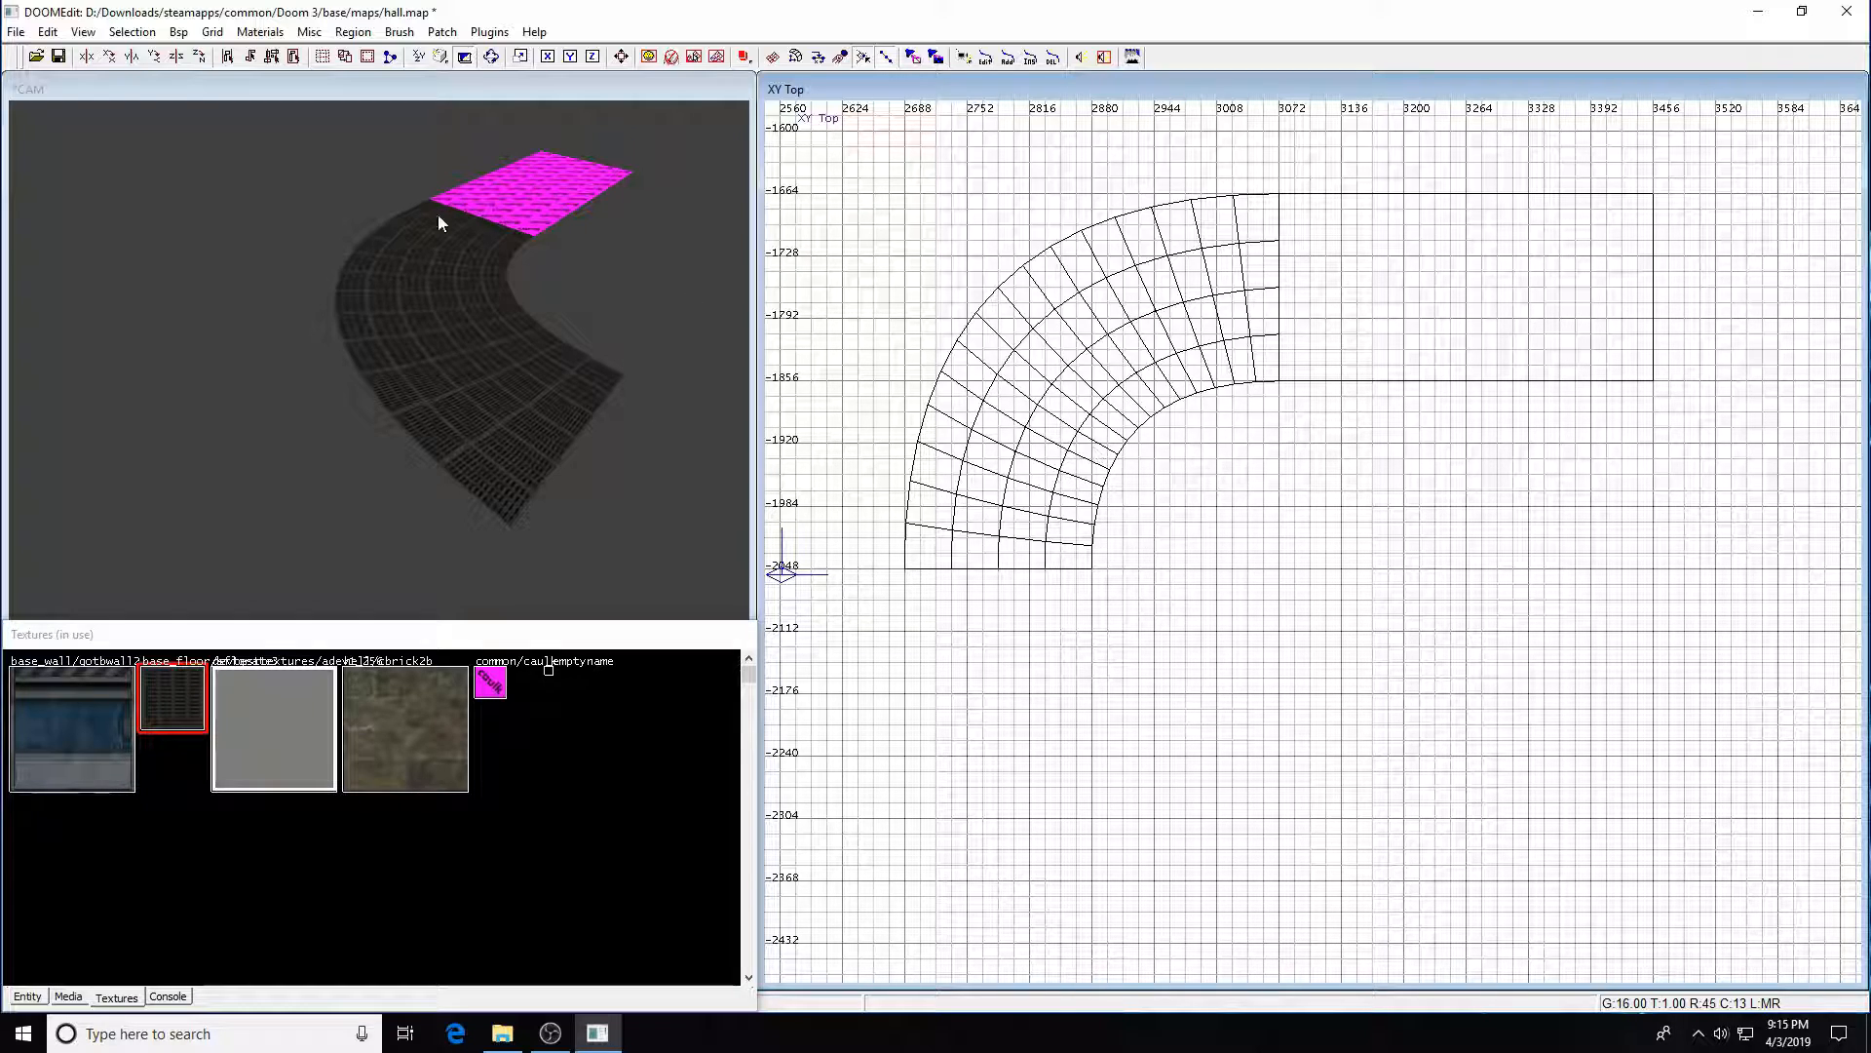
- Draw a 128 by 112 caulk brush beside the inner side of the bend and convert it into a bevel patch
{"action": "left_click", "coordinate": [490, 682]}
{"action": "mouse_move", "coordinate": [1170, 427]}
{"action": "left_mouse_down"}
{"action": "mouse_move", "coordinate": [1282, 544]}
{"action": "mouse_move", "coordinate": [1358, 529]}
{"action": "left_mouse_up"}
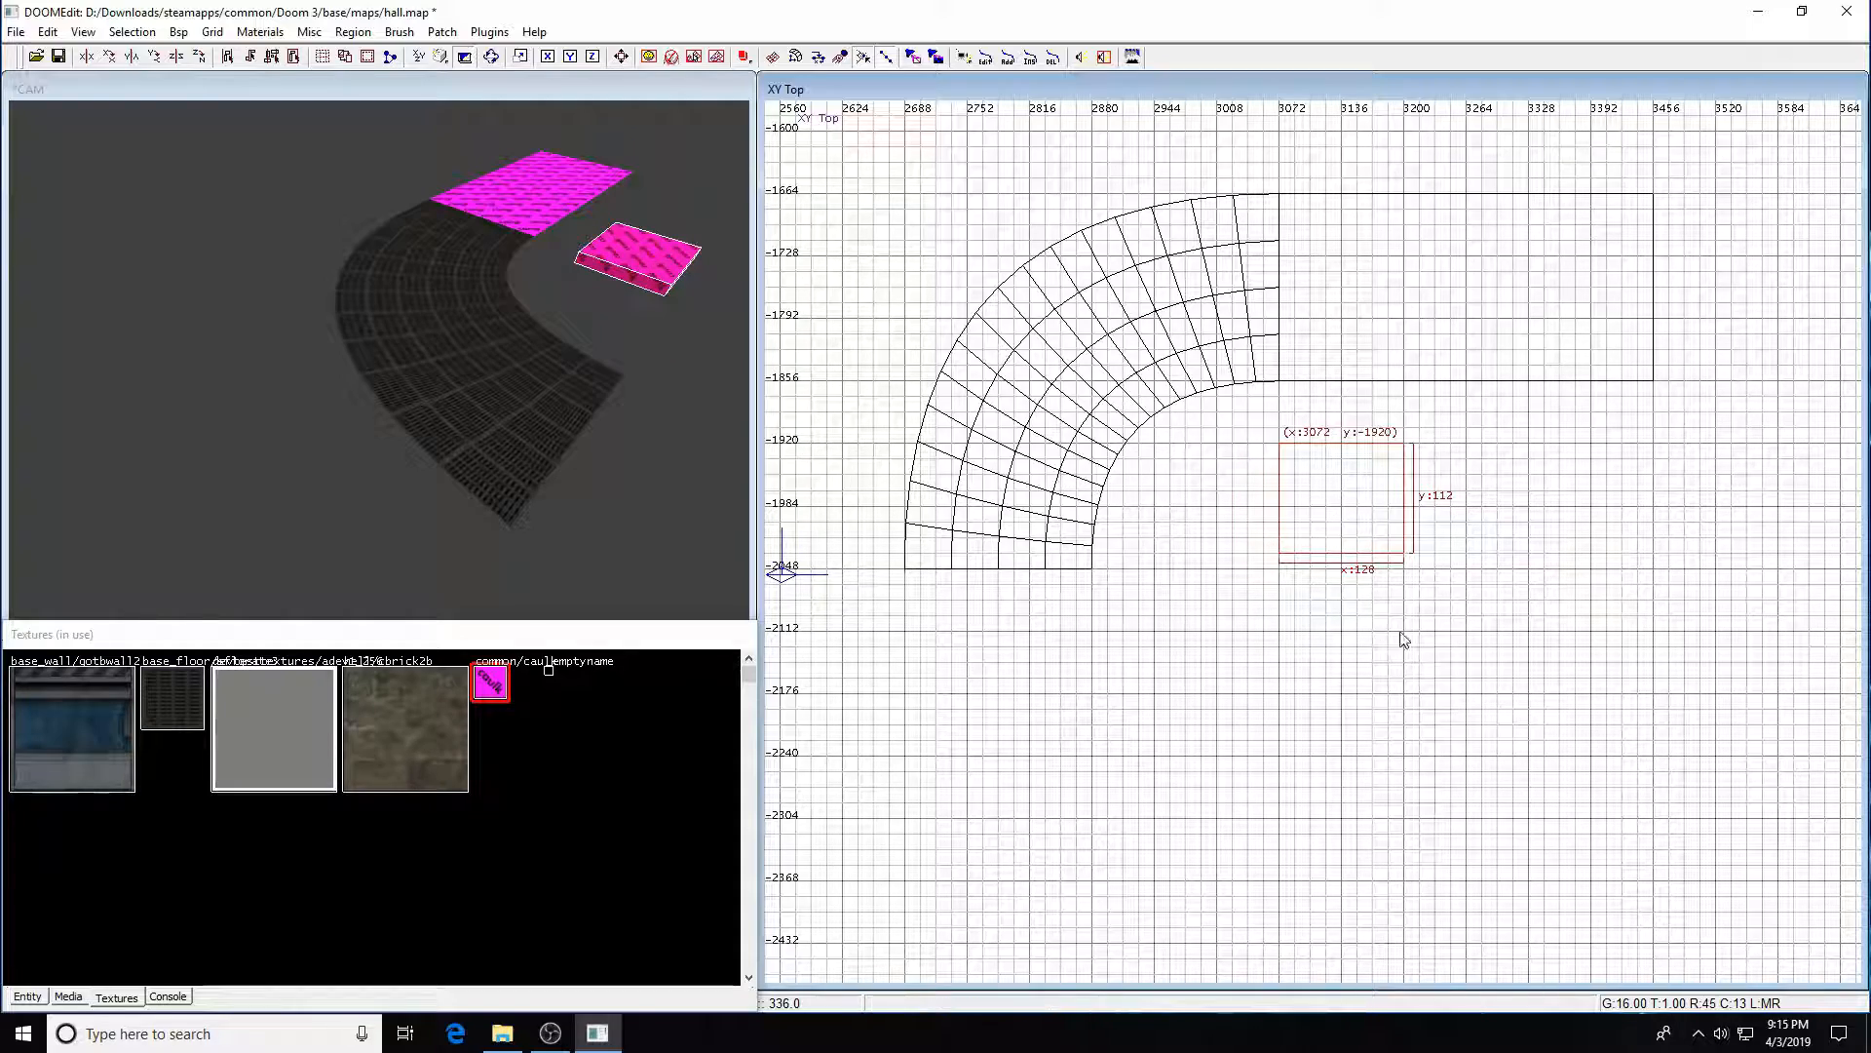
{"action": "right_click_drag", "start_coordinate": [1193, 496], "coordinate": [1122, 514]}
{"action": "left_click", "coordinate": [443, 31]}
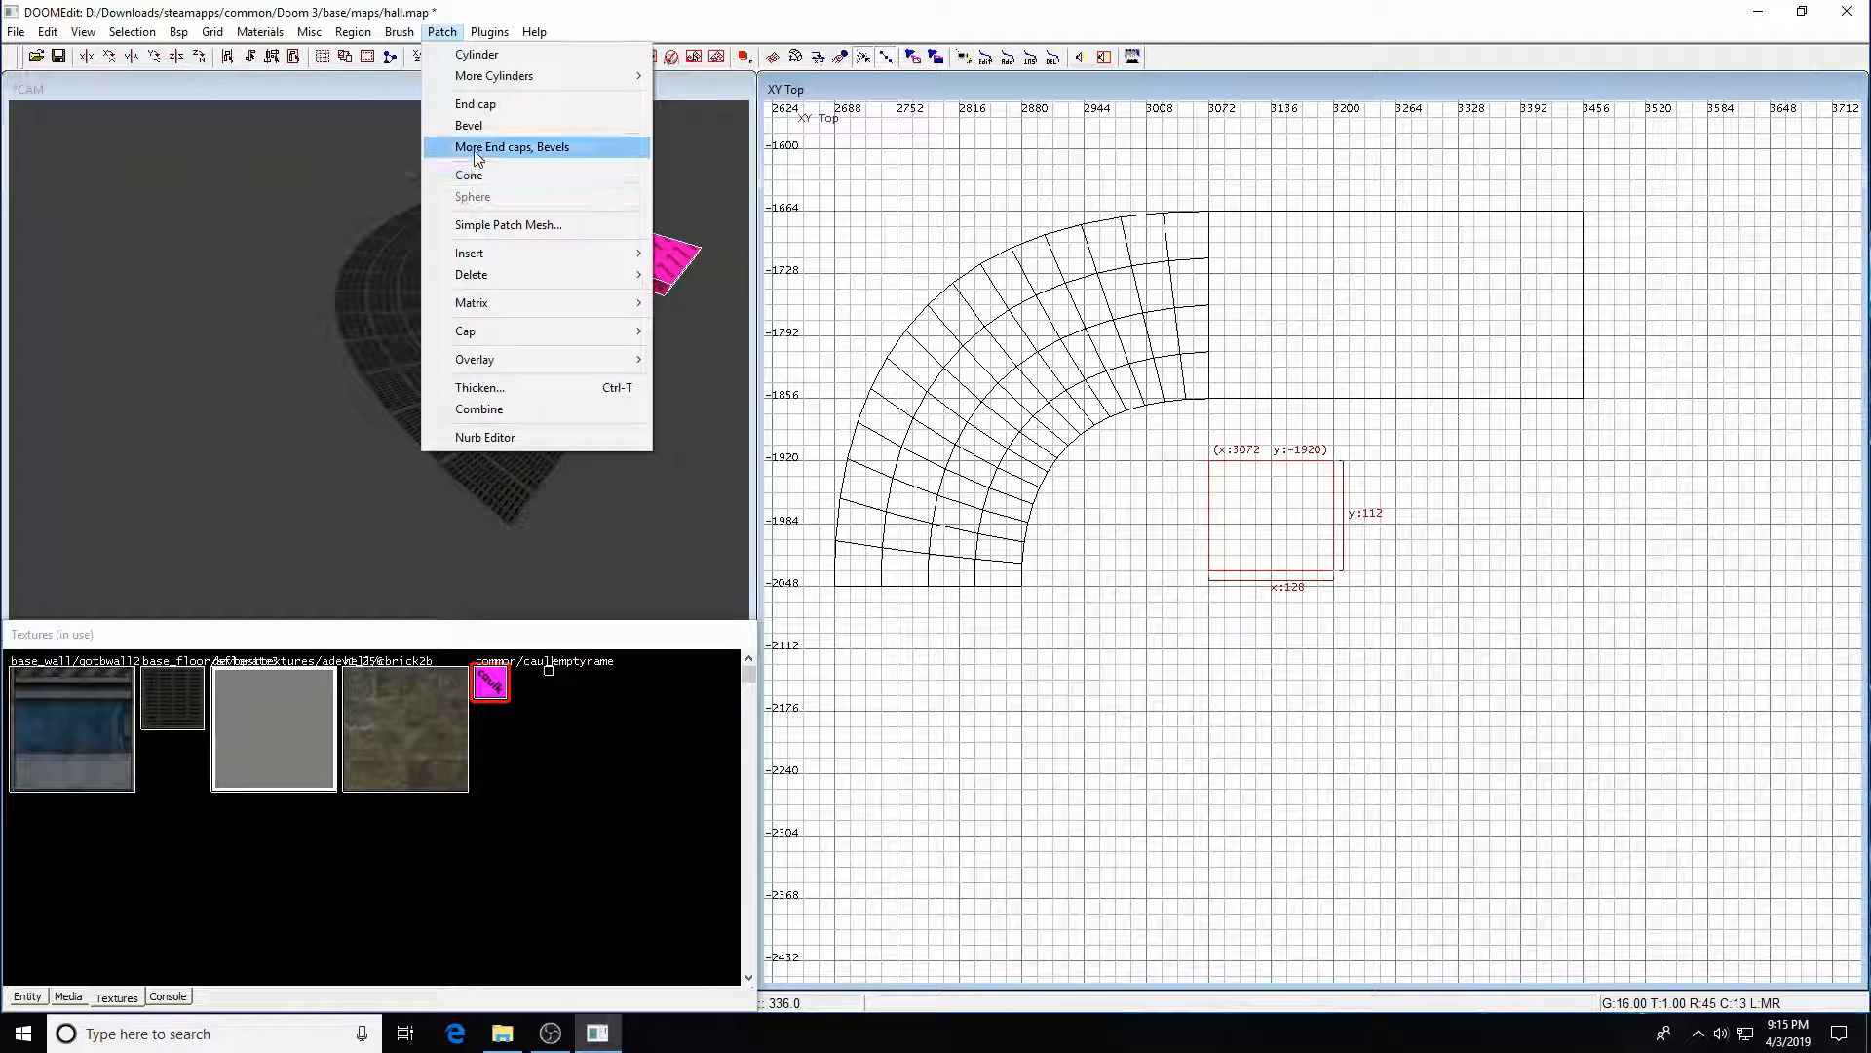
{"action": "left_click", "coordinate": [478, 124]}
{"action": "right_click_drag", "start_coordinate": [1324, 455], "coordinate": [1255, 443]}
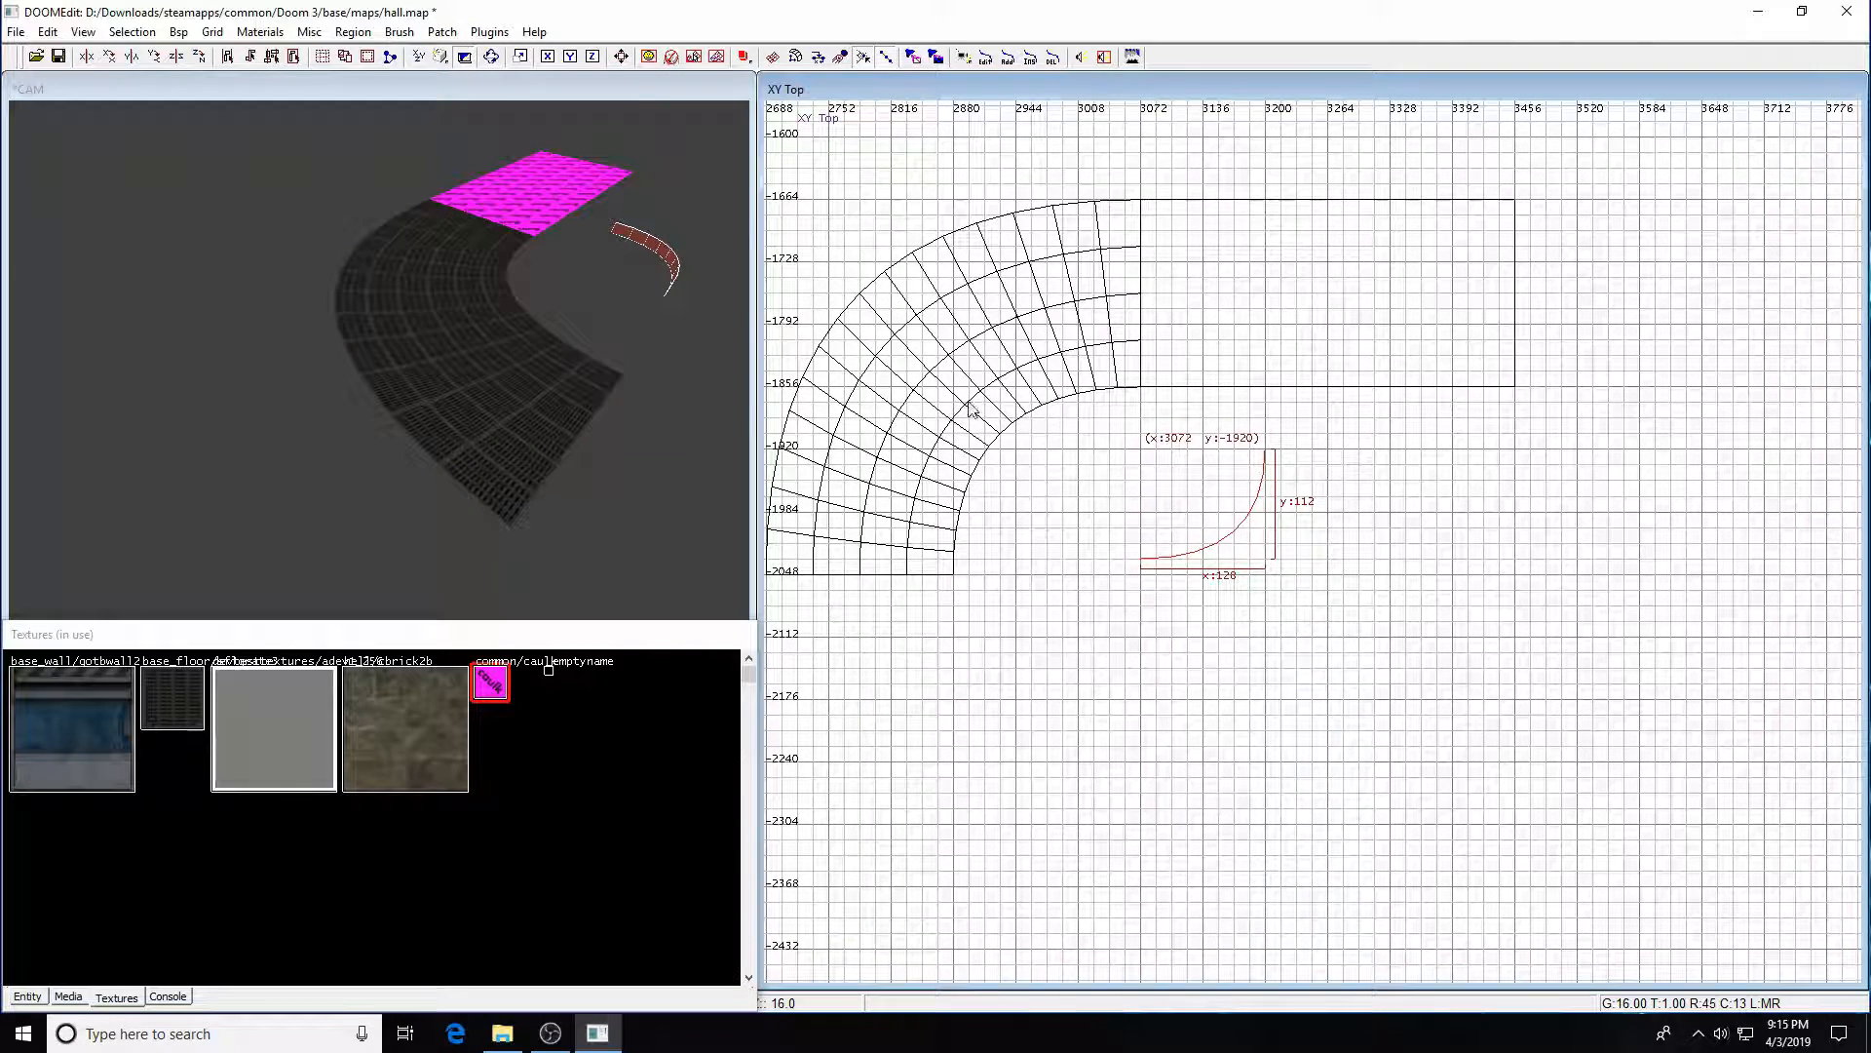
- Rotate the bevel patch 180 degrees about the z axis so its arc matches the direction of the floor bend
{"action": "key", "text": "Up"}
{"action": "key", "text": "Up"}
{"action": "key", "text": "Up"}
{"action": "key", "text": "Up"}
{"action": "key", "text": "Up"}
{"action": "key", "text": "Up"}
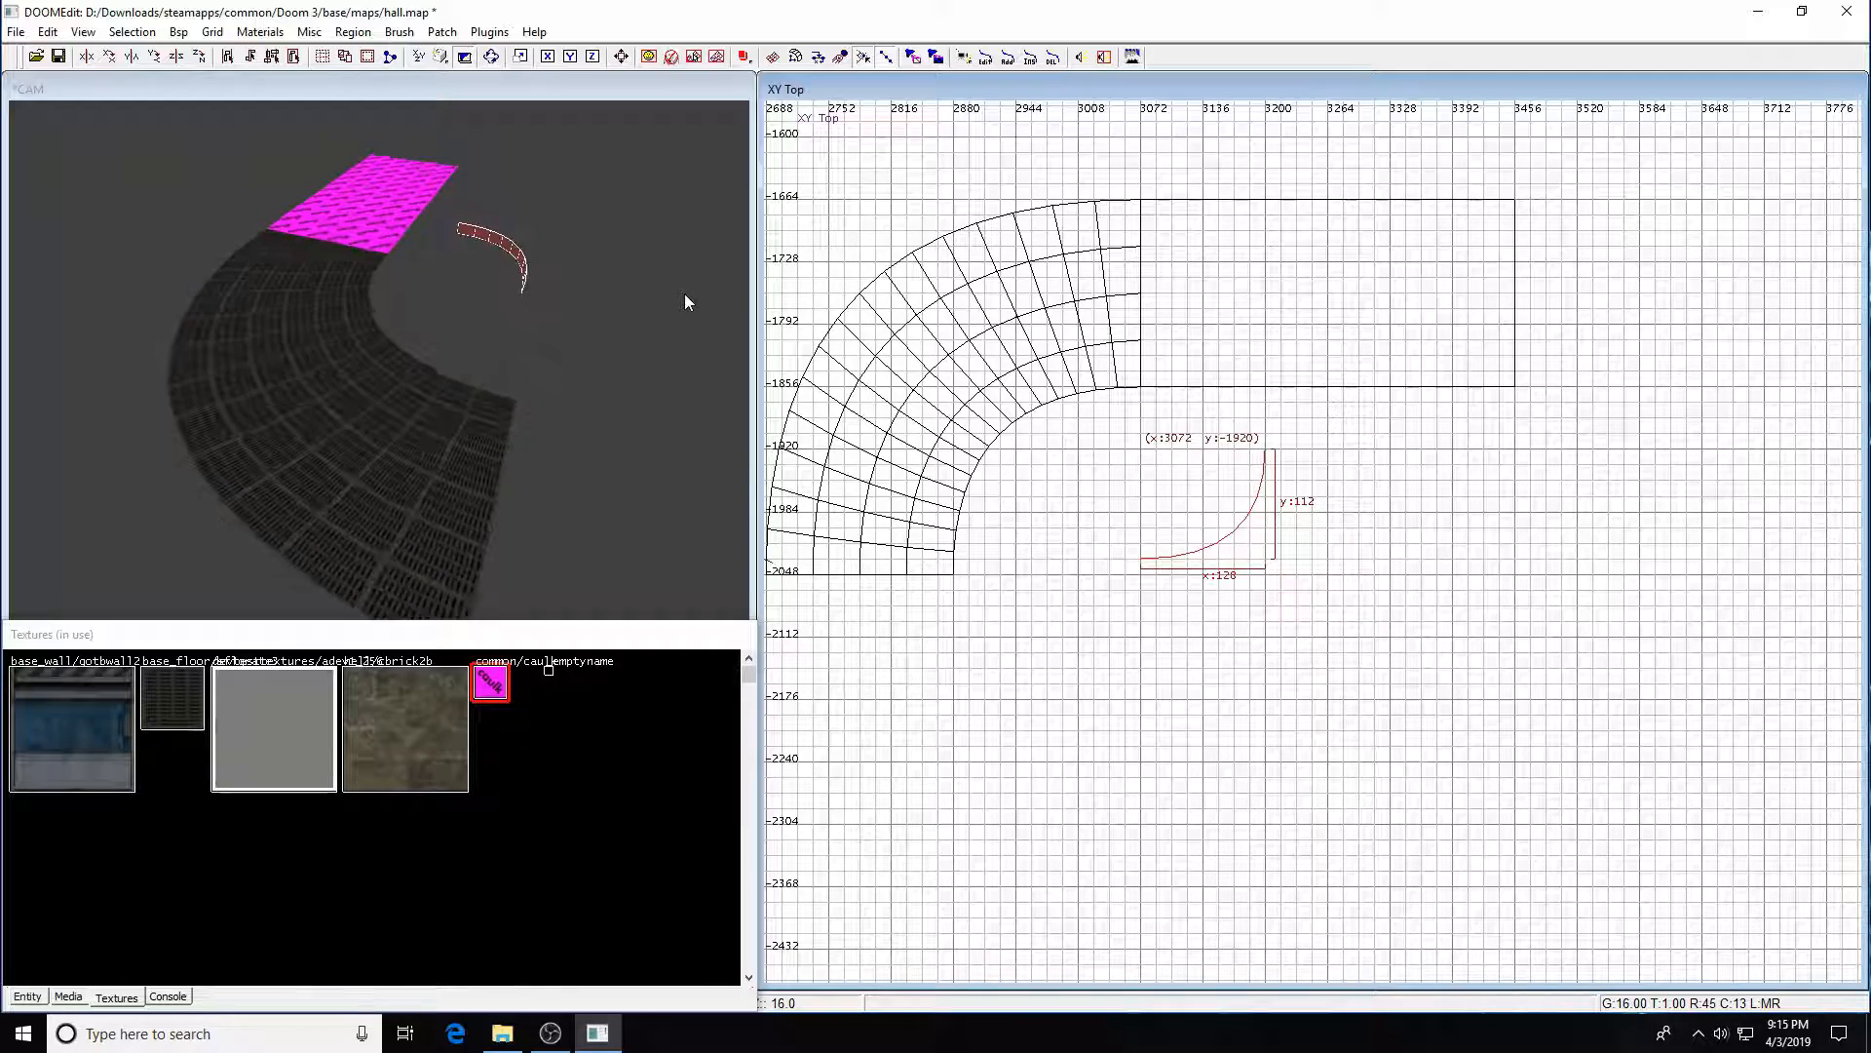
{"action": "key", "text": "Up"}
{"action": "key", "text": "Up"}
{"action": "key", "text": "Up"}
{"action": "key", "text": "Up"}
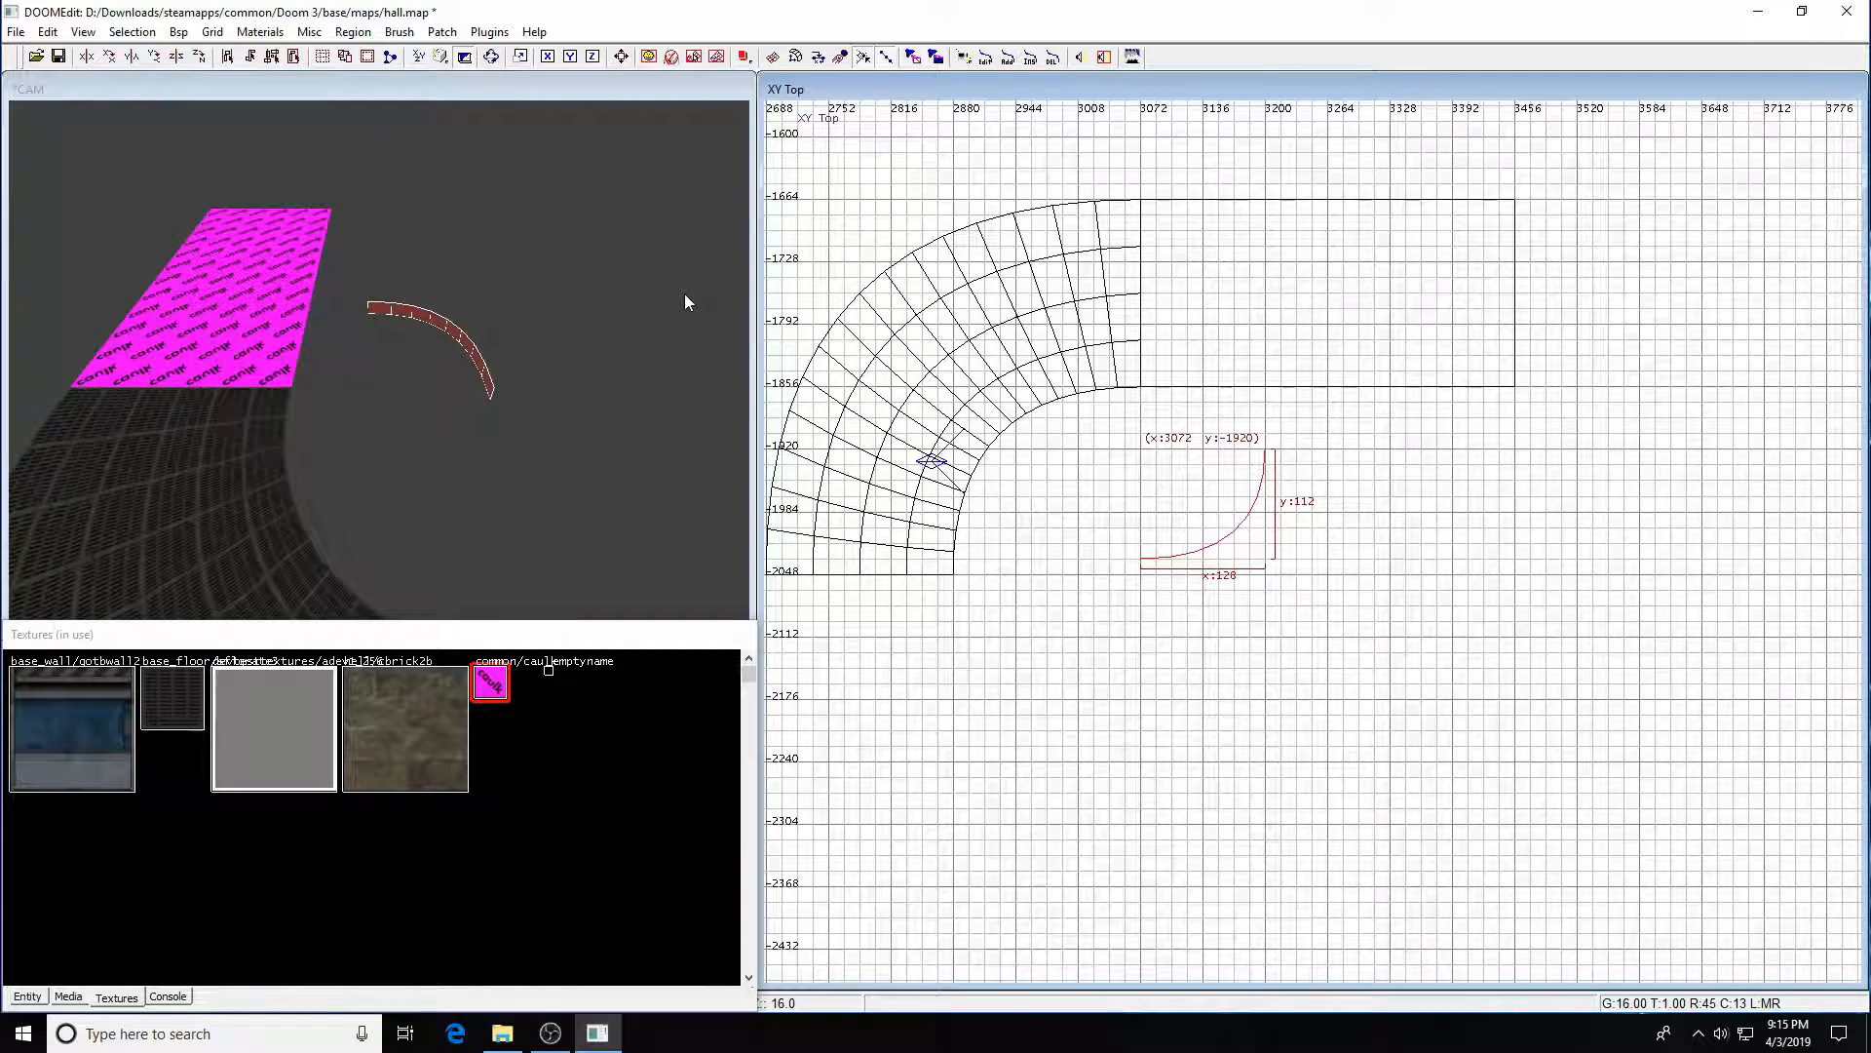
{"action": "left_click", "coordinate": [201, 60]}
{"action": "left_click", "coordinate": [200, 60]}
{"action": "right_click_drag", "start_coordinate": [1094, 555], "coordinate": [1060, 488]}
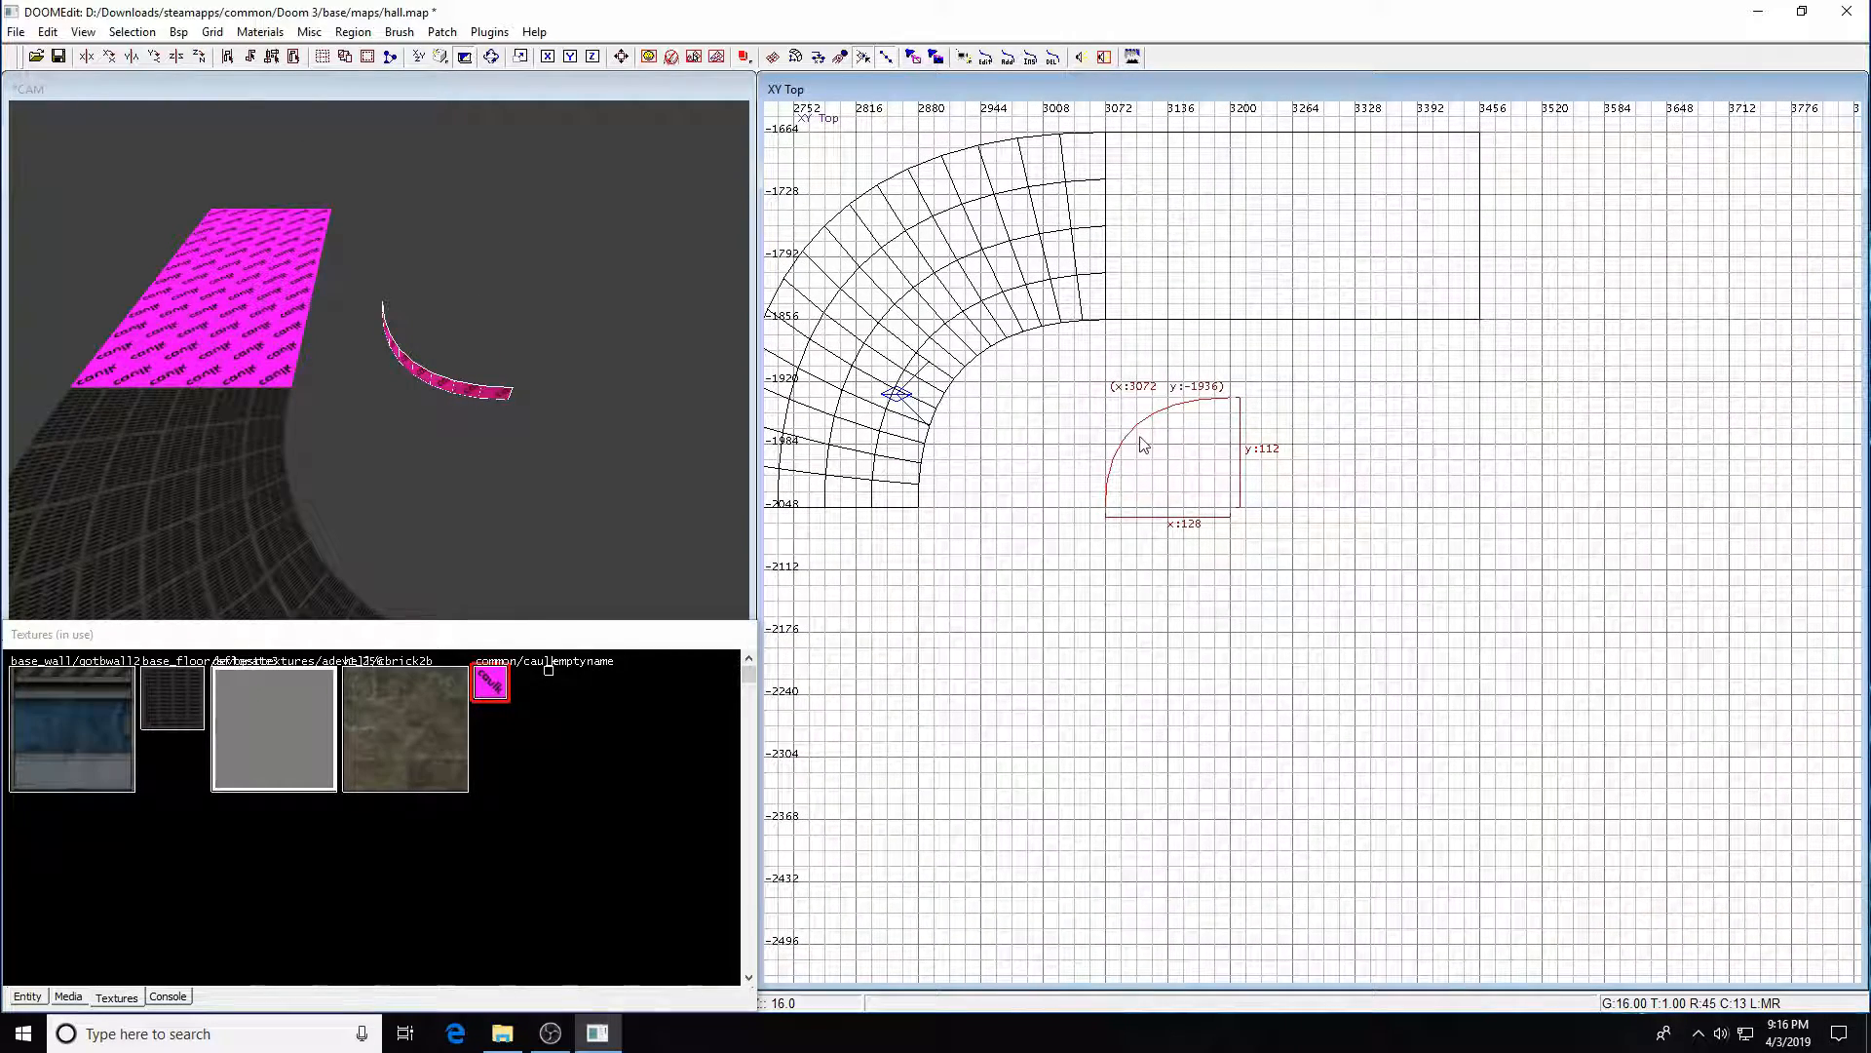
- Stretch the bevel patch to 192 by 192 so it runs along the inner edge of the curved floor
{"action": "left_click_drag", "start_coordinate": [1178, 347], "coordinate": [1170, 334]}
{"action": "left_click_drag", "start_coordinate": [1068, 443], "coordinate": [1008, 355]}
{"action": "right_click_drag", "start_coordinate": [969, 562], "coordinate": [1083, 534]}
{"action": "left_click_drag", "start_coordinate": [1020, 478], "coordinate": [984, 569]}
{"action": "right_click_drag", "start_coordinate": [1107, 462], "coordinate": [1107, 563]}
{"action": "scroll", "coordinate": [1112, 570], "scroll_direction": "up", "scroll_amount": 4}
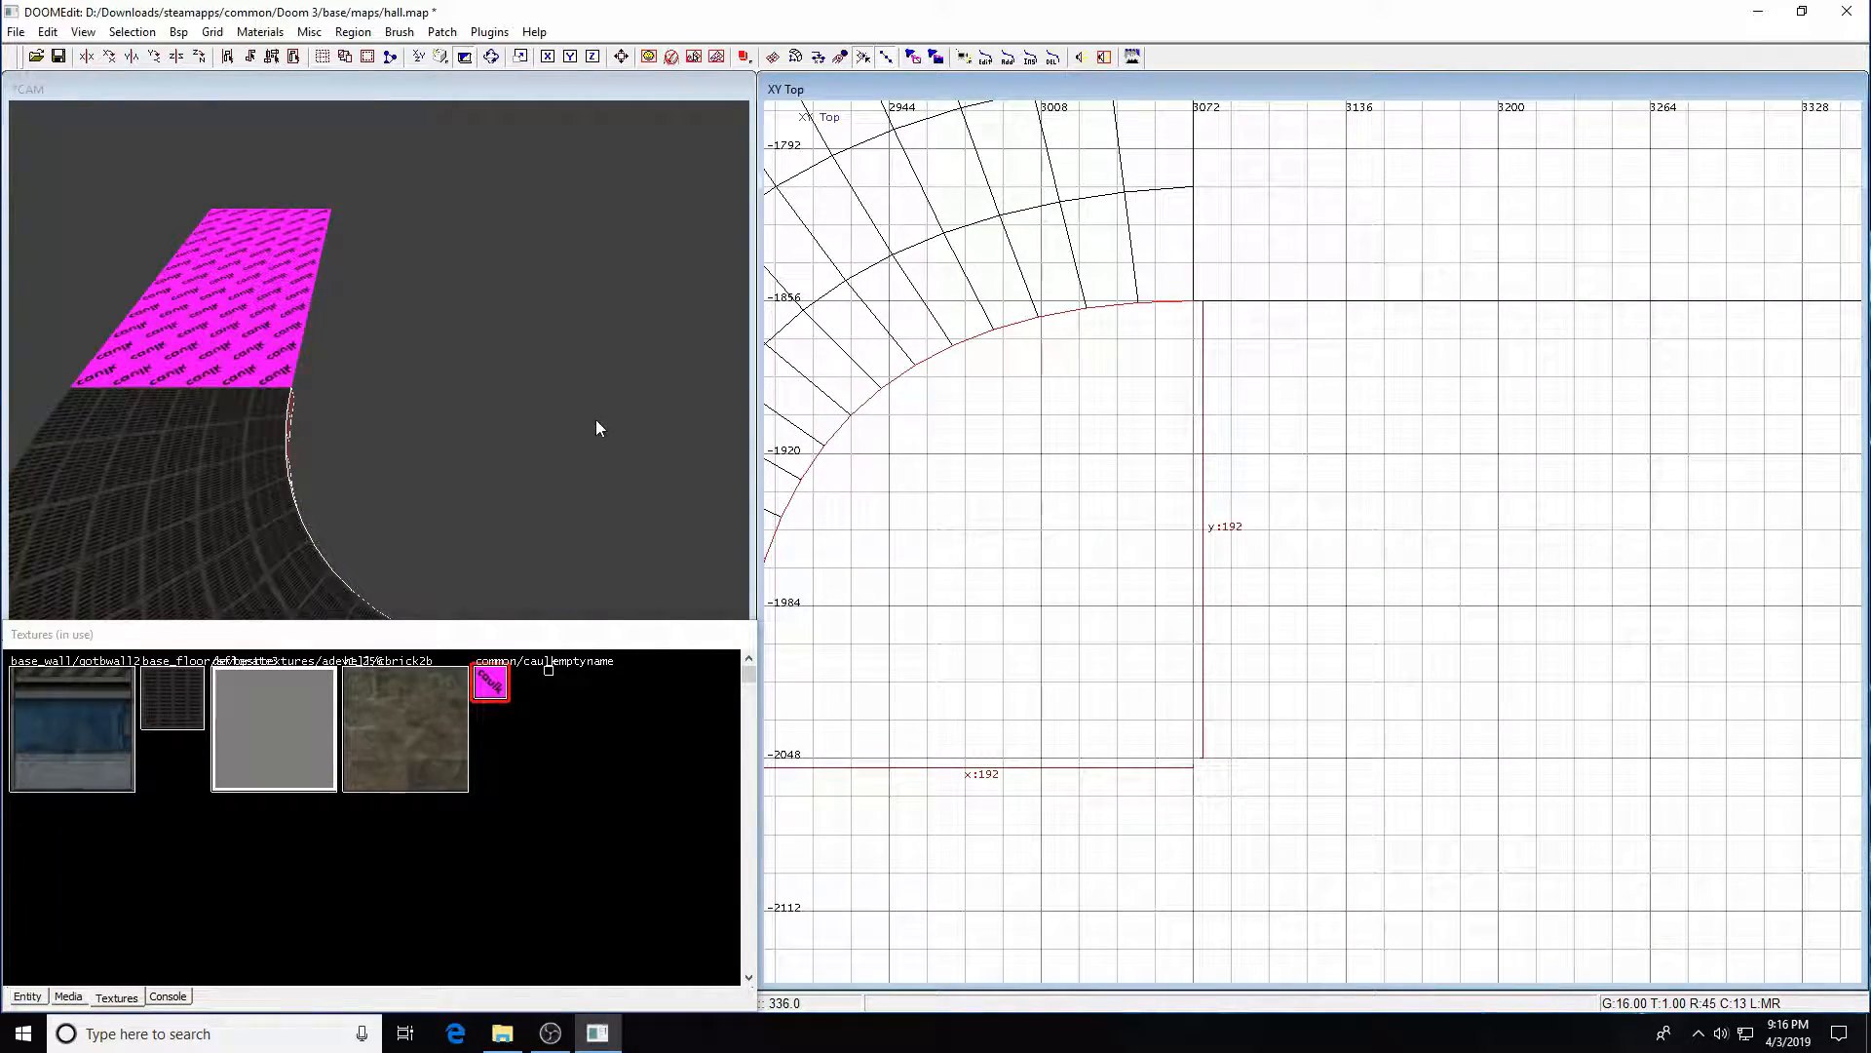
- Examine up close how well the bevel patch lines up with the segments of the floor's inner edge
{"action": "right_click_drag", "start_coordinate": [1045, 419], "coordinate": [1291, 453]}
{"action": "scroll", "coordinate": [1056, 432], "scroll_direction": "up", "scroll_amount": 4}
{"action": "scroll", "coordinate": [1291, 453], "scroll_direction": "up", "scroll_amount": 3}
{"action": "key", "text": "Escape"}
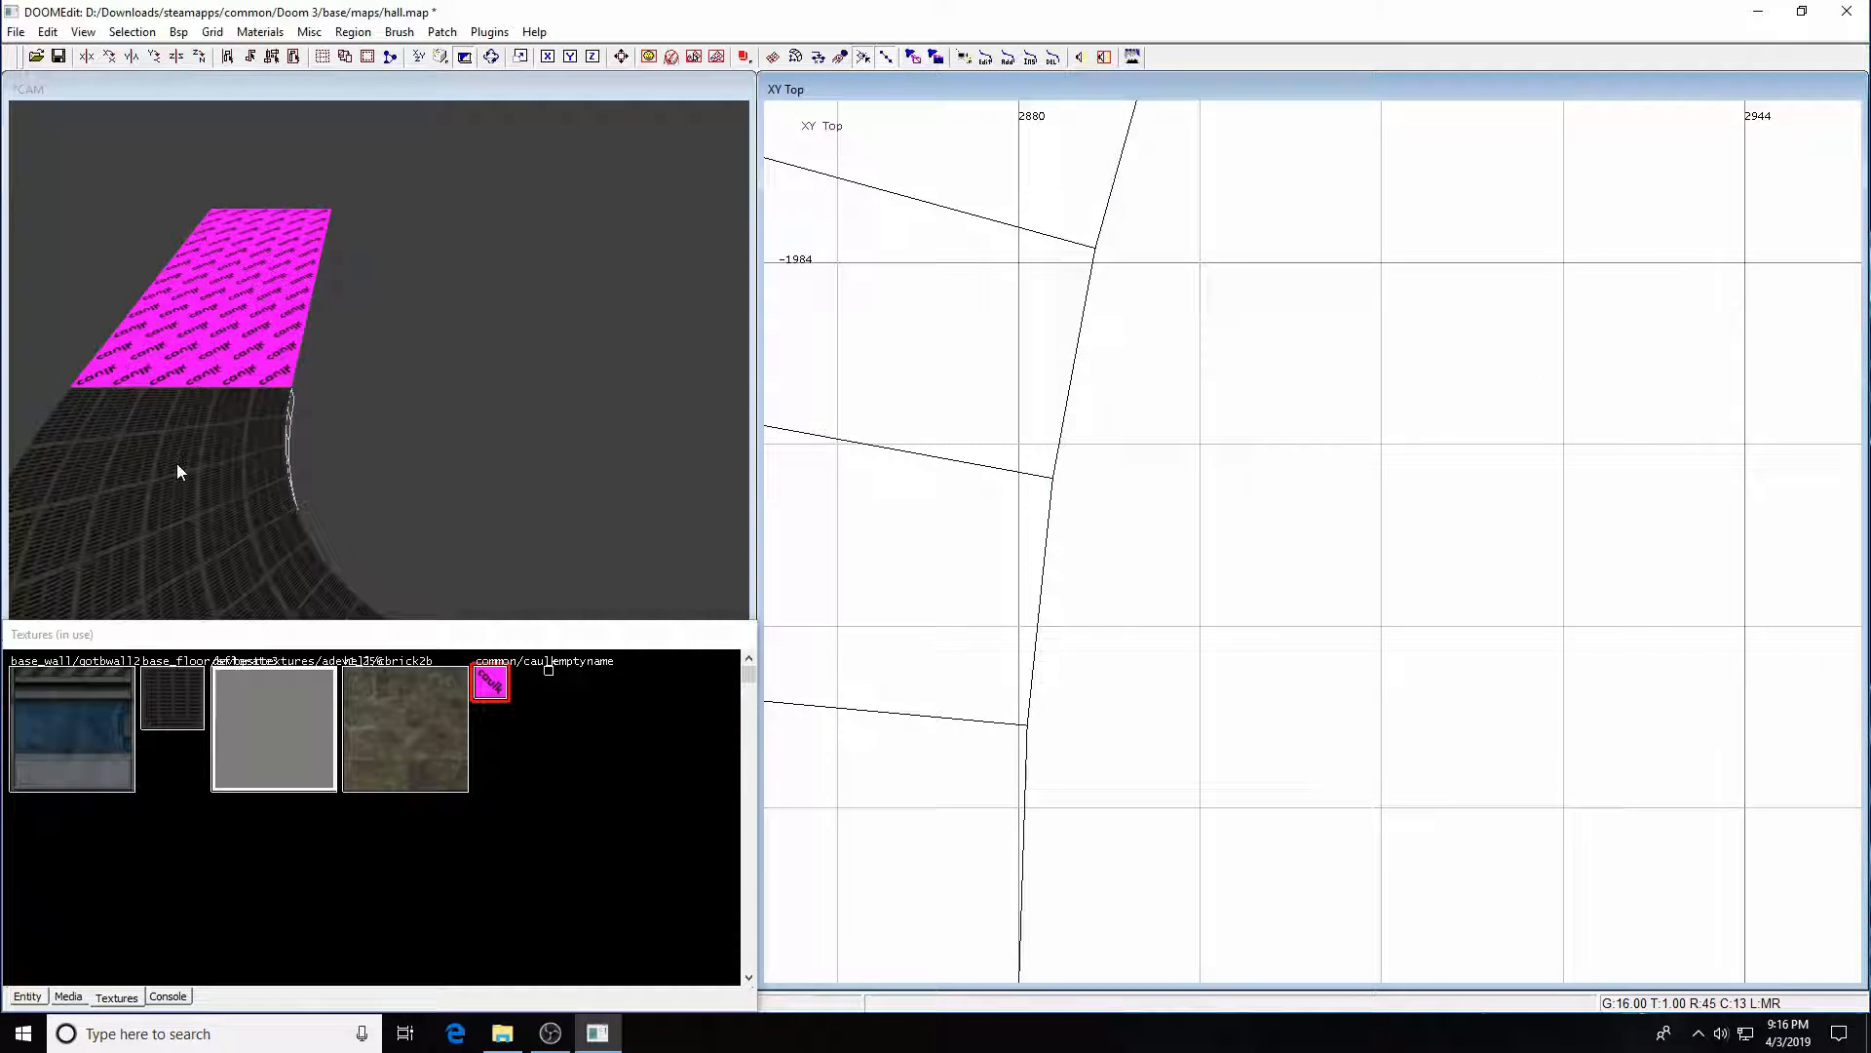
{"action": "left_click", "coordinate": [177, 465], "text": "shift"}
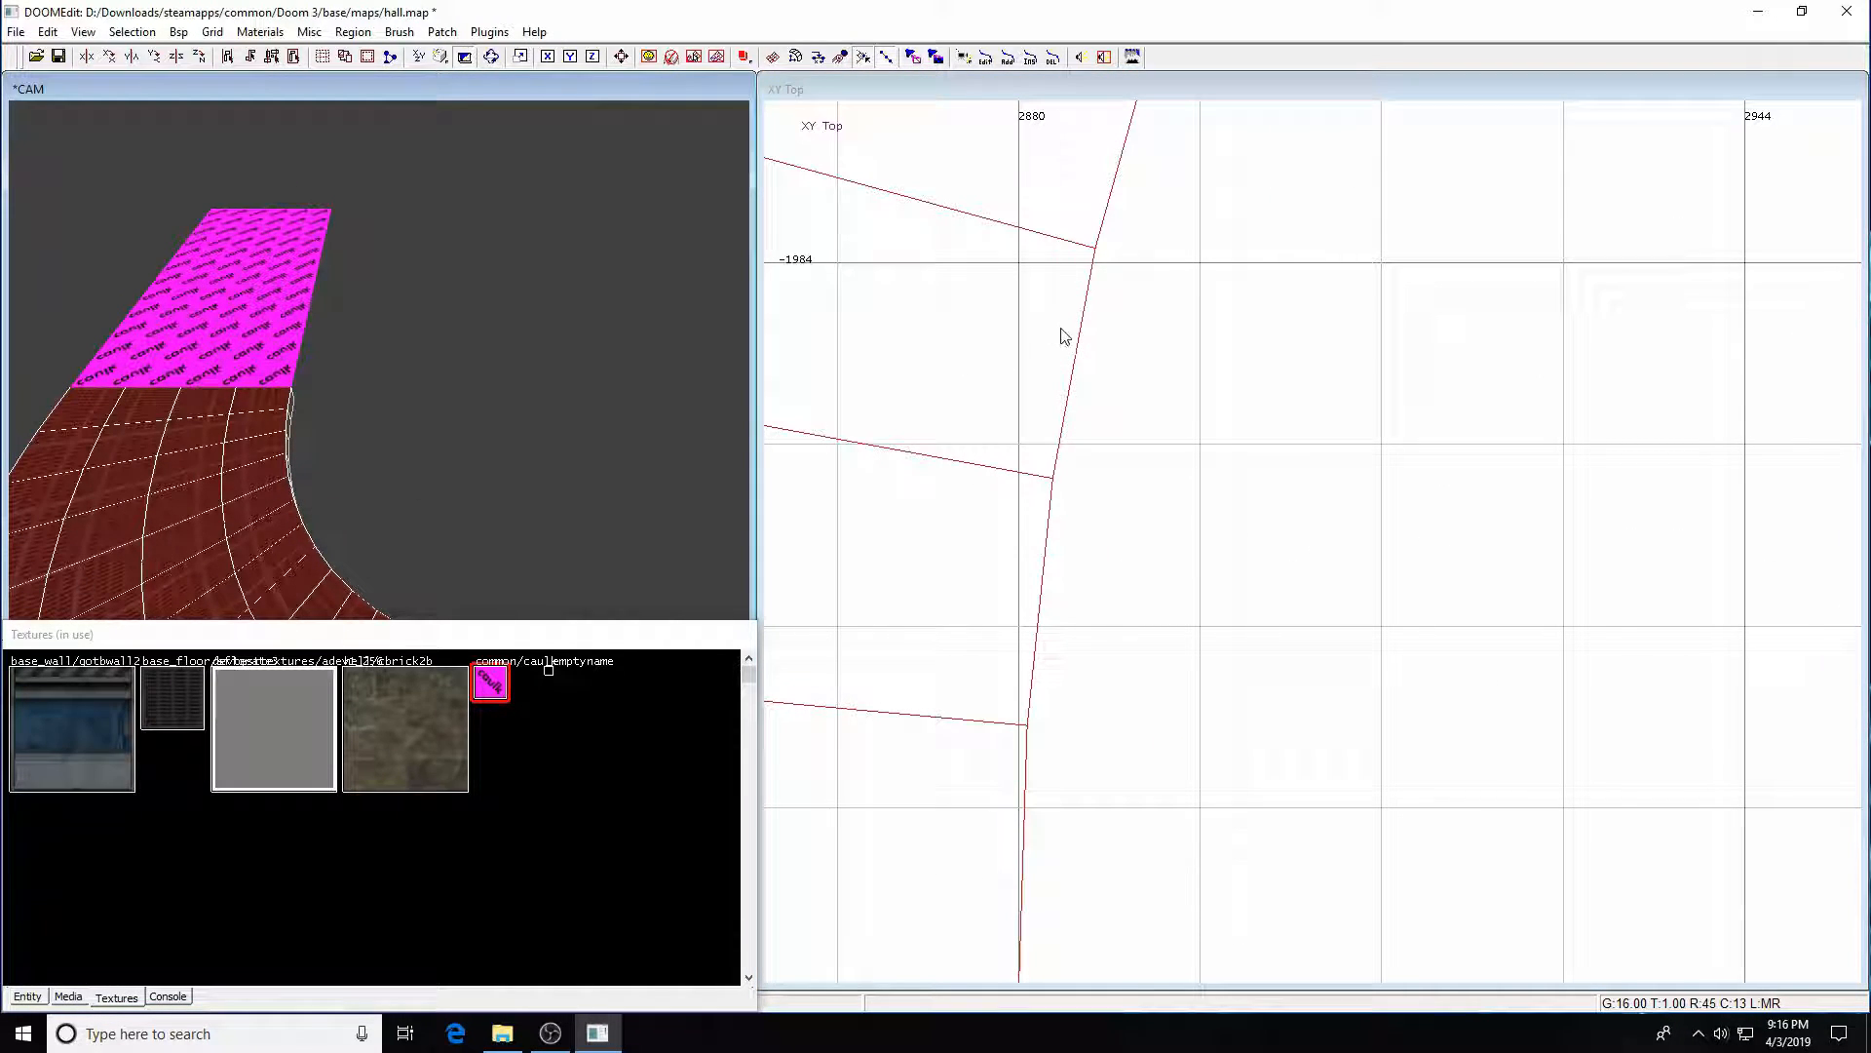
{"action": "left_click", "coordinate": [271, 542], "text": "shift"}
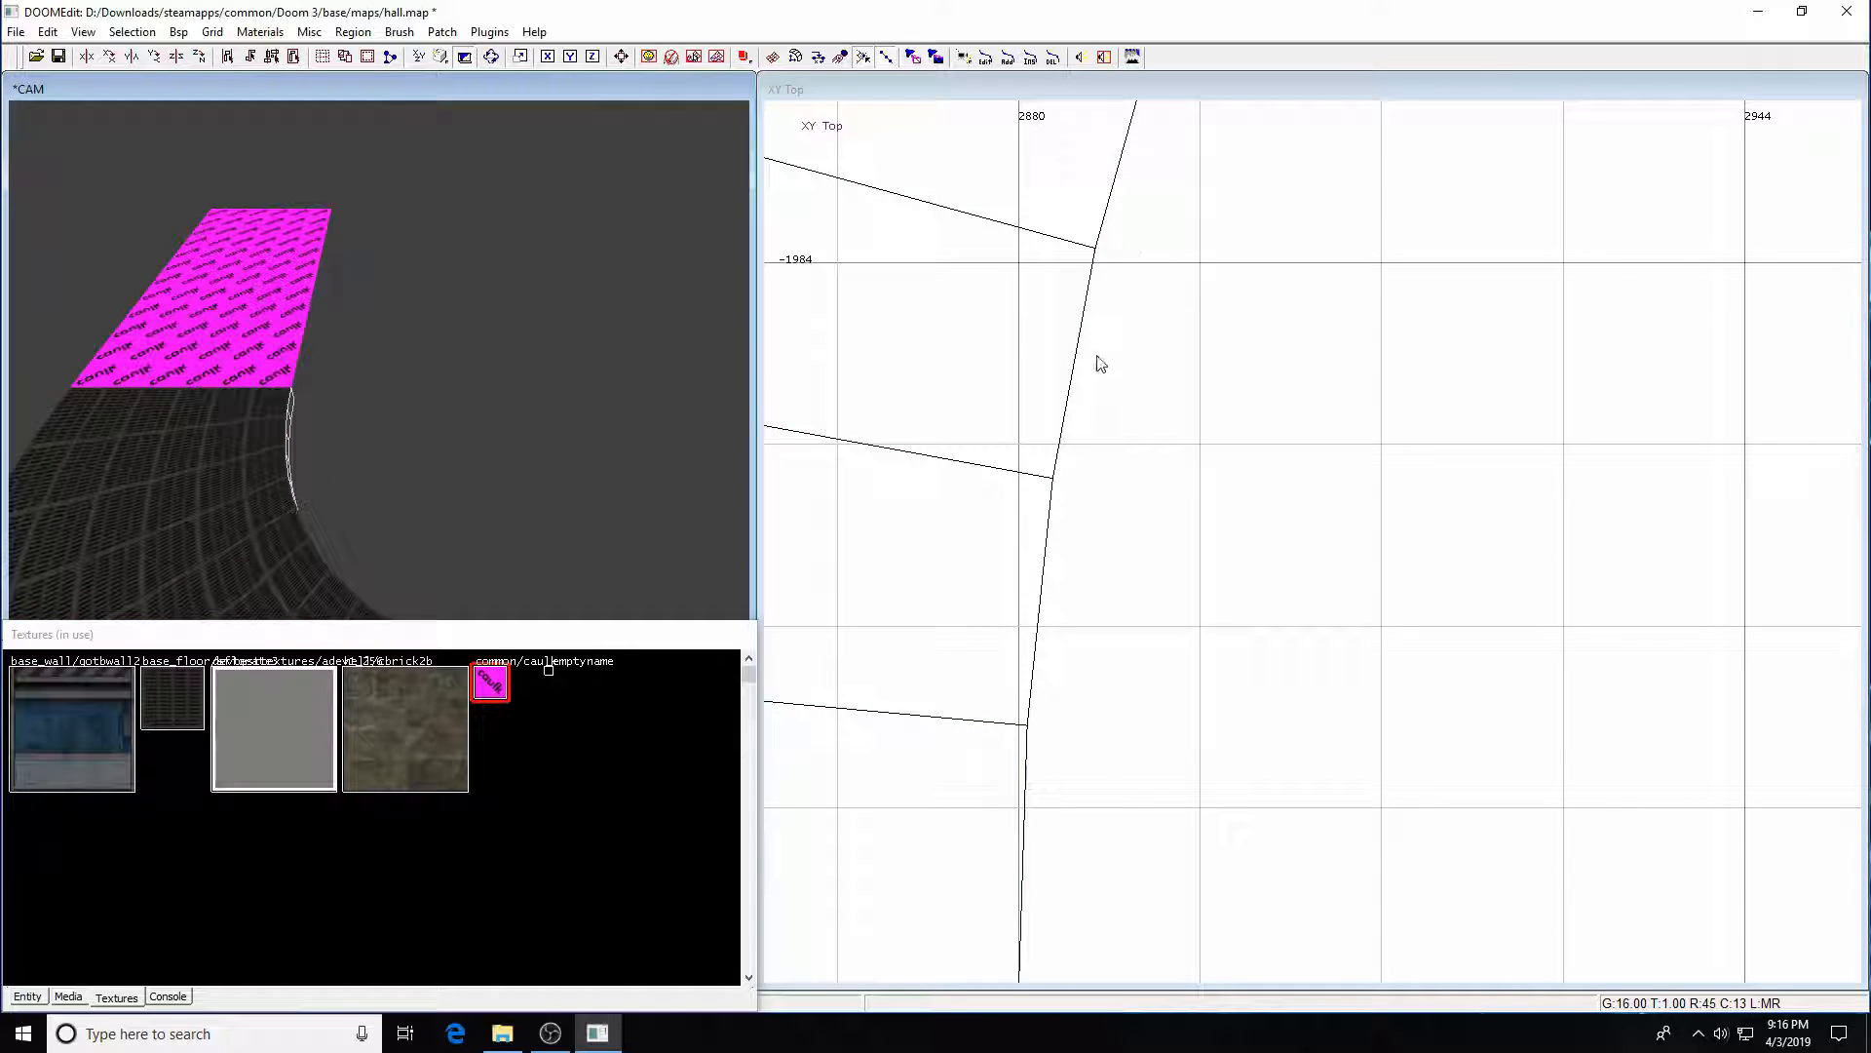
{"action": "scroll", "coordinate": [1355, 307], "scroll_direction": "down", "scroll_amount": 3}
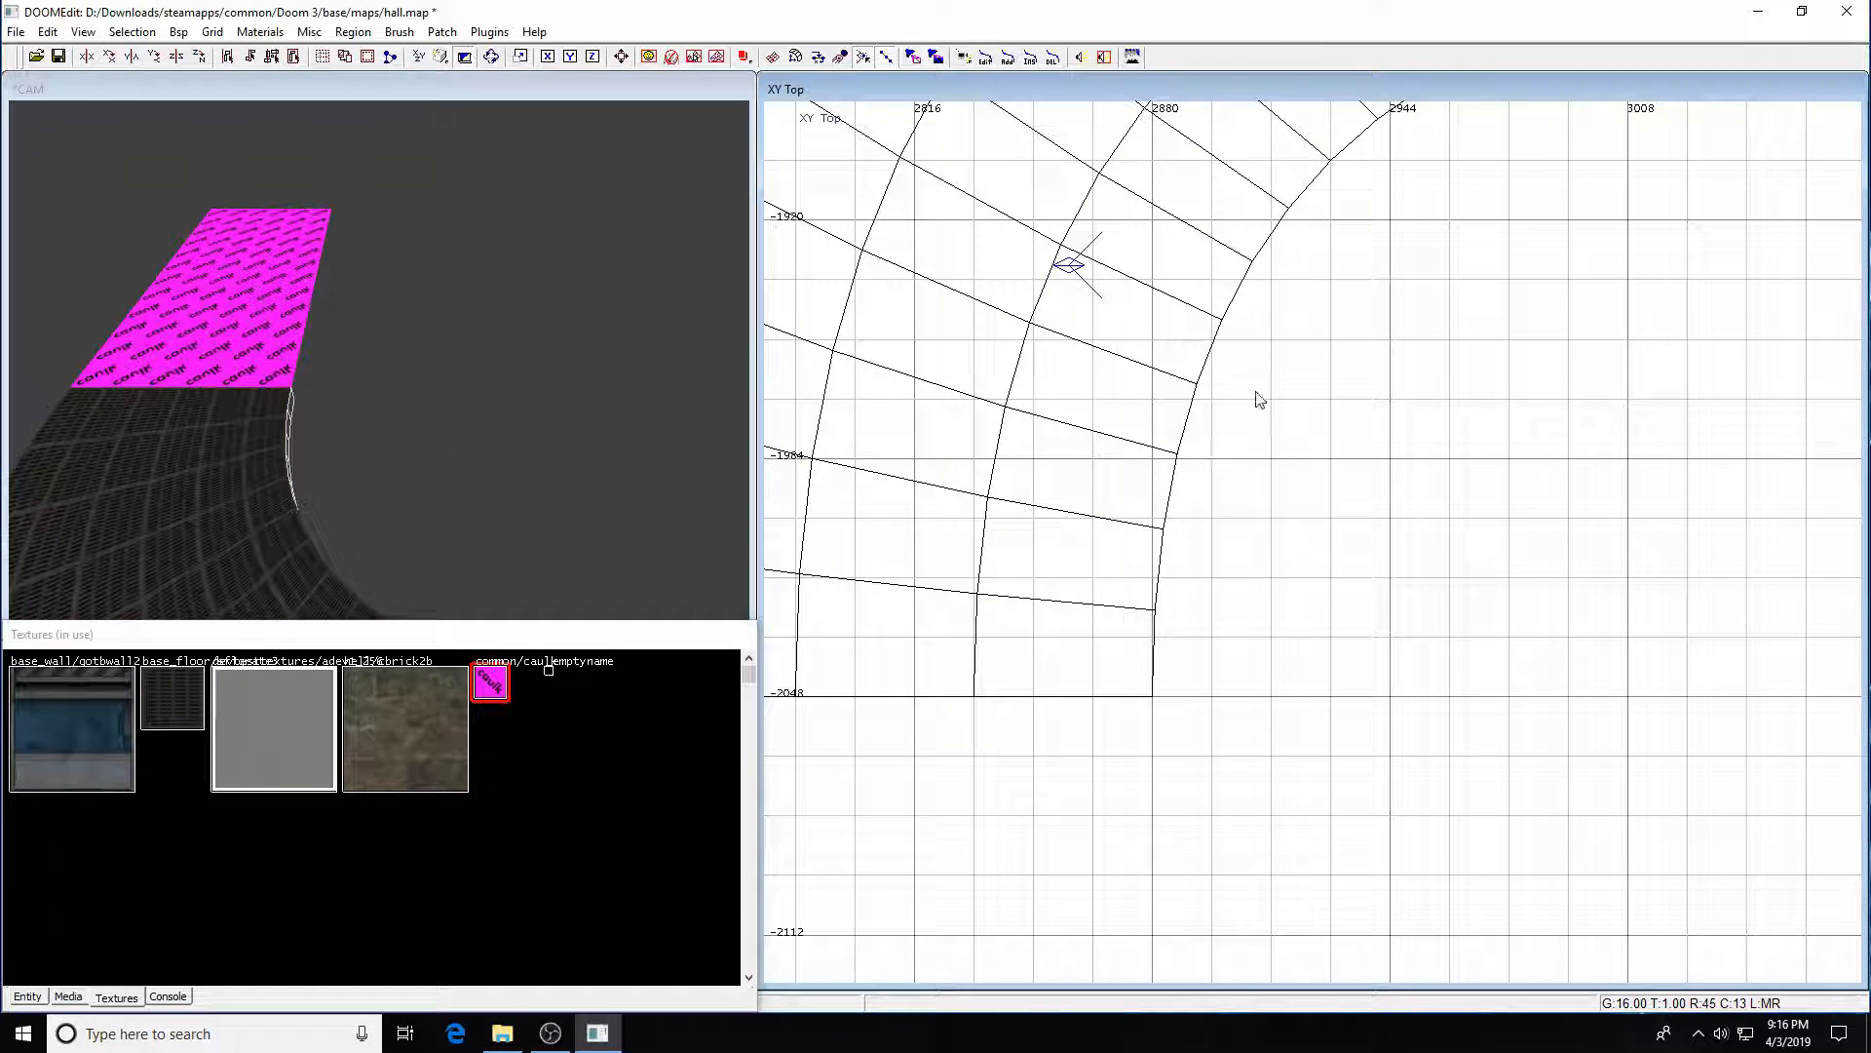
{"action": "right_click_drag", "start_coordinate": [1338, 223], "coordinate": [1228, 491]}
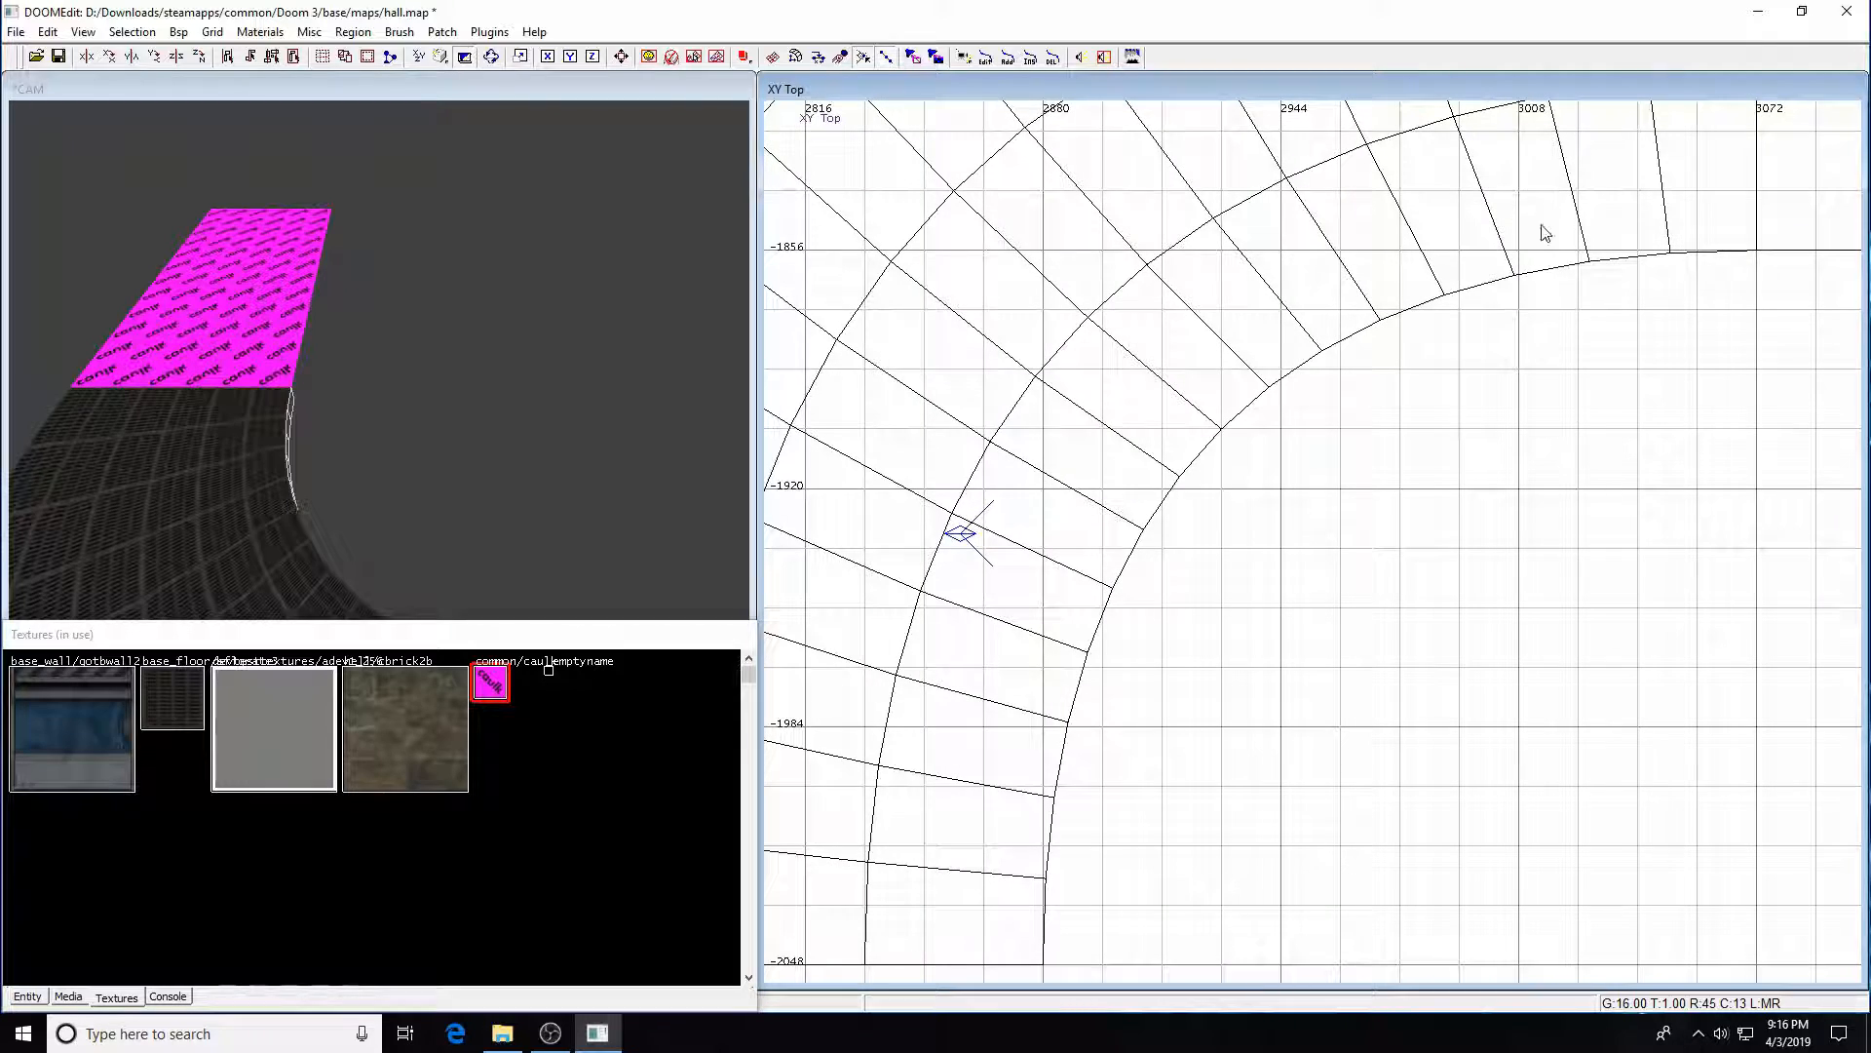
{"action": "right_click_drag", "start_coordinate": [1525, 229], "coordinate": [1625, 371]}
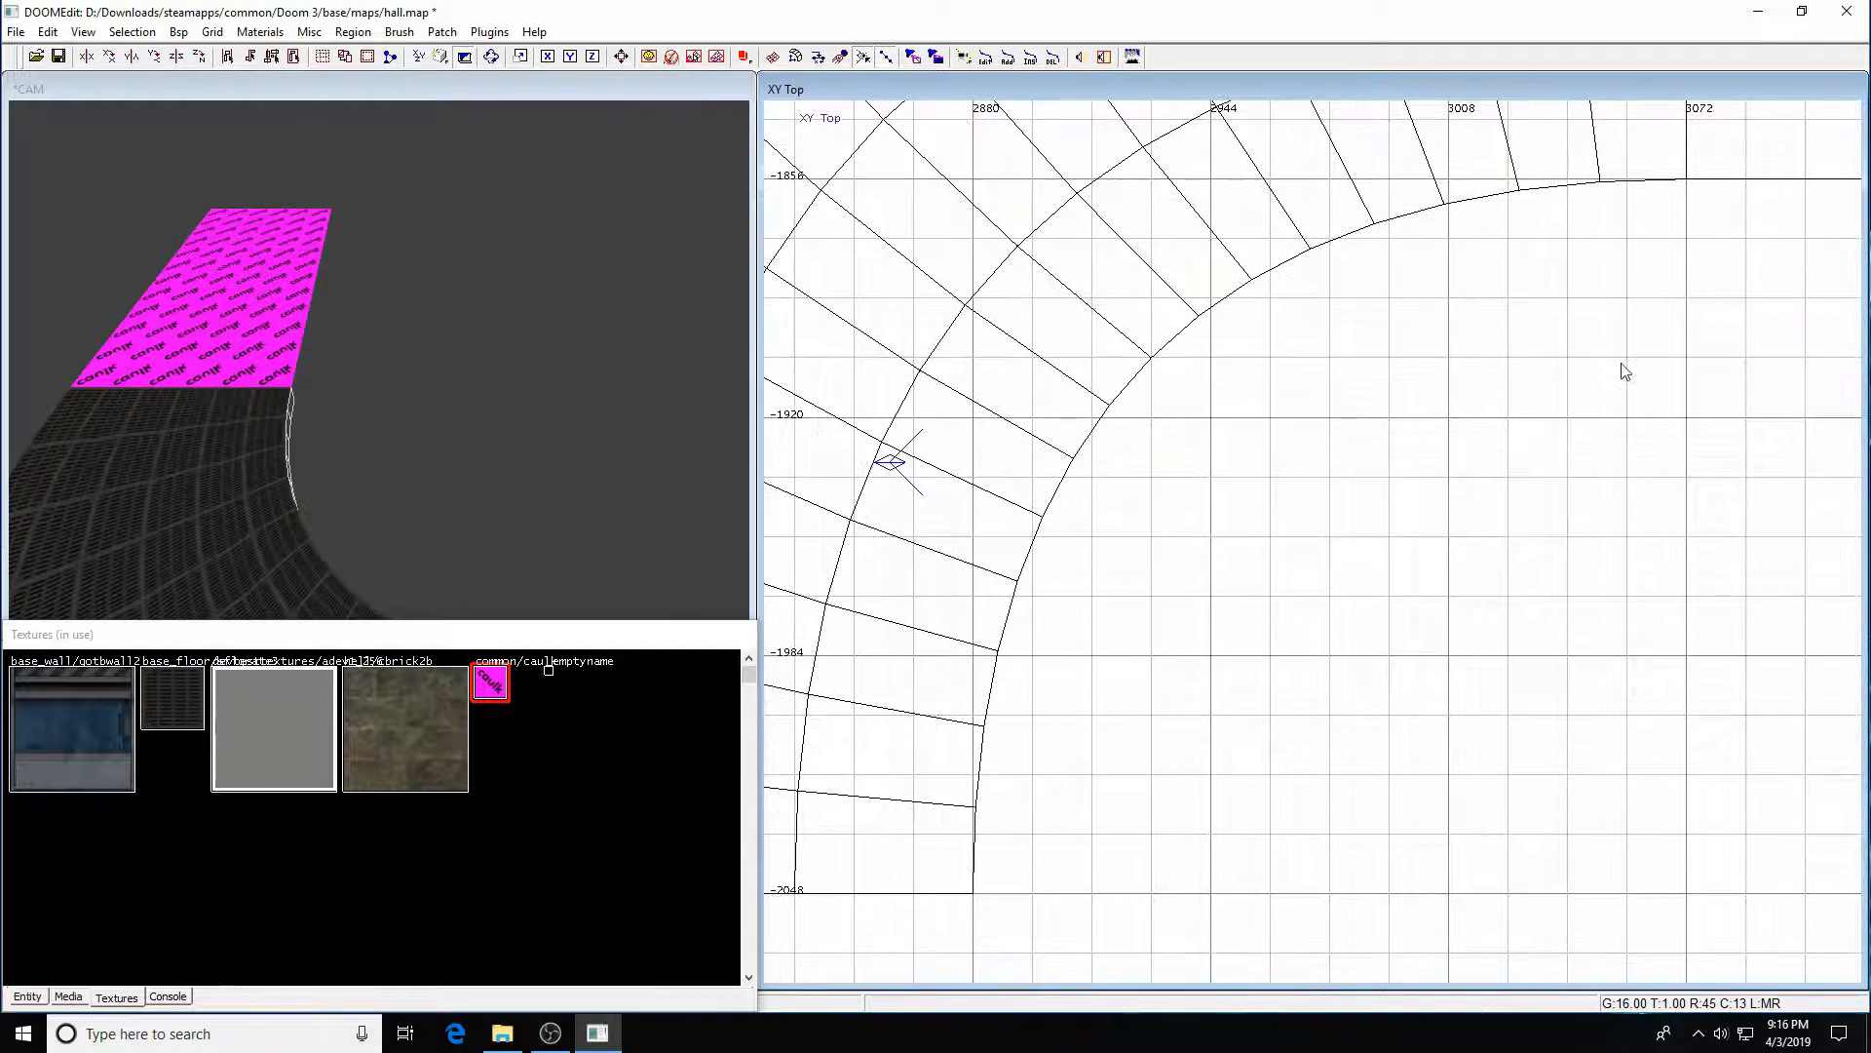
- Hide the floor patches and bring the whole curved wall strip into the camera view
{"action": "left_click", "coordinate": [289, 439], "text": "shift"}
{"action": "key", "text": "BackSpace"}
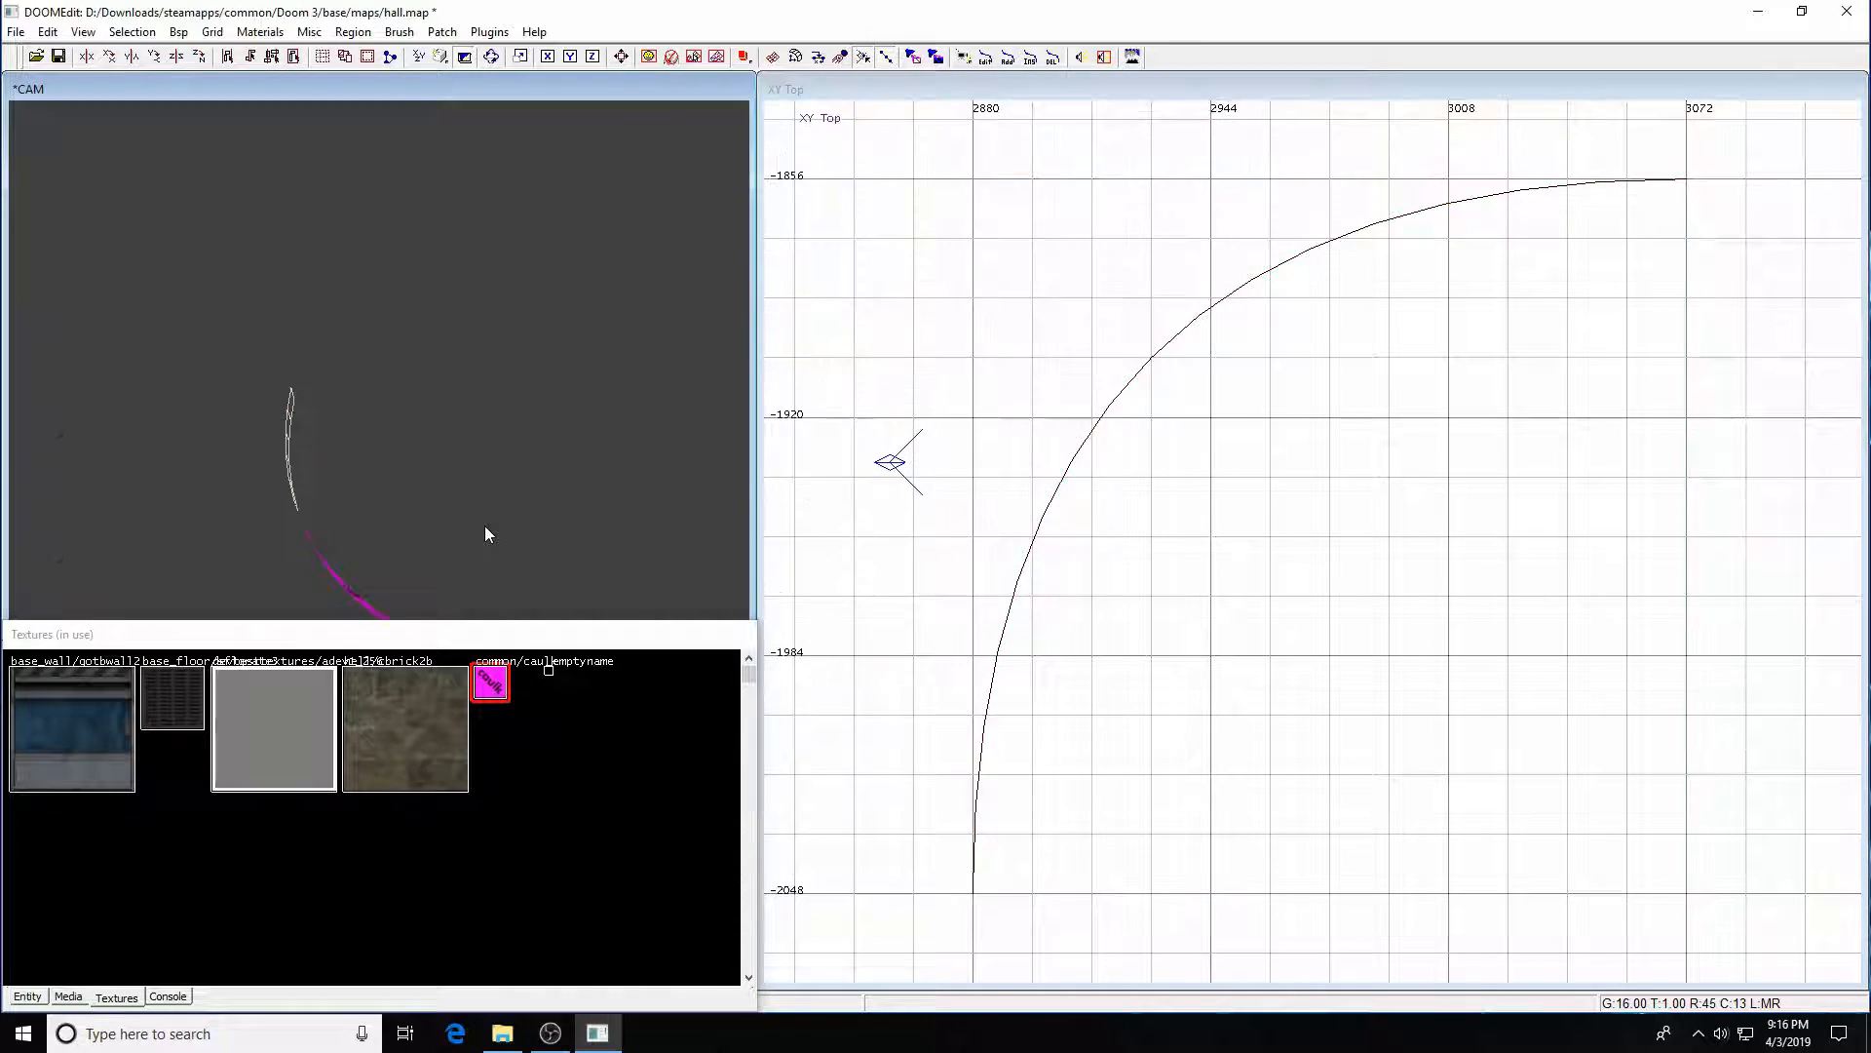
{"action": "key", "text": "Left"}
{"action": "key", "text": "Up"}
{"action": "key", "text": "Down"}
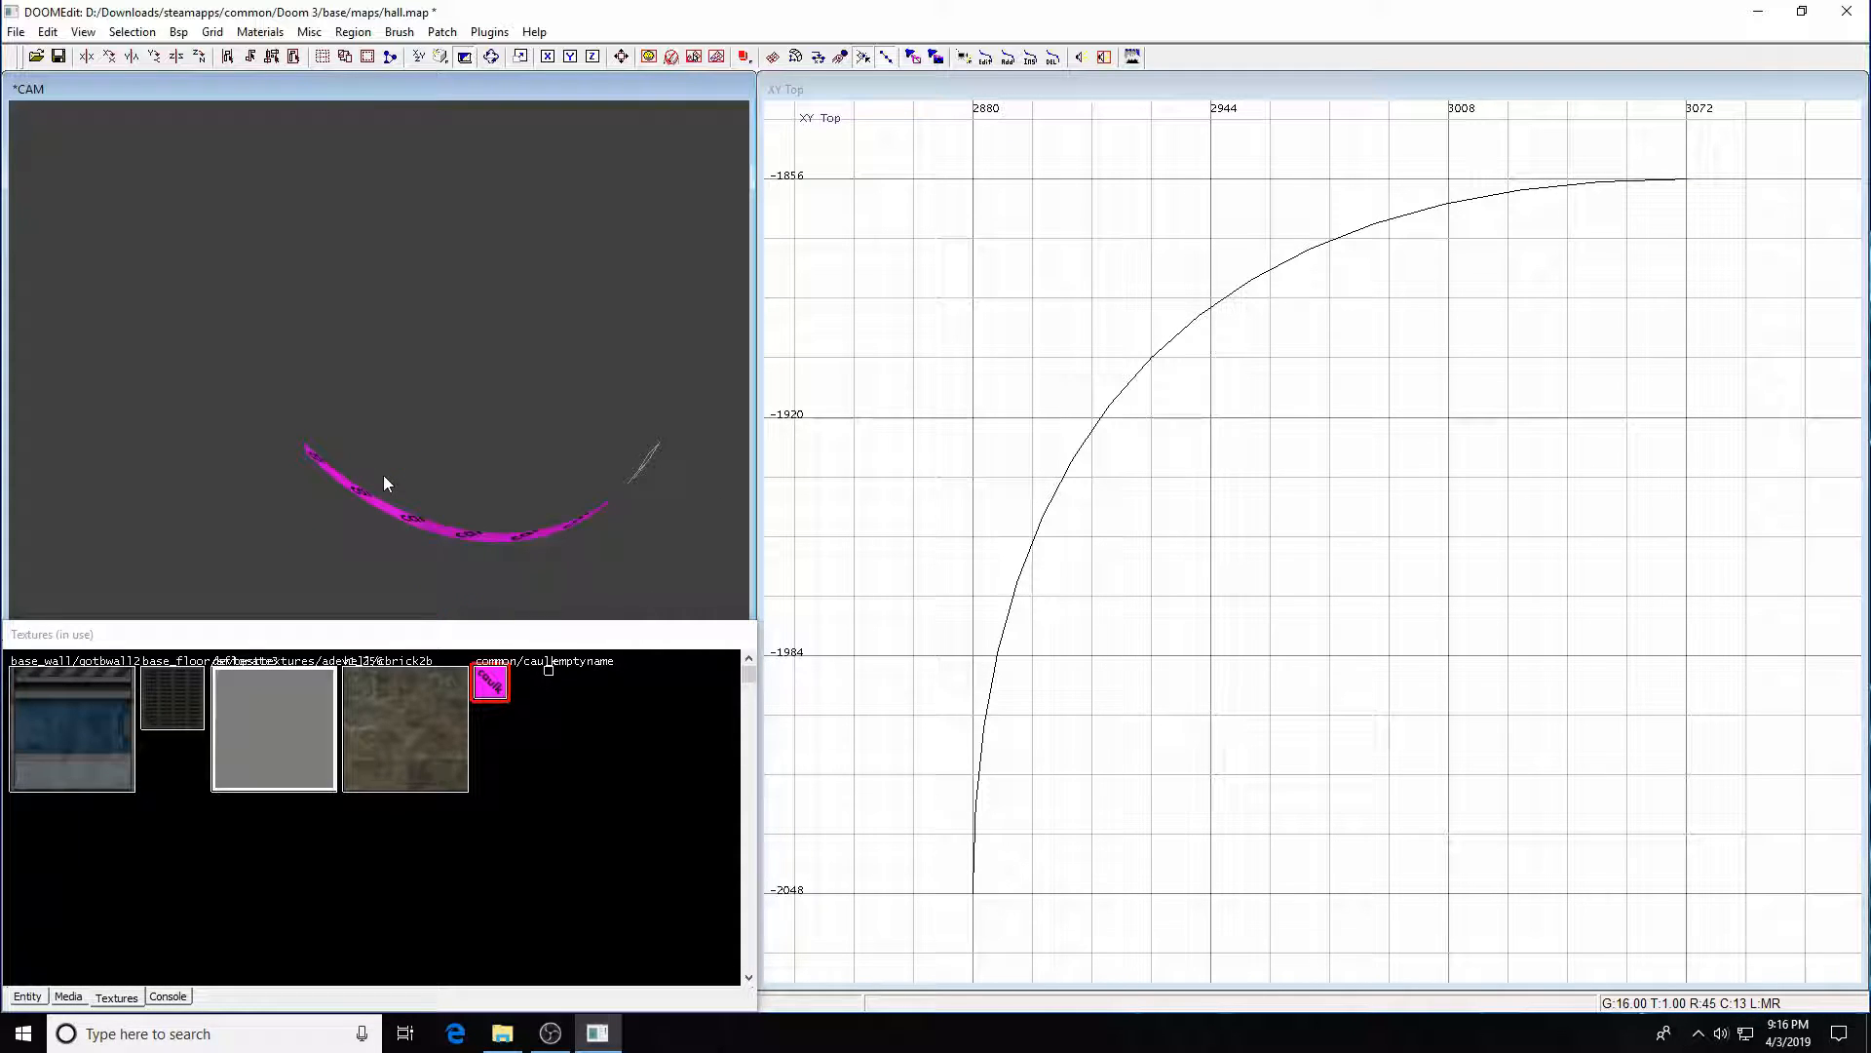
{"action": "key", "text": "c"}
{"action": "key", "text": "c"}
{"action": "key", "text": "c"}
{"action": "key", "text": "c"}
{"action": "key", "text": "c"}
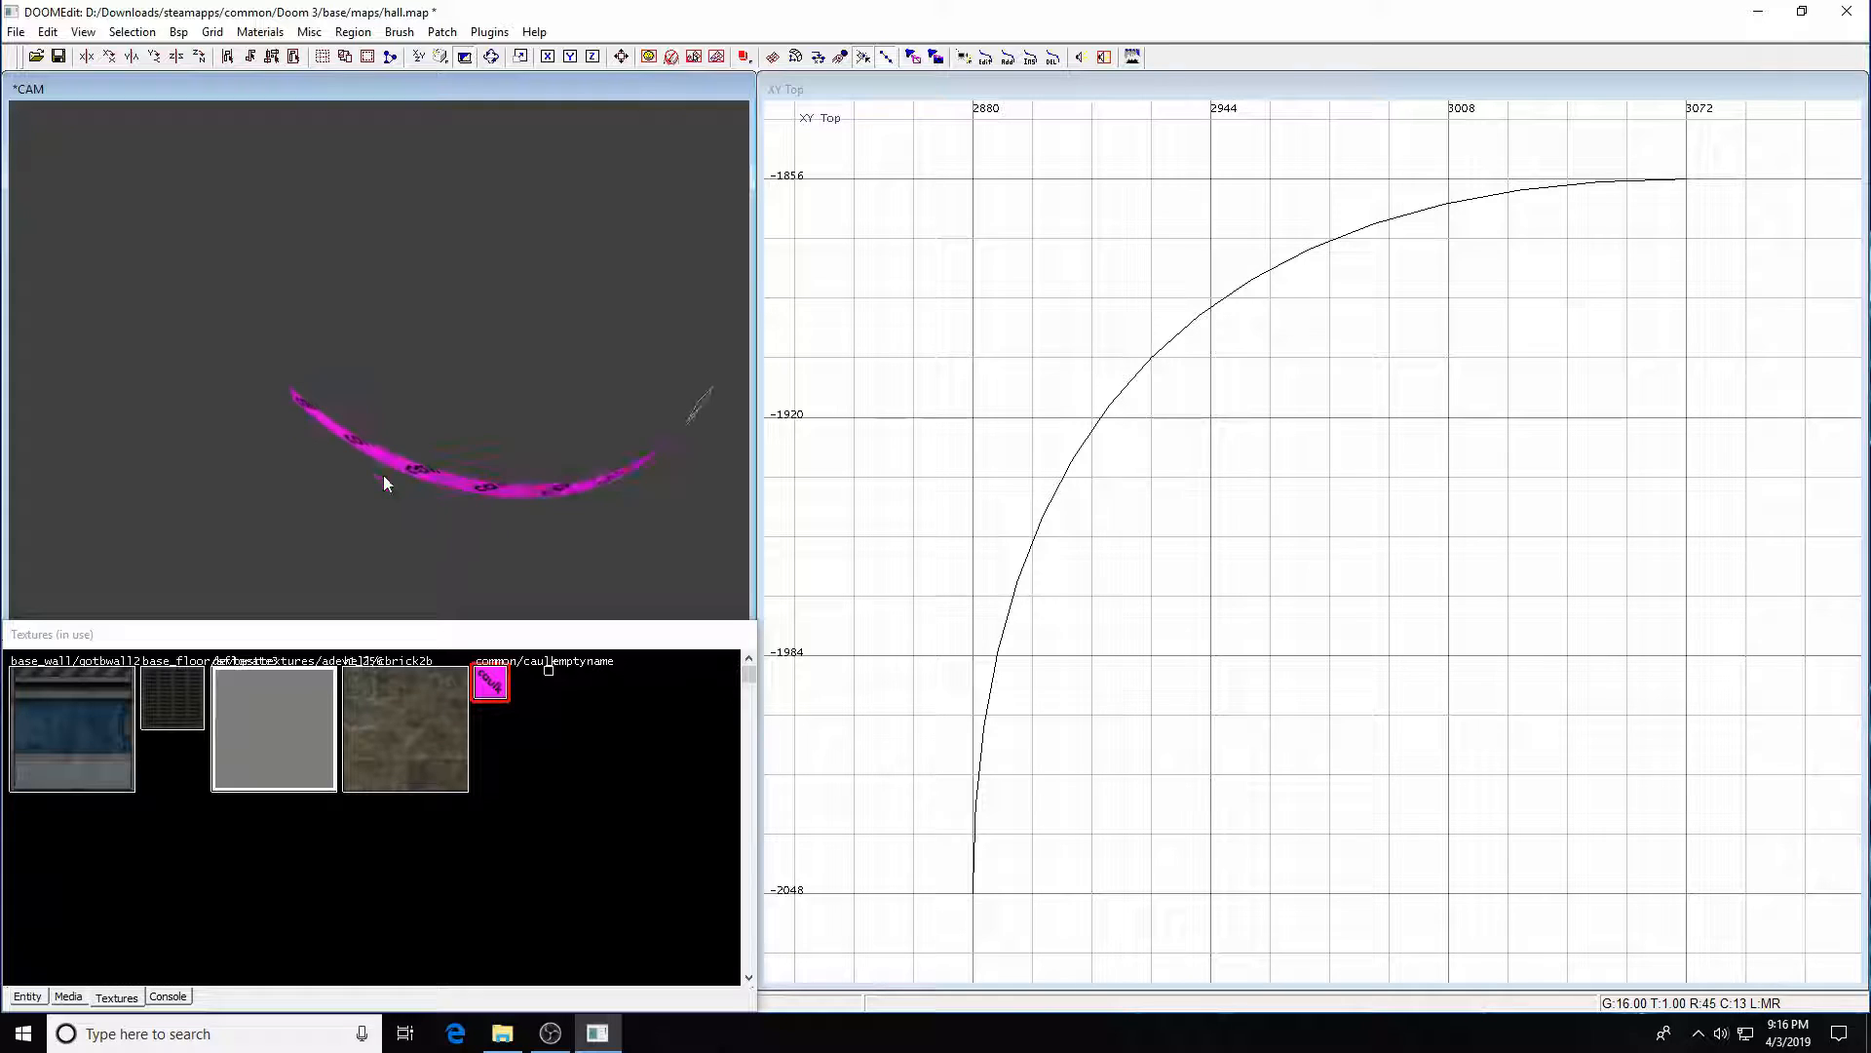
{"action": "key", "text": "Down"}
{"action": "key", "text": "Down"}
{"action": "key", "text": "d"}
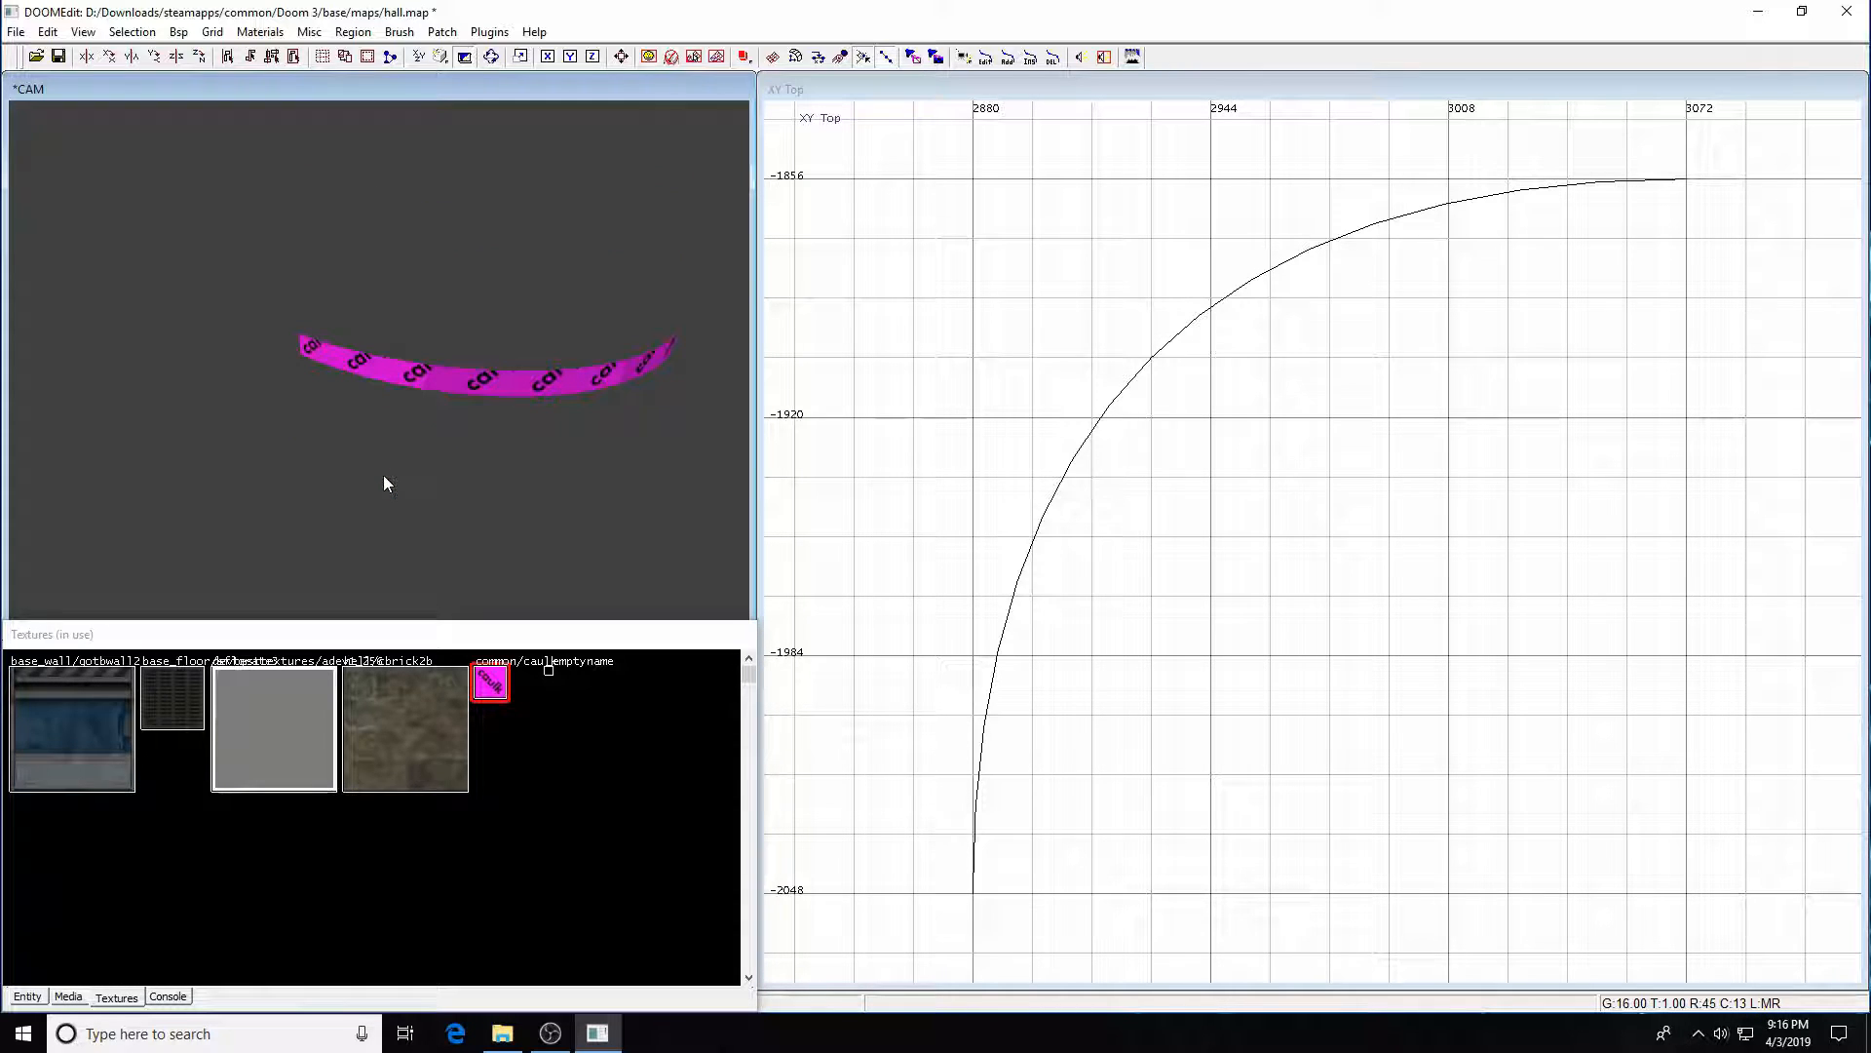
- Stretch the curved wall patch upward in the front view to a height of 128 units, ending at z 448
{"action": "left_click", "coordinate": [497, 388], "text": "shift"}
{"action": "key", "text": "ctrl+Tab"}
{"action": "right_click_drag", "start_coordinate": [1345, 439], "coordinate": [919, 454]}
{"action": "left_click_drag", "start_coordinate": [1345, 450], "coordinate": [1335, 255]}
{"action": "scroll", "coordinate": [1349, 336], "scroll_direction": "down", "scroll_amount": 2}
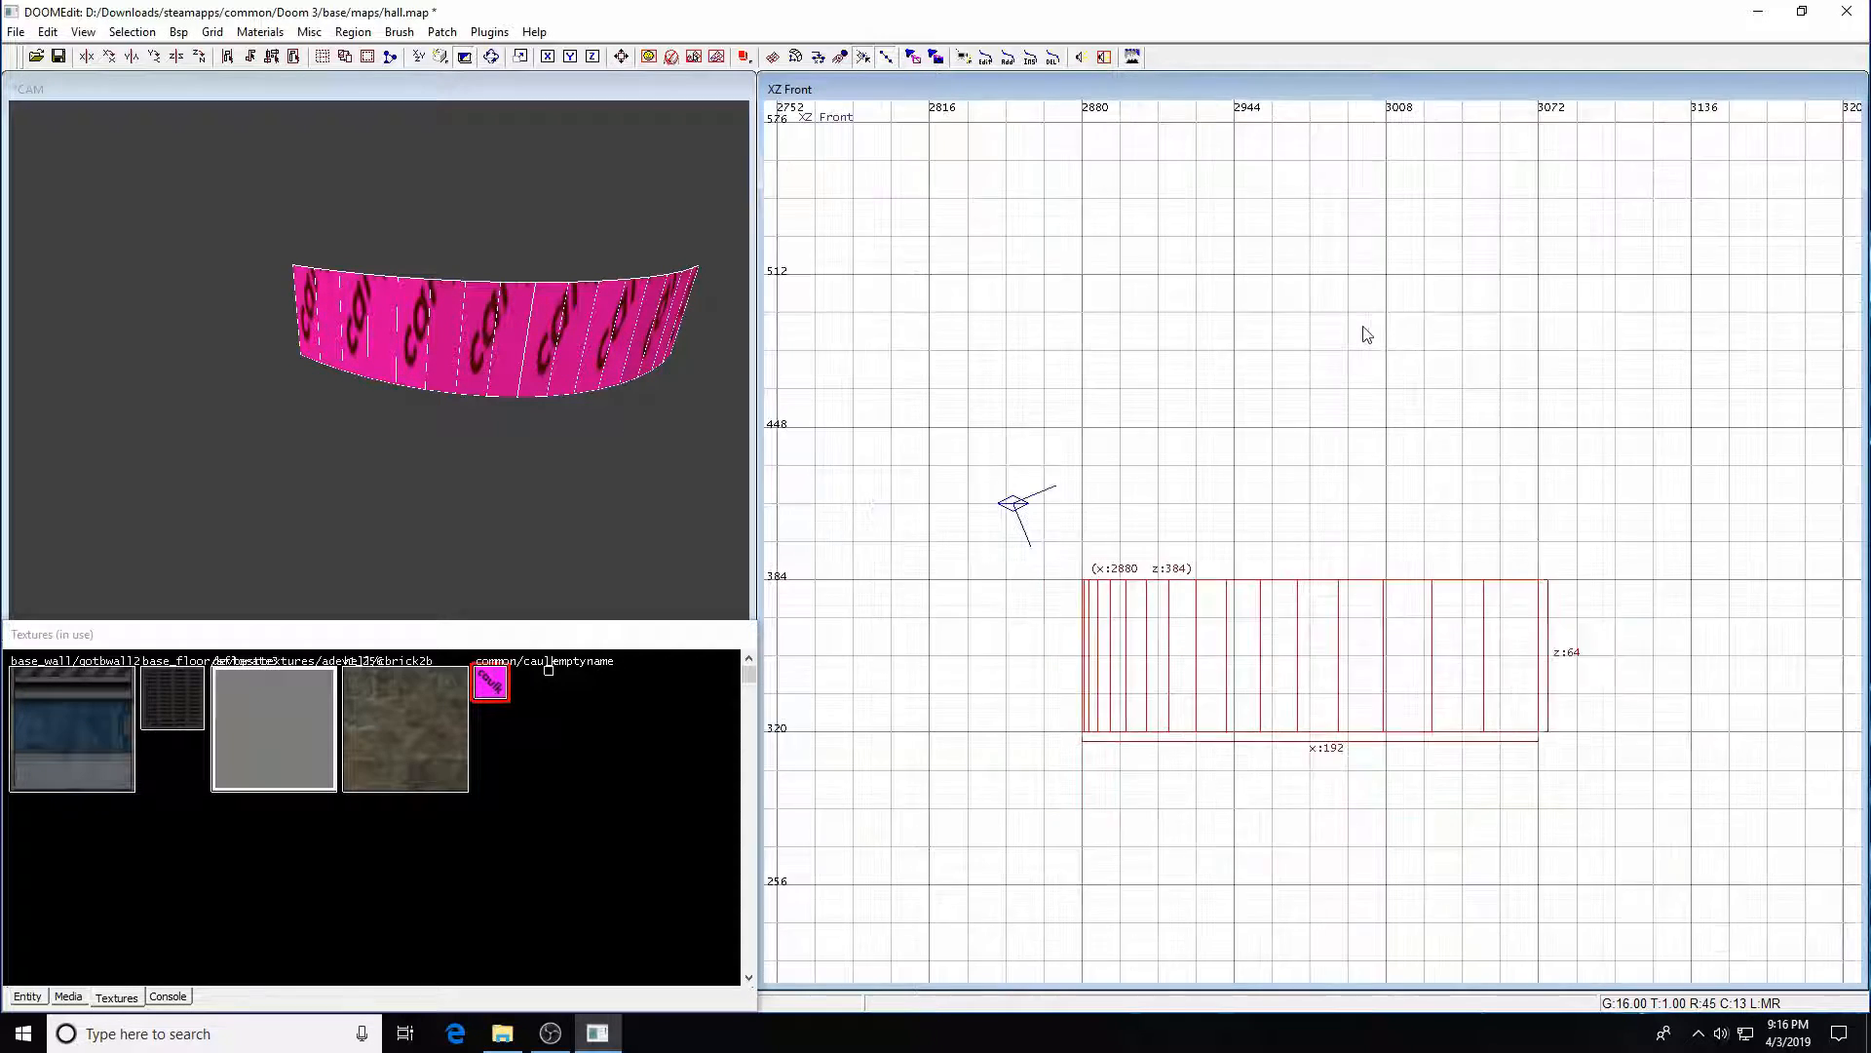
{"action": "left_click_drag", "start_coordinate": [1358, 447], "coordinate": [1354, 305]}
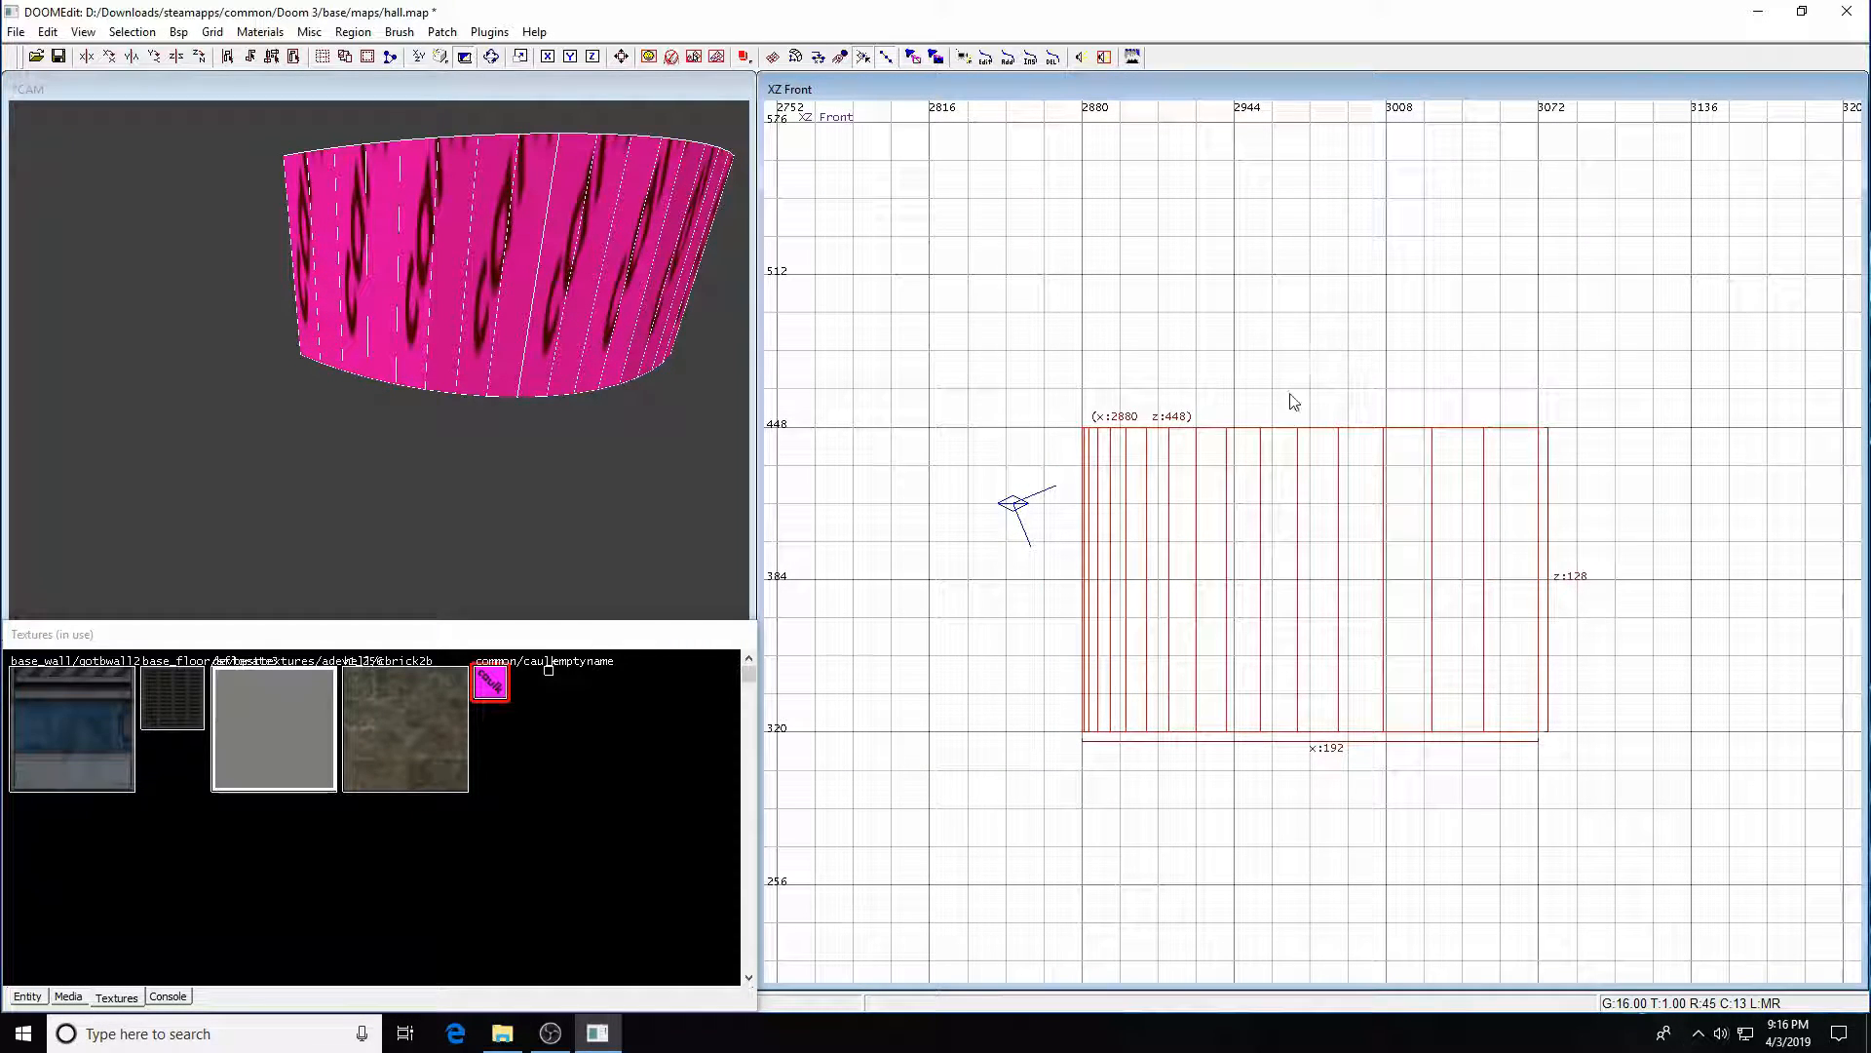
{"action": "key", "text": "Escape"}
- Apply natural texturing to the curved wall patch and flip its caulk texture along X
{"action": "left_click", "coordinate": [552, 331], "text": "shift"}
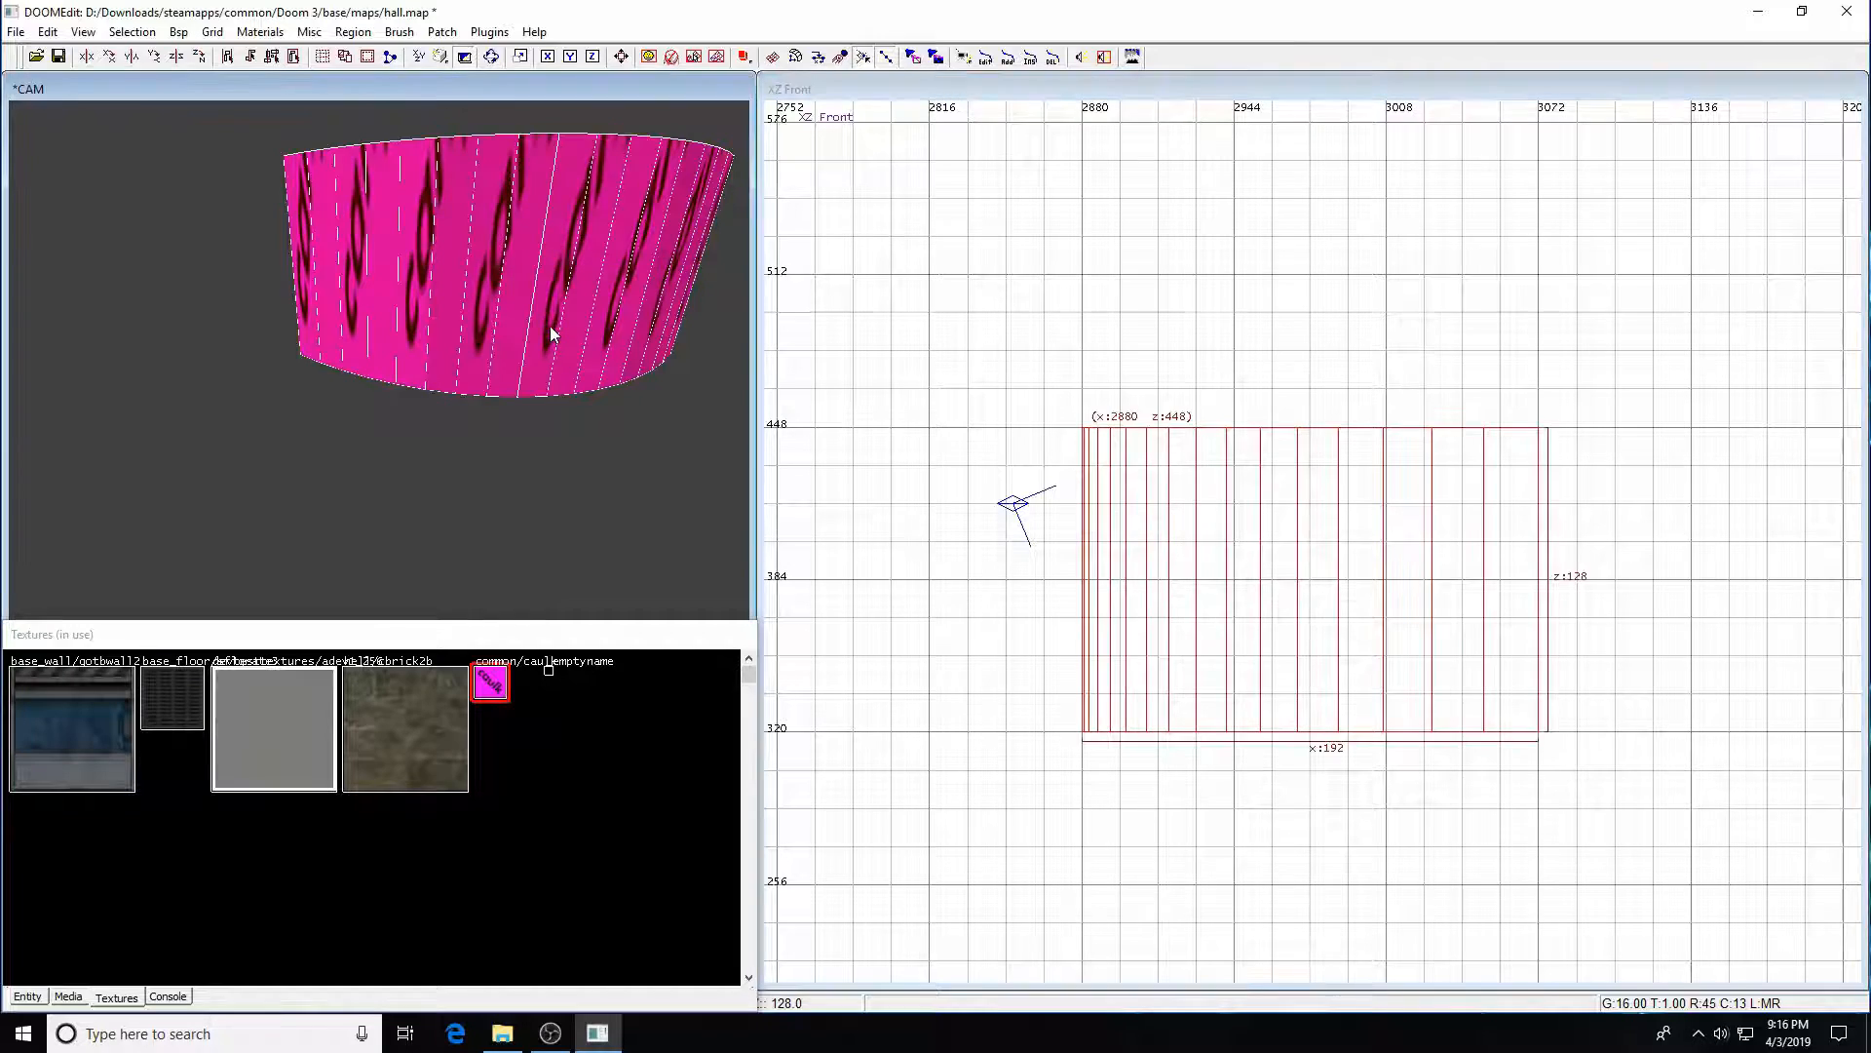
{"action": "key", "text": "s"}
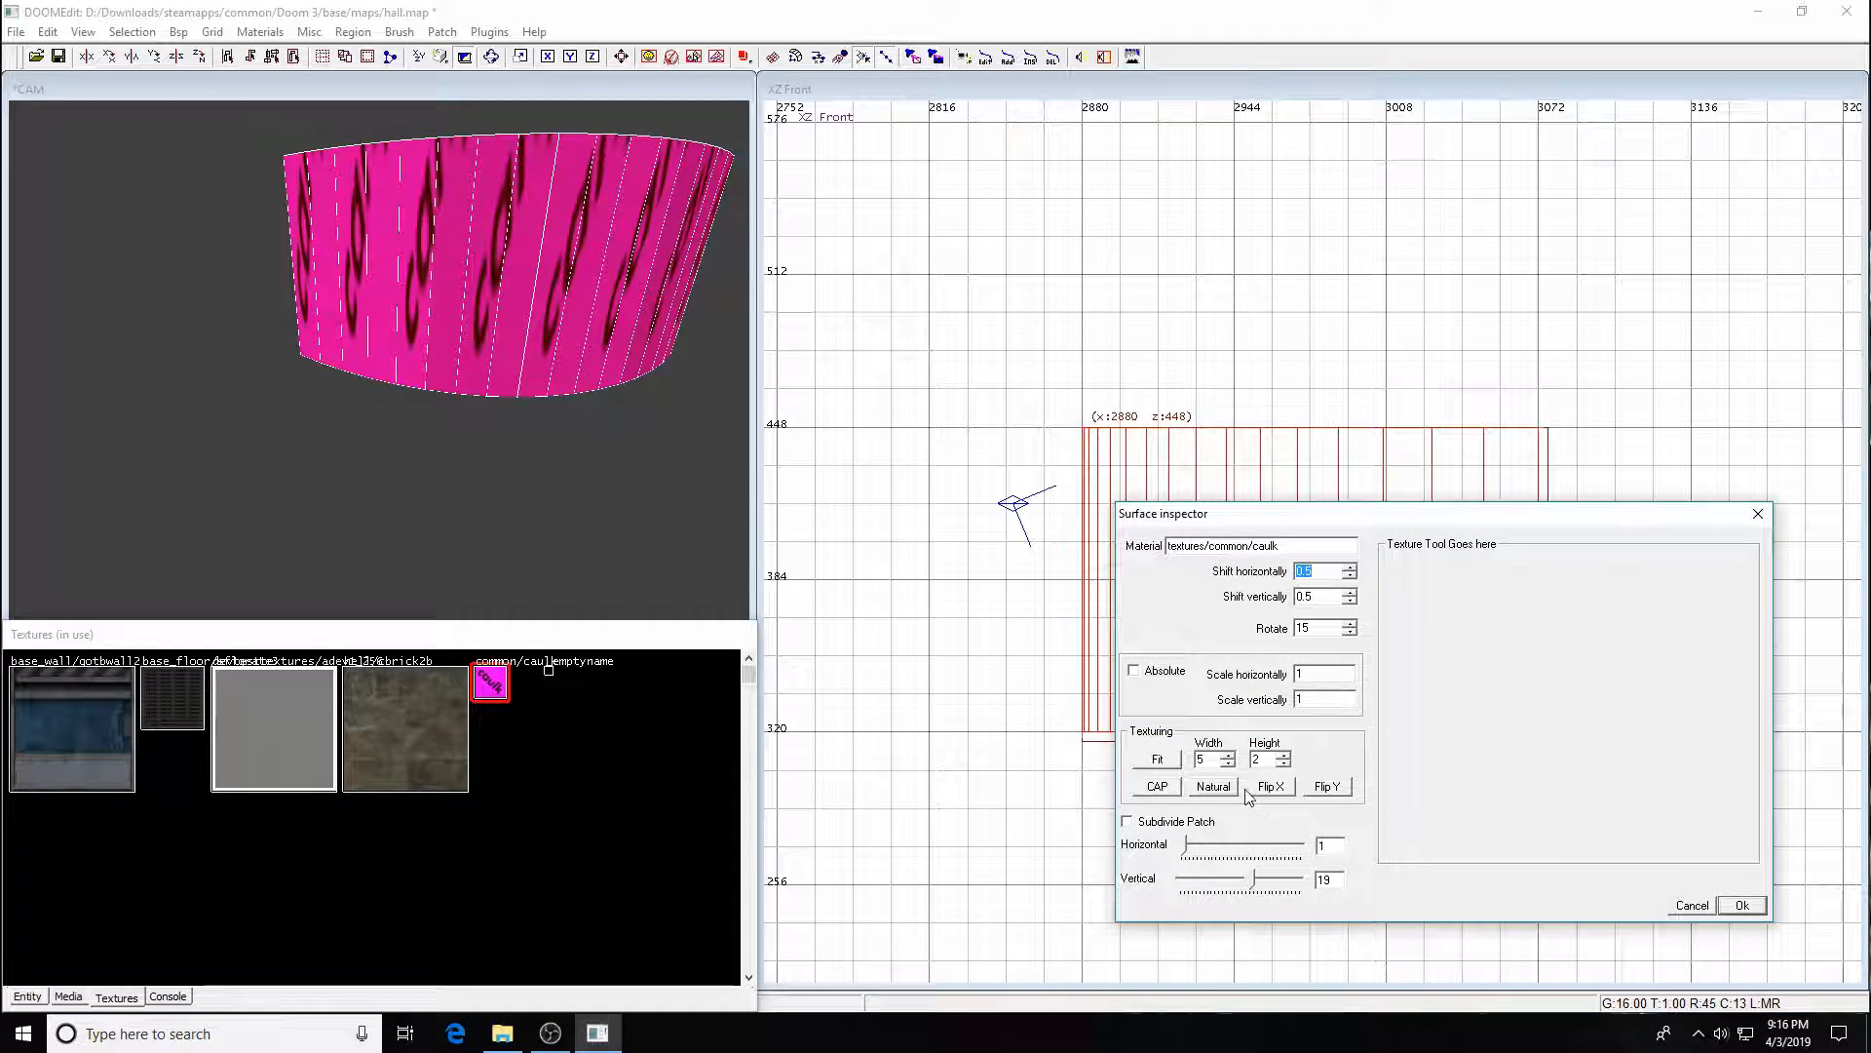
{"action": "left_click", "coordinate": [1202, 761]}
{"action": "left_click", "coordinate": [1214, 790]}
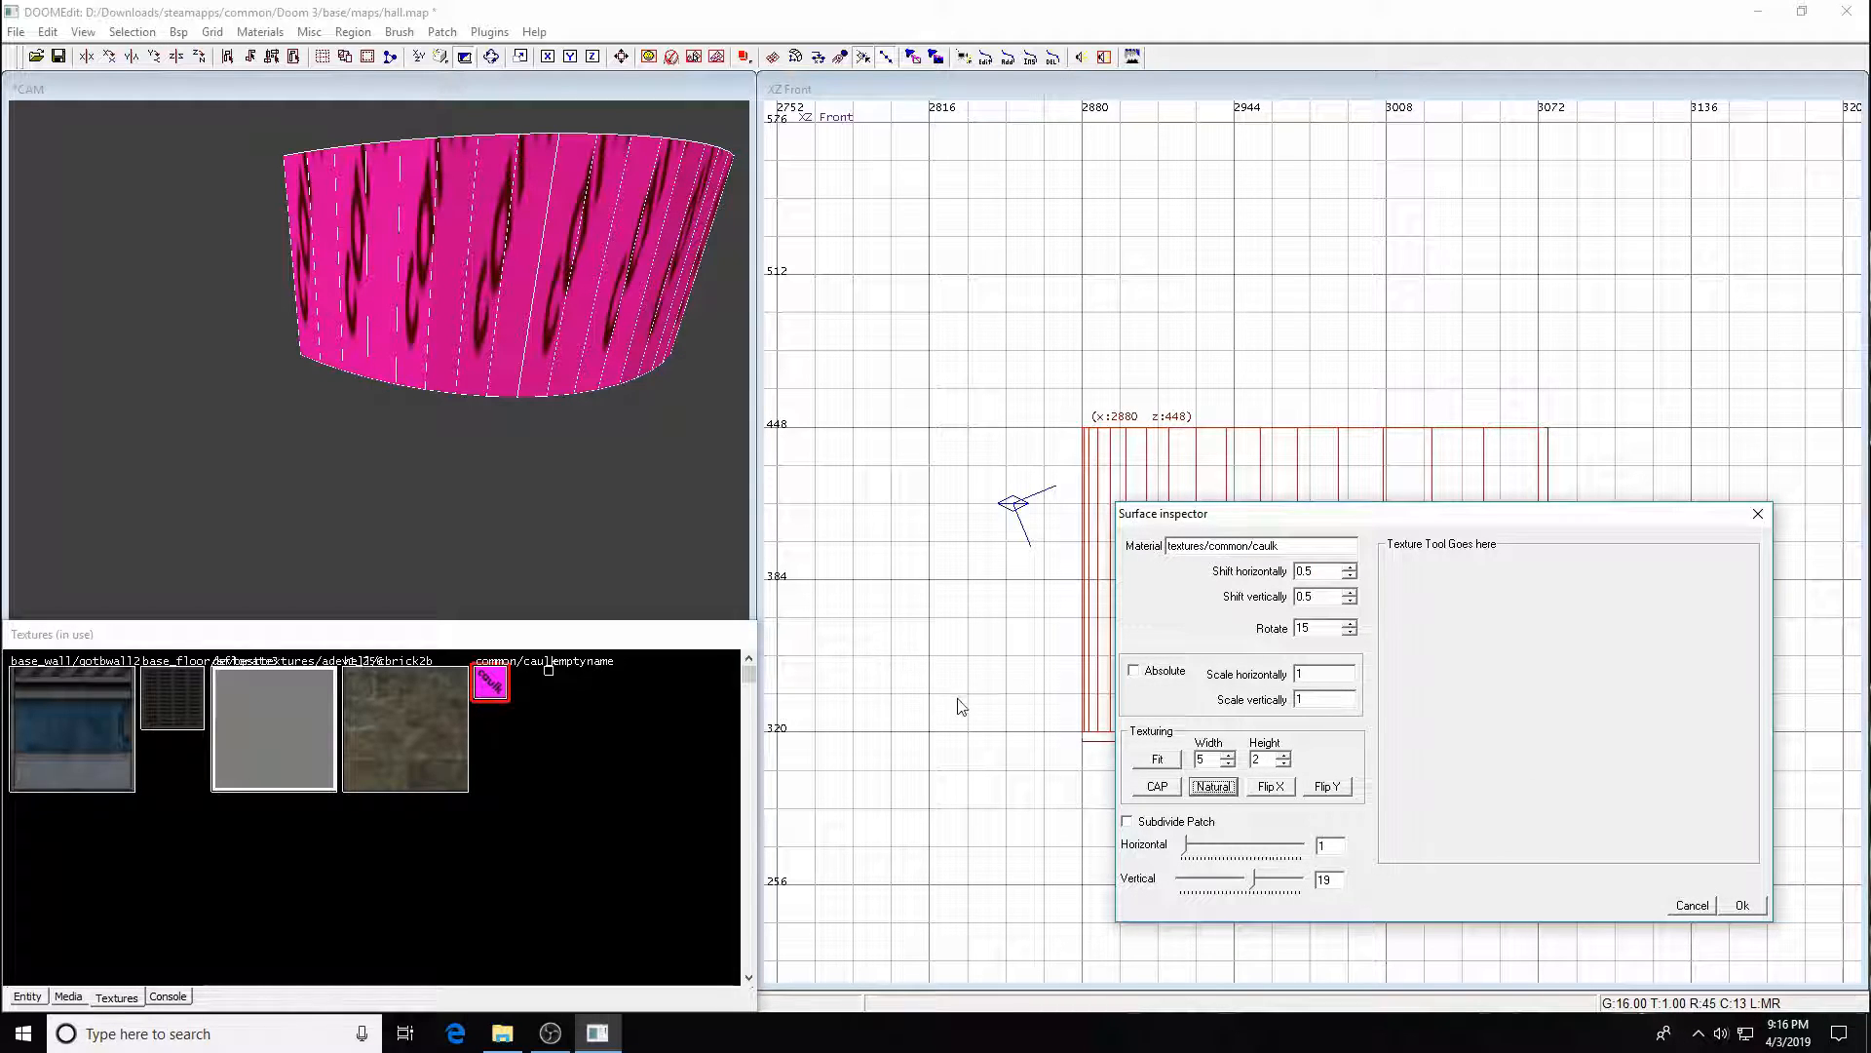
{"action": "left_click", "coordinate": [1218, 789]}
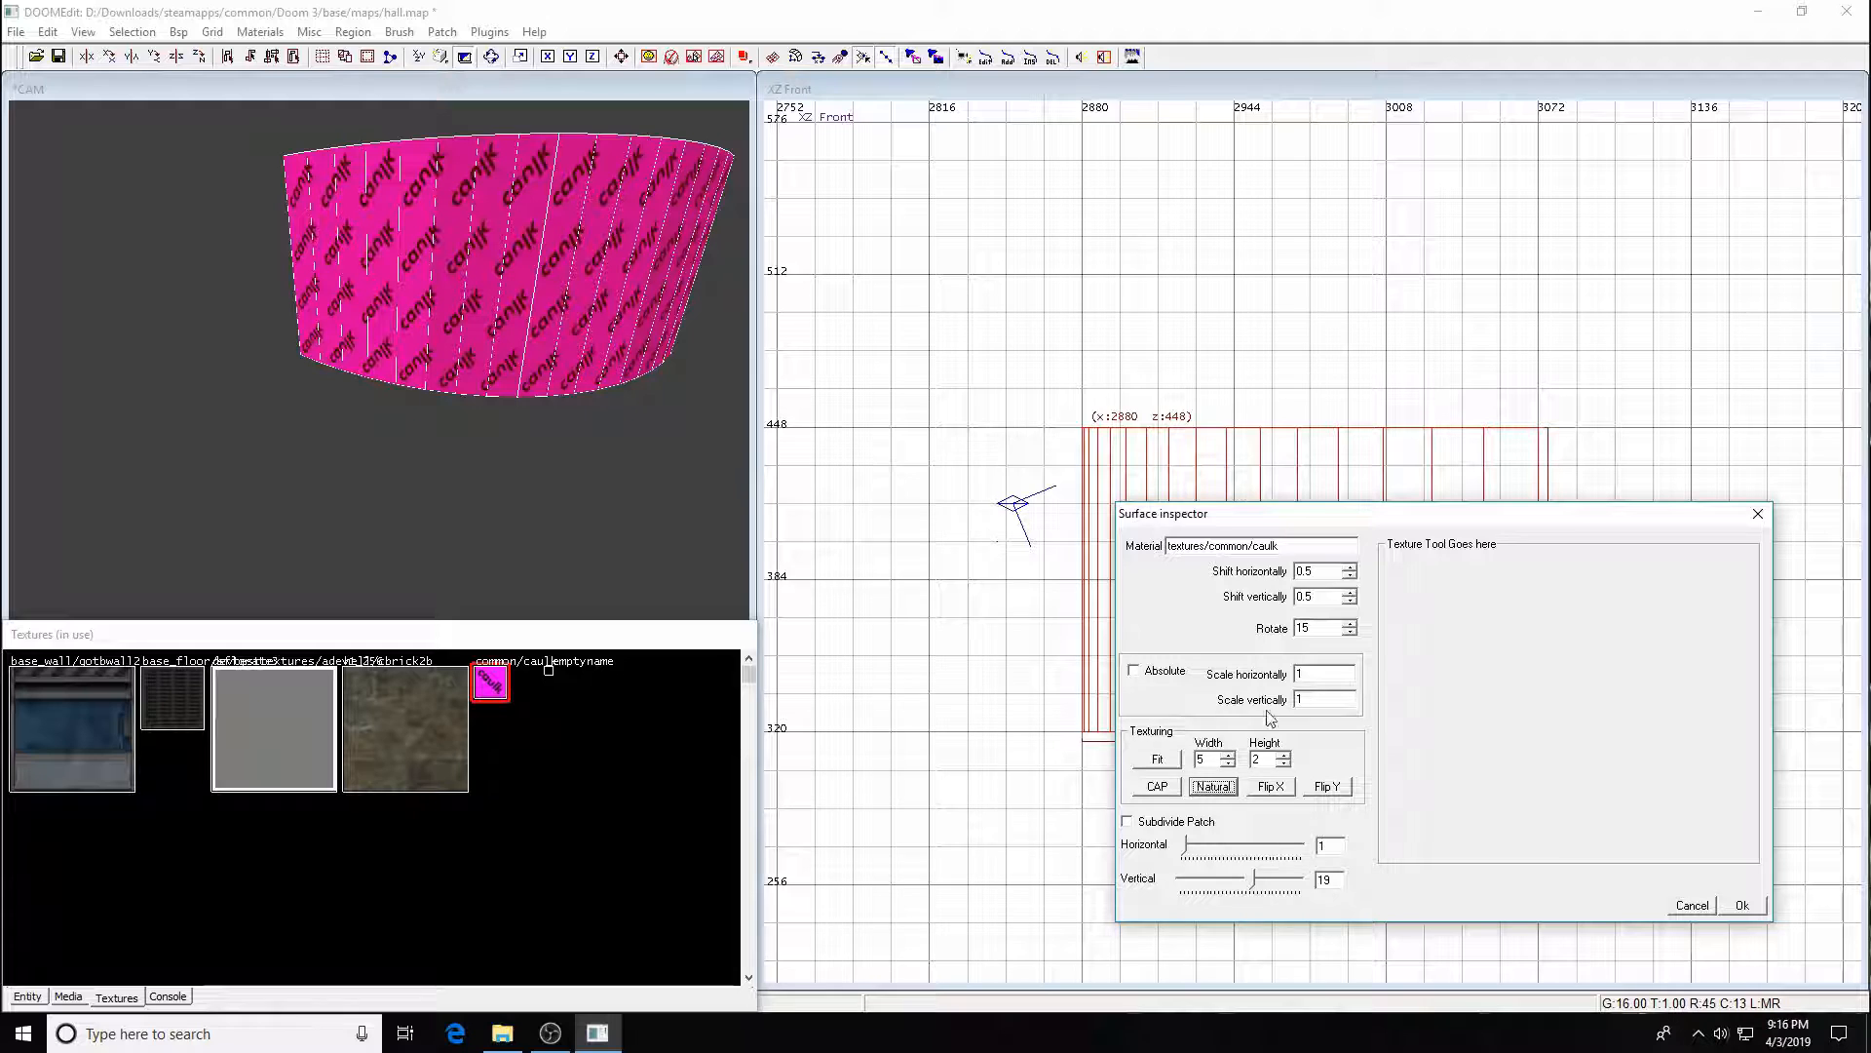
{"action": "left_click", "coordinate": [1269, 785]}
{"action": "key", "text": "Escape"}
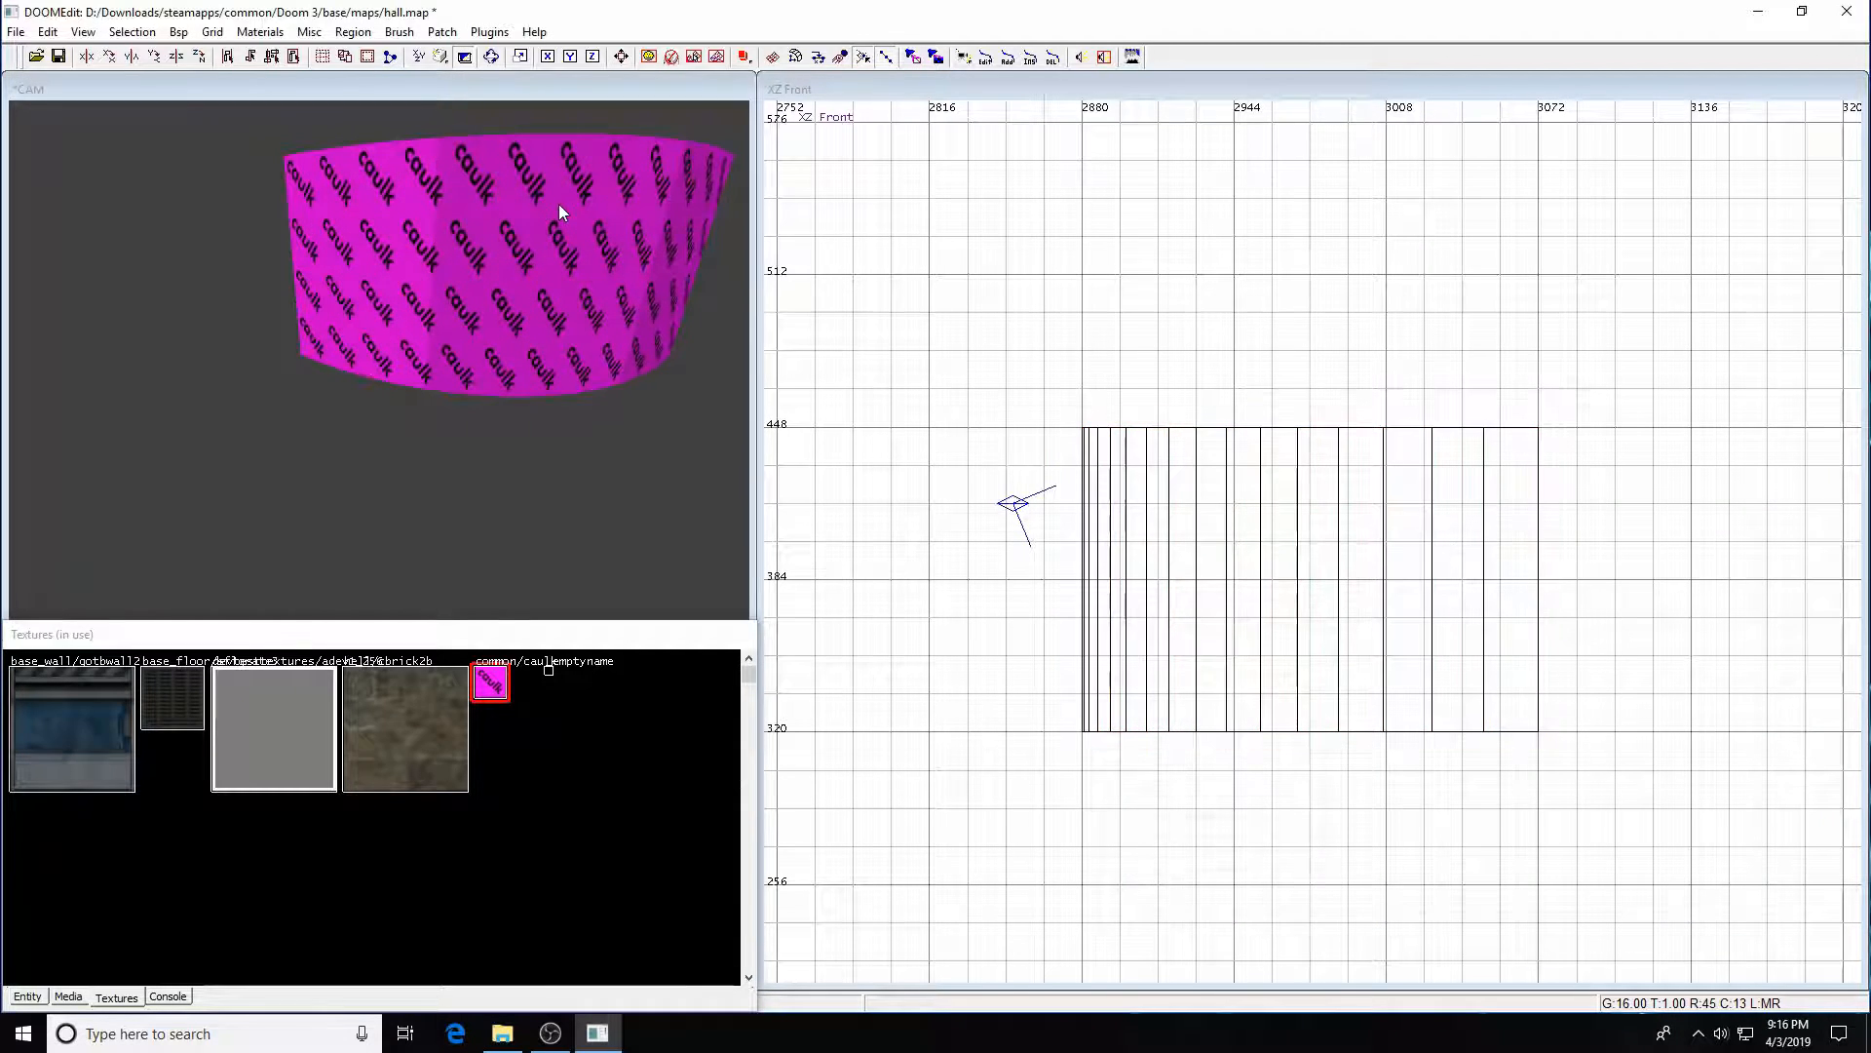
- Unhide the floor patches and circle the camera around to the near end of the curved wall
{"action": "key", "text": "shift+h"}
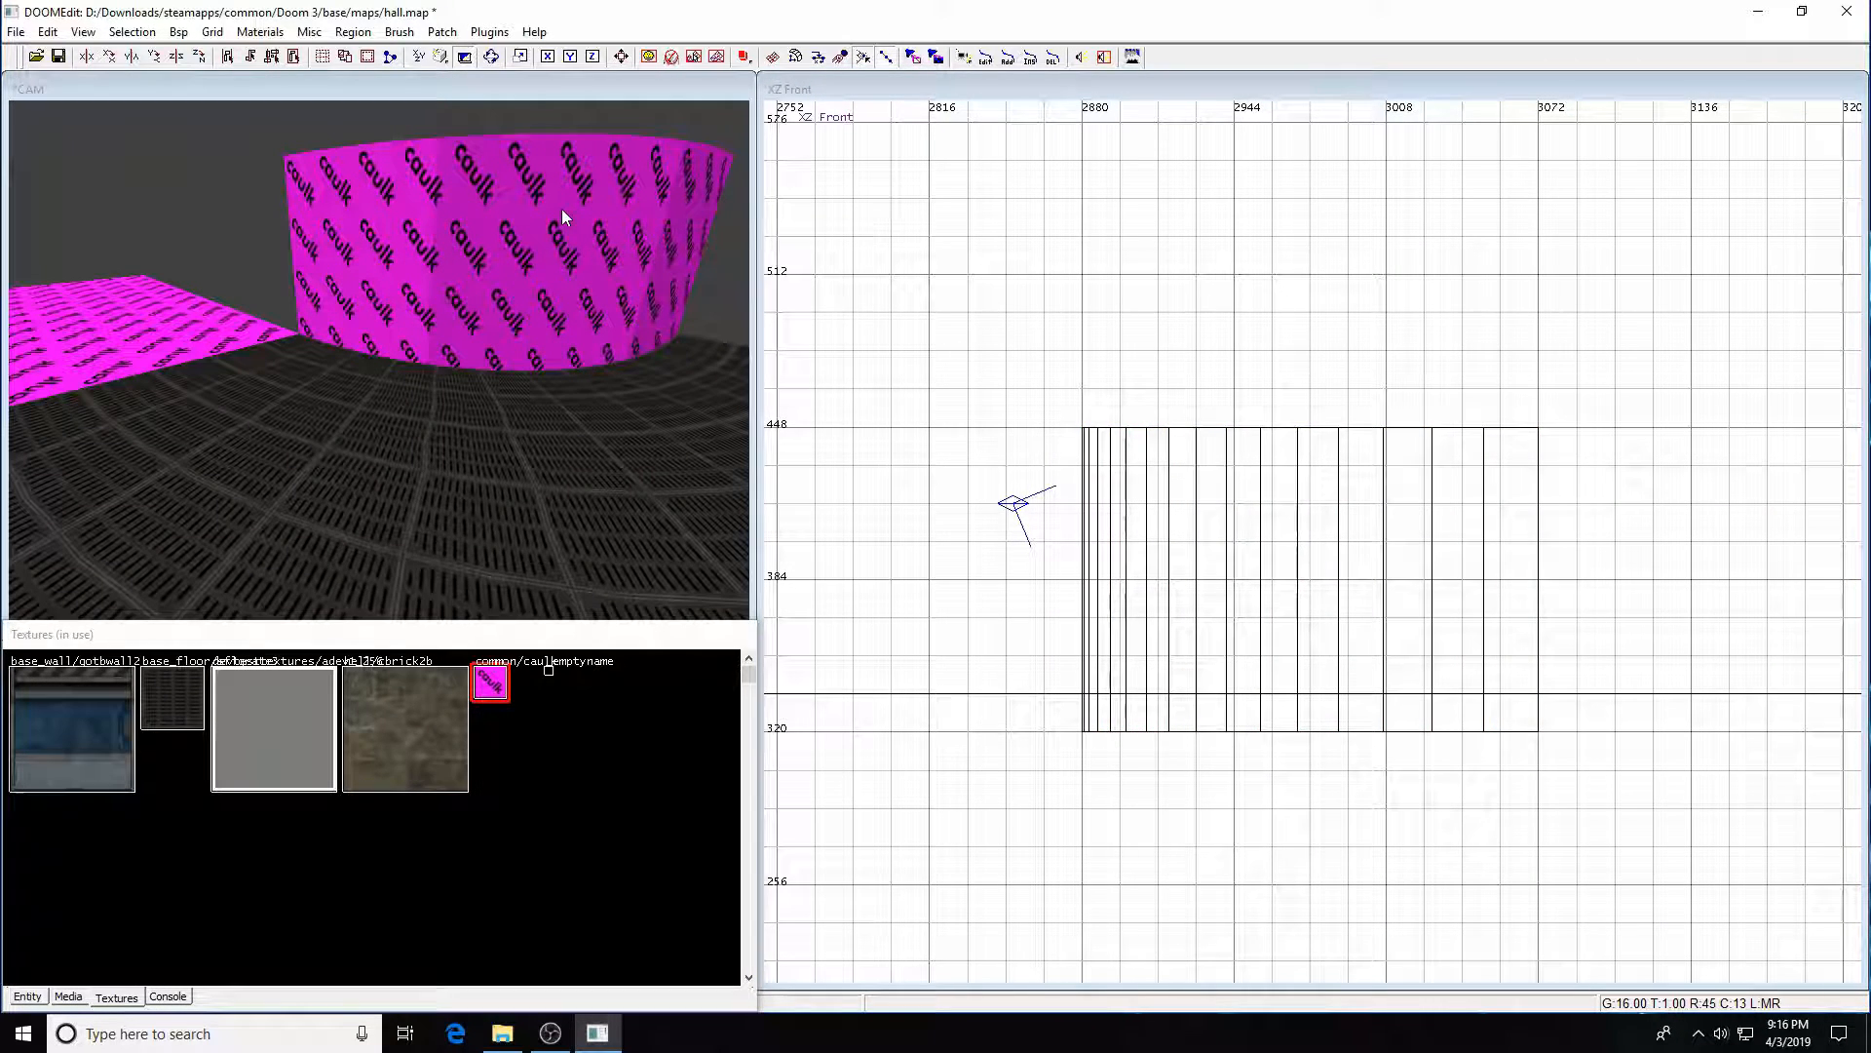
{"action": "key", "text": "Right"}
{"action": "key", "text": "Right"}
{"action": "key", "text": "Up"}
{"action": "key", "text": "Up"}
{"action": "key", "text": "Up"}
{"action": "key", "text": "Up"}
{"action": "key", "text": "Up"}
{"action": "key", "text": "Up"}
{"action": "key", "text": "Up"}
{"action": "key", "text": "Up"}
{"action": "key", "text": "Left"}
{"action": "key", "text": "Left"}
{"action": "key", "text": "Left"}
{"action": "key", "text": "Left"}
{"action": "key", "text": "Left"}
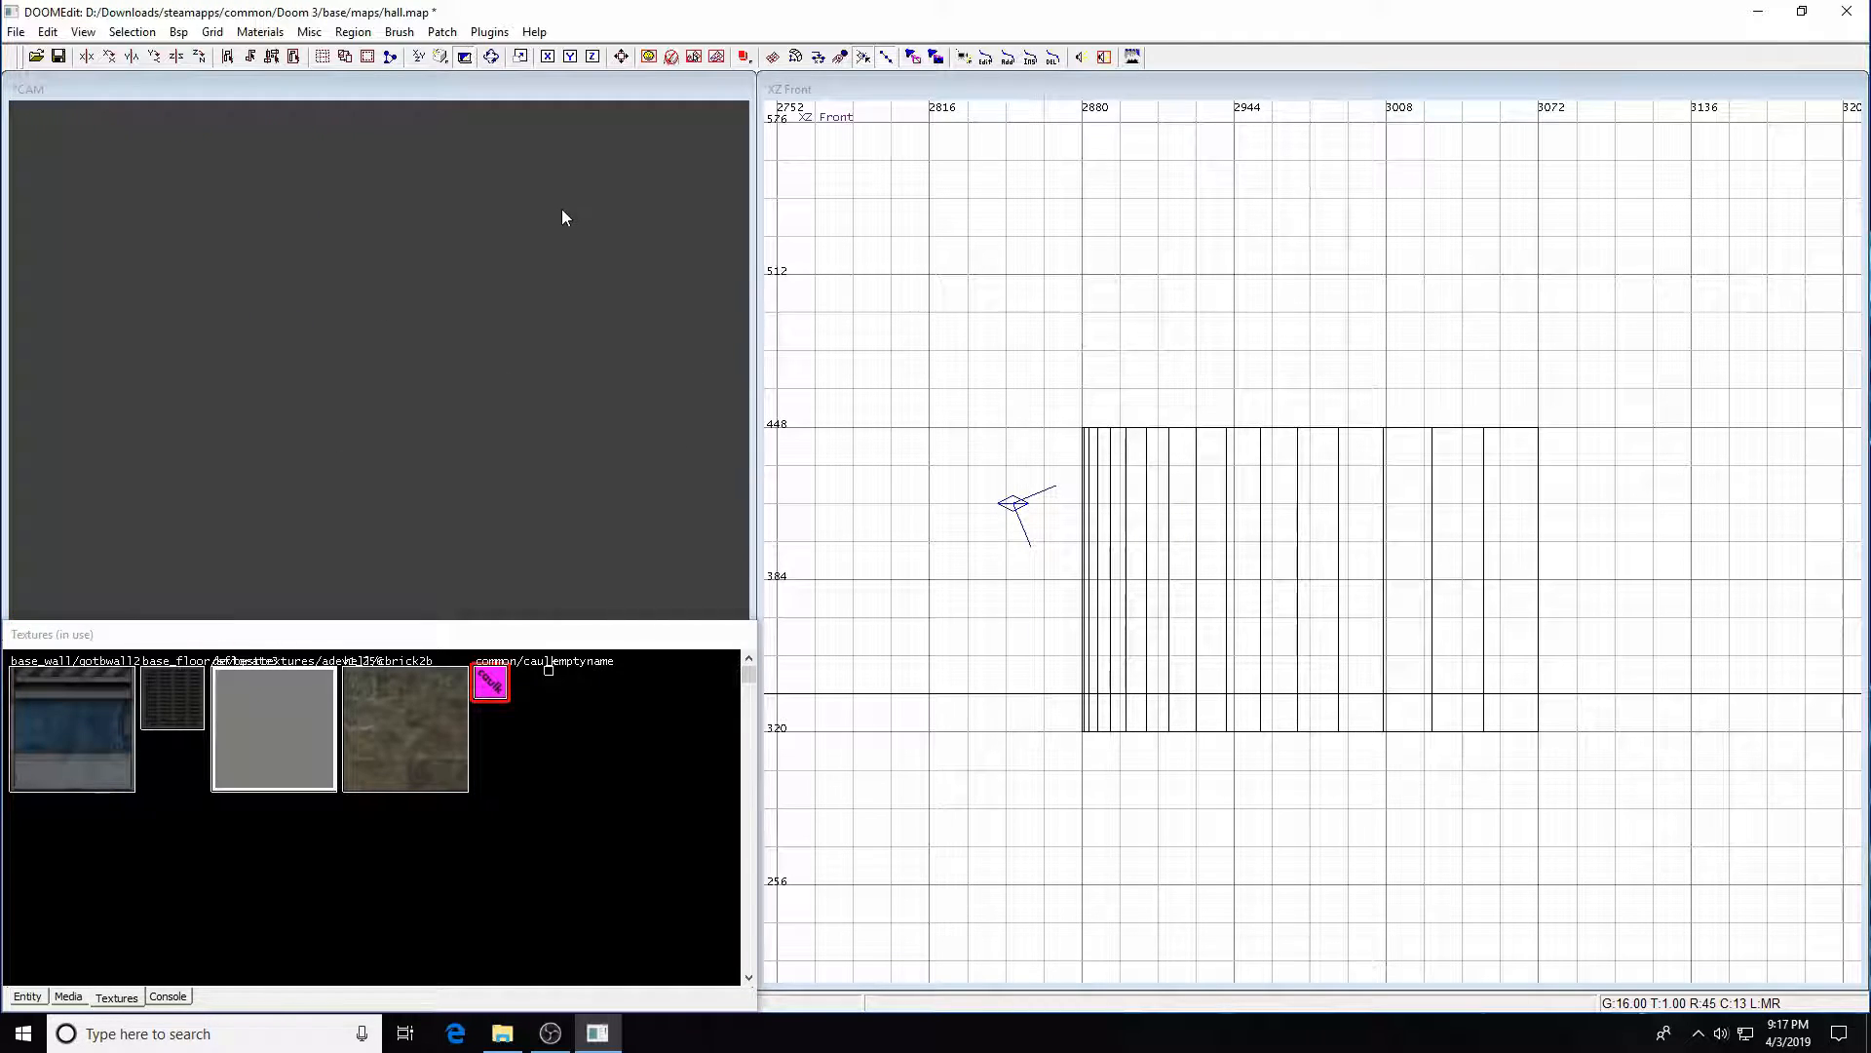
{"action": "key", "text": "Left"}
{"action": "key", "text": "Left"}
{"action": "key", "text": "Left"}
{"action": "key", "text": "Up"}
{"action": "key", "text": "Up"}
{"action": "key", "text": "Up"}
{"action": "key", "text": "Up"}
{"action": "key", "text": "Up"}
{"action": "key", "text": "Up"}
{"action": "key", "text": "Up"}
{"action": "key", "text": "Up"}
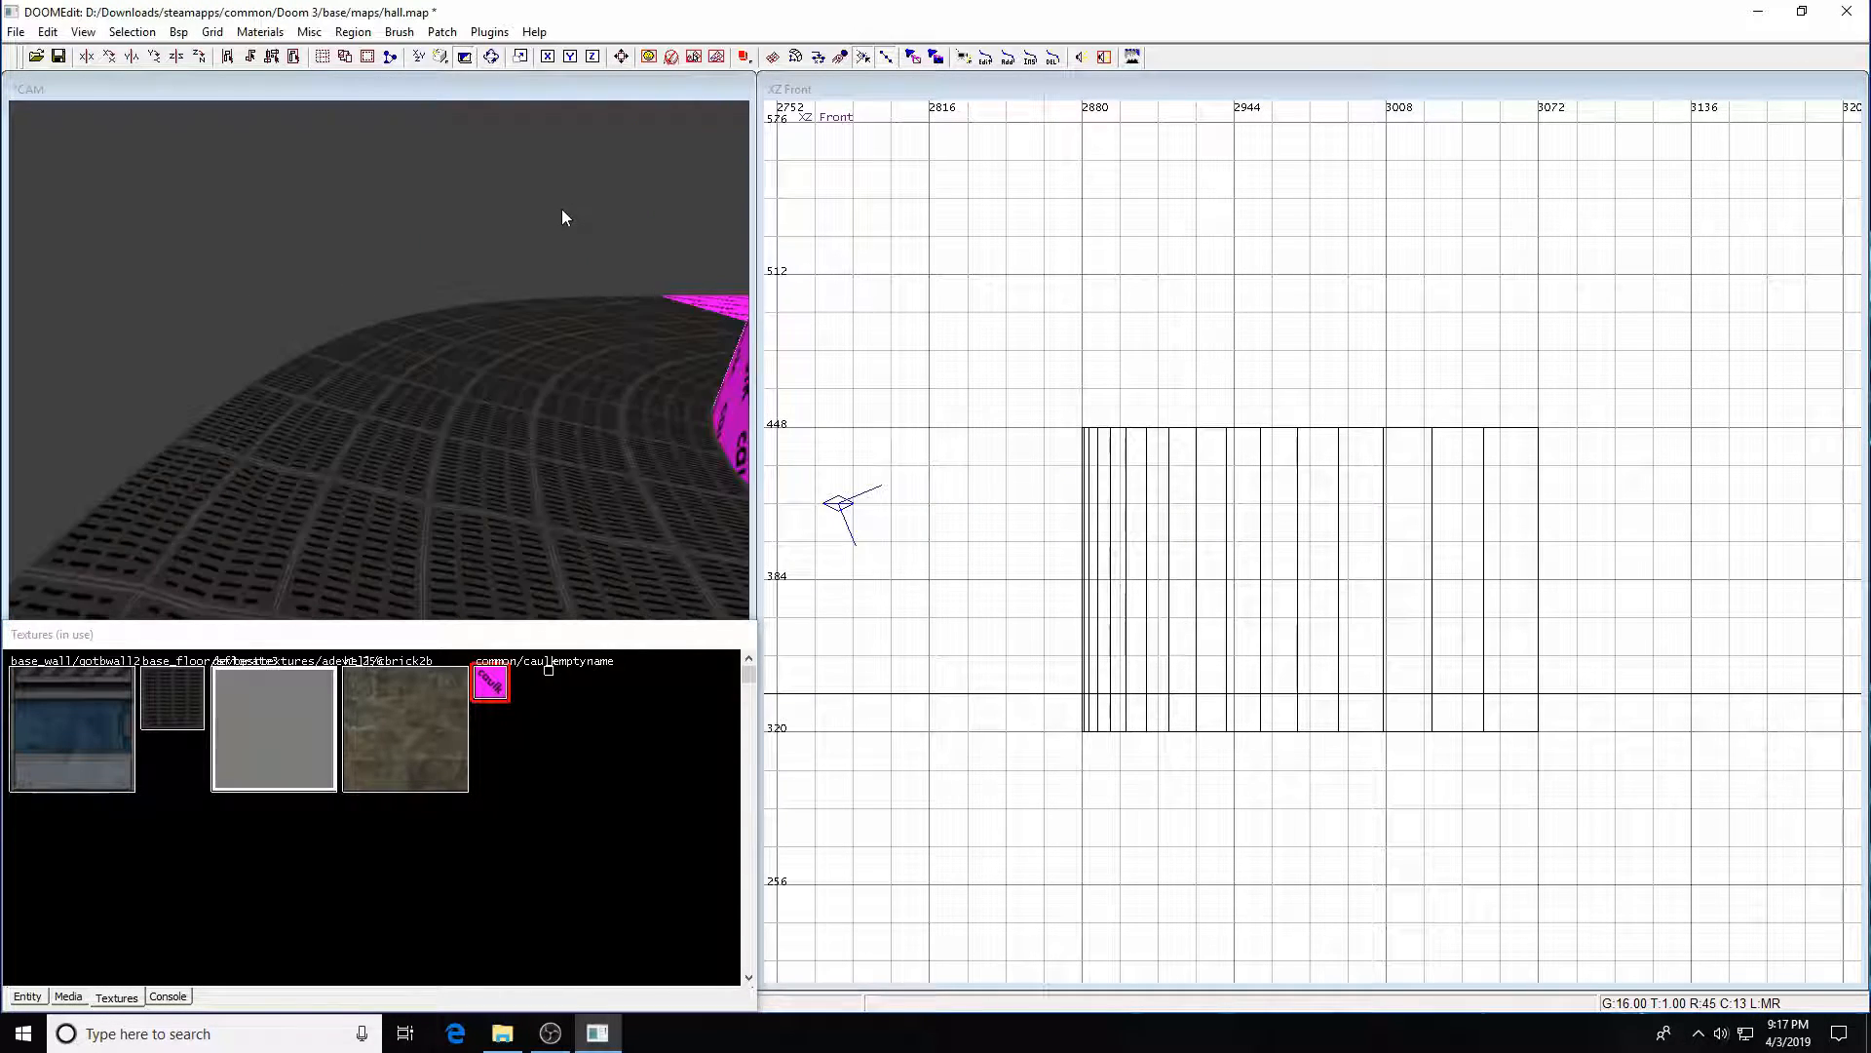
{"action": "key", "text": "Right"}
{"action": "key", "text": "Right"}
{"action": "key", "text": "Down"}
{"action": "key", "text": "Down"}
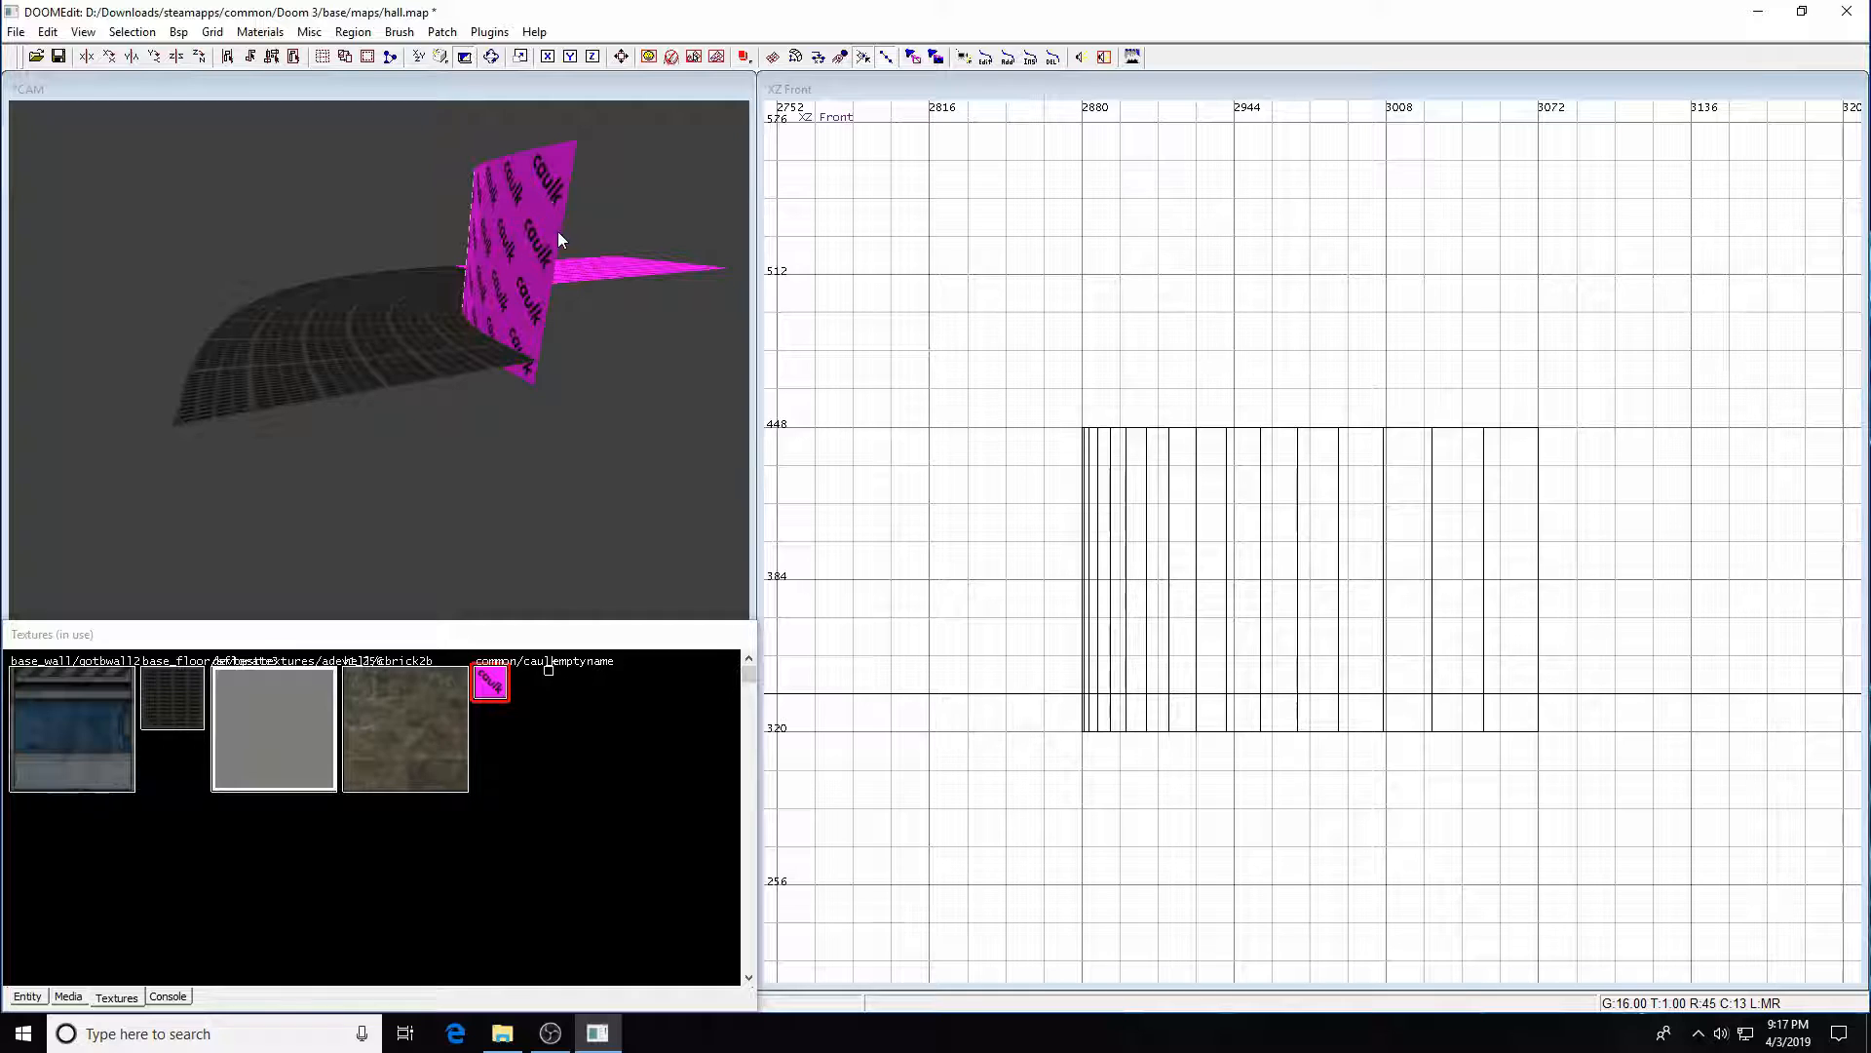
- Raise the curved wall patch 16 units in the side view so it sits on the floor
{"action": "left_click", "coordinate": [558, 231], "text": "shift"}
{"action": "key", "text": "ctrl+Tab"}
{"action": "left_click_drag", "start_coordinate": [1380, 570], "coordinate": [1382, 532]}
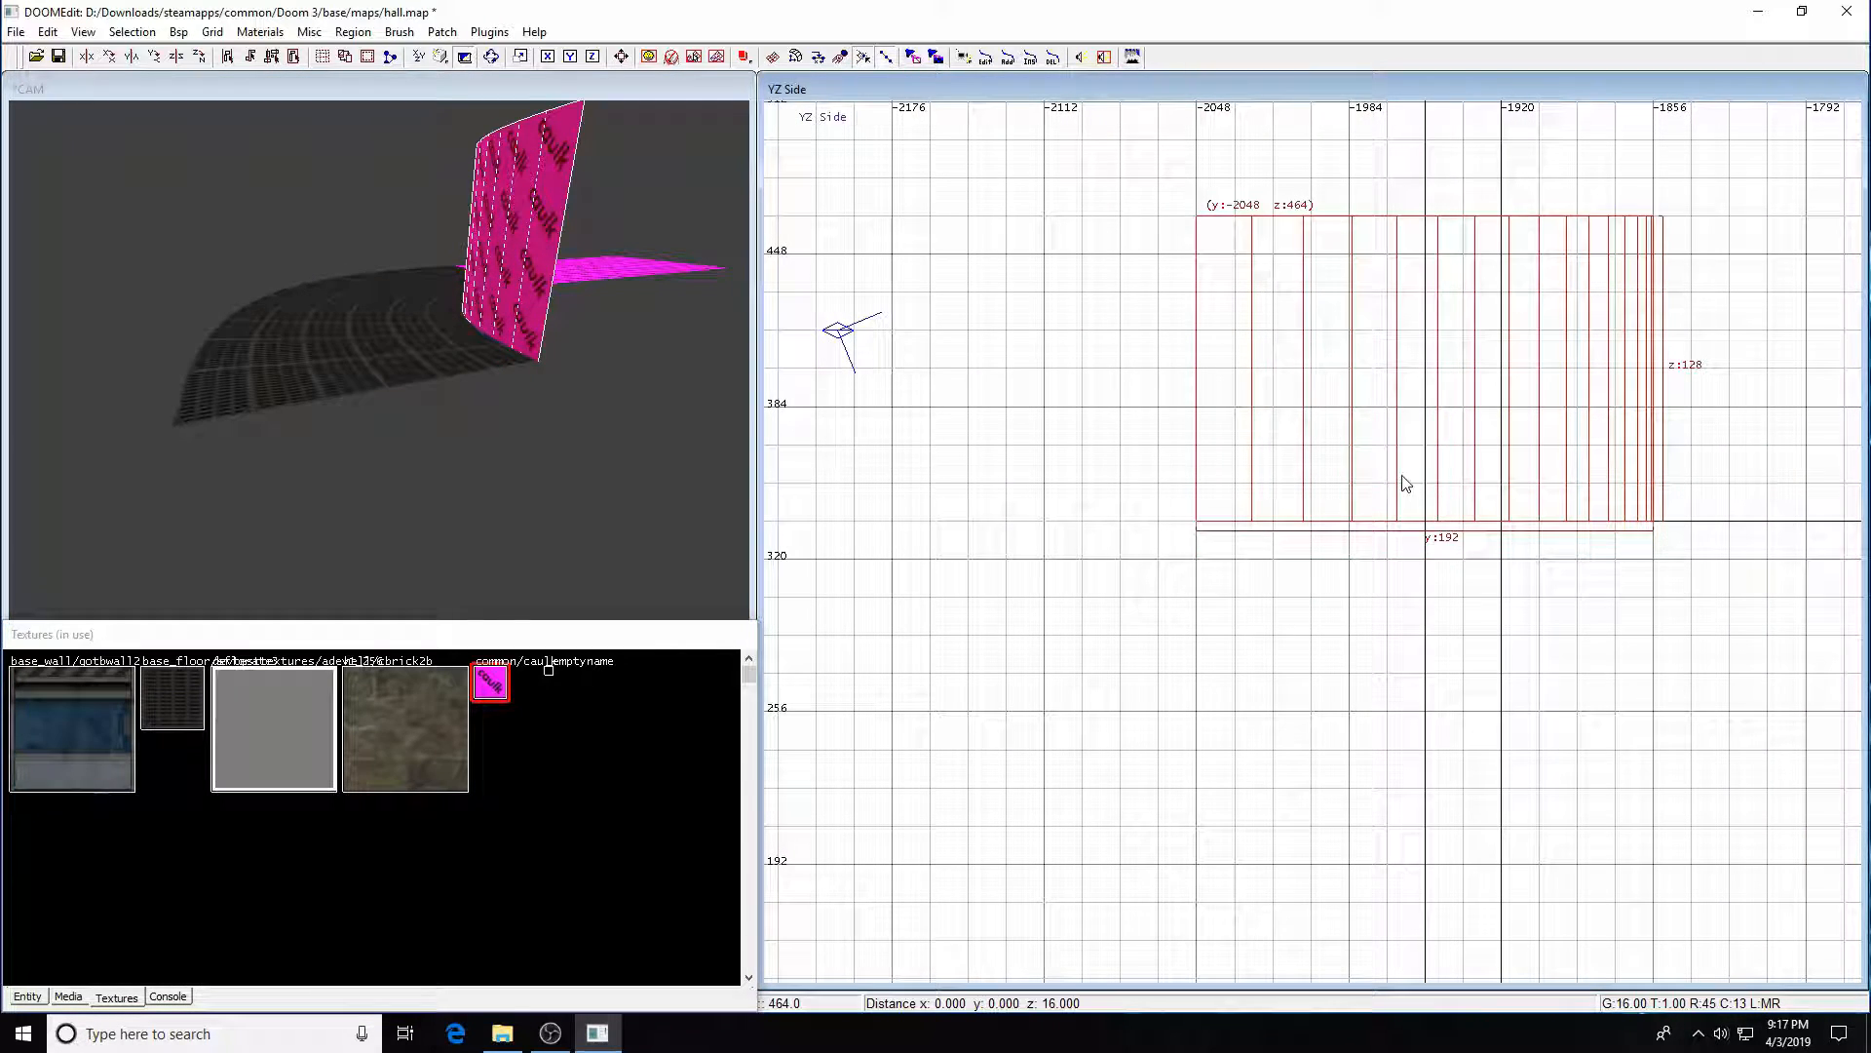
- Duplicate the curved wall patch in the top view and move the copy to x 2688, y -1856
{"action": "key", "text": "ctrl+Tab"}
{"action": "key", "text": "ctrl+Tab"}
{"action": "key", "text": "ctrl+Tab"}
{"action": "key", "text": "ctrl+Tab"}
{"action": "right_click_drag", "start_coordinate": [1482, 617], "coordinate": [1370, 746]}
{"action": "scroll", "coordinate": [1512, 570], "scroll_direction": "down", "scroll_amount": 2}
{"action": "key", "text": "space"}
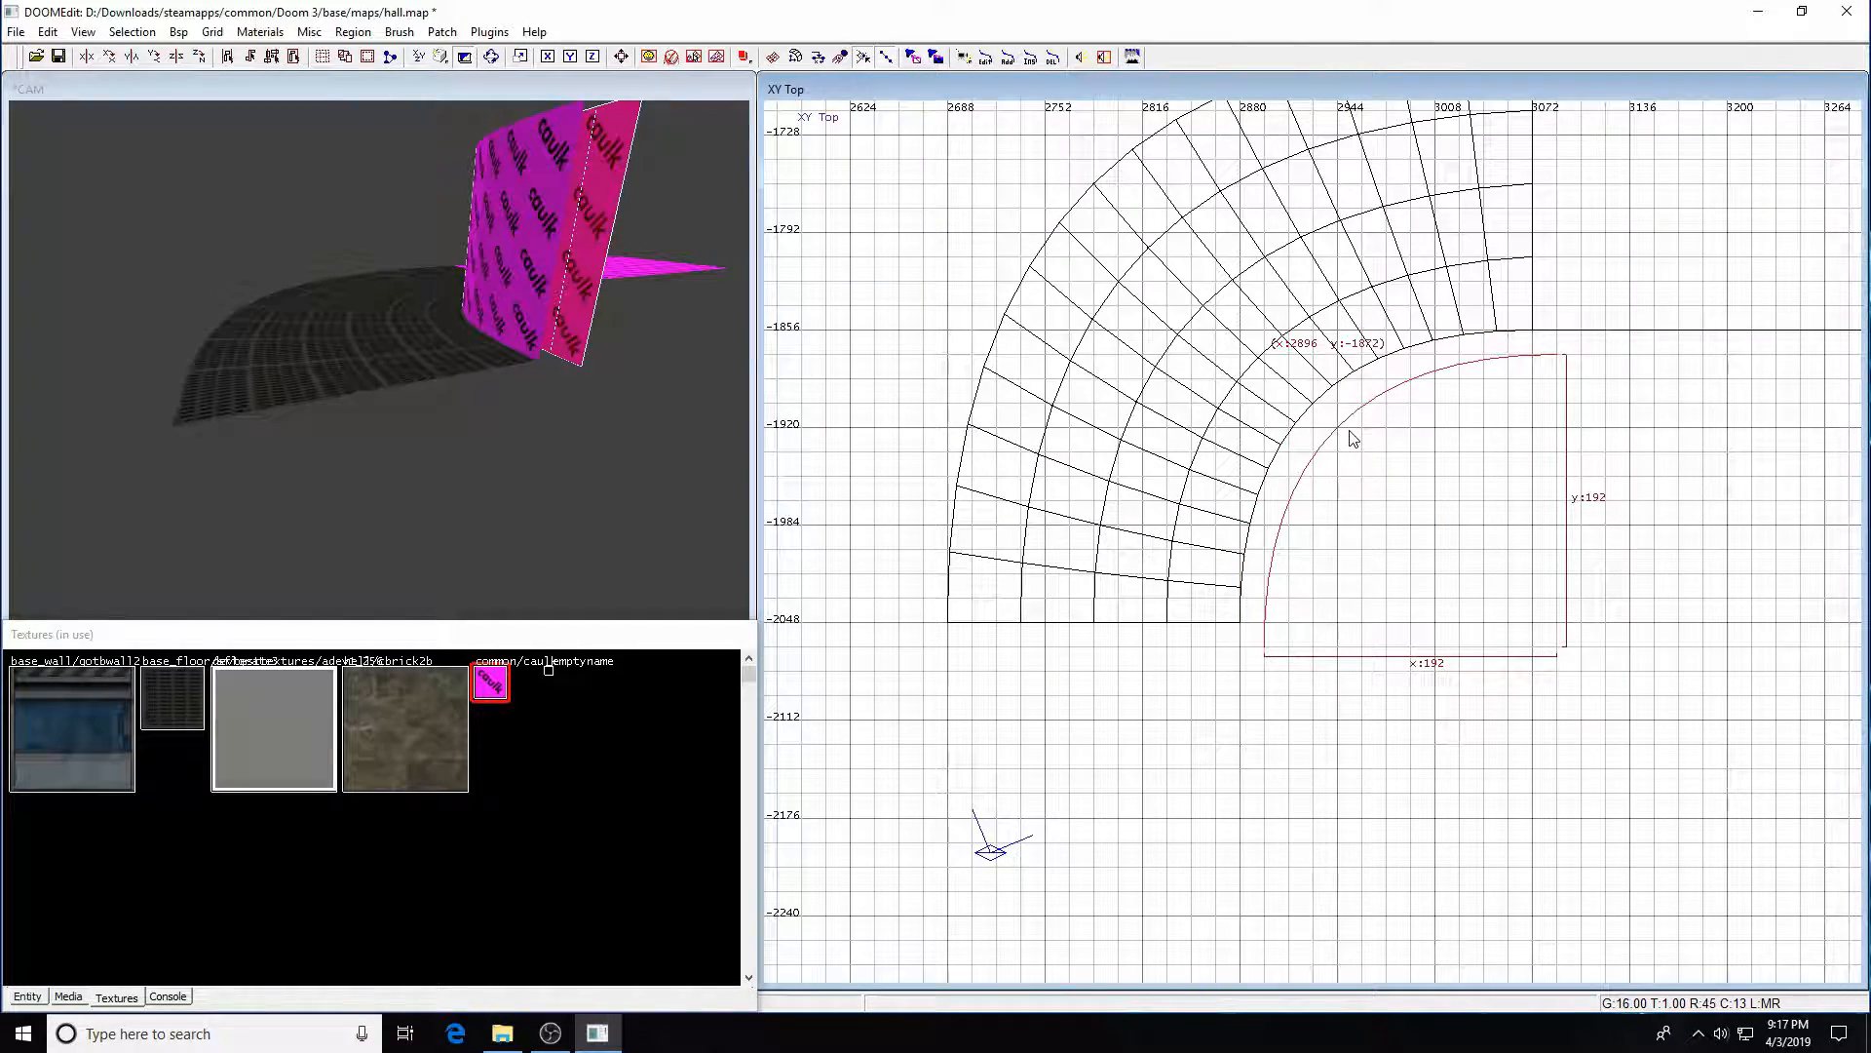
{"action": "left_click_drag", "start_coordinate": [1346, 432], "coordinate": [1039, 412]}
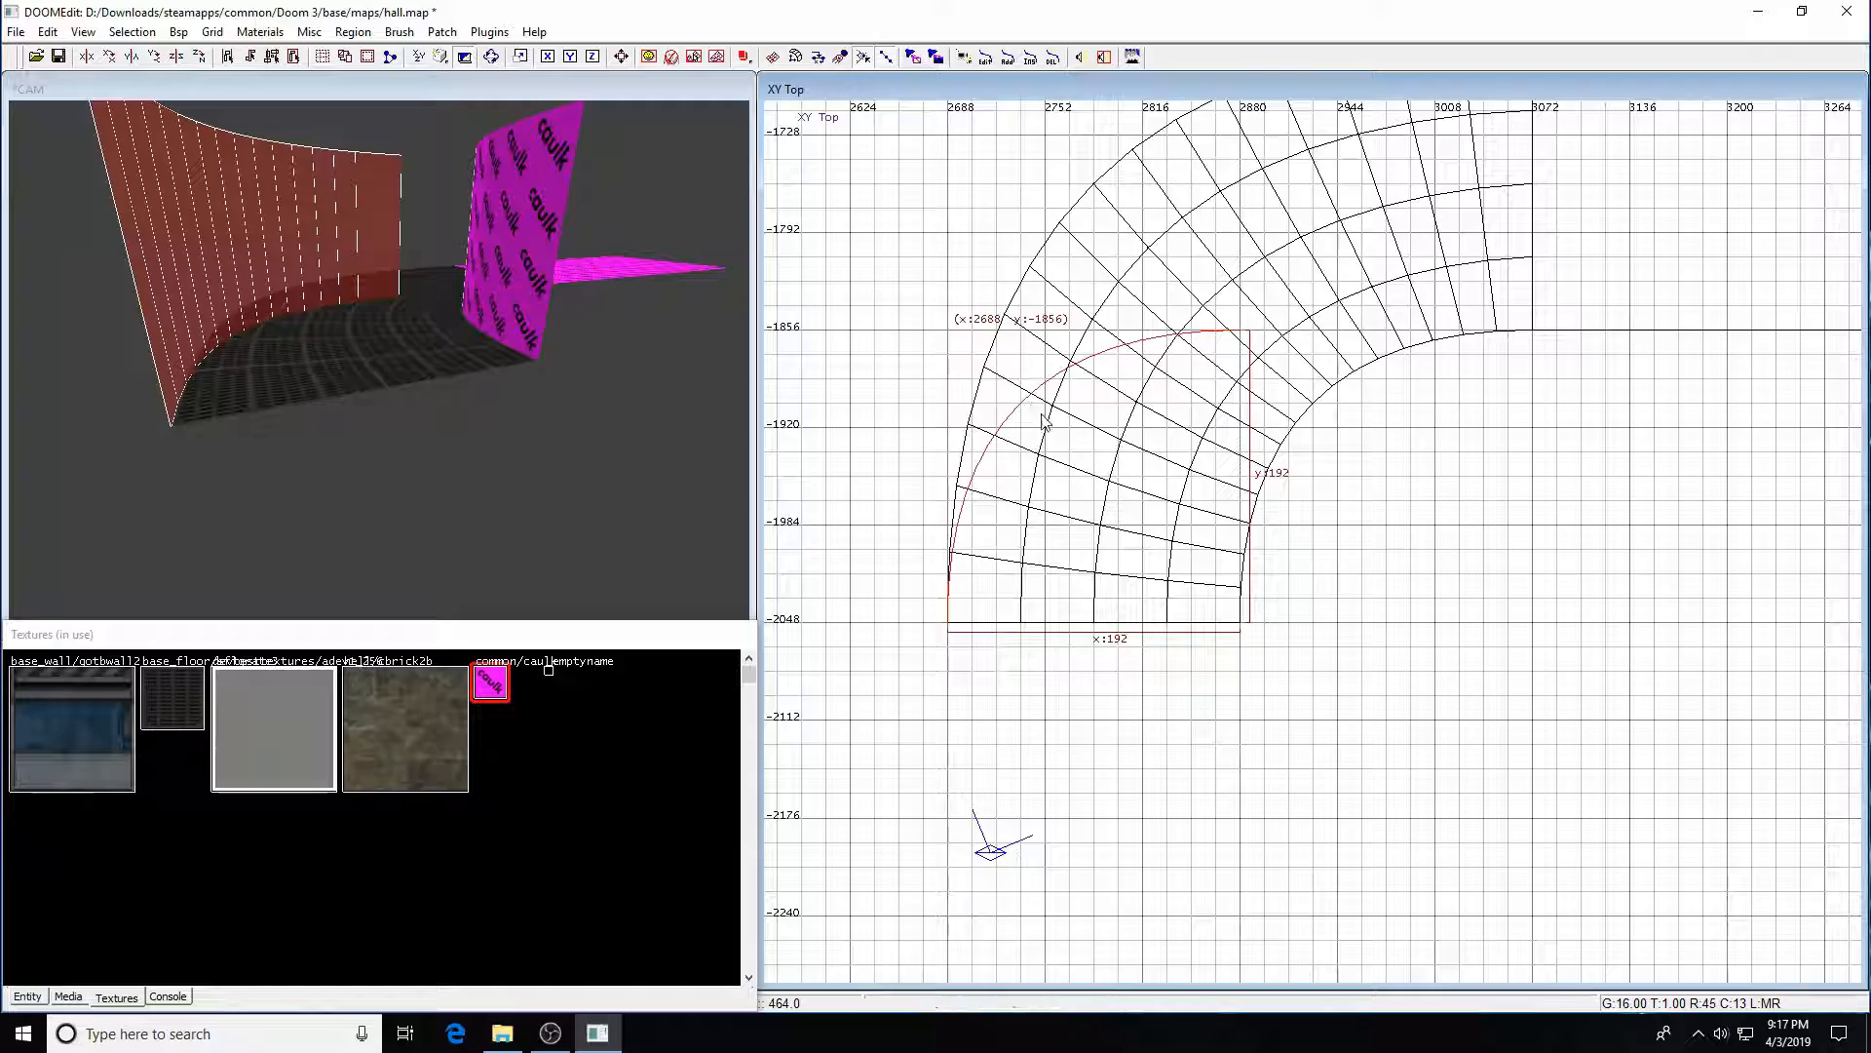
- Stretch the wall copy to 384 by 384 along the floor's outer edge, undoing the accidental extra stretch
{"action": "right_click_drag", "start_coordinate": [1239, 398], "coordinate": [1205, 623]}
{"action": "left_click_drag", "start_coordinate": [1123, 441], "coordinate": [1149, 173]}
{"action": "left_click_drag", "start_coordinate": [1372, 302], "coordinate": [1650, 304]}
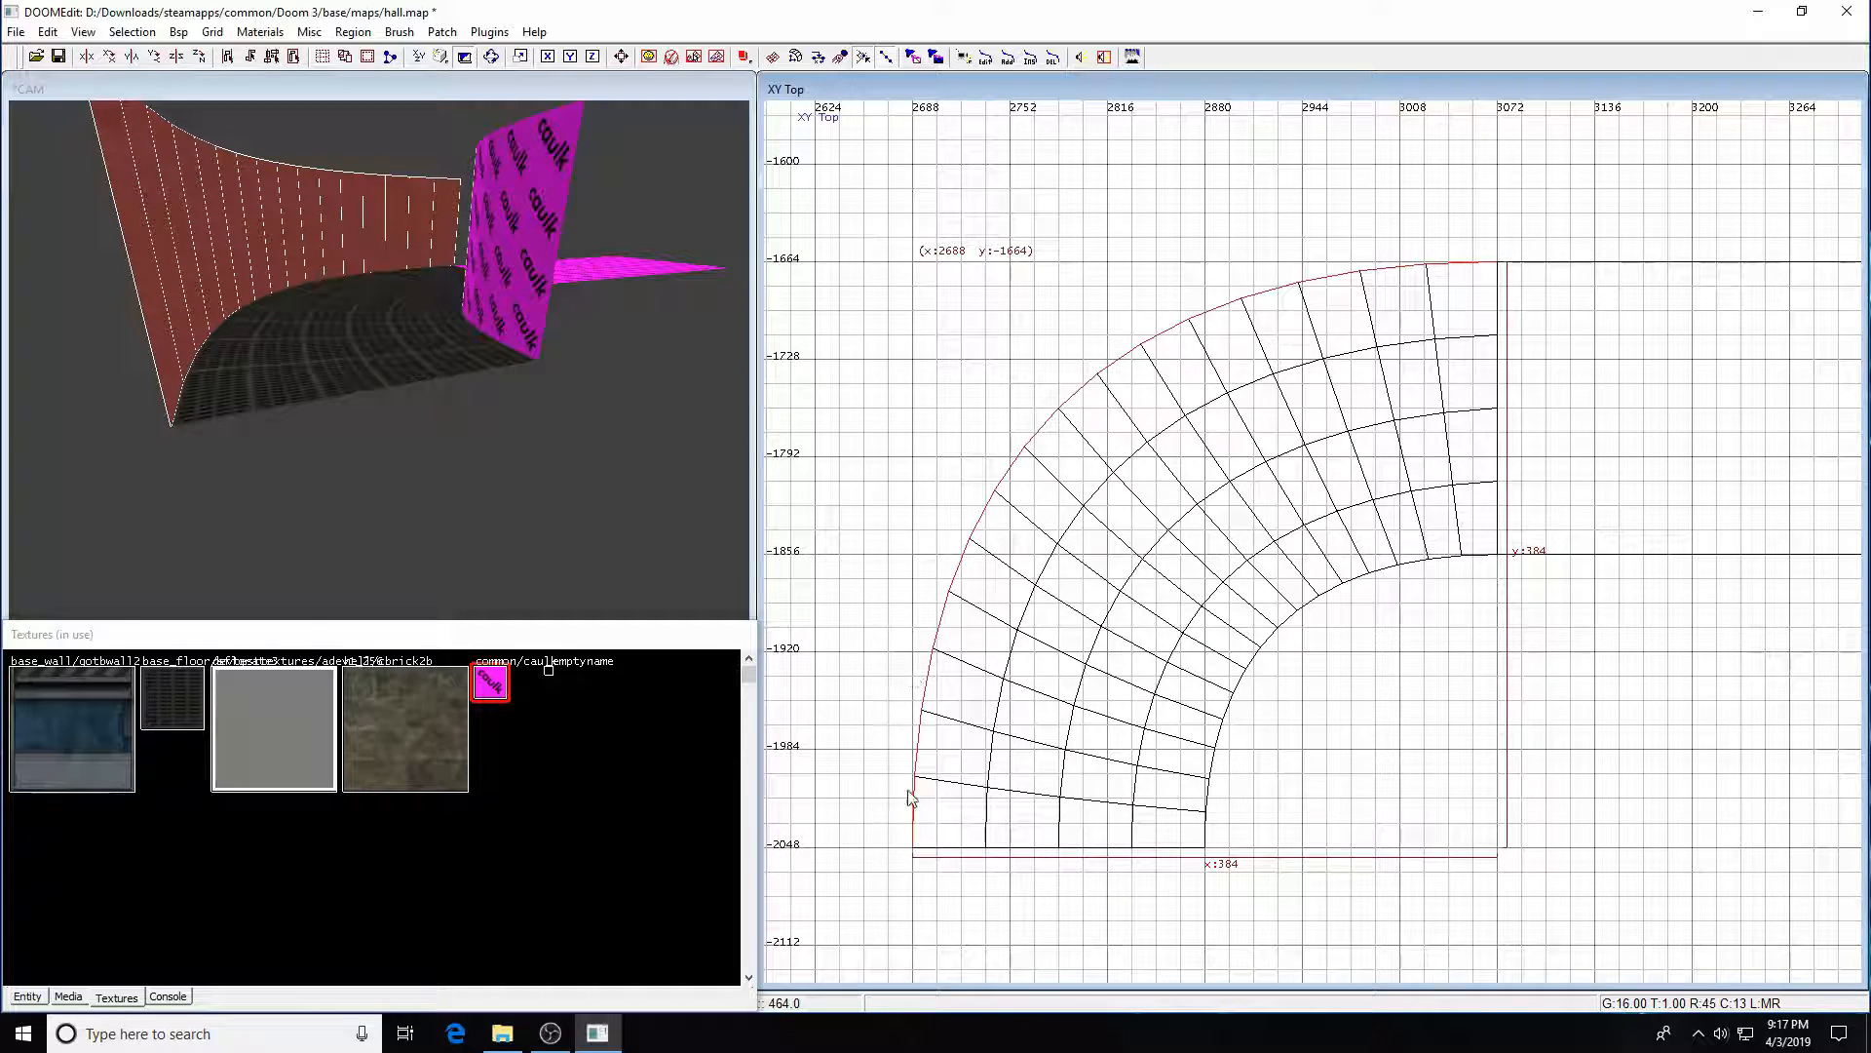
{"action": "left_click_drag", "start_coordinate": [901, 911], "coordinate": [891, 924]}
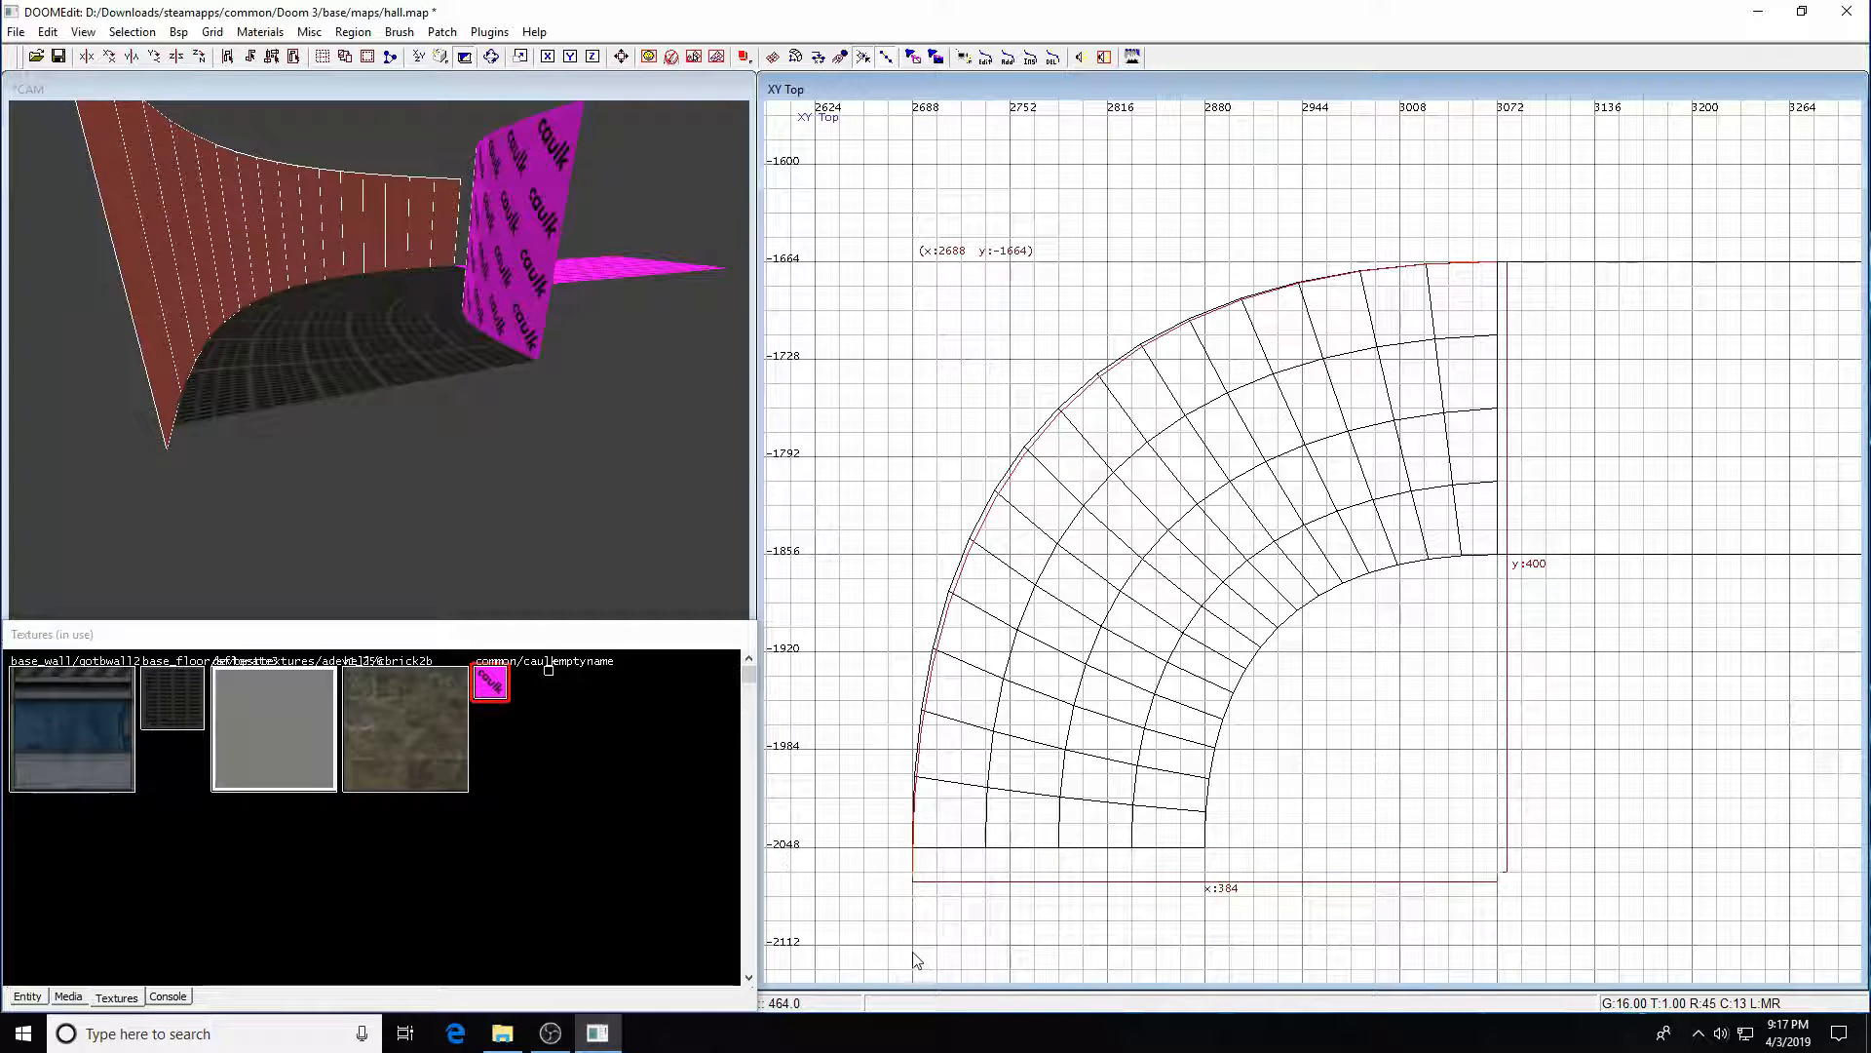
{"action": "key", "text": "ctrl+z"}
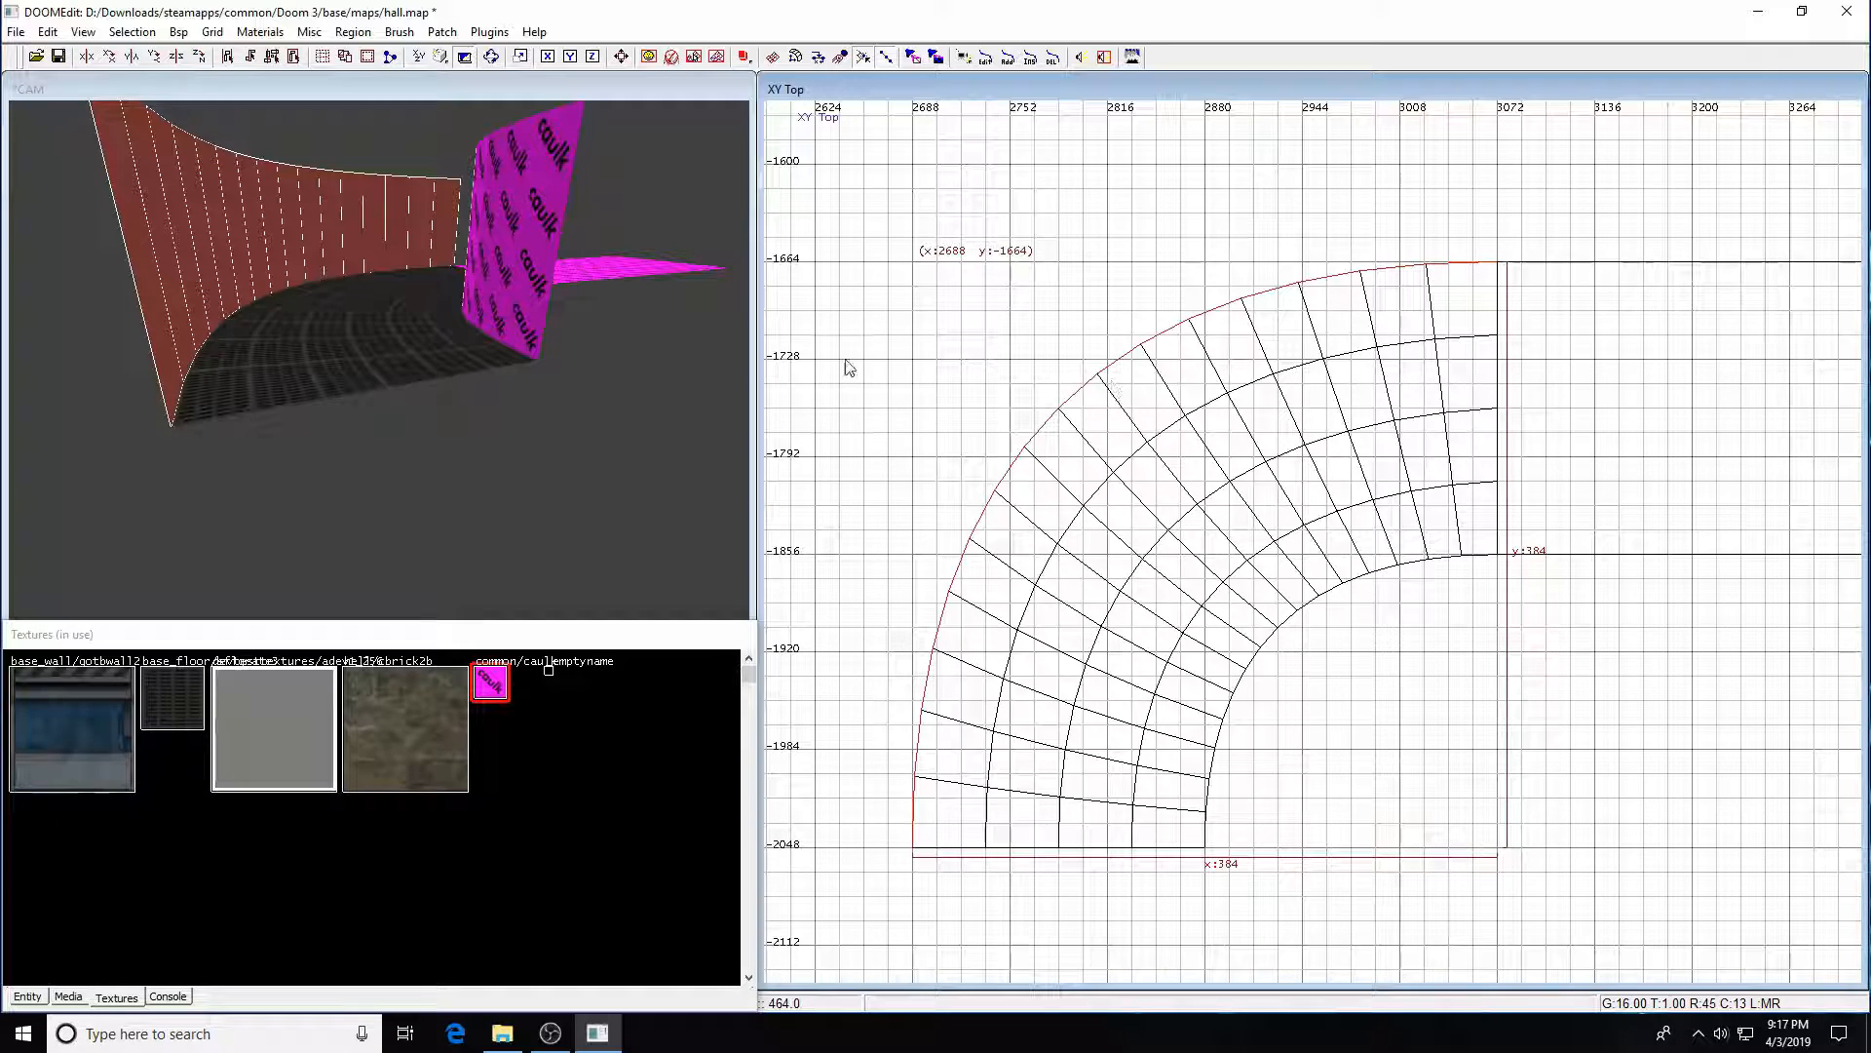
{"action": "key", "text": "Escape"}
- Move the camera around to view the caulk face of the inner curved wall
{"action": "key", "text": "Left"}
{"action": "key", "text": "Left"}
{"action": "key", "text": "Left"}
{"action": "key", "text": "Up"}
{"action": "key", "text": "Up"}
{"action": "key", "text": "Up"}
{"action": "key", "text": "Up"}
{"action": "key", "text": "Up"}
{"action": "key", "text": "Up"}
{"action": "key", "text": "Up"}
{"action": "key", "text": "Up"}
{"action": "key", "text": "Up"}
{"action": "key", "text": "Right"}
{"action": "key", "text": "Right"}
{"action": "key", "text": "Right"}
{"action": "key", "text": "Right"}
{"action": "key", "text": "Right"}
{"action": "key", "text": "Right"}
{"action": "key", "text": "Right"}
{"action": "key", "text": "Right"}
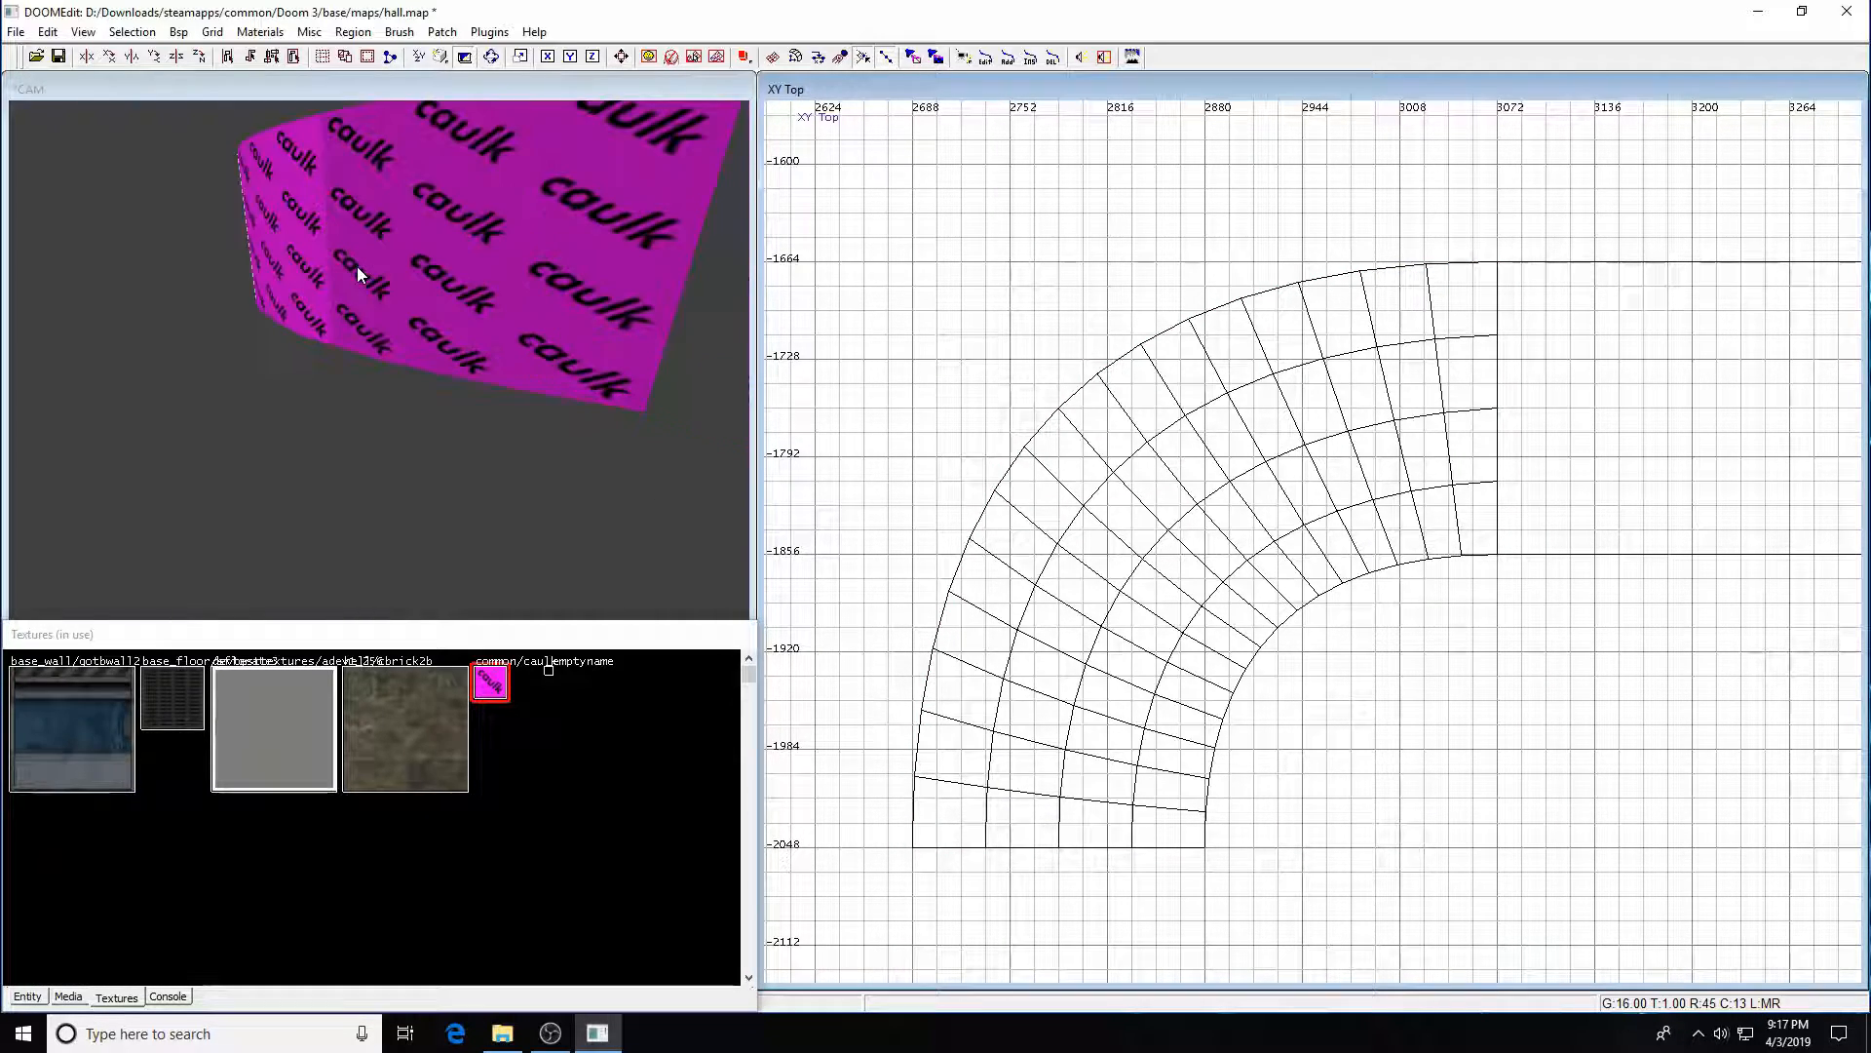
- Invert the matrix of the outer curved wall patch so its visible face points into the hallway
{"action": "key", "text": "Up"}
{"action": "key", "text": "Up"}
{"action": "key", "text": "Up"}
{"action": "key", "text": "Up"}
{"action": "key", "text": "Up"}
{"action": "key", "text": "Up"}
{"action": "key", "text": "Up"}
{"action": "key", "text": "Up"}
{"action": "key", "text": "Up"}
{"action": "key", "text": "Up"}
{"action": "key", "text": "Left"}
{"action": "key", "text": "Left"}
{"action": "key", "text": "Left"}
{"action": "key", "text": "Left"}
{"action": "key", "text": "Left"}
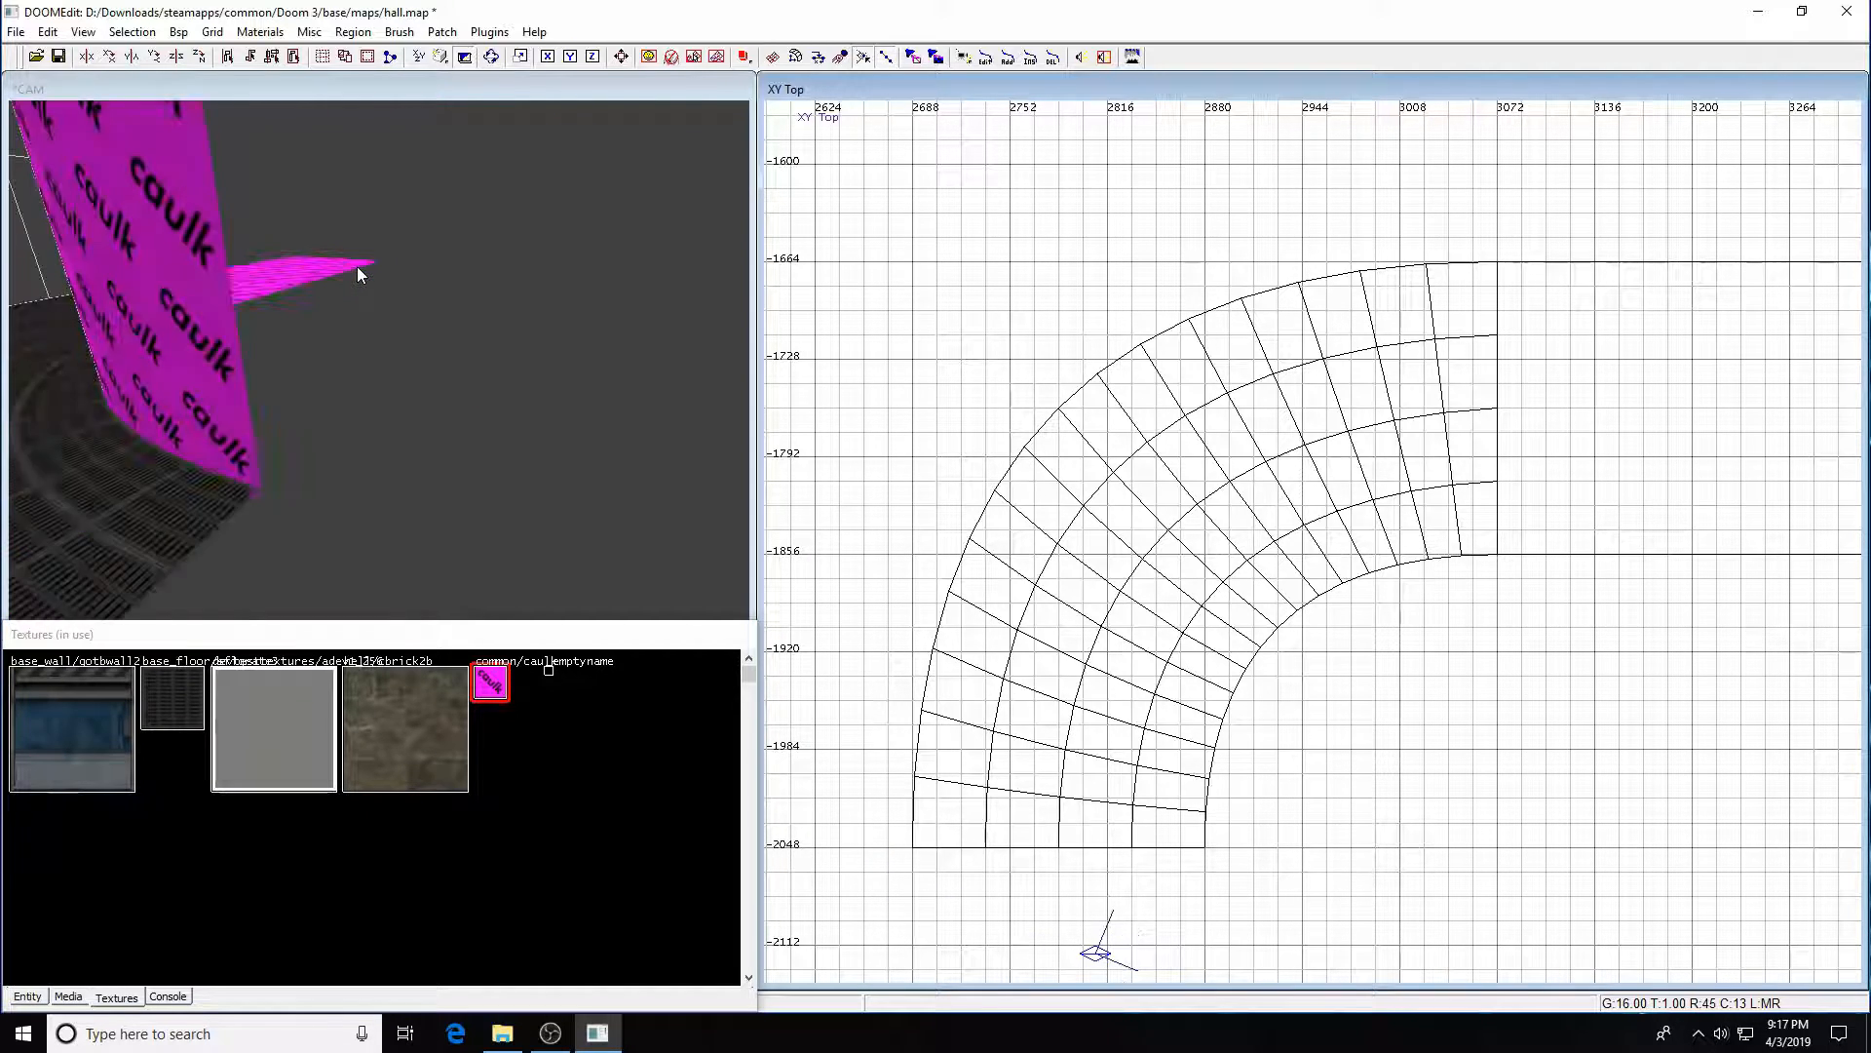
{"action": "key", "text": "Down"}
{"action": "key", "text": "Down"}
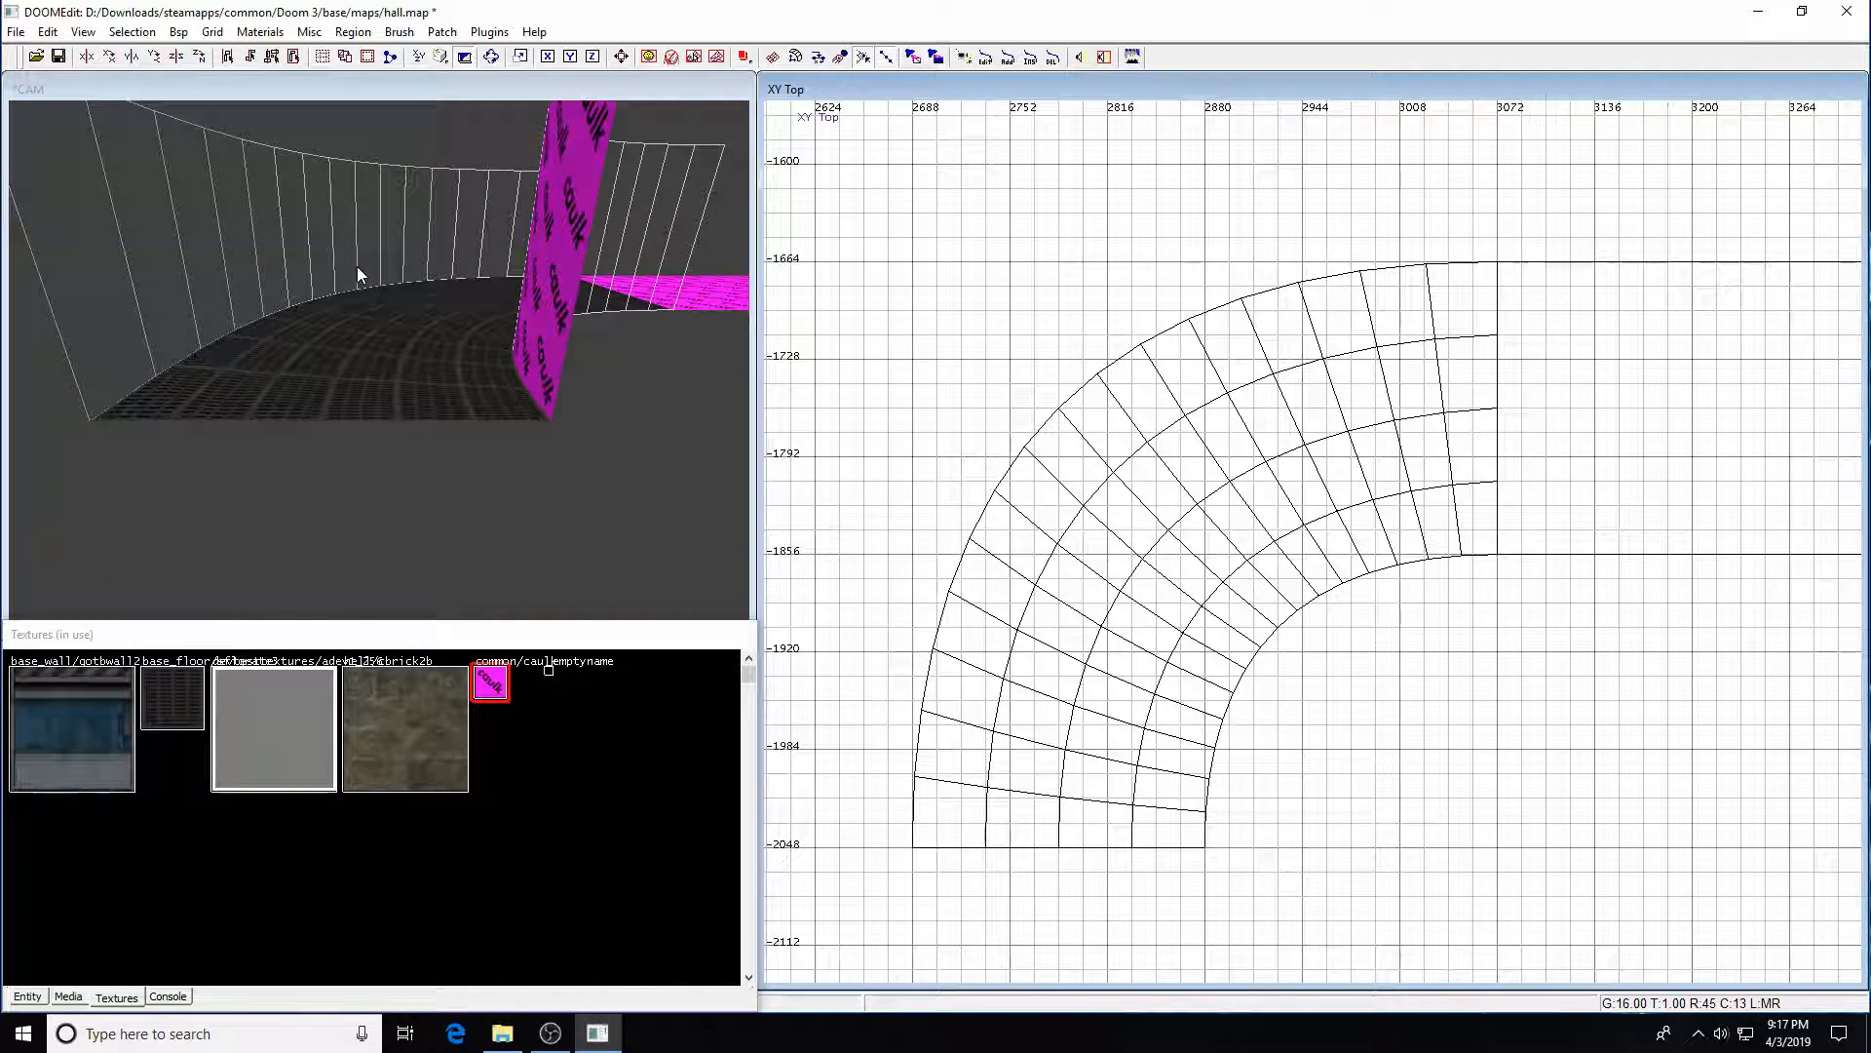
{"action": "left_click", "coordinate": [201, 215], "text": "shift"}
{"action": "left_click", "coordinate": [443, 32]}
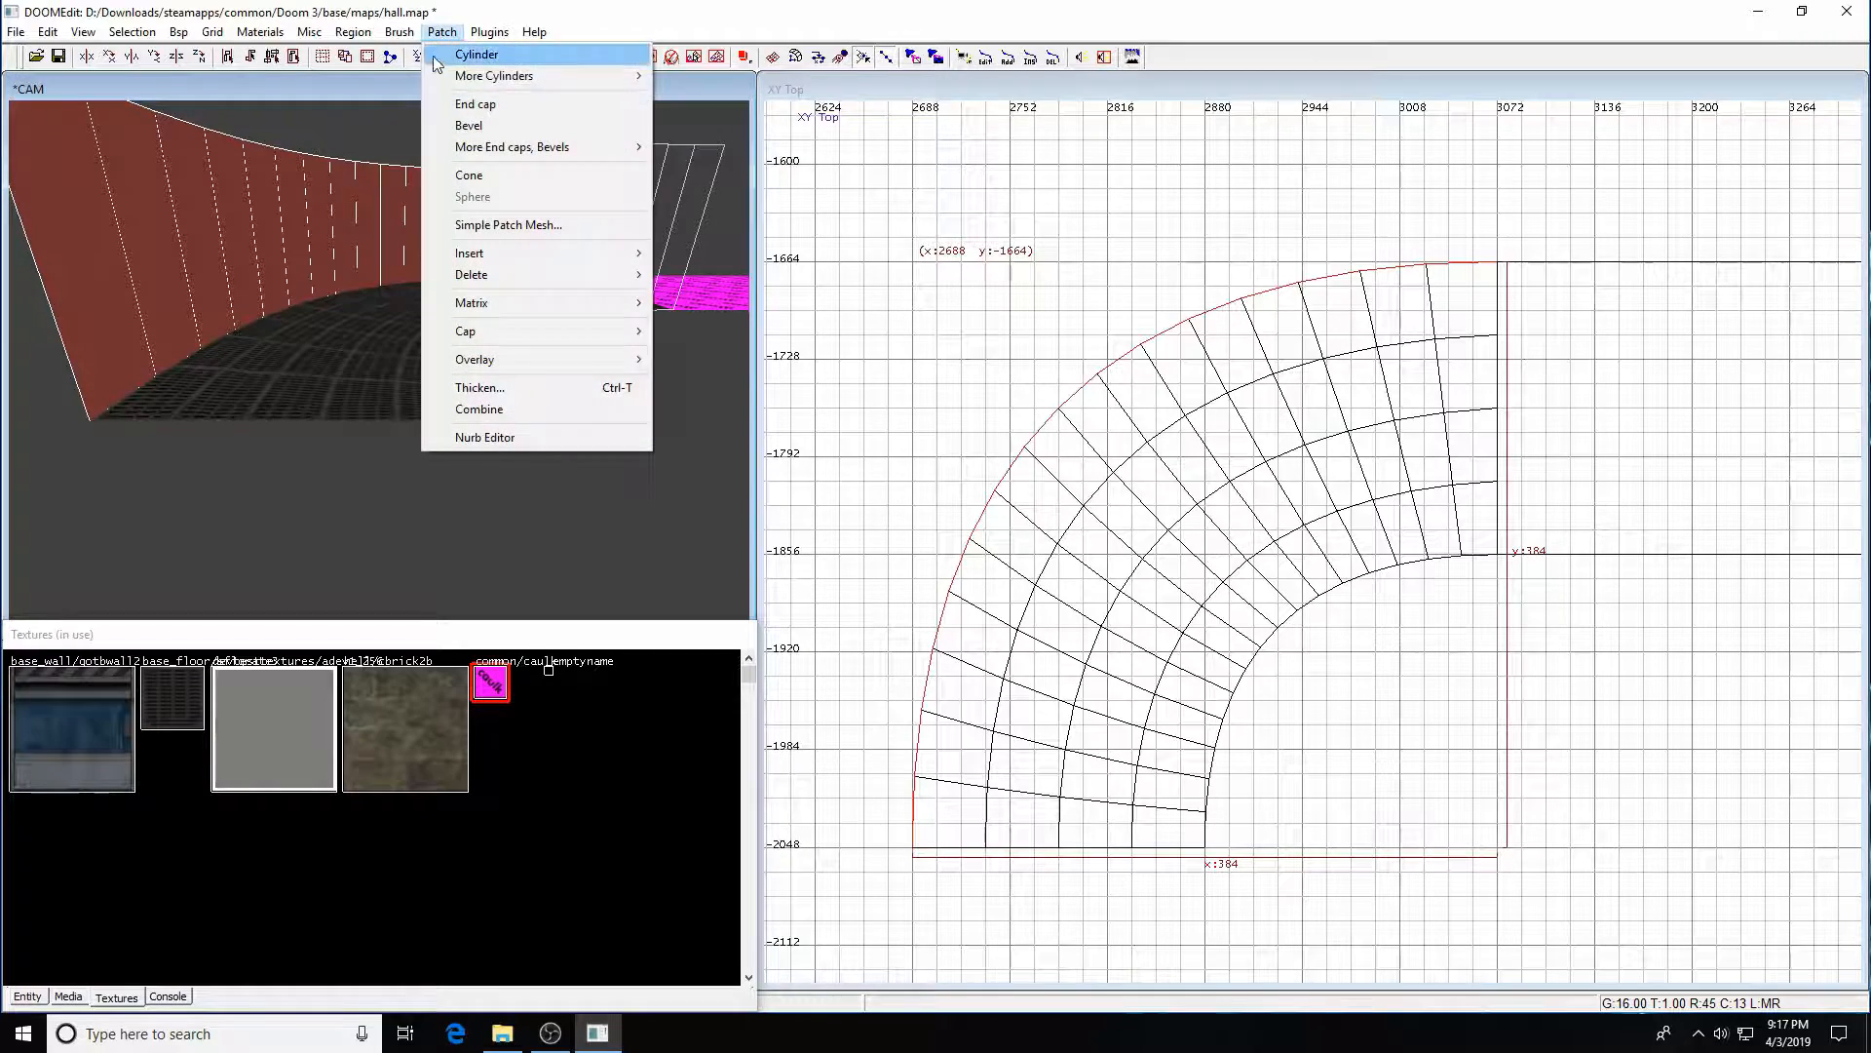
{"action": "mouse_move", "coordinate": [472, 306]}
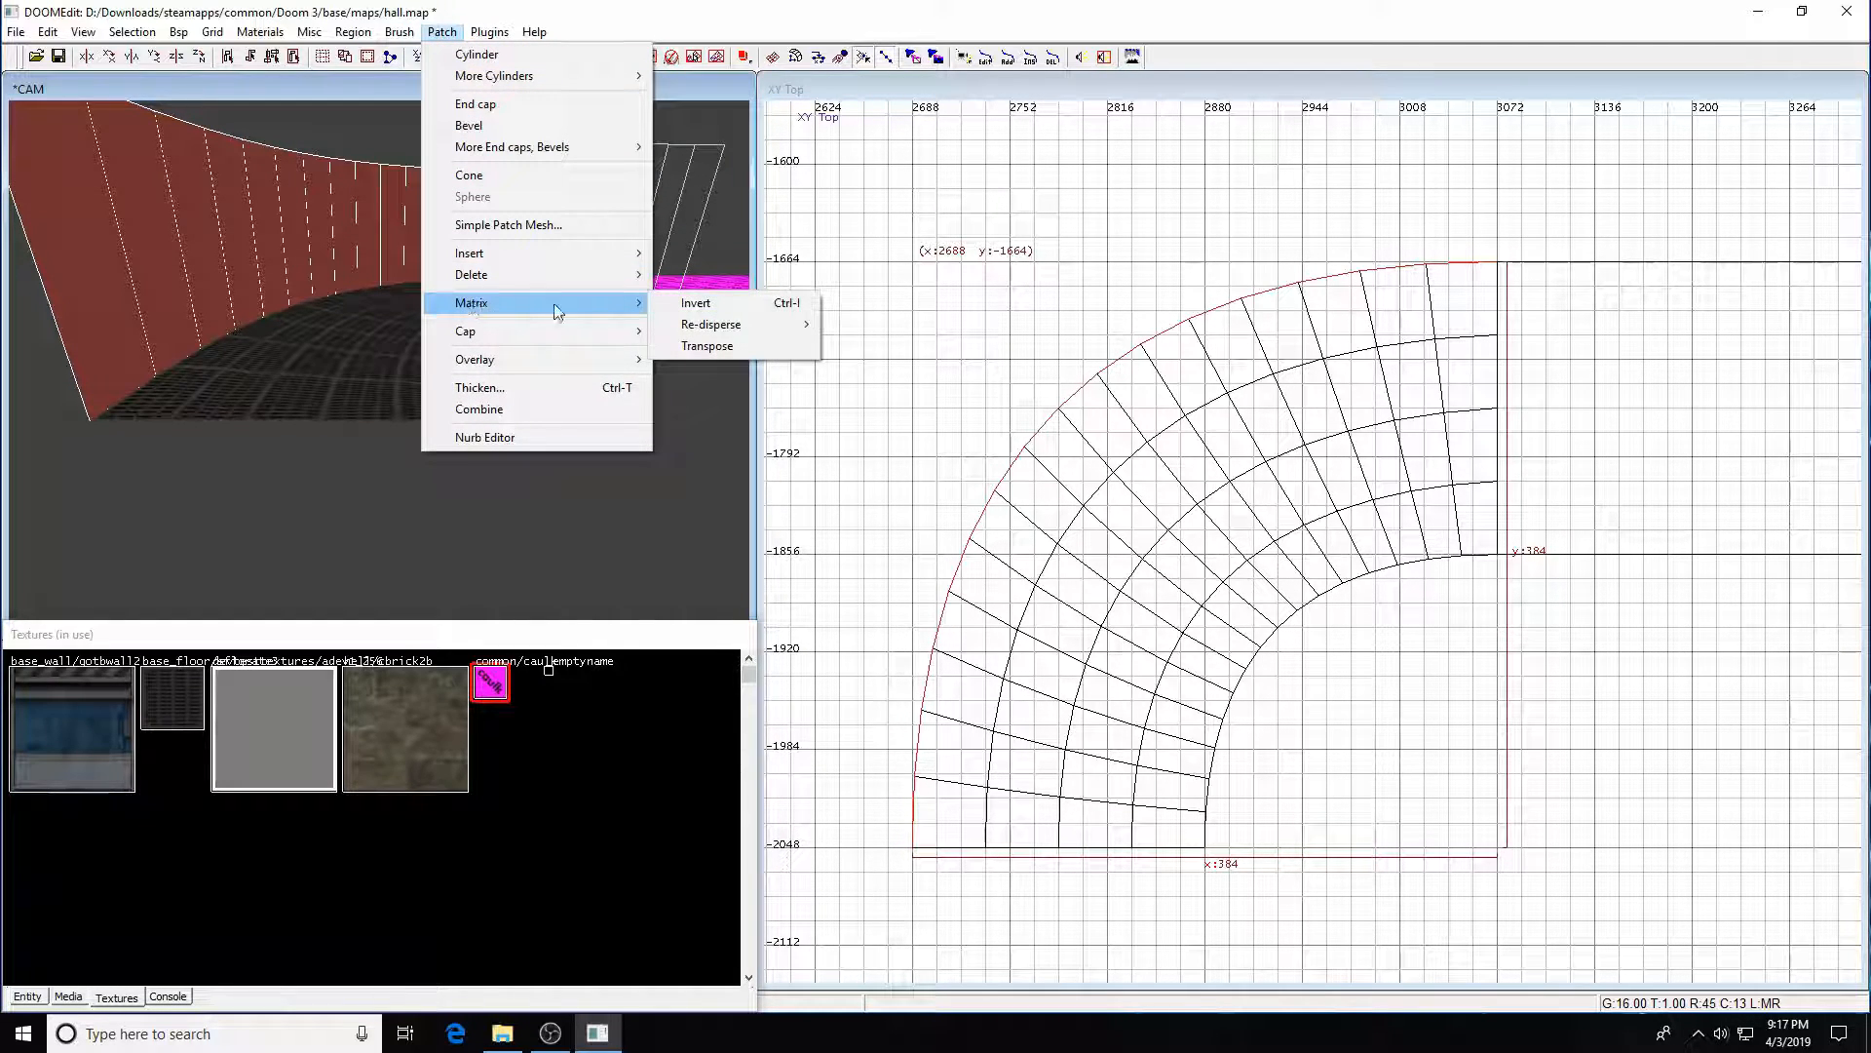
{"action": "left_click", "coordinate": [692, 303]}
{"action": "key", "text": "Escape"}
- Examine the inward-facing outer wall and the inner wall from the open end of the bend
{"action": "key", "text": "Left"}
{"action": "key", "text": "Left"}
{"action": "key", "text": "Up"}
{"action": "key", "text": "Up"}
{"action": "key", "text": "Up"}
{"action": "key", "text": "Up"}
{"action": "key", "text": "Right"}
{"action": "key", "text": "Right"}
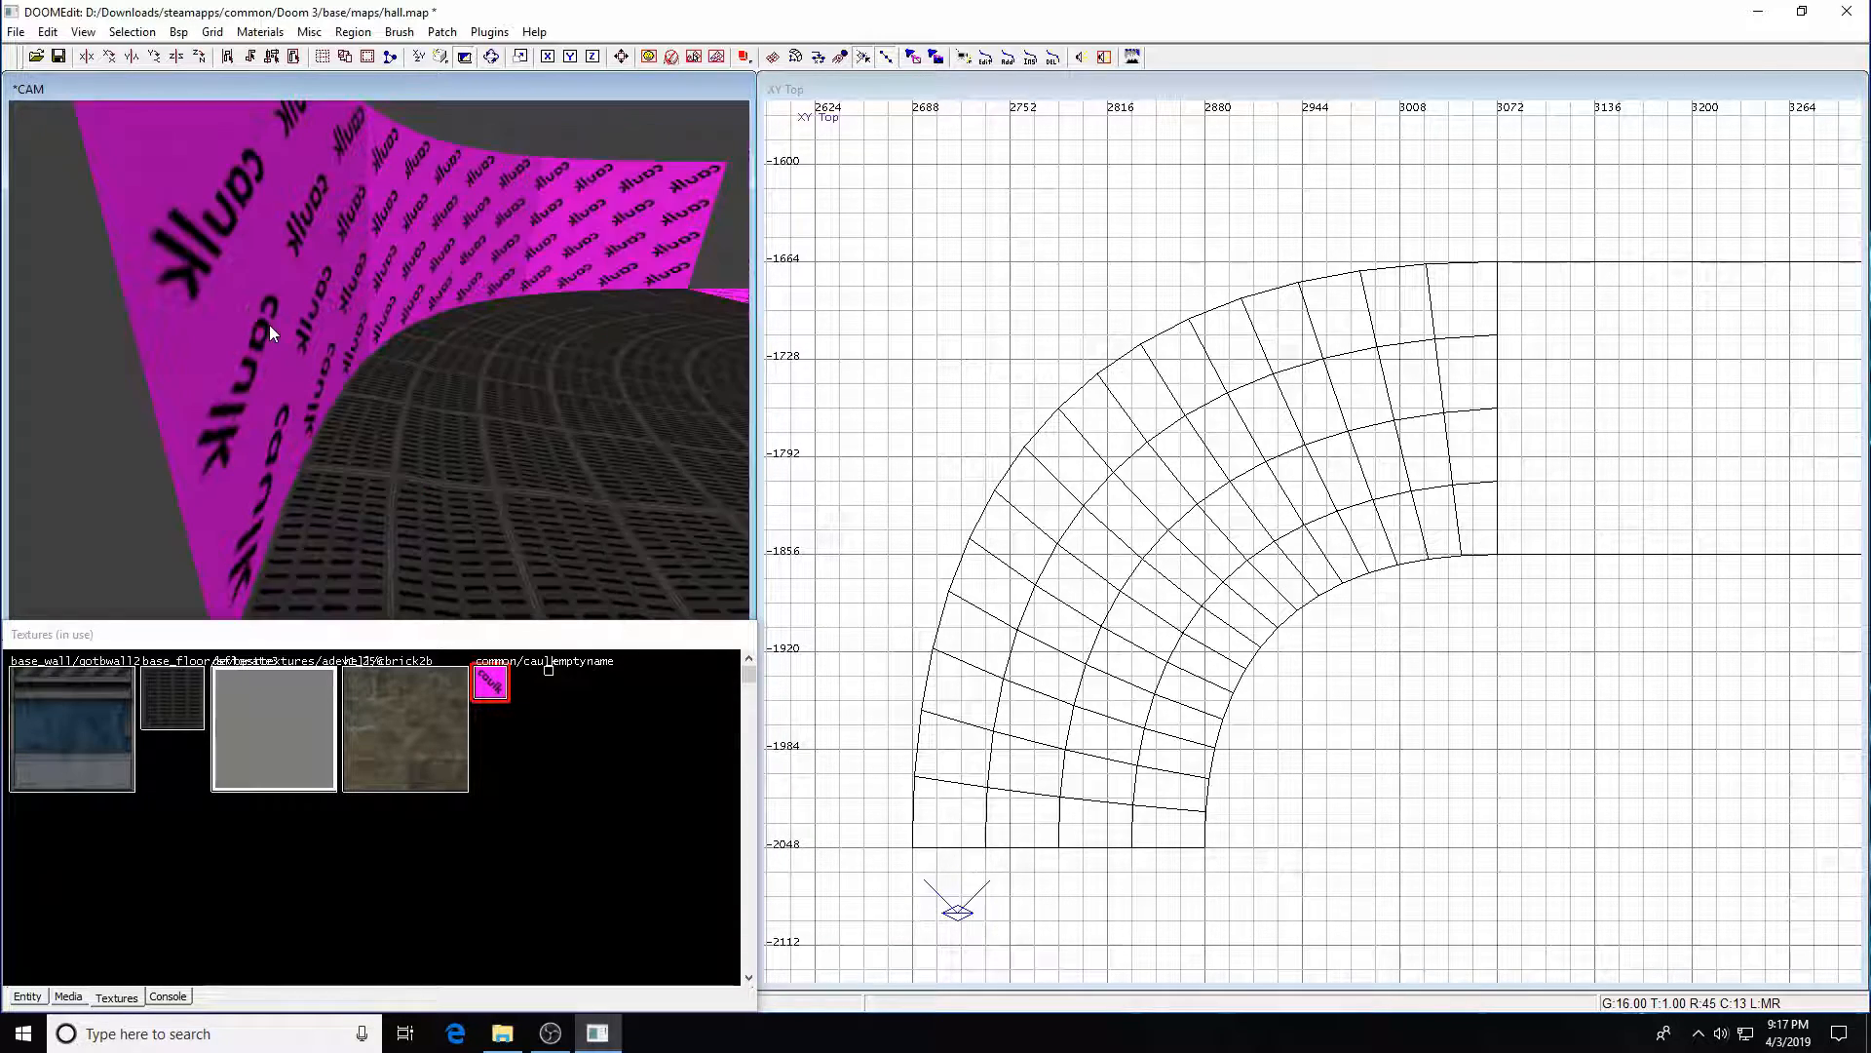
{"action": "key", "text": "Down"}
{"action": "key", "text": "Down"}
{"action": "key", "text": "Down"}
{"action": "key", "text": "Down"}
{"action": "key", "text": "Right"}
{"action": "key", "text": "Right"}
{"action": "key", "text": "Up"}
{"action": "key", "text": "Up"}
{"action": "key", "text": "Up"}
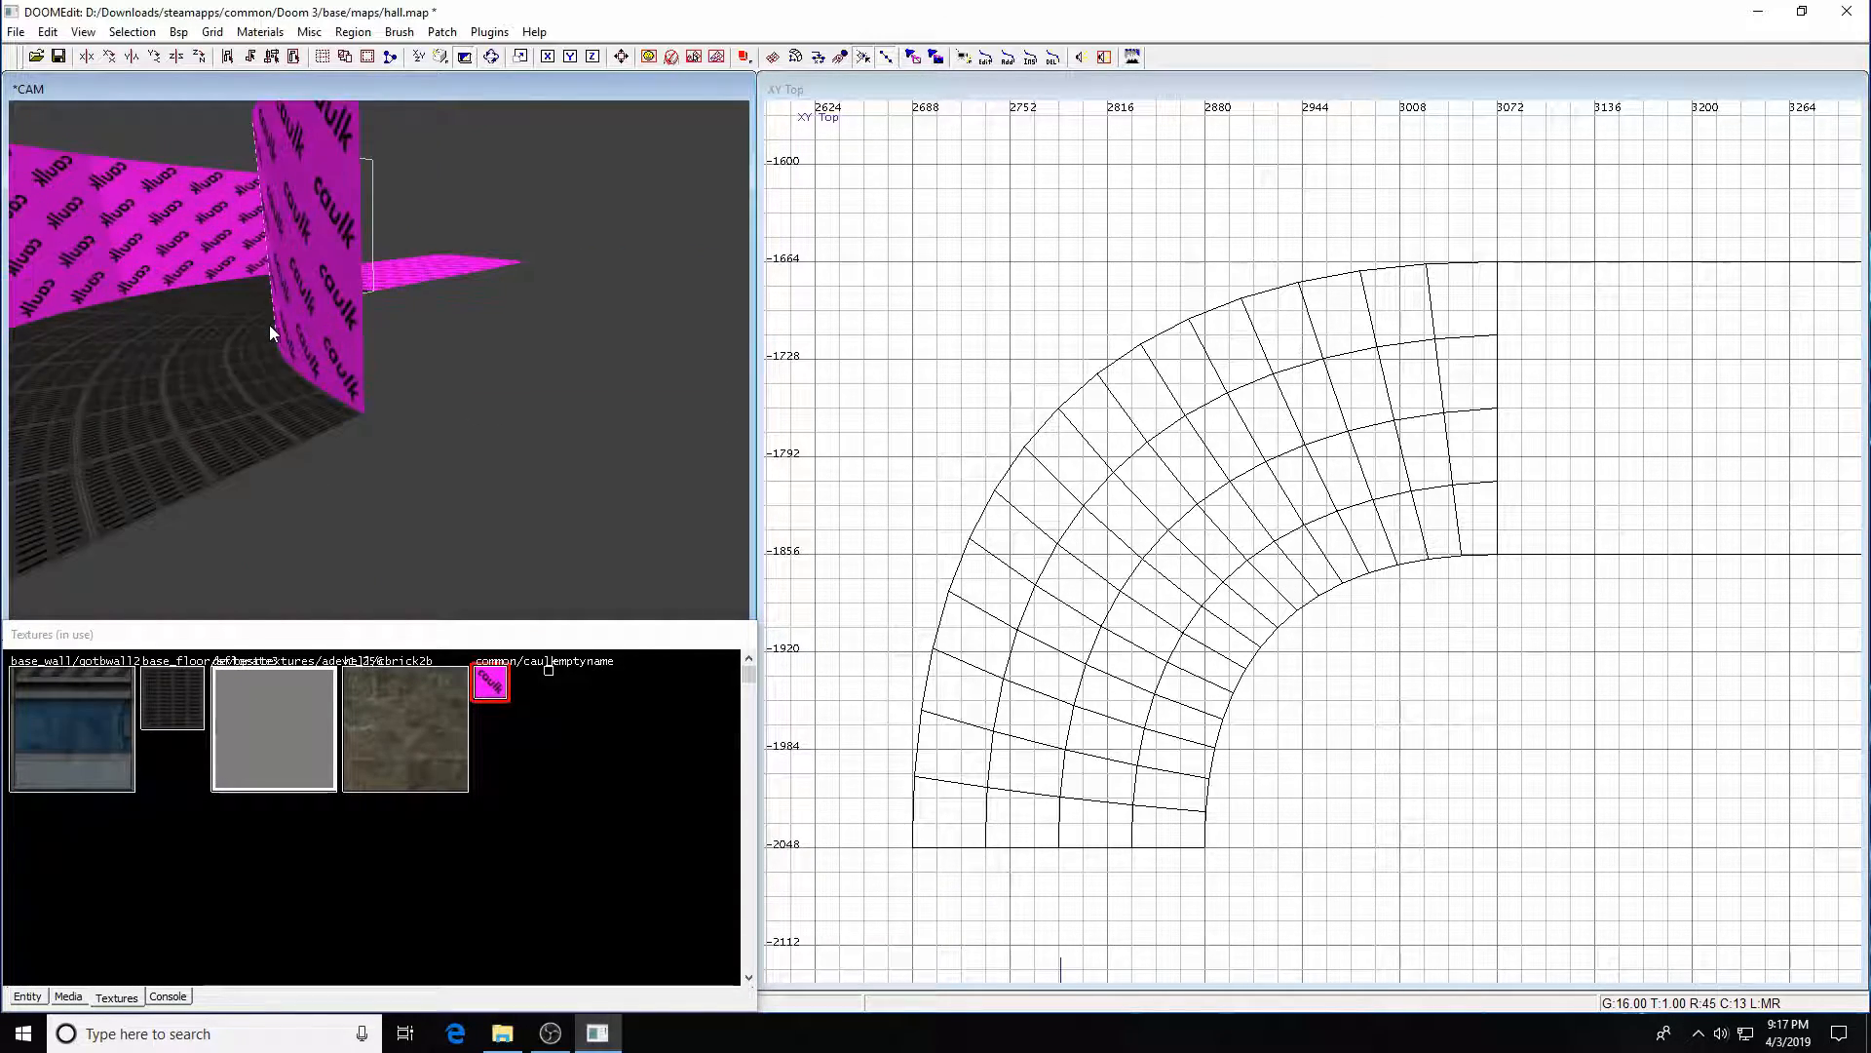
{"action": "key", "text": "Left"}
{"action": "key", "text": "Left"}
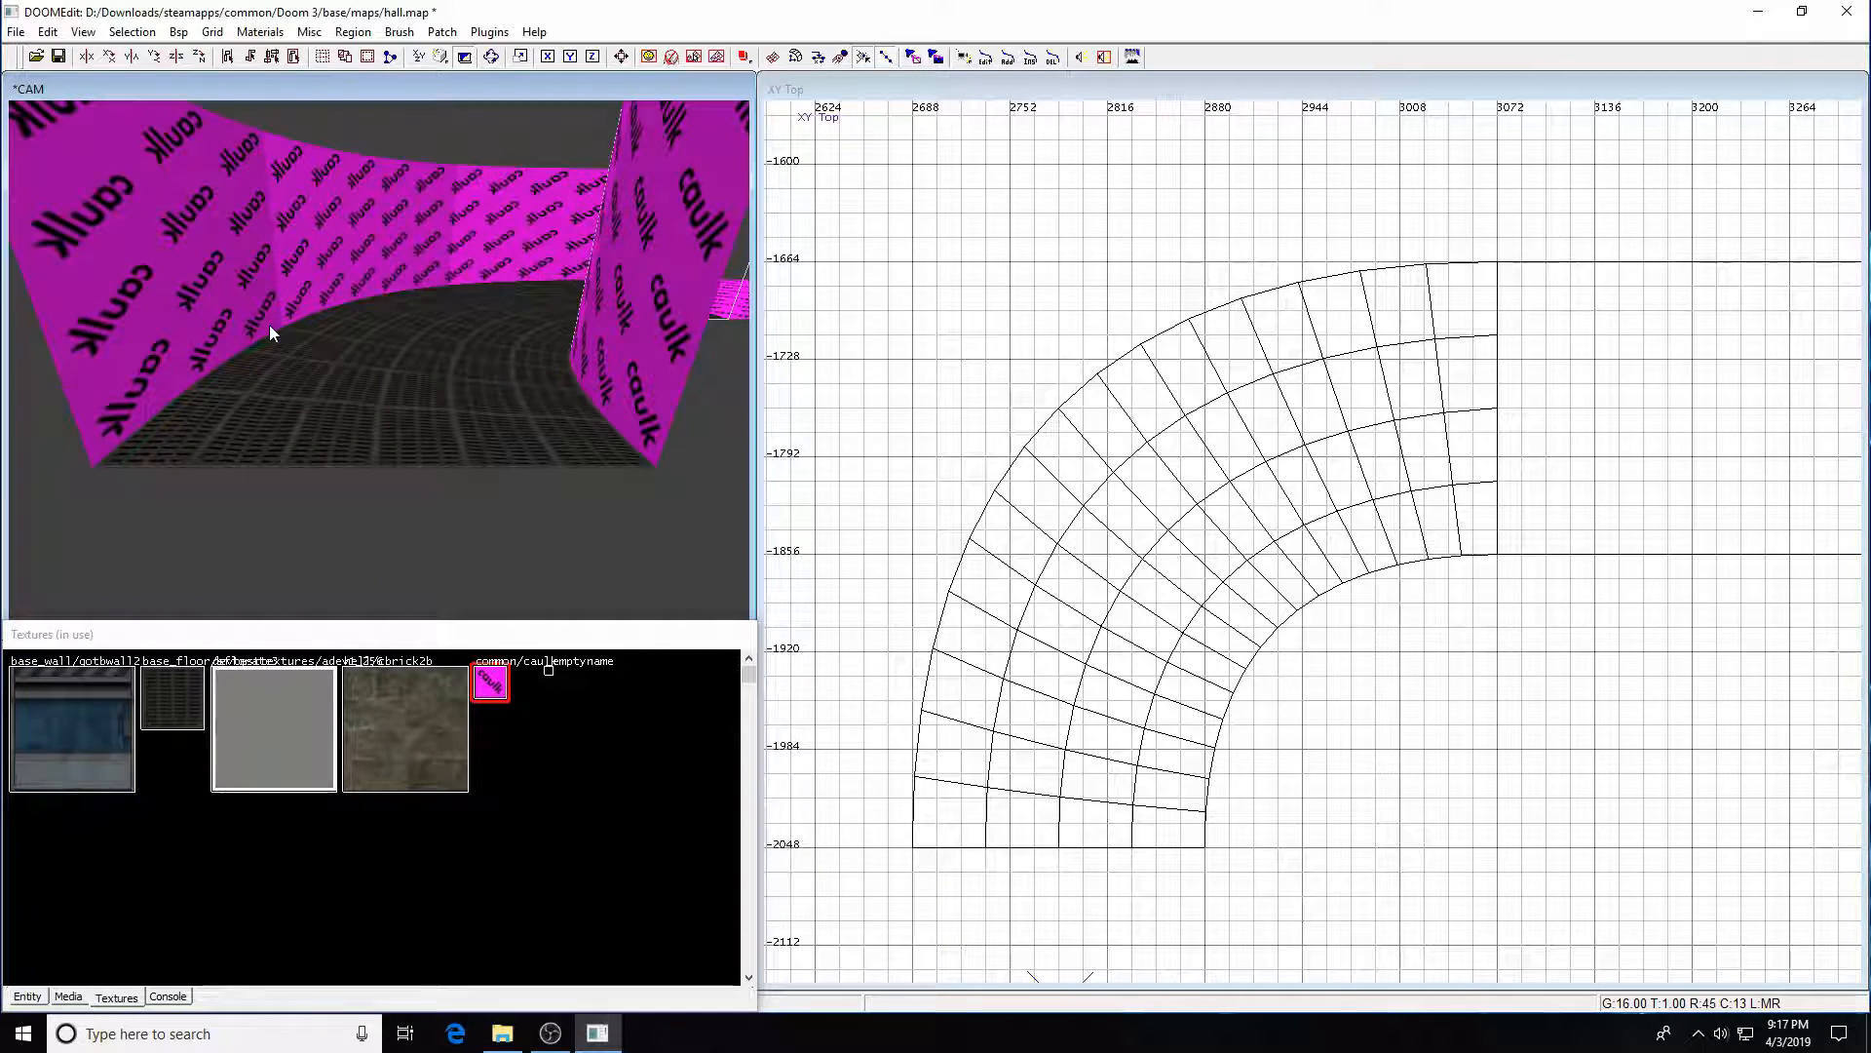
- Apply the base_wall/gotbwall2 texture to the outer curved wall patch
{"action": "left_click", "coordinate": [309, 253], "text": "shift"}
{"action": "key", "text": "s"}
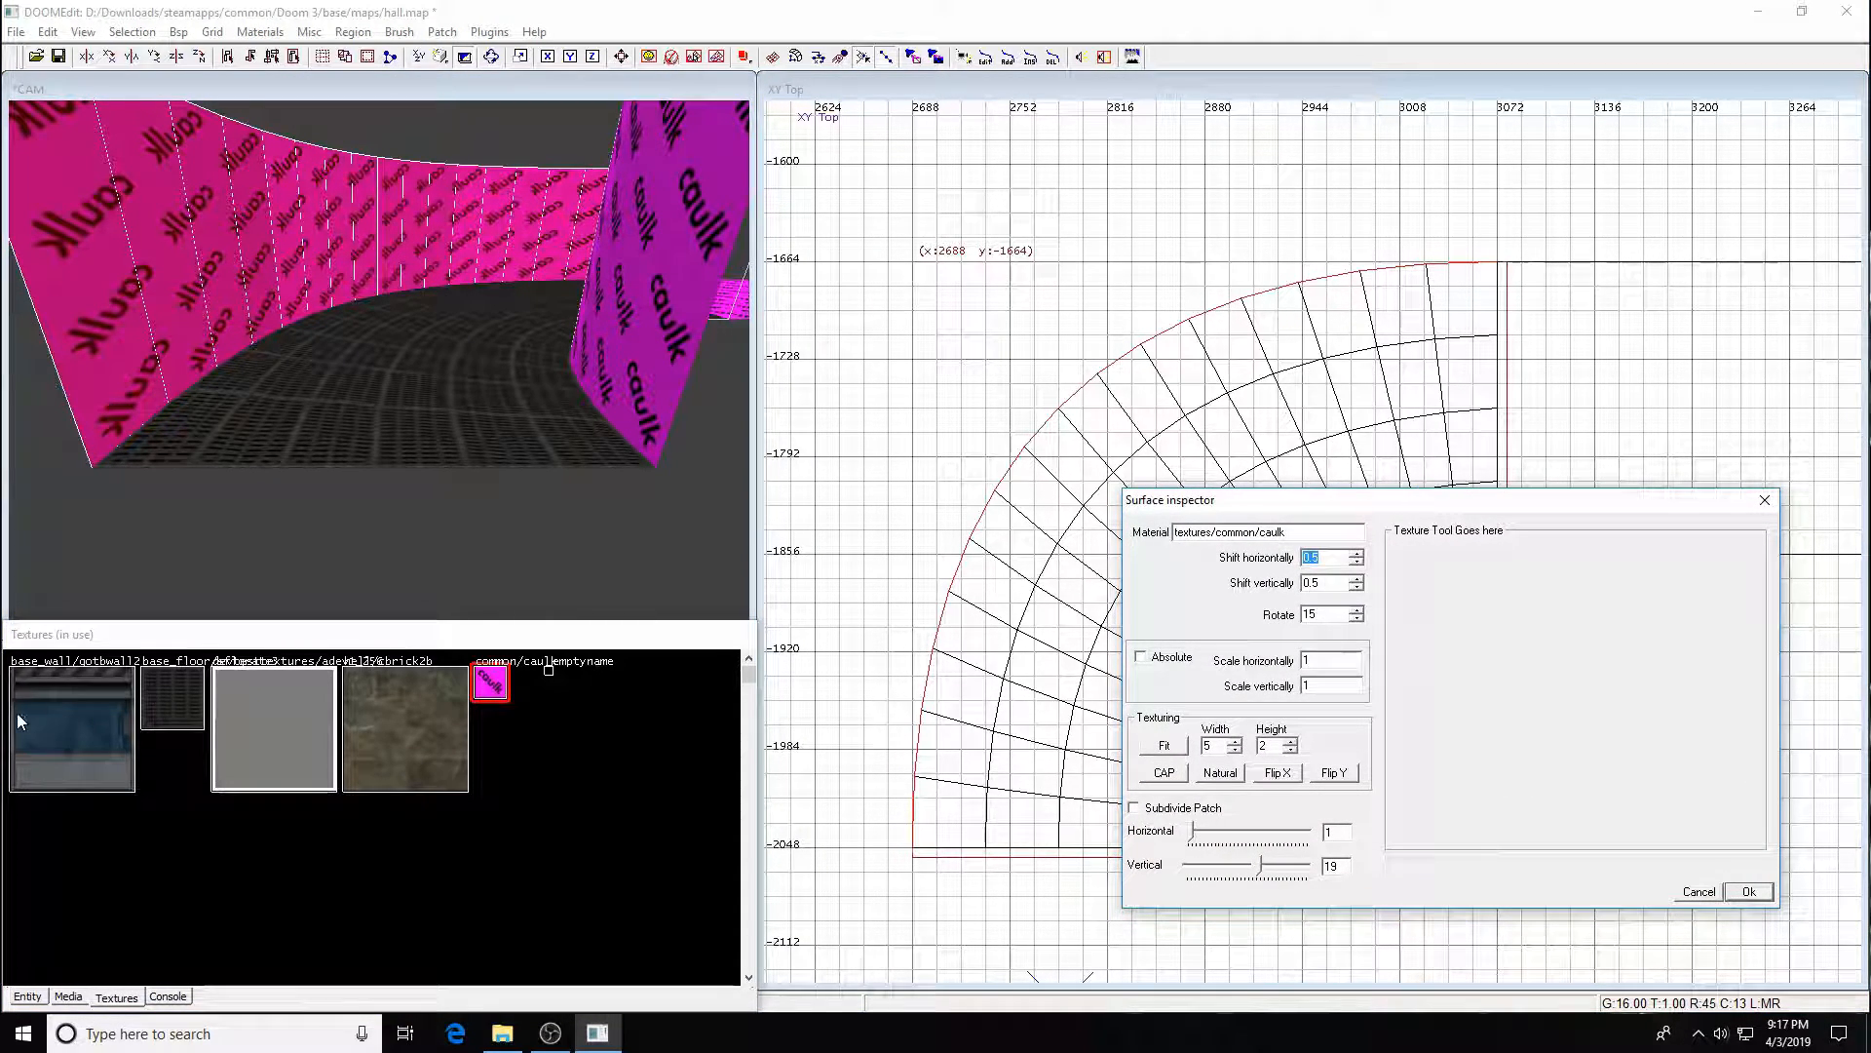
{"action": "left_click", "coordinate": [76, 719]}
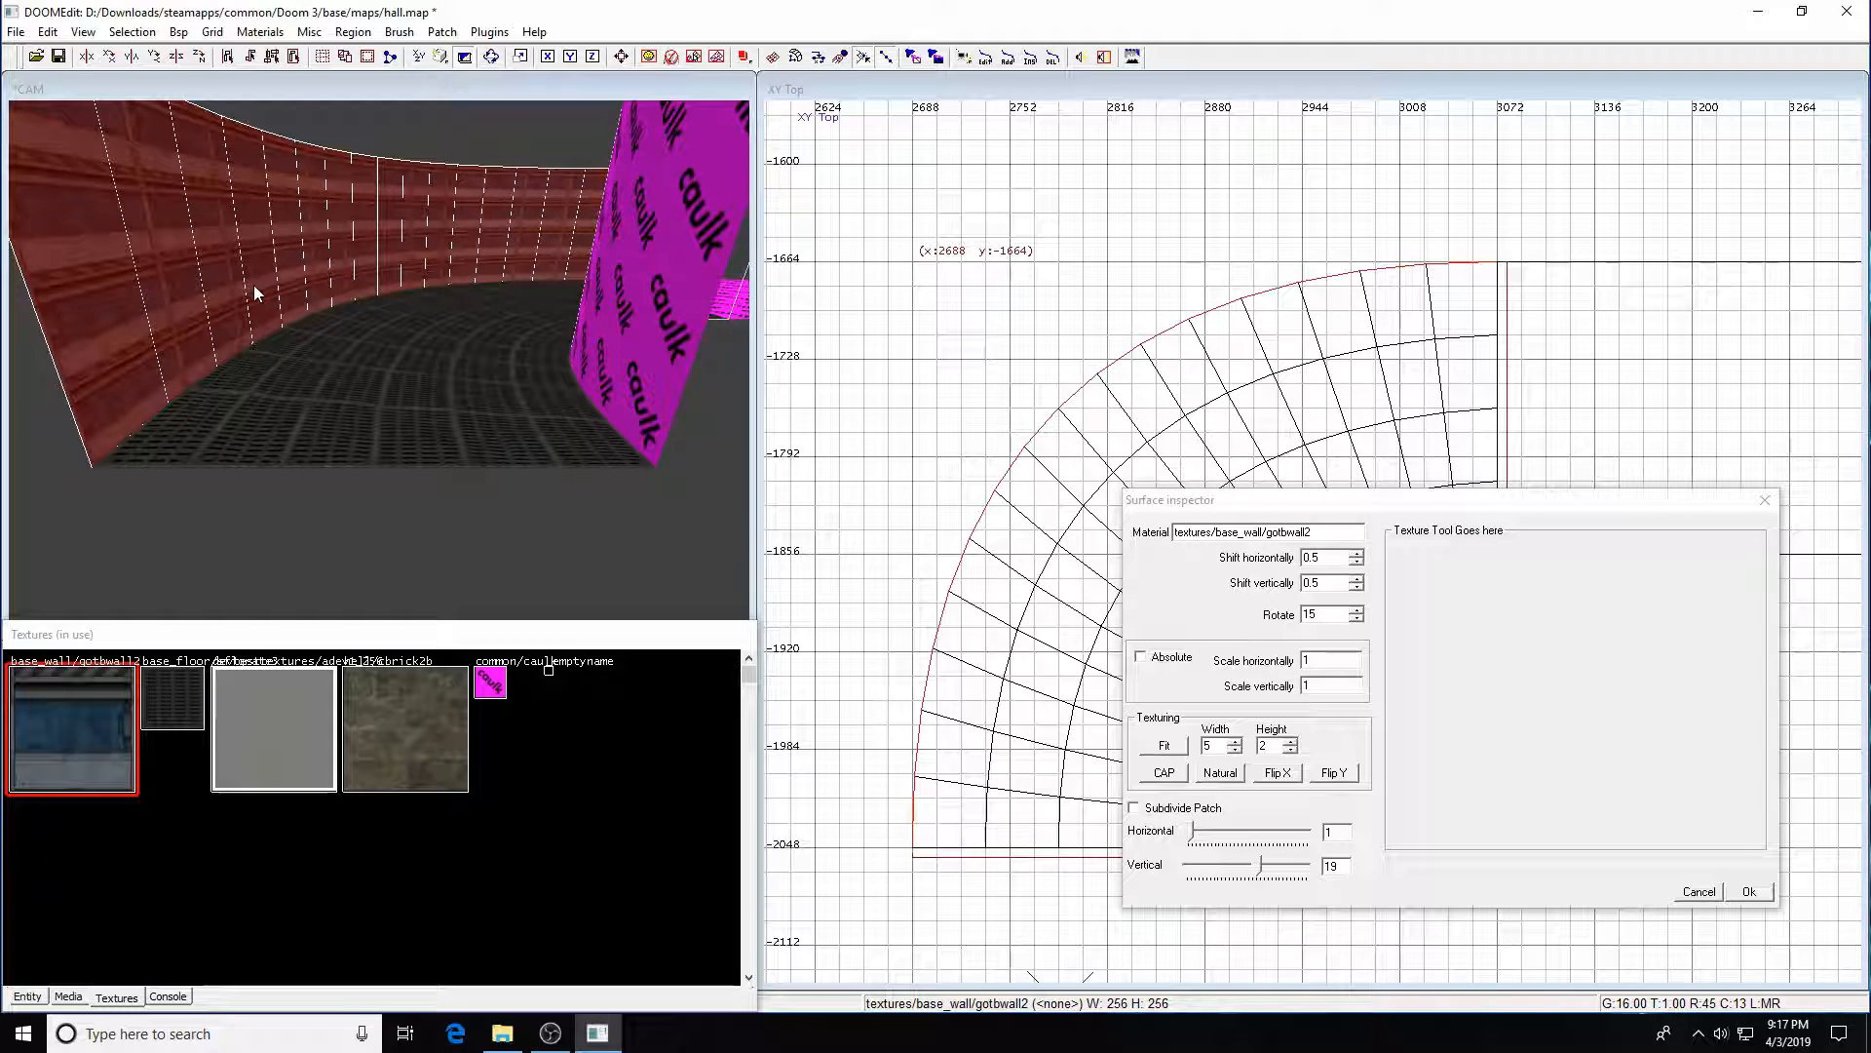
{"action": "key", "text": "Escape"}
{"action": "key", "text": "Escape"}
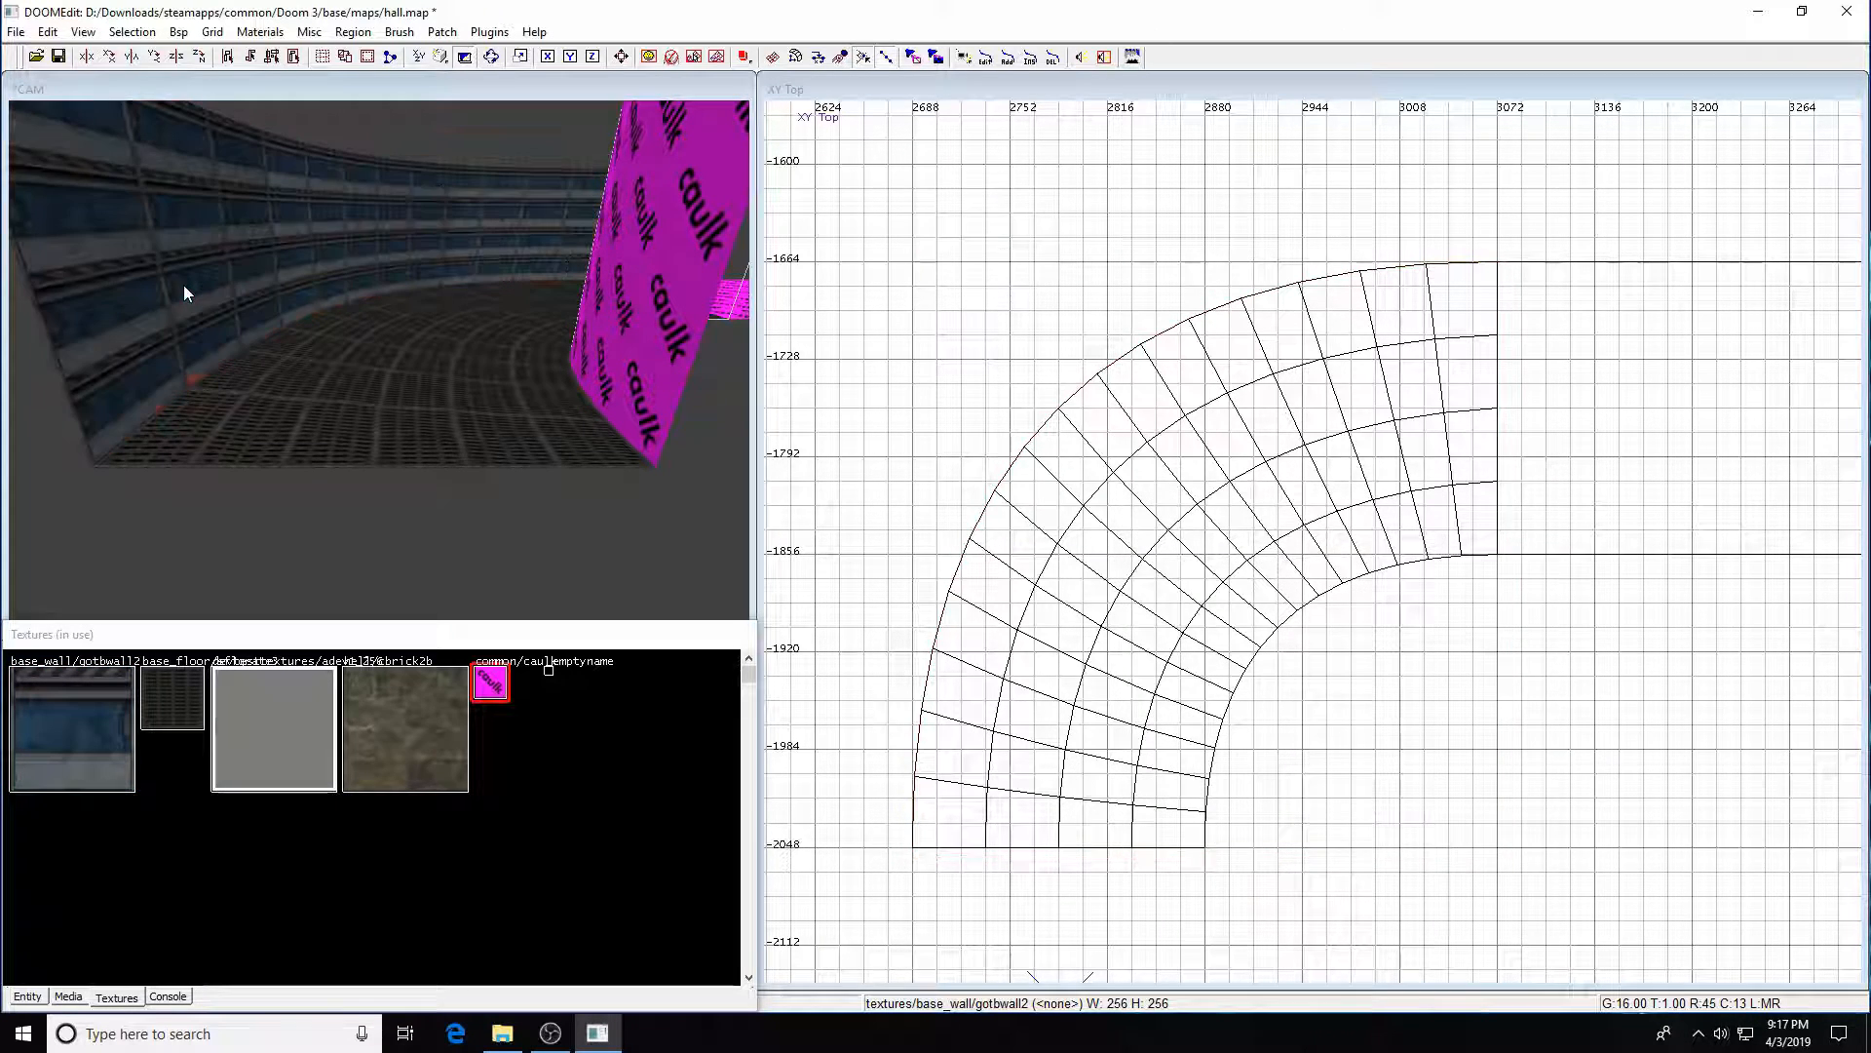
- Fit the outer curved wall's texture with a width of 5 and a height of 2
{"action": "left_click", "coordinate": [271, 237], "text": "shift"}
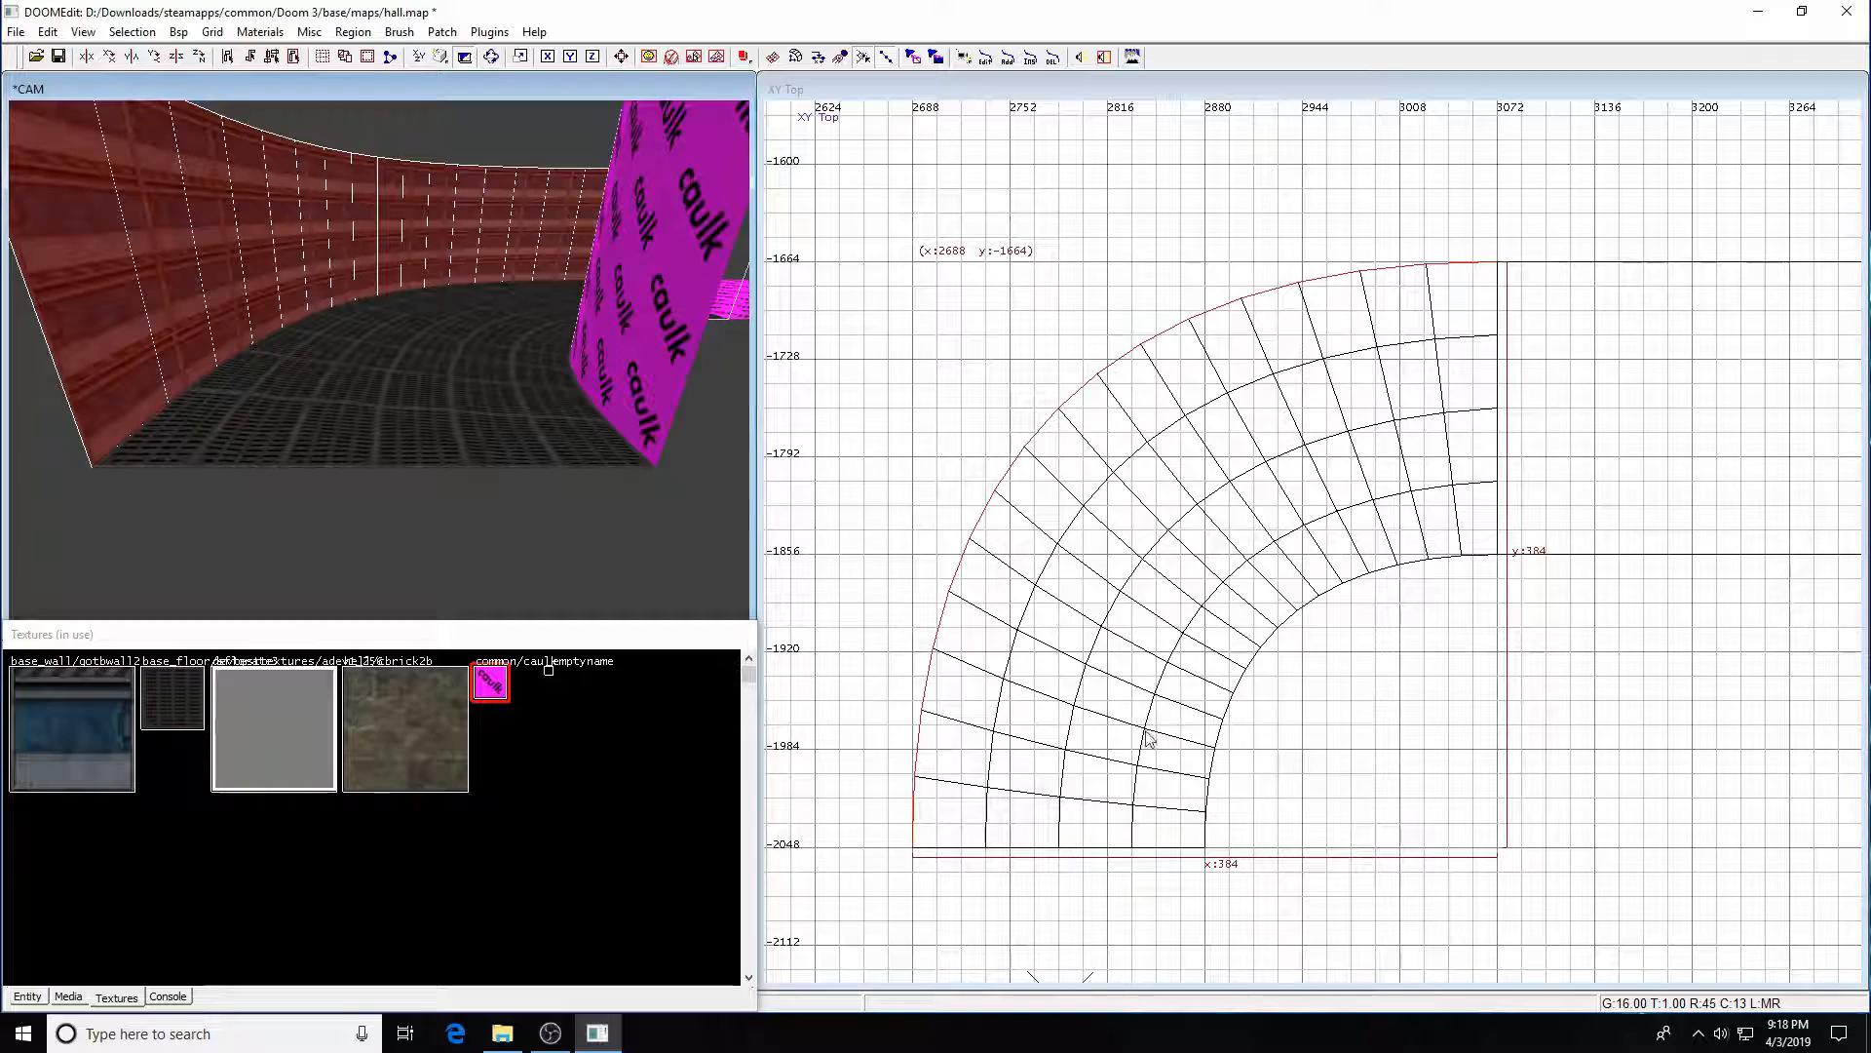
{"action": "right_click_drag", "start_coordinate": [1321, 800], "coordinate": [1284, 745]}
{"action": "key", "text": "s"}
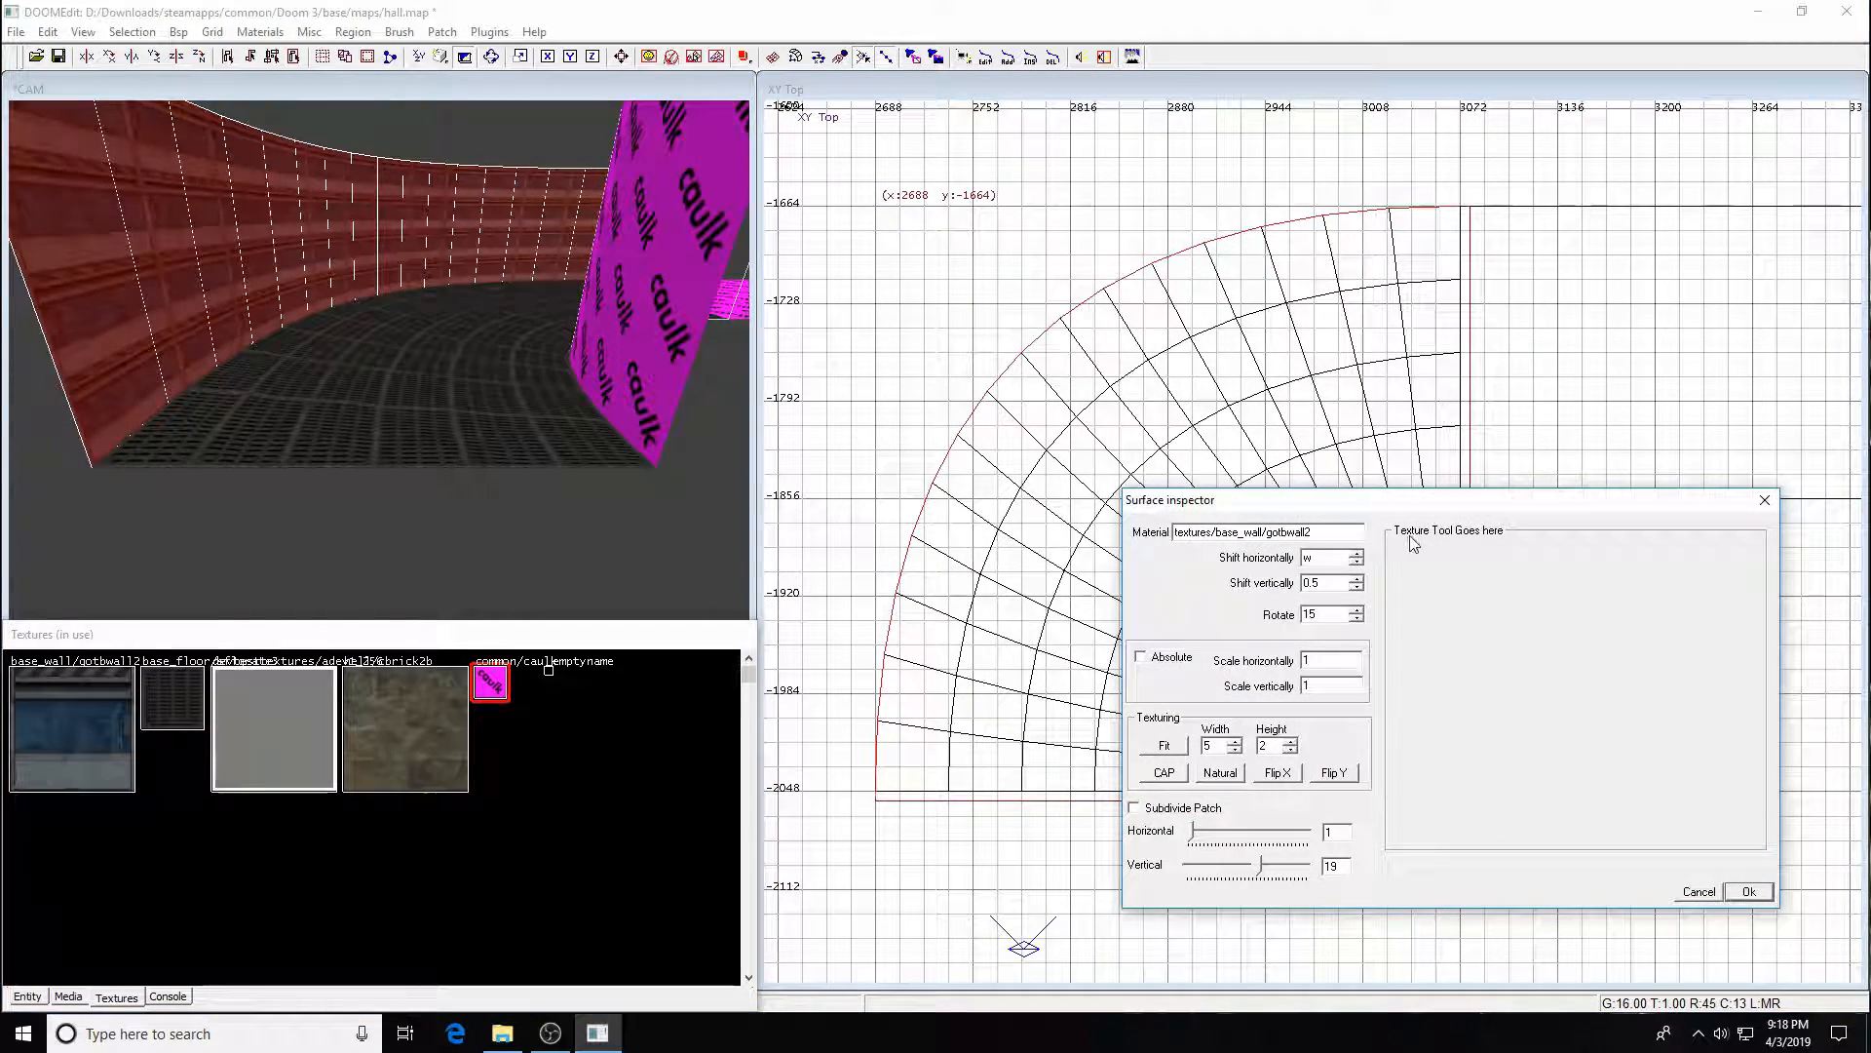
{"action": "left_click_drag", "start_coordinate": [1396, 506], "coordinate": [1070, 237]}
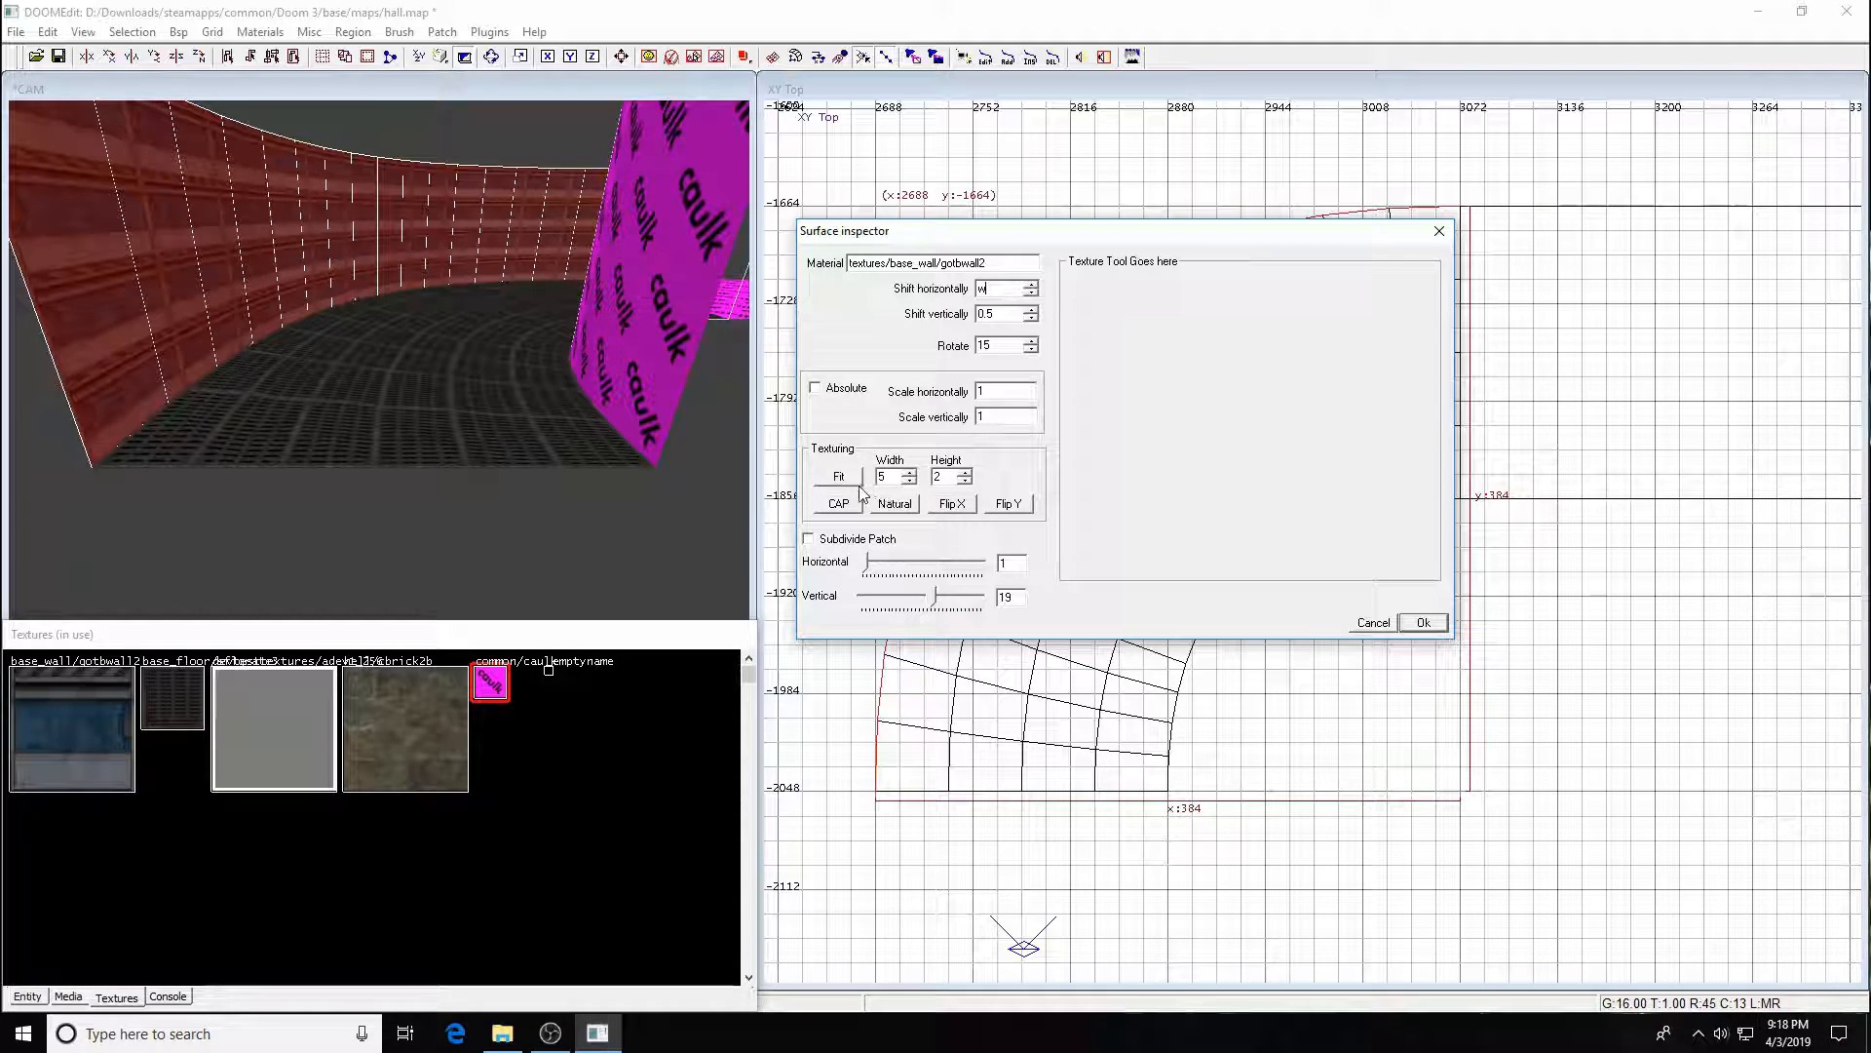
{"action": "key", "text": "Return"}
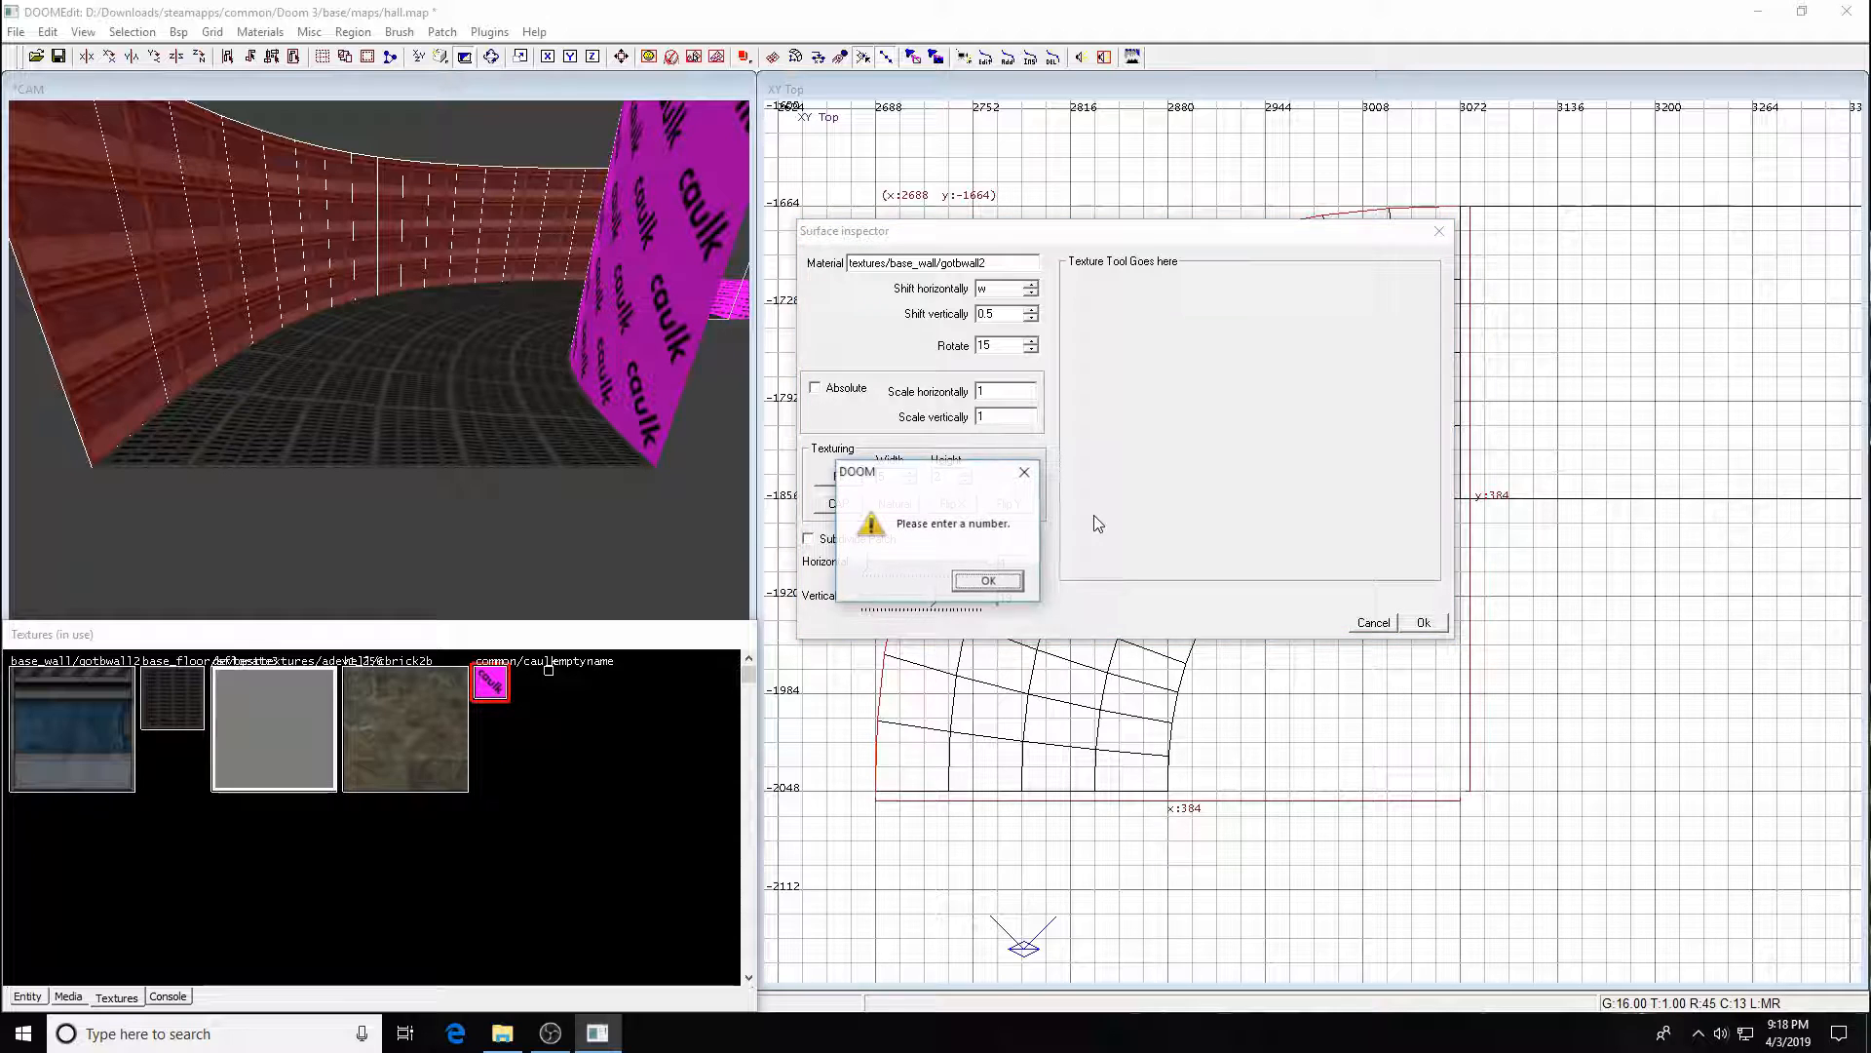
{"action": "left_click", "coordinate": [990, 584]}
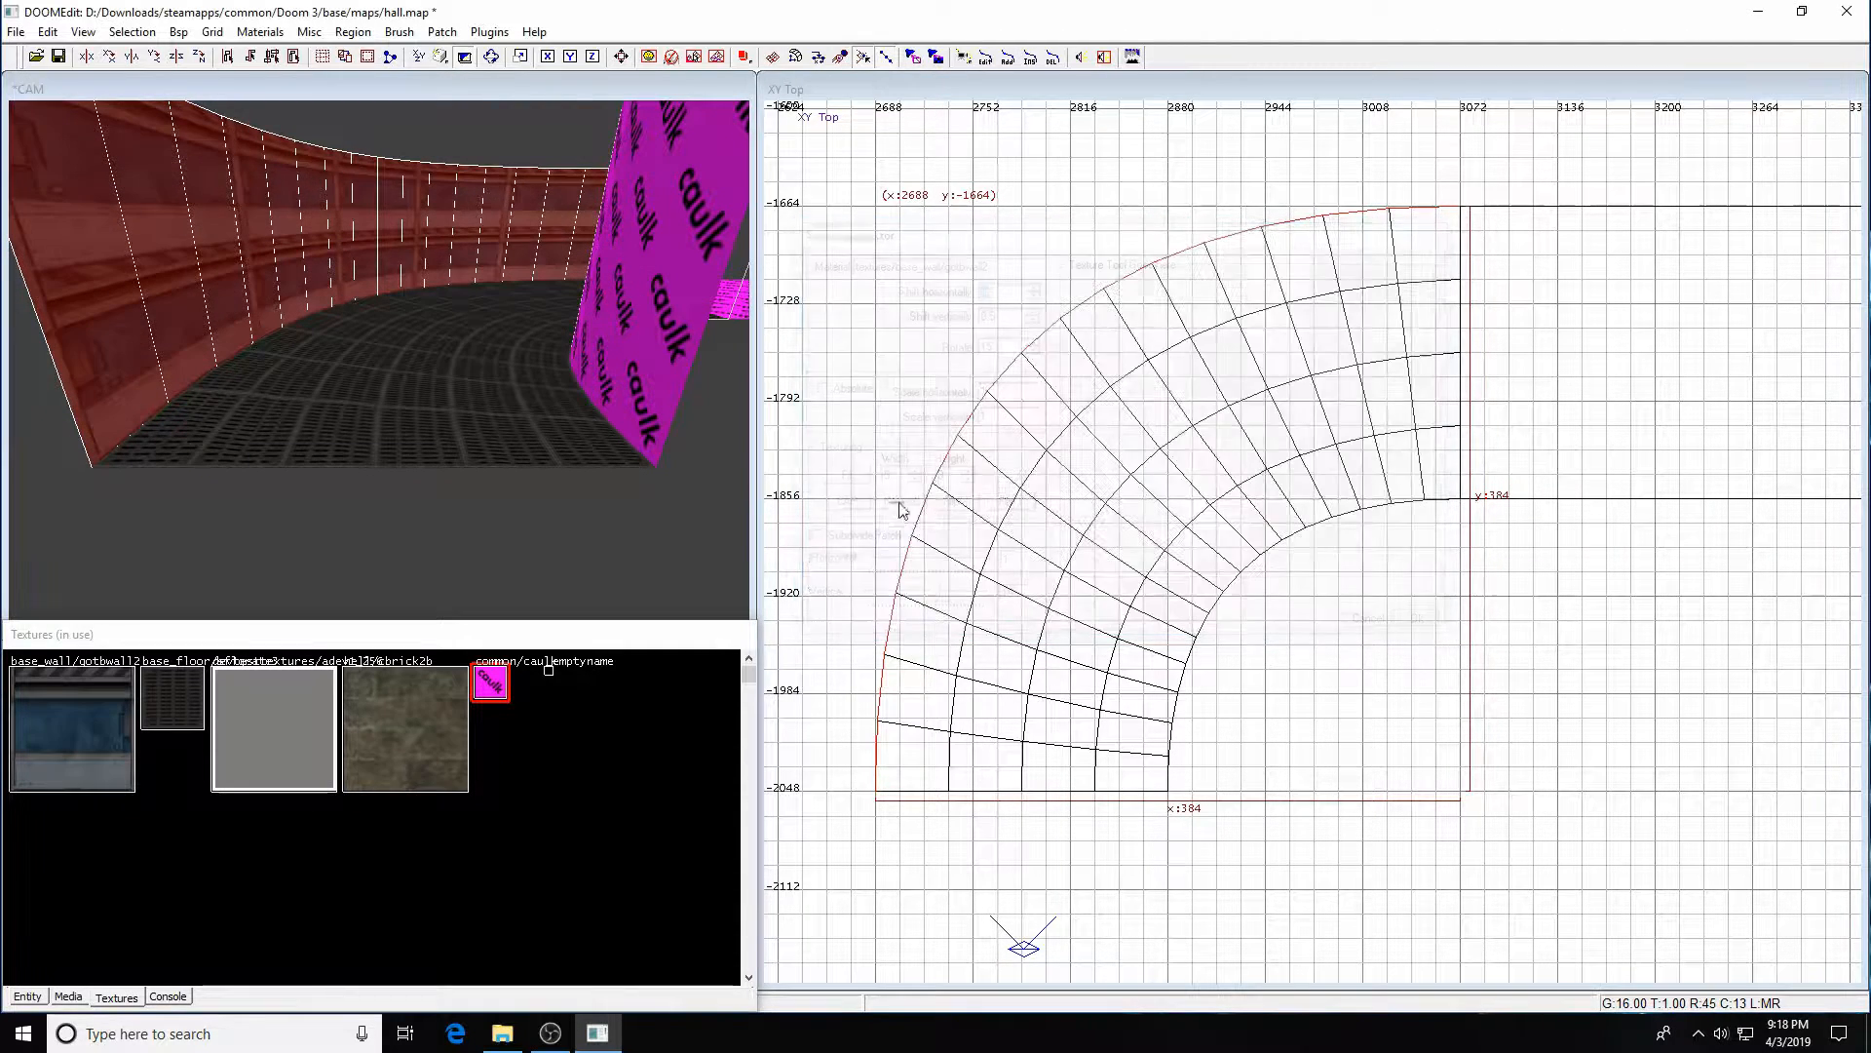
{"action": "key", "text": "Escape"}
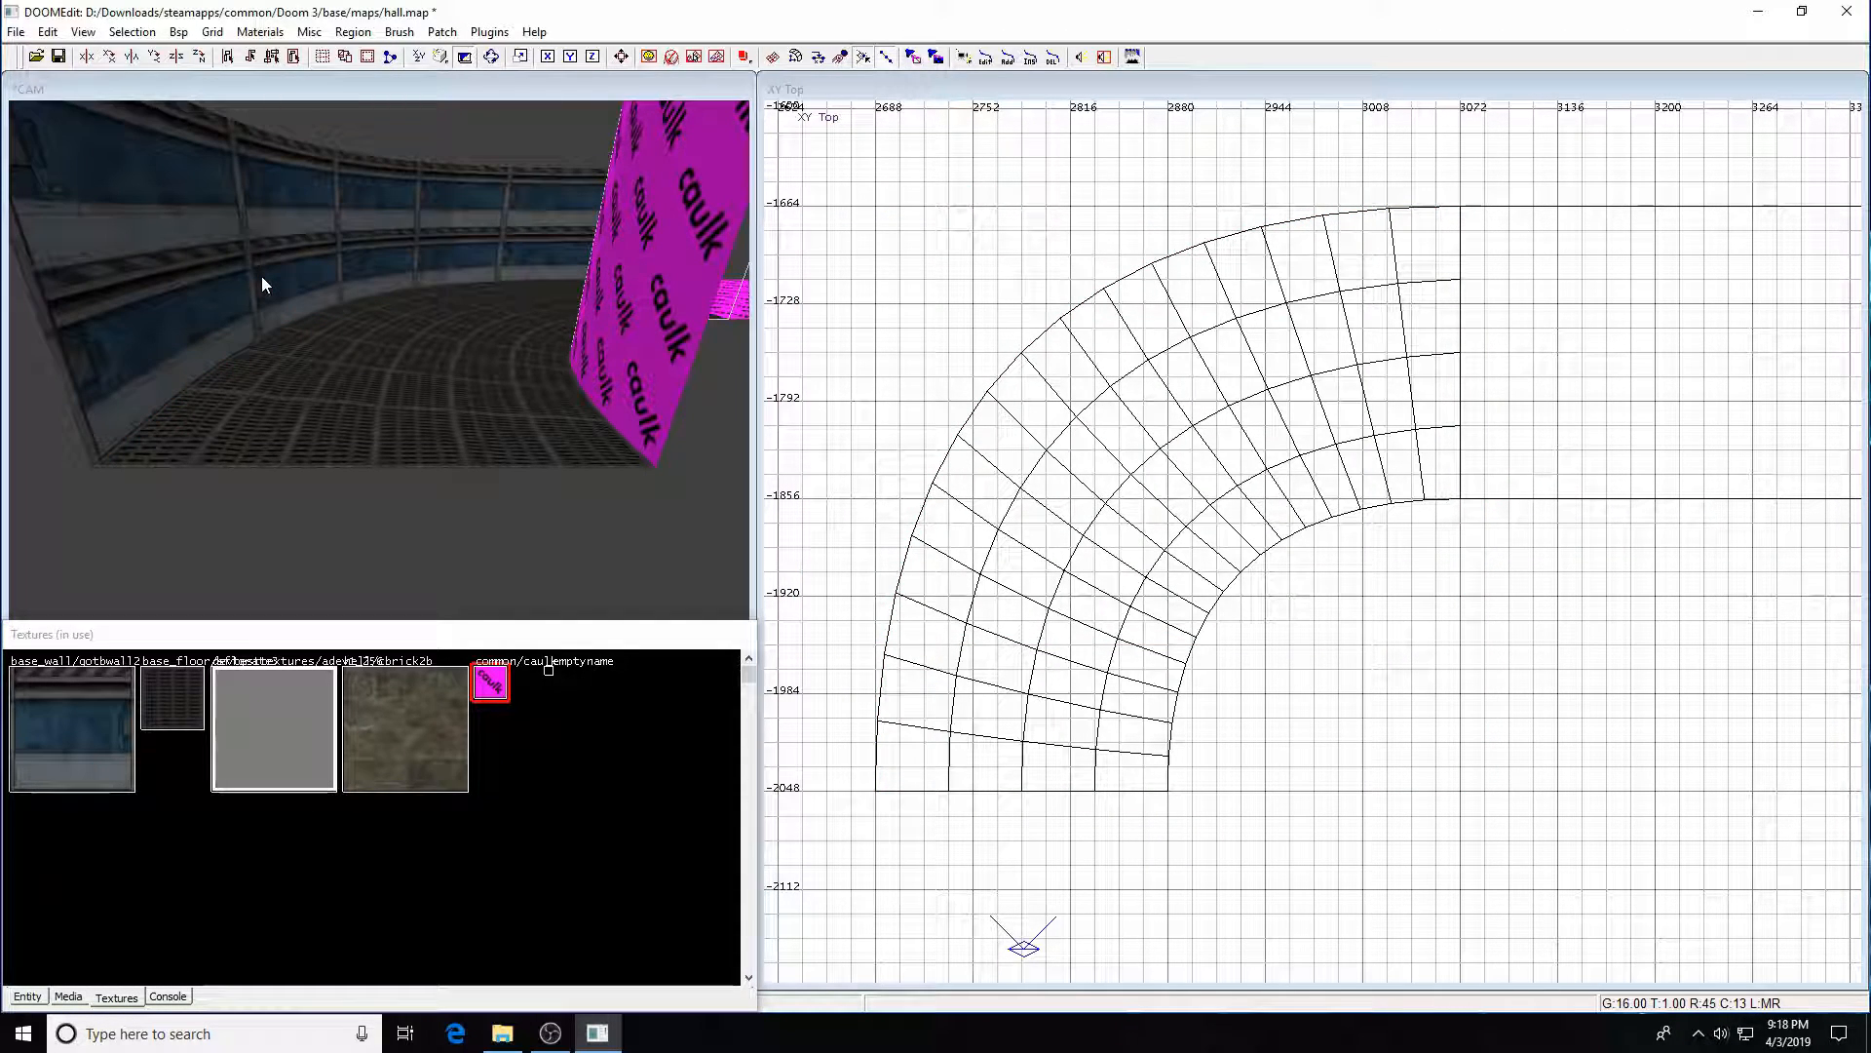
- Try fitting the outer curved wall's texture with a width of 10
{"action": "left_click", "coordinate": [261, 277], "text": "shift"}
{"action": "key", "text": "s"}
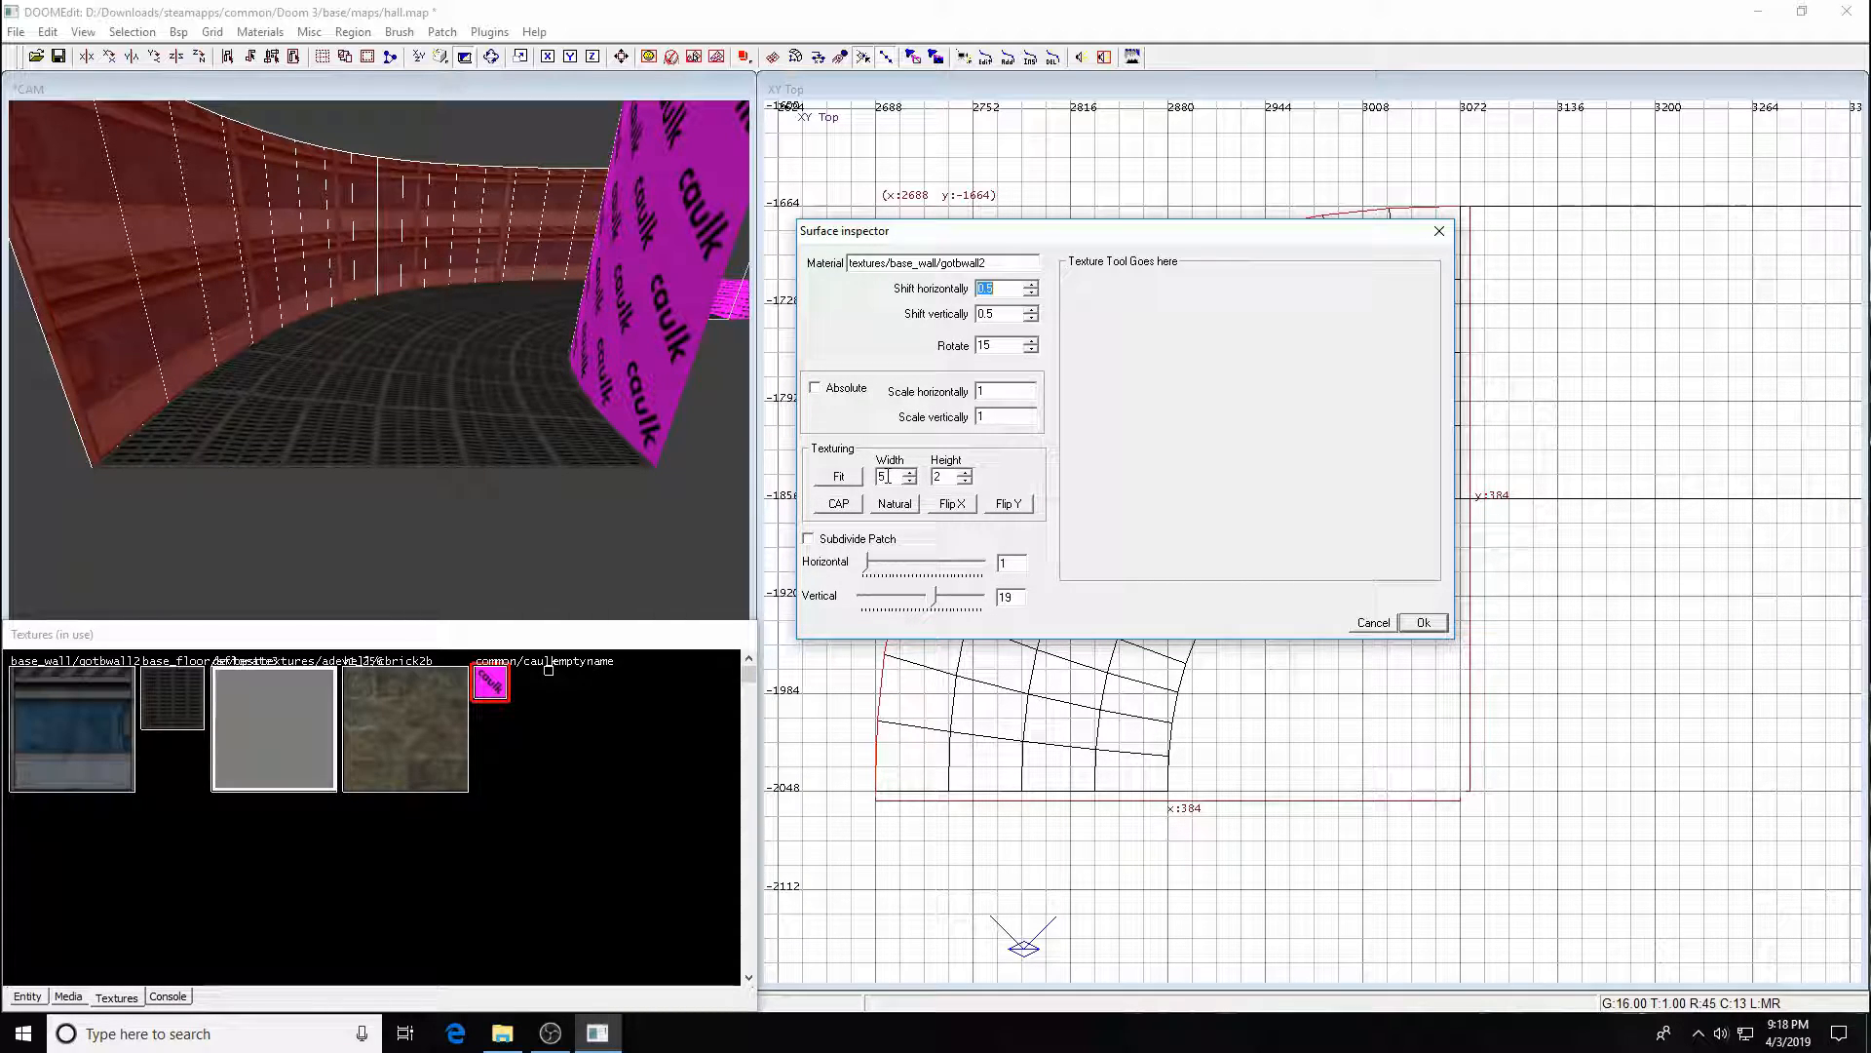
{"action": "type", "text": "10"}
{"action": "key", "text": "Return"}
{"action": "key", "text": "Escape"}
{"action": "key", "text": "Escape"}
- Fly through the curved hallway to examine the outer wall's texture proportions along the whole bend
{"action": "key", "text": "Up"}
{"action": "key", "text": "Up"}
{"action": "key", "text": "Left"}
{"action": "key", "text": "Left"}
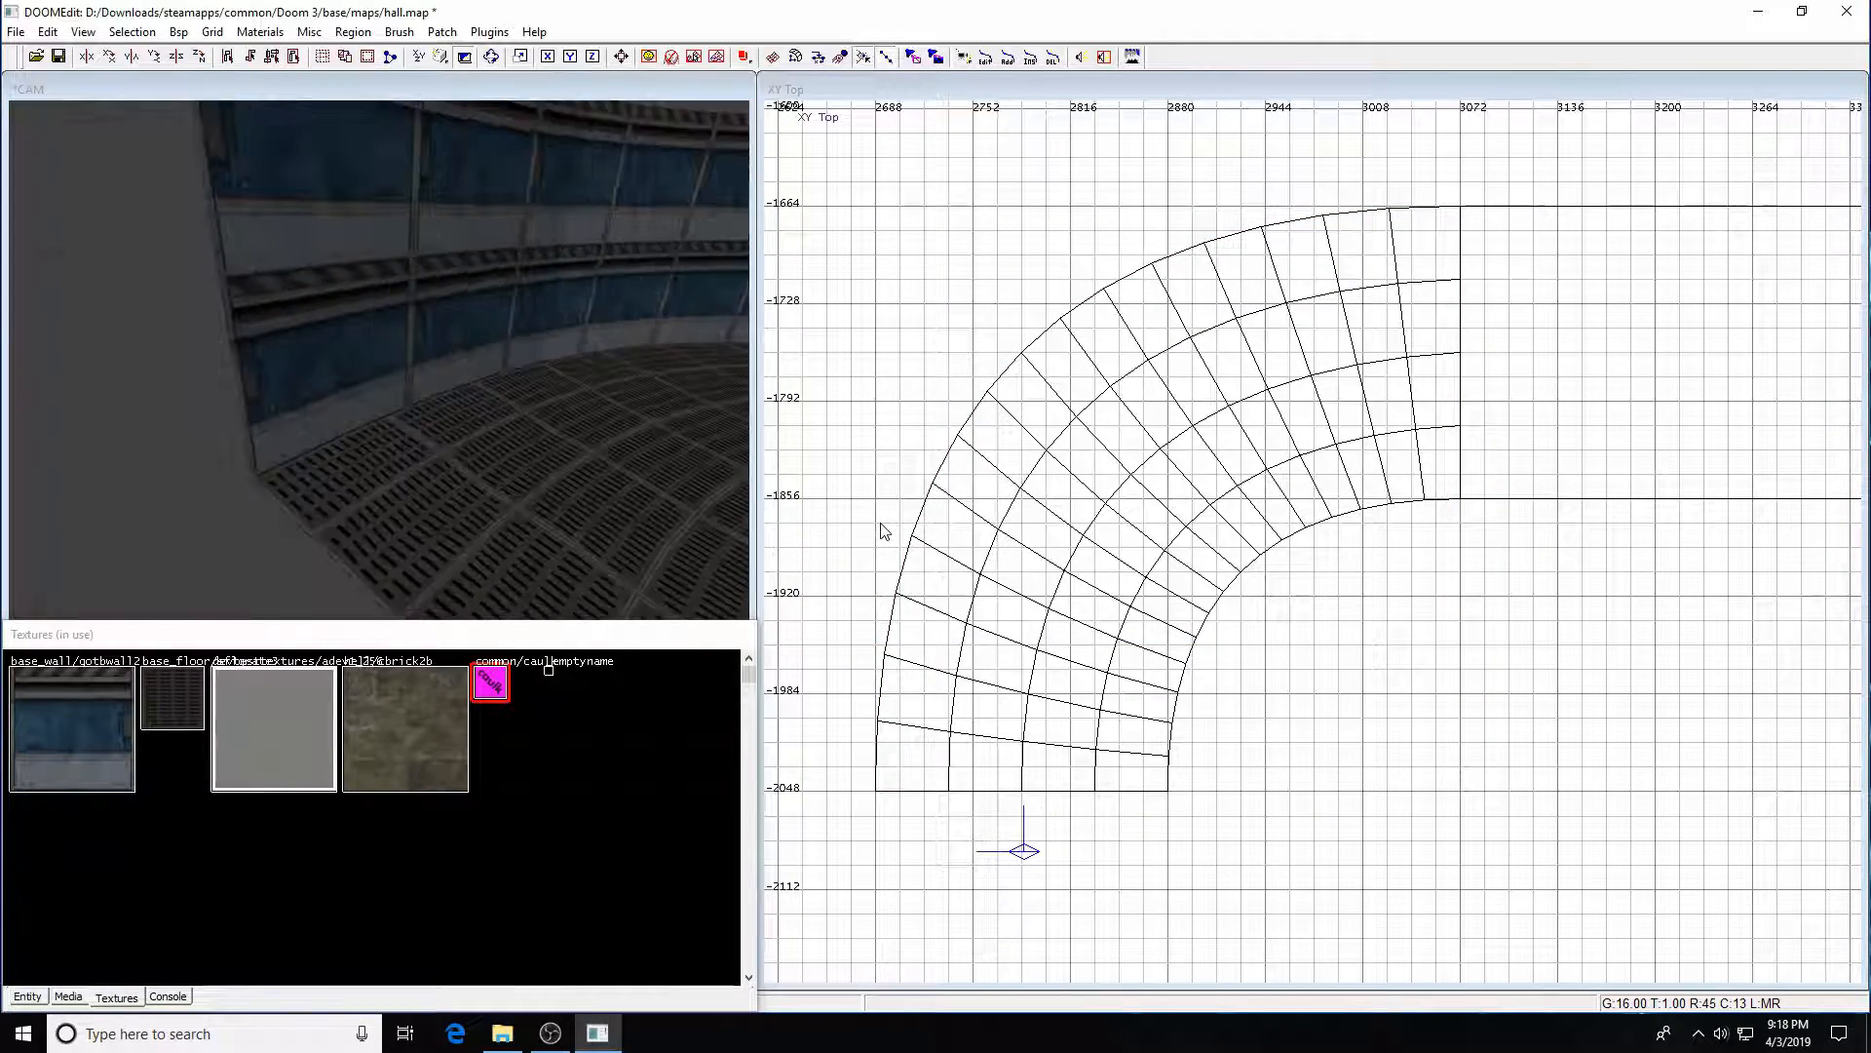
{"action": "key", "text": "Right"}
{"action": "key", "text": "Right"}
{"action": "key", "text": "Up"}
{"action": "key", "text": "Up"}
{"action": "key", "text": "Up"}
{"action": "key", "text": "Up"}
{"action": "key", "text": "Up"}
{"action": "key", "text": "Up"}
{"action": "key", "text": "Up"}
{"action": "key", "text": "Up"}
{"action": "key", "text": "Up"}
{"action": "key", "text": "Right"}
{"action": "key", "text": "Right"}
{"action": "key", "text": "Right"}
{"action": "key", "text": "Up"}
{"action": "key", "text": "Up"}
{"action": "key", "text": "Up"}
{"action": "key", "text": "Up"}
{"action": "key", "text": "Left"}
{"action": "key", "text": "Left"}
{"action": "key", "text": "Left"}
{"action": "key", "text": "Left"}
{"action": "key", "text": "Left"}
{"action": "key", "text": "Left"}
{"action": "key", "text": "Left"}
{"action": "key", "text": "Left"}
{"action": "key", "text": "Left"}
{"action": "key", "text": "Up"}
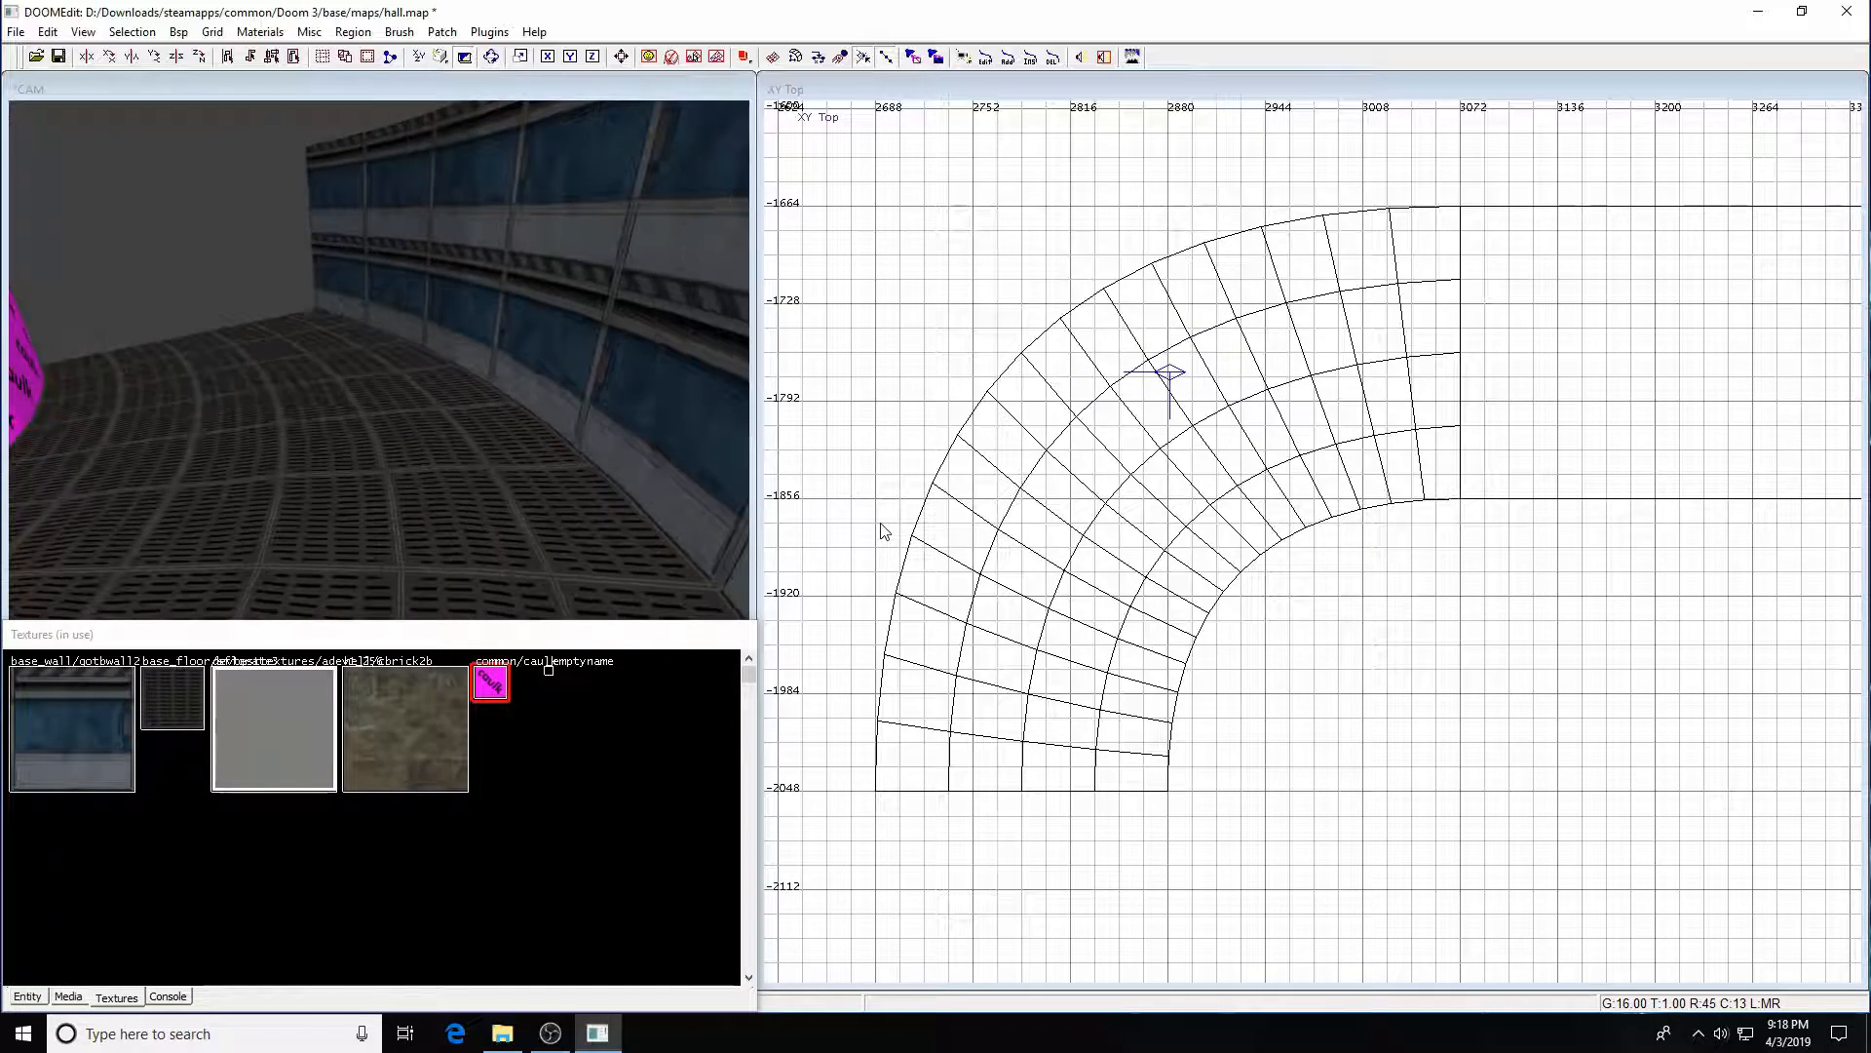
{"action": "key", "text": "Left"}
{"action": "key", "text": "Up"}
{"action": "key", "text": "Up"}
{"action": "key", "text": "Up"}
{"action": "key", "text": "Up"}
{"action": "key", "text": "Up"}
{"action": "key", "text": "Up"}
{"action": "key", "text": "Up"}
{"action": "key", "text": "Up"}
{"action": "key", "text": "Up"}
{"action": "key", "text": "Up"}
{"action": "key", "text": "Up"}
{"action": "key", "text": "Up"}
{"action": "key", "text": "Right"}
{"action": "key", "text": "Right"}
{"action": "key", "text": "Right"}
{"action": "key", "text": "Right"}
{"action": "key", "text": "Right"}
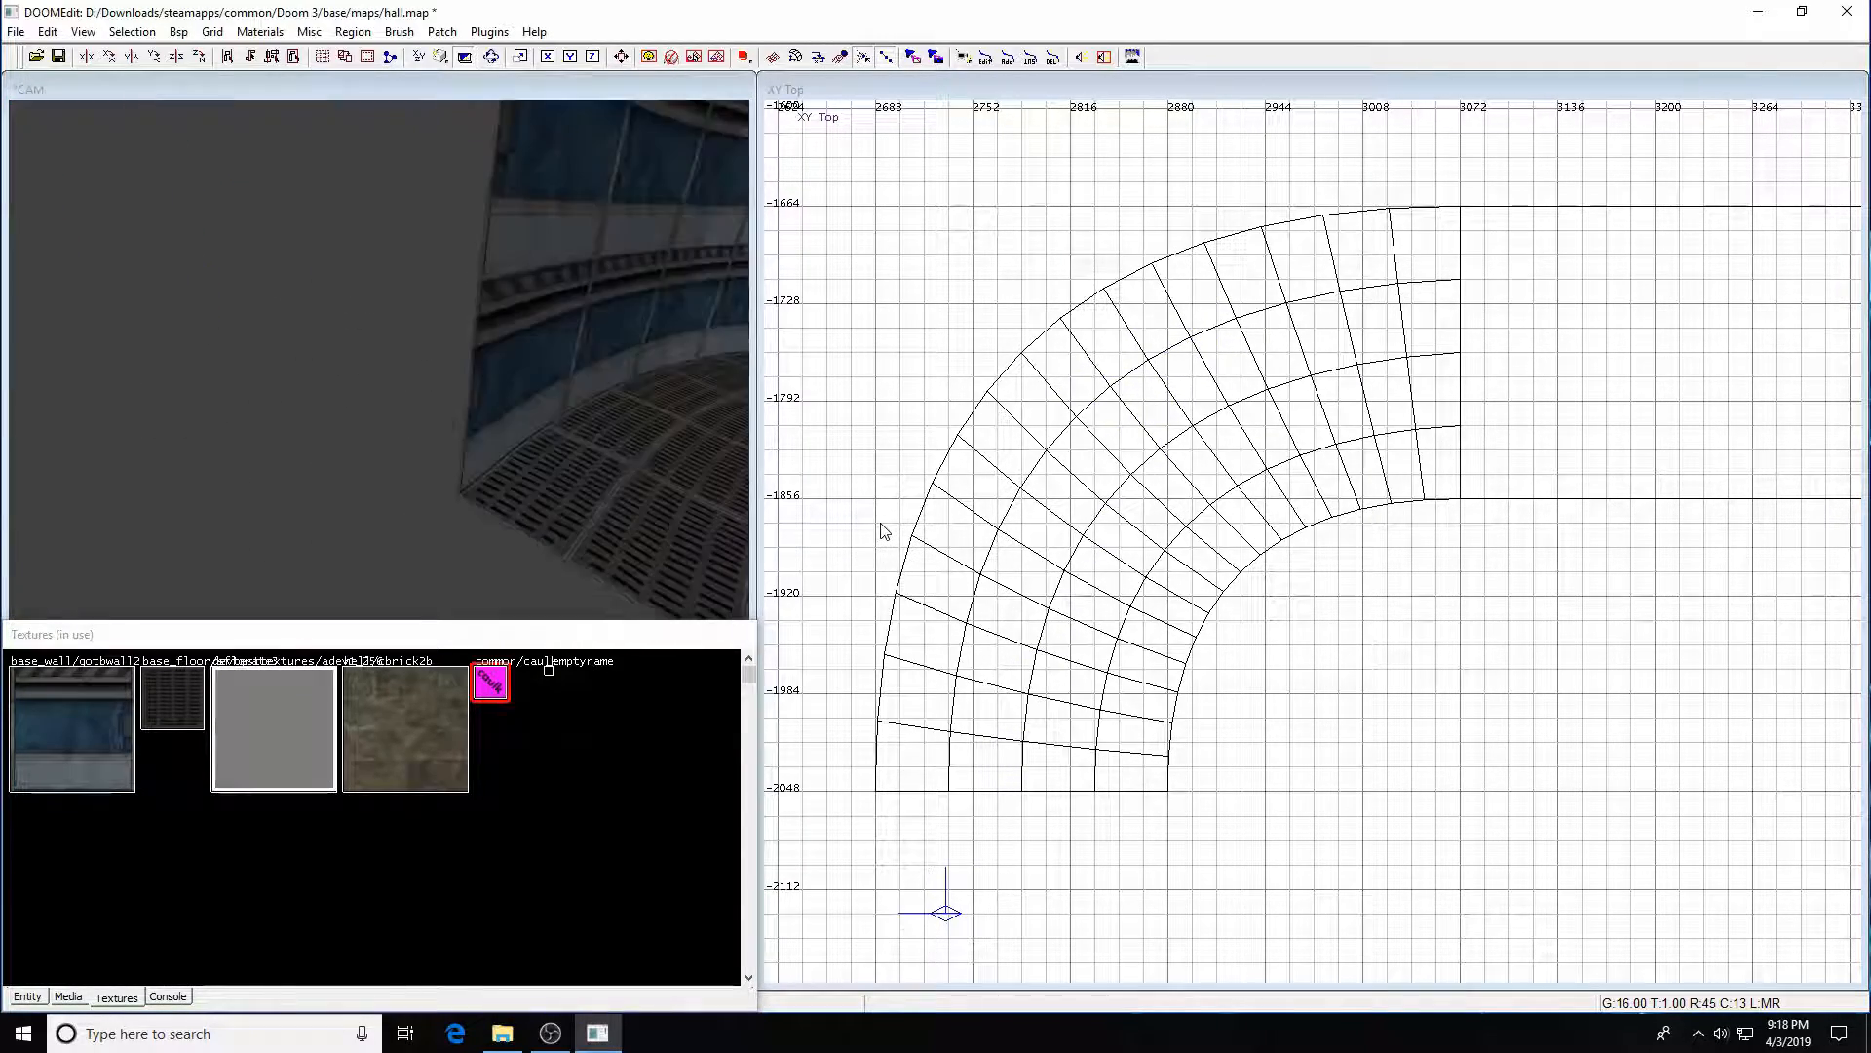
{"action": "key", "text": "Right"}
{"action": "key", "text": "Right"}
{"action": "key", "text": "Right"}
{"action": "key", "text": "Right"}
{"action": "key", "text": "Up"}
{"action": "key", "text": "Up"}
{"action": "key", "text": "Up"}
{"action": "key", "text": "Left"}
{"action": "key", "text": "Left"}
{"action": "key", "text": "Down"}
{"action": "key", "text": "Down"}
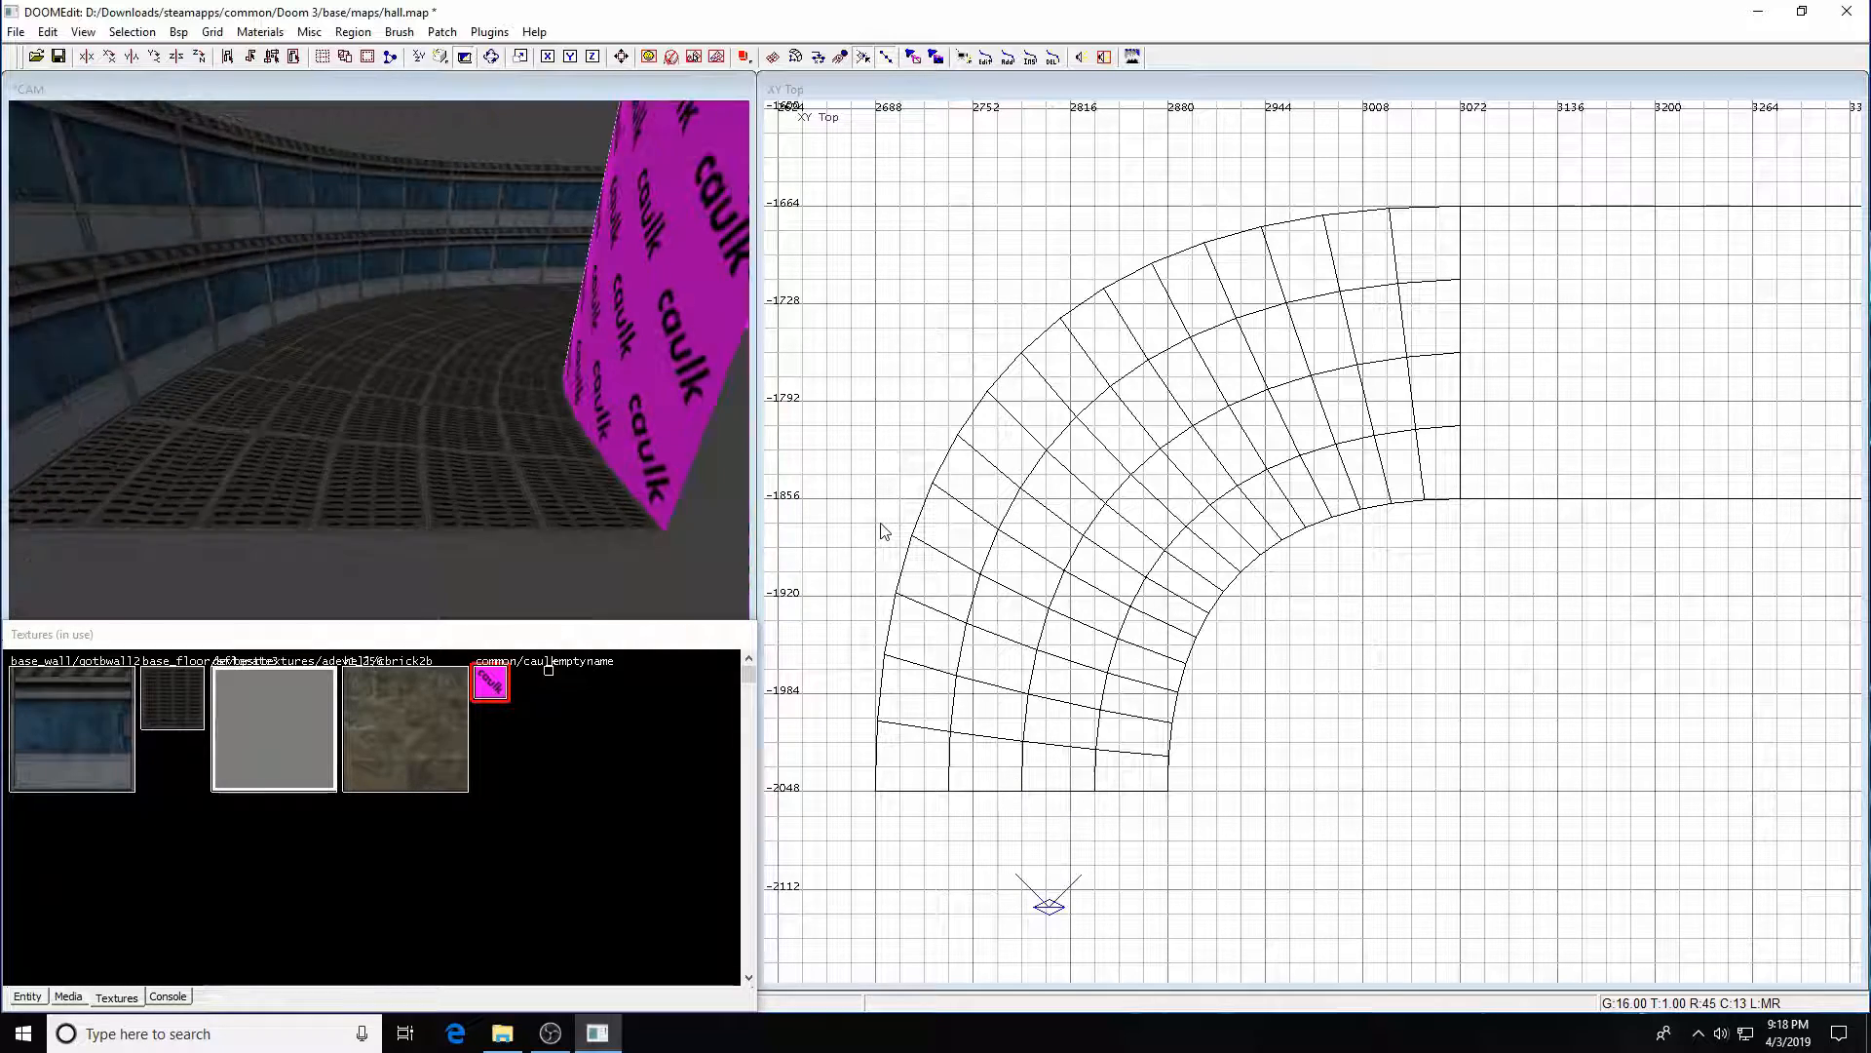
- Refit the outer curved wall's texture with a width of 5, keeping the height at 2
{"action": "key", "text": "Left"}
{"action": "left_click", "coordinate": [401, 224], "text": "shift"}
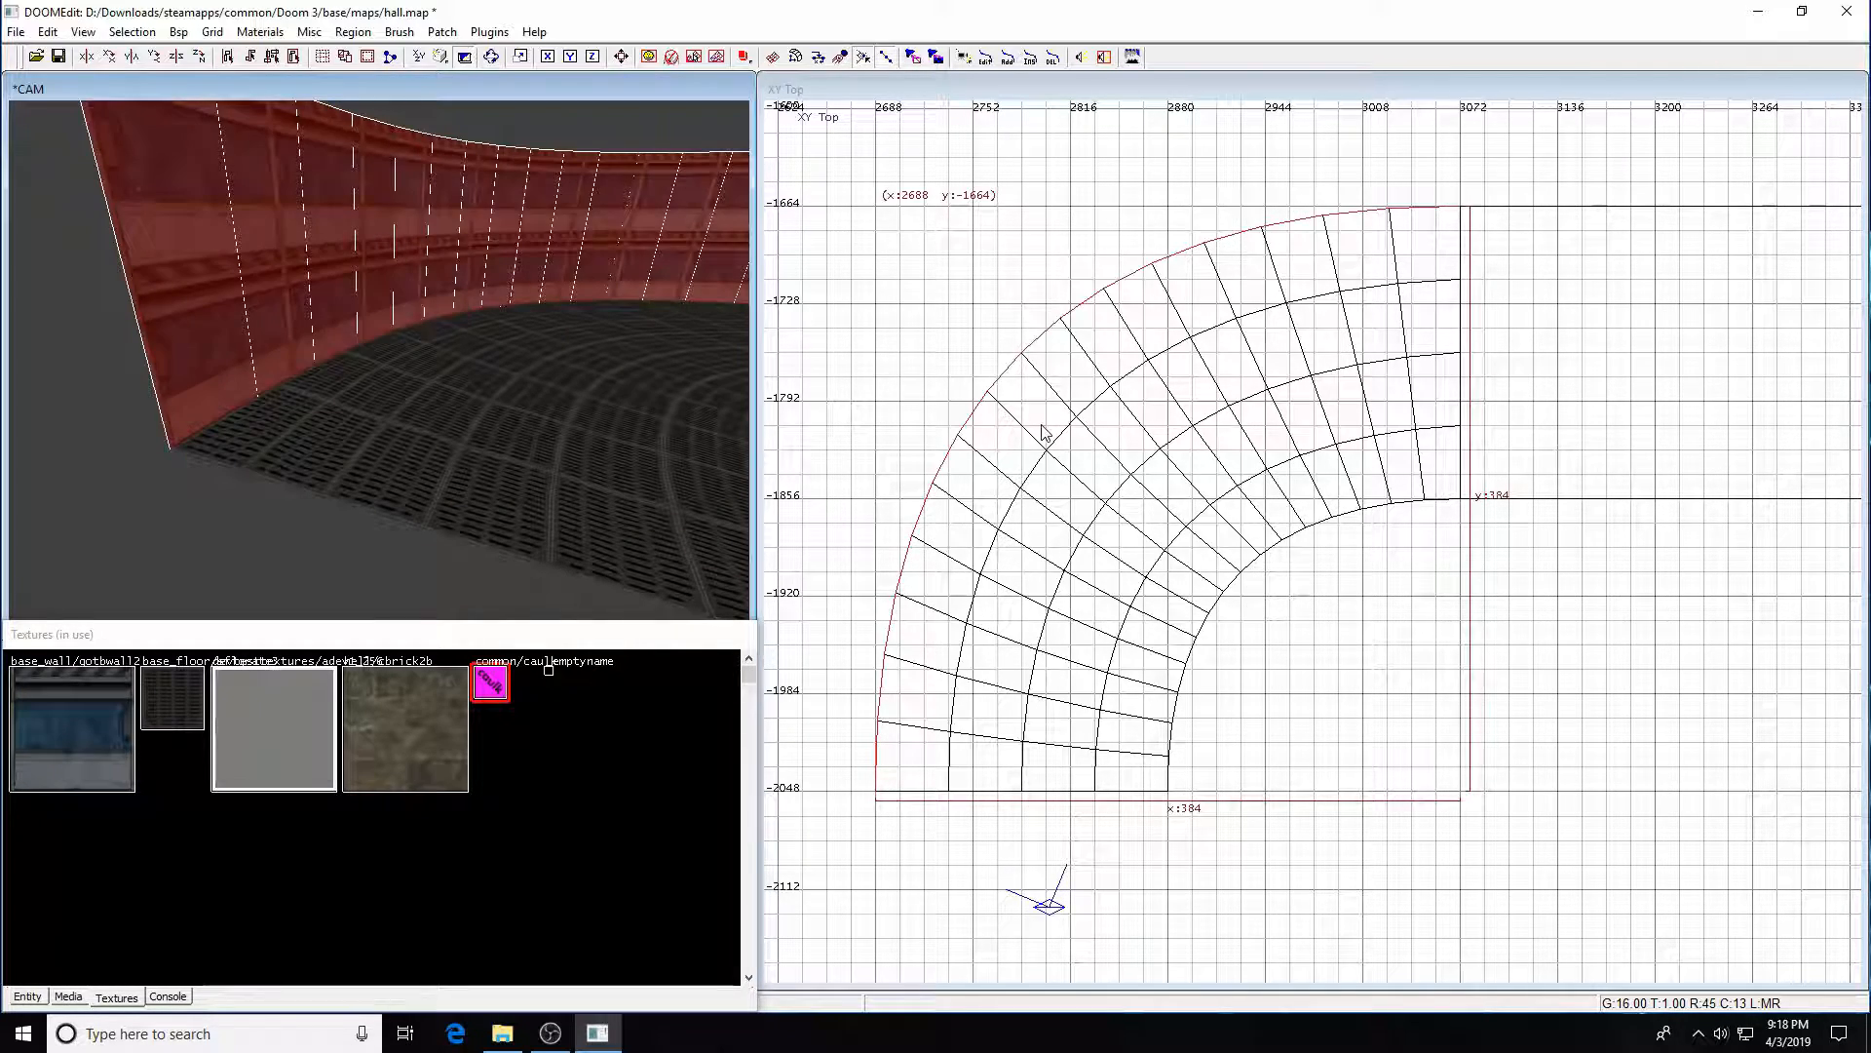
{"action": "key", "text": "s"}
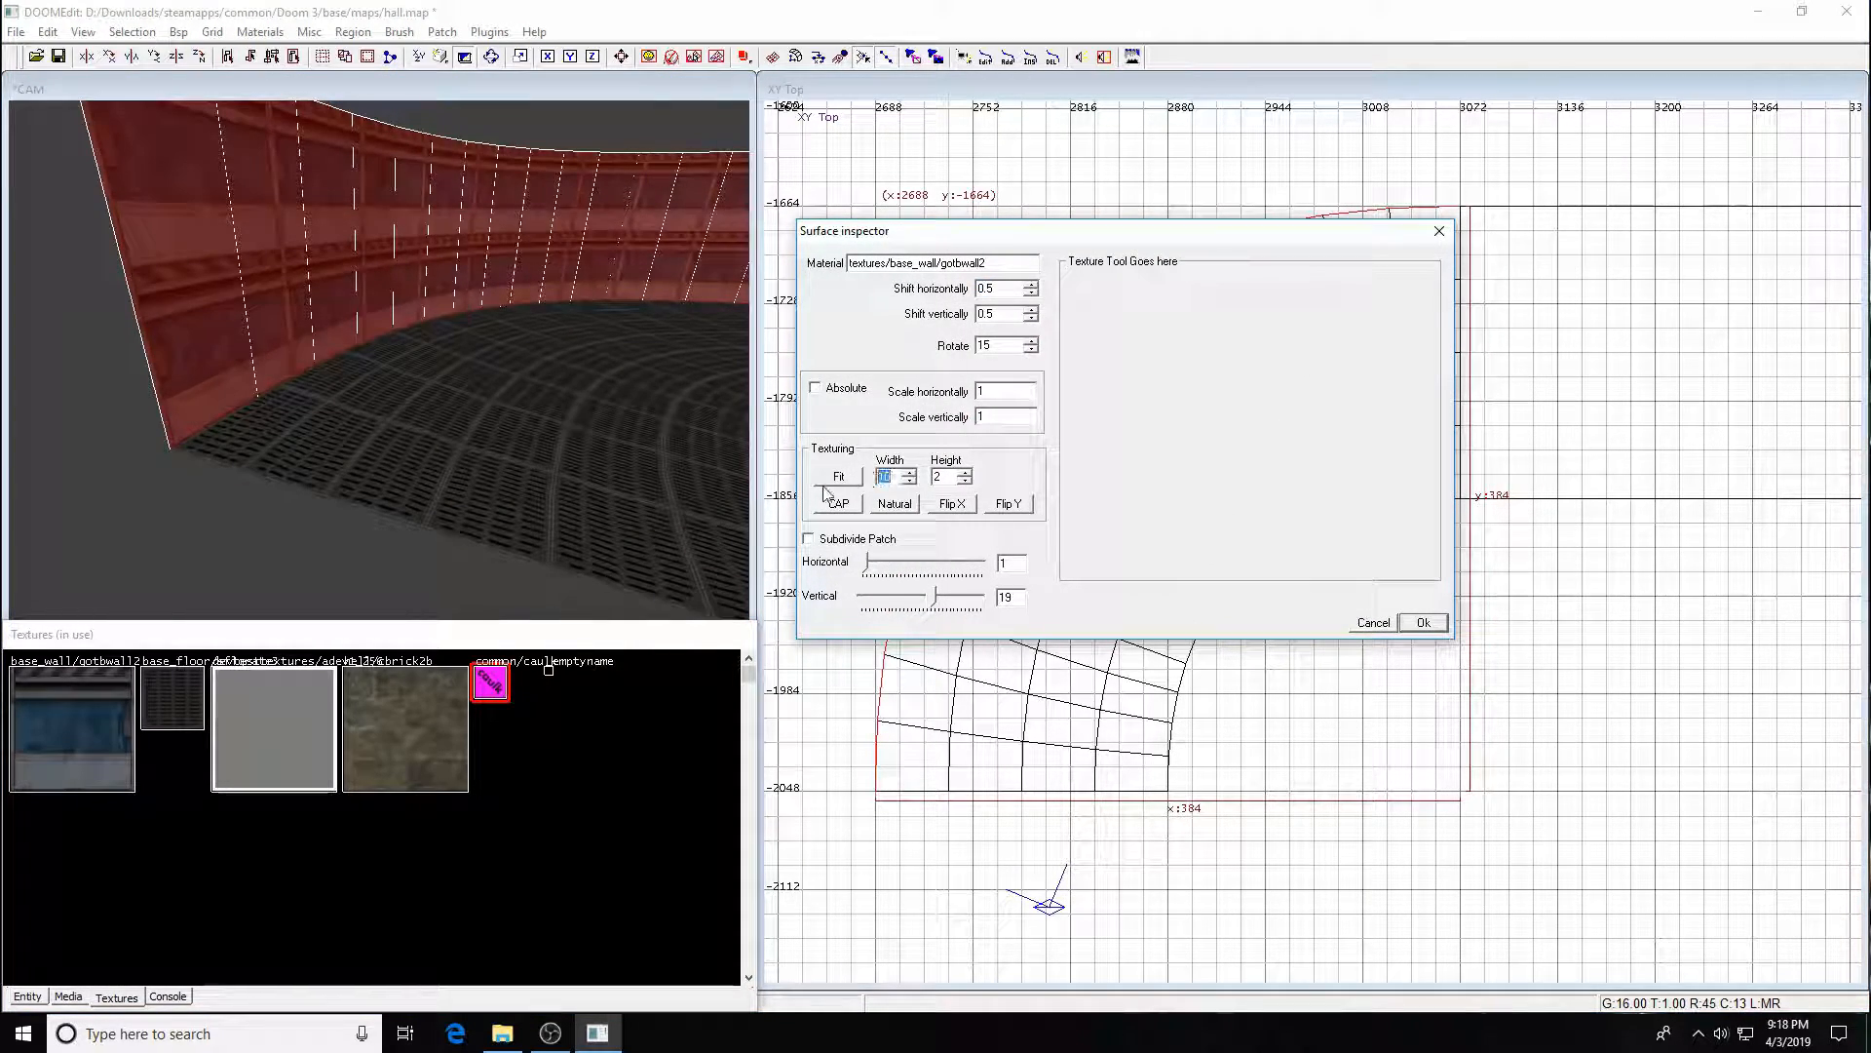
{"action": "key", "text": "Escape"}
{"action": "key", "text": "Escape"}
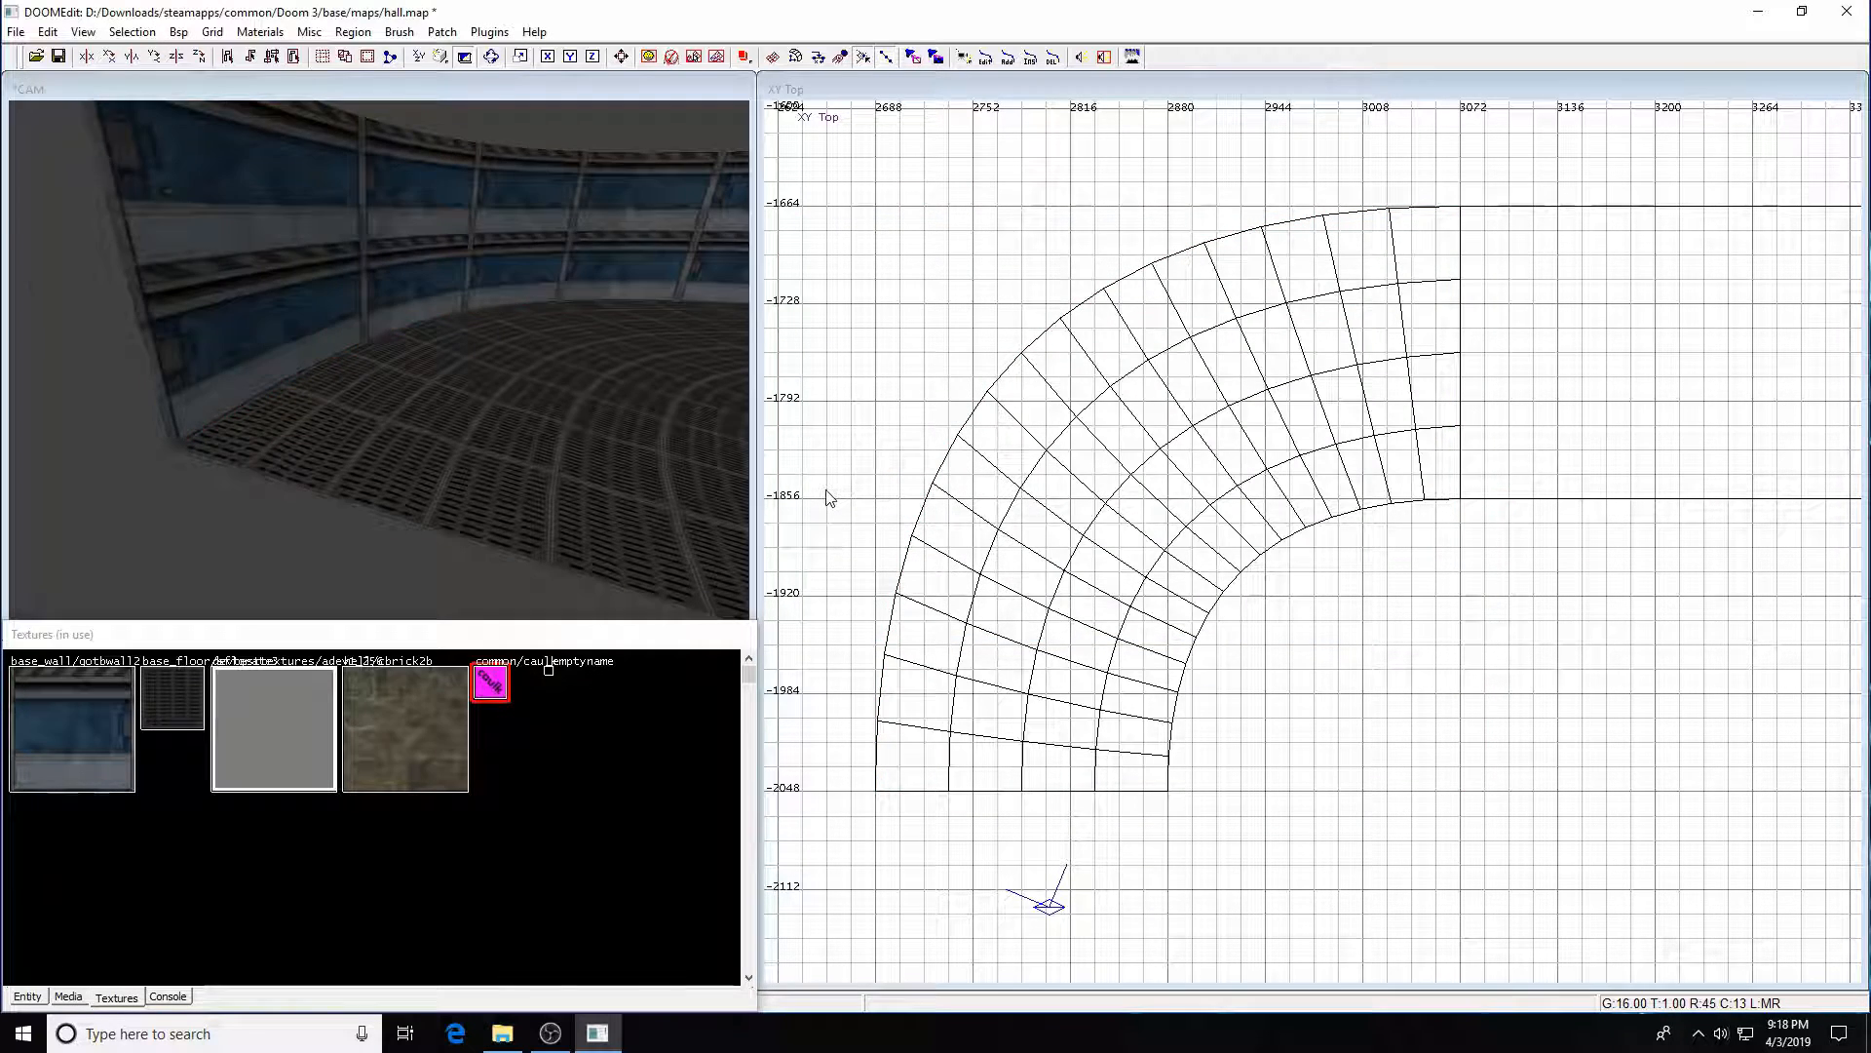
- Examine the refitted outer wall texture up close and from outside the open end of the hallway
{"action": "key", "text": "Up"}
{"action": "key", "text": "Up"}
{"action": "key", "text": "Left"}
{"action": "key", "text": "Right"}
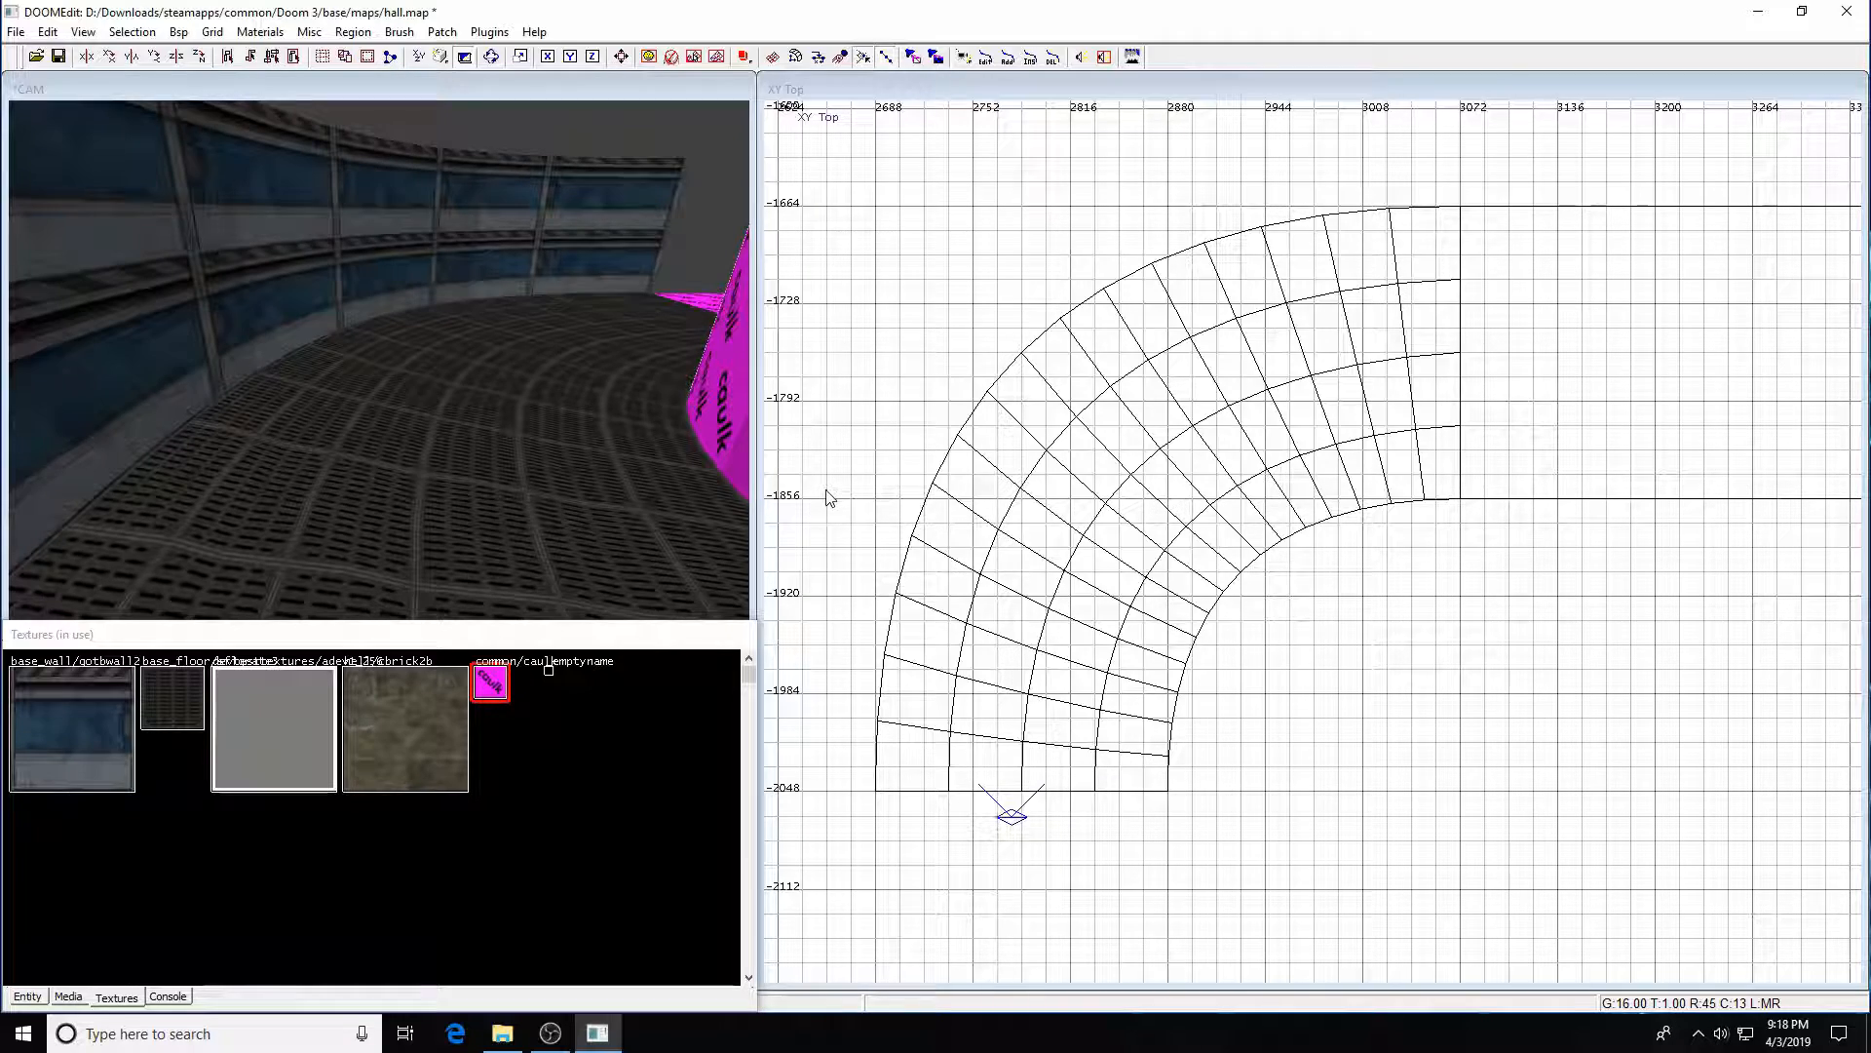
{"action": "key", "text": "Left"}
{"action": "key", "text": "Left"}
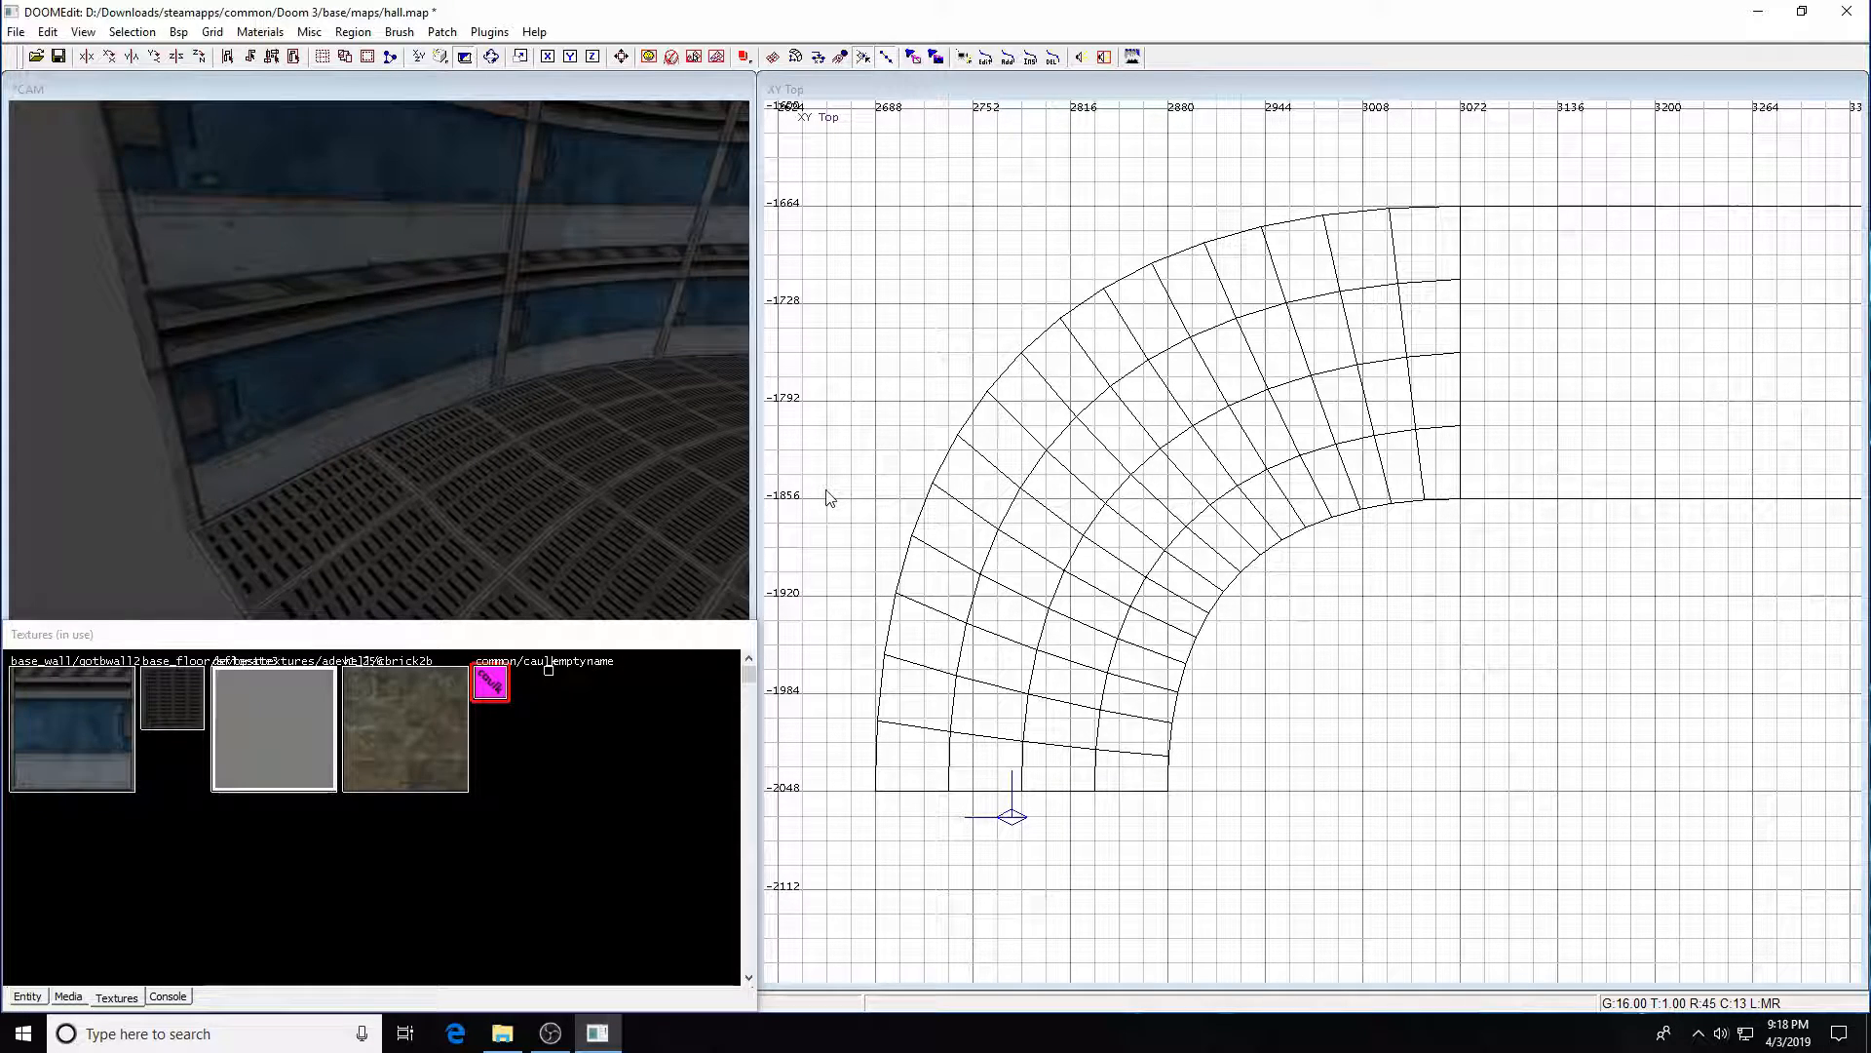
{"action": "key", "text": "Right"}
{"action": "key", "text": "Right"}
{"action": "key", "text": "Down"}
{"action": "key", "text": "Down"}
{"action": "key", "text": "Down"}
{"action": "key", "text": "Down"}
{"action": "key", "text": "Left"}
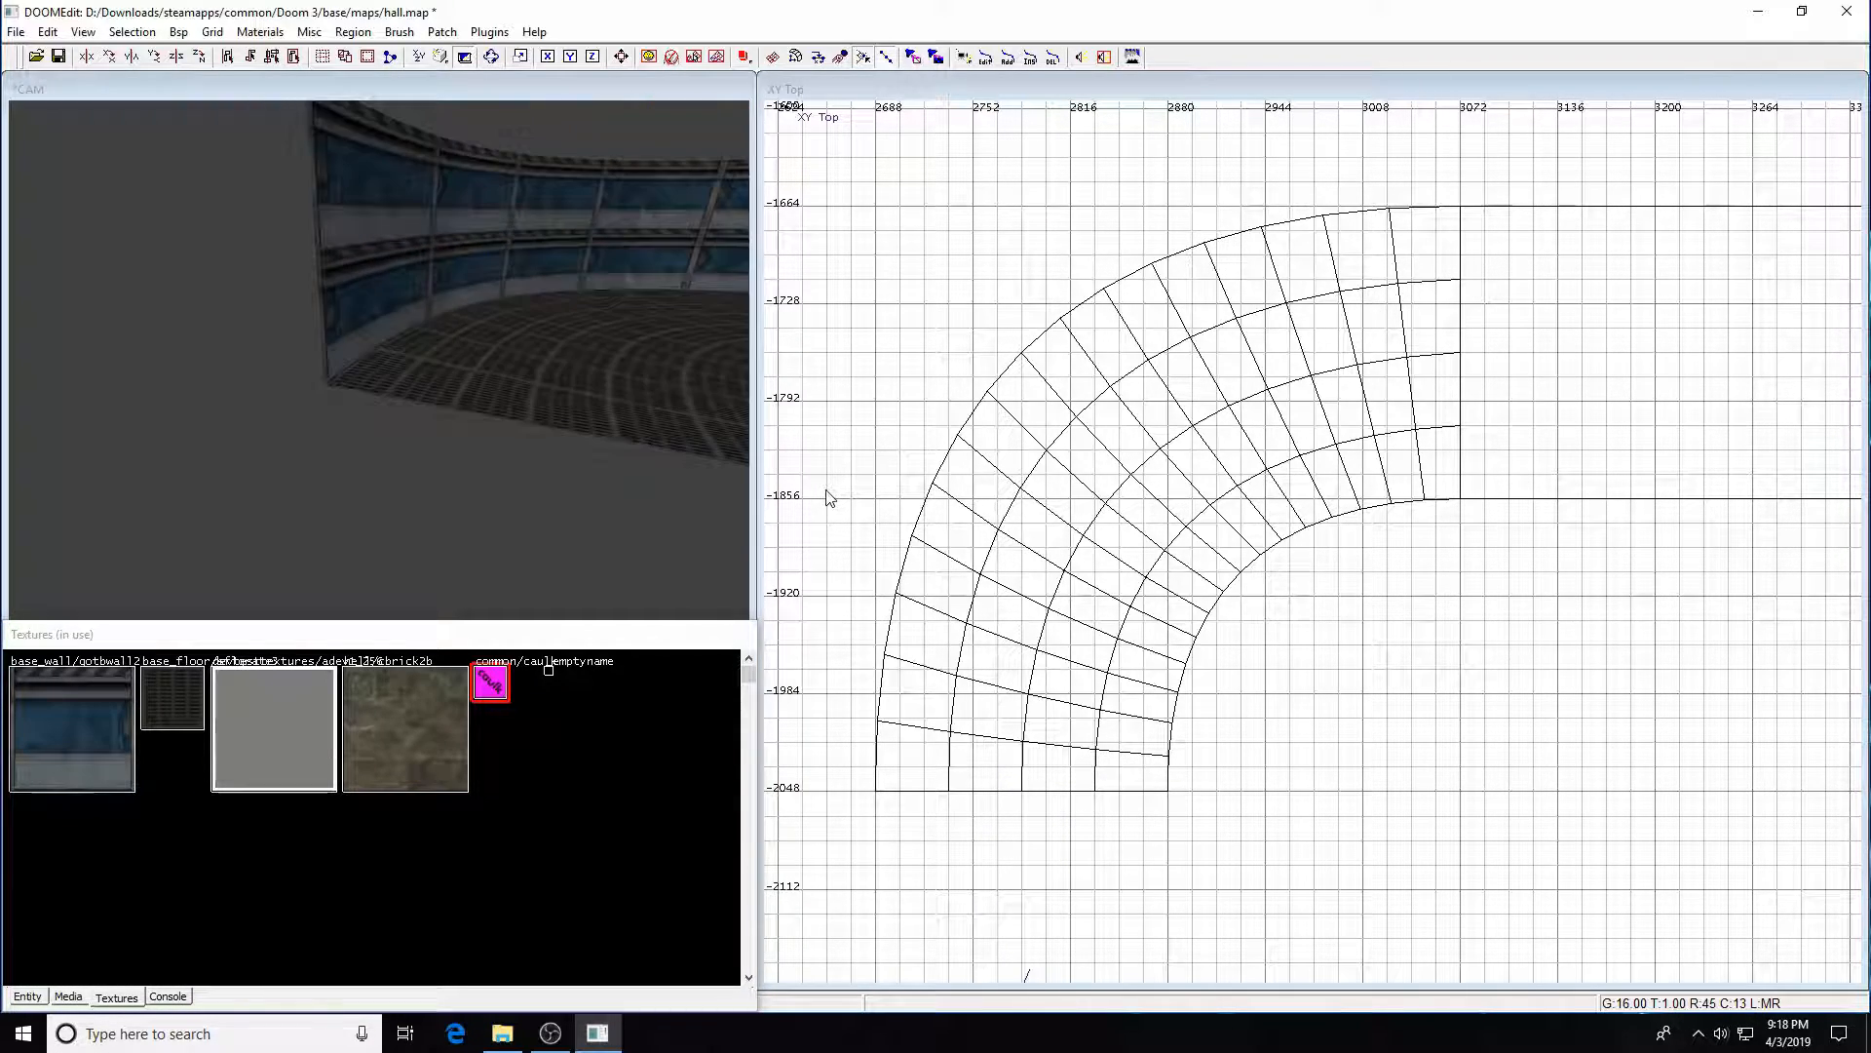
{"action": "key", "text": "Up"}
{"action": "key", "text": "Up"}
{"action": "key", "text": "Right"}
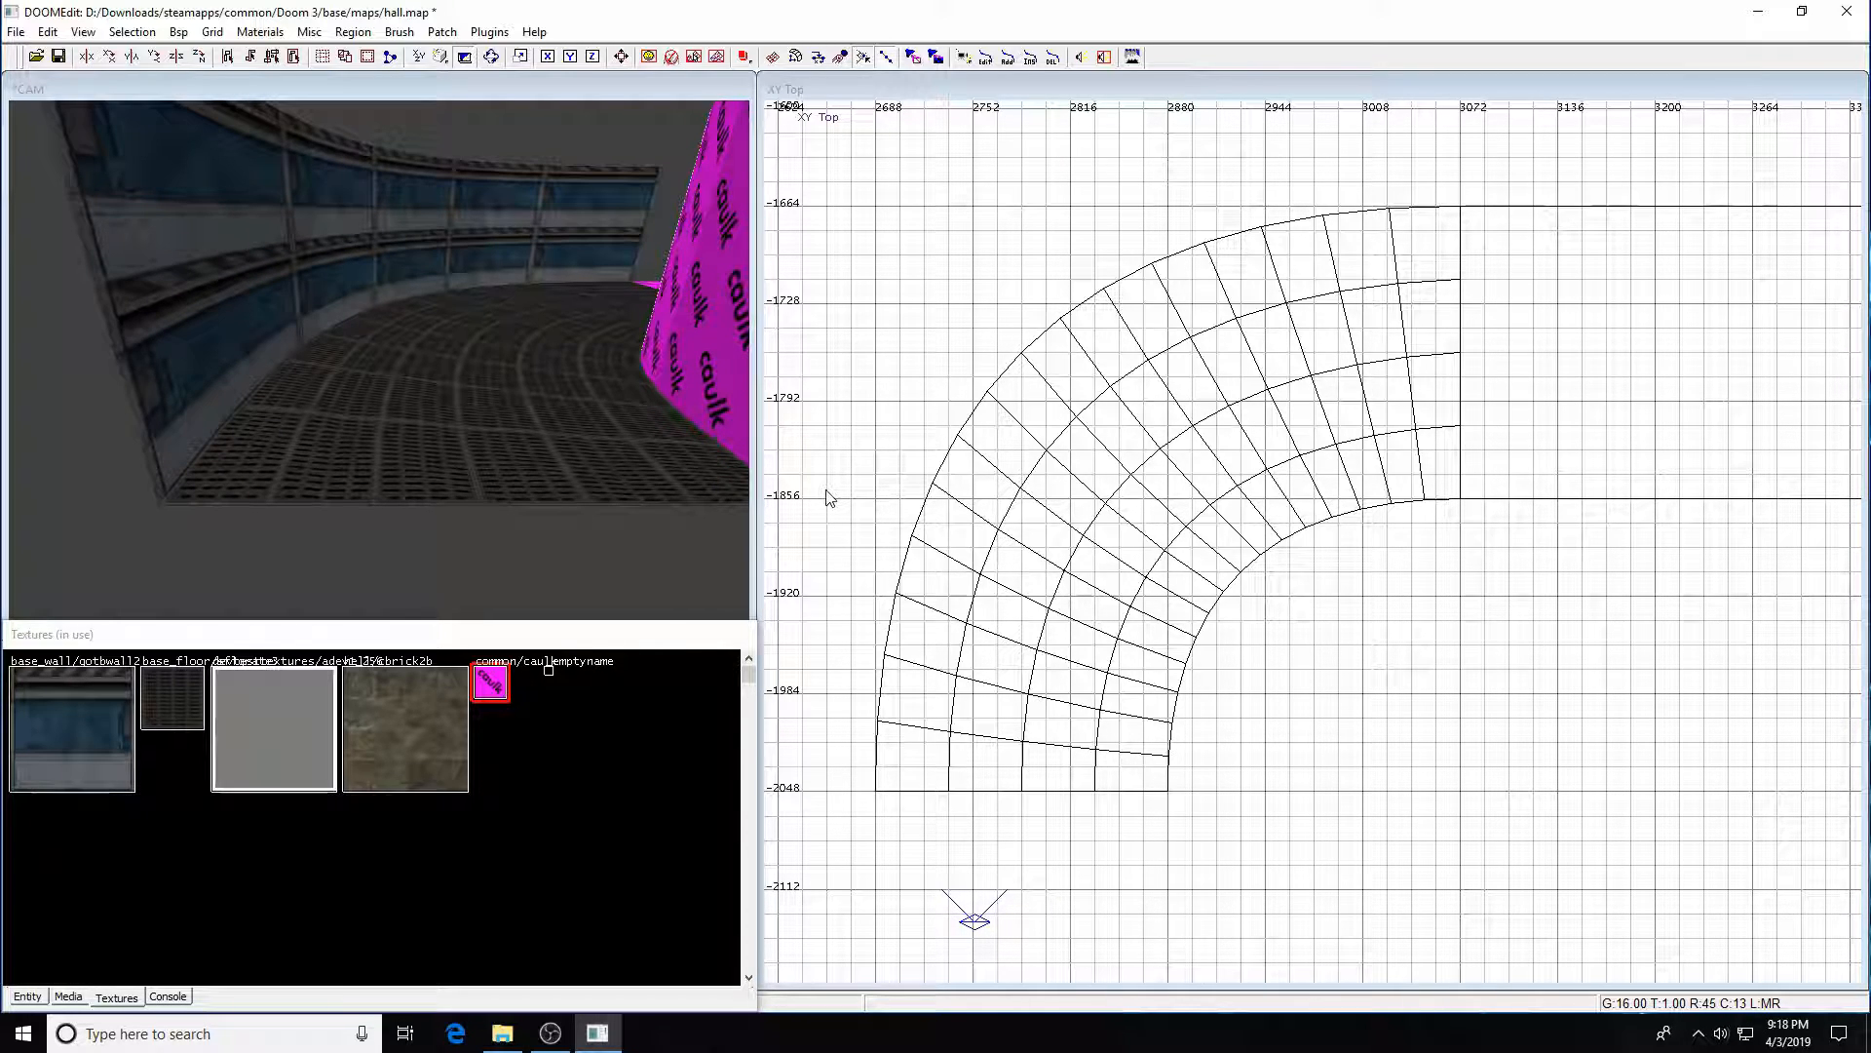
{"action": "key", "text": "Left"}
{"action": "key", "text": "Left"}
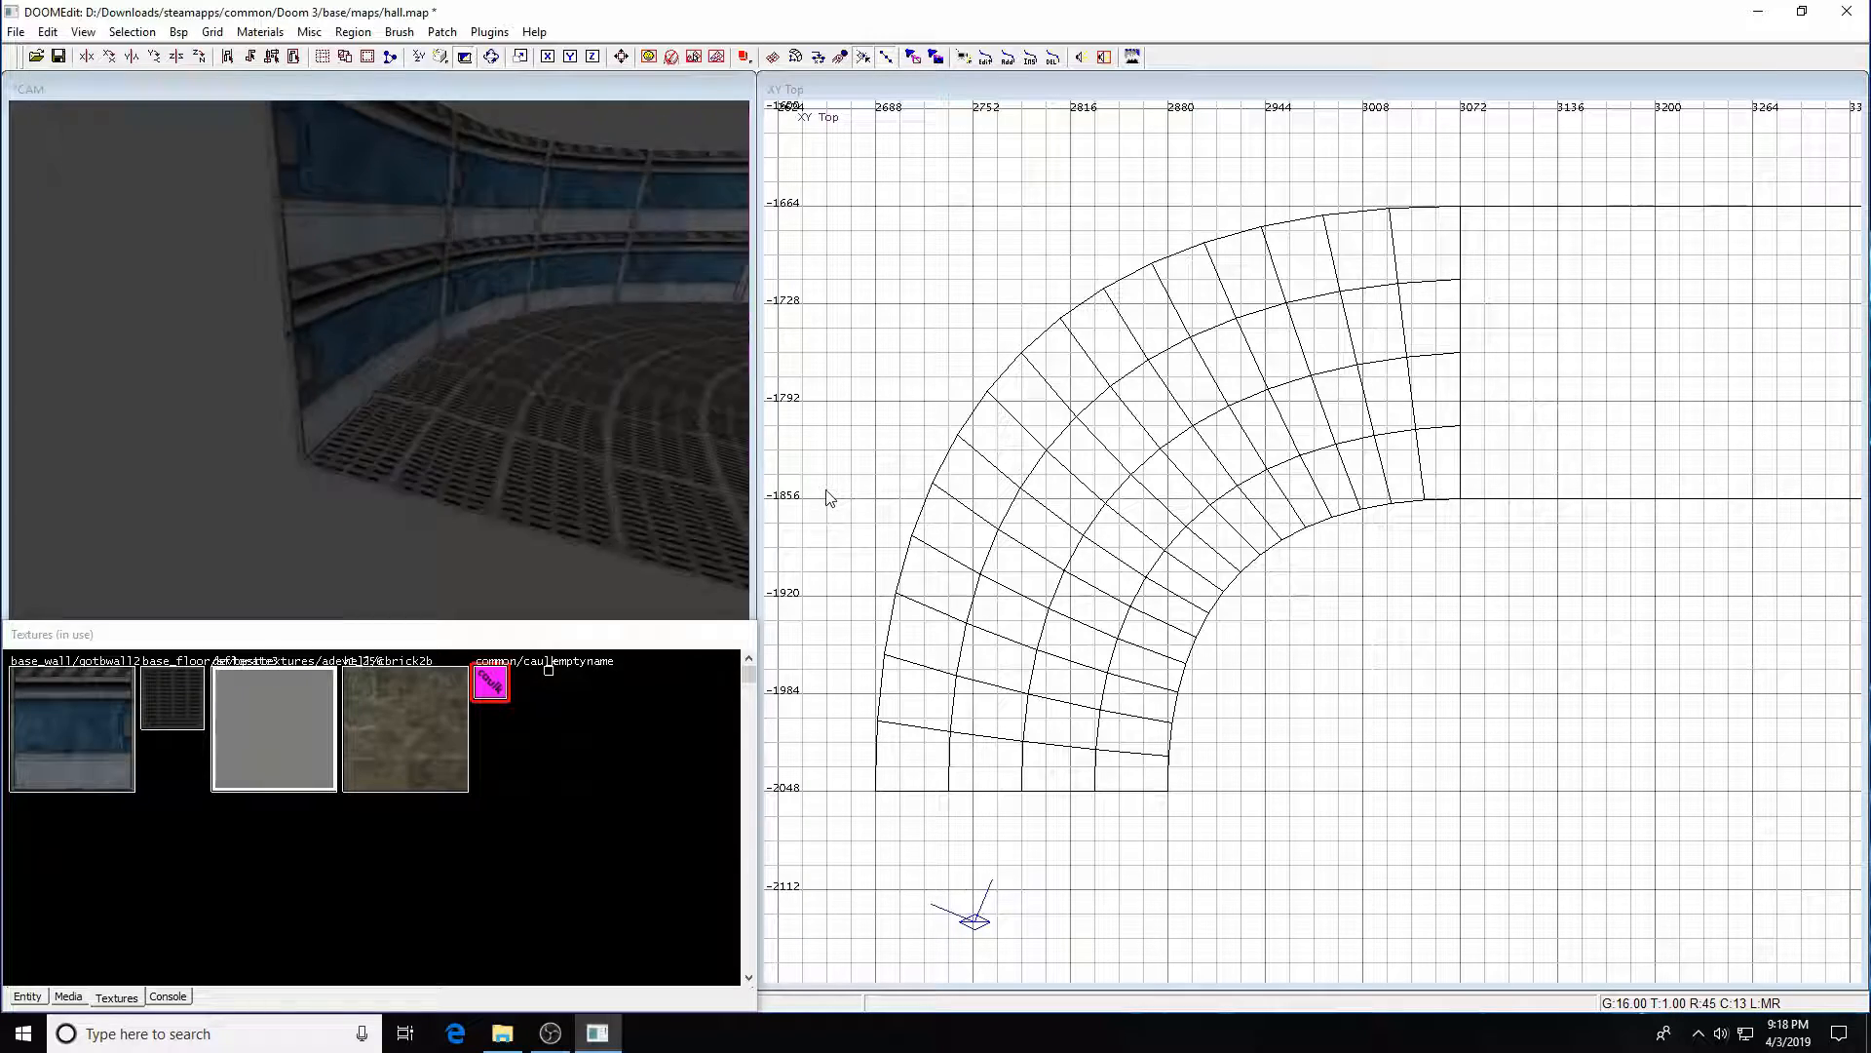
- Apply base_wall/gotbwall2 to the inner curved wall and fit it with a width of 5 and a height of 2
{"action": "key", "text": "Up"}
{"action": "key", "text": "Up"}
{"action": "key", "text": "Up"}
{"action": "key", "text": "Right"}
{"action": "key", "text": "Right"}
{"action": "key", "text": "Right"}
{"action": "key", "text": "Right"}
{"action": "key", "text": "Right"}
{"action": "key", "text": "Up"}
{"action": "key", "text": "Left"}
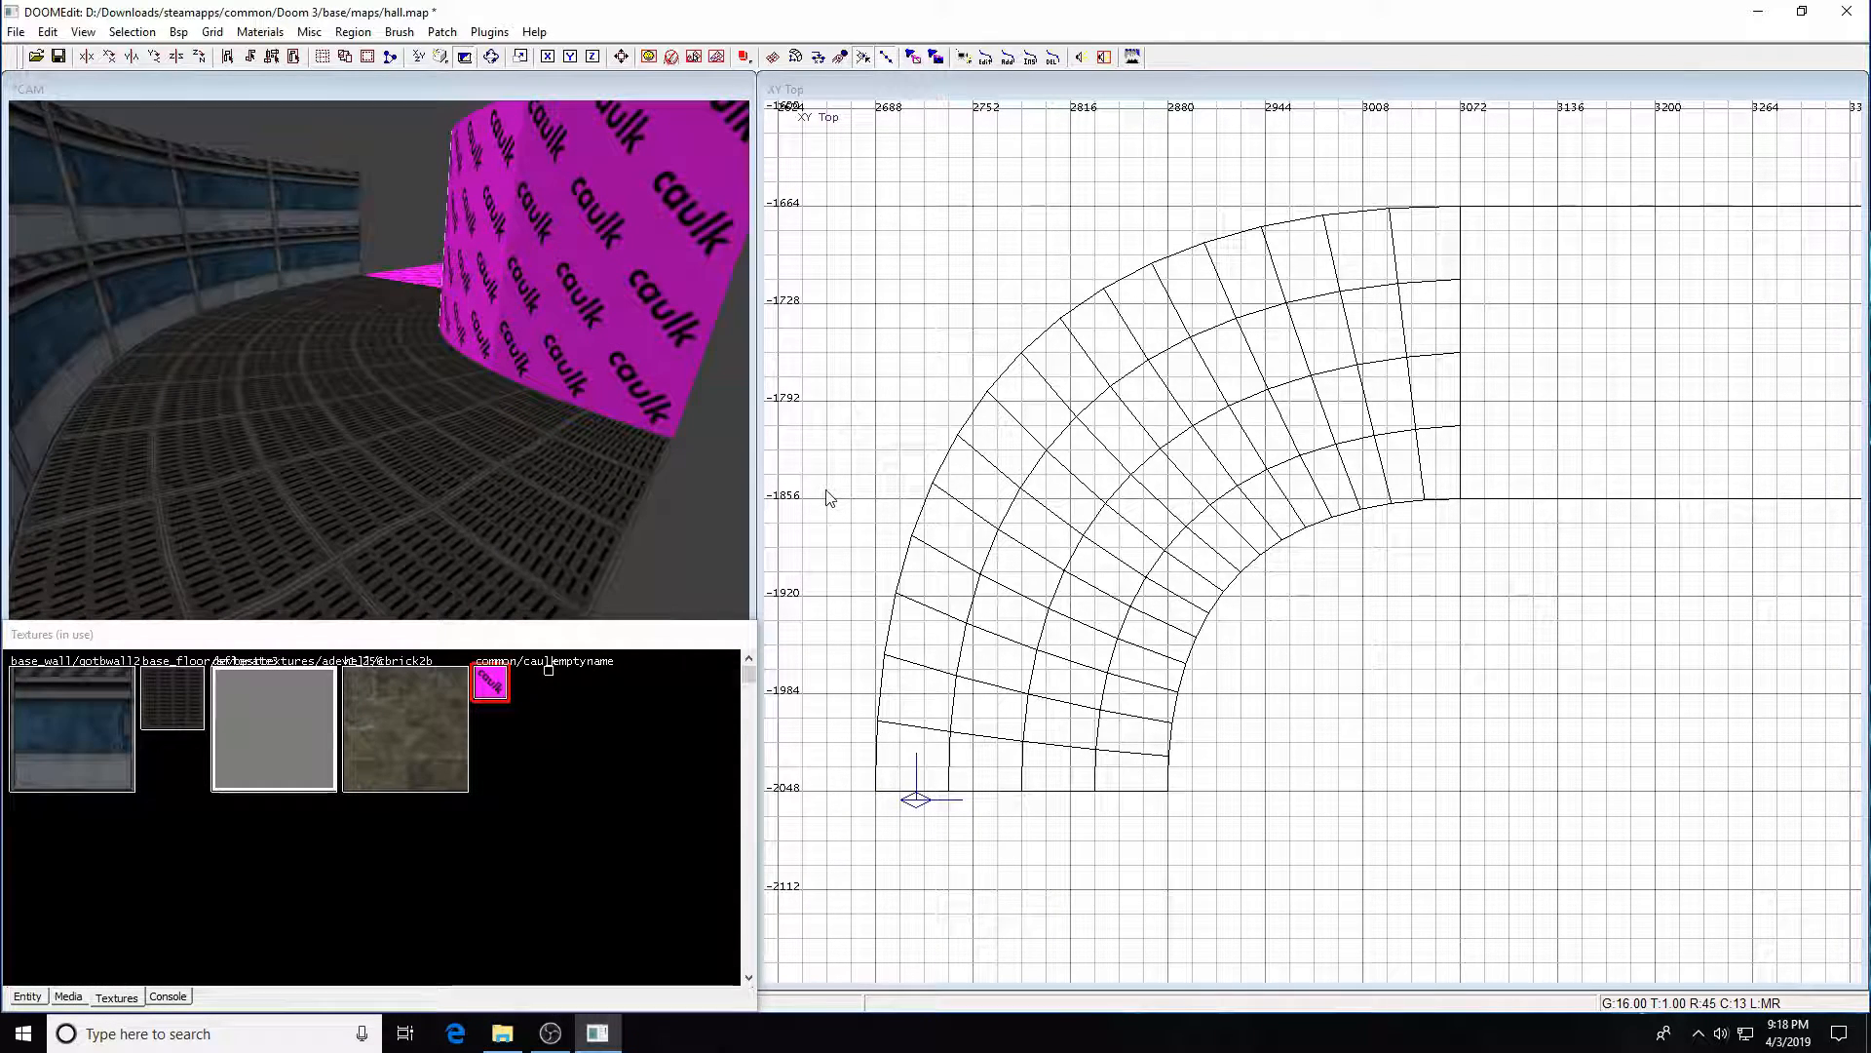
{"action": "left_click", "coordinate": [523, 304], "text": "shift"}
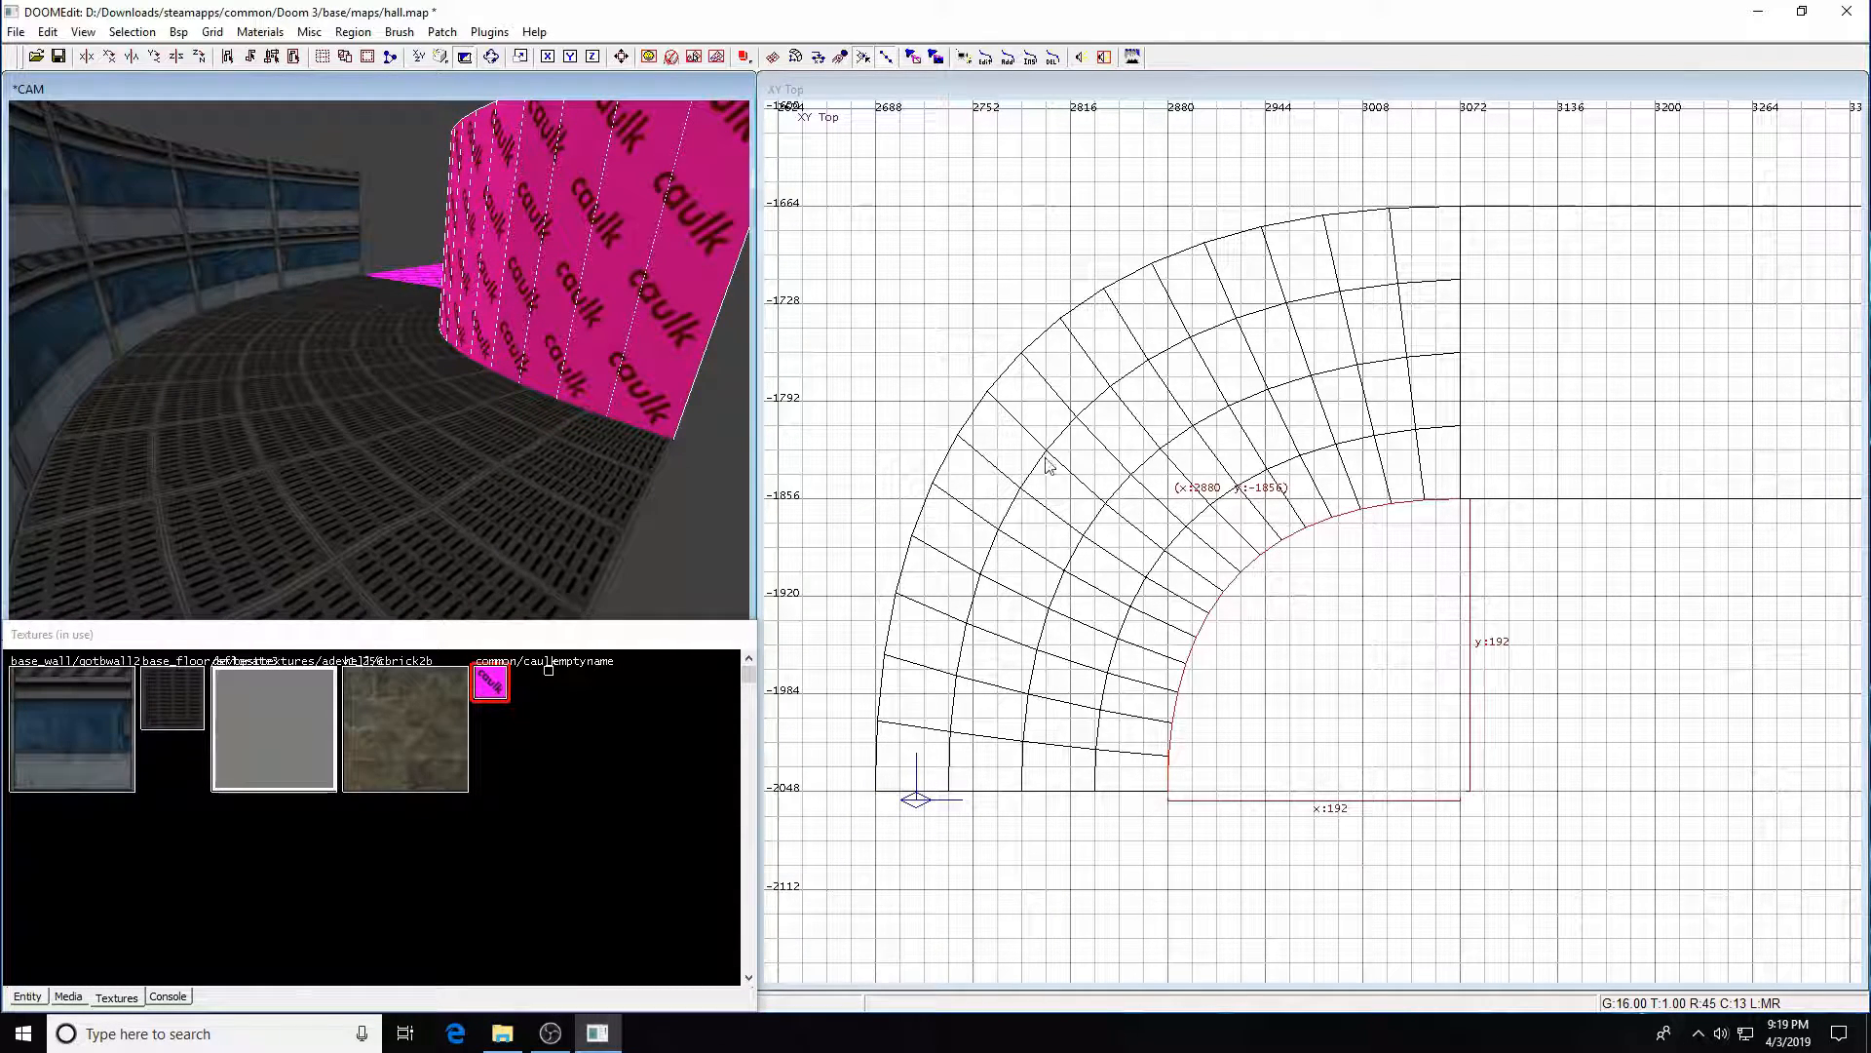
{"action": "left_click", "coordinate": [101, 716]}
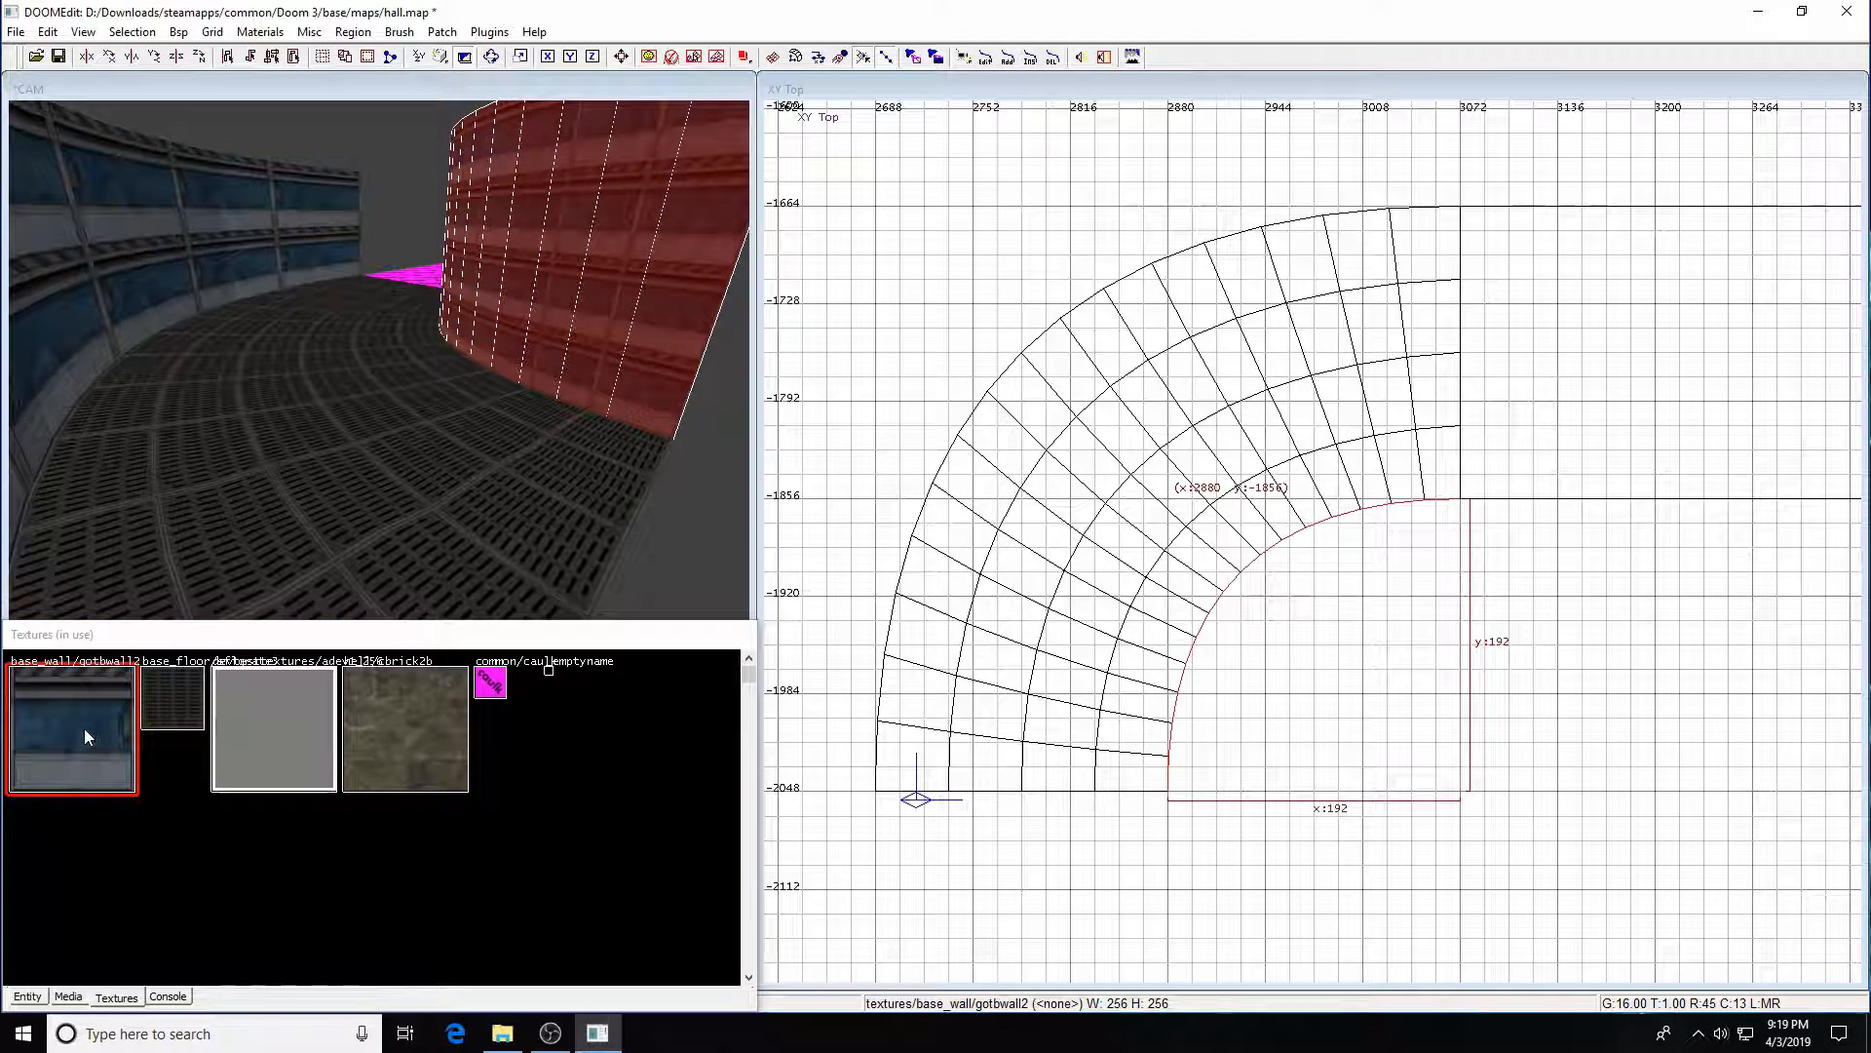
{"action": "key", "text": "s"}
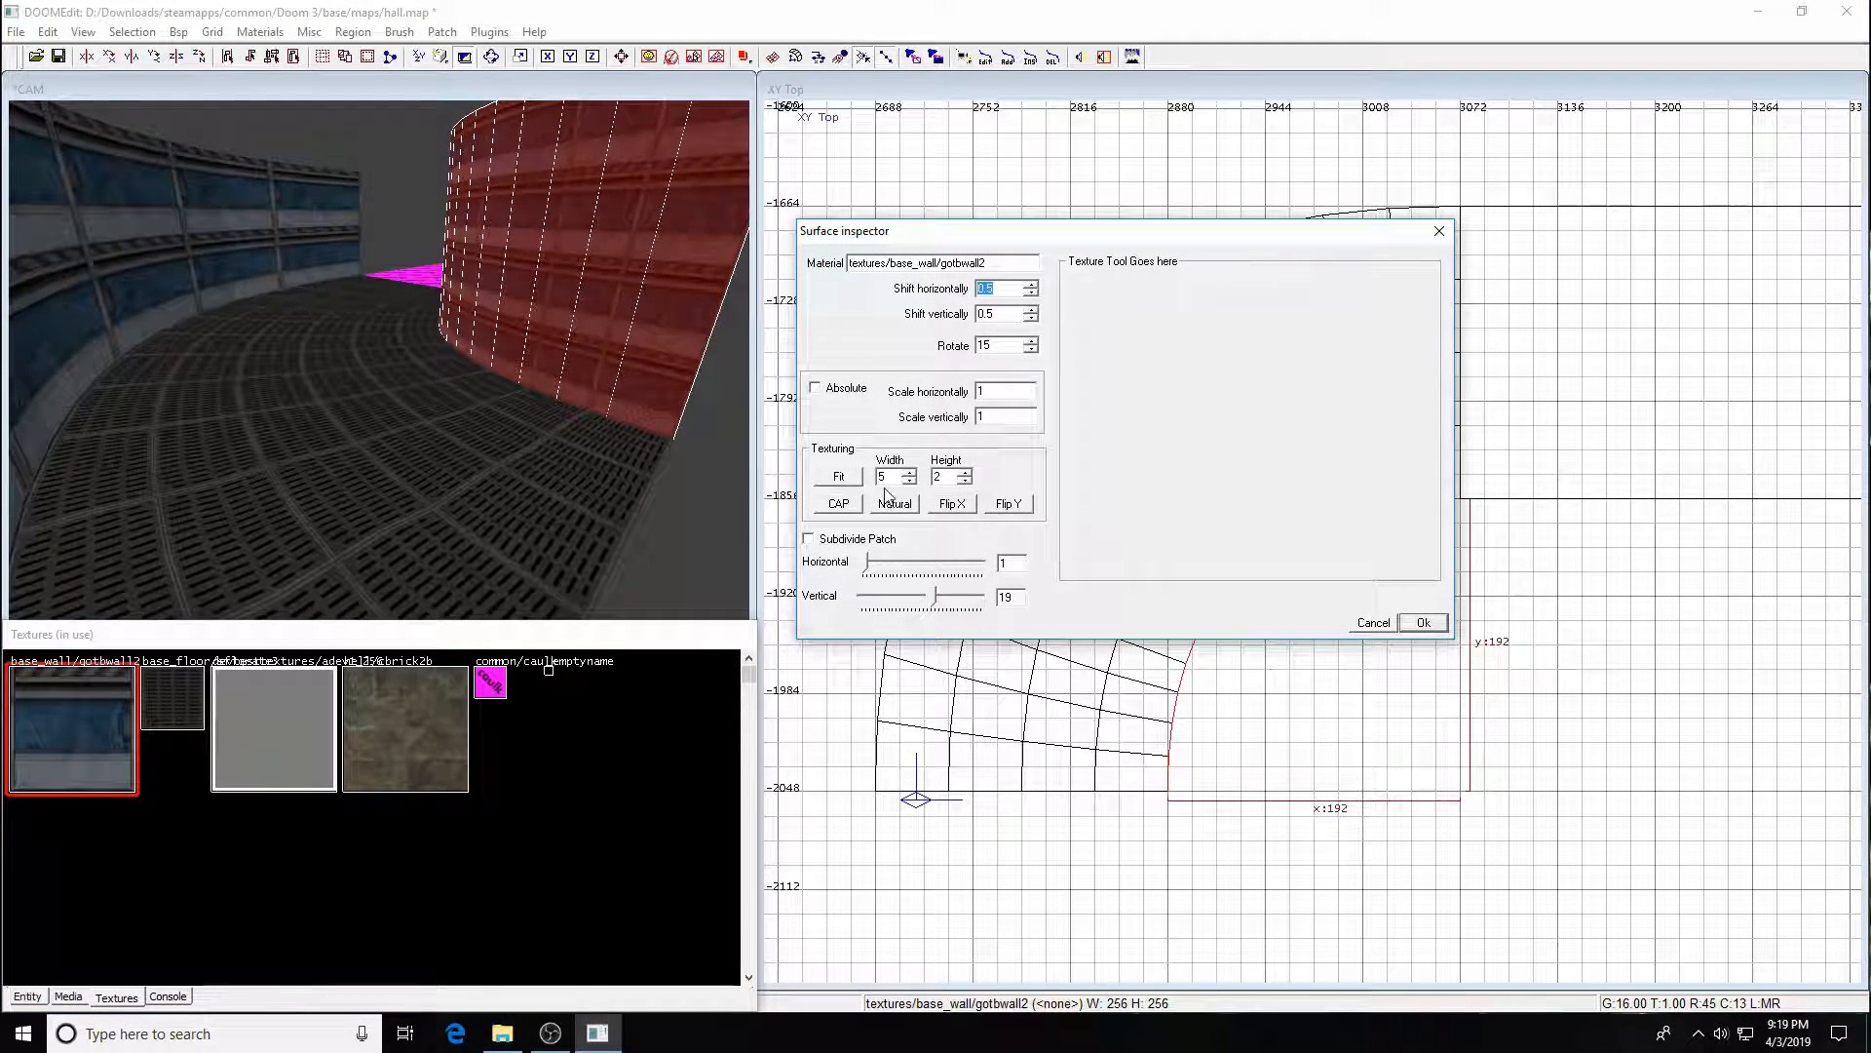
{"action": "key", "text": "Return"}
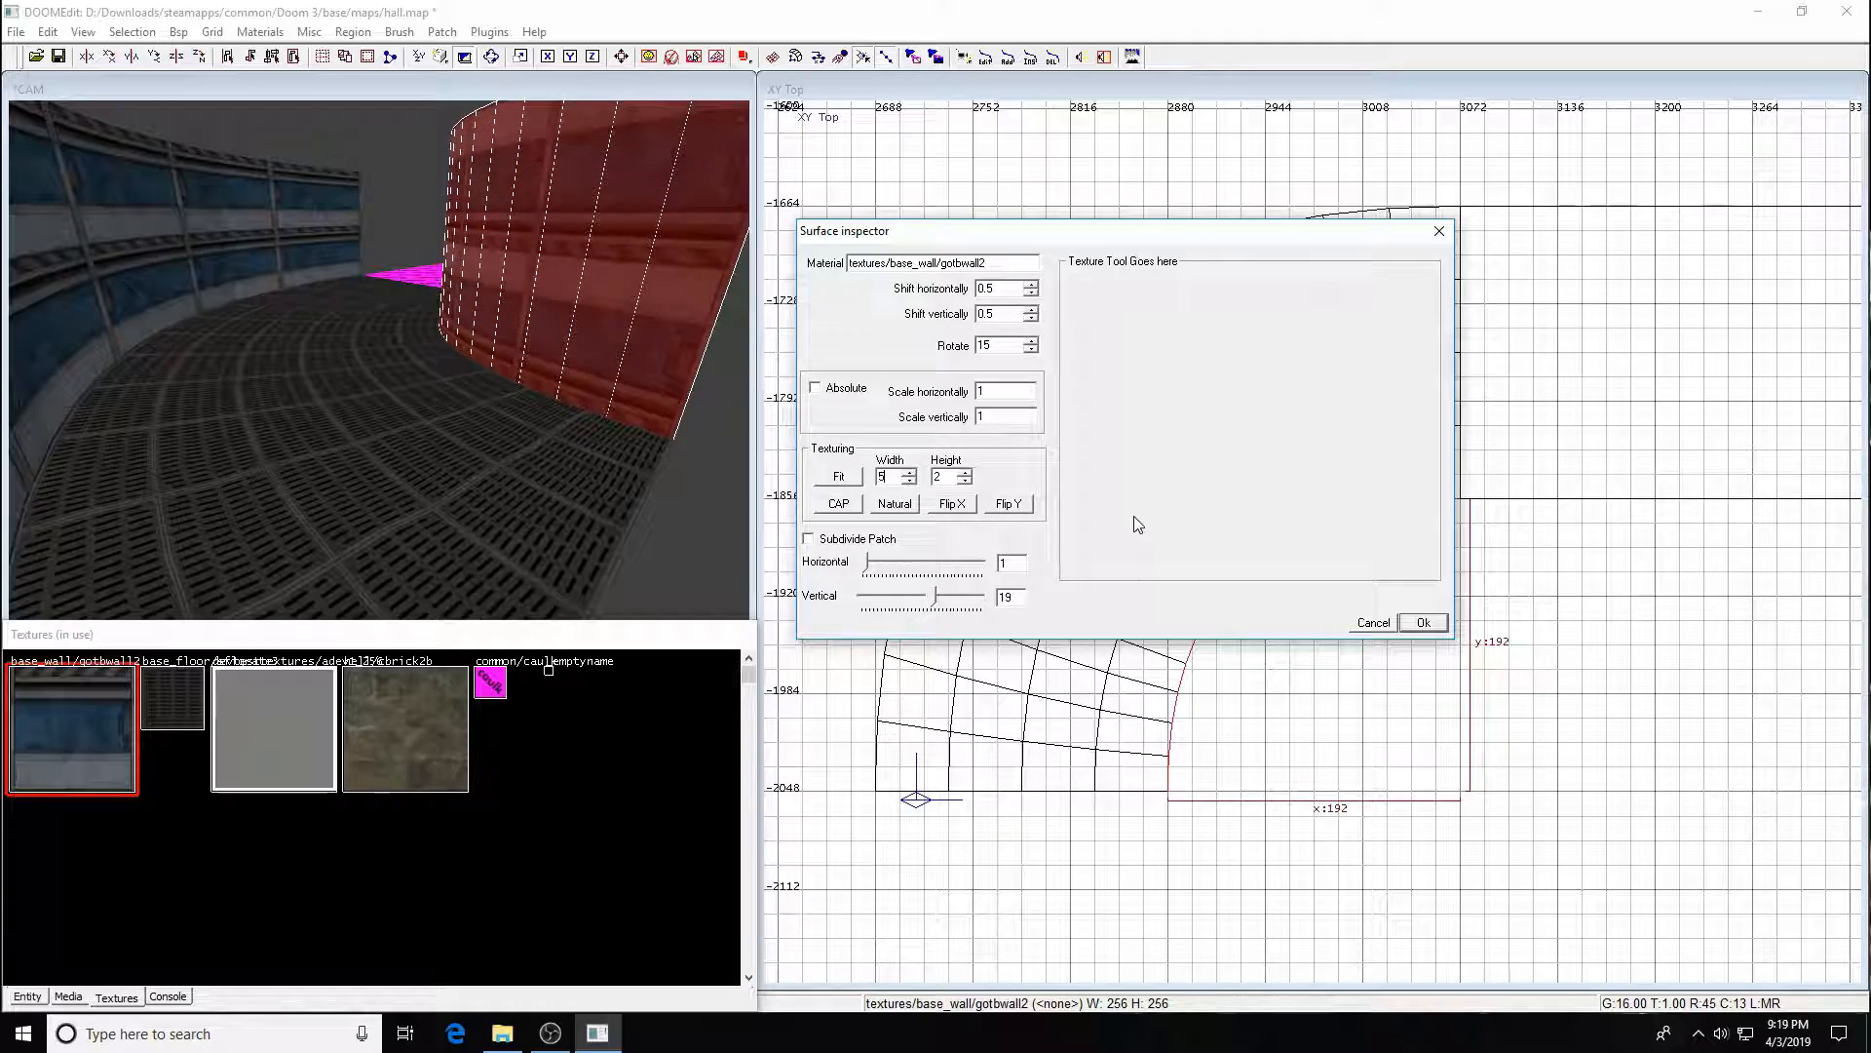
{"action": "key", "text": "Up"}
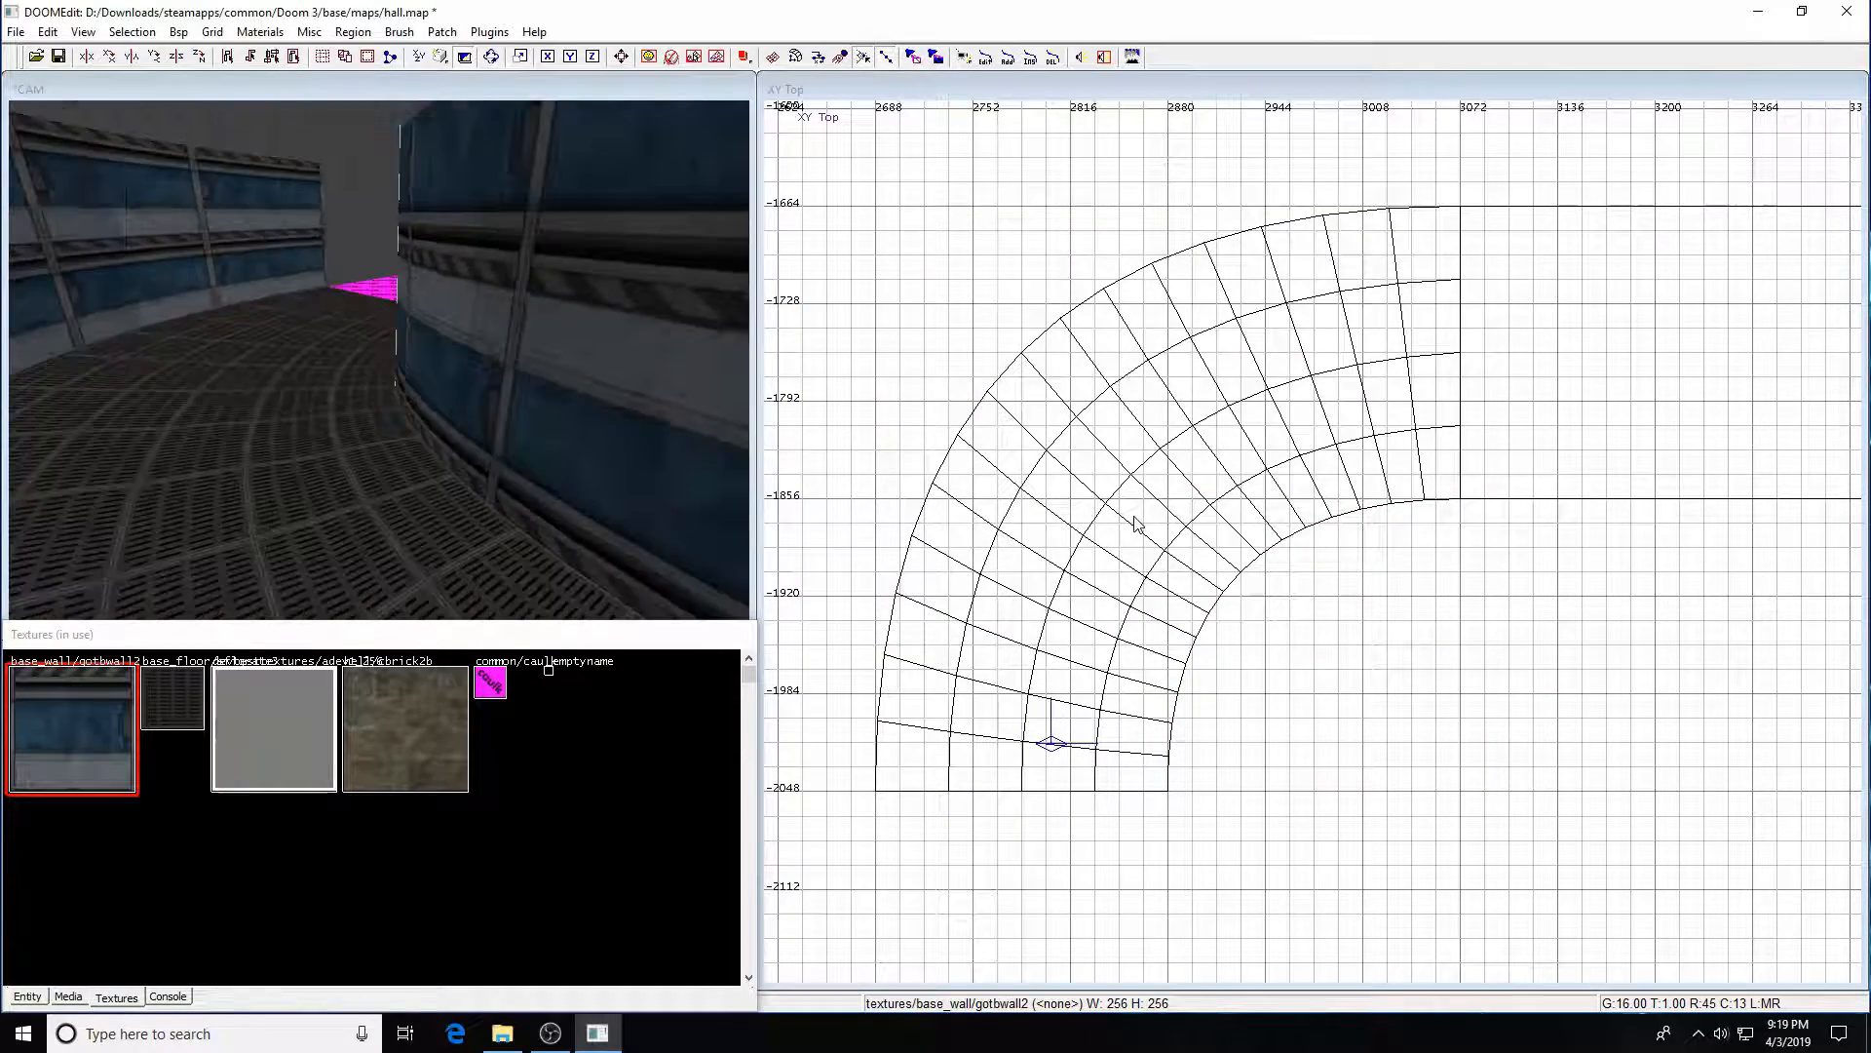
- Fly through the curved hallway and out of its far end to examine the textures on both walls
{"action": "key", "text": "Right"}
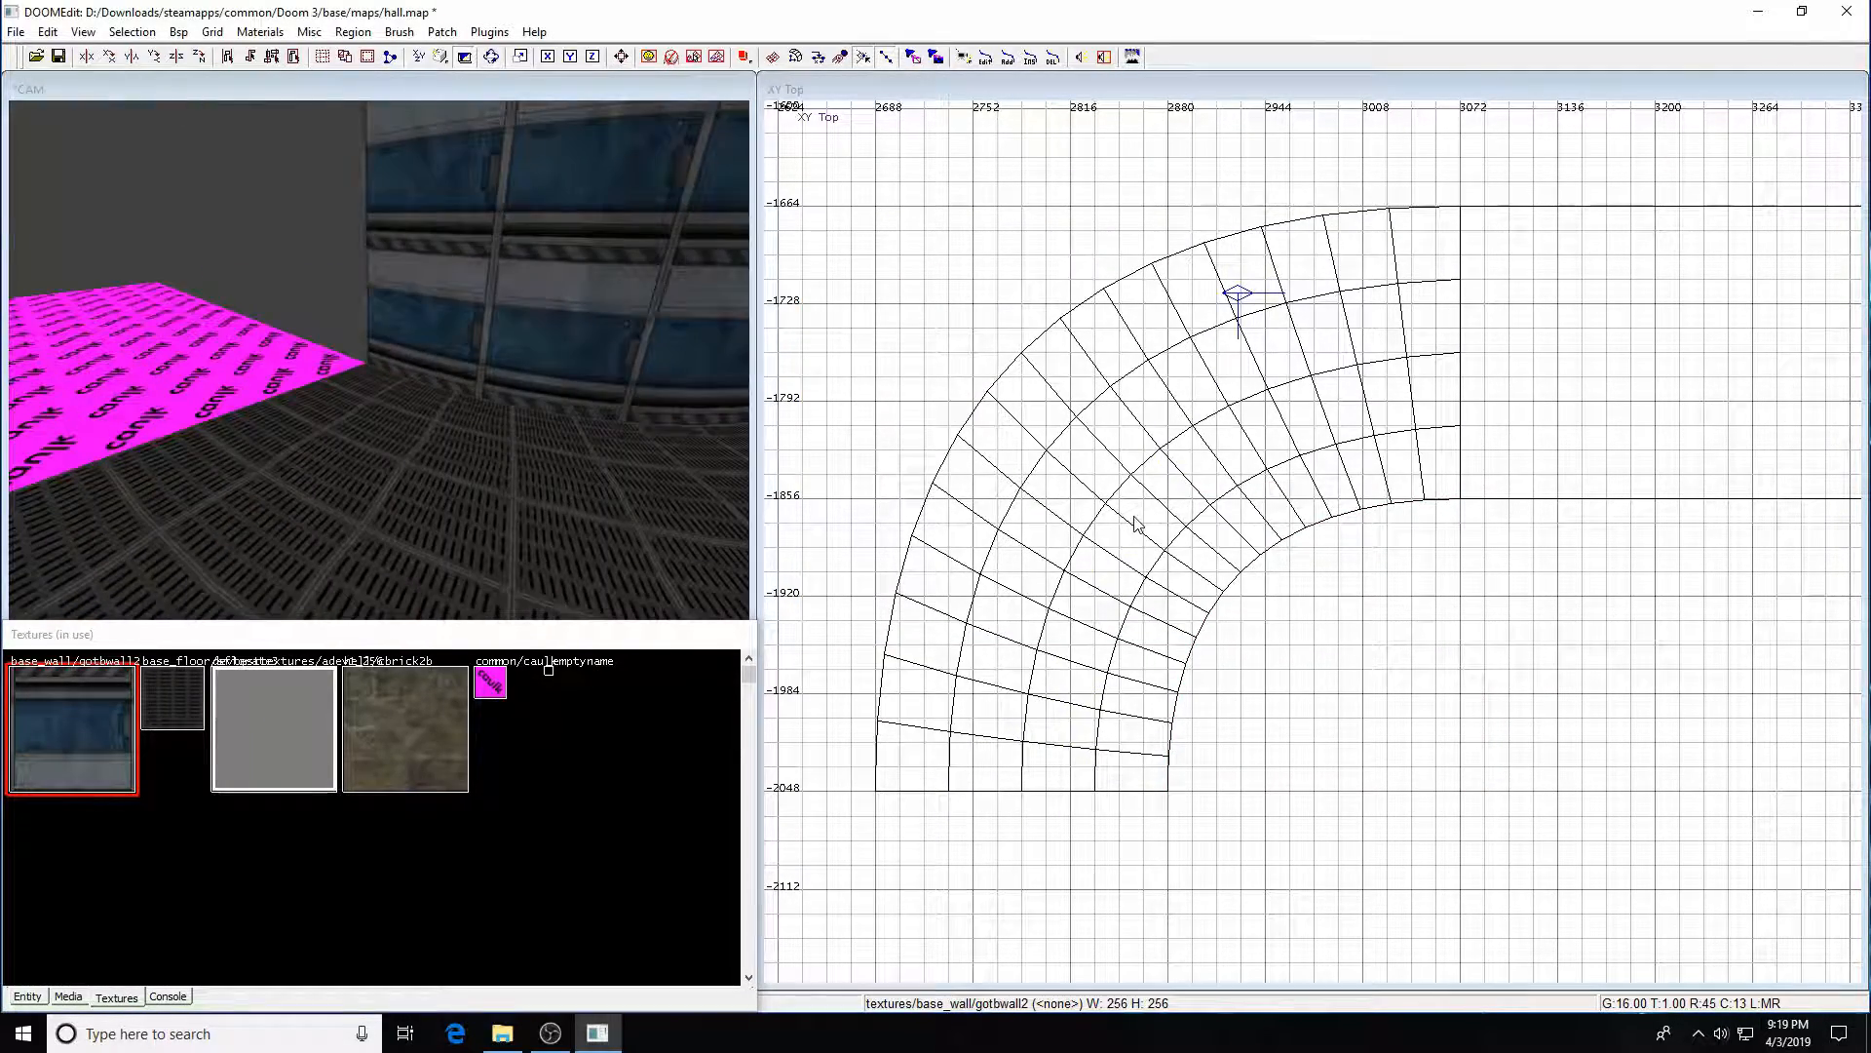
{"action": "key", "text": "a"}
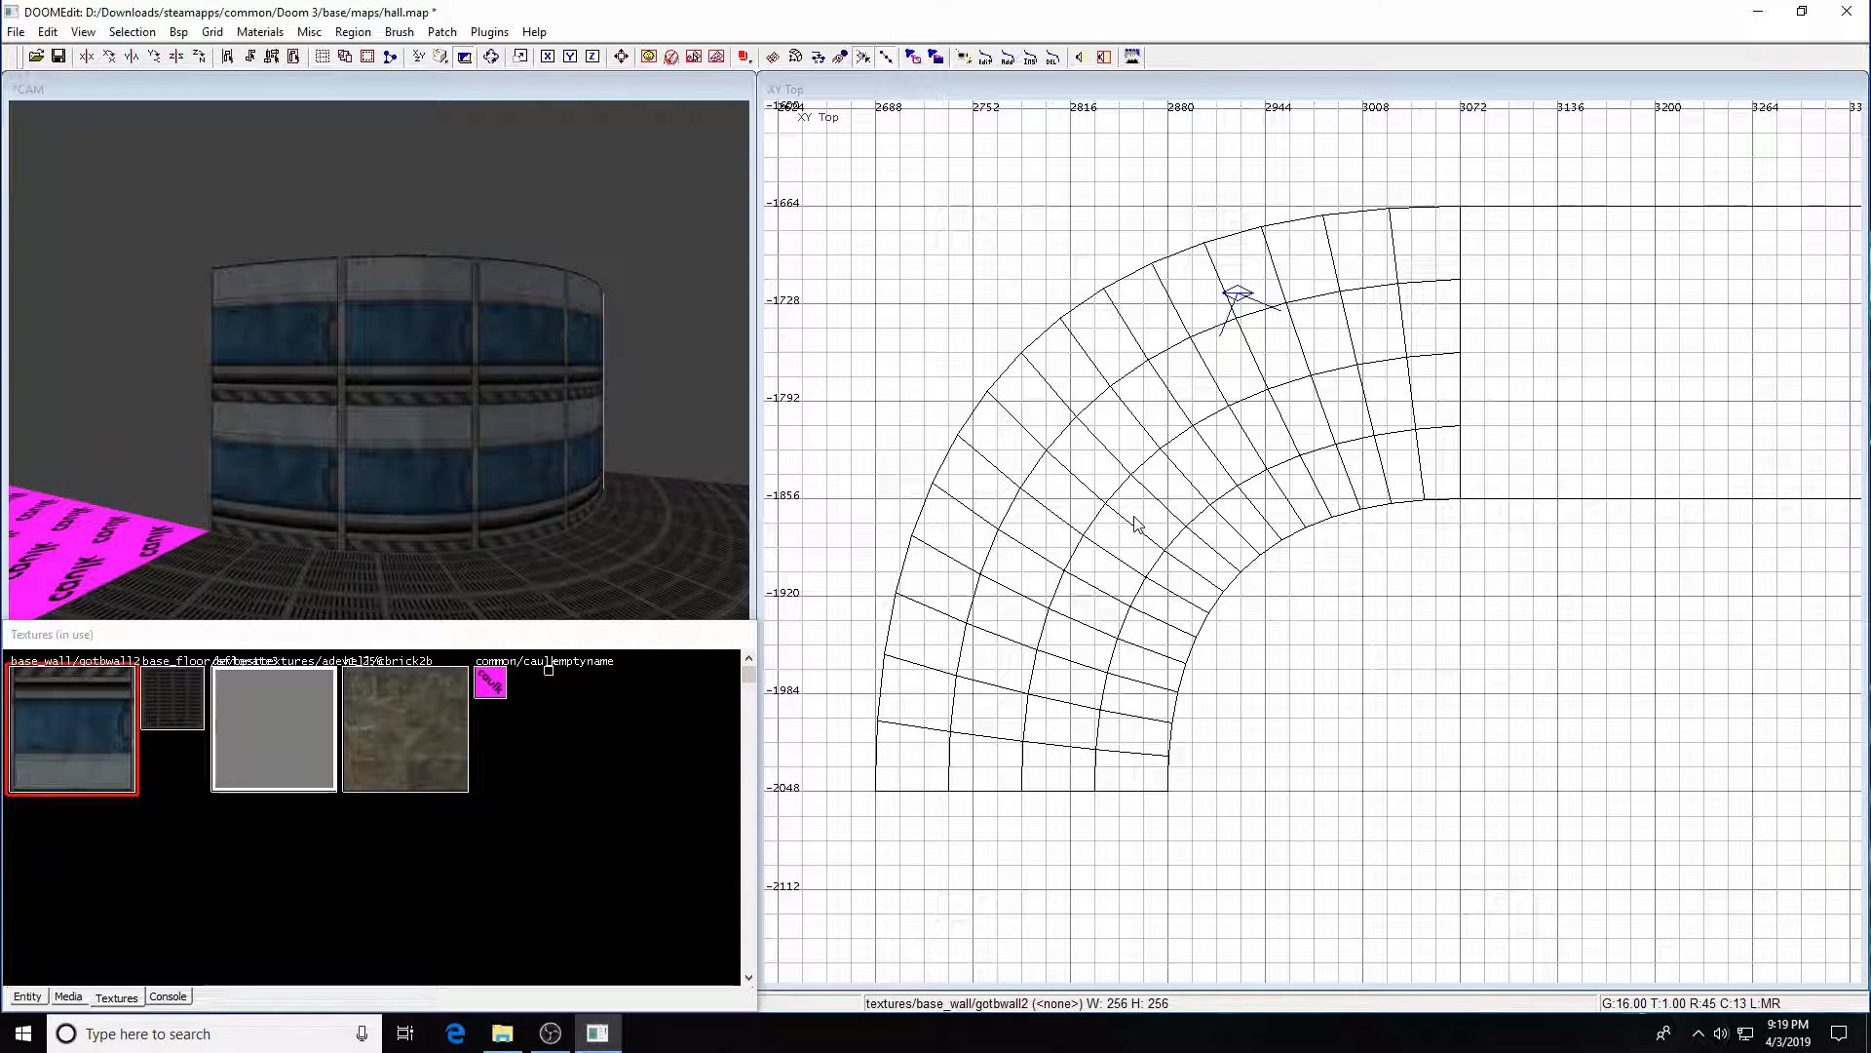
{"action": "key", "text": "Right"}
{"action": "key", "text": "Right"}
{"action": "key", "text": "Right"}
{"action": "key", "text": "Up"}
{"action": "key", "text": "Up"}
{"action": "key", "text": "Up"}
{"action": "key", "text": "Up"}
{"action": "key", "text": "Up"}
{"action": "key", "text": "Up"}
{"action": "key", "text": "Up"}
{"action": "key", "text": "Up"}
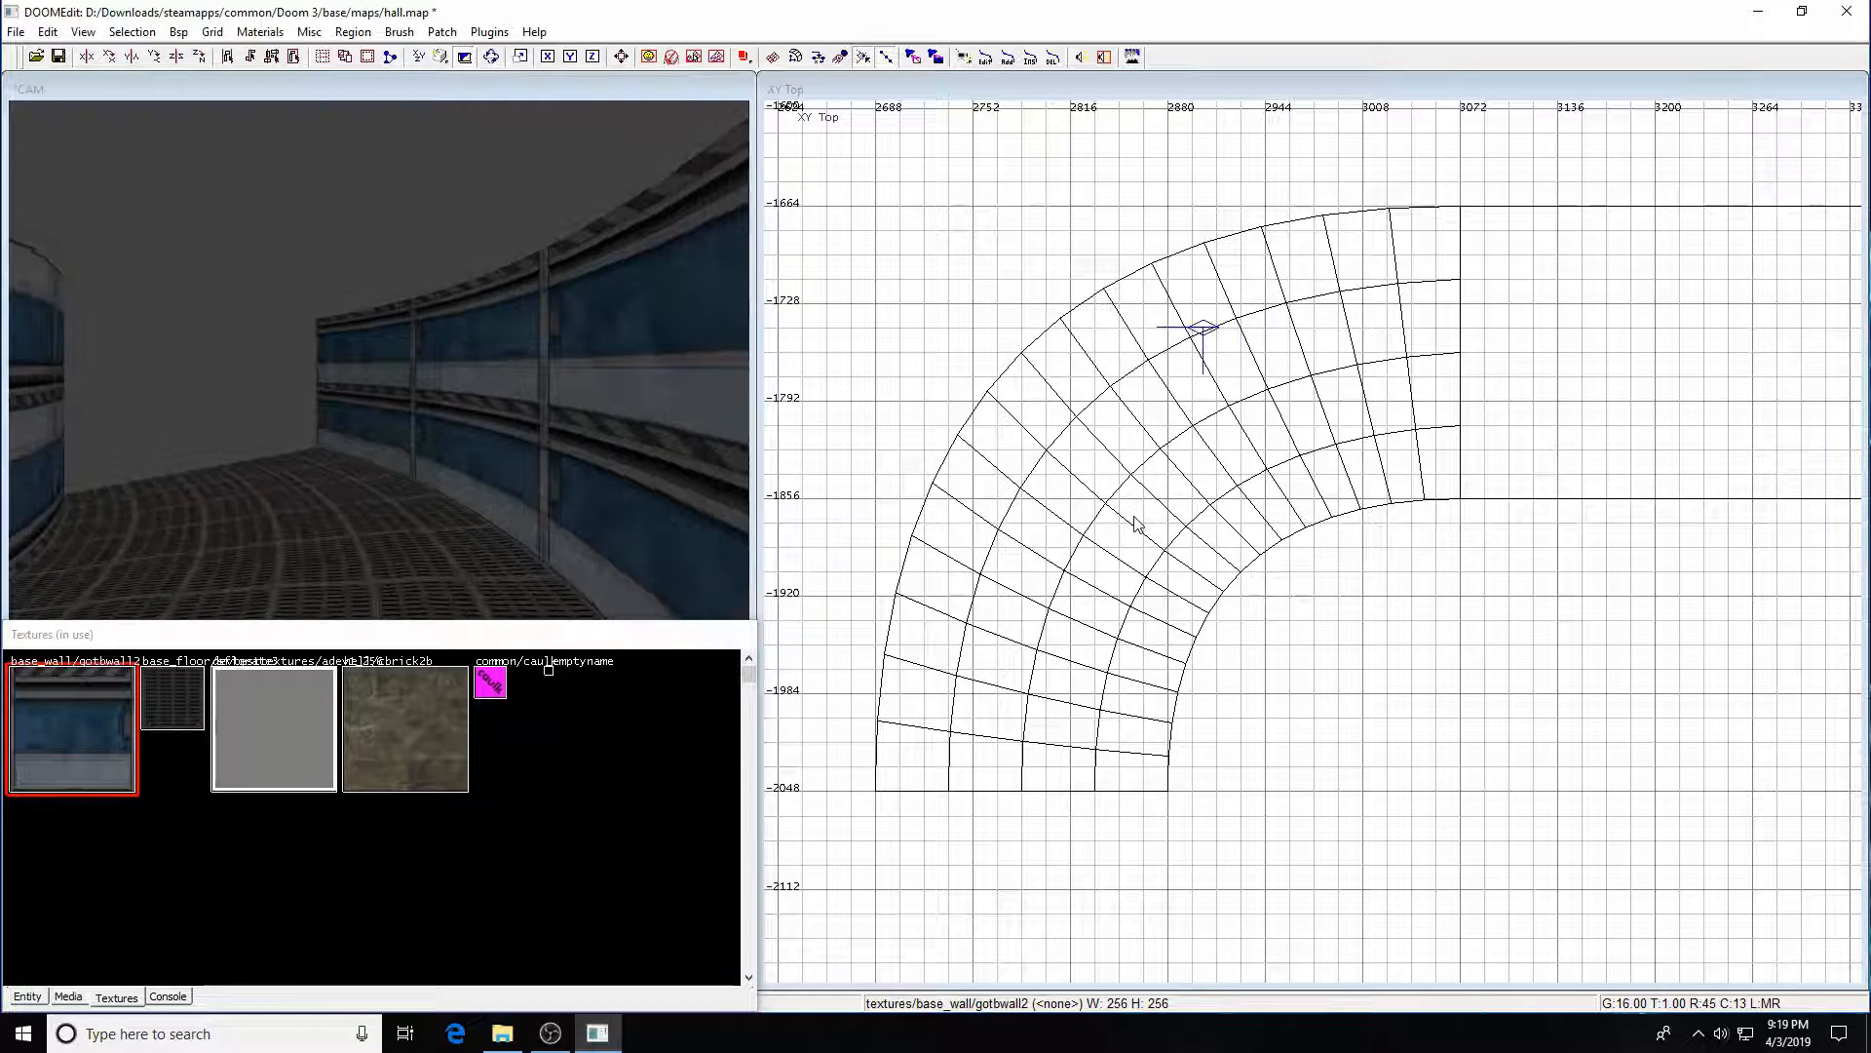
{"action": "key", "text": "Left"}
{"action": "key", "text": "Left"}
{"action": "key", "text": "Up"}
{"action": "key", "text": "Up"}
{"action": "key", "text": "Up"}
{"action": "key", "text": "Up"}
{"action": "key", "text": "Up"}
{"action": "key", "text": "Up"}
{"action": "key", "text": "Up"}
{"action": "key", "text": "Up"}
{"action": "key", "text": "Up"}
{"action": "key", "text": "Left"}
{"action": "key", "text": "Left"}
{"action": "key", "text": "Left"}
{"action": "key", "text": "Left"}
{"action": "key", "text": "Left"}
{"action": "key", "text": "Left"}
{"action": "key", "text": "Left"}
{"action": "key", "text": "Left"}
{"action": "key", "text": "Up"}
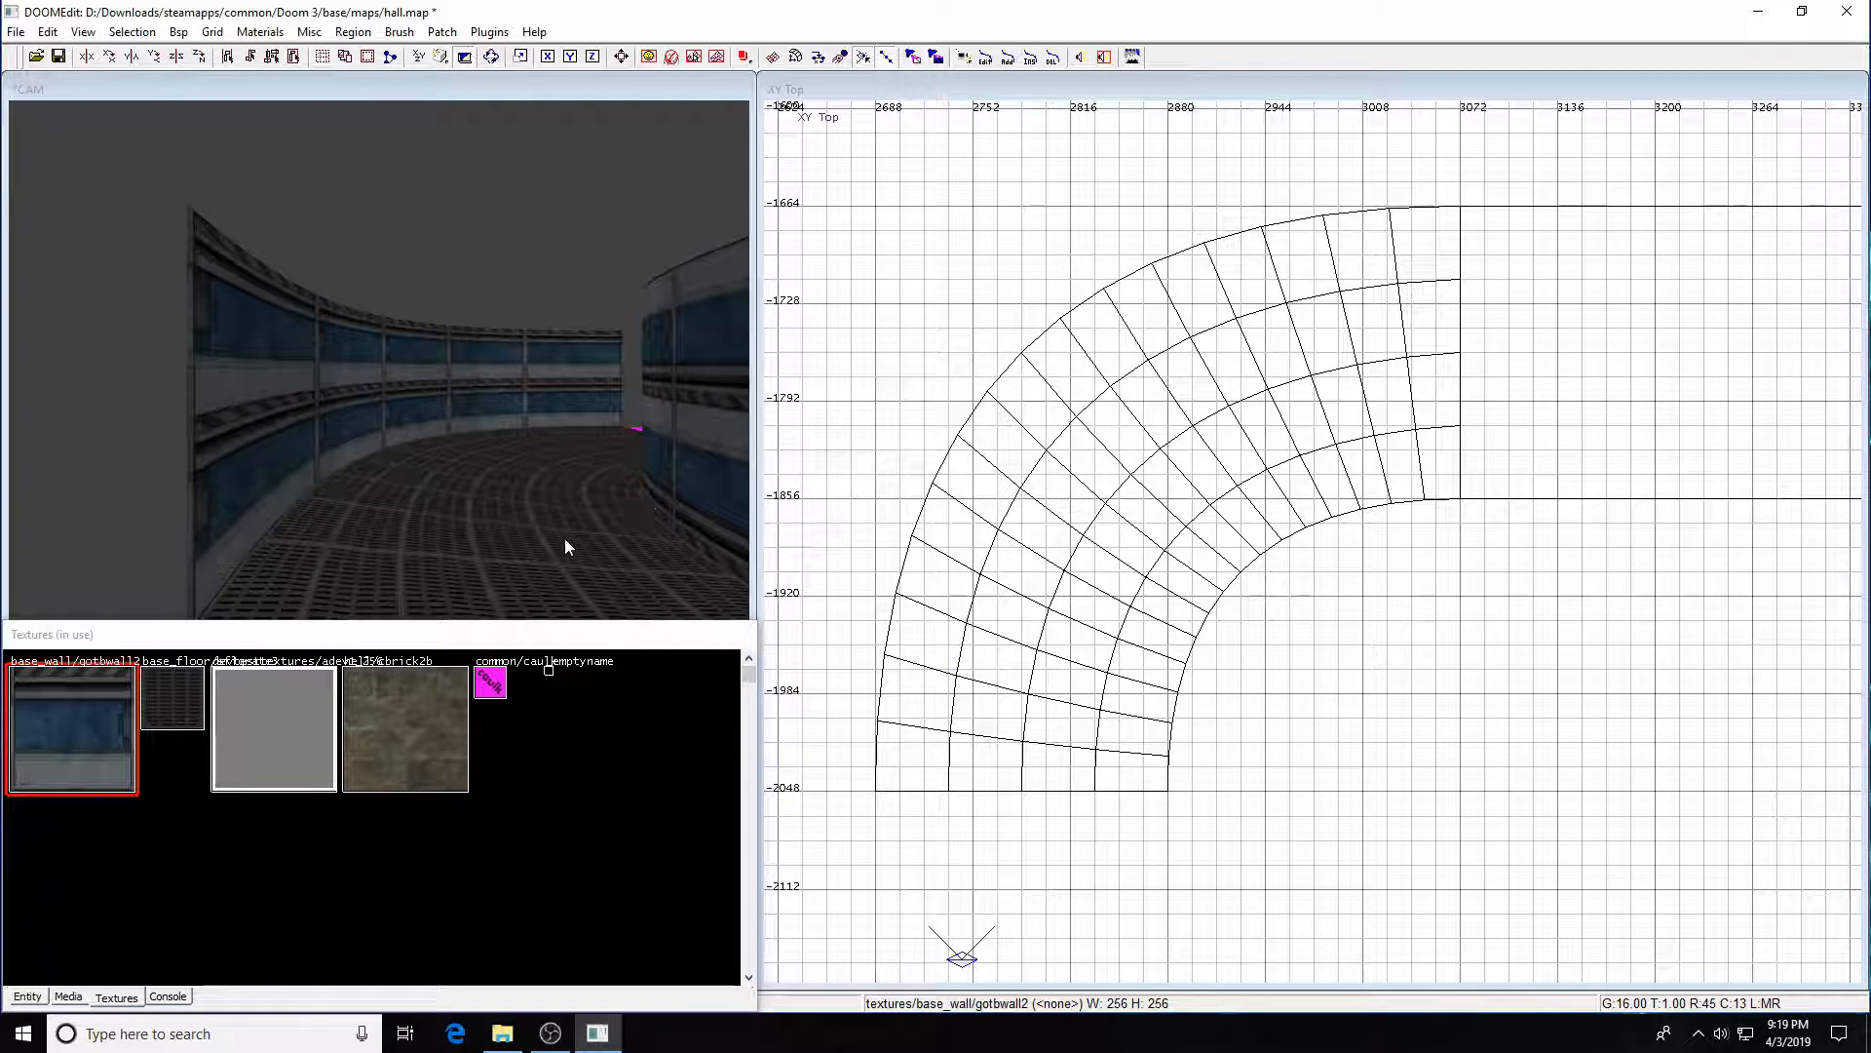
- Duplicate the curved floor patch and raise the copy to z 468, level with the tops of the walls
{"action": "left_click", "coordinate": [512, 503], "text": "shift"}
{"action": "right_click_drag", "start_coordinate": [1208, 608], "coordinate": [1130, 562]}
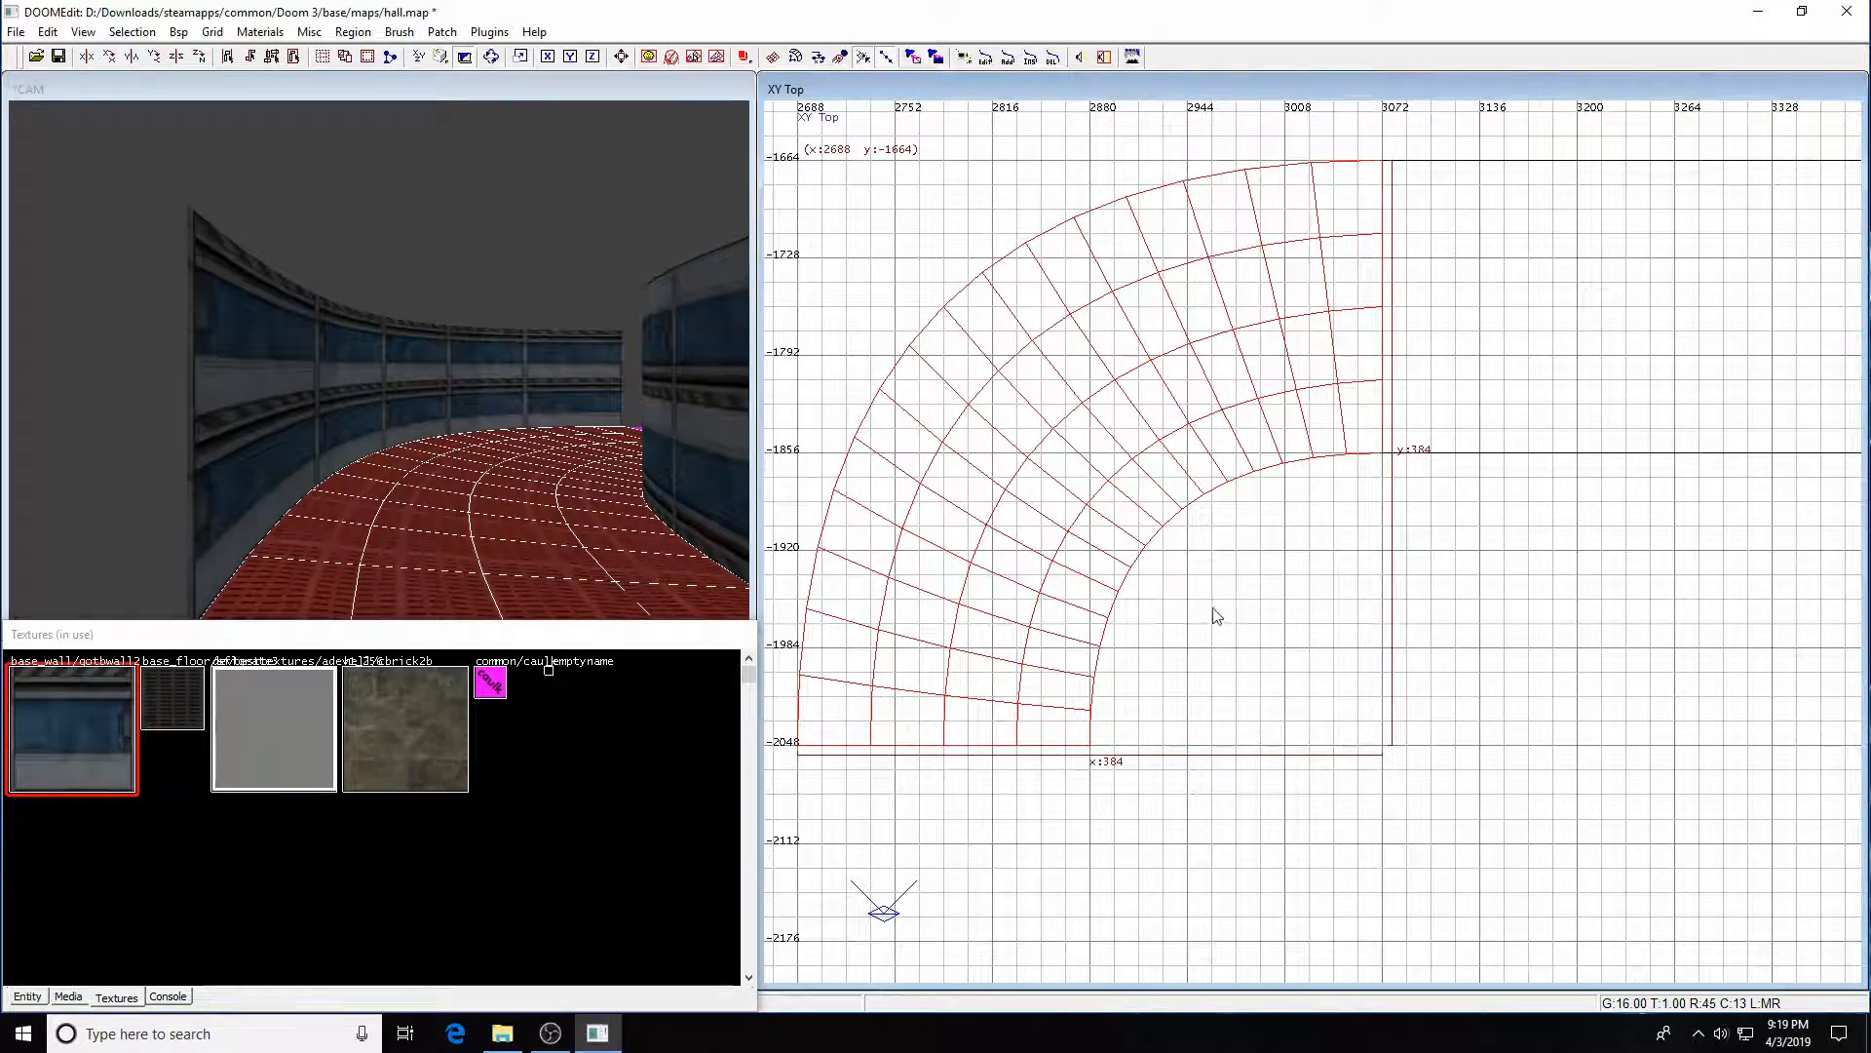
{"action": "key", "text": "space"}
{"action": "left_click_drag", "start_coordinate": [1099, 498], "coordinate": [1075, 473]}
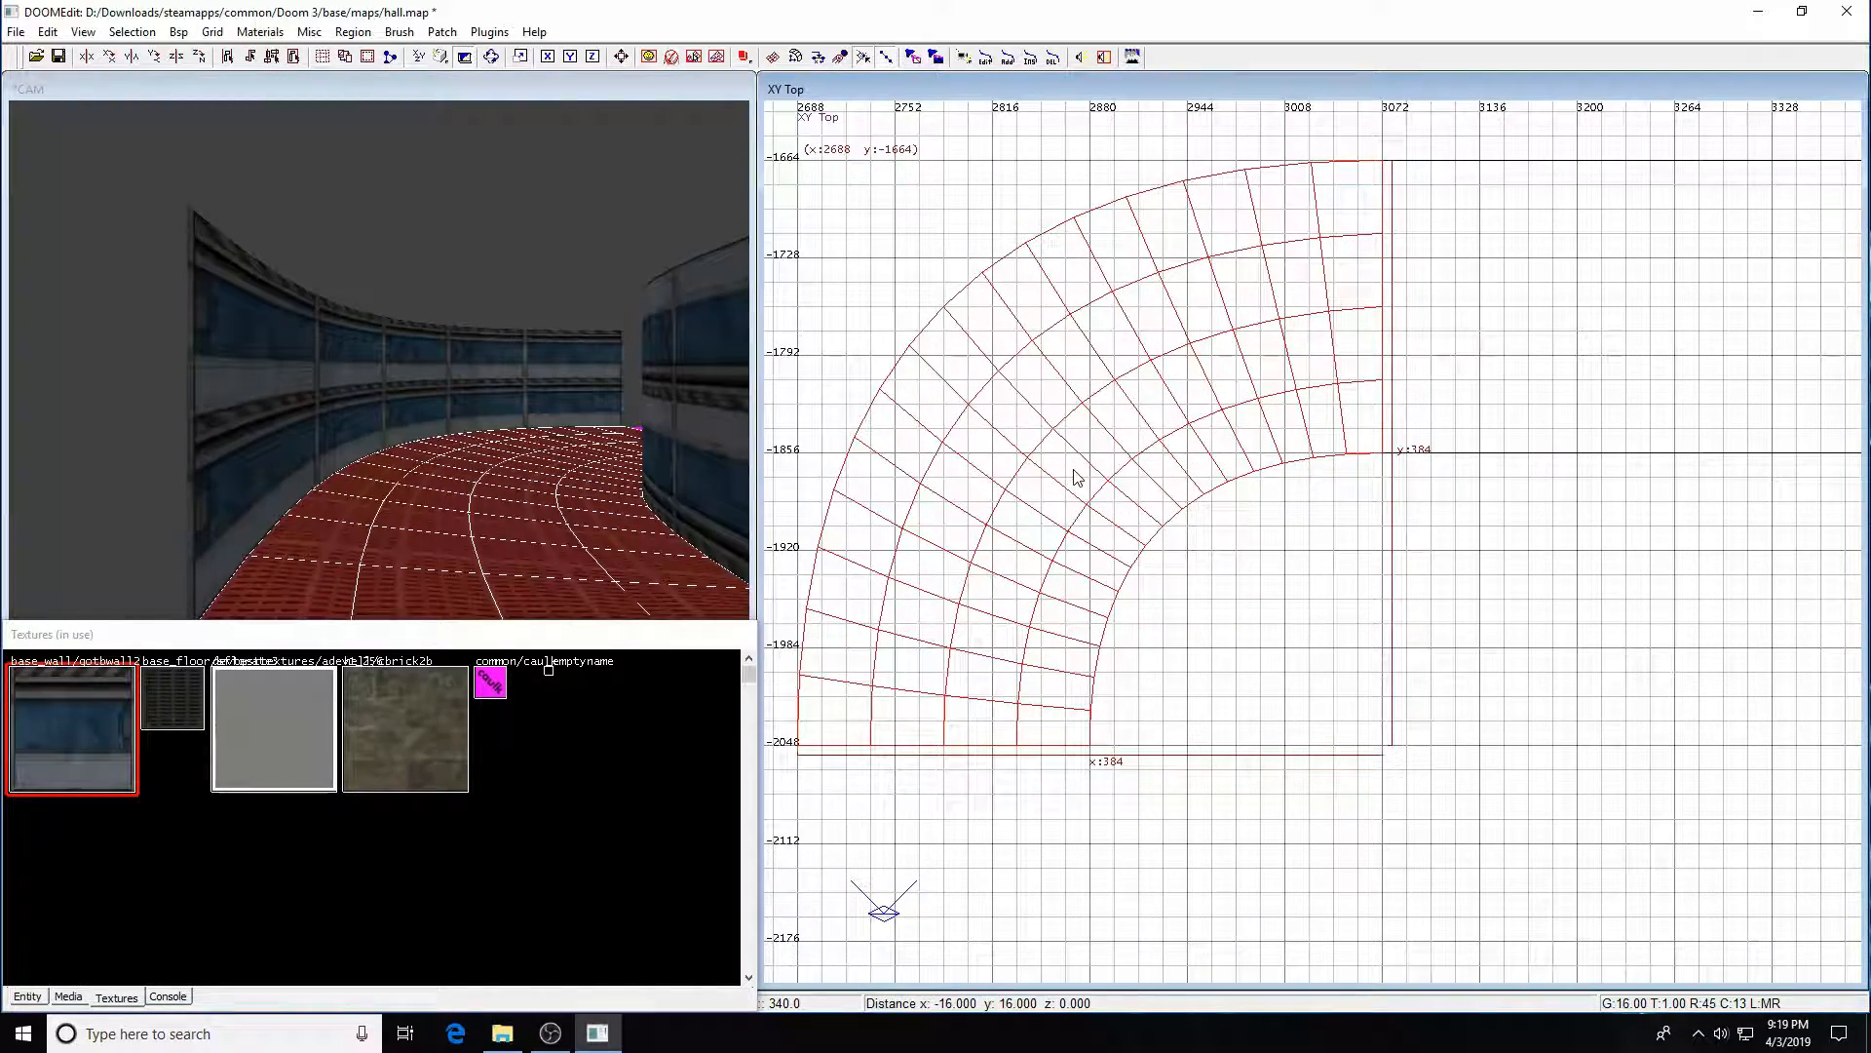
{"action": "key", "text": "ctrl+Tab"}
{"action": "right_click_drag", "start_coordinate": [1411, 602], "coordinate": [1233, 632]}
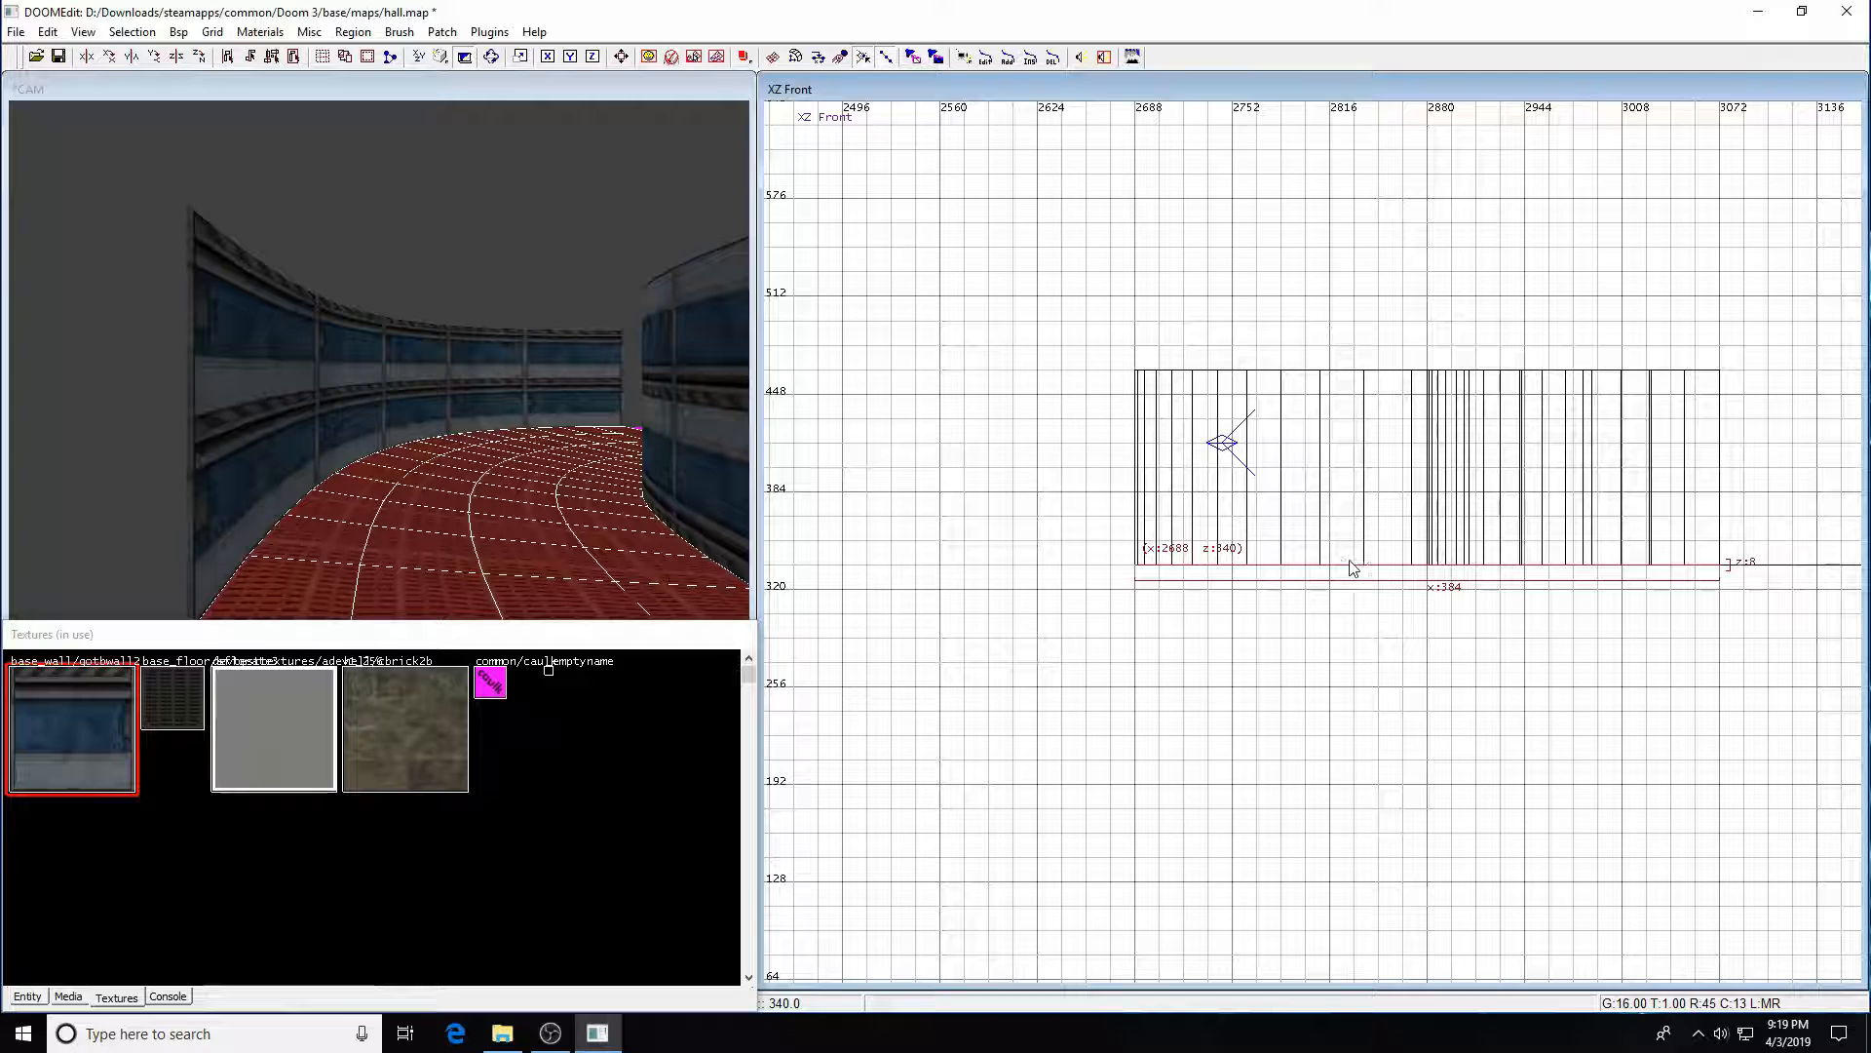
{"action": "left_click_drag", "start_coordinate": [1354, 575], "coordinate": [1360, 378]}
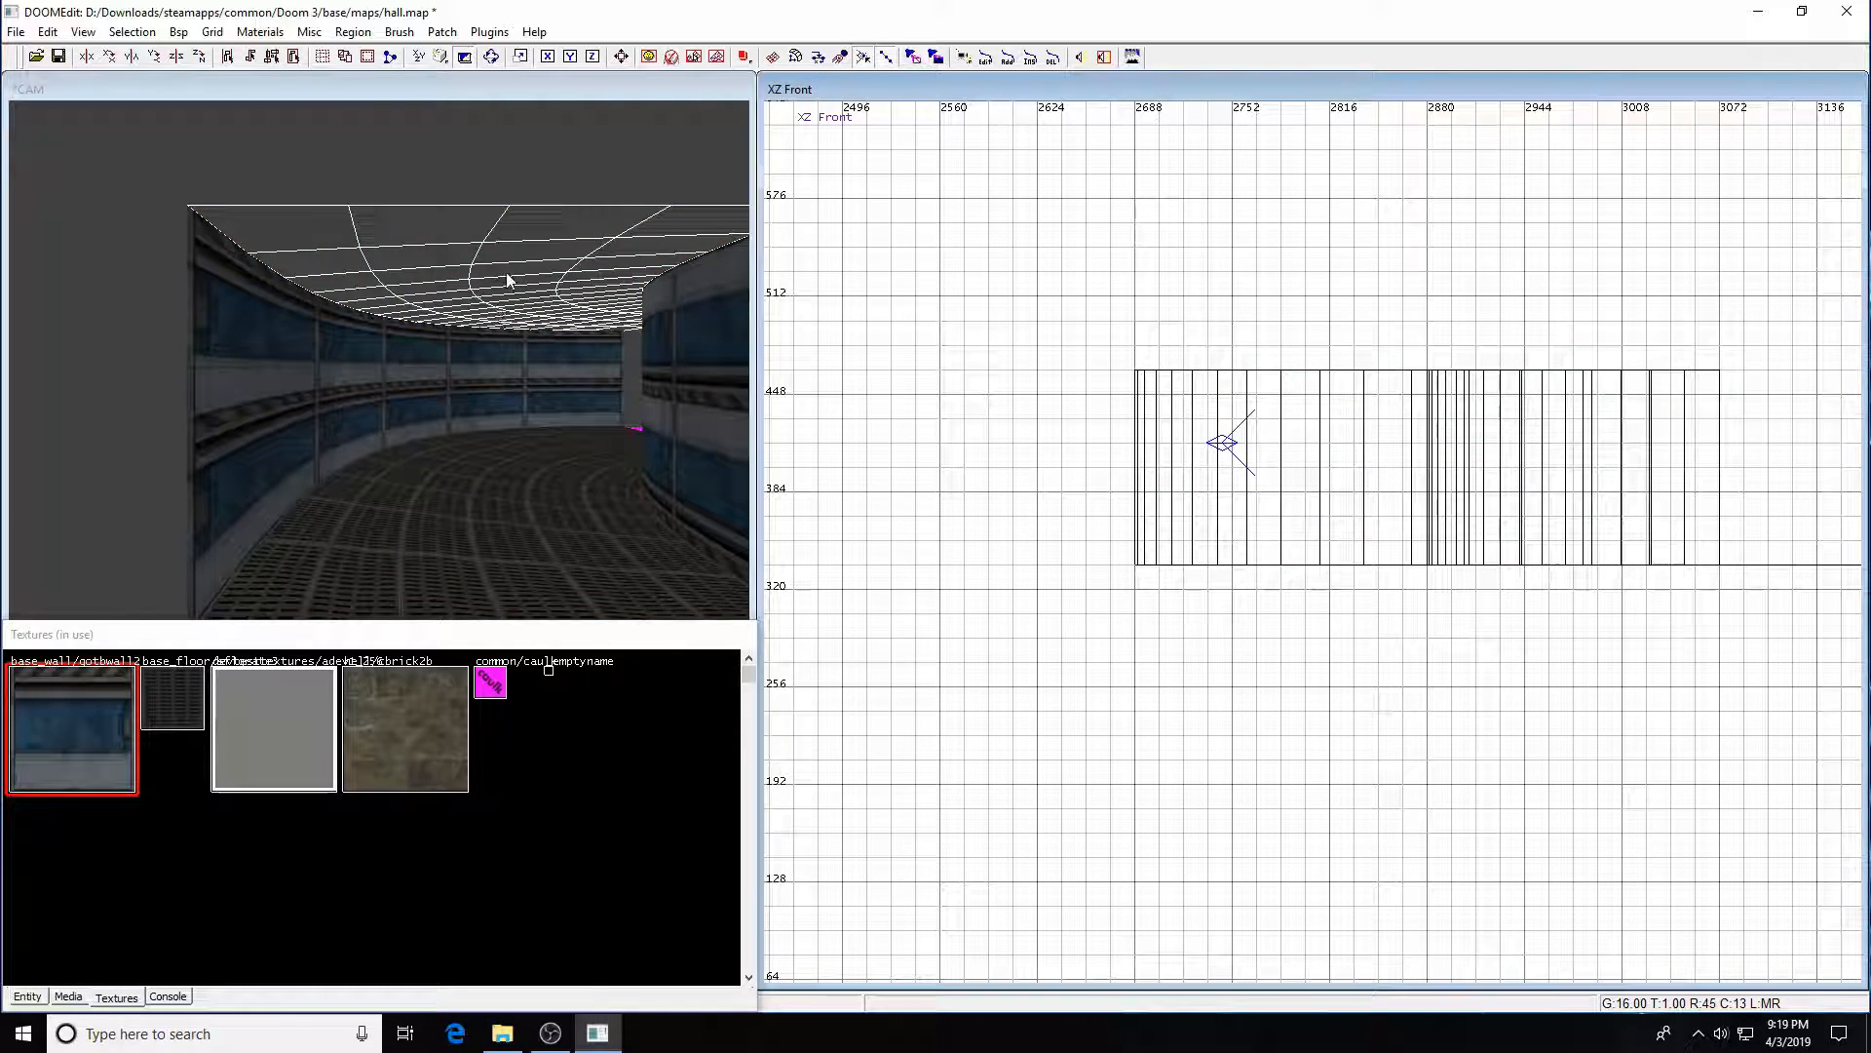
- Invert the raised ceiling patch so its textured side faces down into the hallway
{"action": "left_click", "coordinate": [529, 239]}
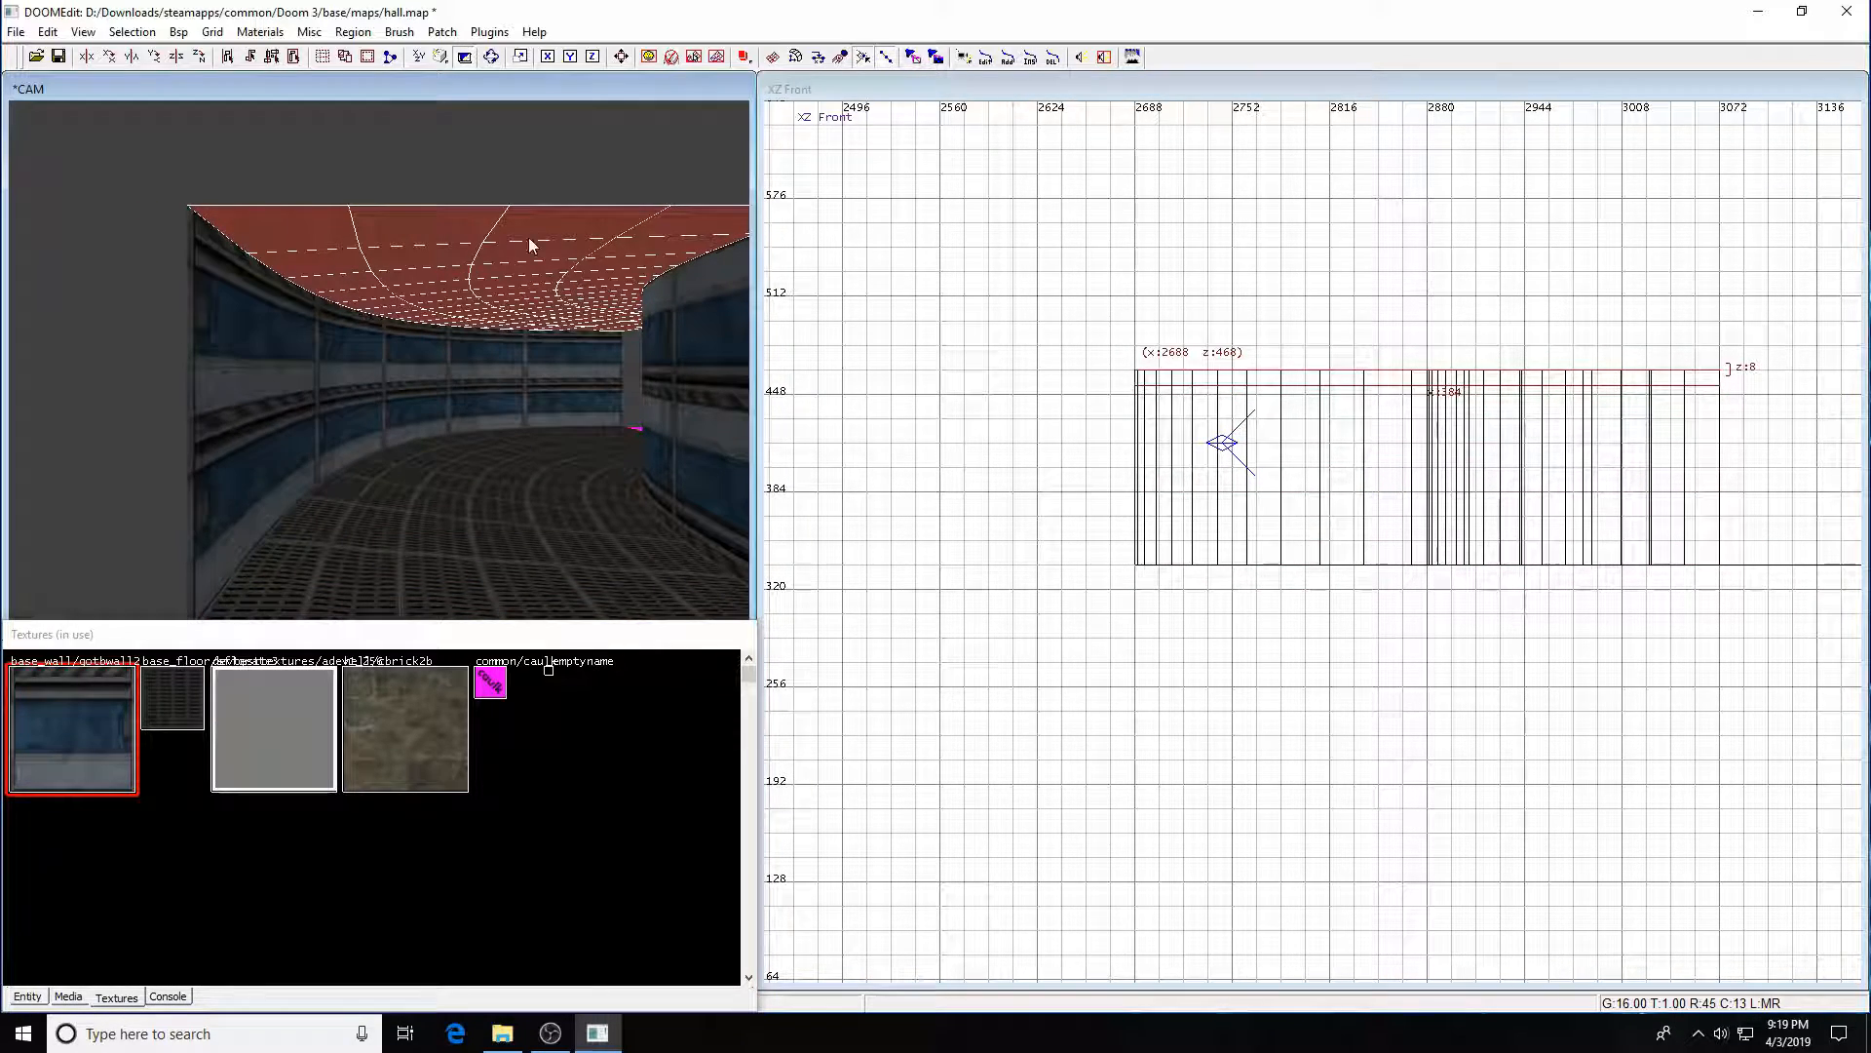
{"action": "left_click", "coordinate": [404, 32]}
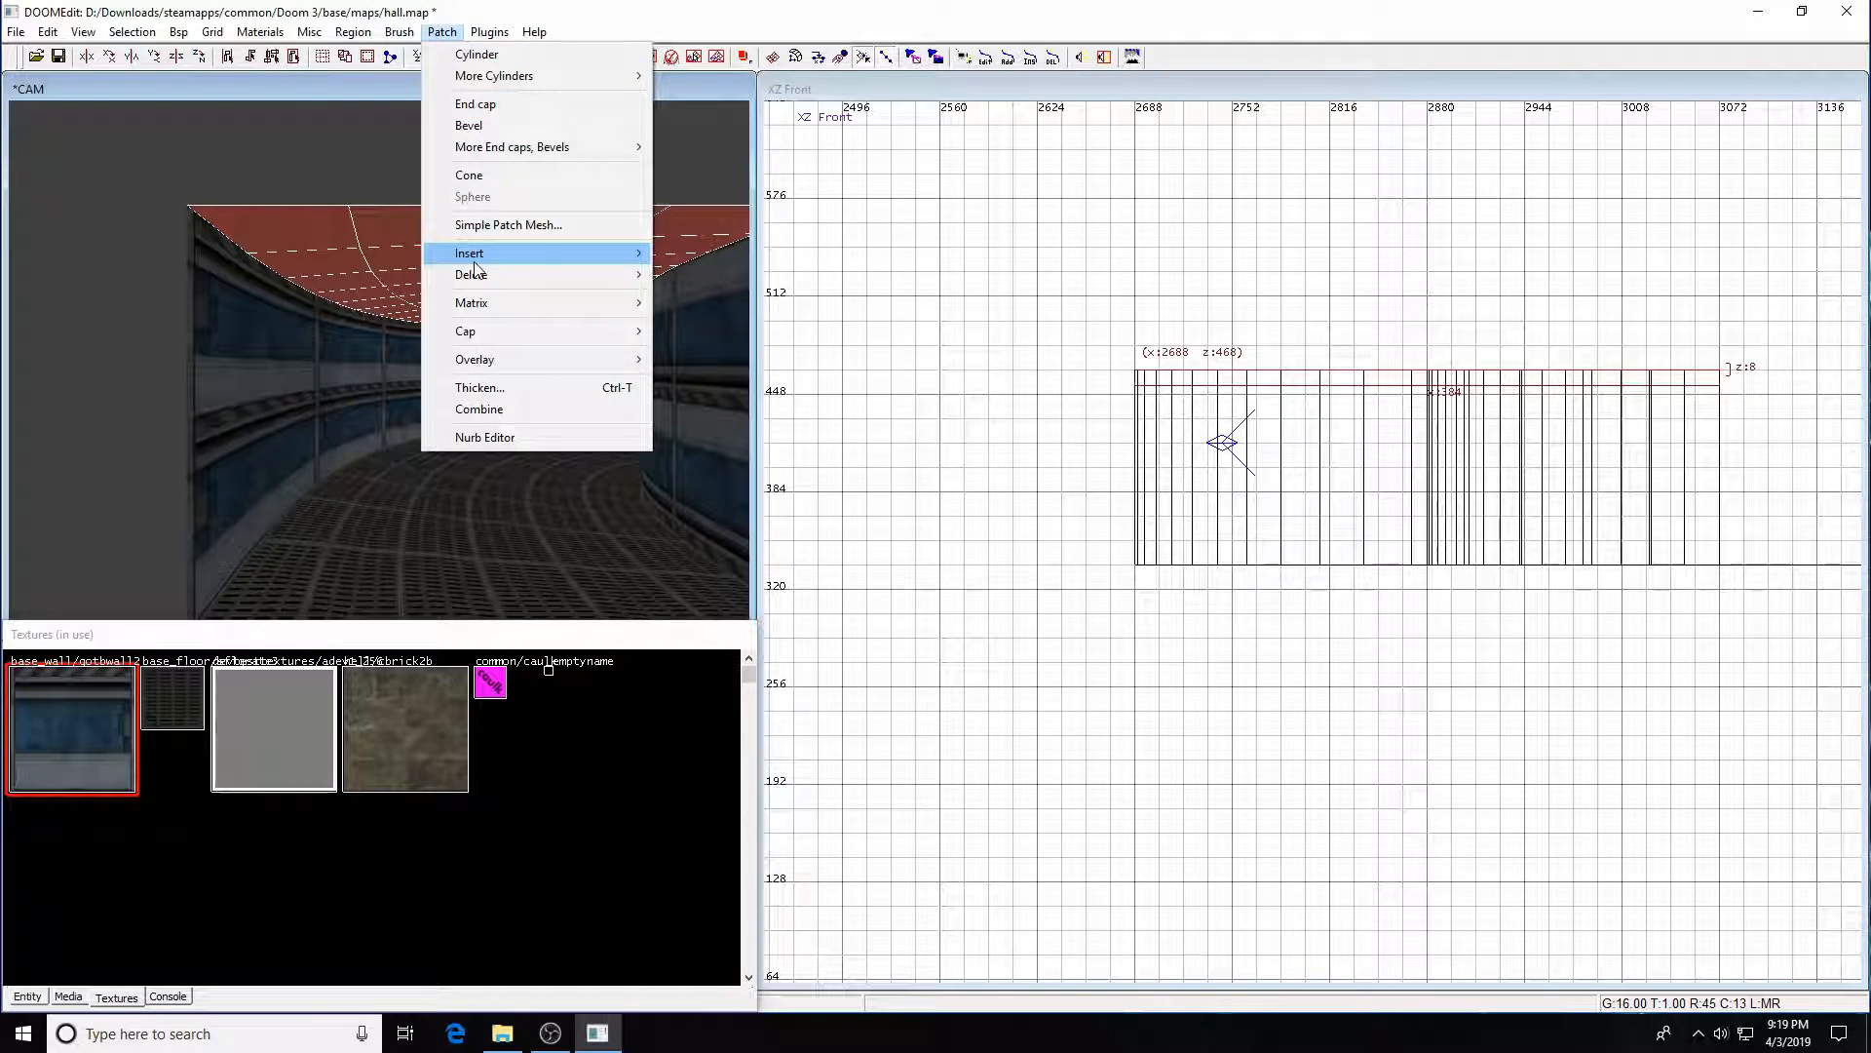
{"action": "mouse_move", "coordinate": [604, 304]}
{"action": "left_click", "coordinate": [682, 305]}
{"action": "key", "text": "Escape"}
- Delete the straight caulk brush that adjoins the end of the curved hallway
{"action": "right_click_drag", "start_coordinate": [1178, 549], "coordinate": [1047, 497]}
{"action": "key", "text": "ctrl+Tab"}
{"action": "key", "text": "ctrl+Tab"}
{"action": "scroll", "coordinate": [1134, 483], "scroll_direction": "down", "scroll_amount": 2}
{"action": "right_click_drag", "start_coordinate": [1645, 266], "coordinate": [1411, 417]}
{"action": "left_click", "coordinate": [1514, 338], "text": "shift"}
{"action": "key", "text": "BackSpace"}
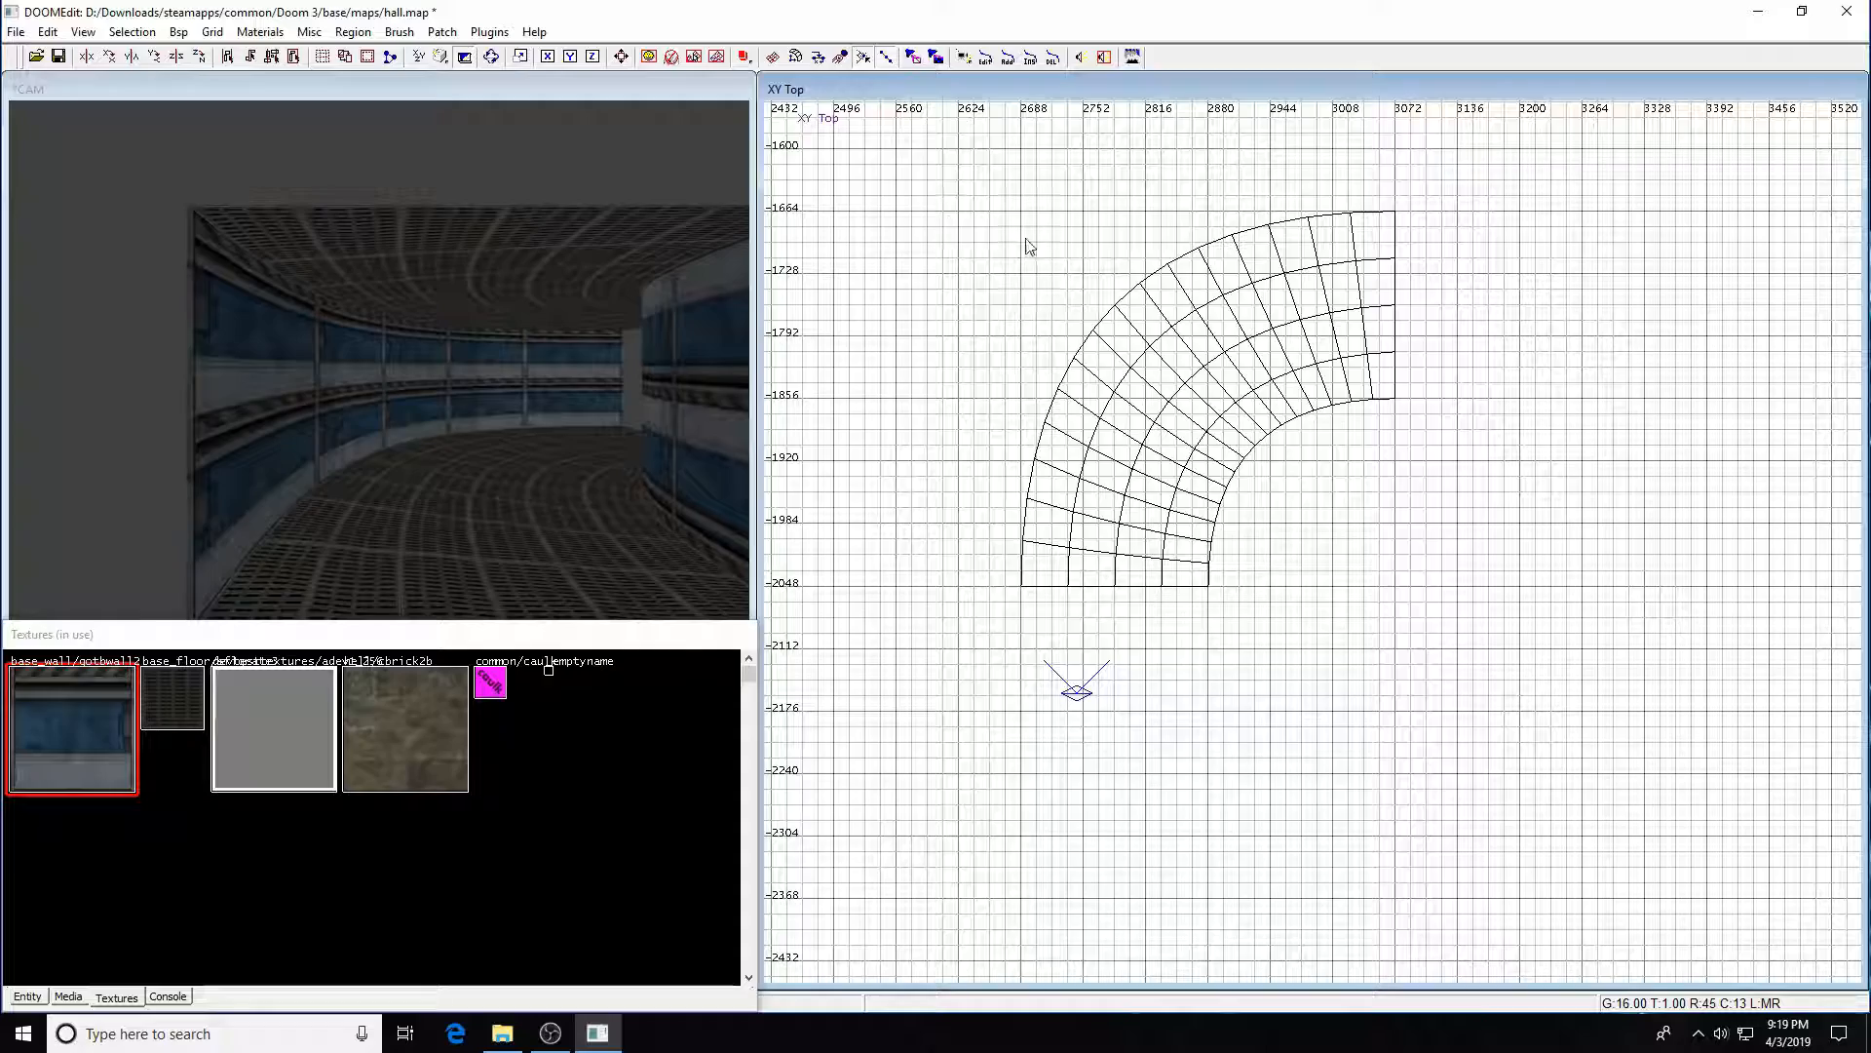
- Select the curved hallway pieces and move them into the large box room, near its floor
{"action": "left_click", "coordinate": [561, 451], "text": "shift"}
{"action": "right_click_drag", "start_coordinate": [368, 405], "coordinate": [670, 363]}
{"action": "scroll", "coordinate": [1444, 444], "scroll_direction": "down", "scroll_amount": 8}
{"action": "left_click_drag", "start_coordinate": [1293, 520], "coordinate": [1108, 471]}
{"action": "key", "text": "ctrl+Tab"}
{"action": "scroll", "coordinate": [1228, 489], "scroll_direction": "up", "scroll_amount": 7}
{"action": "right_click_drag", "start_coordinate": [1108, 471], "coordinate": [1115, 425]}
{"action": "left_click_drag", "start_coordinate": [1290, 426], "coordinate": [1257, 594]}
- Set the grid to 1 and fine-adjust the hallway's height so its bottom sits on the room's floor
{"action": "scroll", "coordinate": [1266, 575], "scroll_direction": "up", "scroll_amount": 5}
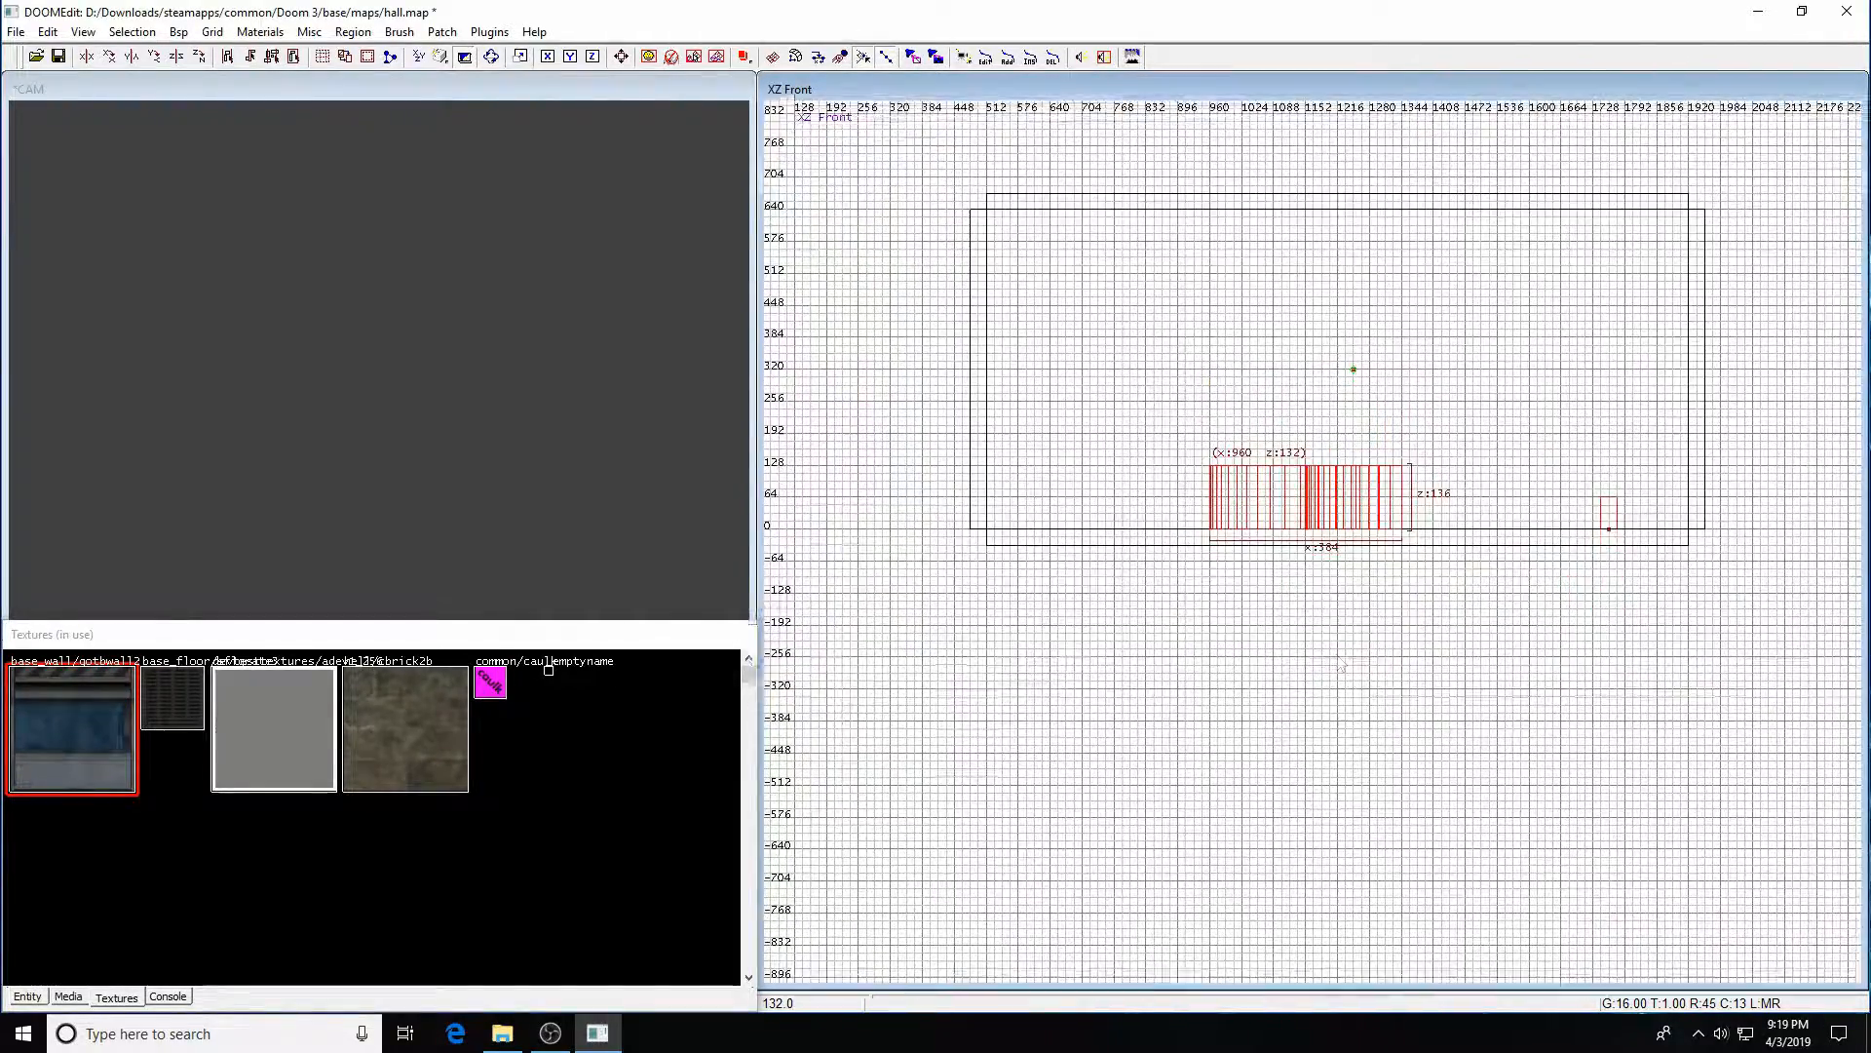
{"action": "right_click_drag", "start_coordinate": [1273, 572], "coordinate": [1234, 498]}
{"action": "scroll", "coordinate": [1275, 590], "scroll_direction": "up", "scroll_amount": 5}
{"action": "key", "text": "1"}
{"action": "left_click_drag", "start_coordinate": [1226, 499], "coordinate": [1220, 496]}
{"action": "key", "text": "Escape"}
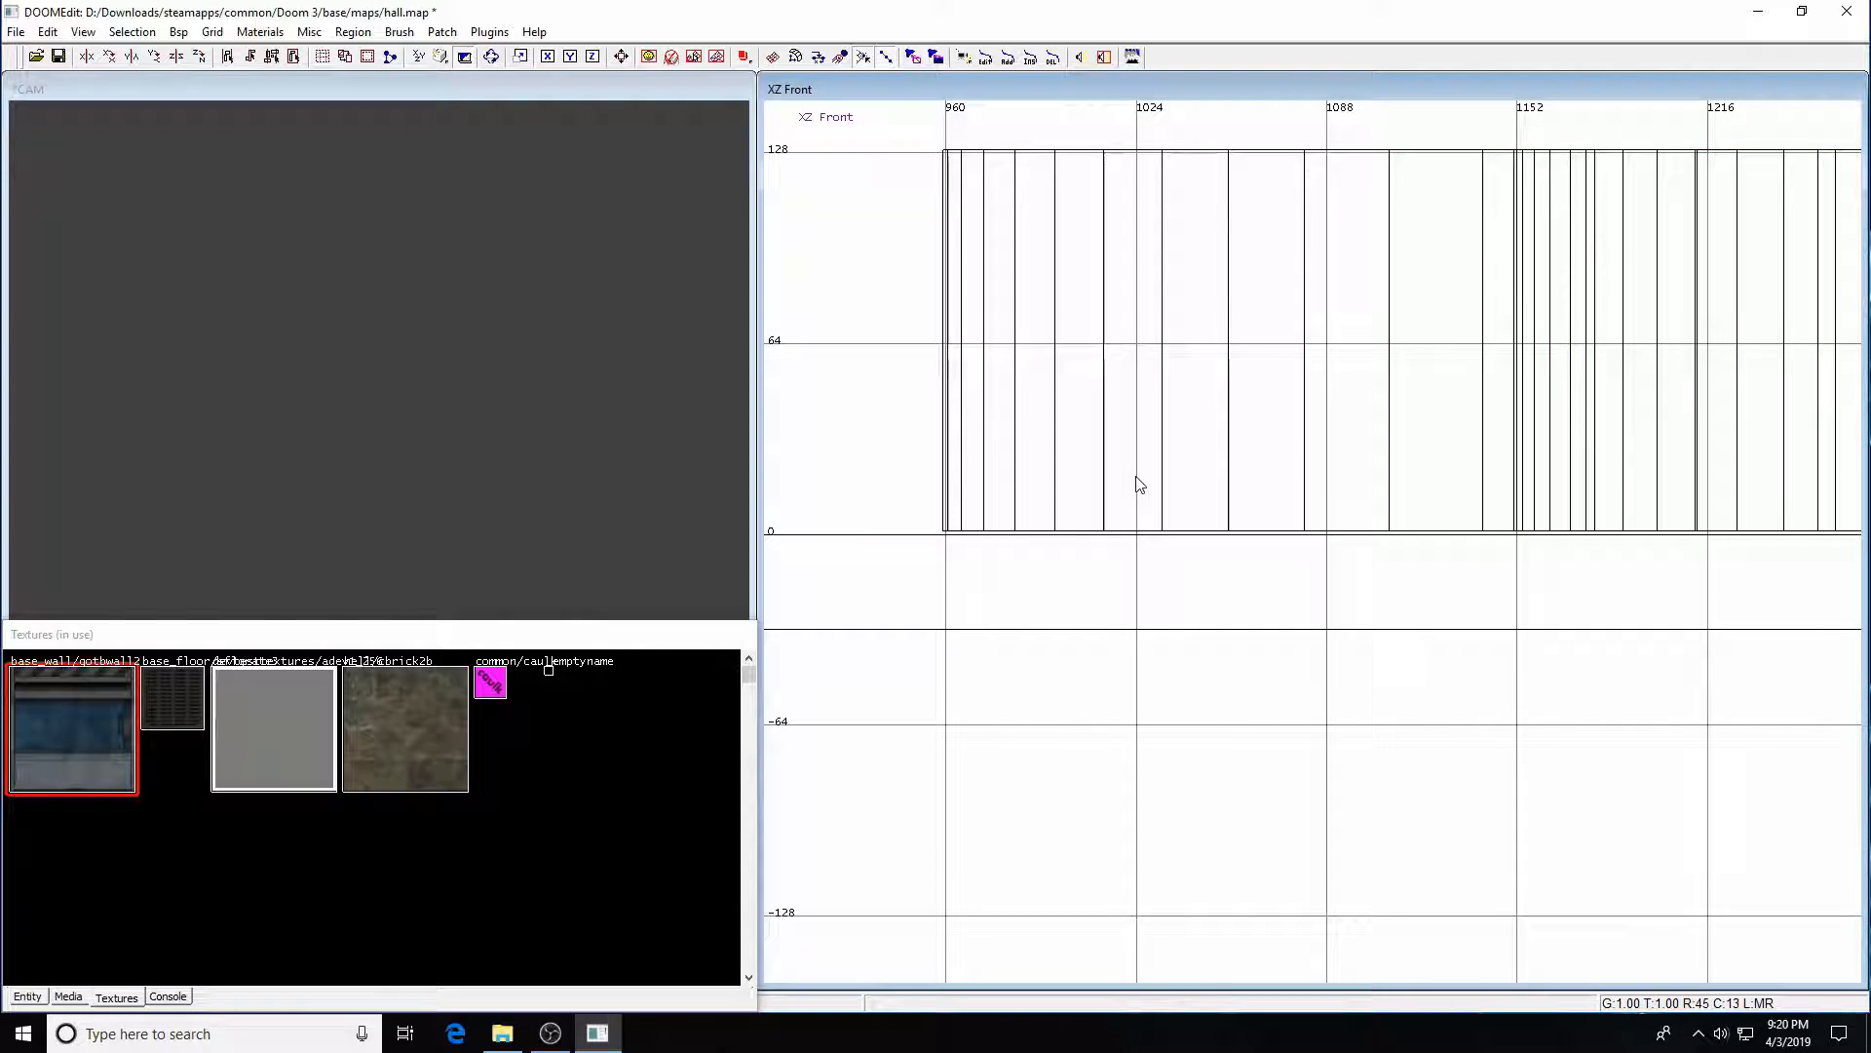
- Place the camera inside the box room and fly down to examine the relocated hallway's open end
{"action": "key", "text": "ctrl+Tab"}
{"action": "key", "text": "ctrl+Tab"}
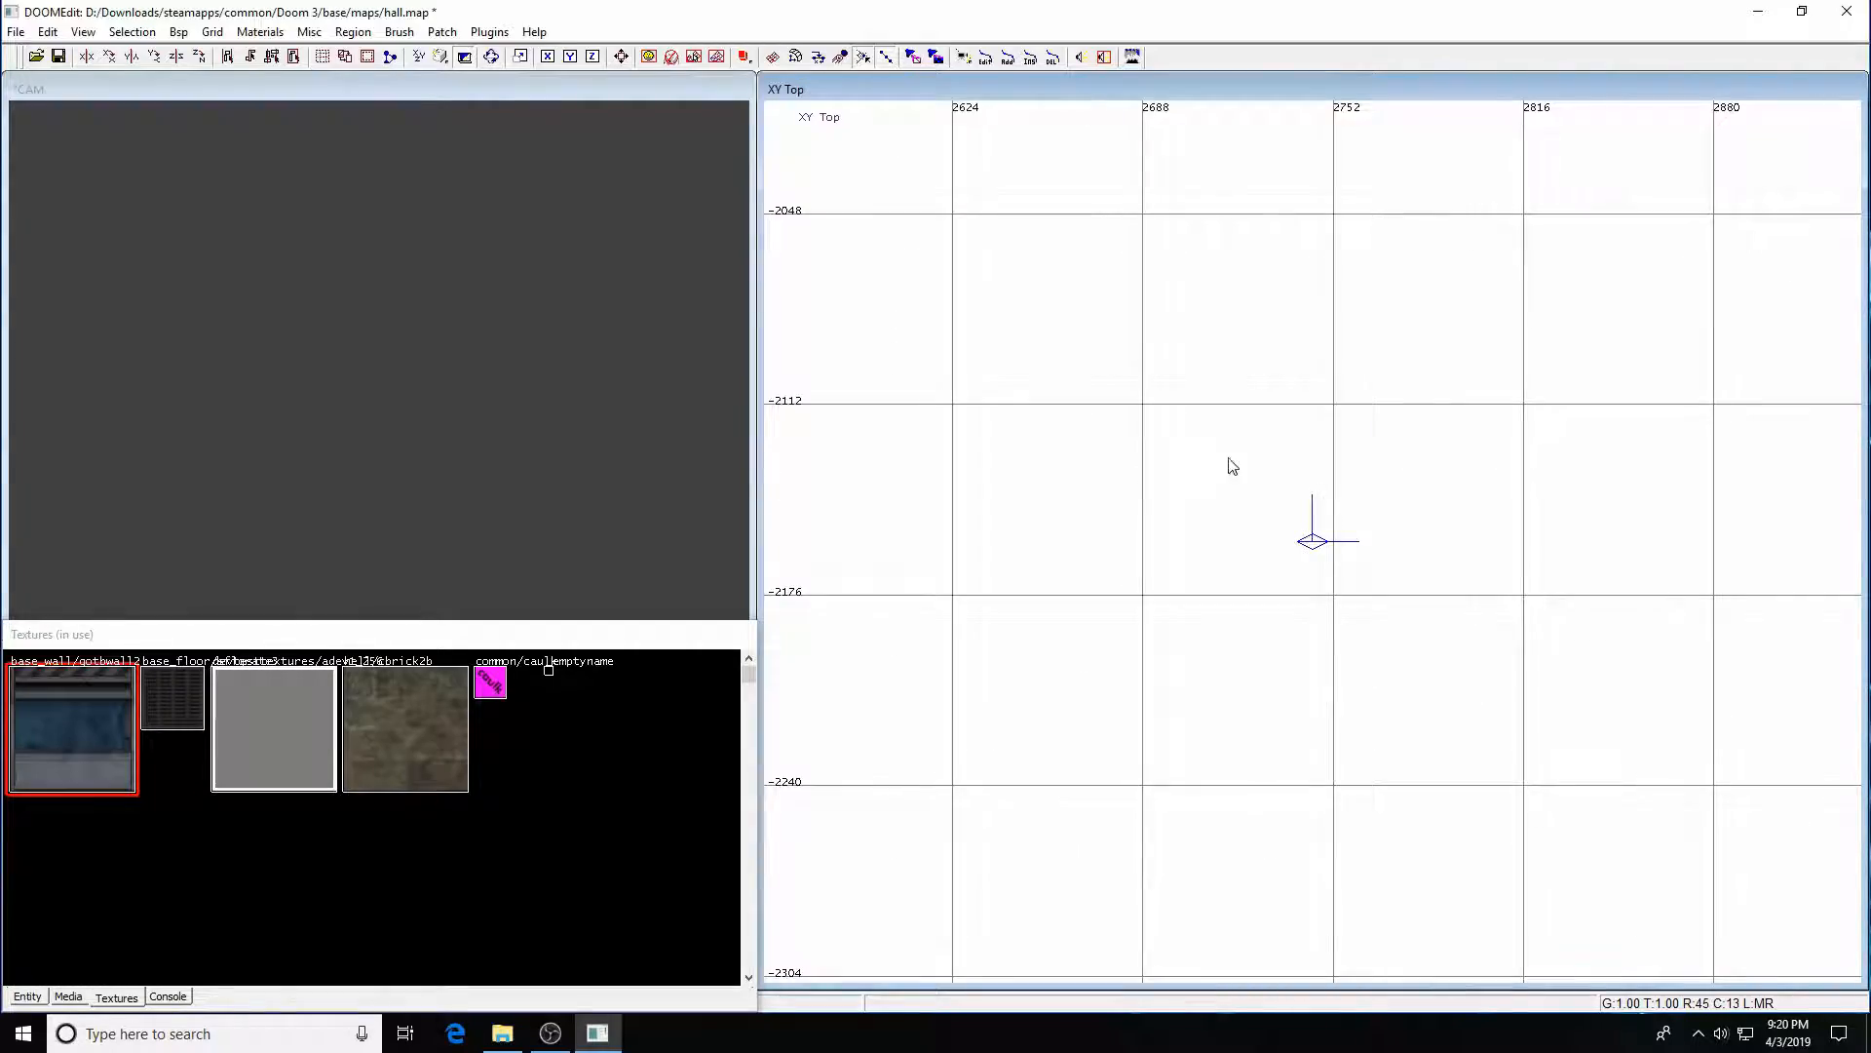
{"action": "scroll", "coordinate": [1316, 501], "scroll_direction": "down", "scroll_amount": 8}
{"action": "scroll", "coordinate": [1339, 469], "scroll_direction": "down", "scroll_amount": 3}
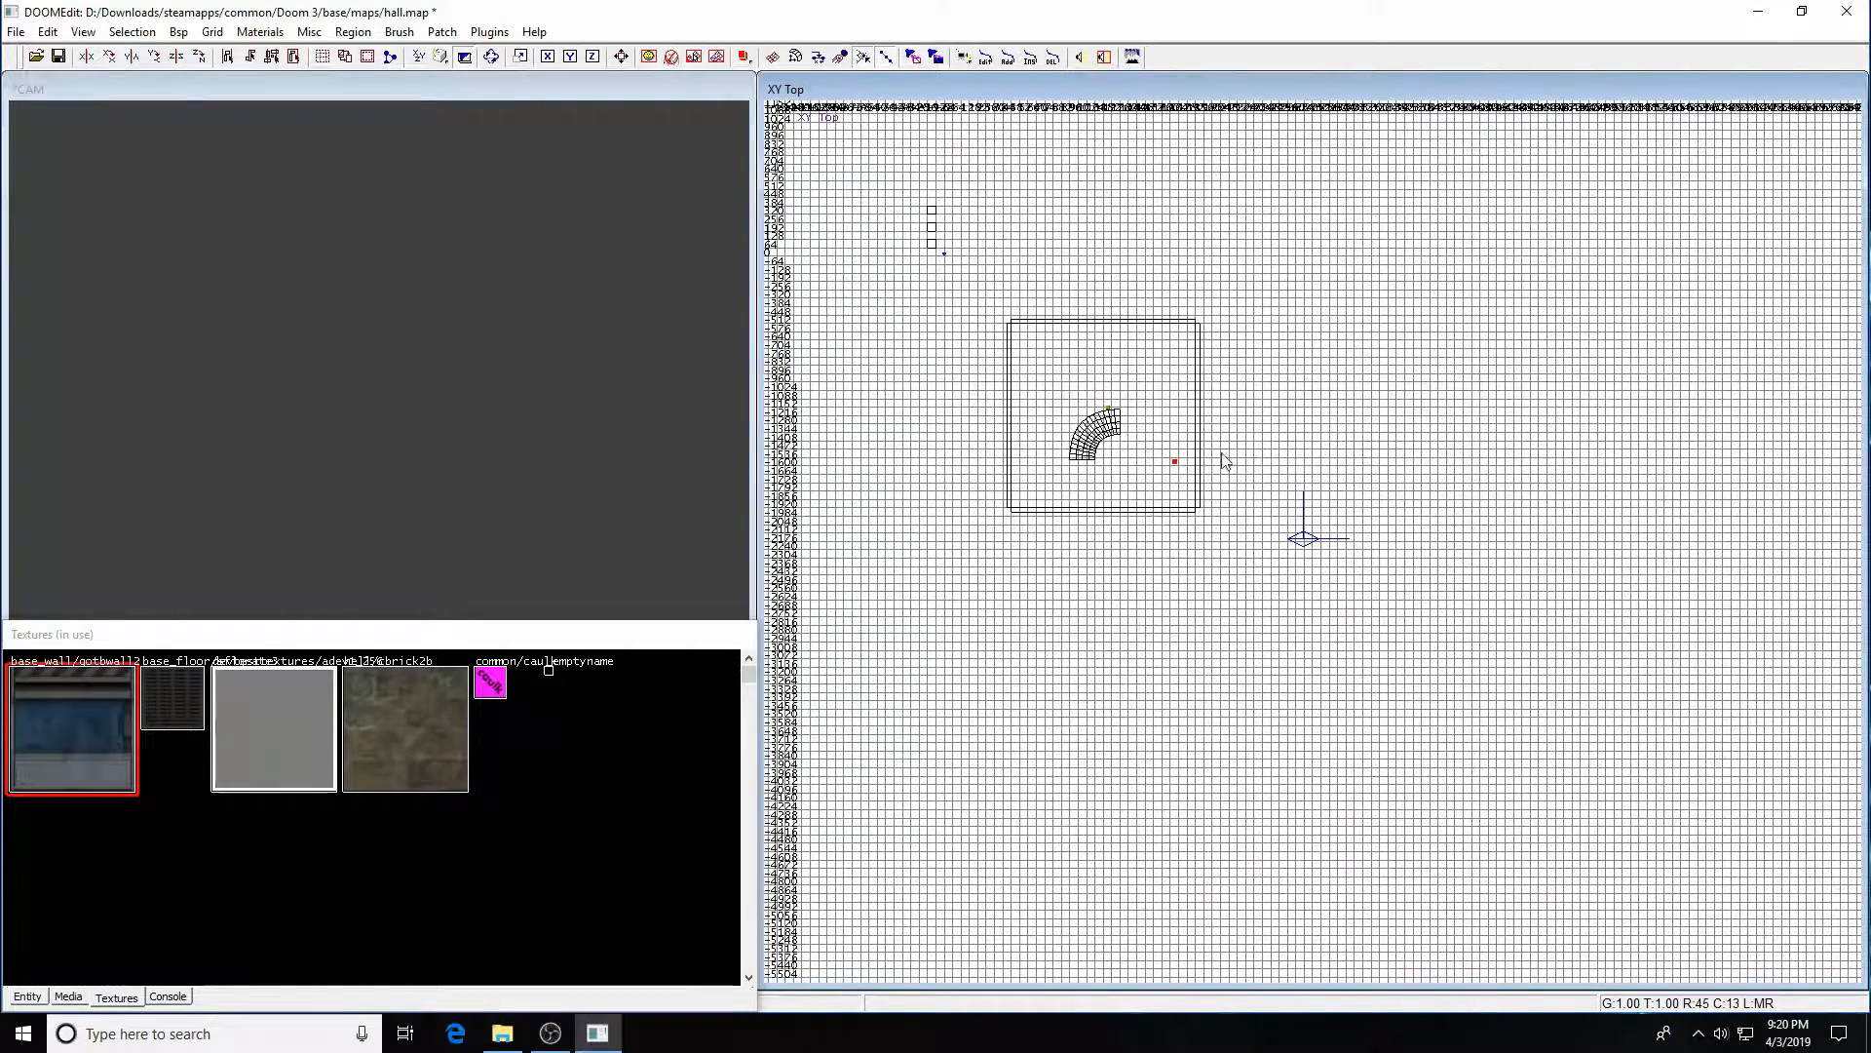
{"action": "middle_click", "coordinate": [1153, 434], "text": "ctrl"}
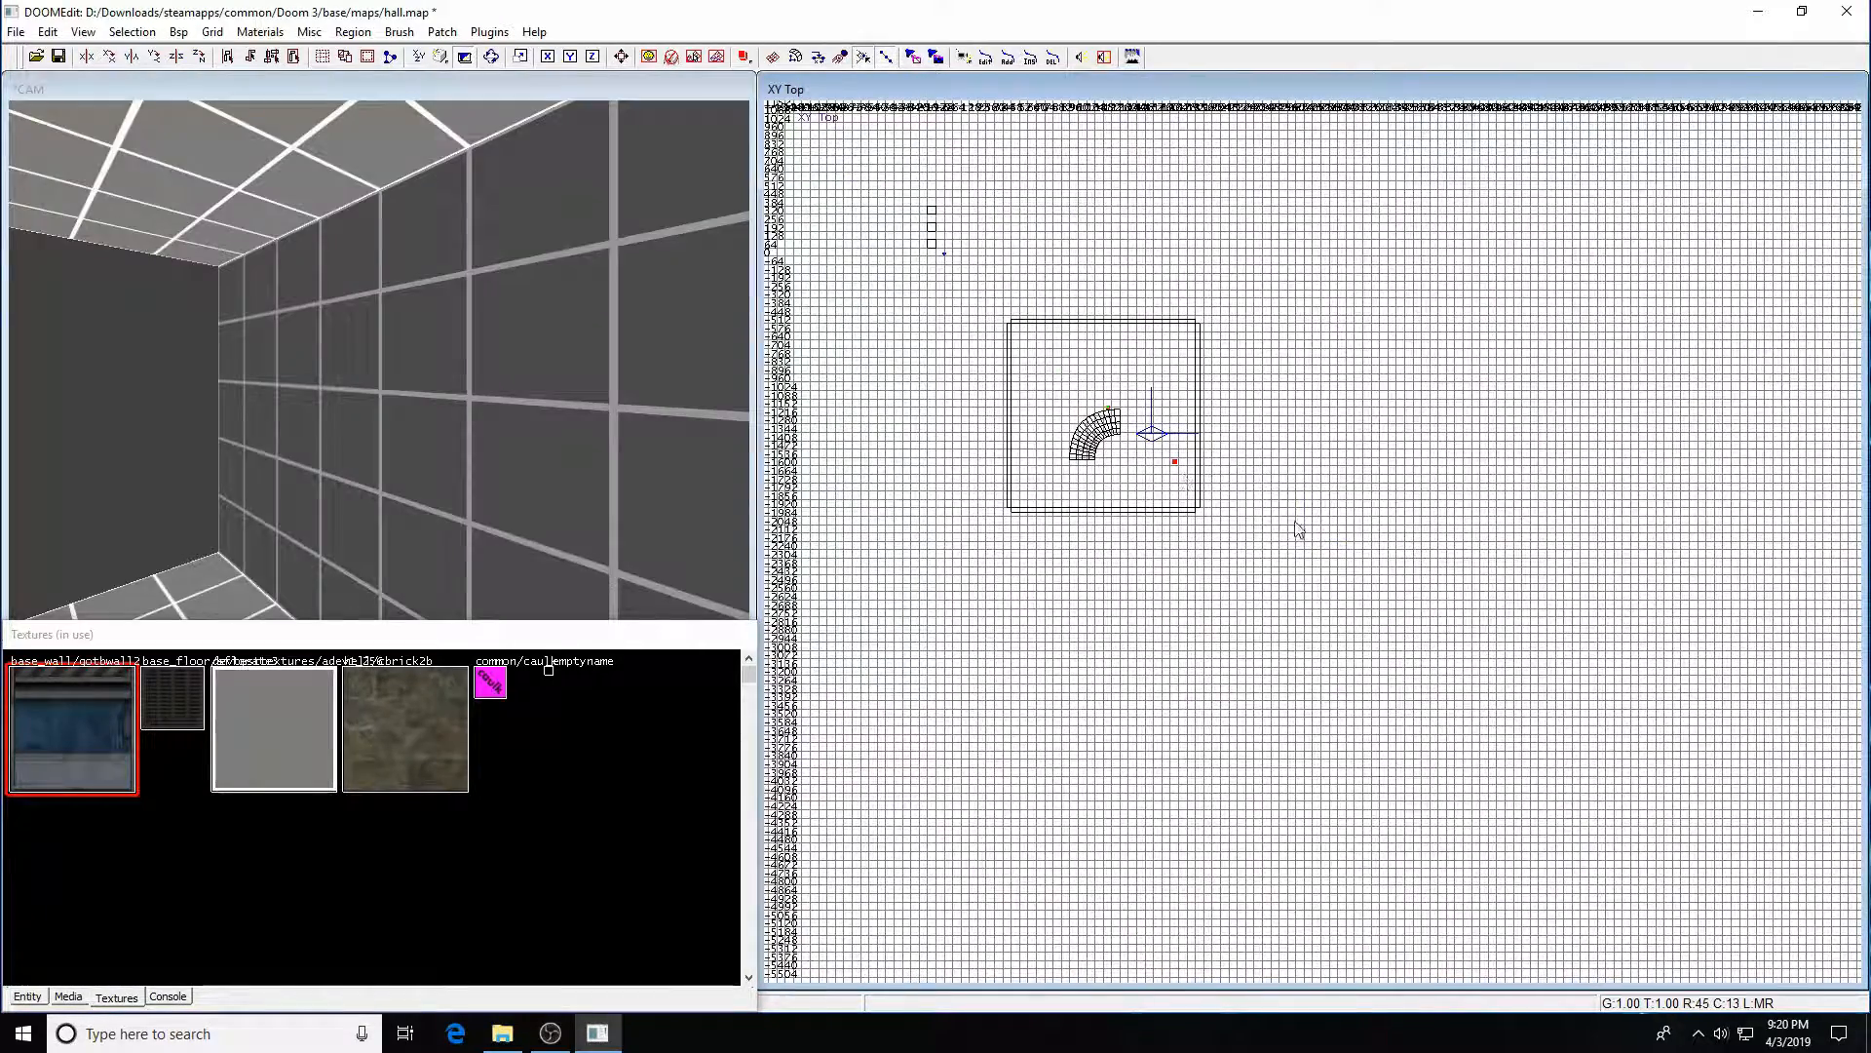
{"action": "key", "text": "Left"}
{"action": "key", "text": "Left"}
{"action": "key", "text": "Left"}
{"action": "key", "text": "Left"}
{"action": "key", "text": "Left"}
{"action": "key", "text": "Left"}
{"action": "key", "text": "Left"}
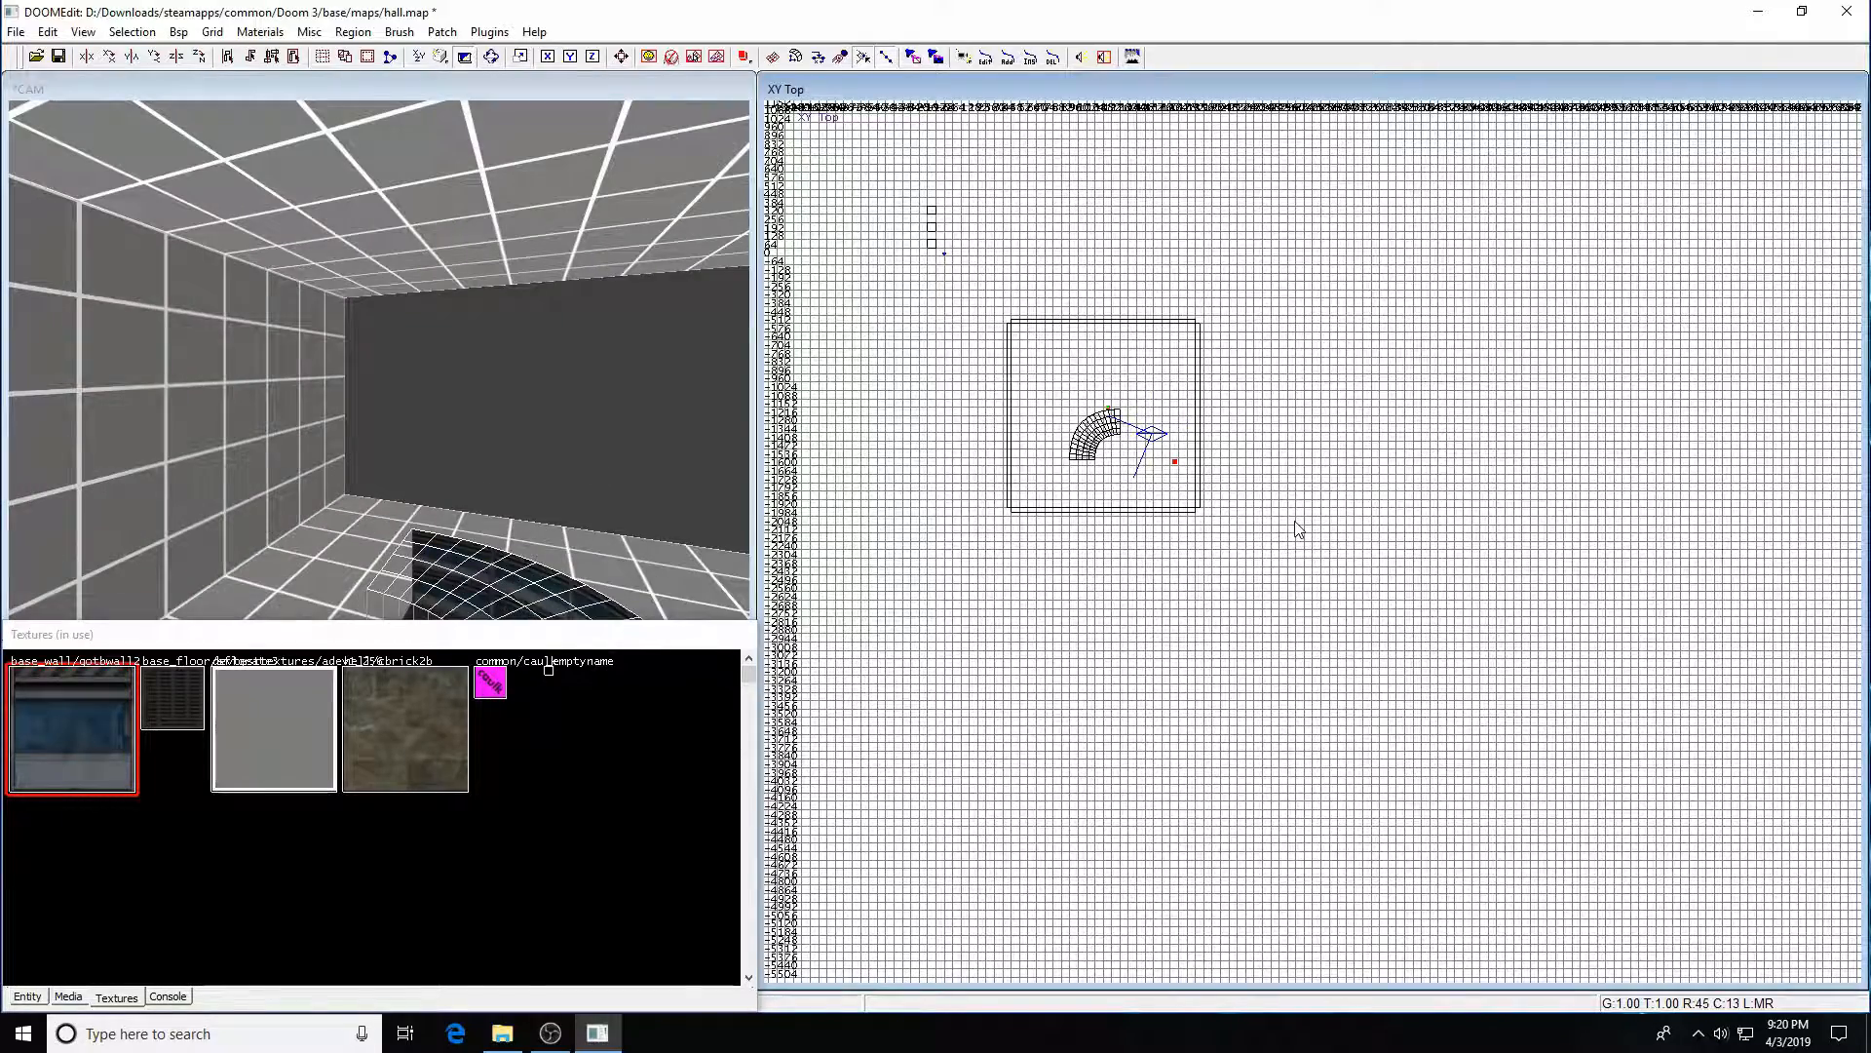
{"action": "key", "text": "c"}
{"action": "key", "text": "c"}
{"action": "key", "text": "c"}
{"action": "key", "text": "c"}
{"action": "key", "text": "c"}
{"action": "key", "text": "c"}
{"action": "key", "text": "c"}
{"action": "key", "text": "c"}
{"action": "key", "text": "c"}
{"action": "key", "text": "c"}
{"action": "key", "text": "c"}
{"action": "key", "text": "Right"}
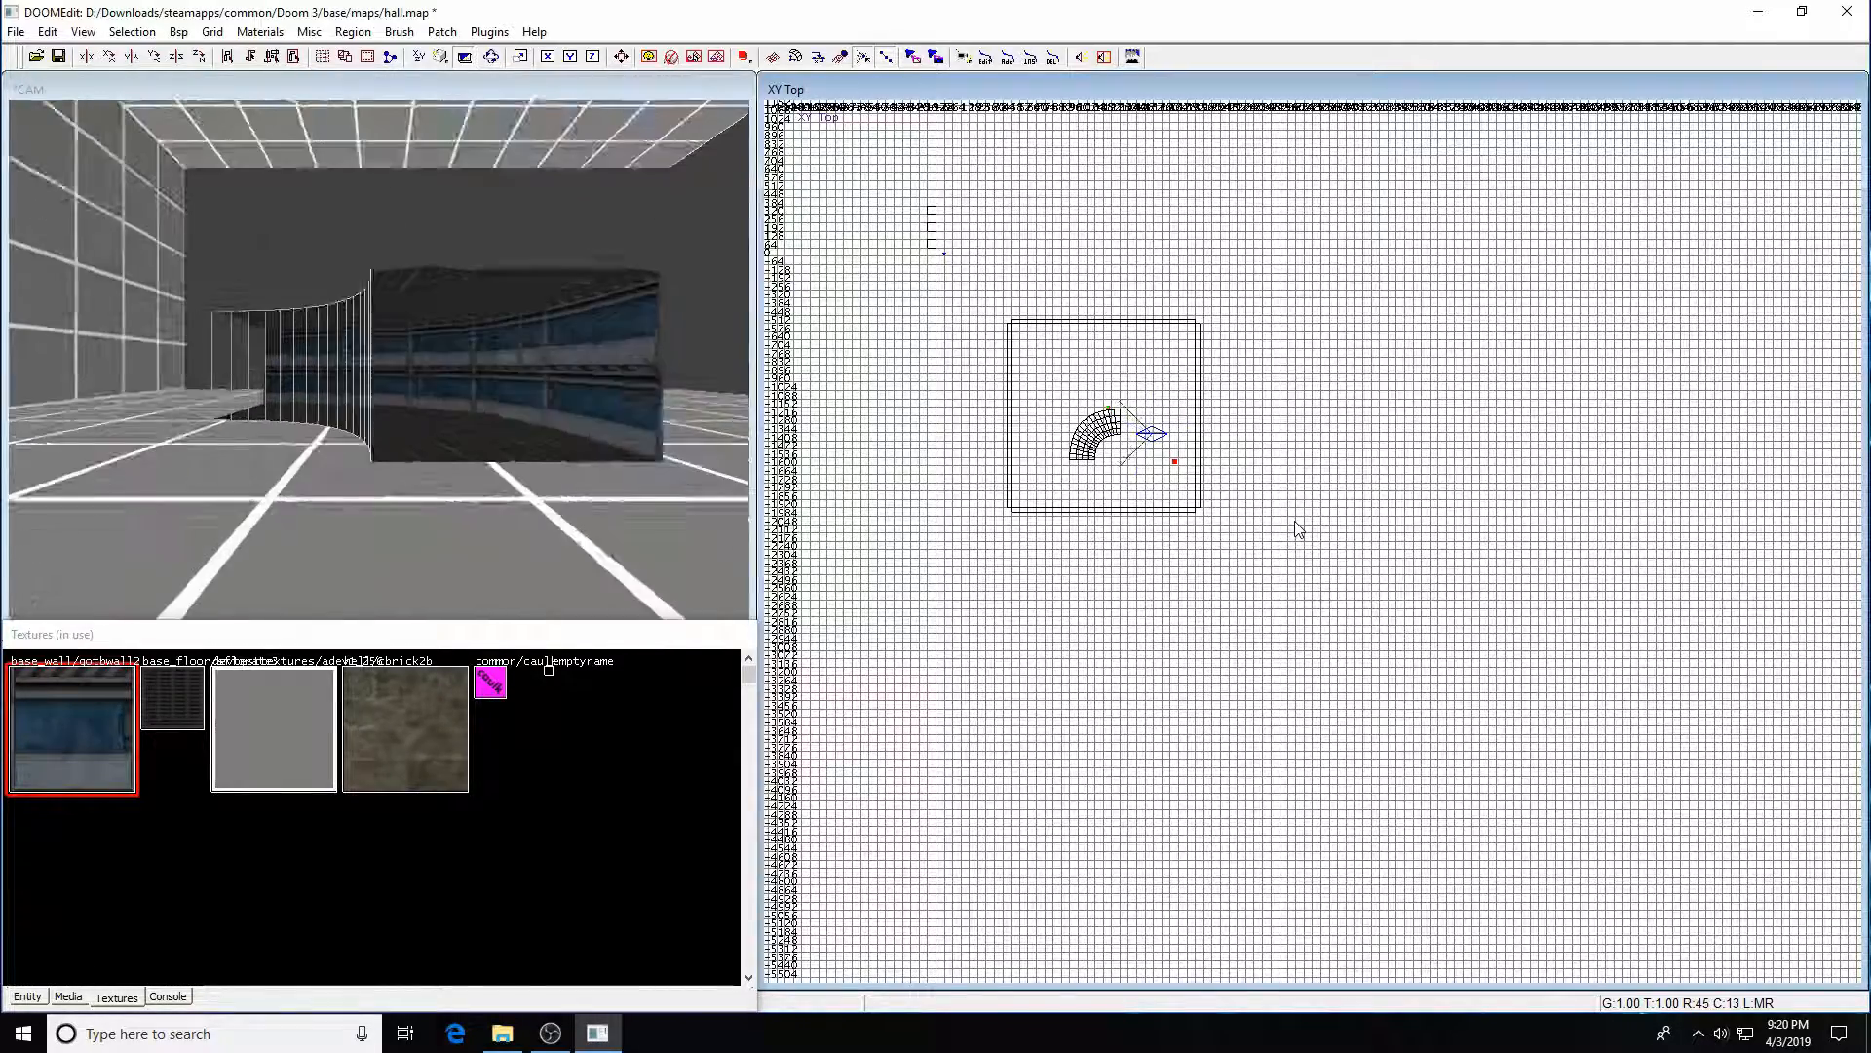
{"action": "key", "text": "Right"}
{"action": "key", "text": "Up"}
{"action": "key", "text": "Up"}
{"action": "key", "text": "Up"}
- Add a light entity and position it inside the curved hallway, between its floor and ceiling
{"action": "right_click_drag", "start_coordinate": [1298, 529], "coordinate": [1406, 538]}
{"action": "scroll", "coordinate": [1286, 539], "scroll_direction": "up", "scroll_amount": 5}
{"action": "right_click_drag", "start_coordinate": [1153, 387], "coordinate": [1283, 532]}
{"action": "right_click", "coordinate": [1201, 434]}
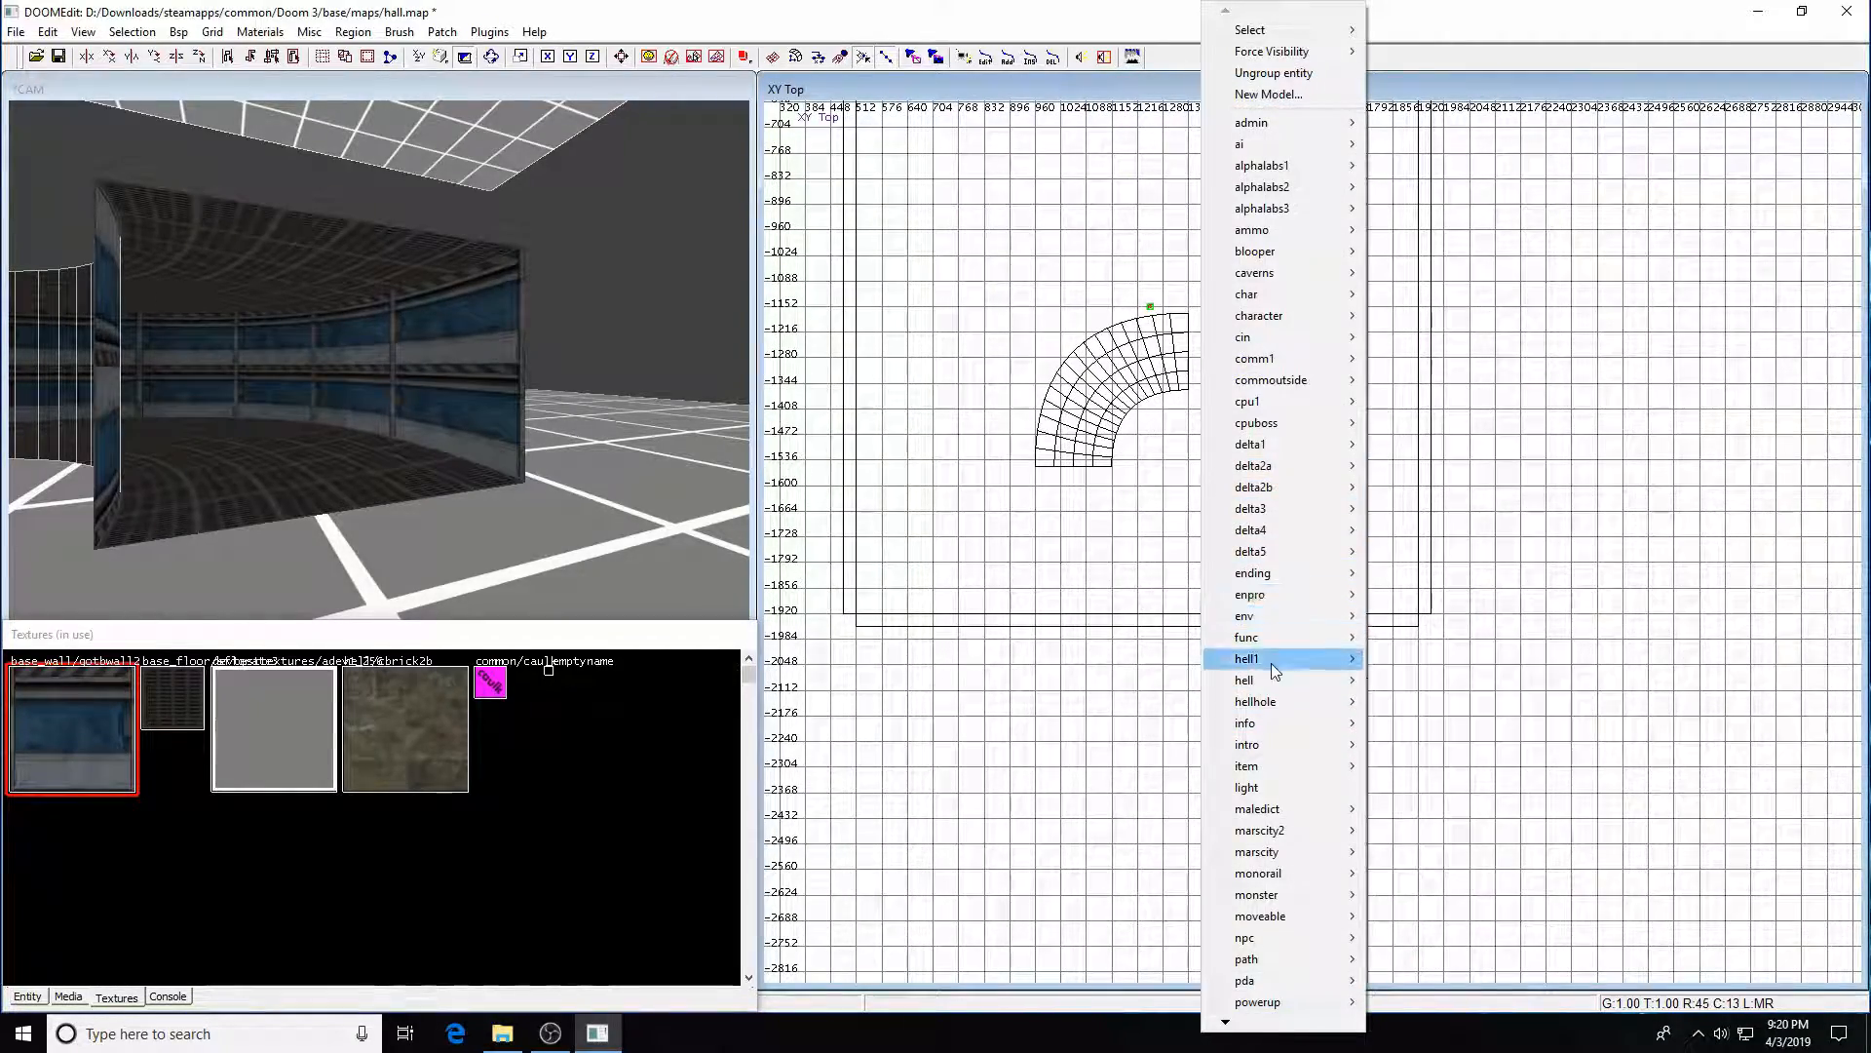
{"action": "left_click", "coordinate": [1247, 787]}
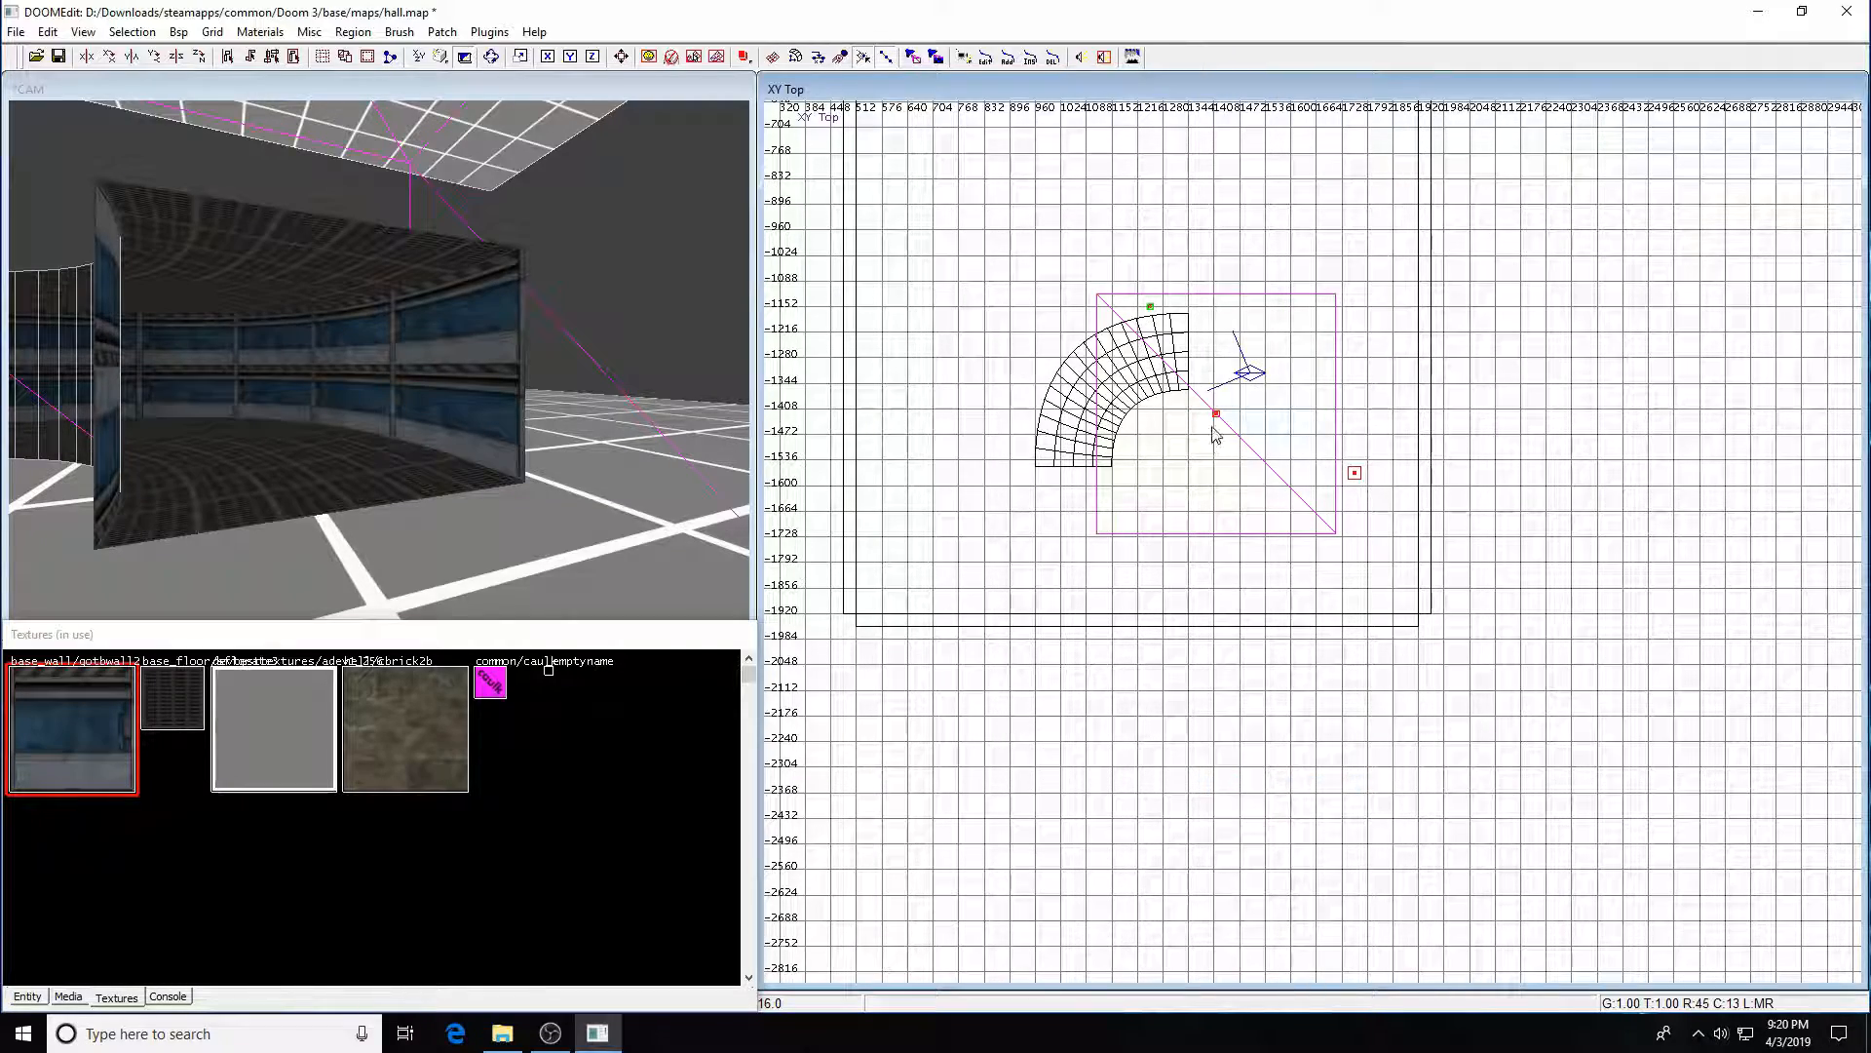
{"action": "left_click_drag", "start_coordinate": [1216, 435], "coordinate": [1101, 403]}
{"action": "key", "text": "ctrl+Tab"}
{"action": "right_click_drag", "start_coordinate": [1168, 515], "coordinate": [1109, 538]}
{"action": "left_click_drag", "start_coordinate": [1263, 558], "coordinate": [1263, 539]}
{"action": "left_click_drag", "start_coordinate": [1260, 533], "coordinate": [1259, 533]}
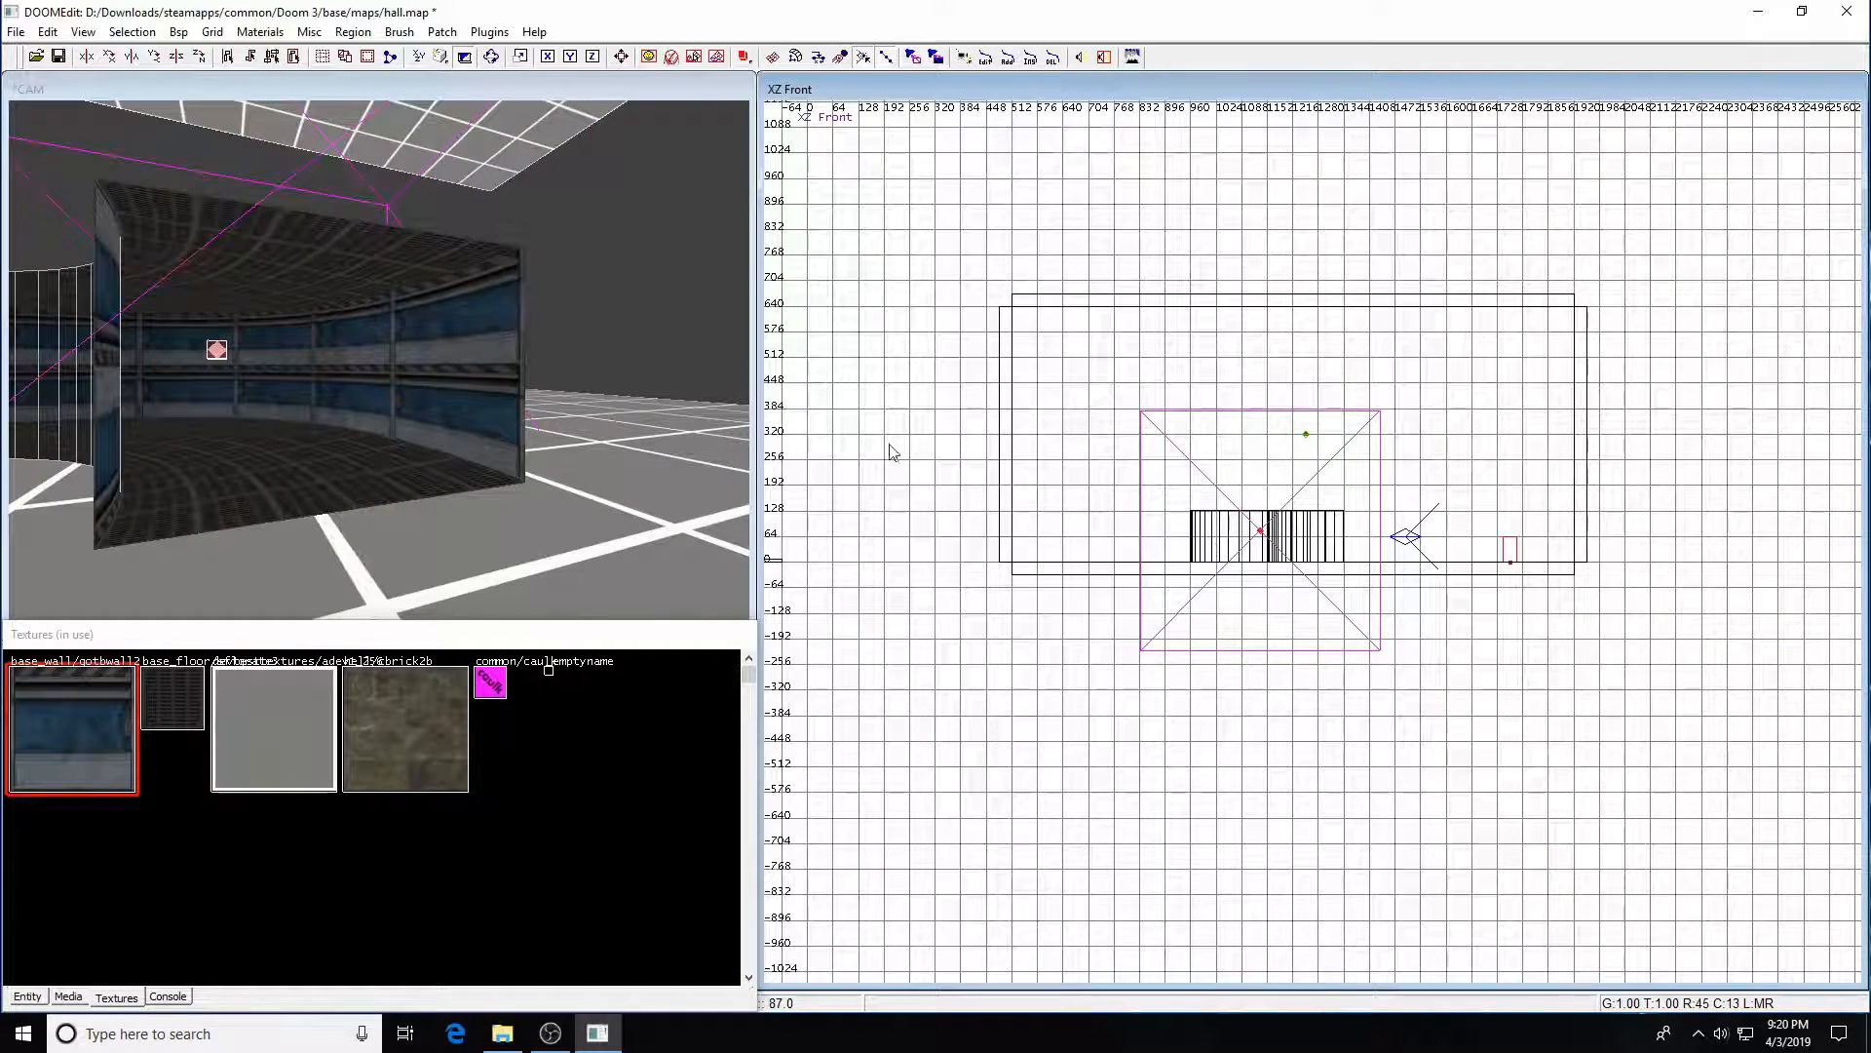
- Adjust the new hallway light's properties in the light editor, apply them and save the map
{"action": "key", "text": "j"}
{"action": "left_click", "coordinate": [257, 142]}
{"action": "left_click", "coordinate": [462, 236]}
{"action": "left_click", "coordinate": [527, 155]}
{"action": "left_click", "coordinate": [182, 509]}
{"action": "left_click", "coordinate": [44, 507]}
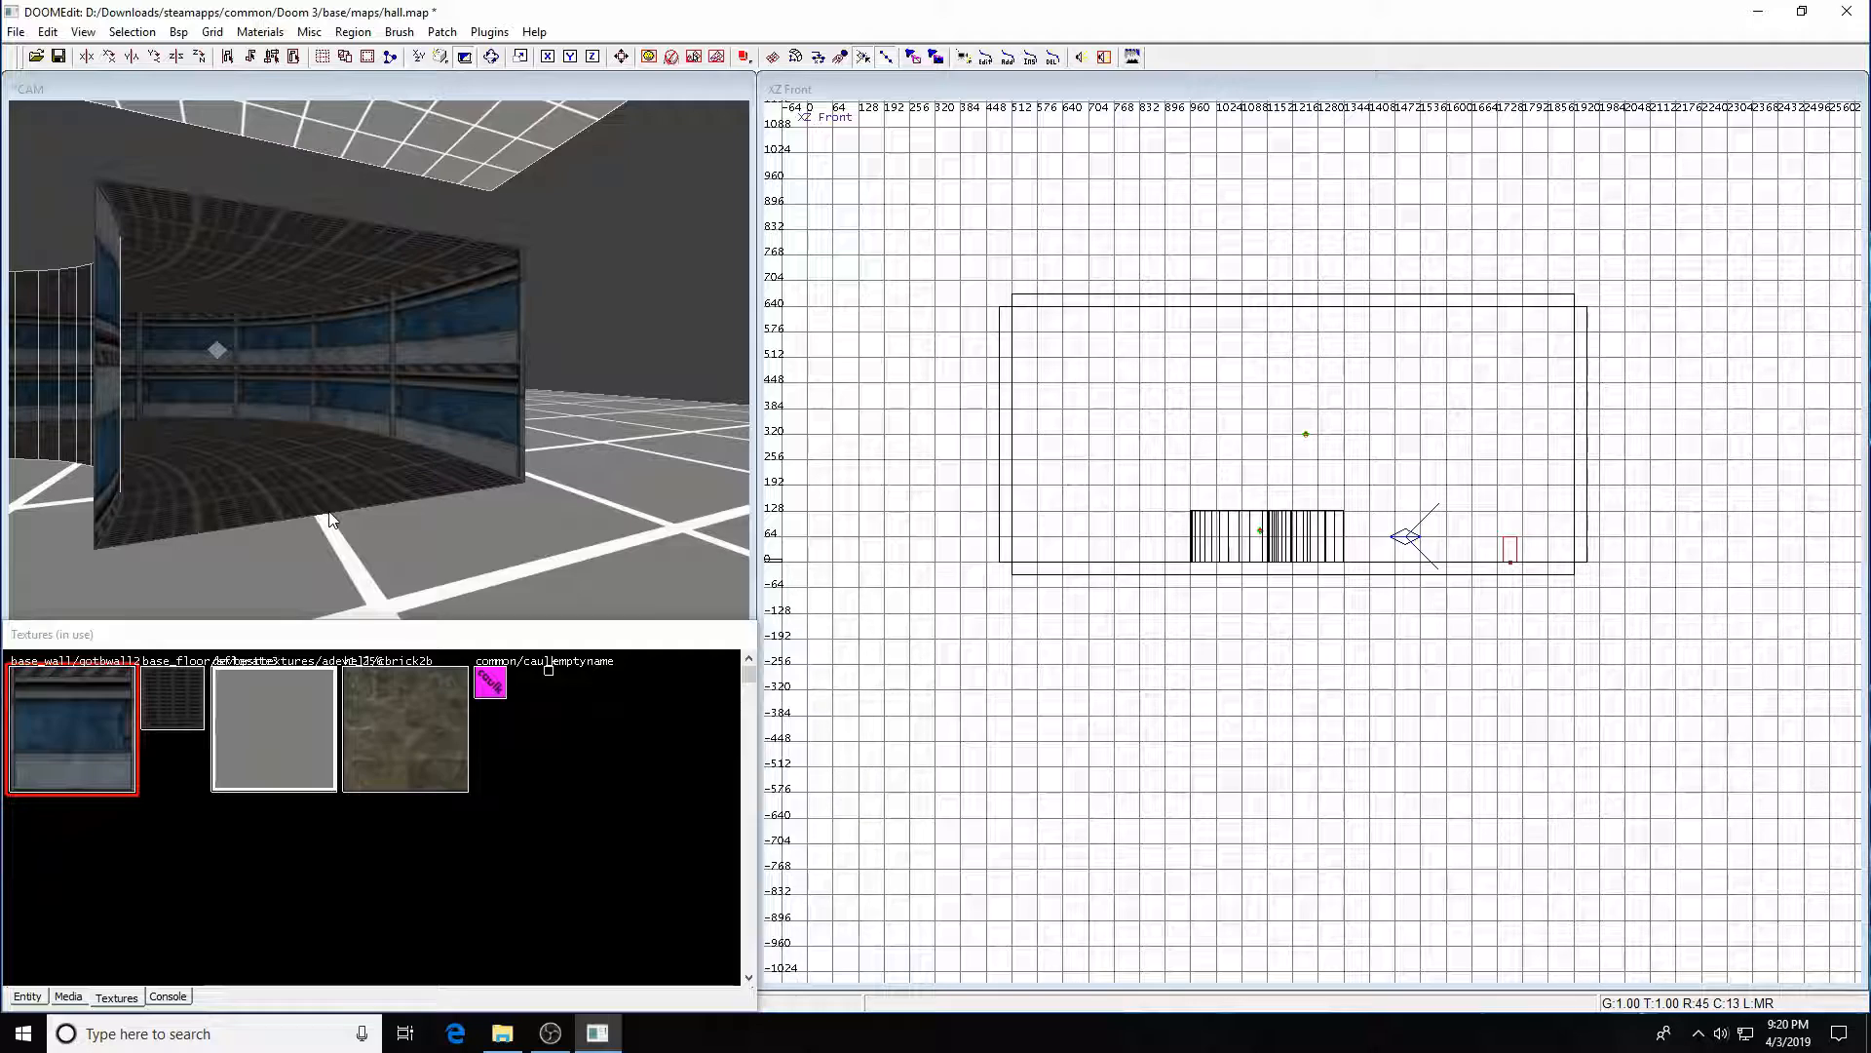
{"action": "key", "text": "ctrl+s"}
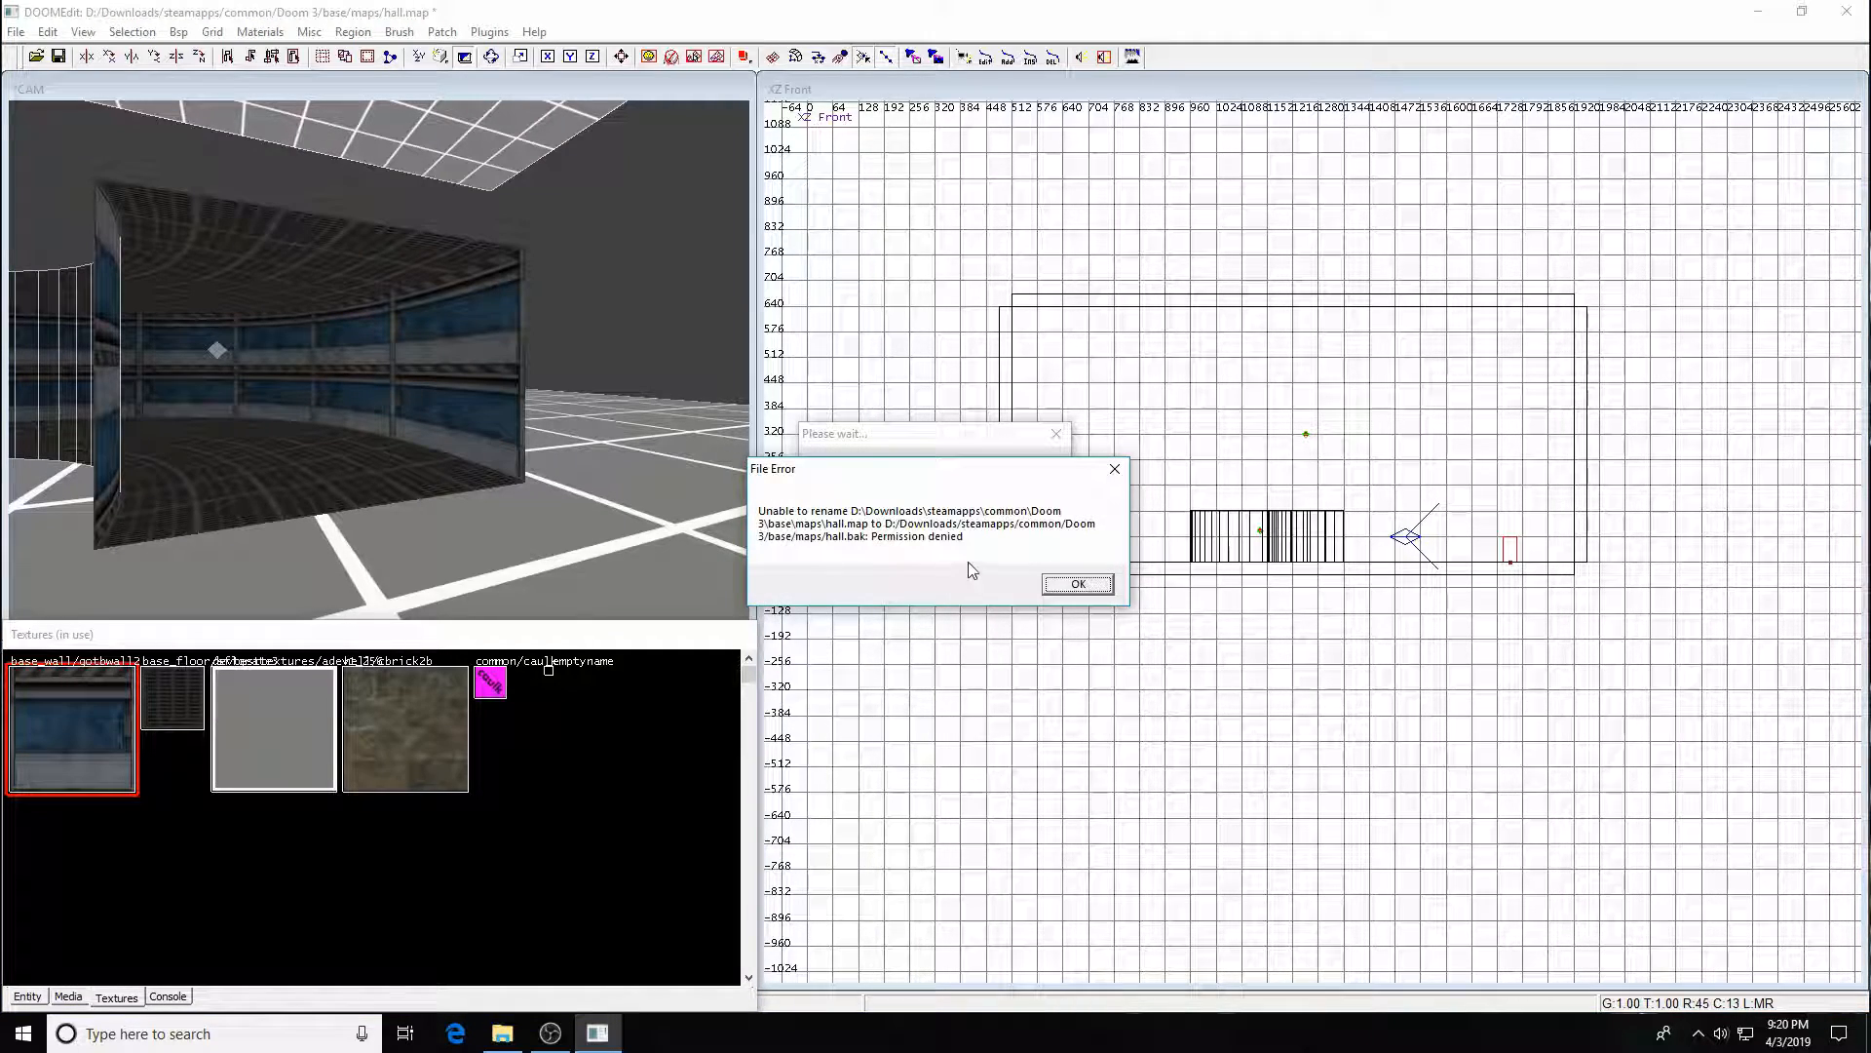
{"action": "left_click", "coordinate": [1077, 583]}
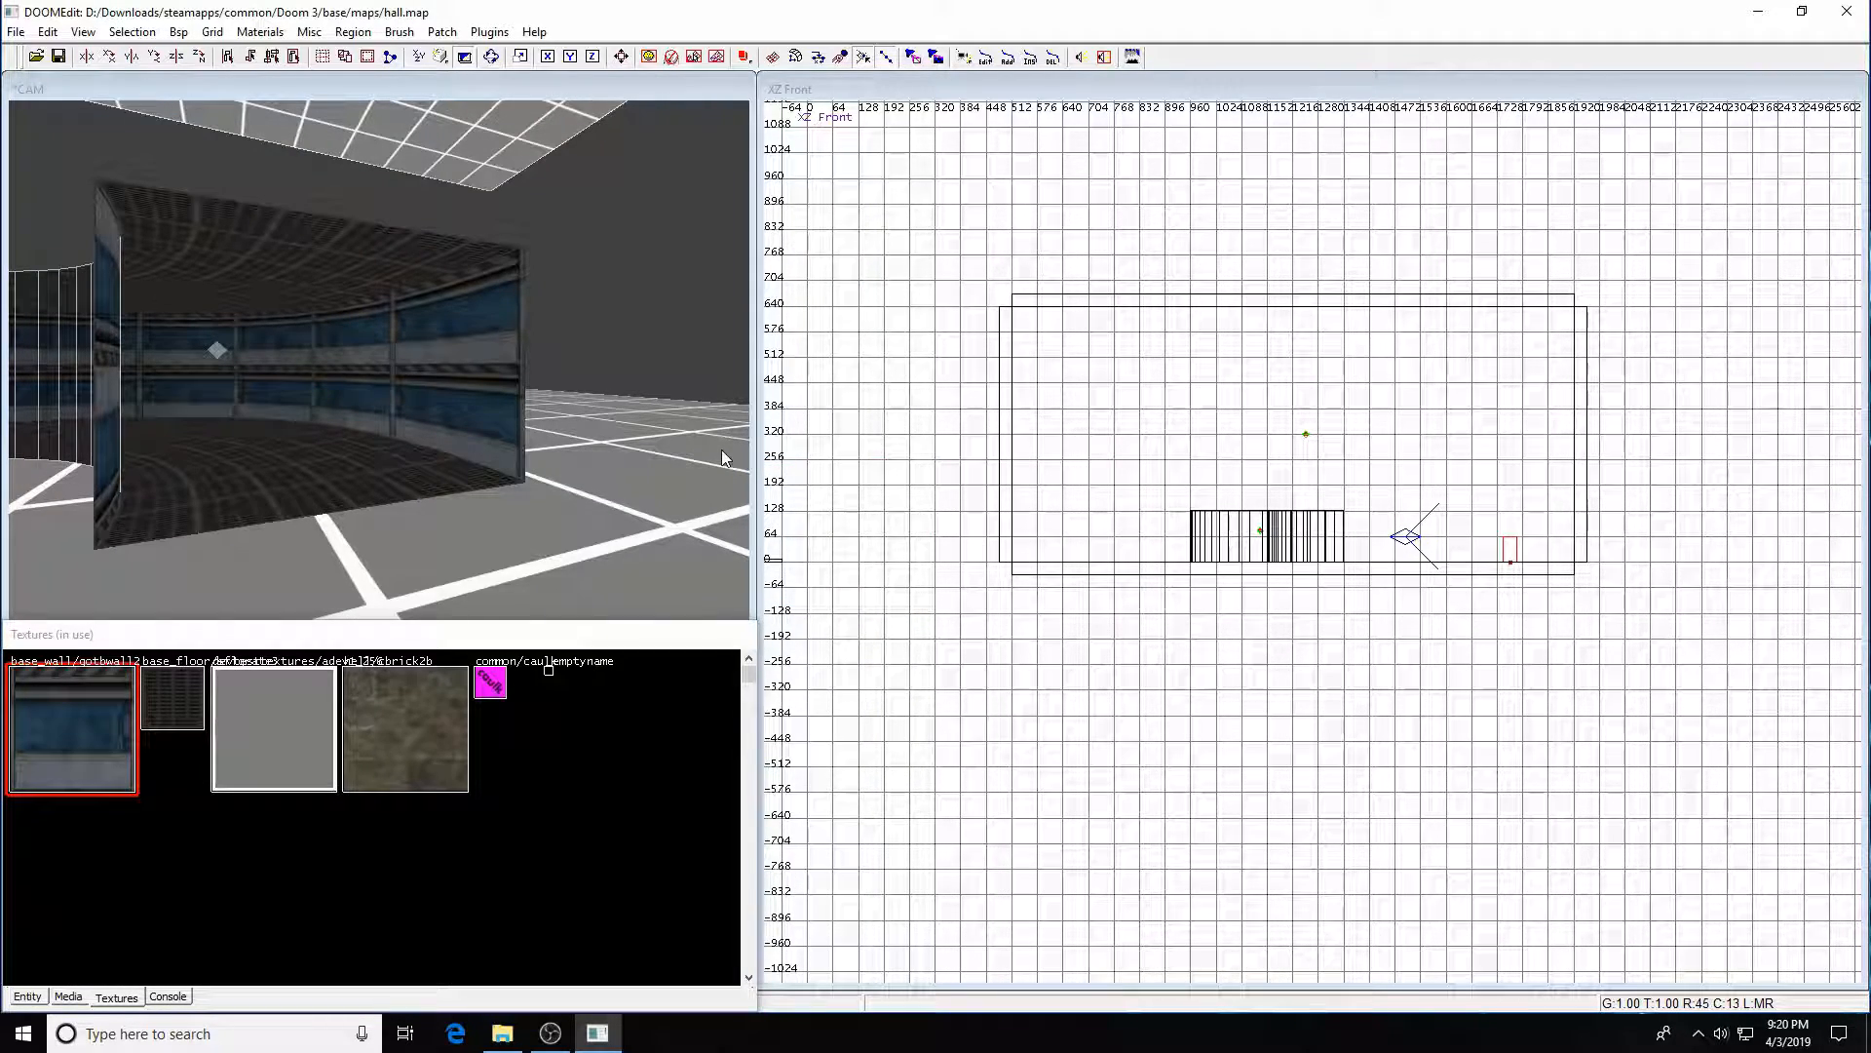
- Preview the hallway in rendered mode from inside and outside its open end to examine the lighting
{"action": "key", "text": "Up"}
{"action": "key", "text": "Up"}
{"action": "key", "text": "Up"}
{"action": "key", "text": "Left"}
{"action": "key", "text": "Left"}
{"action": "key", "text": "Down"}
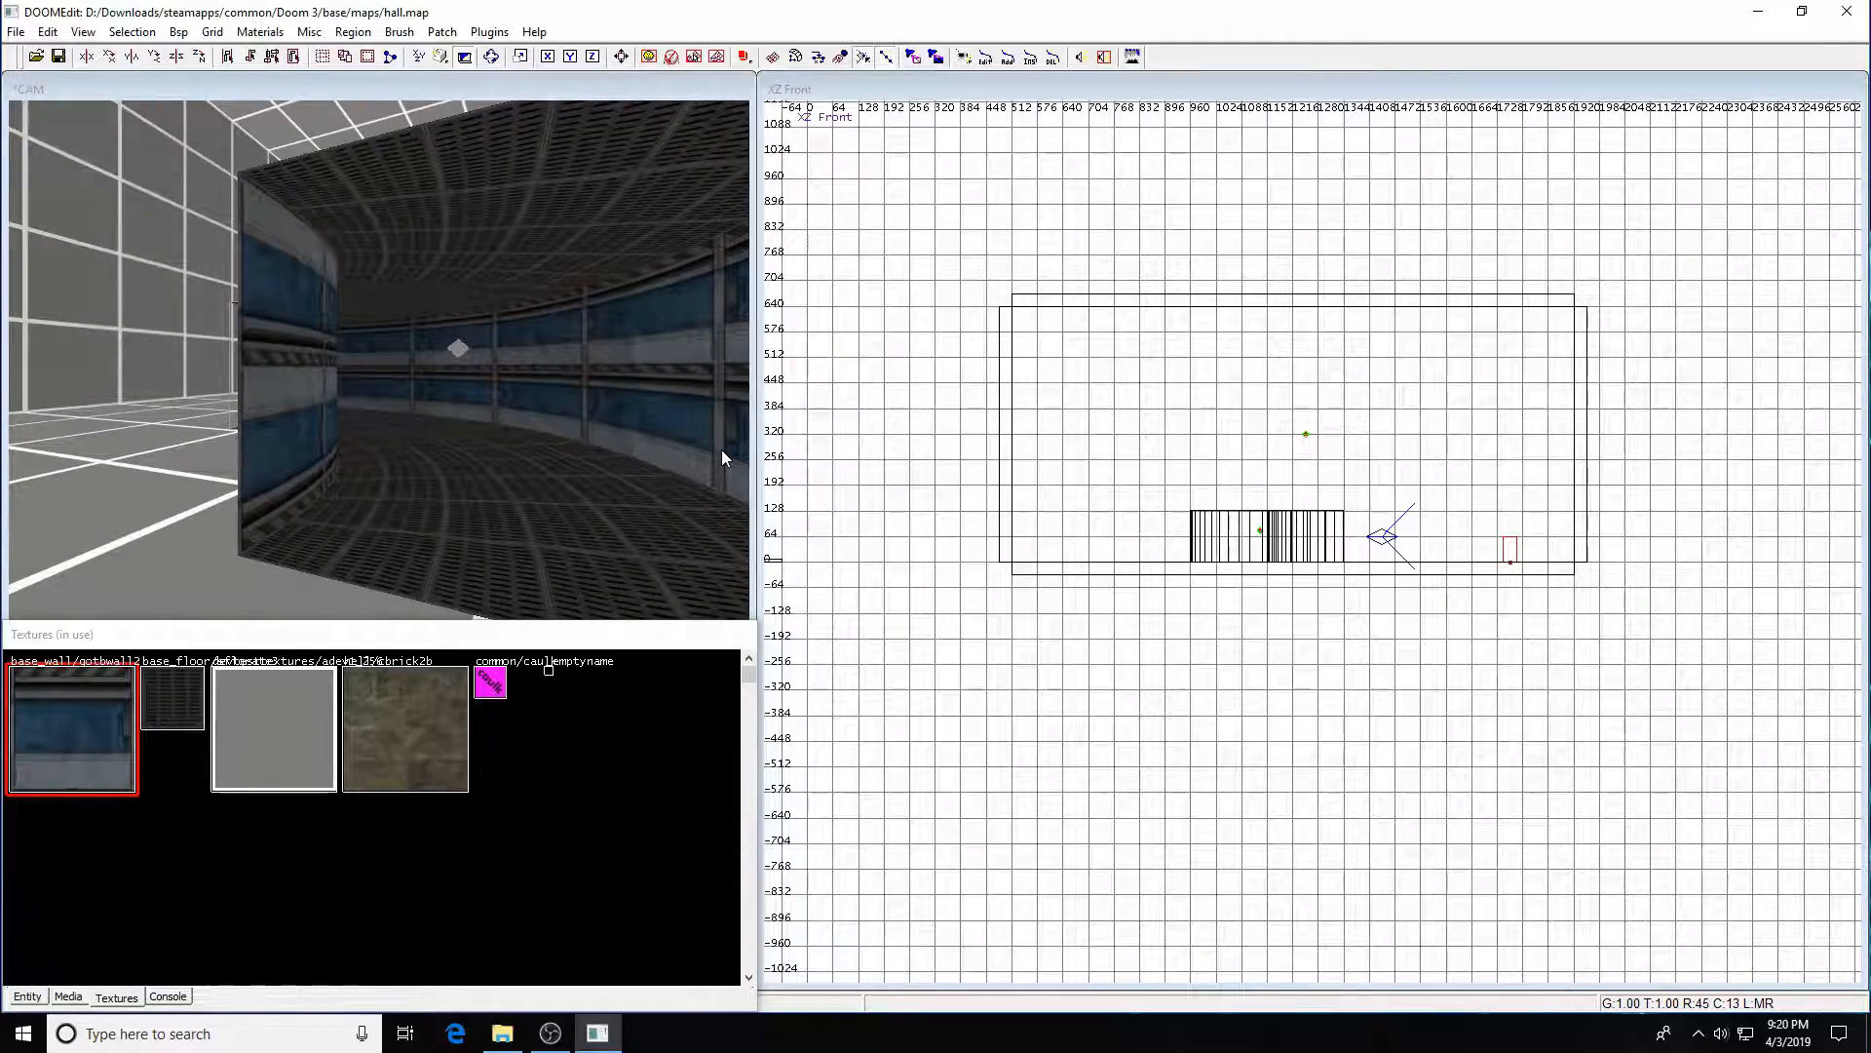
{"action": "key", "text": "F3"}
{"action": "key", "text": "Up"}
{"action": "key", "text": "Up"}
{"action": "key", "text": "Up"}
{"action": "key", "text": "Up"}
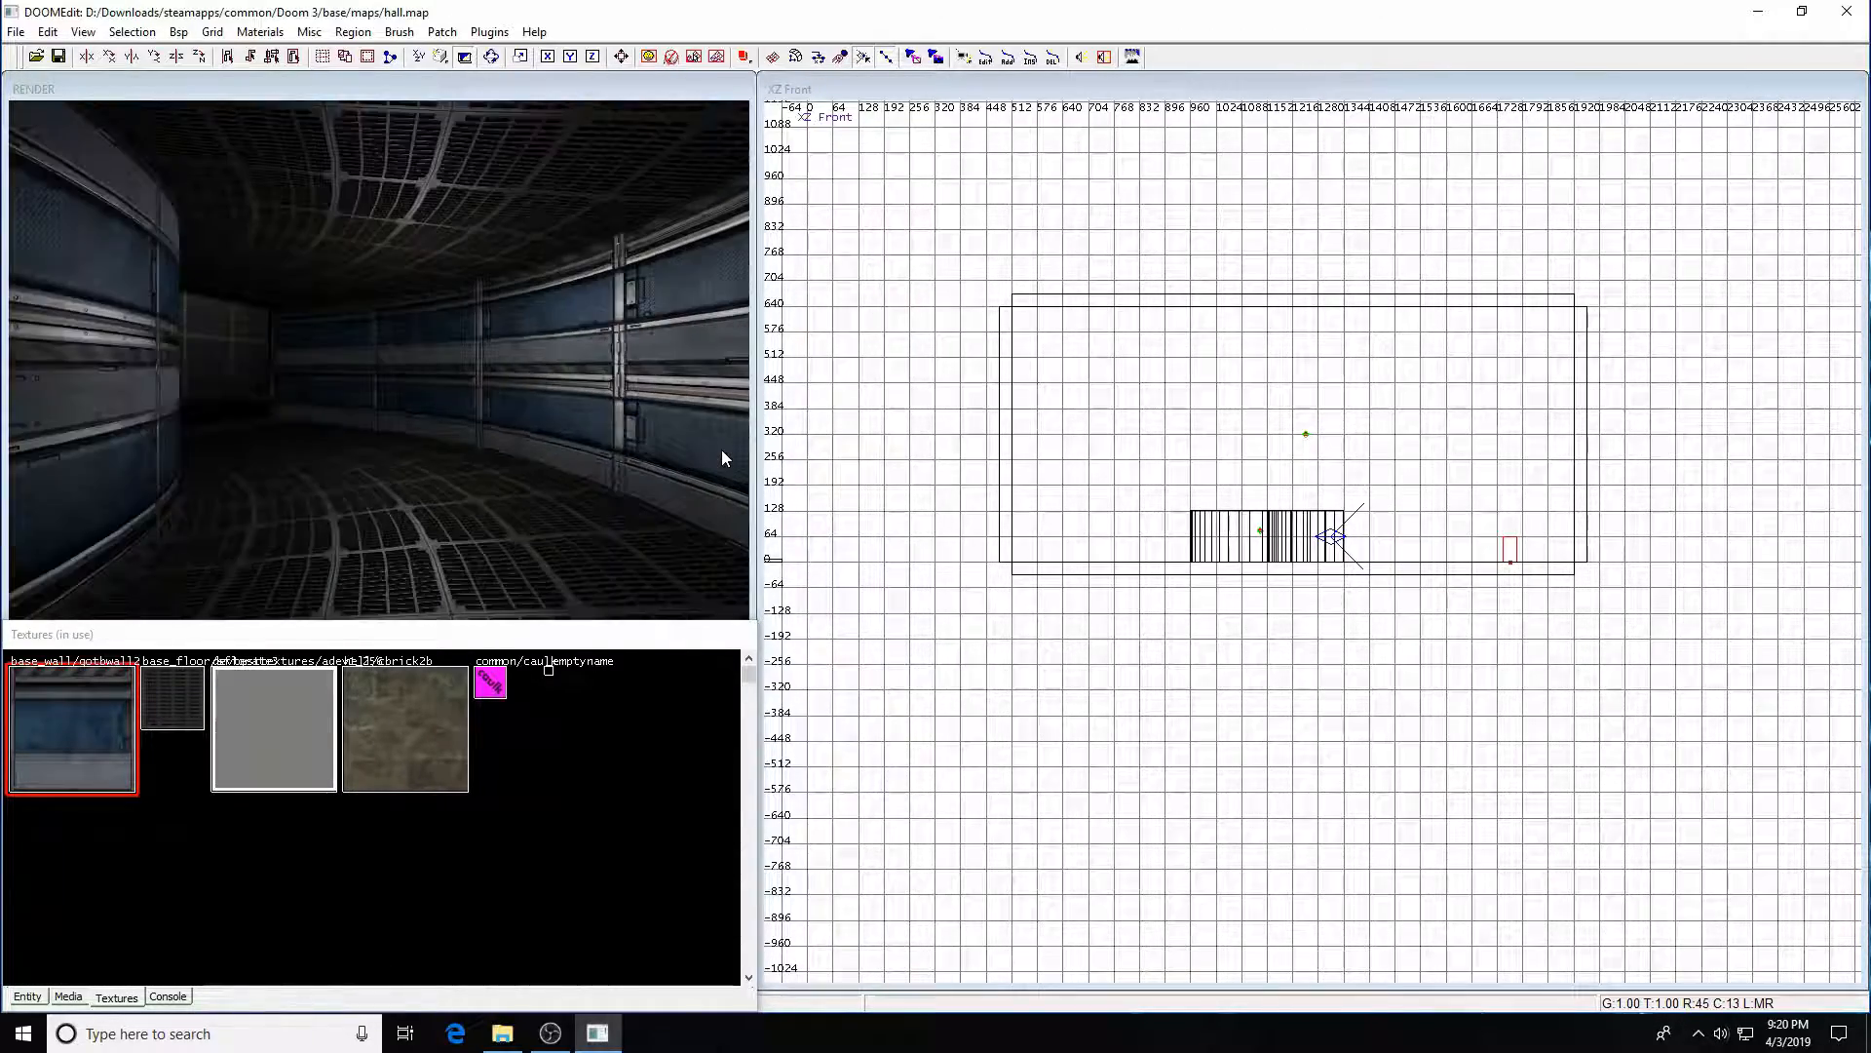
{"action": "key", "text": "Down"}
{"action": "key", "text": "Down"}
{"action": "key", "text": "Down"}
{"action": "key", "text": "Down"}
{"action": "key", "text": "Right"}
{"action": "key", "text": "Down"}
{"action": "key", "text": "Down"}
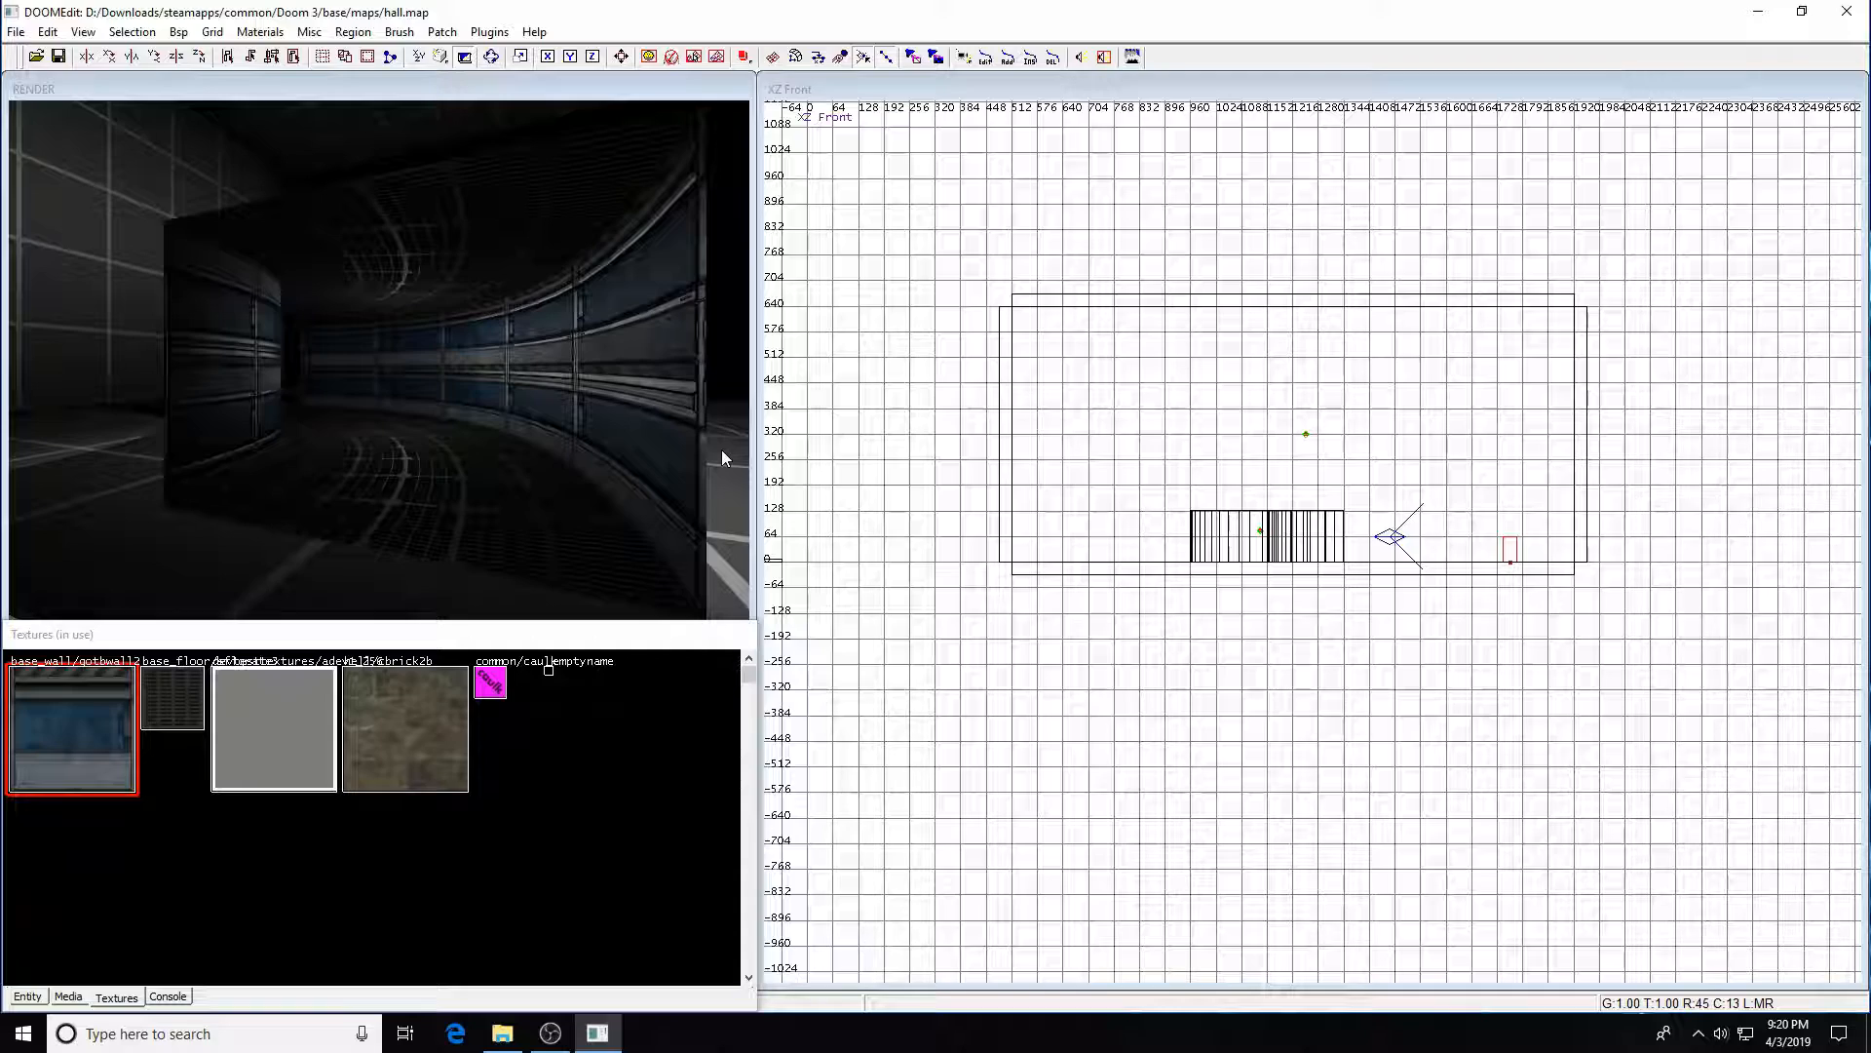
{"action": "key", "text": "F3"}
- Save hall.map again and compile it with a BSP build
{"action": "key", "text": "ctrl+s"}
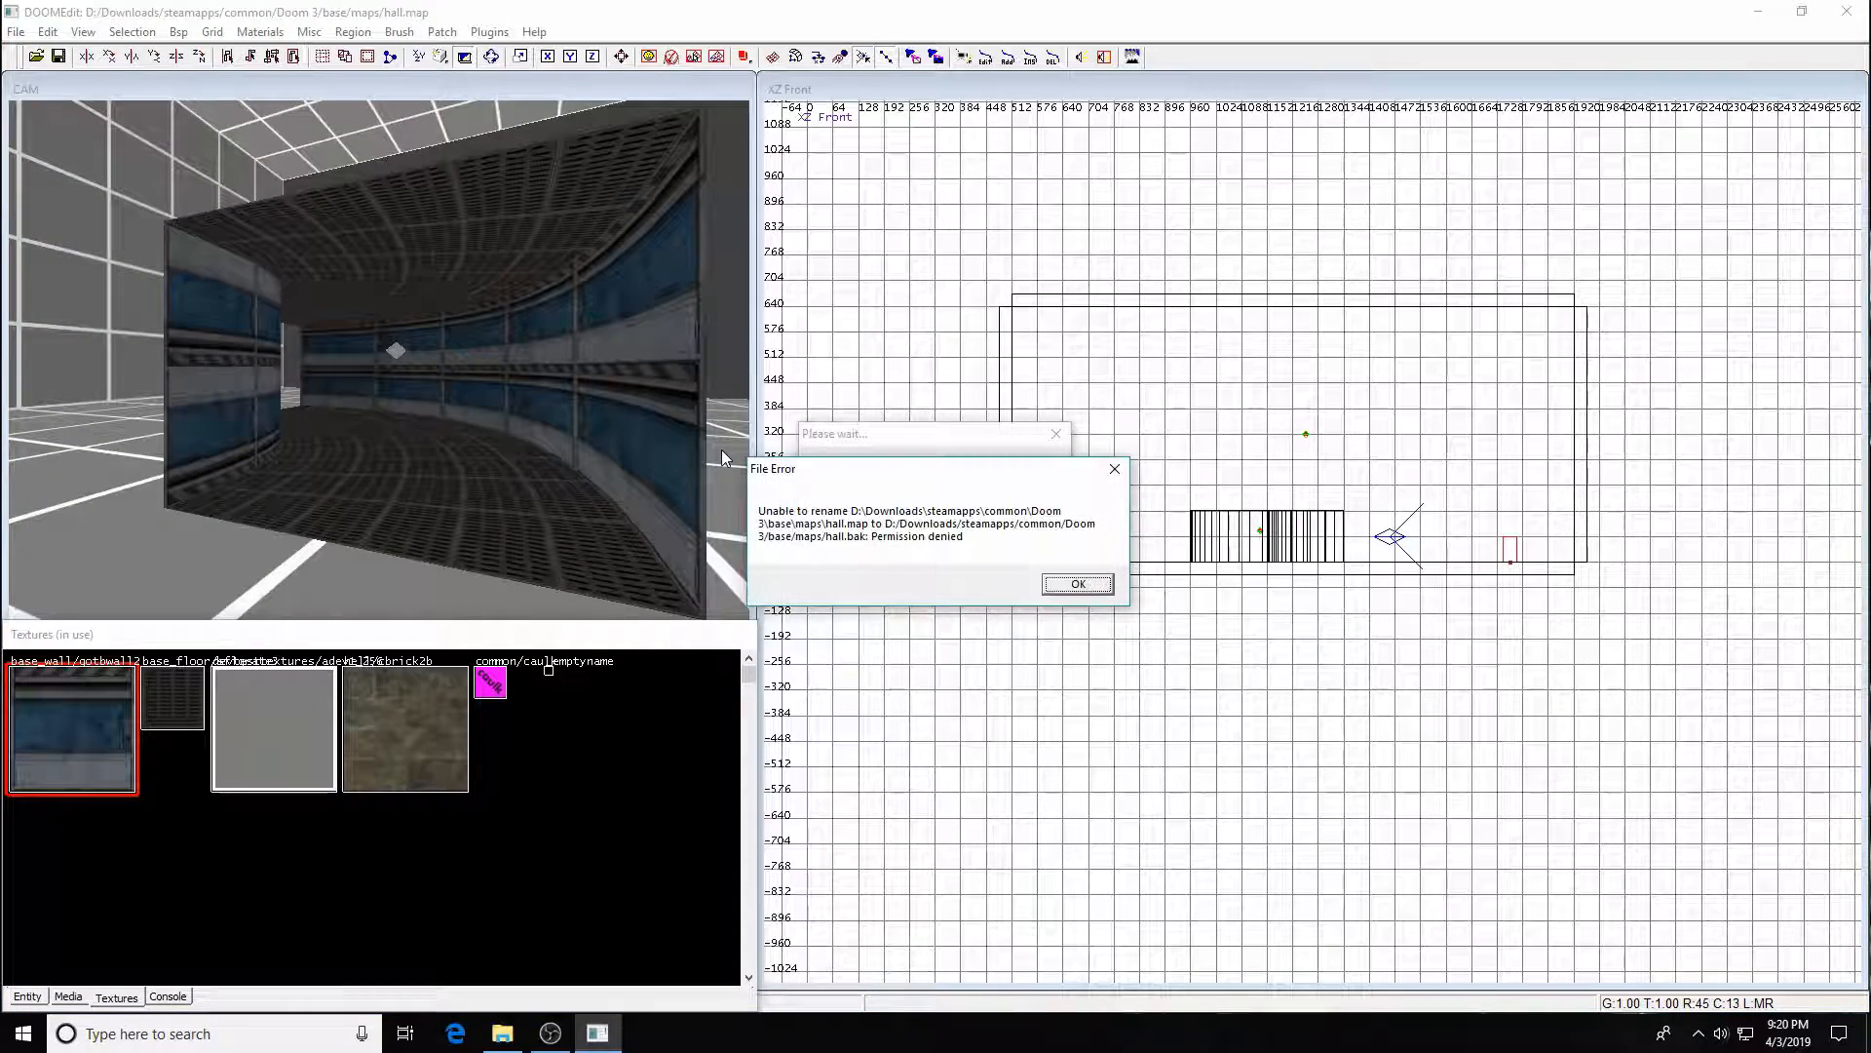
{"action": "left_click", "coordinate": [1075, 583]}
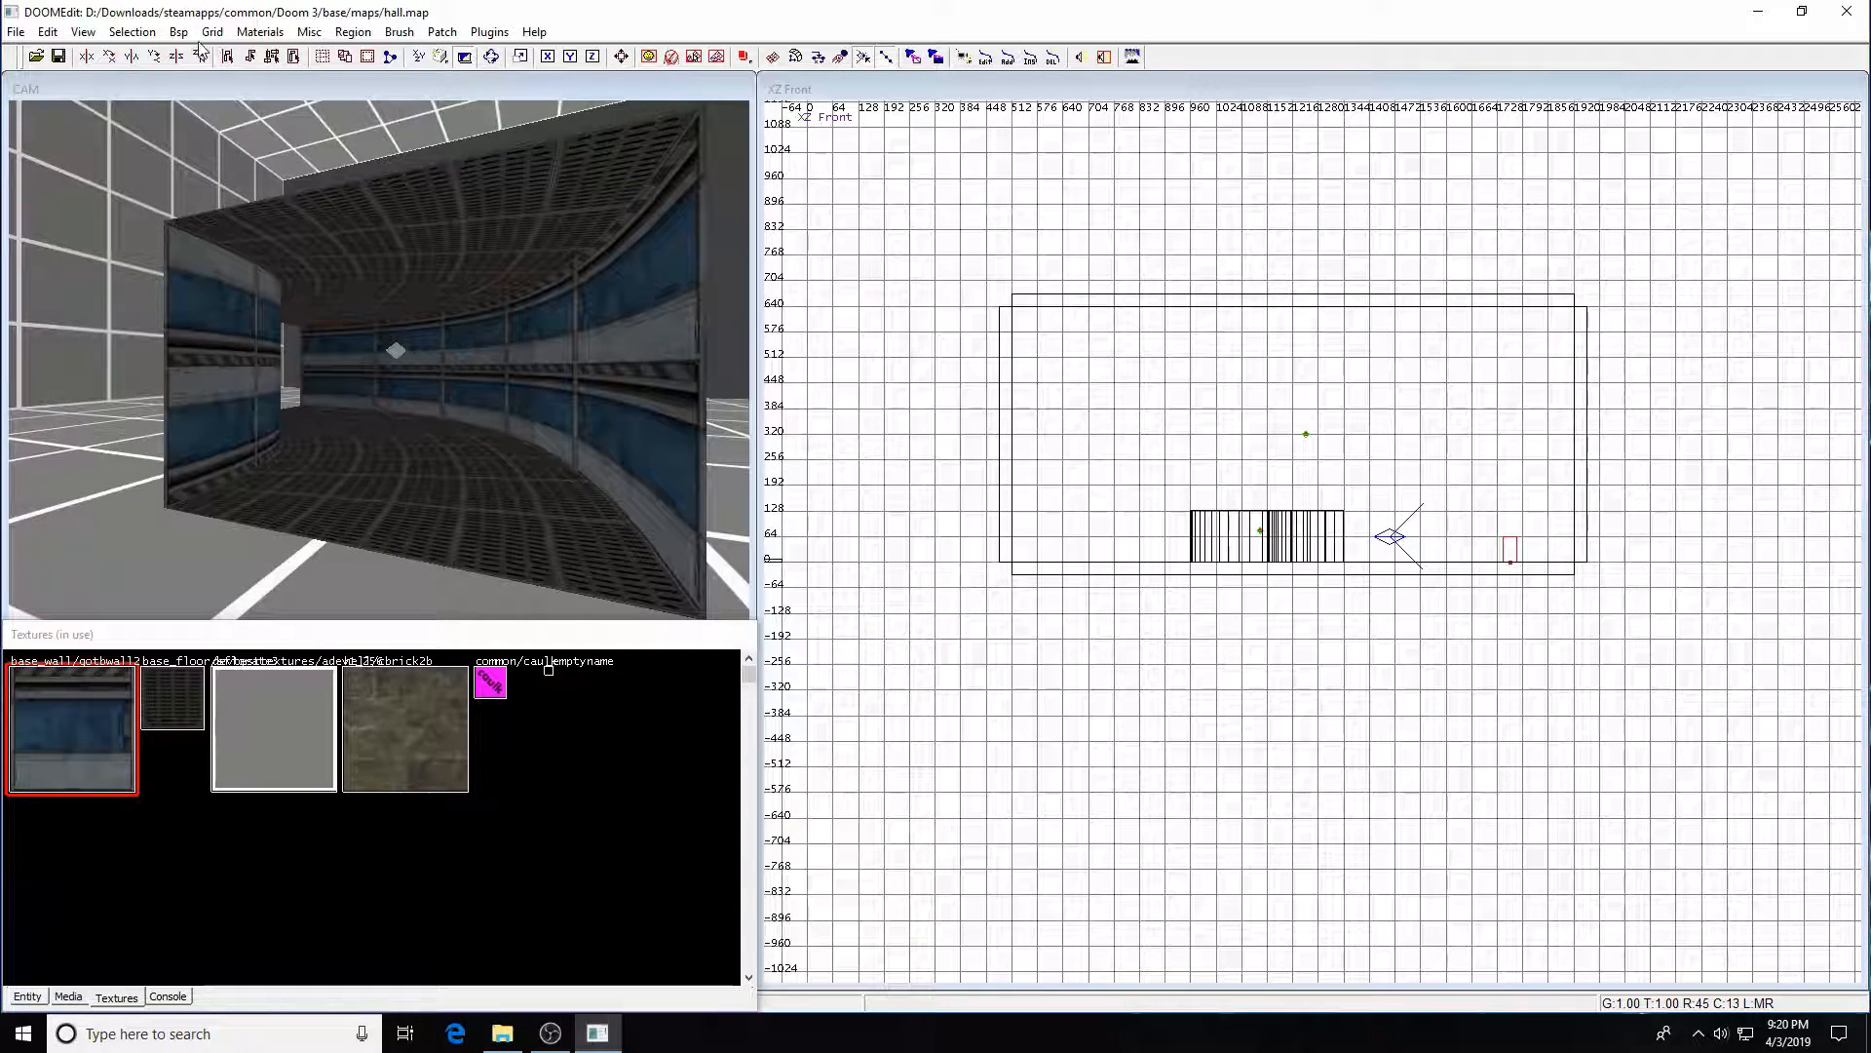
{"action": "left_click", "coordinate": [178, 31]}
{"action": "left_click", "coordinate": [205, 65]}
{"action": "key", "text": "Return"}
- Open the Doom 3 console and rerun the earlier command that loads the map in the game
{"action": "key", "text": "grave"}
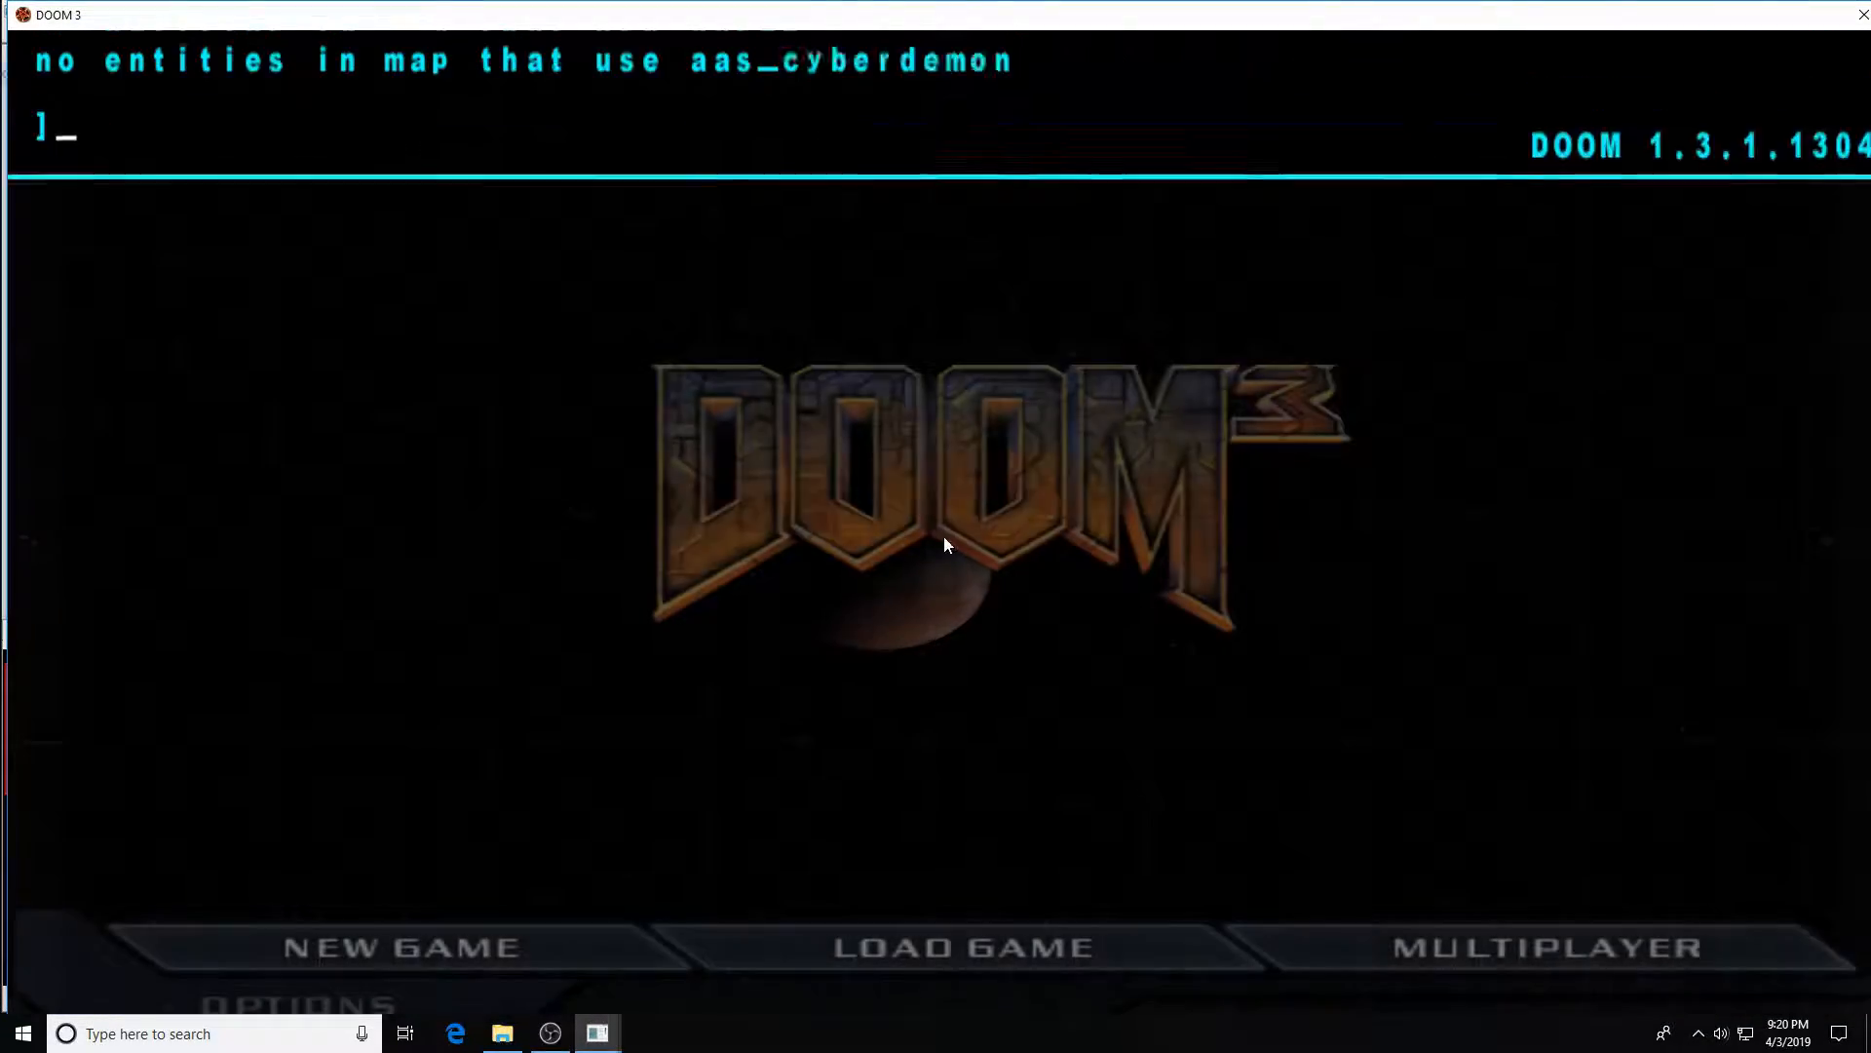
{"action": "key", "text": "Up"}
{"action": "key", "text": "Up"}
{"action": "key", "text": "Return"}
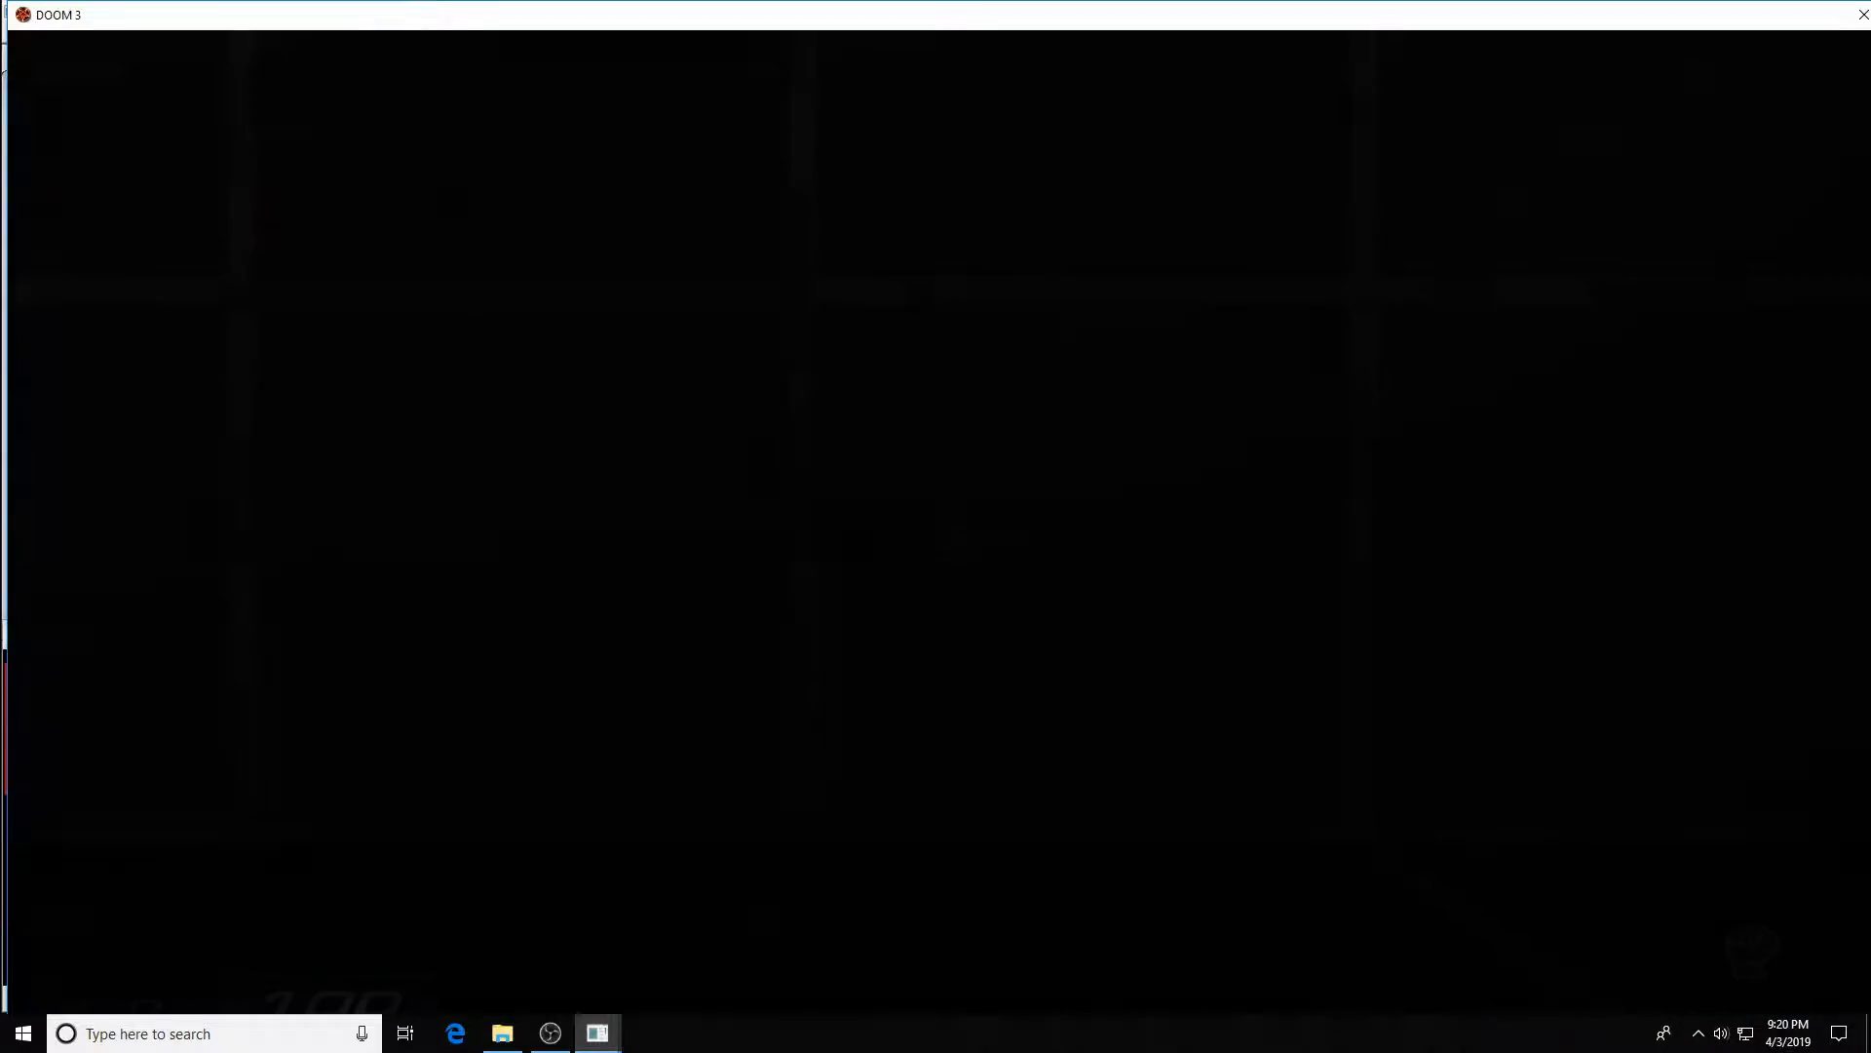
- Walk up to and through the curved hallway in-game, examining its walls, floor, ceiling and lighting
{"action": "key", "text": "w"}
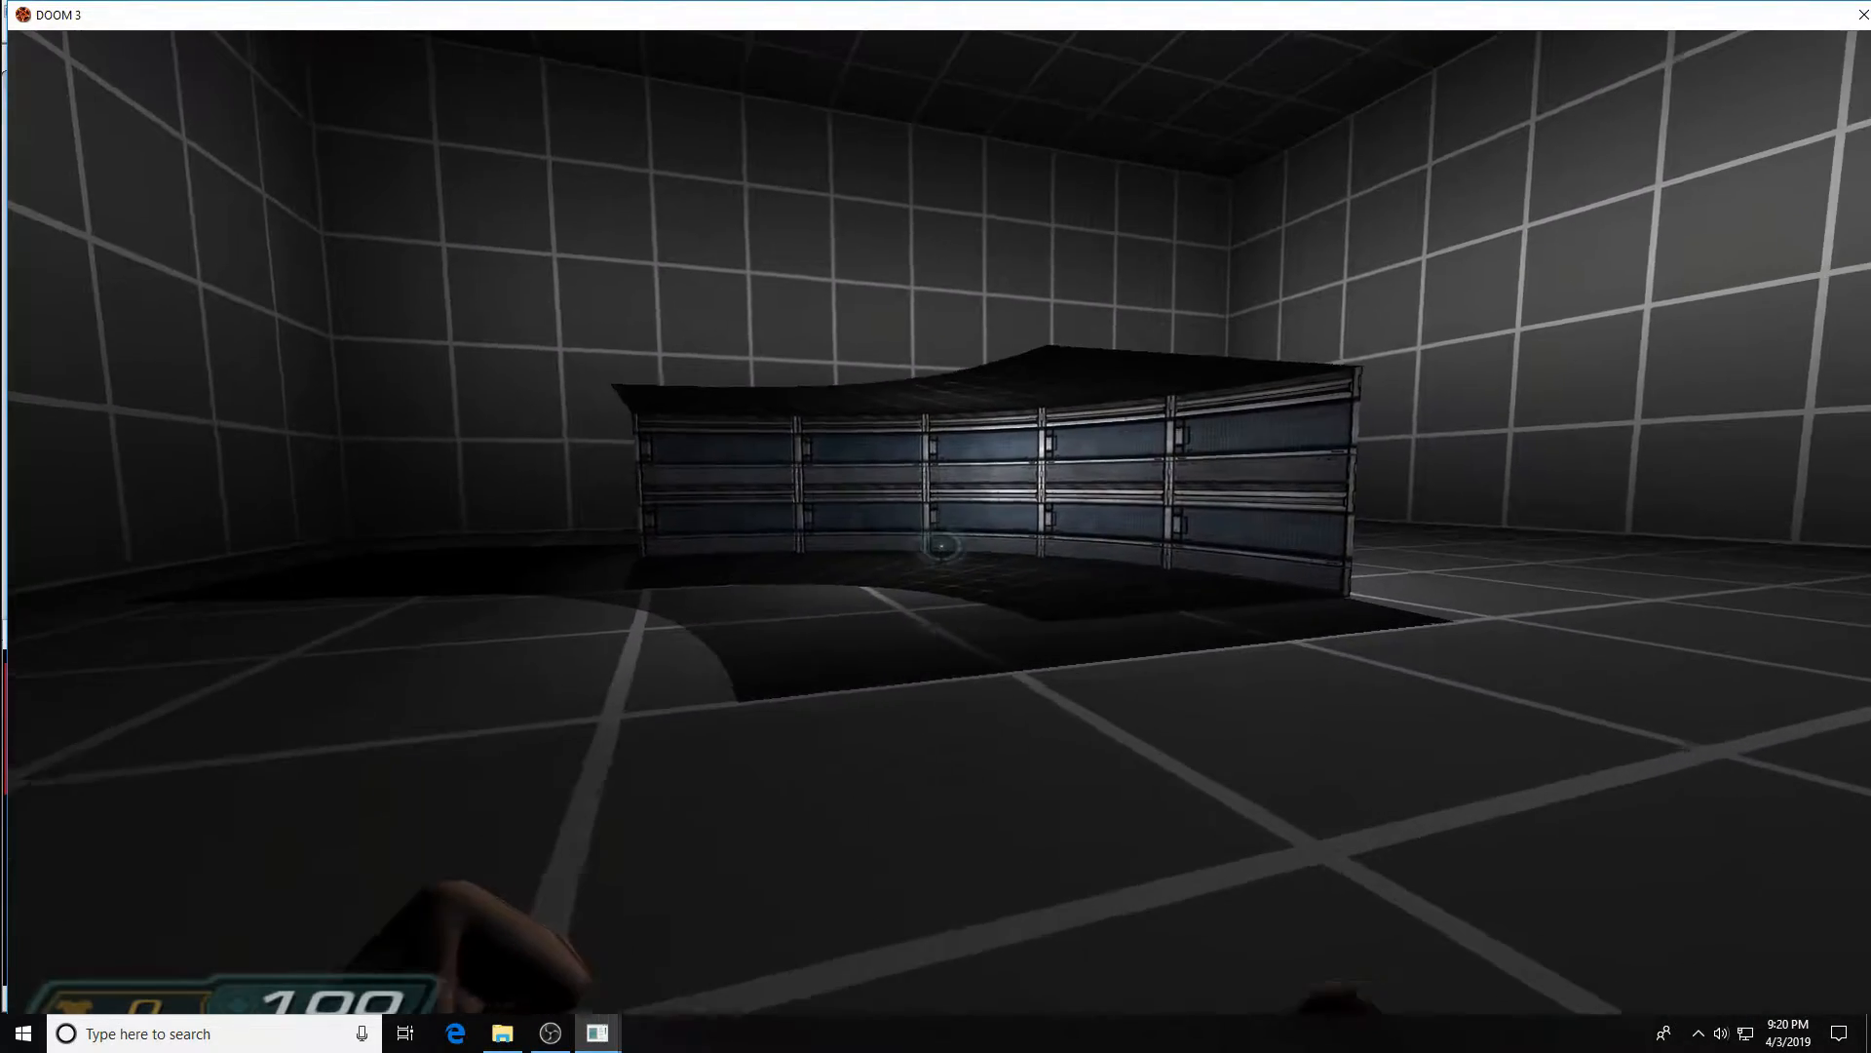
{"action": "key", "text": "w"}
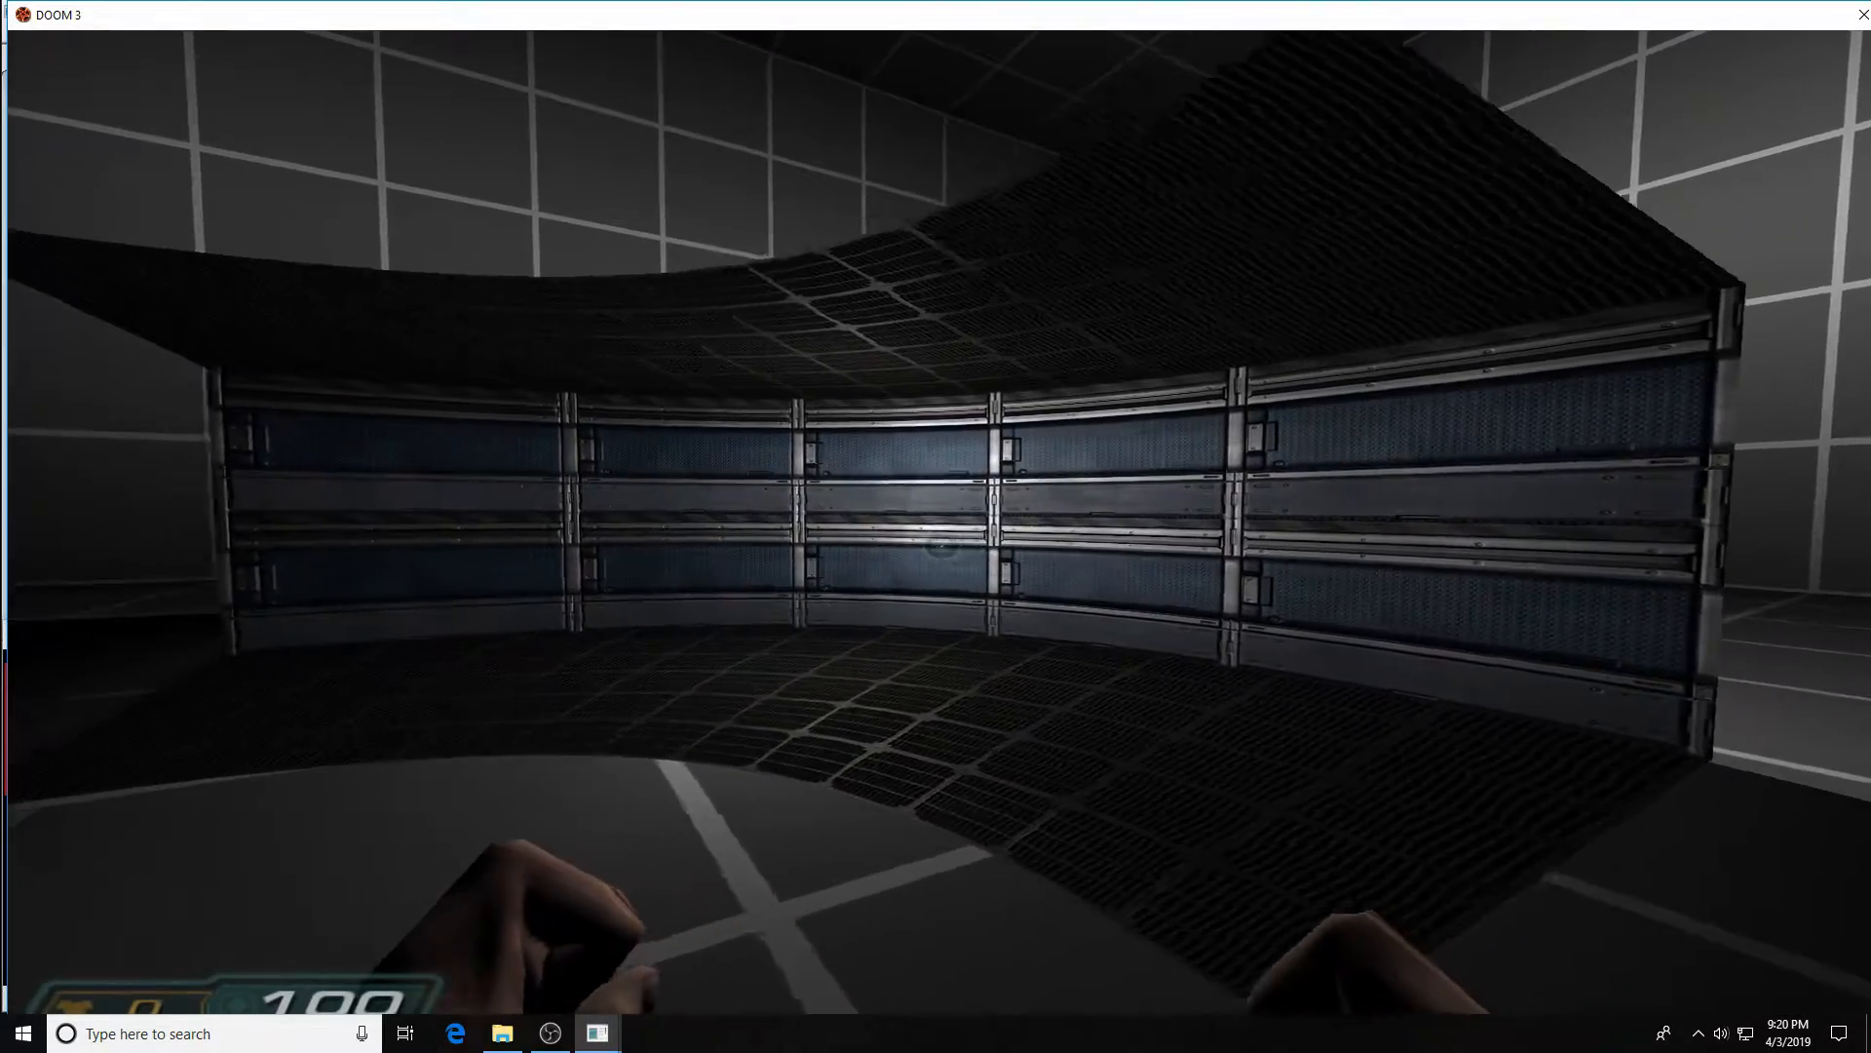
{"action": "key", "text": "w"}
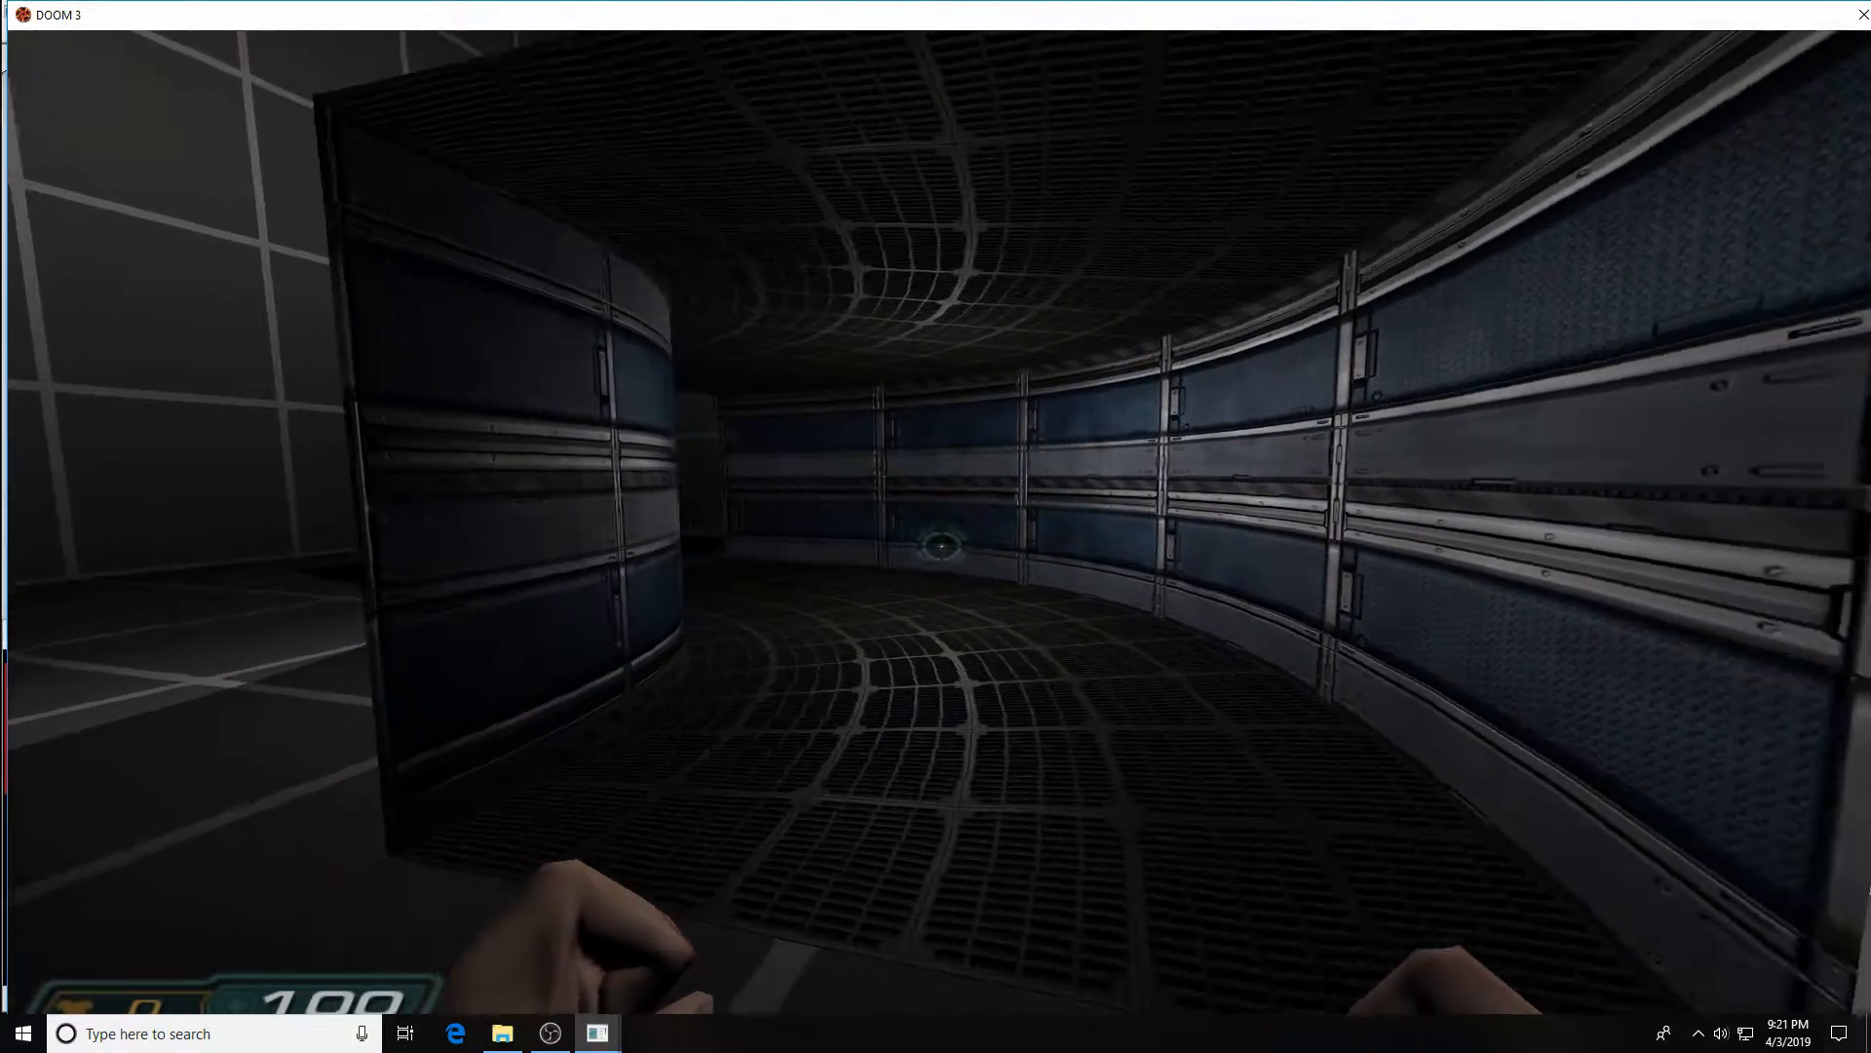
{"action": "key", "text": "w"}
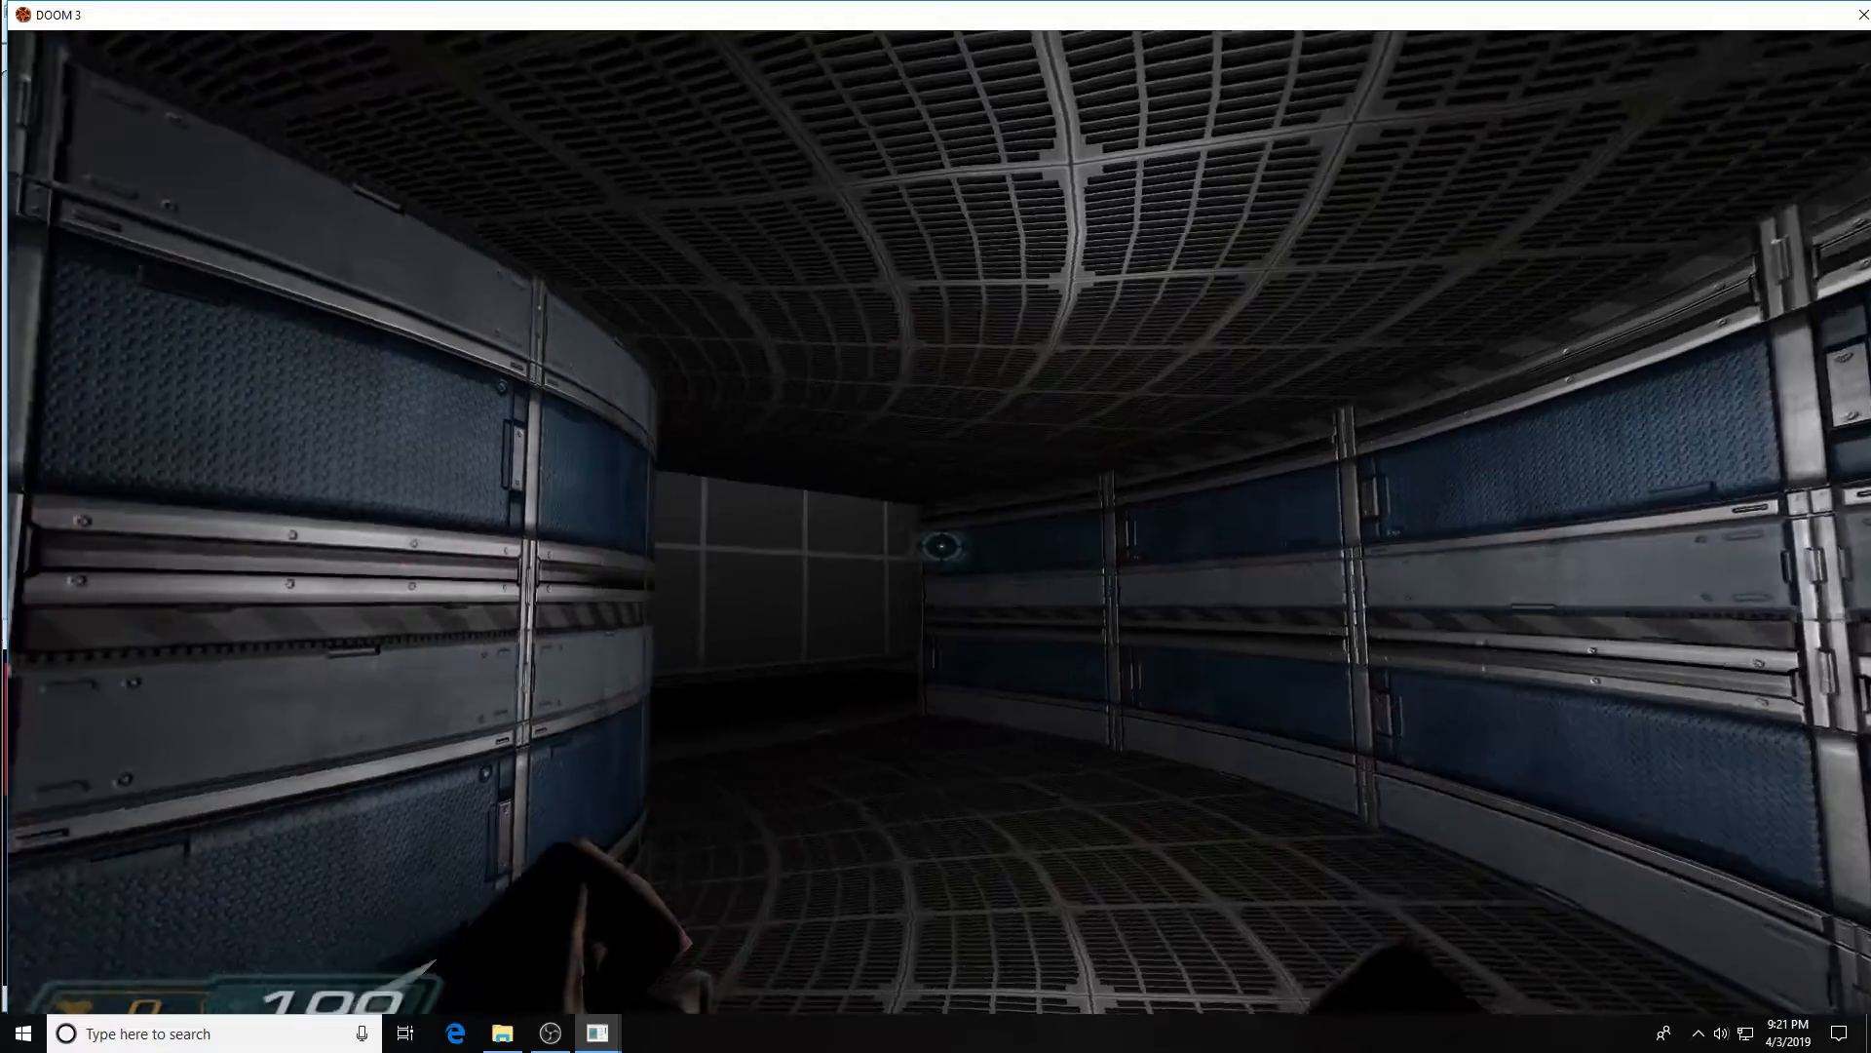
{"action": "key", "text": "w"}
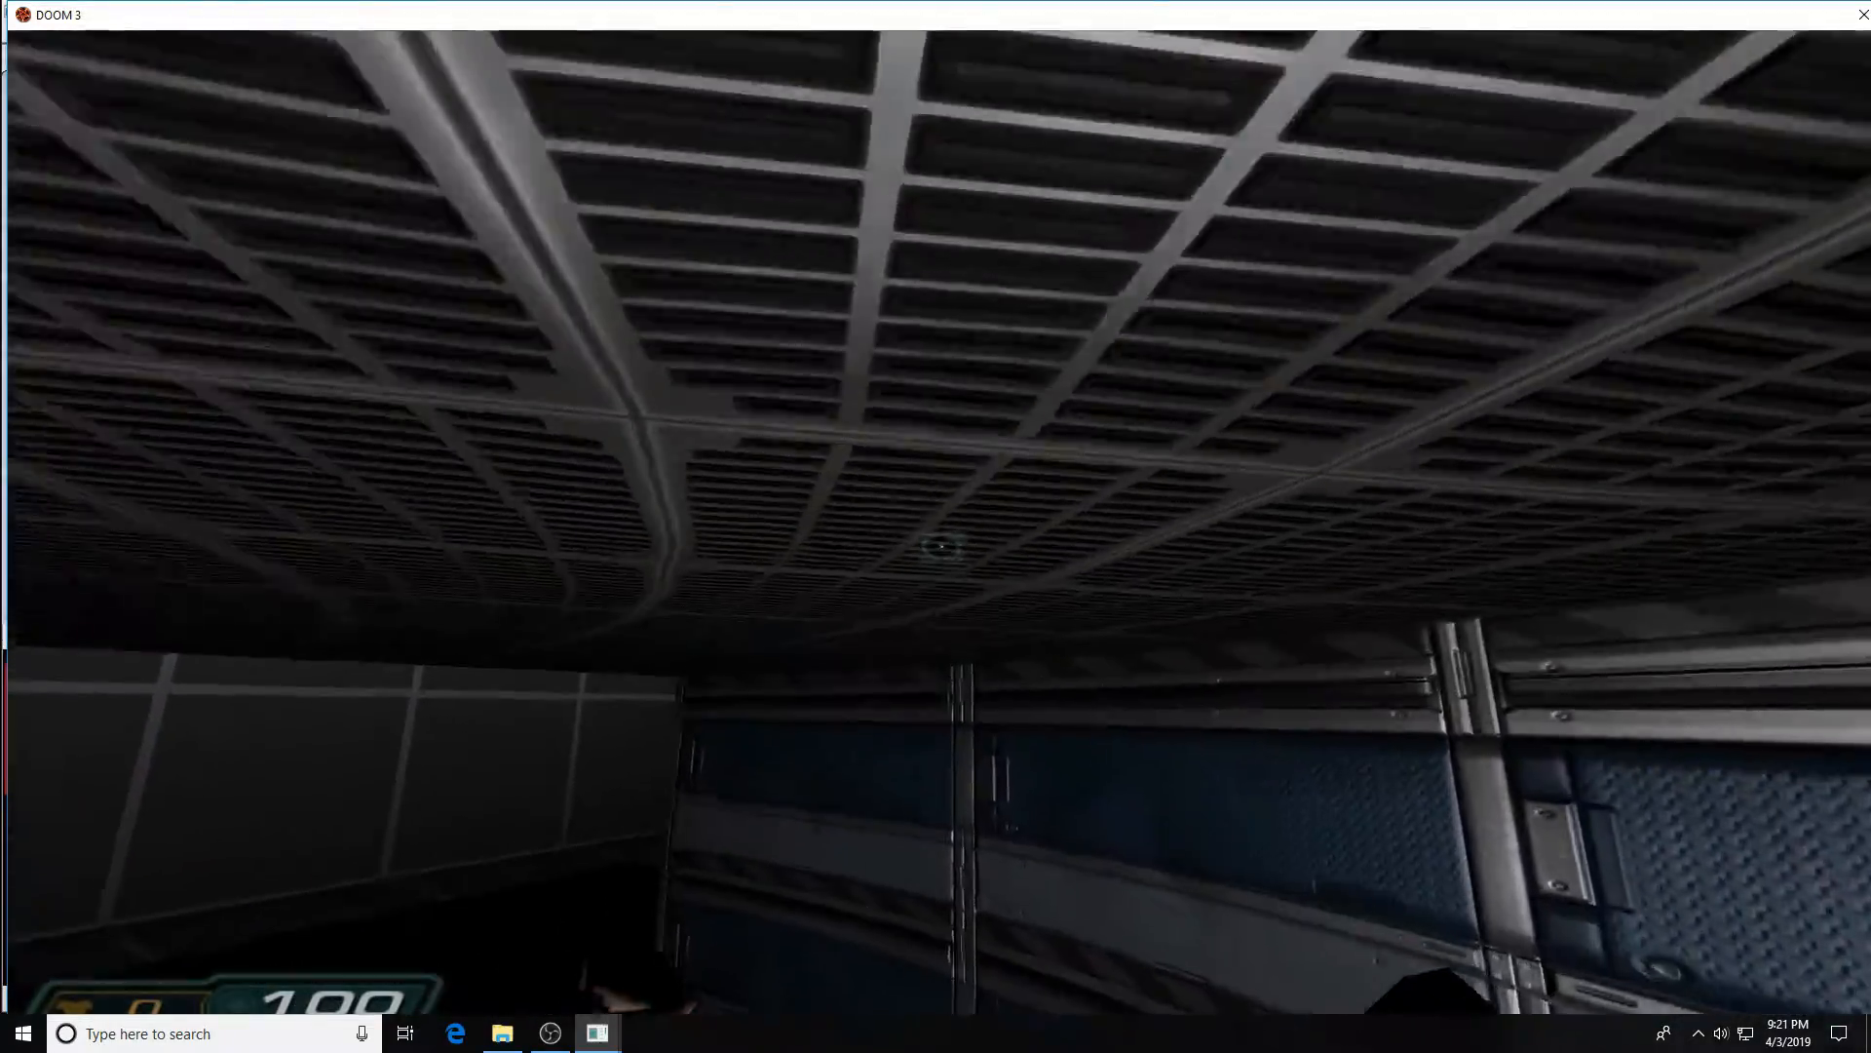
{"action": "key", "text": "s"}
{"action": "key", "text": "w"}
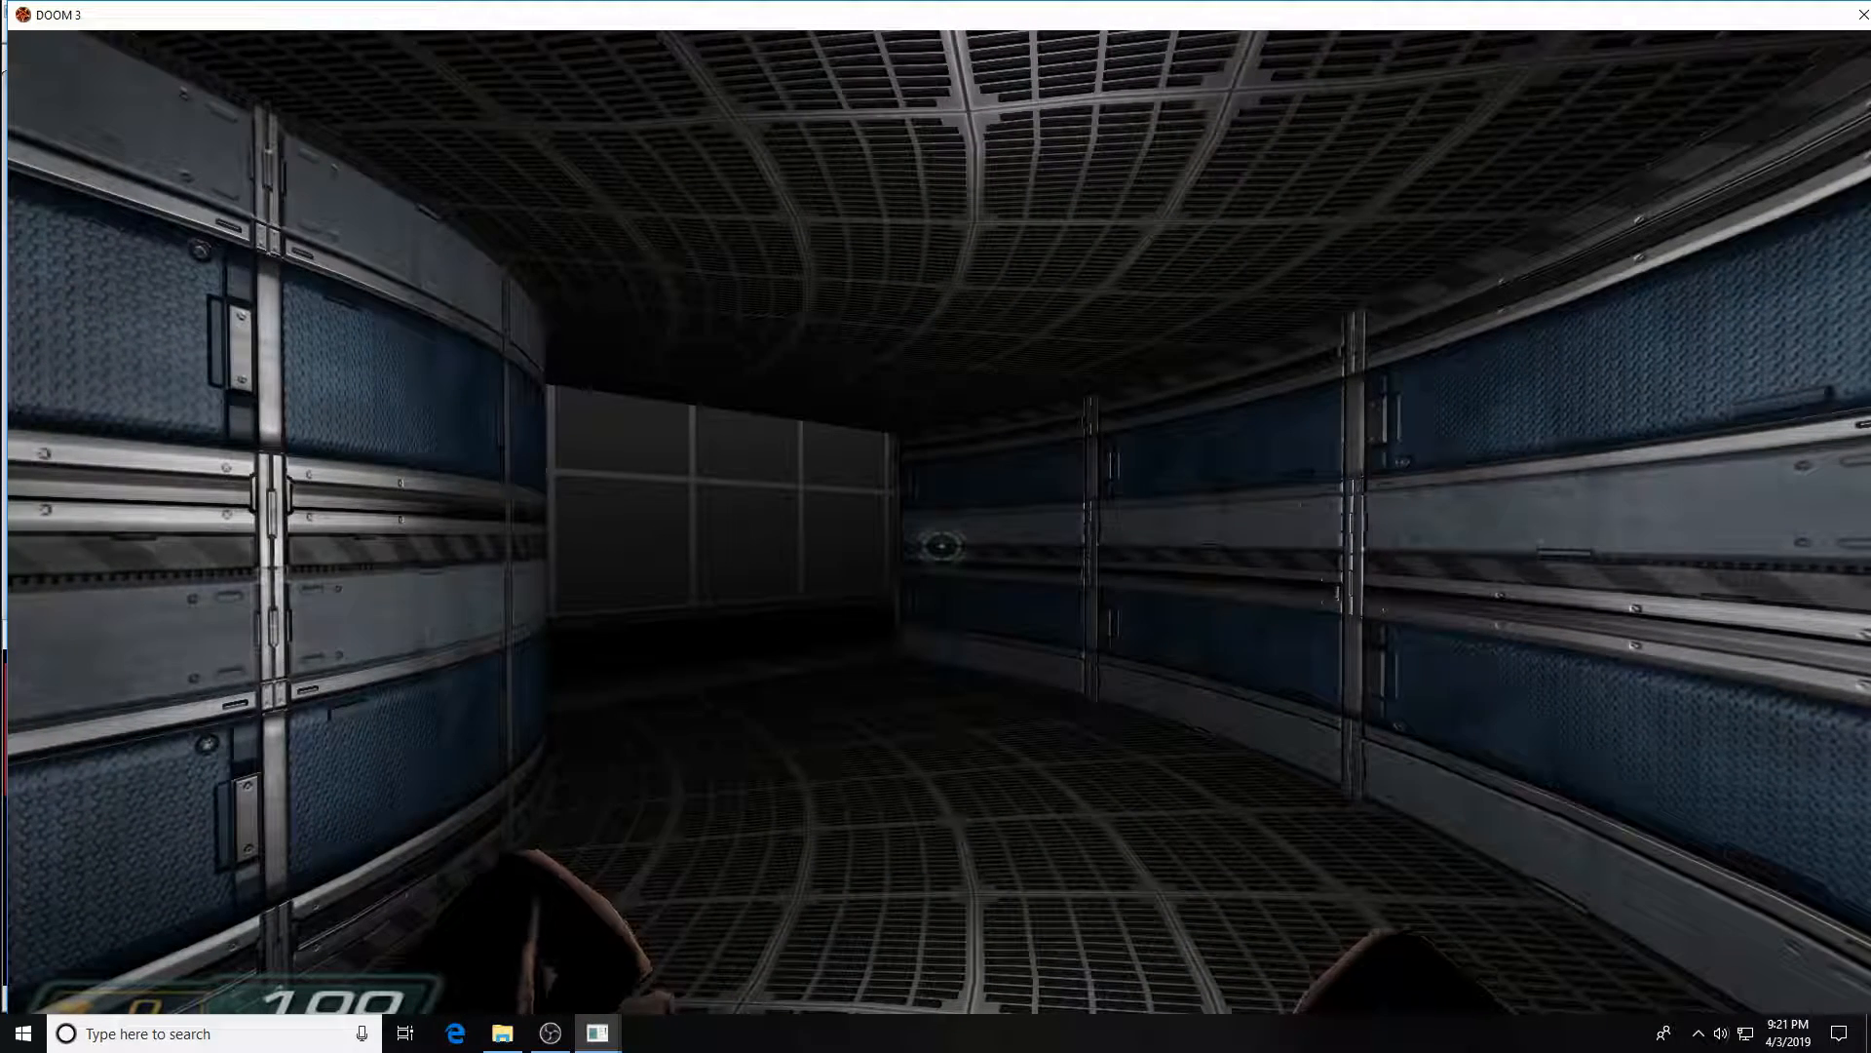
- Open the game console and run the quit command to exit Doom 3
{"action": "key", "text": "ctrl+alt+grave"}
{"action": "type", "text": "quit"}
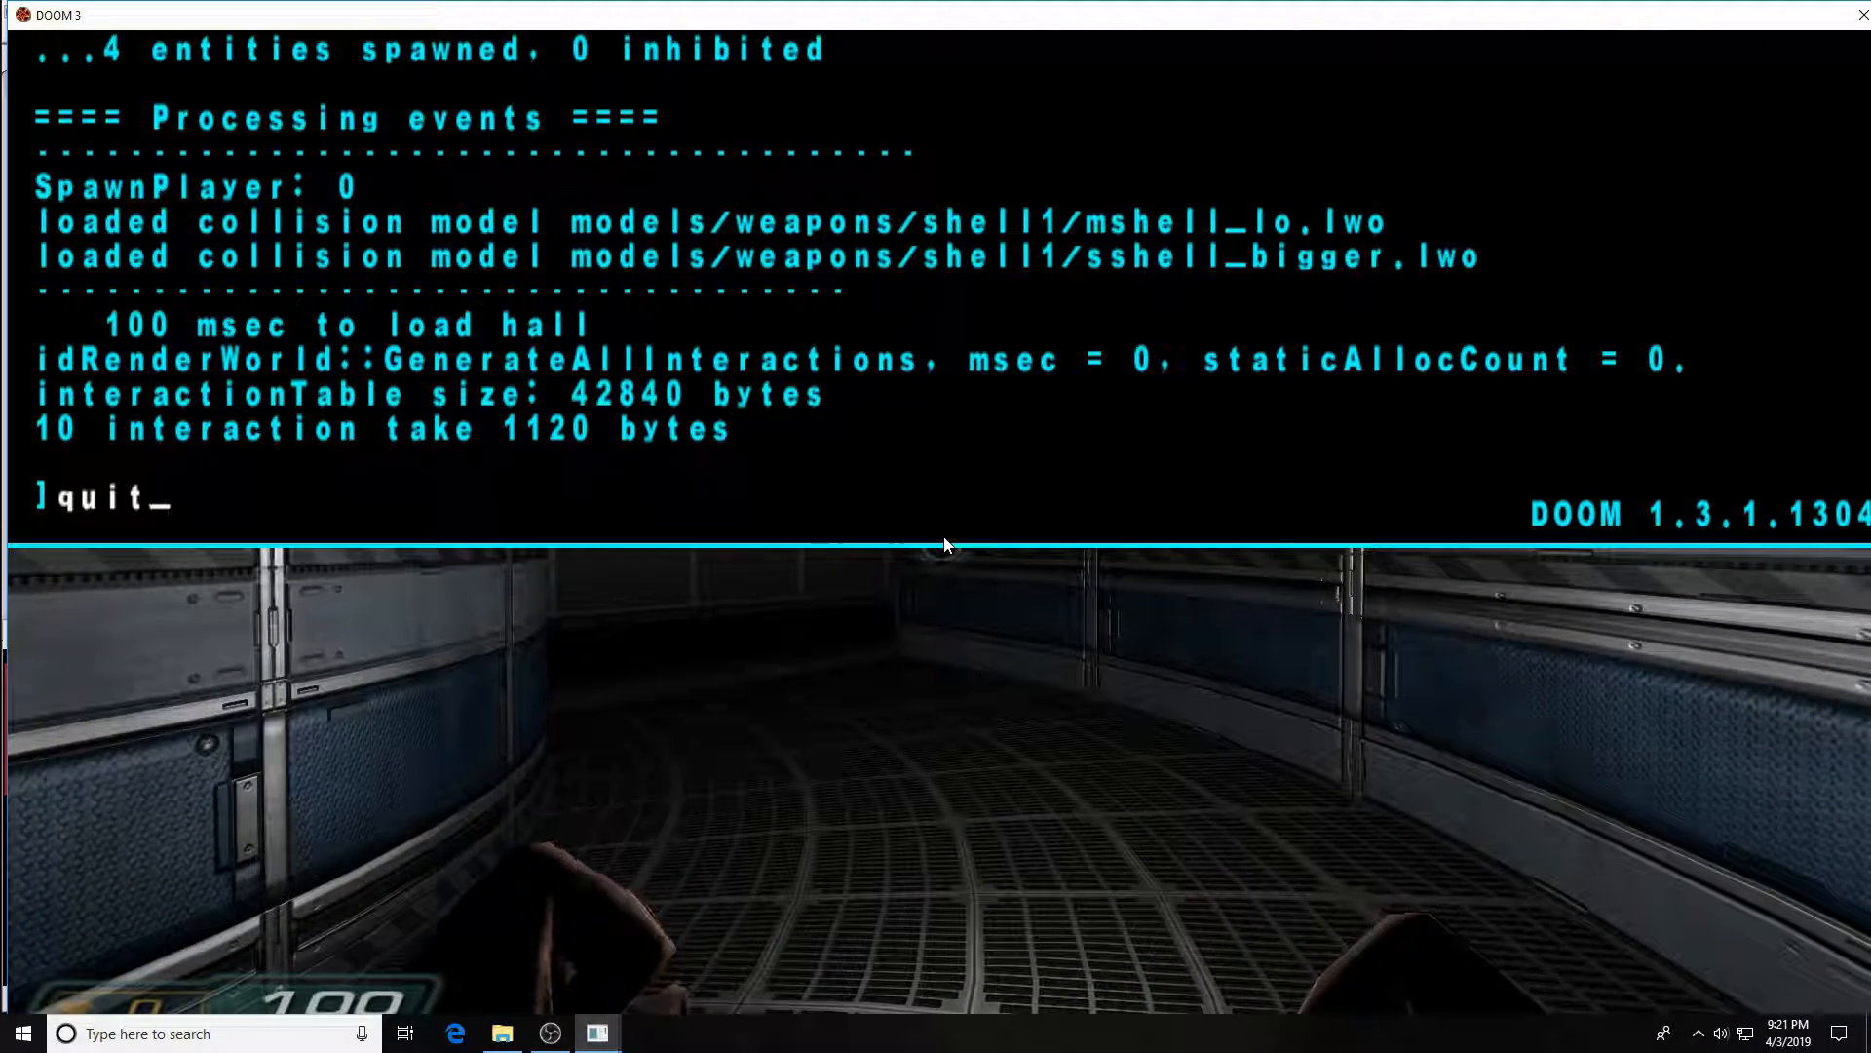
{"action": "key", "text": "Return"}
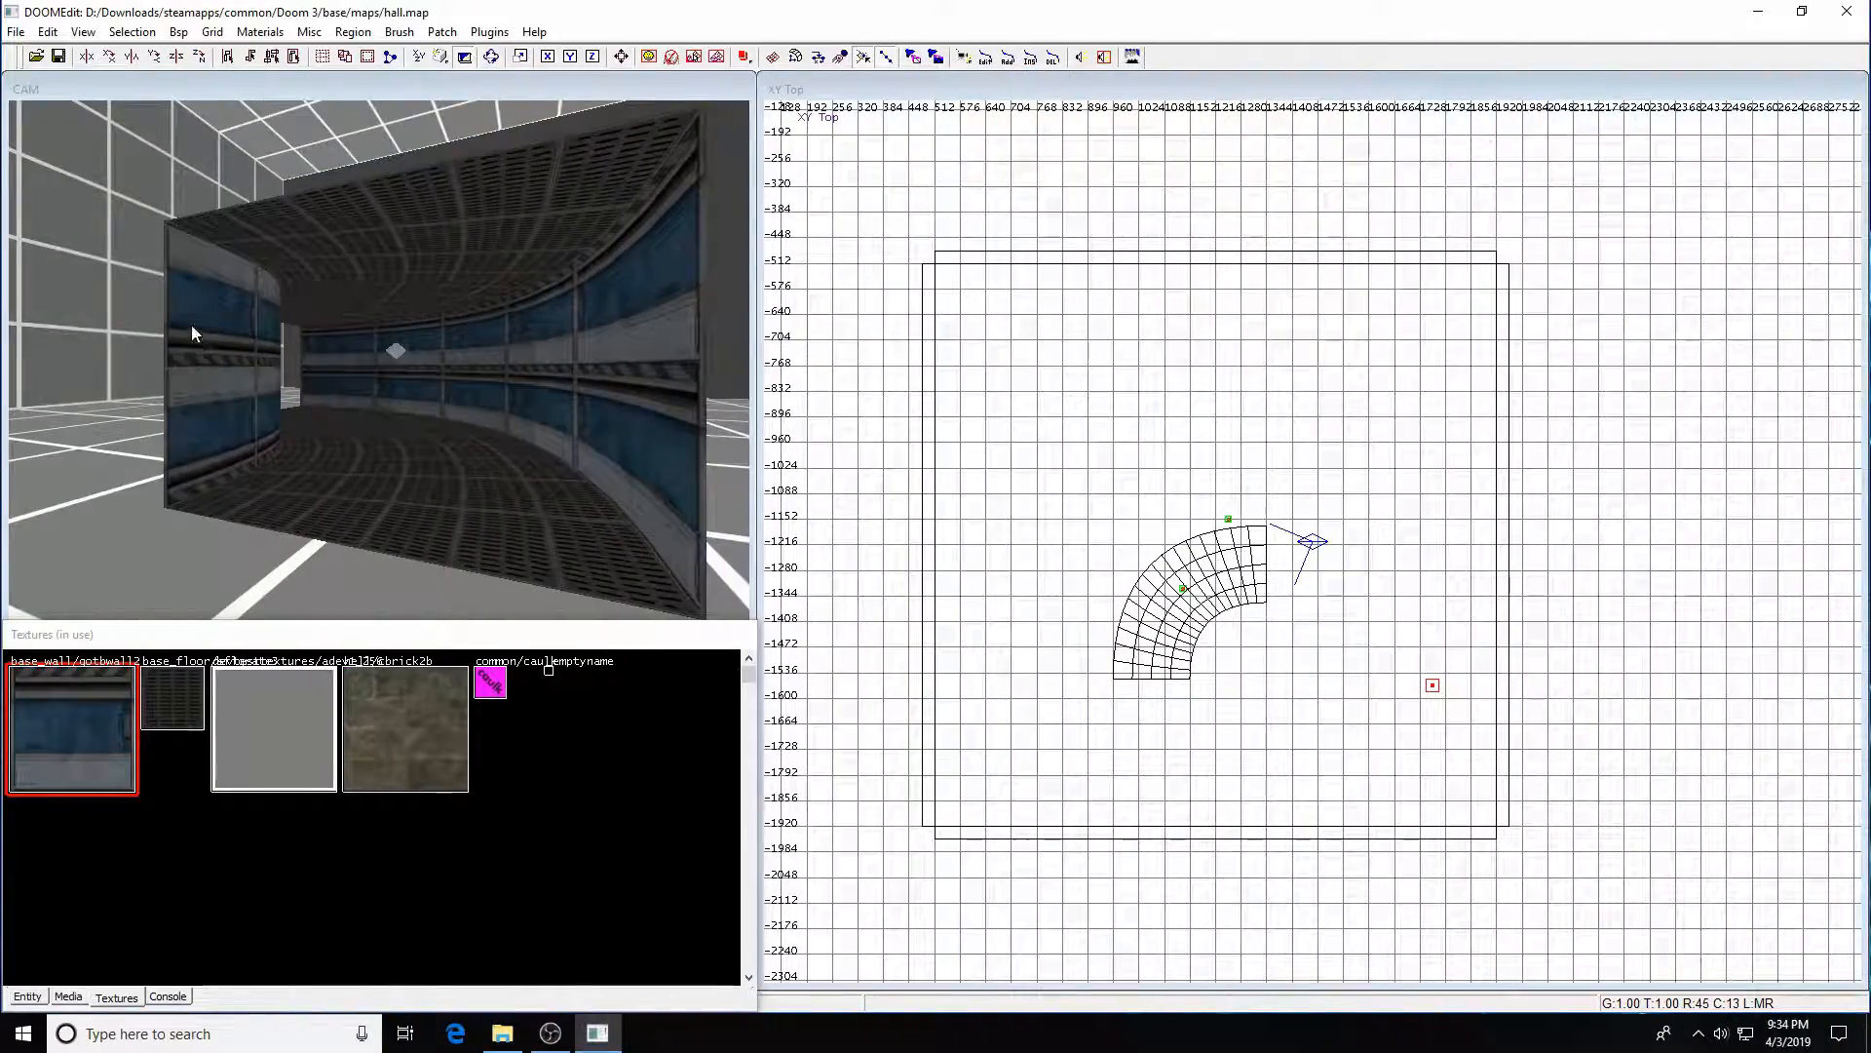
- Move the curved hallway's walls, ceiling, floor and inner light together toward the room's upper-left corner in the top view, then deselect them
{"action": "left_click", "coordinate": [220, 332], "text": "shift"}
{"action": "left_click", "coordinate": [352, 272], "text": "shift"}
{"action": "left_click", "coordinate": [395, 353], "text": "shift"}
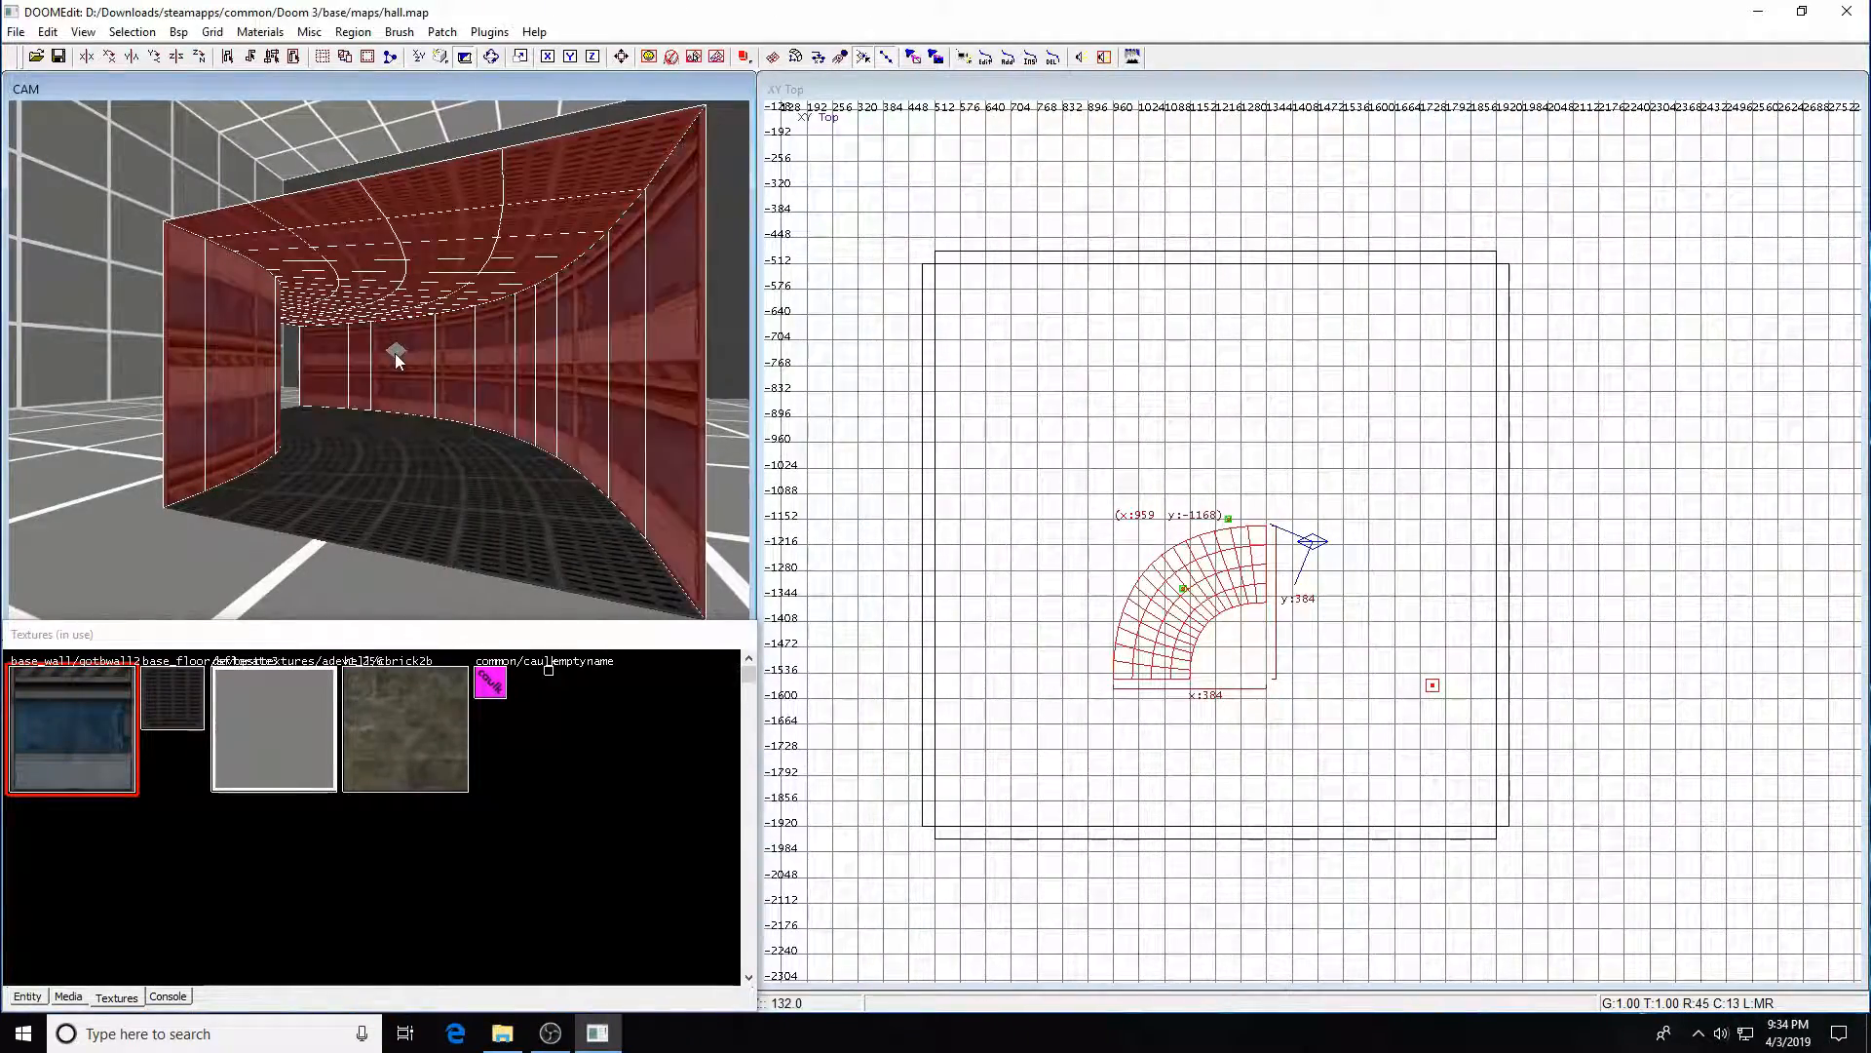
{"action": "left_click", "coordinate": [429, 436], "text": "shift"}
{"action": "left_click", "coordinate": [392, 349], "text": "shift"}
{"action": "left_click", "coordinate": [411, 353], "text": "shift"}
{"action": "left_click", "coordinate": [397, 349], "text": "shift"}
{"action": "left_click", "coordinate": [400, 349], "text": "shift"}
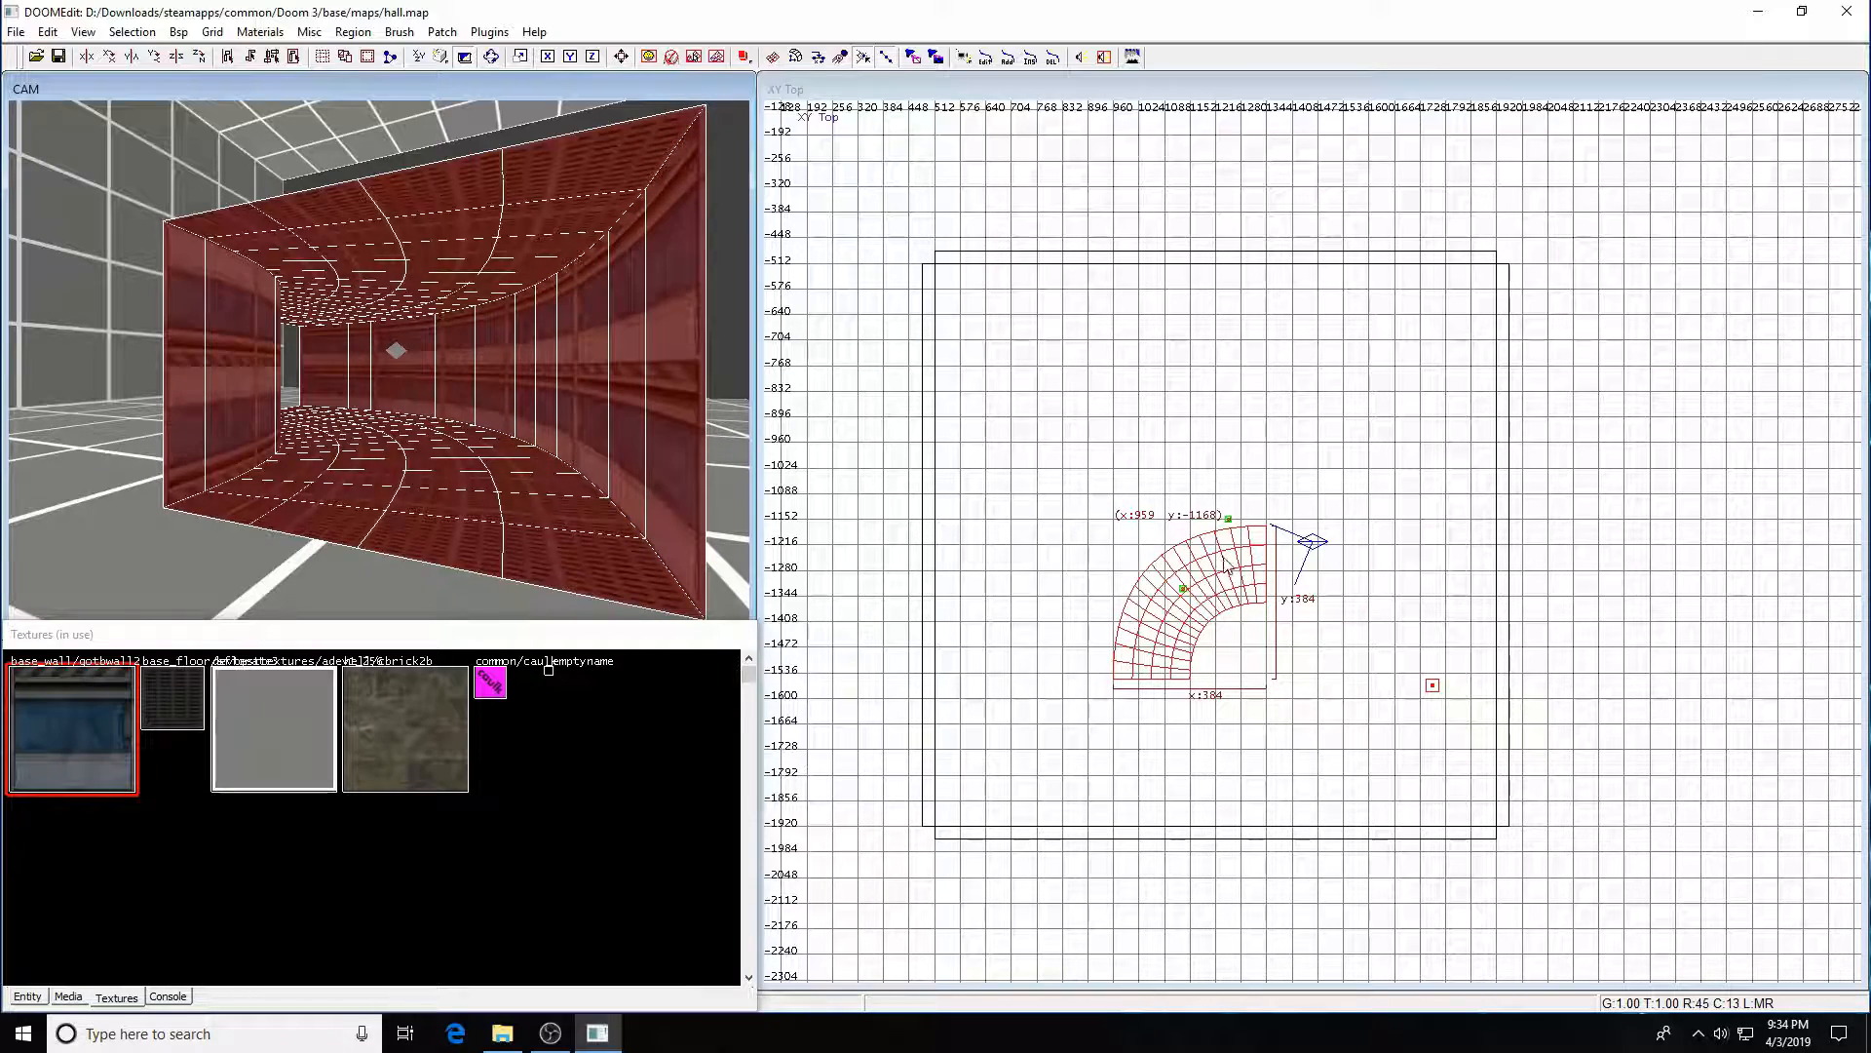
{"action": "scroll", "coordinate": [1241, 606], "scroll_direction": "up", "scroll_amount": 2}
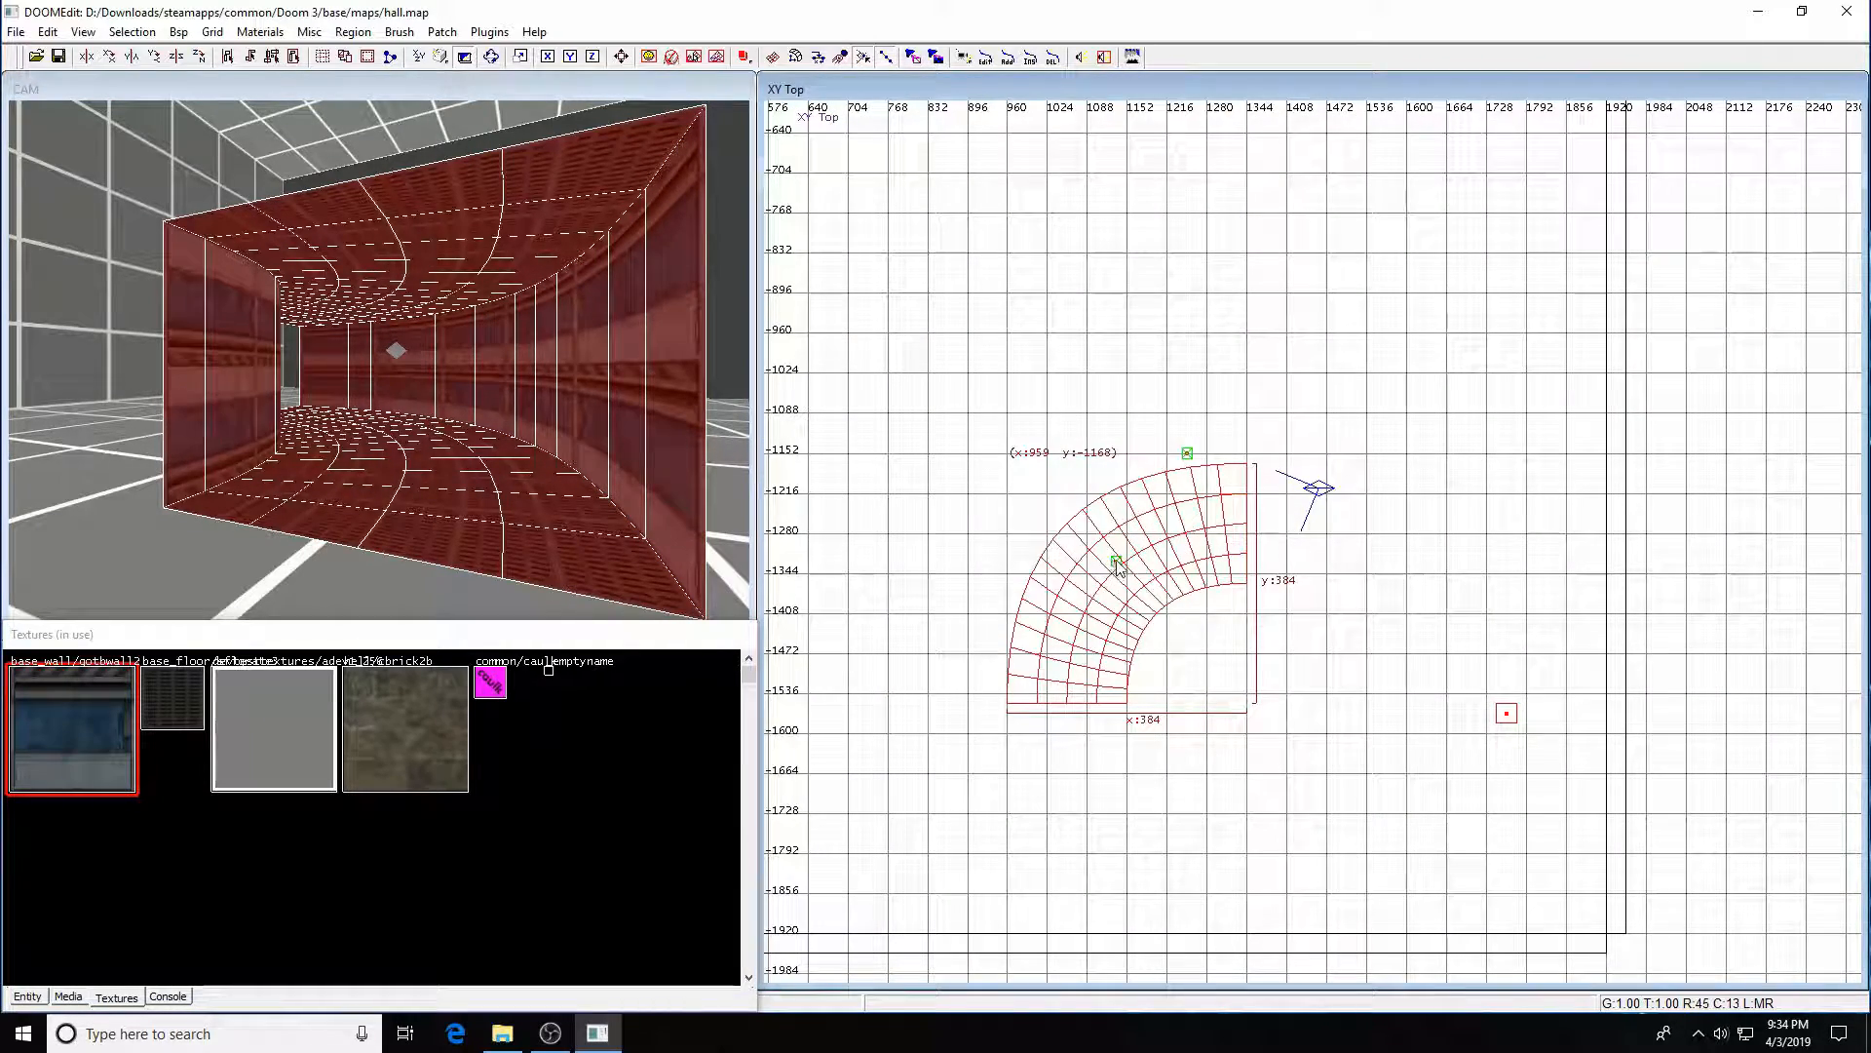
{"action": "right_click_drag", "start_coordinate": [1163, 609], "coordinate": [1260, 692]}
{"action": "left_click_drag", "start_coordinate": [1252, 618], "coordinate": [1061, 326]}
{"action": "key", "text": "ctrl+Tab"}
{"action": "key", "text": "ctrl+Tab"}
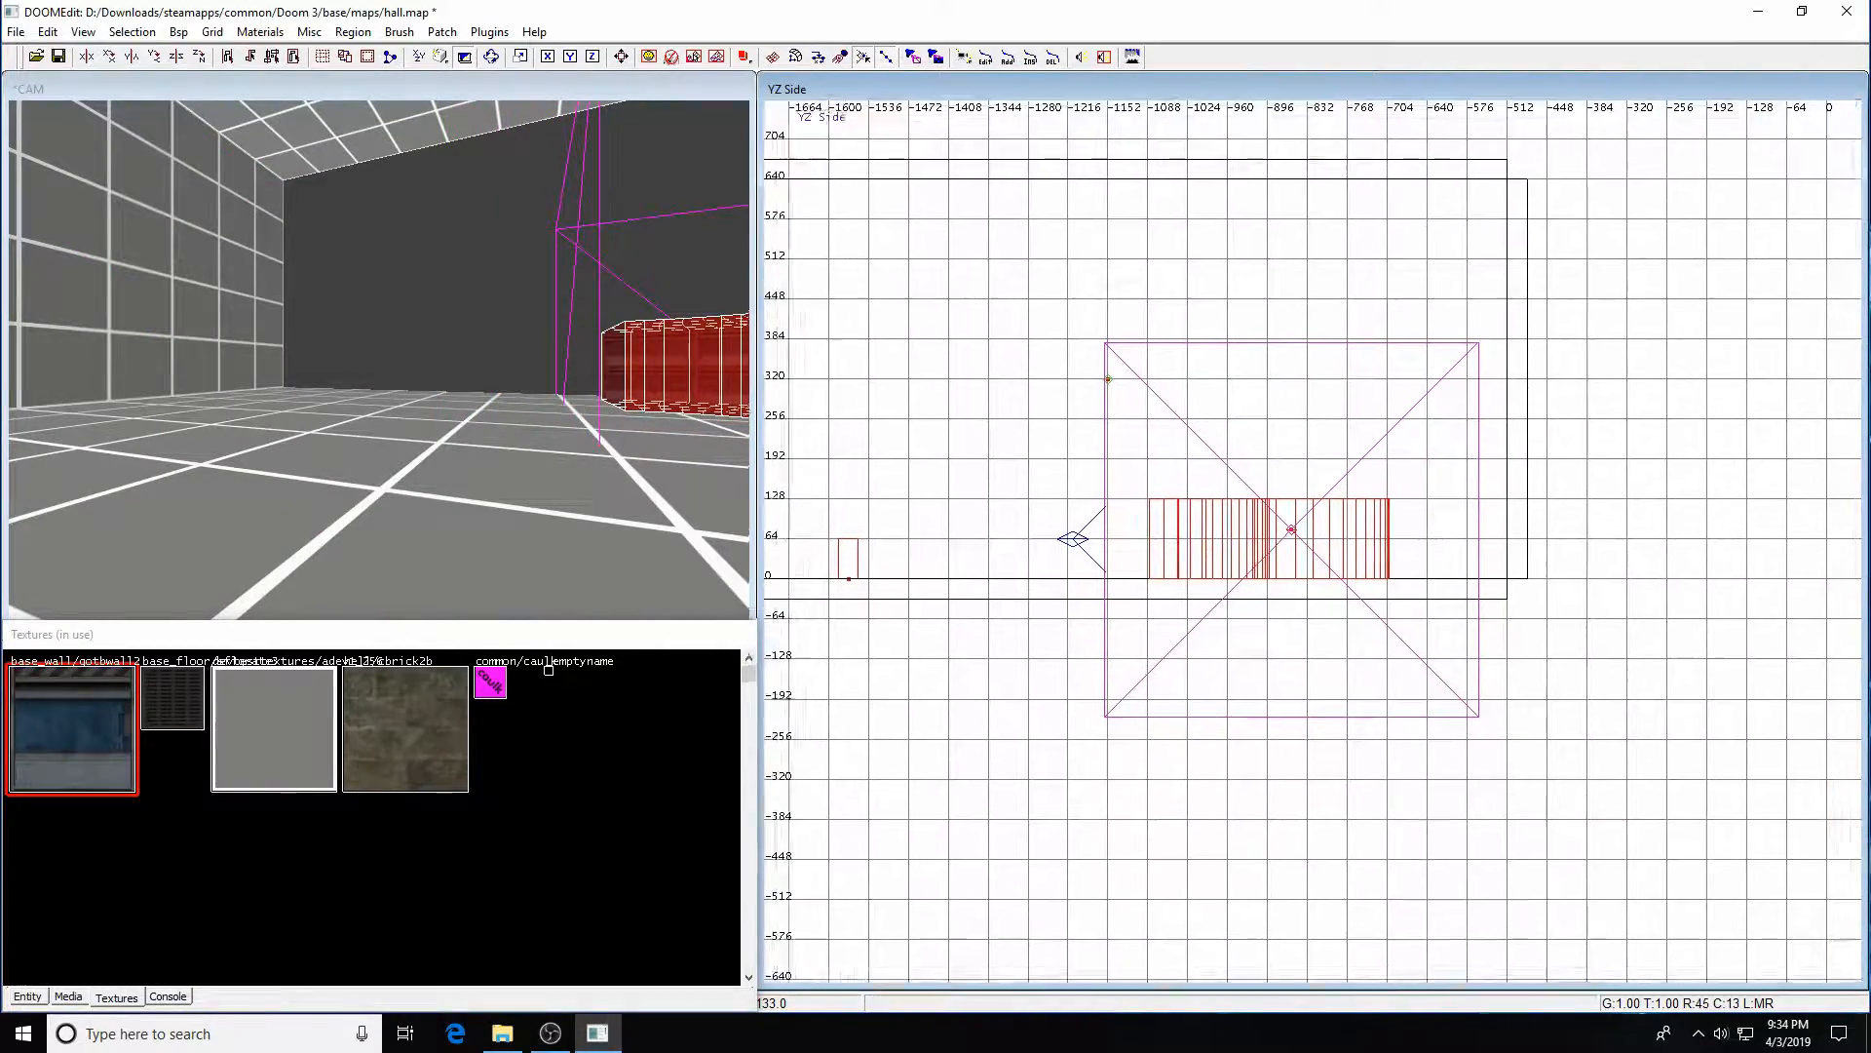
{"action": "key", "text": "ctrl+Tab"}
{"action": "key", "text": "ctrl+Tab"}
{"action": "mouse_move", "coordinate": [1517, 670]}
{"action": "right_mouse_down"}
{"action": "mouse_move", "coordinate": [1507, 694]}
{"action": "mouse_move", "coordinate": [1529, 648]}
{"action": "right_mouse_up"}
{"action": "key", "text": "ctrl+Tab"}
{"action": "key", "text": "ctrl+Tab"}
{"action": "right_click_drag", "start_coordinate": [1557, 711], "coordinate": [1470, 623]}
{"action": "key", "text": "Escape"}
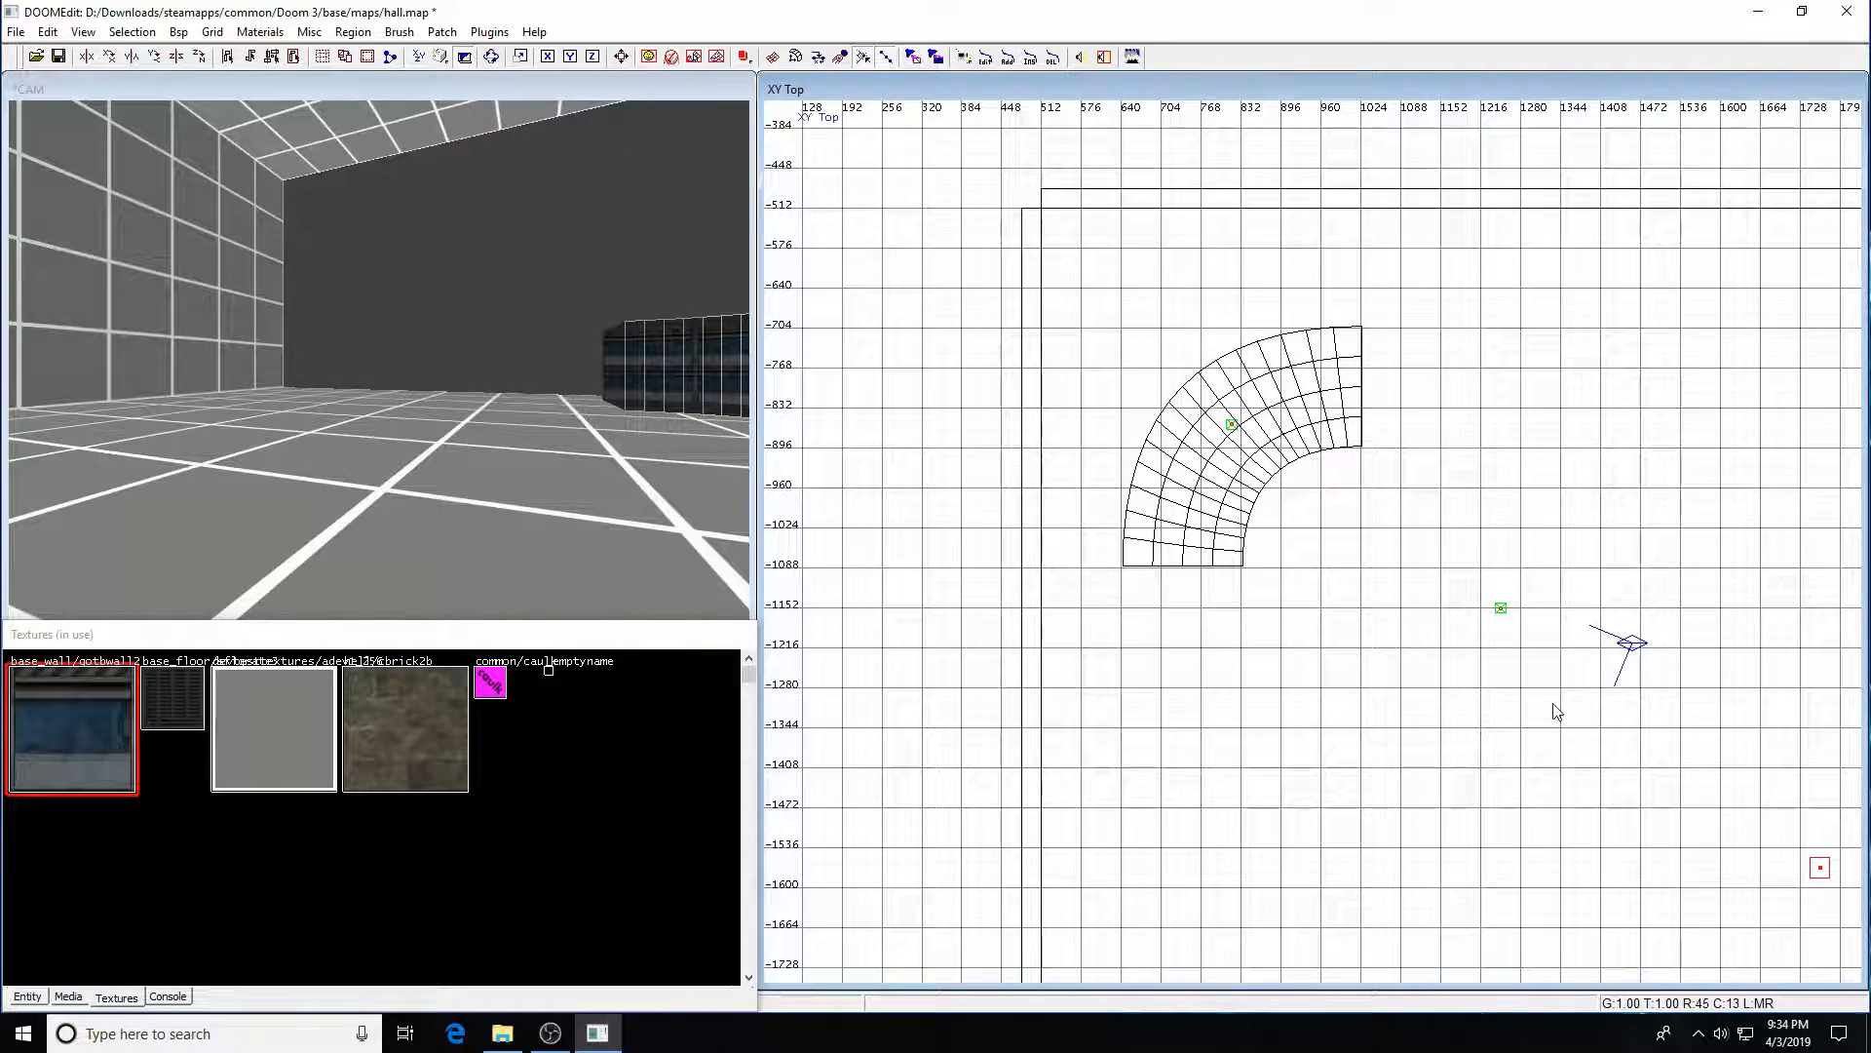
- Draw a 192 by 384 brush with the common/caulk texture in the empty space outside the room, using grid size 8
{"action": "key", "text": "Right"}
{"action": "key", "text": "Right"}
{"action": "key", "text": "Right"}
{"action": "key", "text": "Right"}
{"action": "right_click_drag", "start_coordinate": [1633, 764], "coordinate": [1025, 377]}
{"action": "scroll", "coordinate": [1579, 653], "scroll_direction": "down", "scroll_amount": 3}
{"action": "right_click_drag", "start_coordinate": [1465, 565], "coordinate": [1329, 636]}
{"action": "scroll", "coordinate": [1465, 566], "scroll_direction": "up", "scroll_amount": 2}
{"action": "left_click", "coordinate": [488, 685]}
{"action": "mouse_move", "coordinate": [1135, 515]}
{"action": "right_mouse_down"}
{"action": "mouse_move", "coordinate": [1113, 475]}
{"action": "mouse_move", "coordinate": [1126, 531]}
{"action": "right_mouse_up"}
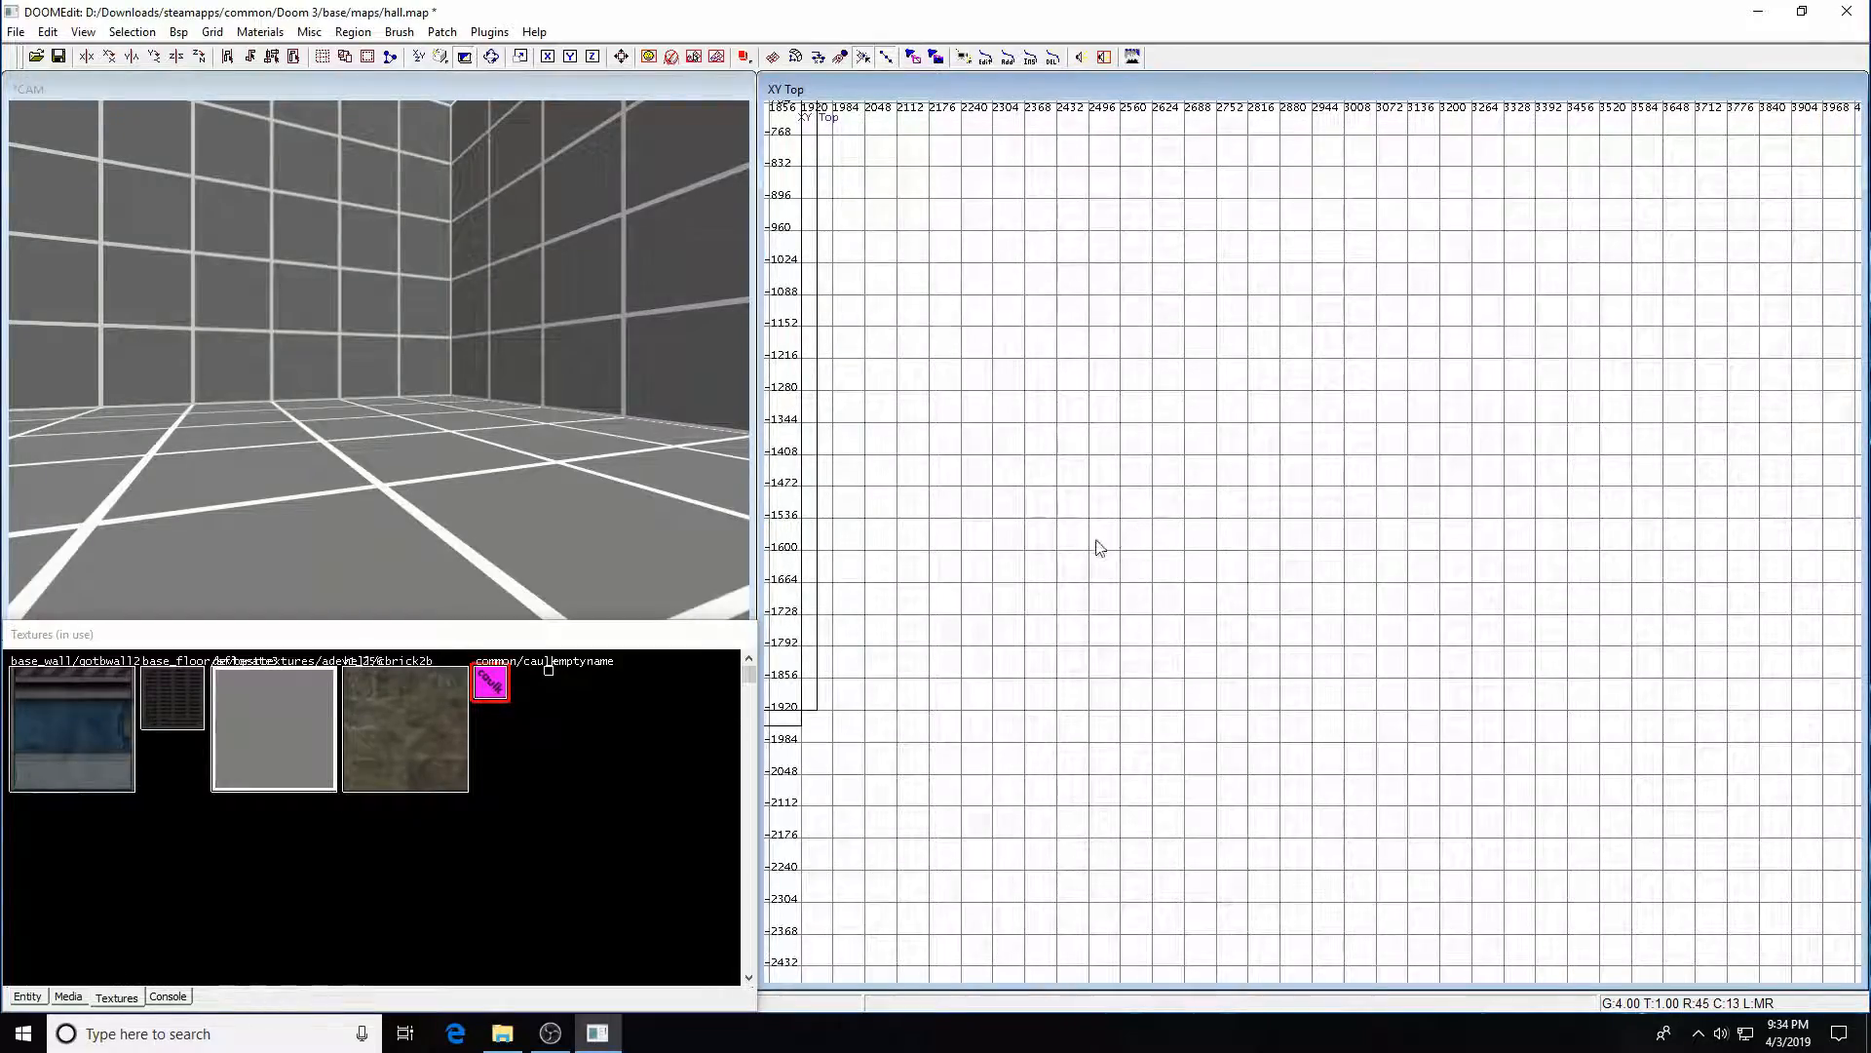
{"action": "key", "text": "4"}
{"action": "scroll", "coordinate": [1054, 410], "scroll_direction": "up", "scroll_amount": 2}
{"action": "mouse_move", "coordinate": [1049, 375]}
{"action": "left_mouse_down"}
{"action": "mouse_move", "coordinate": [1150, 488]}
{"action": "mouse_move", "coordinate": [1148, 641]}
{"action": "mouse_move", "coordinate": [1283, 601]}
{"action": "left_mouse_up"}
{"action": "left_click_drag", "start_coordinate": [1148, 314], "coordinate": [1148, 259]}
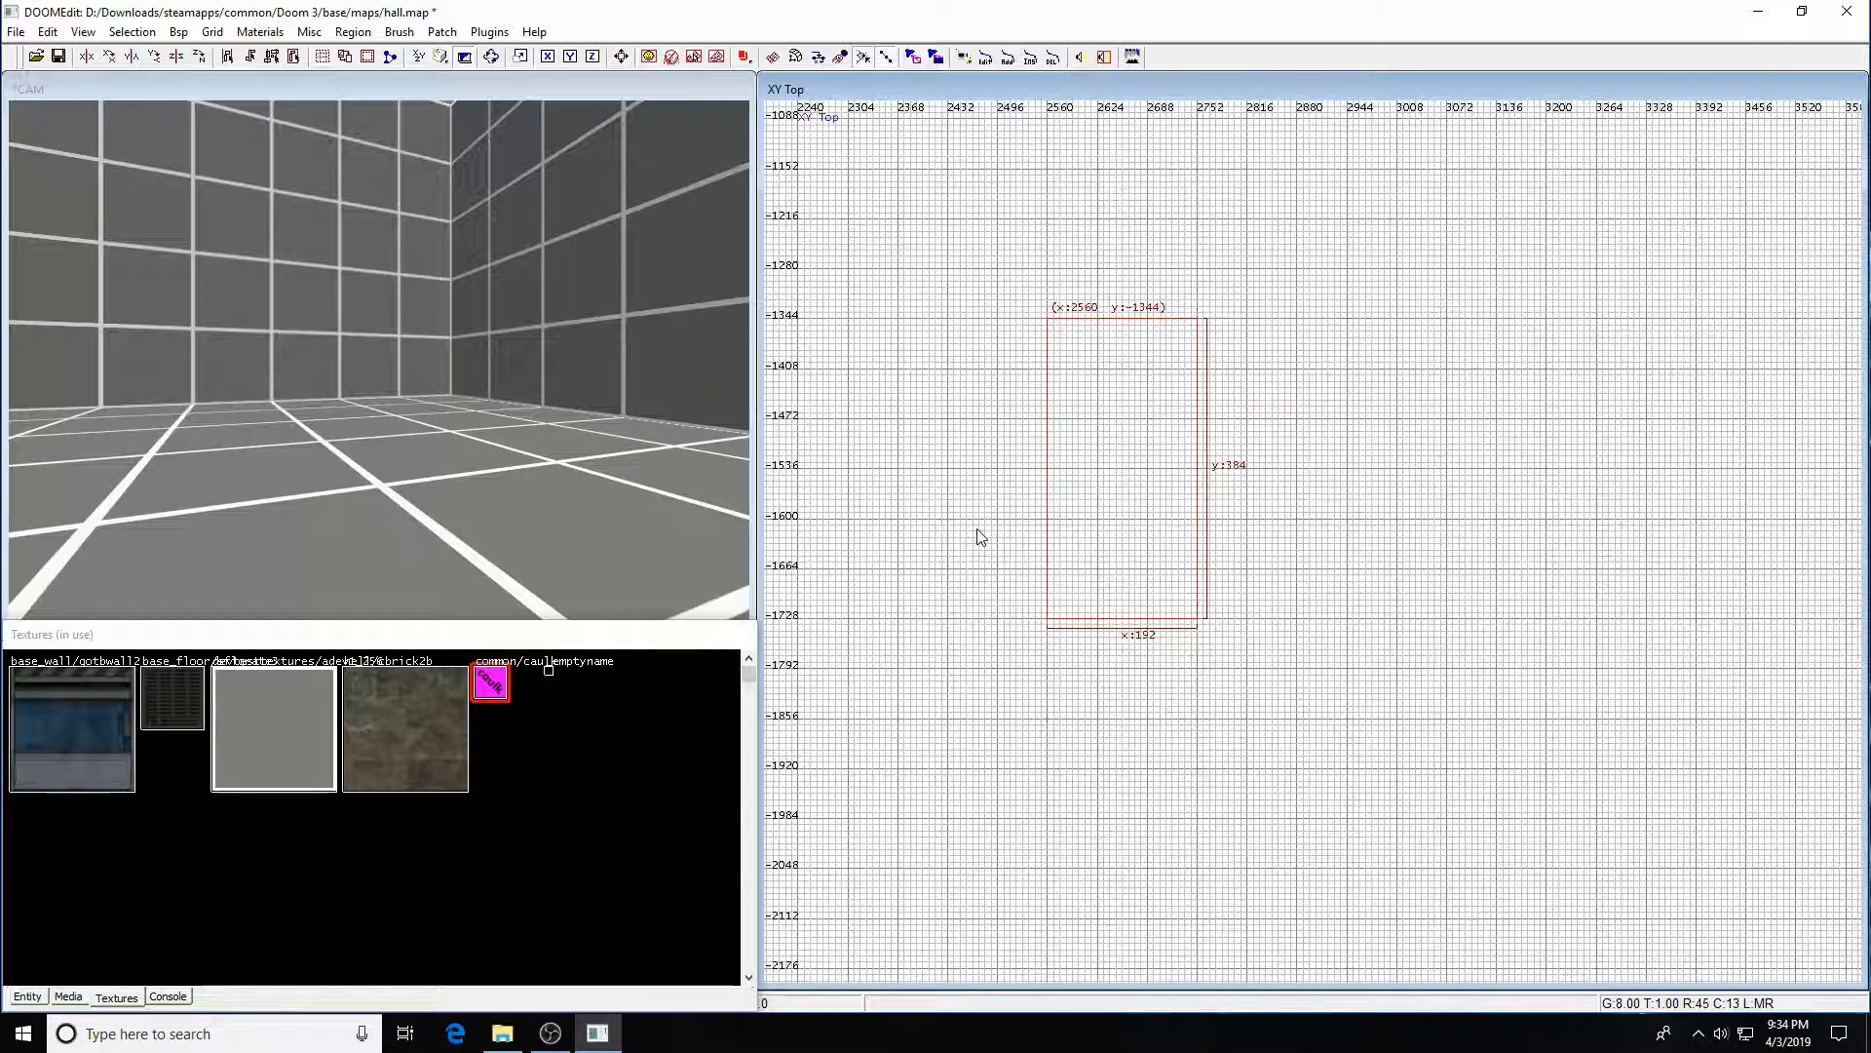
{"action": "middle_click", "coordinate": [941, 575], "text": "ctrl"}
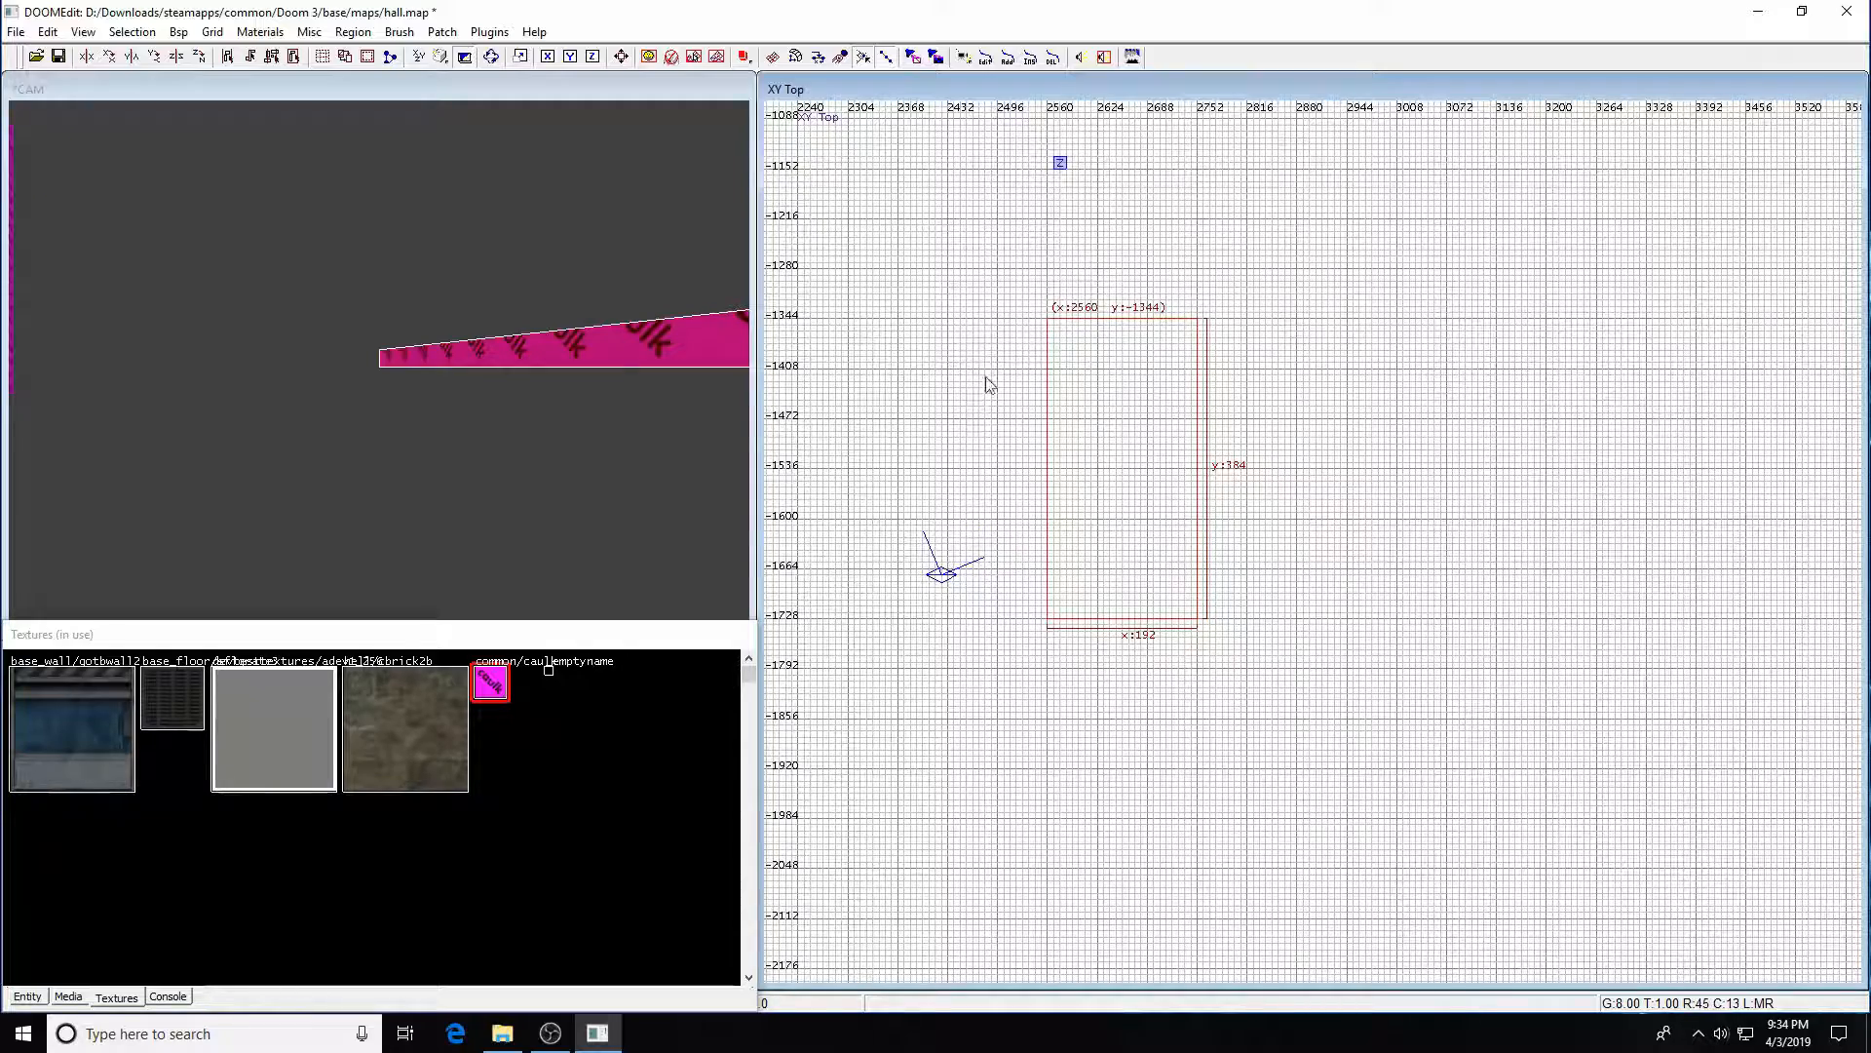
{"action": "key", "text": "Escape"}
{"action": "key", "text": "s"}
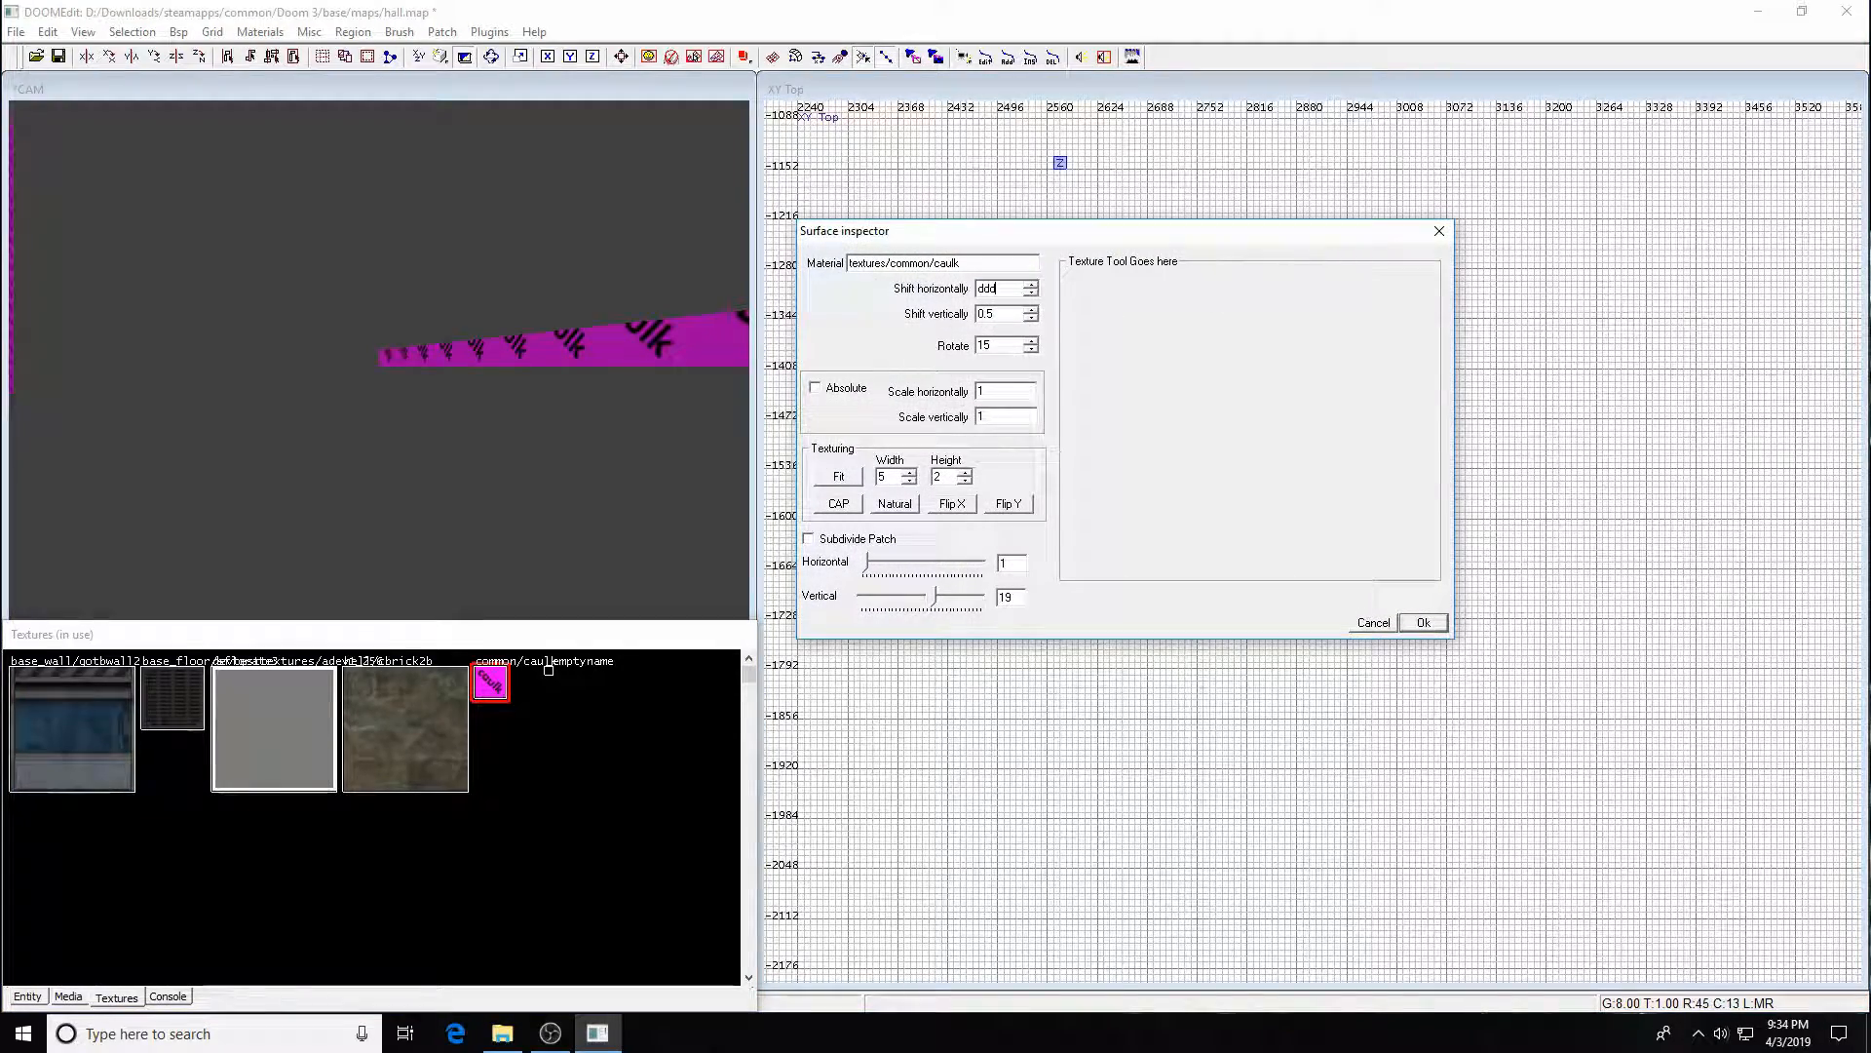
{"action": "left_click", "coordinate": [1378, 623]}
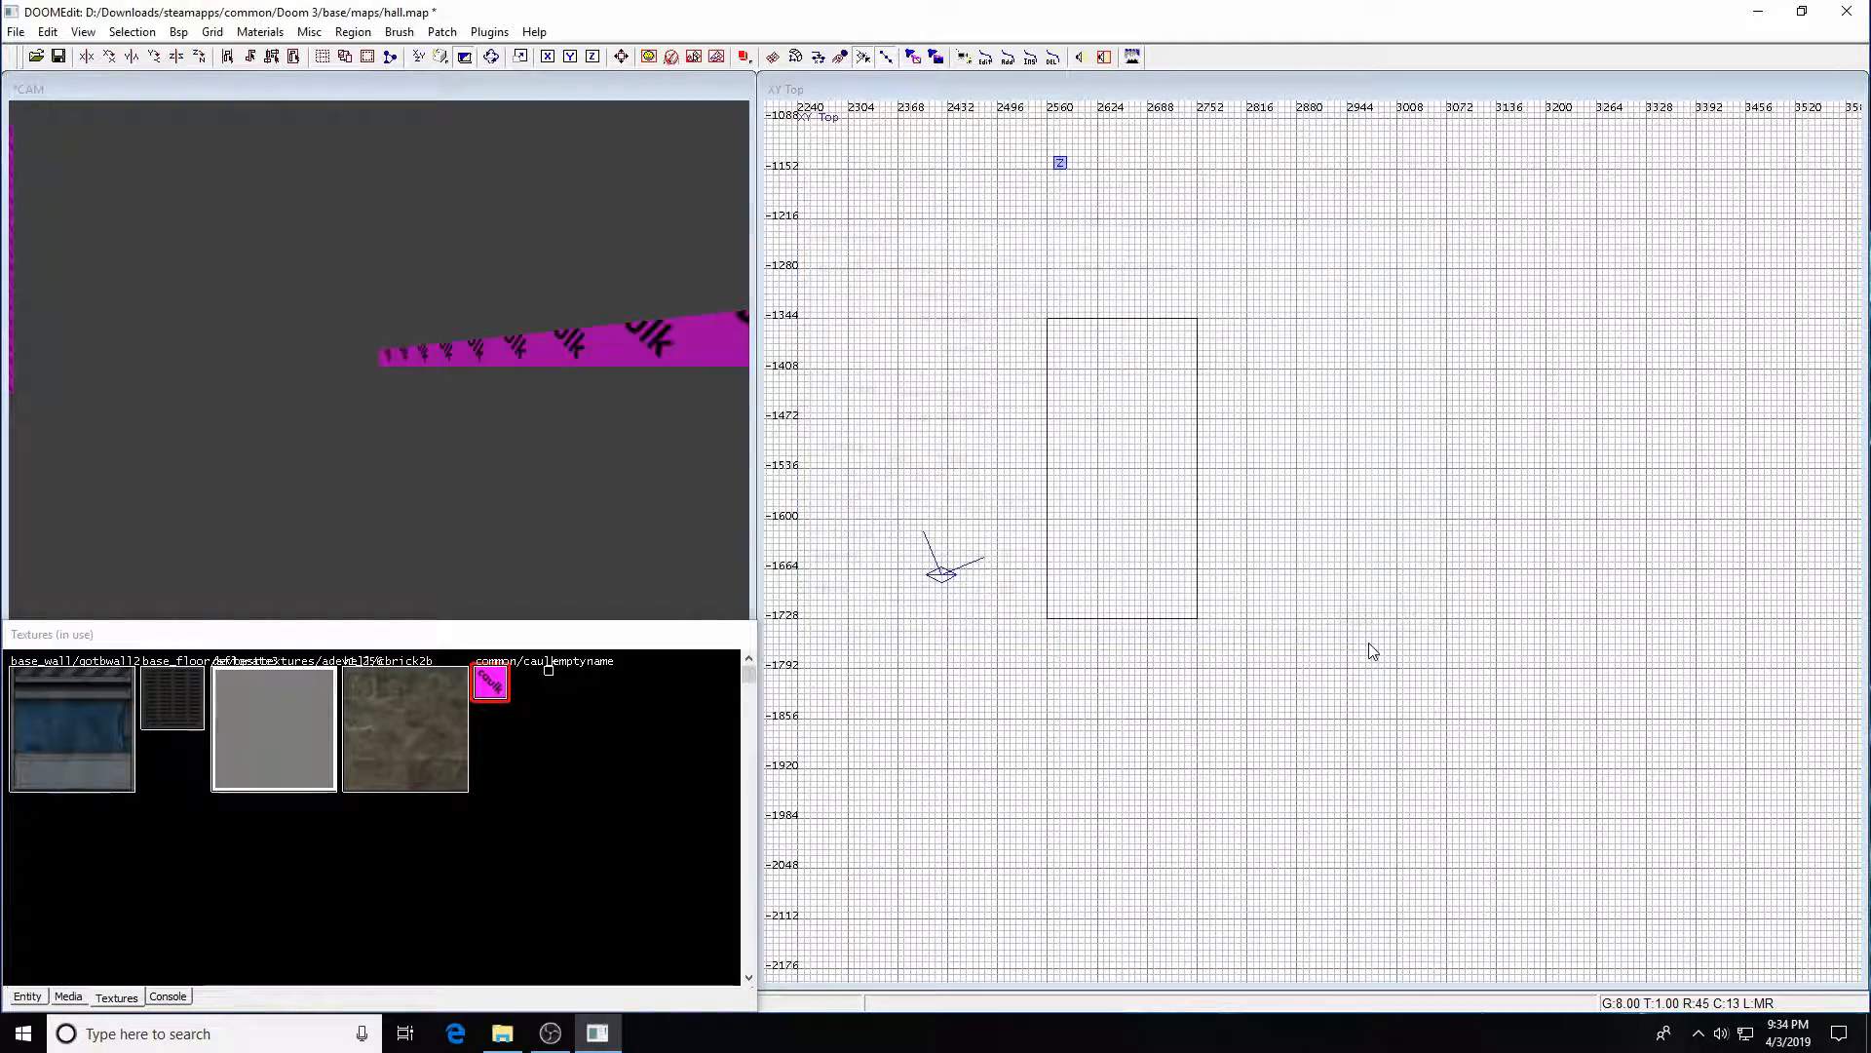
- Convert the caulk brush into a simple patch mesh with a density of width 5 and height 3
{"action": "key", "text": "Right"}
{"action": "key", "text": "Up"}
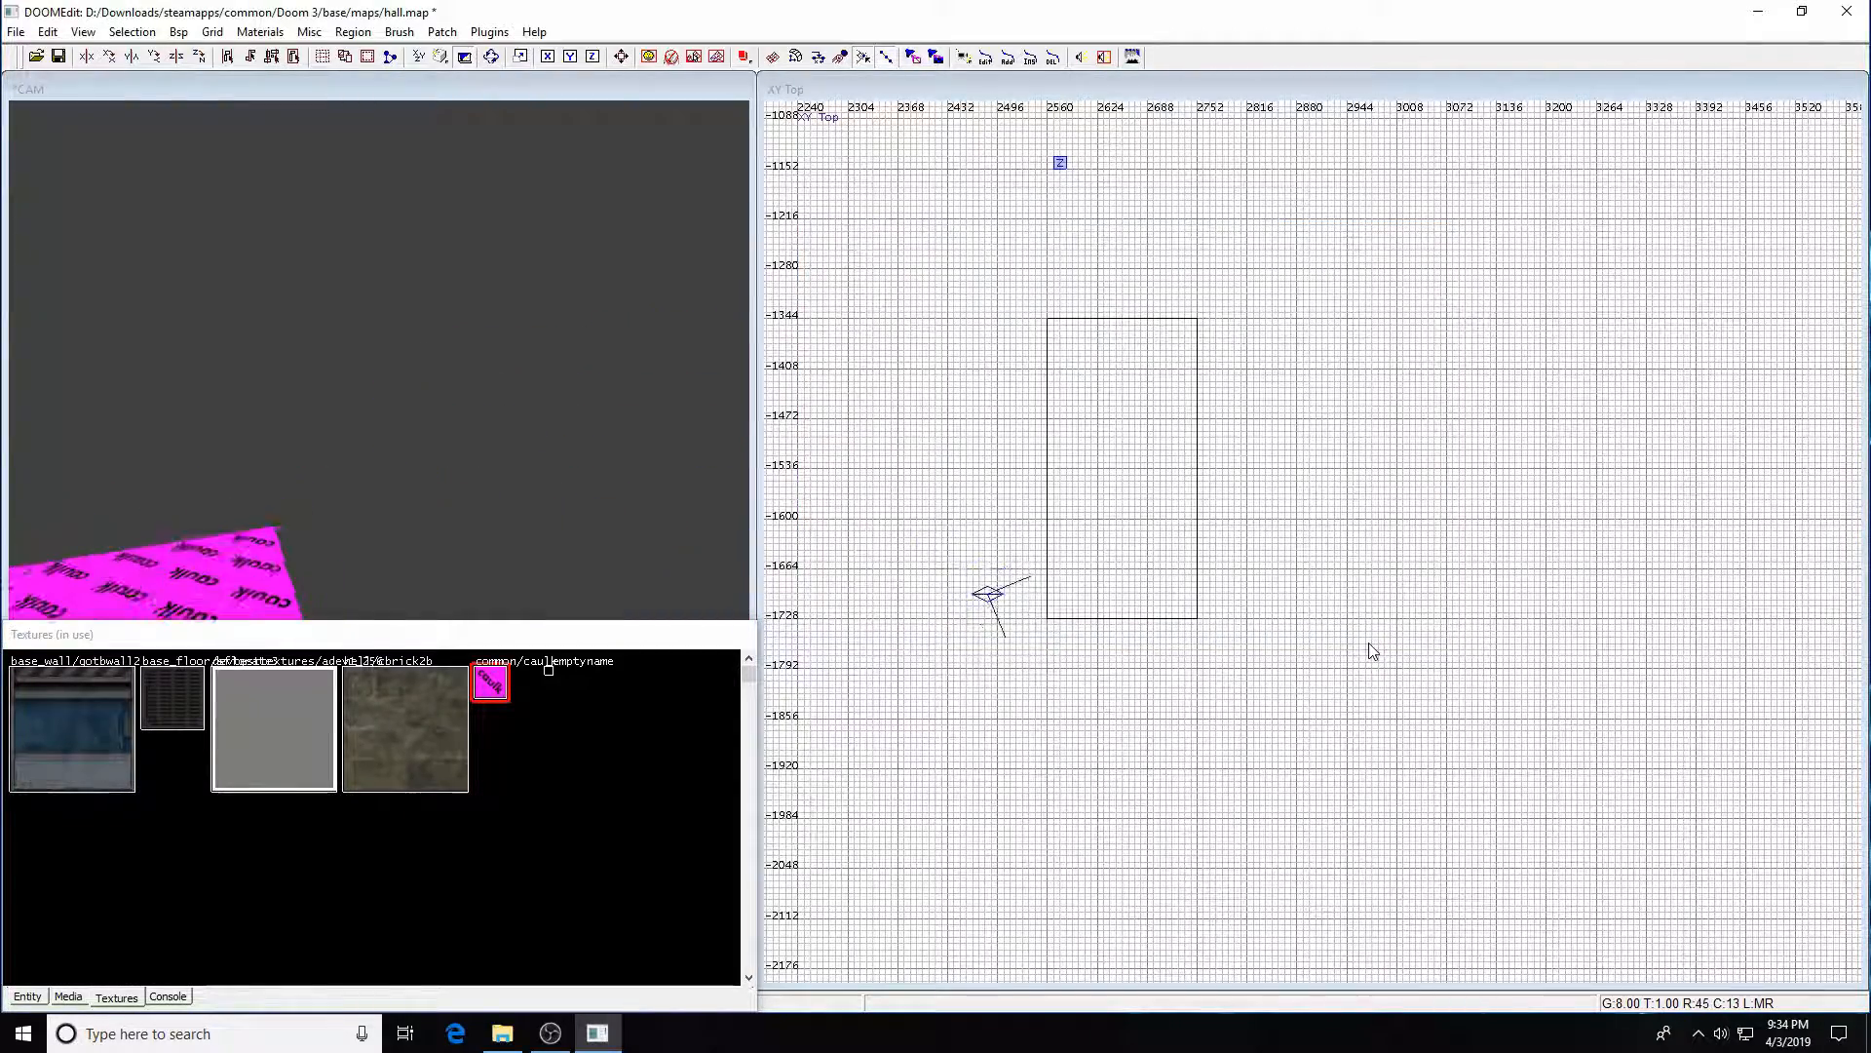
{"action": "key", "text": "Left"}
{"action": "key", "text": "Left"}
{"action": "key", "text": "Left"}
{"action": "key", "text": "Left"}
{"action": "key", "text": "Down"}
{"action": "key", "text": "Down"}
{"action": "key", "text": "Down"}
{"action": "key", "text": "Down"}
{"action": "key", "text": "Down"}
{"action": "key", "text": "Down"}
{"action": "key", "text": "Down"}
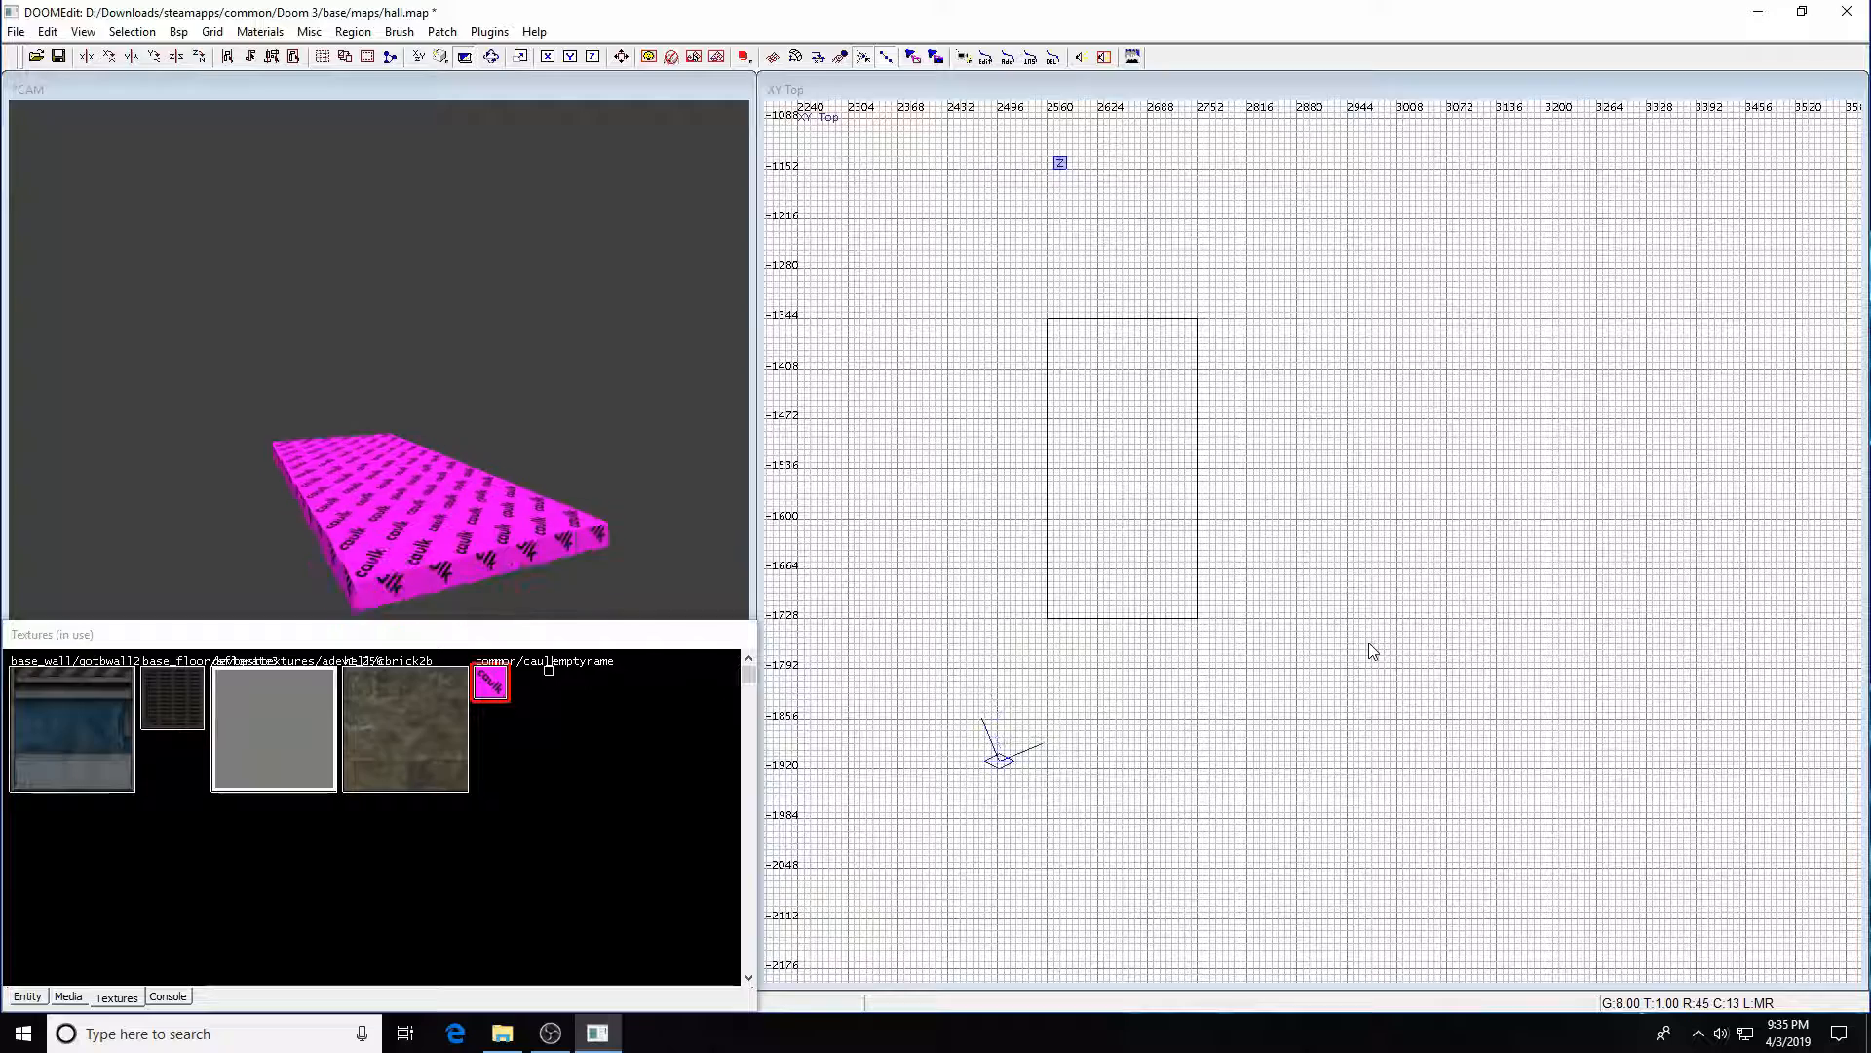
{"action": "left_click", "coordinate": [410, 505], "text": "shift"}
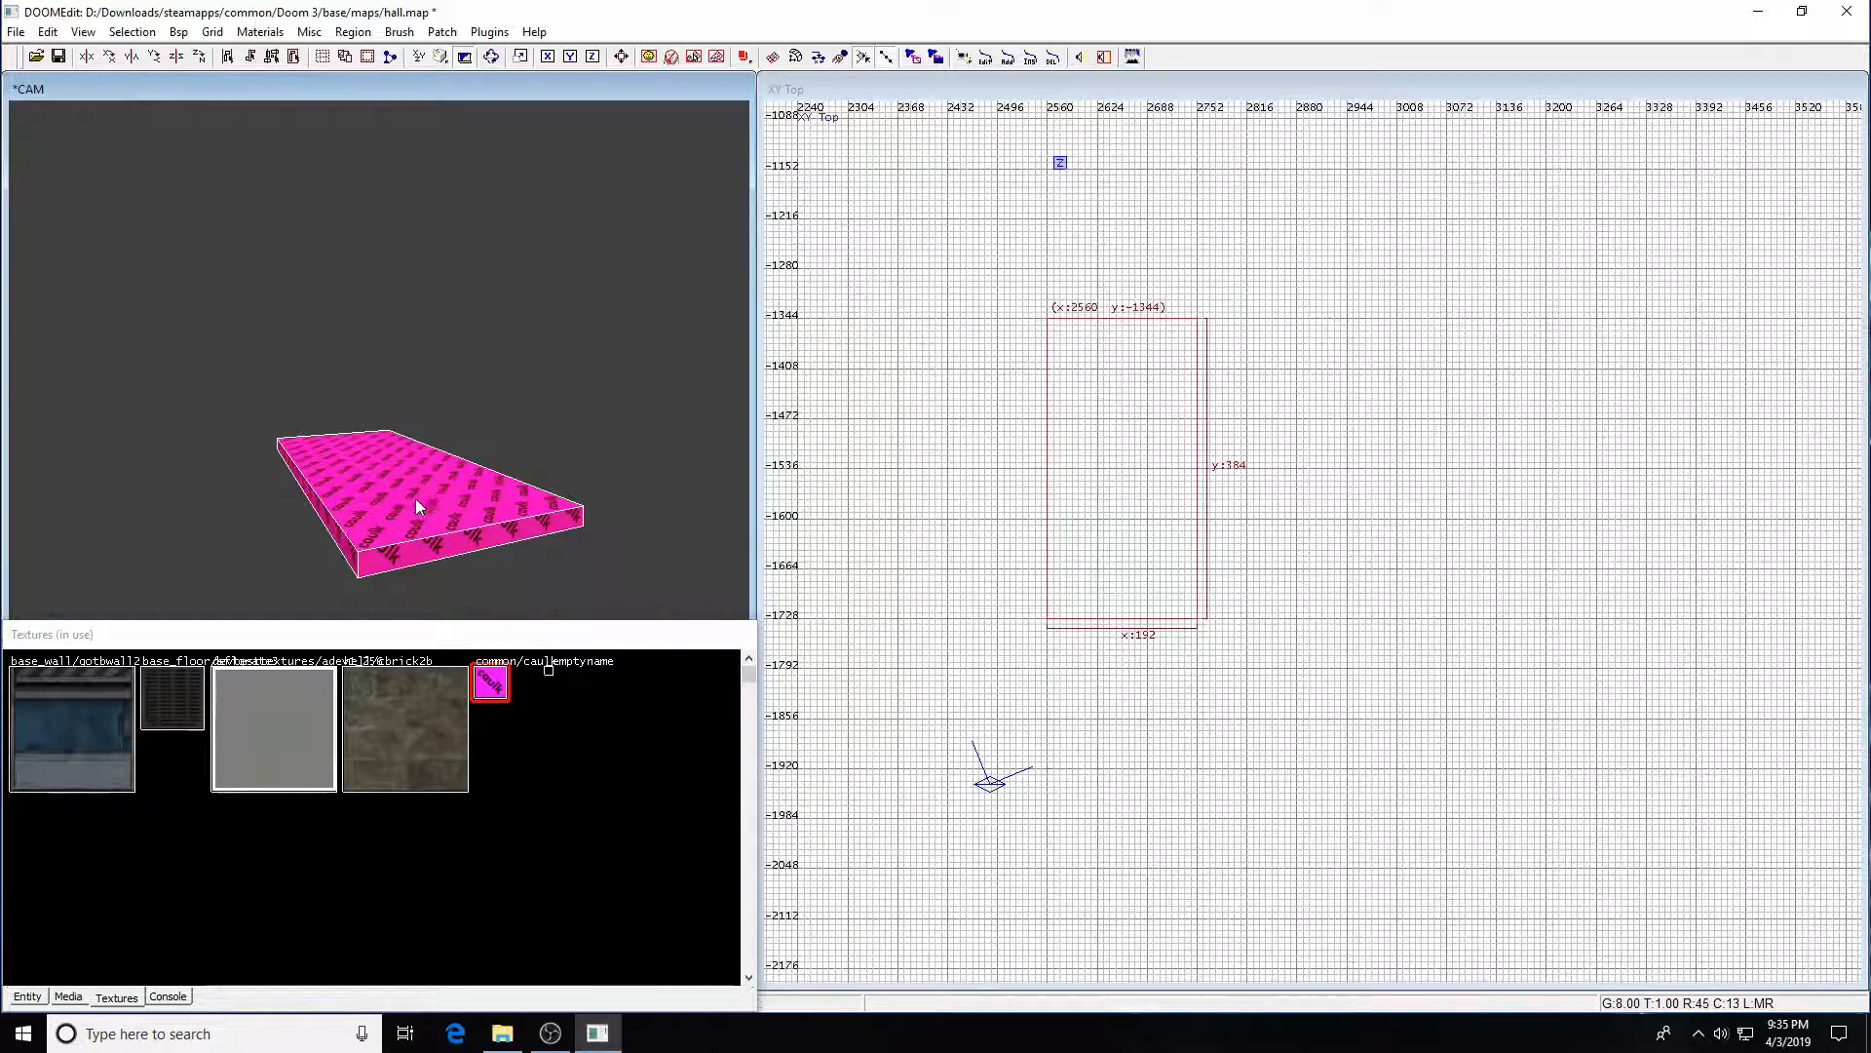
{"action": "left_click", "coordinate": [443, 32]}
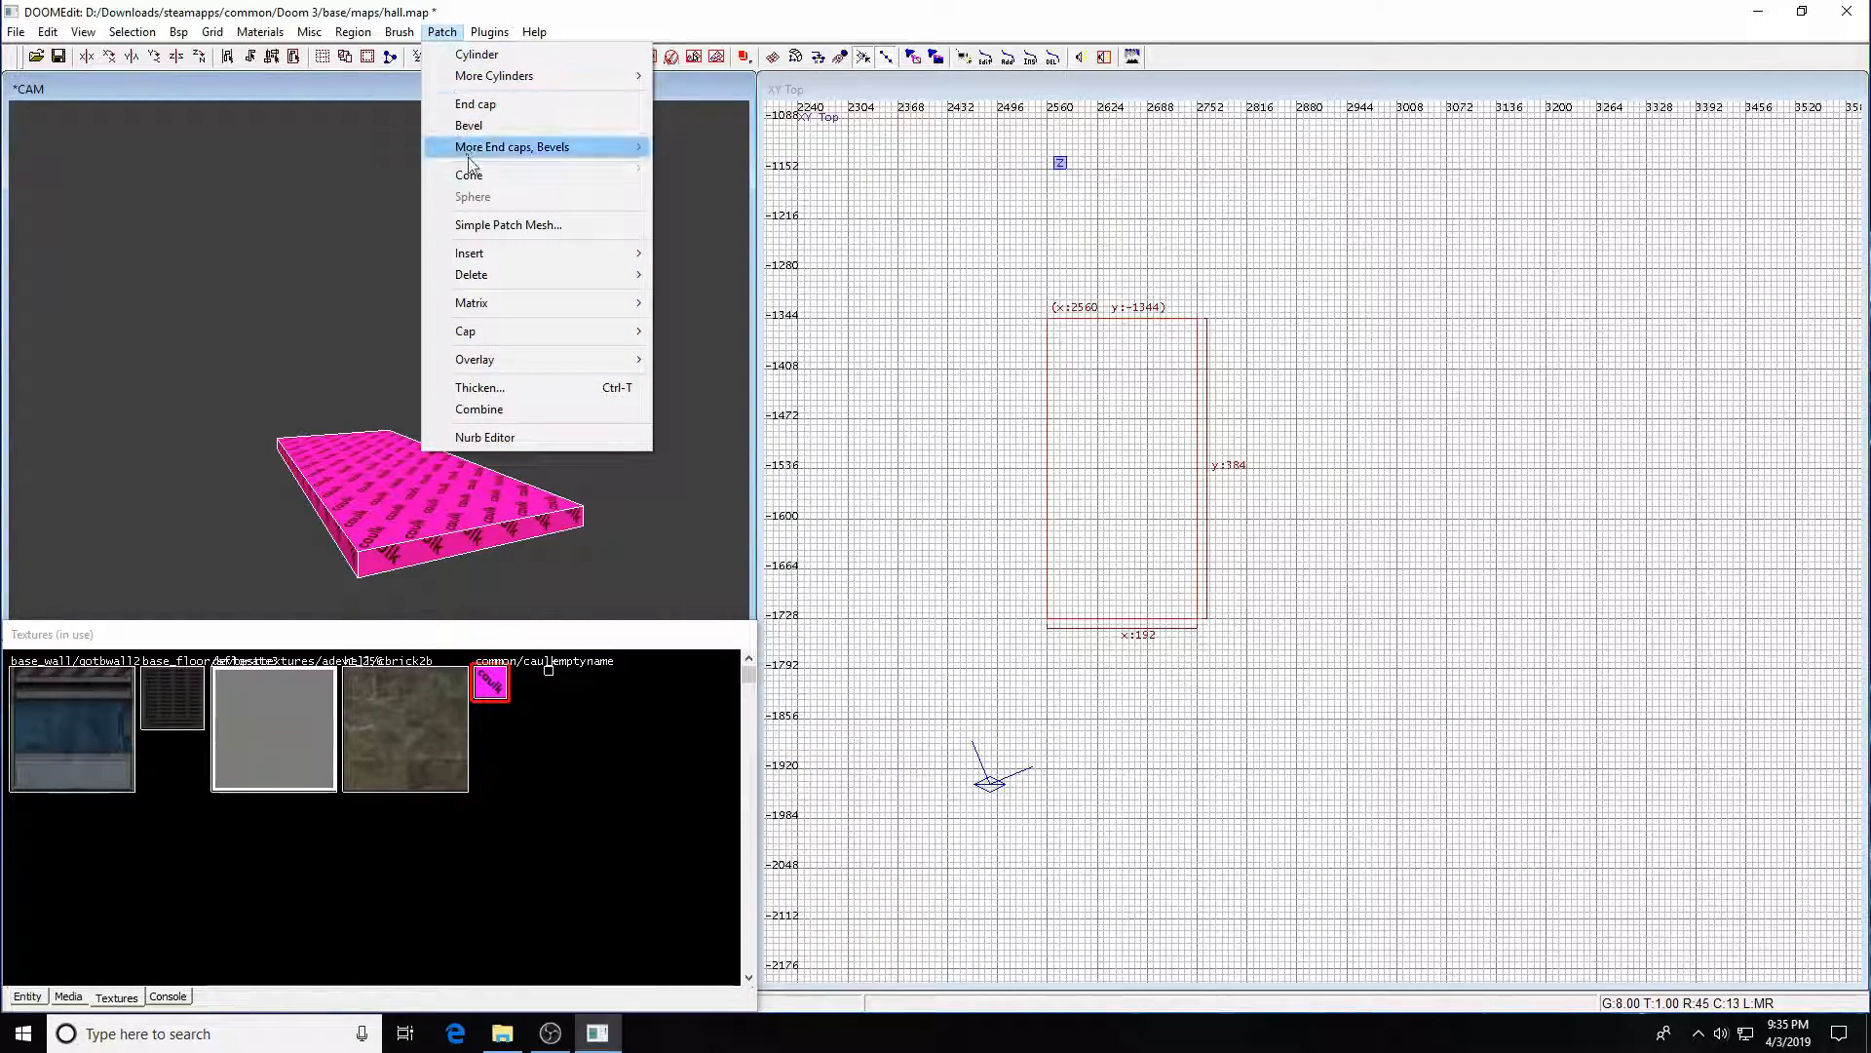
{"action": "left_click", "coordinate": [493, 225]}
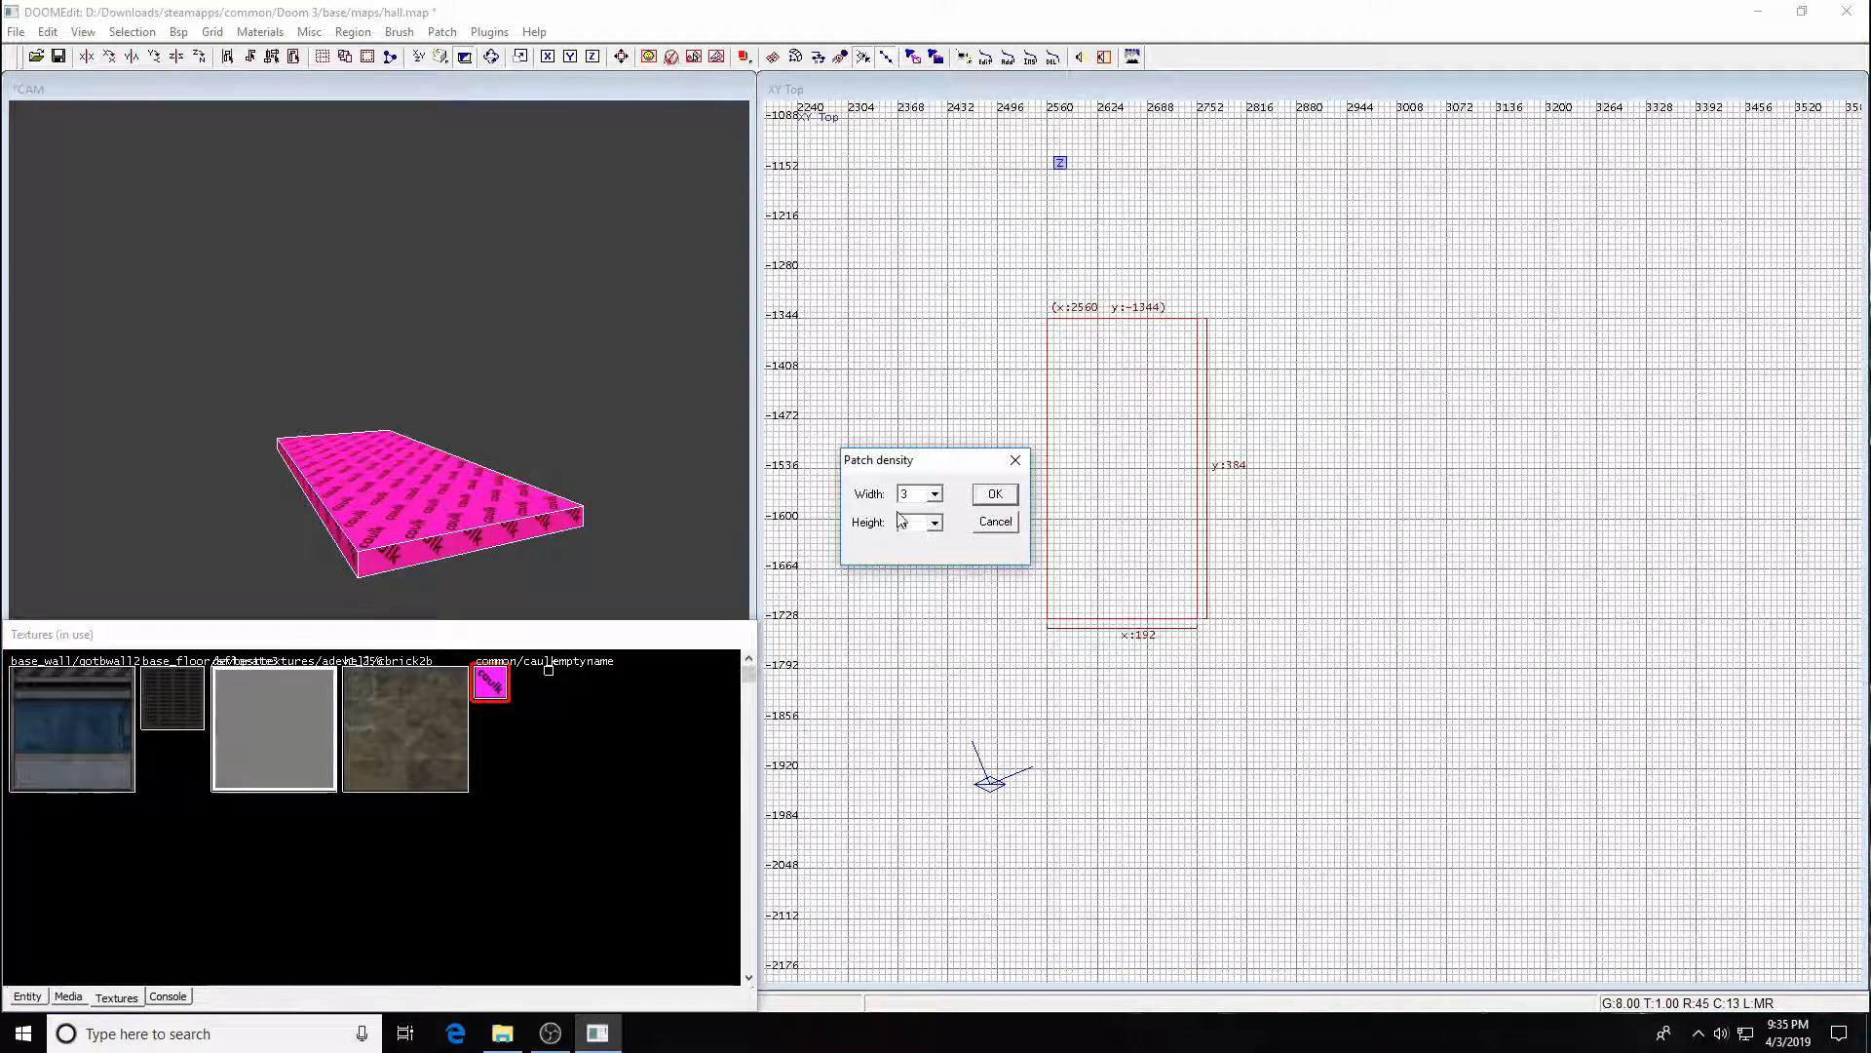
{"action": "left_click", "coordinate": [935, 495]}
{"action": "left_click", "coordinate": [925, 524]}
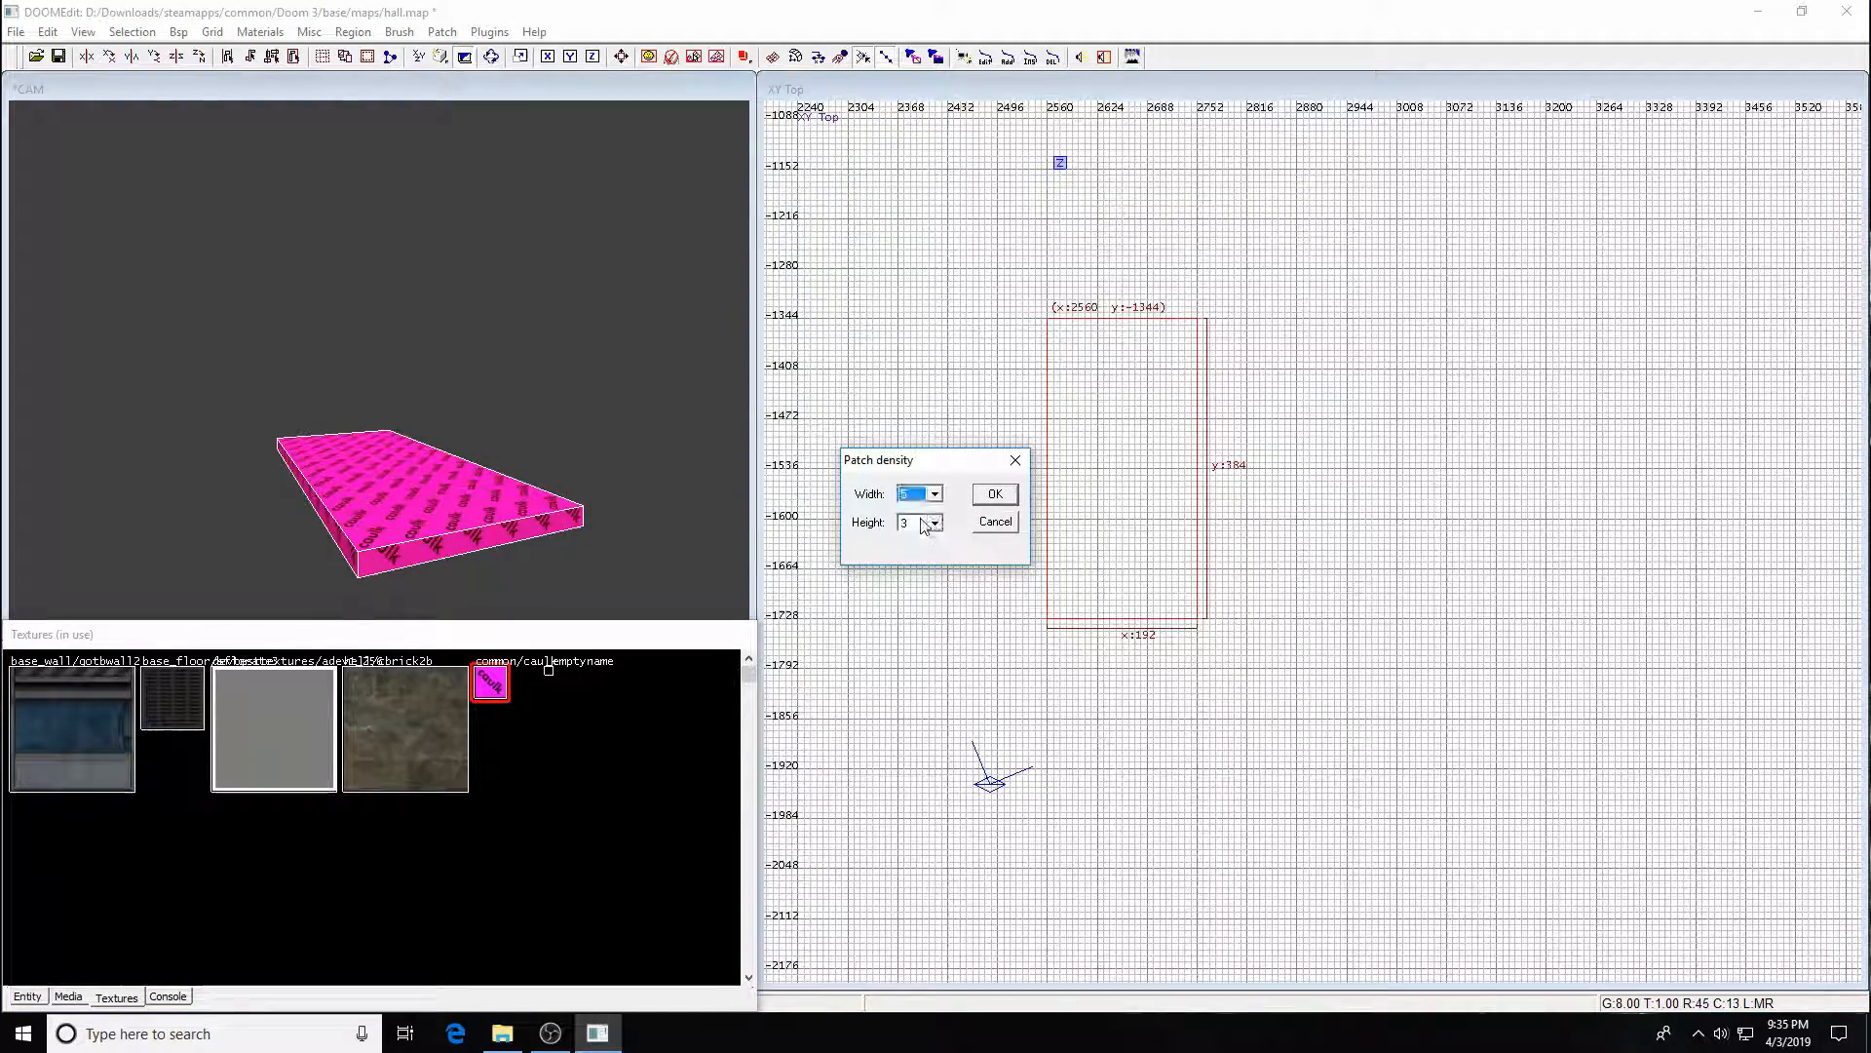
{"action": "left_click", "coordinate": [994, 495]}
- Raise the patch's middle control points 96 units to z 160 in the XZ front view
{"action": "right_click_drag", "start_coordinate": [1253, 564], "coordinate": [1182, 484]}
{"action": "key", "text": "ctrl+Tab"}
{"action": "scroll", "coordinate": [1378, 598], "scroll_direction": "up", "scroll_amount": 3}
{"action": "right_click_drag", "start_coordinate": [1378, 597], "coordinate": [1278, 555]}
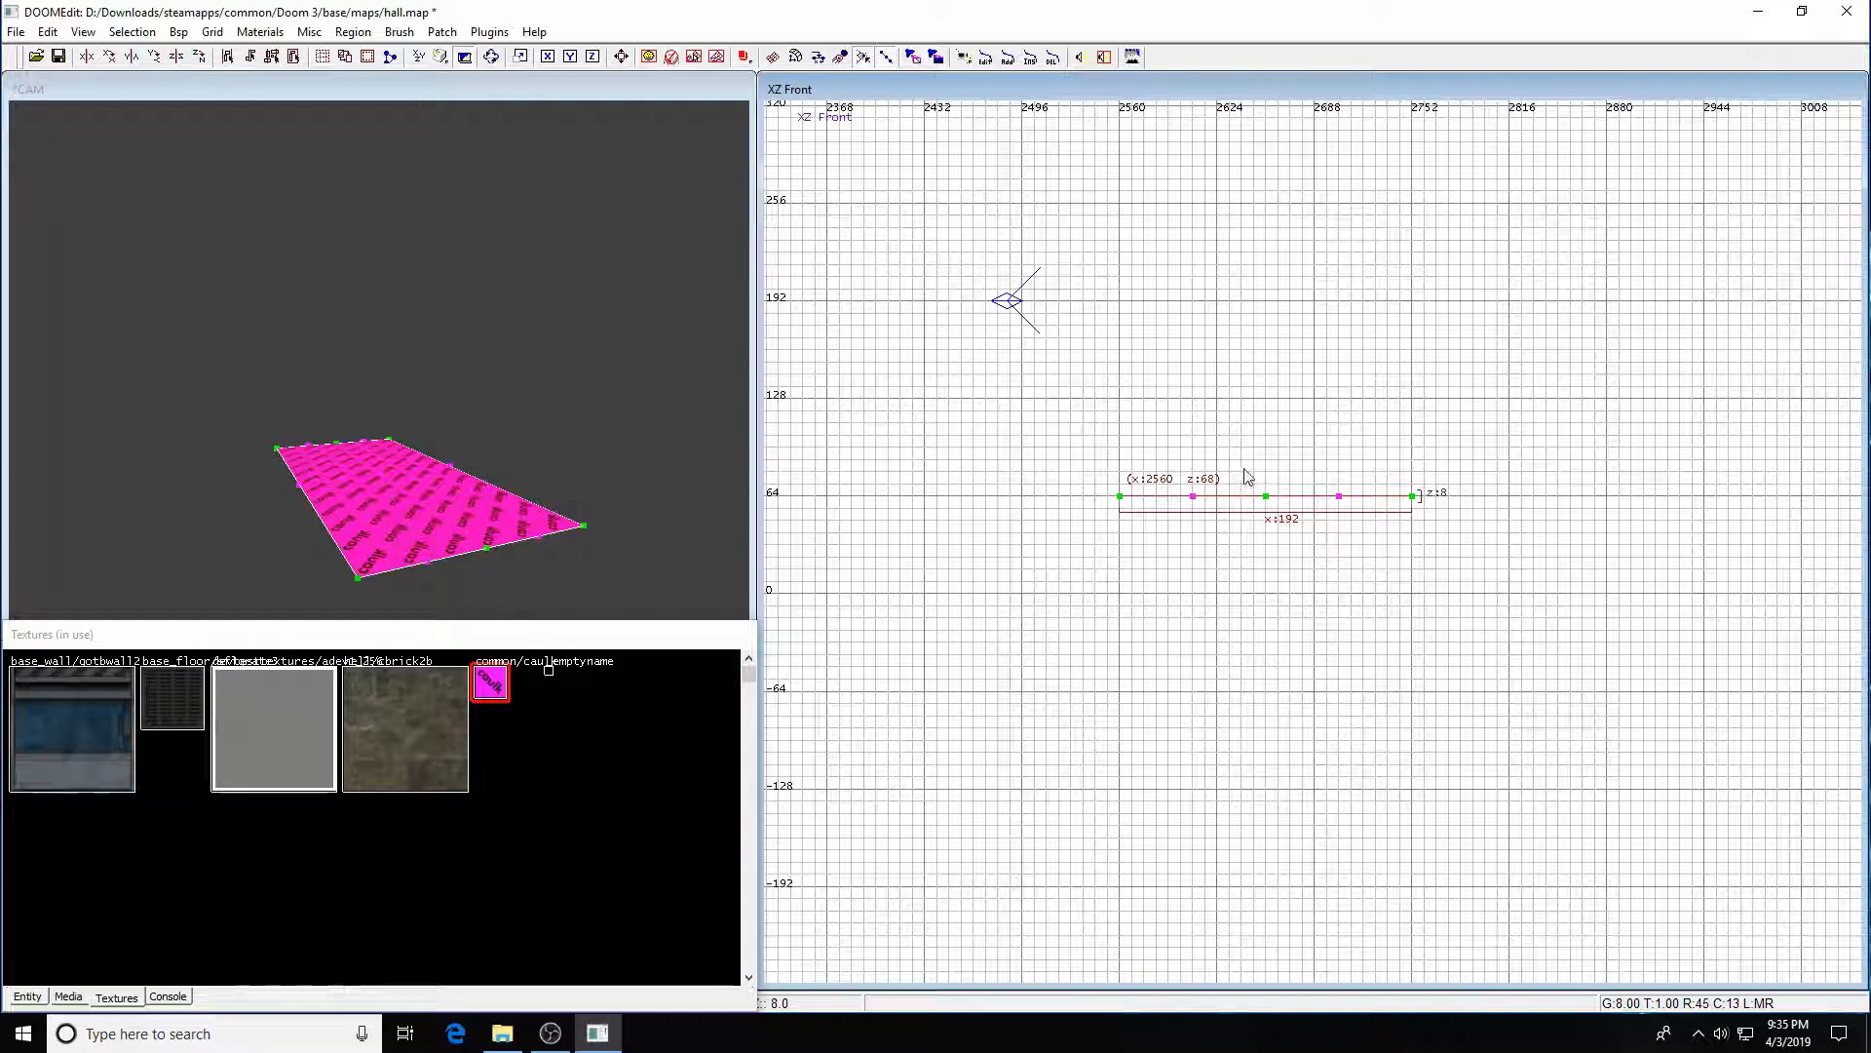
{"action": "left_click_drag", "start_coordinate": [1237, 462], "coordinate": [1272, 564]}
{"action": "left_click_drag", "start_coordinate": [1265, 501], "coordinate": [1266, 402]}
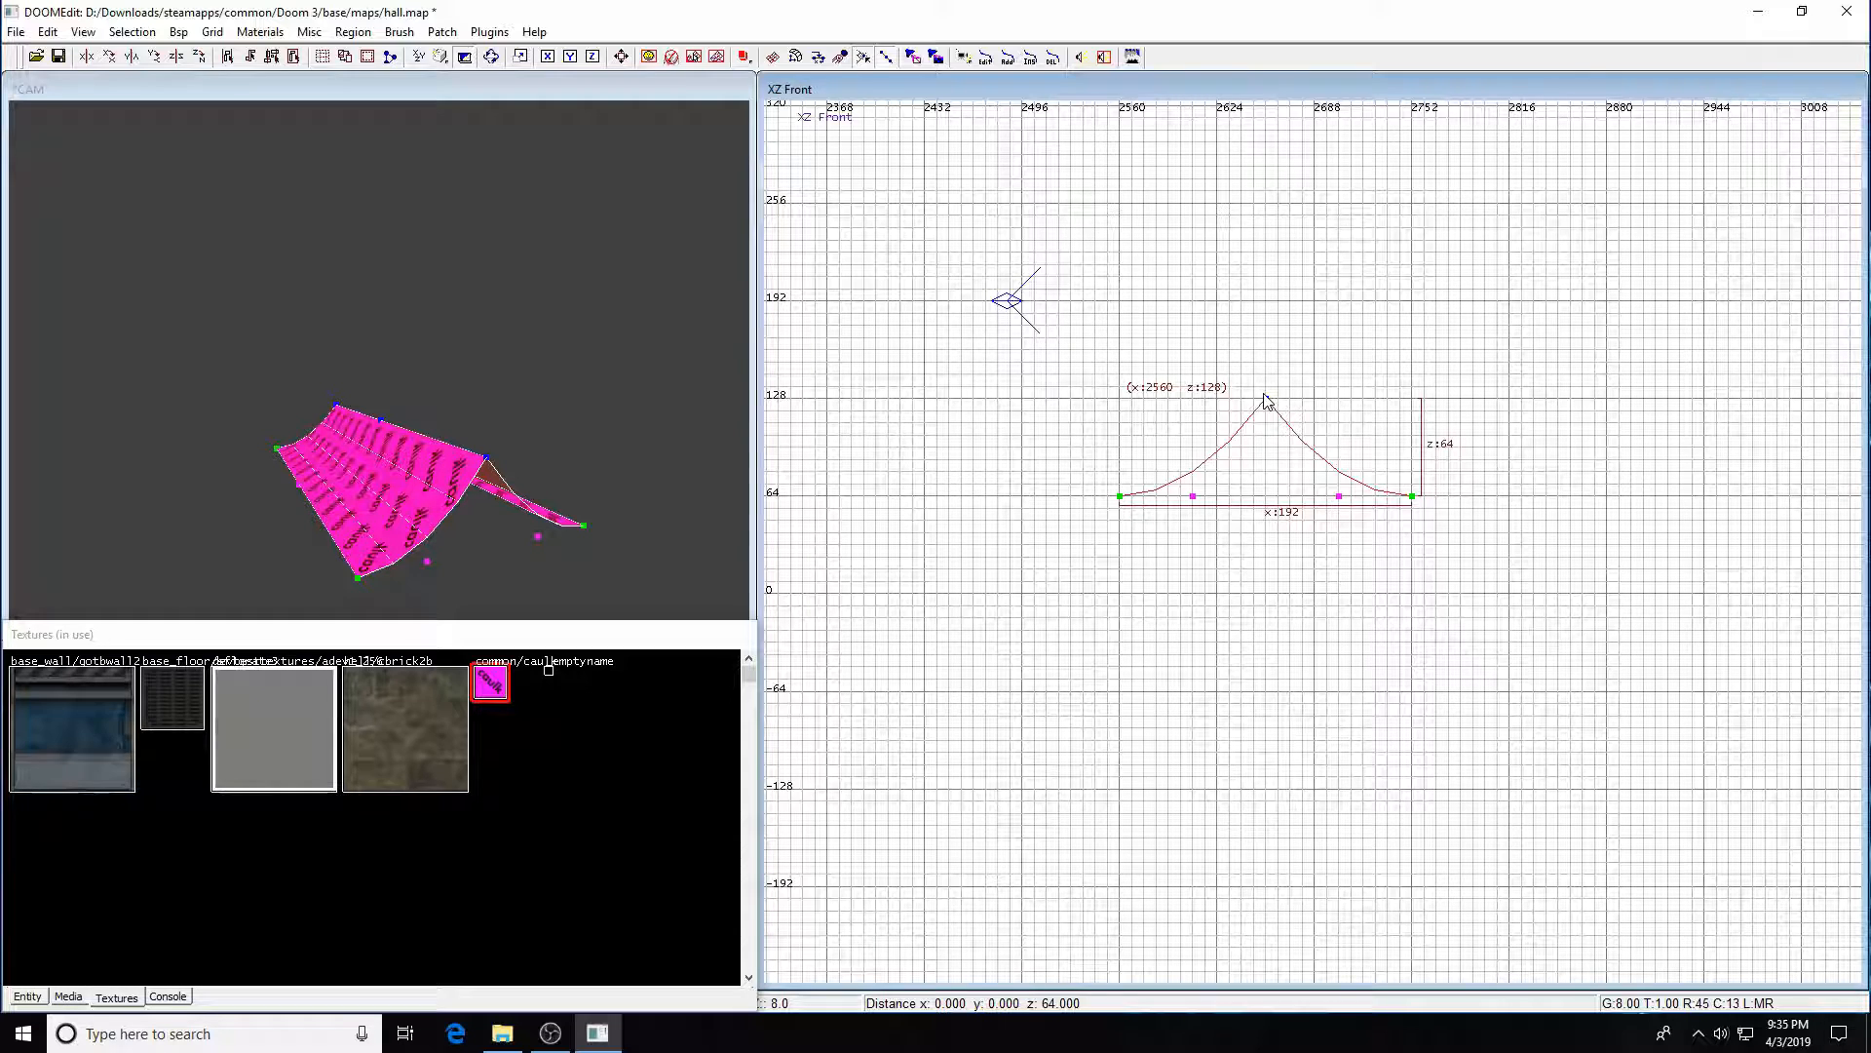
{"action": "left_click_drag", "start_coordinate": [1266, 401], "coordinate": [1266, 357]}
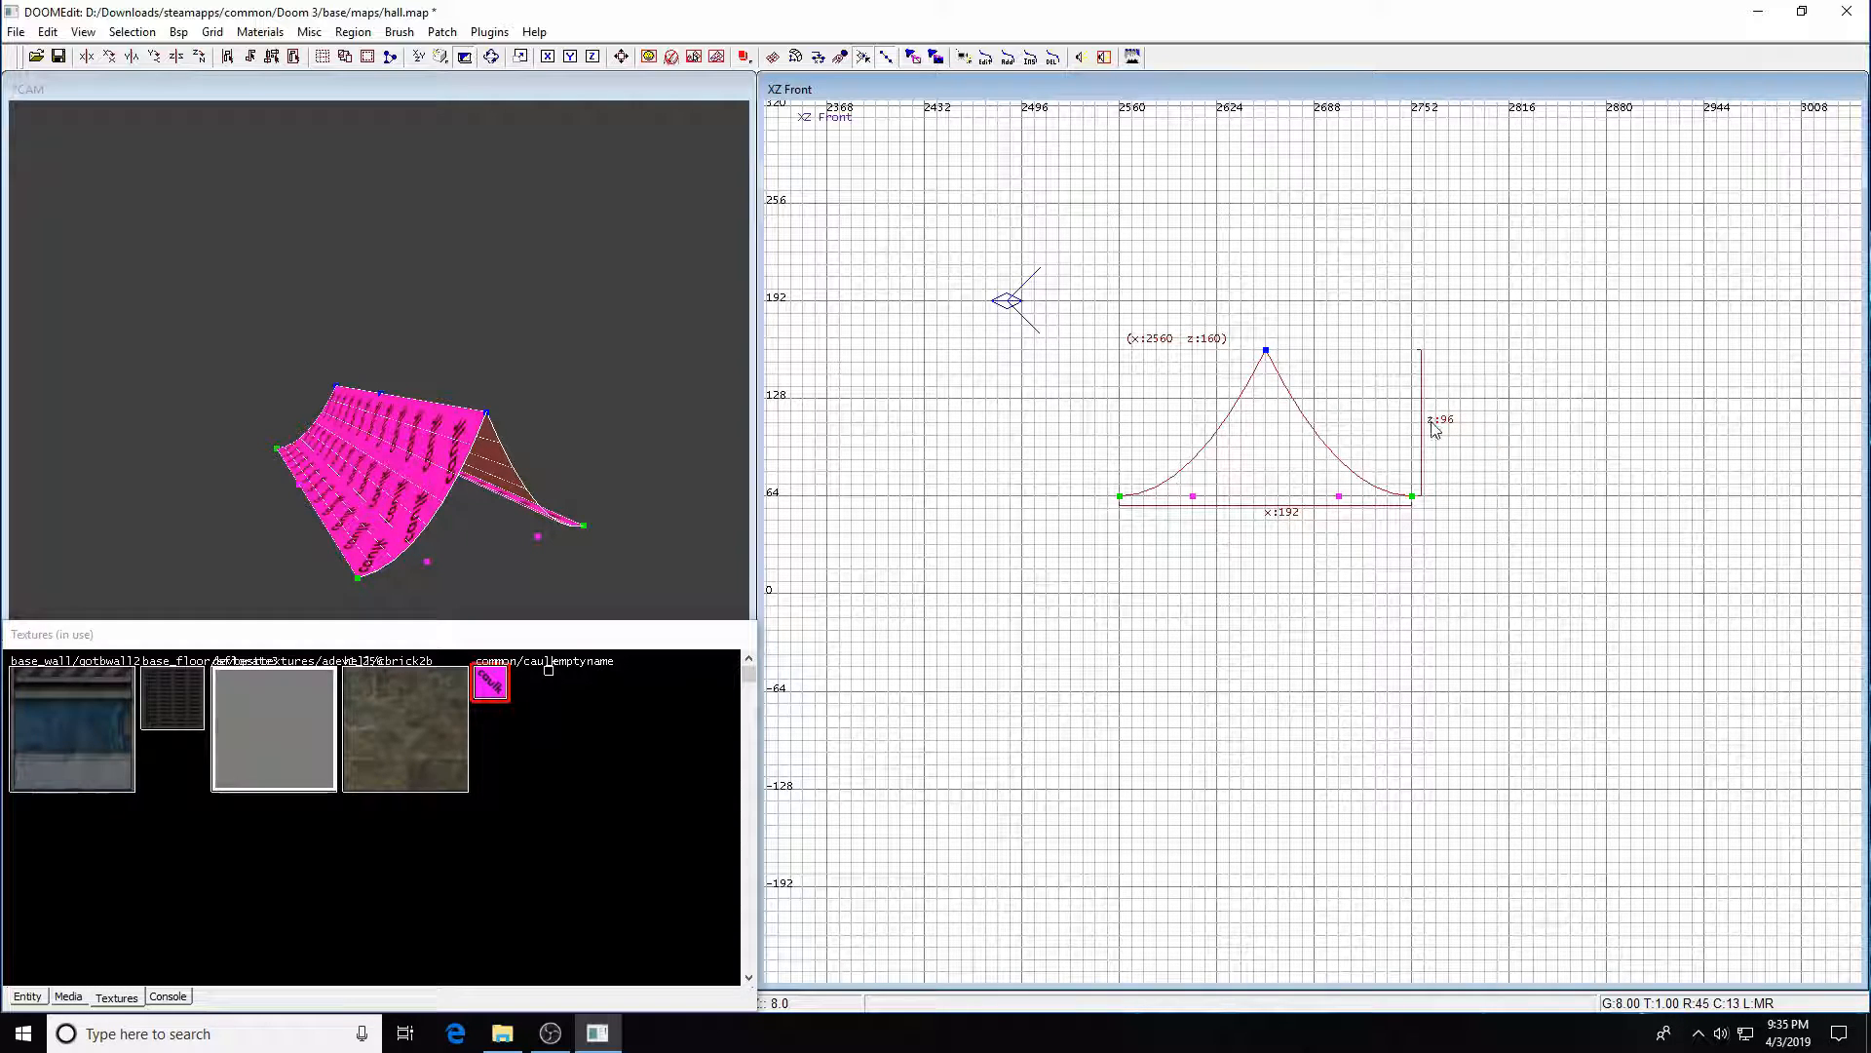
- Move the two intermediate control point columns out to the patch's upper corners to round it into an arch
{"action": "left_click_drag", "start_coordinate": [1170, 452], "coordinate": [1127, 363]}
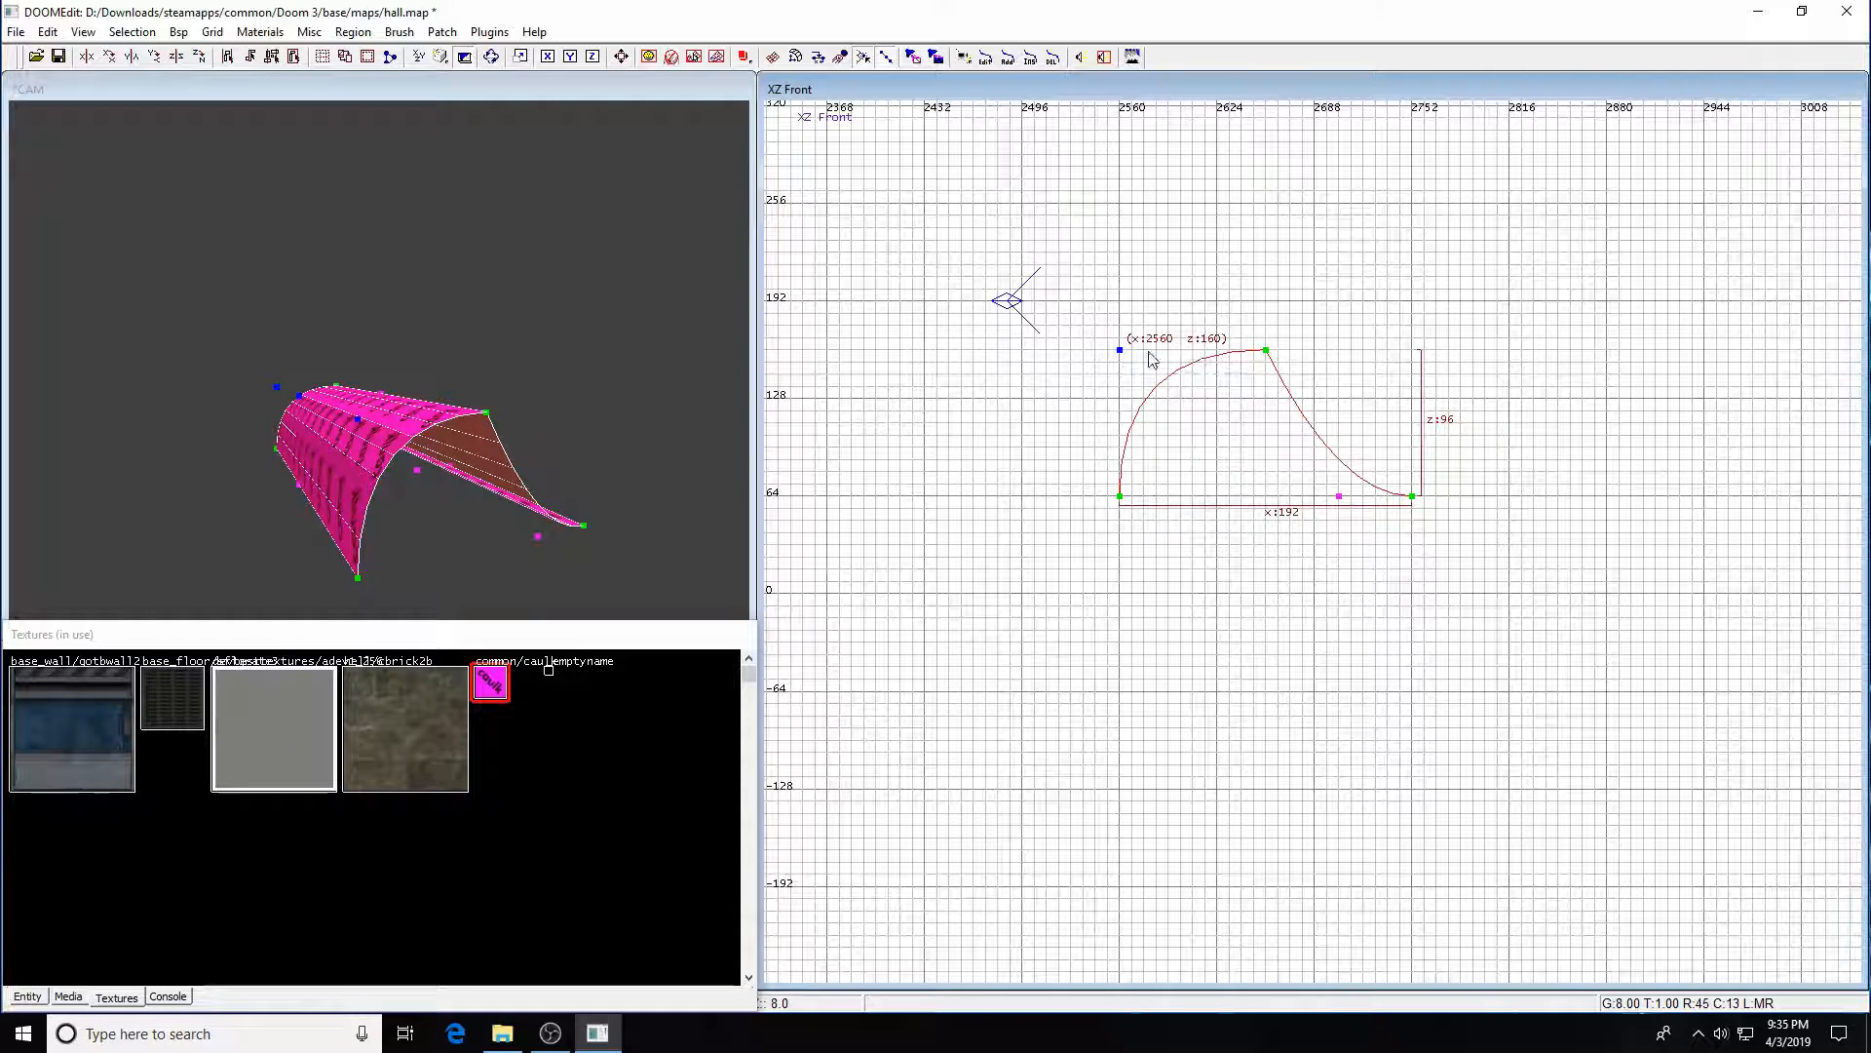
{"action": "left_click_drag", "start_coordinate": [1335, 490], "coordinate": [1341, 509]}
{"action": "left_click_drag", "start_coordinate": [1340, 498], "coordinate": [1410, 365]}
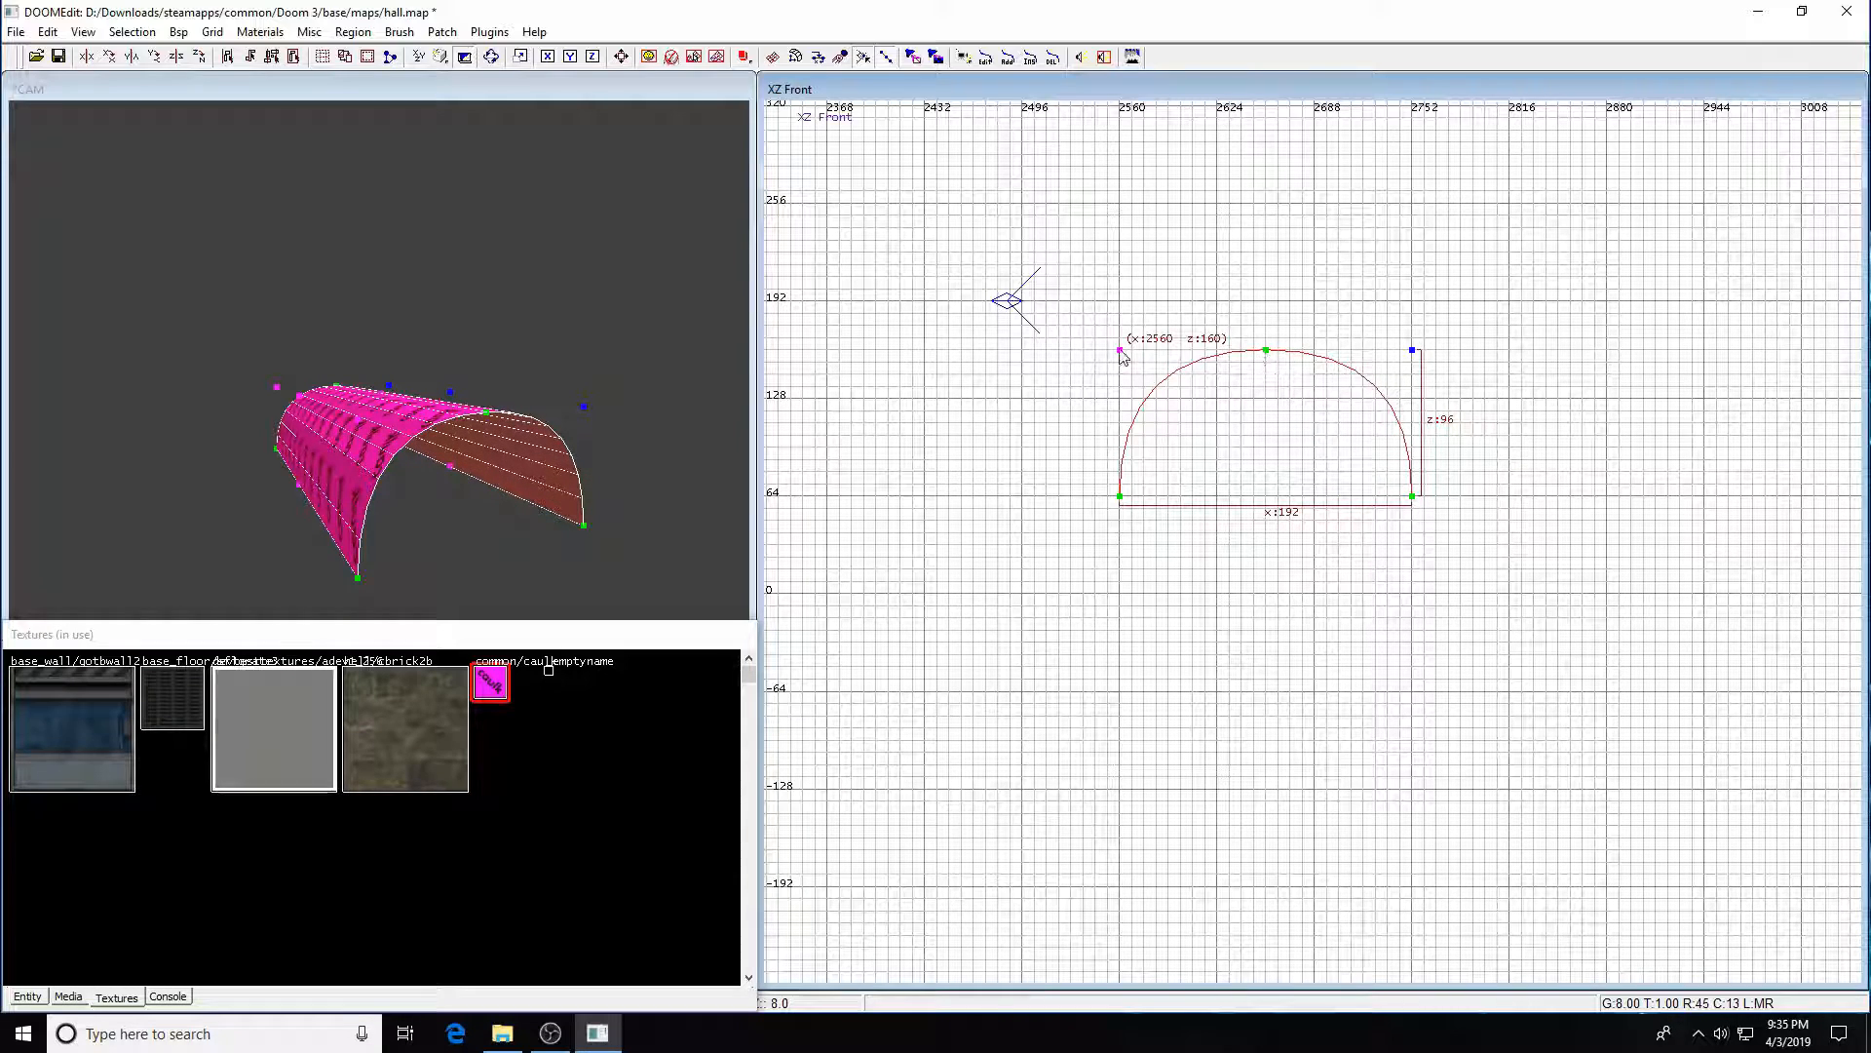
{"action": "key", "text": "Escape"}
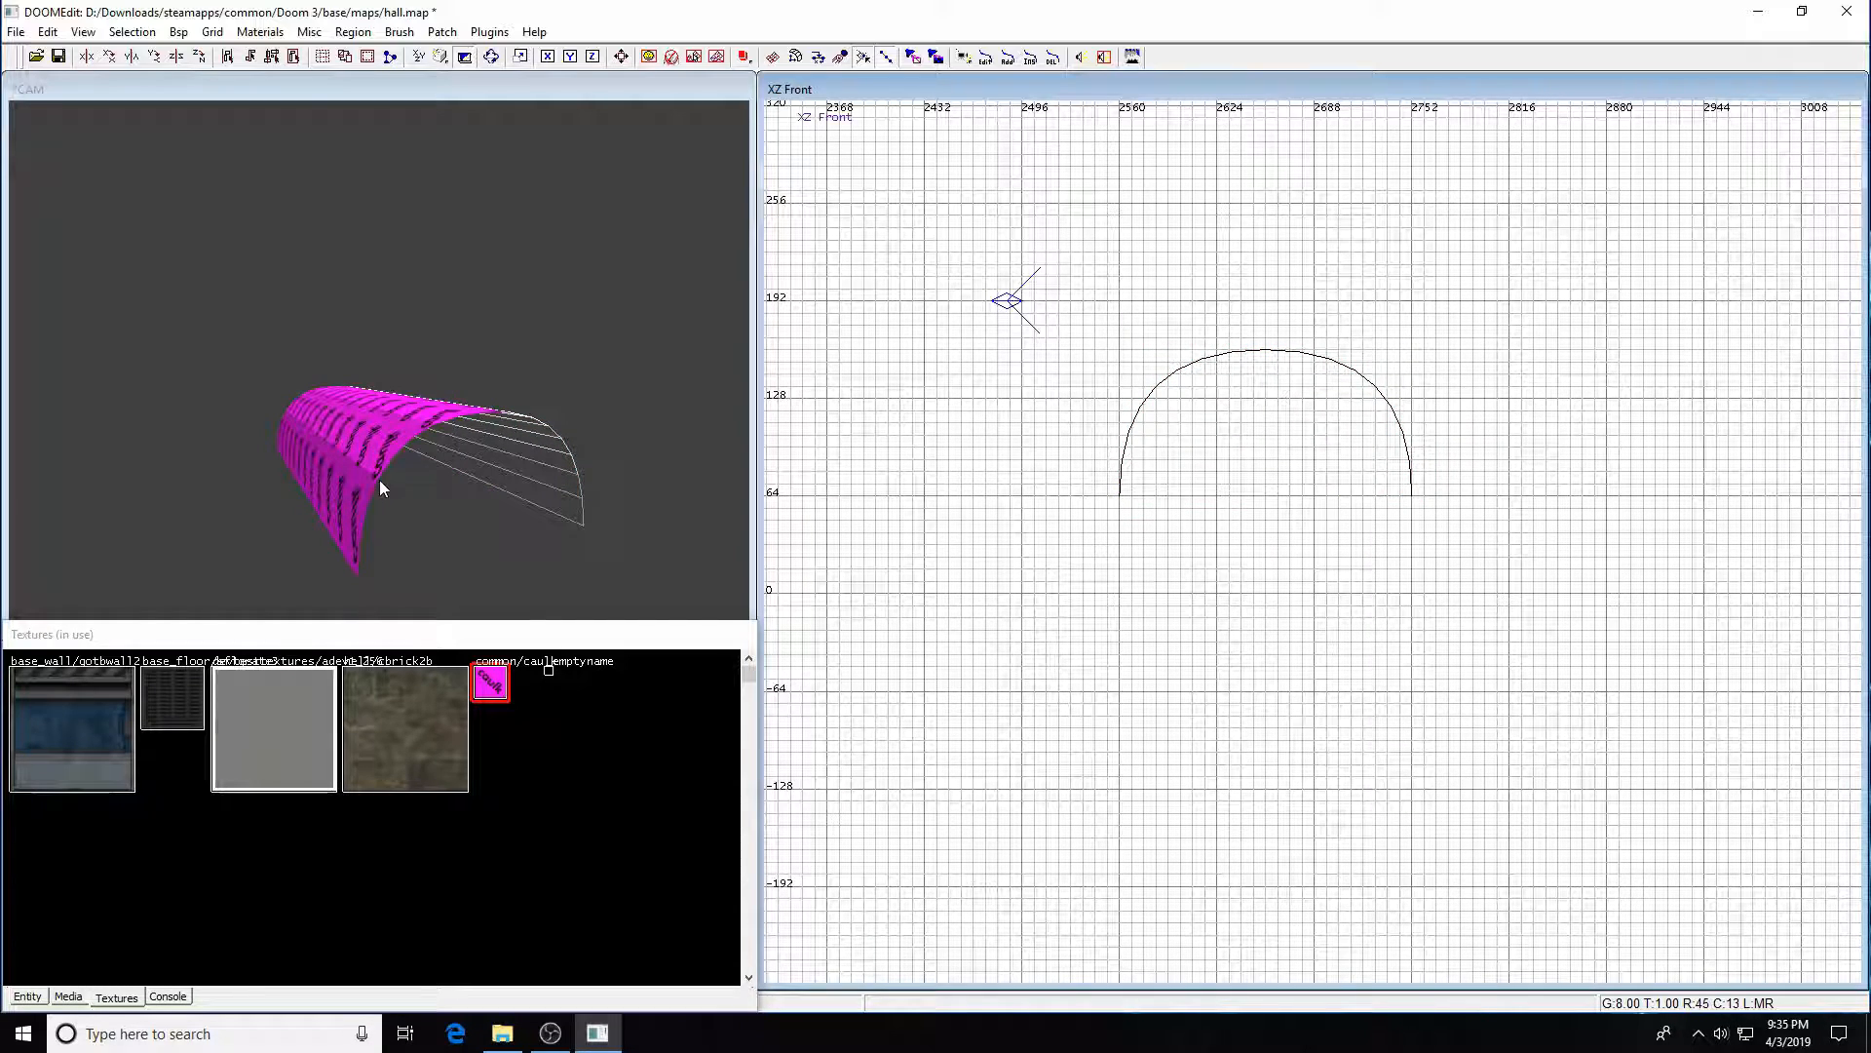
- Invert the arched patch's matrix so that its textured side faces inward, and deselect it
{"action": "left_click", "coordinate": [353, 460], "text": "shift"}
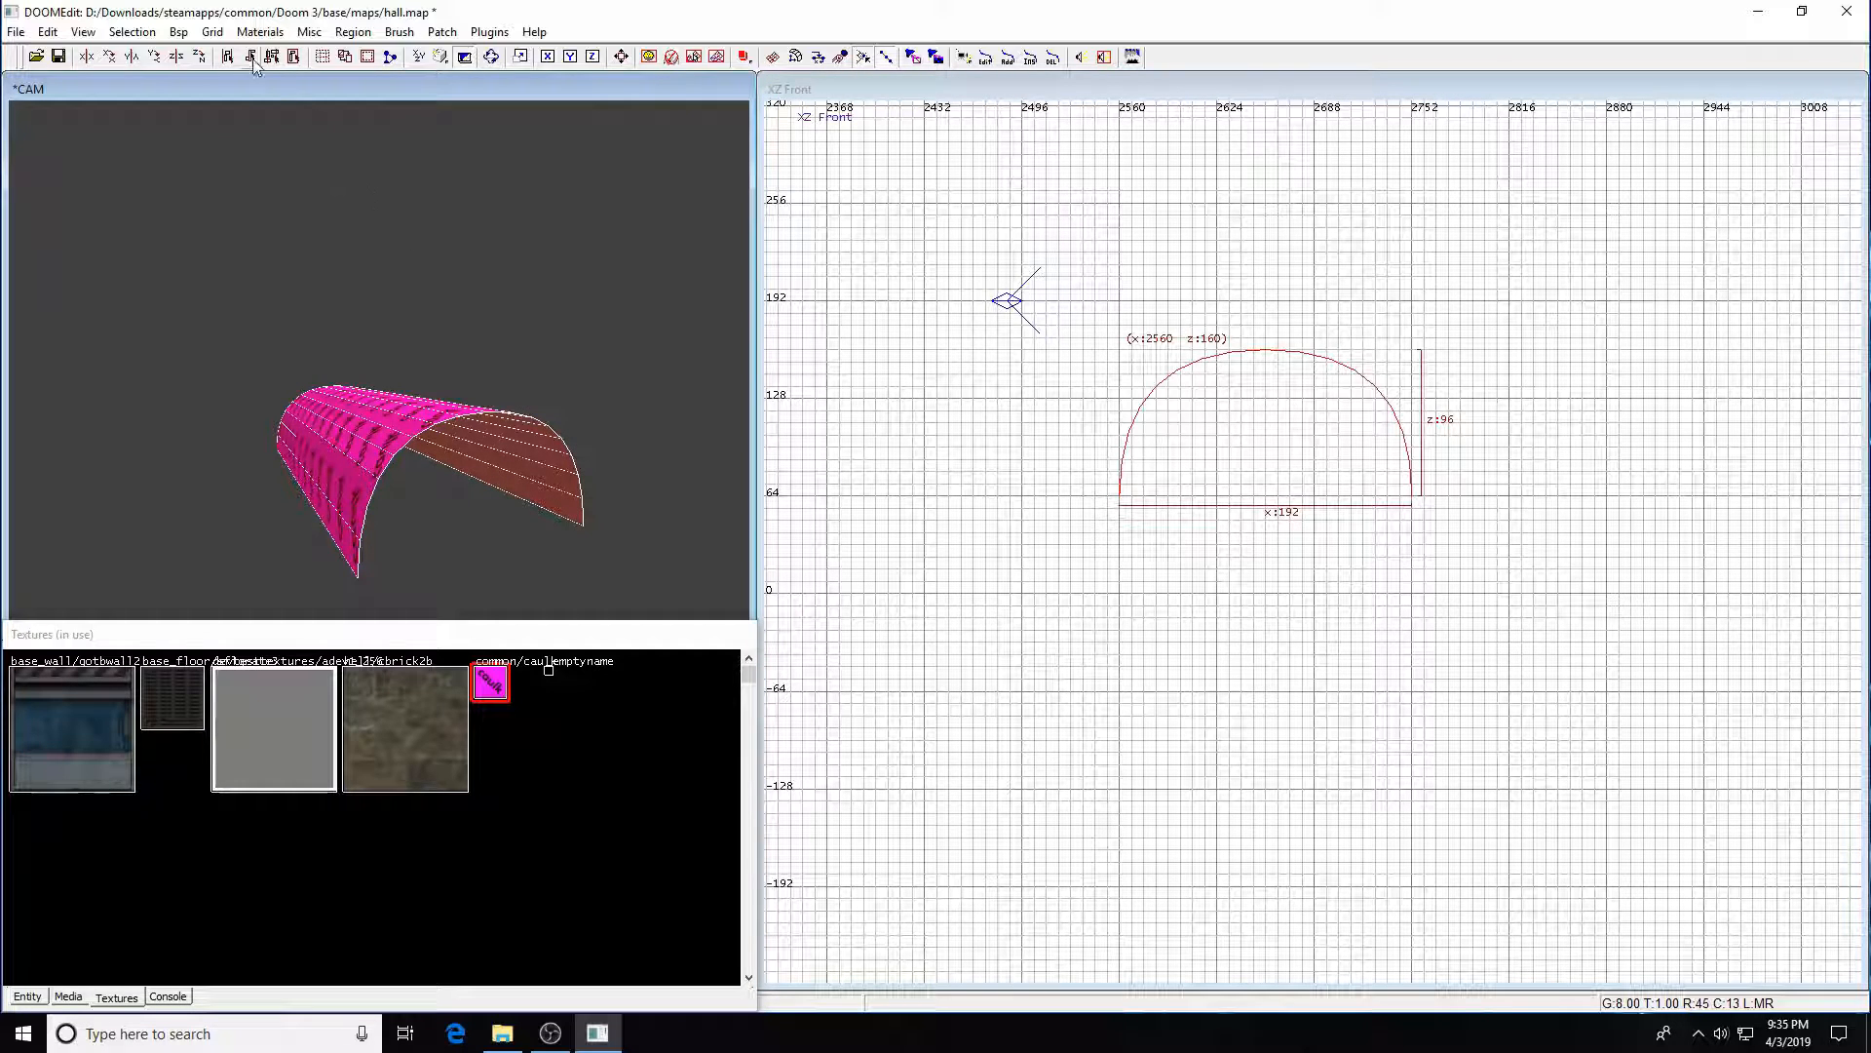
{"action": "left_click", "coordinate": [442, 31]}
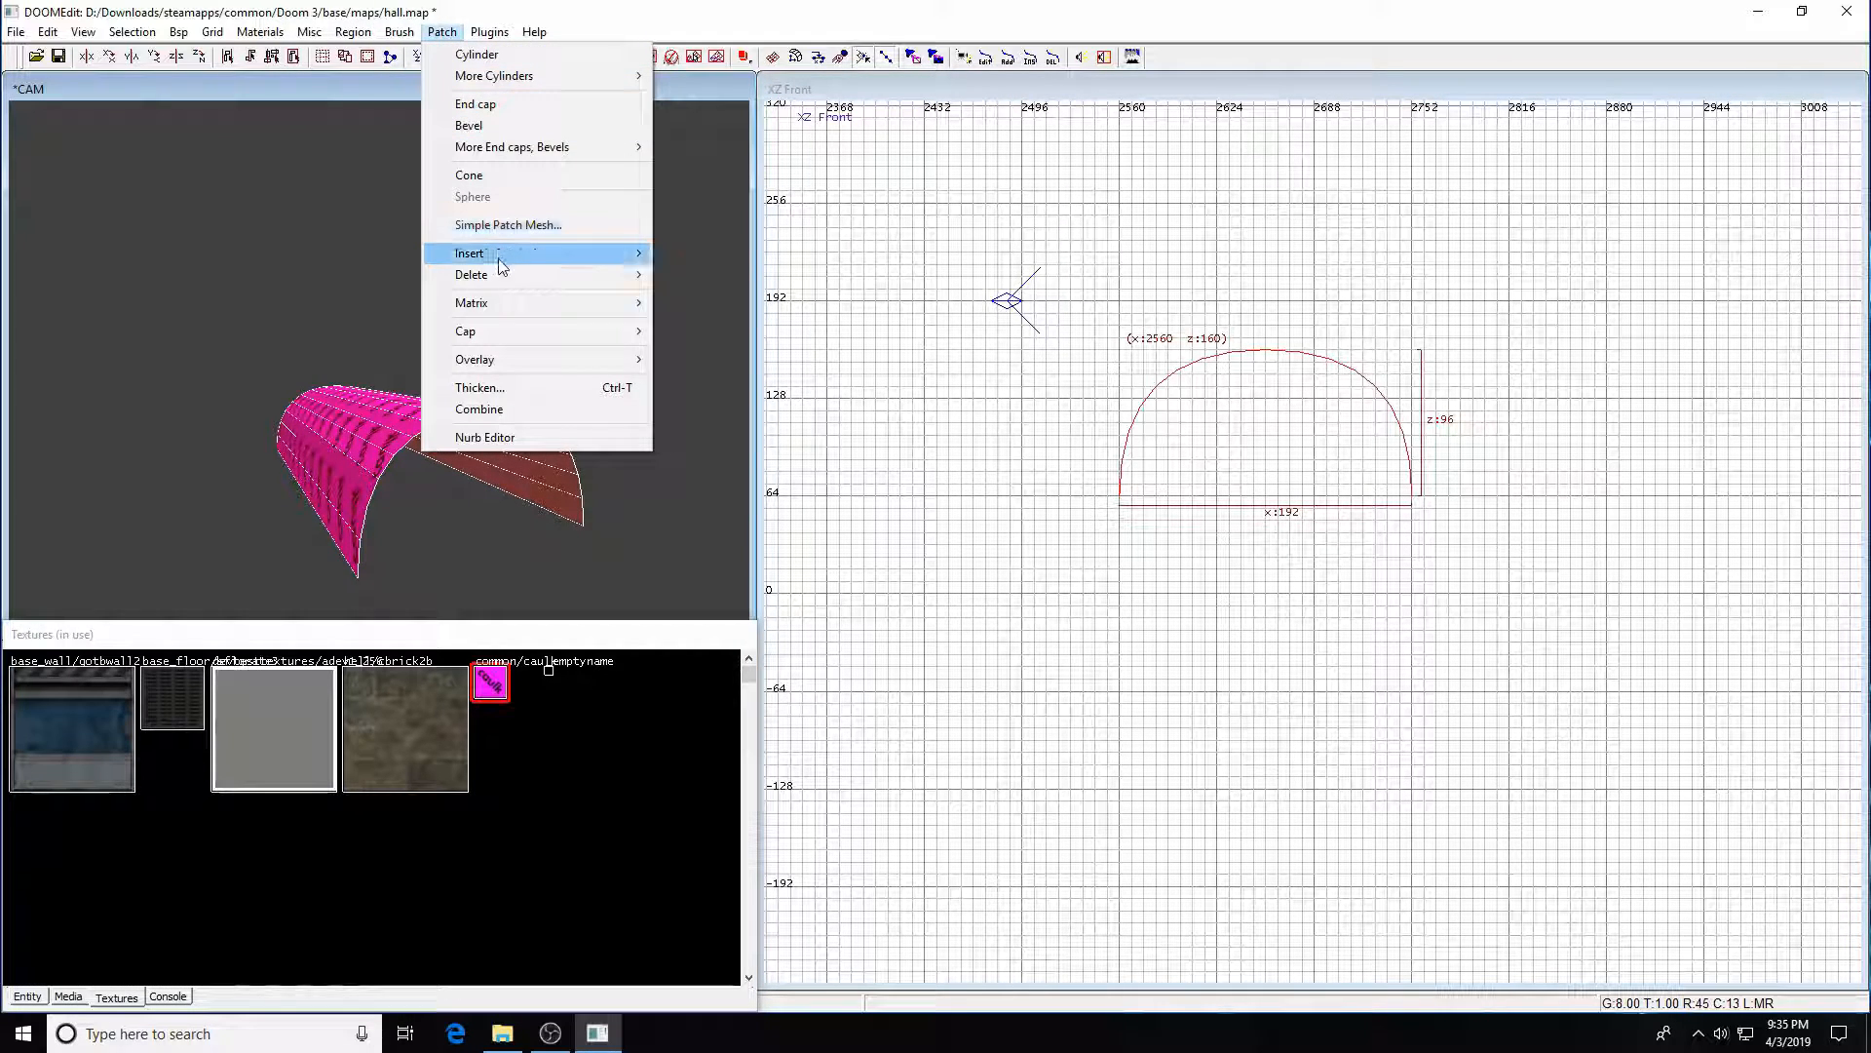
{"action": "mouse_move", "coordinate": [620, 307]}
{"action": "left_click", "coordinate": [696, 303]}
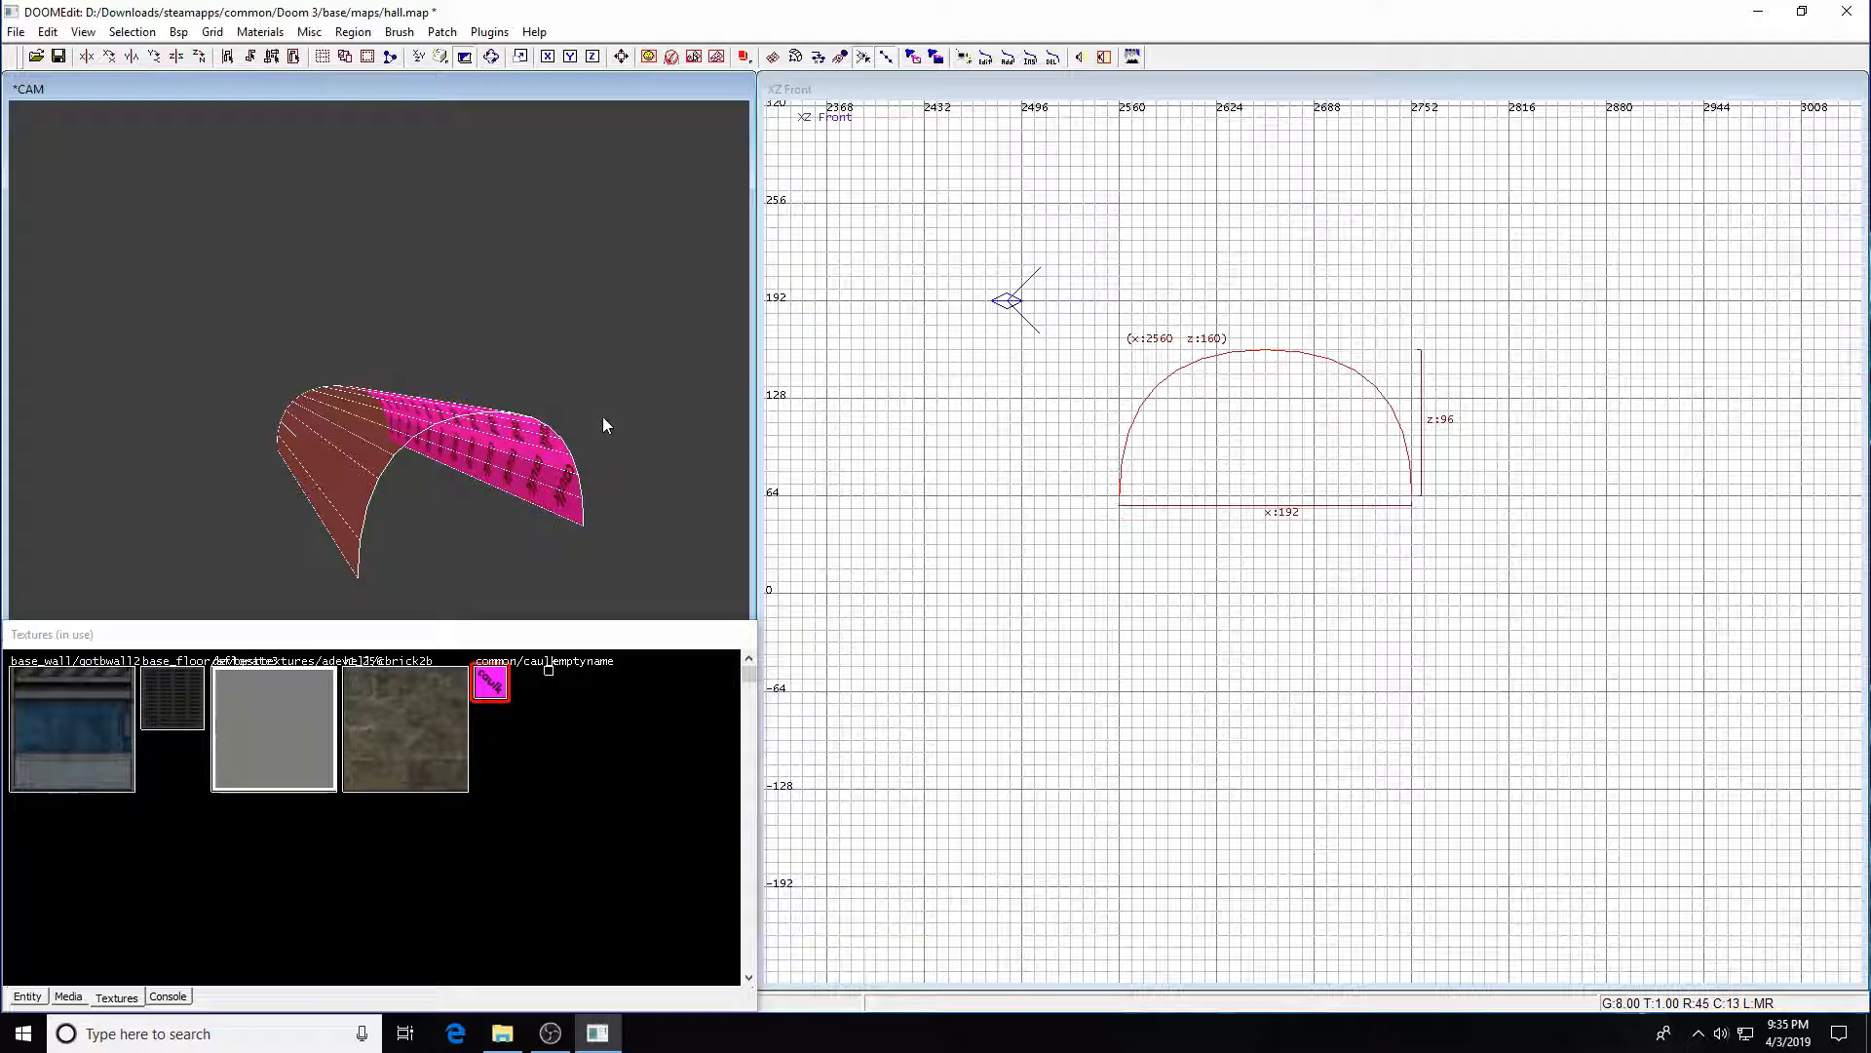
{"action": "key", "text": "Escape"}
- Move the camera inside the deselected arch to examine the caulk texture along its inner surface
{"action": "key", "text": "Right"}
{"action": "key", "text": "Right"}
{"action": "key", "text": "c"}
{"action": "key", "text": "c"}
{"action": "key", "text": "c"}
{"action": "key", "text": "c"}
{"action": "key", "text": "Up"}
{"action": "key", "text": "Up"}
{"action": "key", "text": "Up"}
{"action": "key", "text": "Up"}
{"action": "key", "text": "Up"}
{"action": "key", "text": "Left"}
{"action": "key", "text": "Left"}
{"action": "key", "text": "Left"}
{"action": "key", "text": "Left"}
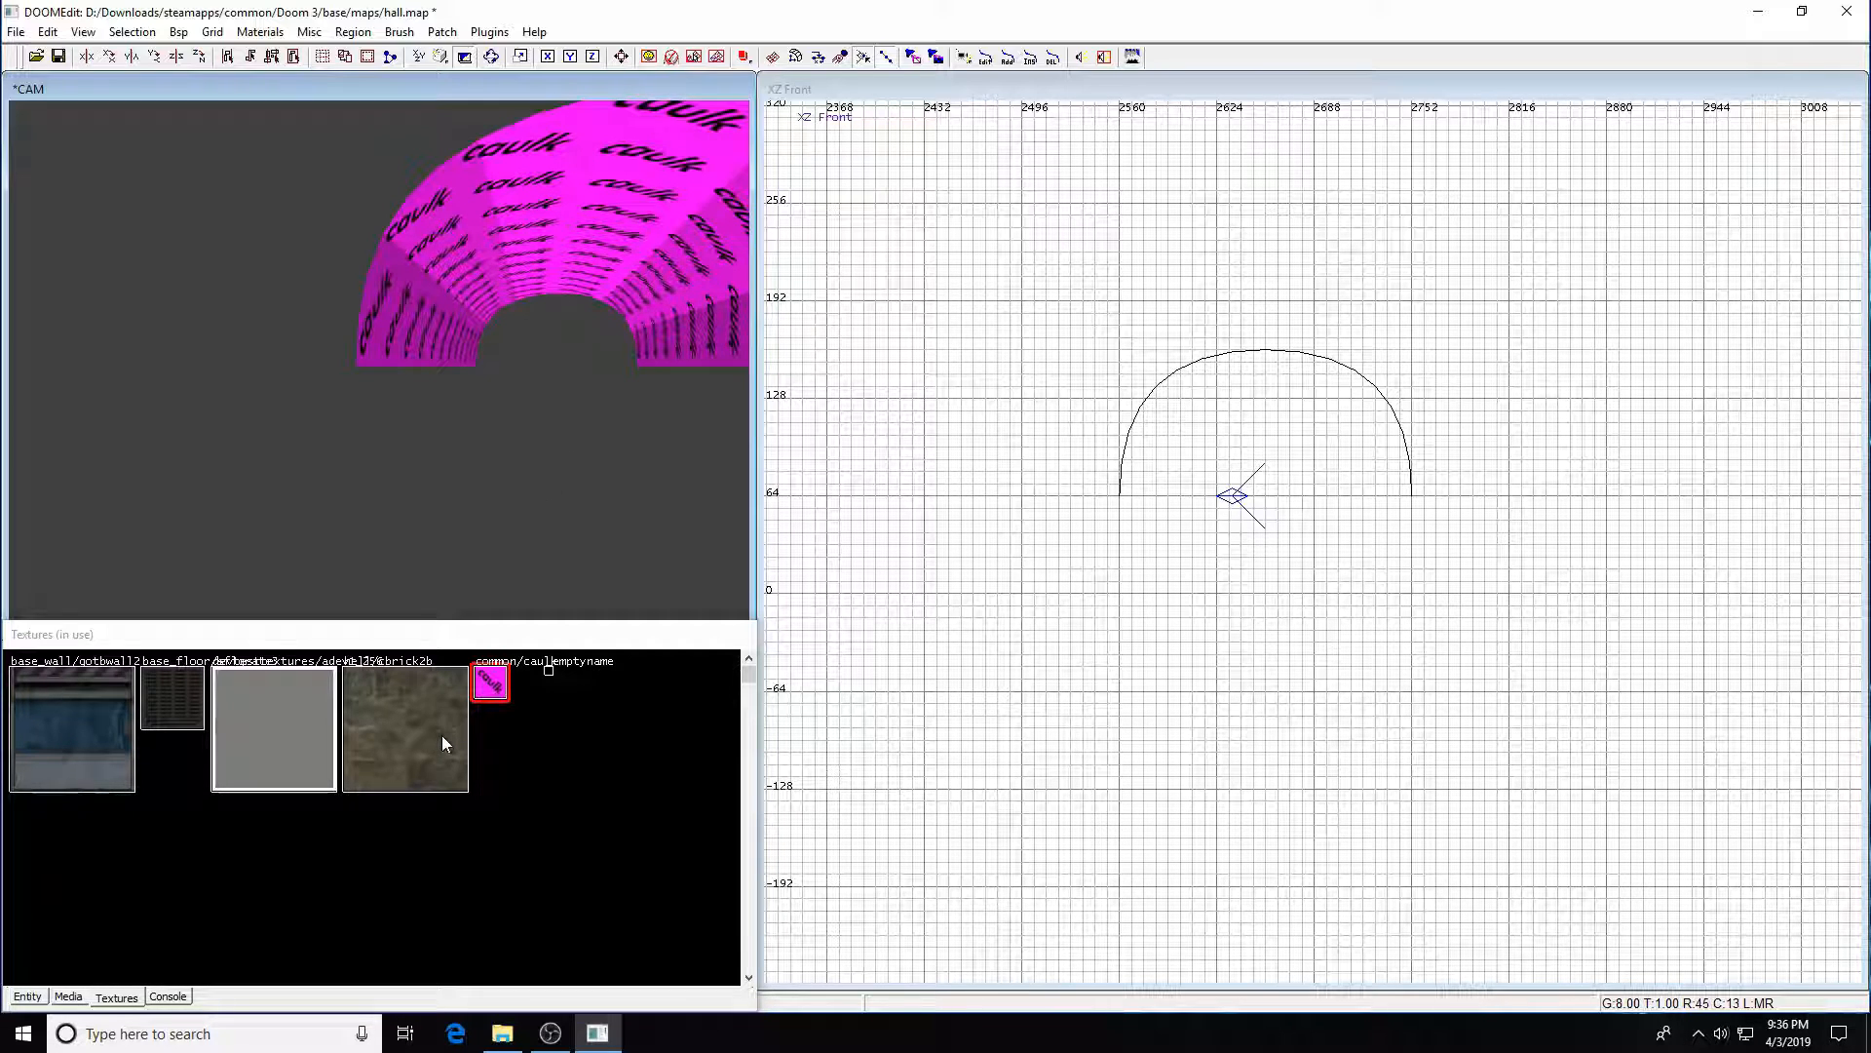
- Browse the media library's textures to the cbrick materials in the hell folder
{"action": "left_click", "coordinate": [68, 996]}
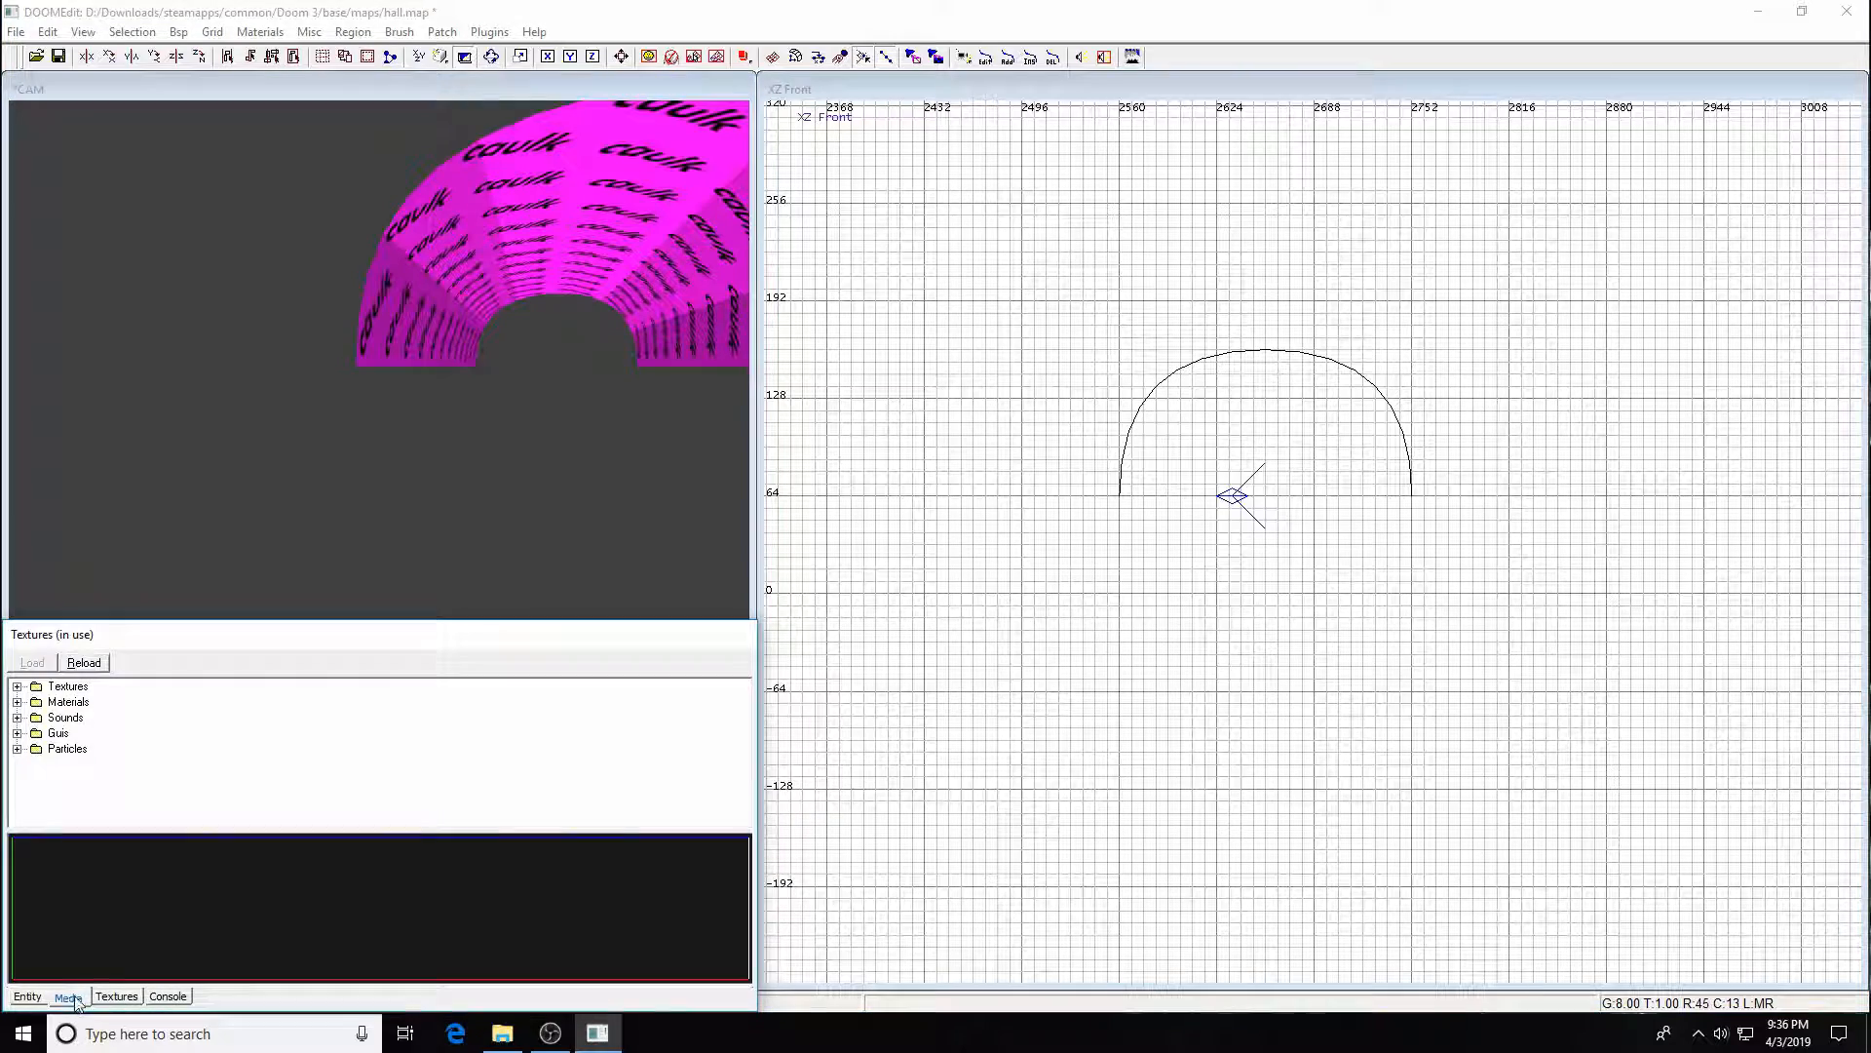
{"action": "left_click", "coordinate": [17, 687]}
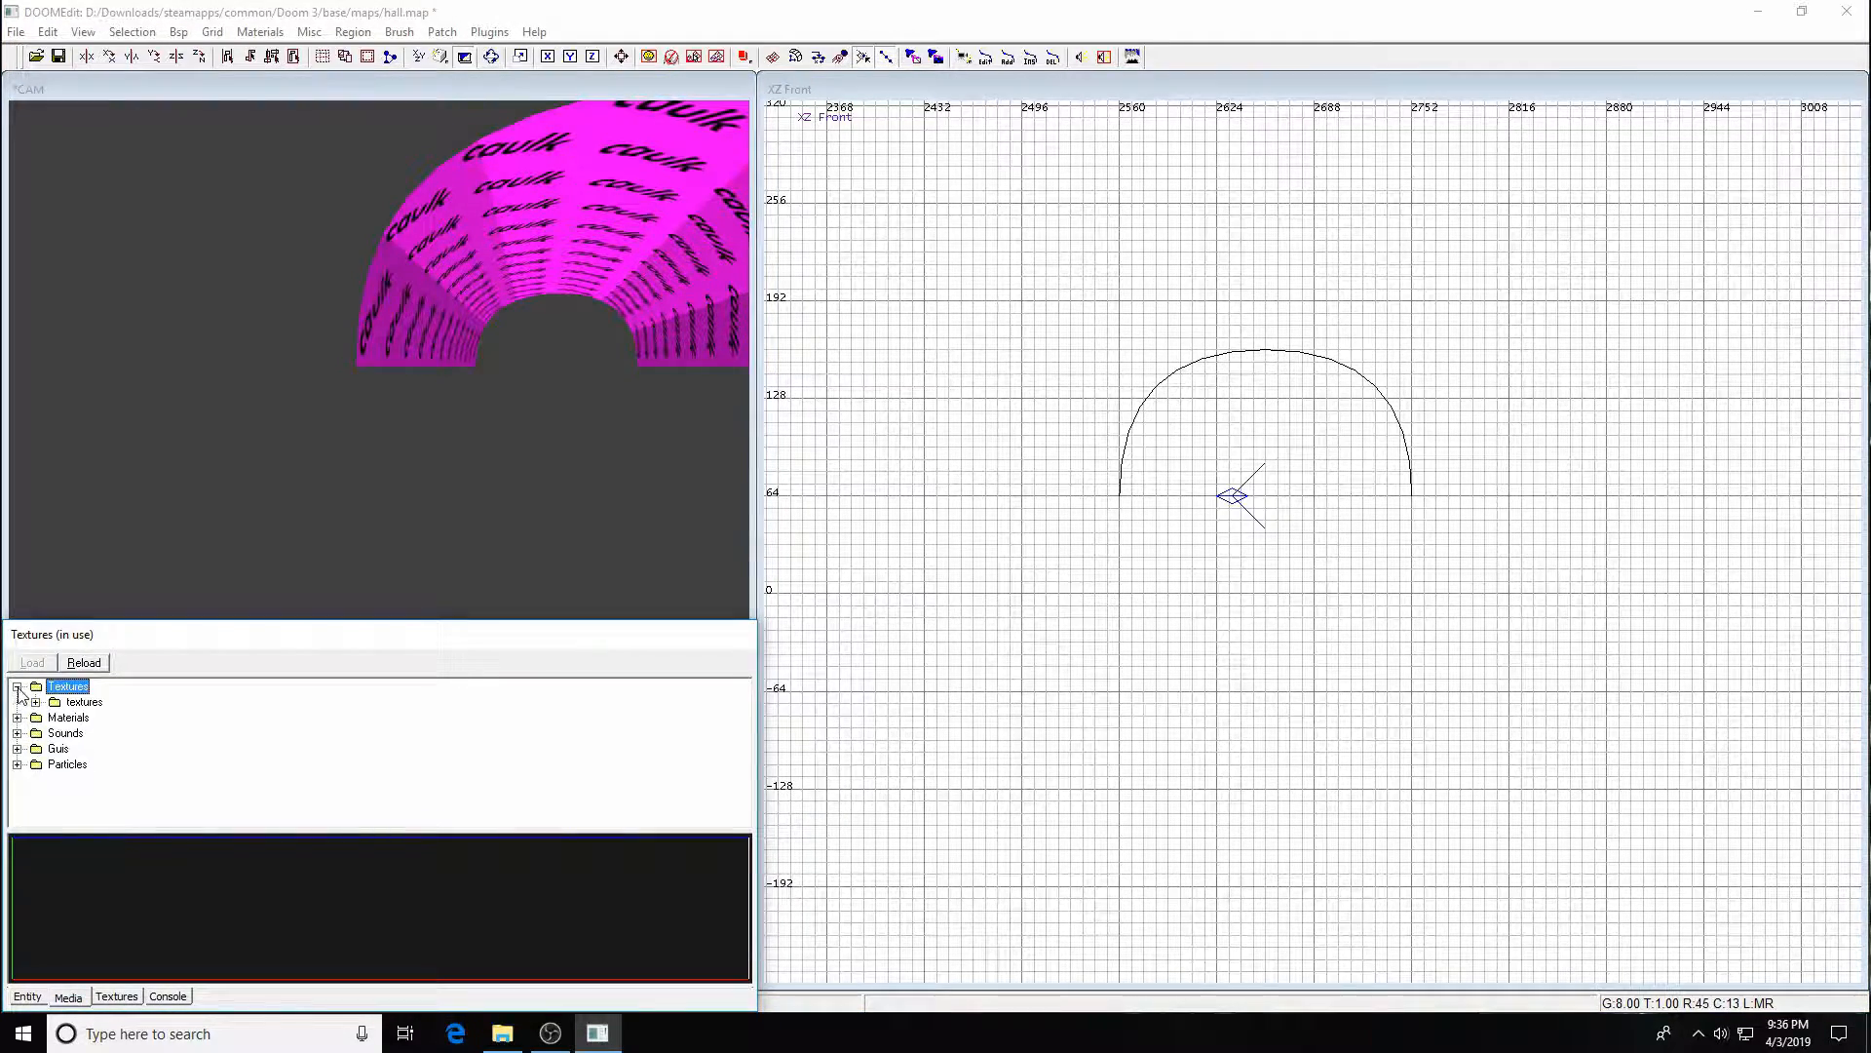
{"action": "left_click", "coordinate": [36, 701]}
{"action": "scroll", "coordinate": [101, 728], "scroll_direction": "down", "scroll_amount": 2}
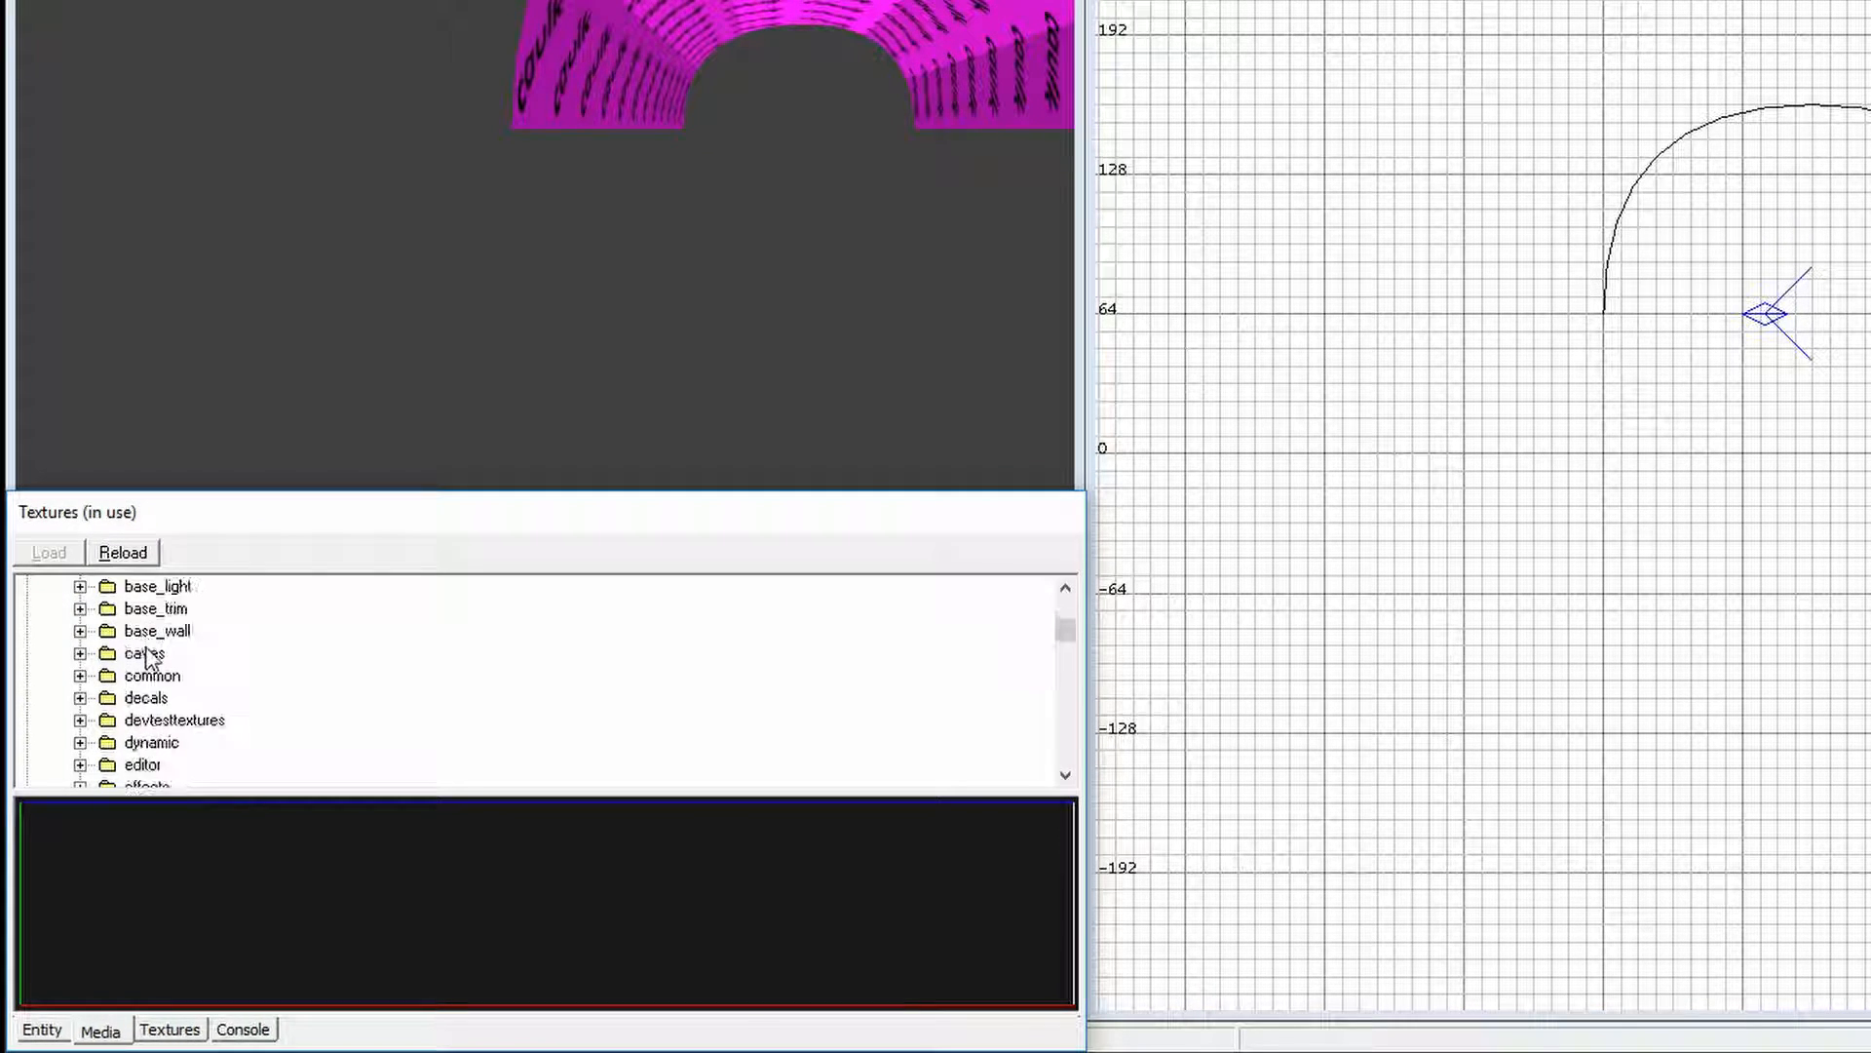
{"action": "scroll", "coordinate": [146, 658], "scroll_direction": "down", "scroll_amount": 3}
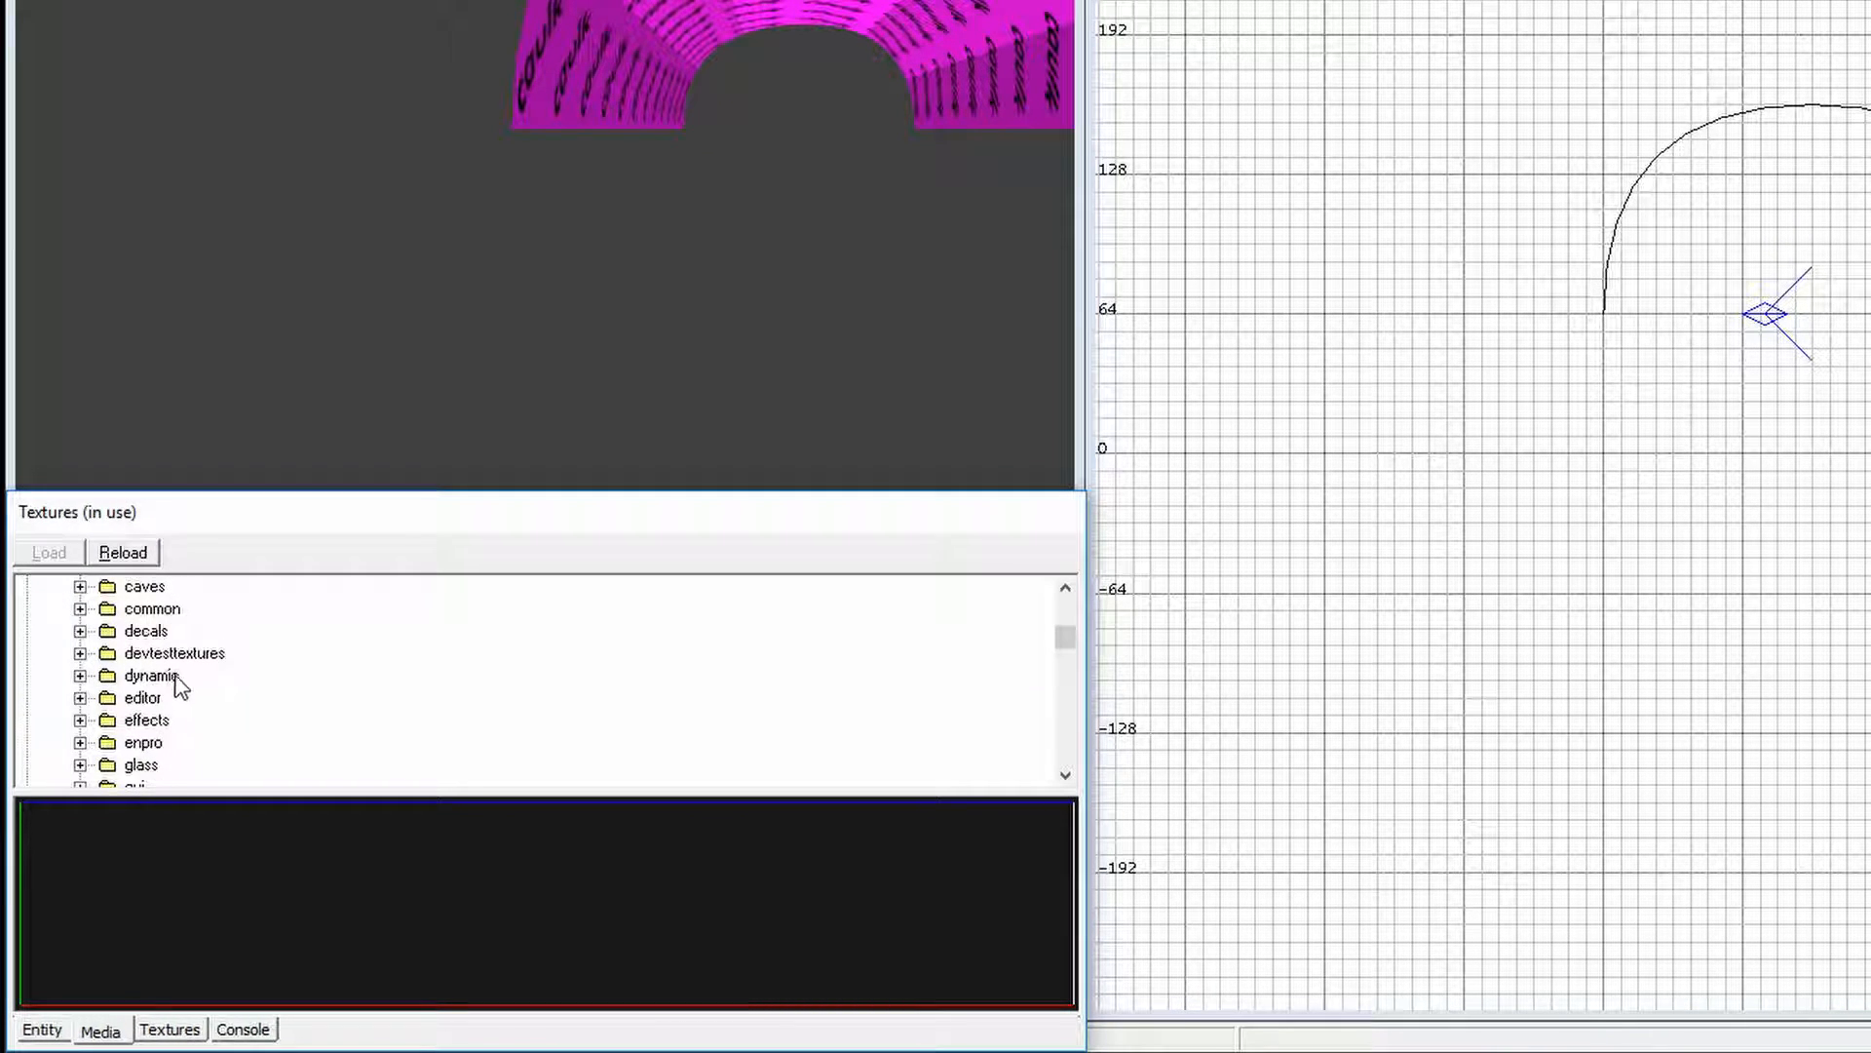
{"action": "scroll", "coordinate": [190, 729], "scroll_direction": "down", "scroll_amount": 2}
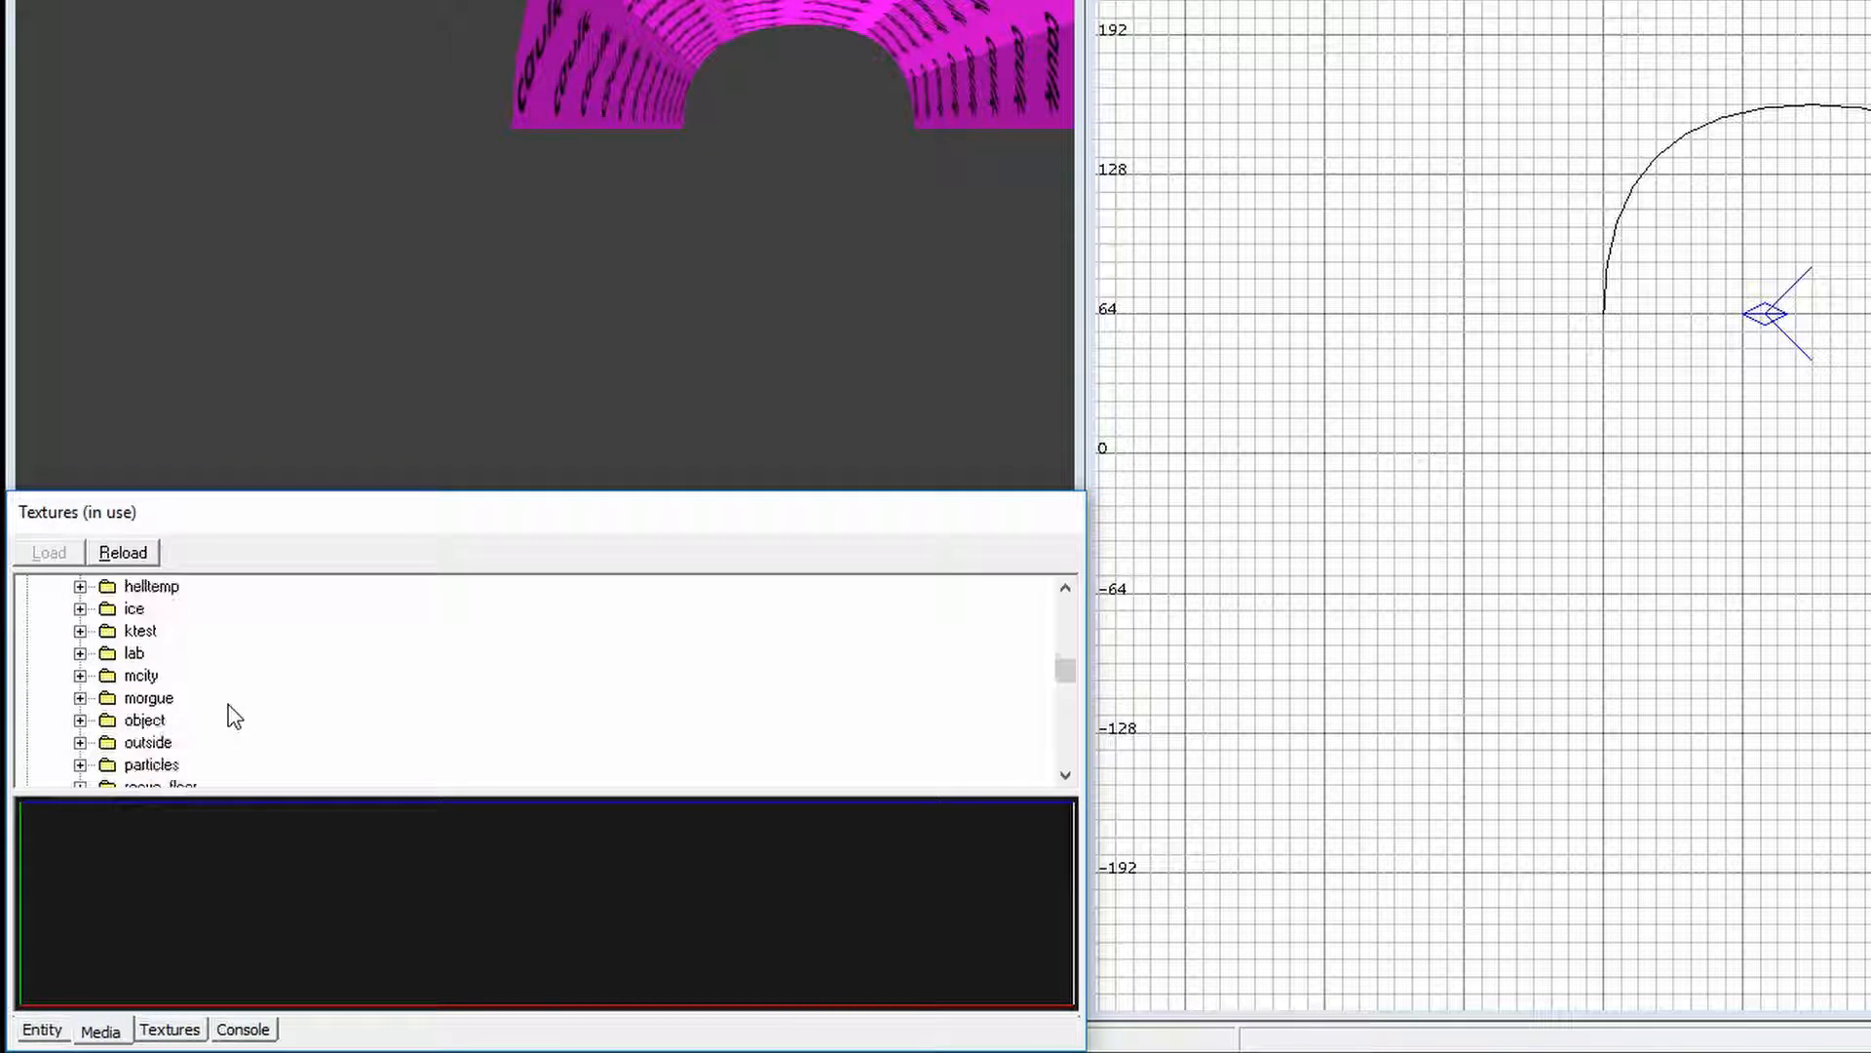
{"action": "scroll", "coordinate": [205, 636], "scroll_direction": "up", "scroll_amount": 1}
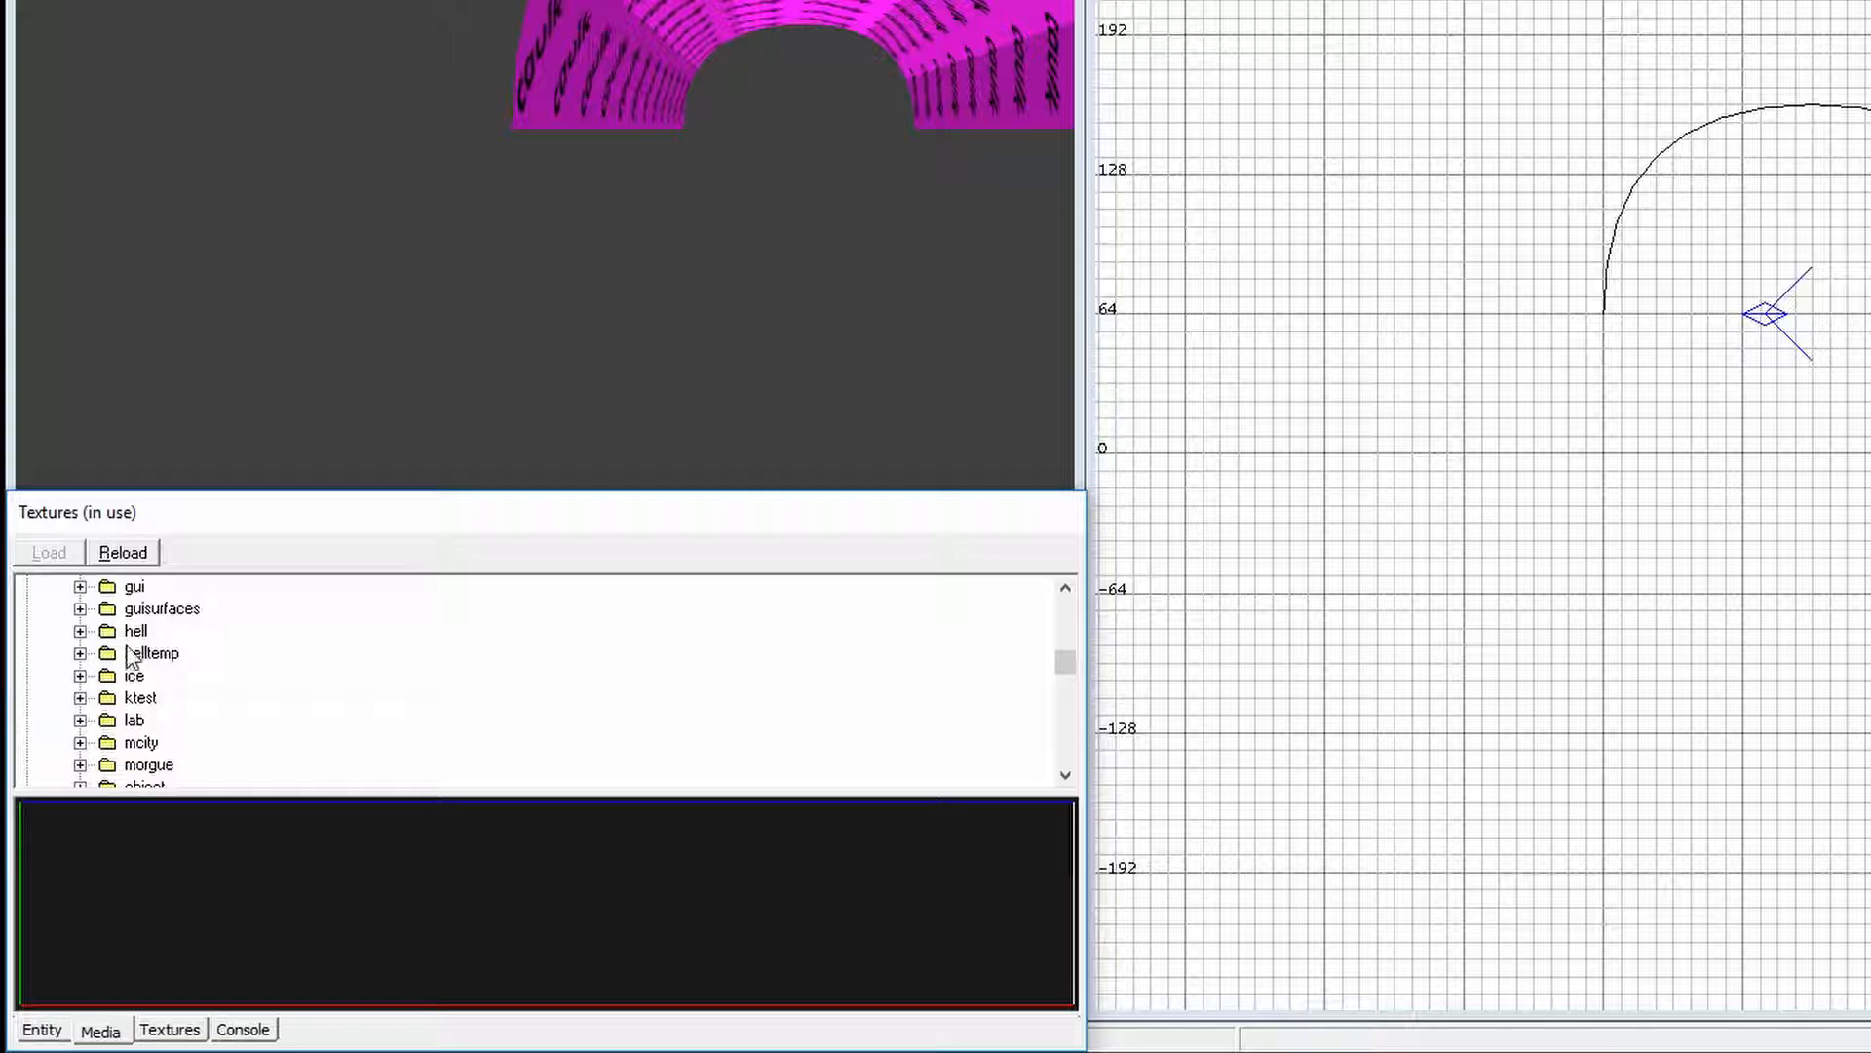
{"action": "left_click", "coordinate": [81, 632]}
{"action": "scroll", "coordinate": [234, 668], "scroll_direction": "down", "scroll_amount": 20}
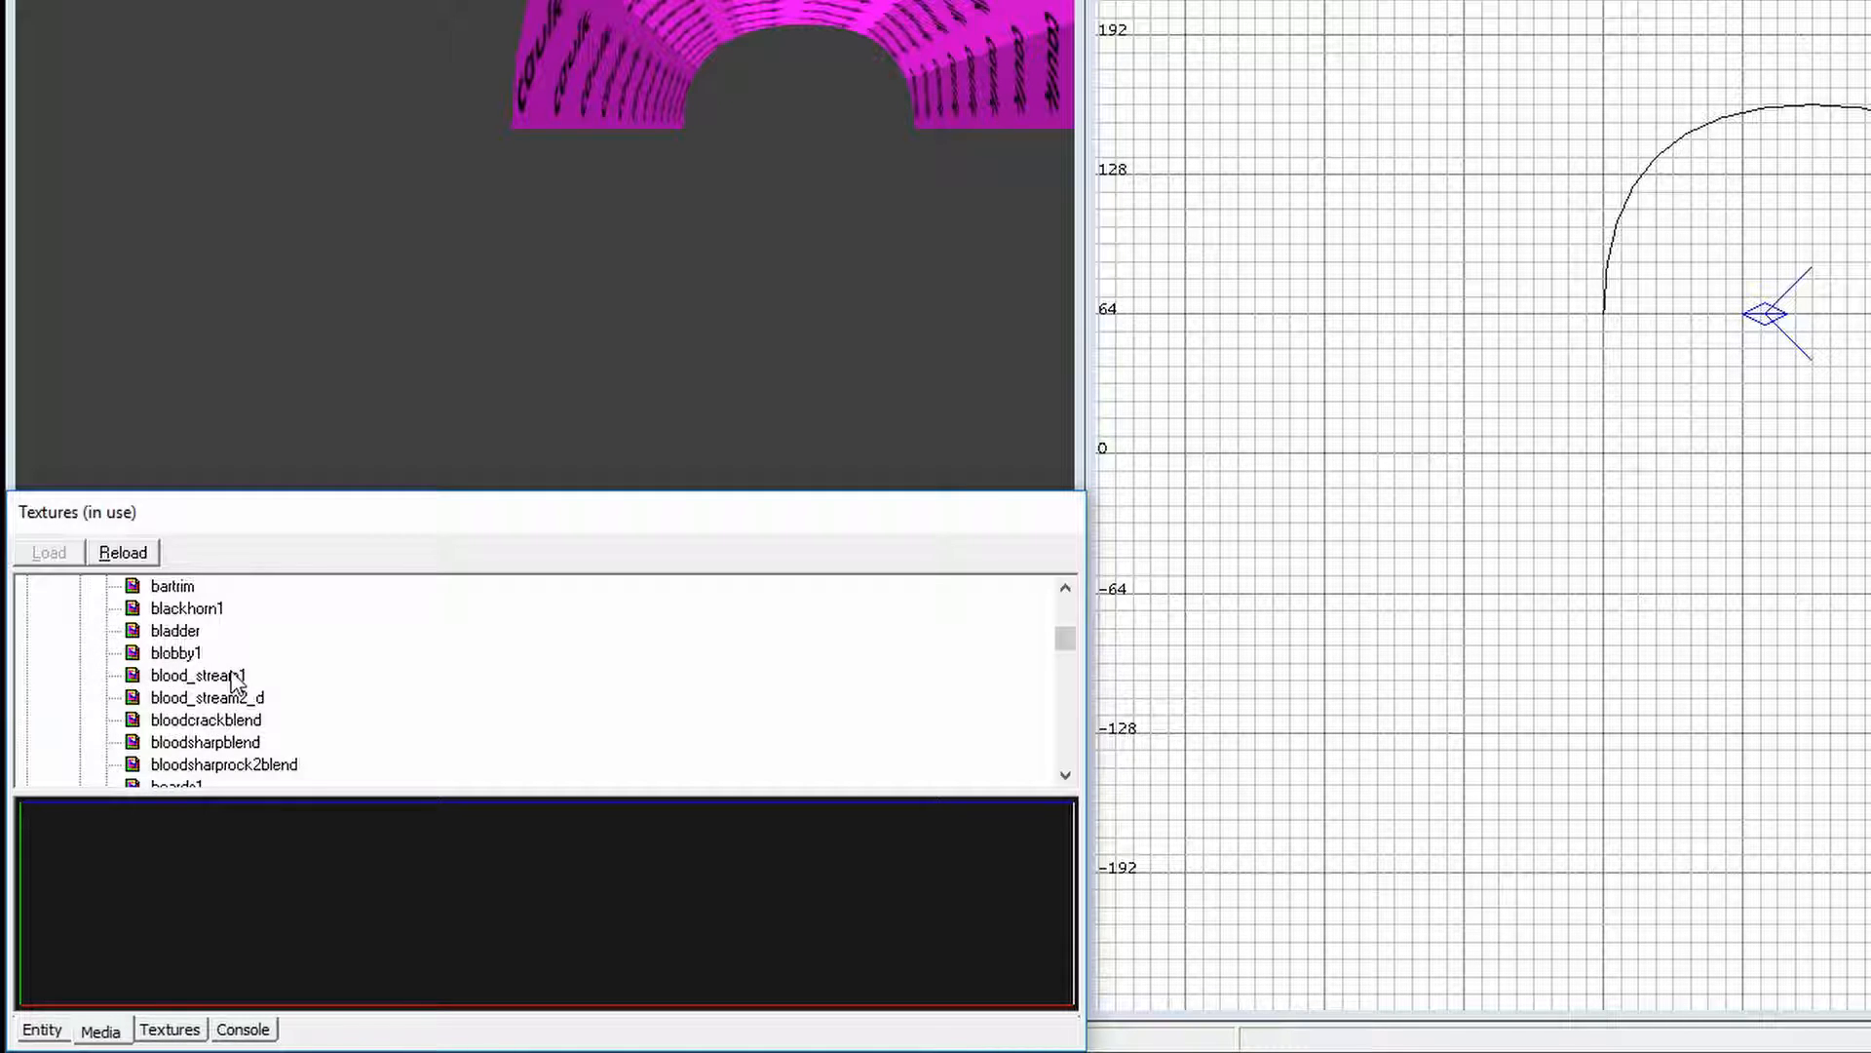
{"action": "scroll", "coordinate": [241, 682], "scroll_direction": "down", "scroll_amount": 7}
{"action": "scroll", "coordinate": [241, 682], "scroll_direction": "up", "scroll_amount": 3}
{"action": "scroll", "coordinate": [229, 673], "scroll_direction": "up", "scroll_amount": 1}
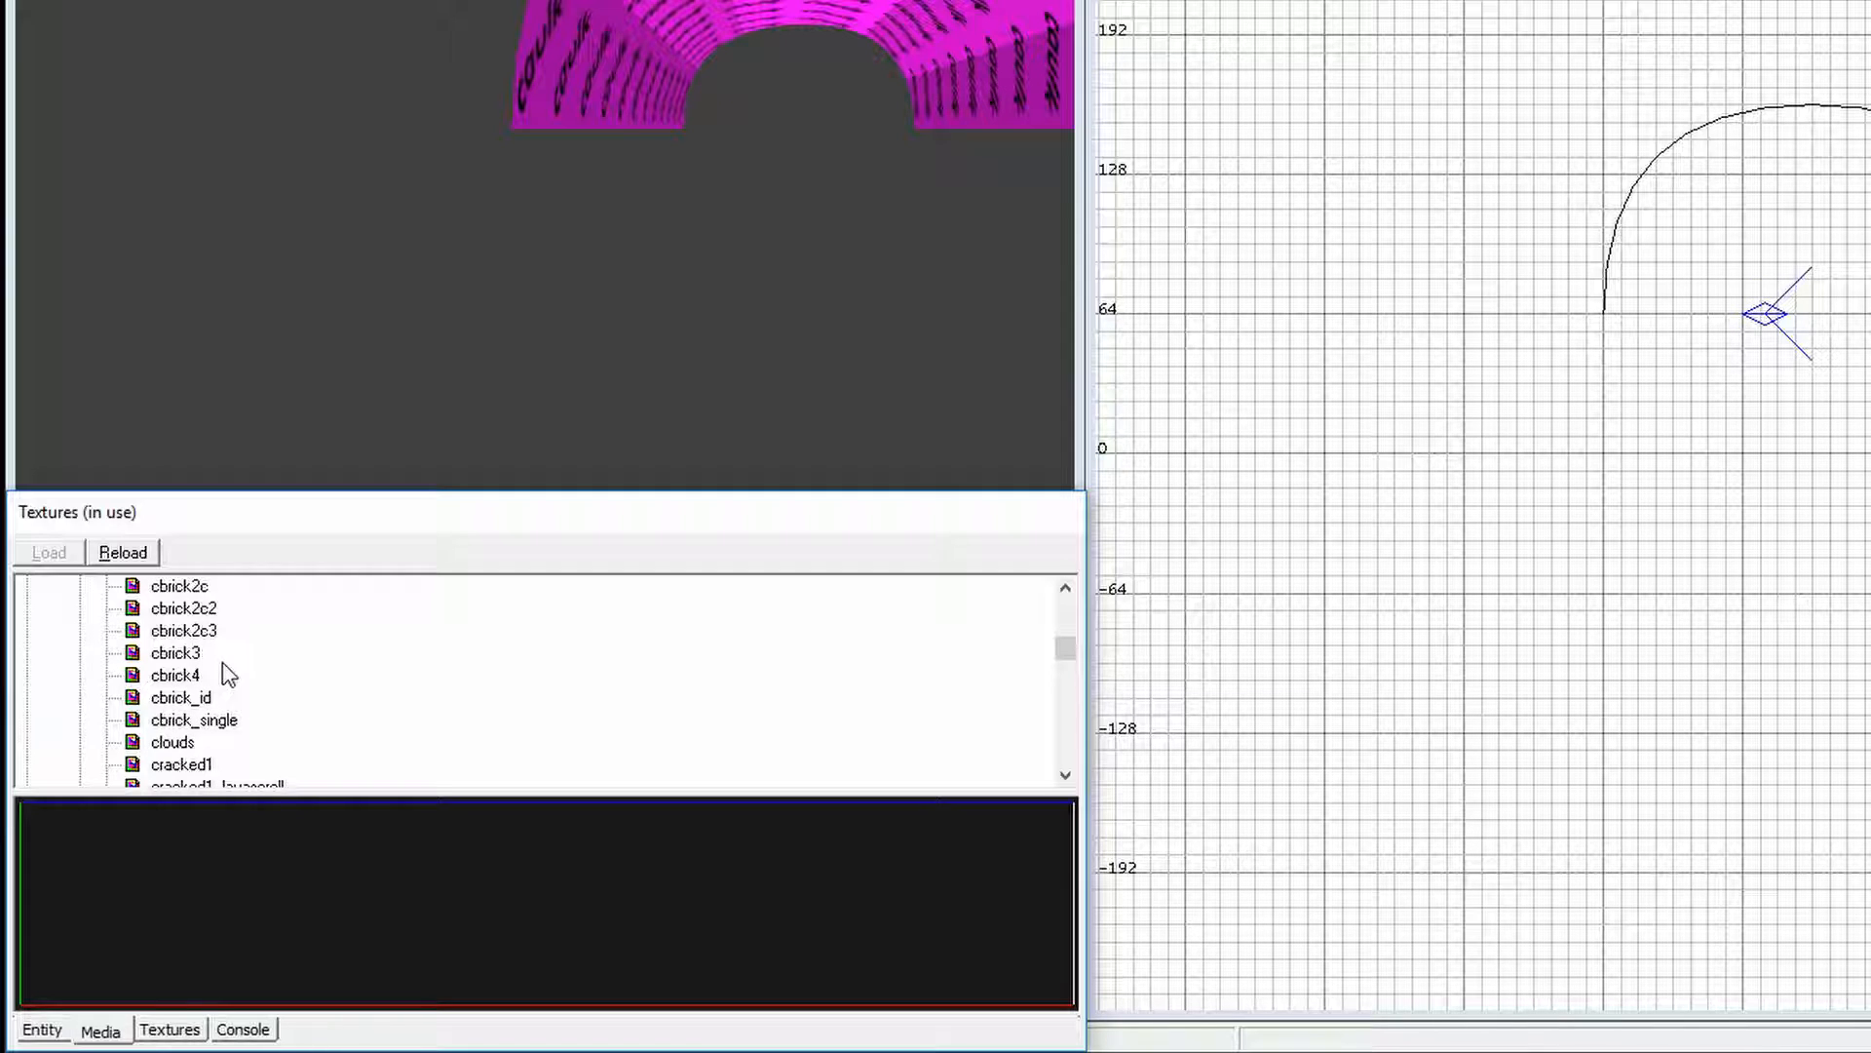
- Preview the cbrick materials from cbrick2 to cbrick3 and pick cbrick2b
{"action": "left_click", "coordinate": [185, 587]}
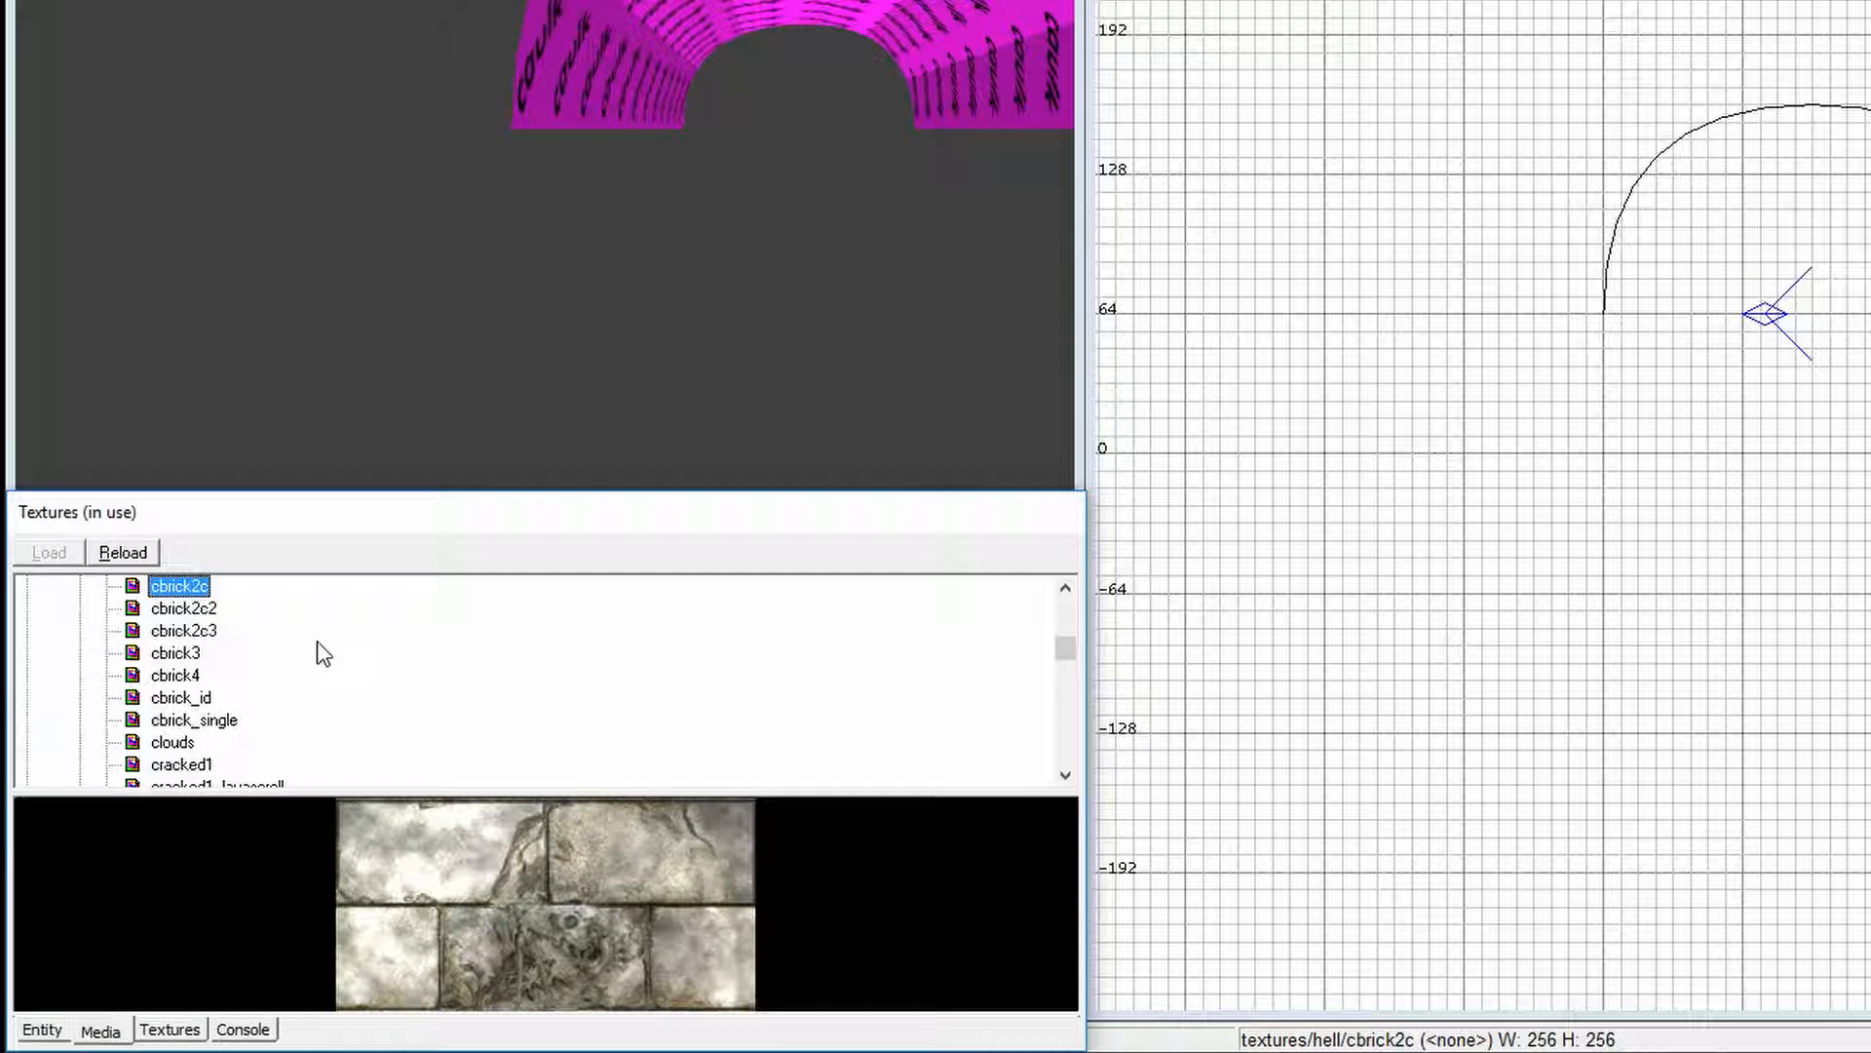
{"action": "key", "text": "Down"}
{"action": "key", "text": "Down"}
{"action": "key", "text": "Down"}
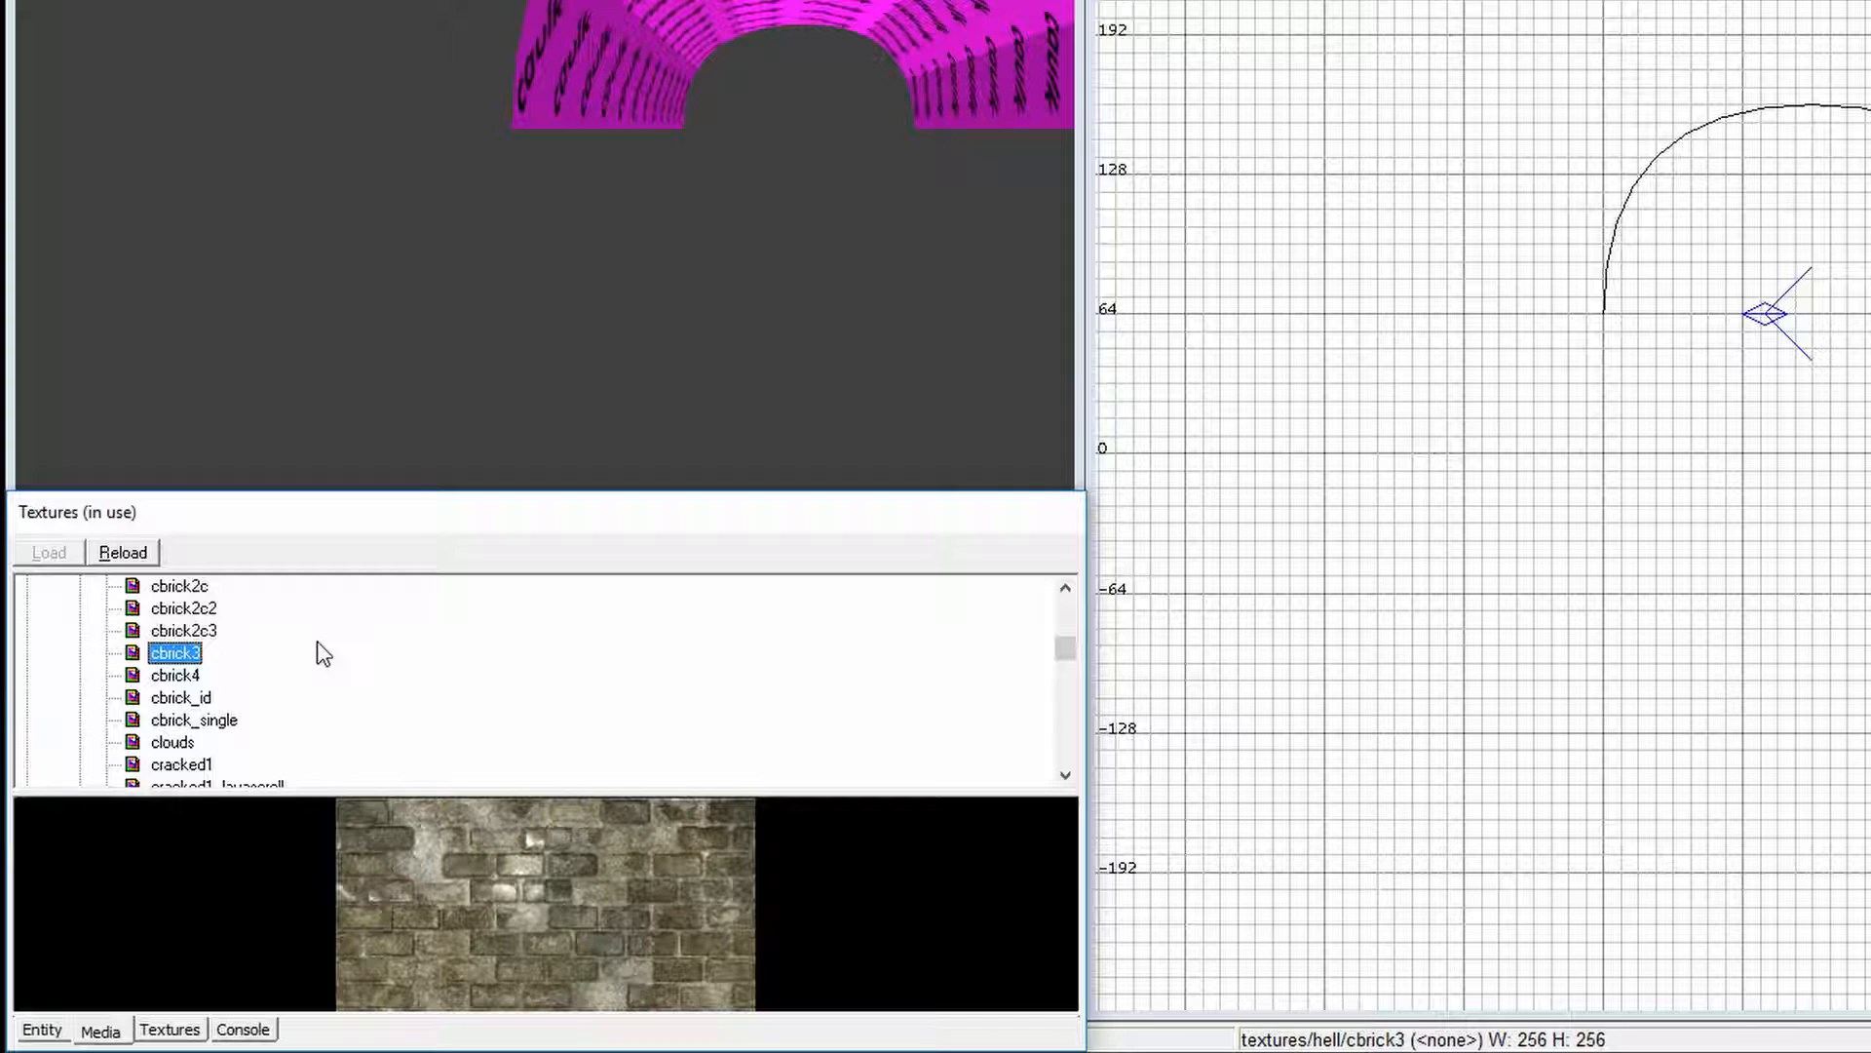
{"action": "key", "text": "Up"}
{"action": "key", "text": "Up"}
{"action": "key", "text": "Up"}
{"action": "key", "text": "Up"}
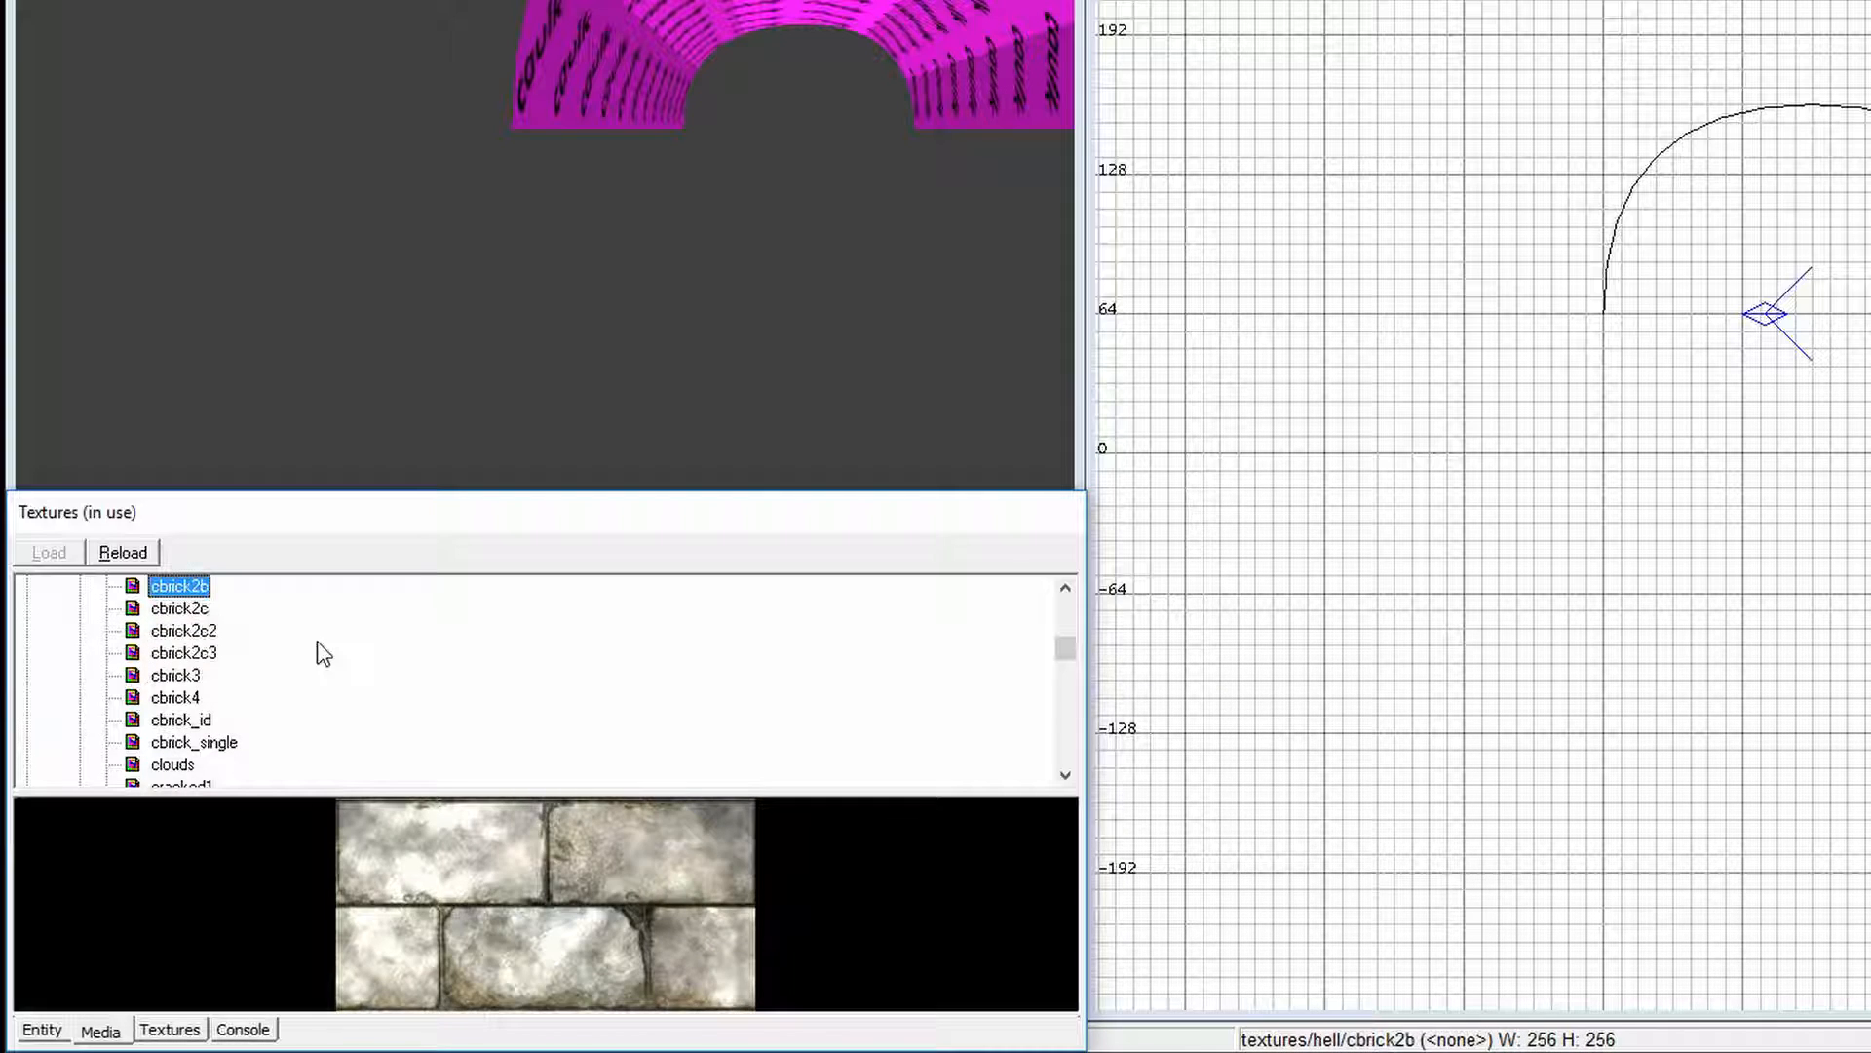
{"action": "key", "text": "Up"}
{"action": "key", "text": "Down"}
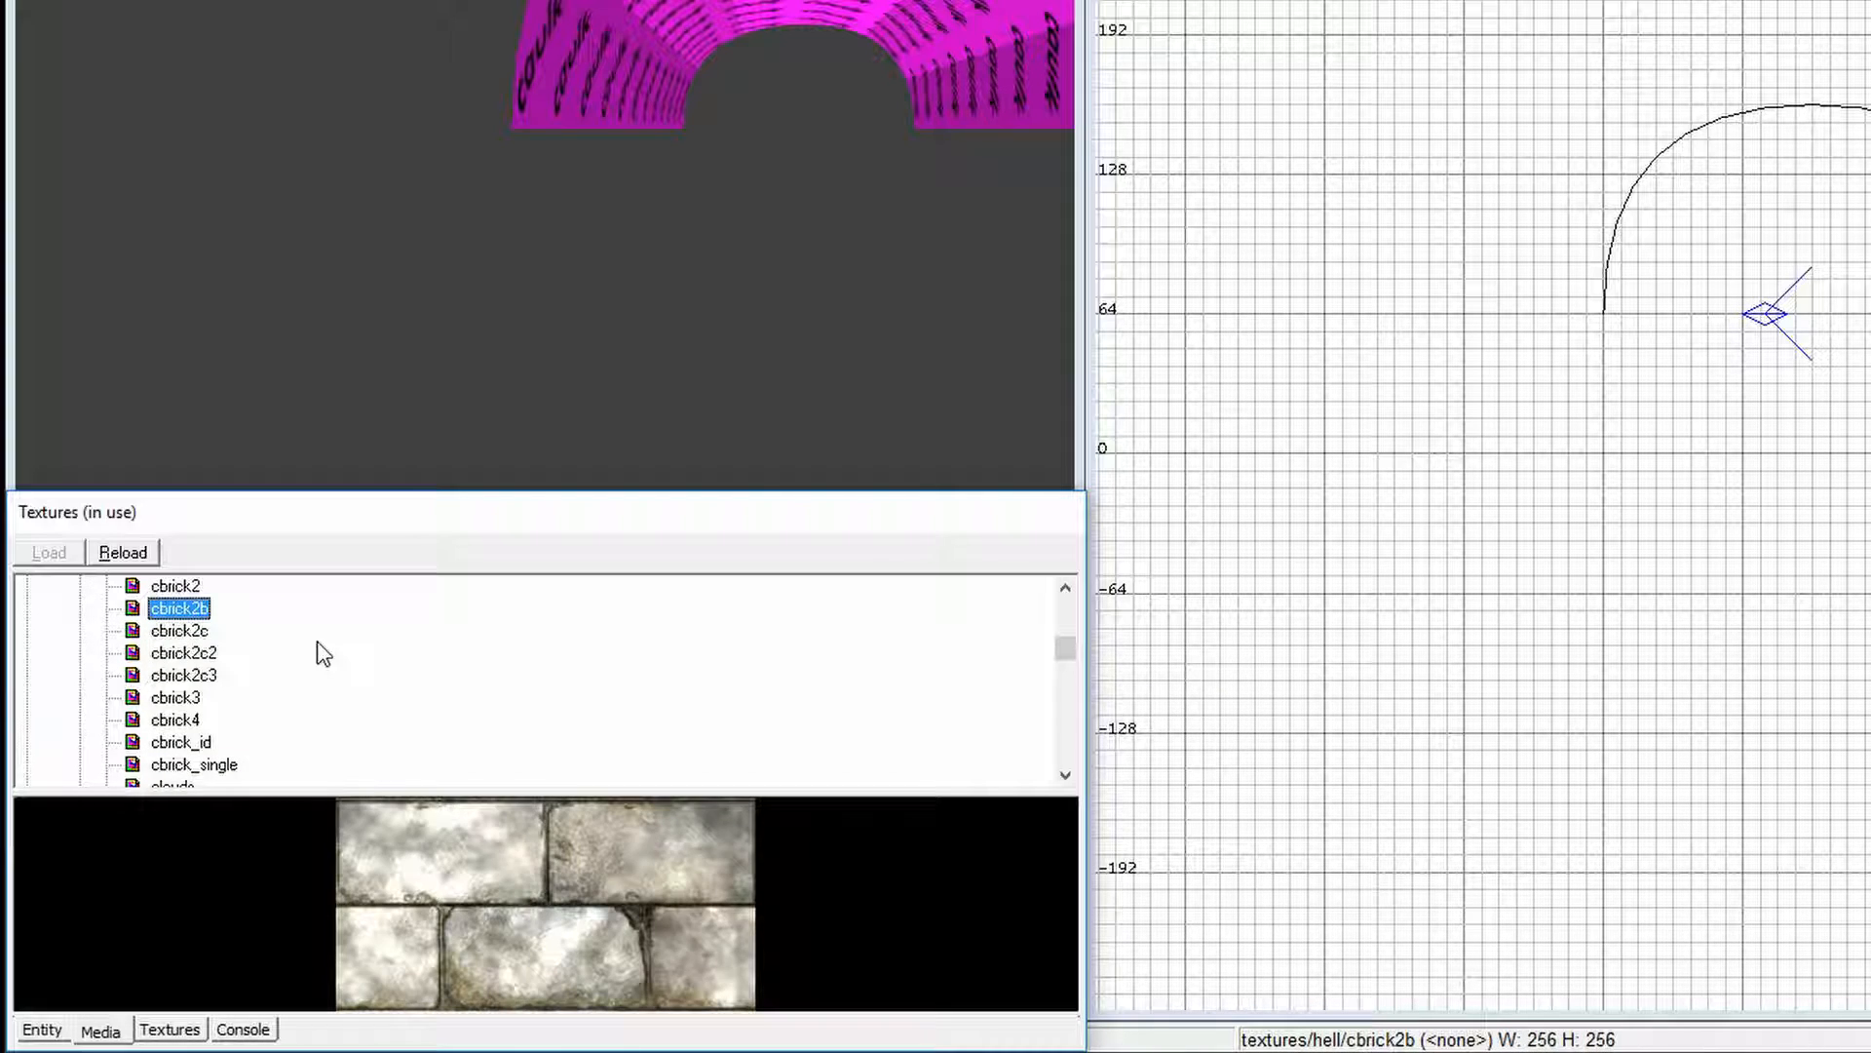
{"action": "key", "text": "Escape"}
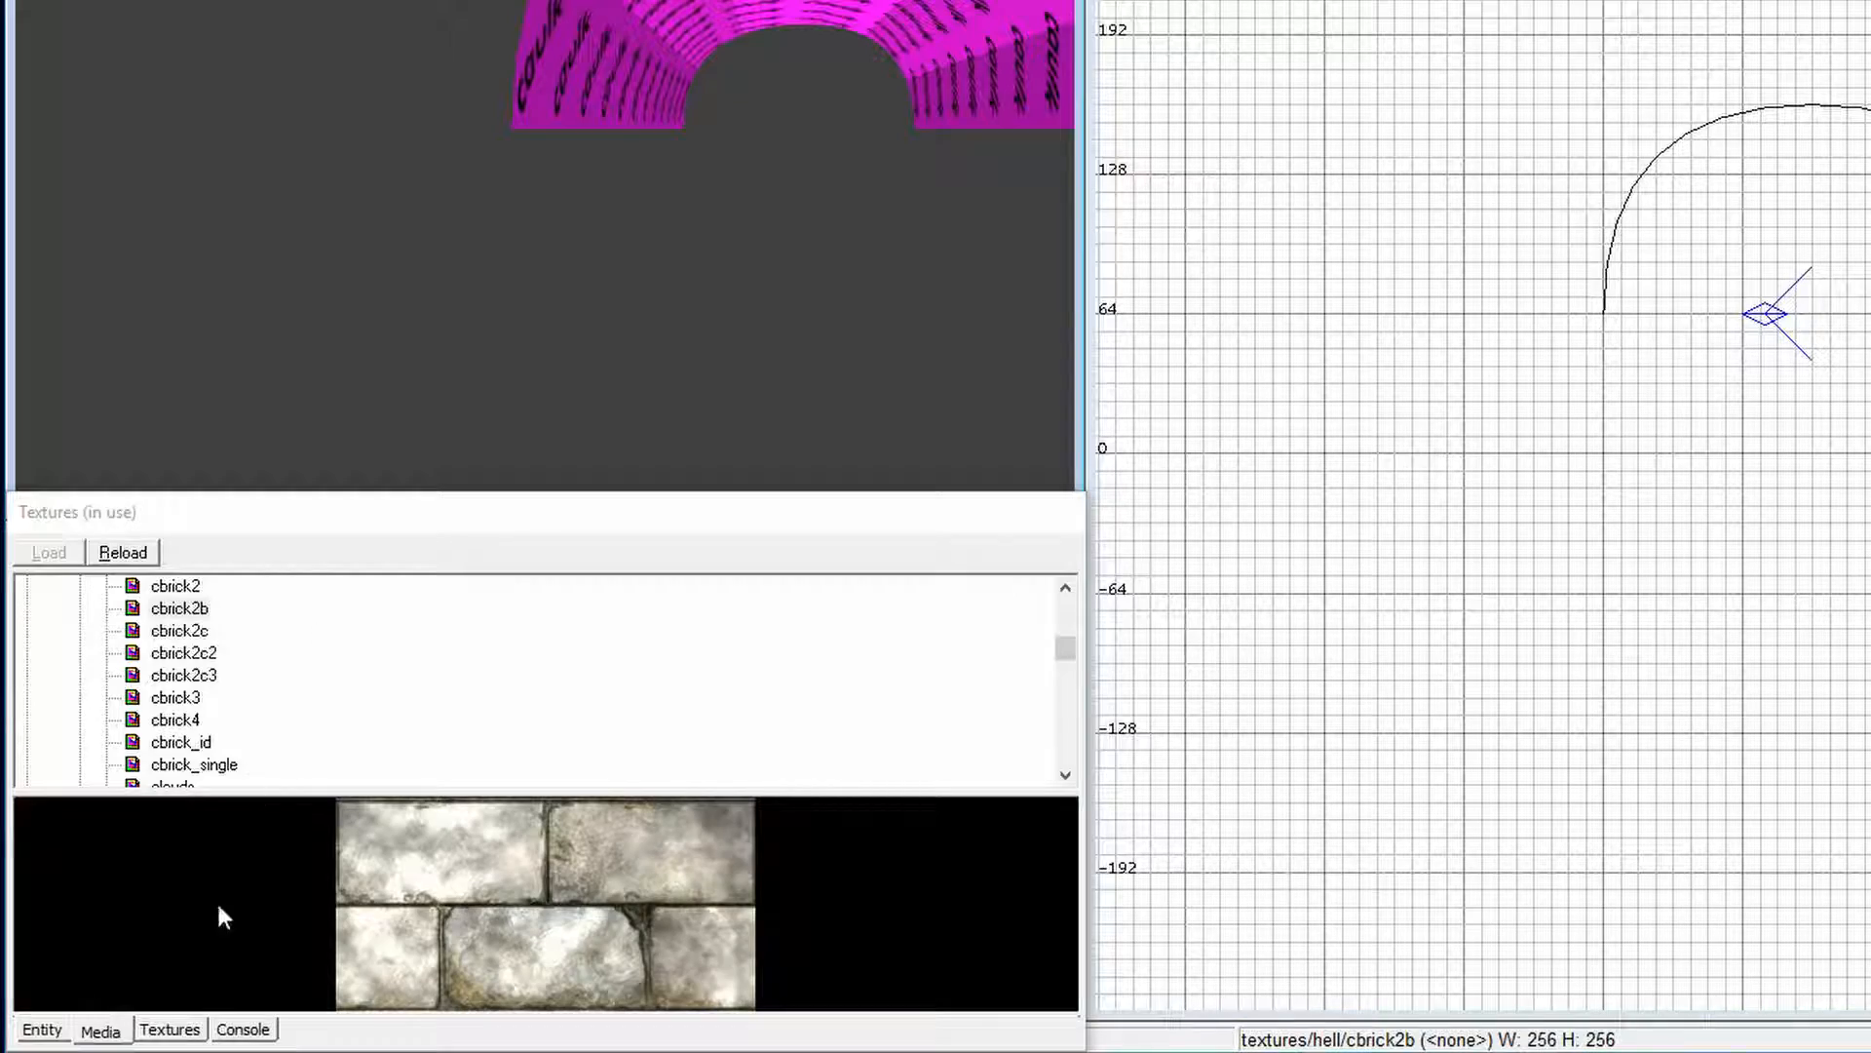
- Apply the hell/cbrick2b texture to the arched patch and deselect it
{"action": "left_click", "coordinate": [169, 1029]}
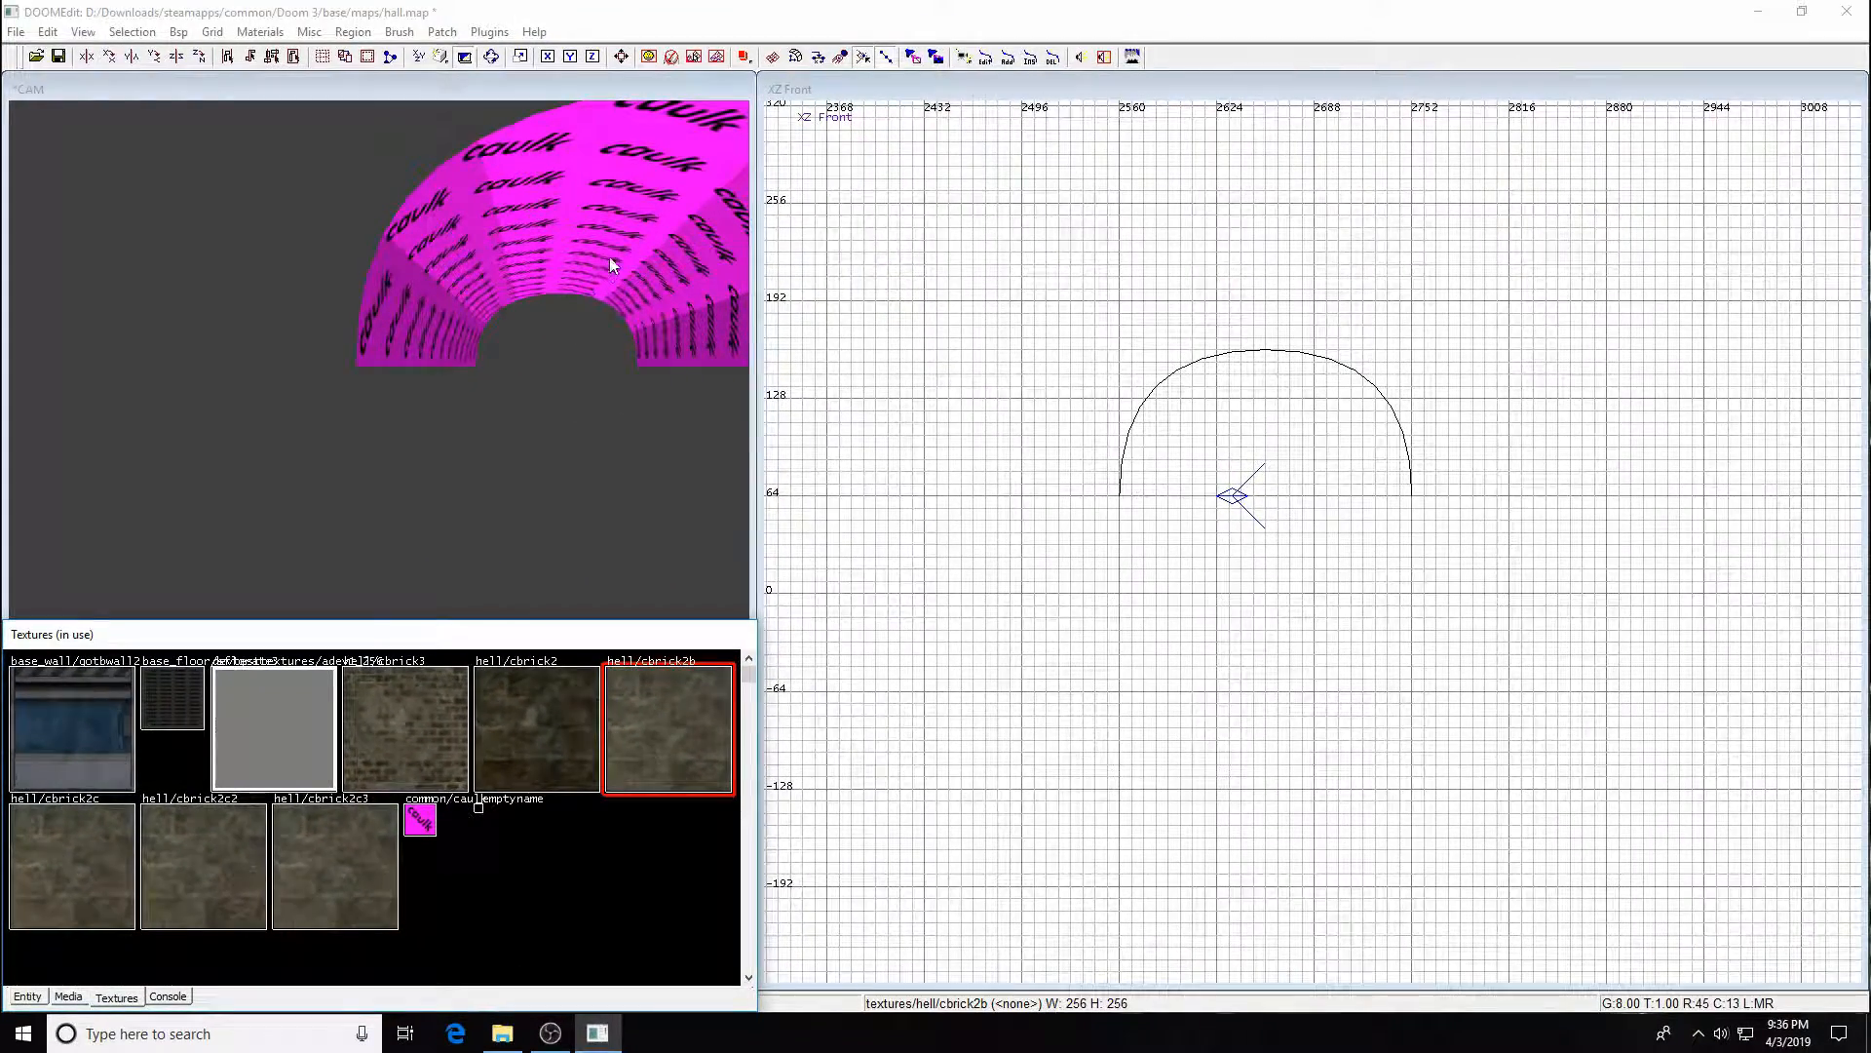
{"action": "left_click", "coordinate": [610, 255], "text": "shift"}
{"action": "left_click", "coordinate": [641, 744]}
{"action": "key", "text": "Escape"}
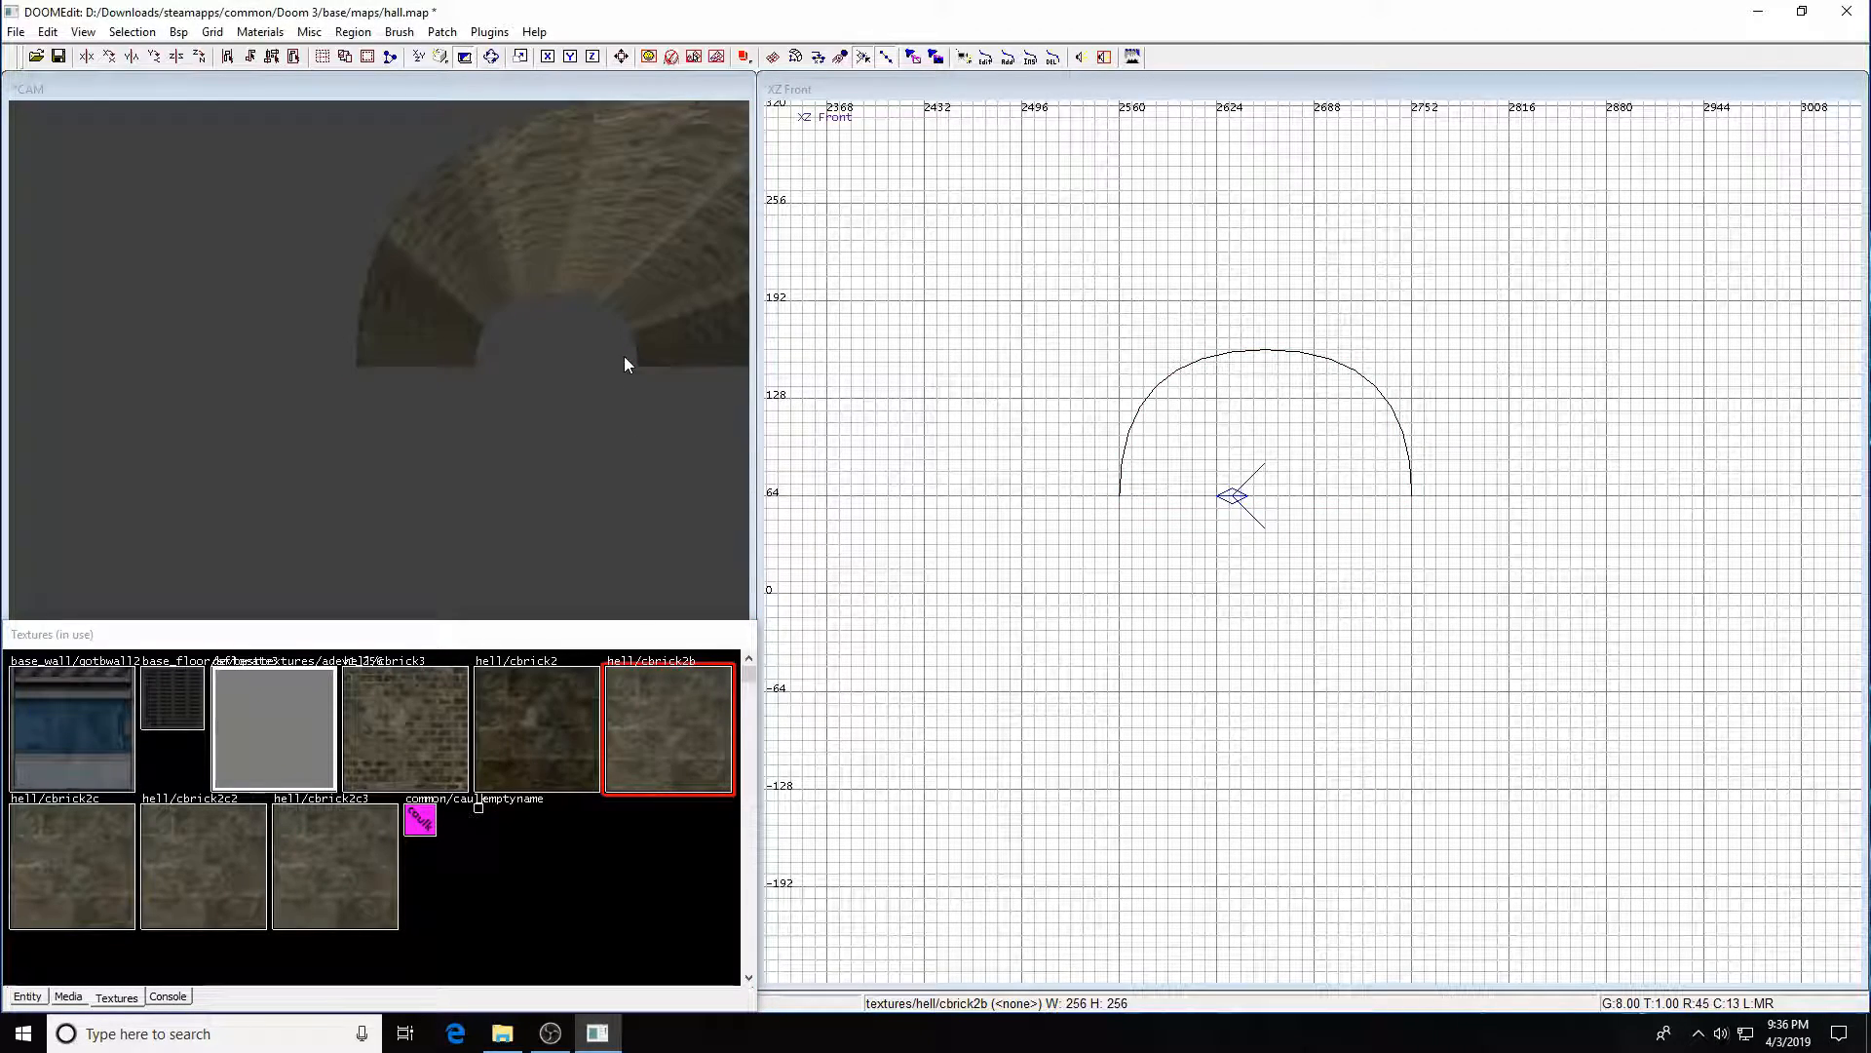
- Reselect the arched patch and apply natural texturing to it in the Surface inspector
{"action": "scroll", "coordinate": [624, 355], "scroll_direction": "up", "scroll_amount": 3}
{"action": "scroll", "coordinate": [625, 363], "scroll_direction": "down", "scroll_amount": 3}
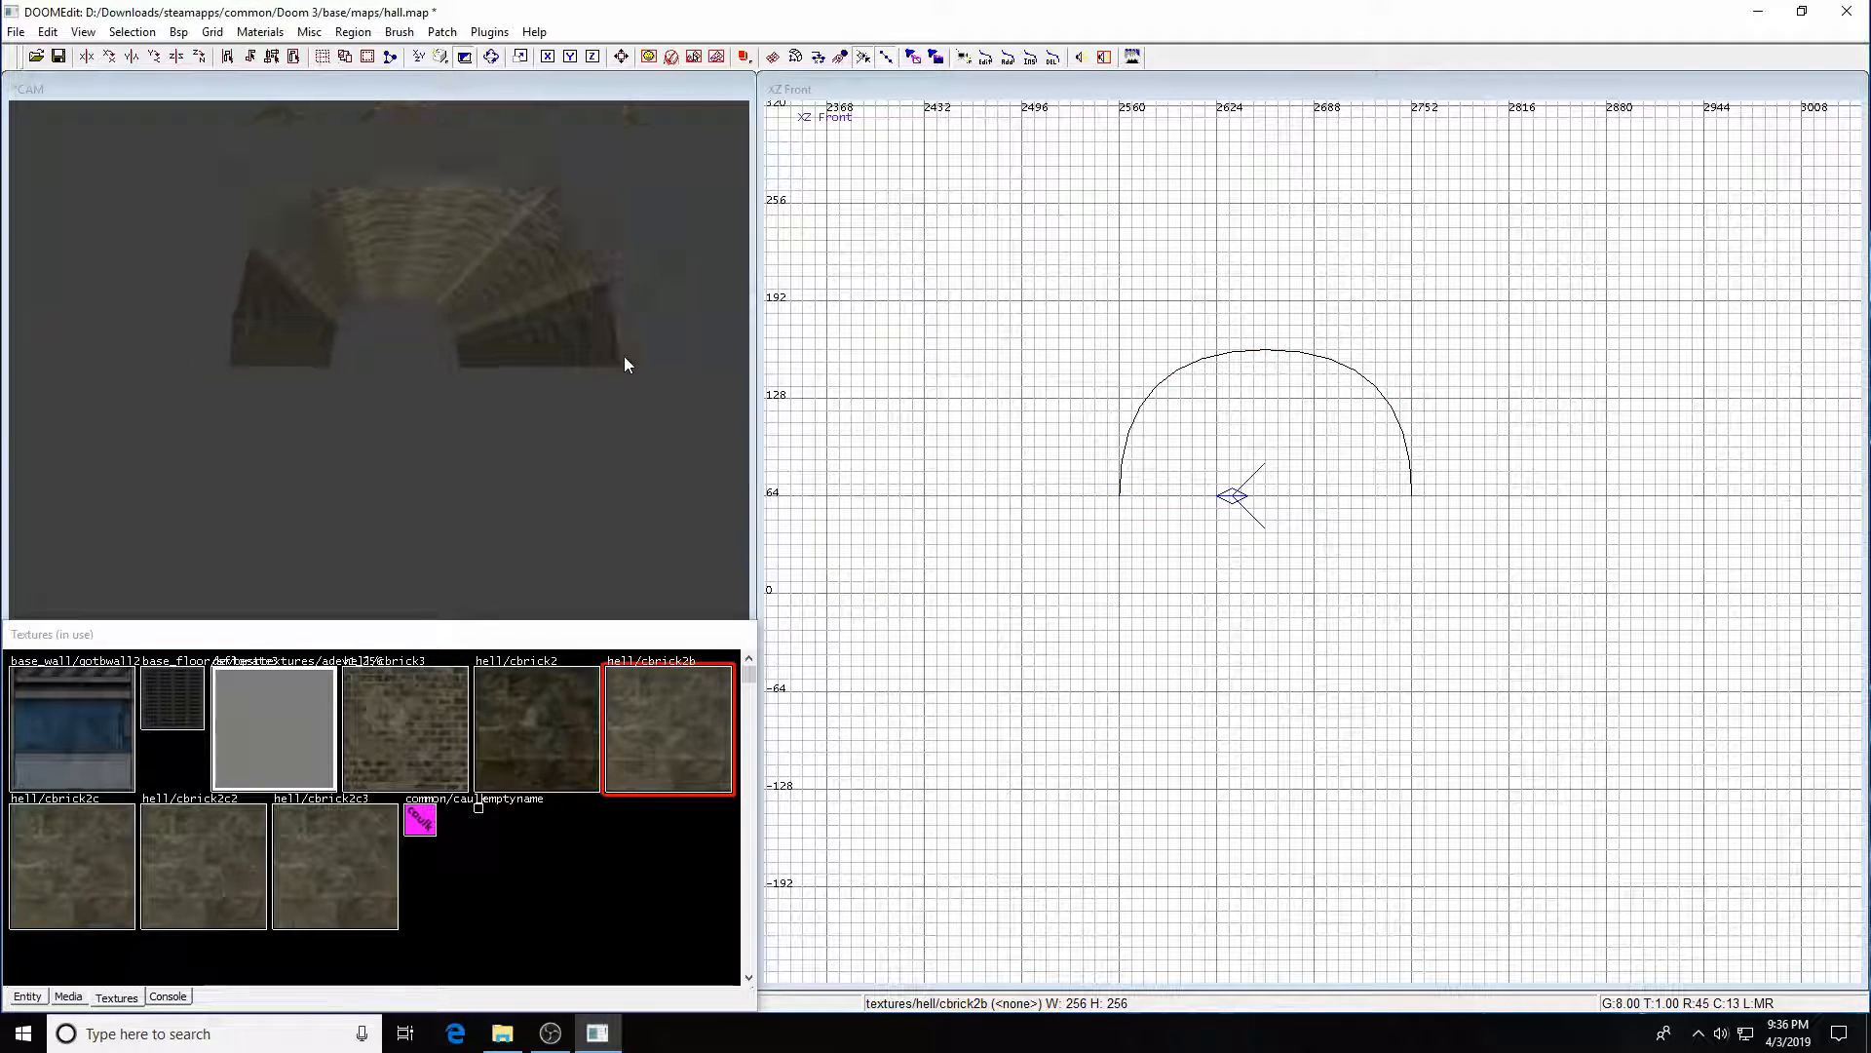
{"action": "left_click", "coordinate": [526, 307], "text": "shift"}
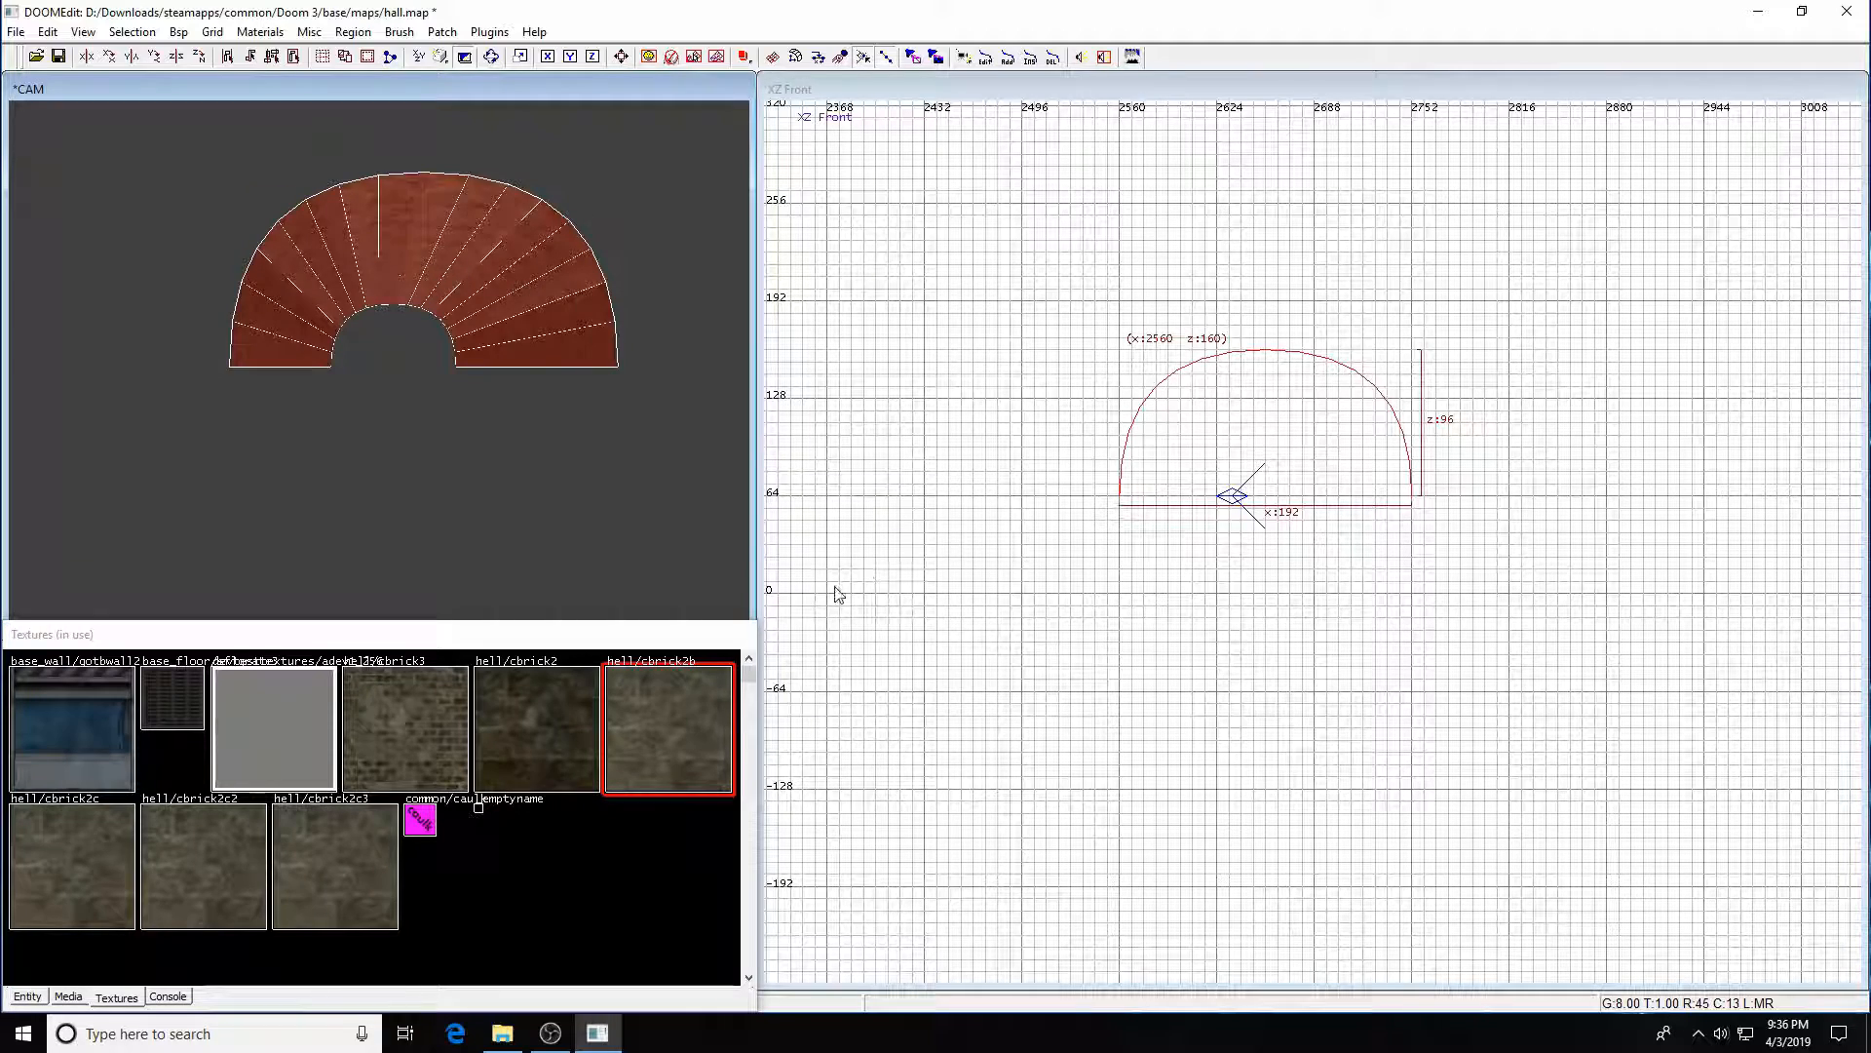
{"action": "key", "text": "s"}
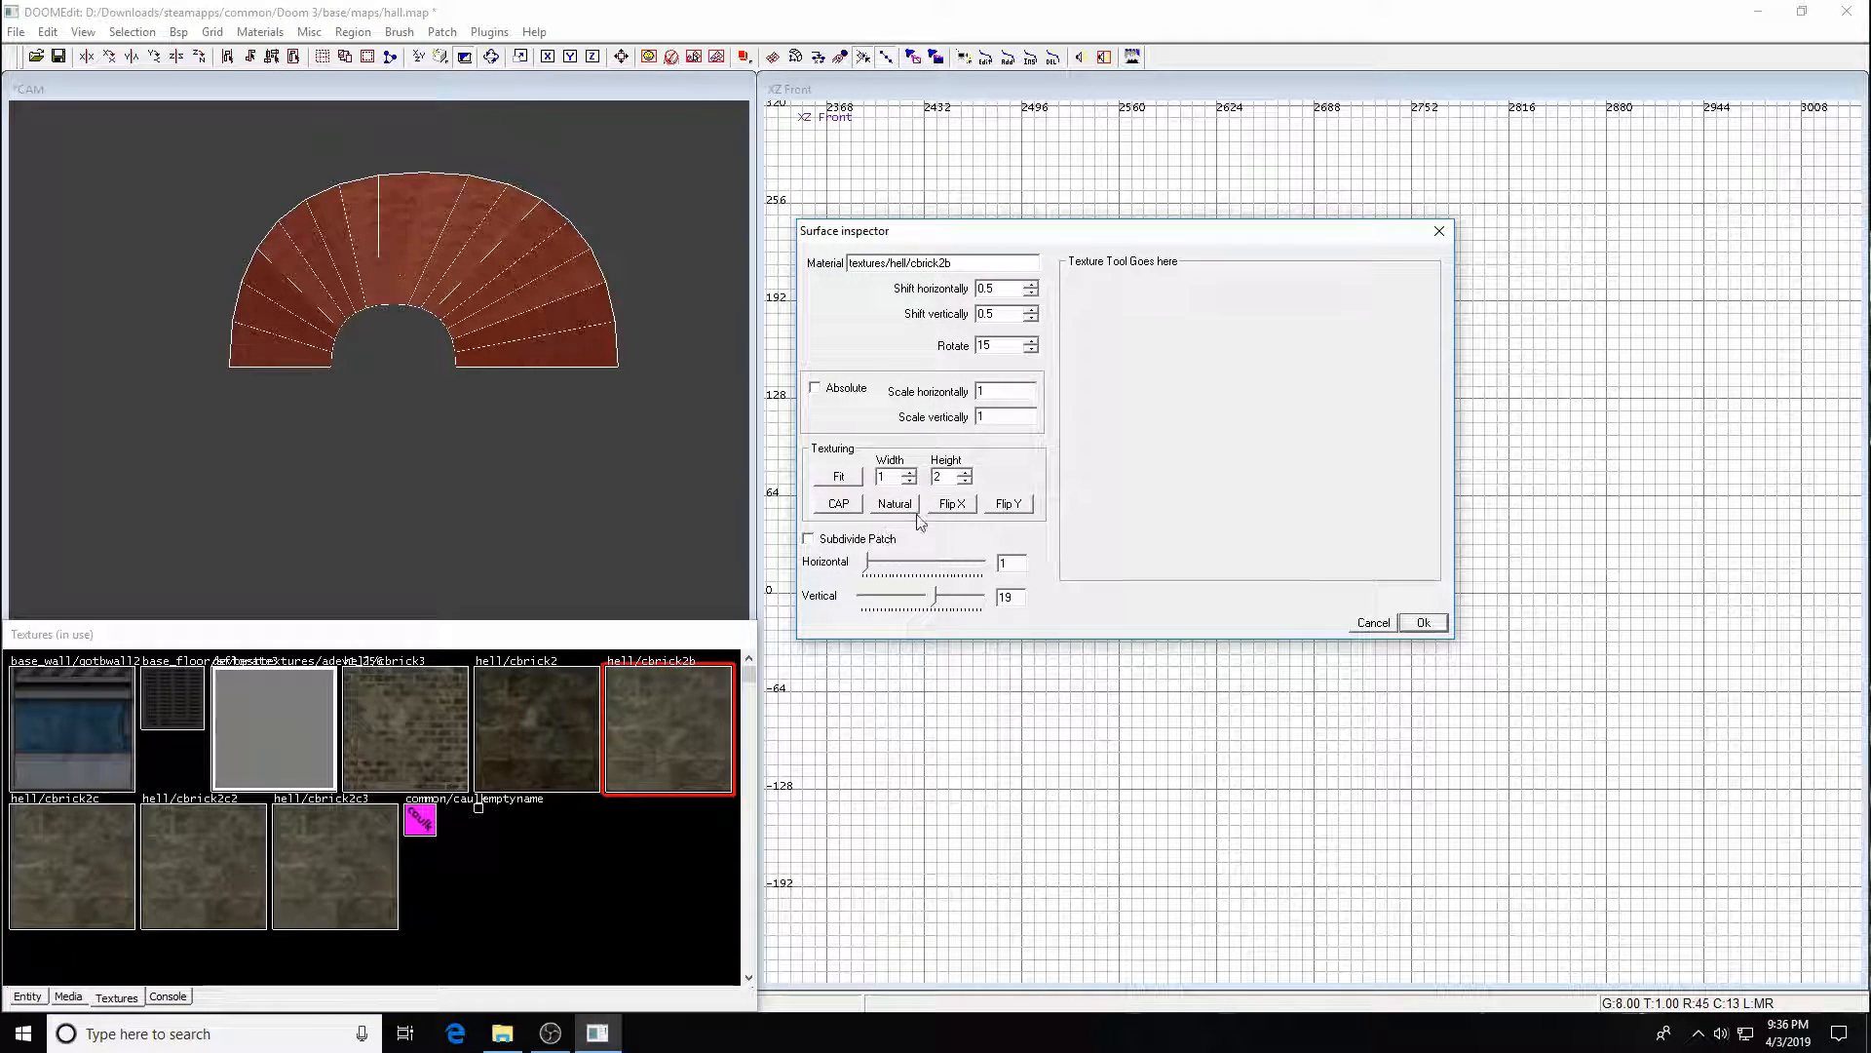
{"action": "key", "text": "Escape"}
{"action": "left_click", "coordinate": [400, 256], "text": "shift"}
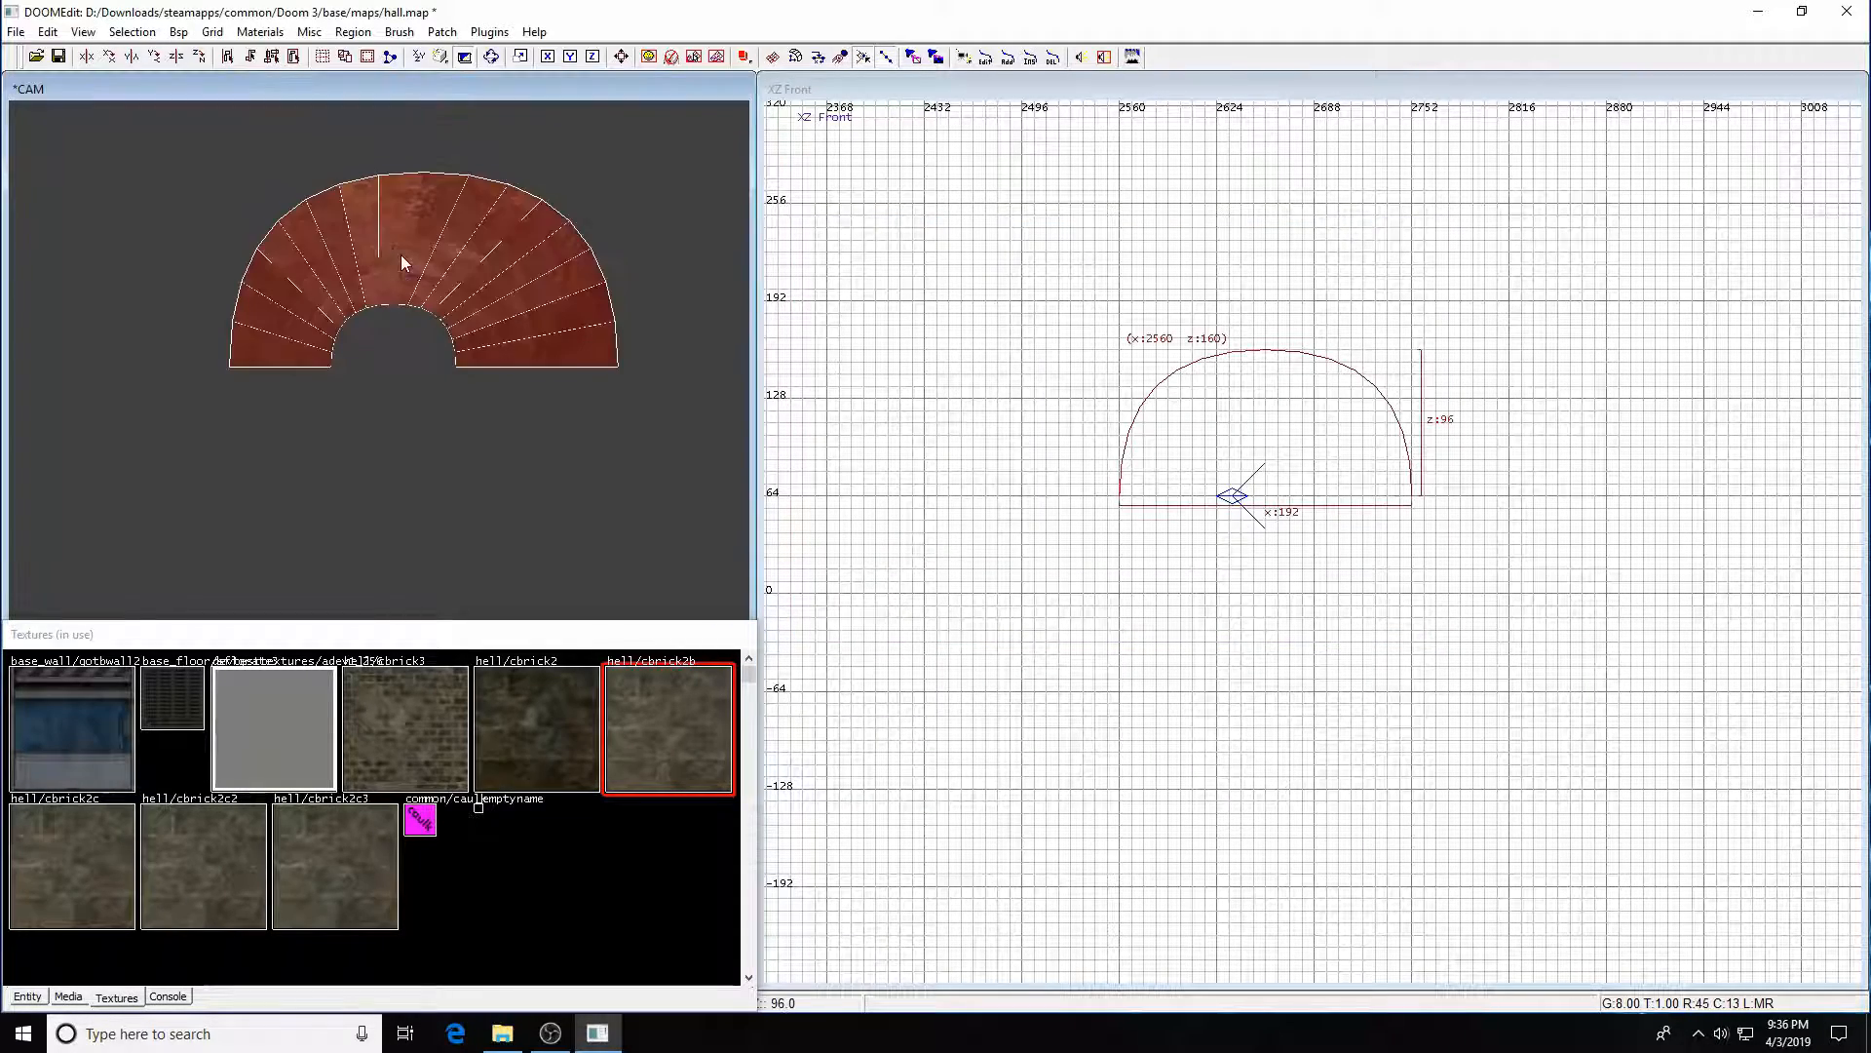
{"action": "key", "text": "s"}
{"action": "left_click", "coordinate": [895, 503]}
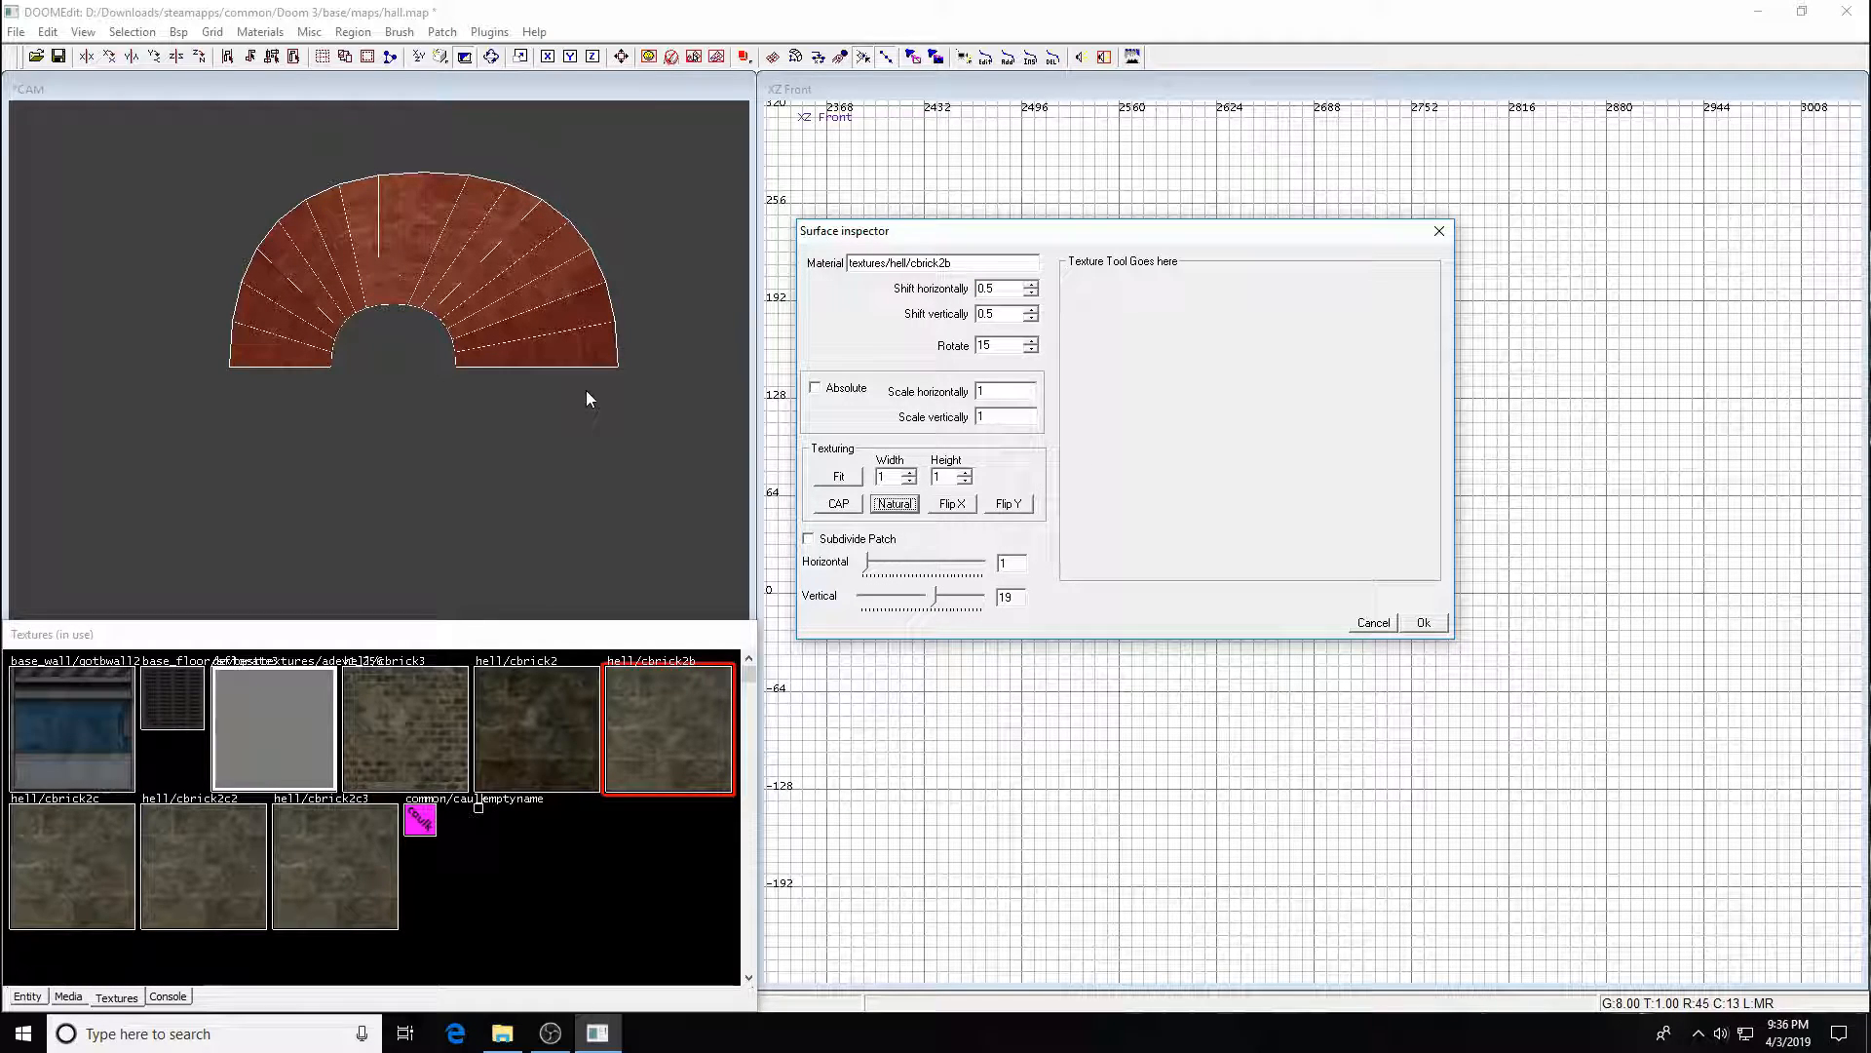
- Accept the arch patch's surface settings and deselect it to check its brick texture in the camera view
{"action": "left_click", "coordinate": [1423, 622]}
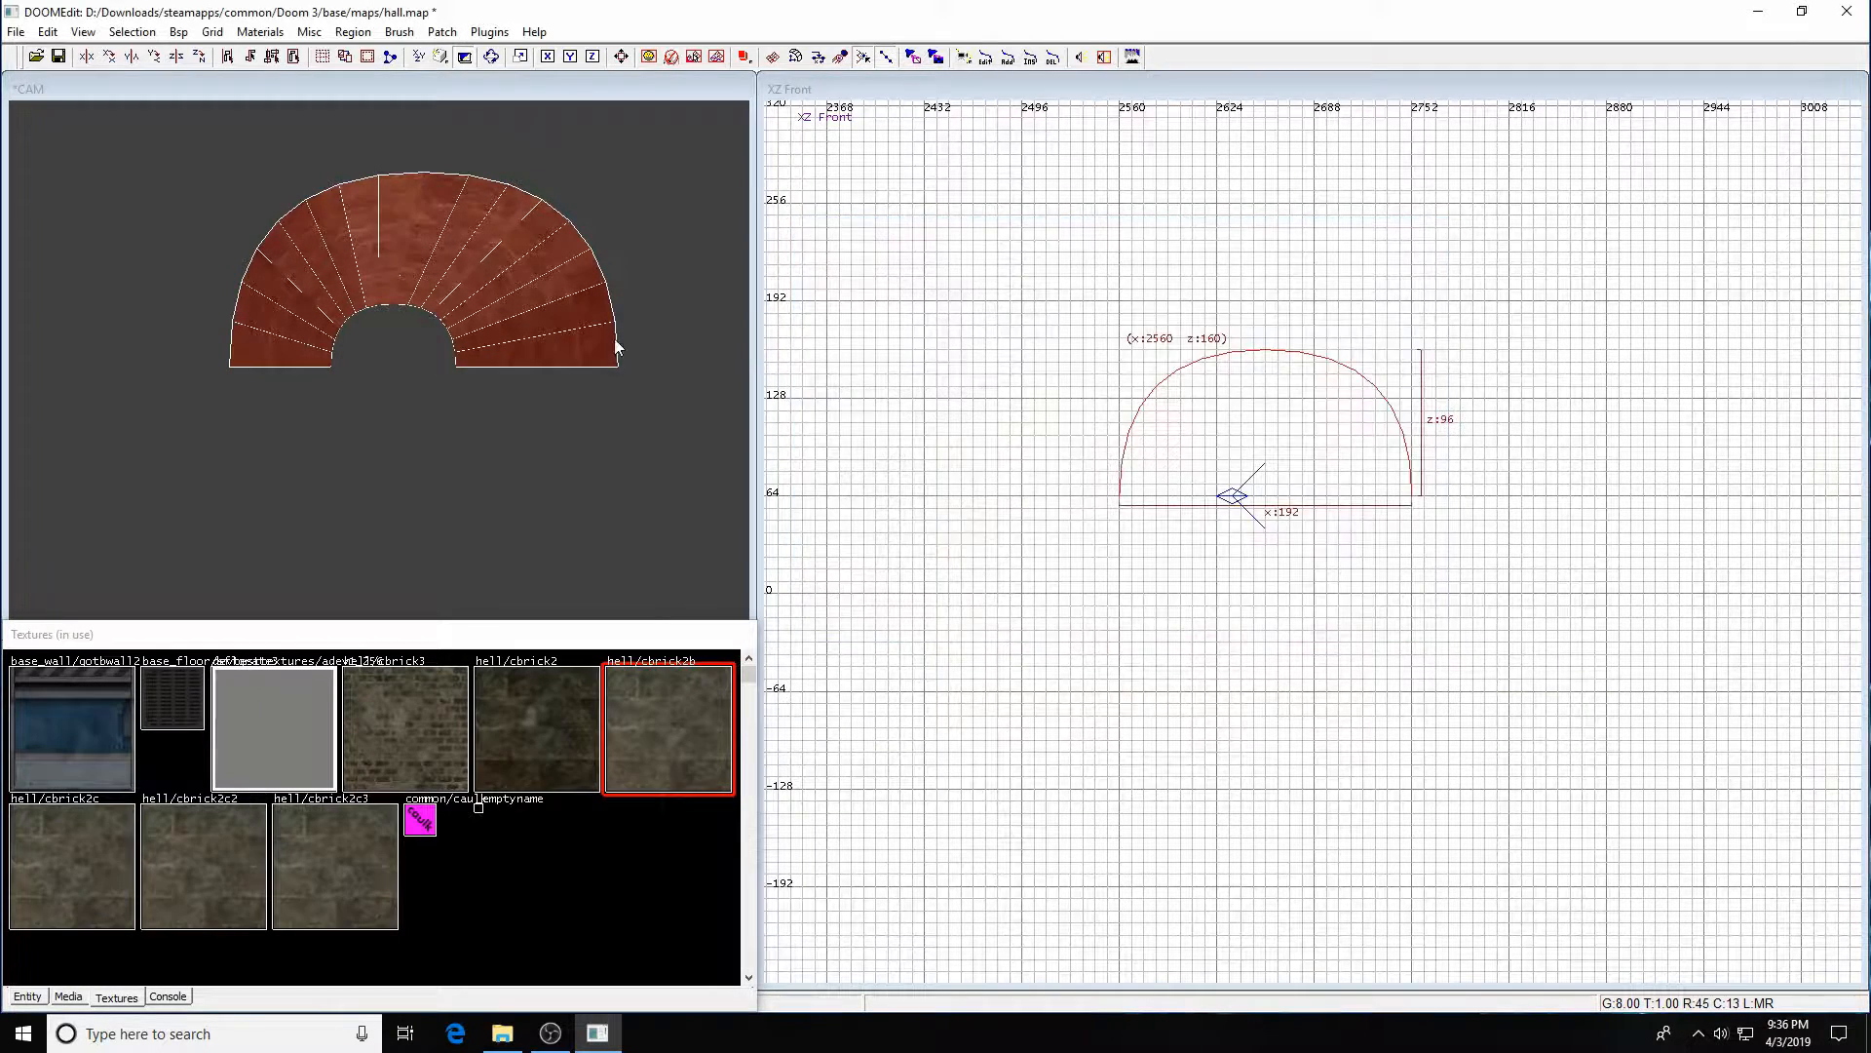
{"action": "key", "text": "Escape"}
{"action": "key", "text": "Up"}
{"action": "key", "text": "Down"}
{"action": "key", "text": "Down"}
{"action": "key", "text": "Down"}
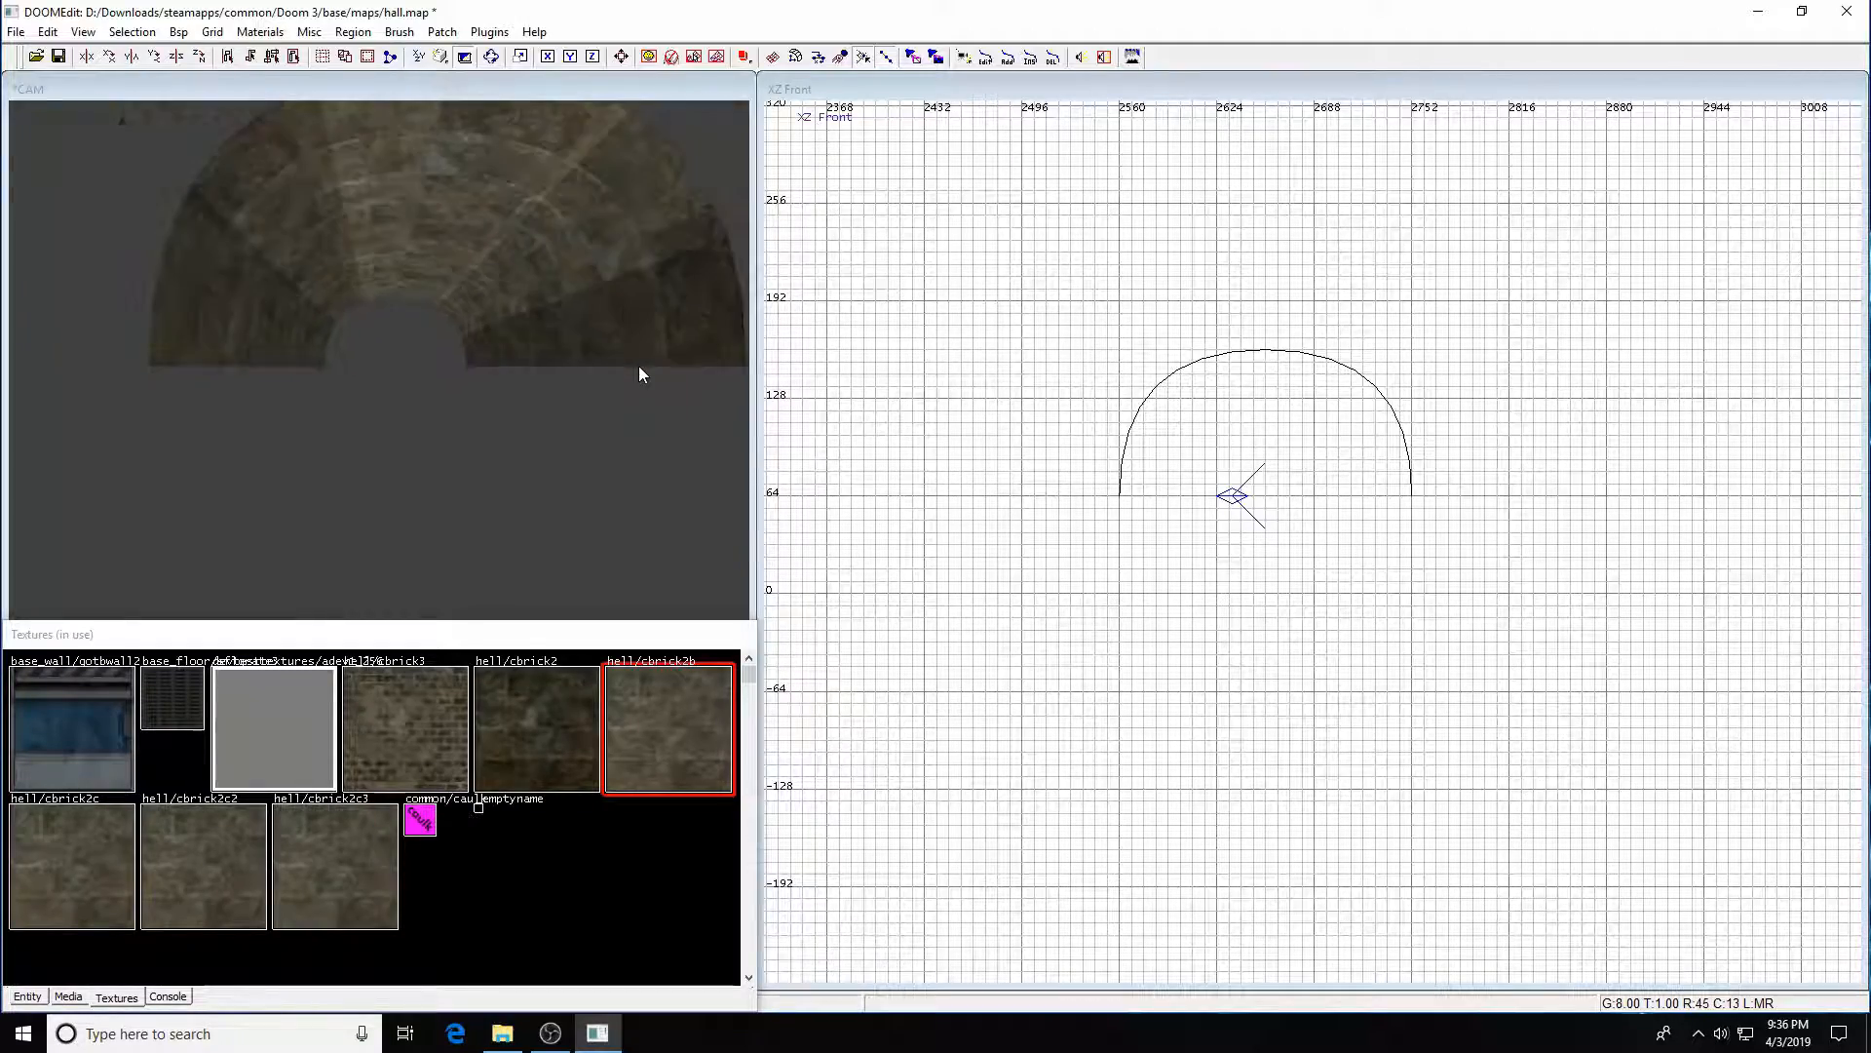
- Move the arch patch into the large room, with its side edge at about x 1148, and deselect it
{"action": "left_click", "coordinate": [589, 302], "text": "shift"}
{"action": "scroll", "coordinate": [1404, 502], "scroll_direction": "down", "scroll_amount": 10}
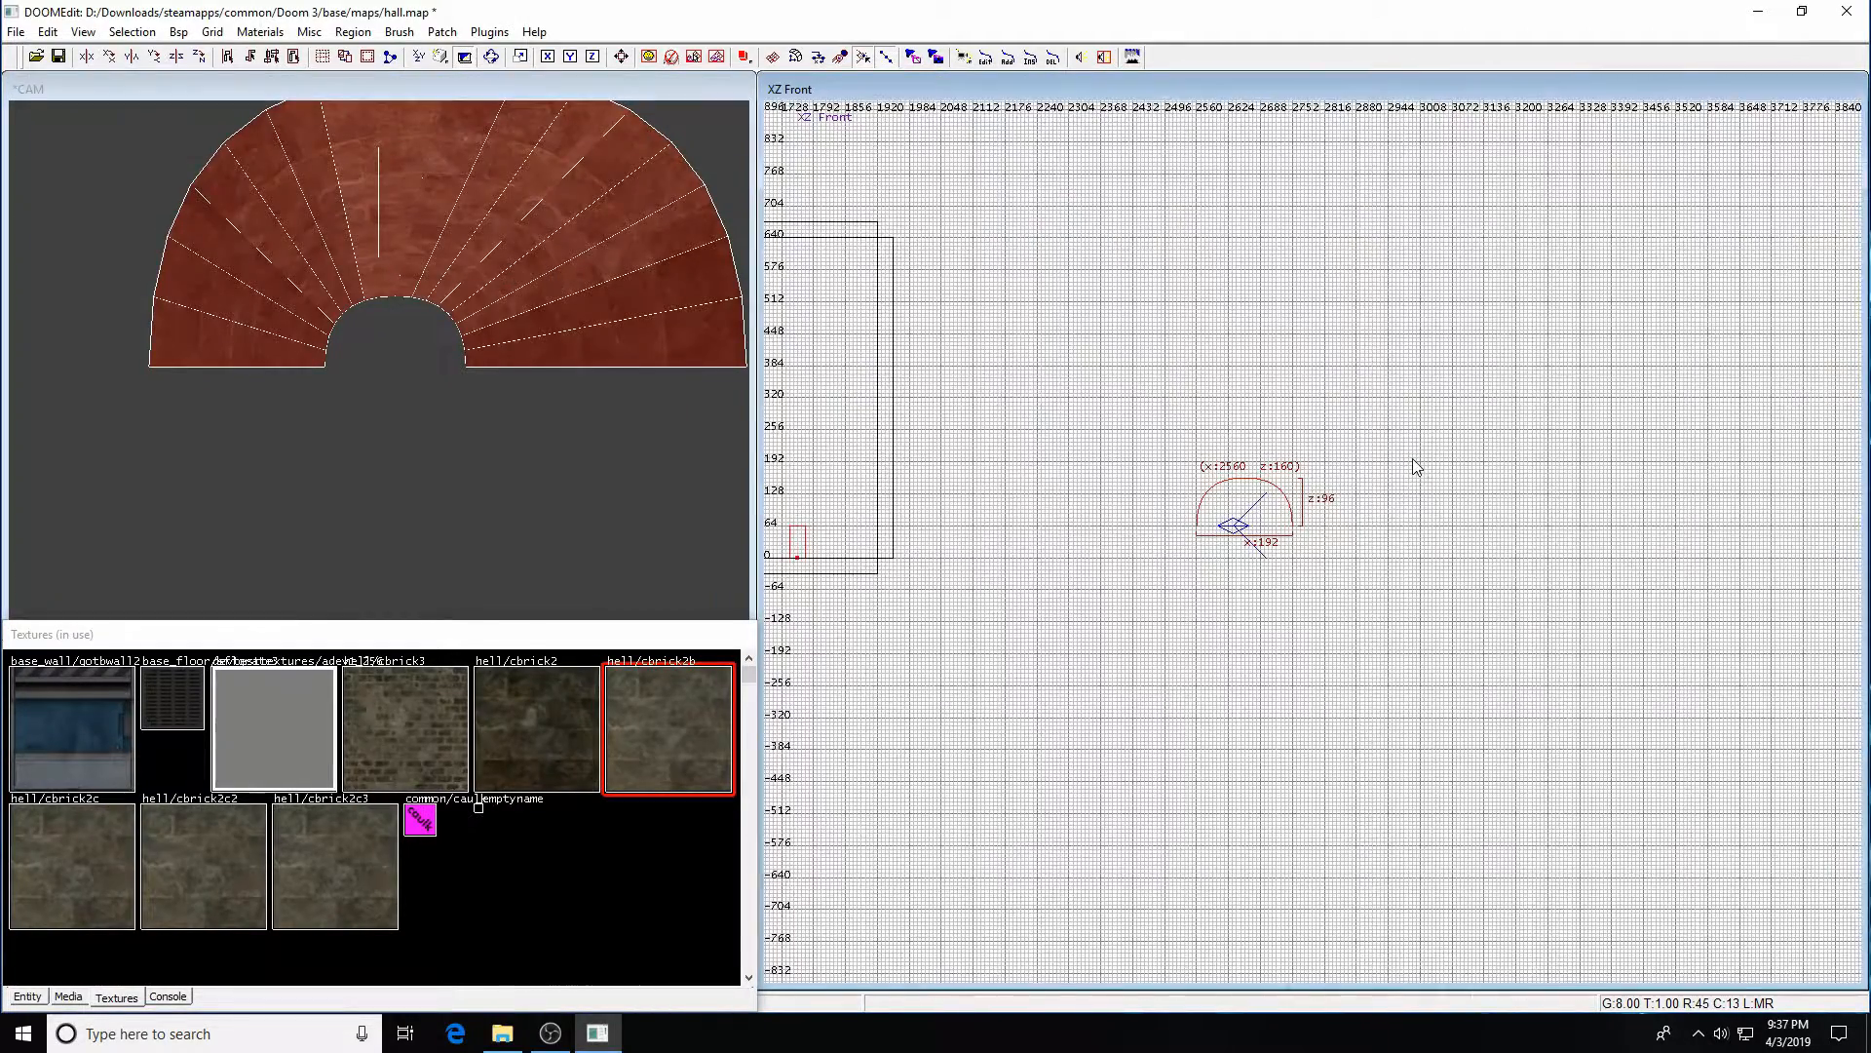
{"action": "key", "text": "ctrl+Tab"}
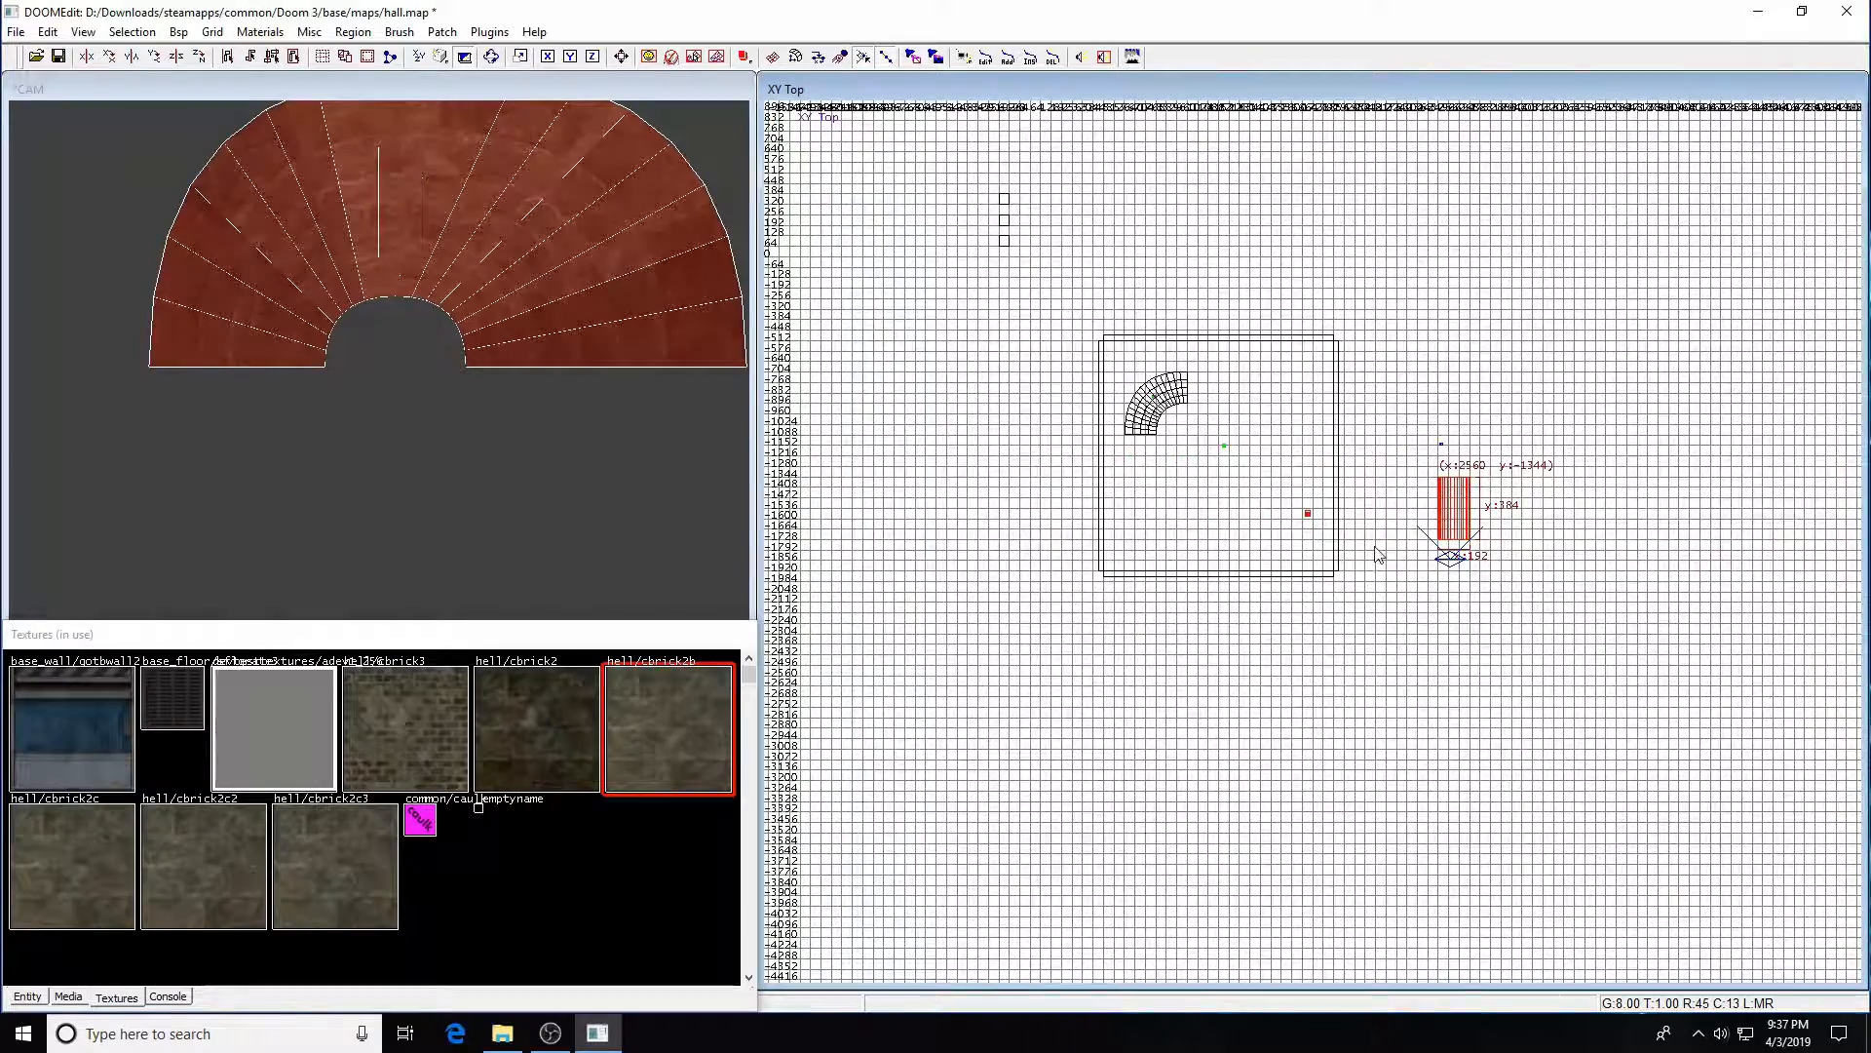
{"action": "left_click_drag", "start_coordinate": [1446, 531], "coordinate": [1204, 546]}
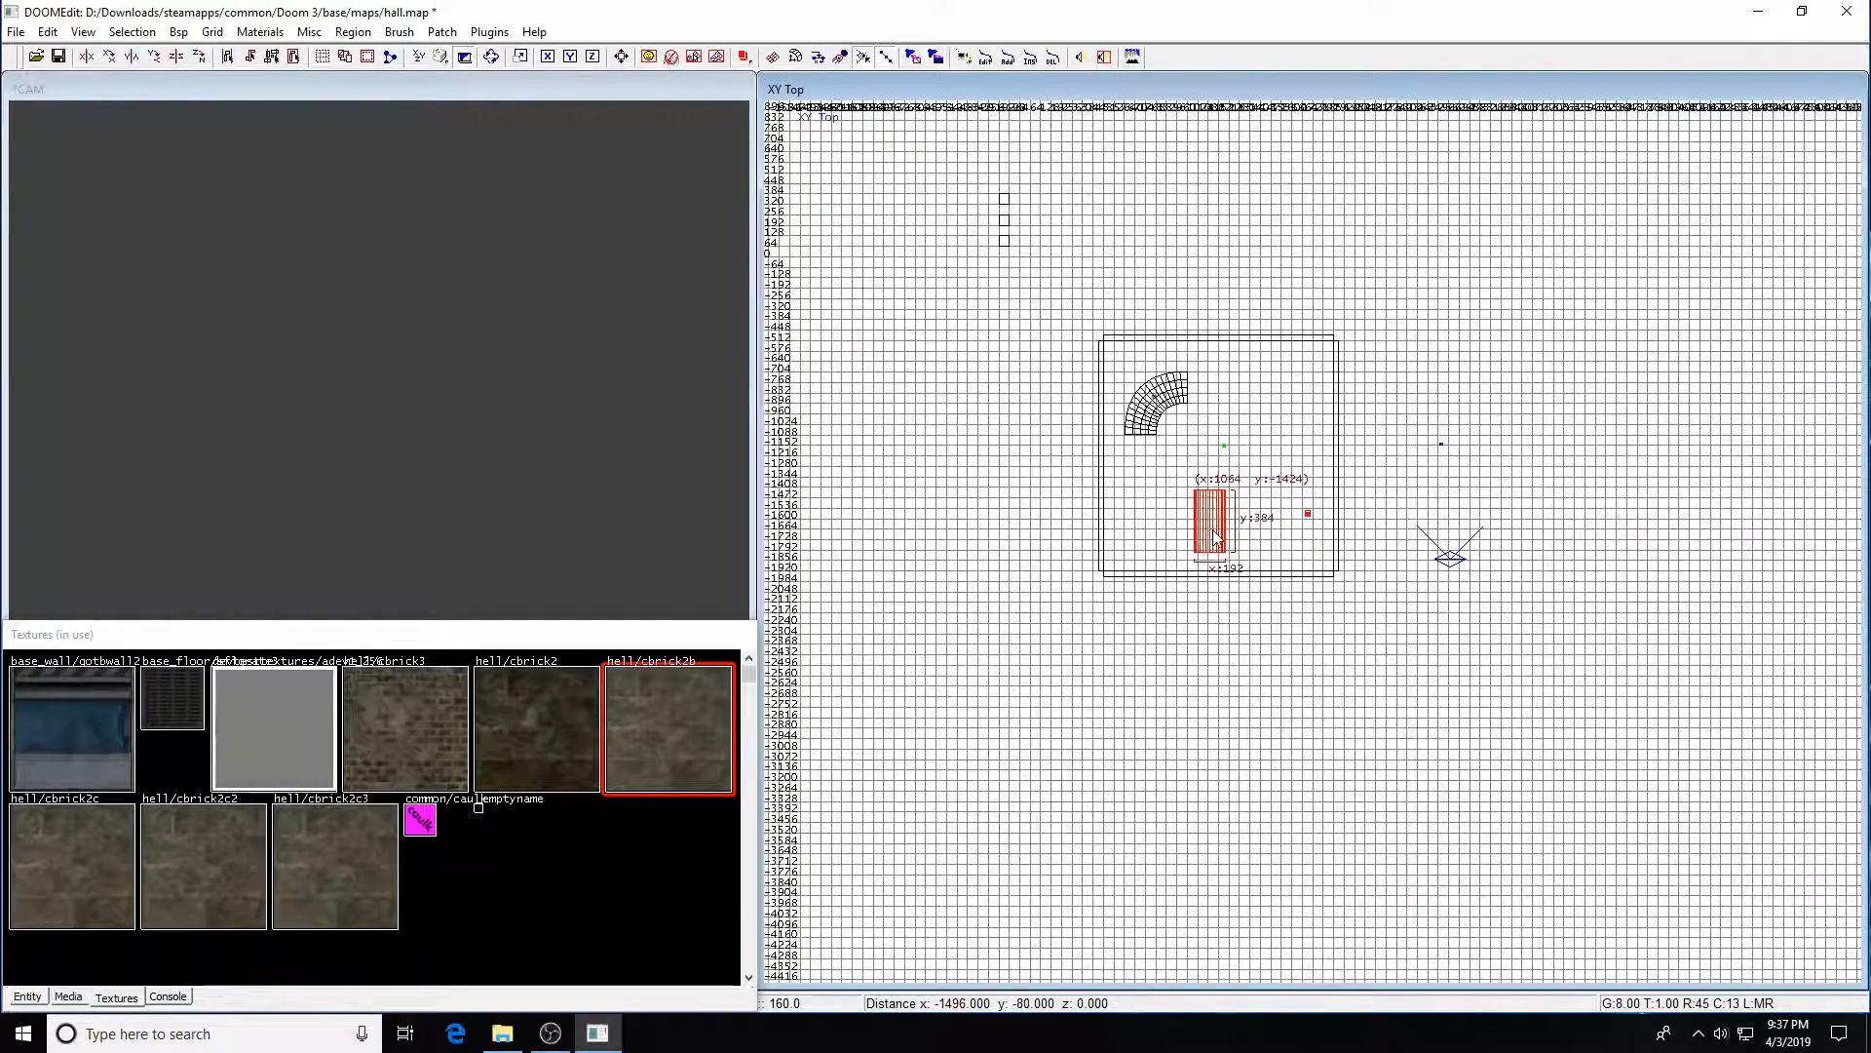
{"action": "key", "text": "ctrl+Tab"}
{"action": "scroll", "coordinate": [1265, 614], "scroll_direction": "up", "scroll_amount": 6}
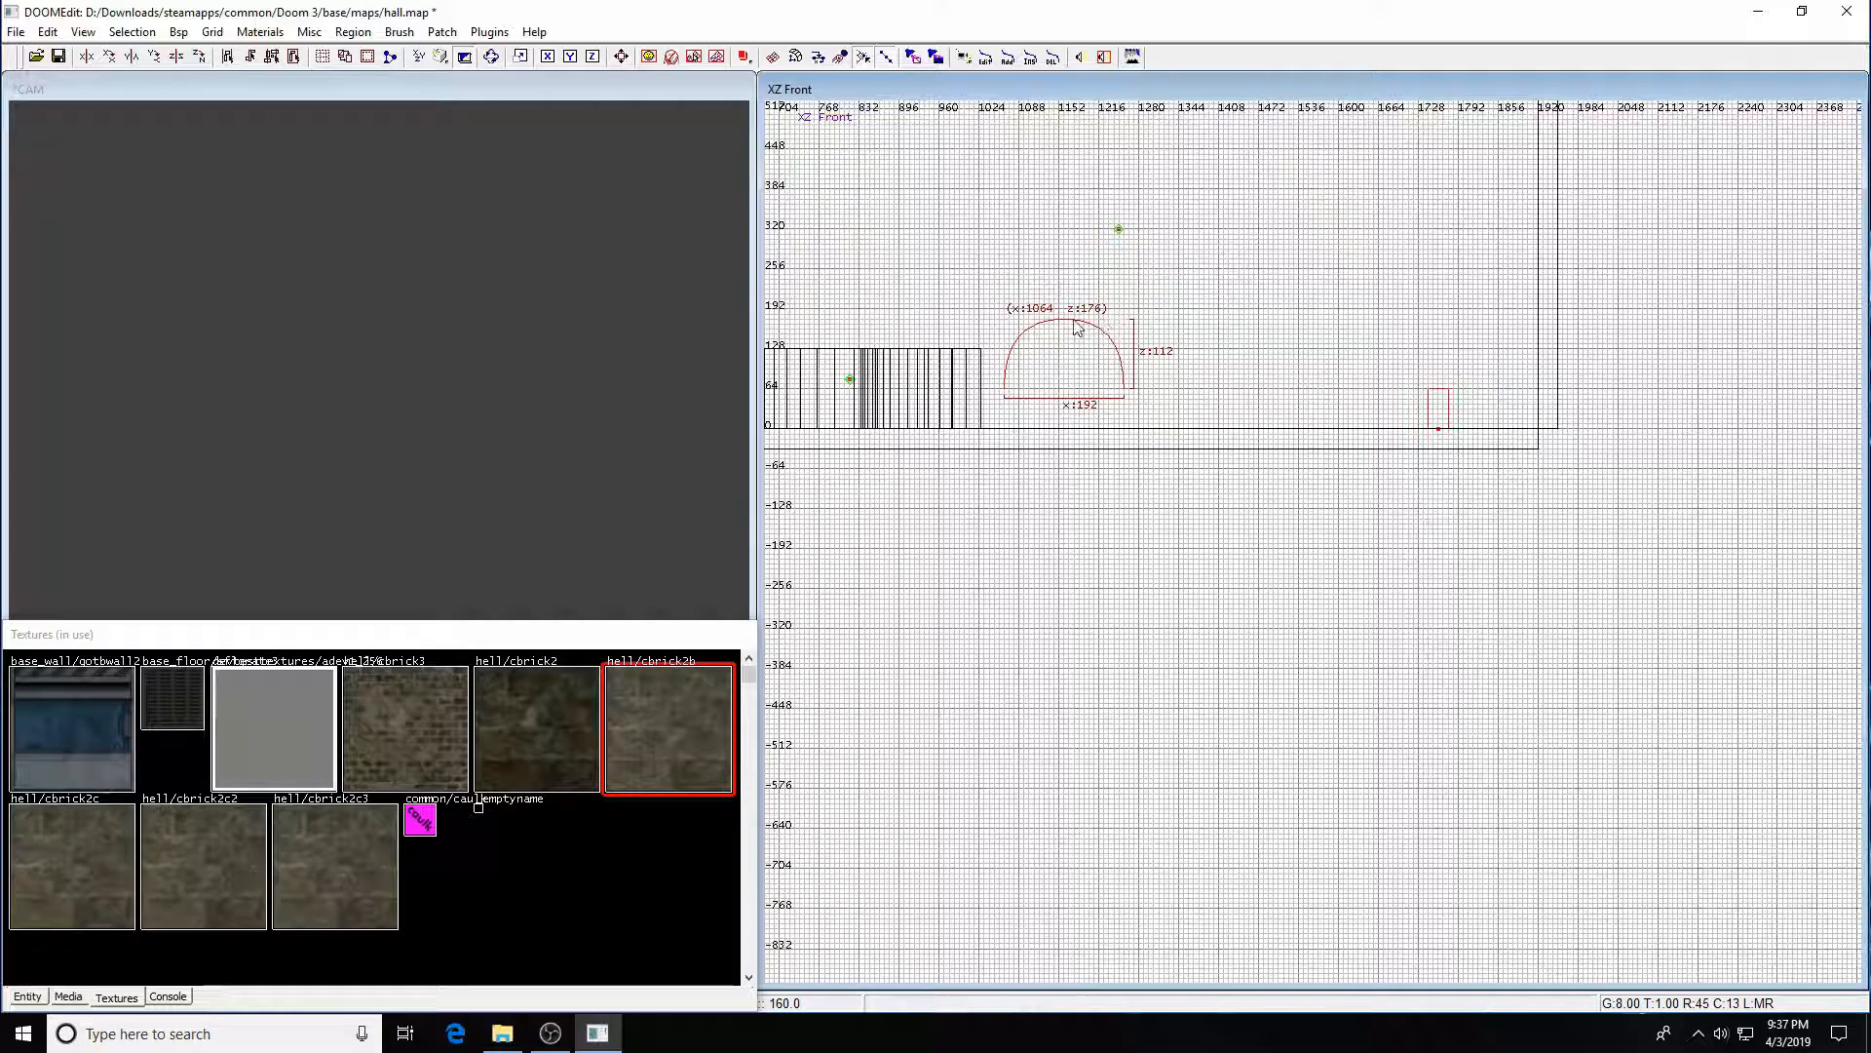
{"action": "left_click_drag", "start_coordinate": [1120, 375], "coordinate": [1173, 377]}
{"action": "key", "text": "Escape"}
- Create a light entity beside the arch patch and centre it inside the arch
{"action": "mouse_move", "coordinate": [1168, 406]}
{"action": "right_mouse_down"}
{"action": "mouse_move", "coordinate": [1273, 451]}
{"action": "mouse_move", "coordinate": [997, 357]}
{"action": "mouse_move", "coordinate": [1118, 279]}
{"action": "mouse_move", "coordinate": [1143, 376]}
{"action": "right_mouse_up"}
{"action": "key", "text": "ctrl+Tab"}
{"action": "key", "text": "ctrl+Tab"}
{"action": "scroll", "coordinate": [977, 364], "scroll_direction": "down", "scroll_amount": 4}
{"action": "scroll", "coordinate": [1143, 376], "scroll_direction": "up", "scroll_amount": 3}
{"action": "right_click_drag", "start_coordinate": [1119, 153], "coordinate": [1117, 252]}
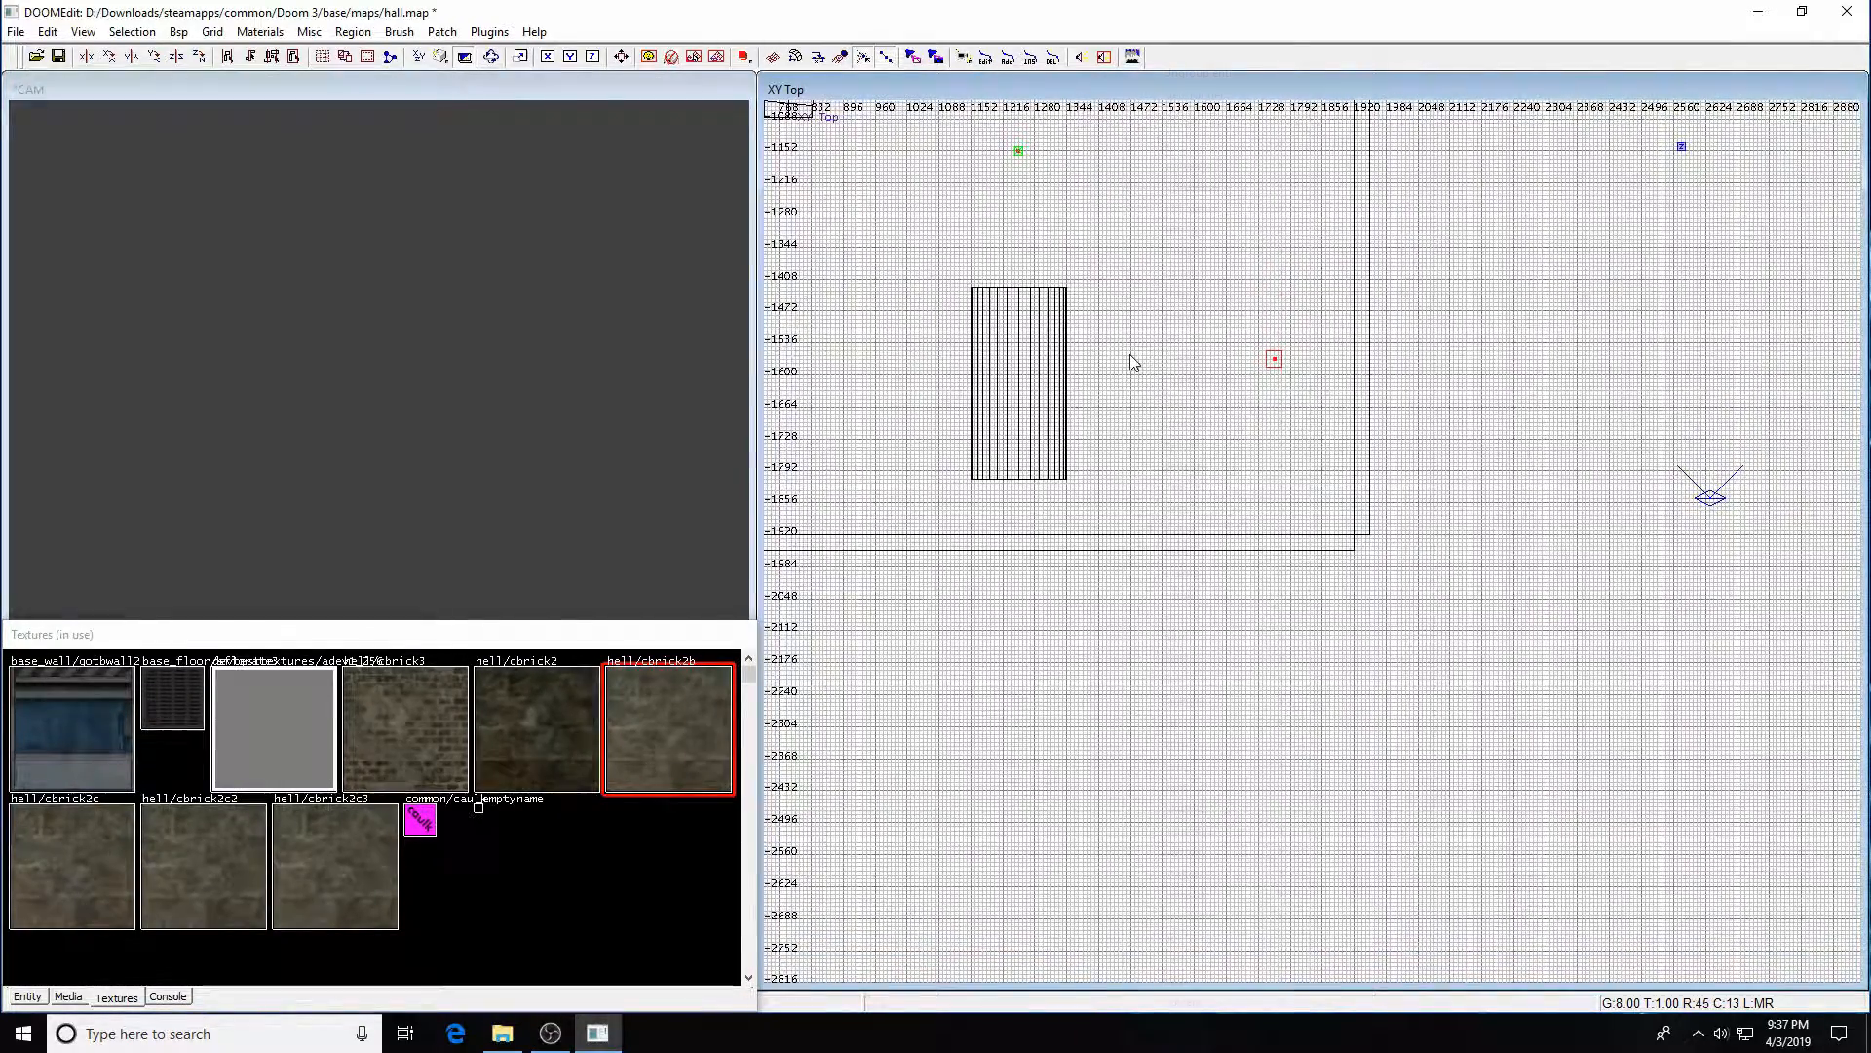
{"action": "right_click", "coordinate": [1133, 363]}
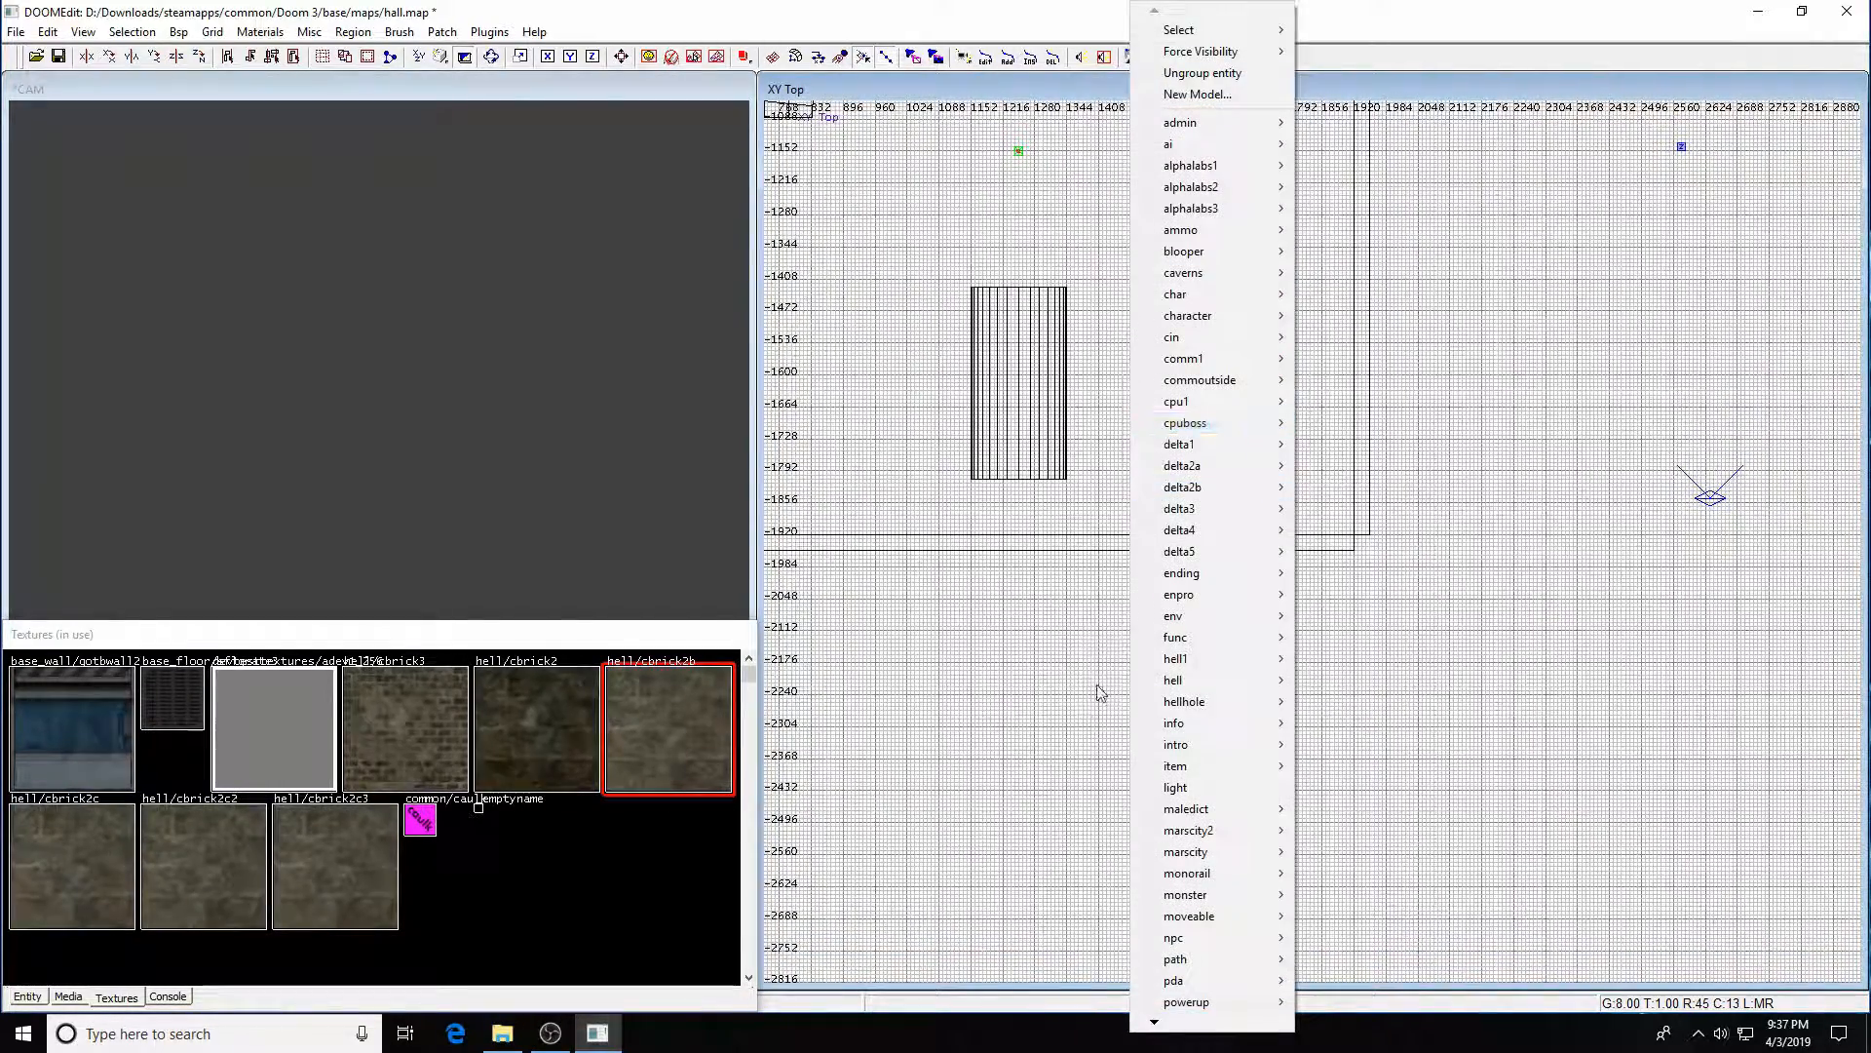
{"action": "left_click", "coordinate": [1150, 770]}
{"action": "left_click_drag", "start_coordinate": [1135, 356], "coordinate": [1008, 375]}
{"action": "key", "text": "ctrl+Tab"}
{"action": "right_click_drag", "start_coordinate": [1199, 573], "coordinate": [1101, 509]}
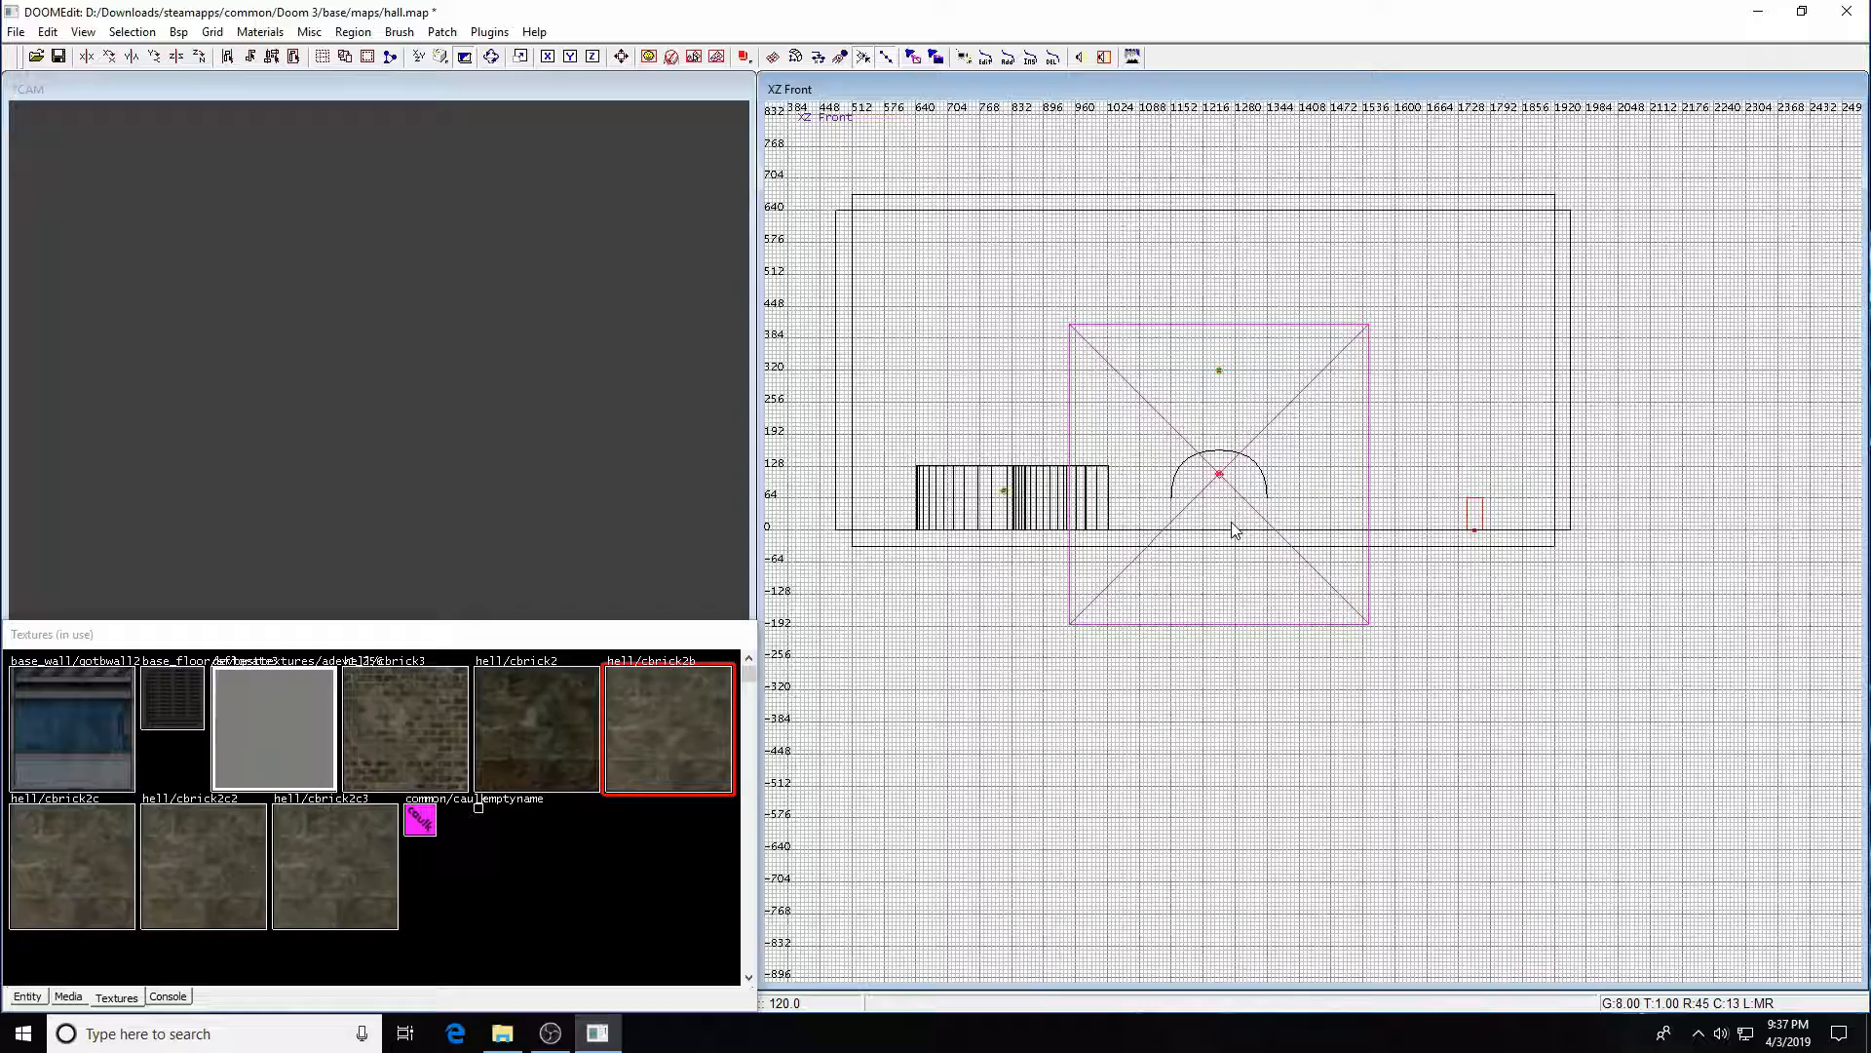
- Set the new light's colour to a dark yellow-orange with brightness 106 and deselect the light
{"action": "key", "text": "j"}
{"action": "left_click", "coordinate": [261, 143]}
{"action": "left_click_drag", "start_coordinate": [463, 219], "coordinate": [464, 285]}
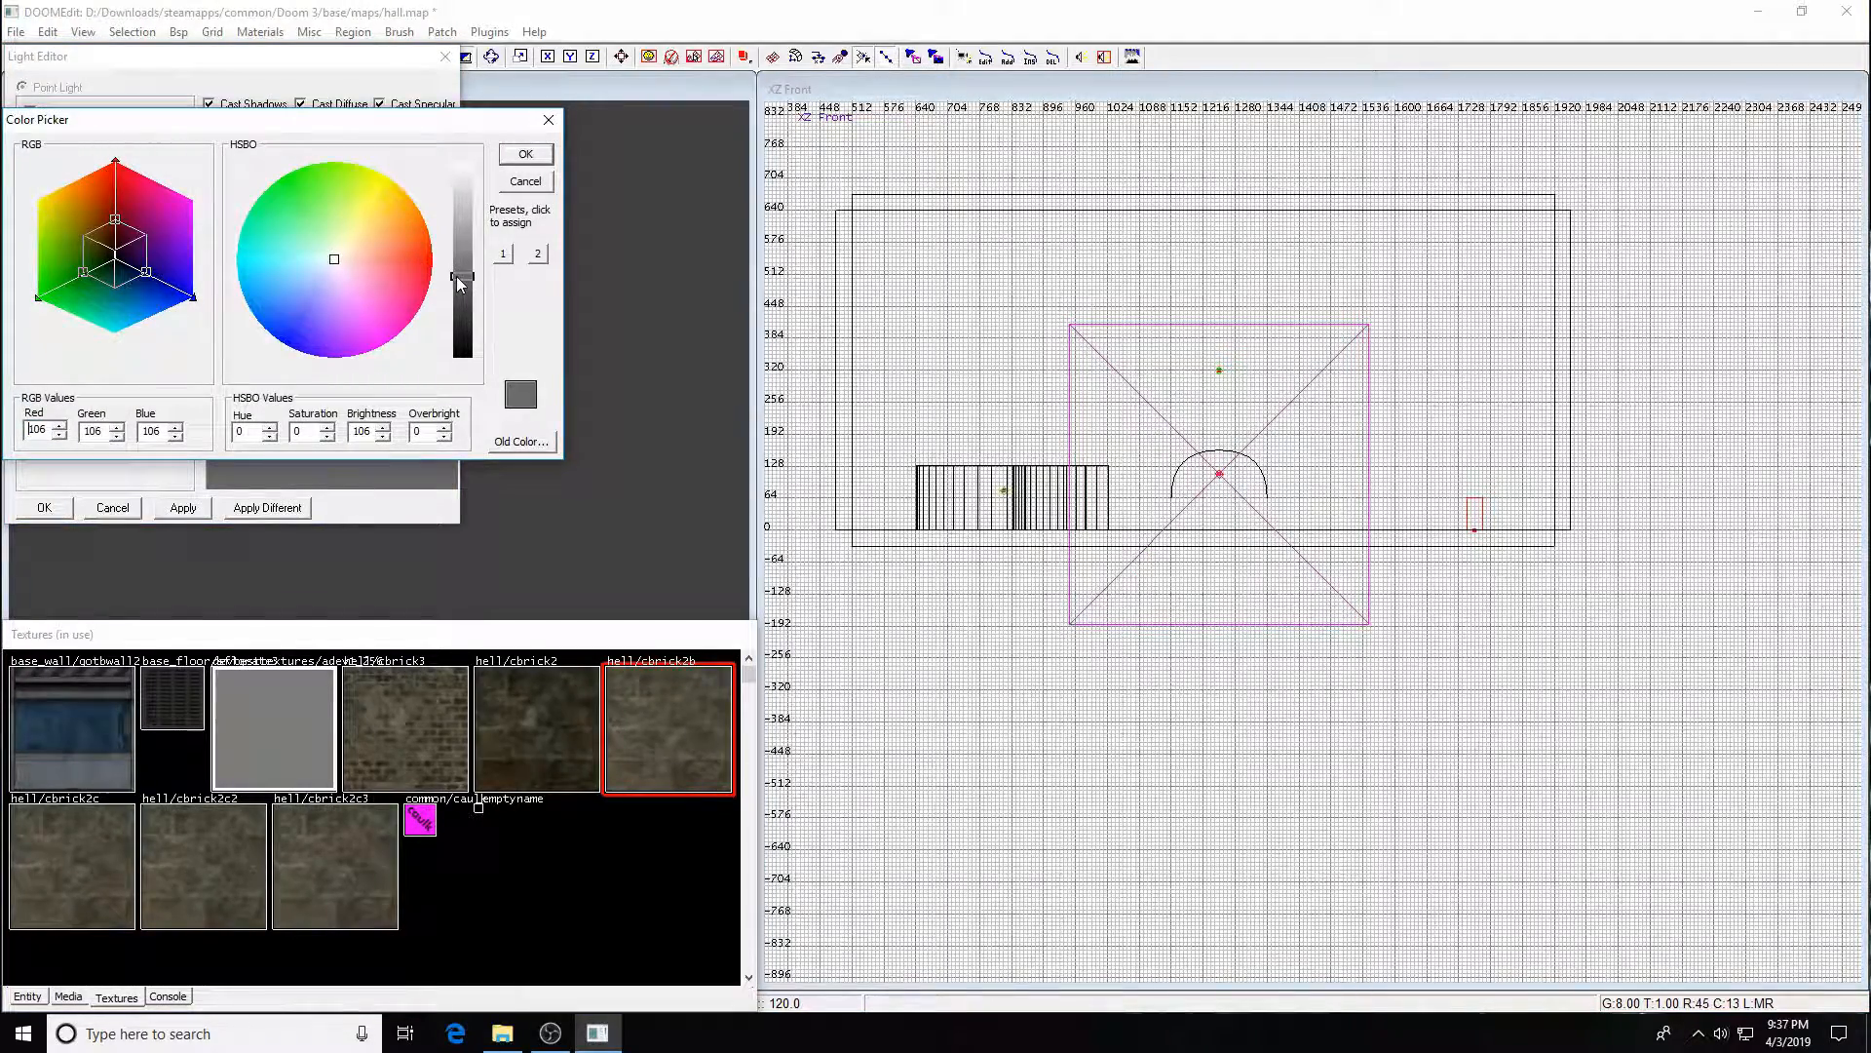
{"action": "left_click", "coordinate": [394, 206]}
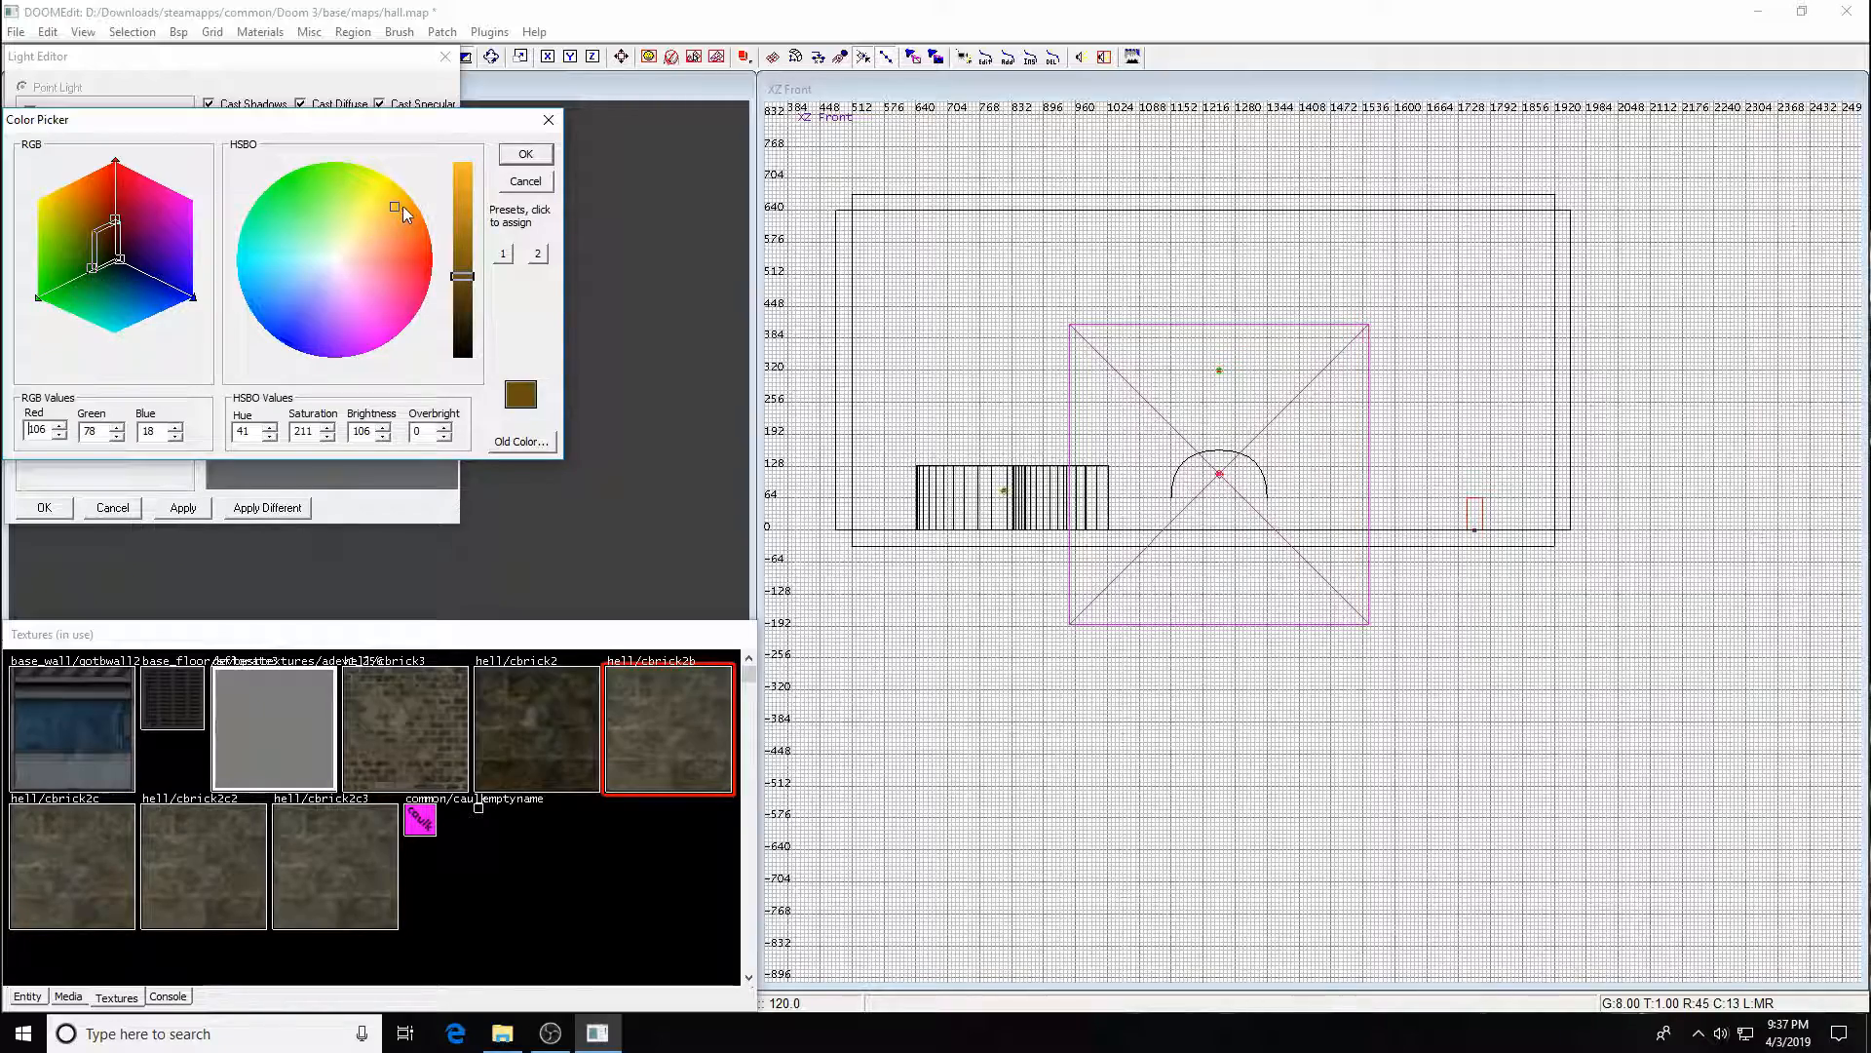
{"action": "left_click", "coordinate": [396, 202]}
{"action": "left_click", "coordinate": [525, 154]}
{"action": "left_click", "coordinate": [185, 508]}
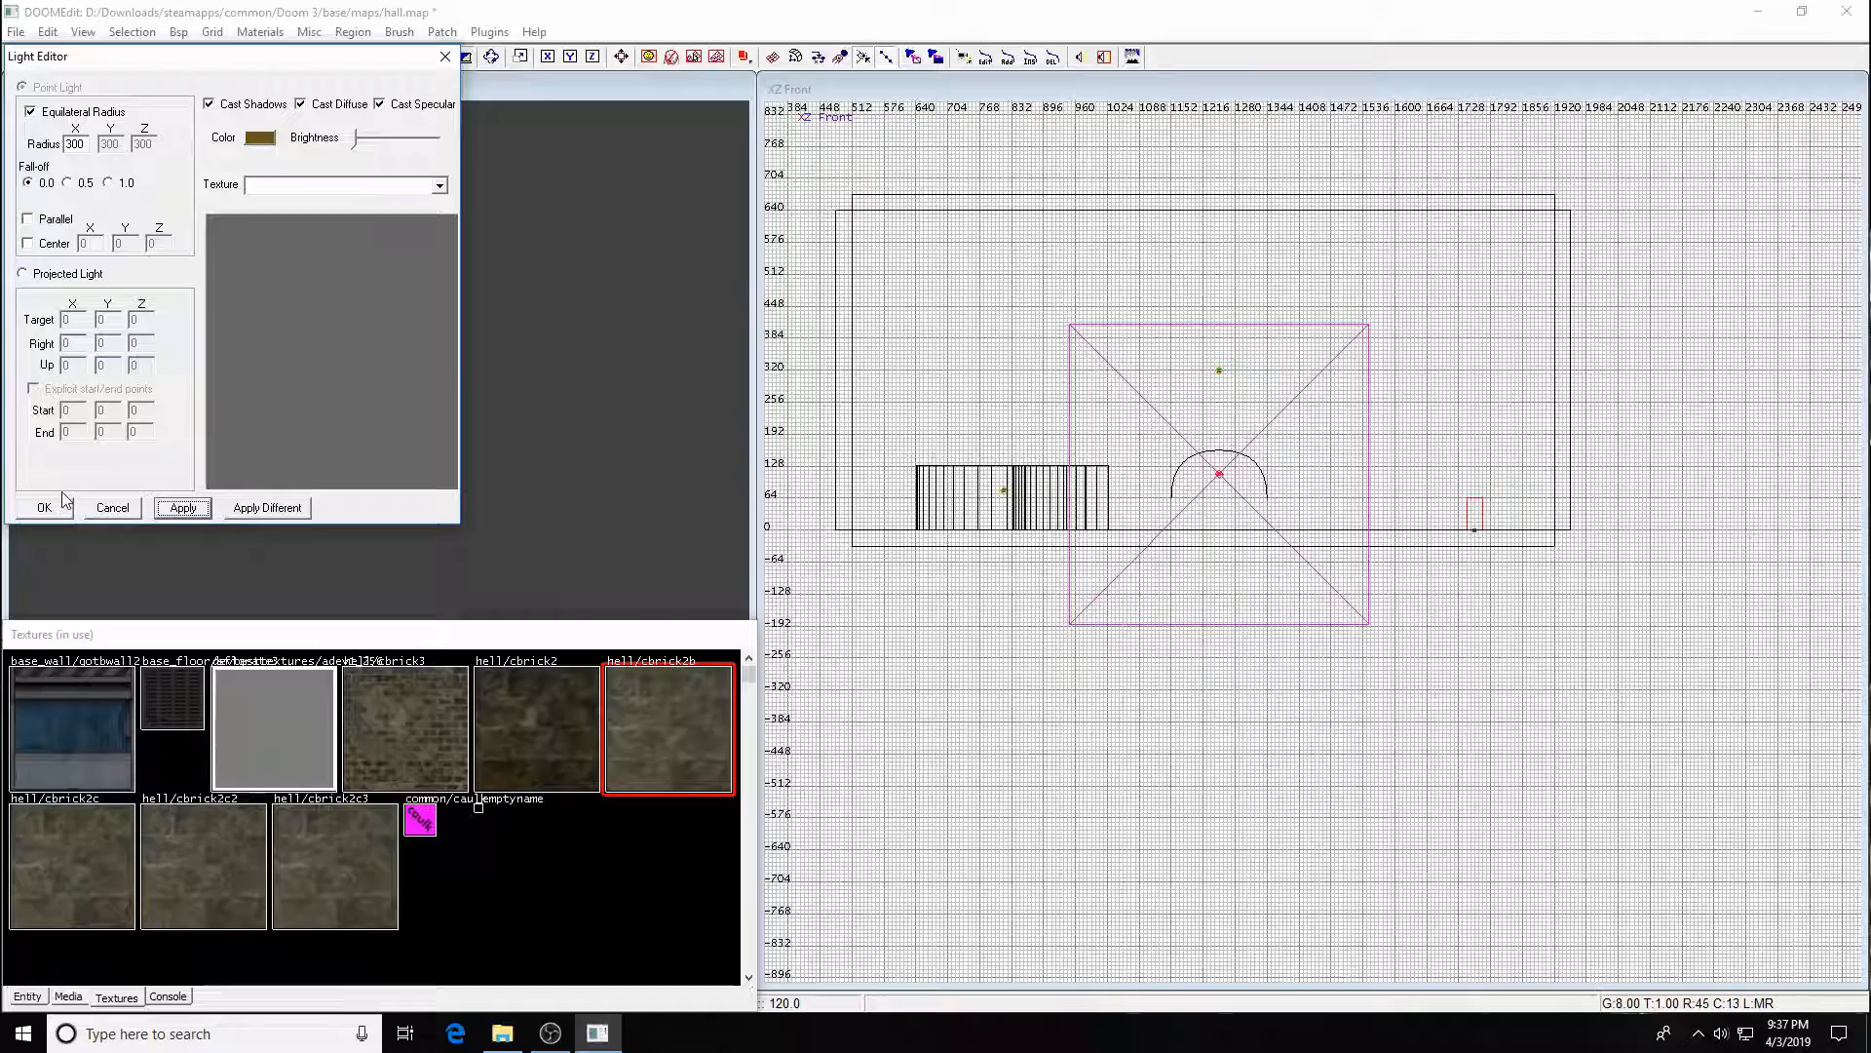
{"action": "left_click", "coordinate": [44, 507]}
{"action": "key", "text": "Escape"}
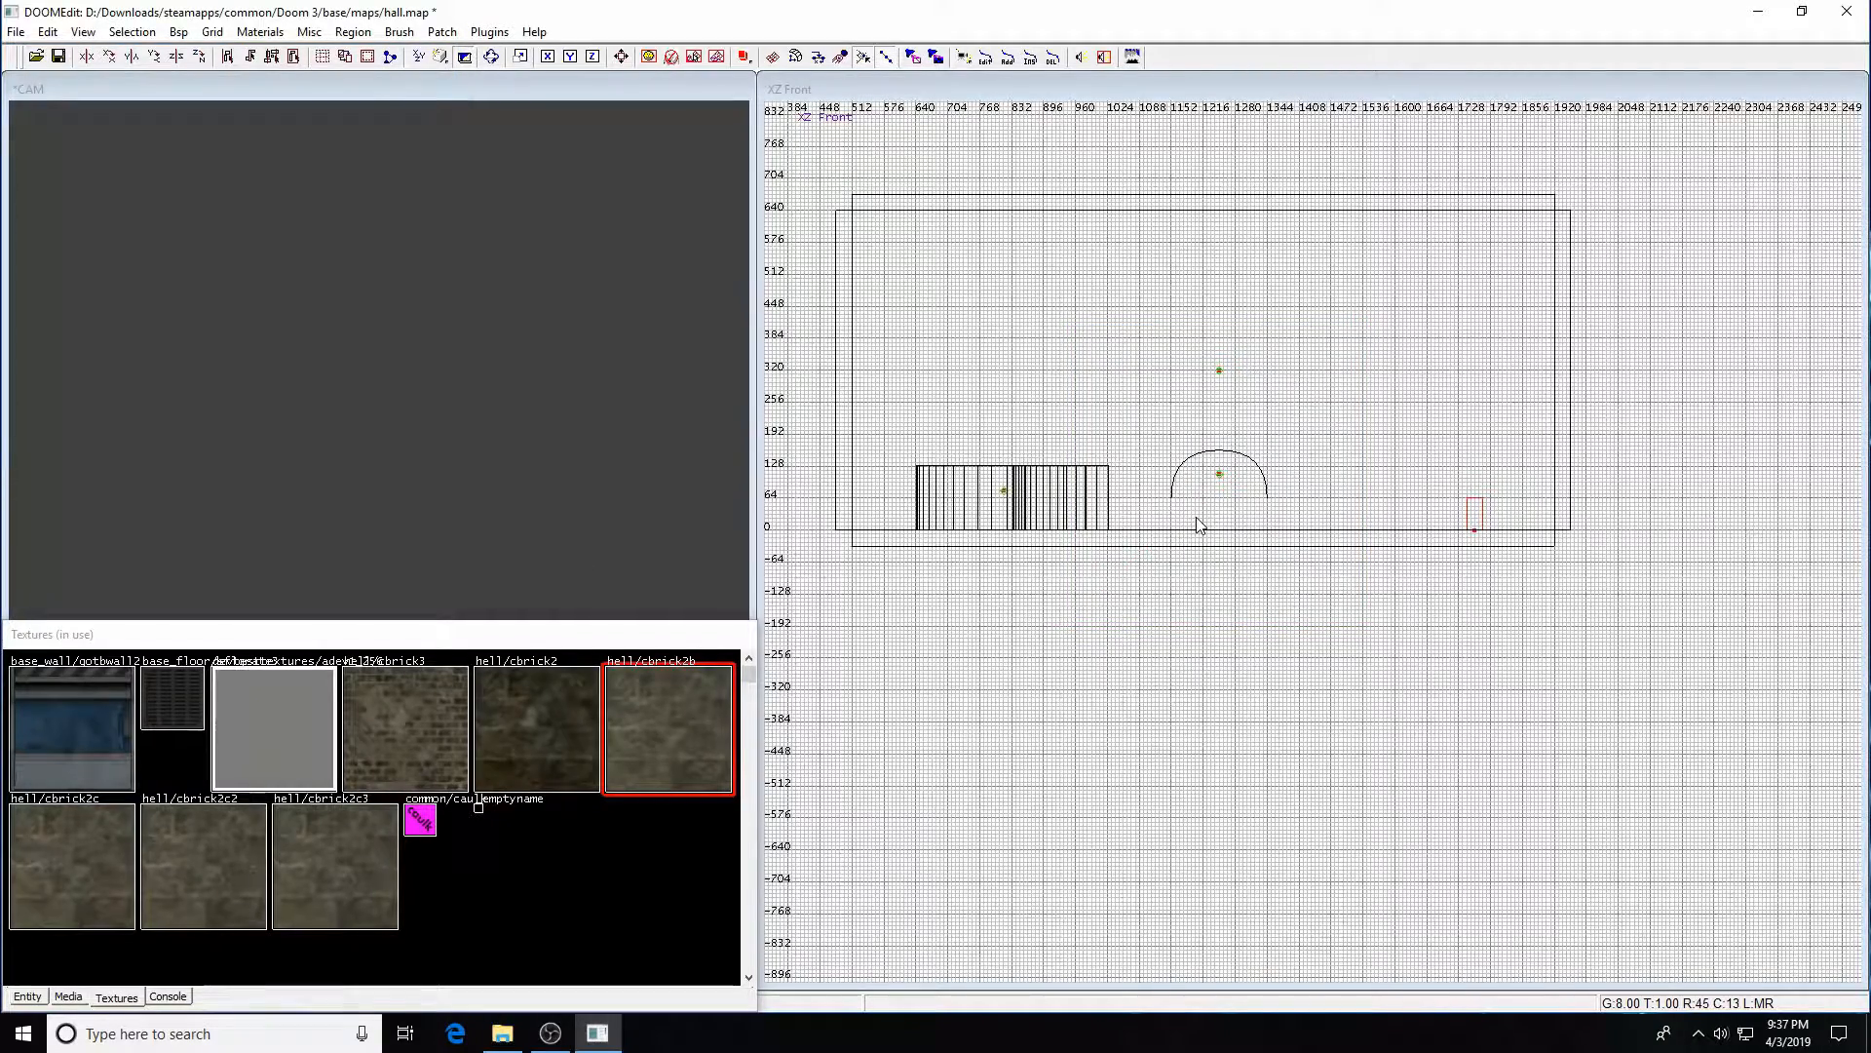
- Place the camera beside the arch in the room and examine the arch's brick interior from one end
{"action": "key", "text": "ctrl+Tab"}
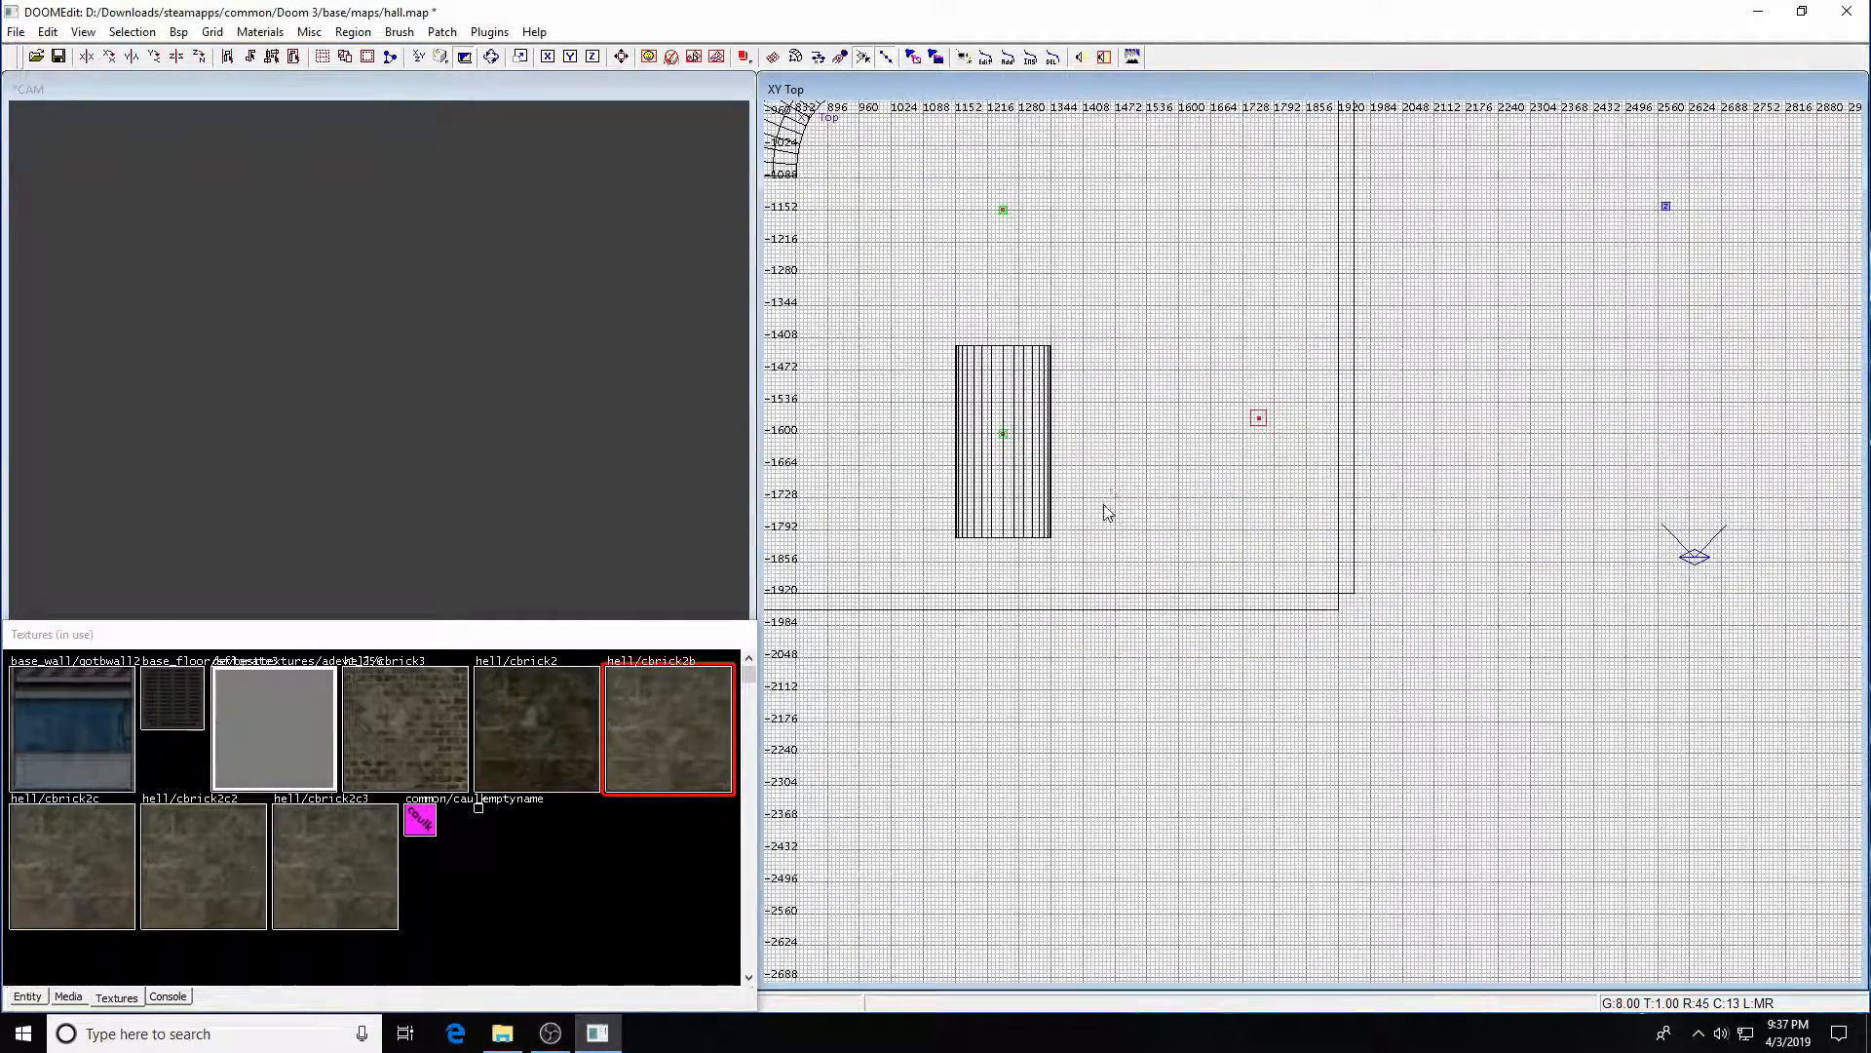
{"action": "middle_click", "coordinate": [1103, 507], "text": "ctrl"}
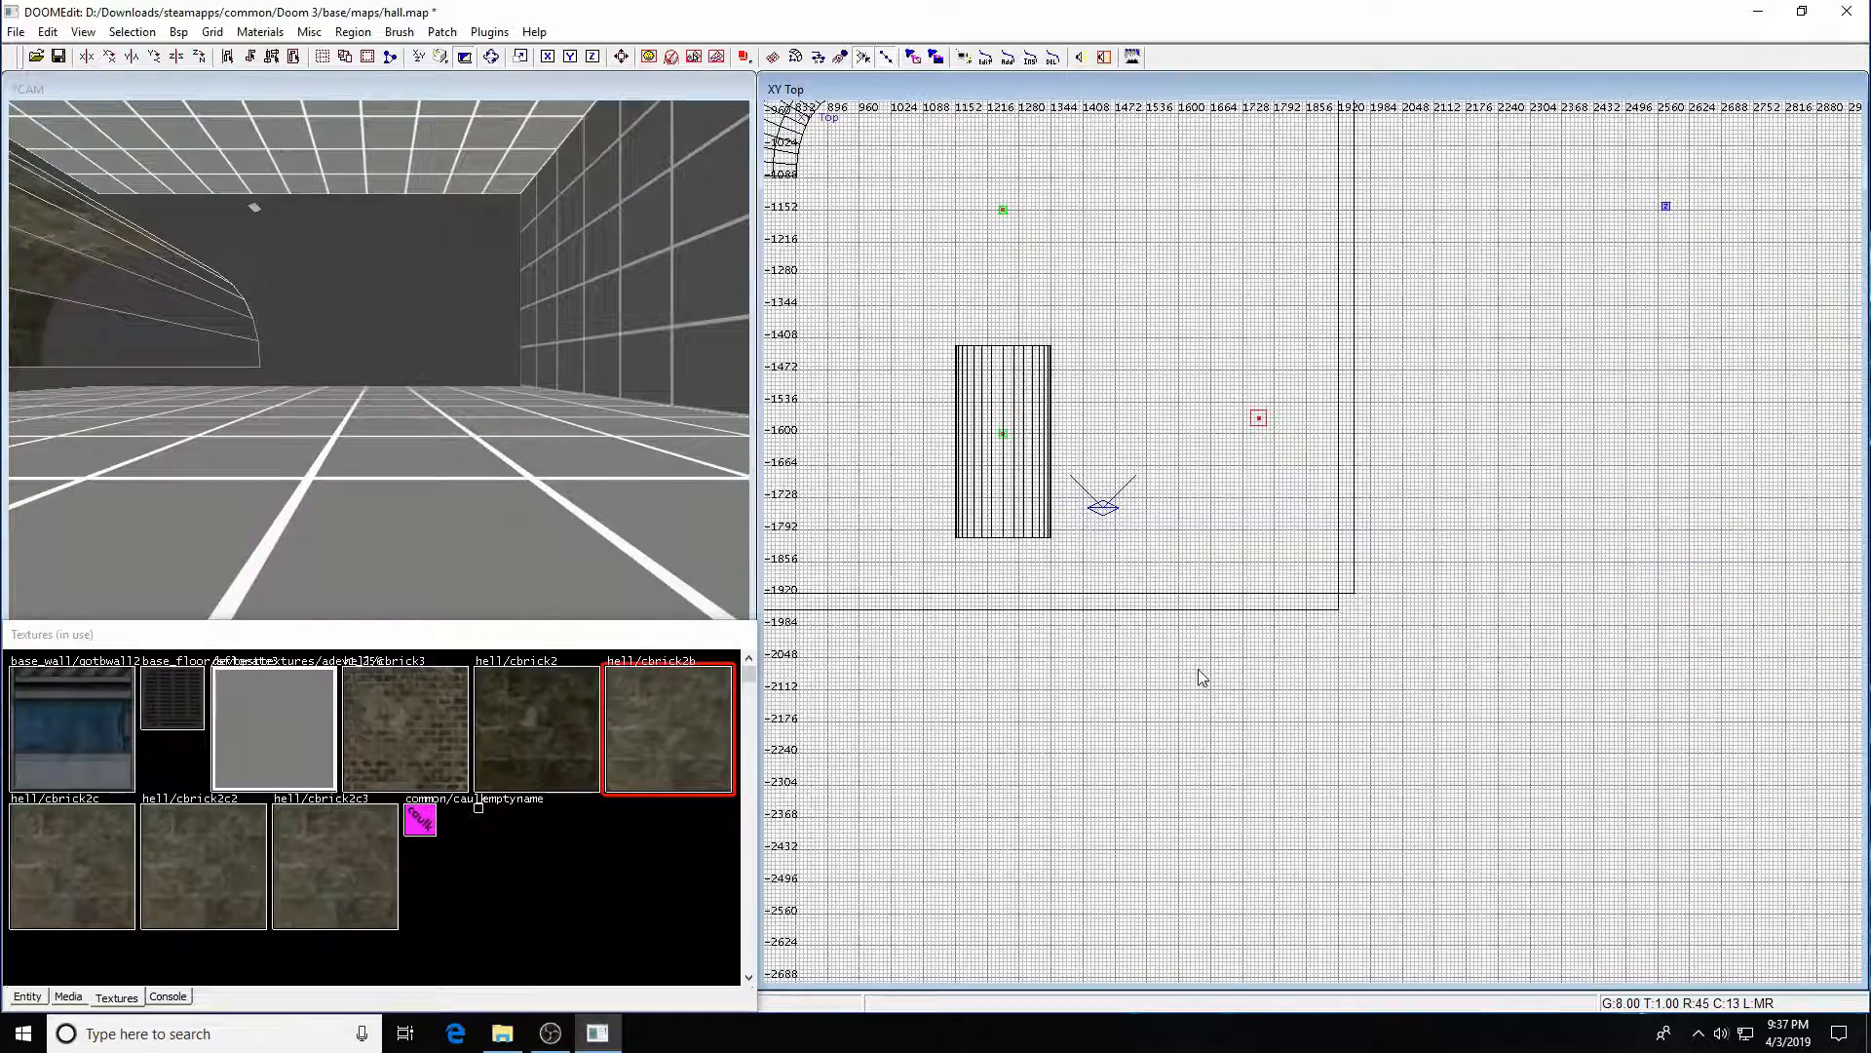
{"action": "key", "text": "Left"}
{"action": "key", "text": "Left"}
{"action": "key", "text": "Left"}
{"action": "key", "text": "Left"}
{"action": "key", "text": "Left"}
{"action": "key", "text": "Up"}
{"action": "key", "text": "Up"}
{"action": "key", "text": "Up"}
{"action": "key", "text": "Right"}
{"action": "key", "text": "Right"}
{"action": "key", "text": "Right"}
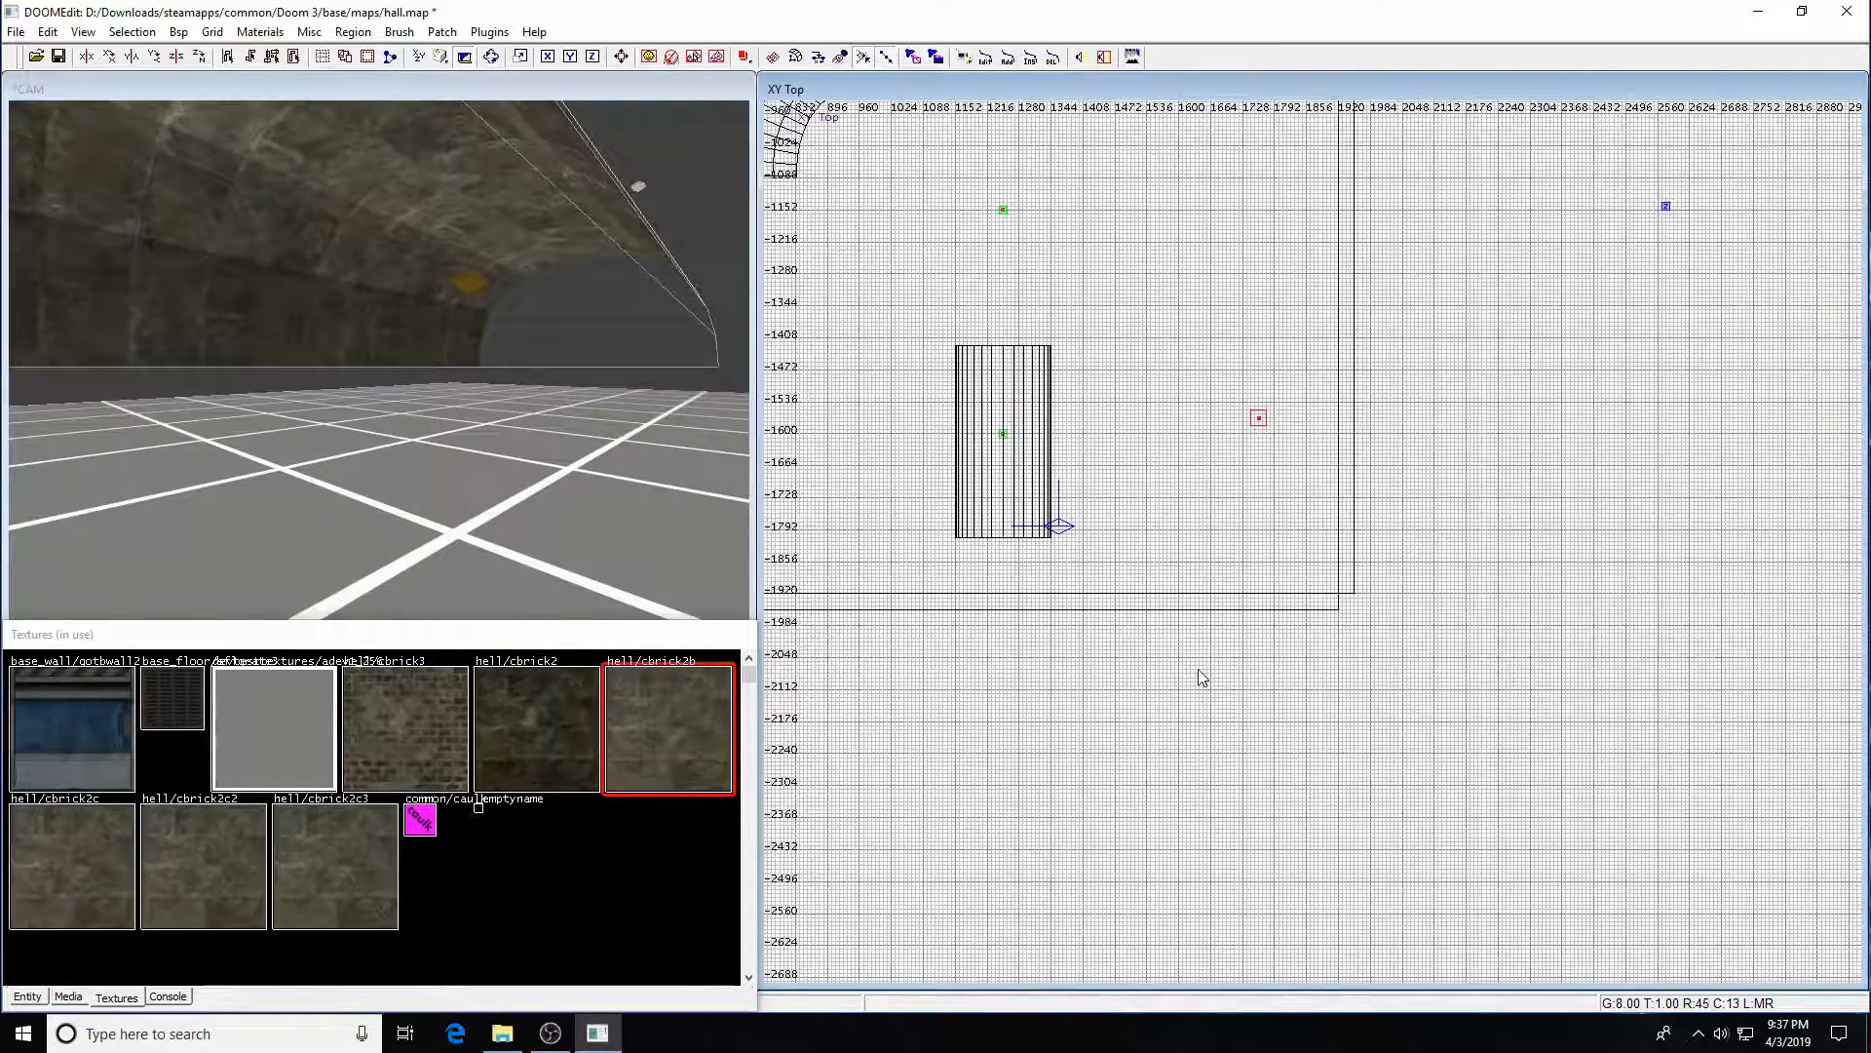
{"action": "key", "text": "Up"}
{"action": "key", "text": "Up"}
{"action": "key", "text": "Right"}
{"action": "key", "text": "Up"}
{"action": "key", "text": "Up"}
{"action": "key", "text": "Up"}
{"action": "key", "text": "Up"}
{"action": "key", "text": "Up"}
{"action": "key", "text": "Up"}
{"action": "key", "text": "Up"}
{"action": "key", "text": "Up"}
{"action": "key", "text": "Up"}
{"action": "key", "text": "Up"}
{"action": "key", "text": "Up"}
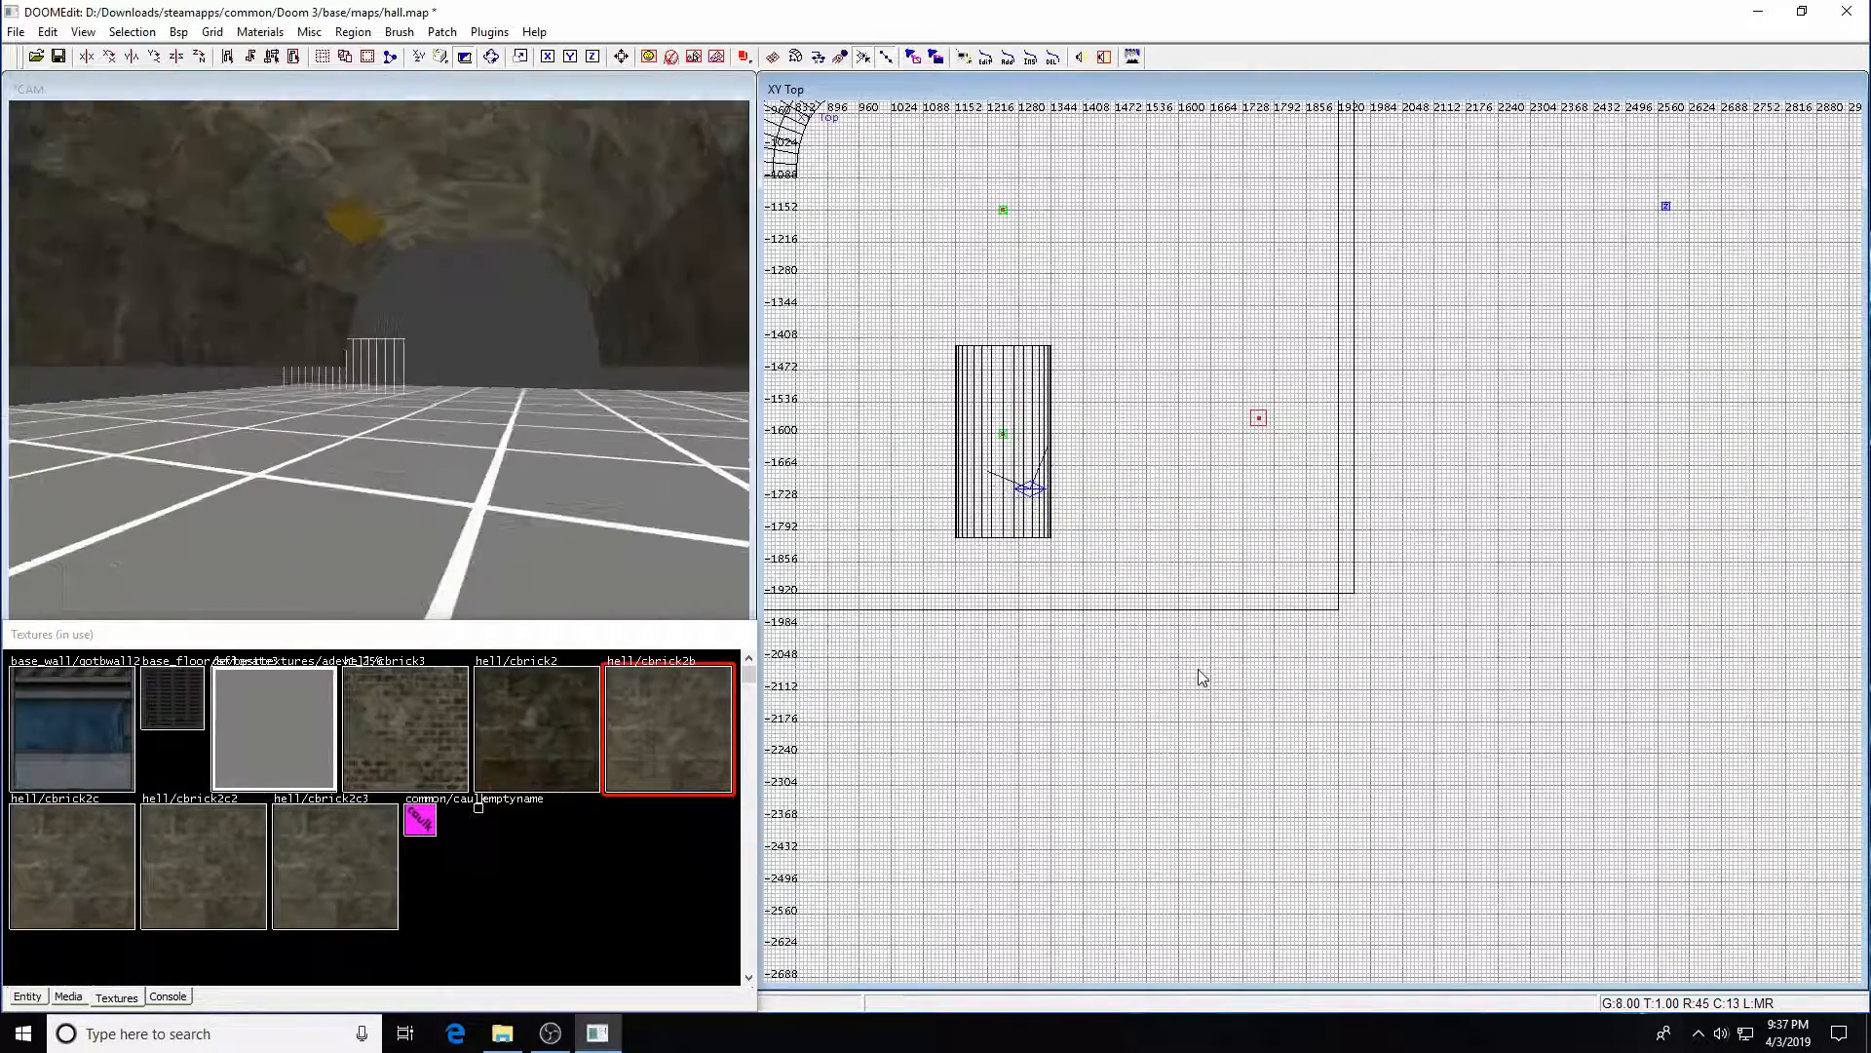
- Take the camera through the arch and face back to examine it from the opposite end
{"action": "key", "text": "Right"}
{"action": "key", "text": "Up"}
{"action": "key", "text": "Up"}
{"action": "key", "text": "Up"}
{"action": "key", "text": "Up"}
{"action": "key", "text": "Up"}
{"action": "key", "text": "Right"}
{"action": "key", "text": "Right"}
{"action": "key", "text": "Right"}
{"action": "key", "text": "Right"}
{"action": "key", "text": "Right"}
{"action": "key", "text": "Right"}
{"action": "key", "text": "Right"}
{"action": "key", "text": "Right"}
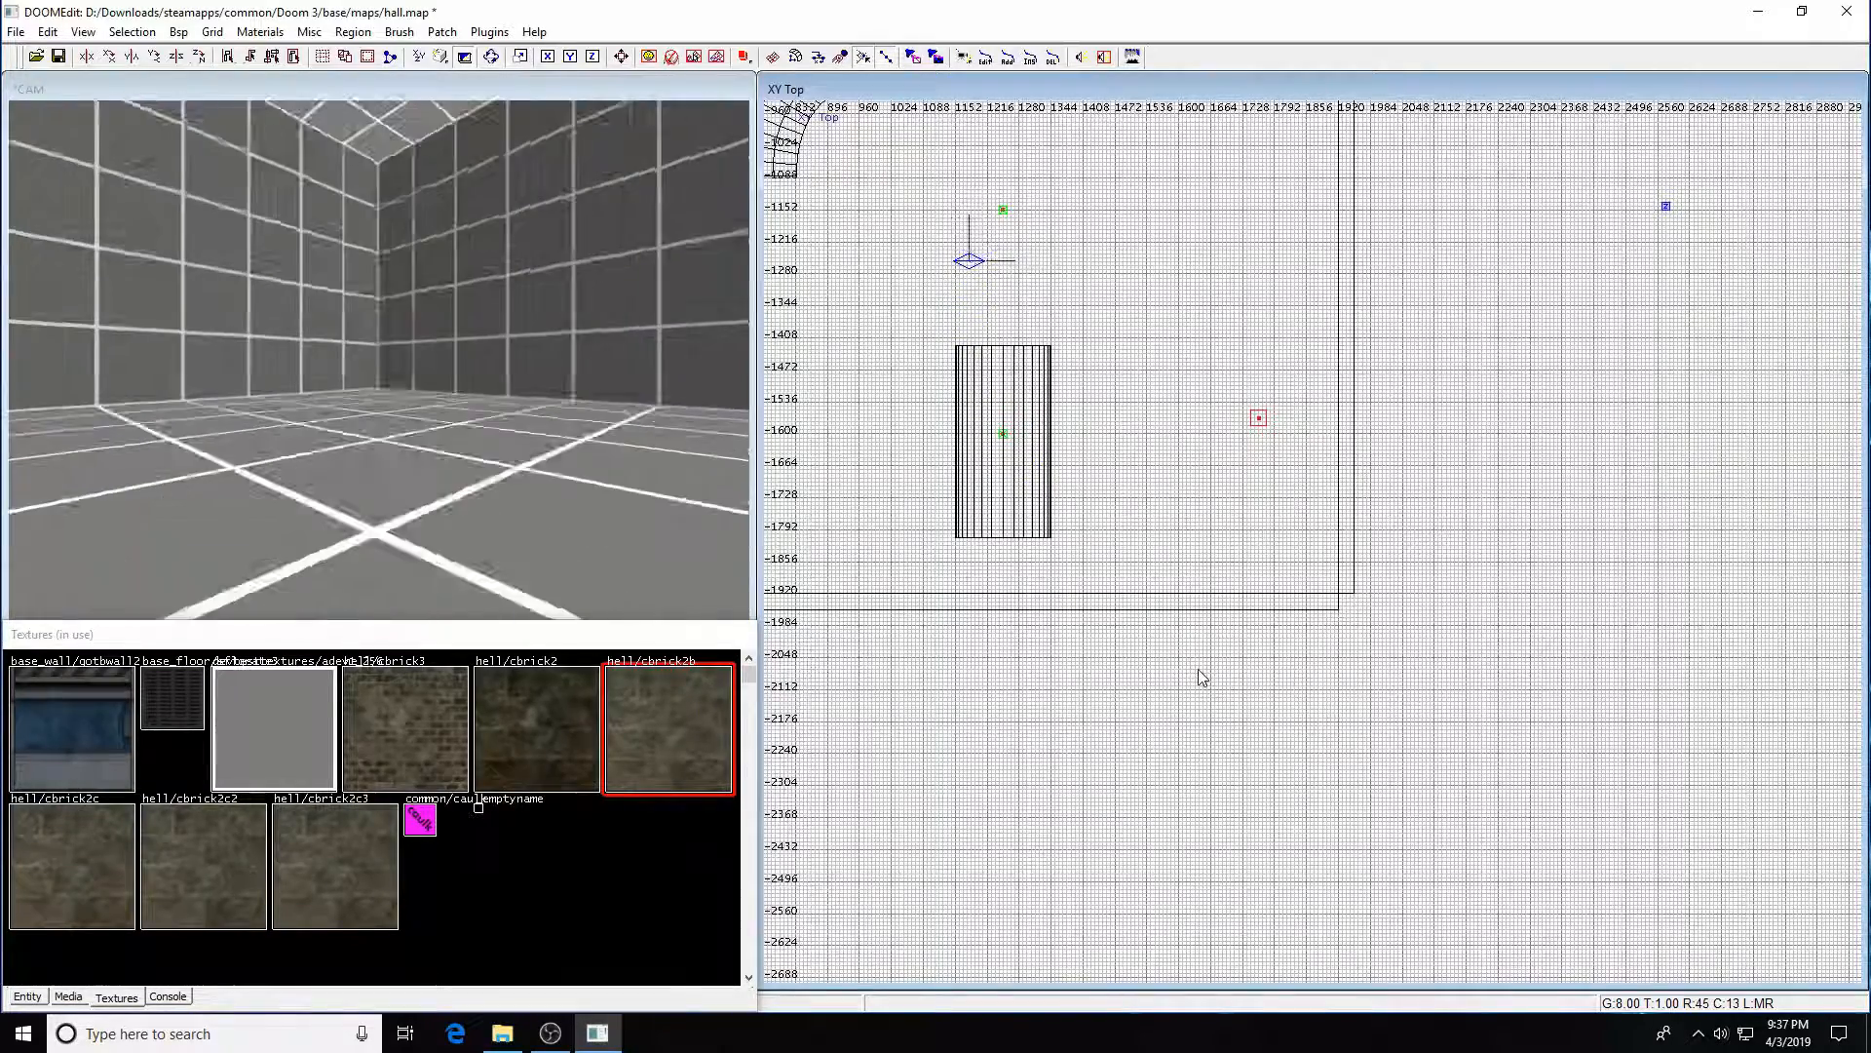
{"action": "key", "text": "Right"}
{"action": "key", "text": "Right"}
{"action": "key", "text": "Up"}
{"action": "key", "text": "Up"}
{"action": "key", "text": "Up"}
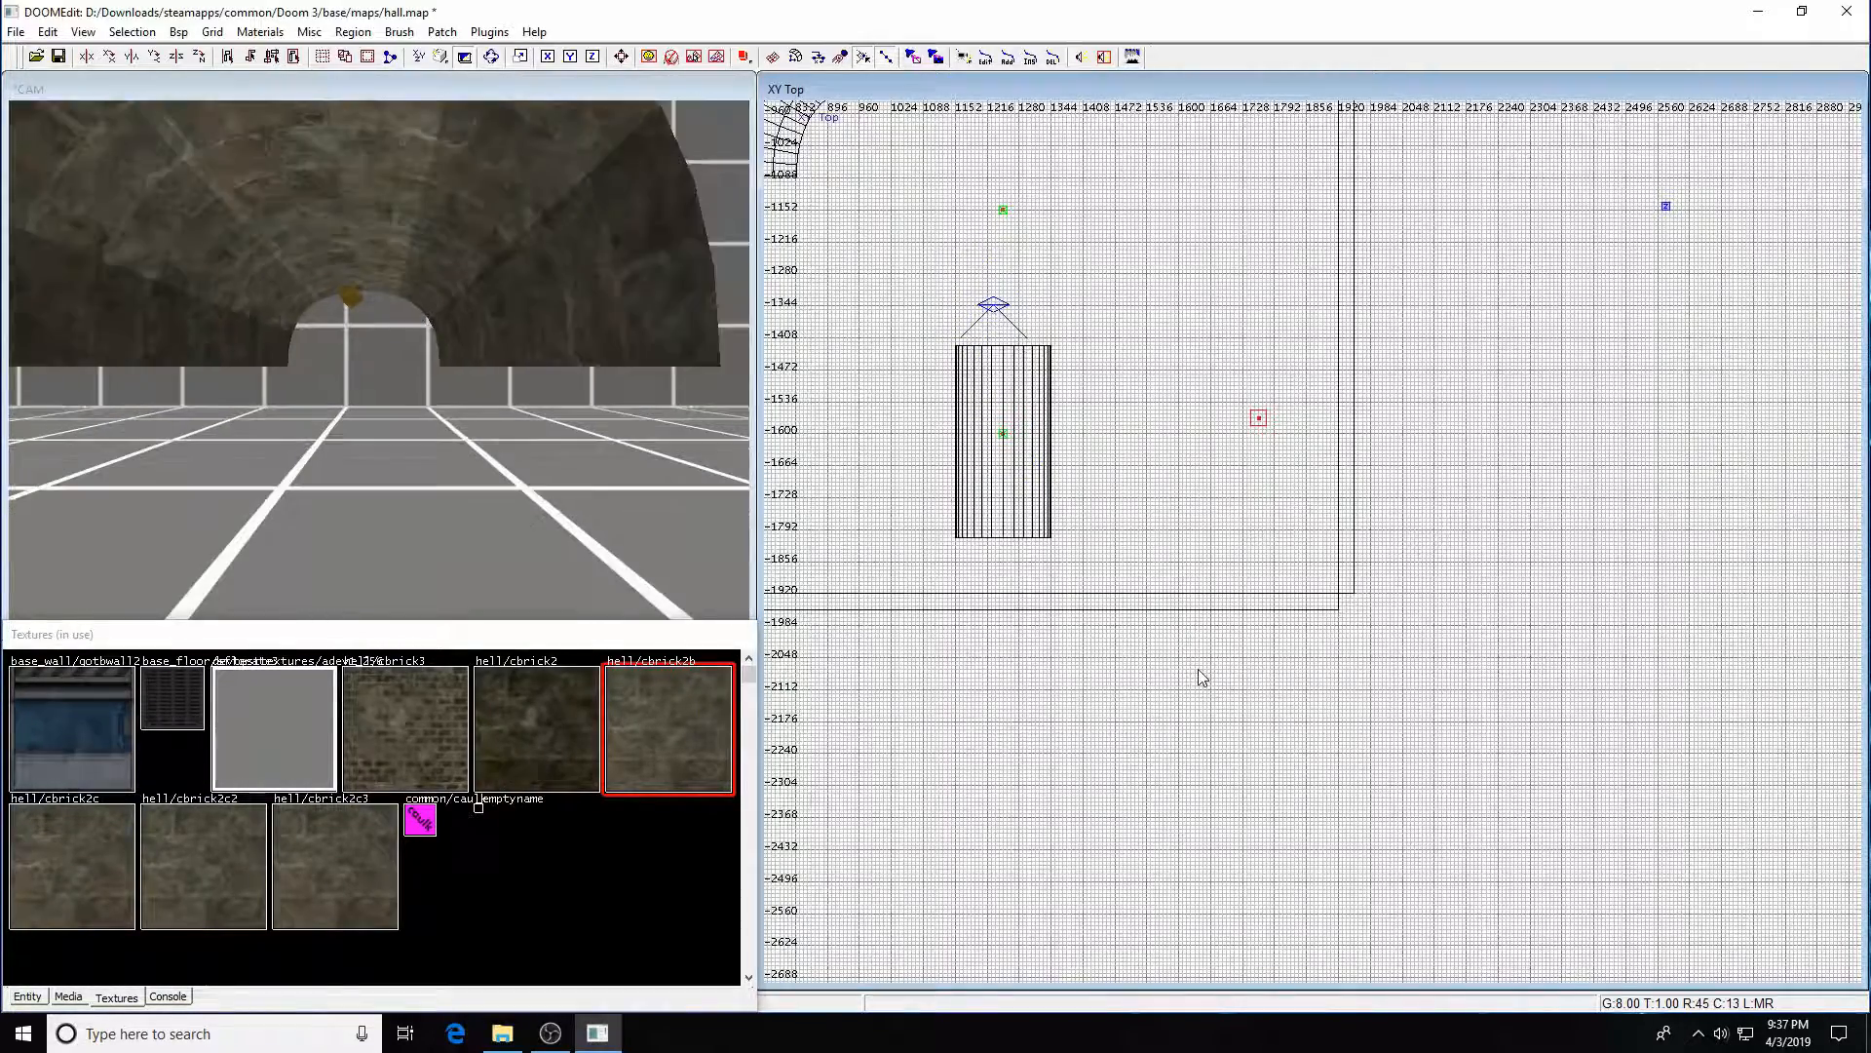
{"action": "key", "text": "F3"}
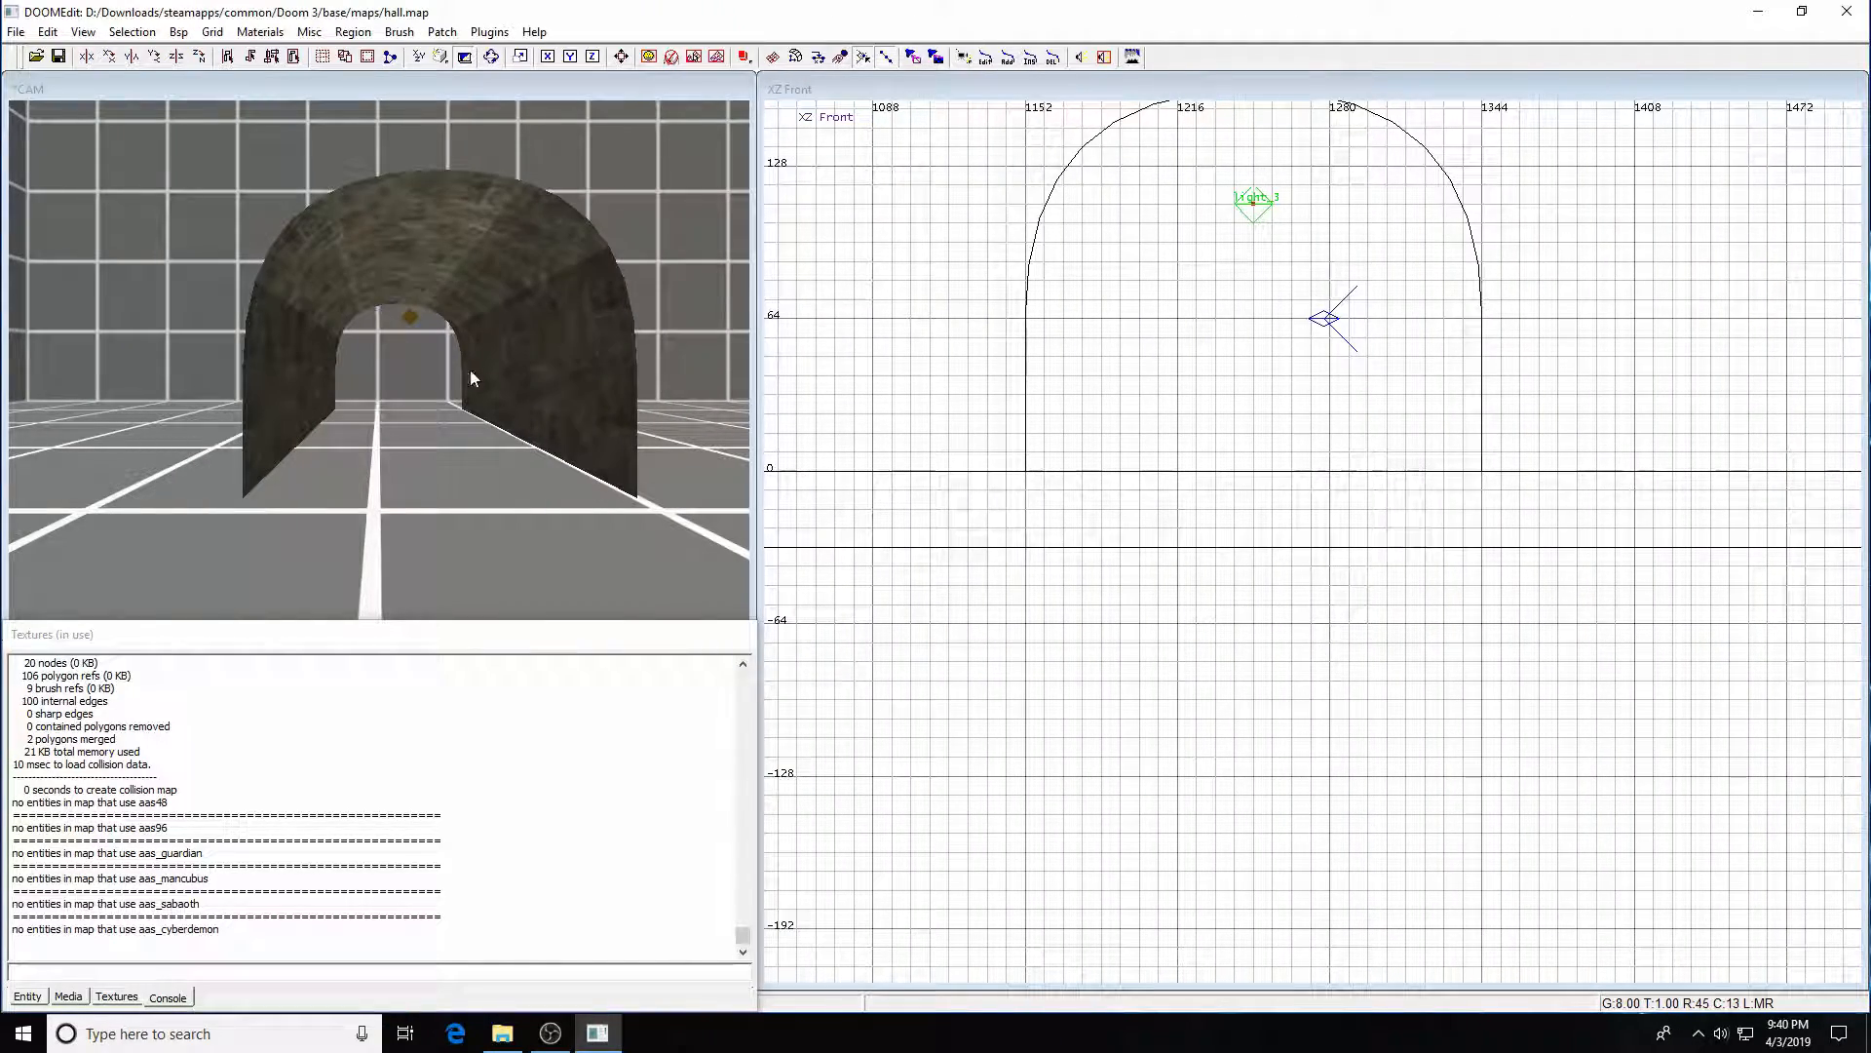
- Check the two vertical wall patches beneath the arch by selecting and deselecting each in turn
{"action": "left_click", "coordinate": [612, 445], "text": "shift"}
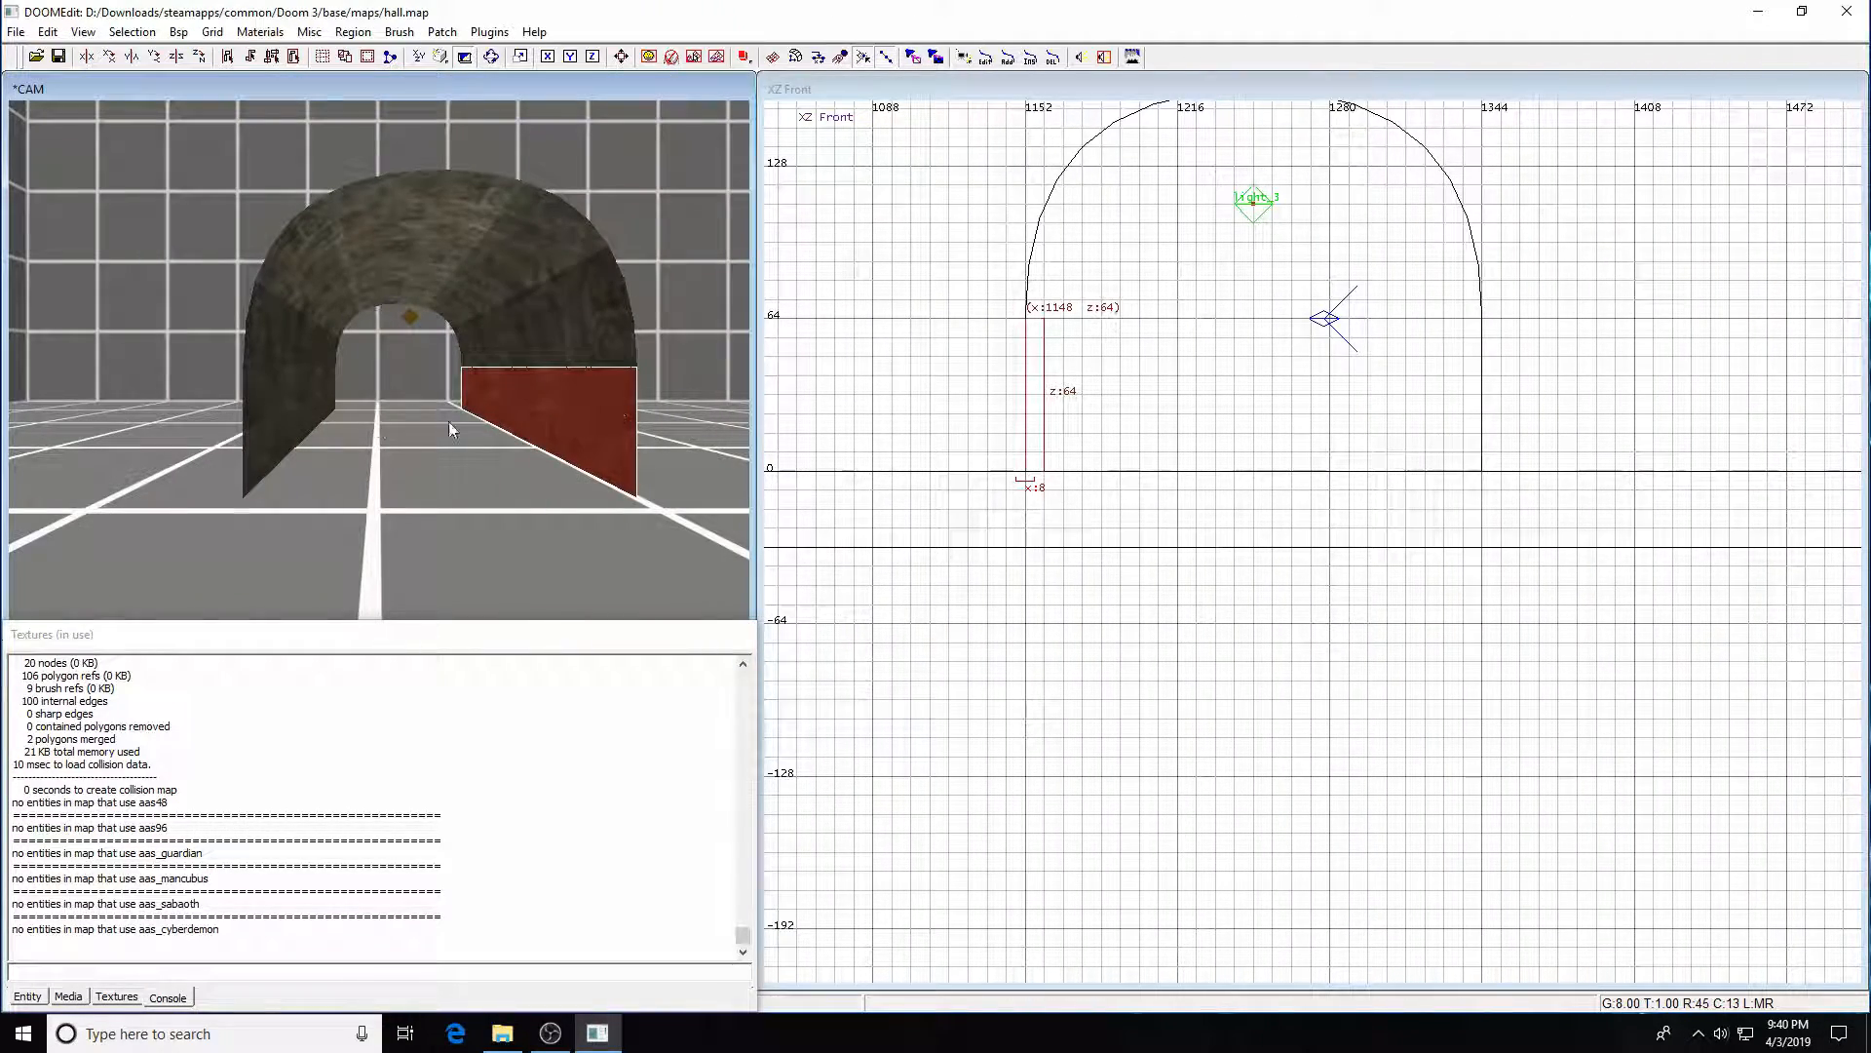
{"action": "key", "text": "Escape"}
{"action": "left_click", "coordinate": [294, 420], "text": "shift"}
{"action": "key", "text": "Escape"}
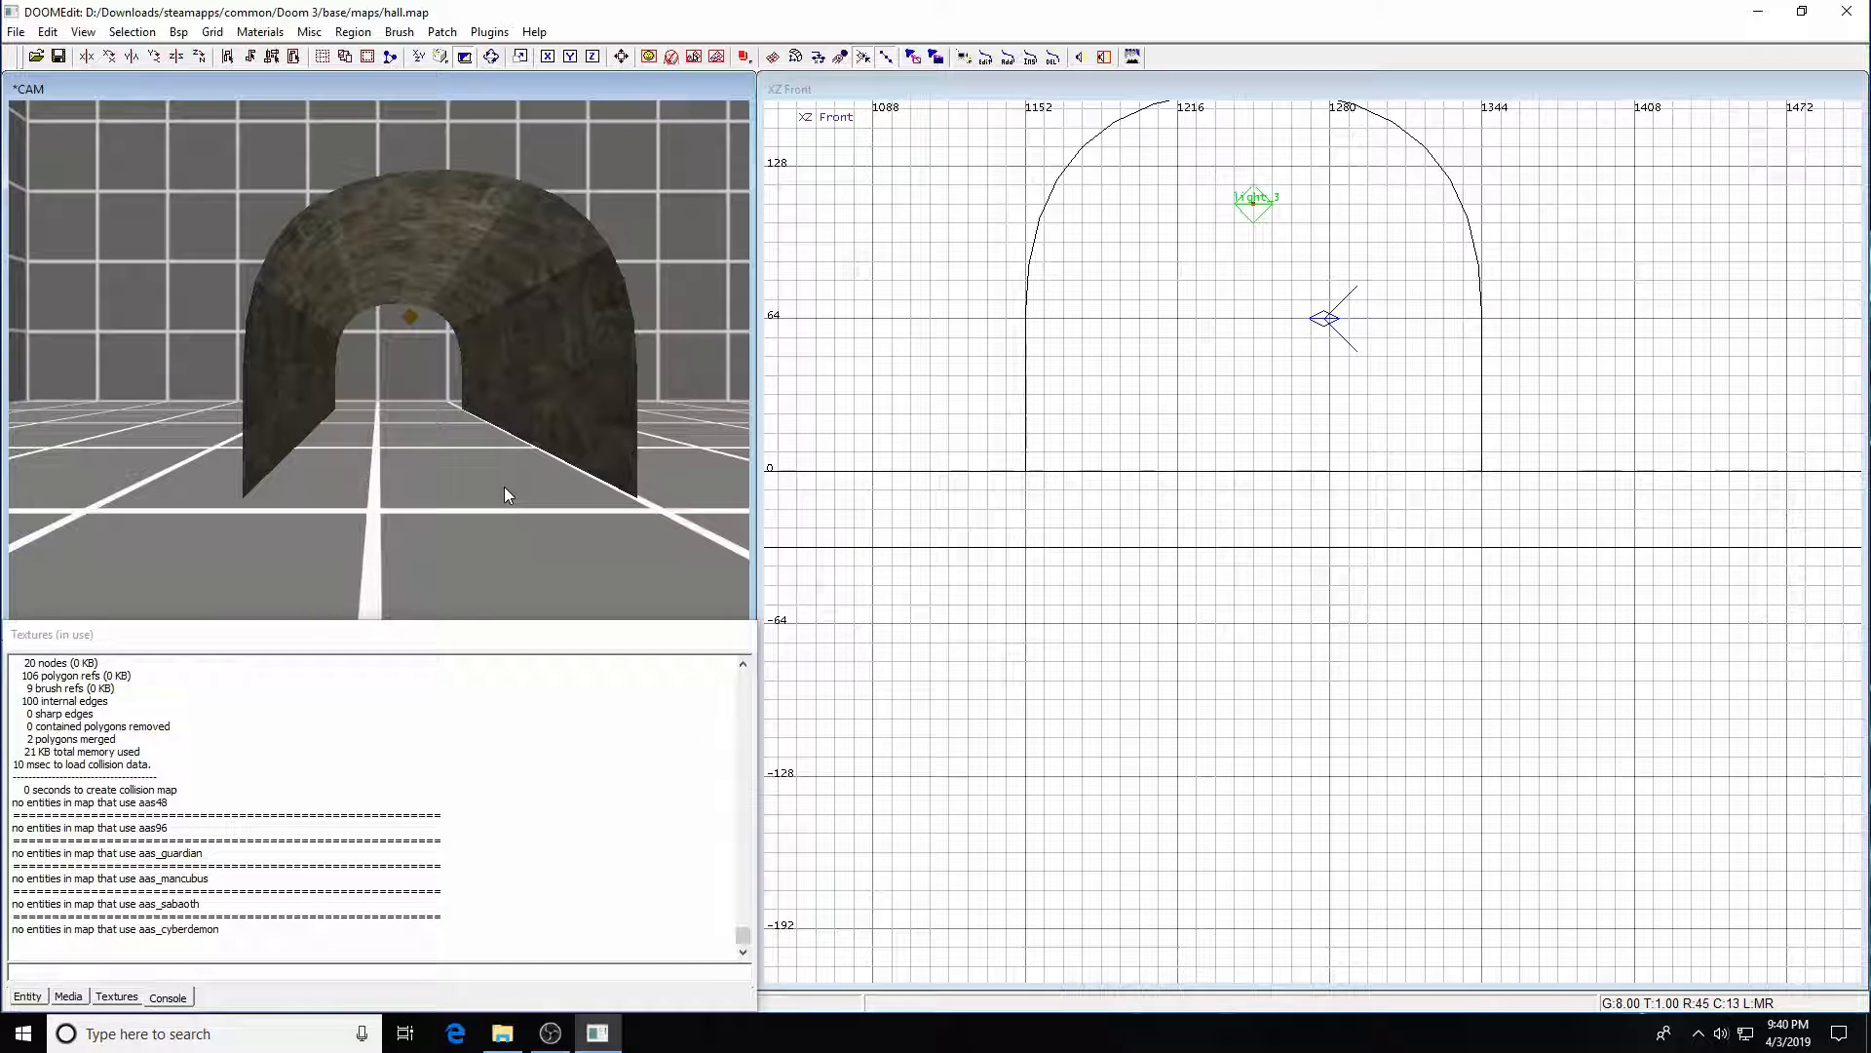
- Switch to DOOM 3 to examine the lit tunnel's brick texture from inside, and return to DOOMEdit
{"action": "key", "text": "F2"}
{"action": "key", "text": "grave"}
{"action": "type", "text": "quit"}
{"action": "key", "text": "Return"}
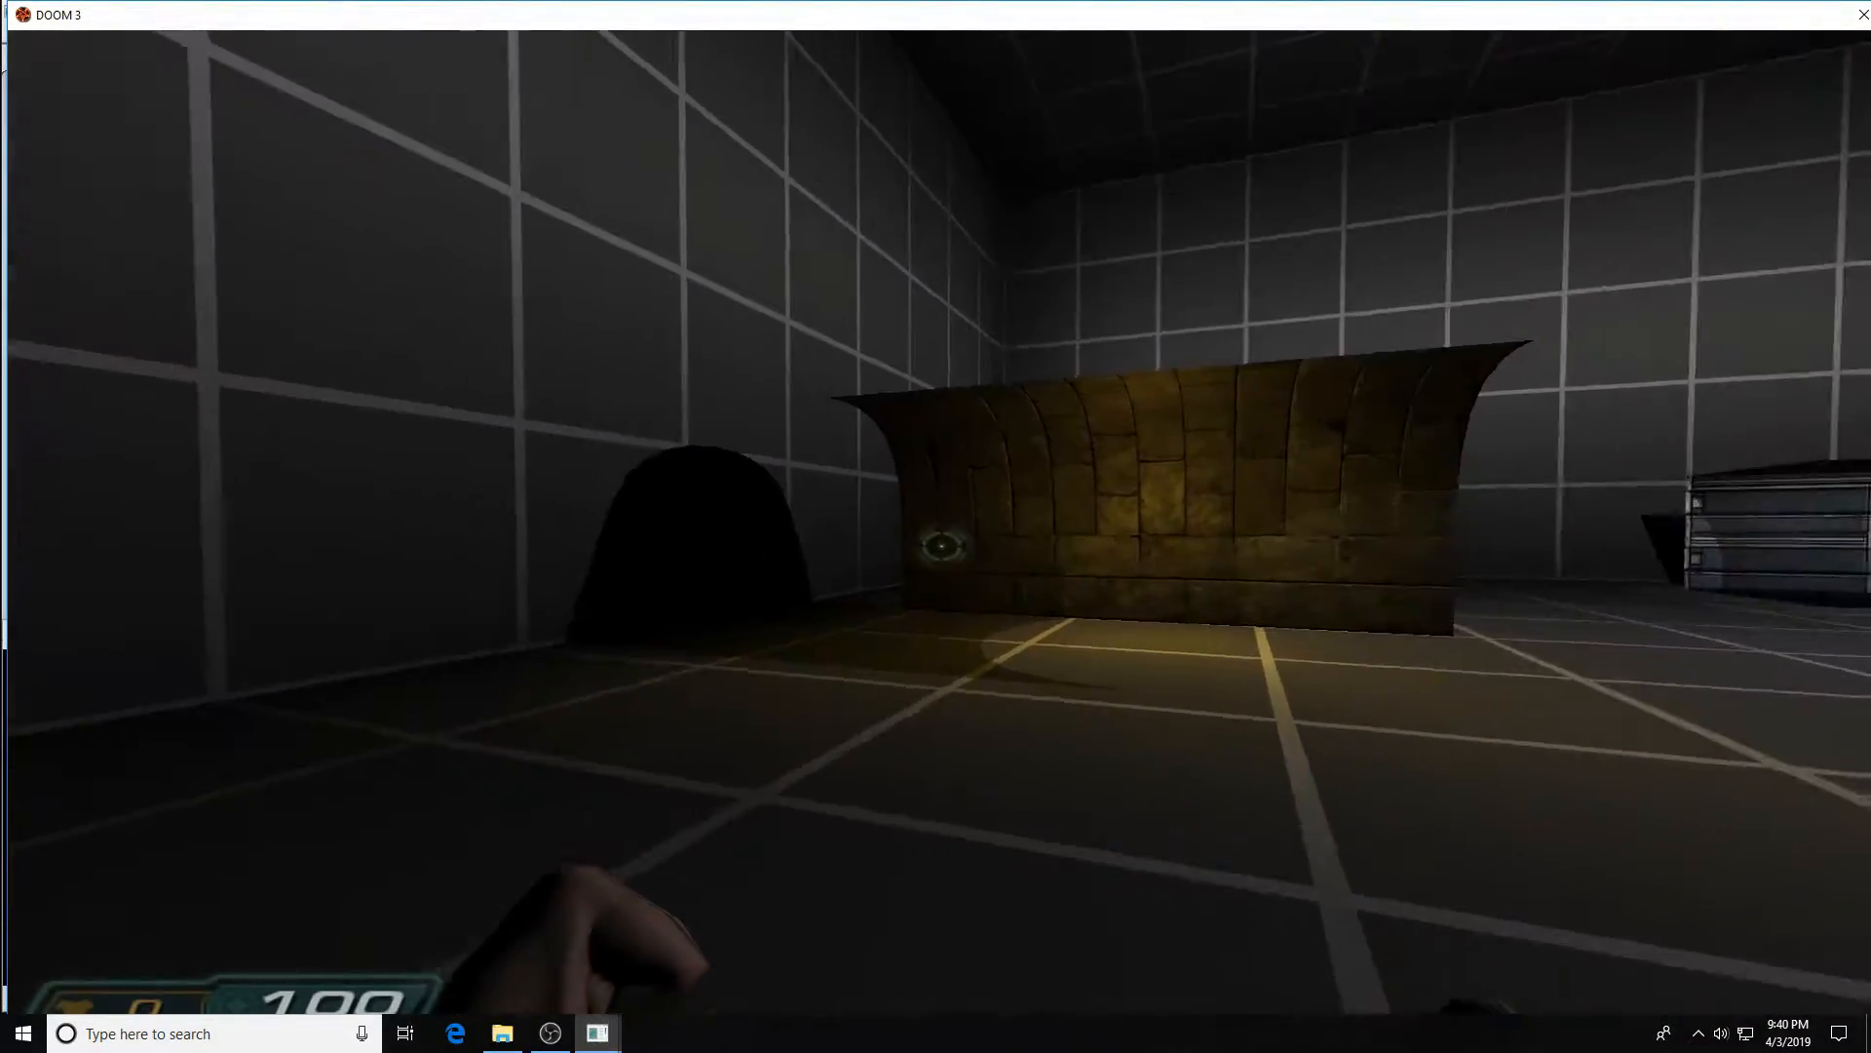
{"action": "key", "text": "w"}
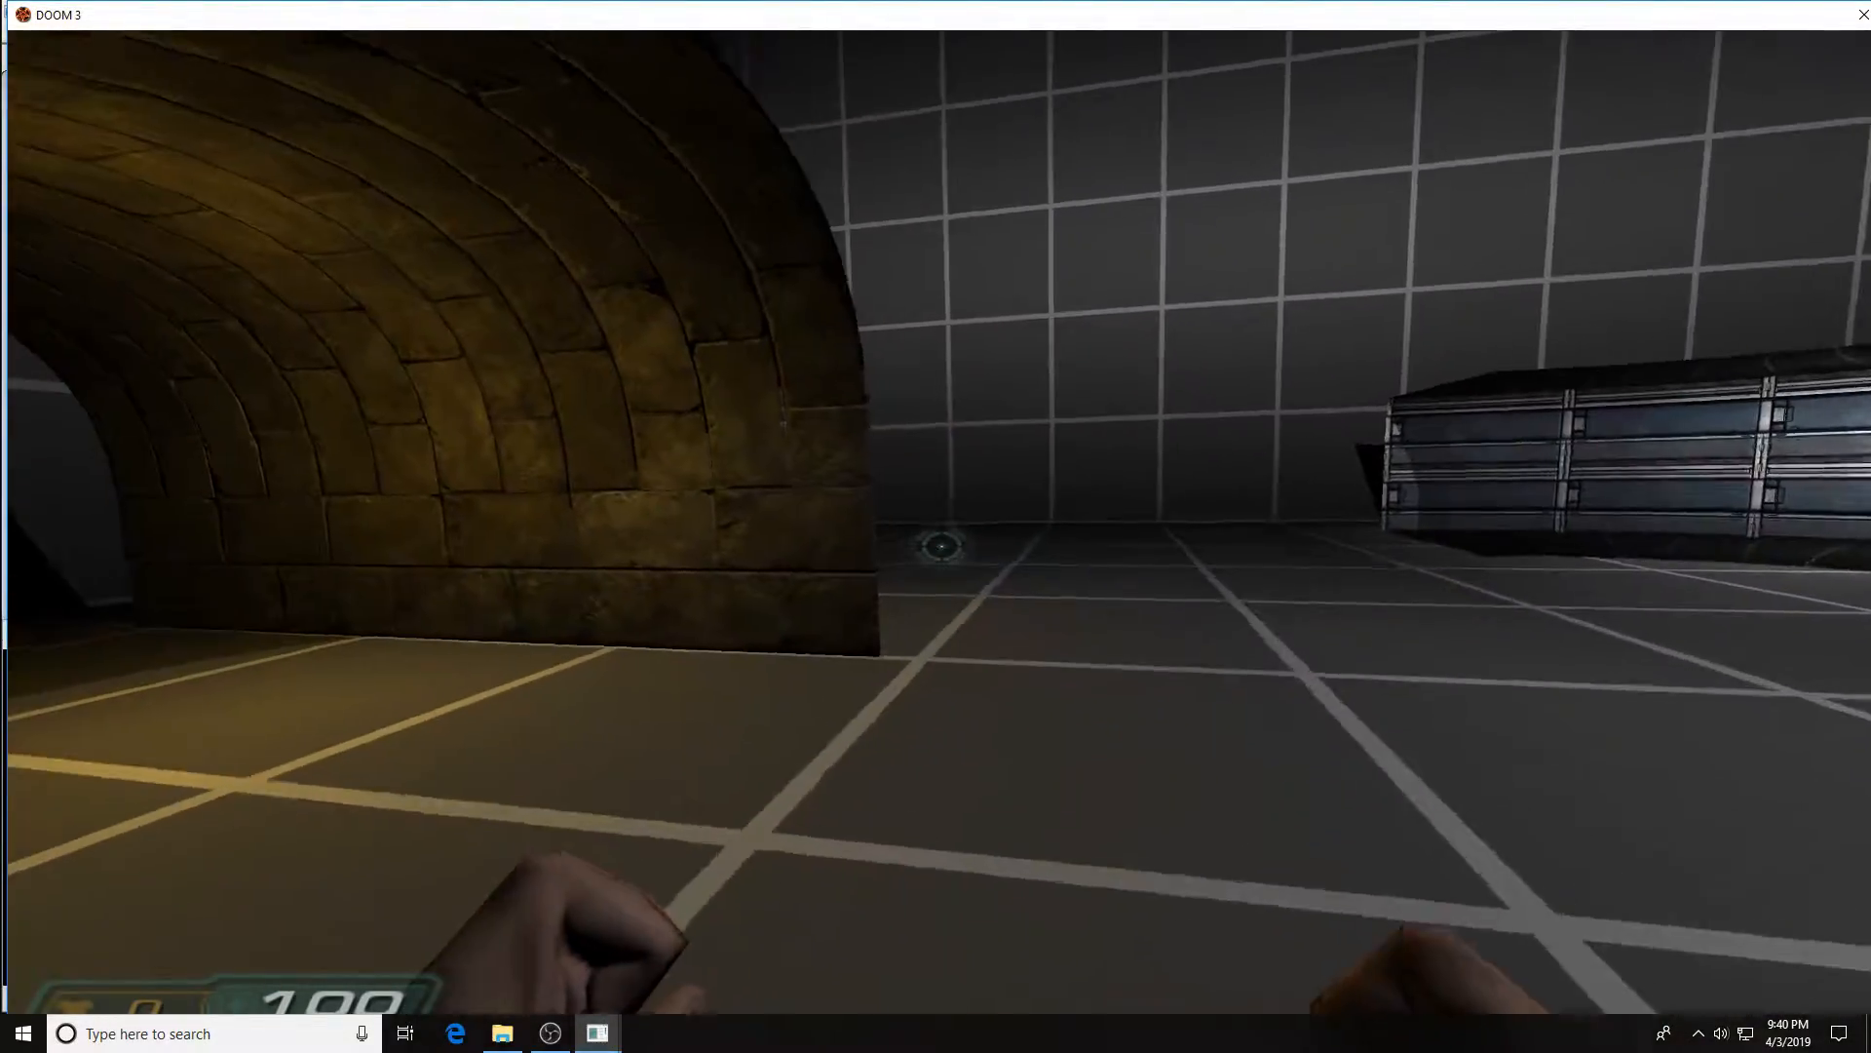
{"action": "key", "text": "w"}
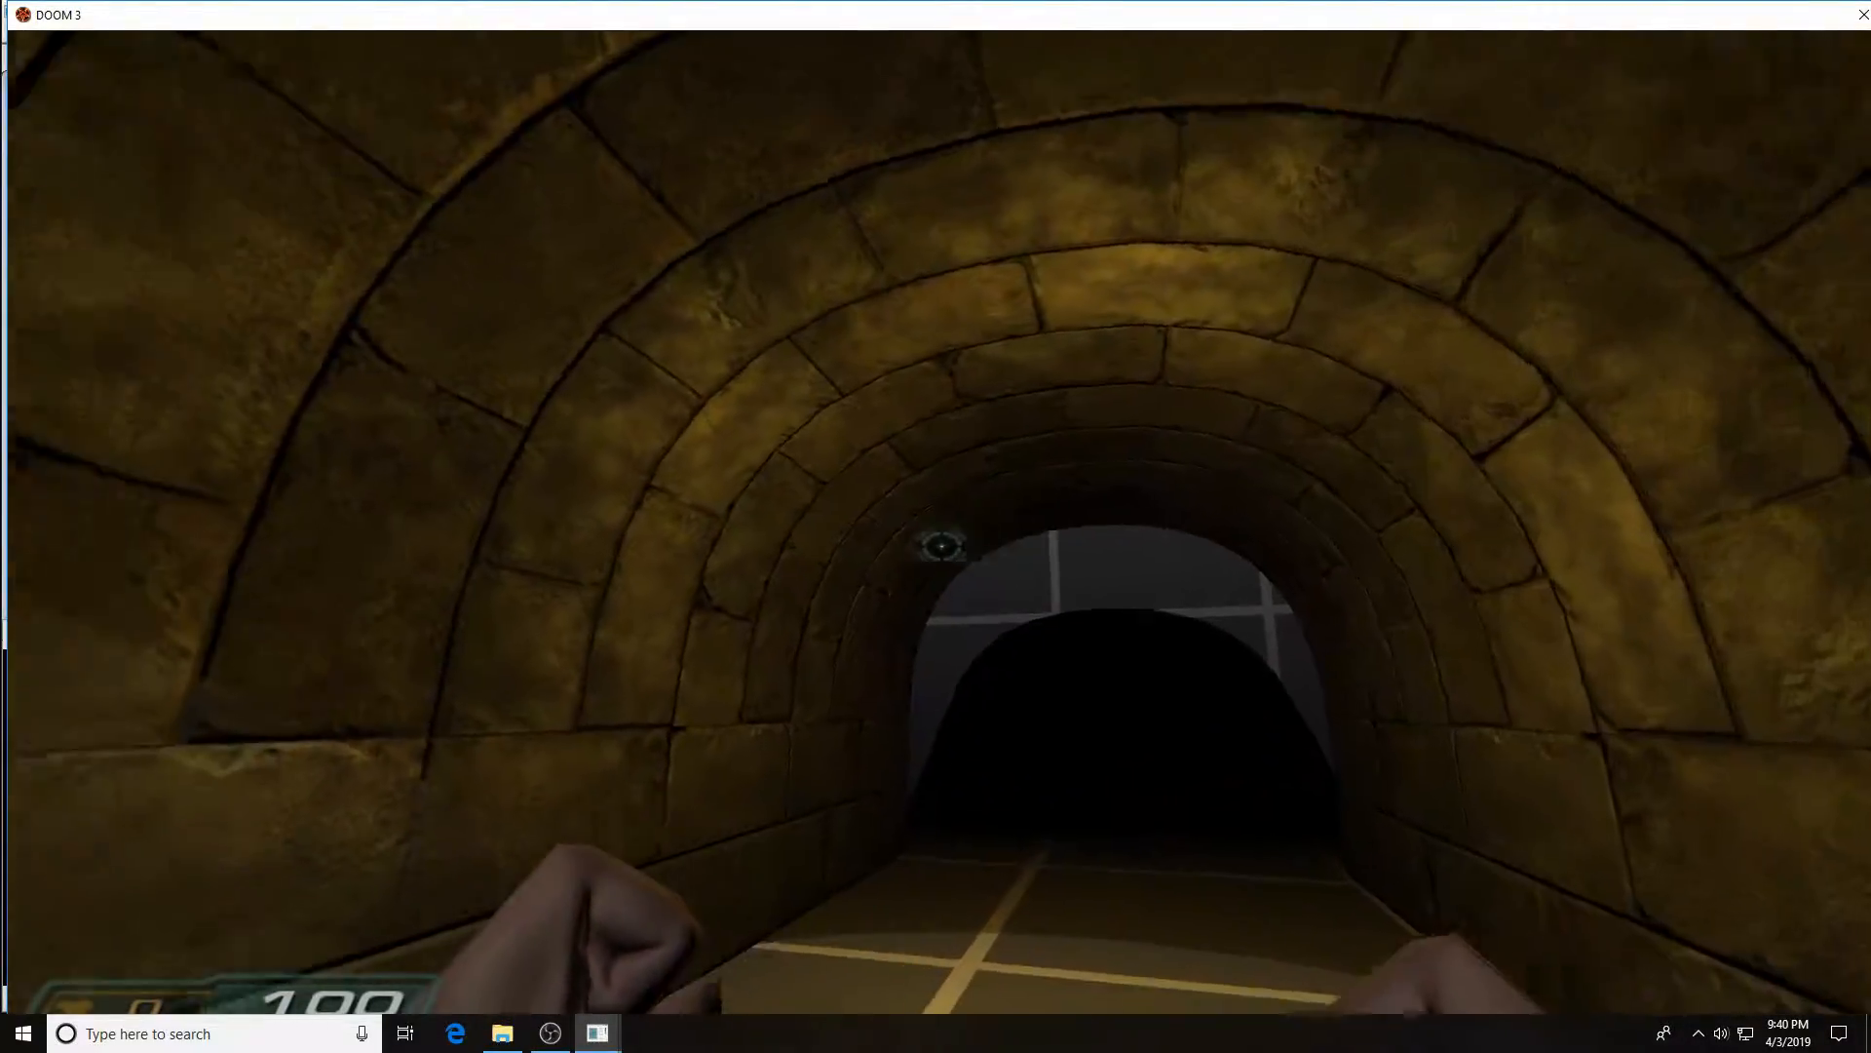
{"action": "key", "text": "w"}
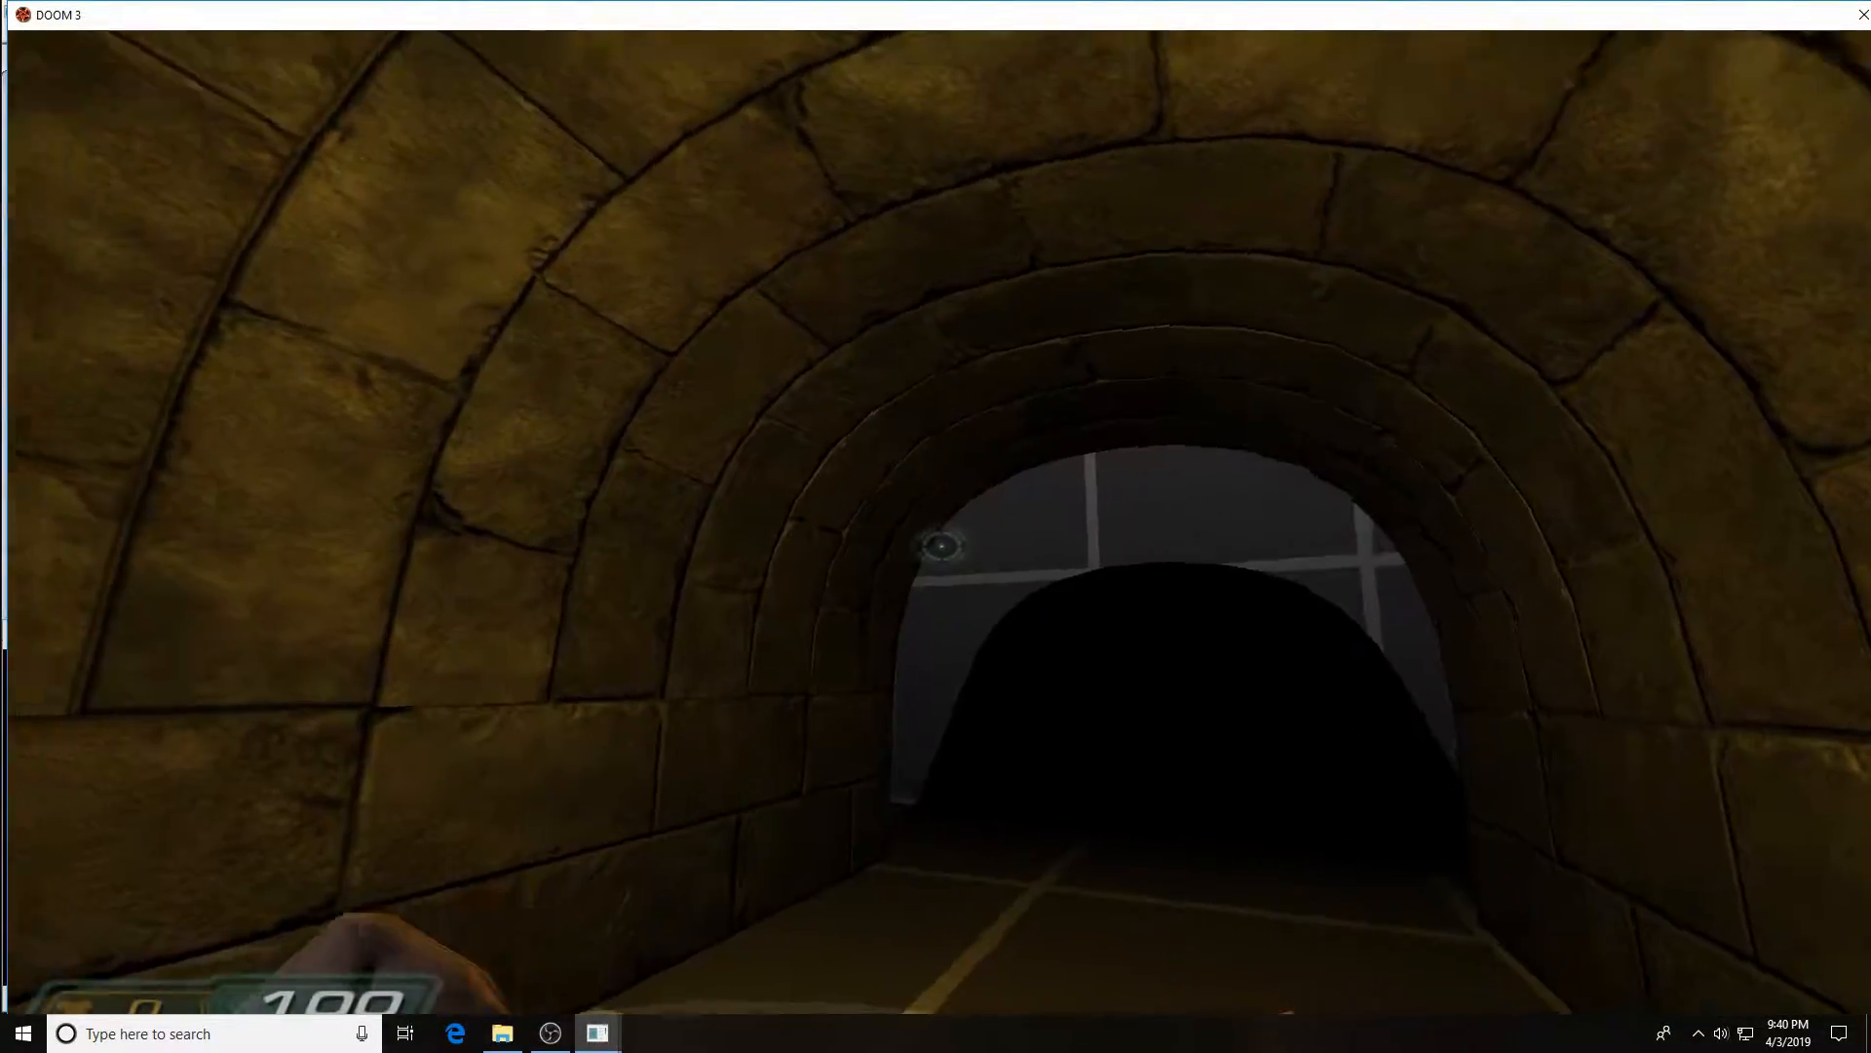
{"action": "key", "text": "w"}
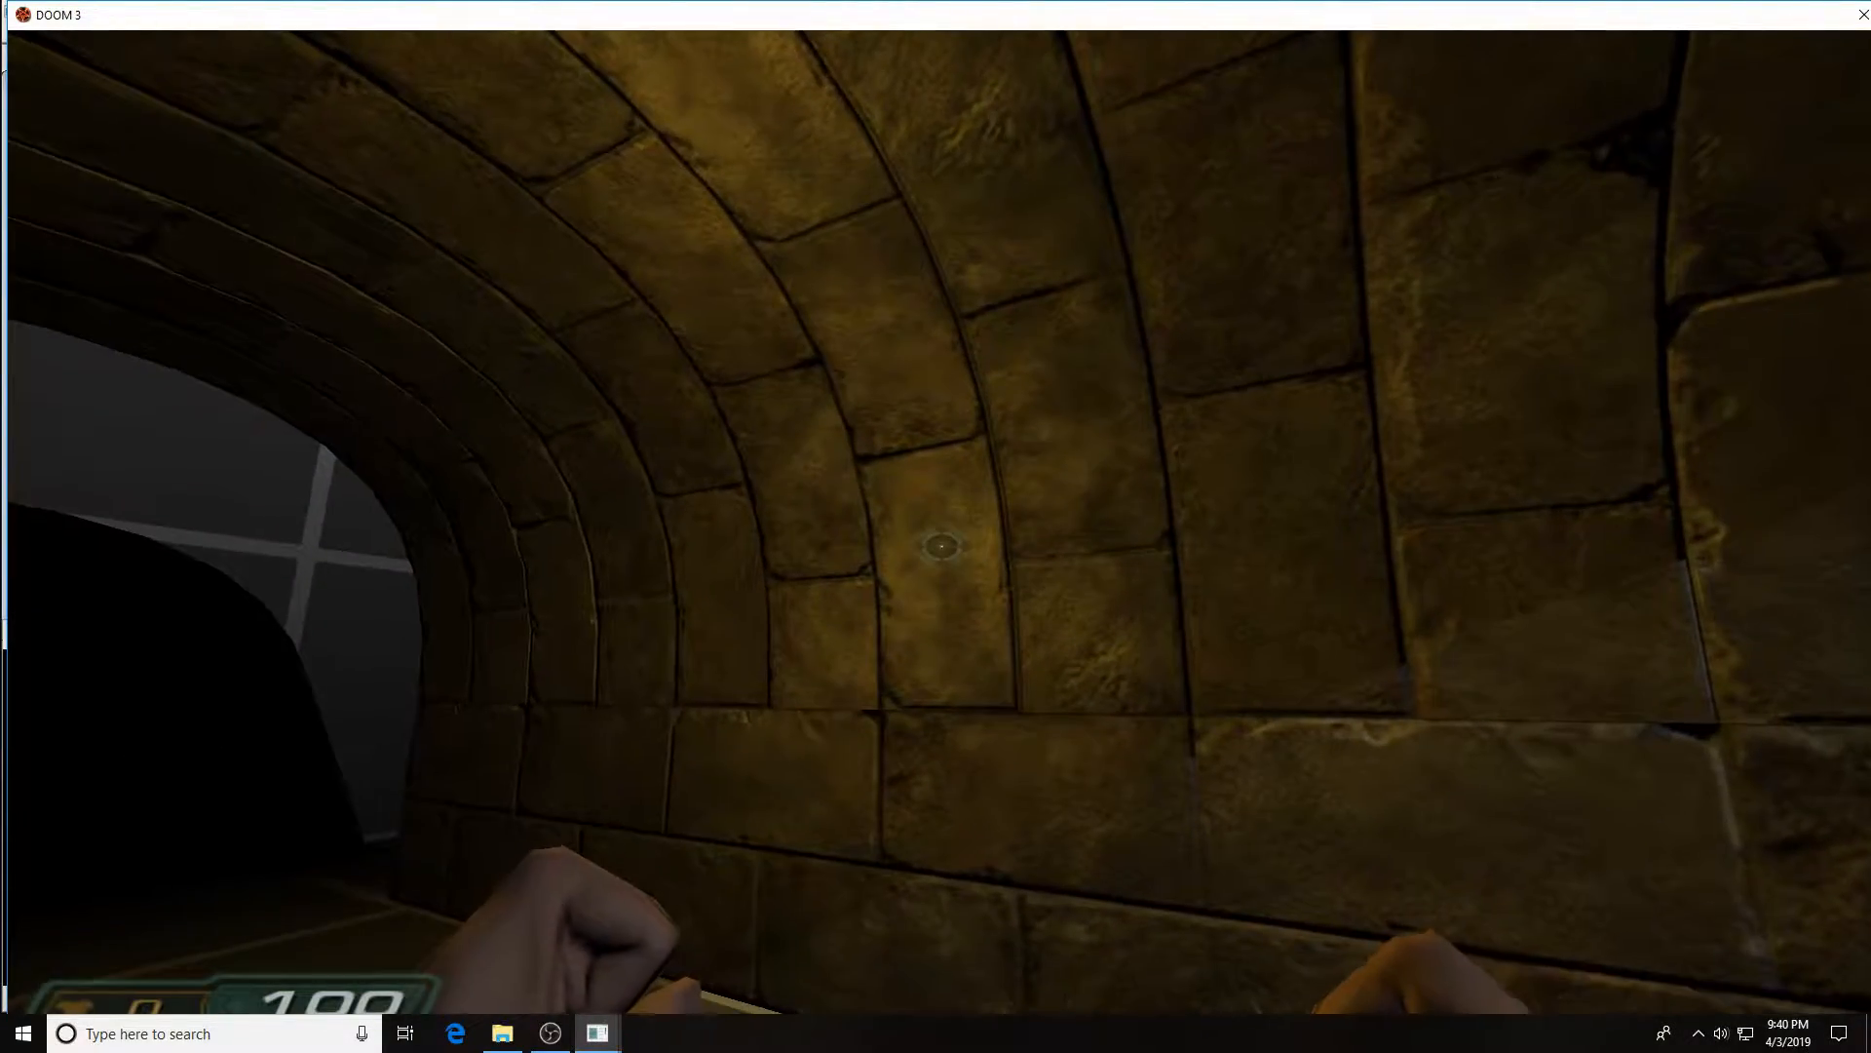
{"action": "key", "text": "ctrl+alt+grave"}
{"action": "type", "text": "quit"}
{"action": "key", "text": "Return"}
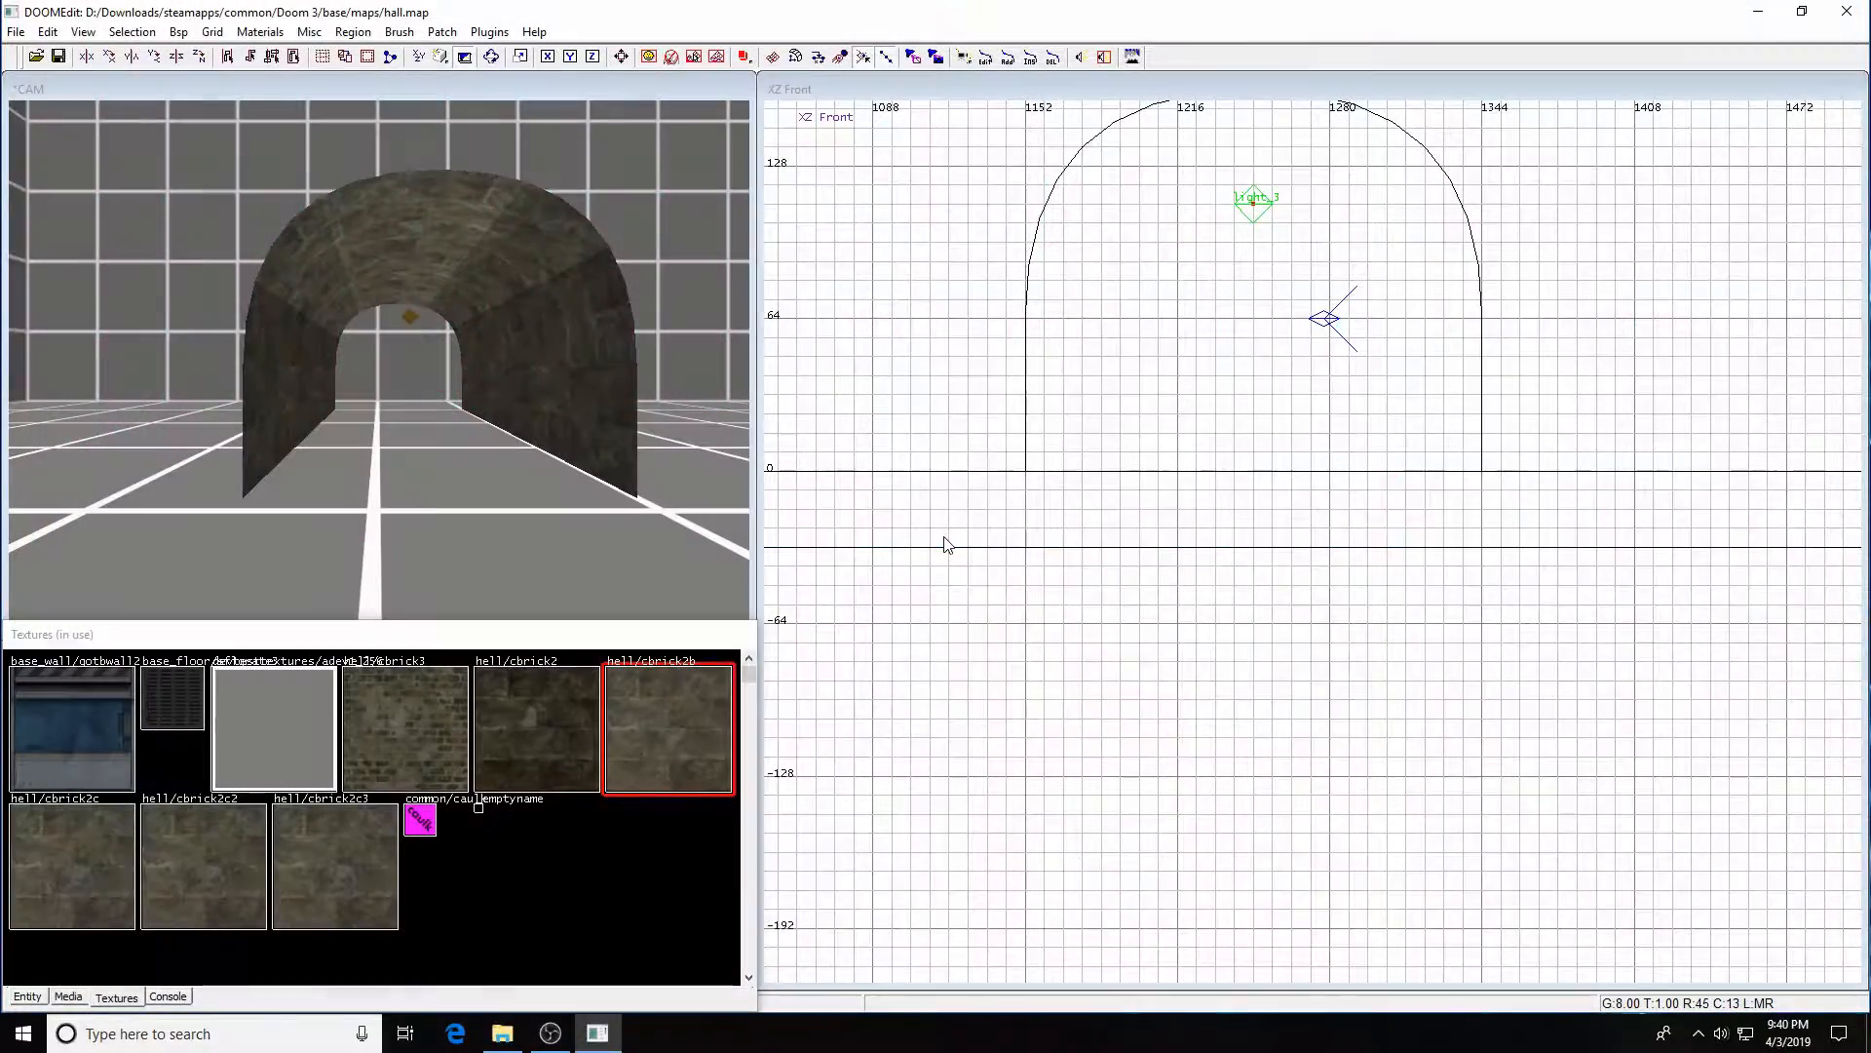
- Set the texture rotation of the x 1148 side wall patch beneath the arch to 90
{"action": "left_click", "coordinate": [630, 448], "text": "shift"}
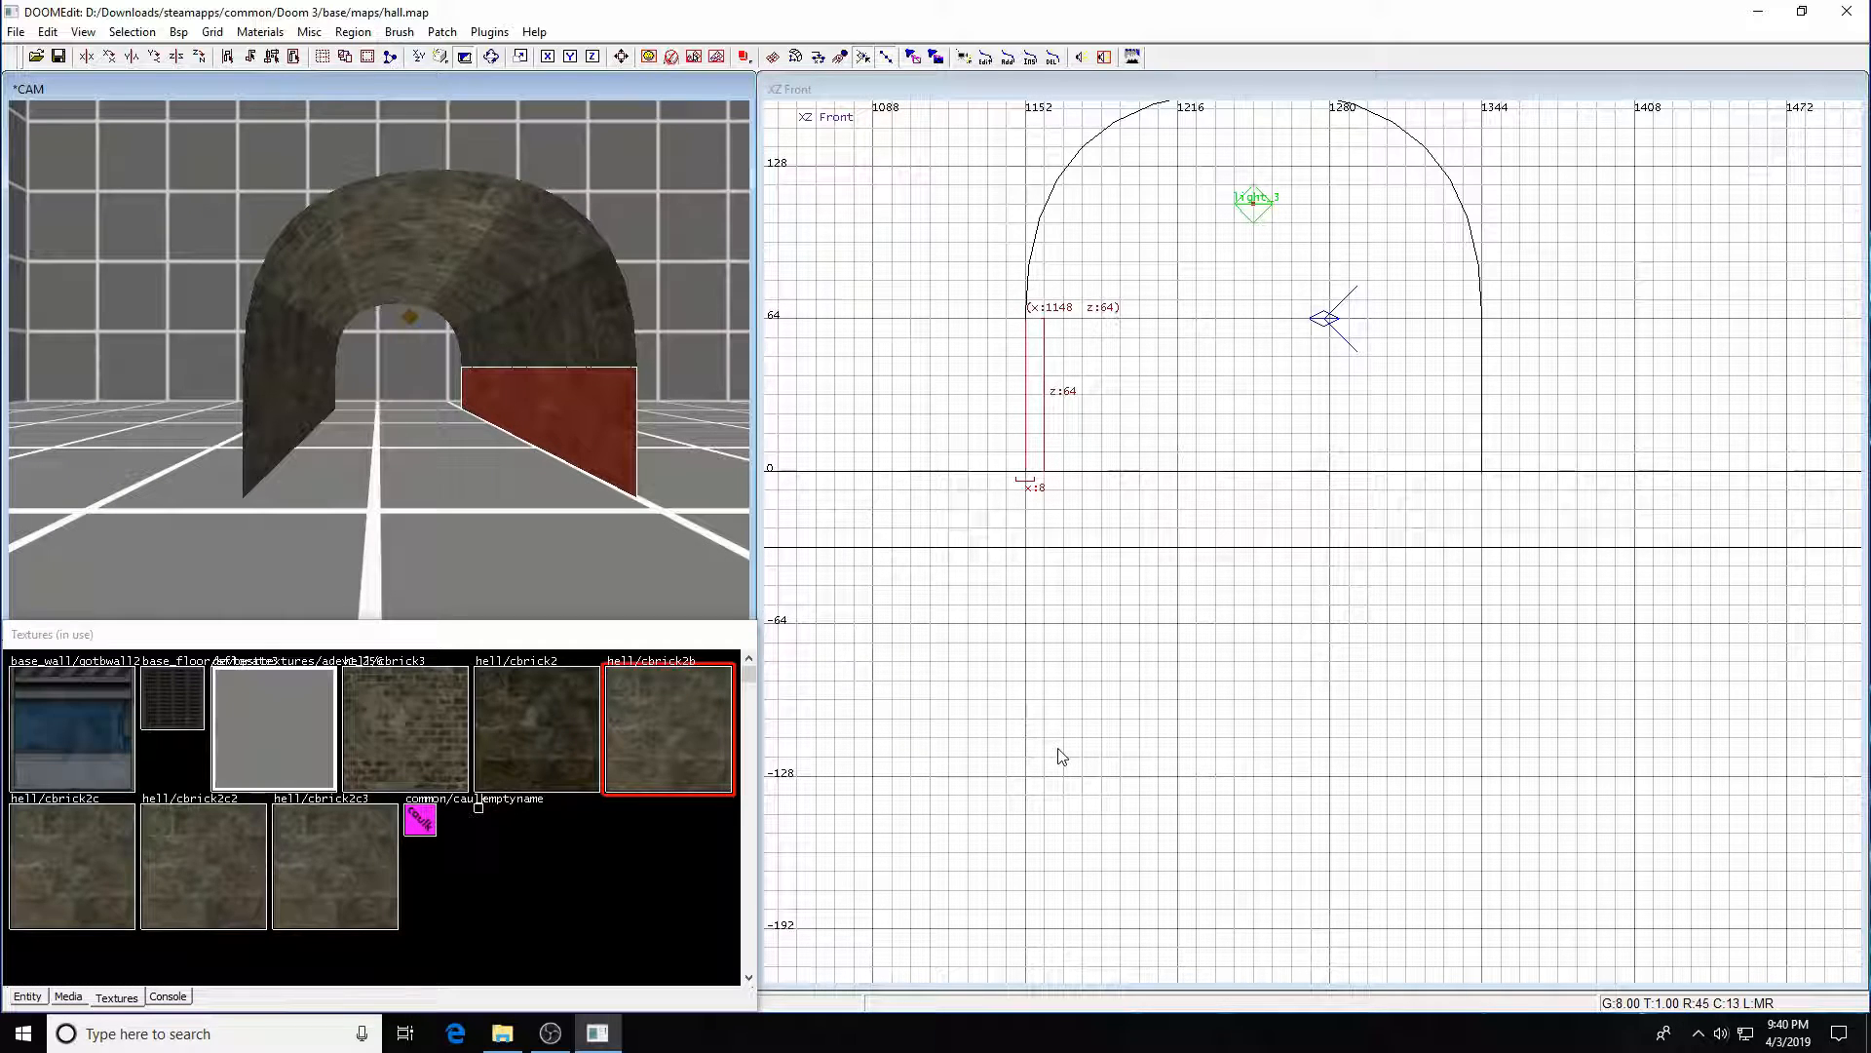
{"action": "key", "text": "s"}
{"action": "double_click", "coordinate": [993, 343]}
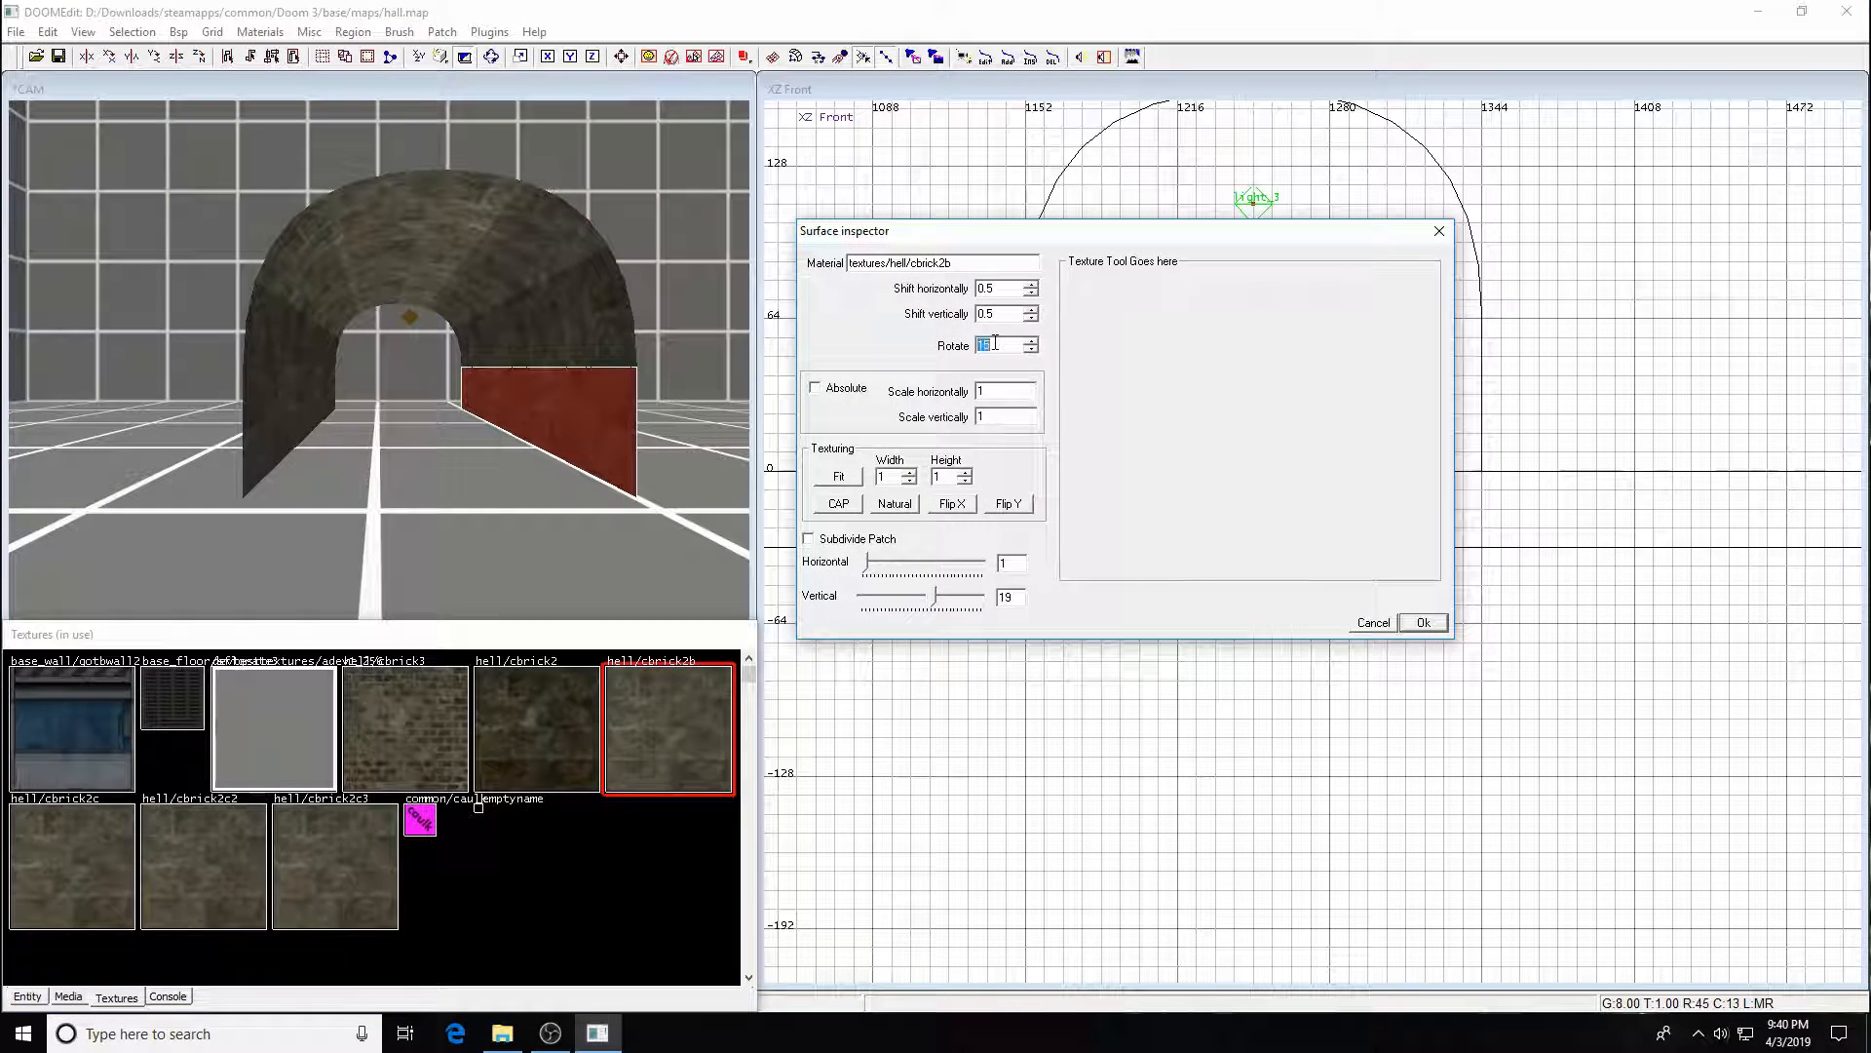
{"action": "type", "text": "90"}
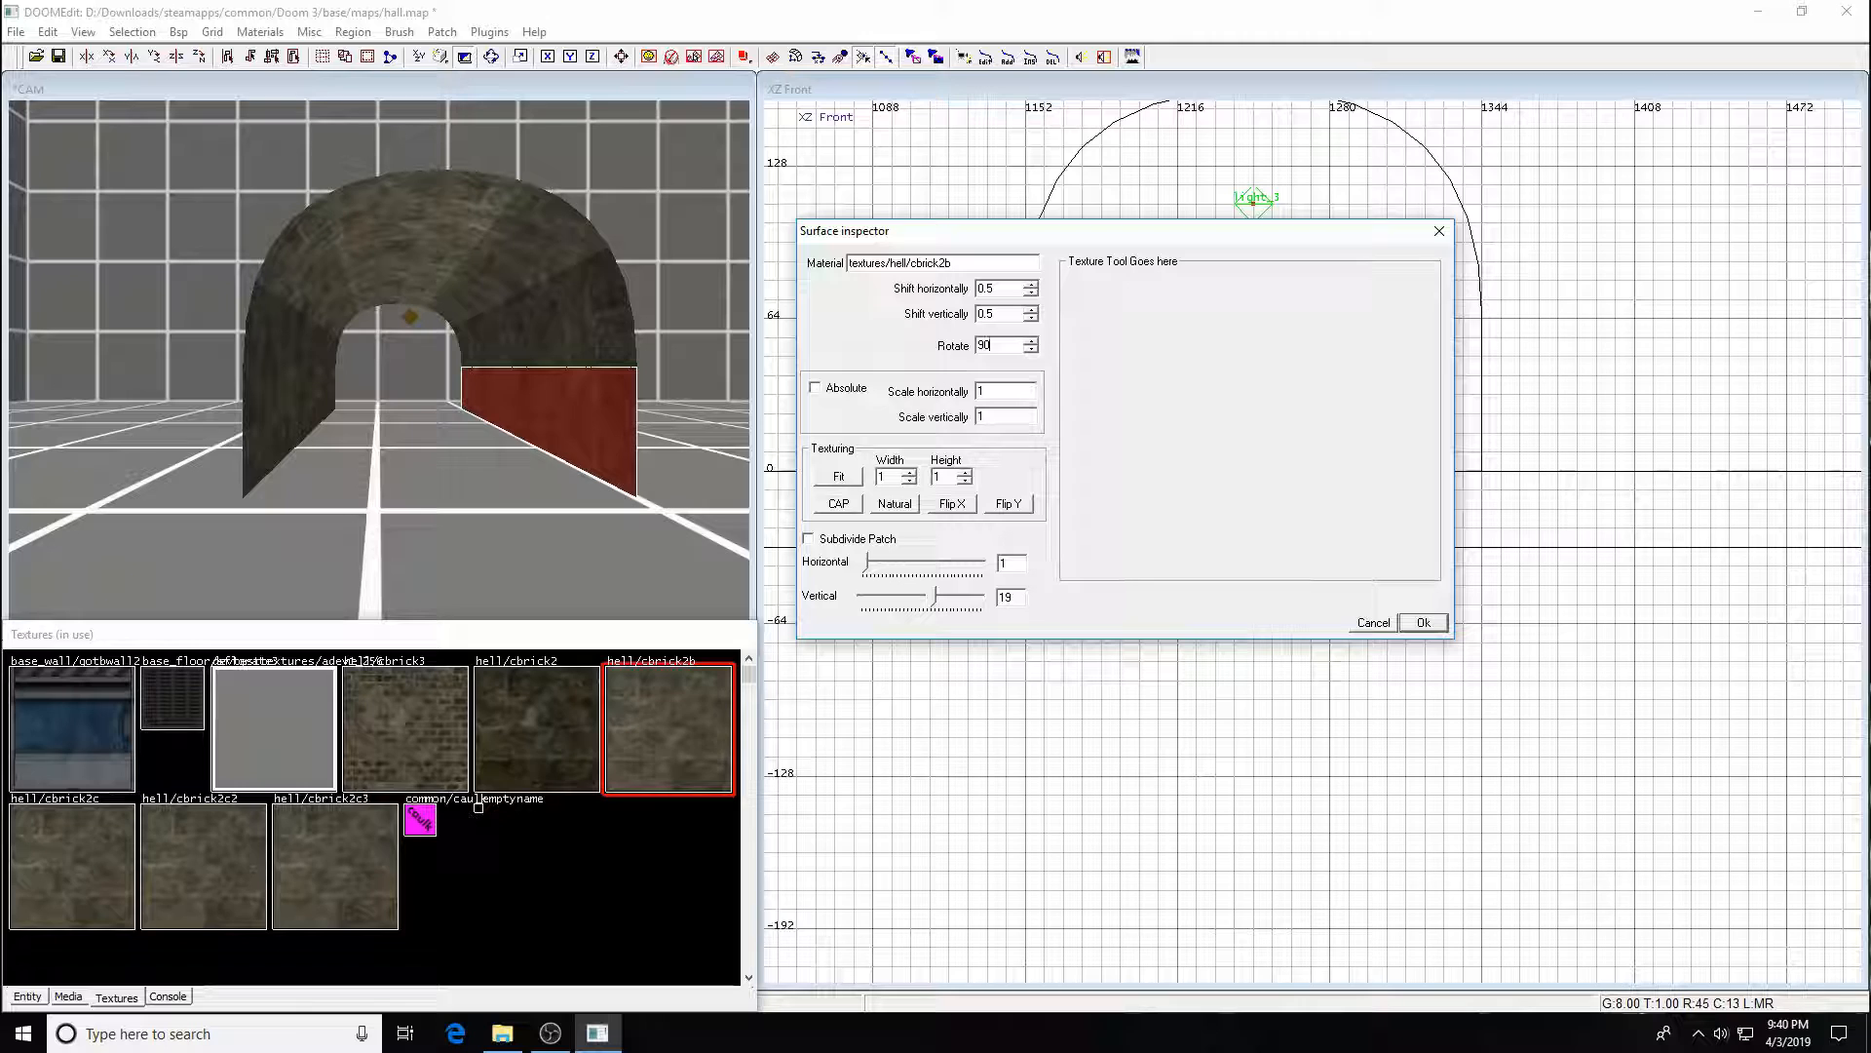
{"action": "key", "text": "Return"}
{"action": "key", "text": "Escape"}
- Apply the texture rotation of 90 to the opposite wall patch at x 1340 and check it inside the tunnel
{"action": "left_click", "coordinate": [262, 455], "text": "ctrl+shift"}
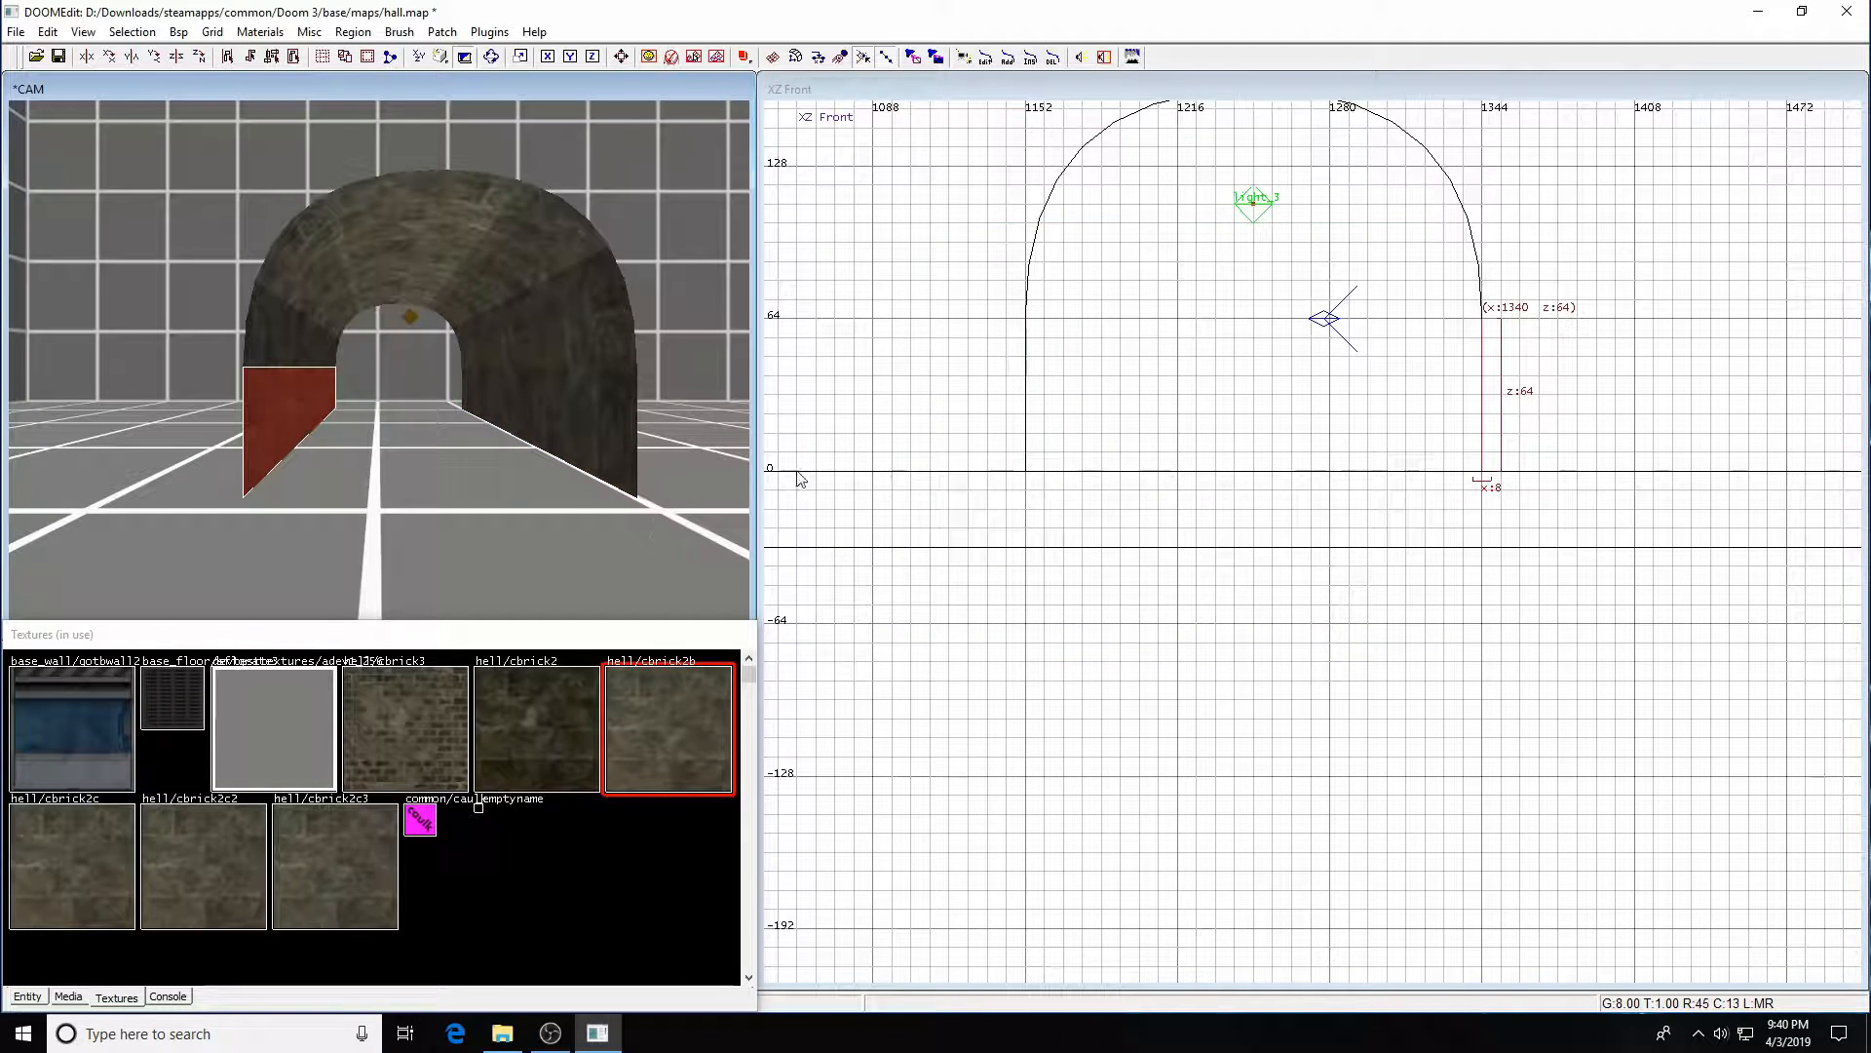
{"action": "key", "text": "s"}
{"action": "double_click", "coordinate": [1002, 343]}
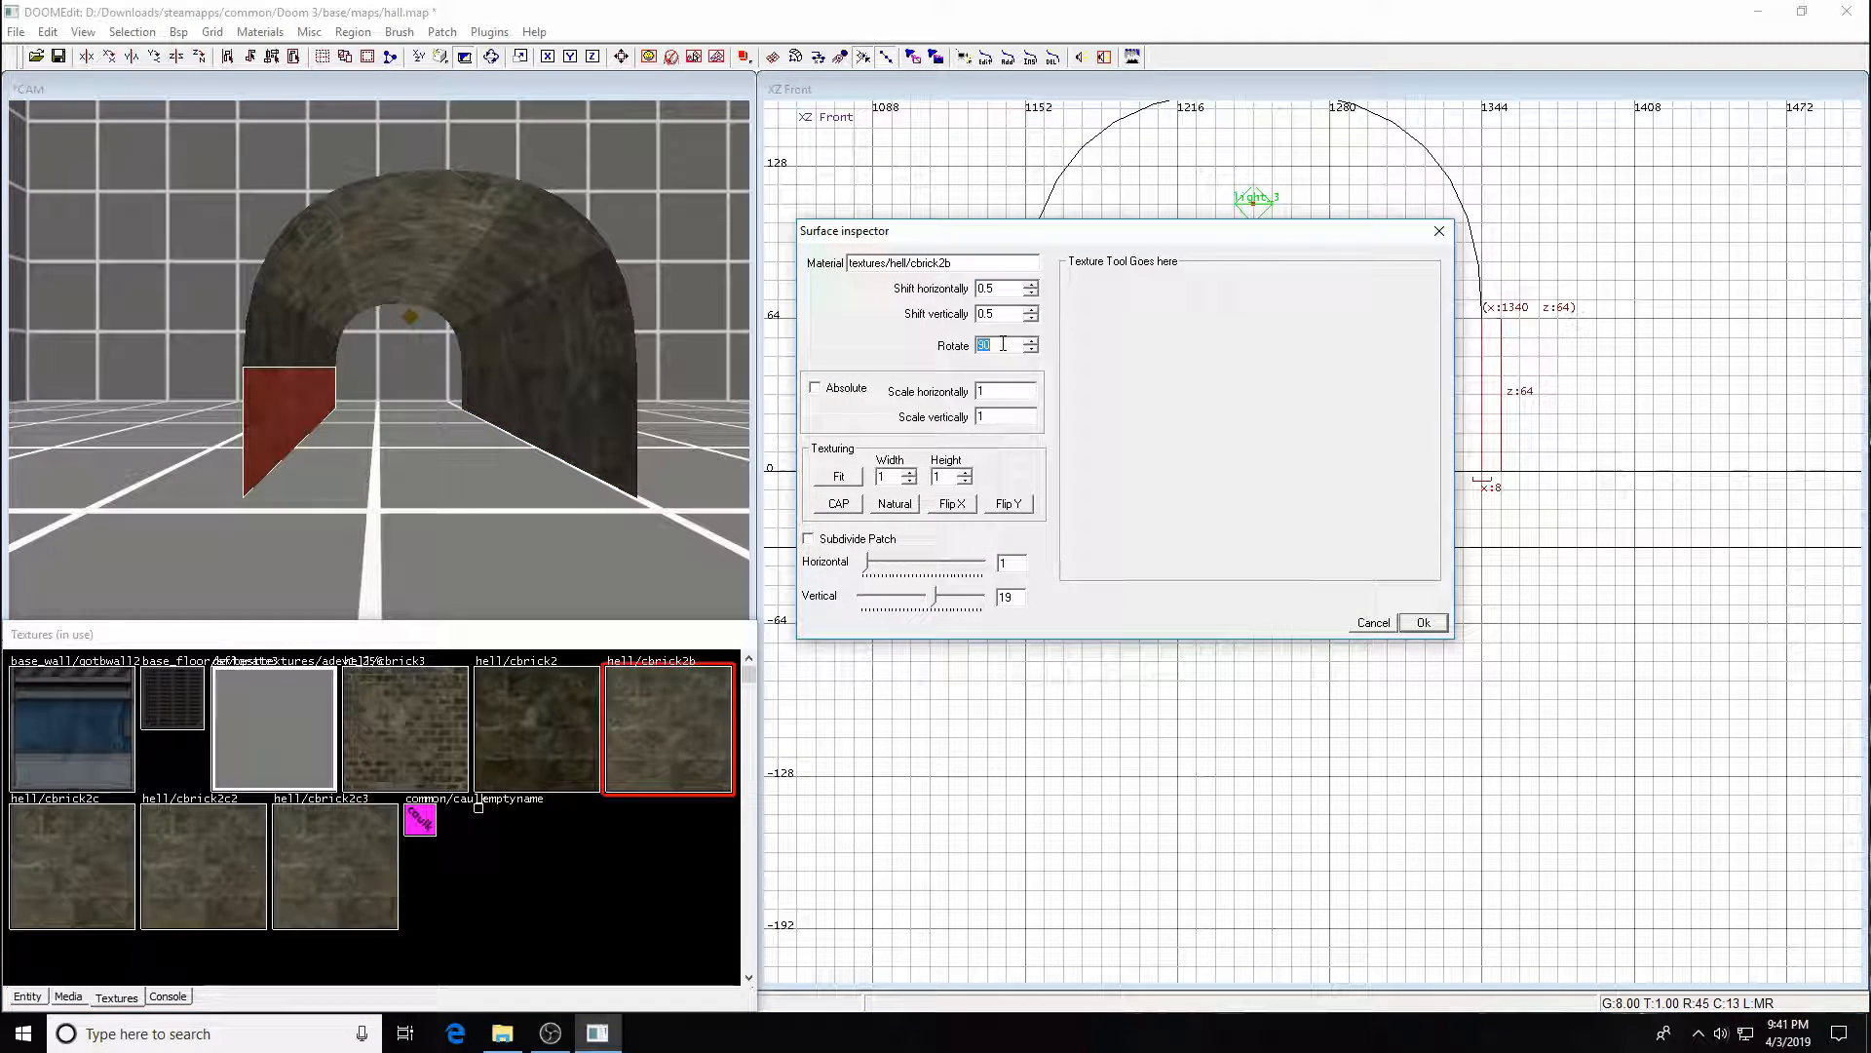
{"action": "key", "text": "Return"}
{"action": "key", "text": "Escape"}
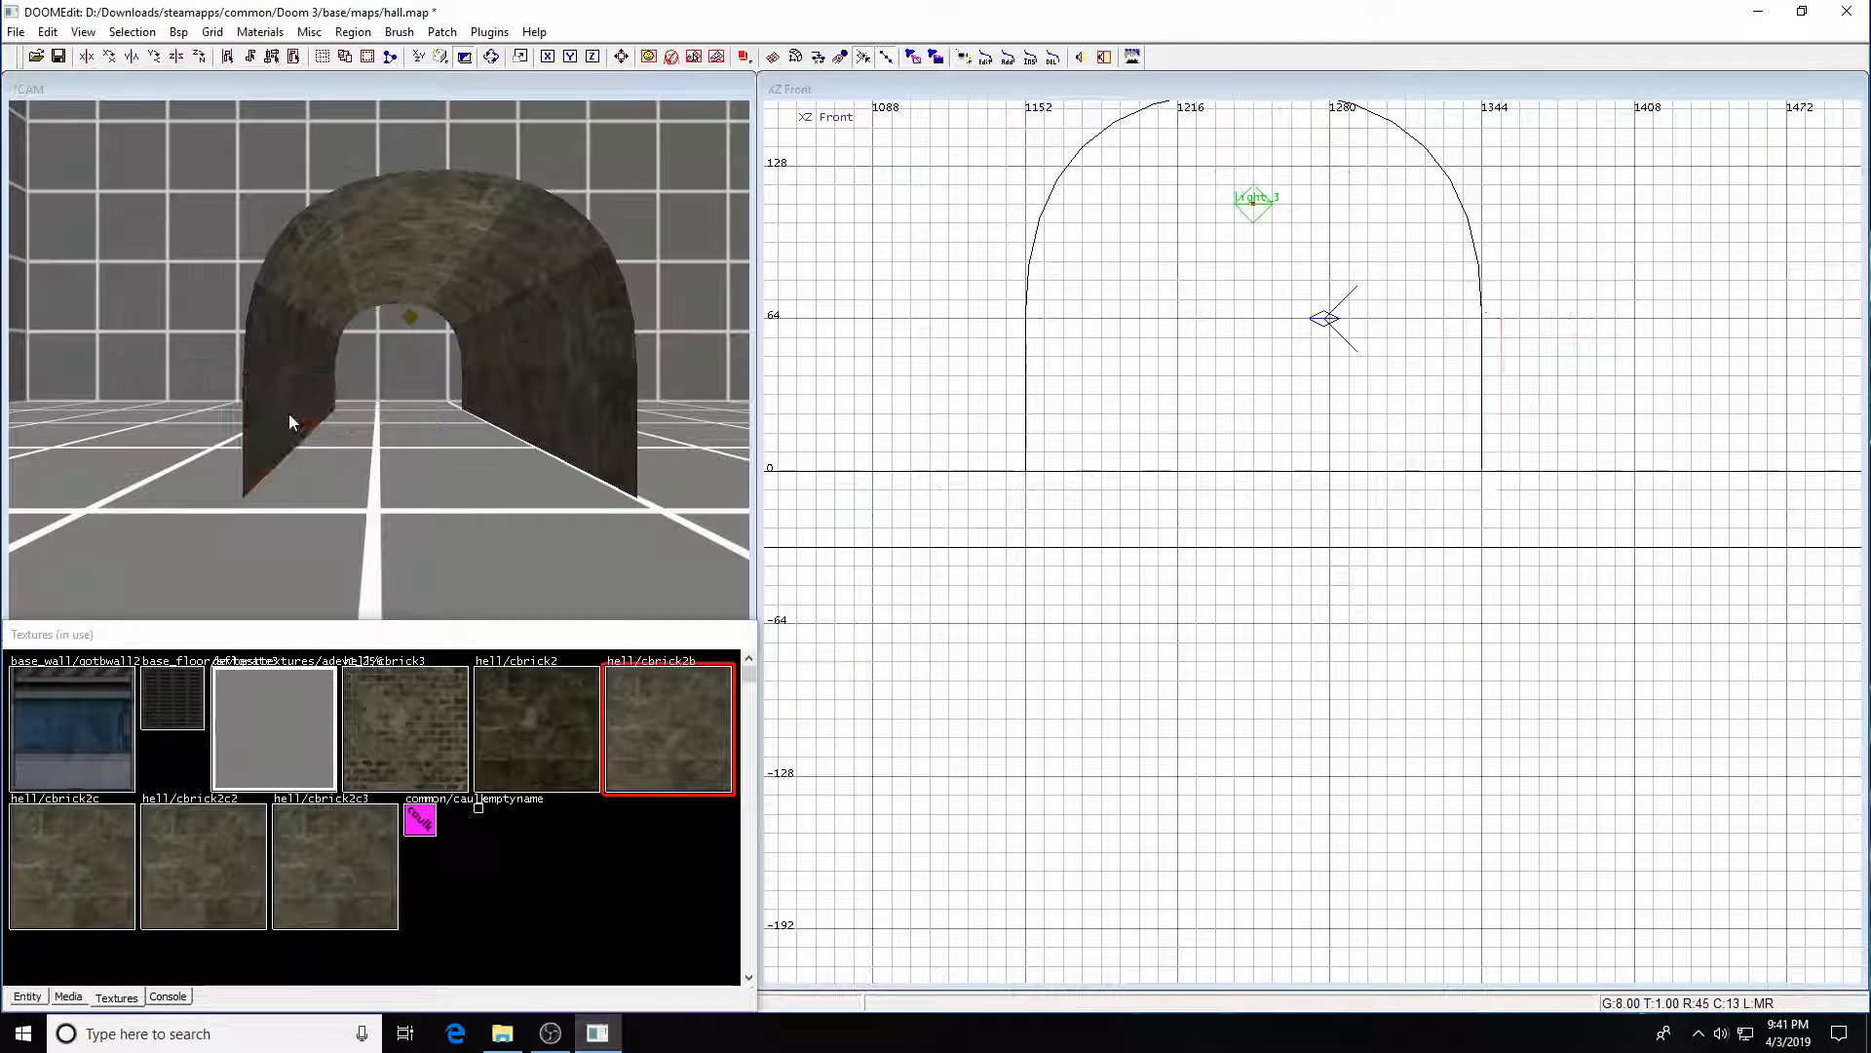
{"action": "key", "text": "Up"}
{"action": "key", "text": "Up"}
{"action": "key", "text": "Left"}
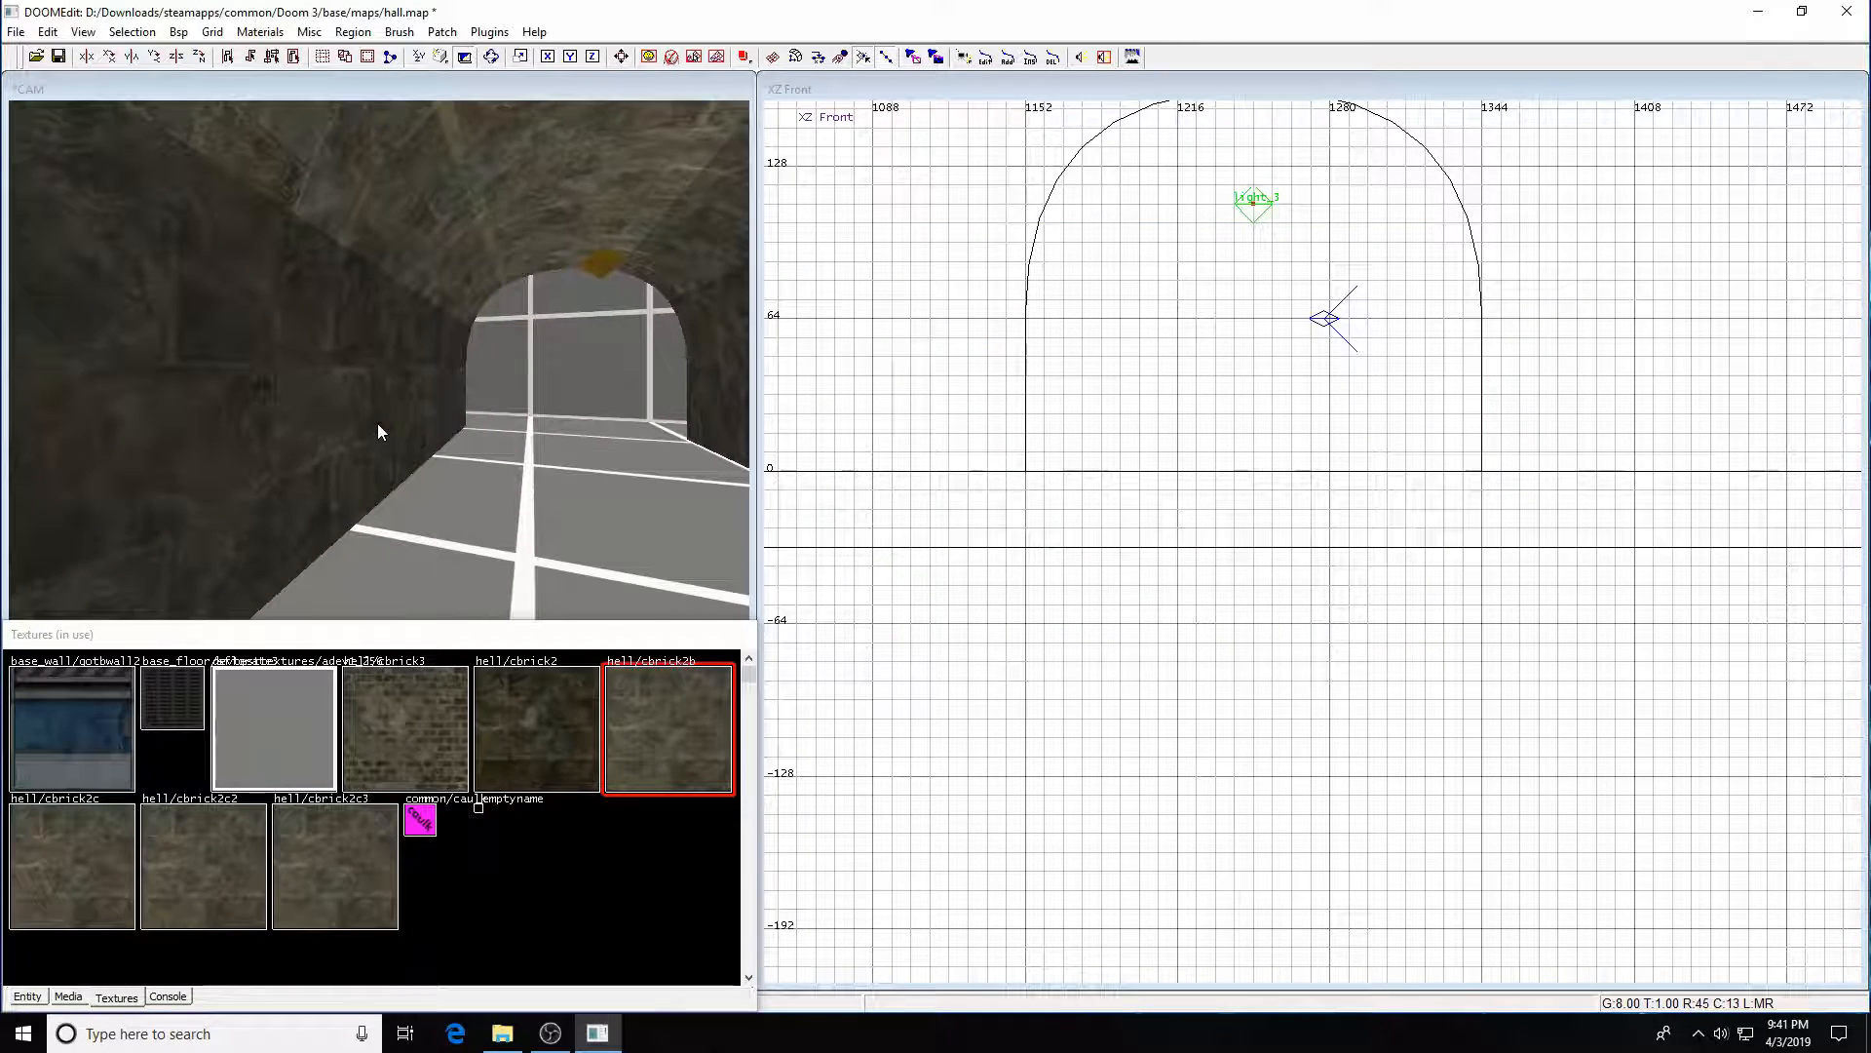
- Apply the rotated texture alignment to the x 1340 side wall patch beneath the arch and deselect it
{"action": "key", "text": "Left"}
{"action": "key", "text": "Down"}
{"action": "left_click", "coordinate": [378, 423], "text": "ctrl+shift"}
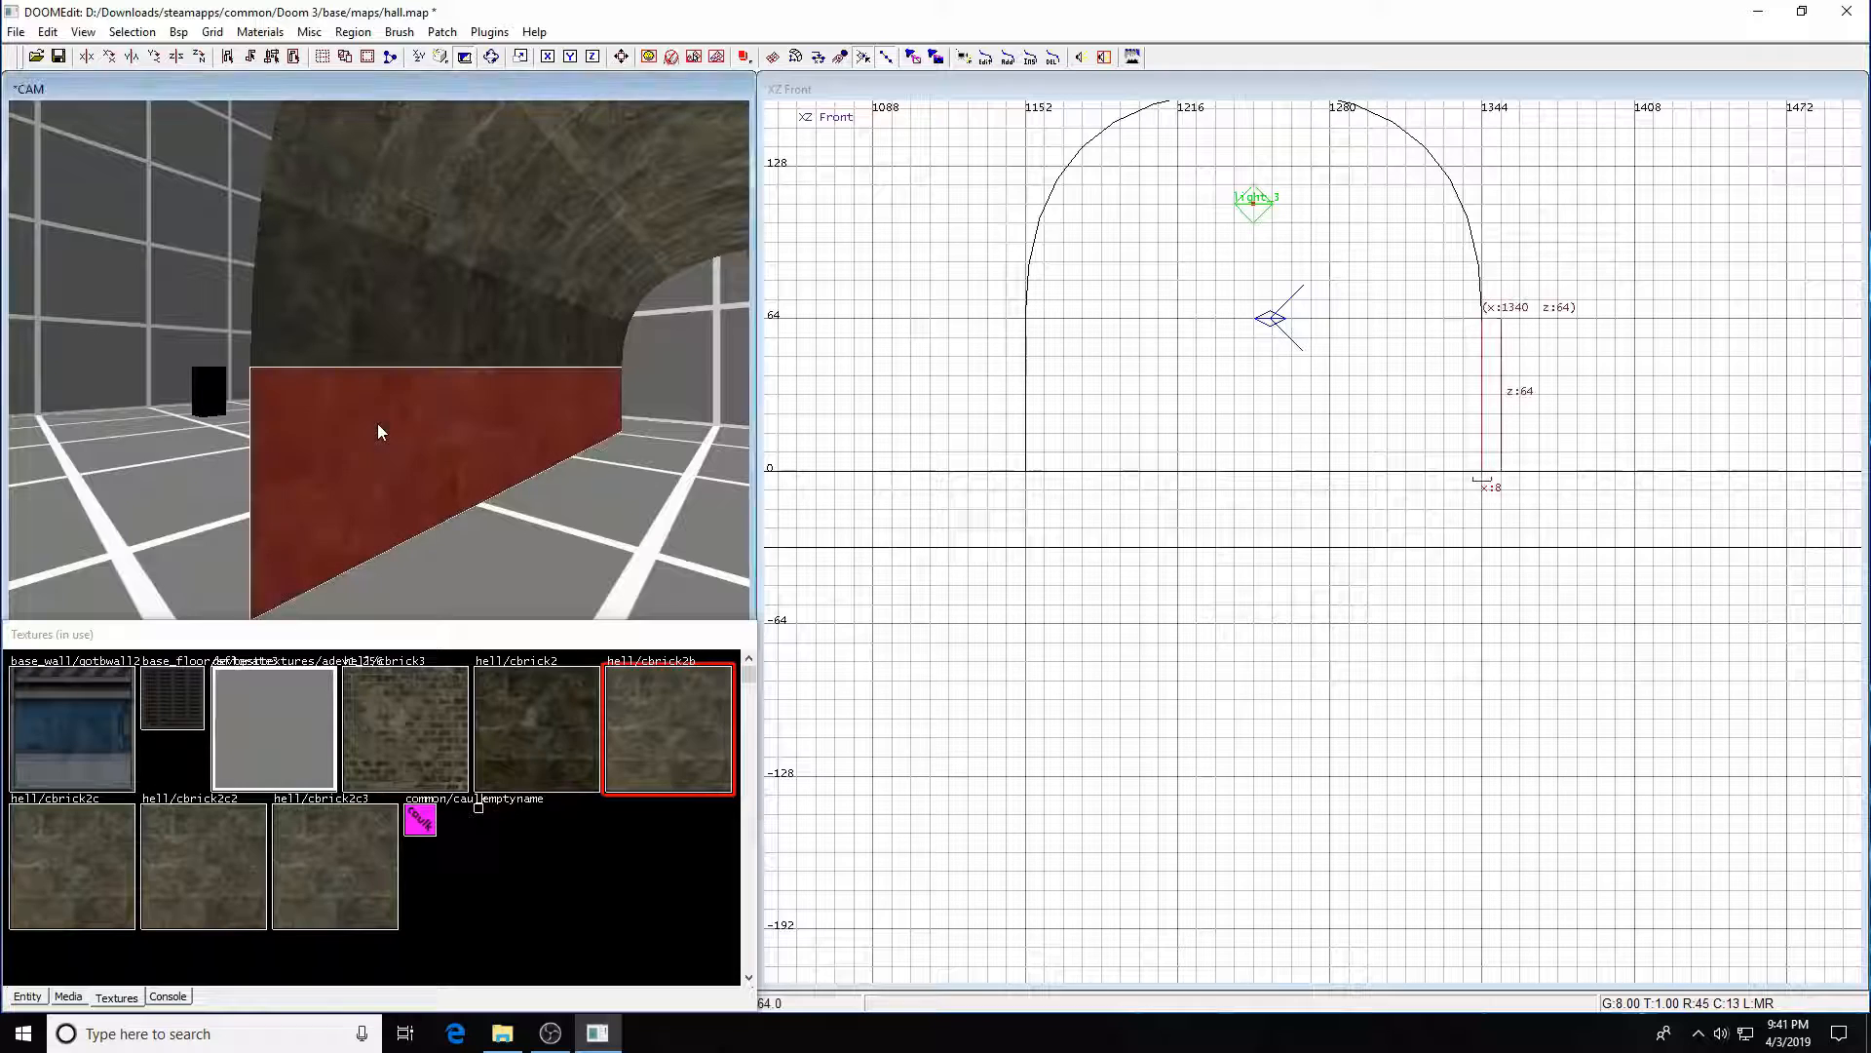
{"action": "key", "text": "s"}
{"action": "left_click", "coordinate": [1005, 342]}
{"action": "key", "text": "Return"}
{"action": "key", "text": "Escape"}
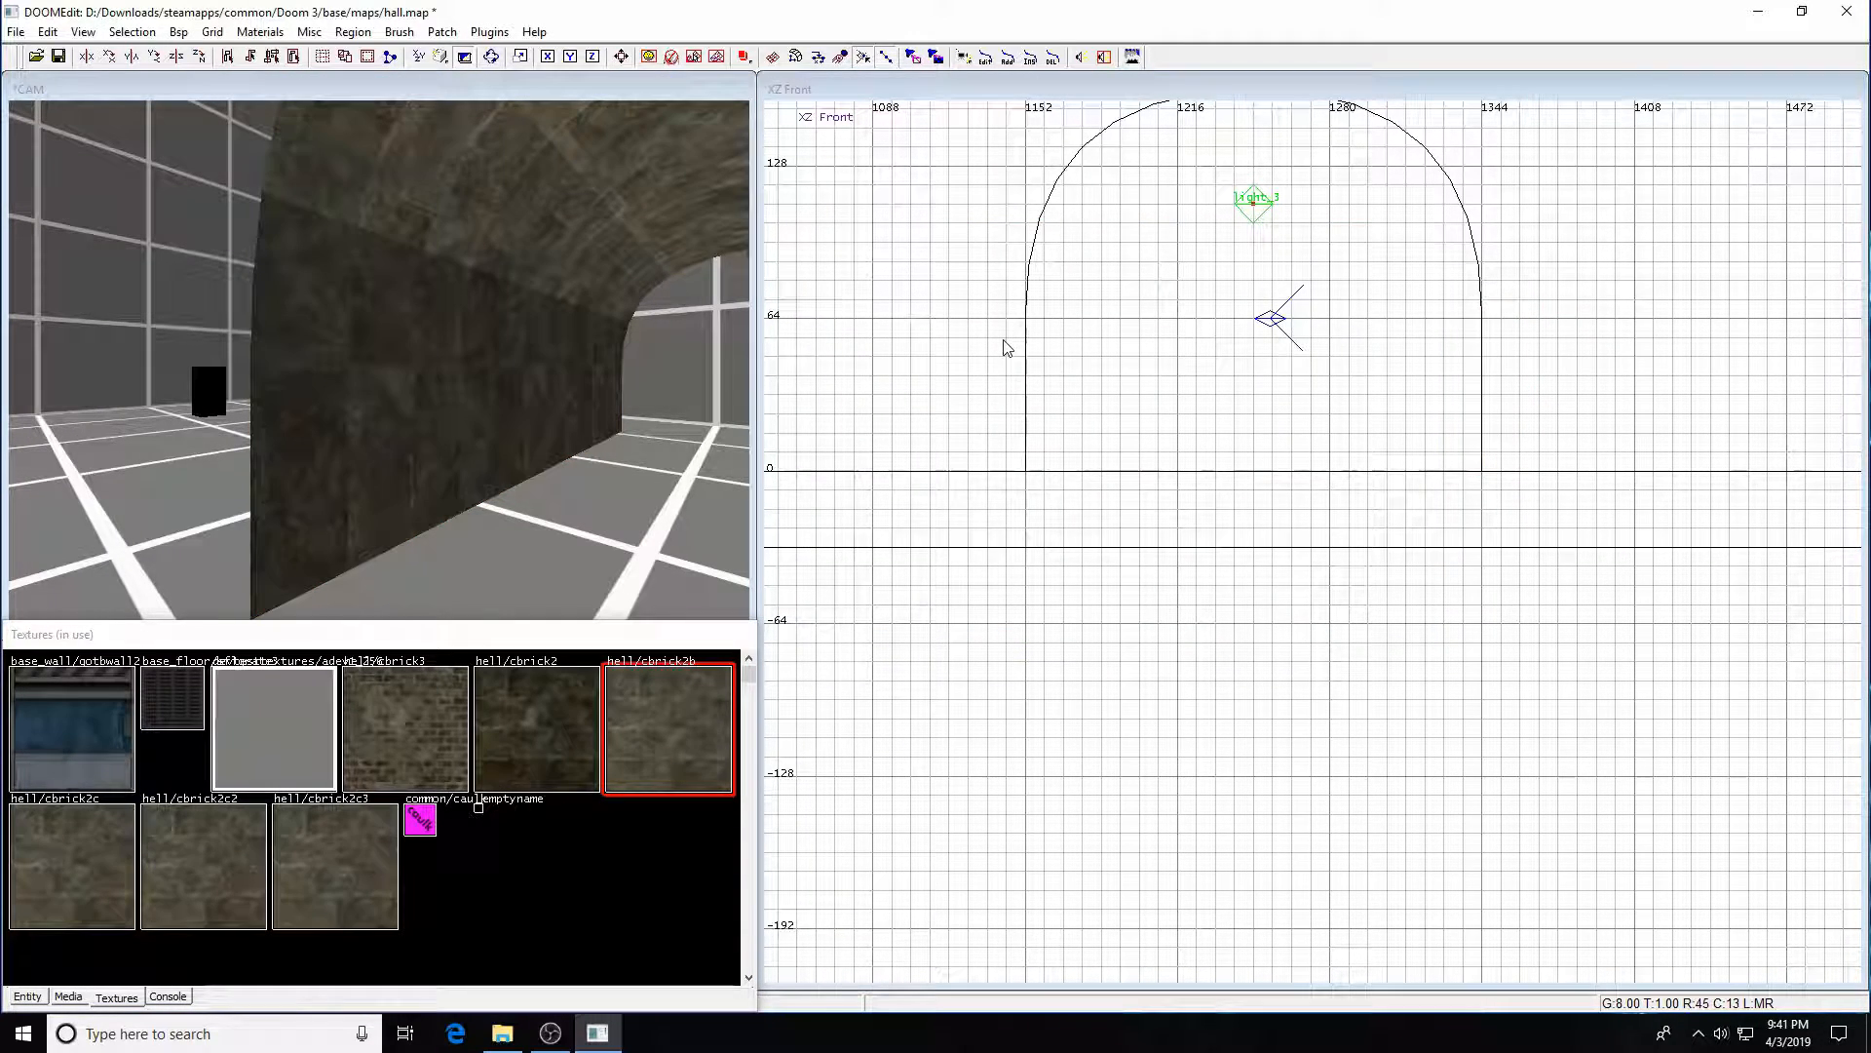
- Save hall.map and compile it with the bsp option
{"action": "key", "text": "ctrl+s"}
{"action": "left_click", "coordinate": [1078, 584]}
{"action": "left_click", "coordinate": [179, 32]}
{"action": "left_click", "coordinate": [199, 59]}
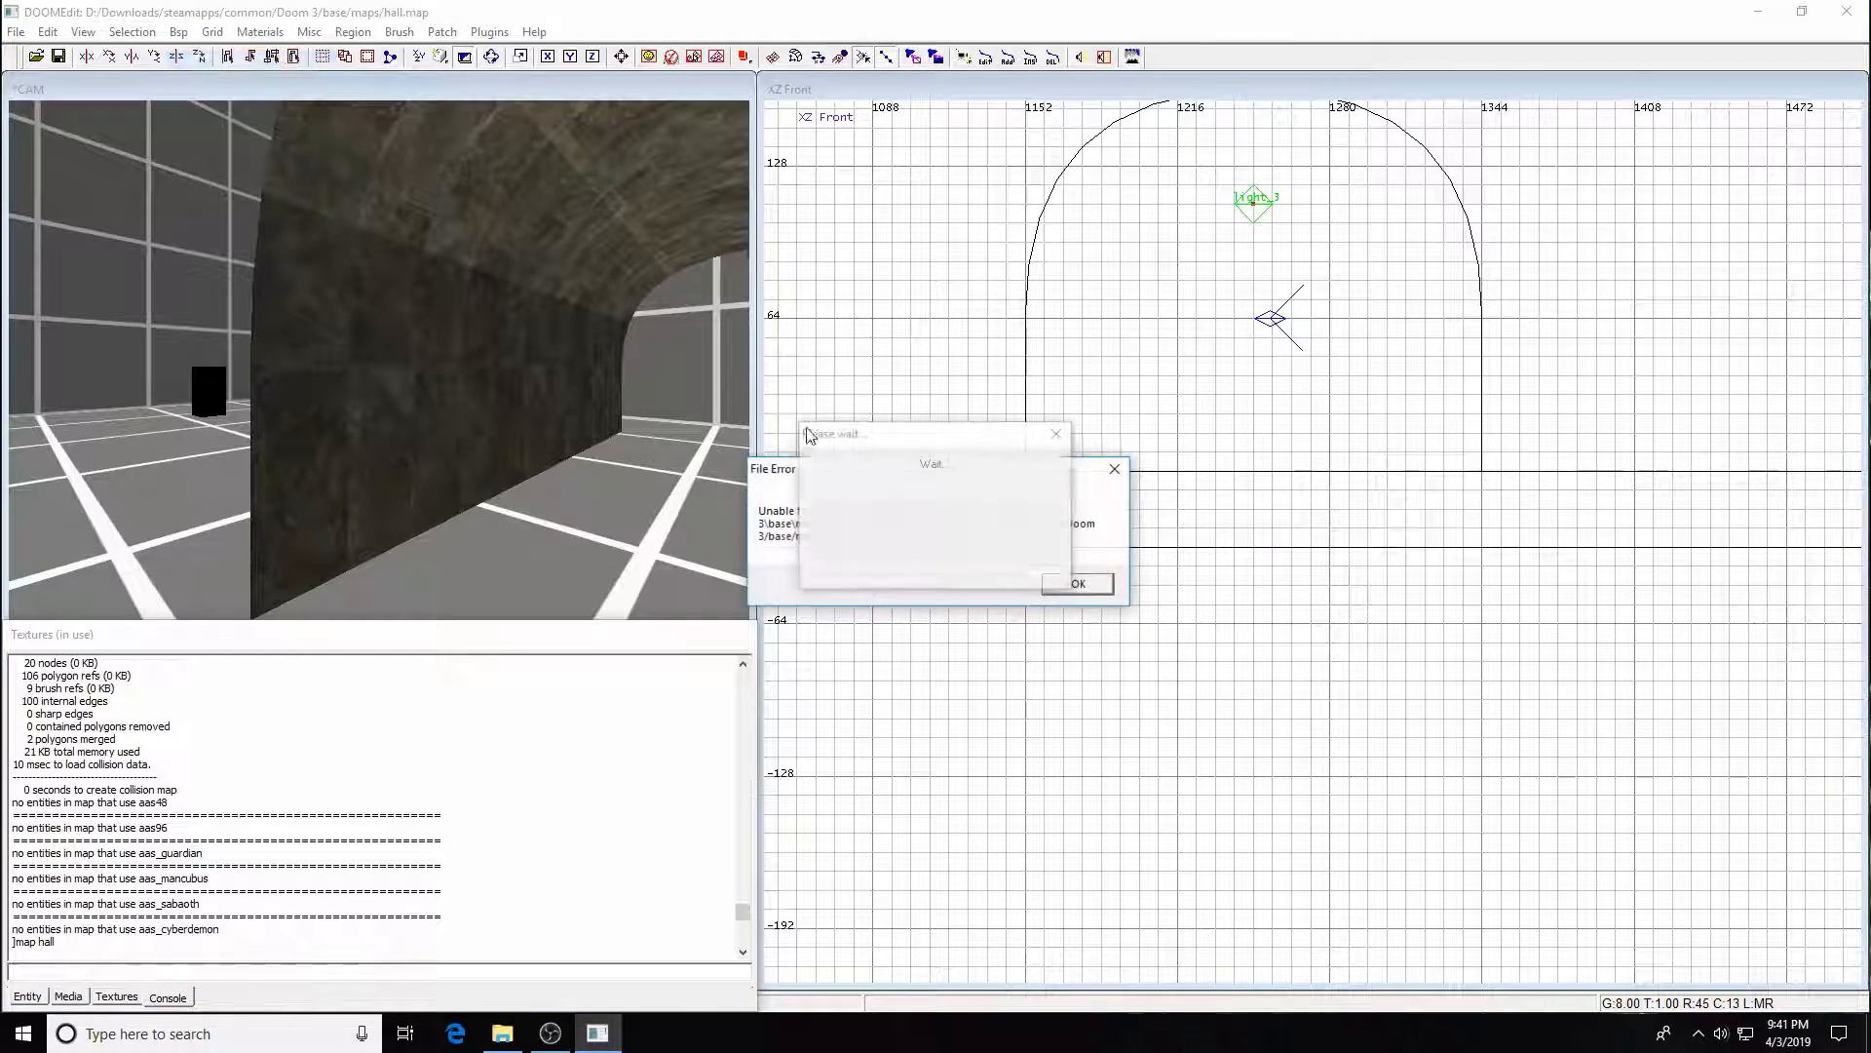
{"action": "left_click", "coordinate": [1071, 583]}
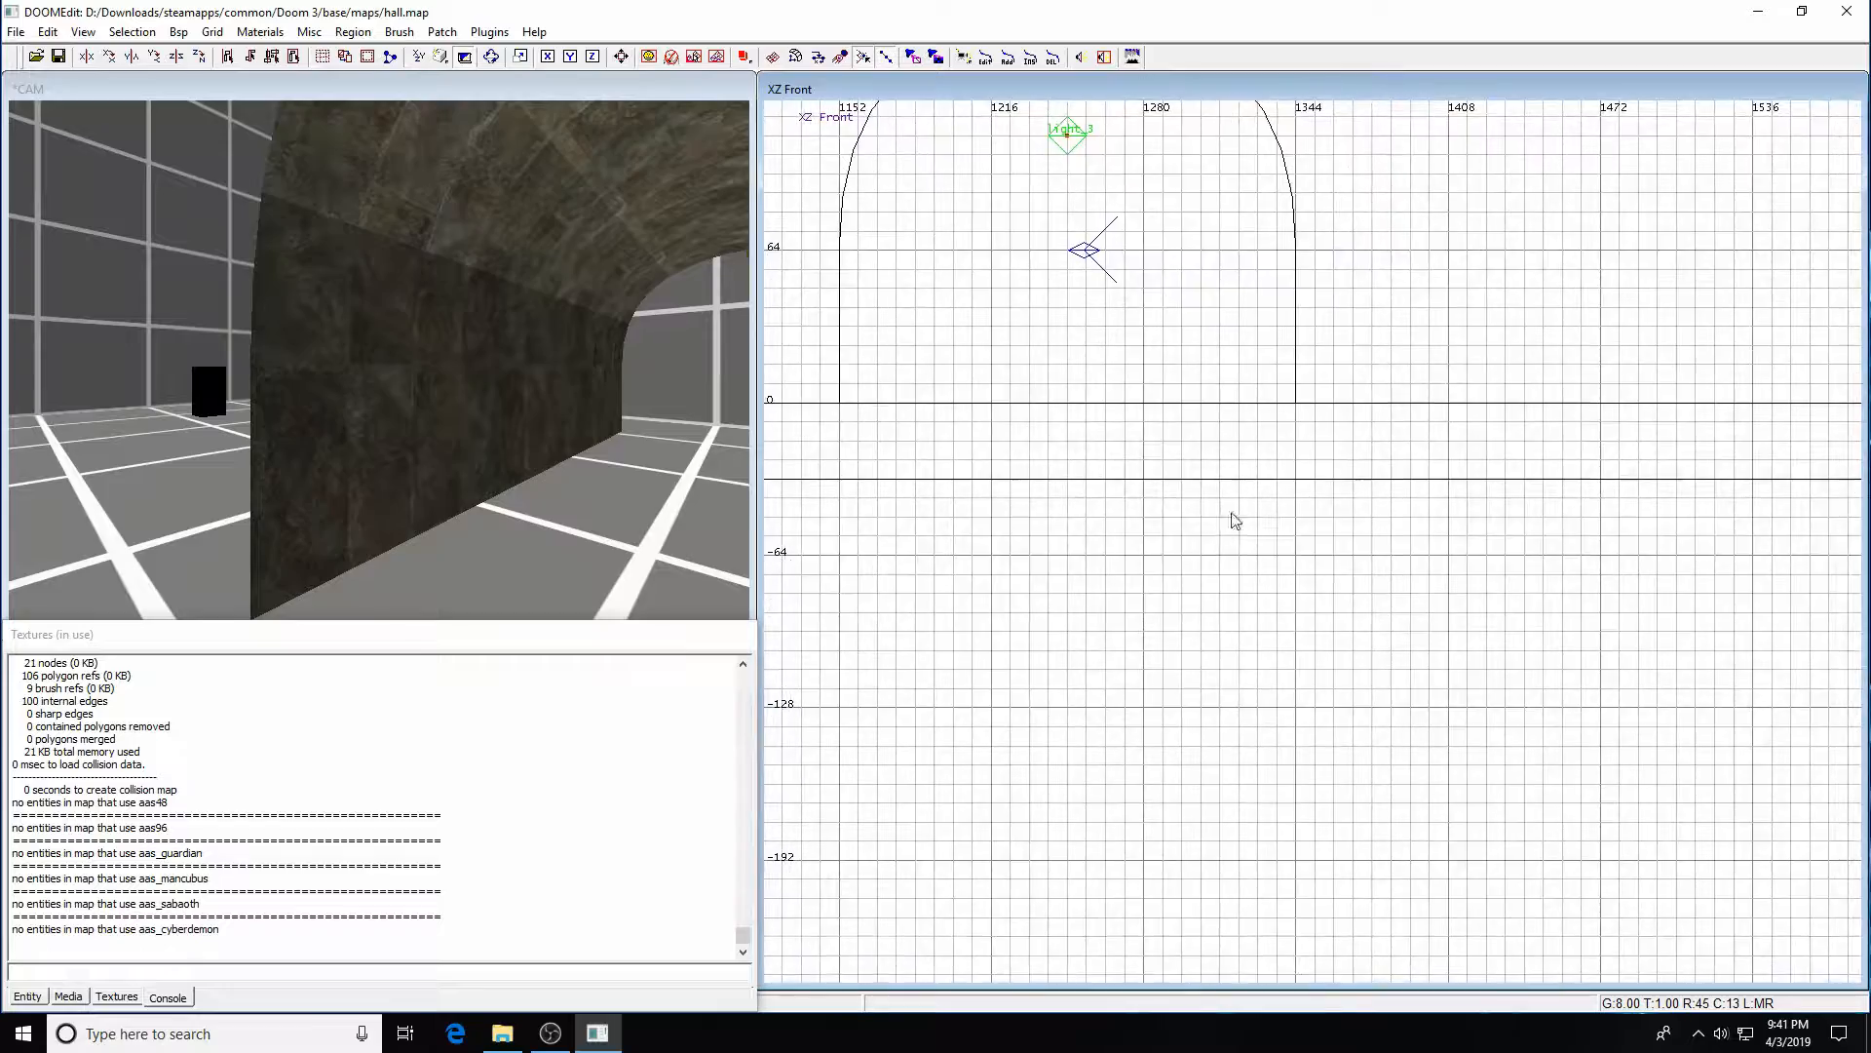
- Switch to the XY top view and move the player start to just outside the straight tunnel's north opening
{"action": "scroll", "coordinate": [1219, 522], "scroll_direction": "down", "scroll_amount": 4}
{"action": "key", "text": "ctrl+Tab"}
{"action": "key", "text": "ctrl+Tab"}
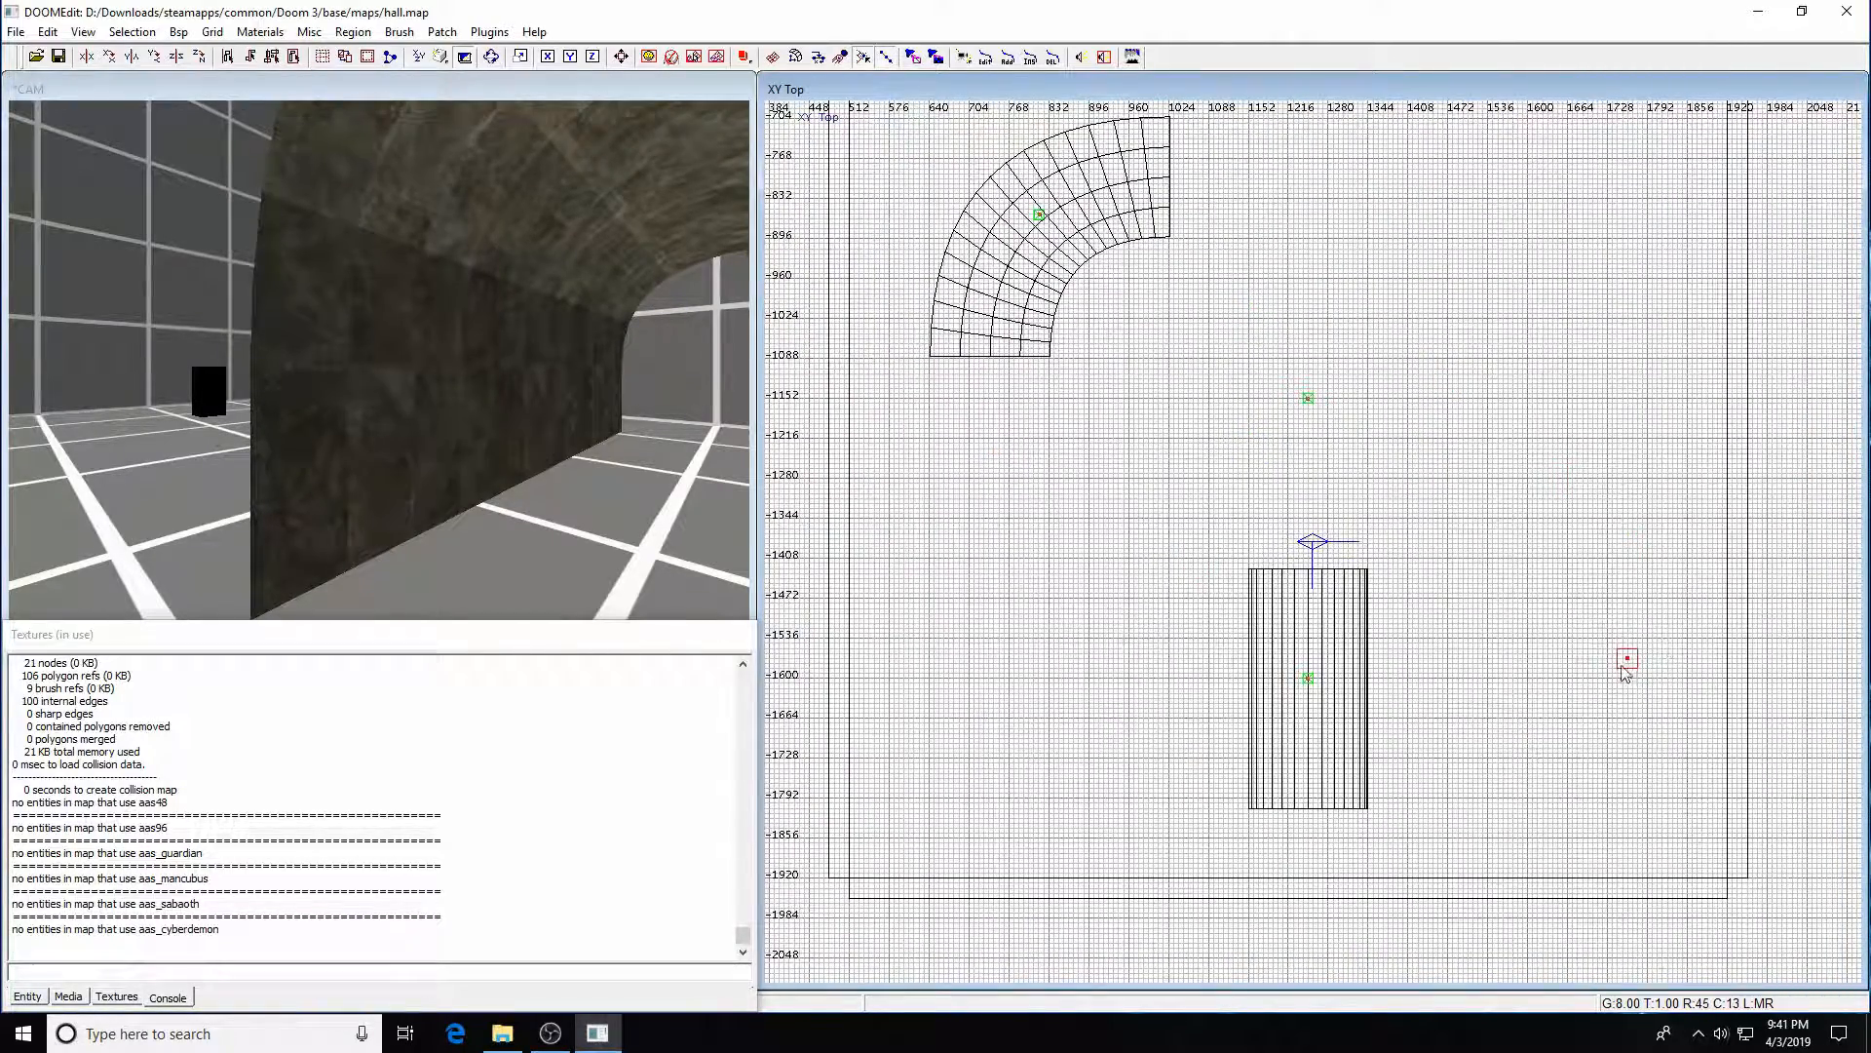
{"action": "left_click", "coordinate": [1625, 673], "text": "shift"}
{"action": "left_click_drag", "start_coordinate": [1625, 672], "coordinate": [1304, 502]}
- Save the map with the moved player start and rebuild its BSP
{"action": "key", "text": "ctrl+s"}
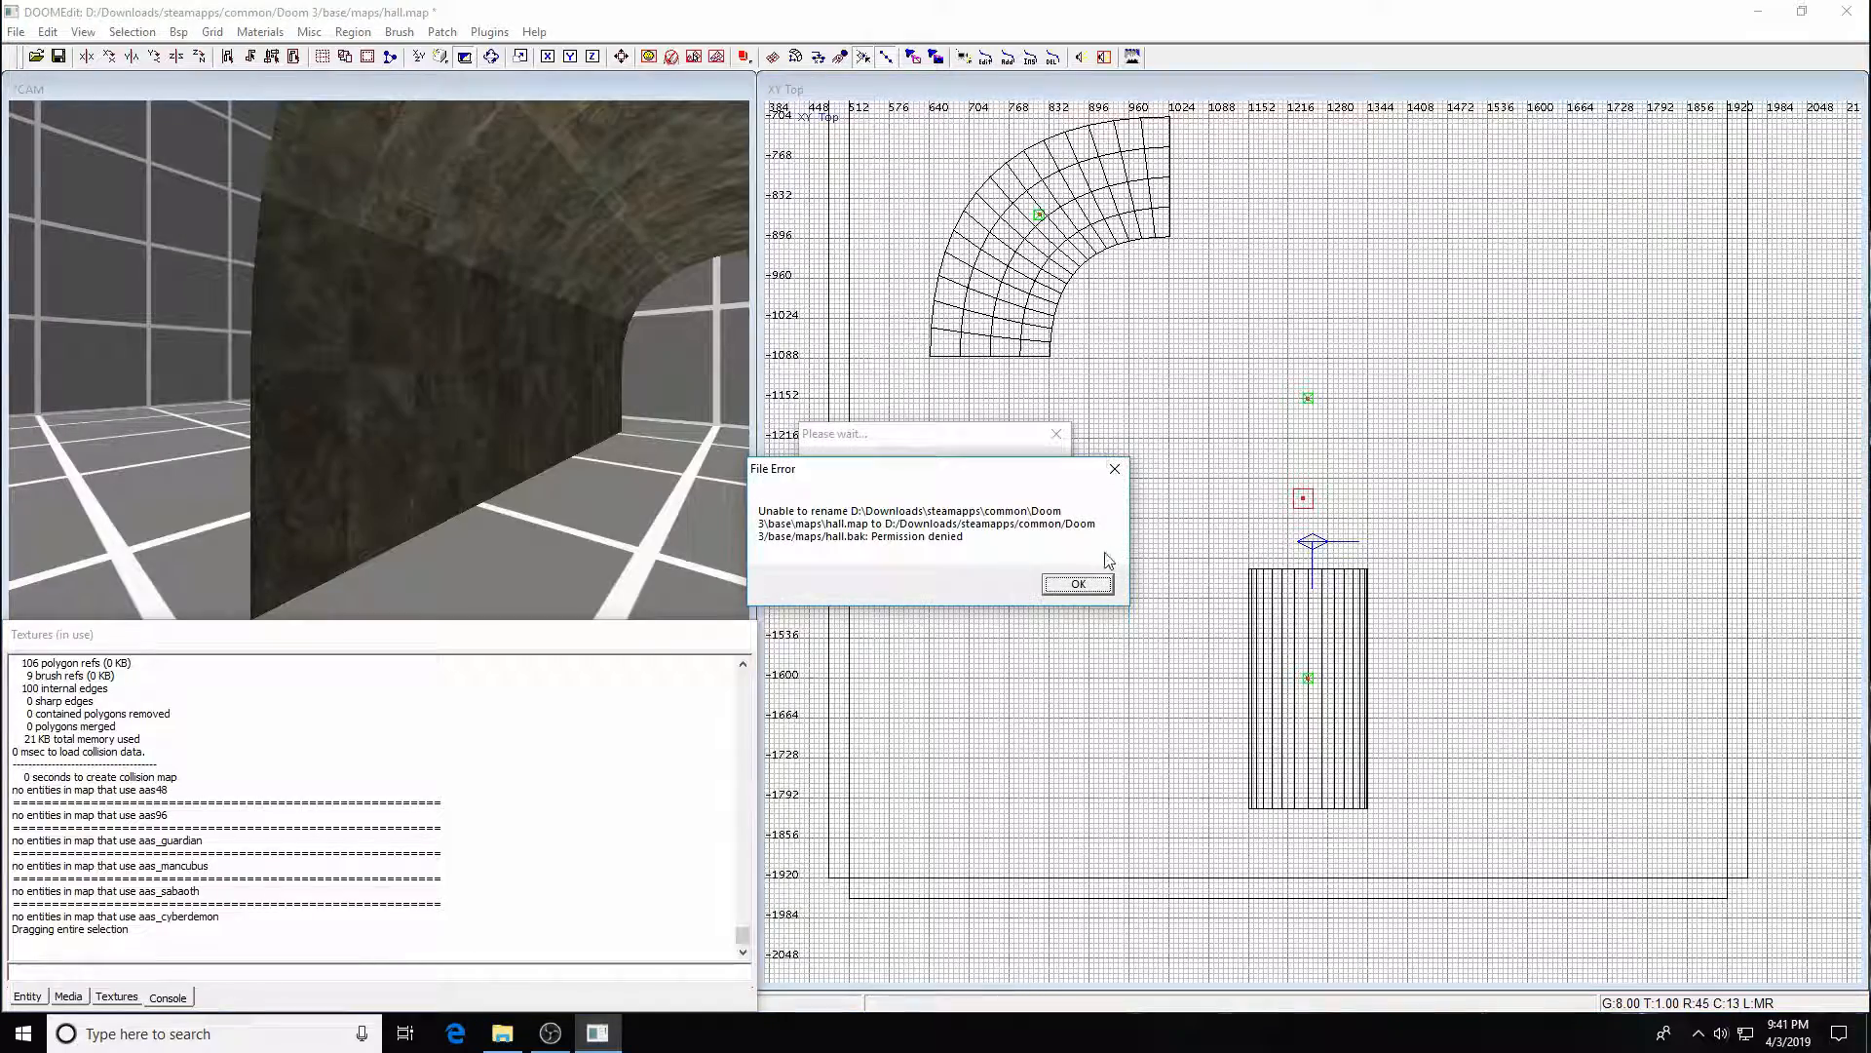
{"action": "left_click", "coordinate": [1065, 583]}
{"action": "left_click", "coordinate": [178, 31]}
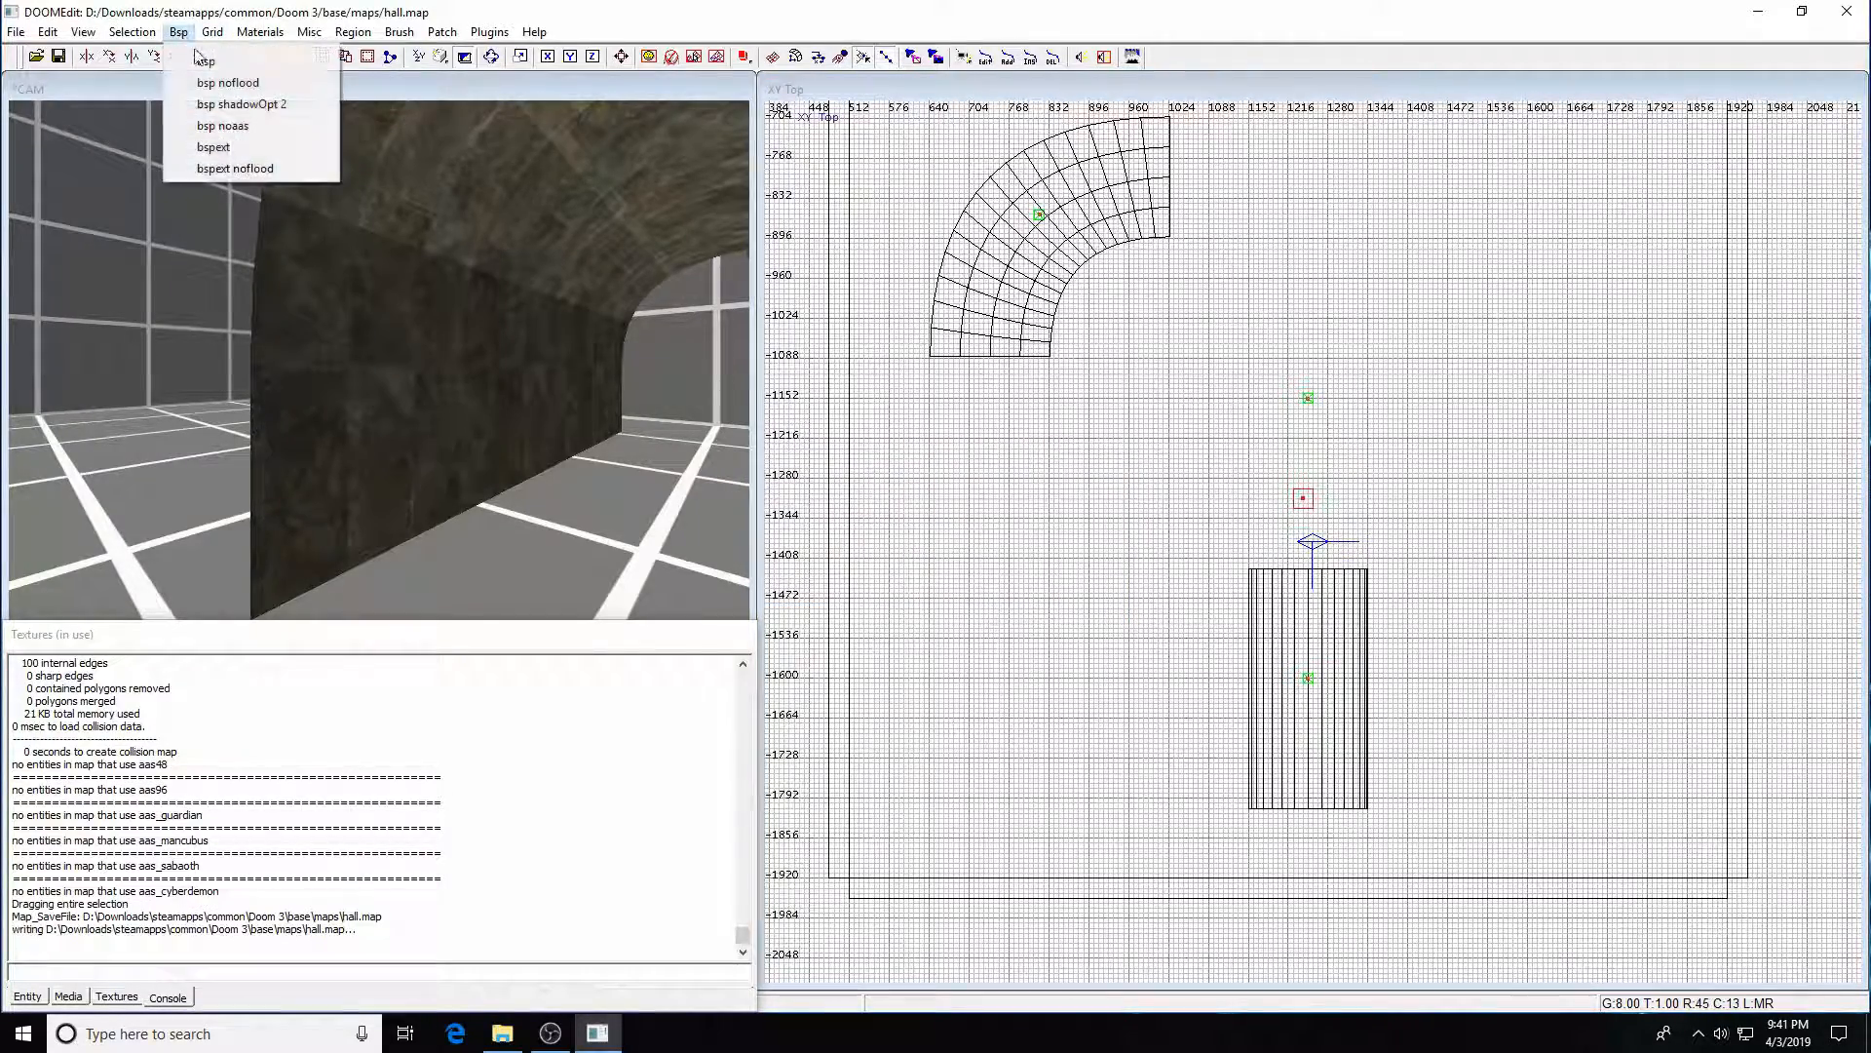
{"action": "left_click", "coordinate": [369, 179]}
{"action": "left_click", "coordinate": [1076, 583]}
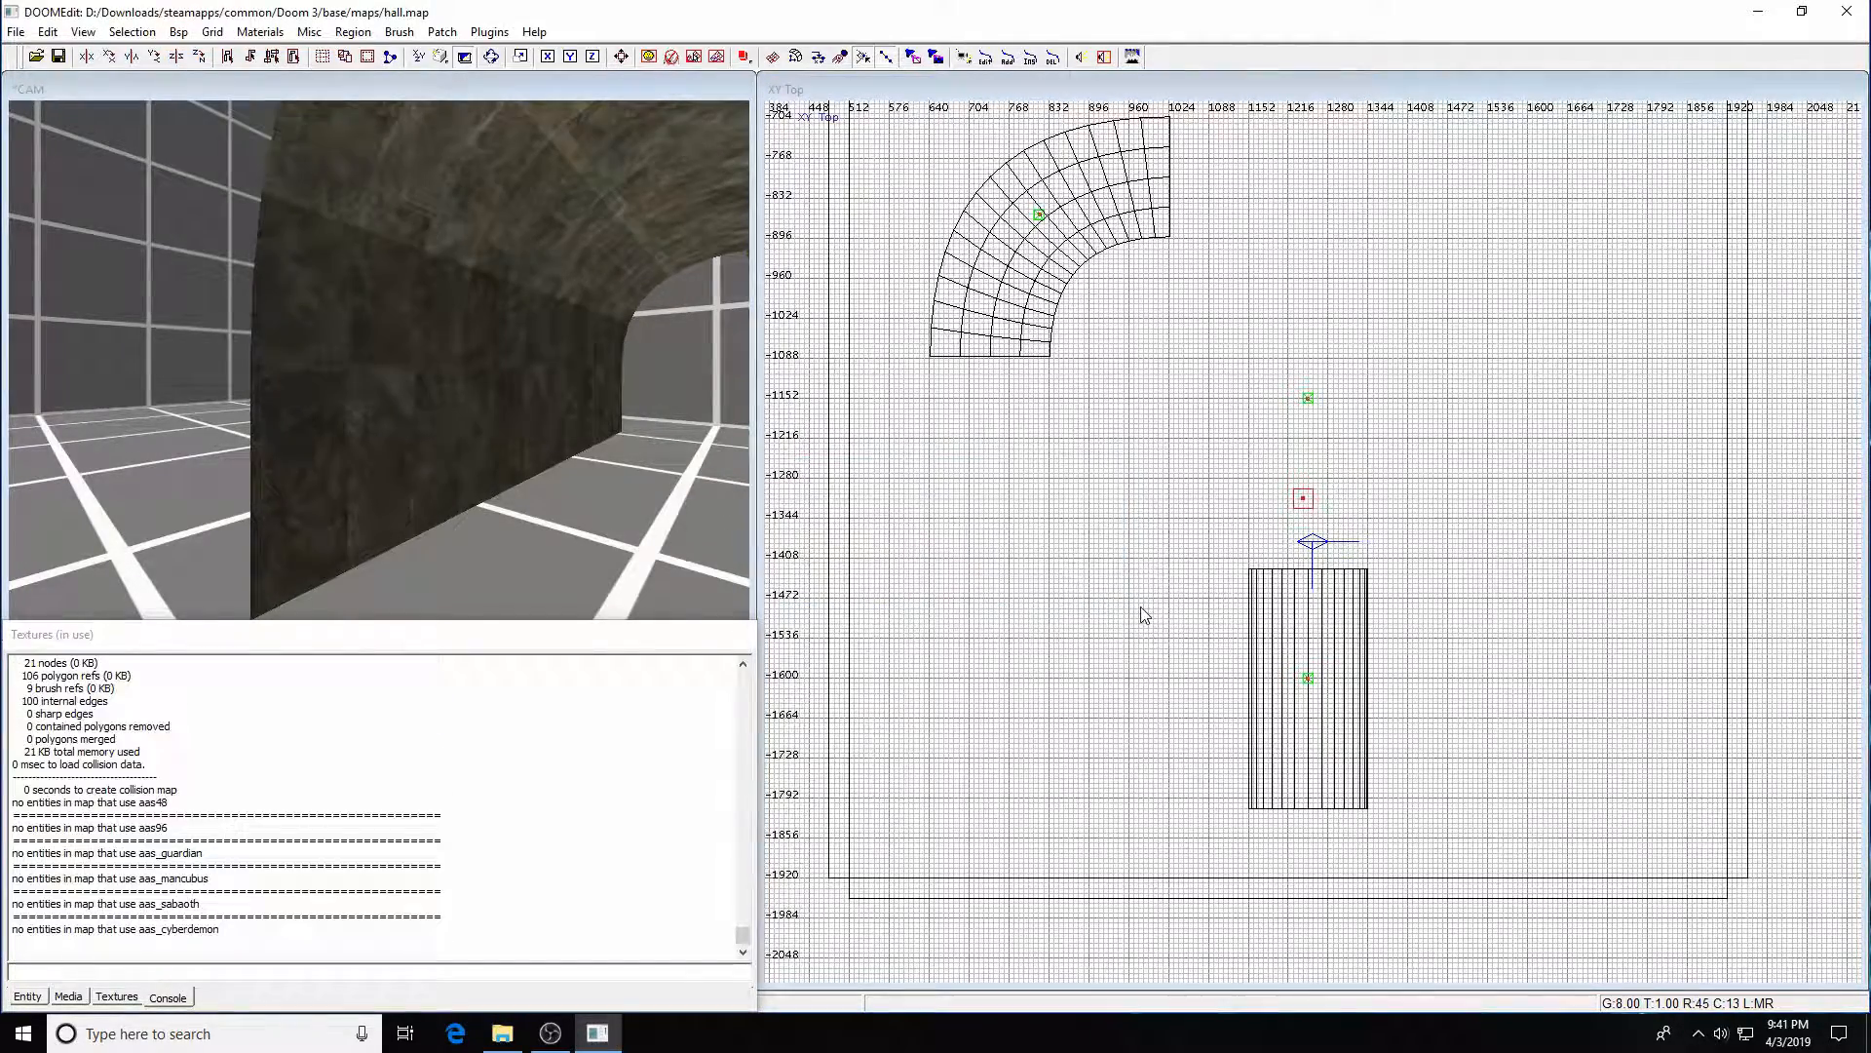
- Reload the hall map in DOOM 3 from the console by repeating the previous map command
{"action": "key", "text": "grave"}
{"action": "key", "text": "Up"}
{"action": "key", "text": "Return"}
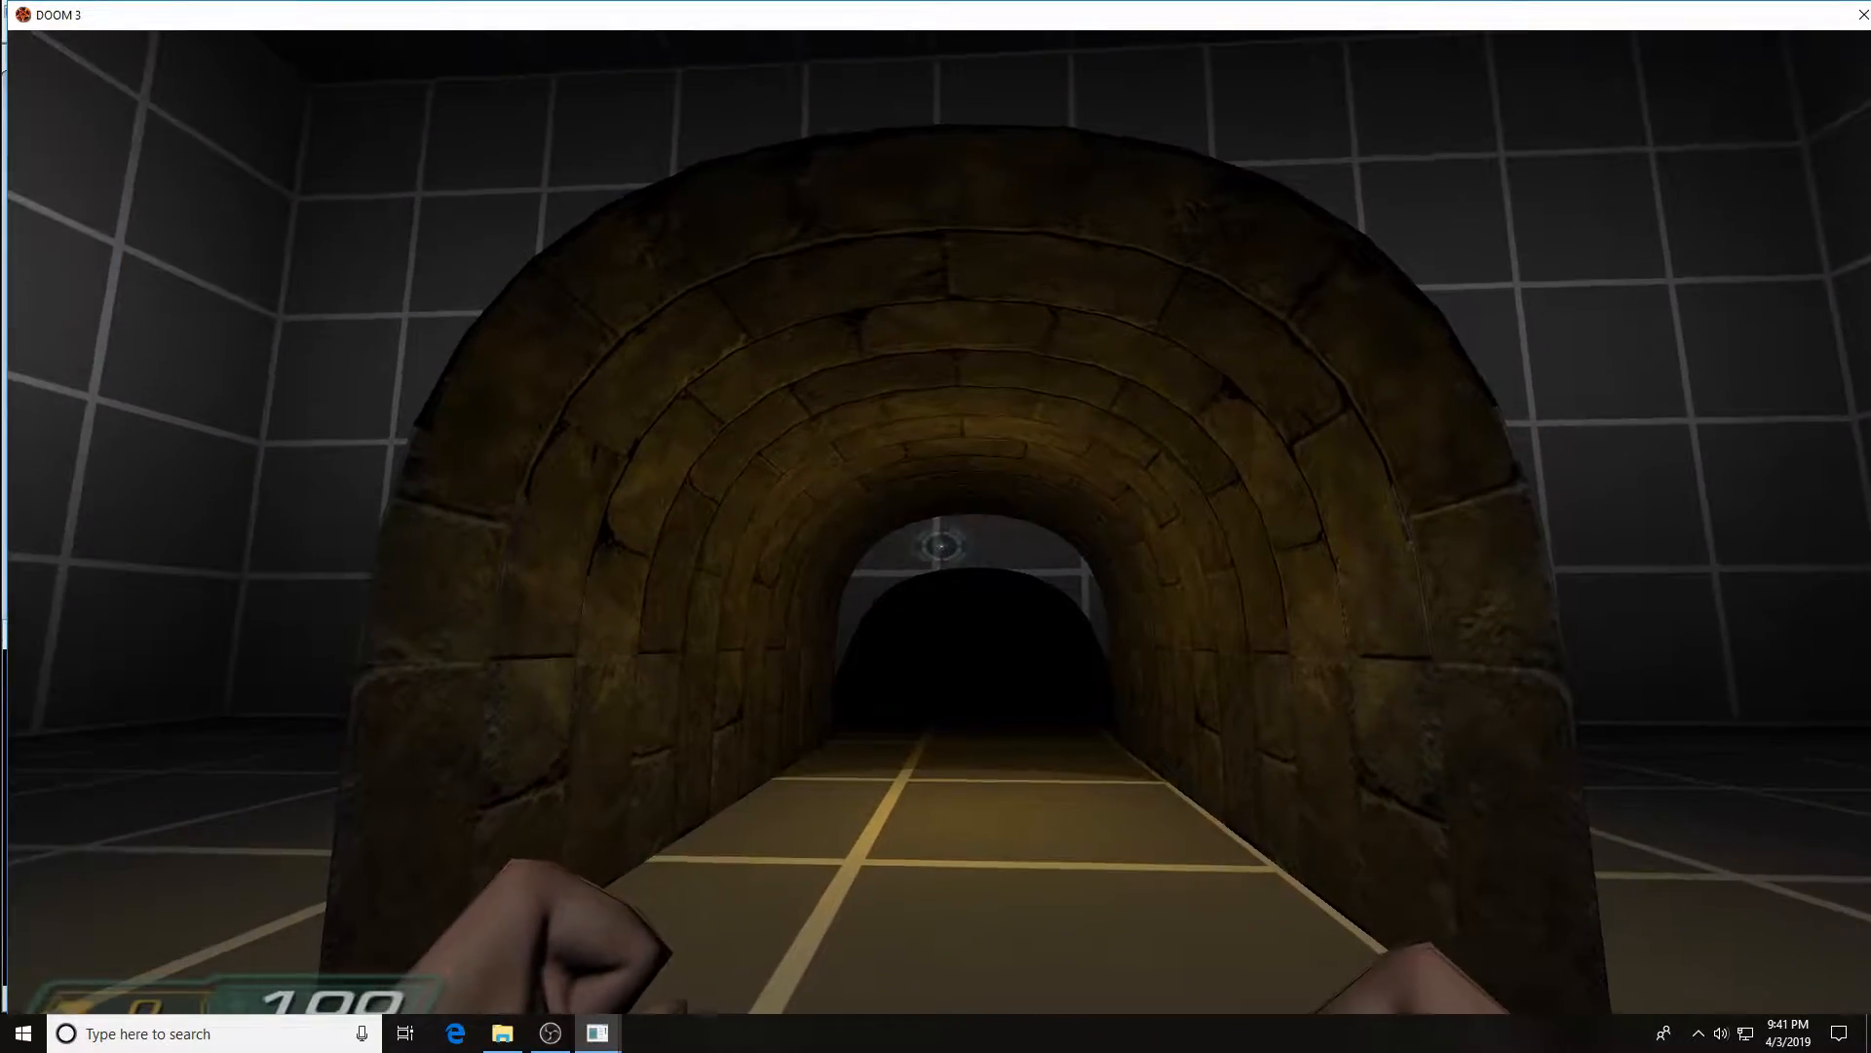
- Walk in and out of the tunnel to examine how the brick texture lines up between arch and side walls
{"action": "key", "text": "w"}
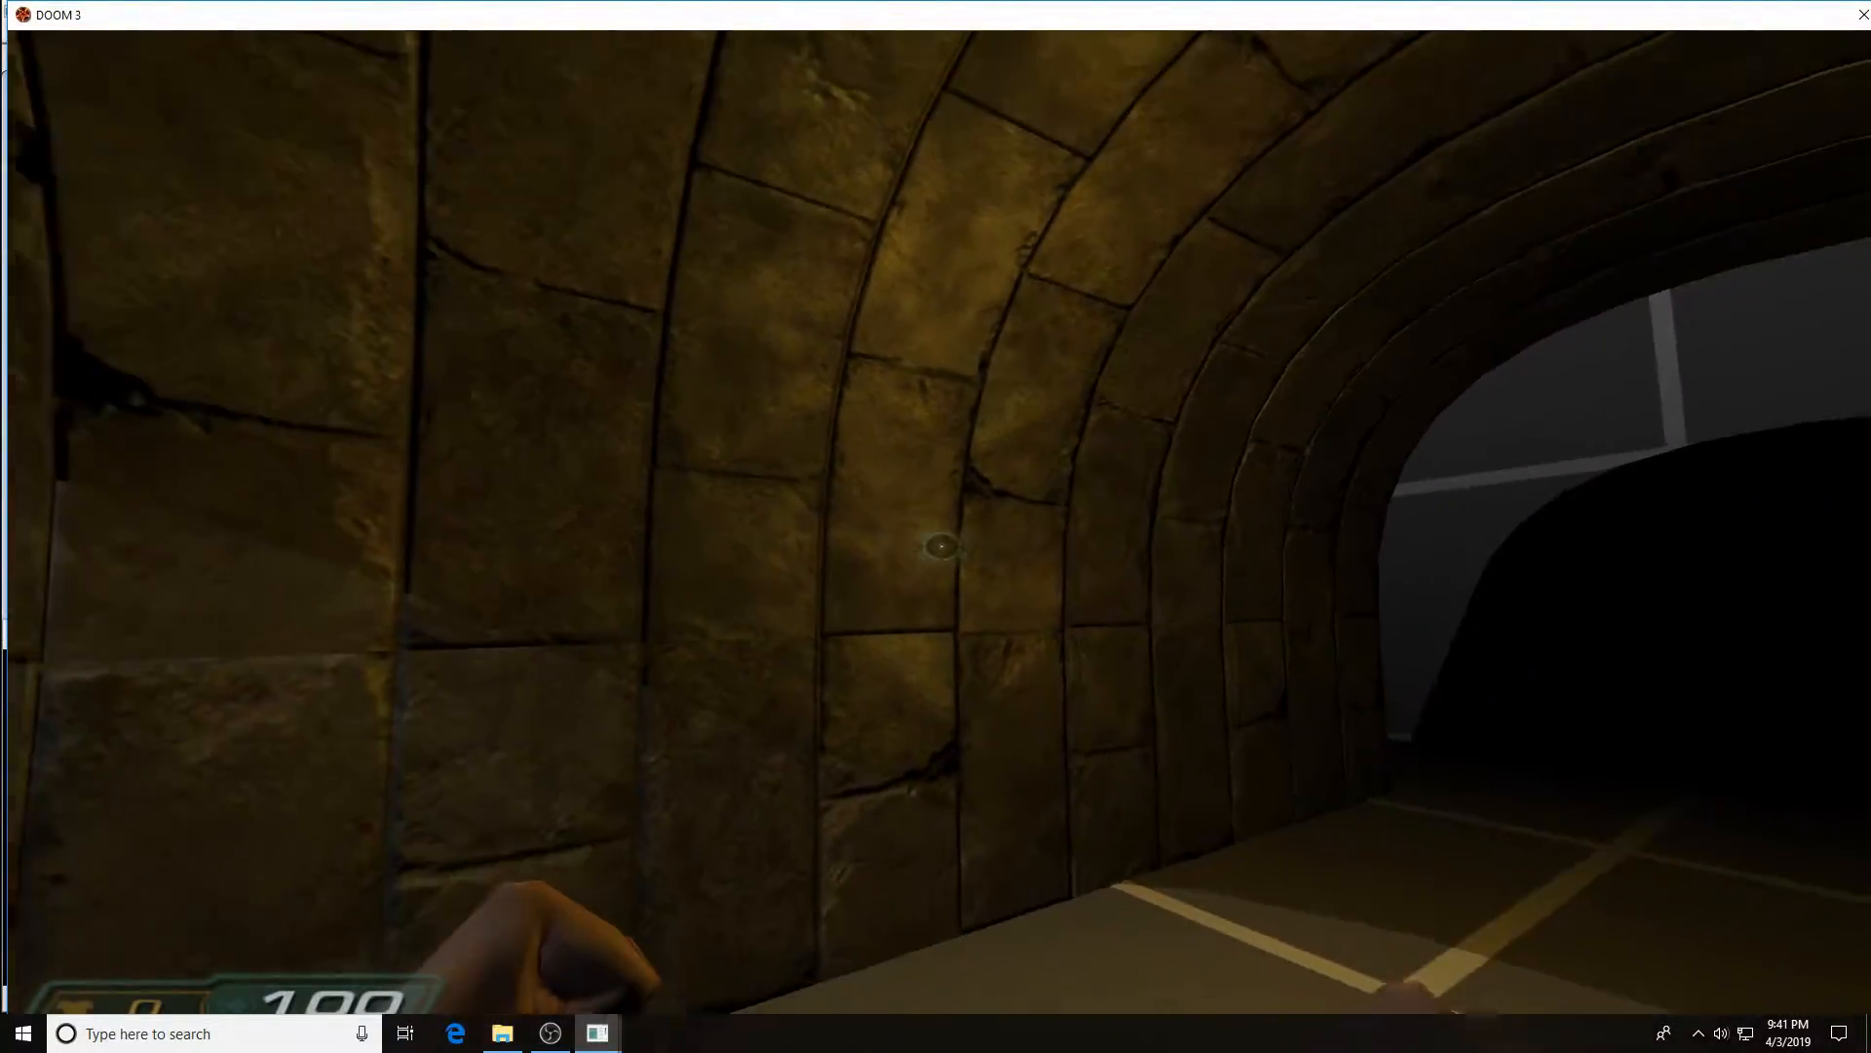
{"action": "key", "text": "s"}
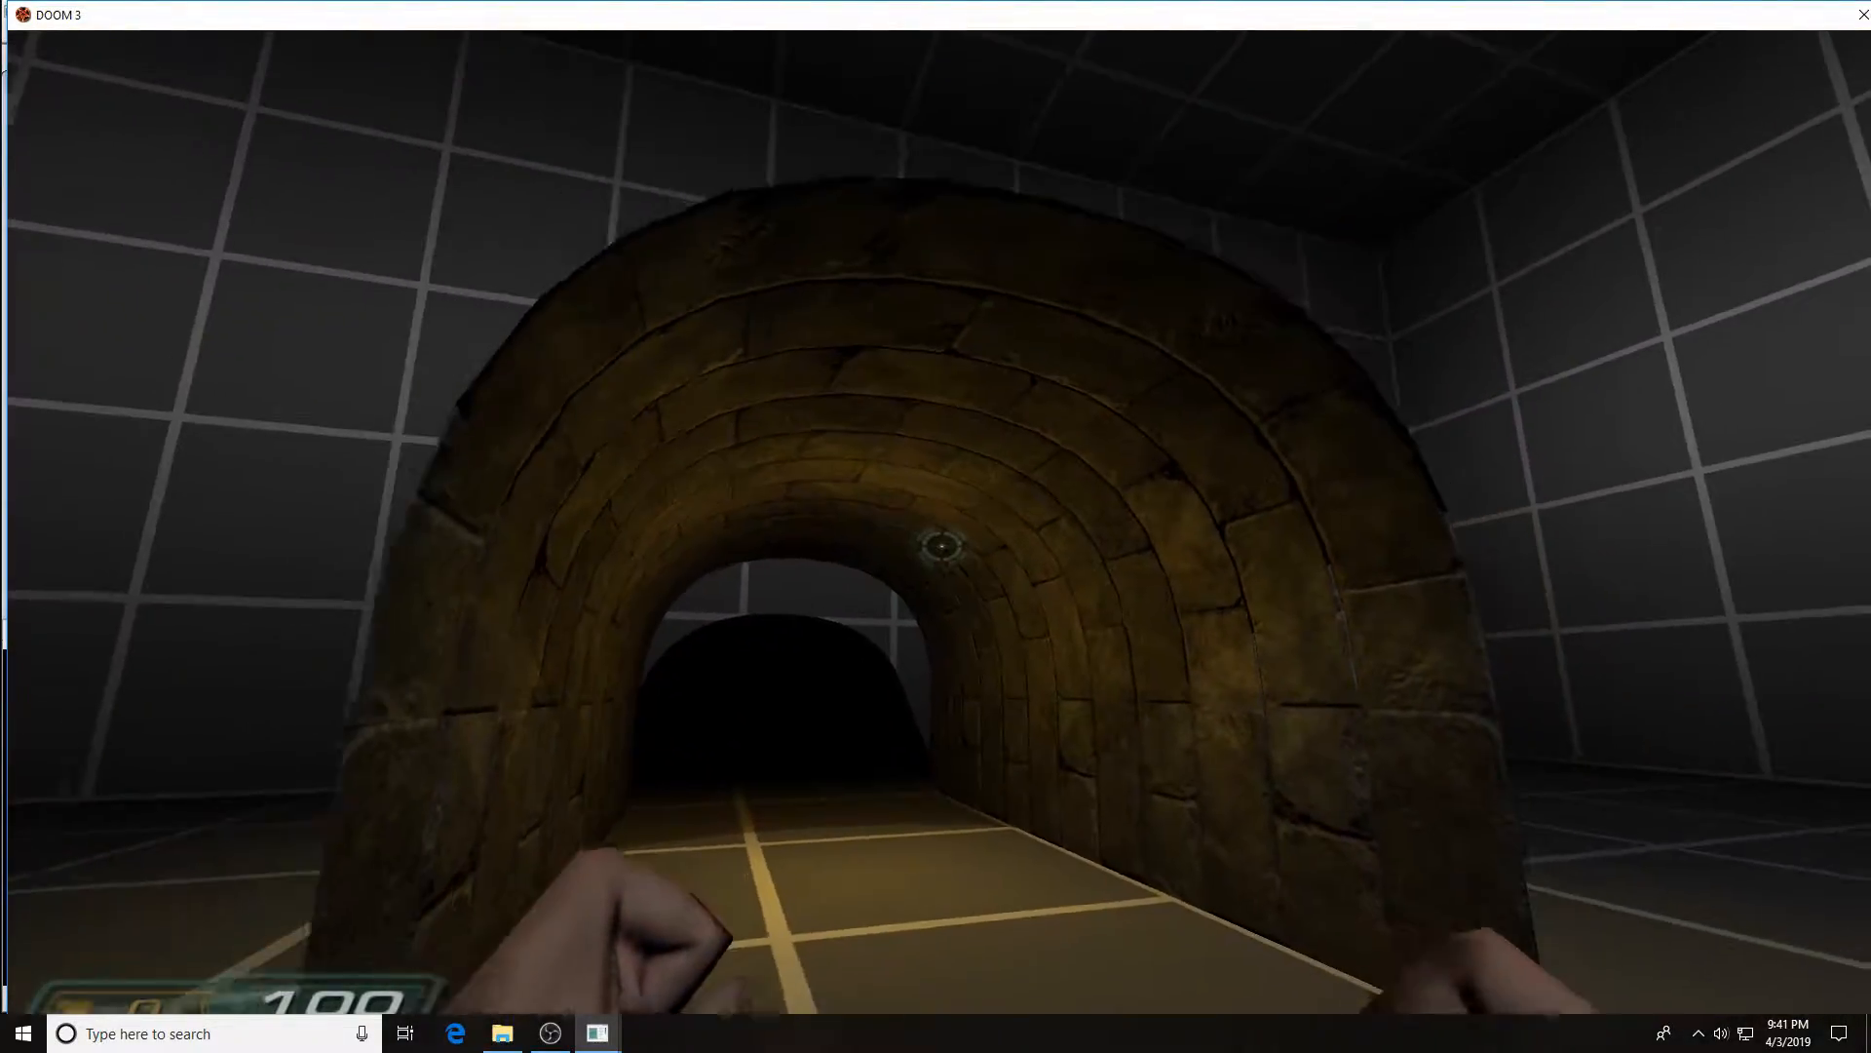
{"action": "key", "text": "w"}
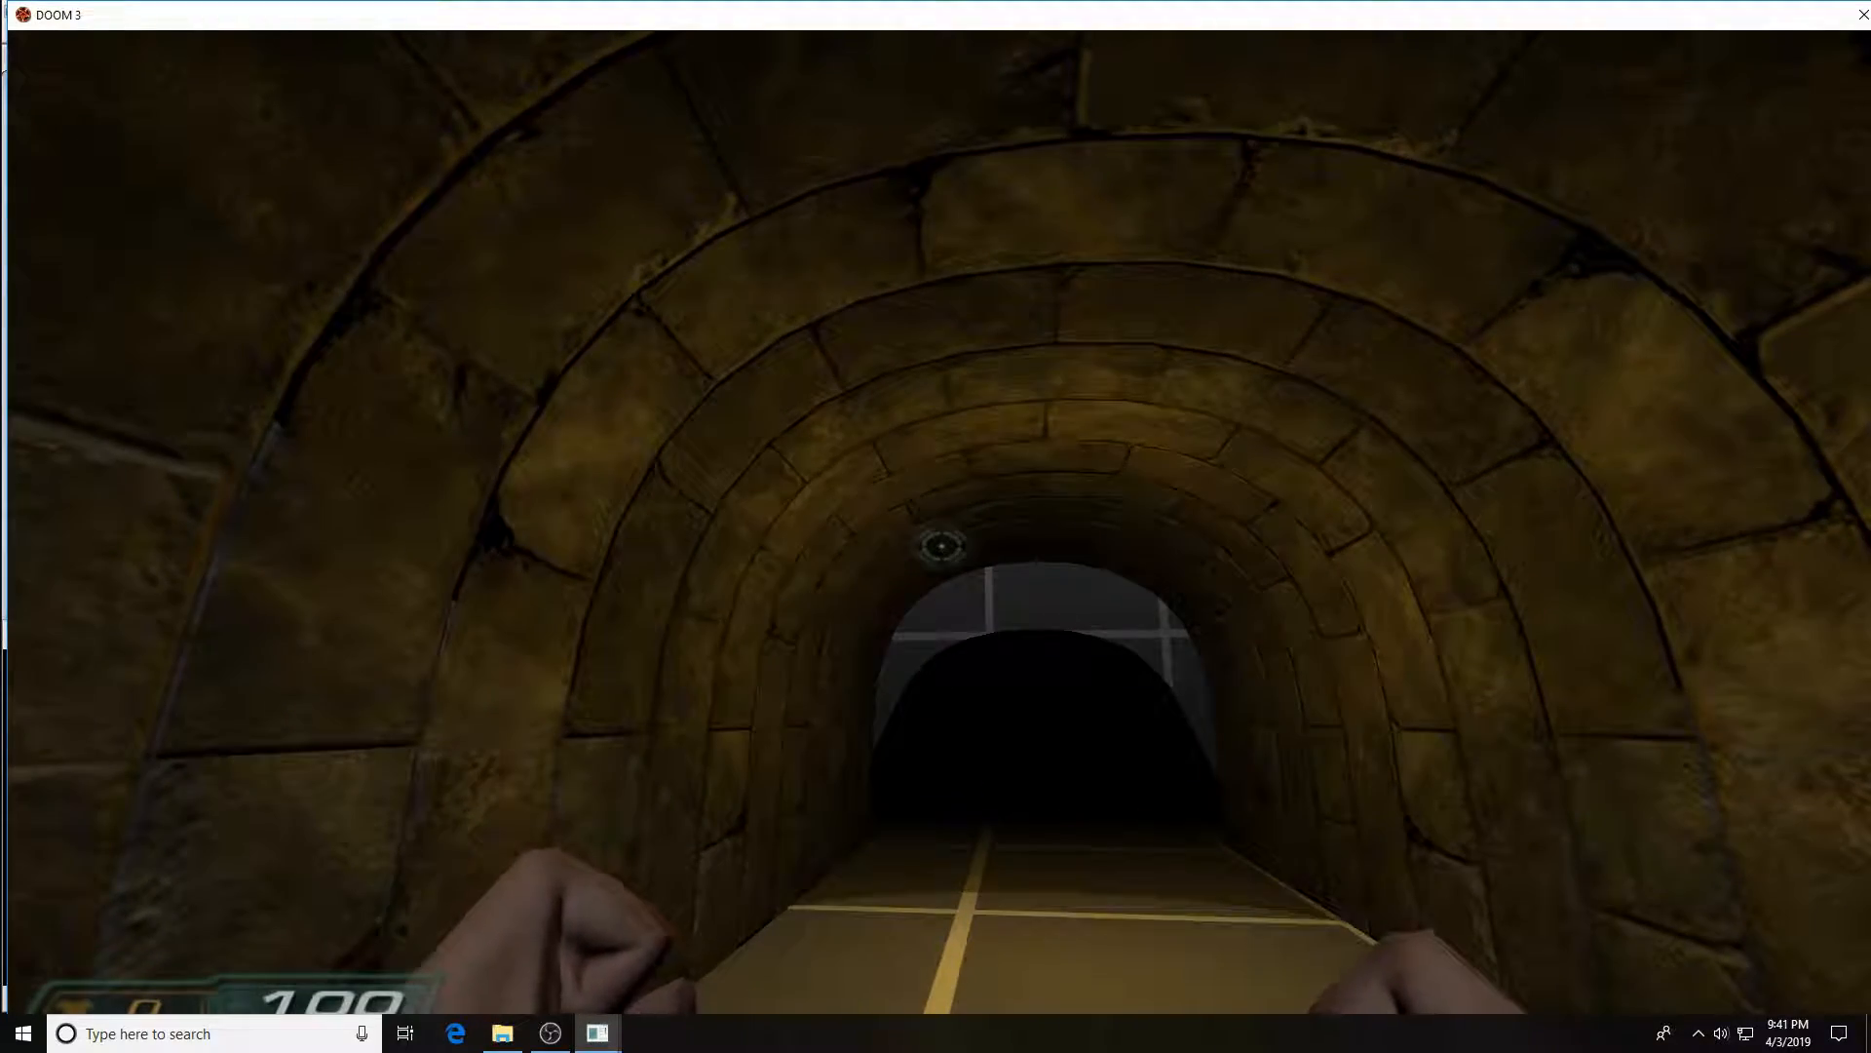
{"action": "key", "text": "s"}
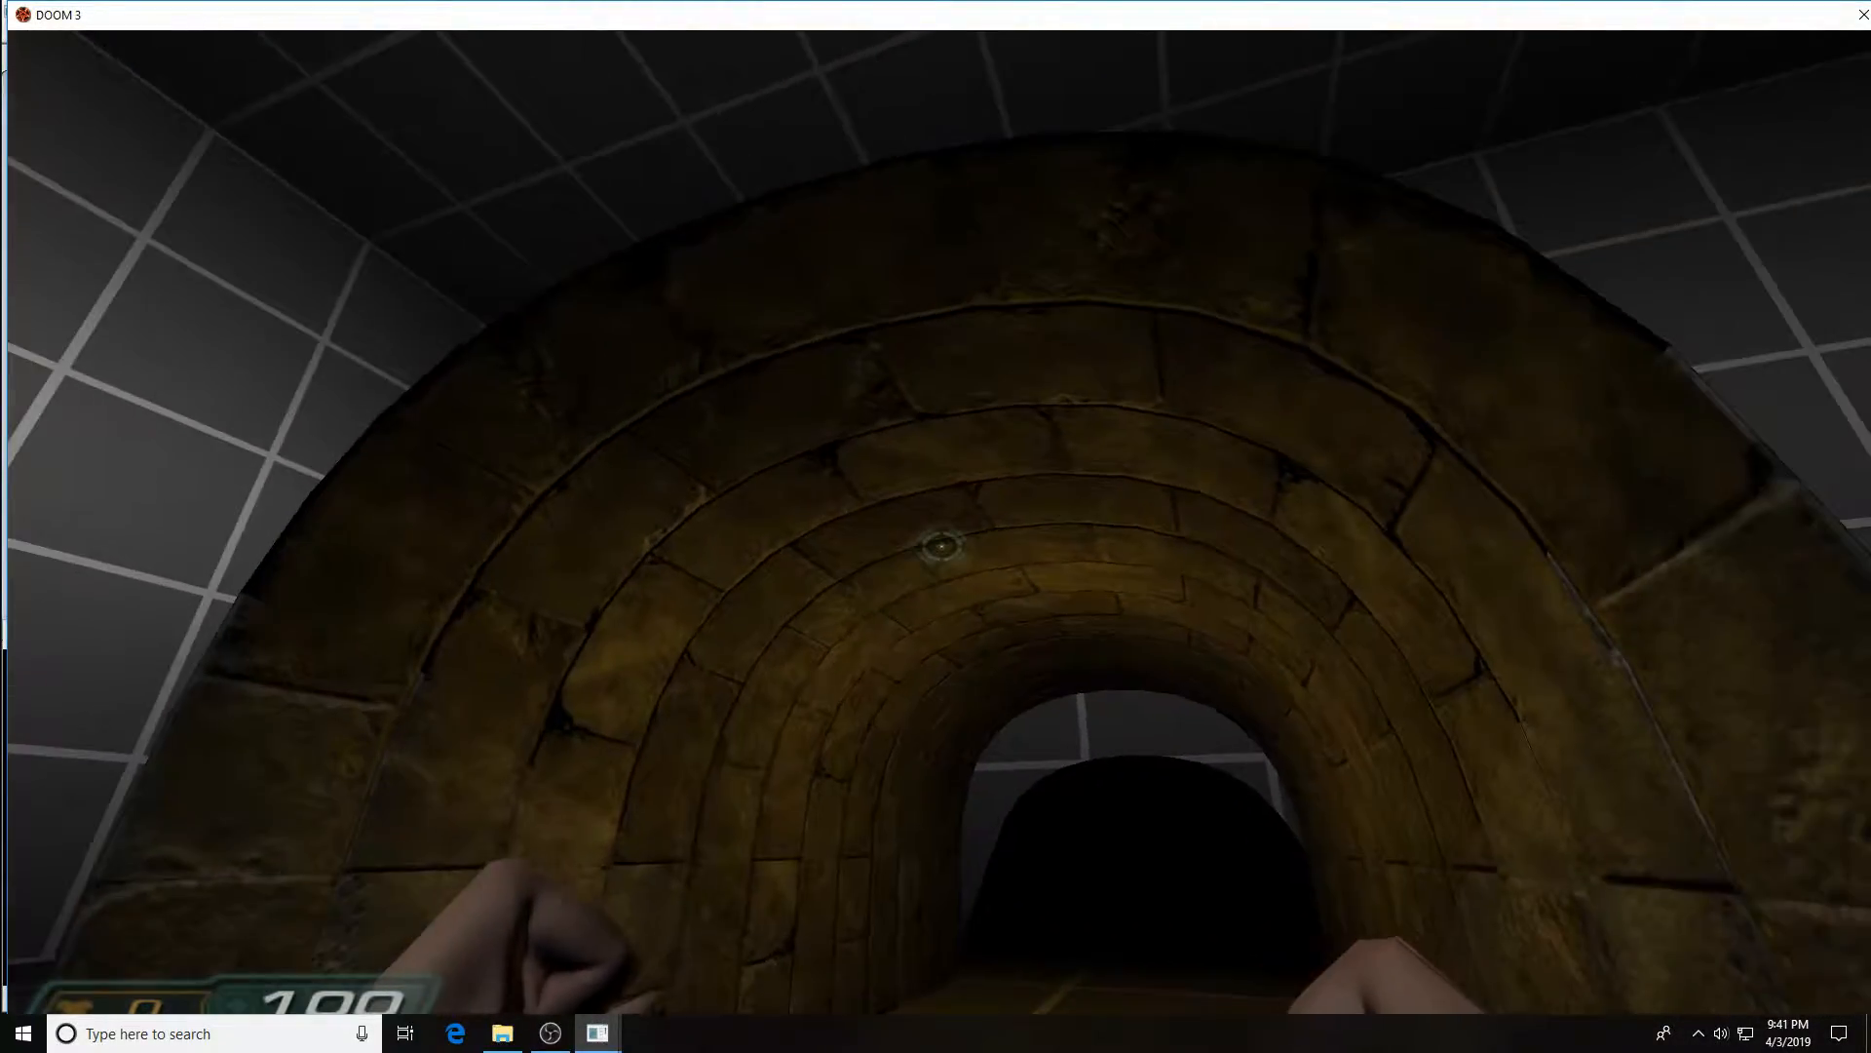
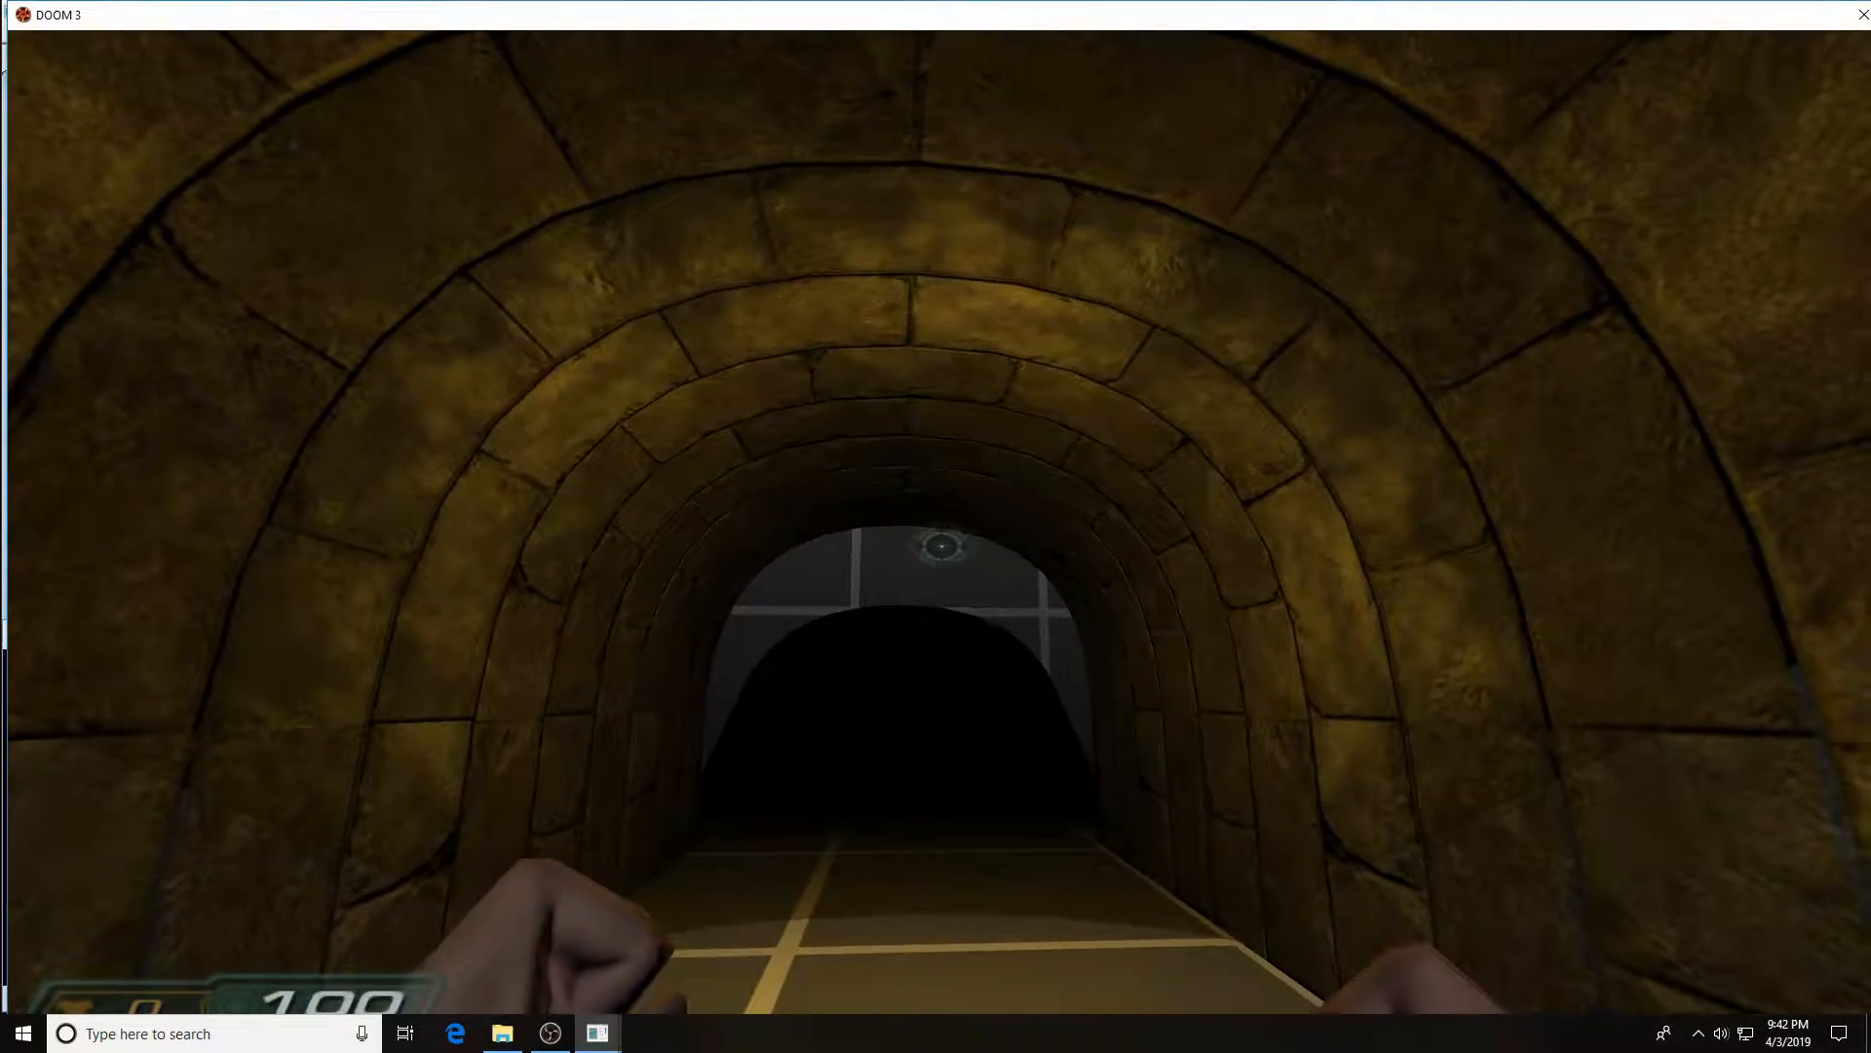
{"action": "key", "text": "s"}
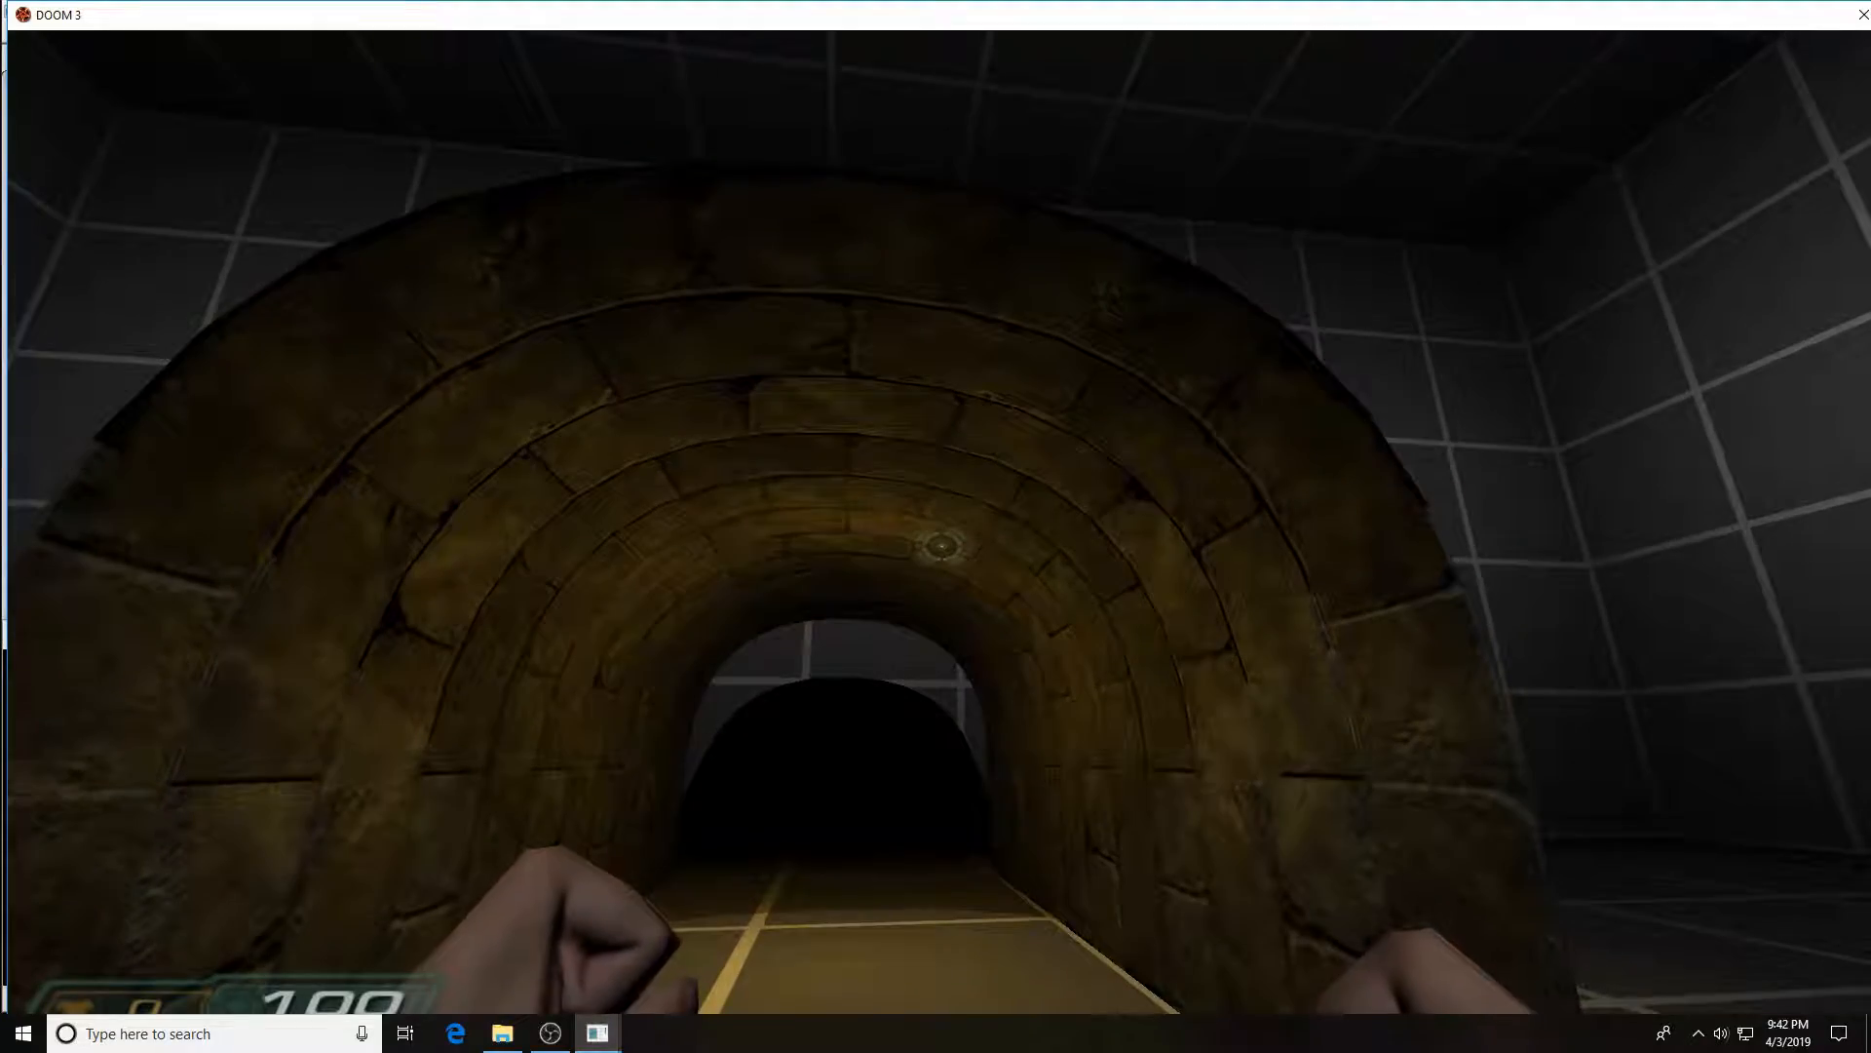
{"action": "key", "text": "w"}
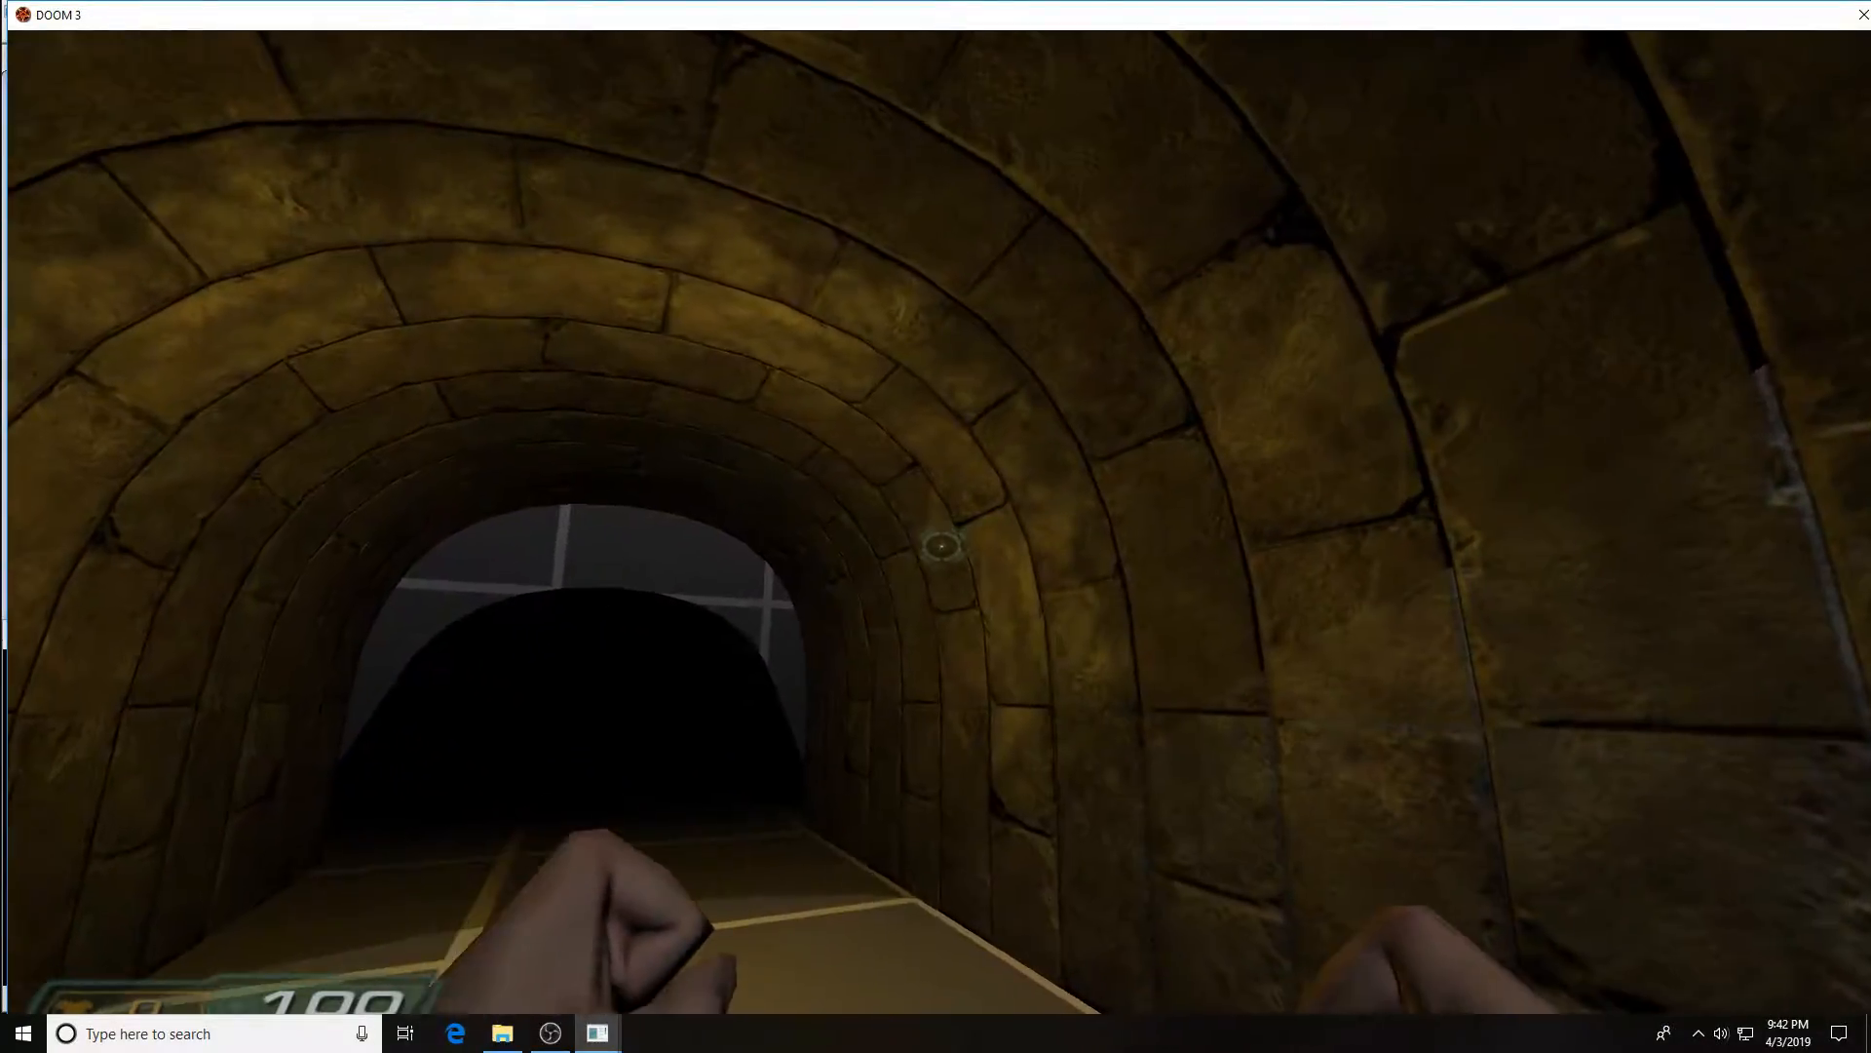
{"action": "key", "text": "s"}
{"action": "key", "text": "s"}
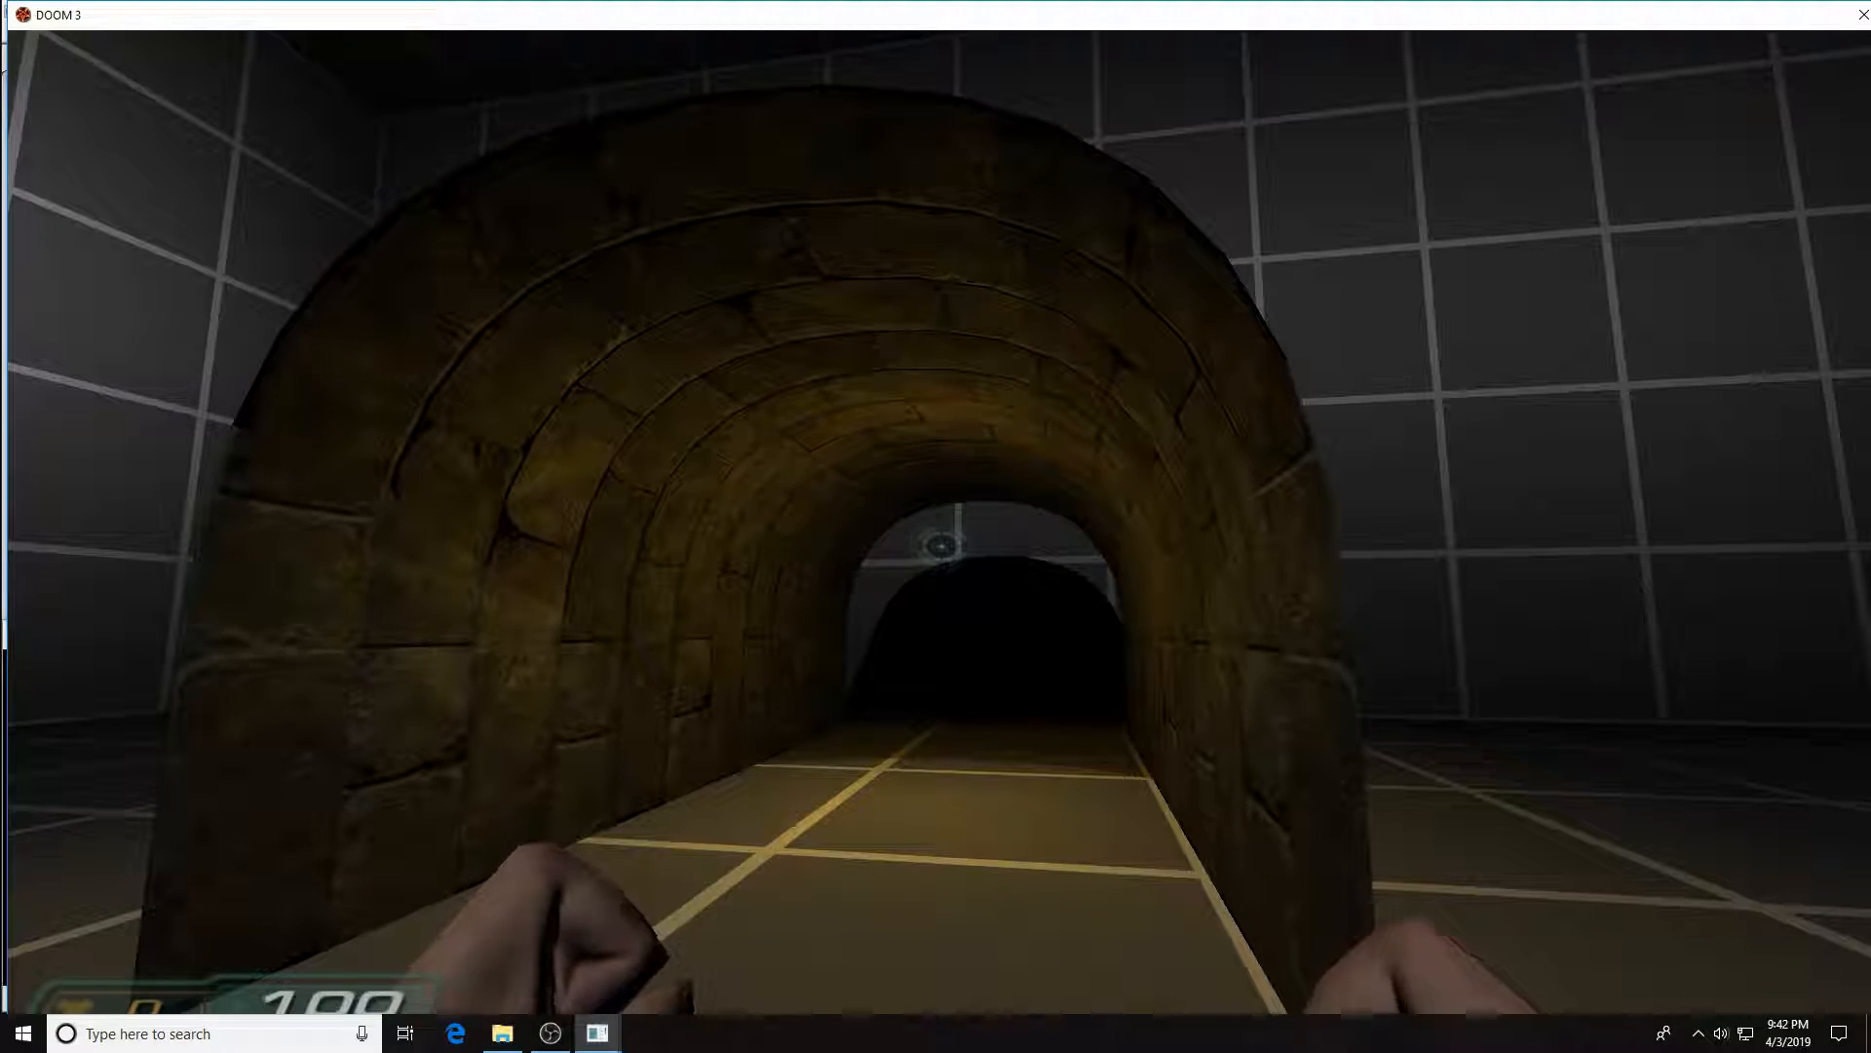
{"action": "key", "text": "w"}
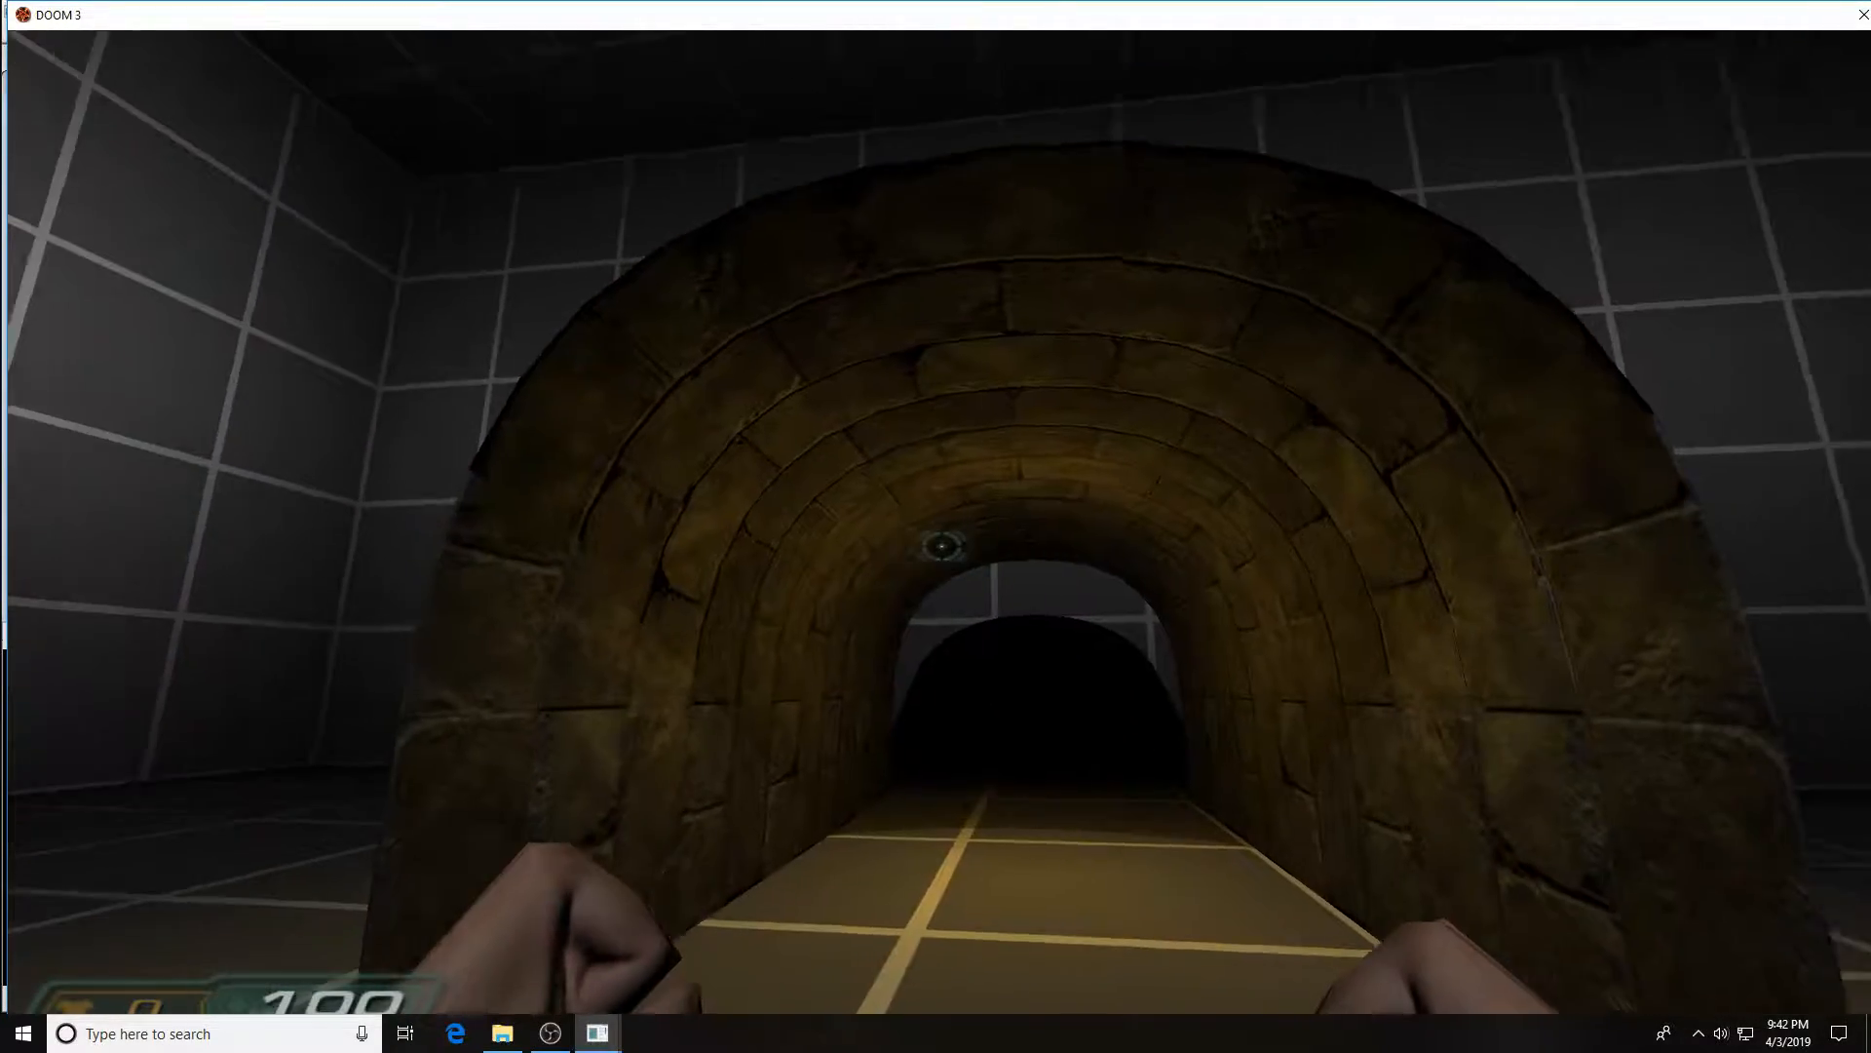
{"action": "key", "text": "w"}
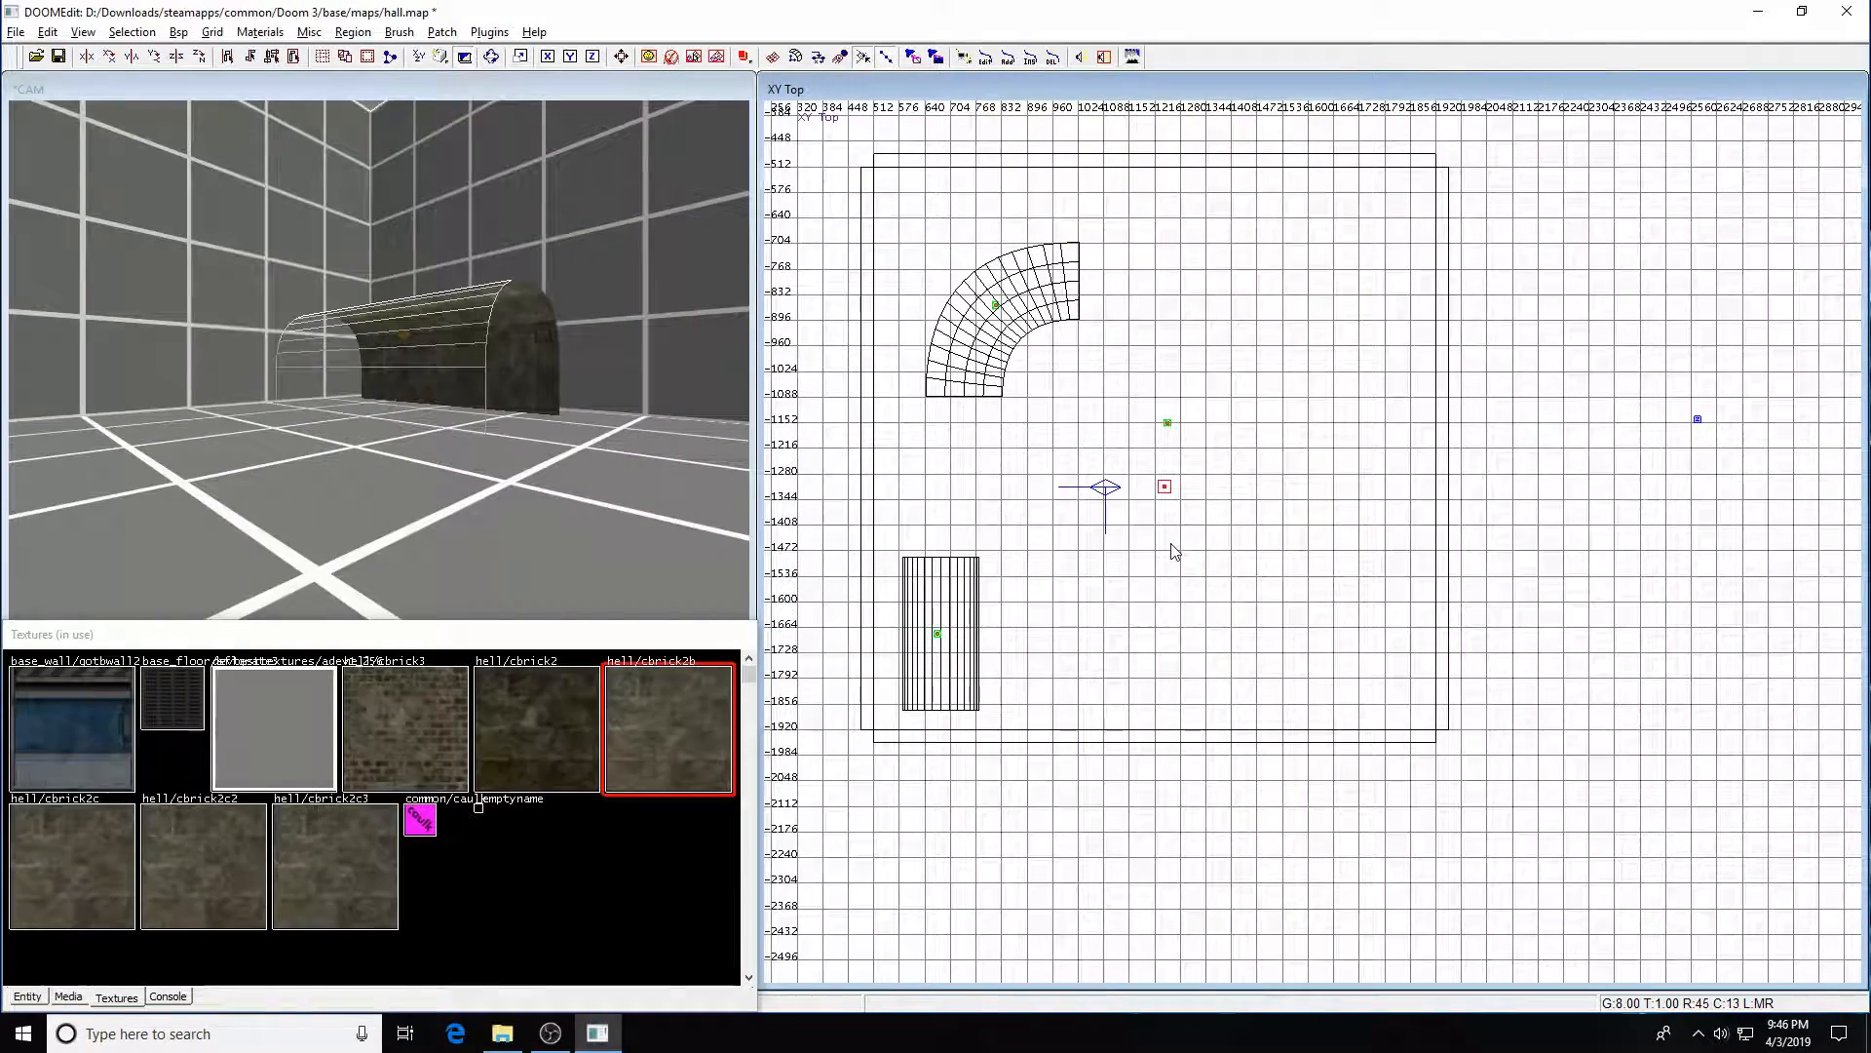
- Clone the straight tunnel's arch patch and place the copy outside the room at x 2432, y -1280
{"action": "right_click_drag", "start_coordinate": [1099, 572], "coordinate": [1122, 449]}
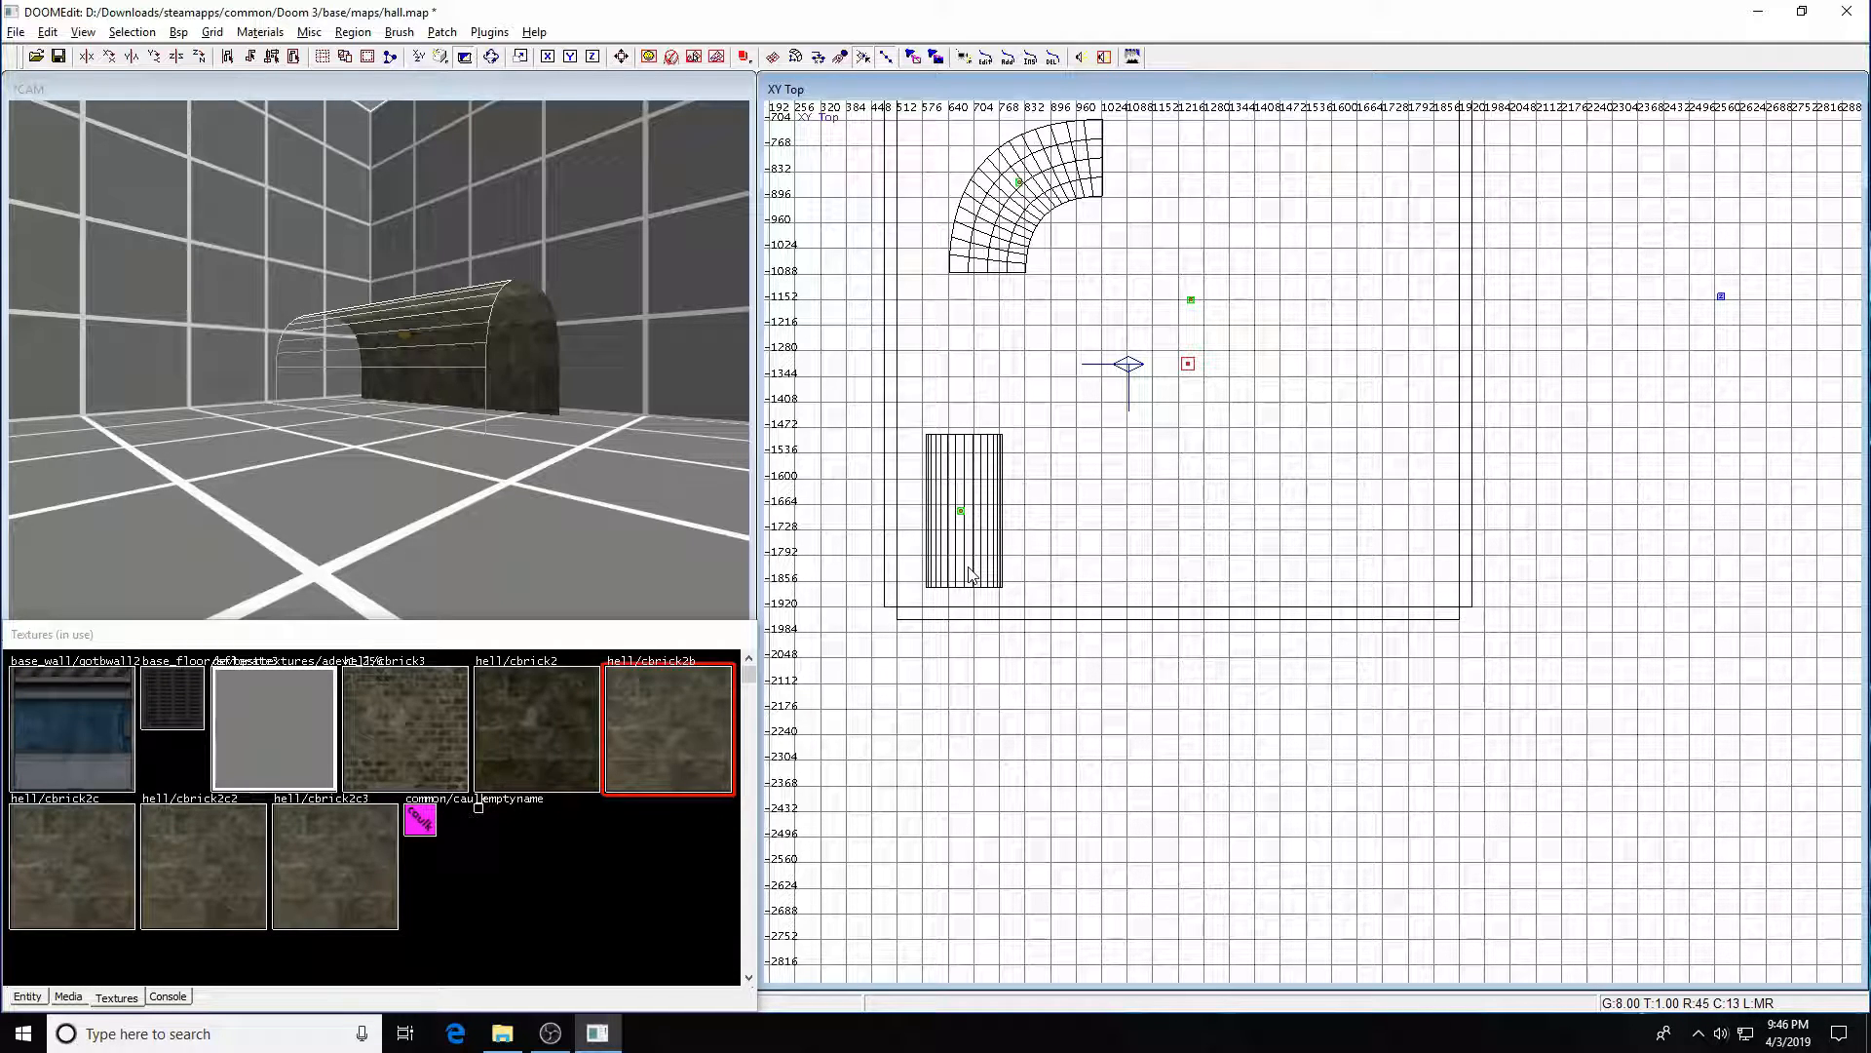
{"action": "left_click", "coordinate": [982, 560], "text": "shift"}
{"action": "key", "text": "Escape"}
{"action": "left_click", "coordinate": [456, 343], "text": "shift"}
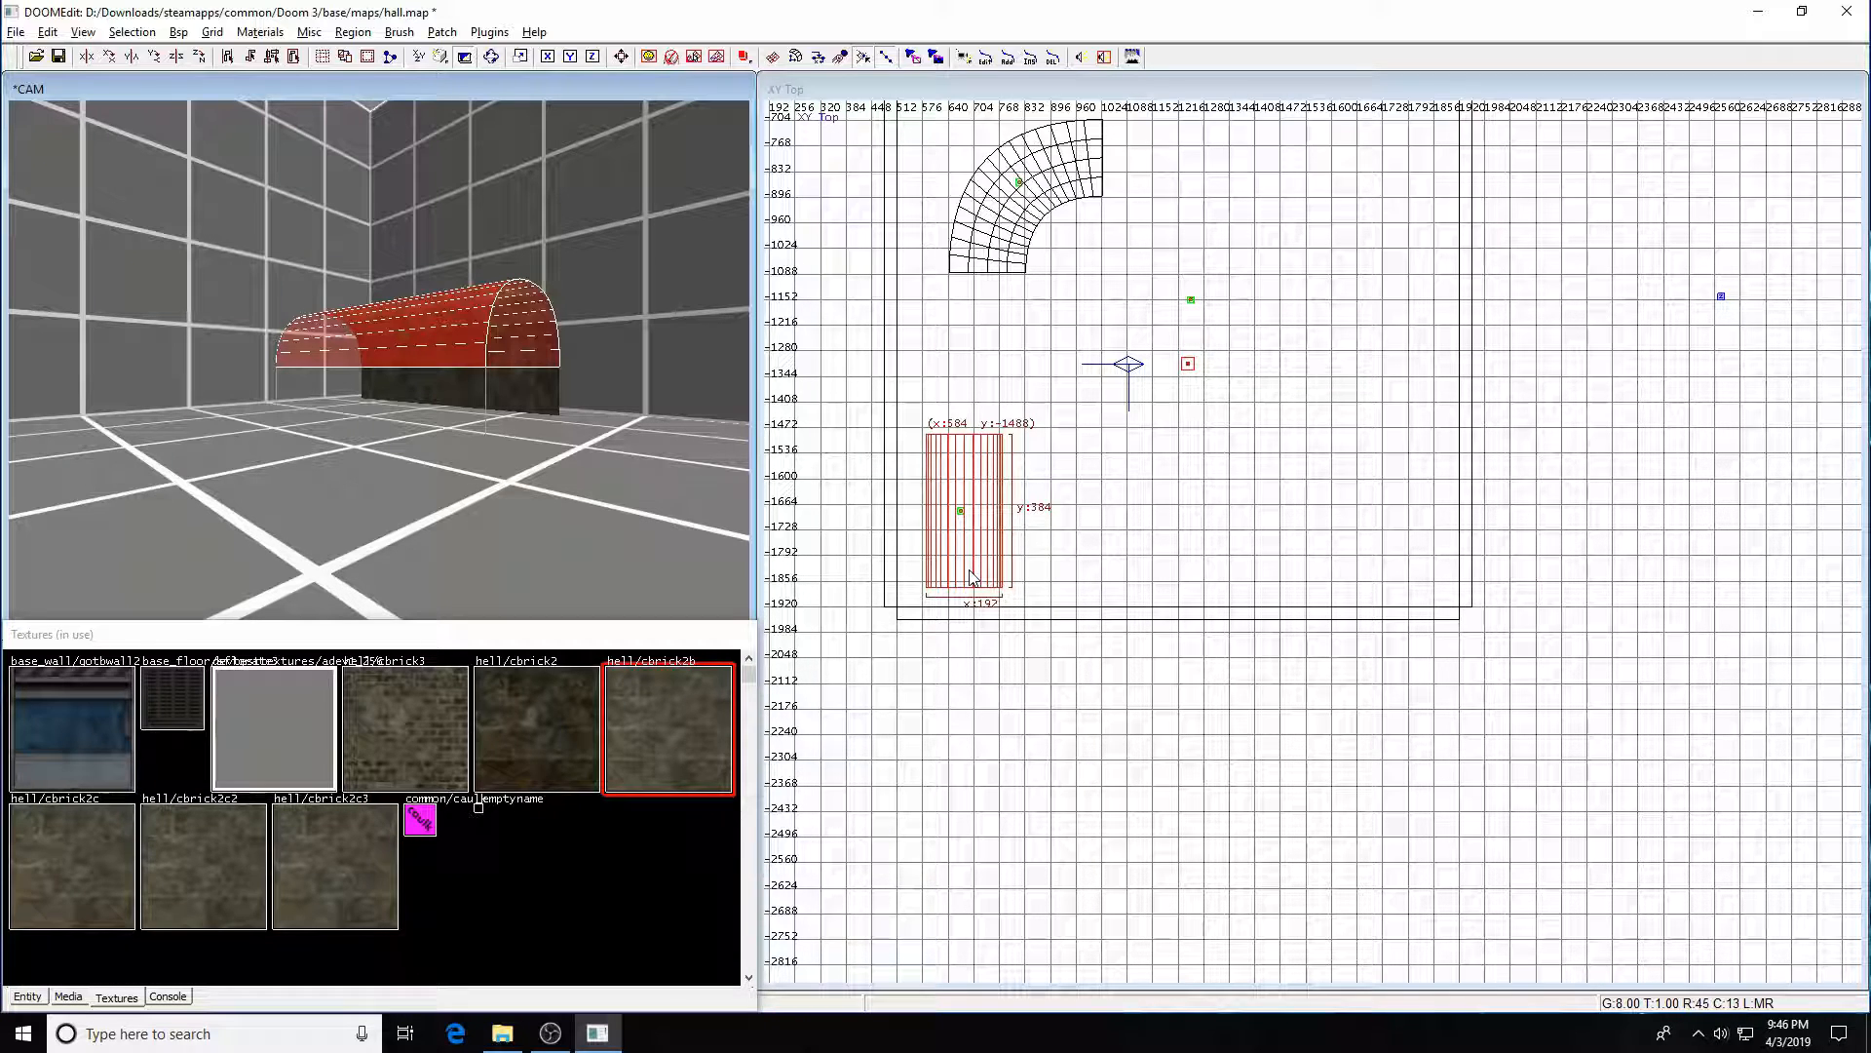
{"action": "right_click_drag", "start_coordinate": [1185, 514], "coordinate": [1131, 569]}
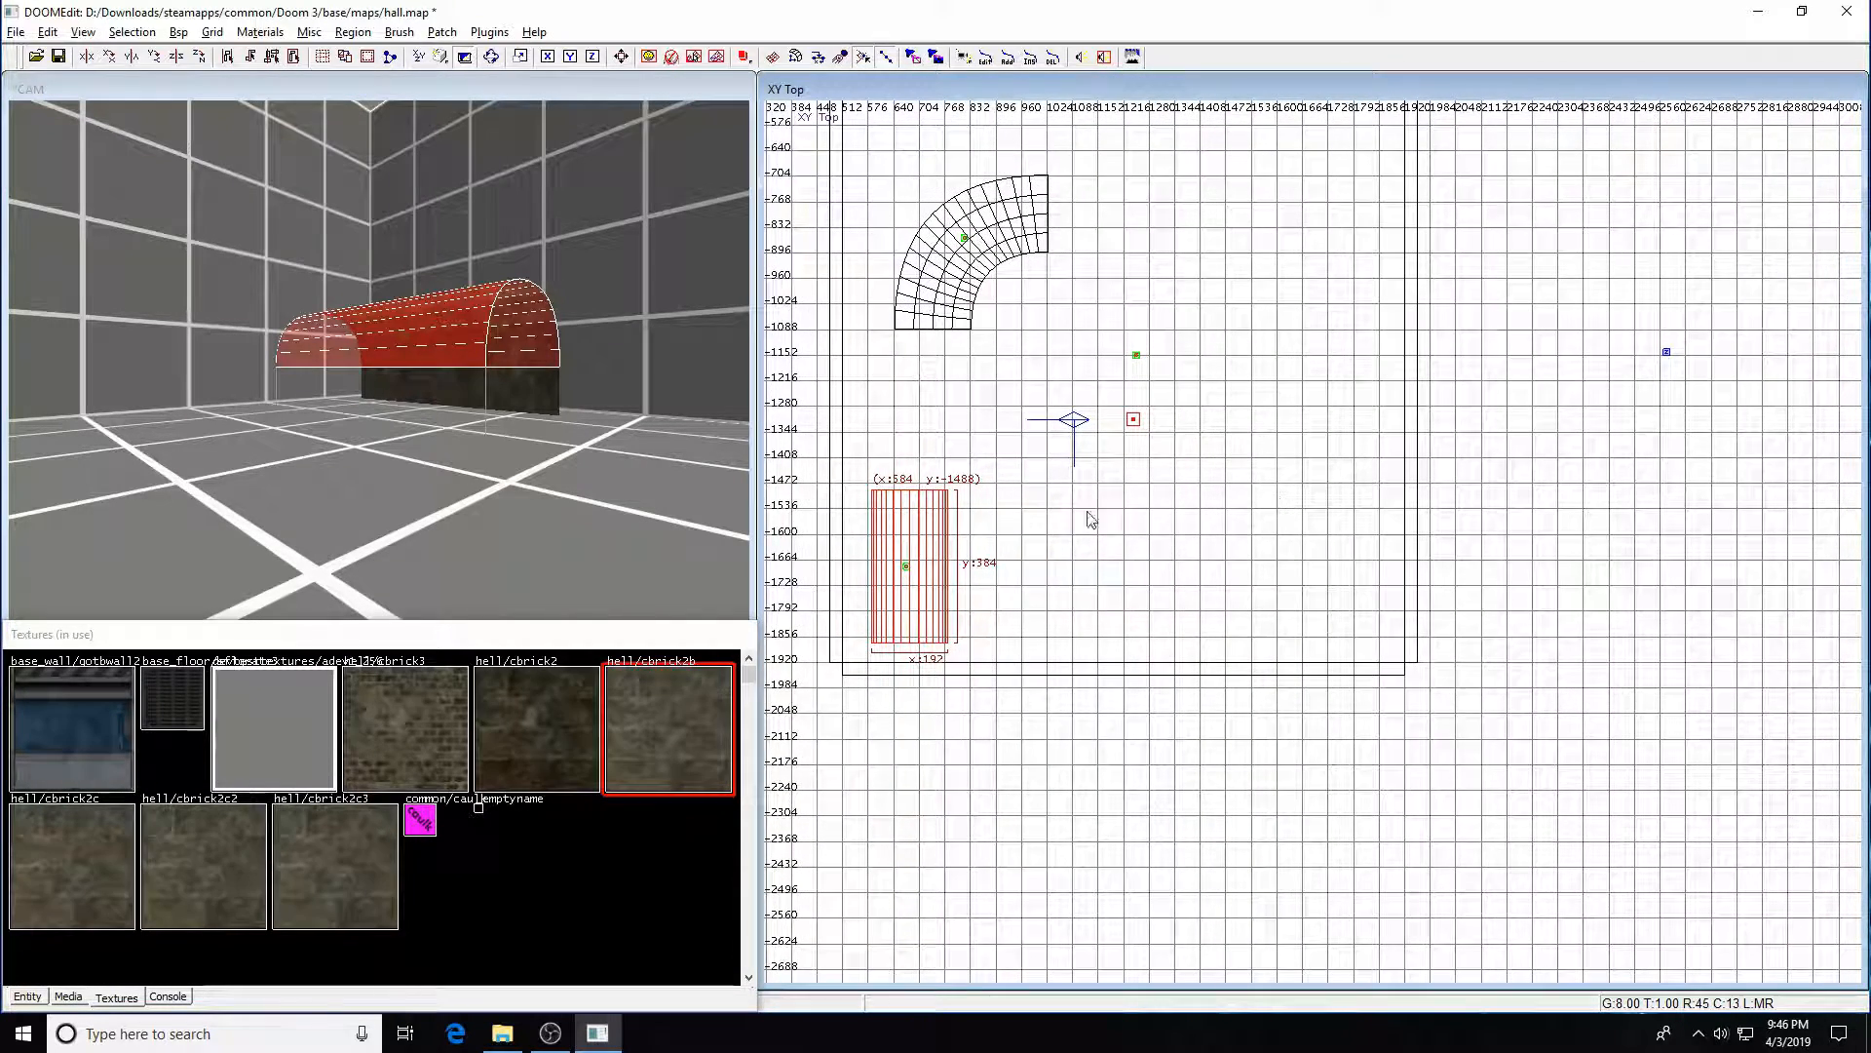
{"action": "key", "text": "space"}
{"action": "left_click_drag", "start_coordinate": [921, 616], "coordinate": [1584, 551]}
{"action": "scroll", "coordinate": [1617, 685], "scroll_direction": "up", "scroll_amount": 2}
{"action": "left_click_drag", "start_coordinate": [1284, 555], "coordinate": [1391, 512]}
- Clone the arch copy again, rotate it 90 degrees about the Z axis and place it at x 2816, y -1280
{"action": "mouse_move", "coordinate": [1449, 665]}
{"action": "right_mouse_down"}
{"action": "mouse_move", "coordinate": [1300, 634]}
{"action": "mouse_move", "coordinate": [1215, 655]}
{"action": "right_mouse_up"}
{"action": "key", "text": "space"}
{"action": "mouse_move", "coordinate": [1197, 566]}
{"action": "left_mouse_down"}
{"action": "mouse_move", "coordinate": [1419, 538]}
{"action": "mouse_move", "coordinate": [1410, 442]}
{"action": "mouse_move", "coordinate": [1451, 457]}
{"action": "left_mouse_up"}
{"action": "left_click", "coordinate": [199, 56]}
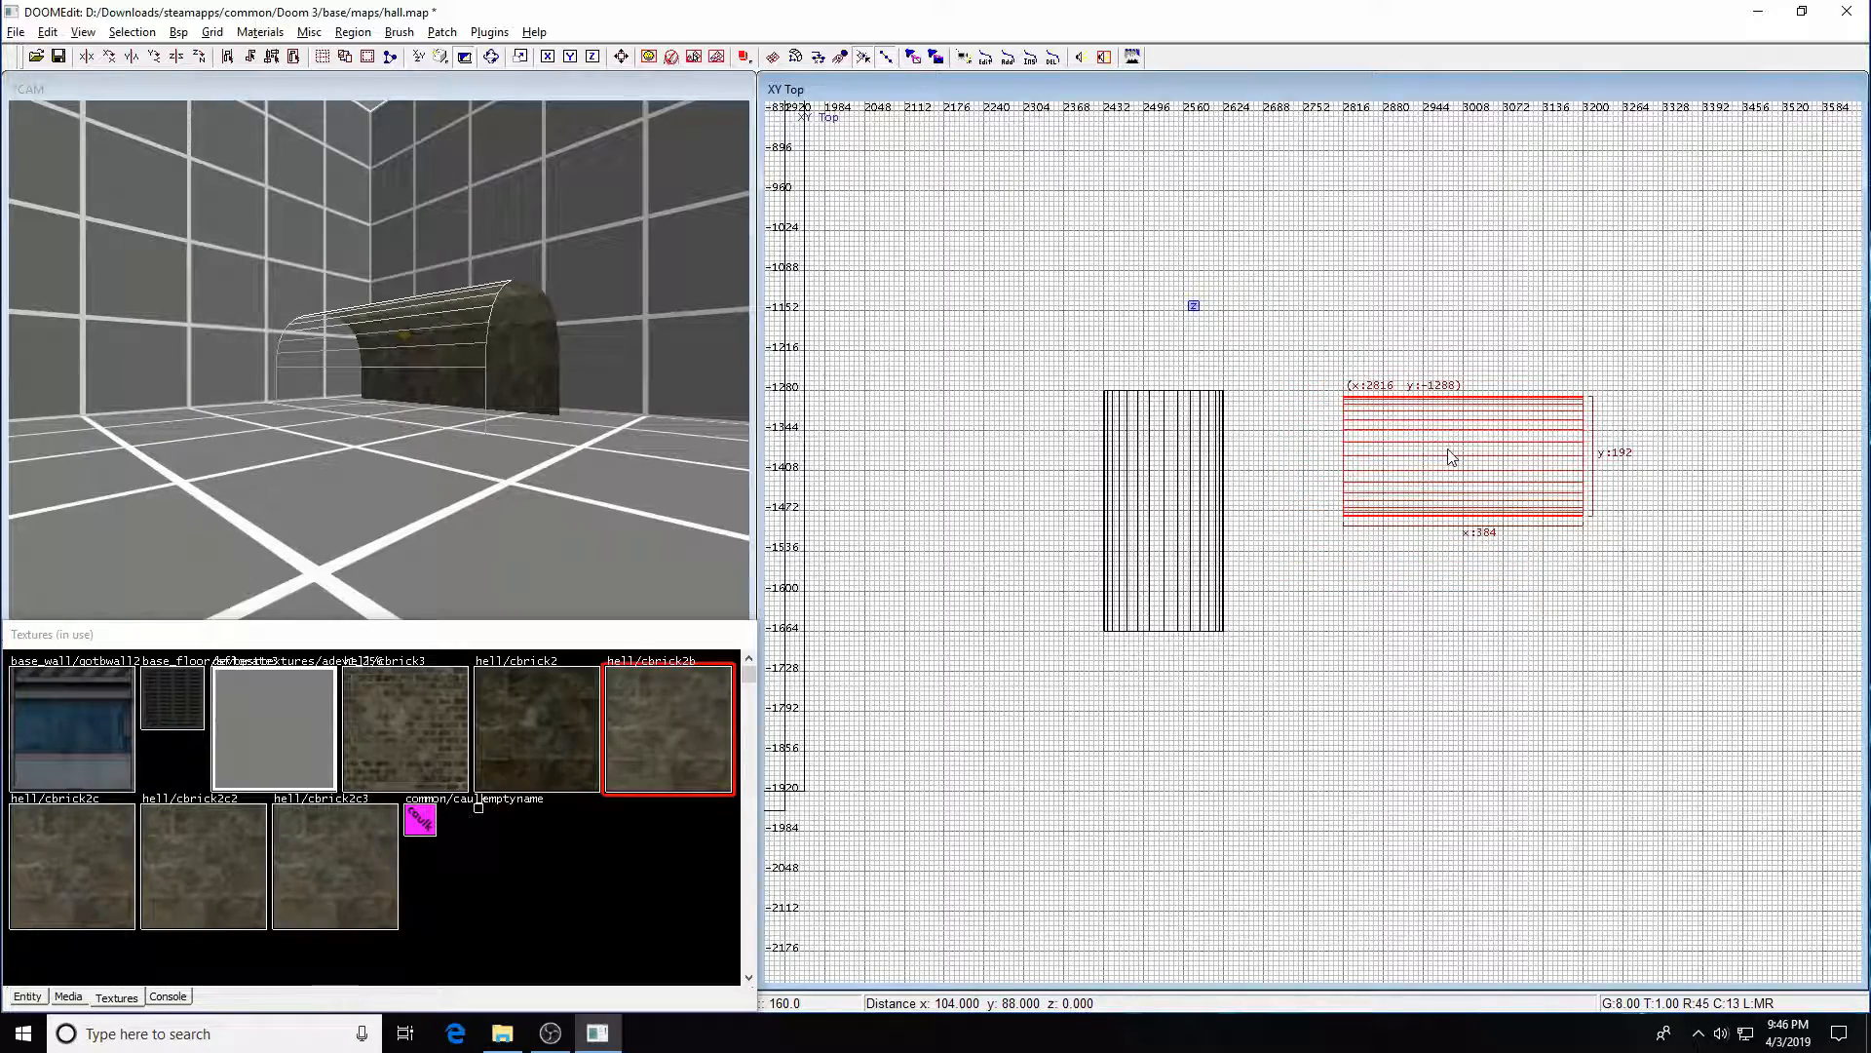
{"action": "key", "text": "Escape"}
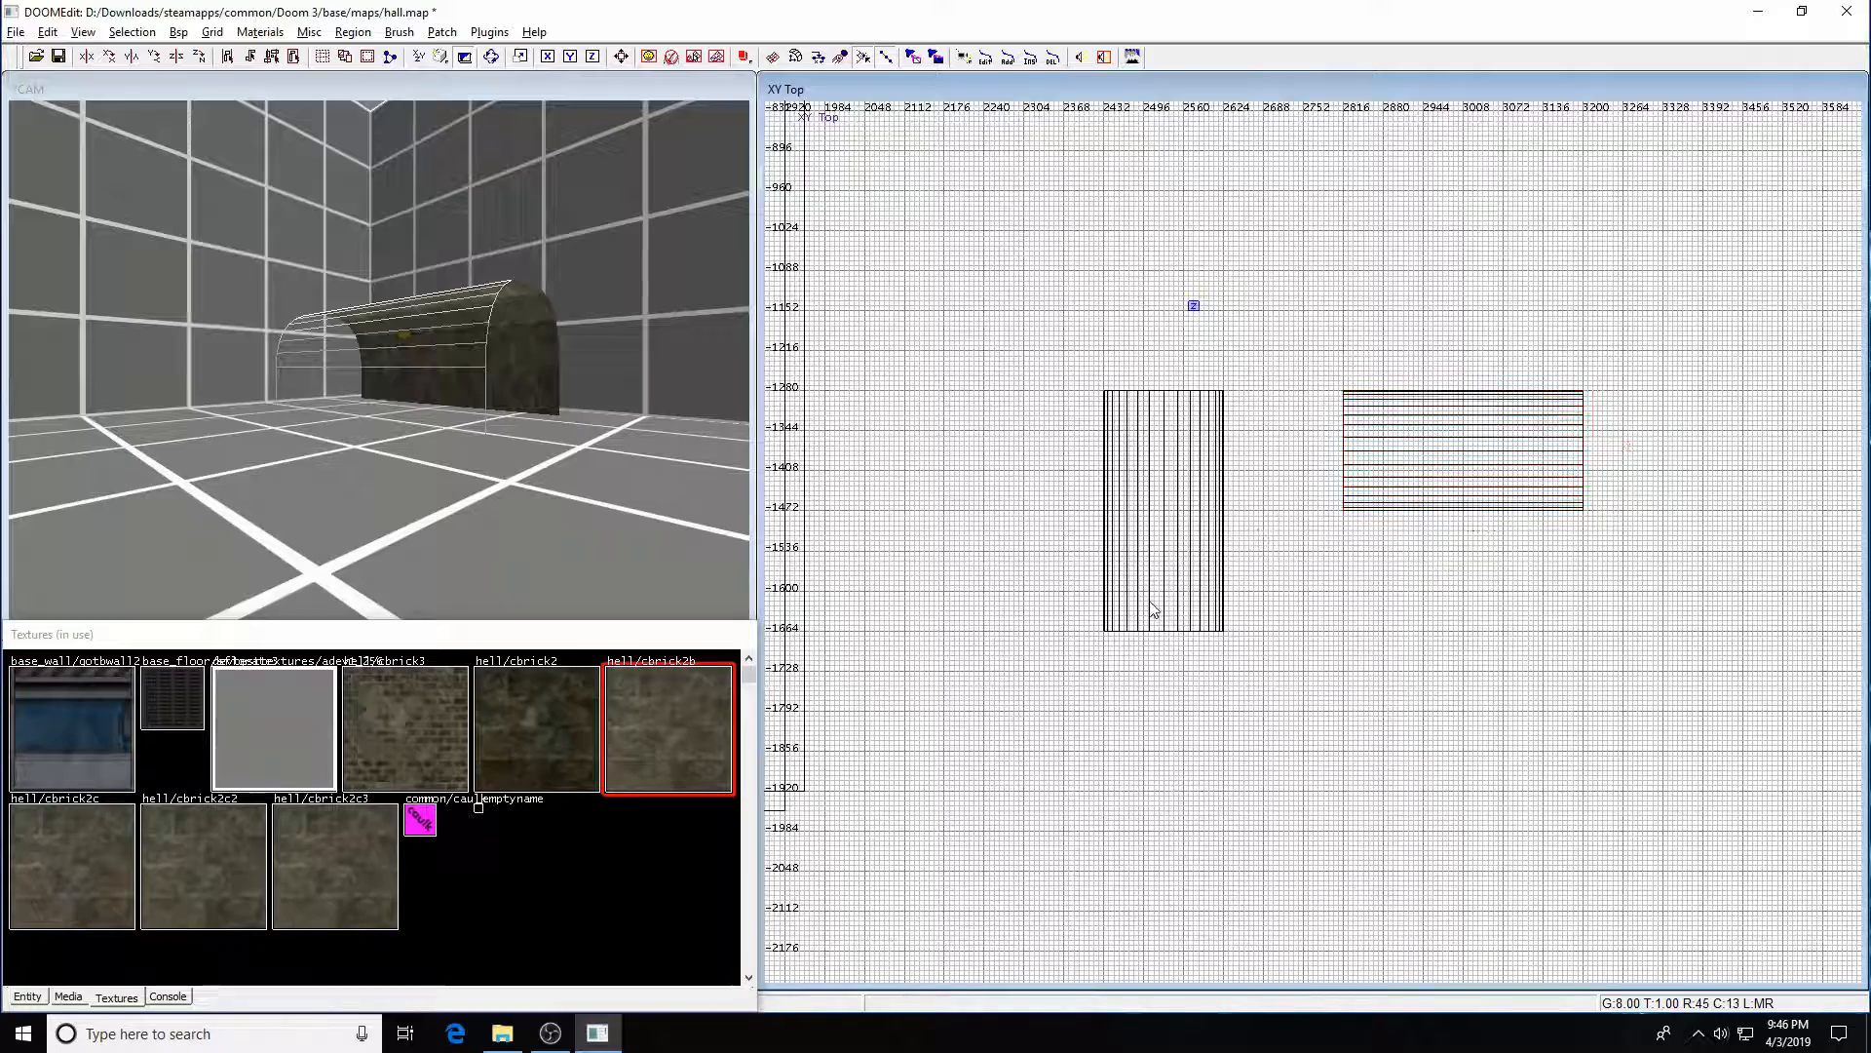
- Check the placement of the upright and the rotated arch copies by selecting and deselecting each in turn
{"action": "left_click", "coordinate": [1177, 604], "text": "shift"}
{"action": "scroll", "coordinate": [1408, 682], "scroll_direction": "up", "scroll_amount": 2}
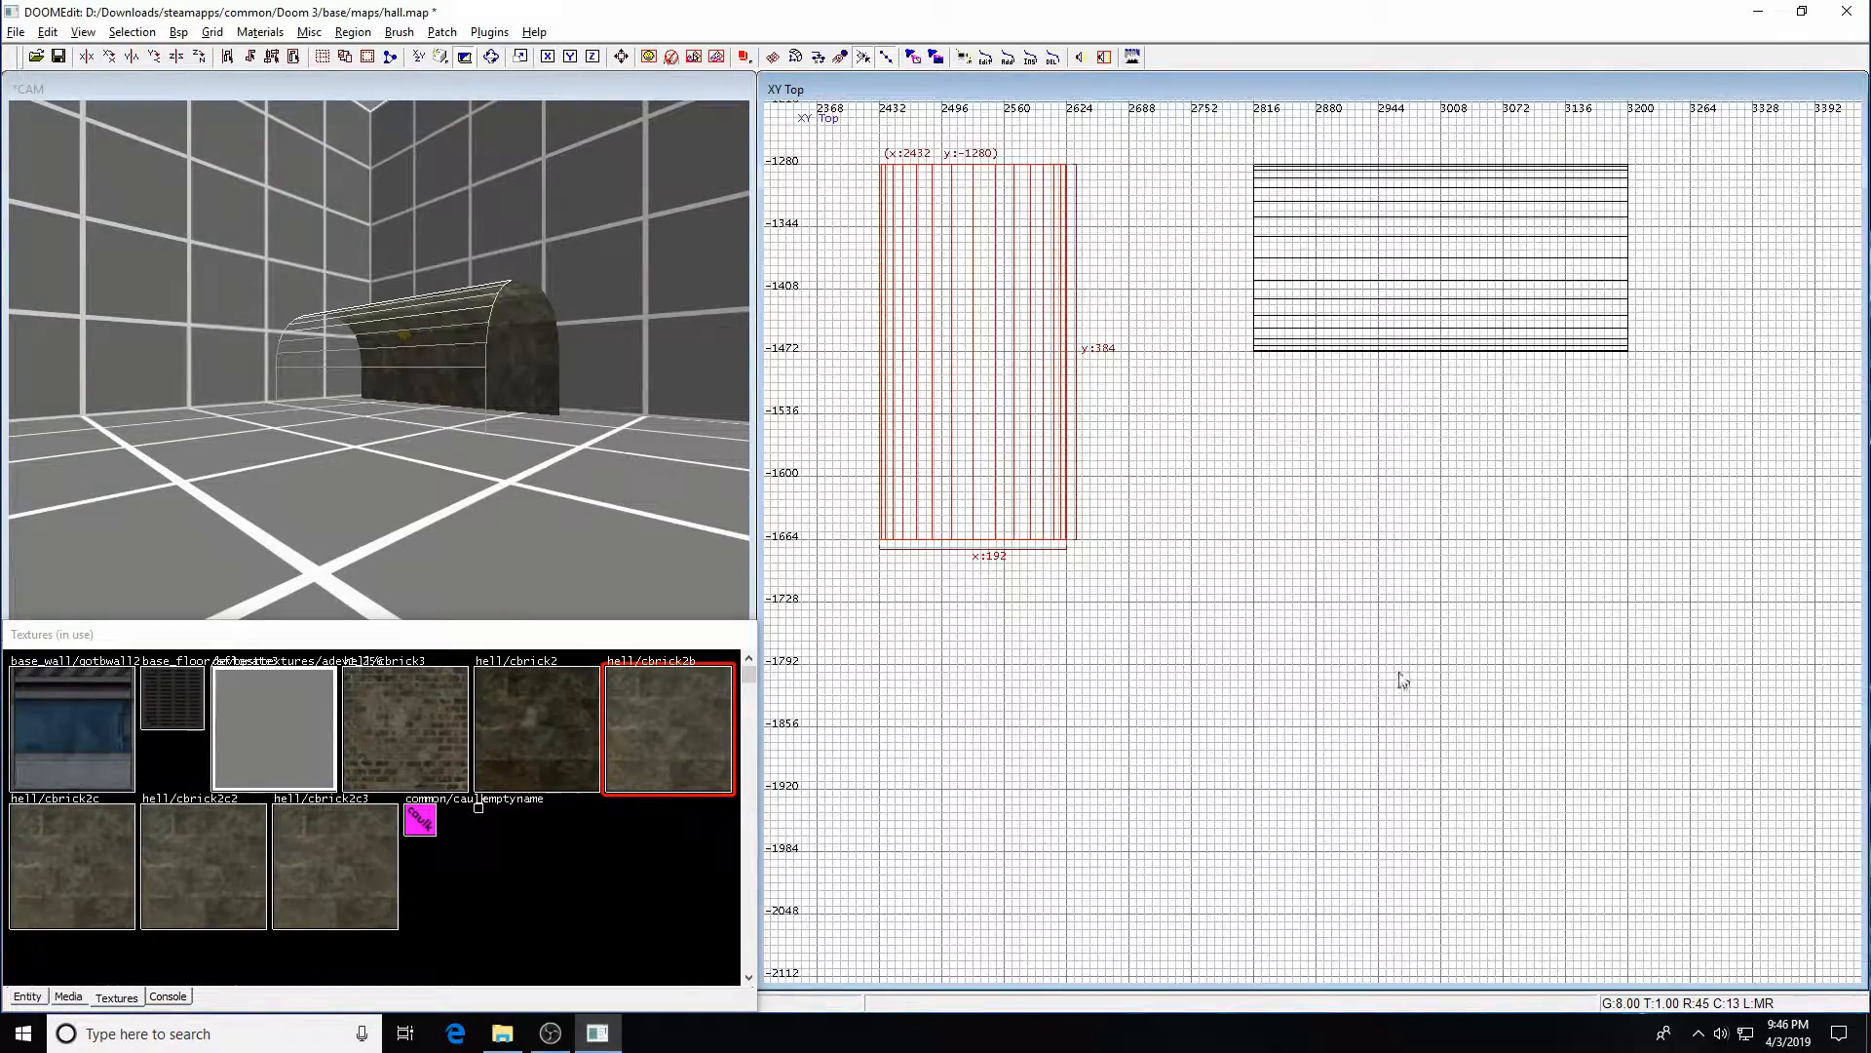
{"action": "key", "text": "Escape"}
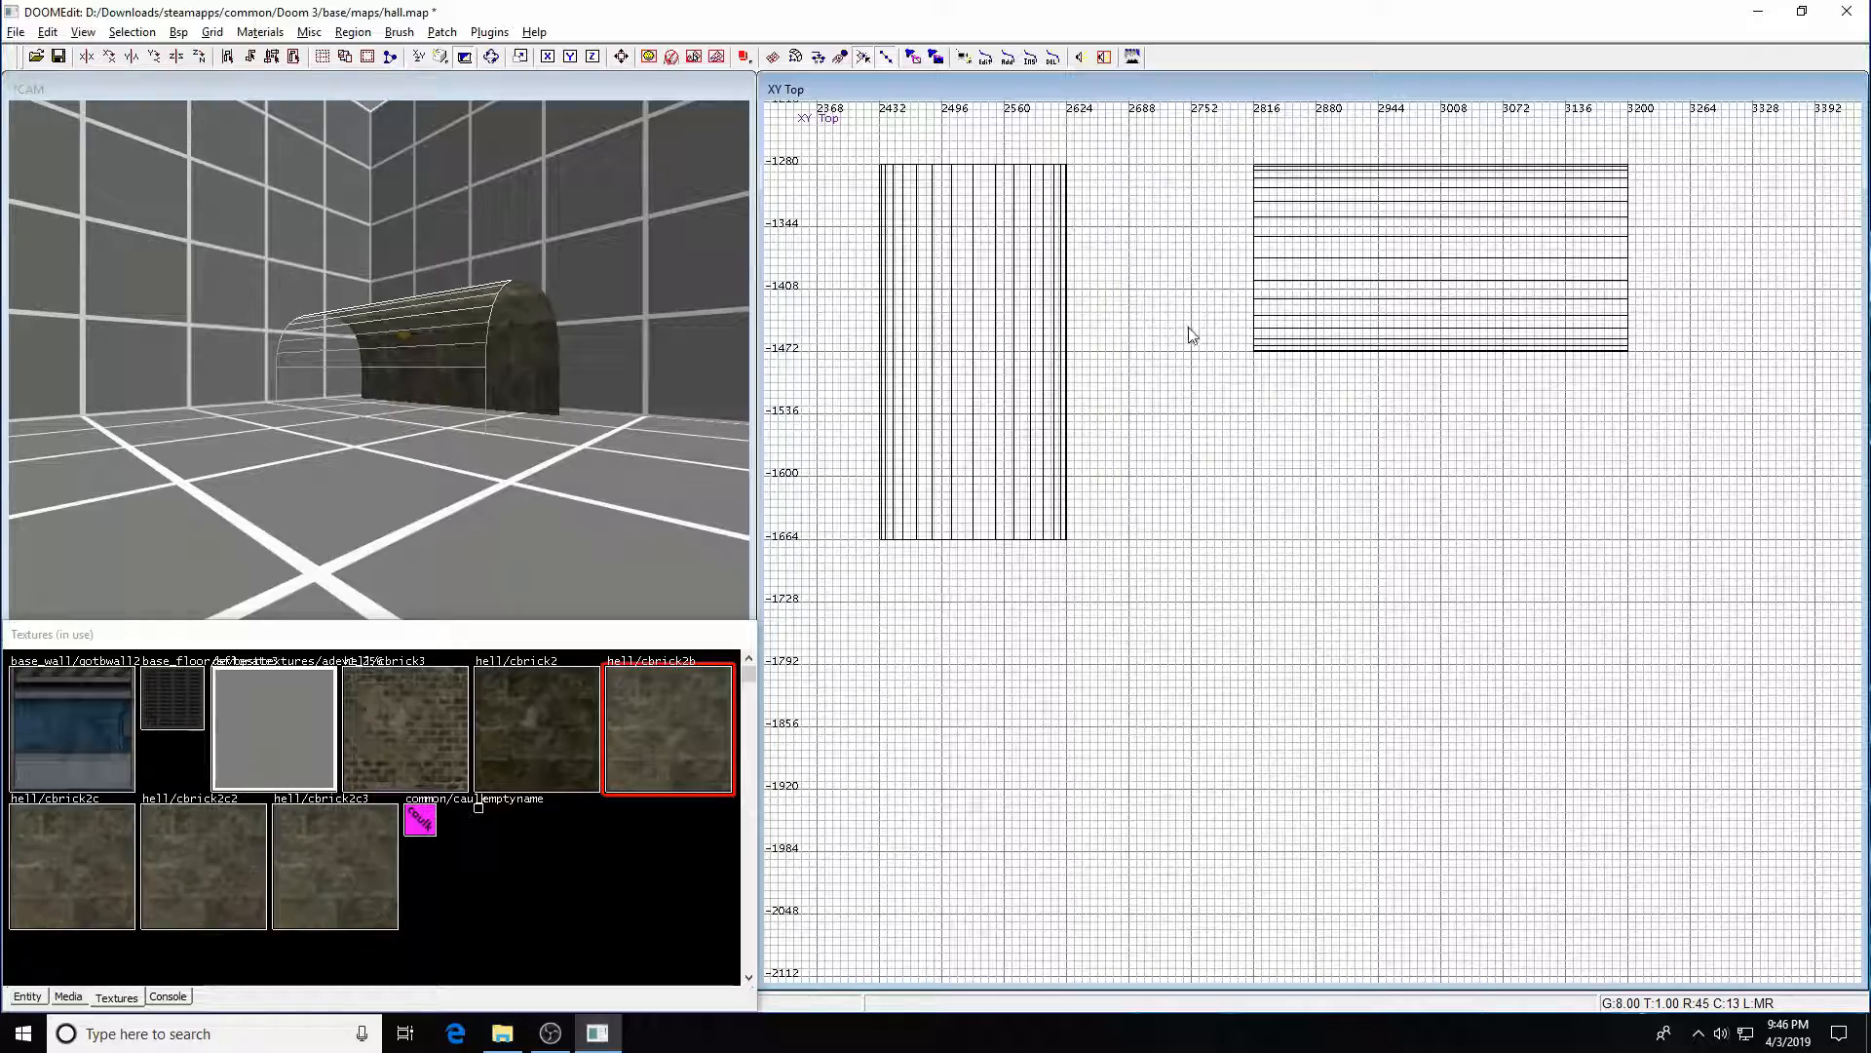
{"action": "right_click_drag", "start_coordinate": [1219, 384], "coordinate": [1204, 430]}
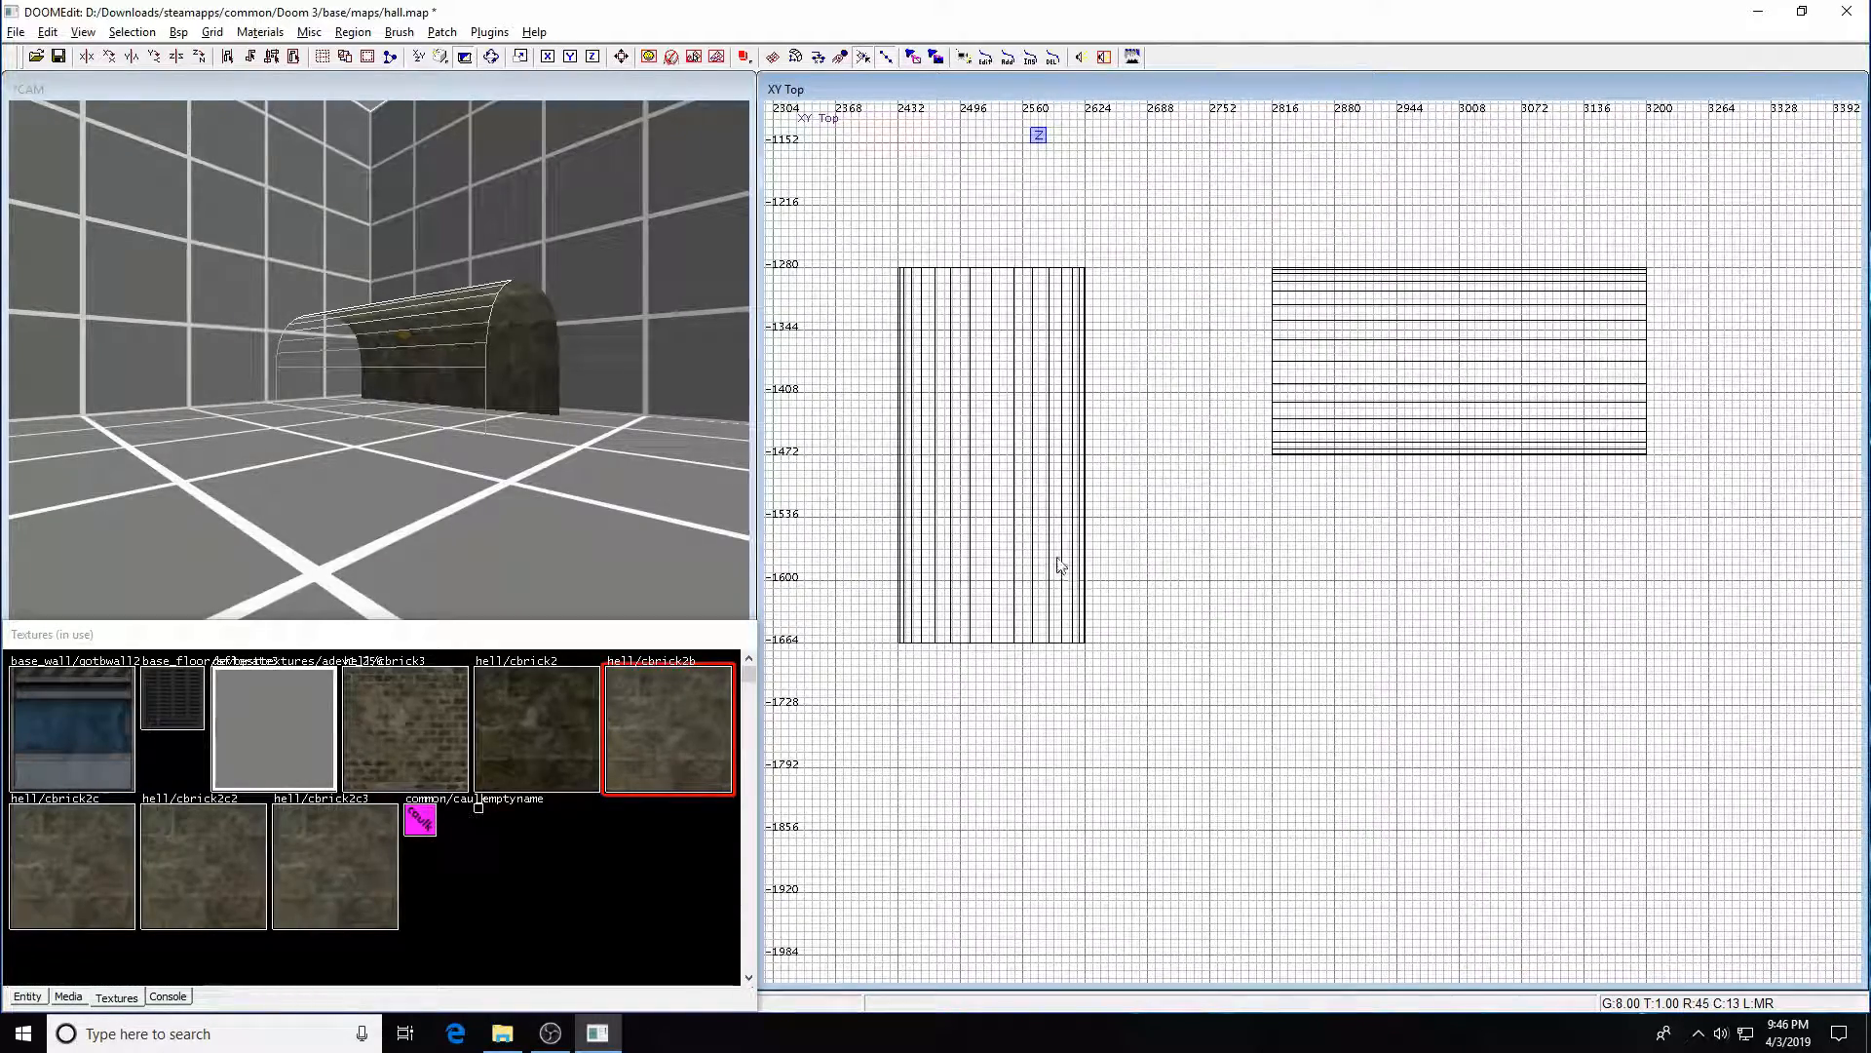
{"action": "left_click", "coordinate": [1386, 369], "text": "shift"}
{"action": "mouse_move", "coordinate": [1386, 371]}
{"action": "left_mouse_down"}
{"action": "mouse_move", "coordinate": [1317, 297]}
{"action": "mouse_move", "coordinate": [1368, 399]}
{"action": "left_mouse_up"}
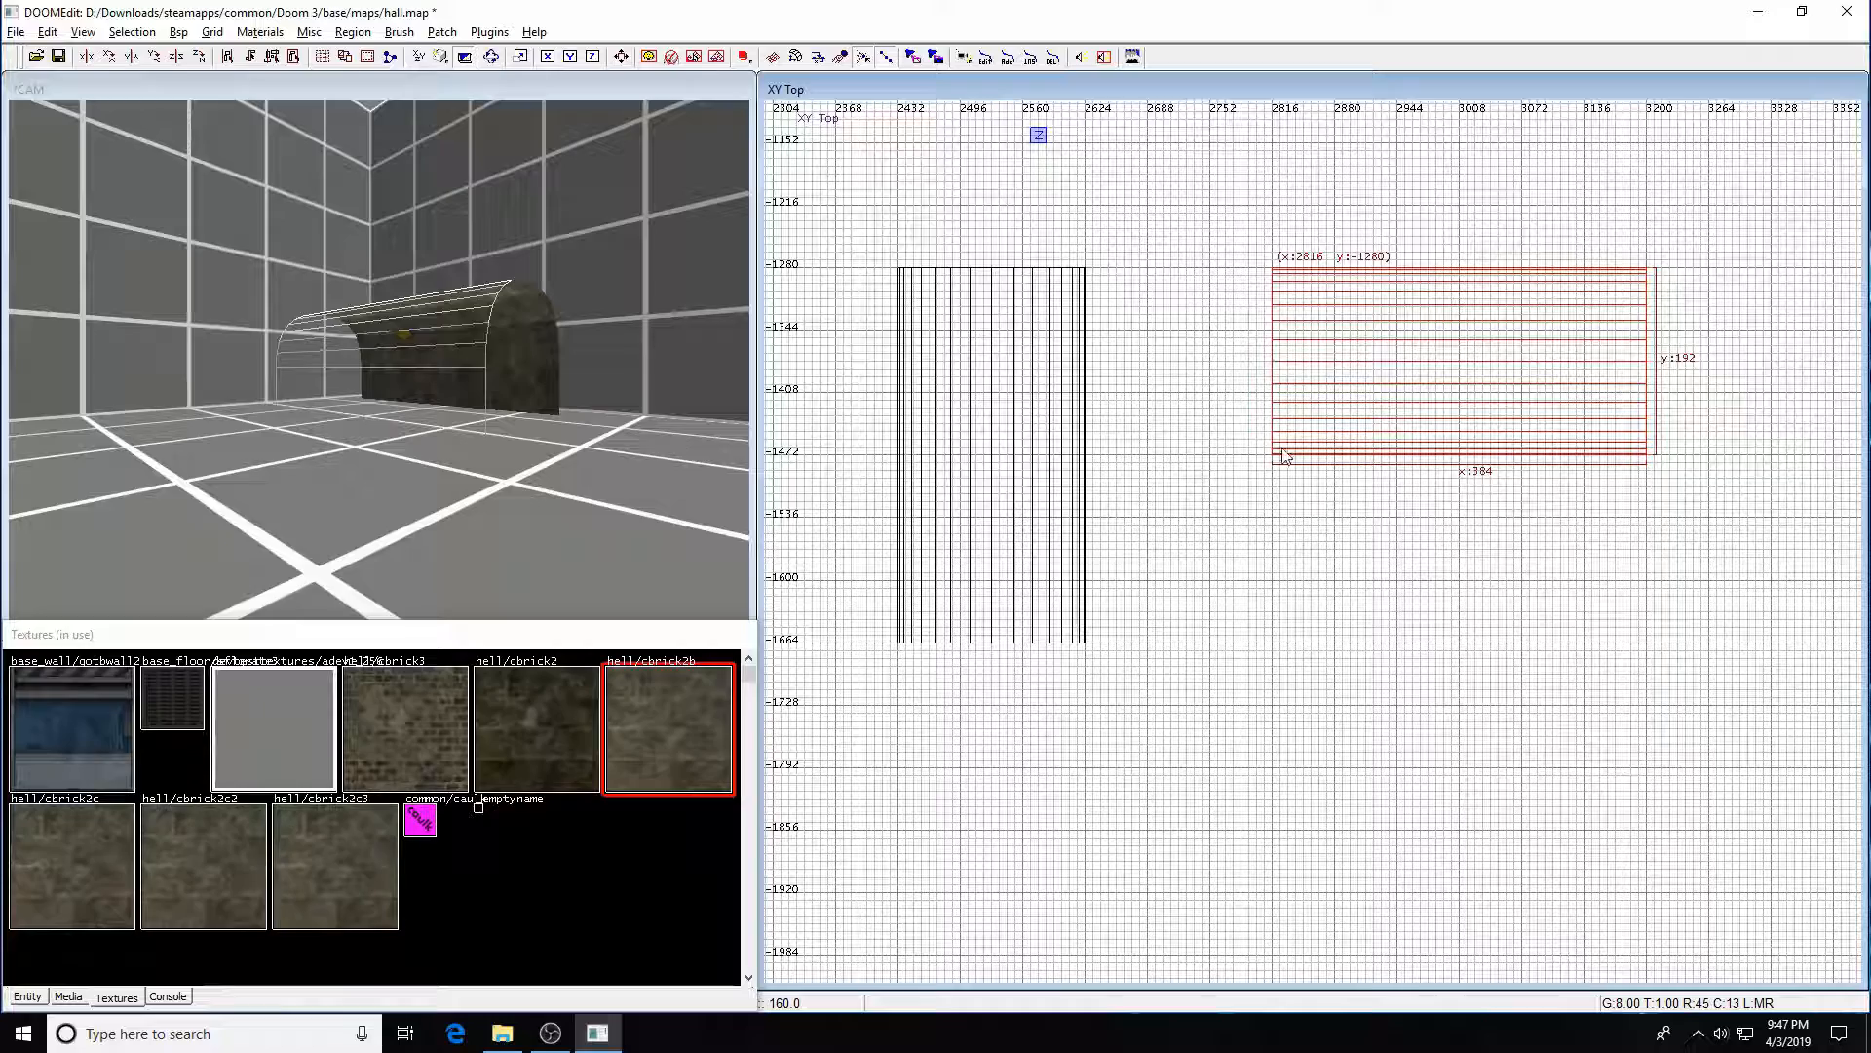
{"action": "key", "text": "Escape"}
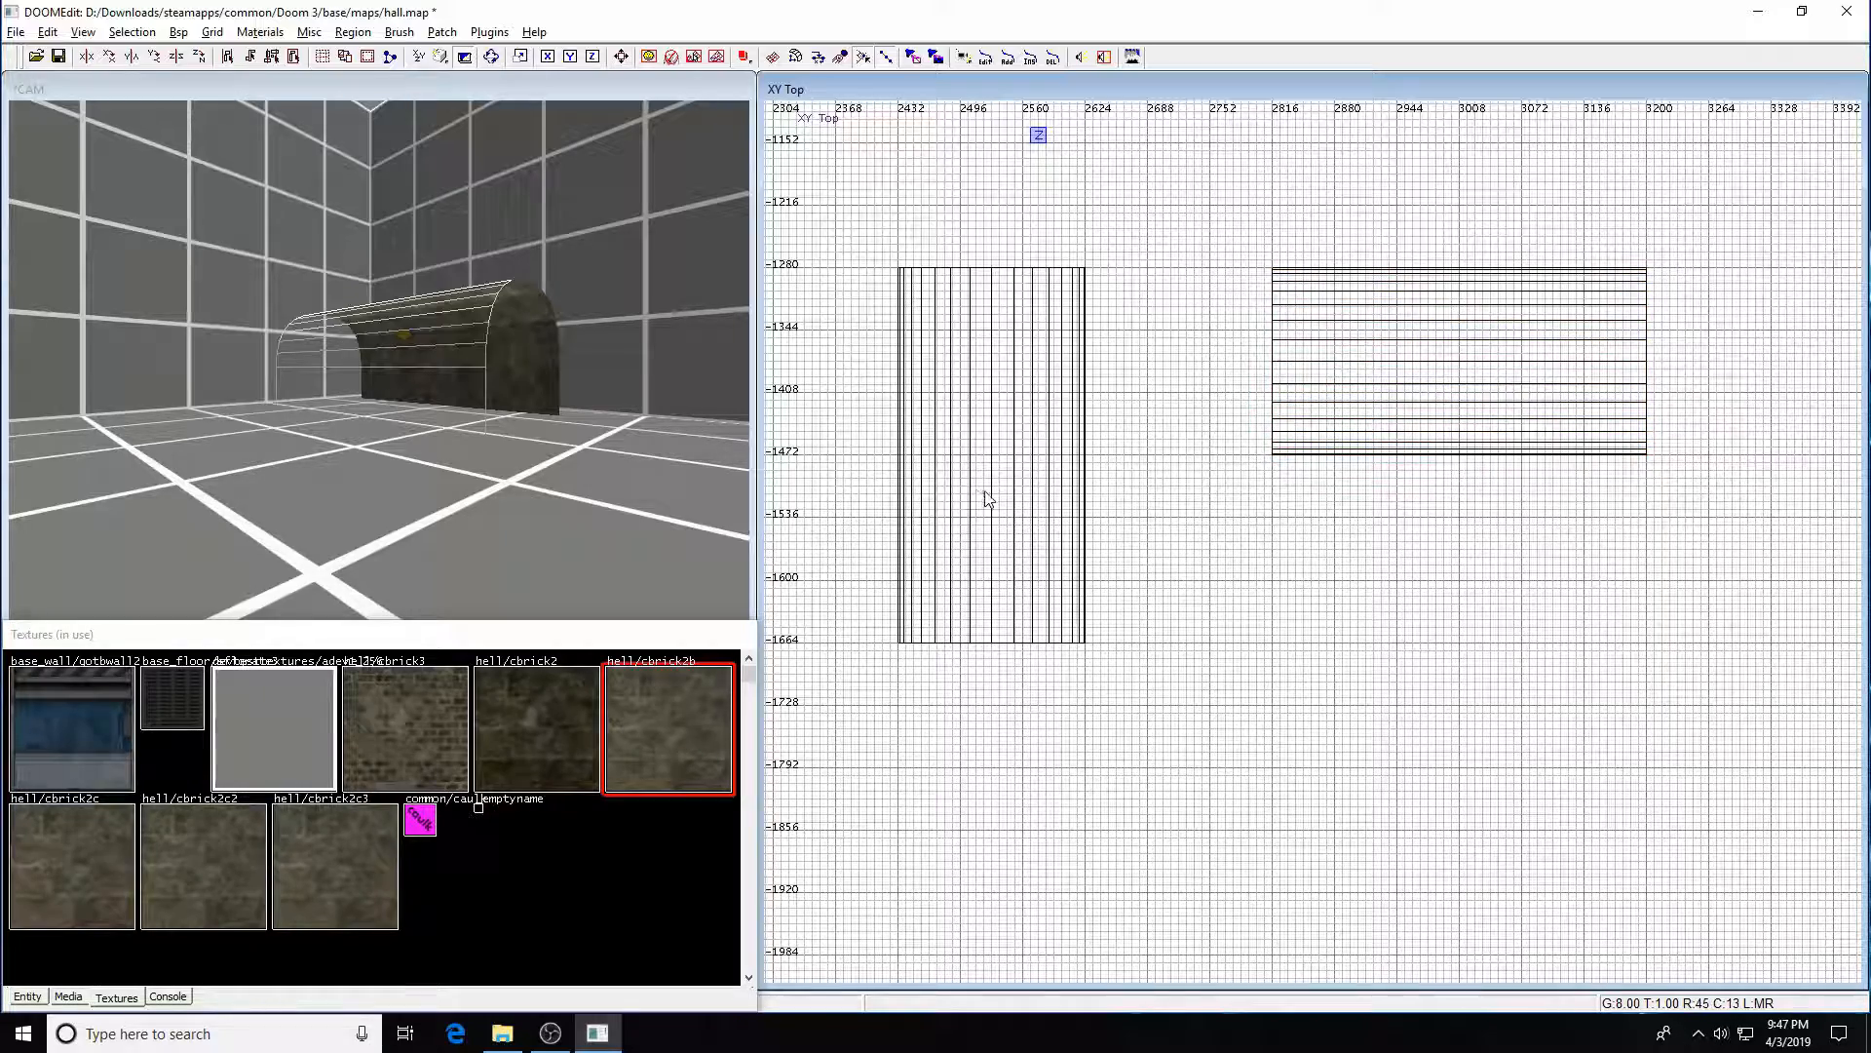
- Edit the upright arch copy's vertices, moving its three upper end points to x 2816 at y -1472, about -1360 and -1280
{"action": "left_click", "coordinate": [1013, 520], "text": "shift"}
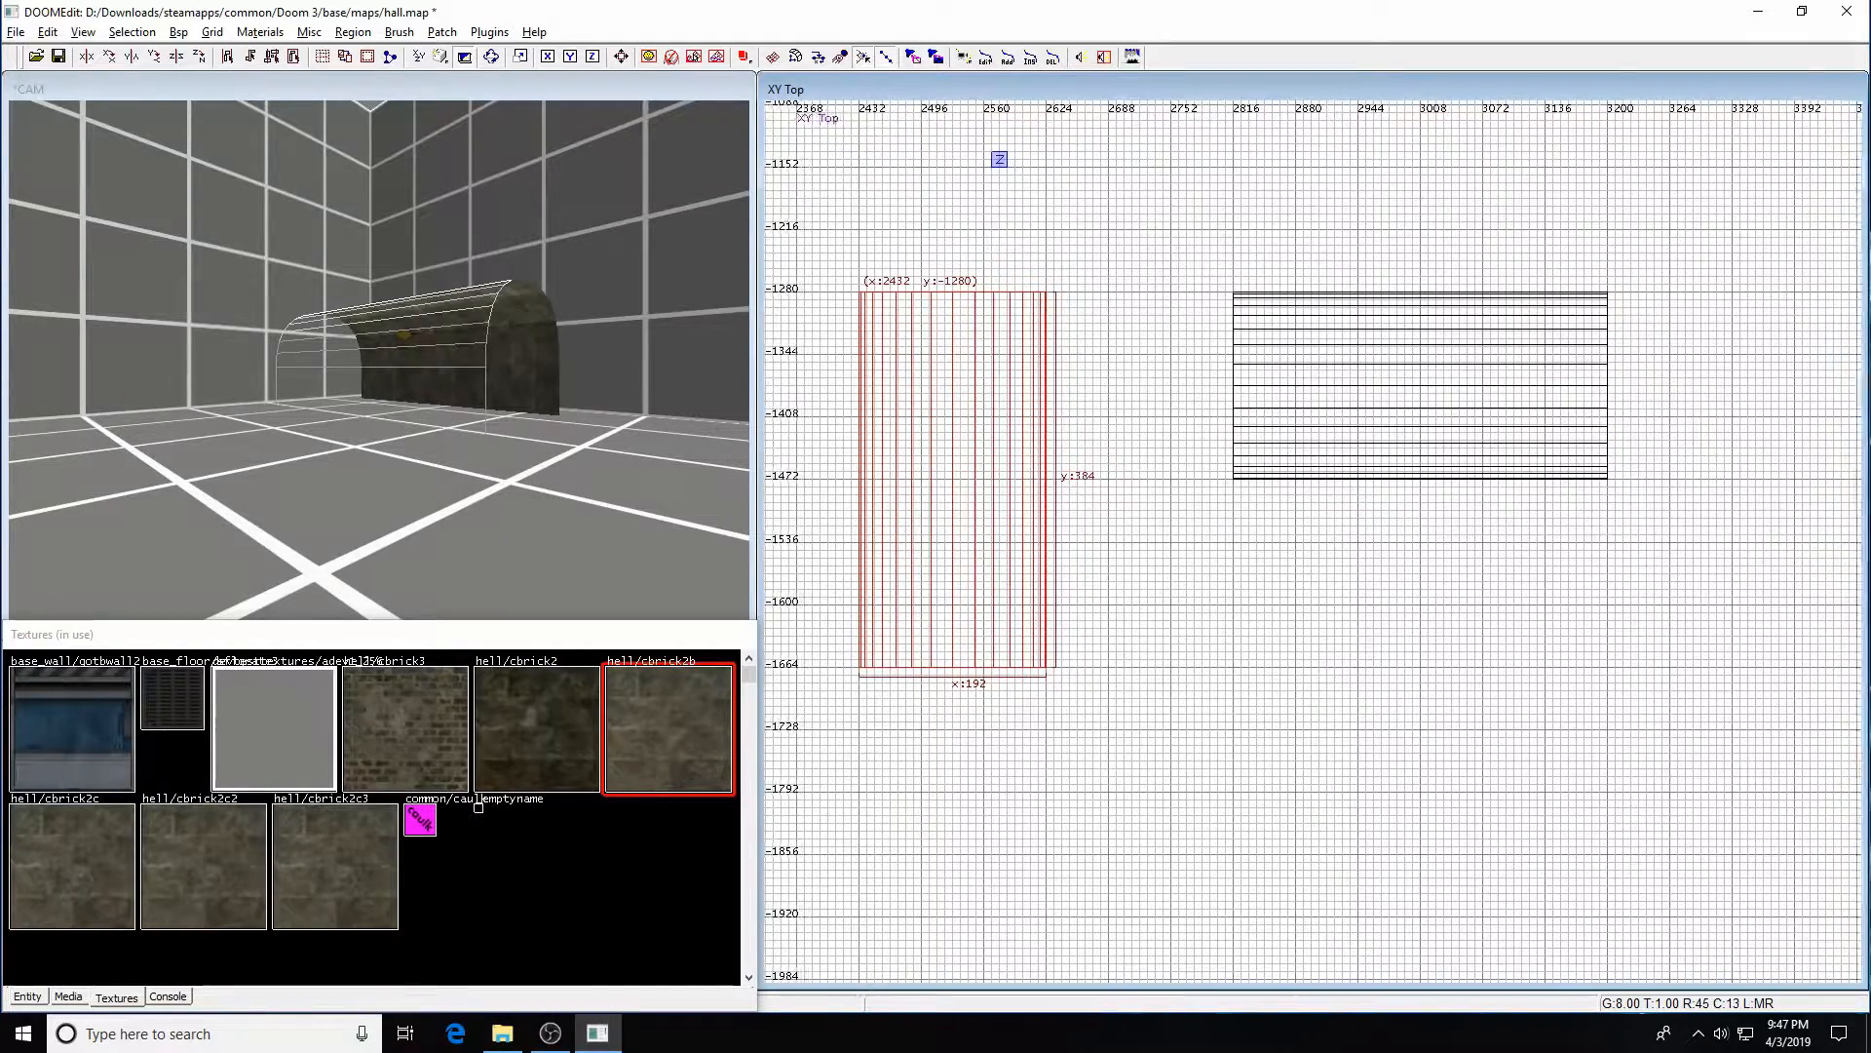
{"action": "key", "text": "v"}
{"action": "left_click_drag", "start_coordinate": [1037, 260], "coordinate": [1233, 493]}
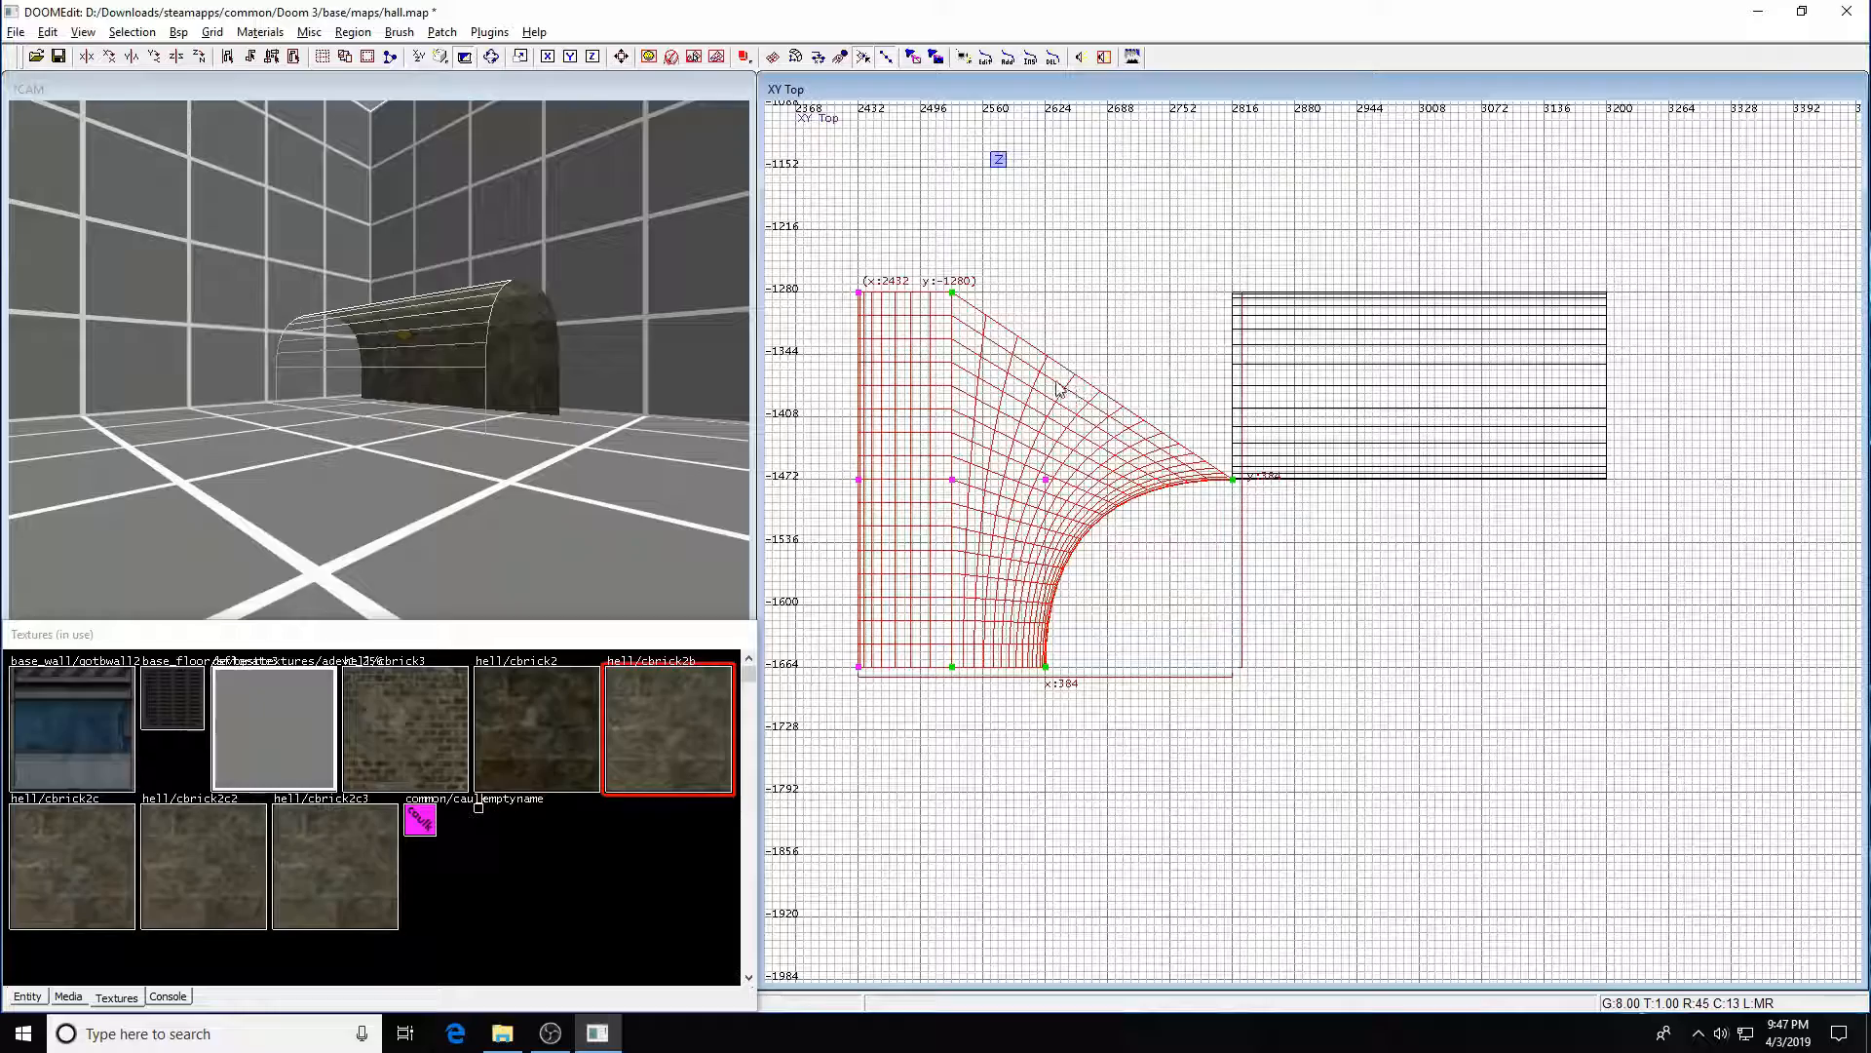
{"action": "left_click", "coordinate": [953, 293]}
{"action": "left_click_drag", "start_coordinate": [957, 301], "coordinate": [1236, 373]}
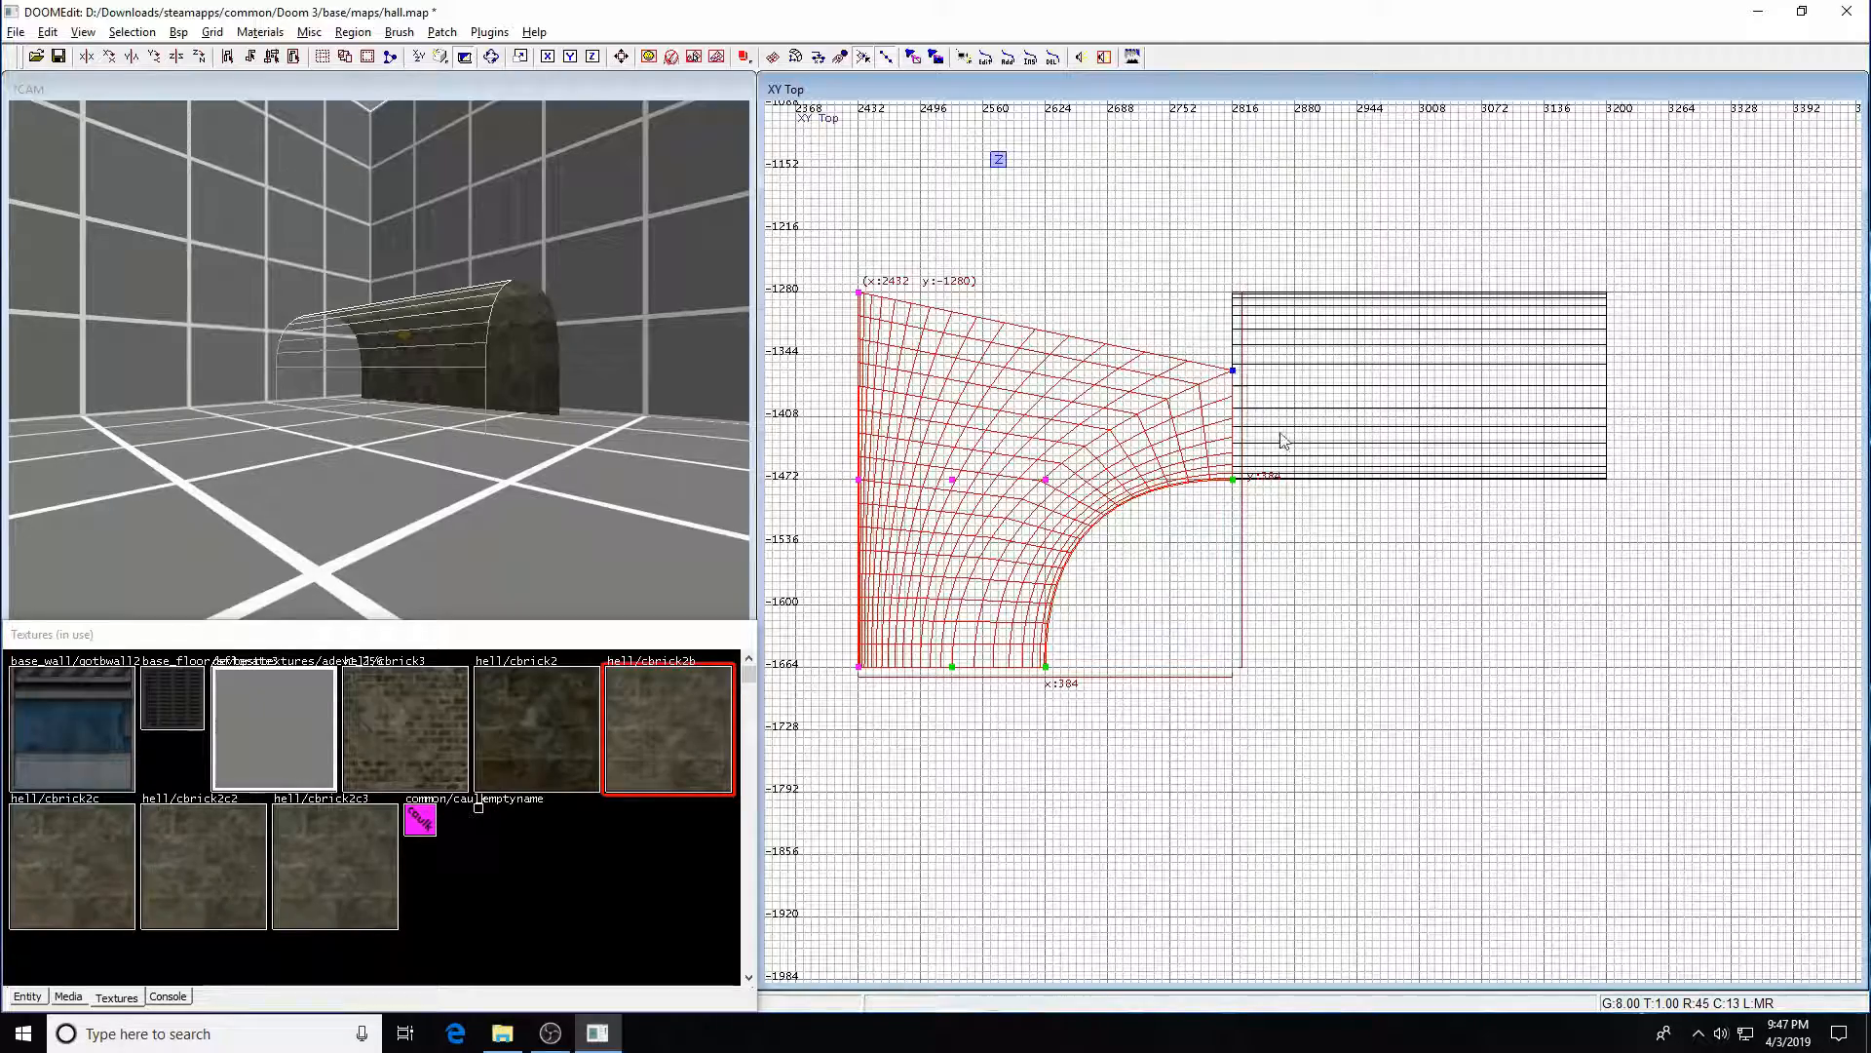
{"action": "left_click_drag", "start_coordinate": [861, 299], "coordinate": [1233, 295]}
- Round the bend by moving the outer middle vertex to x 2432, y -1280 and the central one to about x 2528, y -1384
{"action": "left_click_drag", "start_coordinate": [803, 403], "coordinate": [861, 300]}
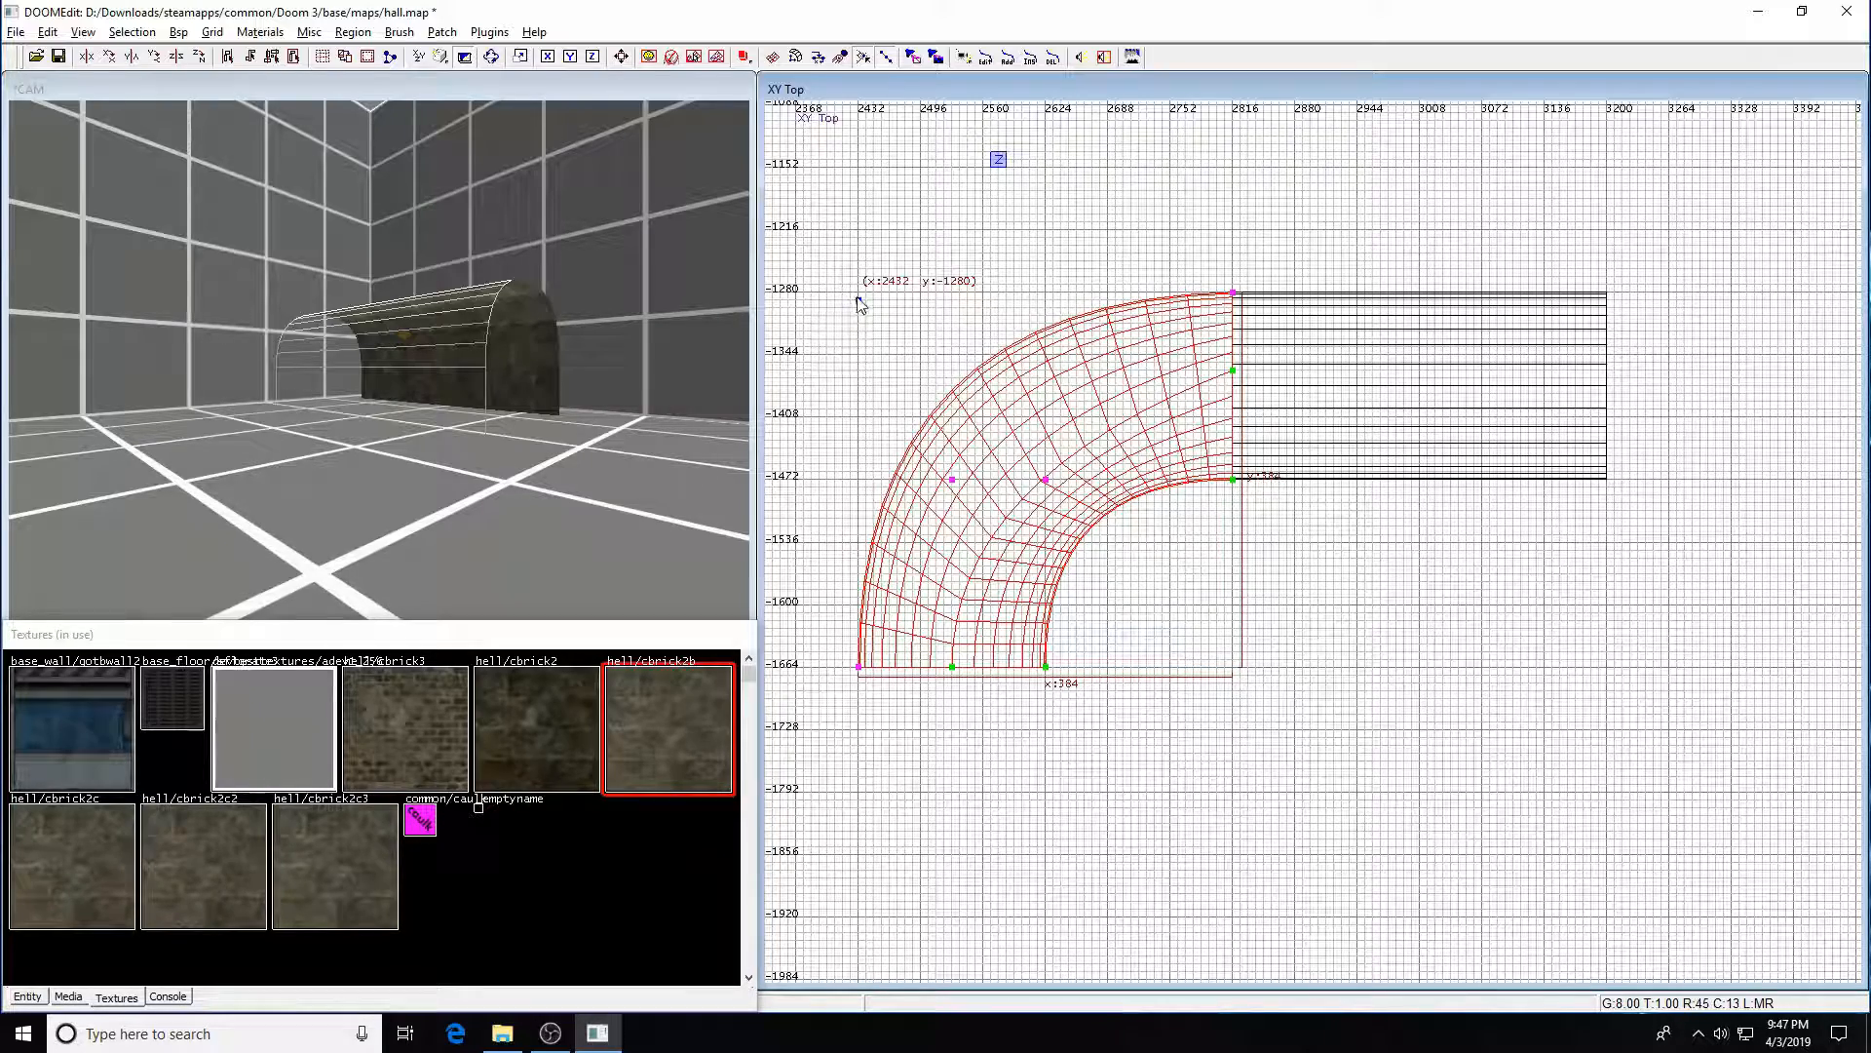
{"action": "left_click_drag", "start_coordinate": [860, 301], "coordinate": [859, 294]}
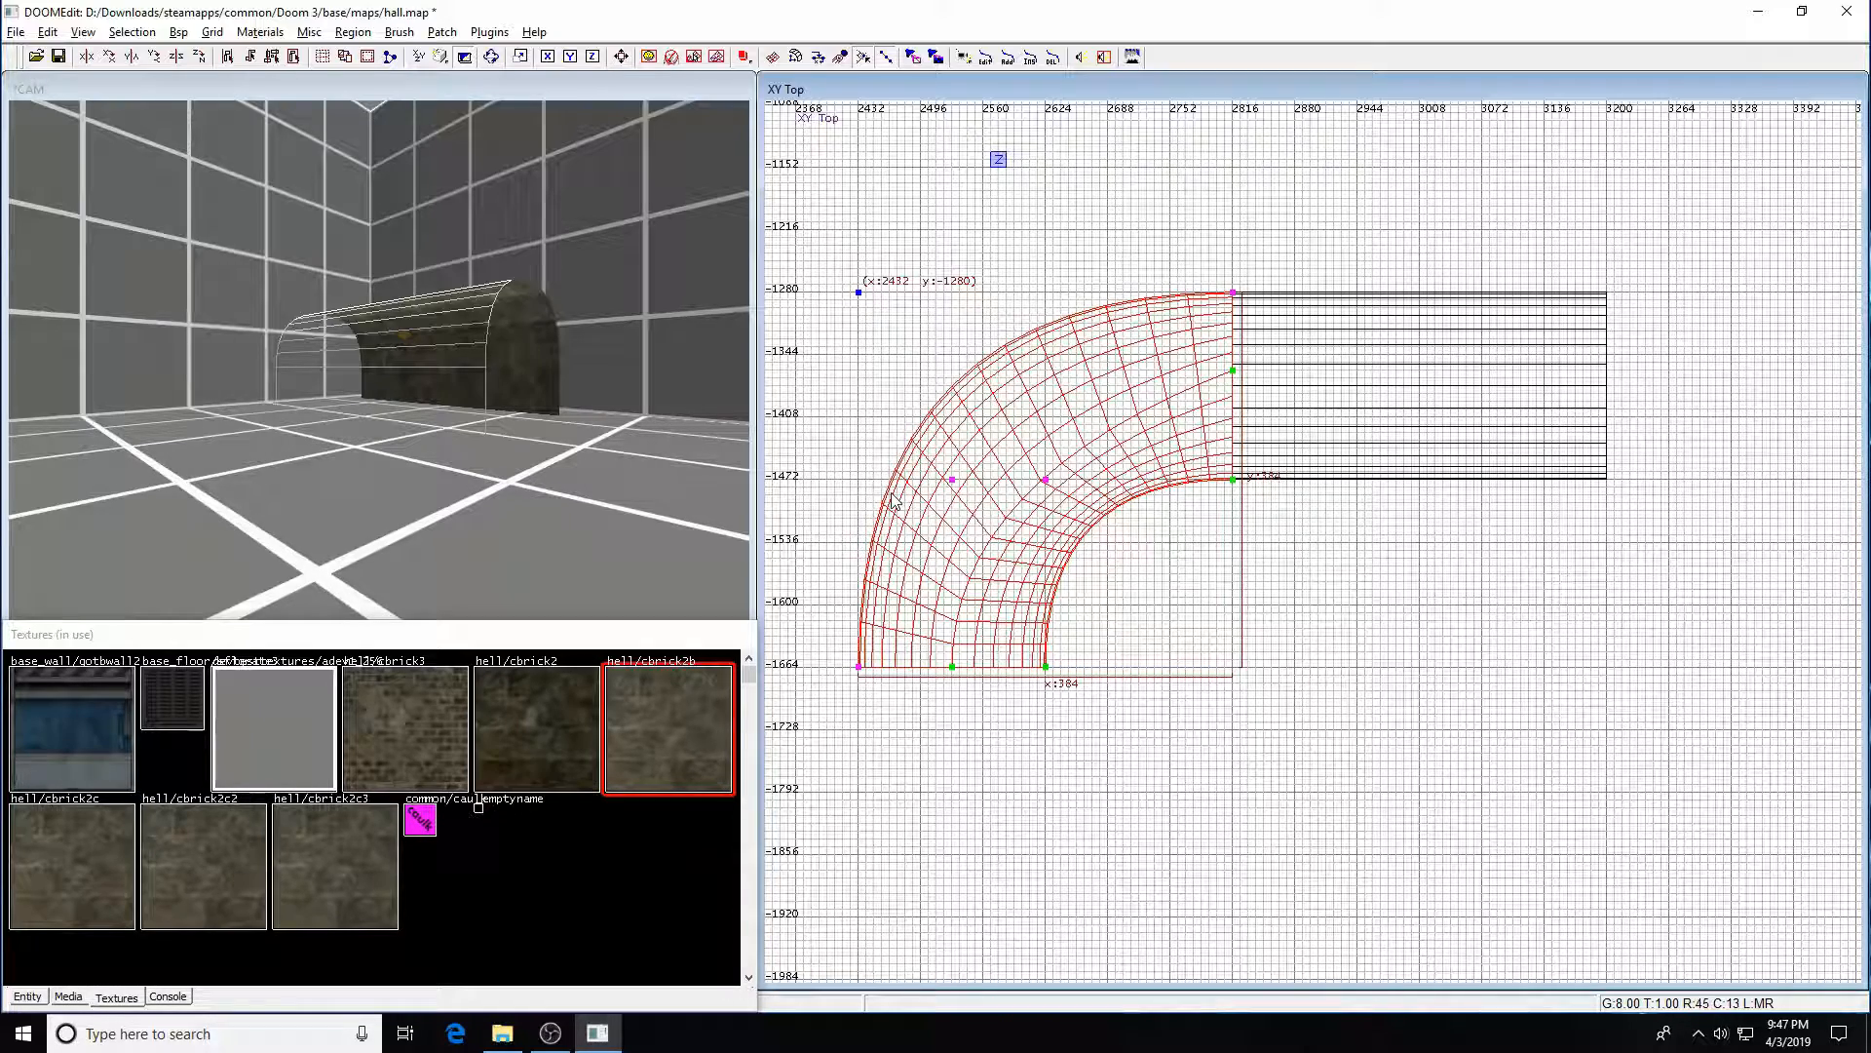
{"action": "left_click_drag", "start_coordinate": [905, 382], "coordinate": [953, 398]}
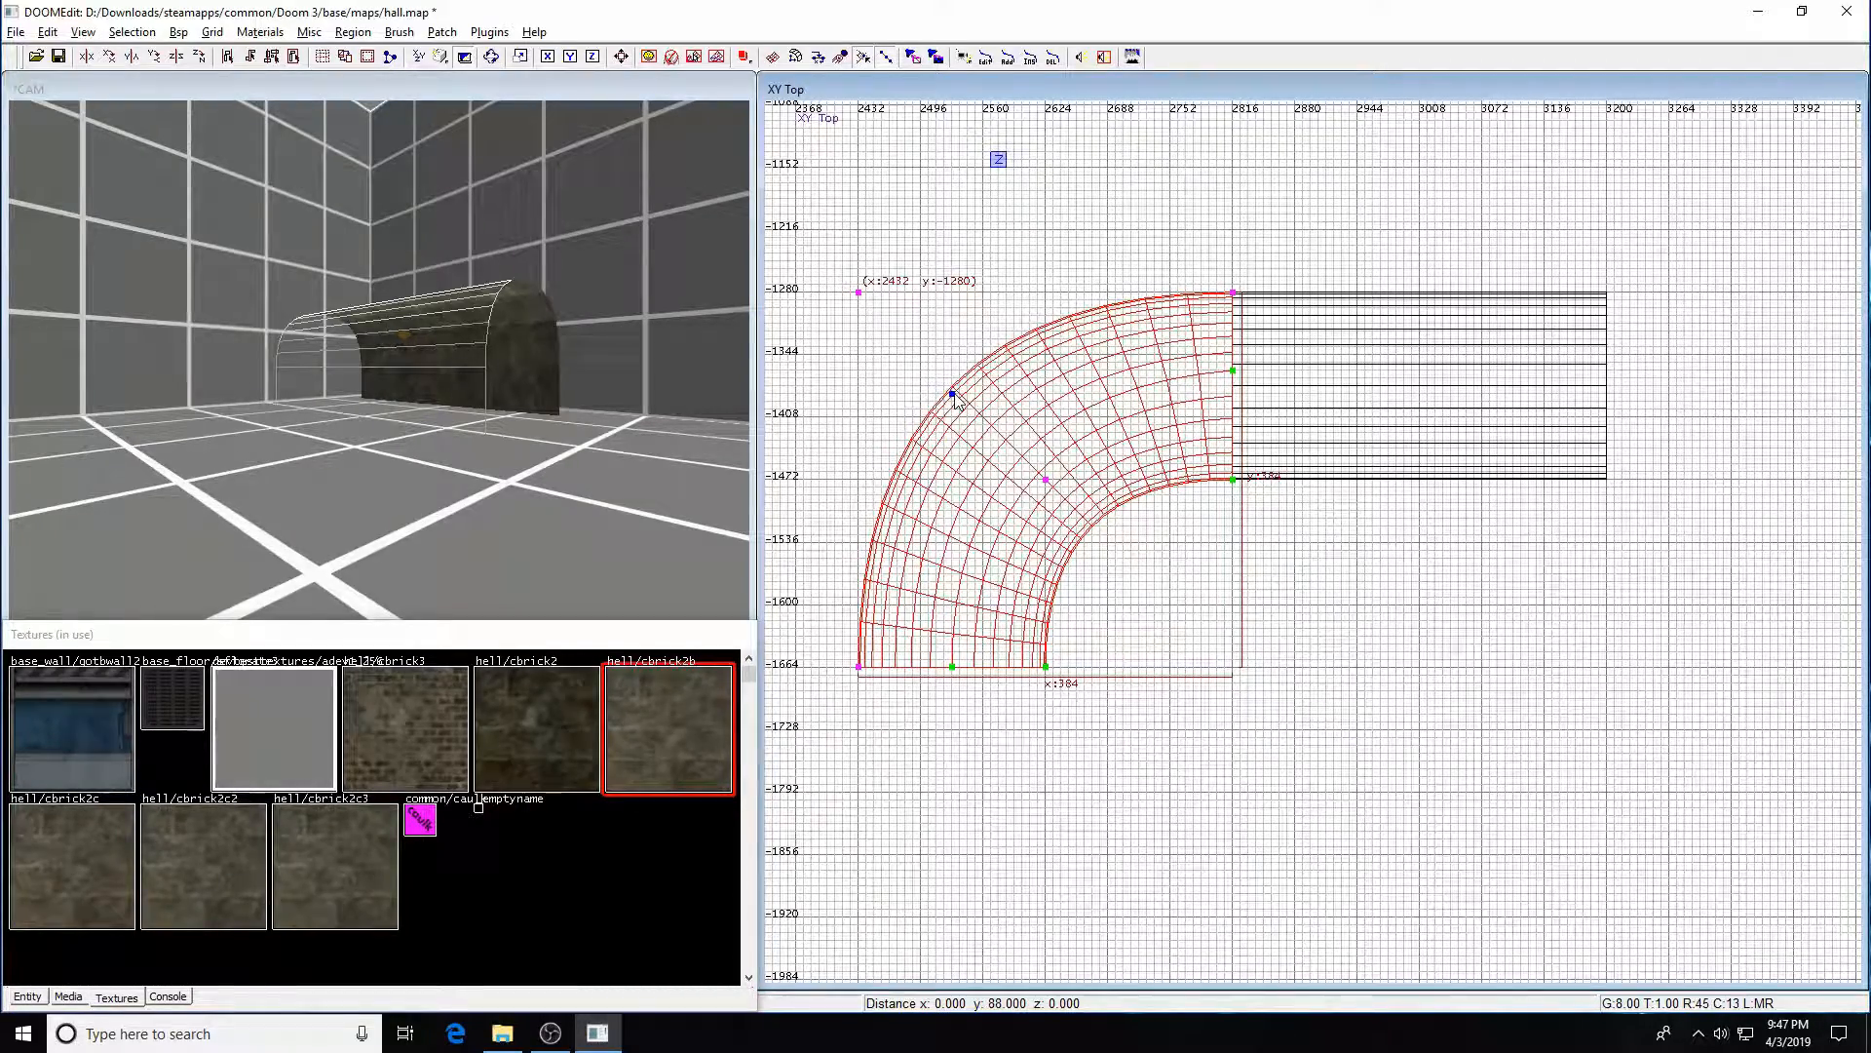
- Examine the joint between the curved bend and the straight arch, then end vertex editing and deselect the bend
{"action": "scroll", "coordinate": [1210, 523], "scroll_direction": "up", "scroll_amount": 2}
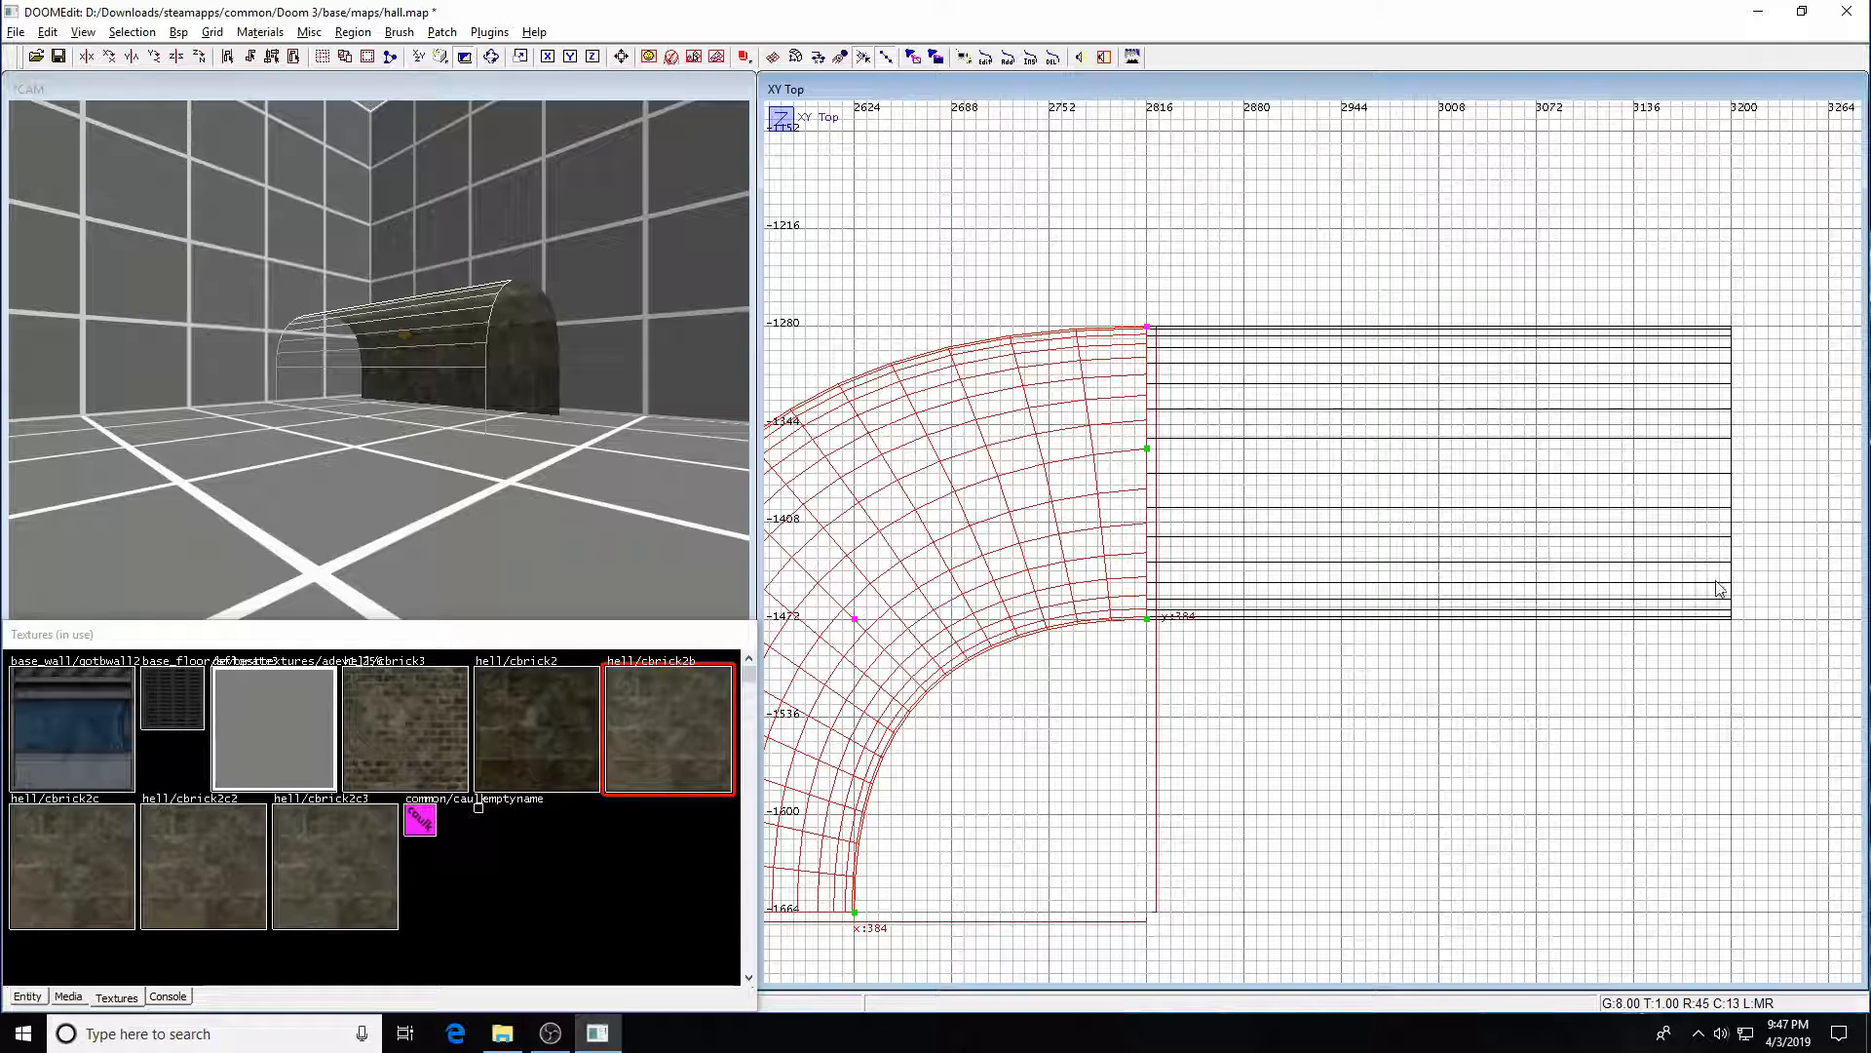
{"action": "left_click_drag", "start_coordinate": [1124, 393], "coordinate": [1151, 475]}
{"action": "key", "text": "Escape"}
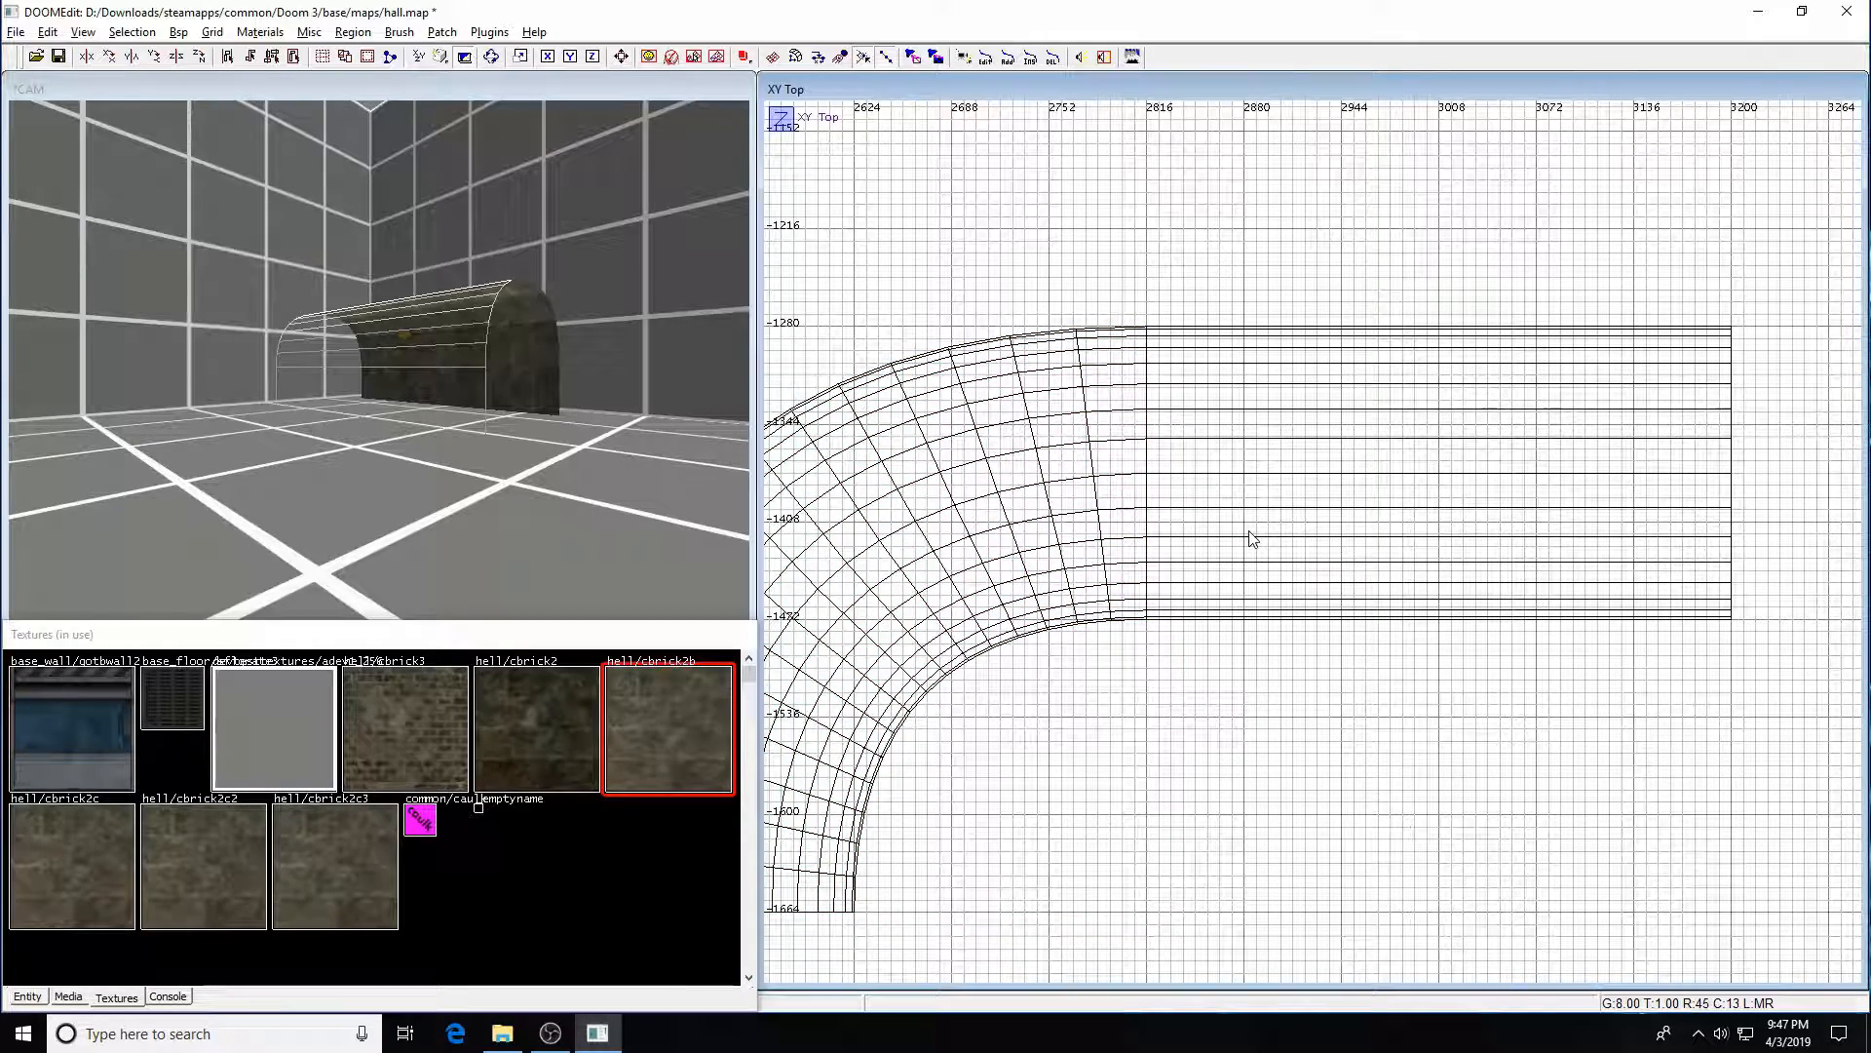
- Place the camera on the inner side of the bend and turn it to examine the curved patch from outside
{"action": "key", "text": "Left"}
{"action": "key", "text": "Left"}
{"action": "key", "text": "Left"}
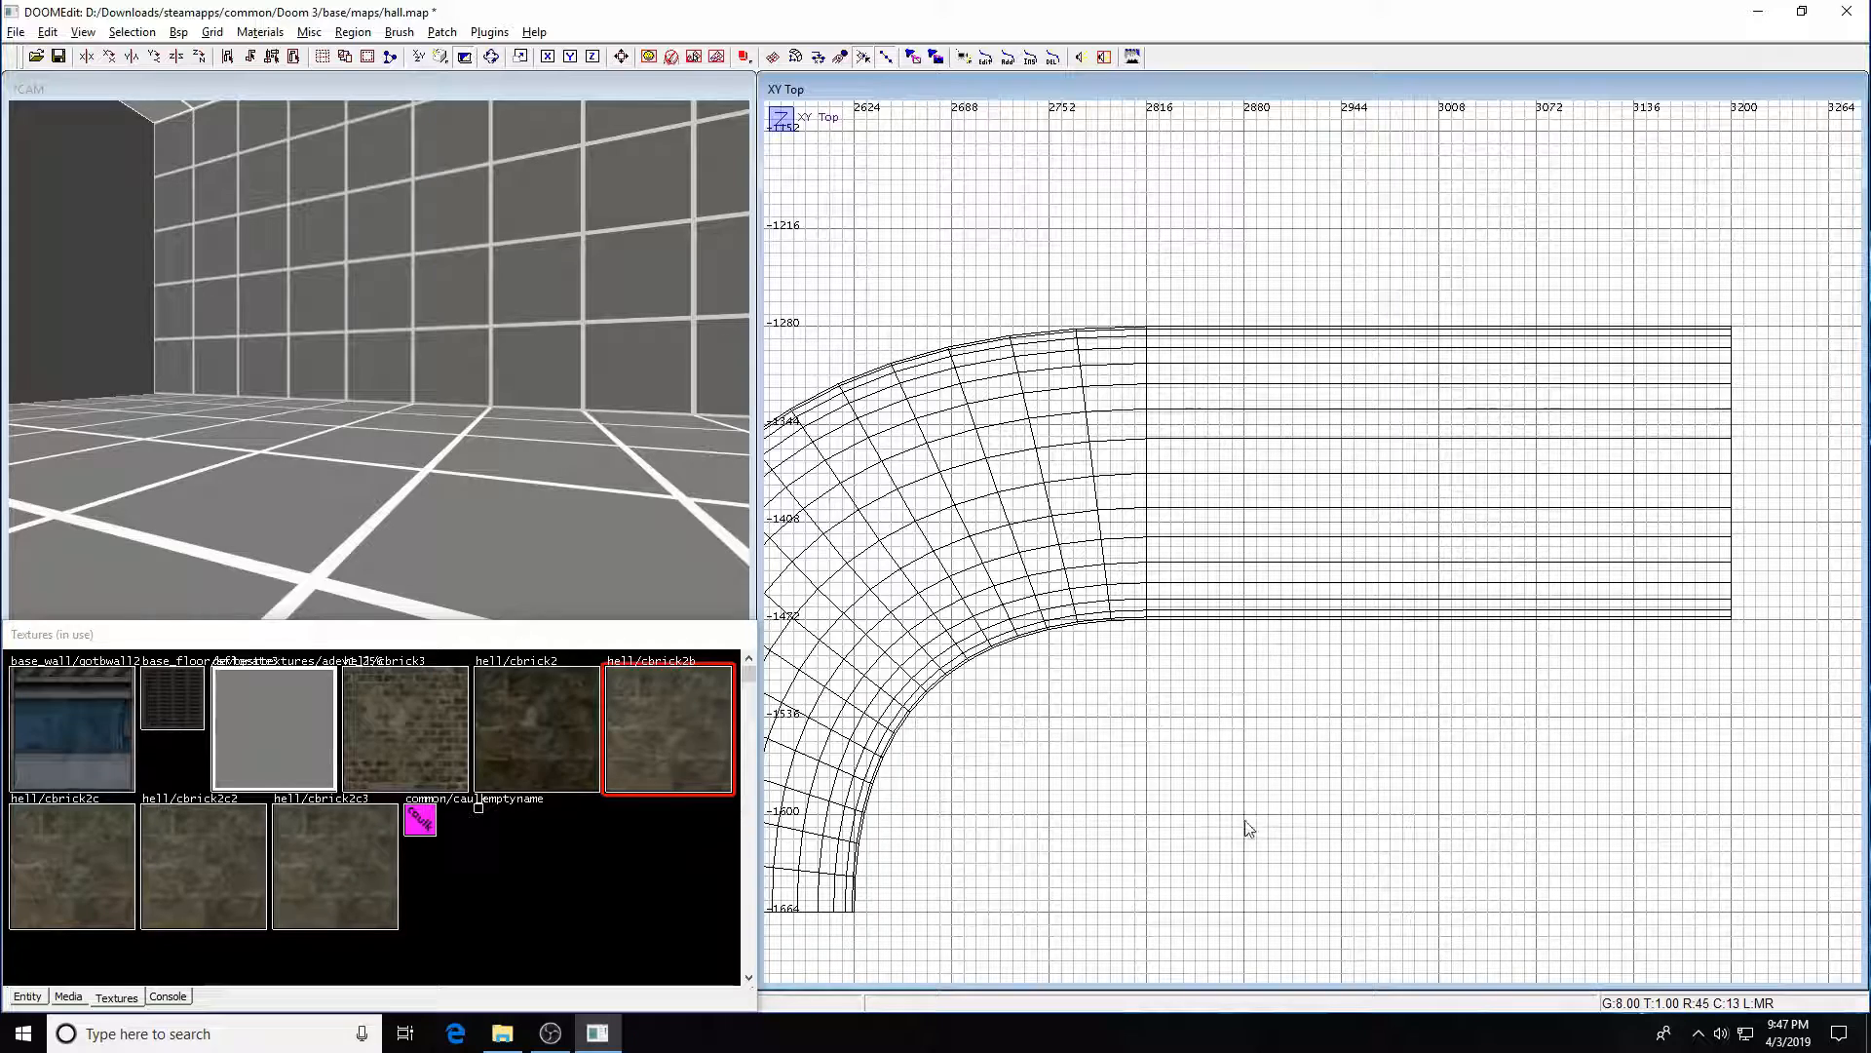
{"action": "middle_click", "coordinate": [977, 816], "text": "ctrl"}
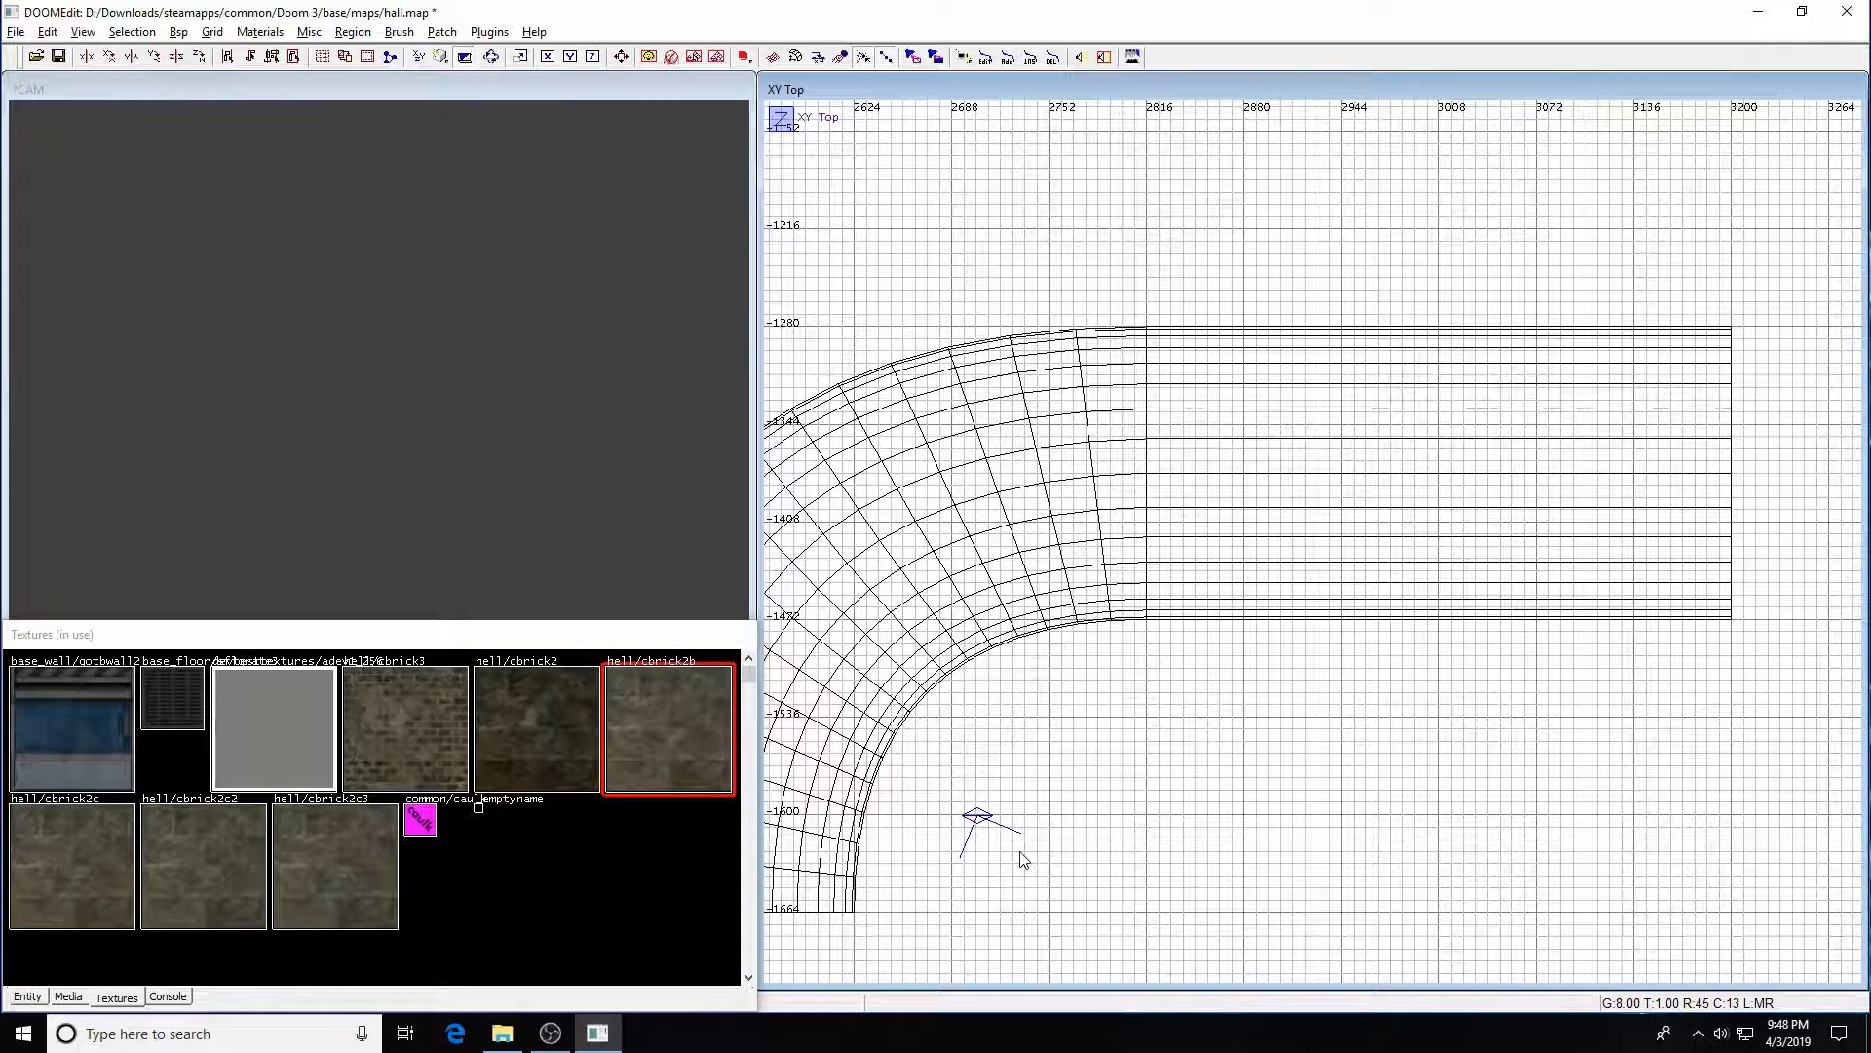
{"action": "key", "text": "Left"}
{"action": "key", "text": "Left"}
{"action": "key", "text": "Left"}
{"action": "key", "text": "Left"}
{"action": "key", "text": "Left"}
{"action": "key", "text": "Left"}
{"action": "key", "text": "Left"}
{"action": "key", "text": "Left"}
{"action": "key", "text": "Right"}
{"action": "key", "text": "Right"}
{"action": "key", "text": "Right"}
{"action": "key", "text": "Right"}
{"action": "key", "text": "Right"}
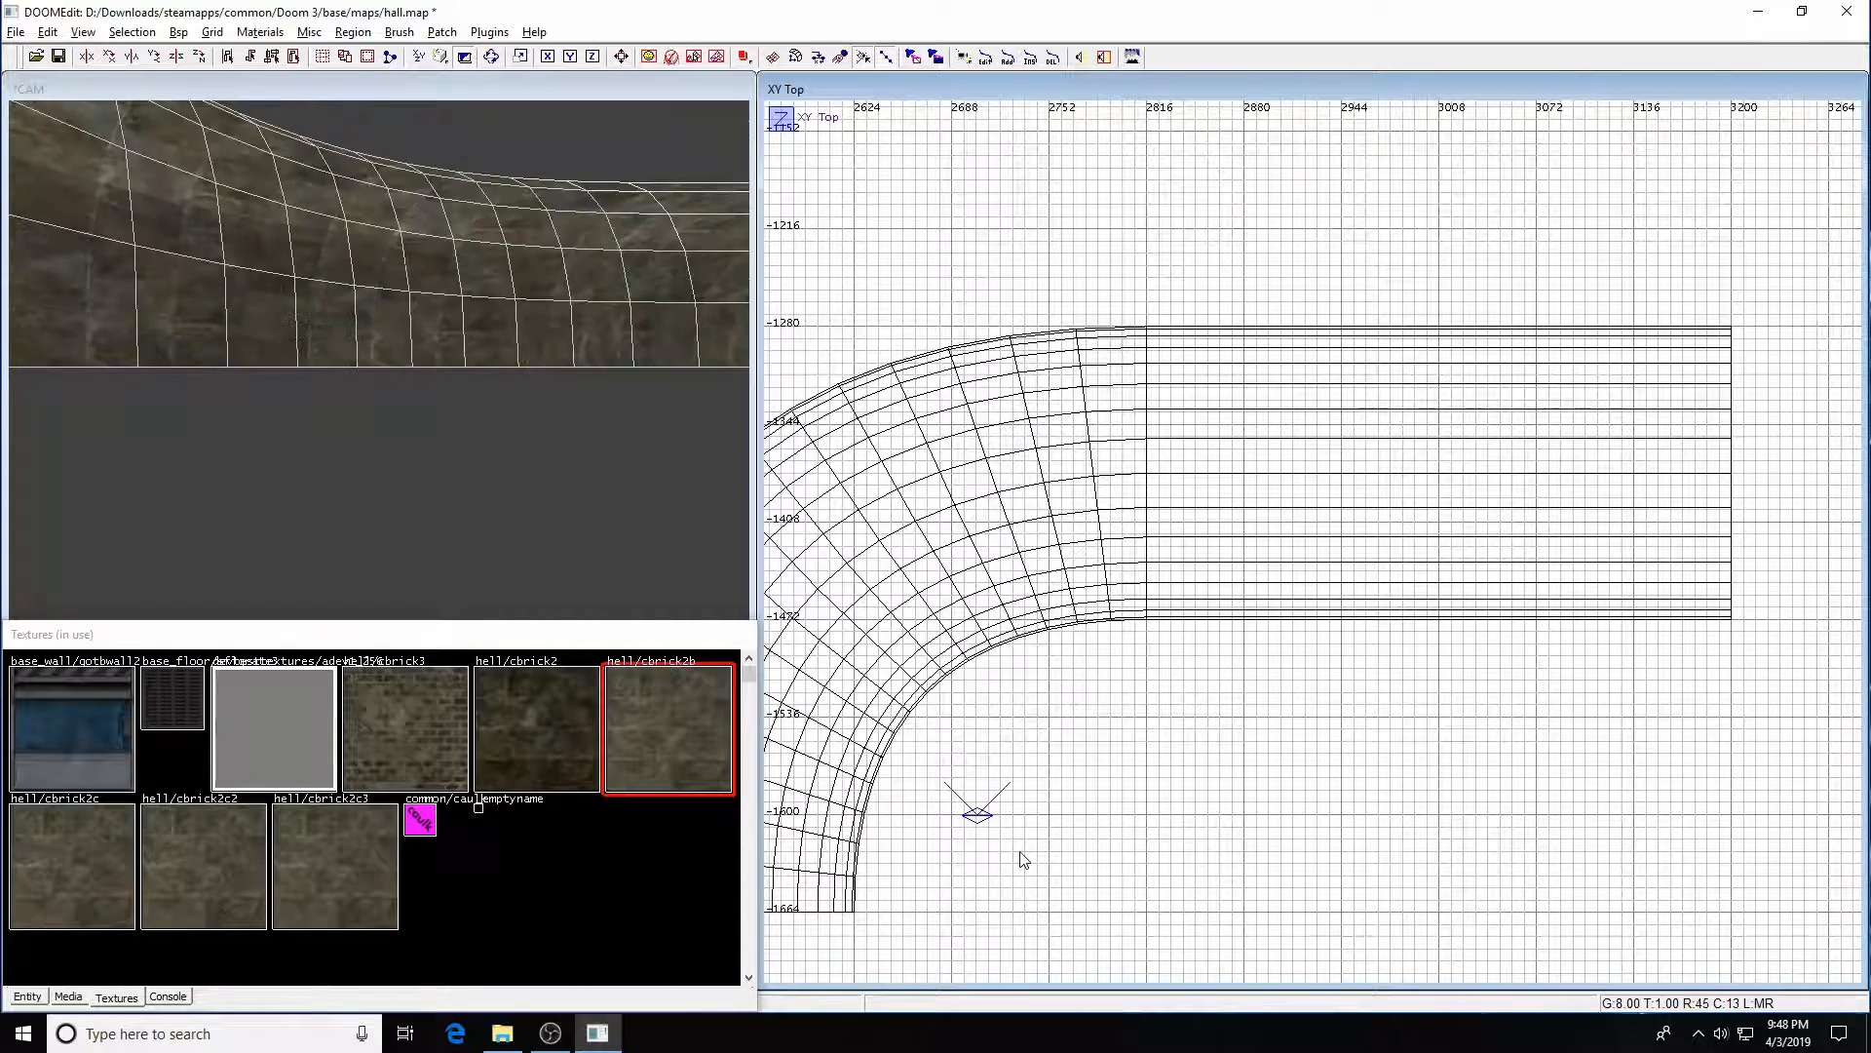
{"action": "key", "text": "Right"}
- Fly the camera around to the open end of the straight arch, facing into the tunnel
{"action": "key", "text": "Up"}
{"action": "key", "text": "Up"}
{"action": "key", "text": "Up"}
{"action": "key", "text": "Up"}
{"action": "key", "text": "Up"}
{"action": "key", "text": "Up"}
{"action": "key", "text": "Up"}
{"action": "key", "text": "Up"}
{"action": "key", "text": "Up"}
{"action": "key", "text": "Up"}
{"action": "key", "text": "Up"}
{"action": "key", "text": "Up"}
{"action": "key", "text": "Up"}
{"action": "key", "text": "Up"}
{"action": "key", "text": "Up"}
{"action": "key", "text": "Up"}
{"action": "key", "text": "Up"}
{"action": "key", "text": "Up"}
{"action": "key", "text": "Up"}
{"action": "key", "text": "Up"}
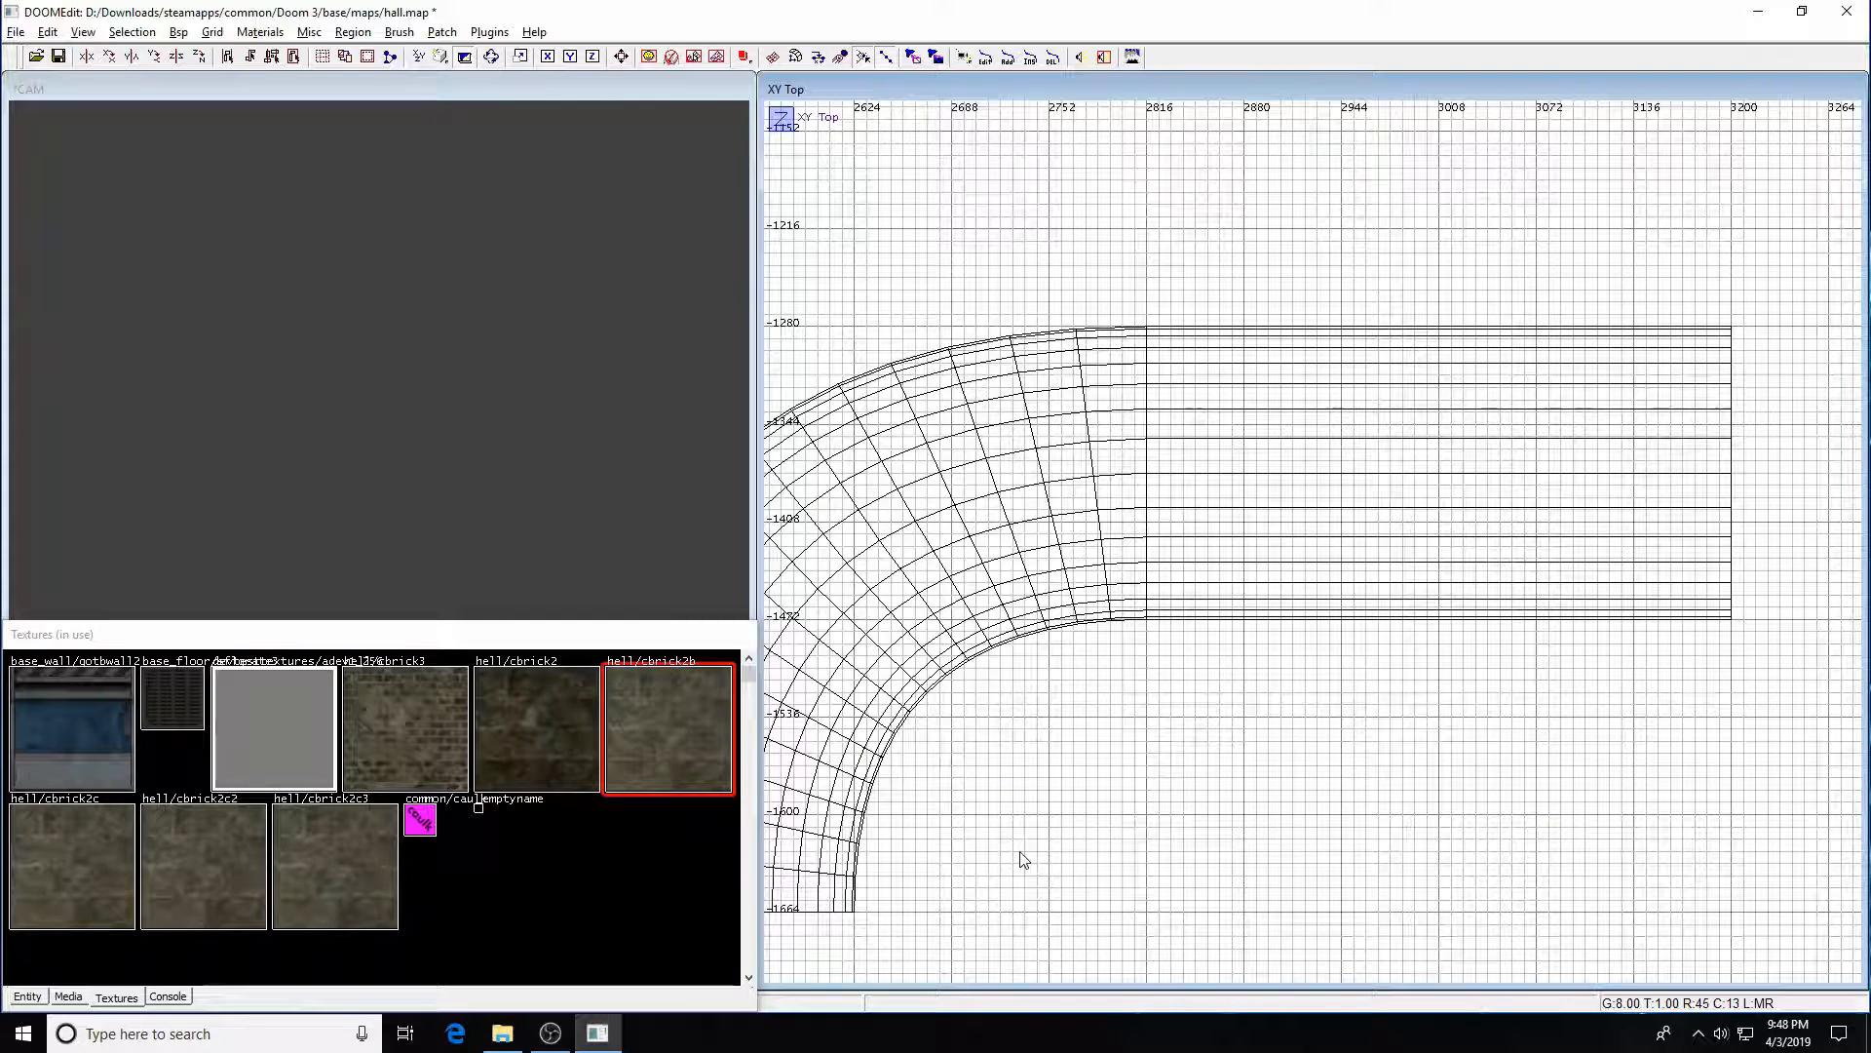
{"action": "key", "text": "Left"}
{"action": "key", "text": "Left"}
{"action": "key", "text": "Left"}
{"action": "key", "text": "Left"}
{"action": "key", "text": "Up"}
{"action": "key", "text": "Up"}
{"action": "key", "text": "Up"}
{"action": "key", "text": "Up"}
{"action": "key", "text": "Up"}
{"action": "key", "text": "Up"}
{"action": "key", "text": "Right"}
{"action": "key", "text": "Right"}
{"action": "key", "text": "Right"}
{"action": "key", "text": "Up"}
{"action": "key", "text": "Up"}
{"action": "key", "text": "Up"}
{"action": "key", "text": "Up"}
{"action": "key", "text": "Up"}
{"action": "key", "text": "Up"}
{"action": "key", "text": "Left"}
{"action": "key", "text": "Left"}
{"action": "key", "text": "Left"}
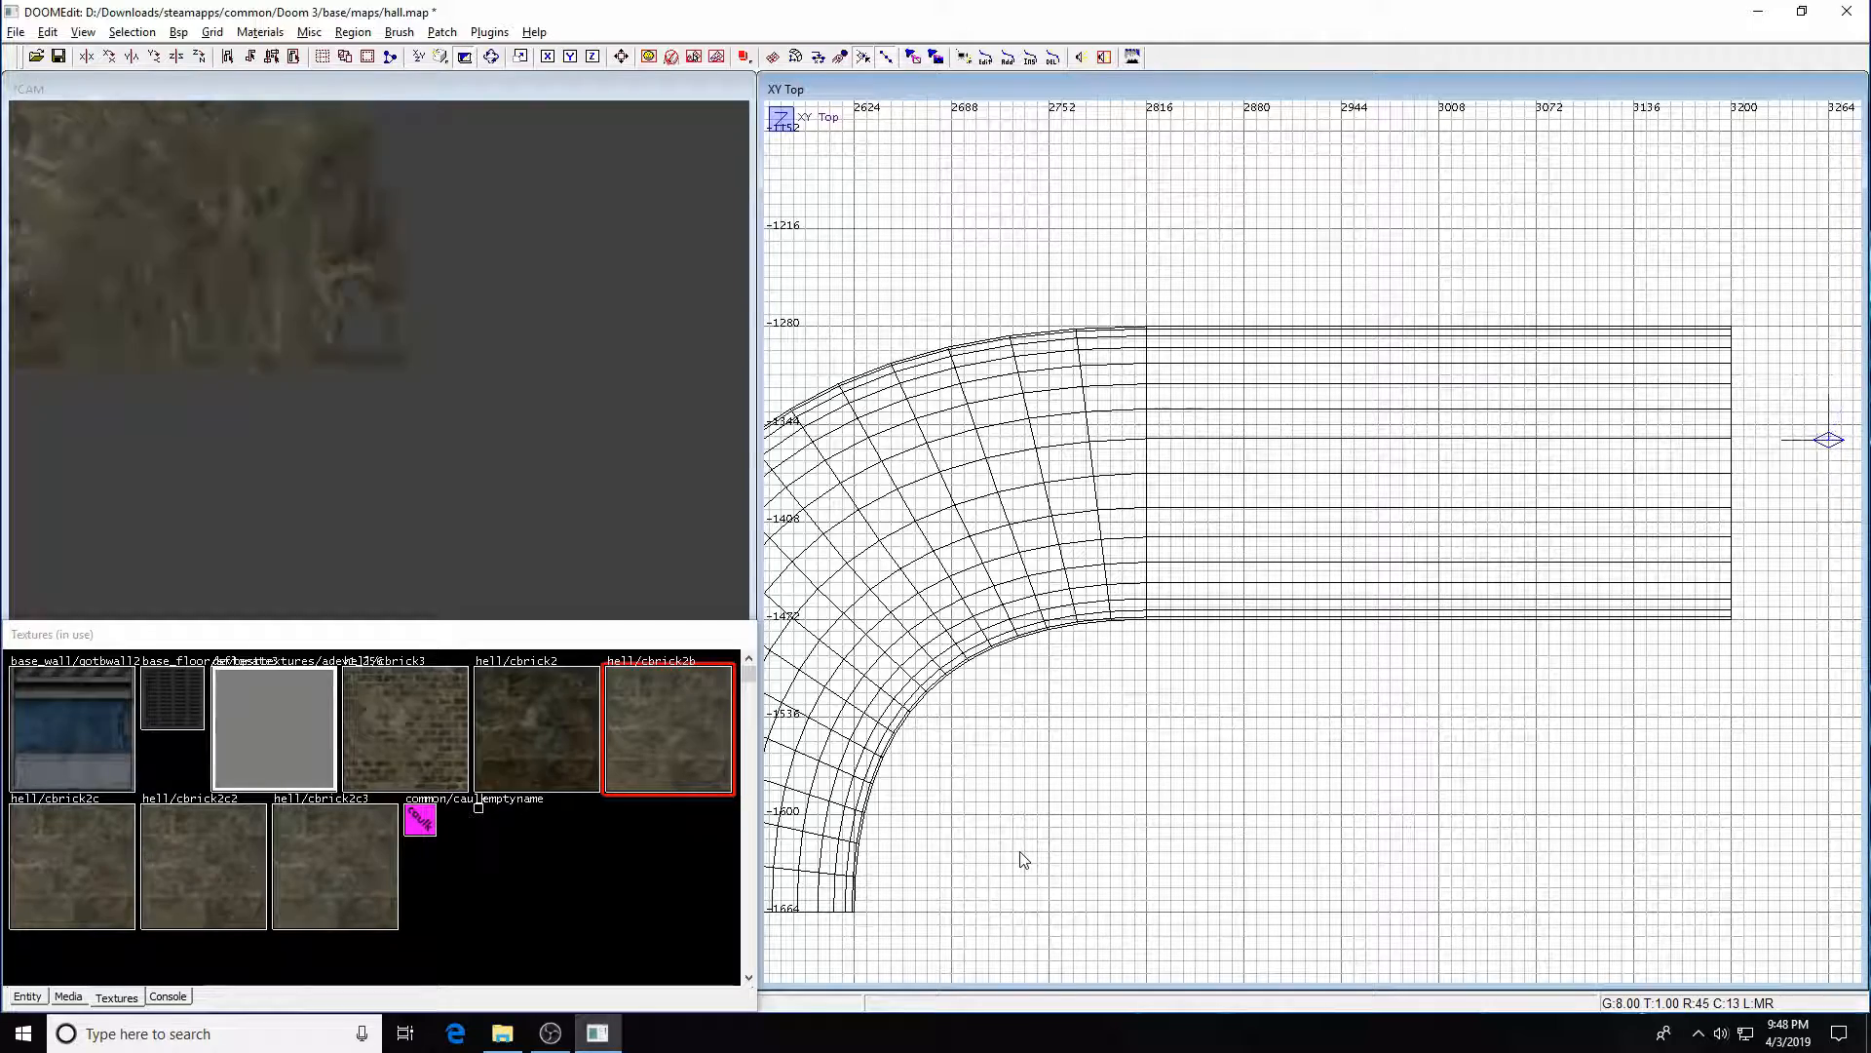
{"action": "key", "text": "Up"}
{"action": "key", "text": "Up"}
{"action": "key", "text": "Up"}
{"action": "key", "text": "Up"}
{"action": "key", "text": "Up"}
{"action": "key", "text": "Up"}
{"action": "key", "text": "Up"}
{"action": "key", "text": "Up"}
{"action": "key", "text": "Up"}
{"action": "key", "text": "Up"}
{"action": "key", "text": "Up"}
{"action": "key", "text": "Up"}
{"action": "key", "text": "Up"}
{"action": "key", "text": "Up"}
{"action": "key", "text": "Up"}
{"action": "key", "text": "Up"}
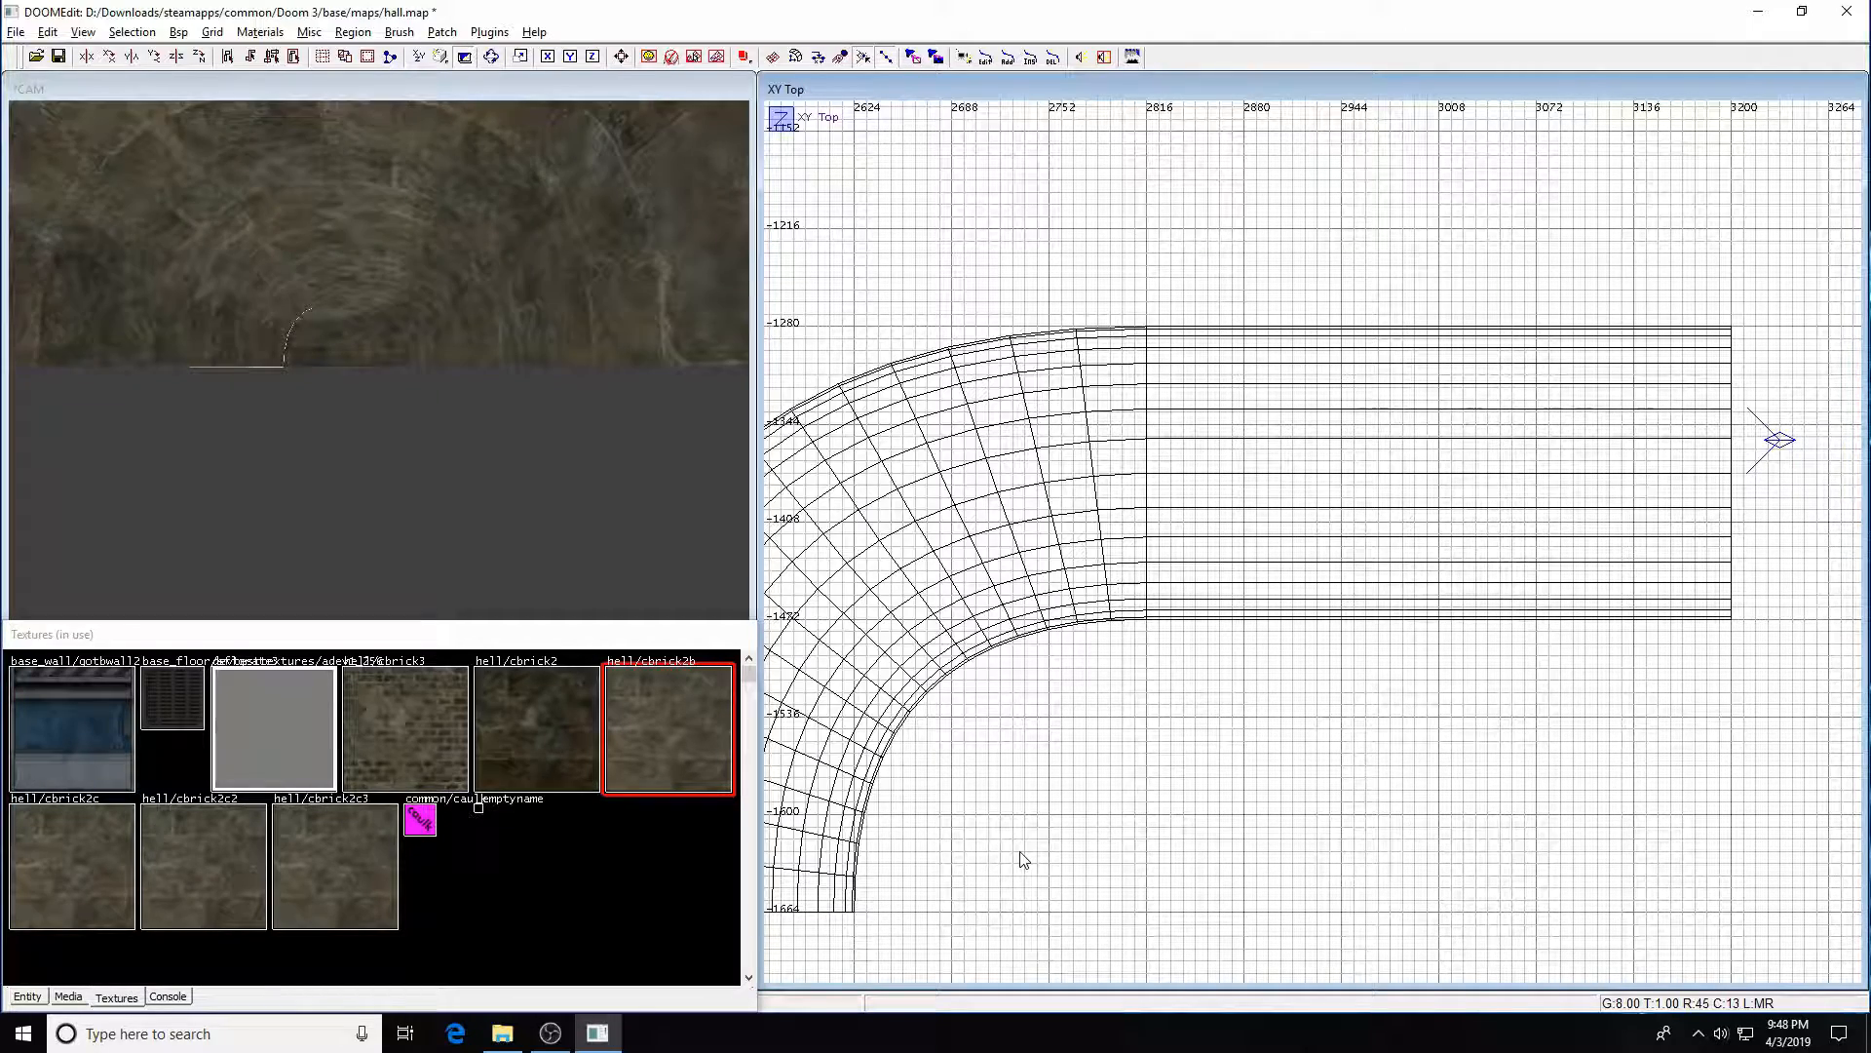
- Travel the camera through the tunnel and around the bend to inspect its interior, returning to the open end
{"action": "key", "text": "Left"}
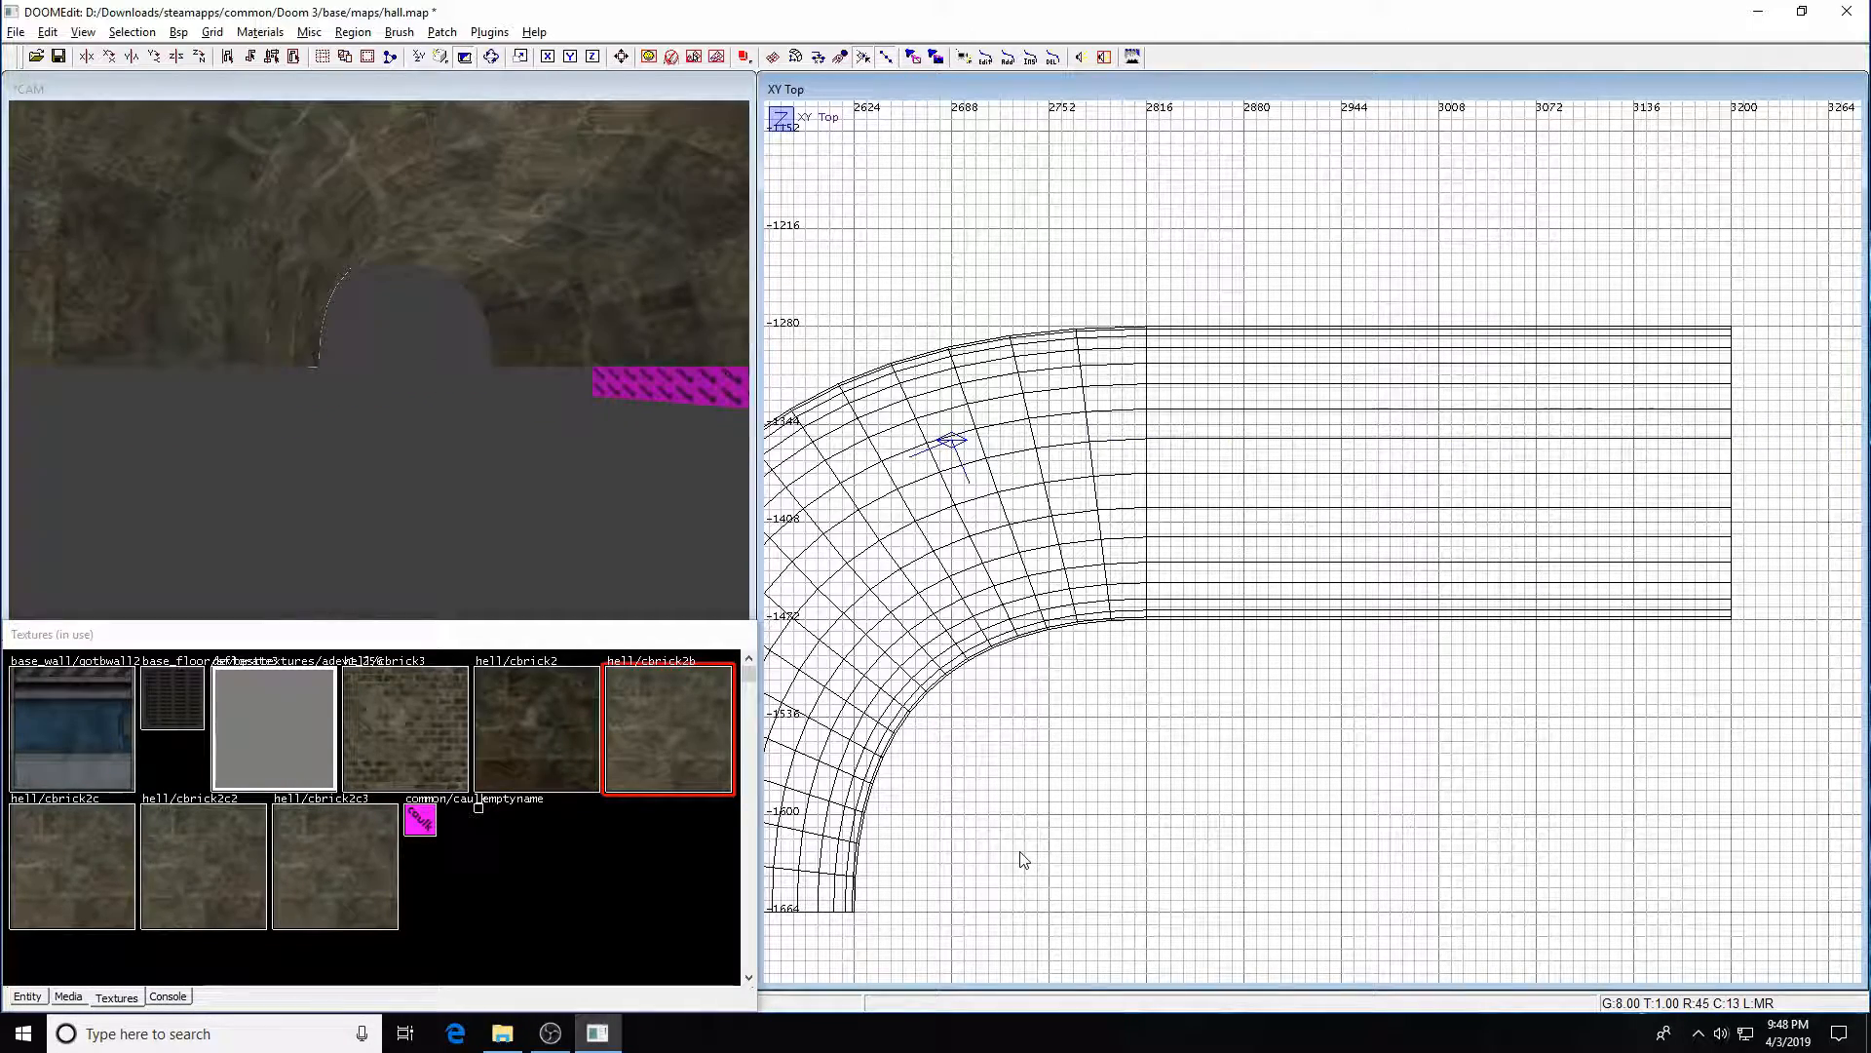
{"action": "key", "text": "Left"}
{"action": "key", "text": "Left"}
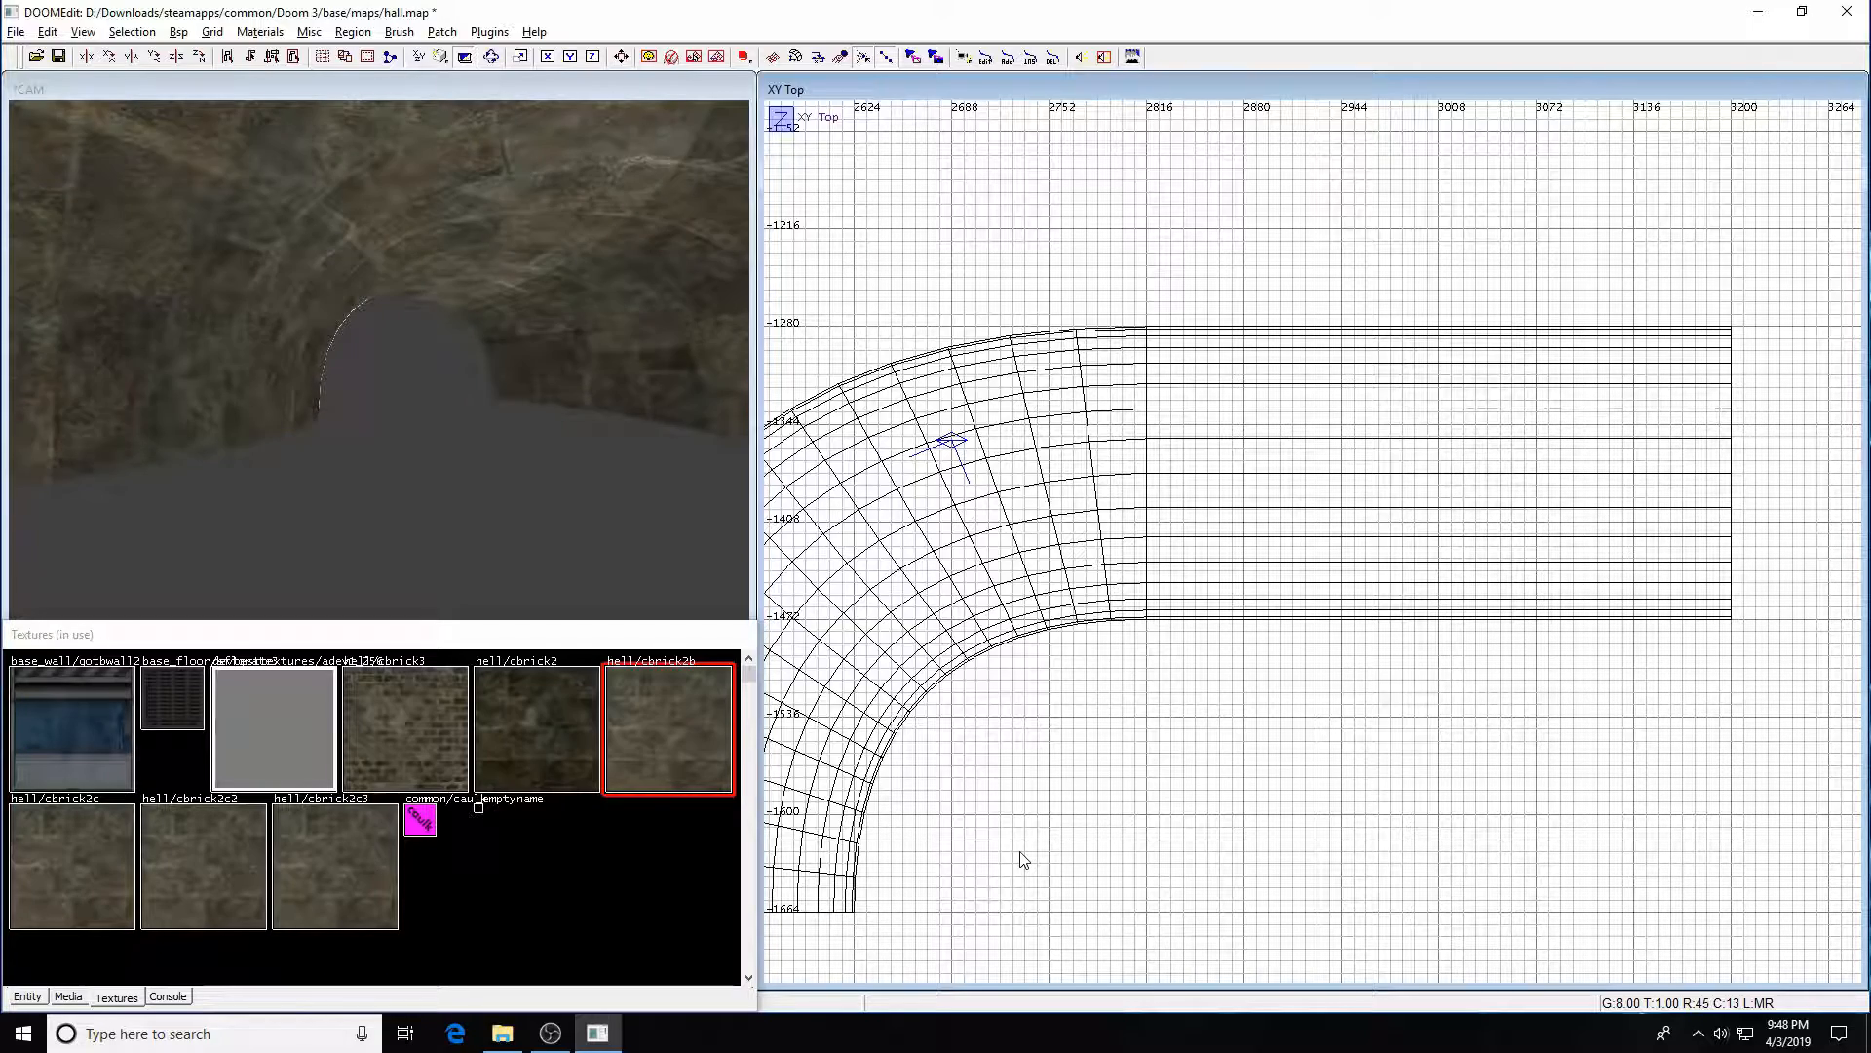
{"action": "key", "text": "Up"}
{"action": "key", "text": "Up"}
{"action": "key", "text": "Up"}
{"action": "key", "text": "Up"}
{"action": "key", "text": "Up"}
{"action": "key", "text": "Right"}
{"action": "key", "text": "Up"}
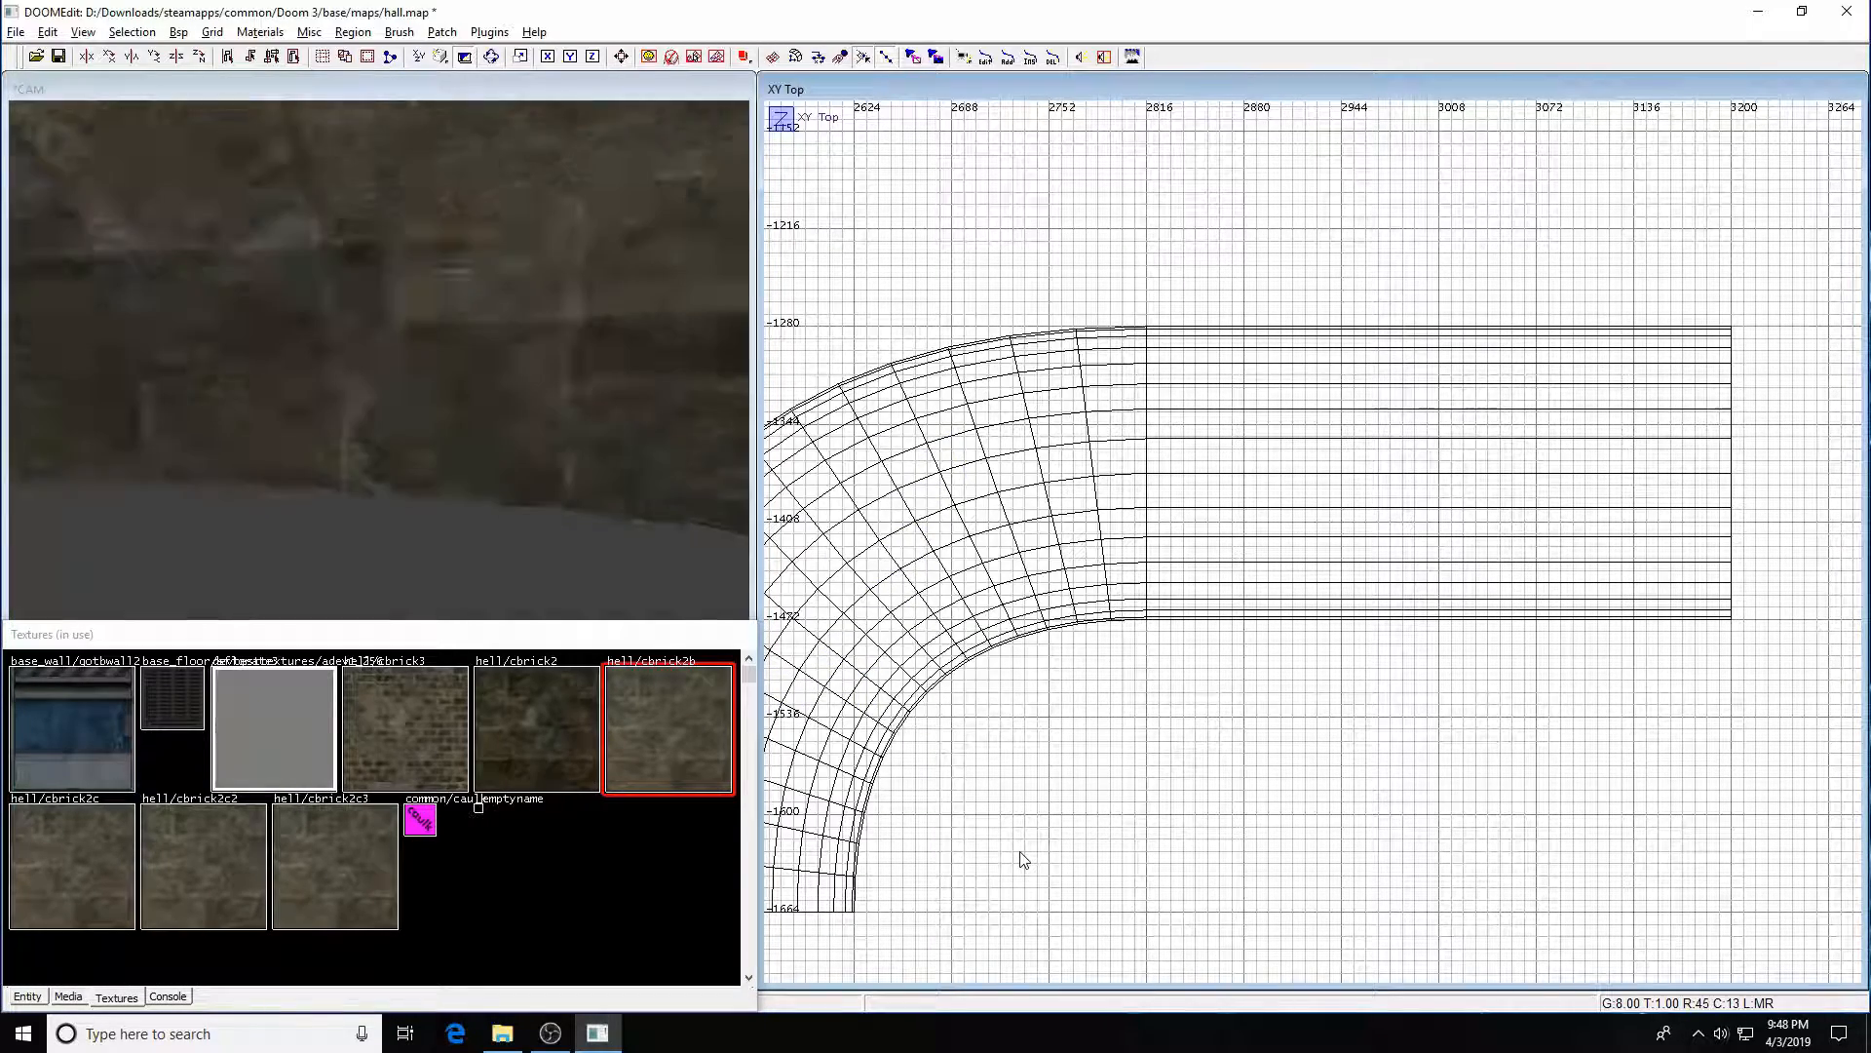
{"action": "key", "text": "Right"}
{"action": "key", "text": "Right"}
{"action": "key", "text": "Right"}
{"action": "key", "text": "Right"}
{"action": "key", "text": "Right"}
{"action": "key", "text": "Right"}
{"action": "key", "text": "Up"}
{"action": "key", "text": "Up"}
{"action": "key", "text": "Up"}
{"action": "key", "text": "Up"}
{"action": "key", "text": "Up"}
{"action": "key", "text": "Up"}
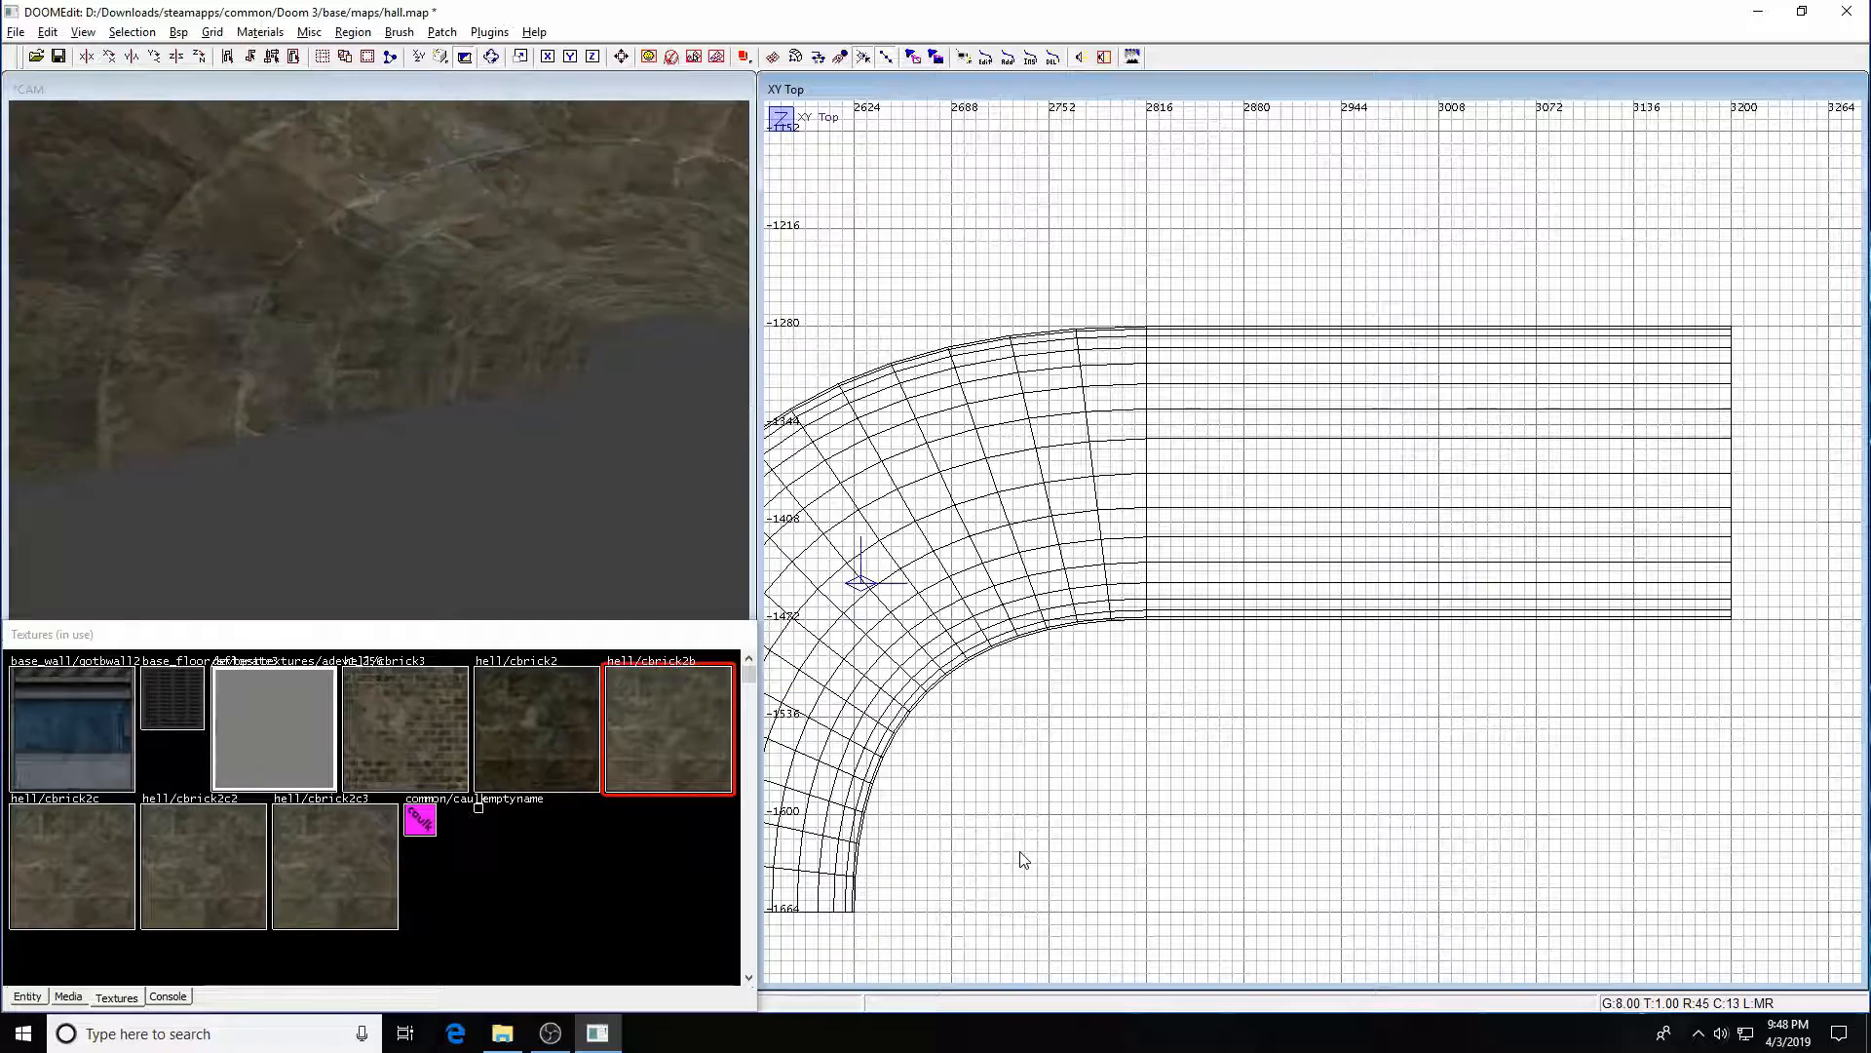
{"action": "key", "text": "Right"}
{"action": "key", "text": "Right"}
{"action": "key", "text": "Right"}
{"action": "key", "text": "Up"}
{"action": "key", "text": "Up"}
{"action": "key", "text": "Up"}
{"action": "key", "text": "Up"}
{"action": "key", "text": "Up"}
{"action": "key", "text": "Up"}
{"action": "key", "text": "Up"}
{"action": "key", "text": "Up"}
{"action": "key", "text": "Up"}
{"action": "key", "text": "Up"}
{"action": "key", "text": "Left"}
{"action": "key", "text": "Left"}
{"action": "key", "text": "Left"}
{"action": "key", "text": "Left"}
{"action": "key", "text": "Left"}
{"action": "key", "text": "Left"}
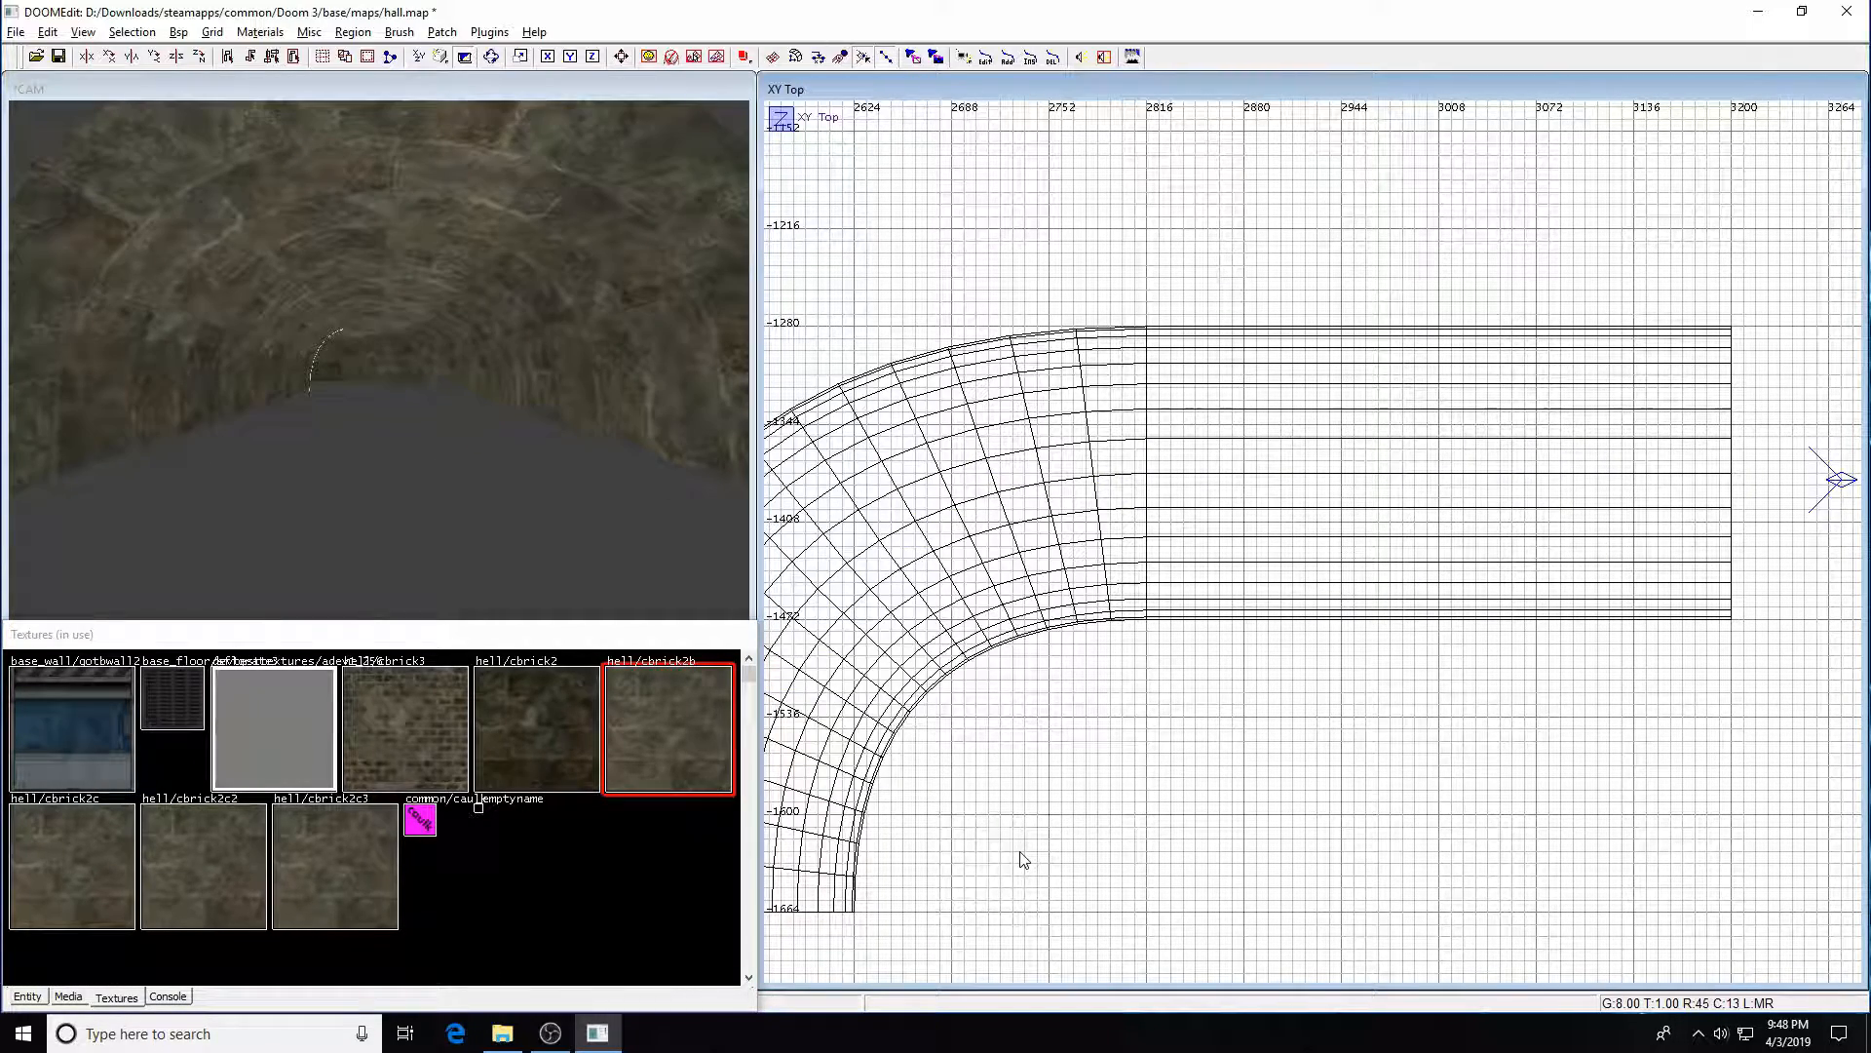
- Clone the straight arch, rotate the copy 90 degrees about the Z axis and place it at the bend's lower end, x 2432, y -1664
{"action": "scroll", "coordinate": [1304, 583], "scroll_direction": "down", "scroll_amount": 2}
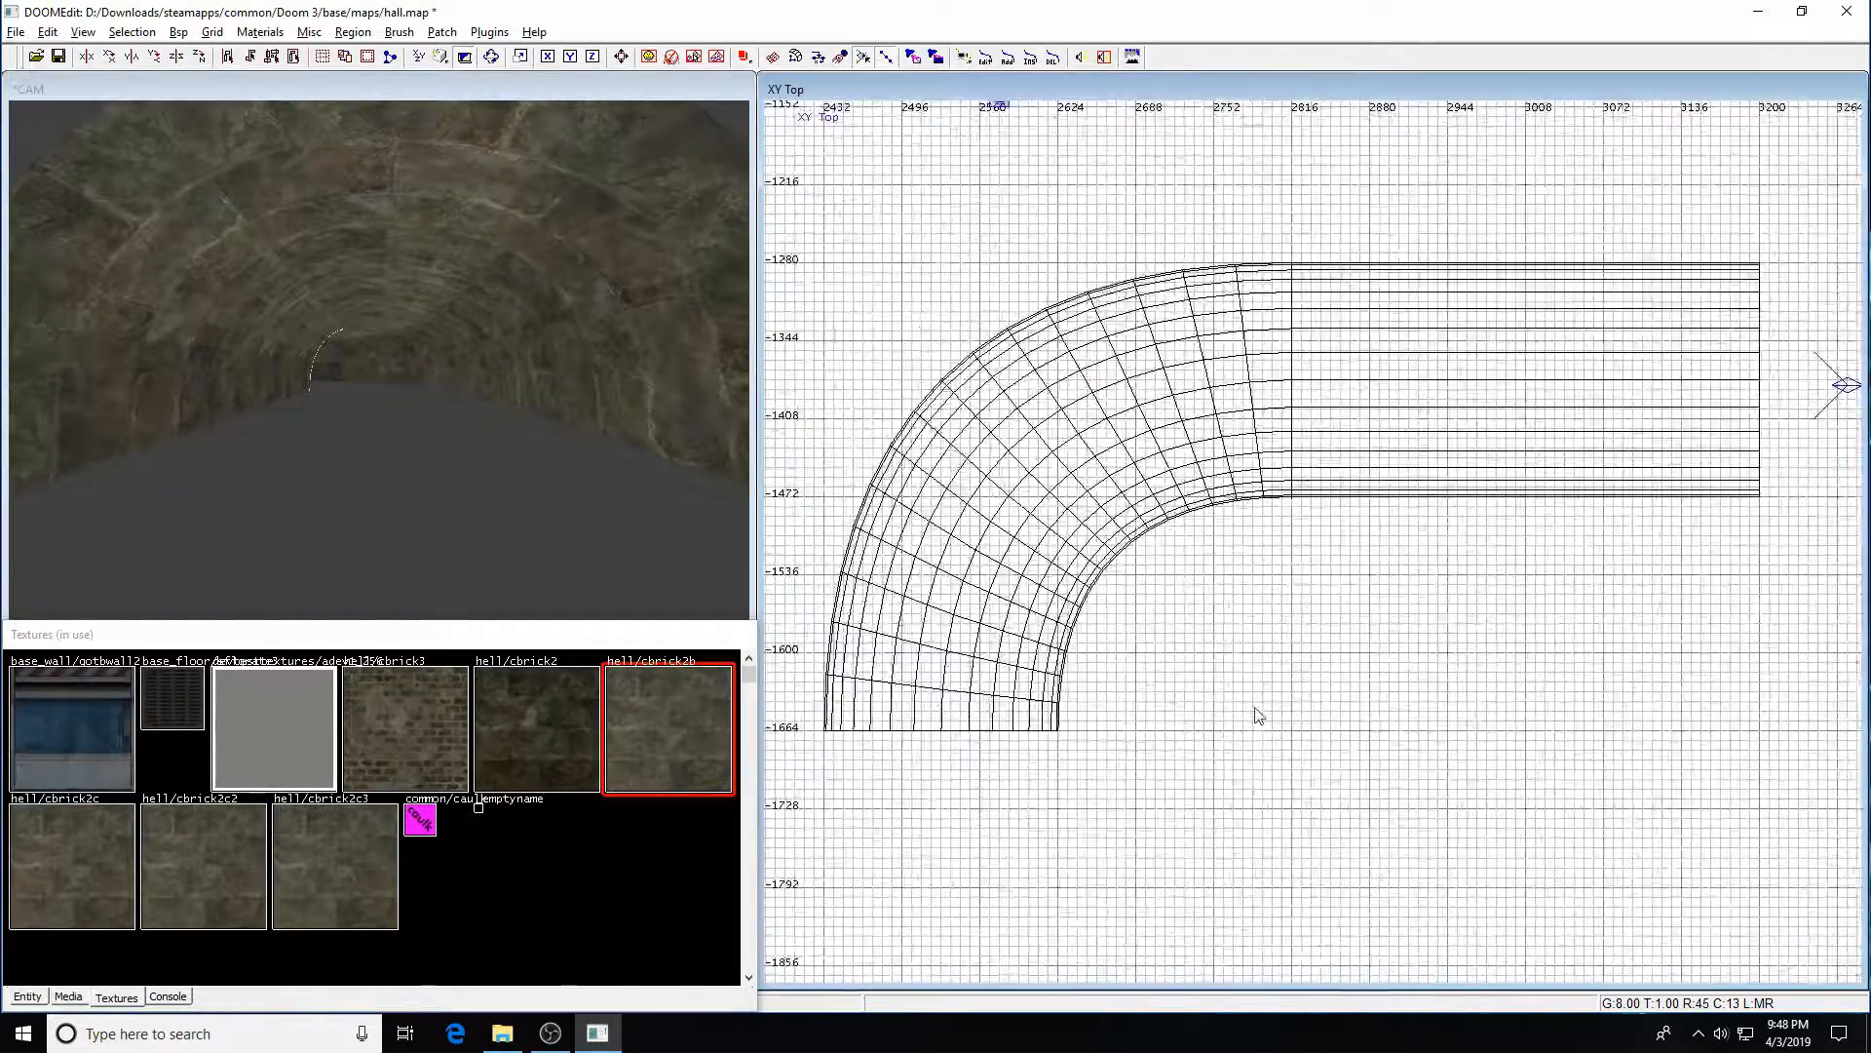
{"action": "left_click", "coordinate": [1477, 454], "text": "shift"}
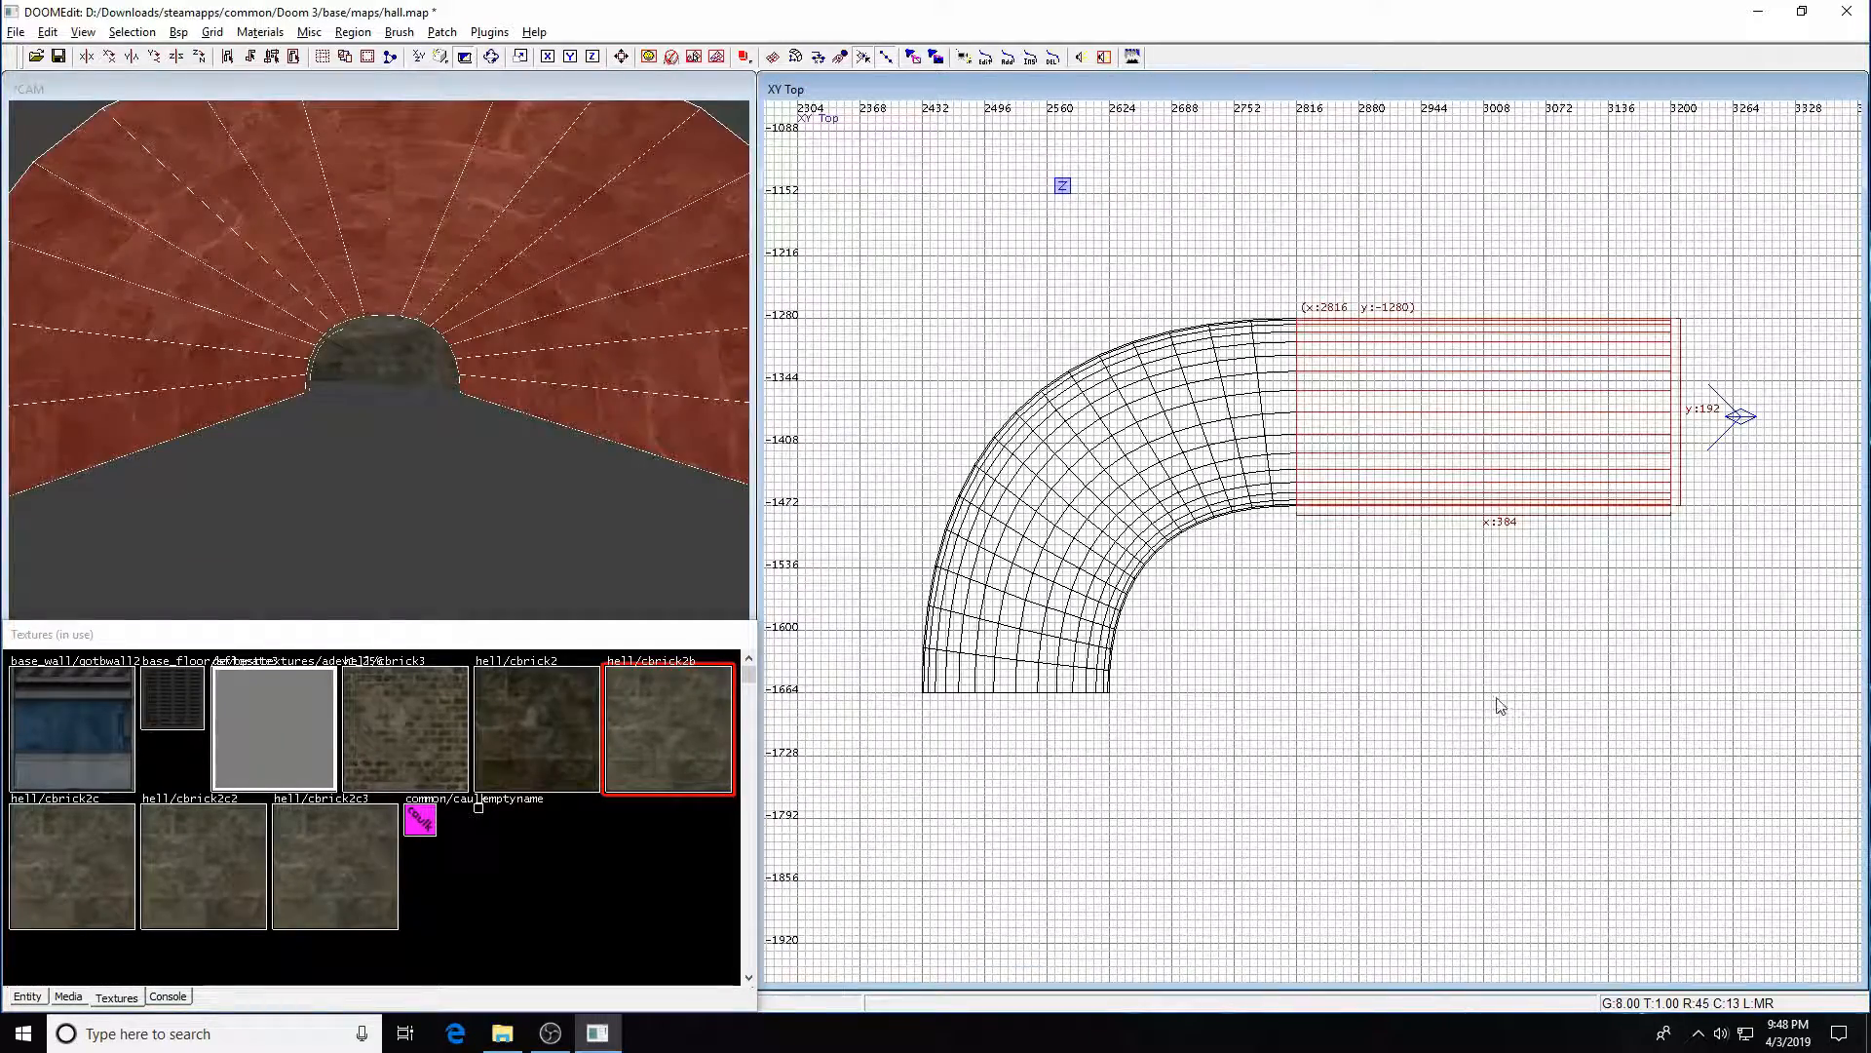
{"action": "right_click_drag", "start_coordinate": [1499, 696], "coordinate": [1586, 634]}
{"action": "key", "text": "space"}
{"action": "left_click_drag", "start_coordinate": [1524, 341], "coordinate": [1394, 713]}
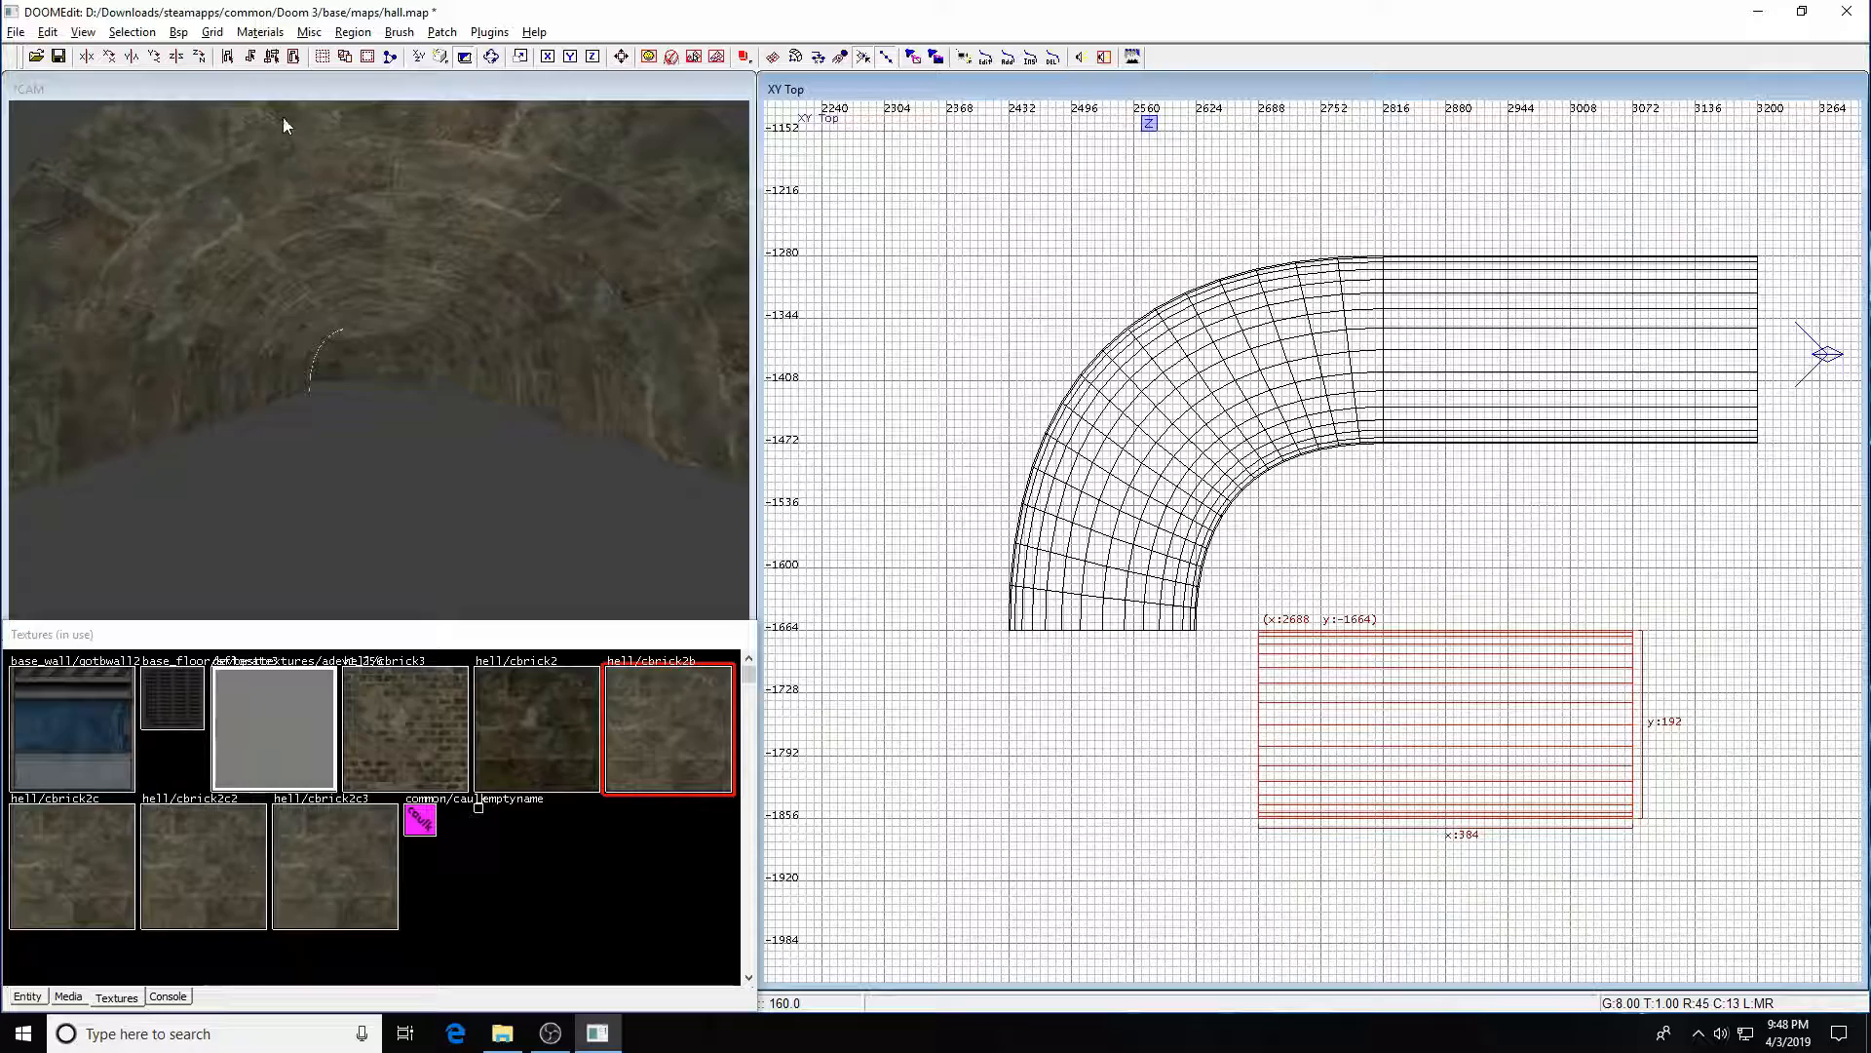
{"action": "left_click", "coordinate": [200, 59]}
{"action": "mouse_move", "coordinate": [1476, 620]}
{"action": "left_mouse_down"}
{"action": "mouse_move", "coordinate": [1137, 735]}
{"action": "mouse_move", "coordinate": [1135, 715]}
{"action": "left_mouse_up"}
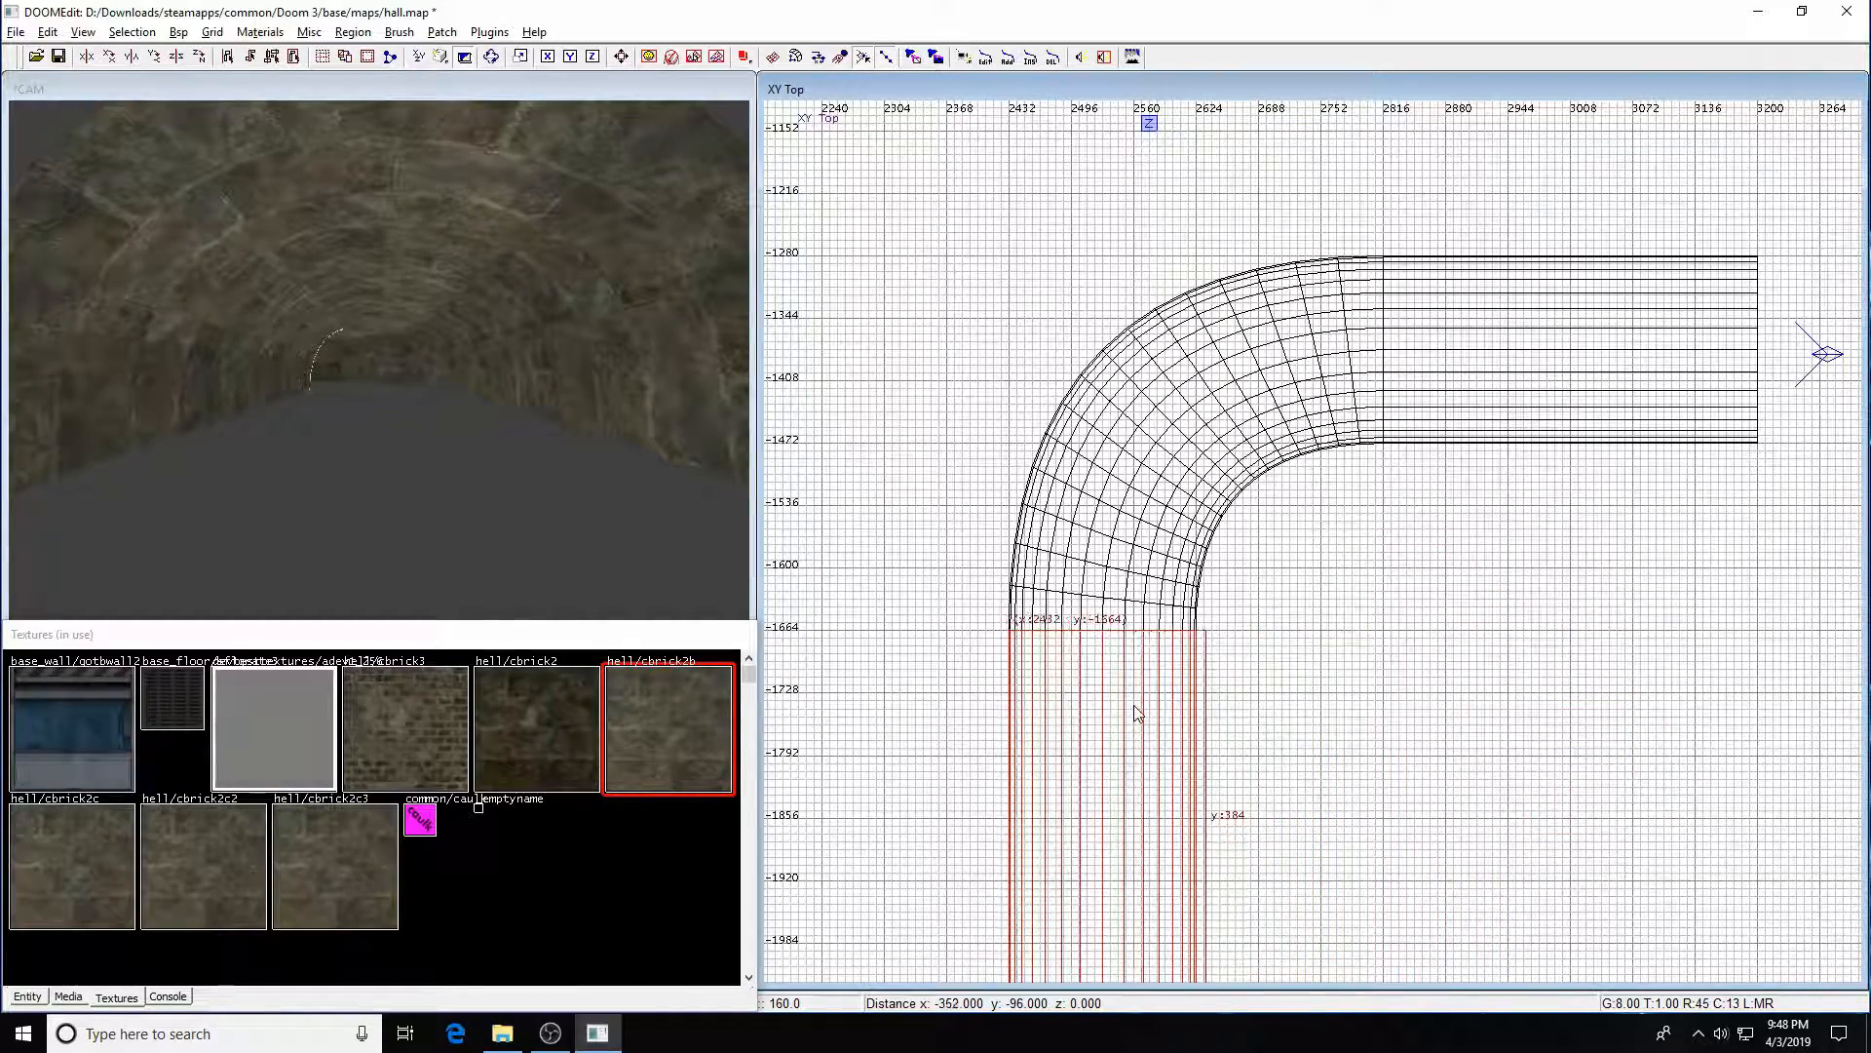
- Select the bend together with both straight arches and move the whole tunnel into the room at x 896
{"action": "left_click", "coordinate": [1198, 542], "text": "shift"}
{"action": "left_click", "coordinate": [1440, 367], "text": "shift"}
{"action": "scroll", "coordinate": [1462, 438], "scroll_direction": "down", "scroll_amount": 3}
{"action": "scroll", "coordinate": [1496, 655], "scroll_direction": "down", "scroll_amount": 2}
{"action": "scroll", "coordinate": [1350, 639], "scroll_direction": "up", "scroll_amount": 1}
{"action": "scroll", "coordinate": [1364, 597], "scroll_direction": "up", "scroll_amount": 1}
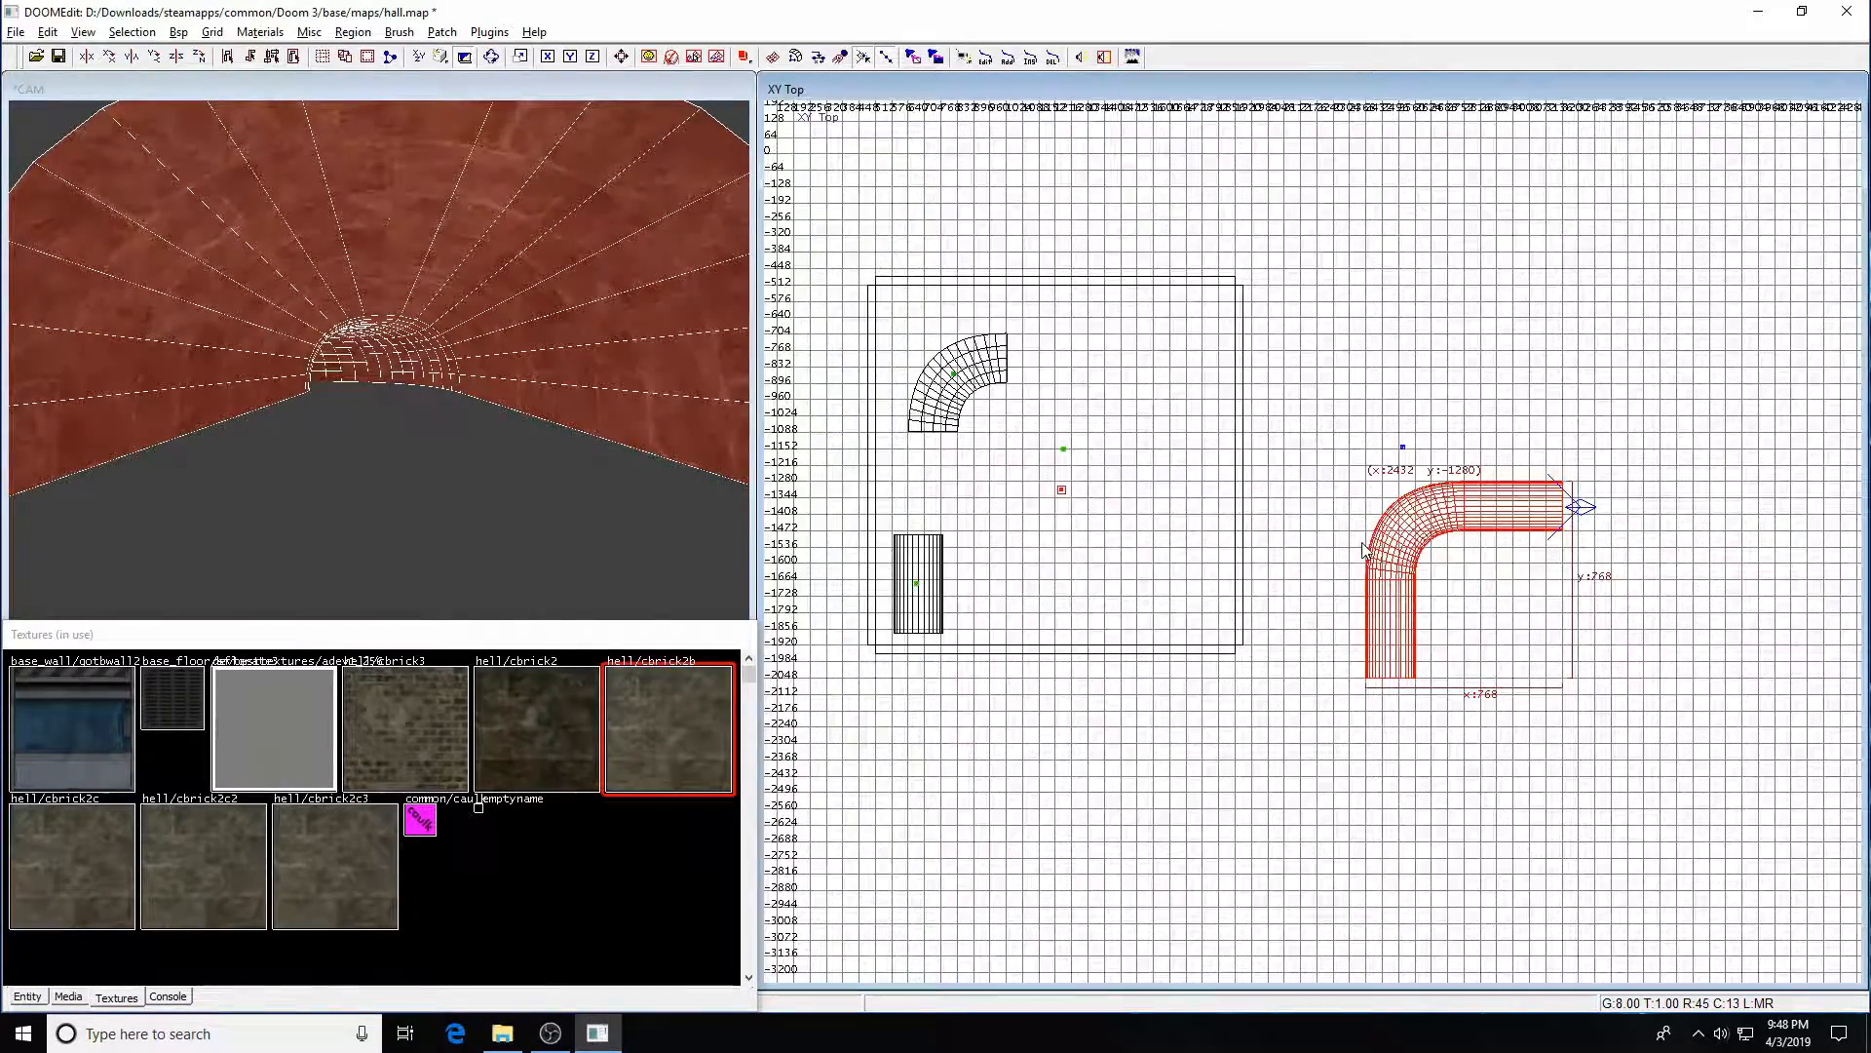
{"action": "left_click_drag", "start_coordinate": [1401, 536], "coordinate": [1008, 503]}
- Shift the tunnel clear of the older arches to x 1032, y -1136, and deselect it
{"action": "key", "text": "ctrl+Tab"}
{"action": "scroll", "coordinate": [1220, 619], "scroll_direction": "up", "scroll_amount": 4}
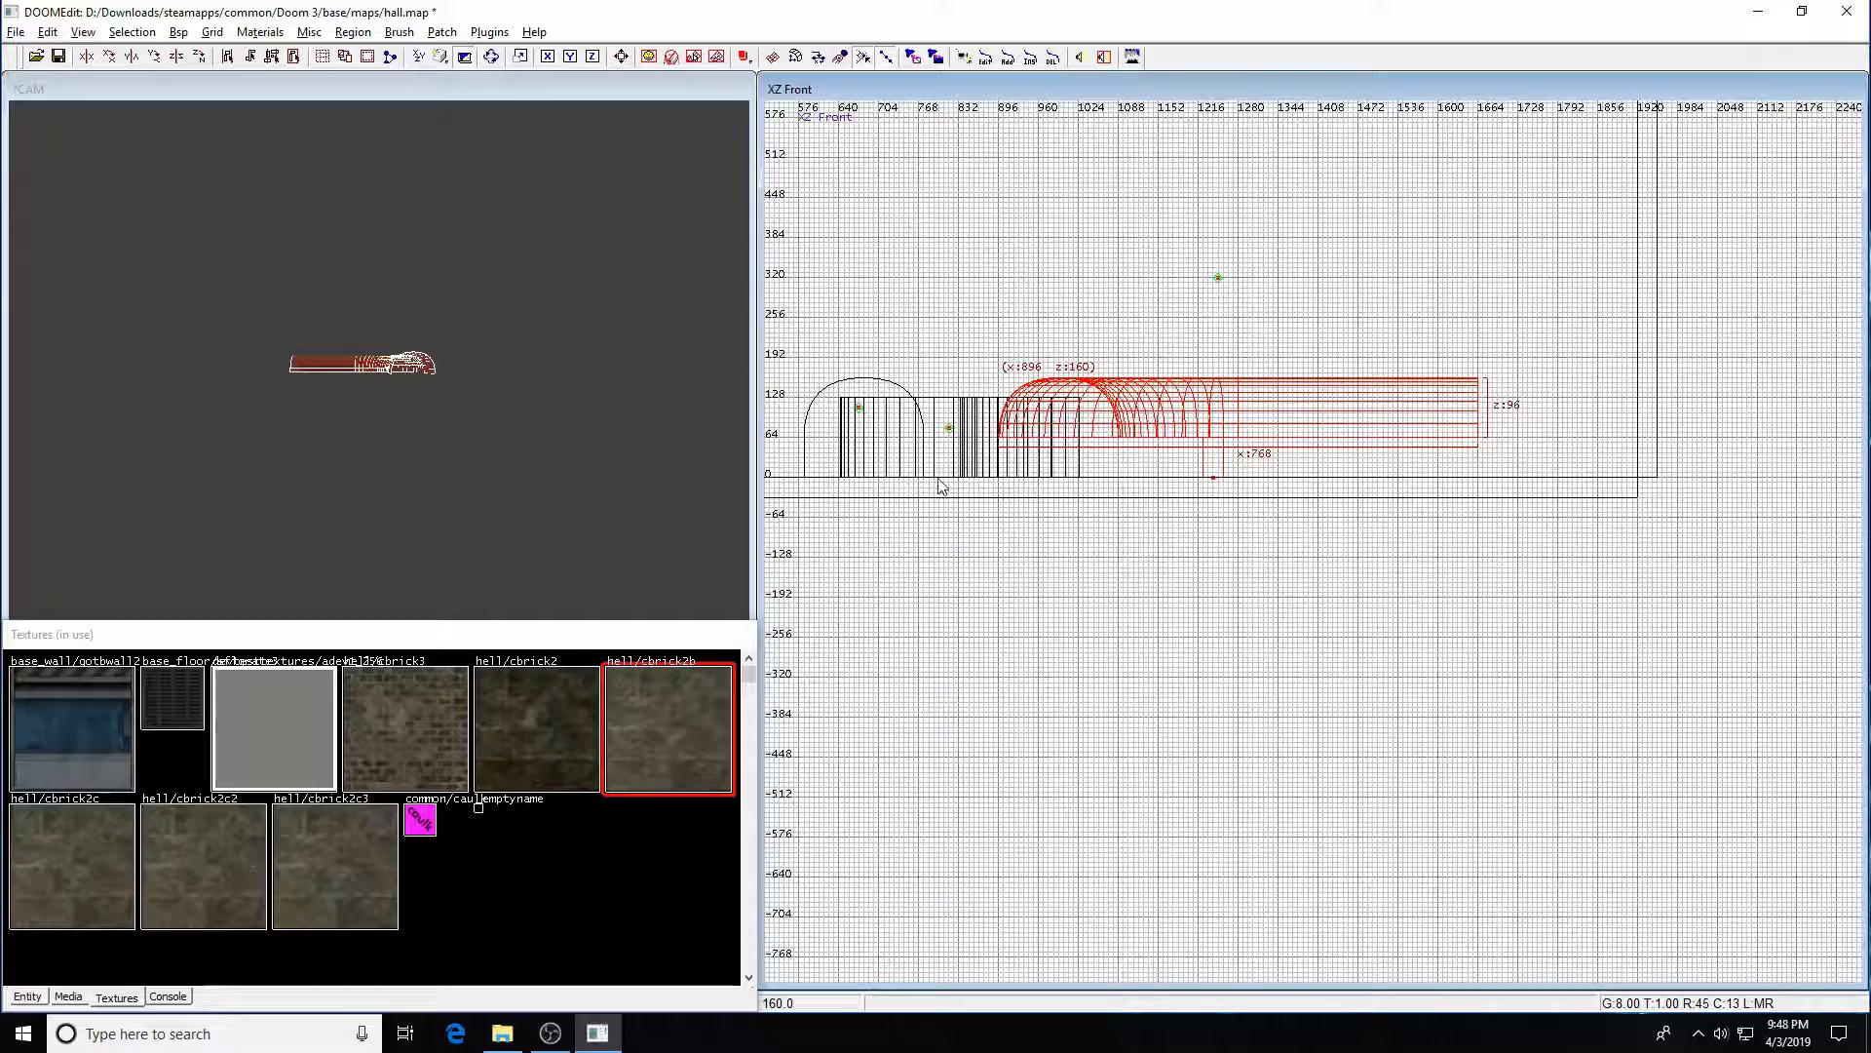
{"action": "left_click_drag", "start_coordinate": [1251, 419], "coordinate": [1356, 417]}
{"action": "key", "text": "ctrl+Tab"}
{"action": "key", "text": "ctrl+Tab"}
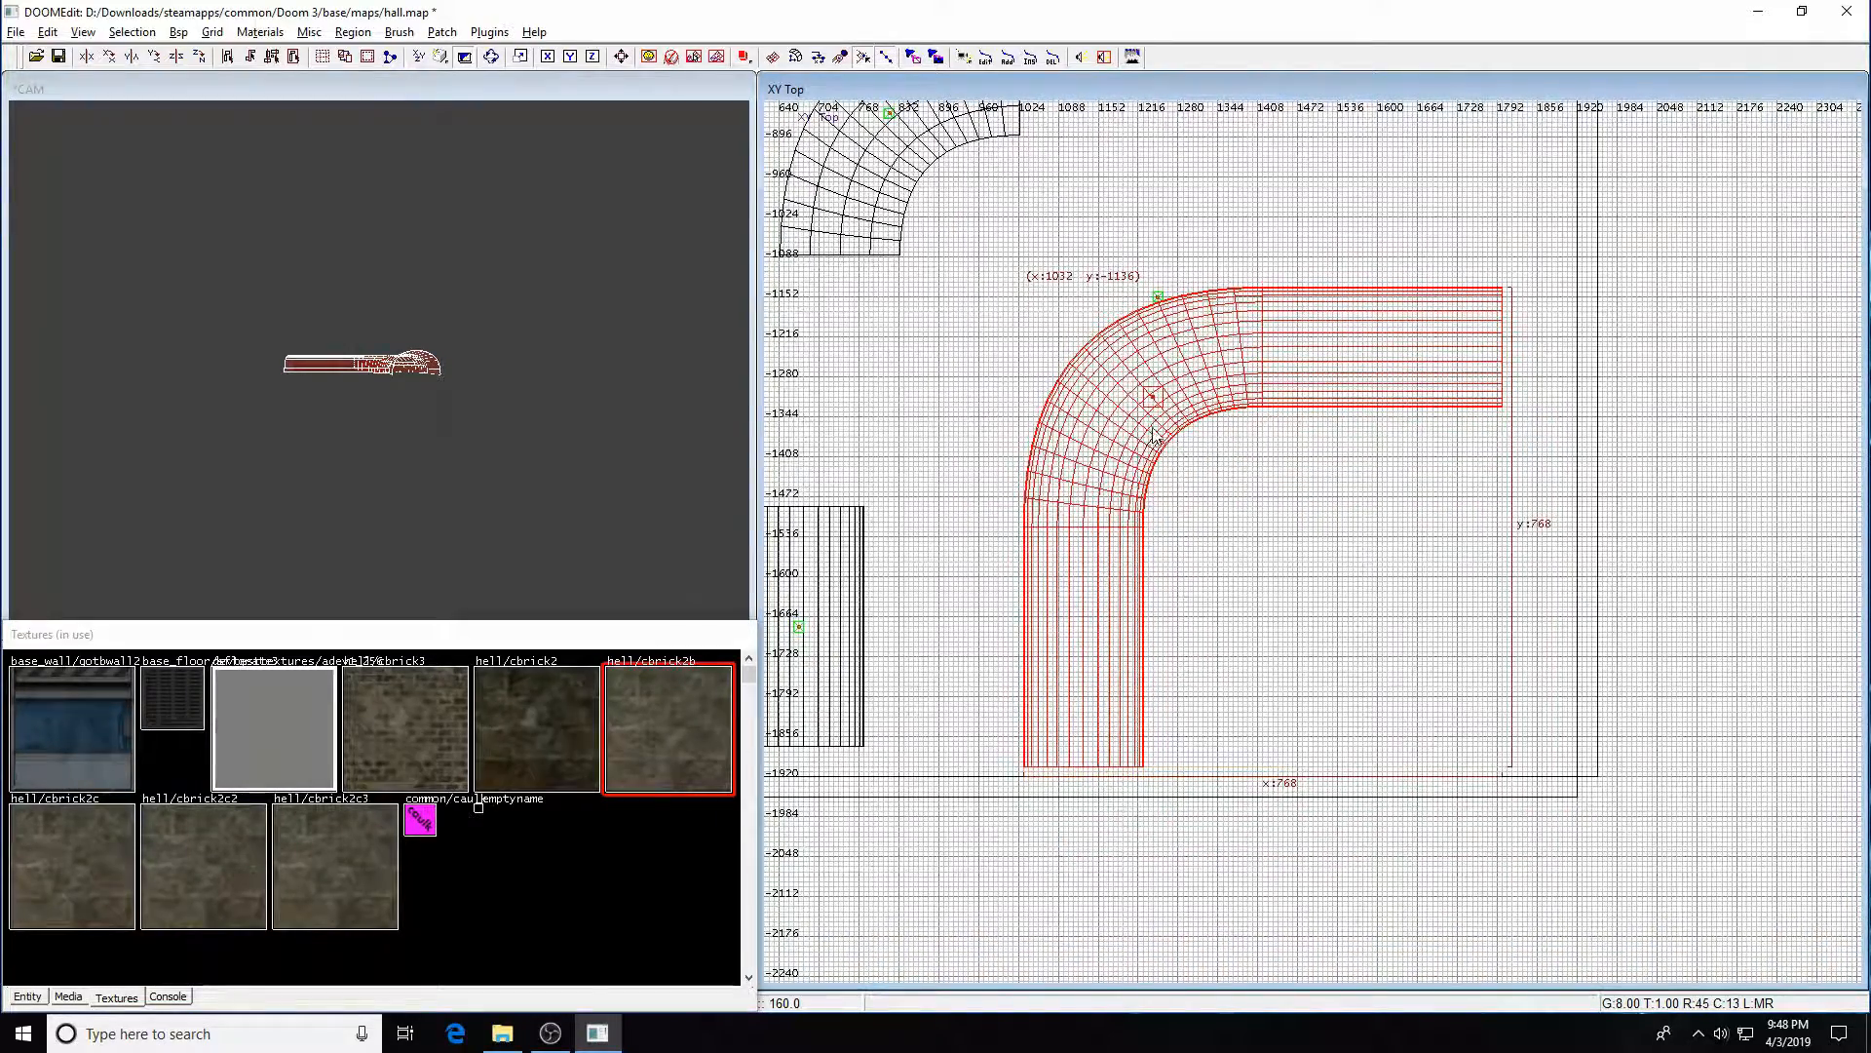
{"action": "key", "text": "Escape"}
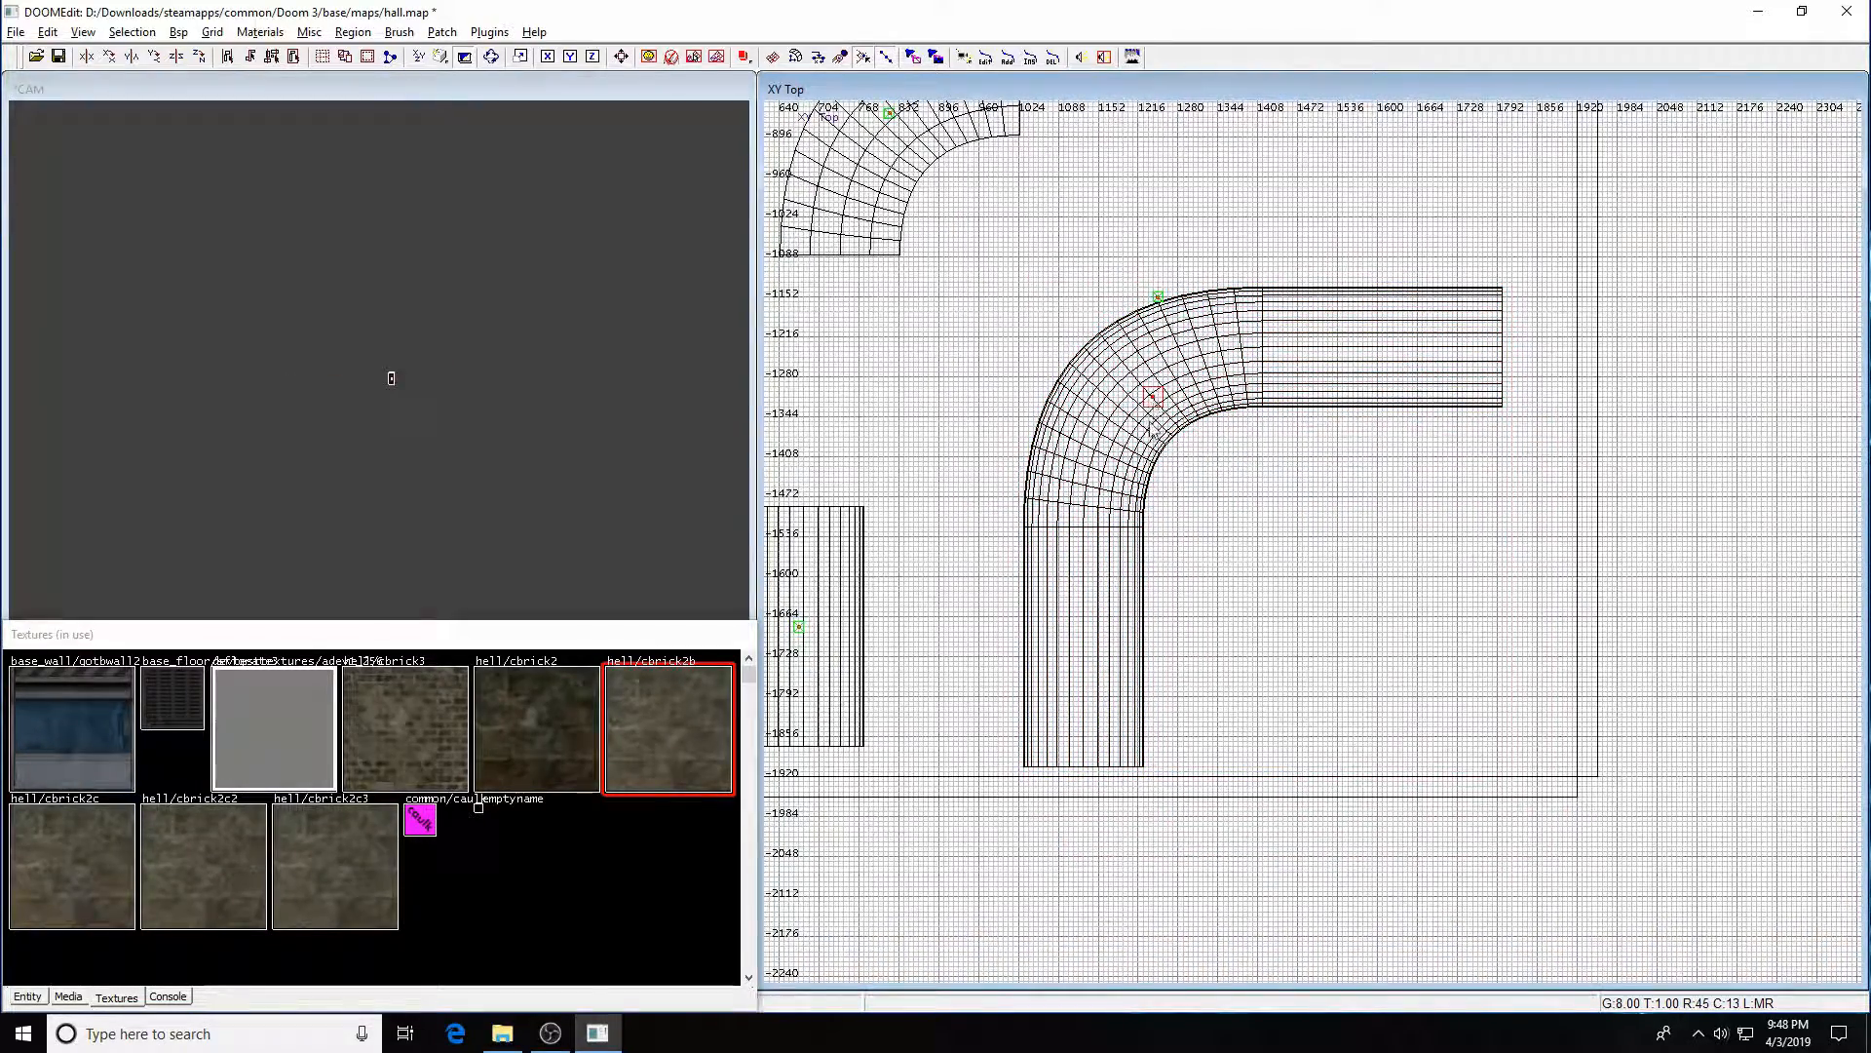
- Move the player start outside the tunnel near its far open end and create a light centred in the horizontal straight section
{"action": "left_click_drag", "start_coordinate": [1151, 400], "coordinate": [1482, 233]}
{"action": "right_click", "coordinate": [1327, 481]}
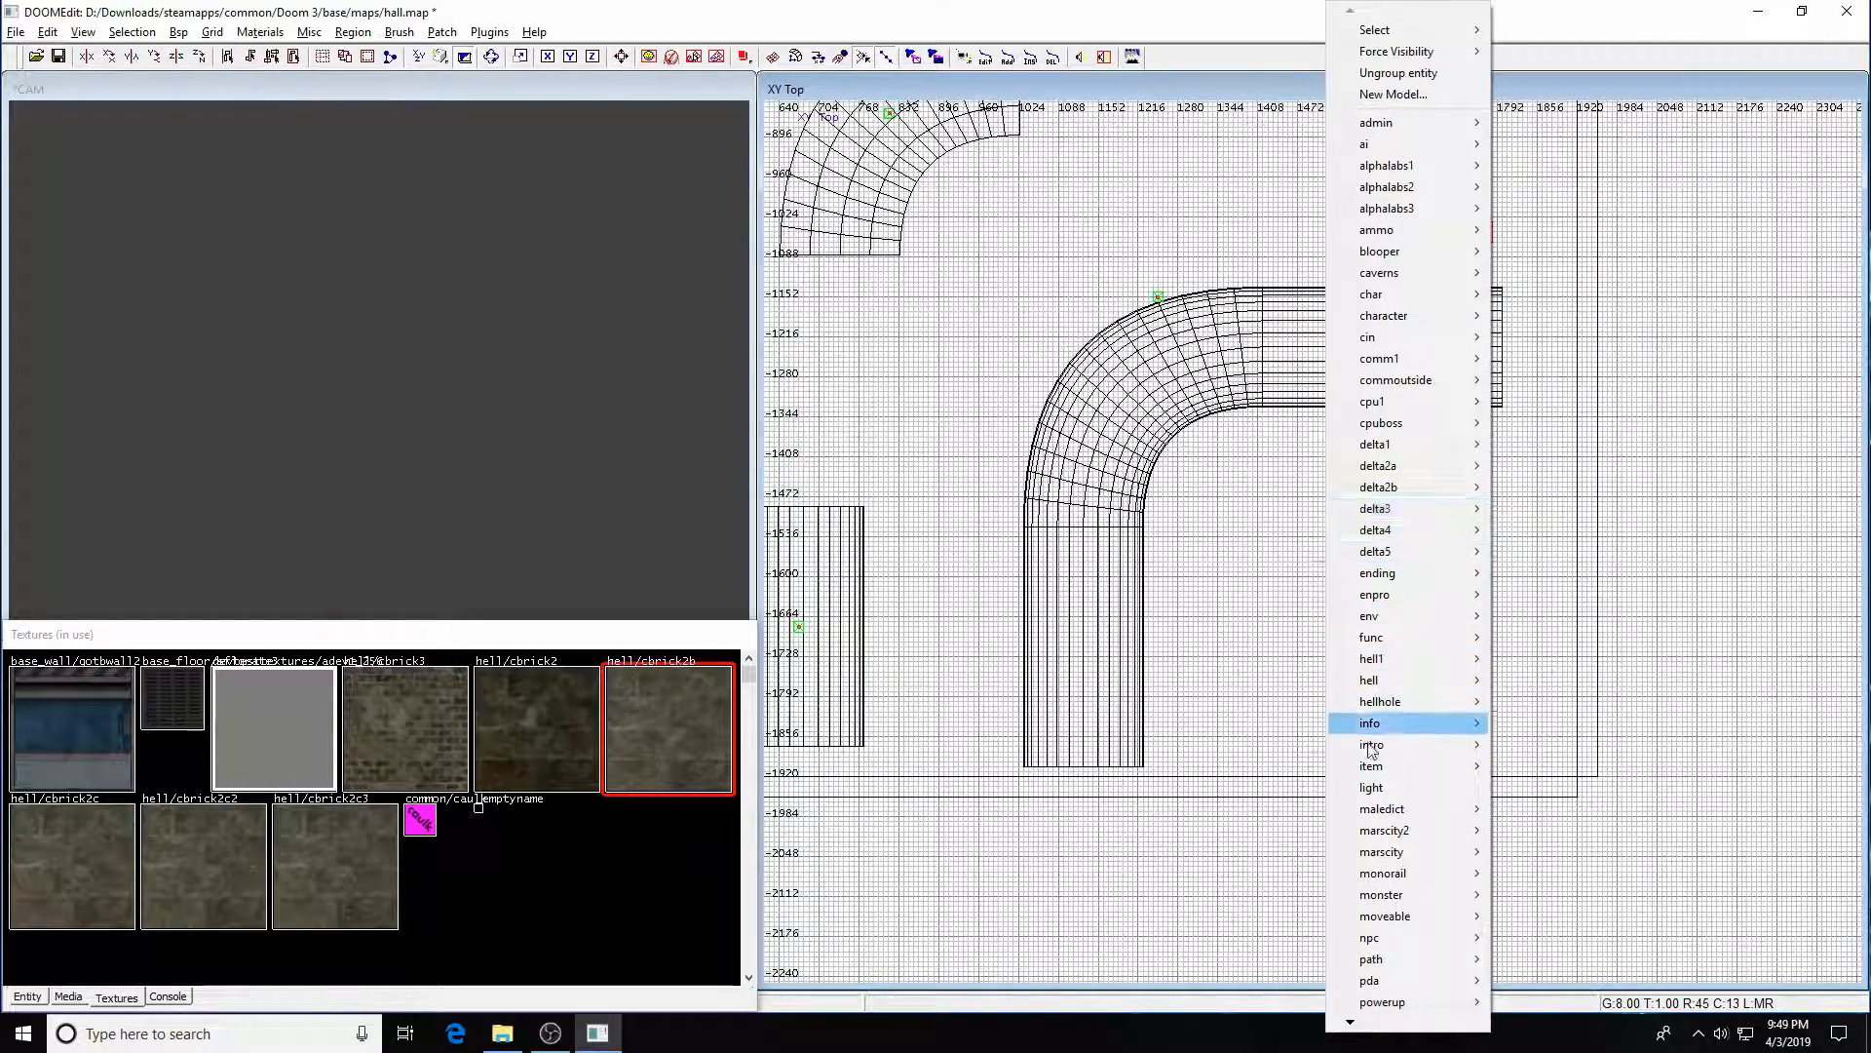
{"action": "left_click", "coordinate": [1372, 787]}
{"action": "left_click_drag", "start_coordinate": [1342, 471], "coordinate": [1343, 367]}
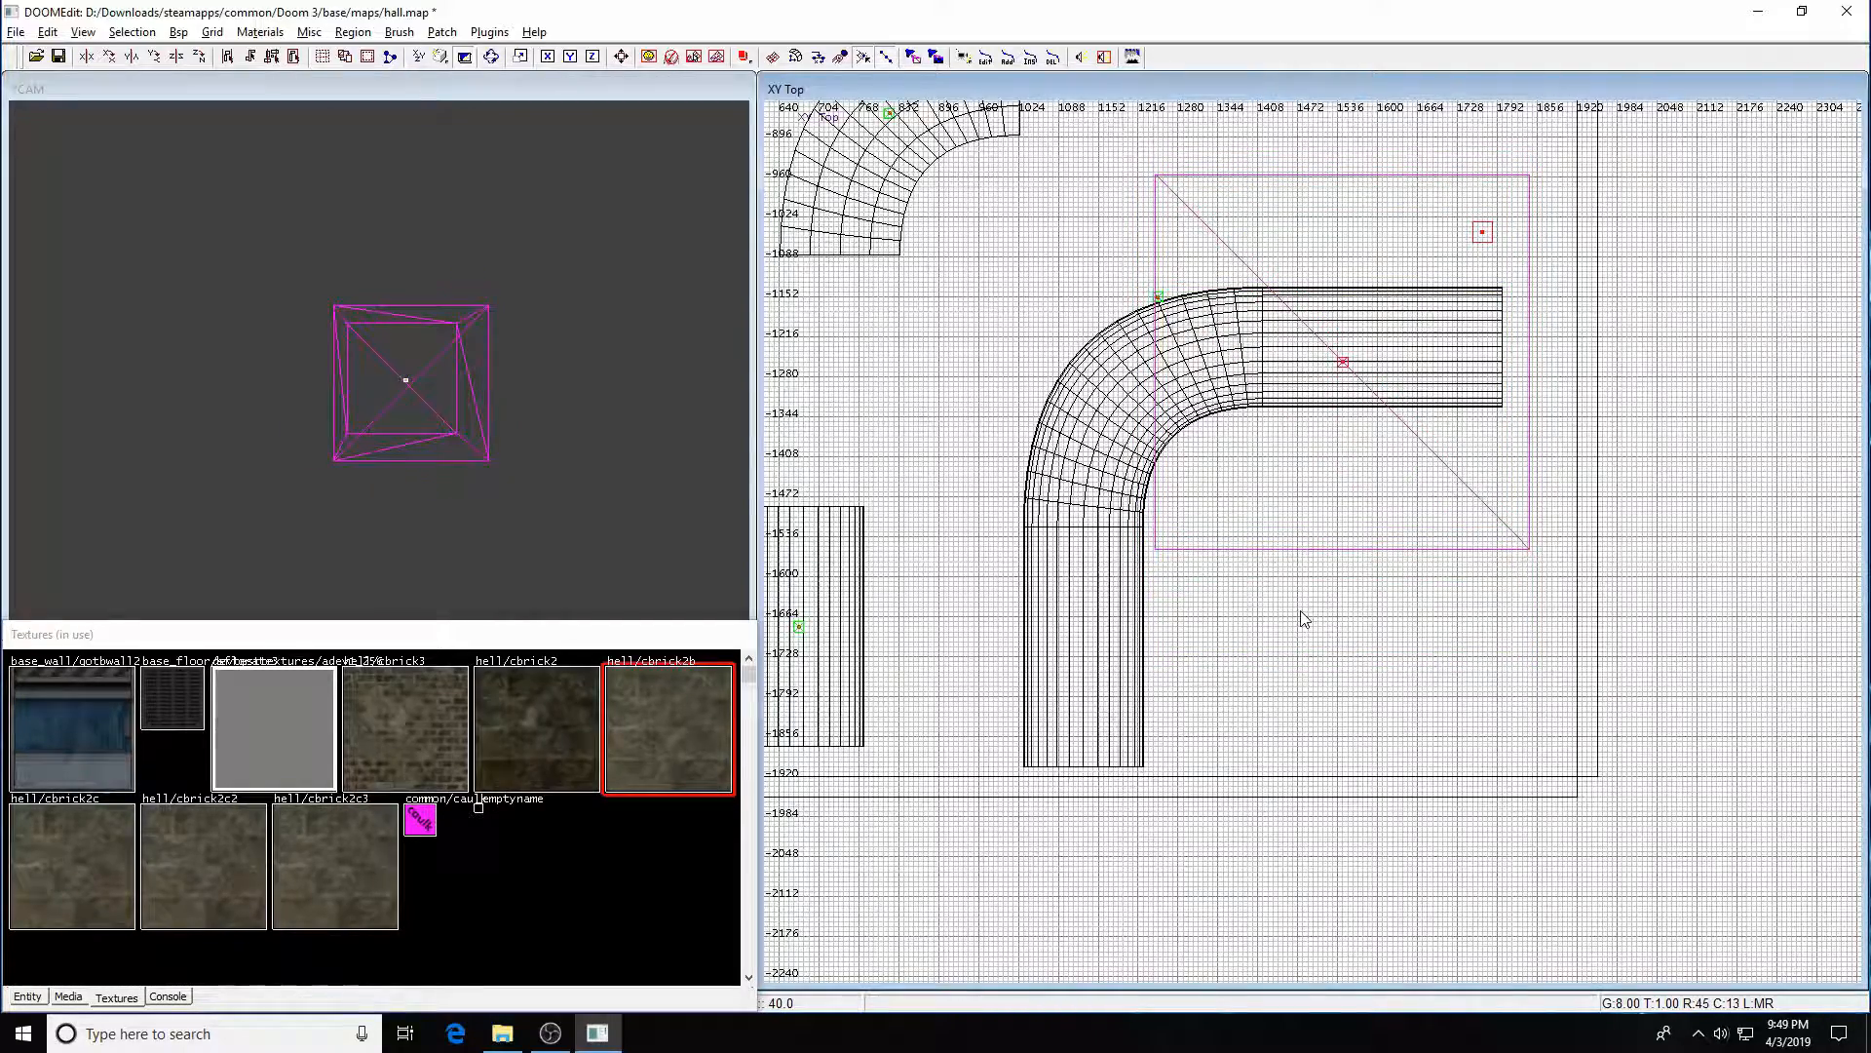
- Give the new light a non-equilateral radius of X 400, Y 200 and Z 200
{"action": "key", "text": "j"}
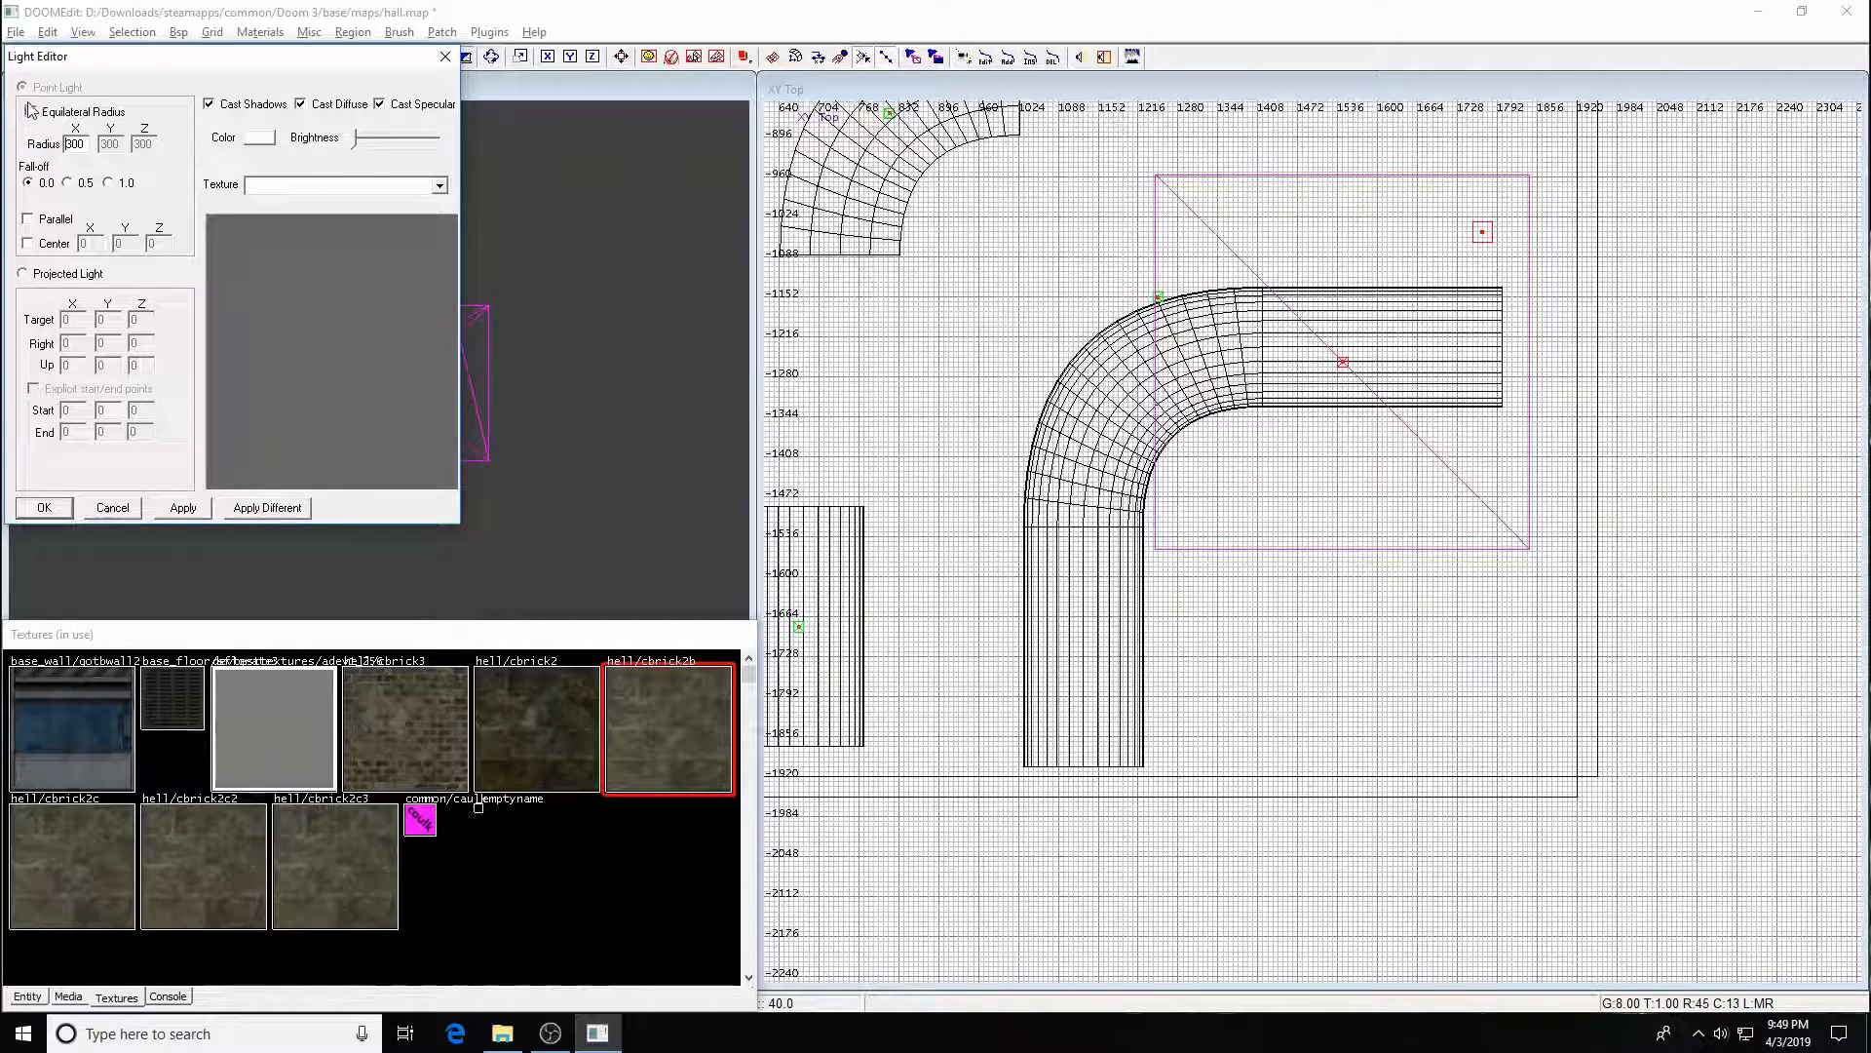
{"action": "double_click", "coordinate": [76, 144]}
{"action": "type", "text": "4"}
{"action": "key", "text": "Tab"}
{"action": "type", "text": "2"}
{"action": "left_click", "coordinate": [183, 506]}
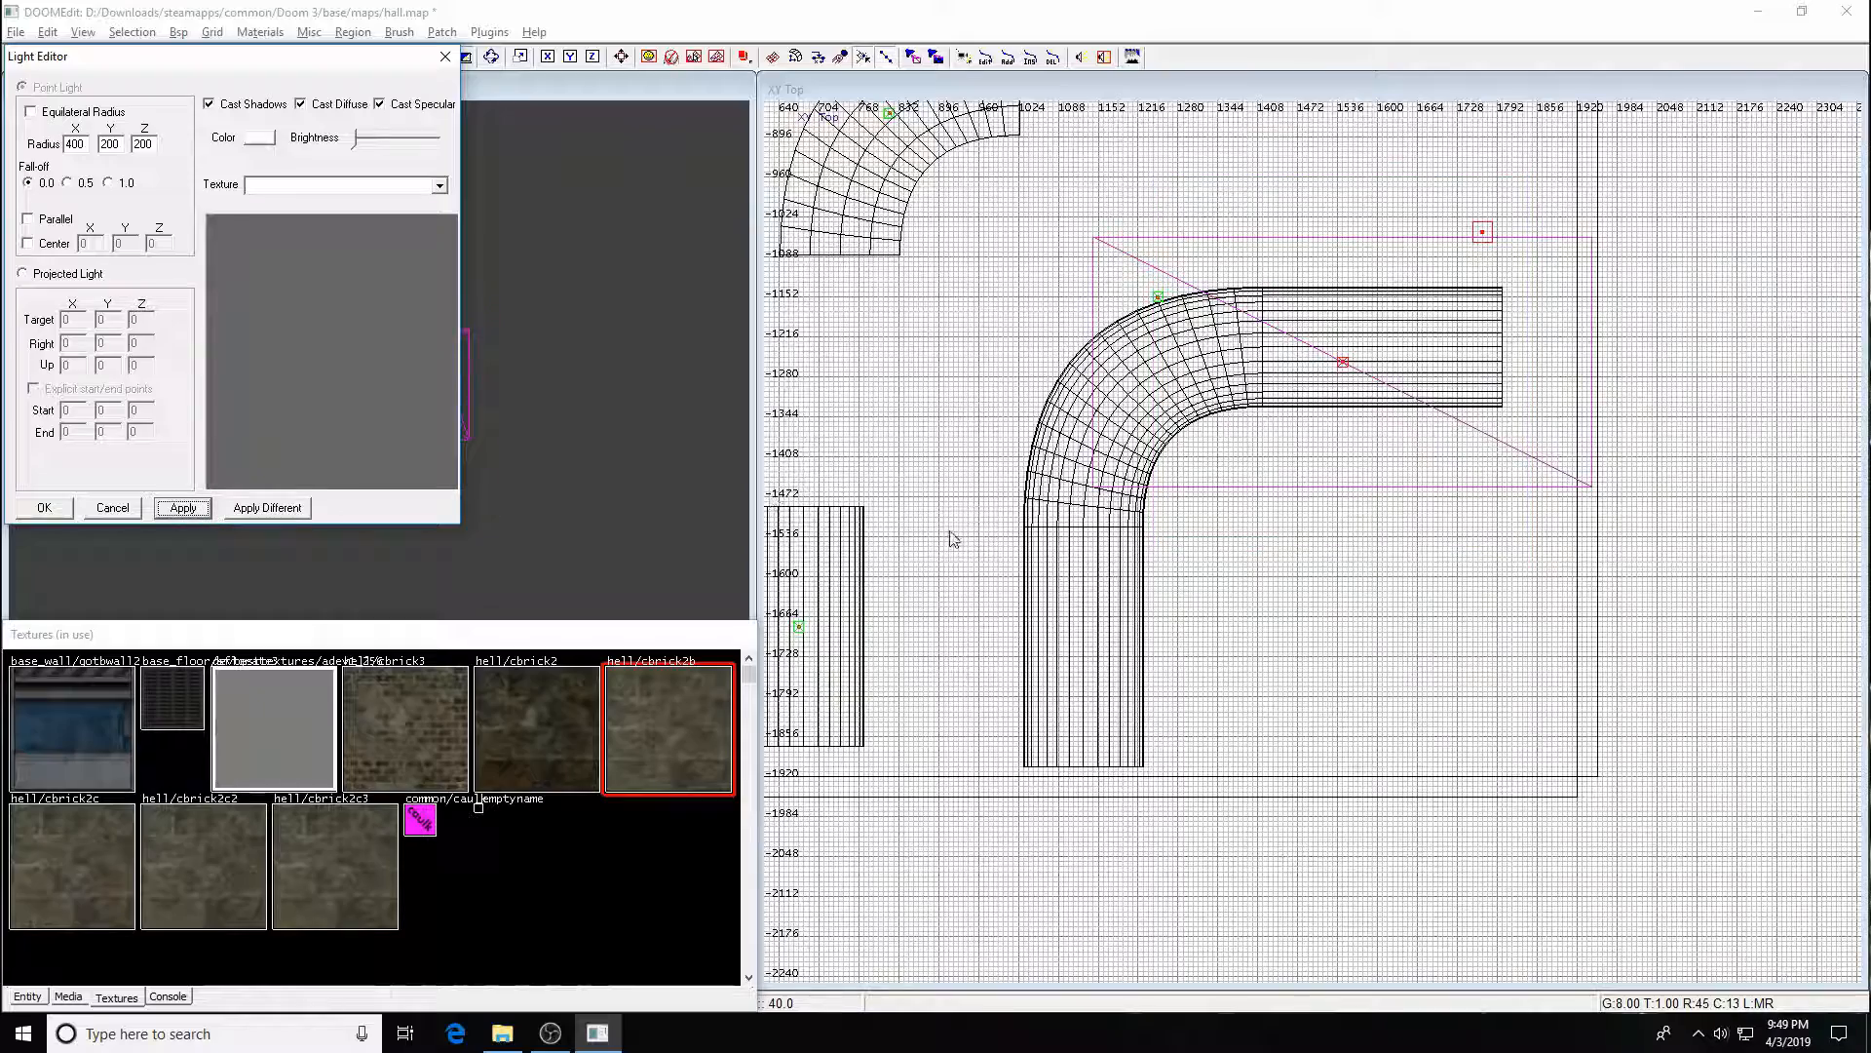
- Raise the light in the front view to about the middle of the tunnel's height and deselect it
{"action": "right_click_drag", "start_coordinate": [1364, 694], "coordinate": [1269, 588]}
{"action": "key", "text": "ctrl+Tab"}
{"action": "left_click_drag", "start_coordinate": [1273, 502], "coordinate": [1274, 452]}
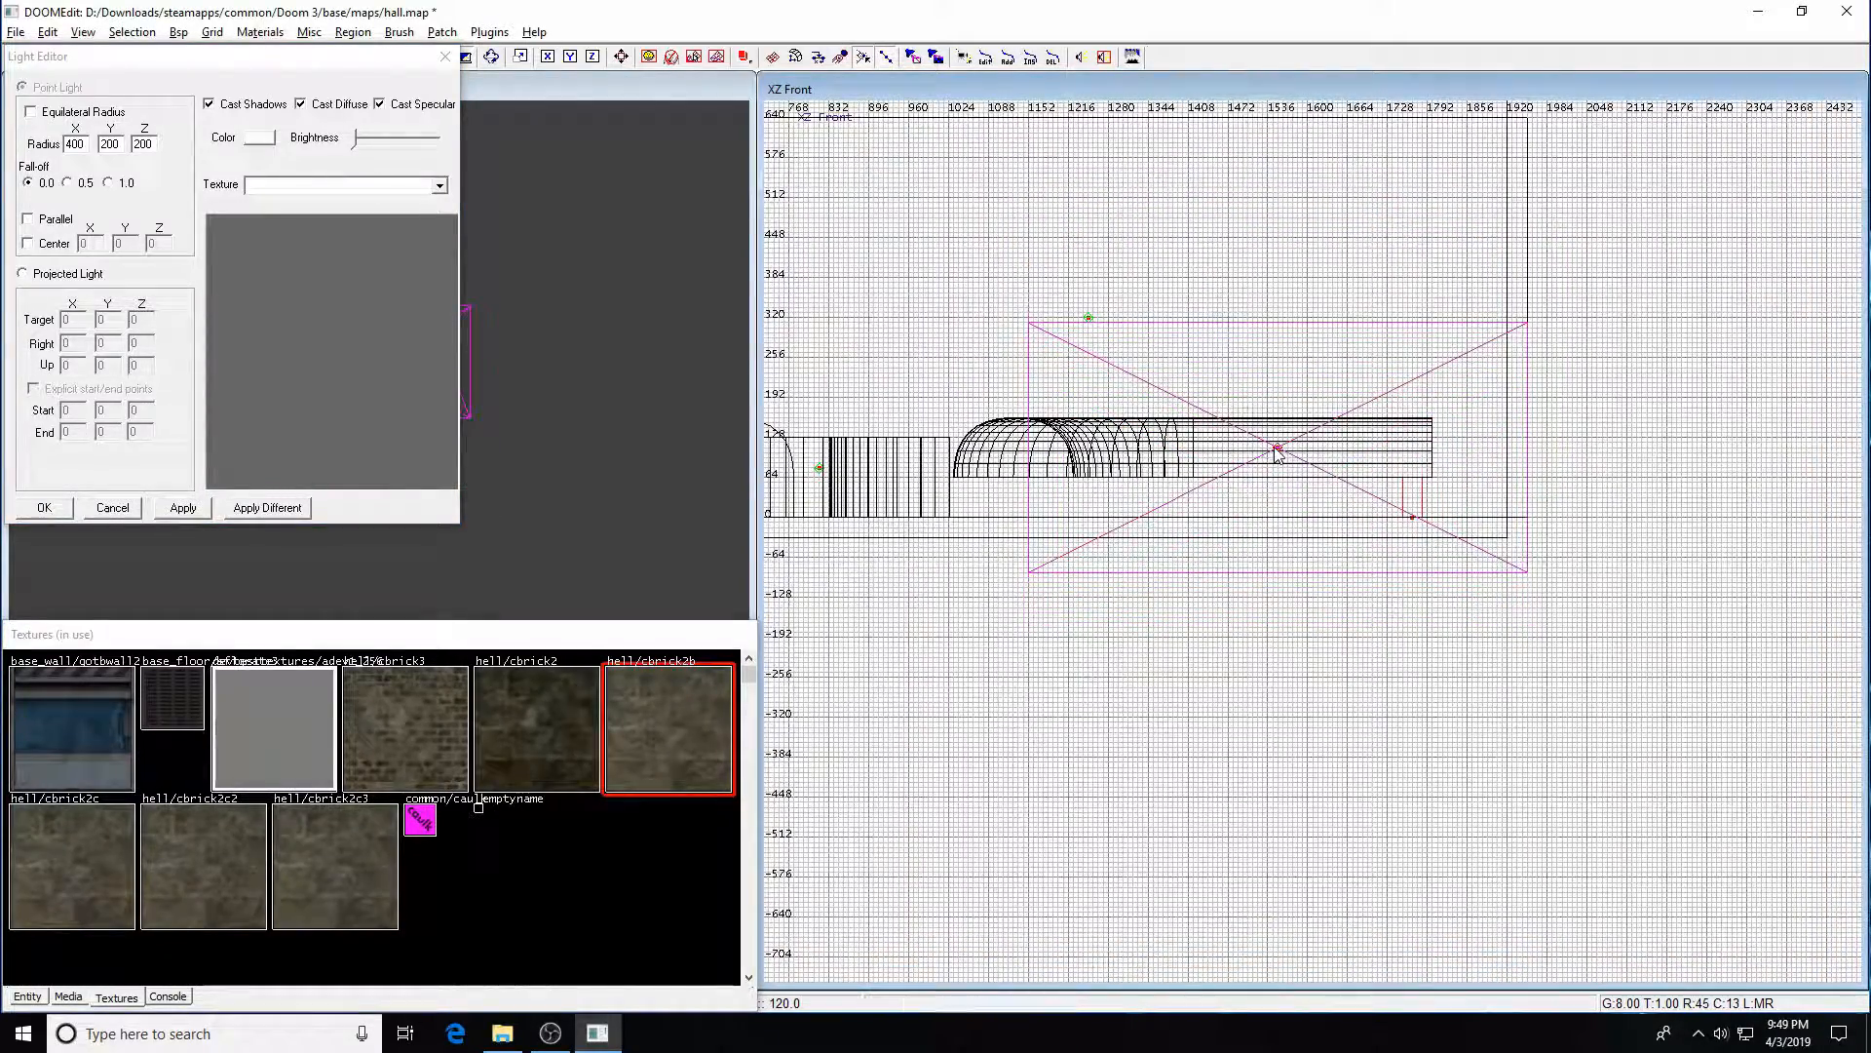
{"action": "key", "text": "ctrl+Tab"}
{"action": "right_click_drag", "start_coordinate": [1446, 666], "coordinate": [1378, 731]}
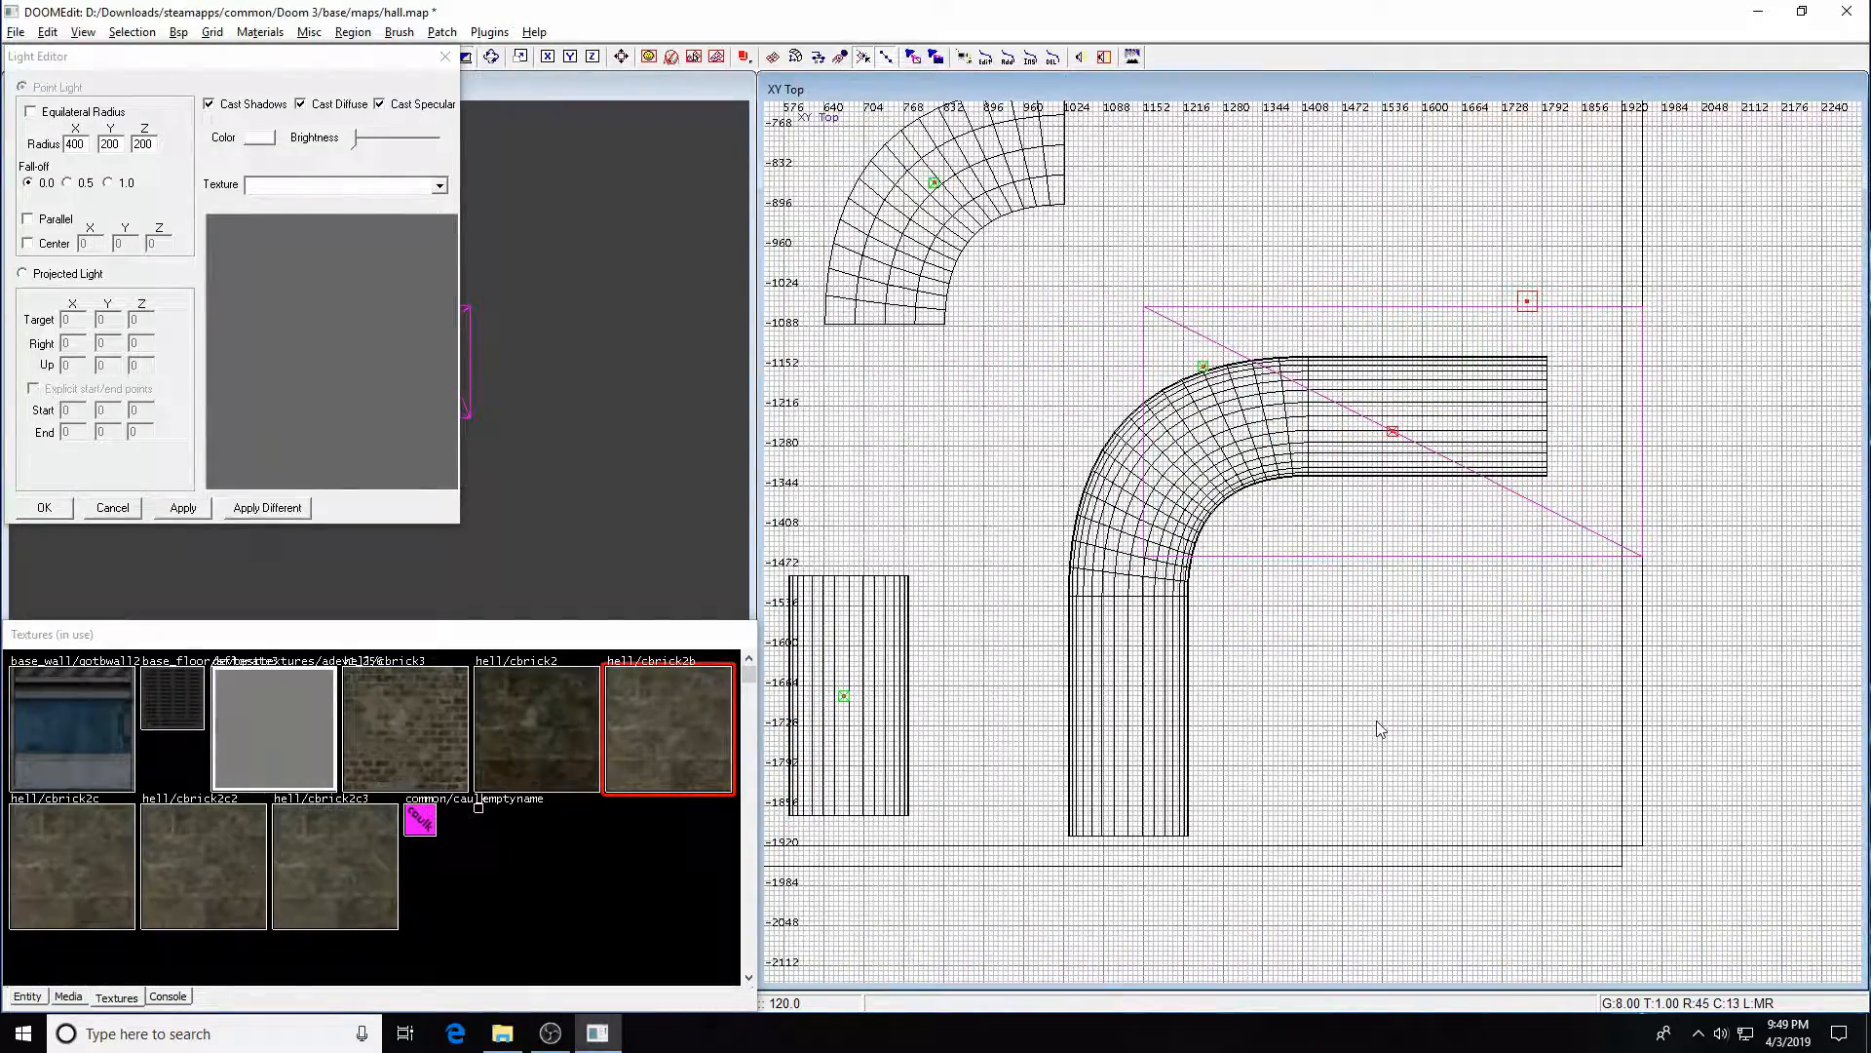
{"action": "key", "text": "Escape"}
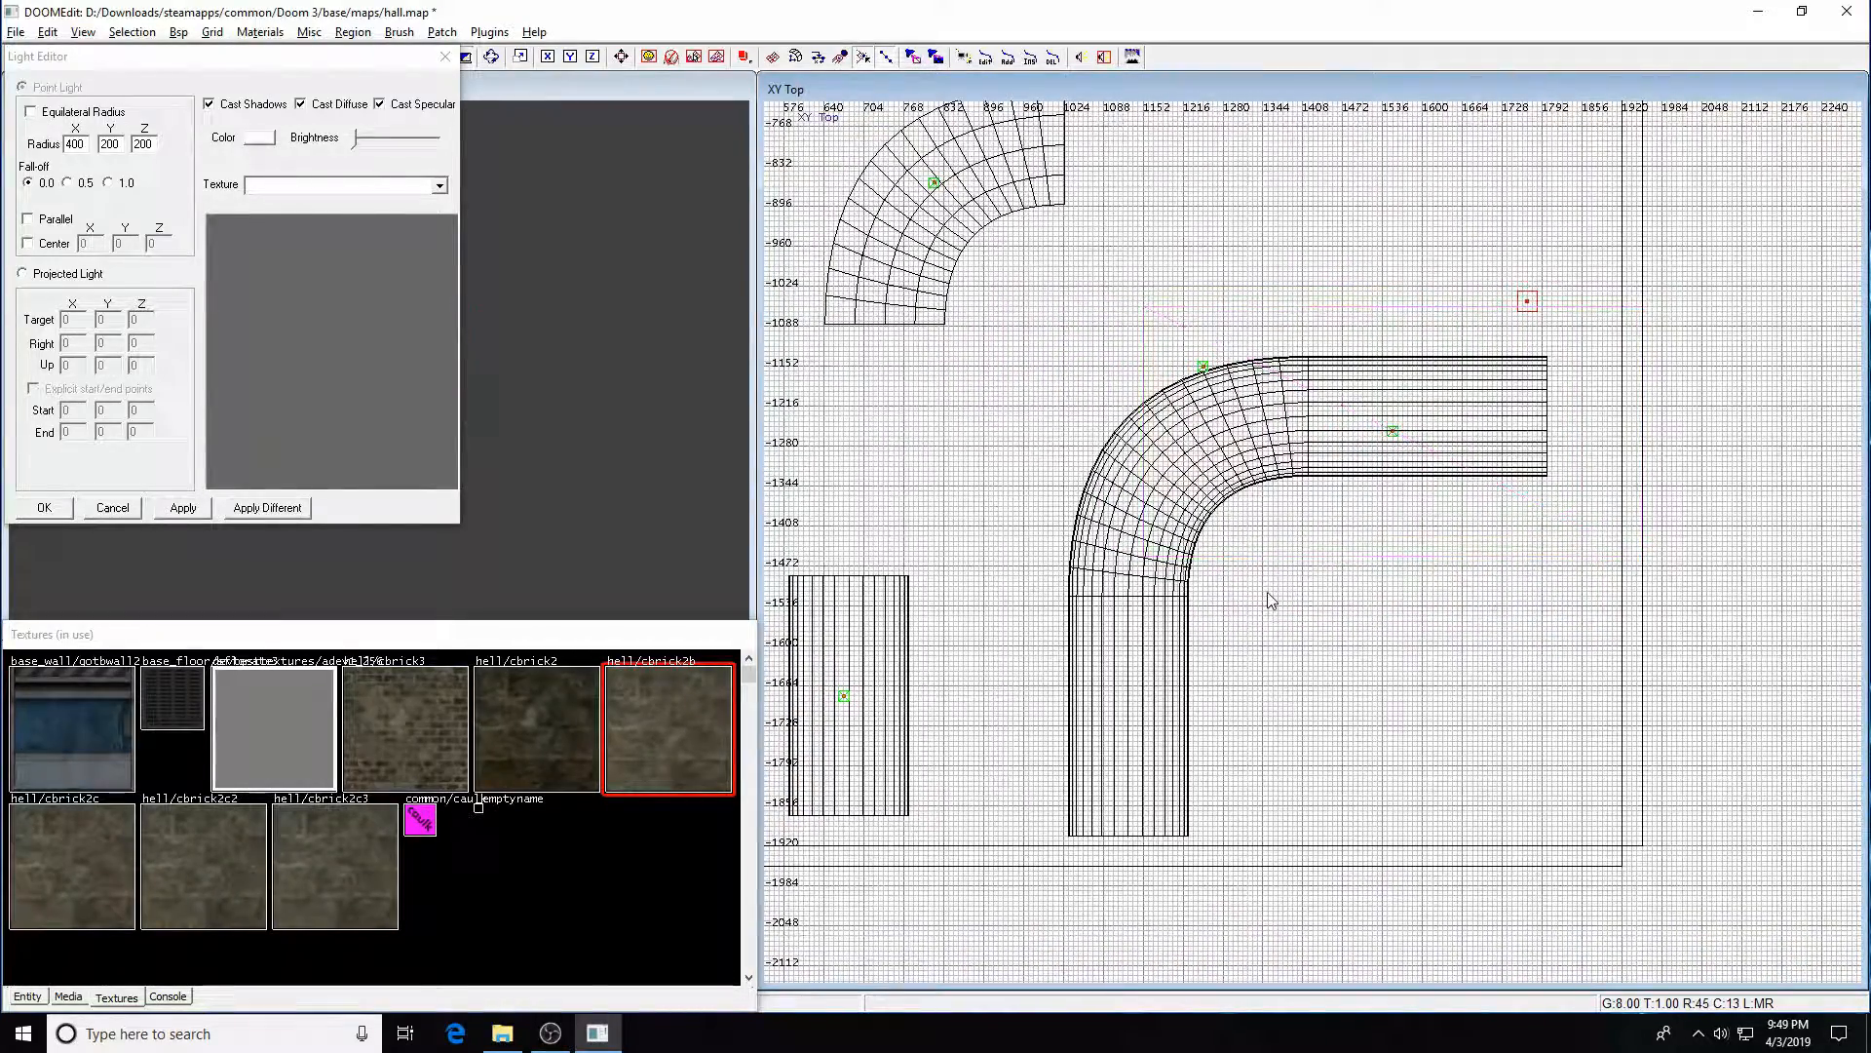
- Create a second light and place it inside the vertical straight section of the tunnel
{"action": "right_click_drag", "start_coordinate": [1258, 654], "coordinate": [1273, 686]}
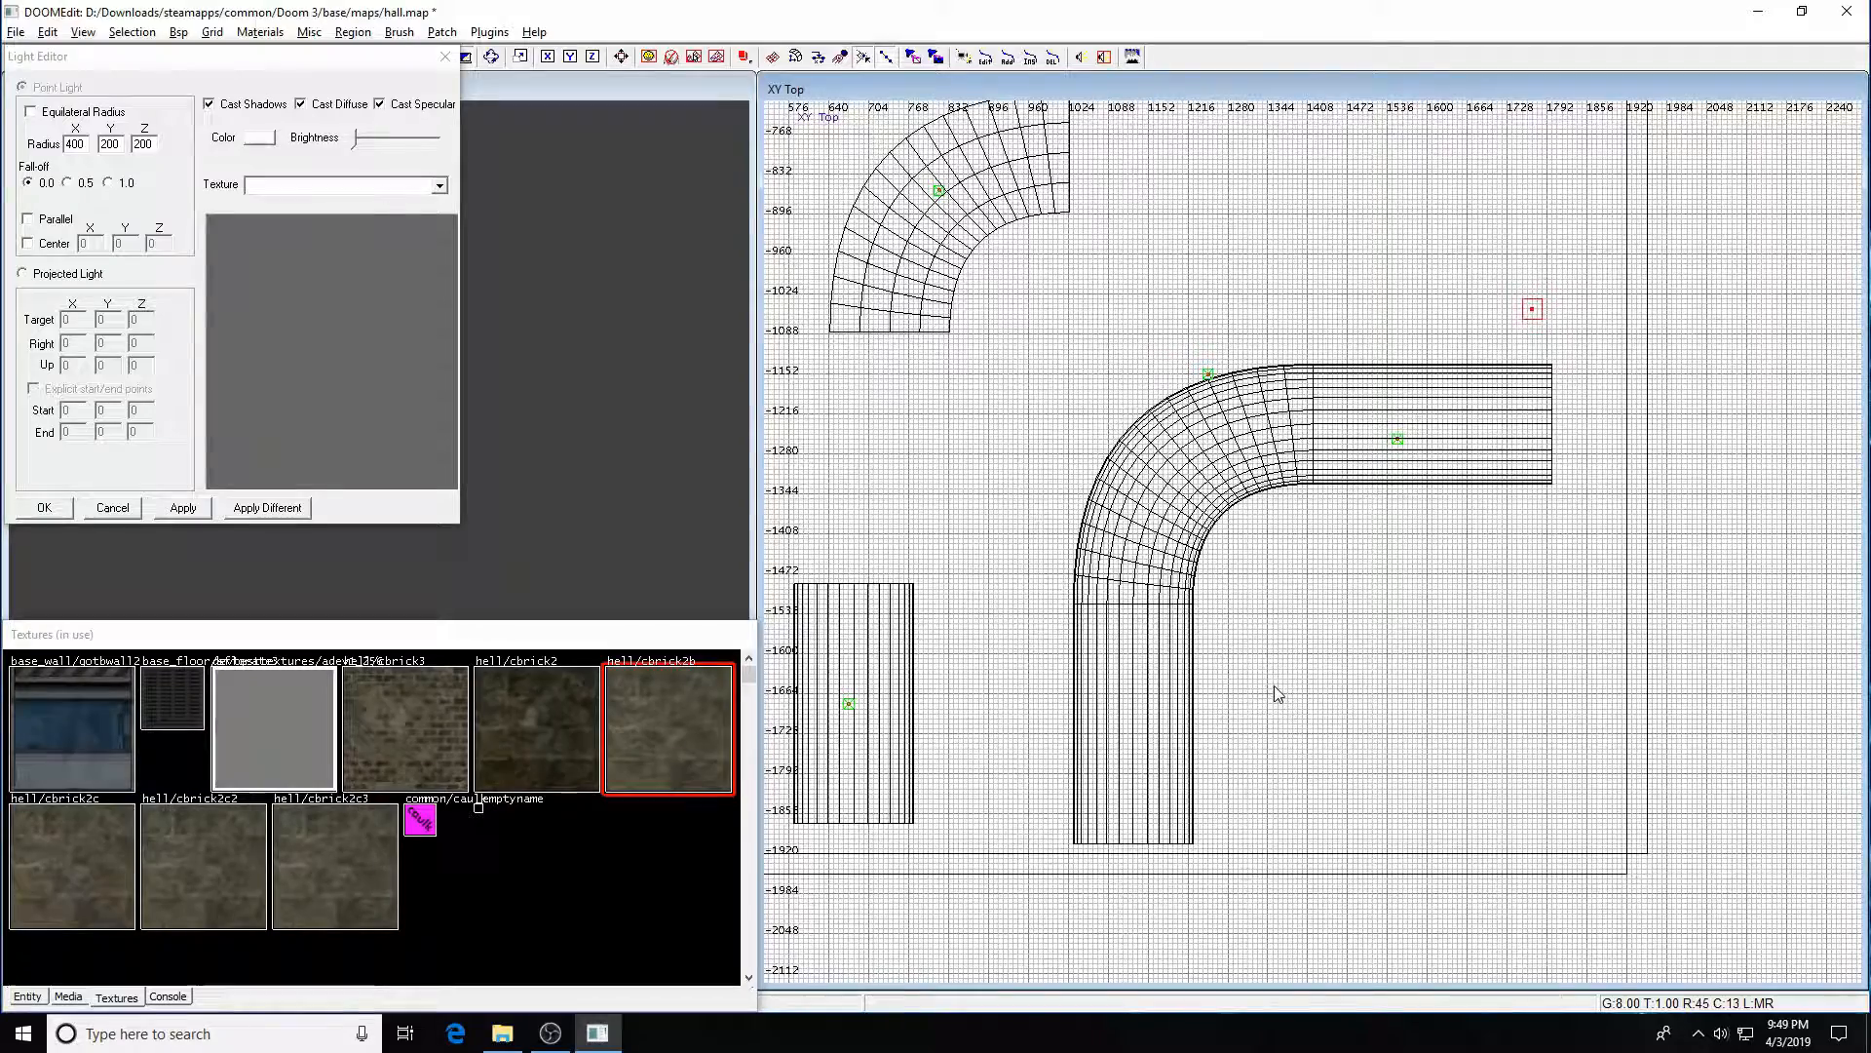
{"action": "right_click", "coordinate": [1273, 686]}
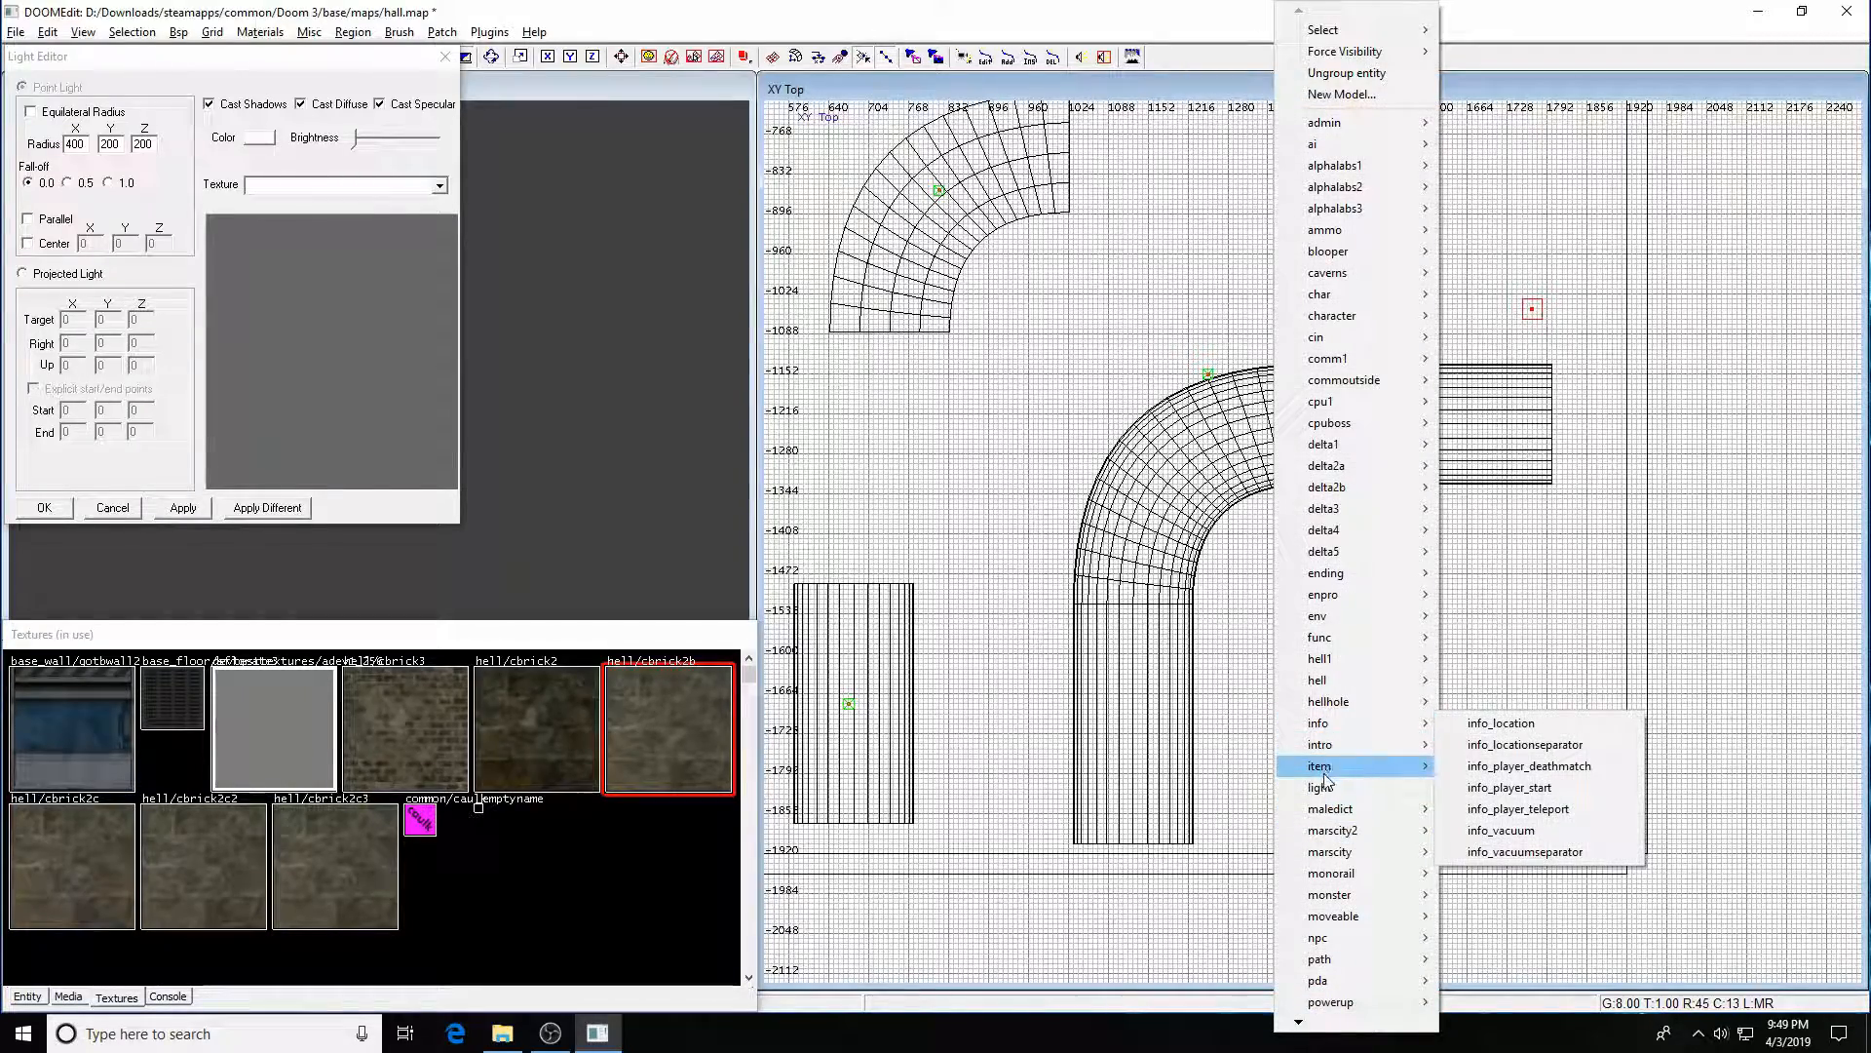
{"action": "left_click", "coordinate": [1323, 788]}
{"action": "left_click_drag", "start_coordinate": [1288, 668], "coordinate": [1137, 670]}
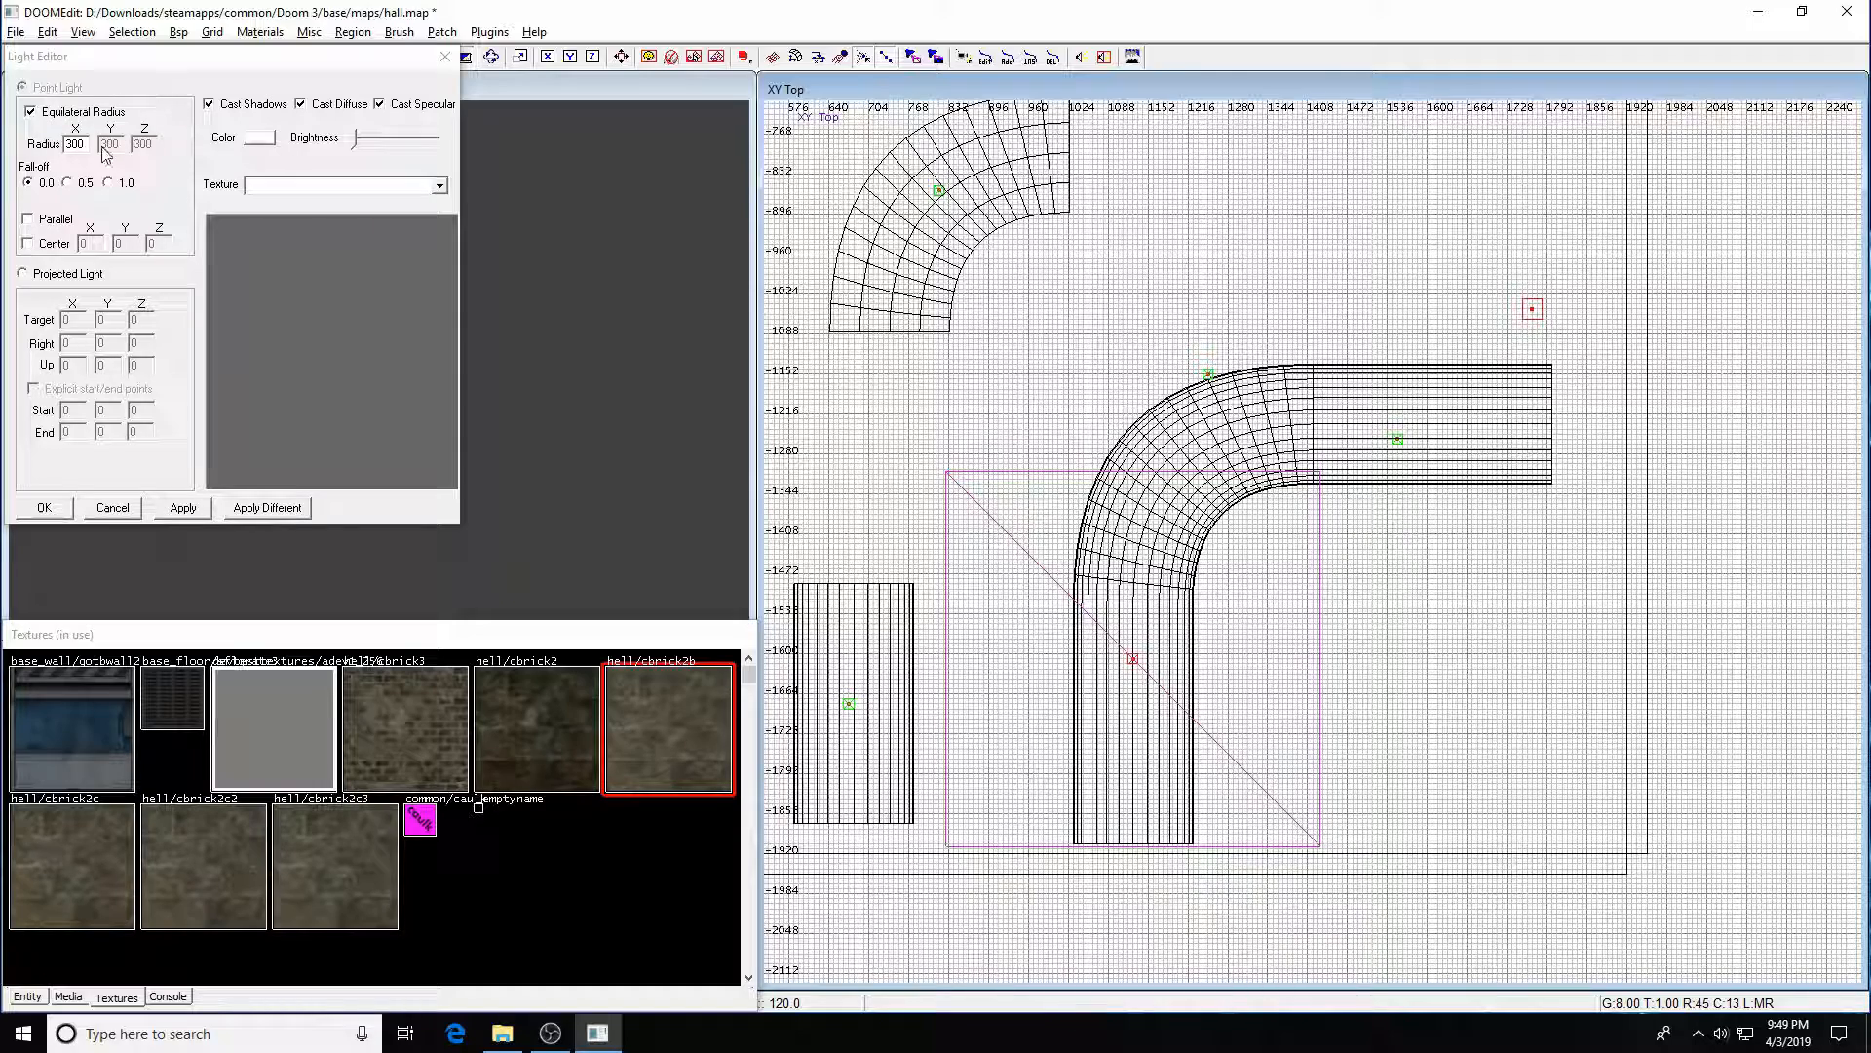
- Give the second light a non-equilateral radius of X 200, Y 400 and Z 200, apply it and deselect the light
{"action": "left_click", "coordinate": [33, 114]}
{"action": "double_click", "coordinate": [74, 144]}
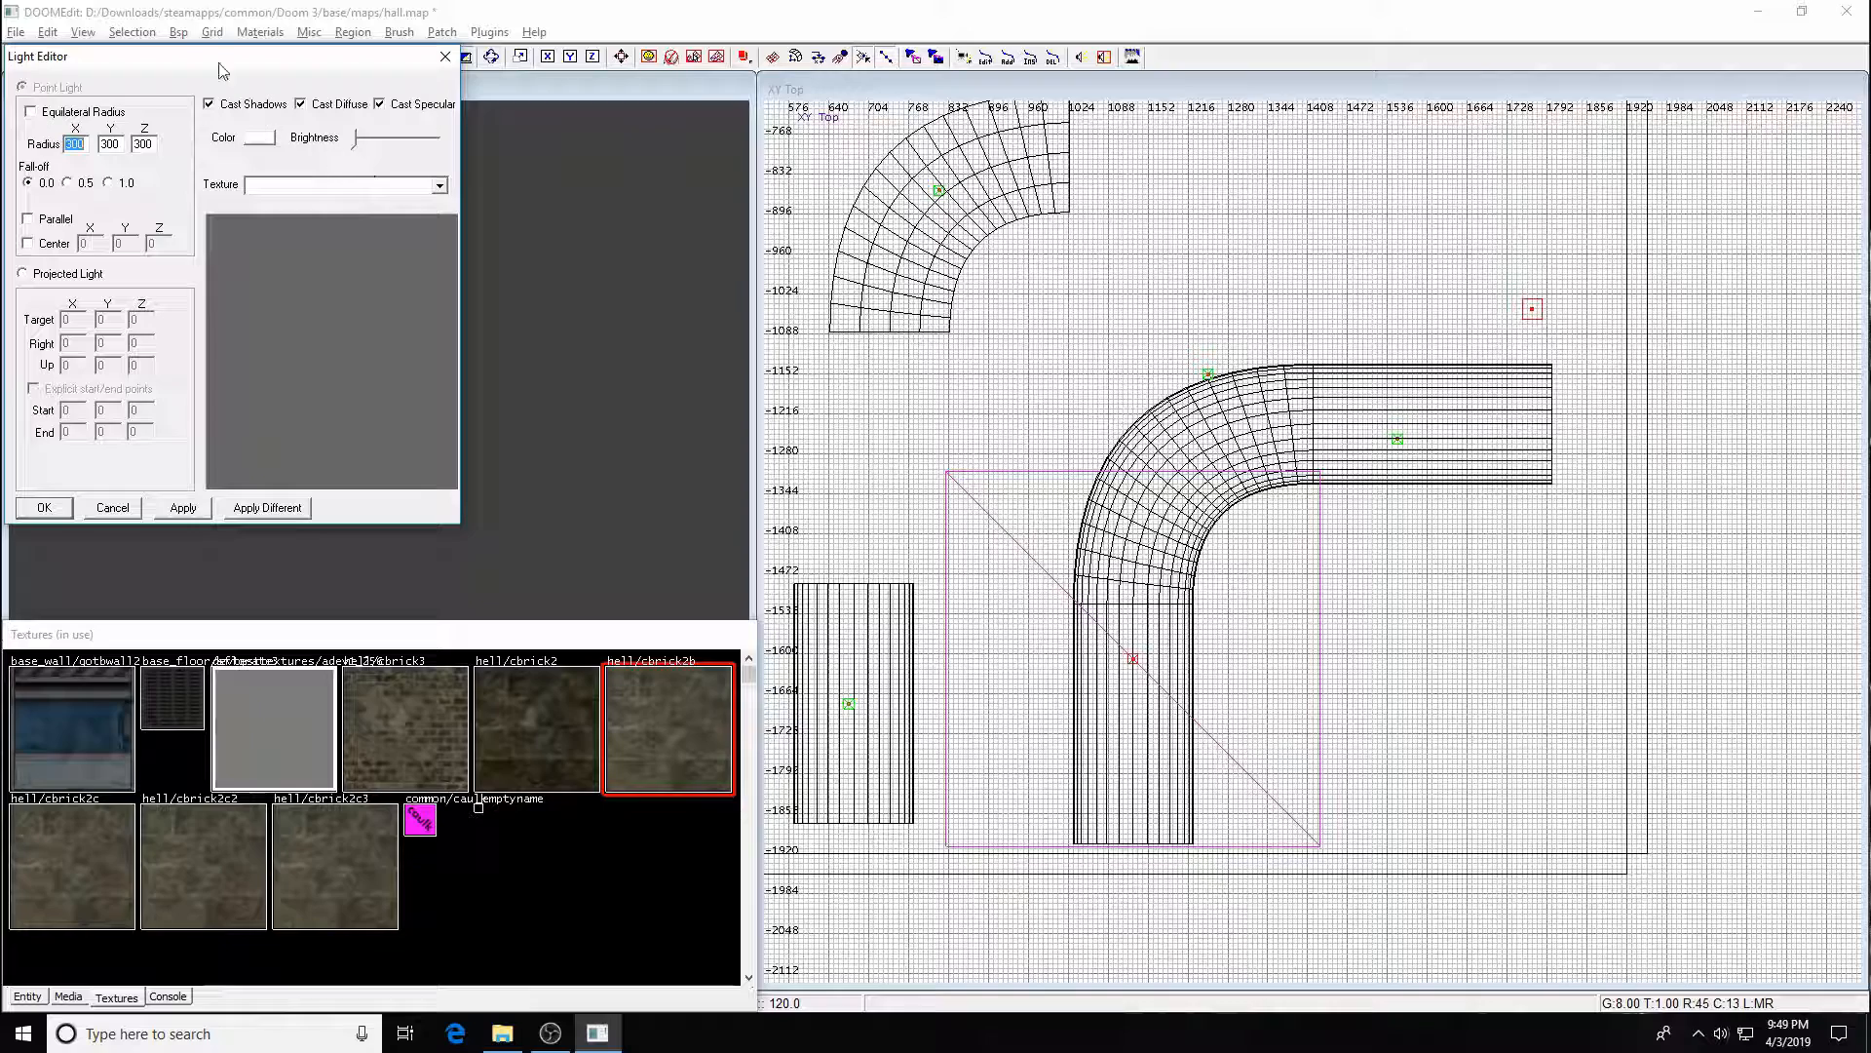
{"action": "type", "text": "200"}
{"action": "double_click", "coordinate": [105, 144]}
{"action": "type", "text": "400"}
{"action": "double_click", "coordinate": [143, 144]}
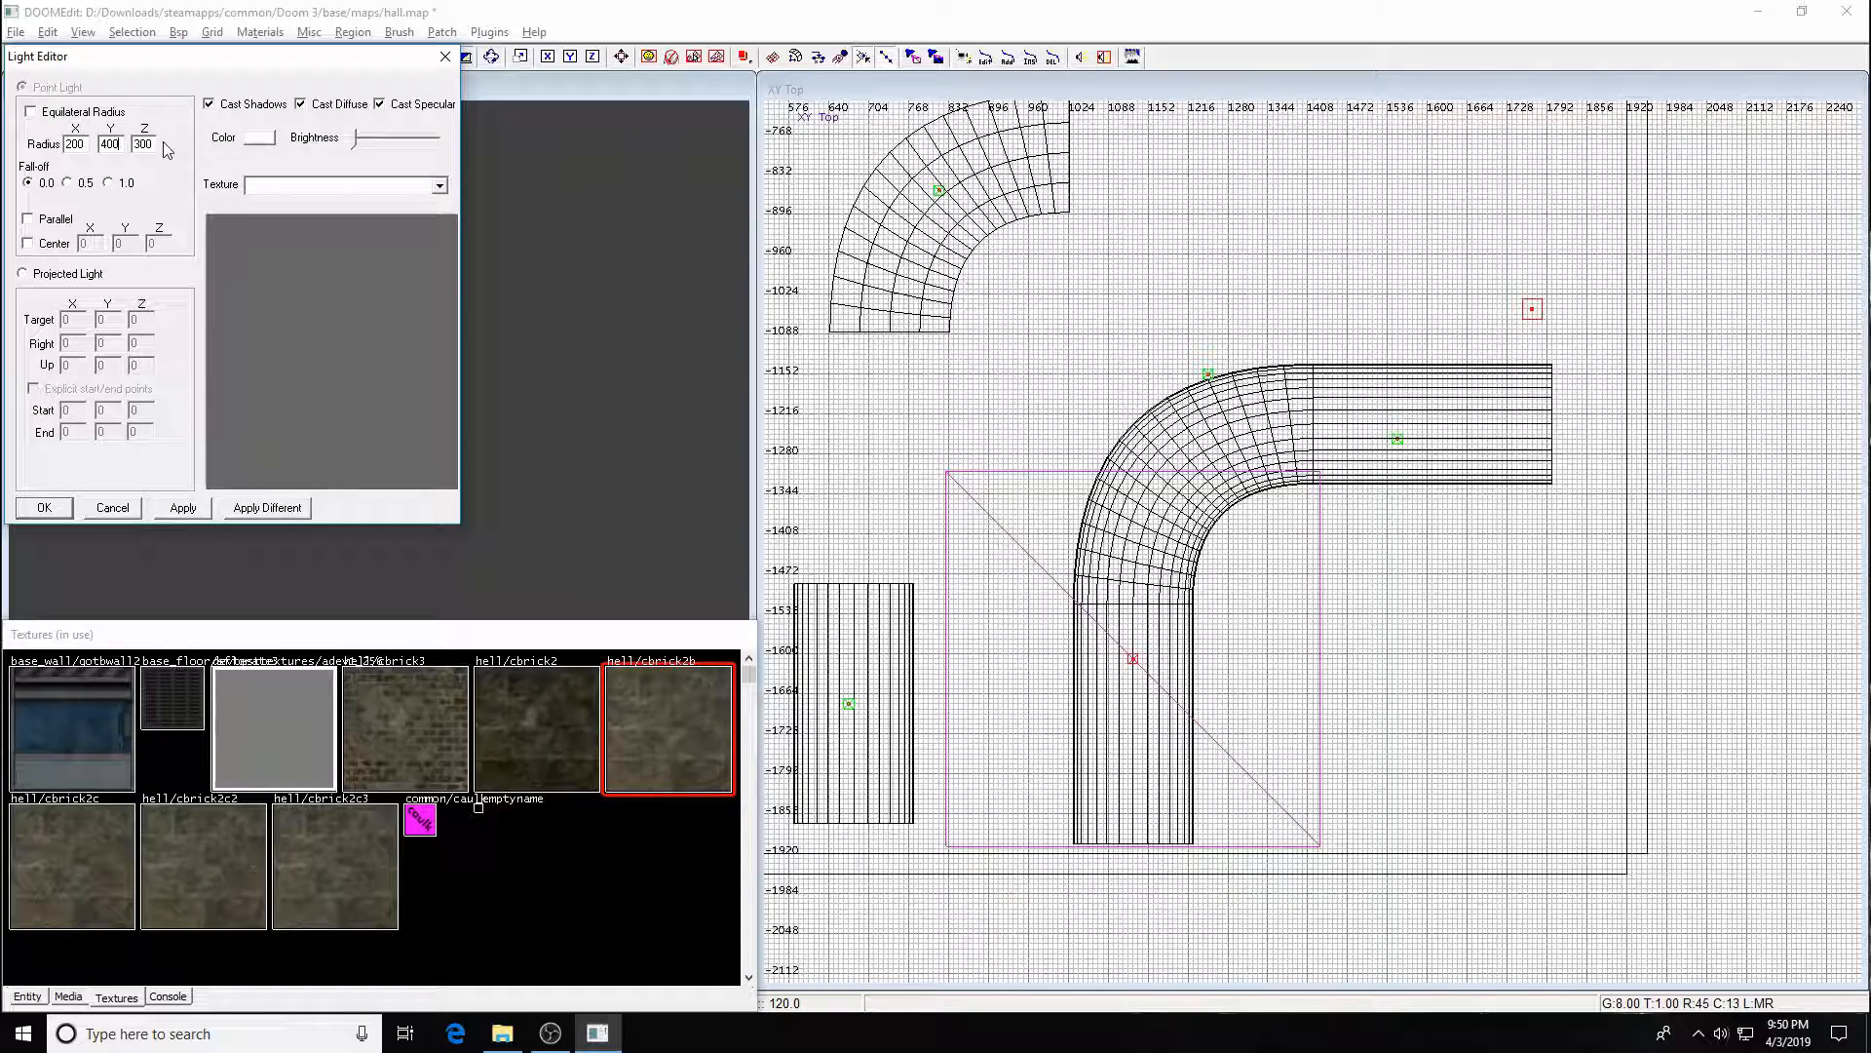
{"action": "type", "text": "200"}
{"action": "left_click", "coordinate": [191, 513]}
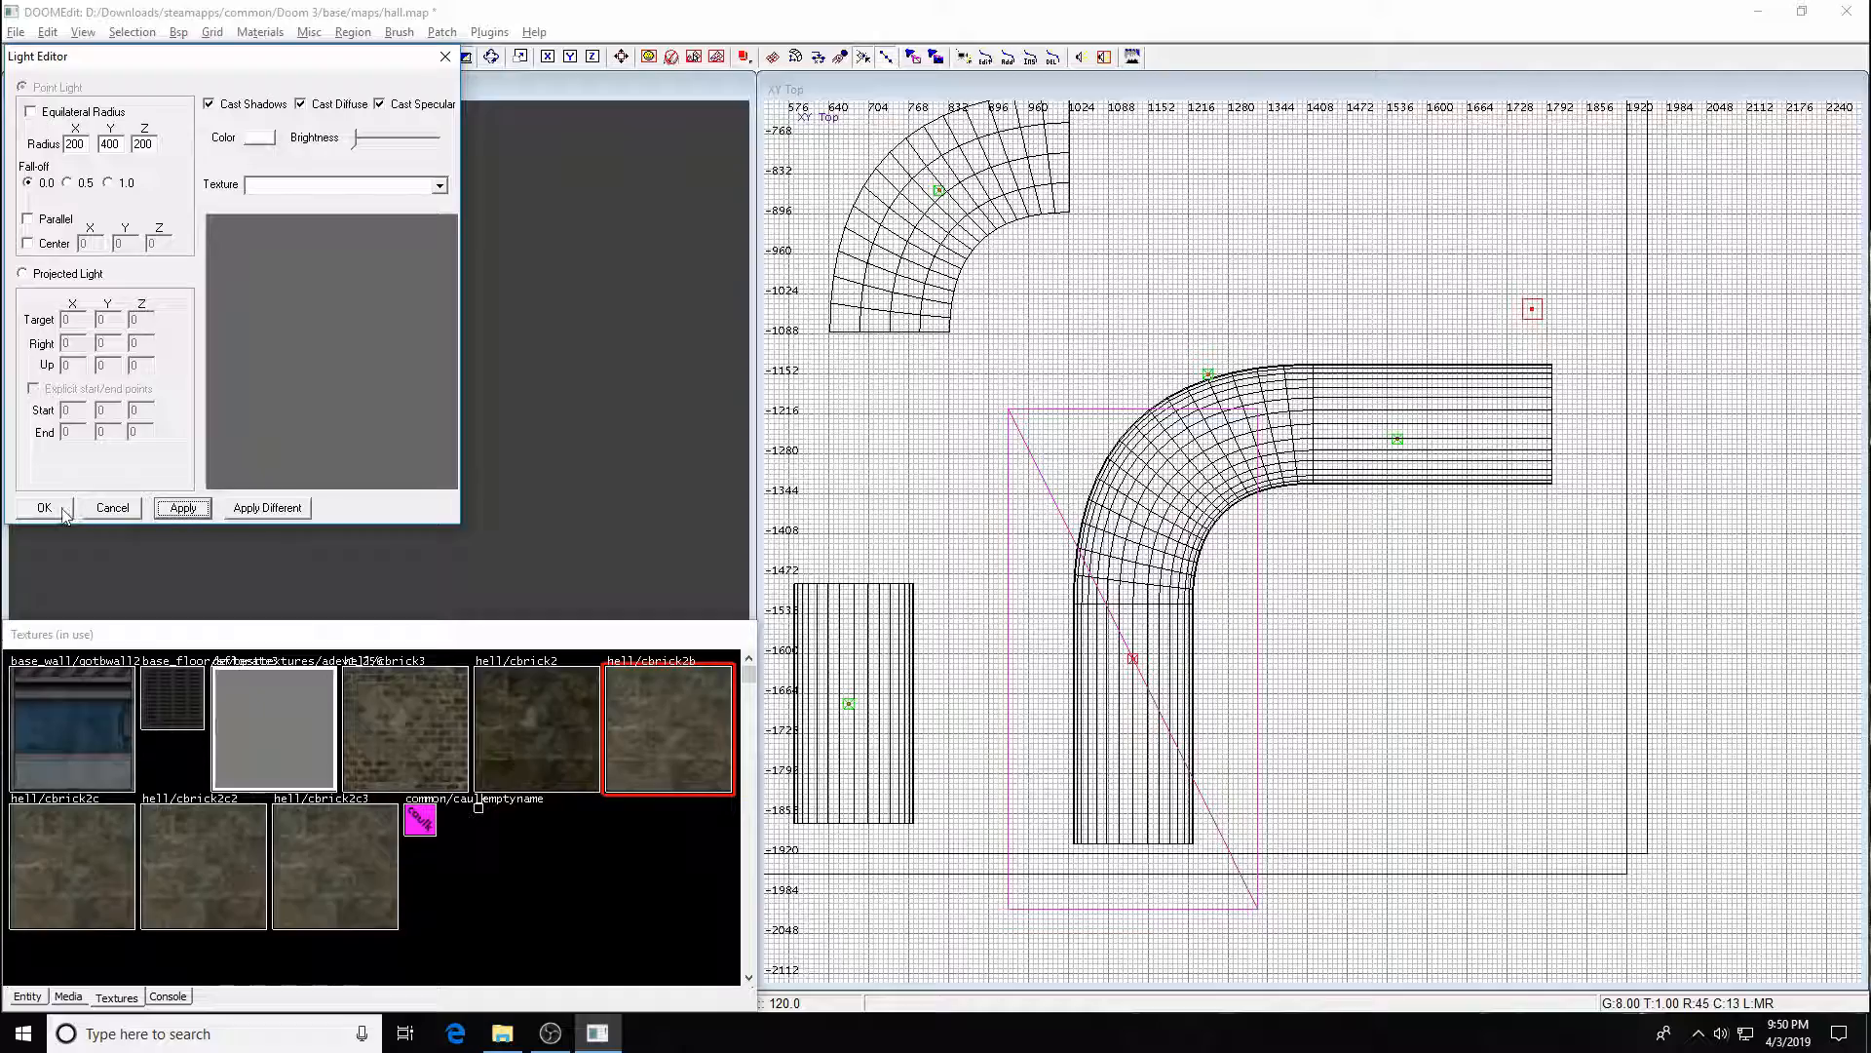
{"action": "left_click", "coordinate": [58, 508]}
{"action": "key", "text": "ctrl+Tab"}
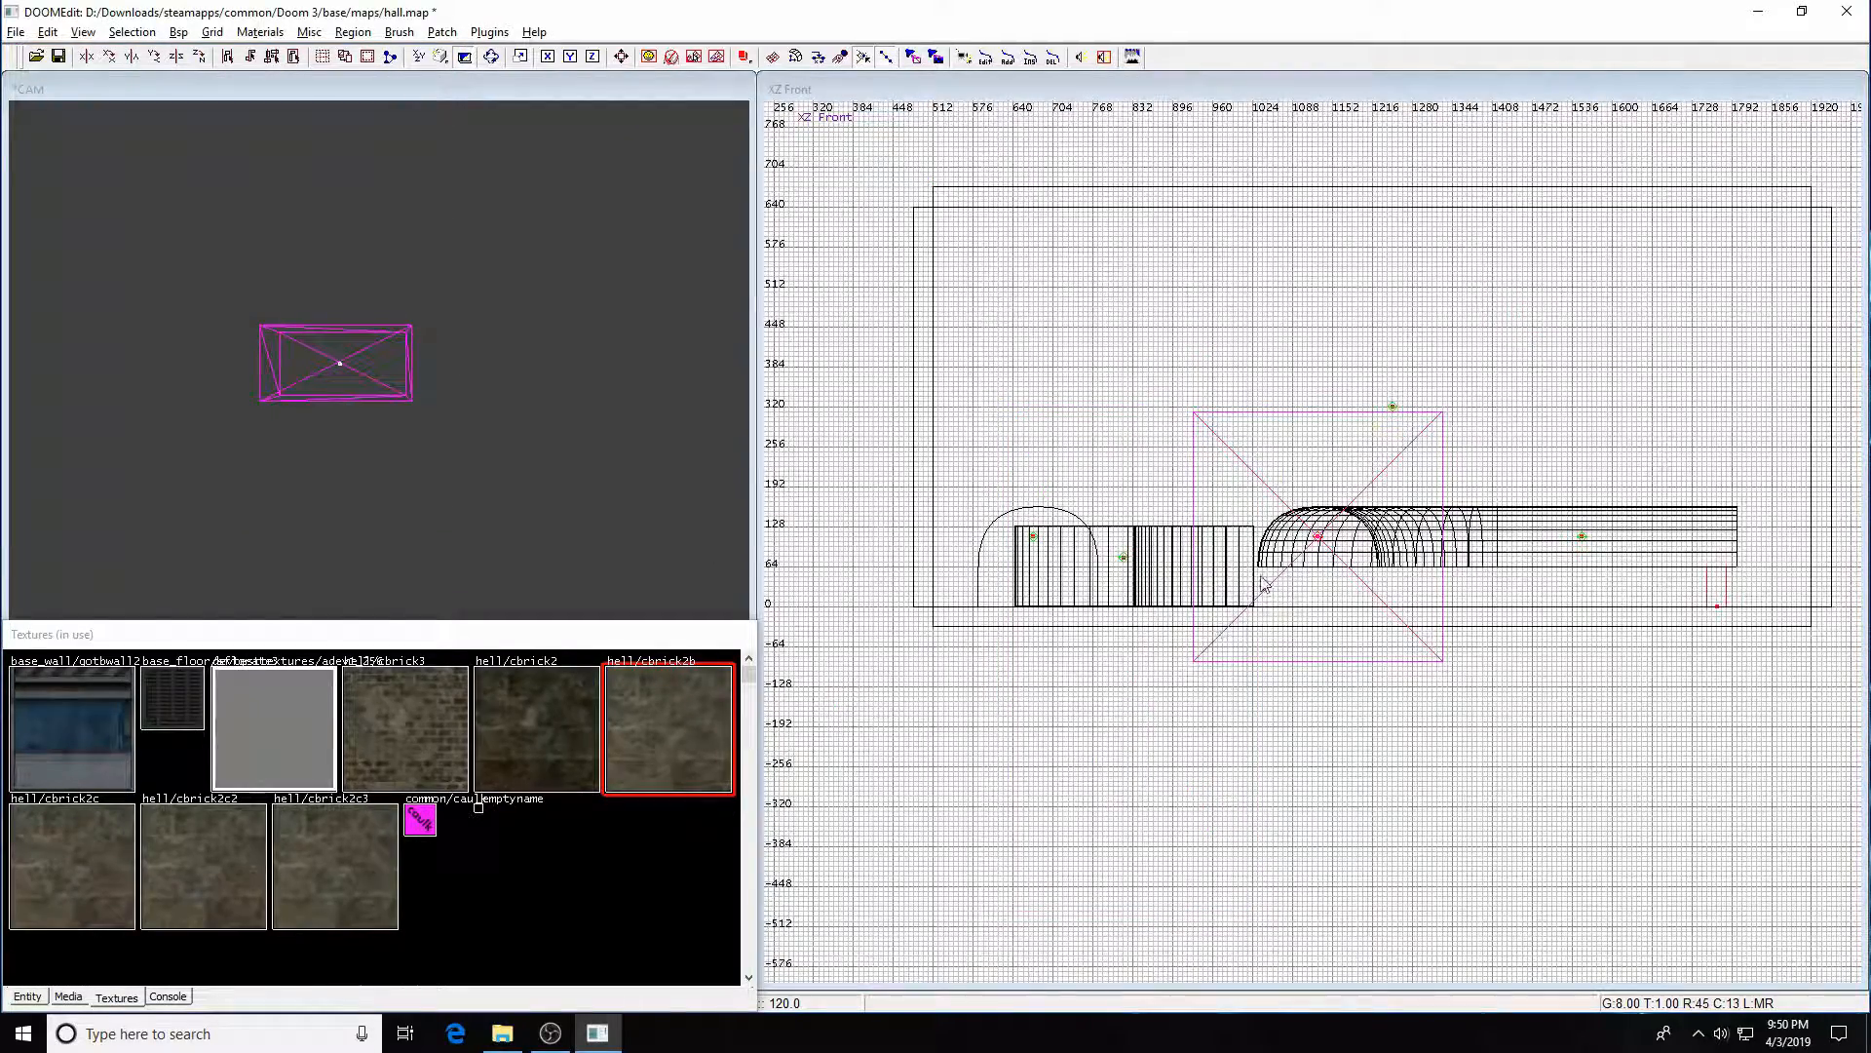
{"action": "key", "text": "Escape"}
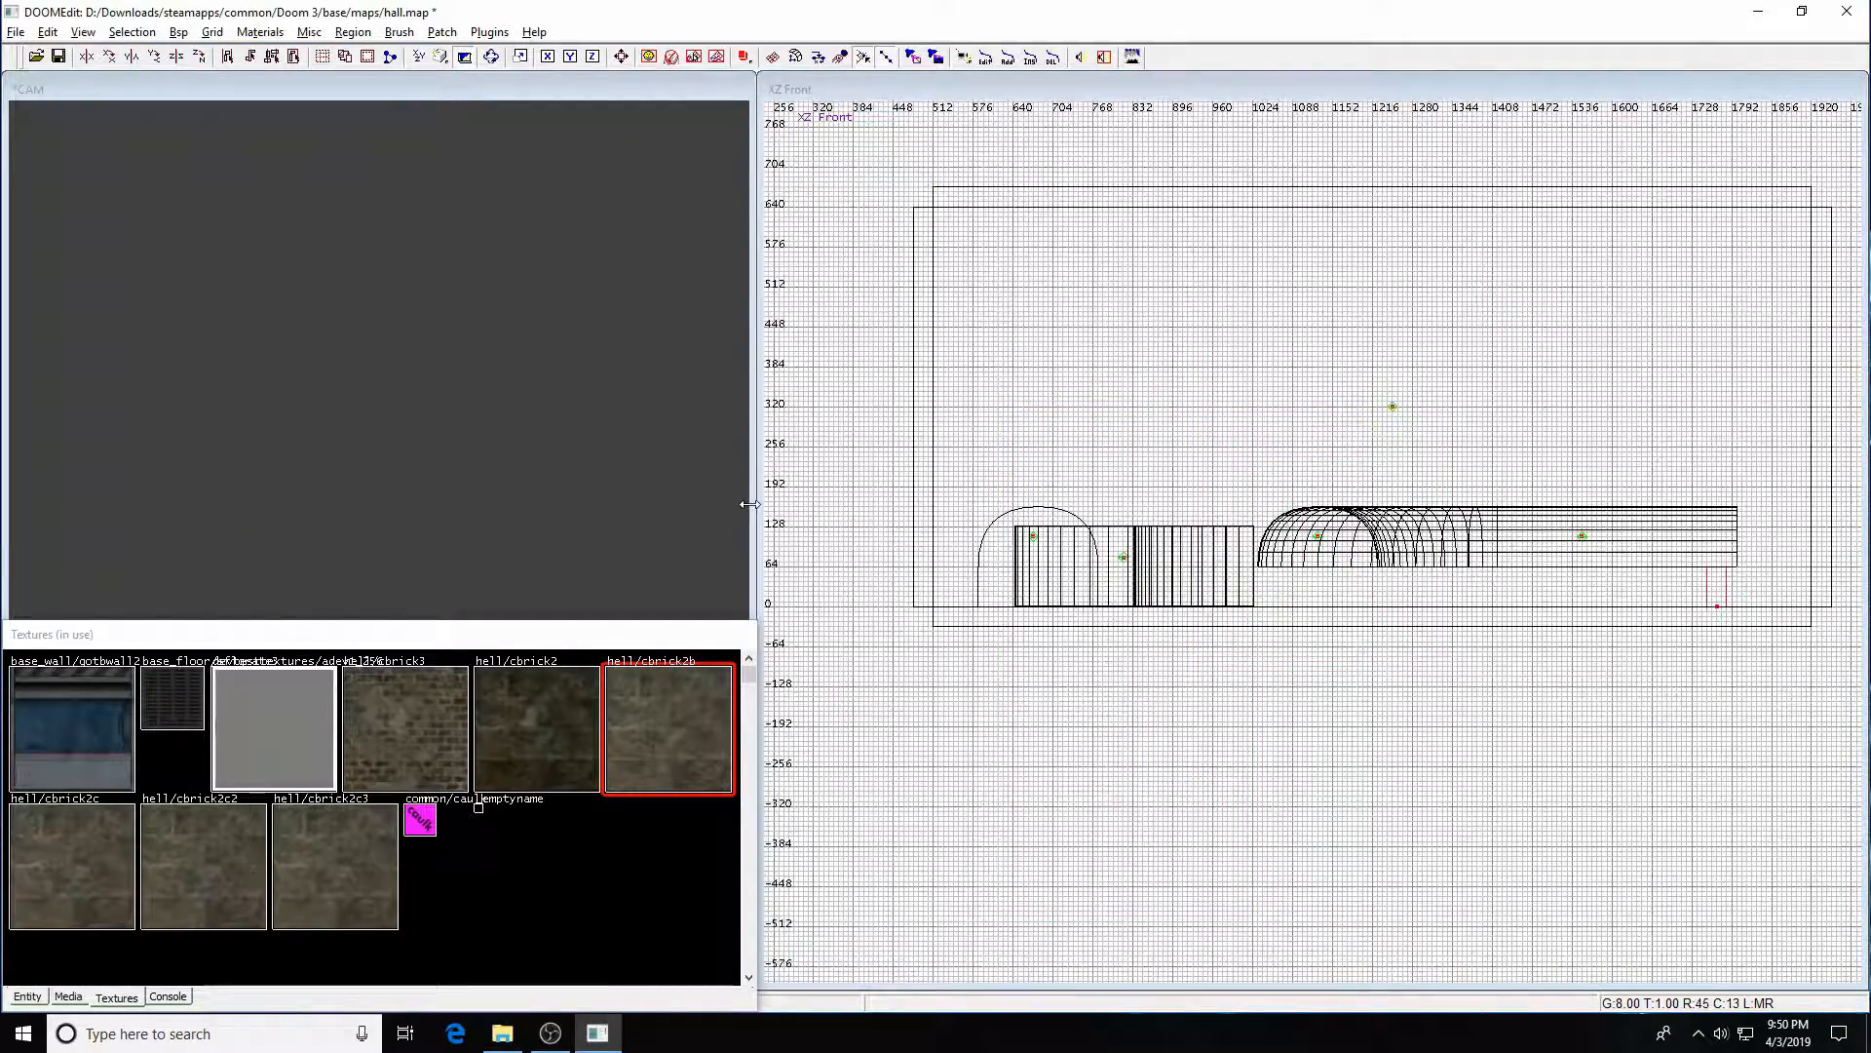
- Place the camera beside the horizontal straight section in the top view and move it inside the tunnel, facing along it
{"action": "key", "text": "ctrl+Tab"}
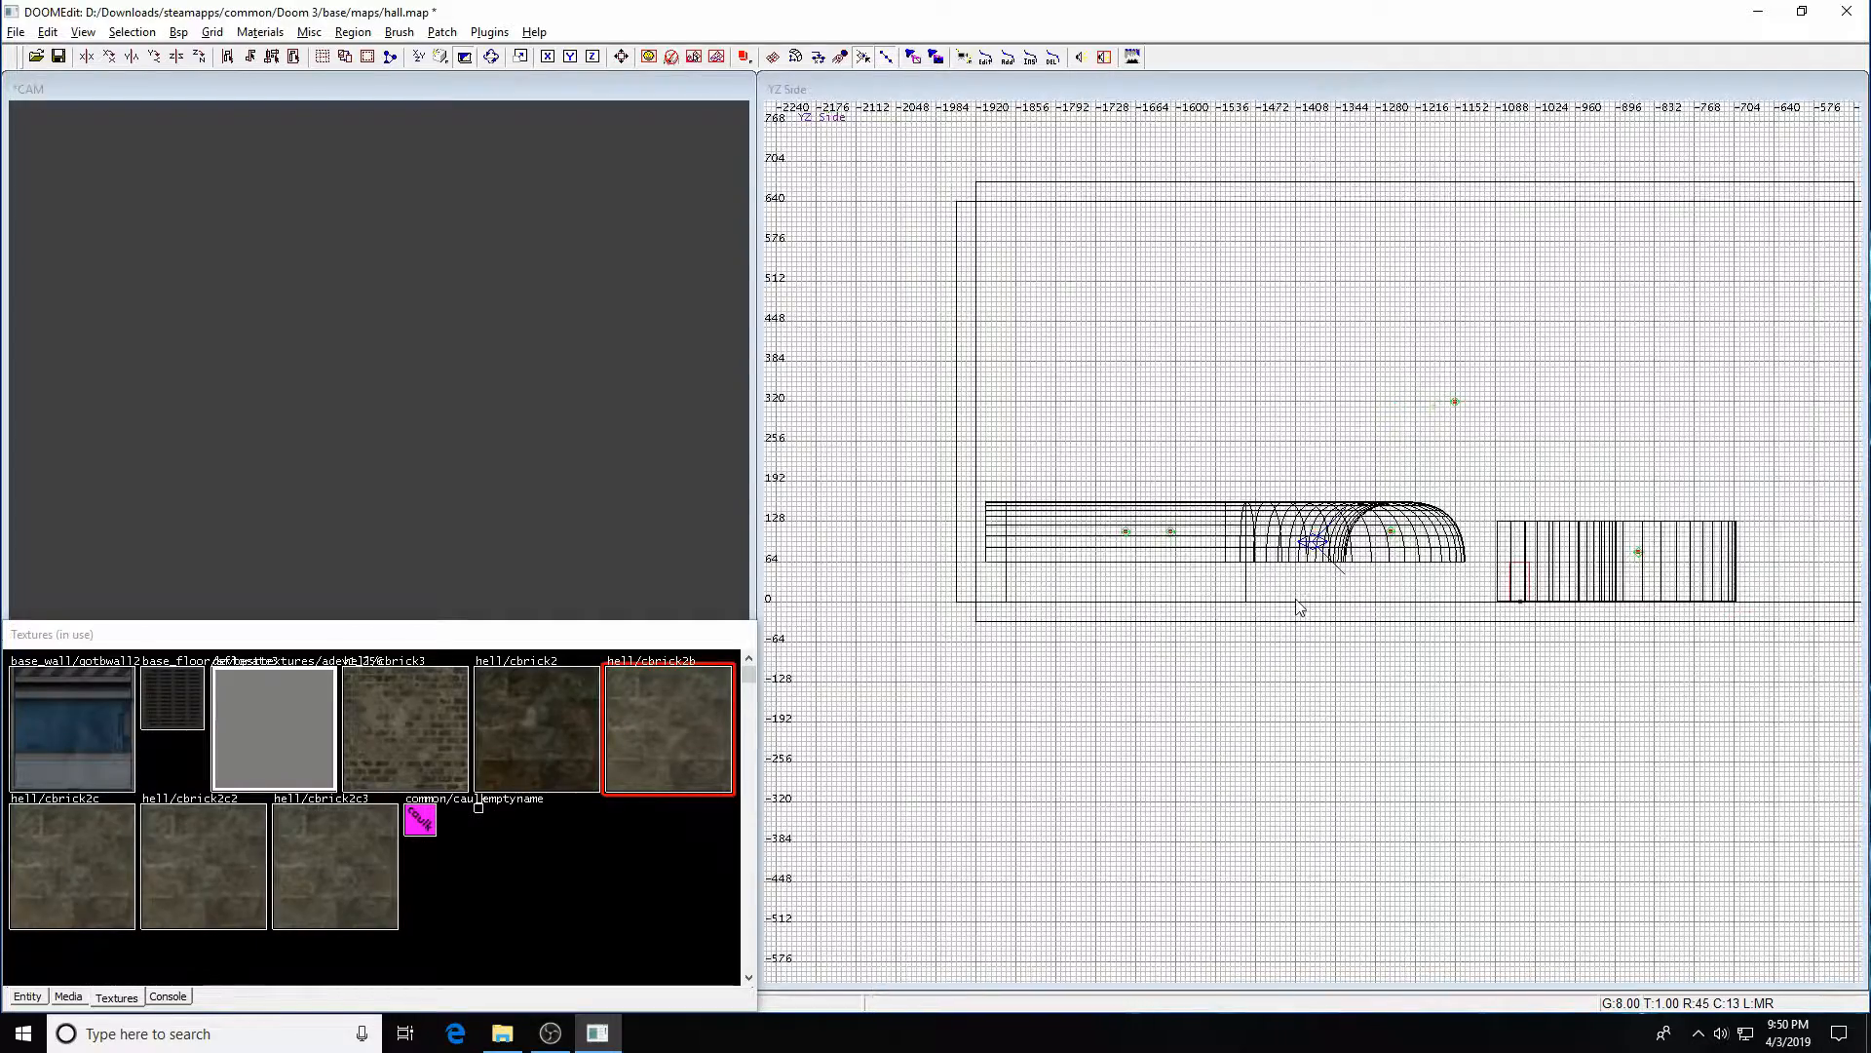
{"action": "key", "text": "ctrl+Tab"}
{"action": "right_click_drag", "start_coordinate": [1531, 642], "coordinate": [1352, 610]}
{"action": "scroll", "coordinate": [1531, 643], "scroll_direction": "down", "scroll_amount": 3}
{"action": "left_click_drag", "start_coordinate": [1195, 622], "coordinate": [1599, 670]}
{"action": "key", "text": "BackSpace"}
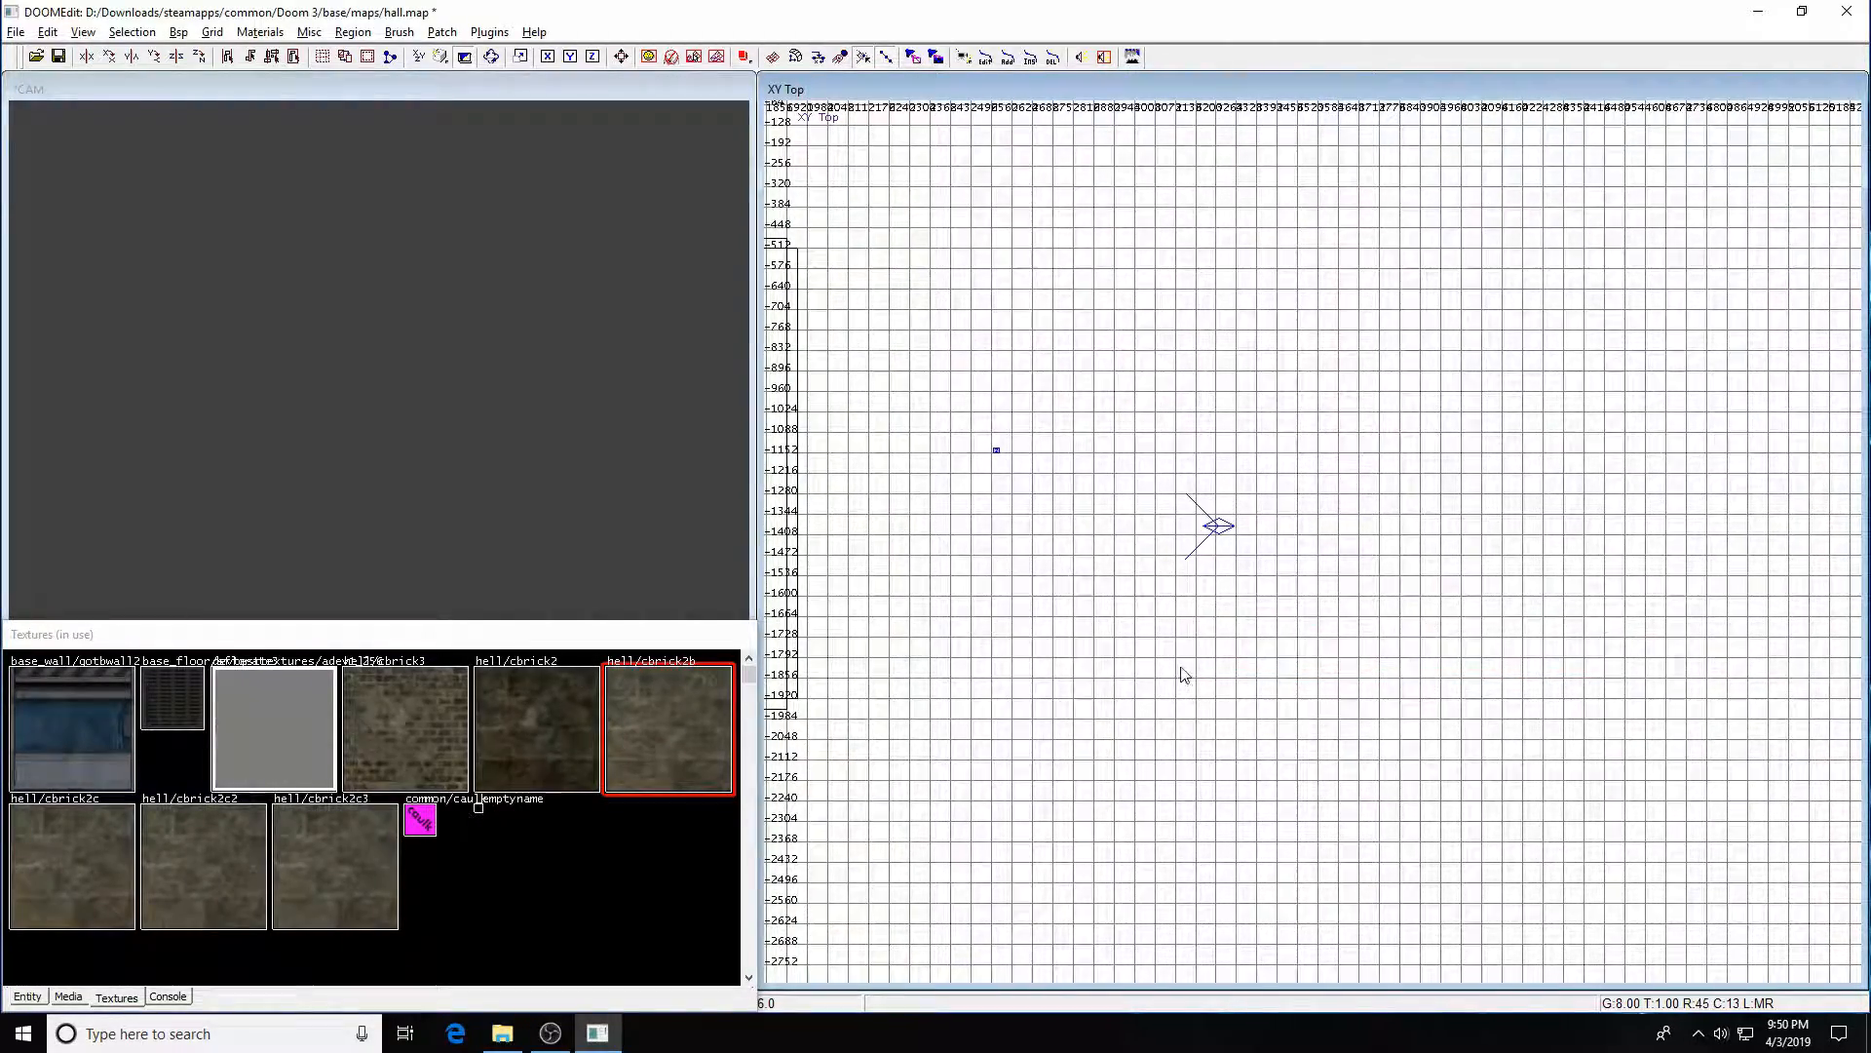
{"action": "right_click_drag", "start_coordinate": [1119, 675], "coordinate": [1630, 710]}
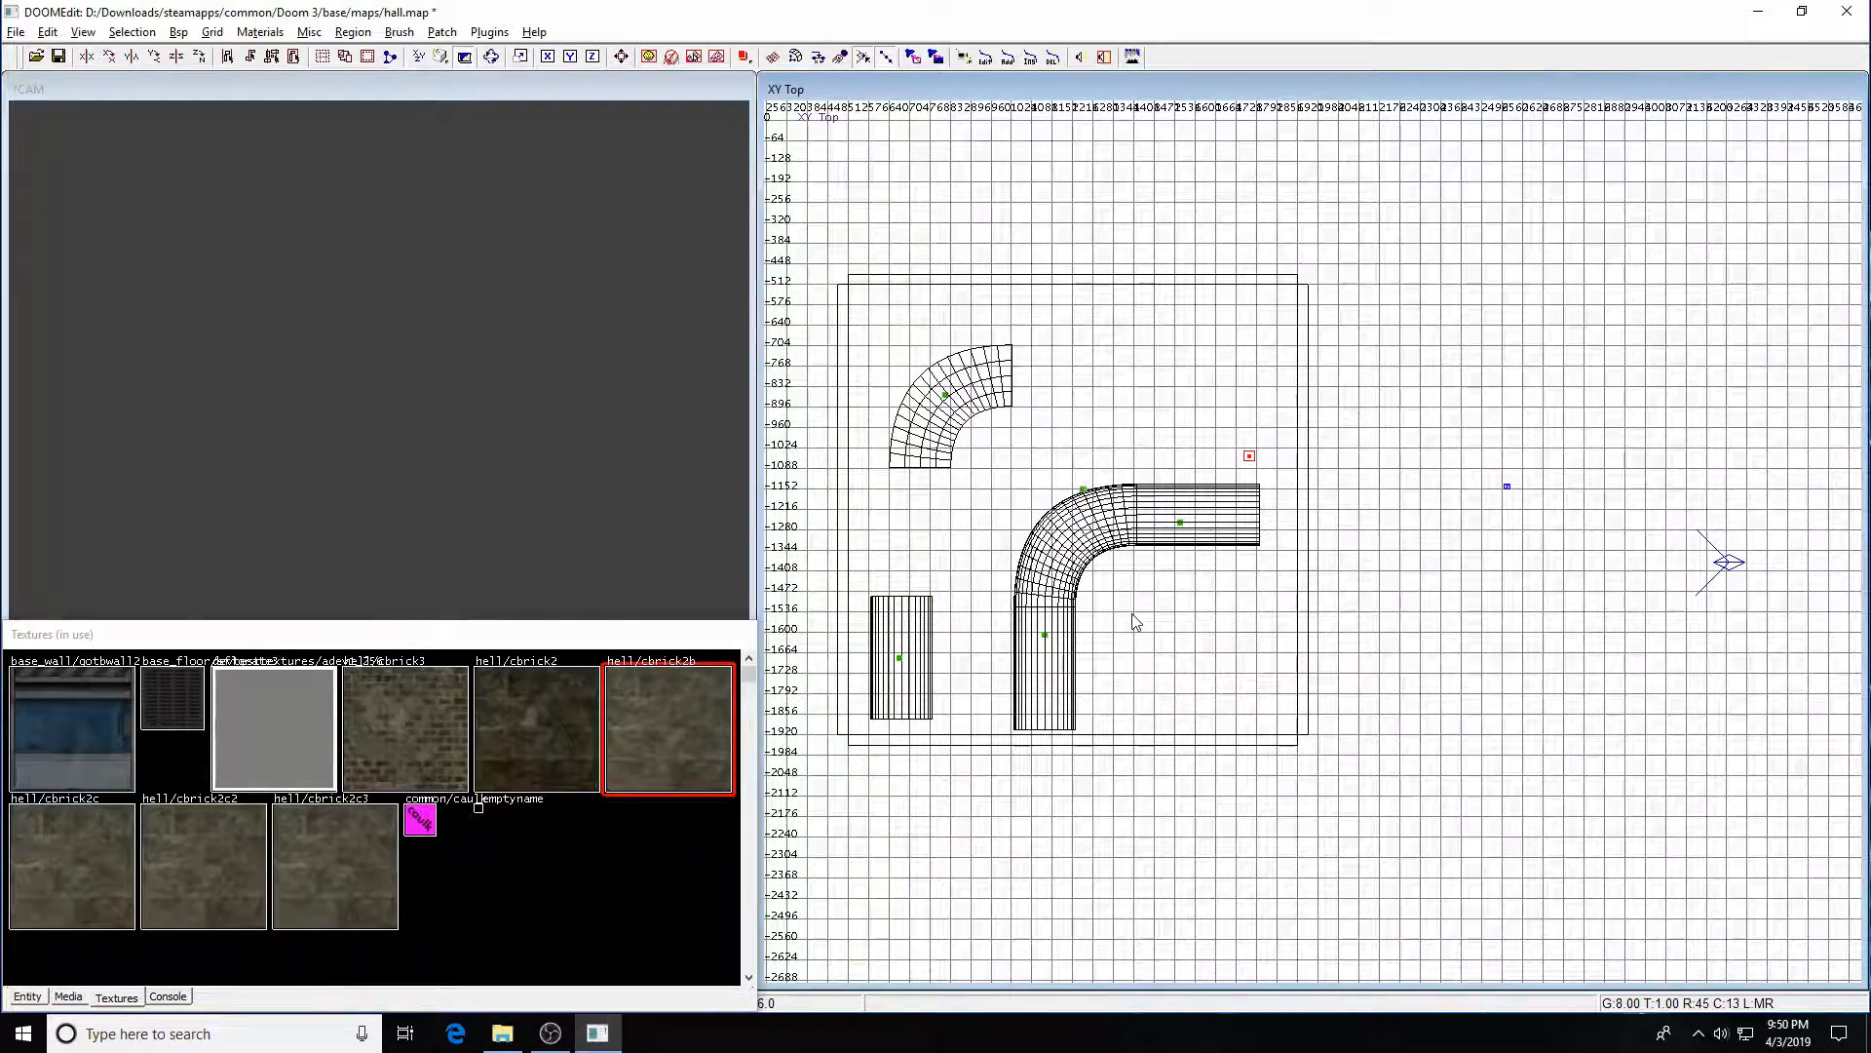
{"action": "middle_click", "coordinate": [1217, 576]}
{"action": "key", "text": "Right"}
{"action": "key", "text": "Right"}
{"action": "key", "text": "Up"}
{"action": "key", "text": "Up"}
{"action": "key", "text": "Up"}
{"action": "key", "text": "Up"}
{"action": "key", "text": "Up"}
{"action": "key", "text": "Up"}
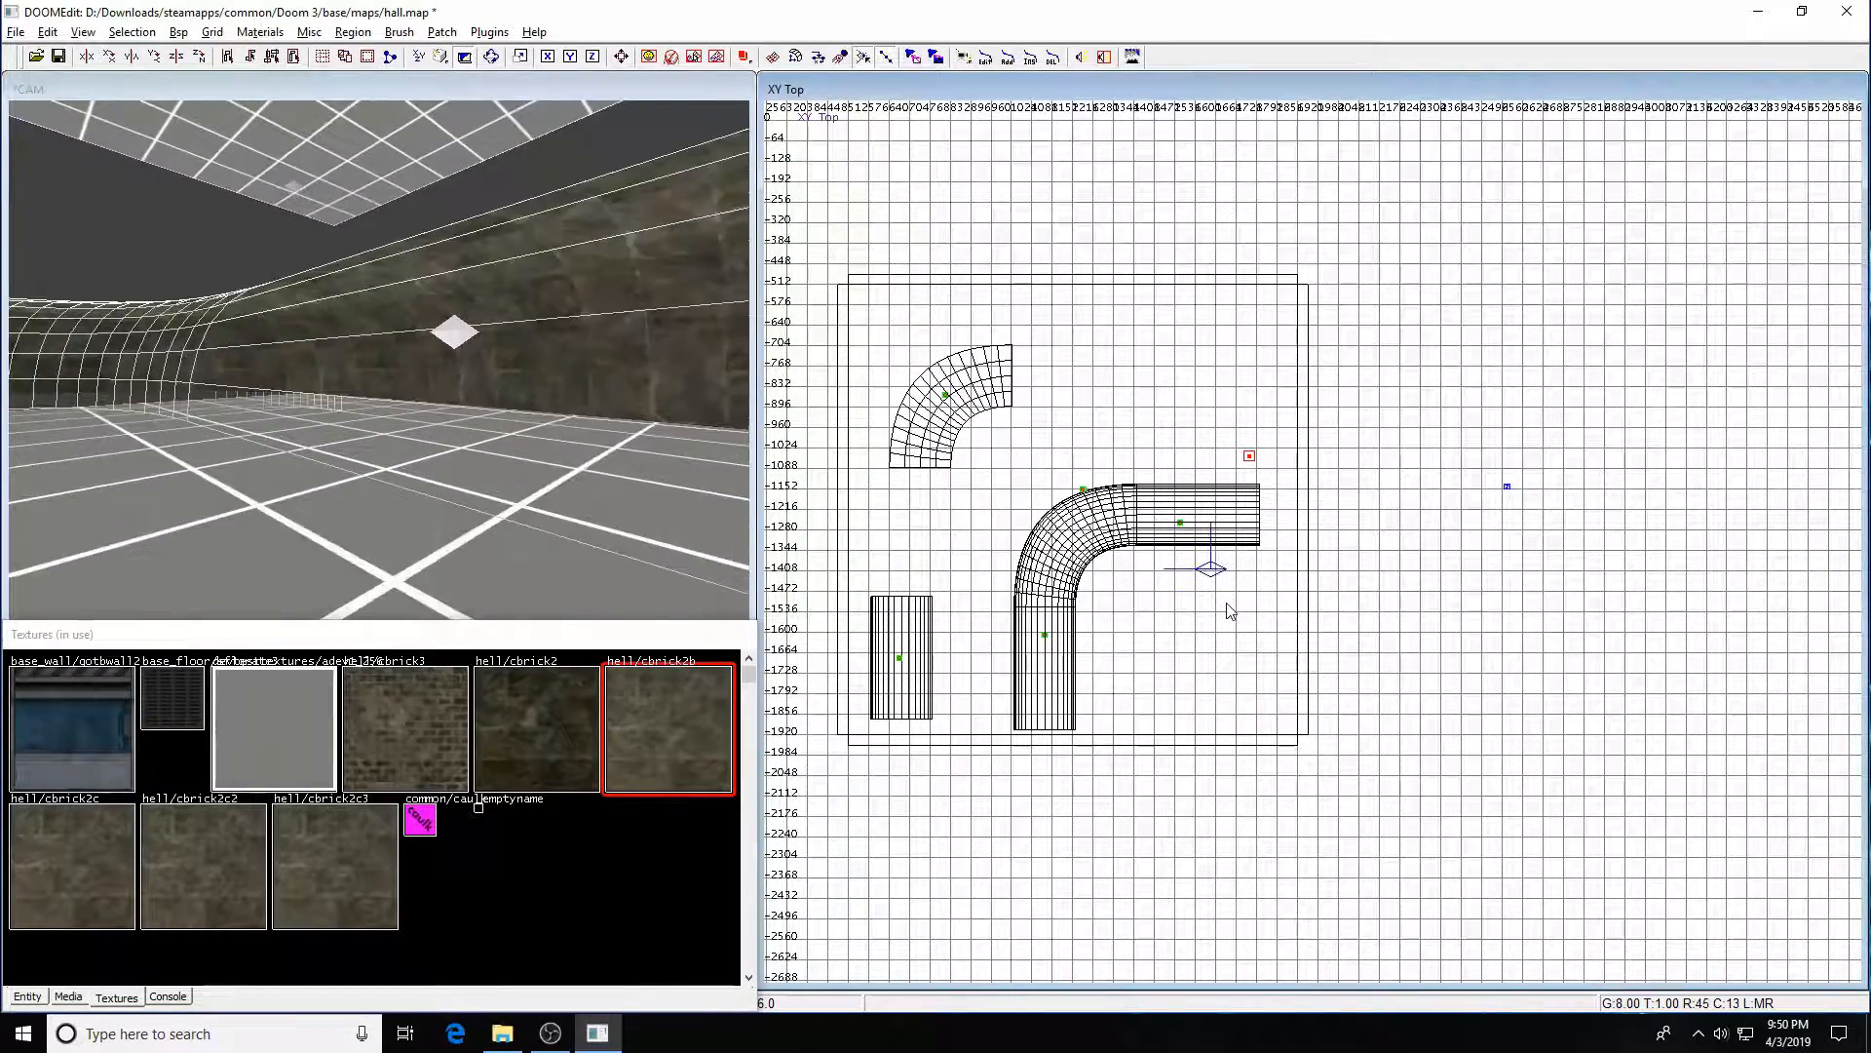
{"action": "key", "text": "Right"}
{"action": "key", "text": "Right"}
{"action": "key", "text": "Right"}
{"action": "key", "text": "Right"}
{"action": "key", "text": "Right"}
{"action": "key", "text": "Right"}
{"action": "key", "text": "Up"}
{"action": "key", "text": "Up"}
{"action": "key", "text": "Up"}
{"action": "key", "text": "Up"}
{"action": "key", "text": "Left"}
{"action": "key", "text": "Left"}
{"action": "key", "text": "Left"}
{"action": "key", "text": "Left"}
{"action": "key", "text": "Left"}
{"action": "key", "text": "Left"}
{"action": "key", "text": "Left"}
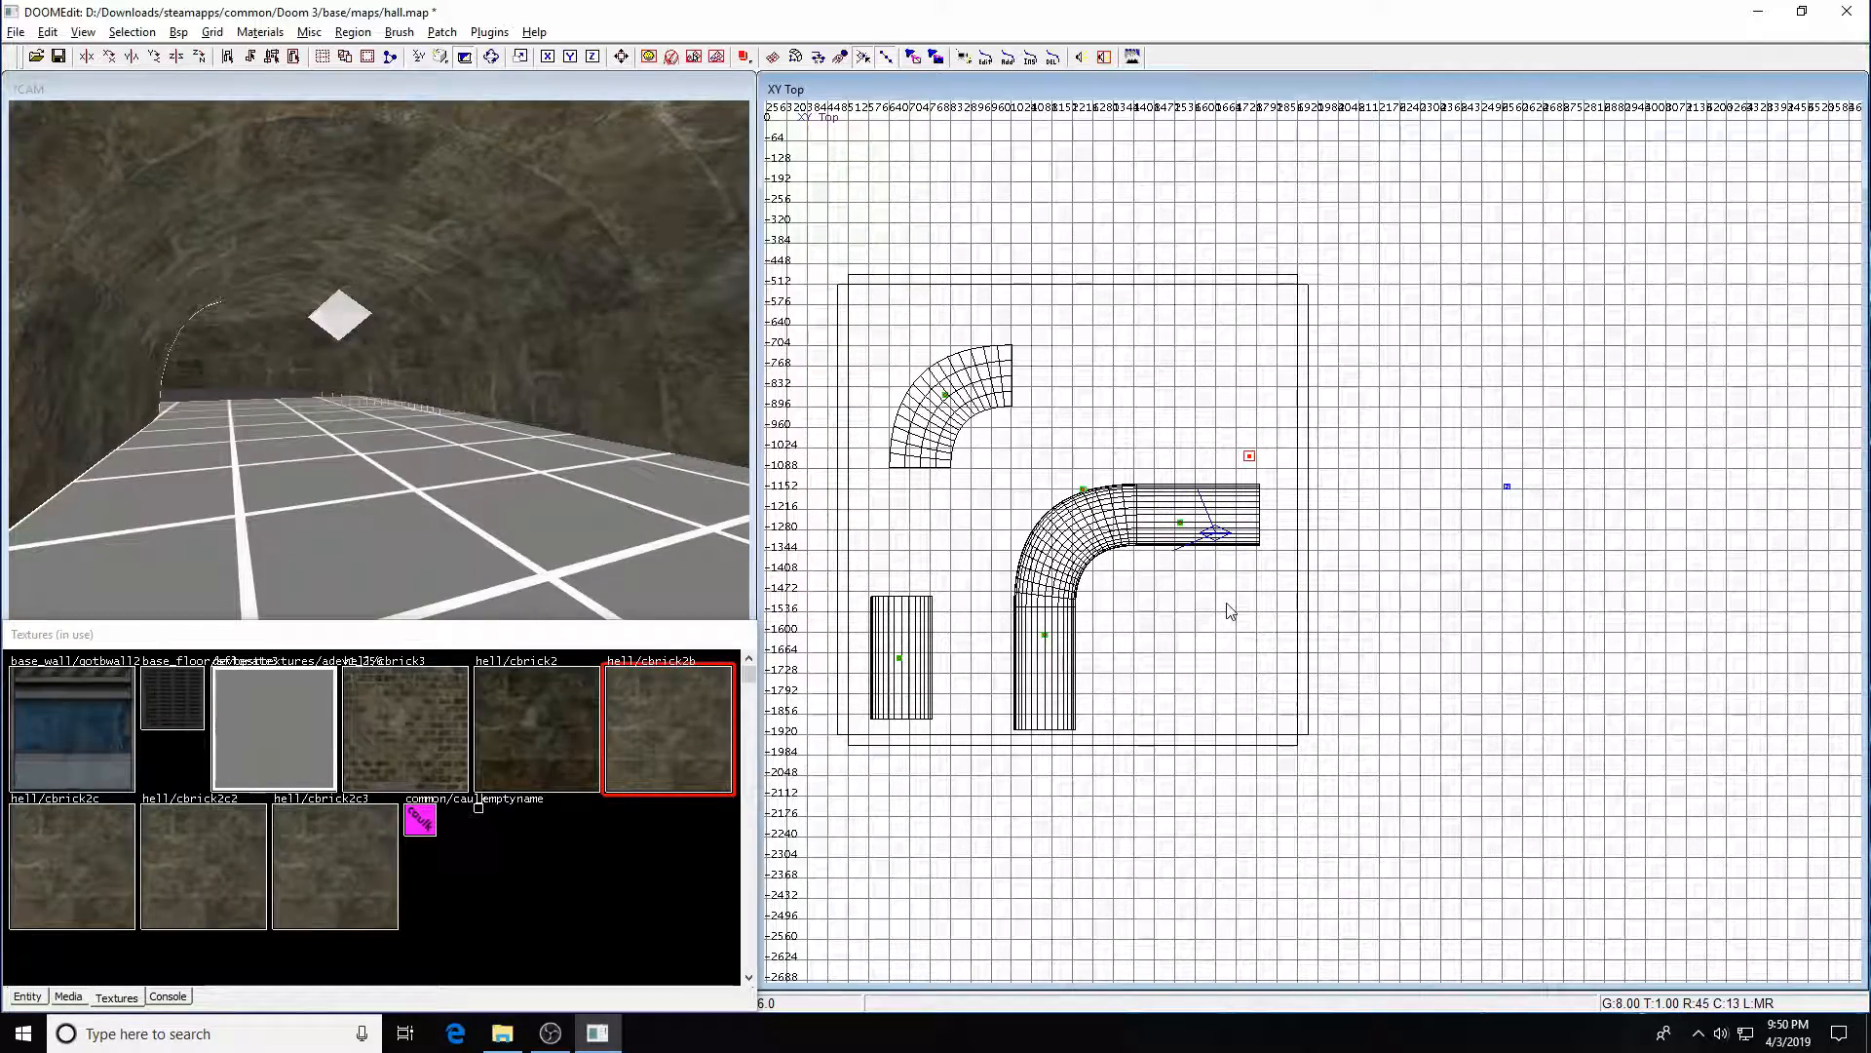
- Preview the tunnel lighting in the realtime render, moving the camera along the straight section up to the bend and back
{"action": "key", "text": "F3"}
{"action": "key", "text": "Up"}
{"action": "key", "text": "Up"}
{"action": "key", "text": "Up"}
{"action": "key", "text": "Up"}
{"action": "key", "text": "Up"}
{"action": "key", "text": "Up"}
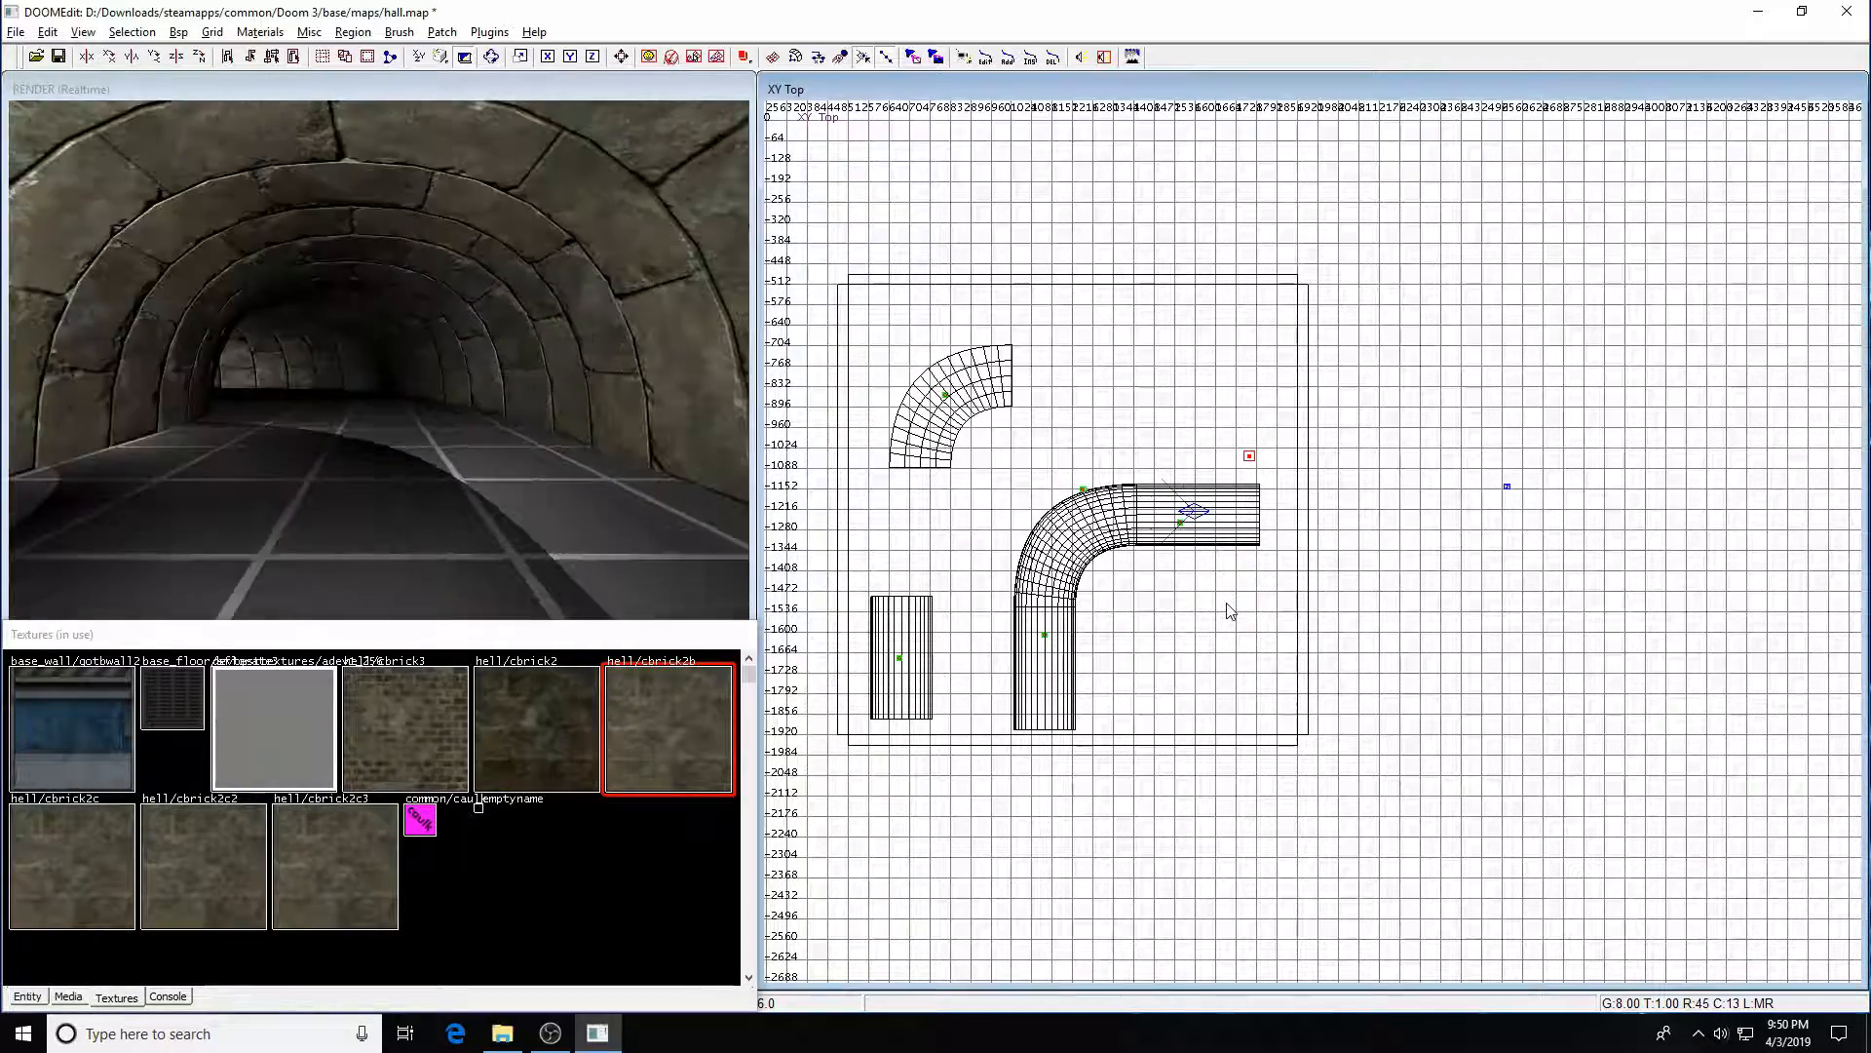
{"action": "key", "text": "Left"}
{"action": "key", "text": "Left"}
{"action": "key", "text": "Right"}
{"action": "key", "text": "Right"}
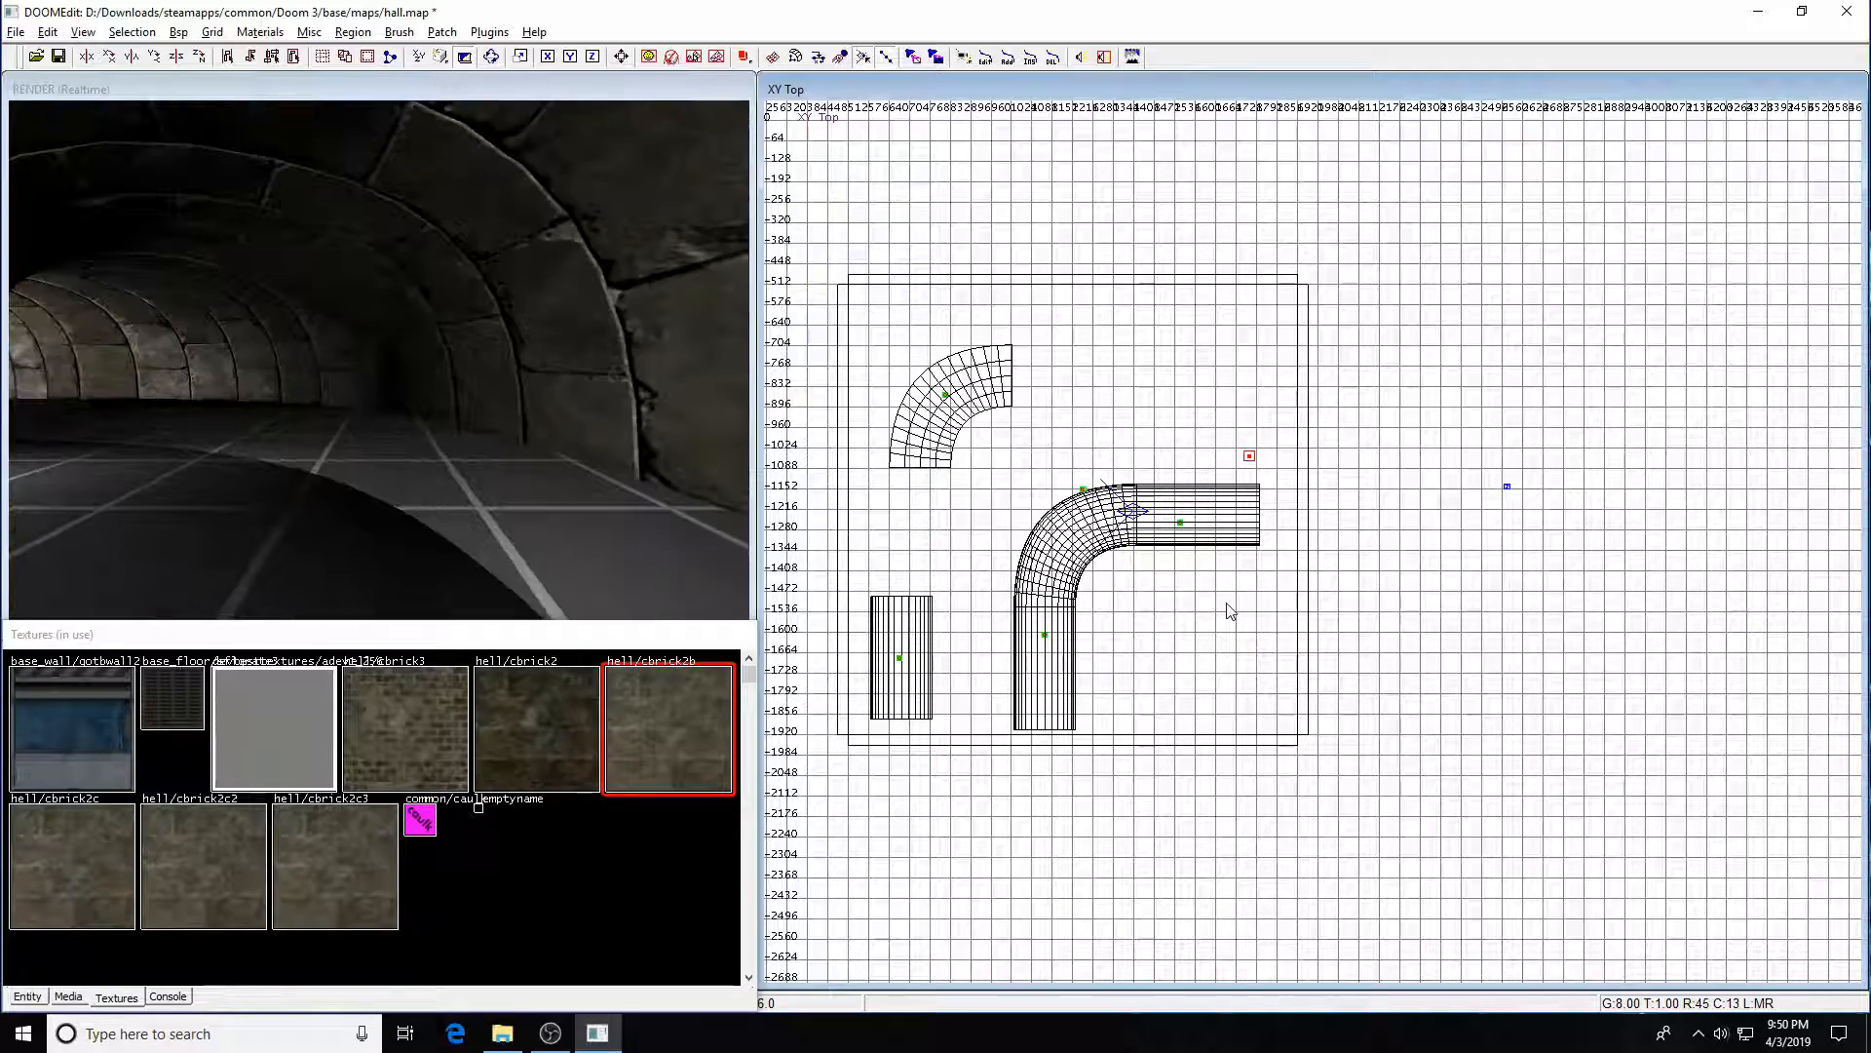
{"action": "key", "text": "Down"}
{"action": "key", "text": "Down"}
{"action": "key", "text": "Down"}
{"action": "key", "text": "Down"}
{"action": "key", "text": "Down"}
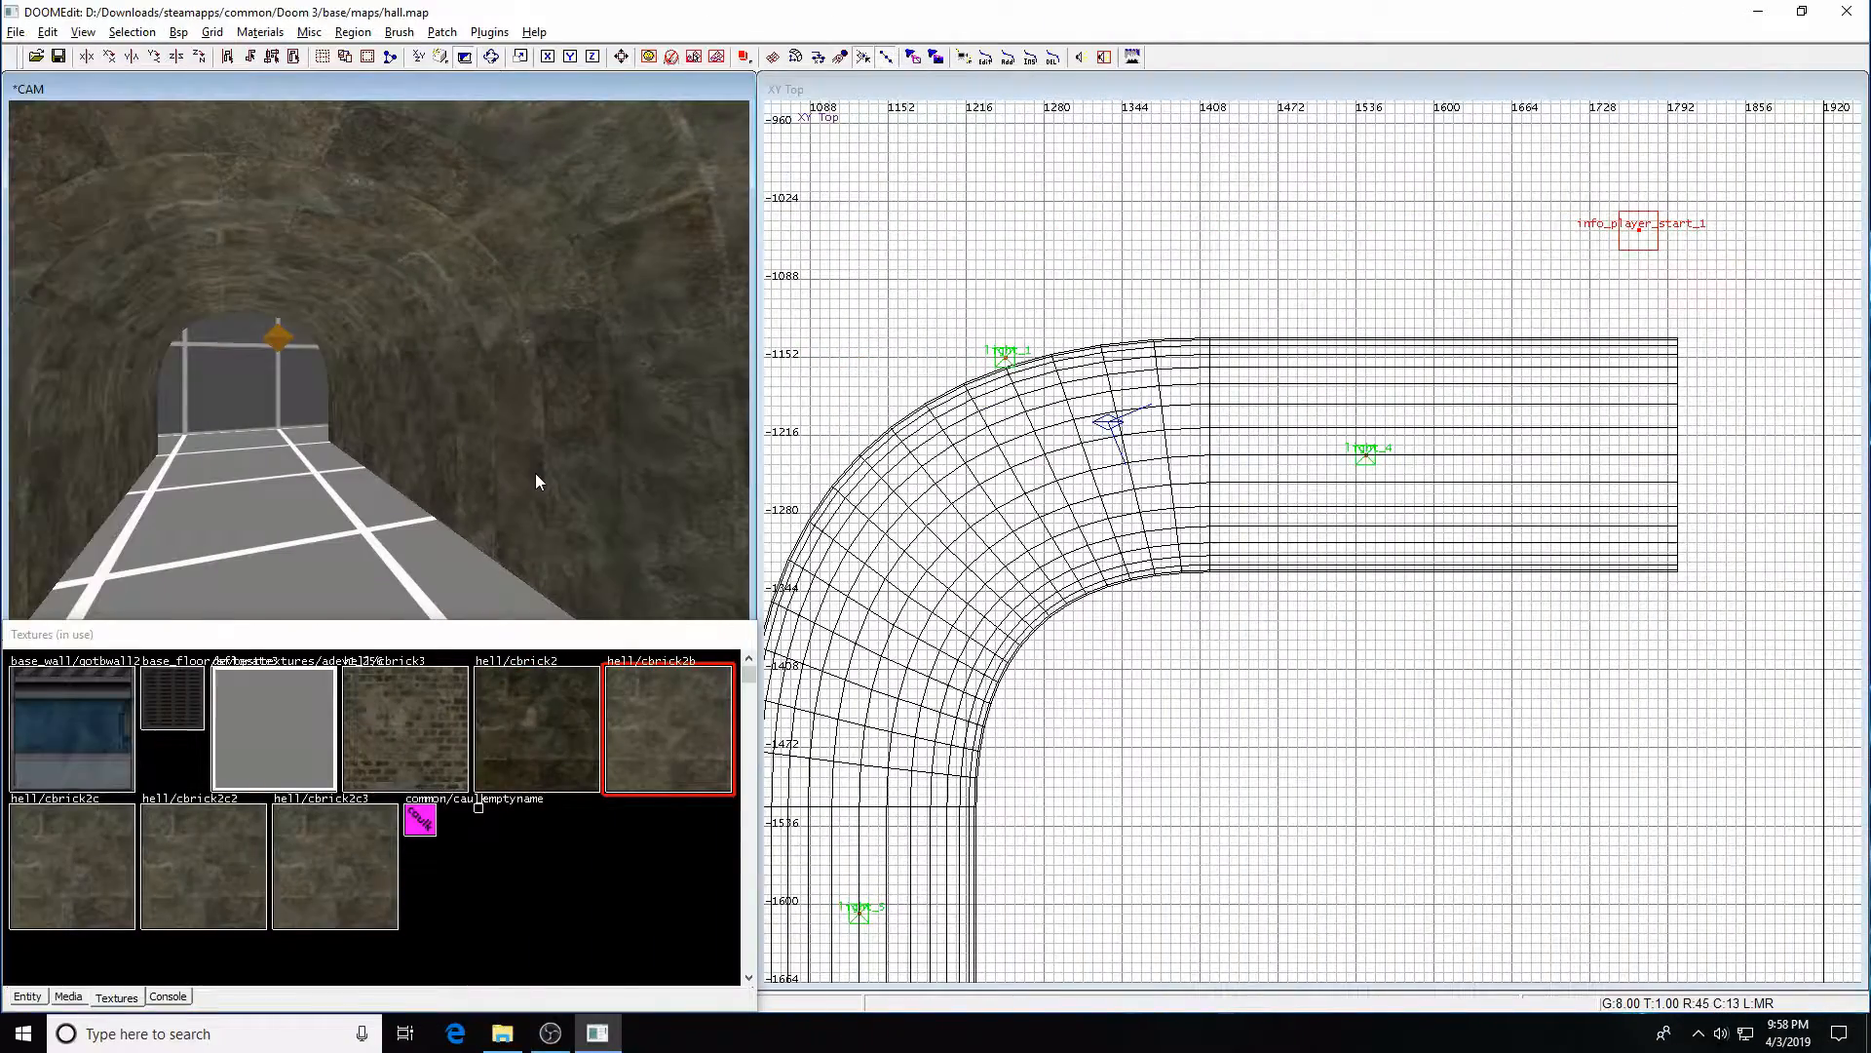
- Highlight the low wall pieces under both sides of the straight arch in turn, clearing the selection each time
{"action": "left_click", "coordinate": [440, 434], "text": "shift"}
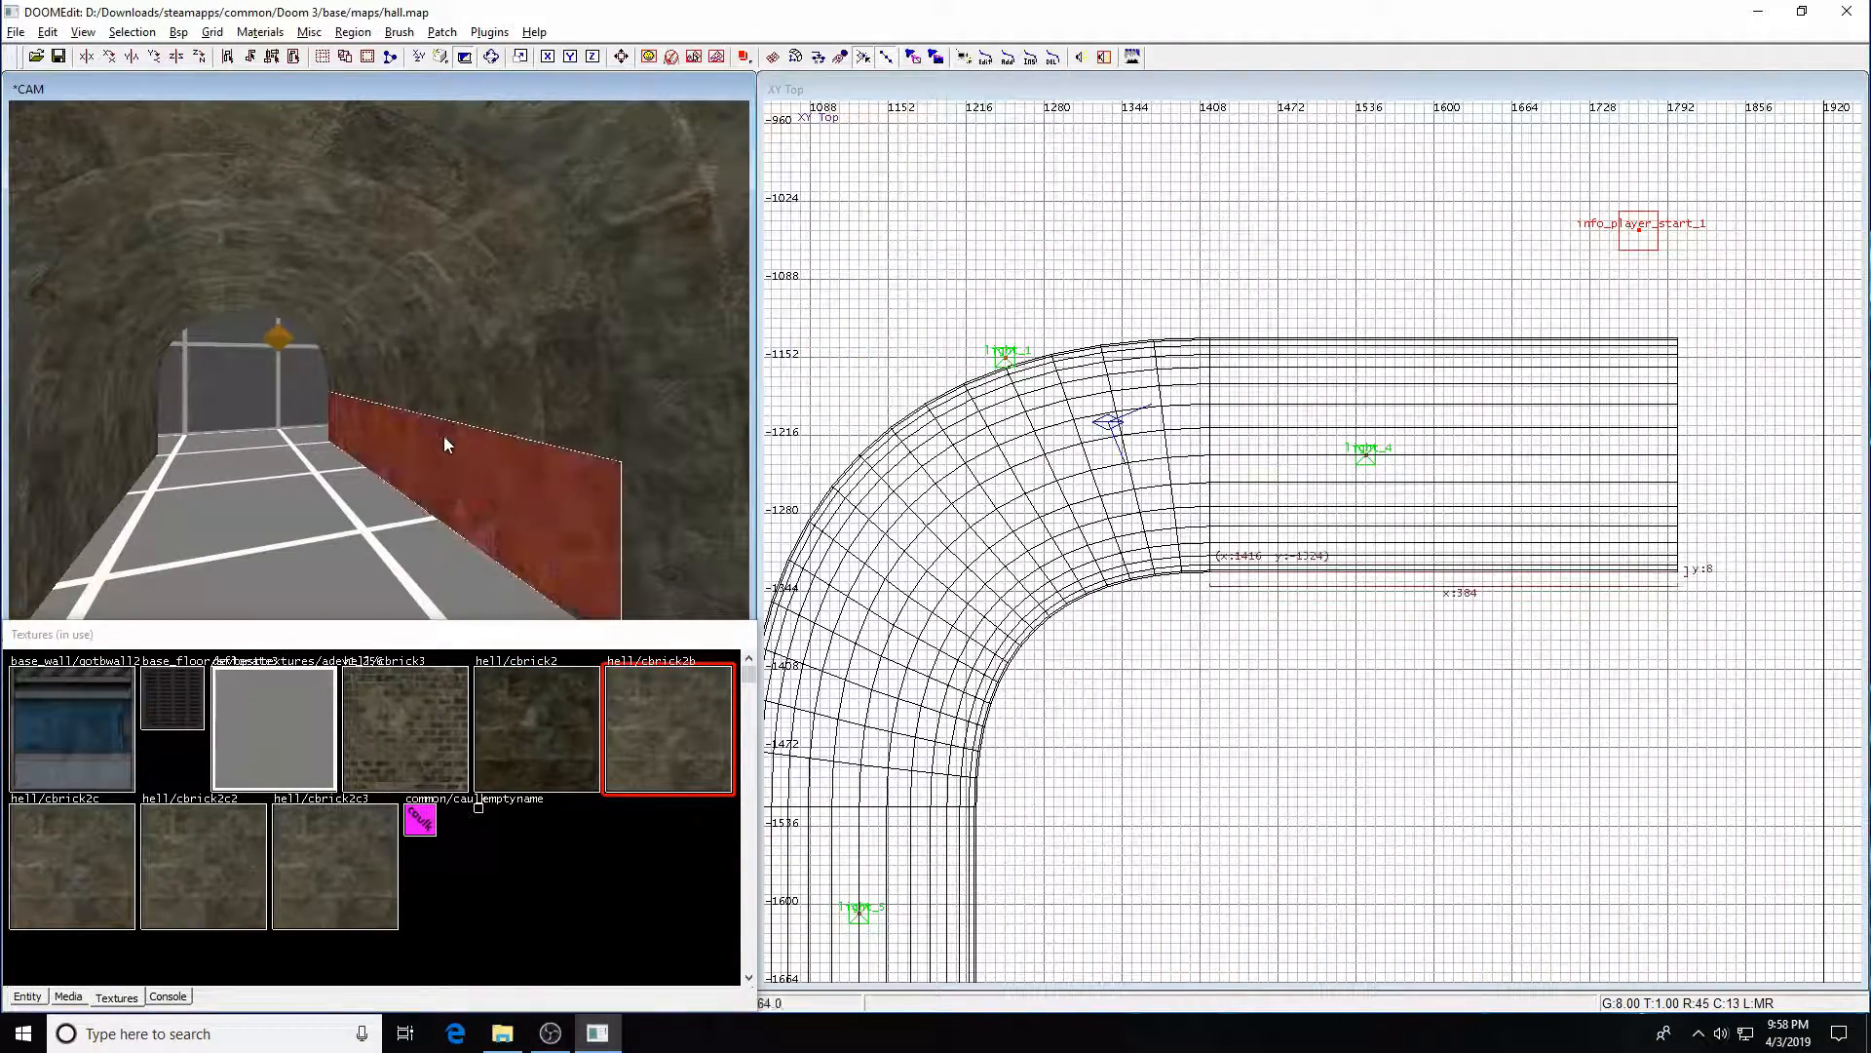
{"action": "key", "text": "BackSpace"}
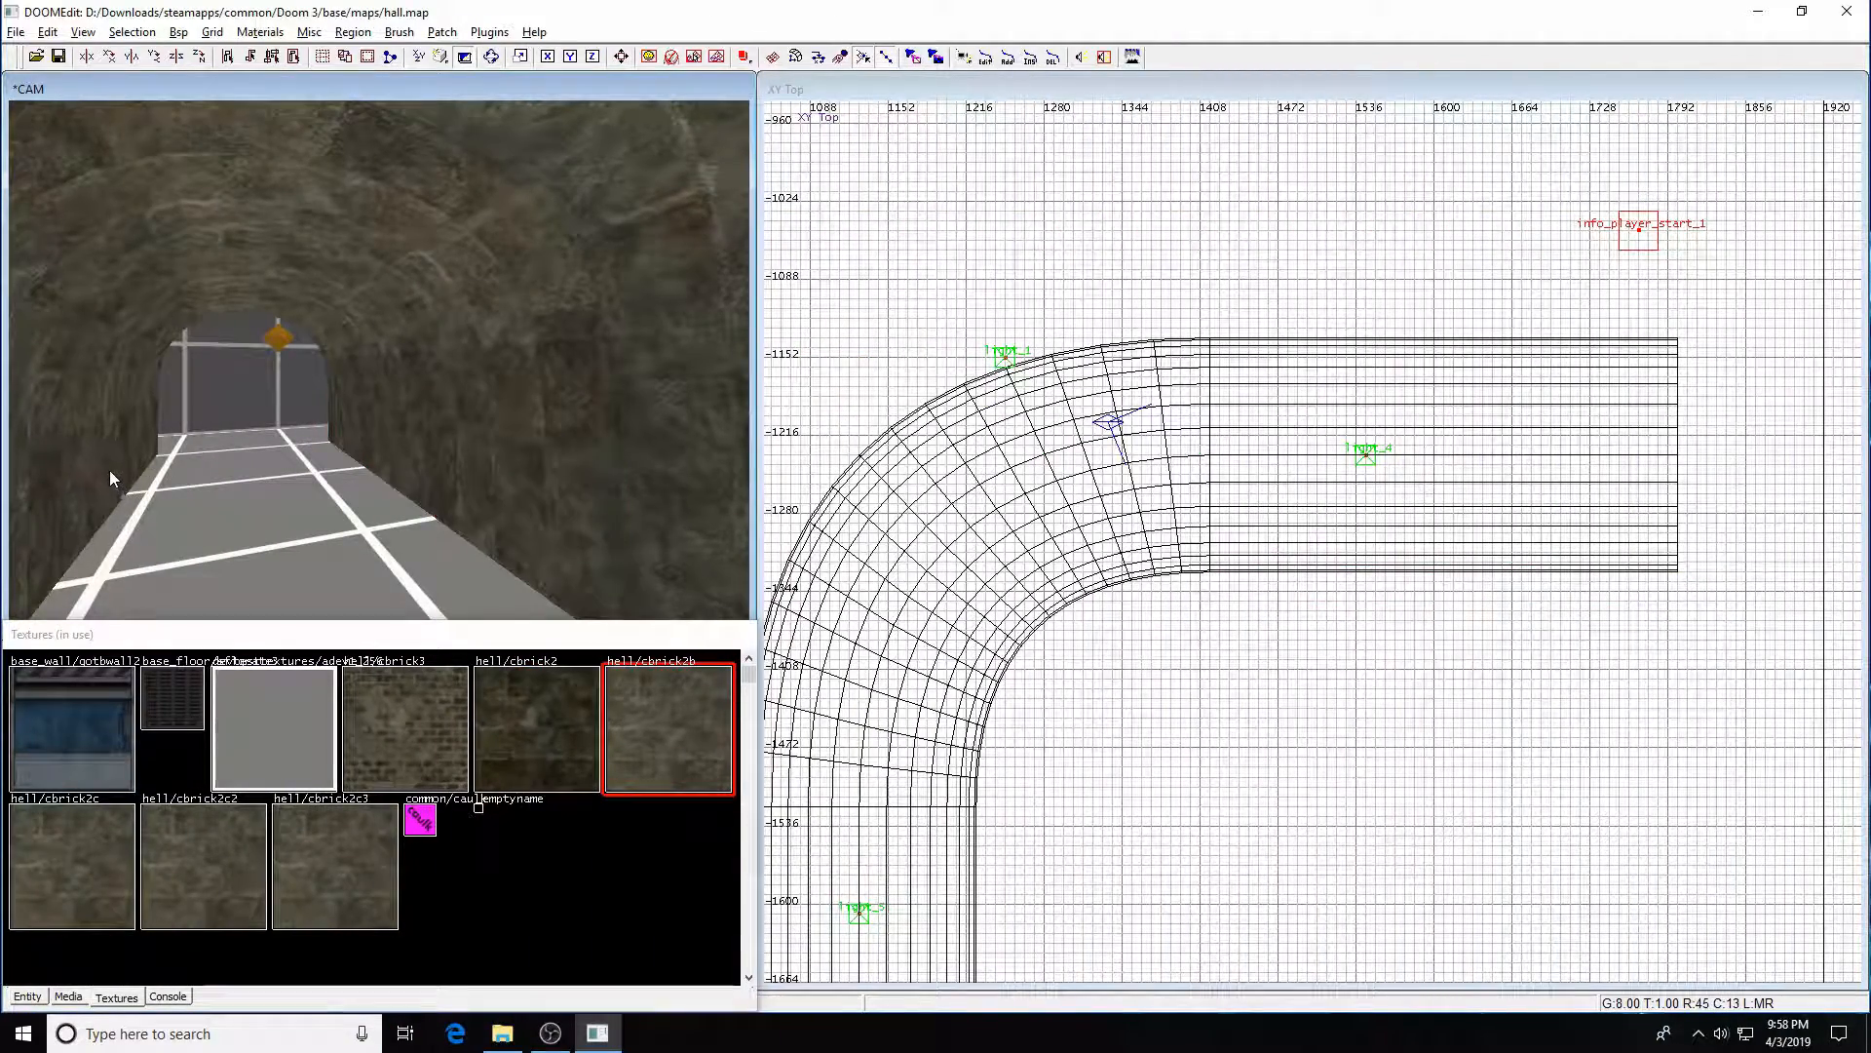
{"action": "left_click", "coordinate": [66, 462], "text": "shift"}
{"action": "key", "text": "BackSpace"}
- Highlight the inner and outer curved wall pieces beneath the bend's arch, examine them from several camera positions and clear the selection
{"action": "key", "text": "Left"}
{"action": "key", "text": "Down"}
{"action": "key", "text": "Down"}
{"action": "key", "text": "Down"}
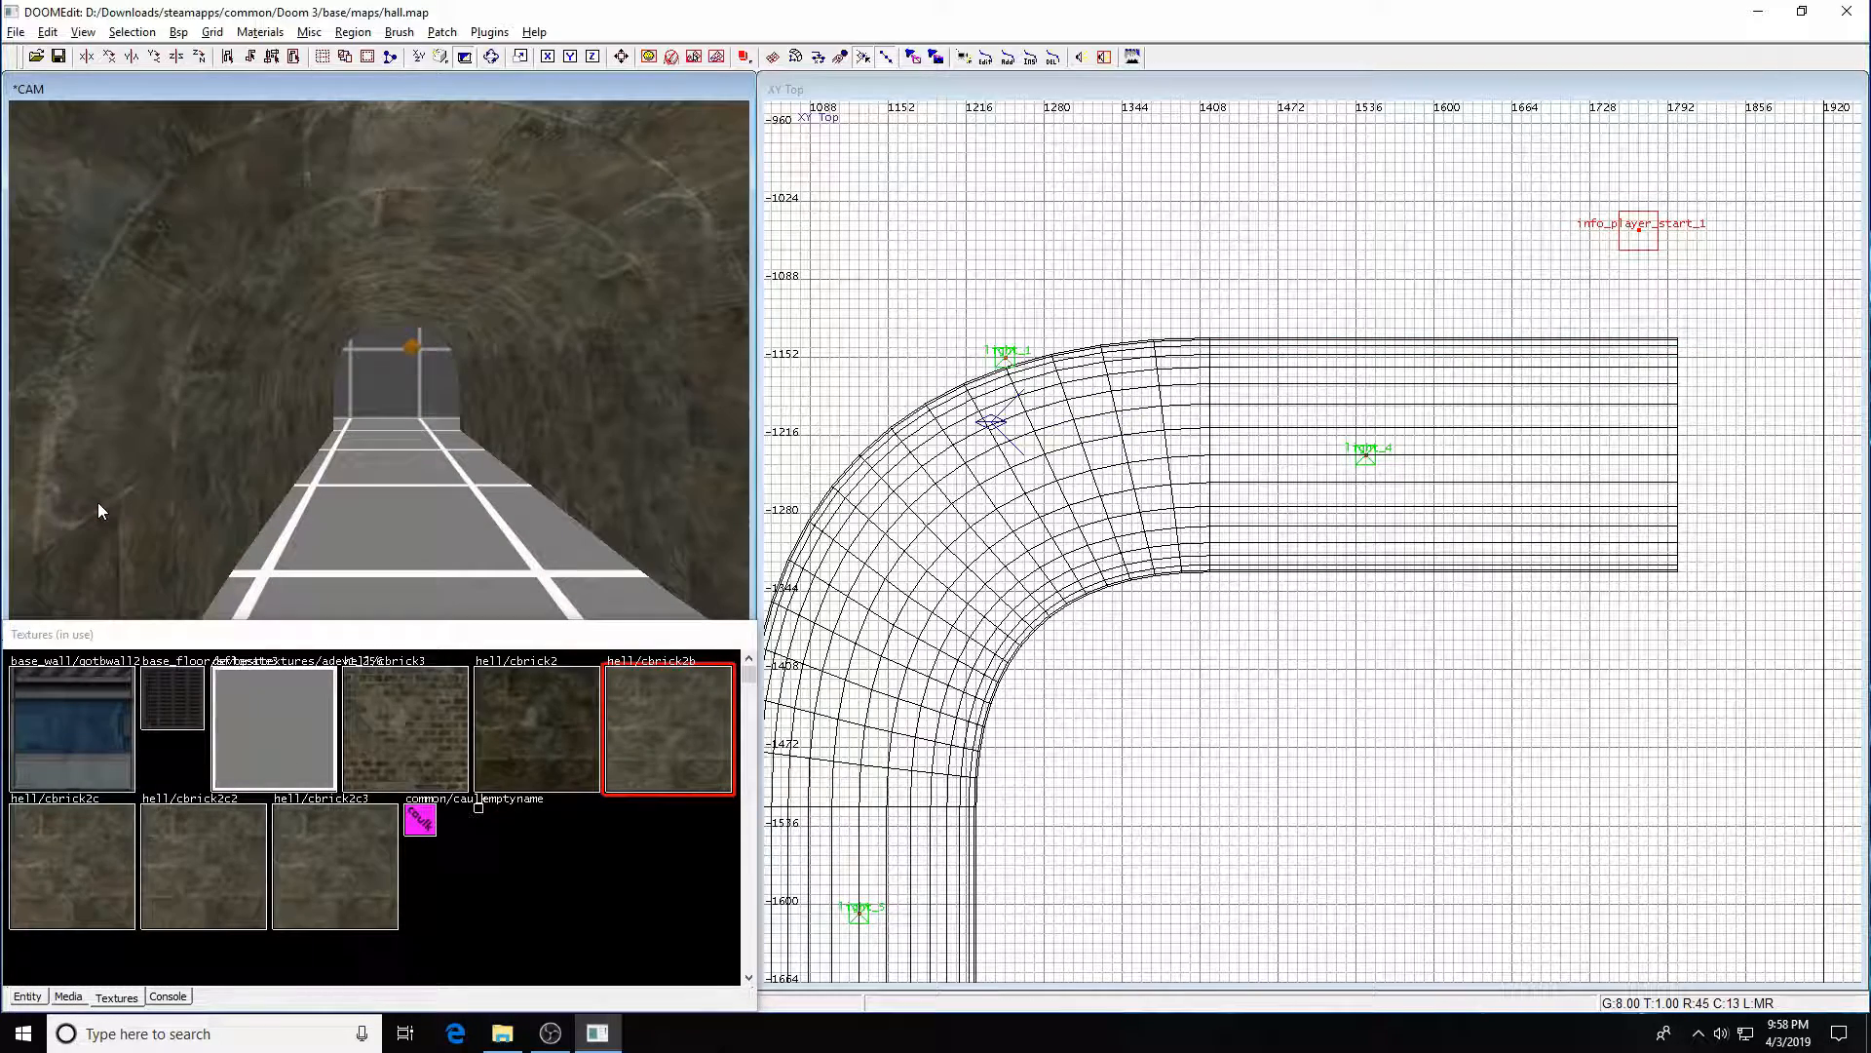
{"action": "key", "text": "Right"}
{"action": "key", "text": "Right"}
{"action": "key", "text": "Right"}
{"action": "key", "text": "Left"}
{"action": "key", "text": "Left"}
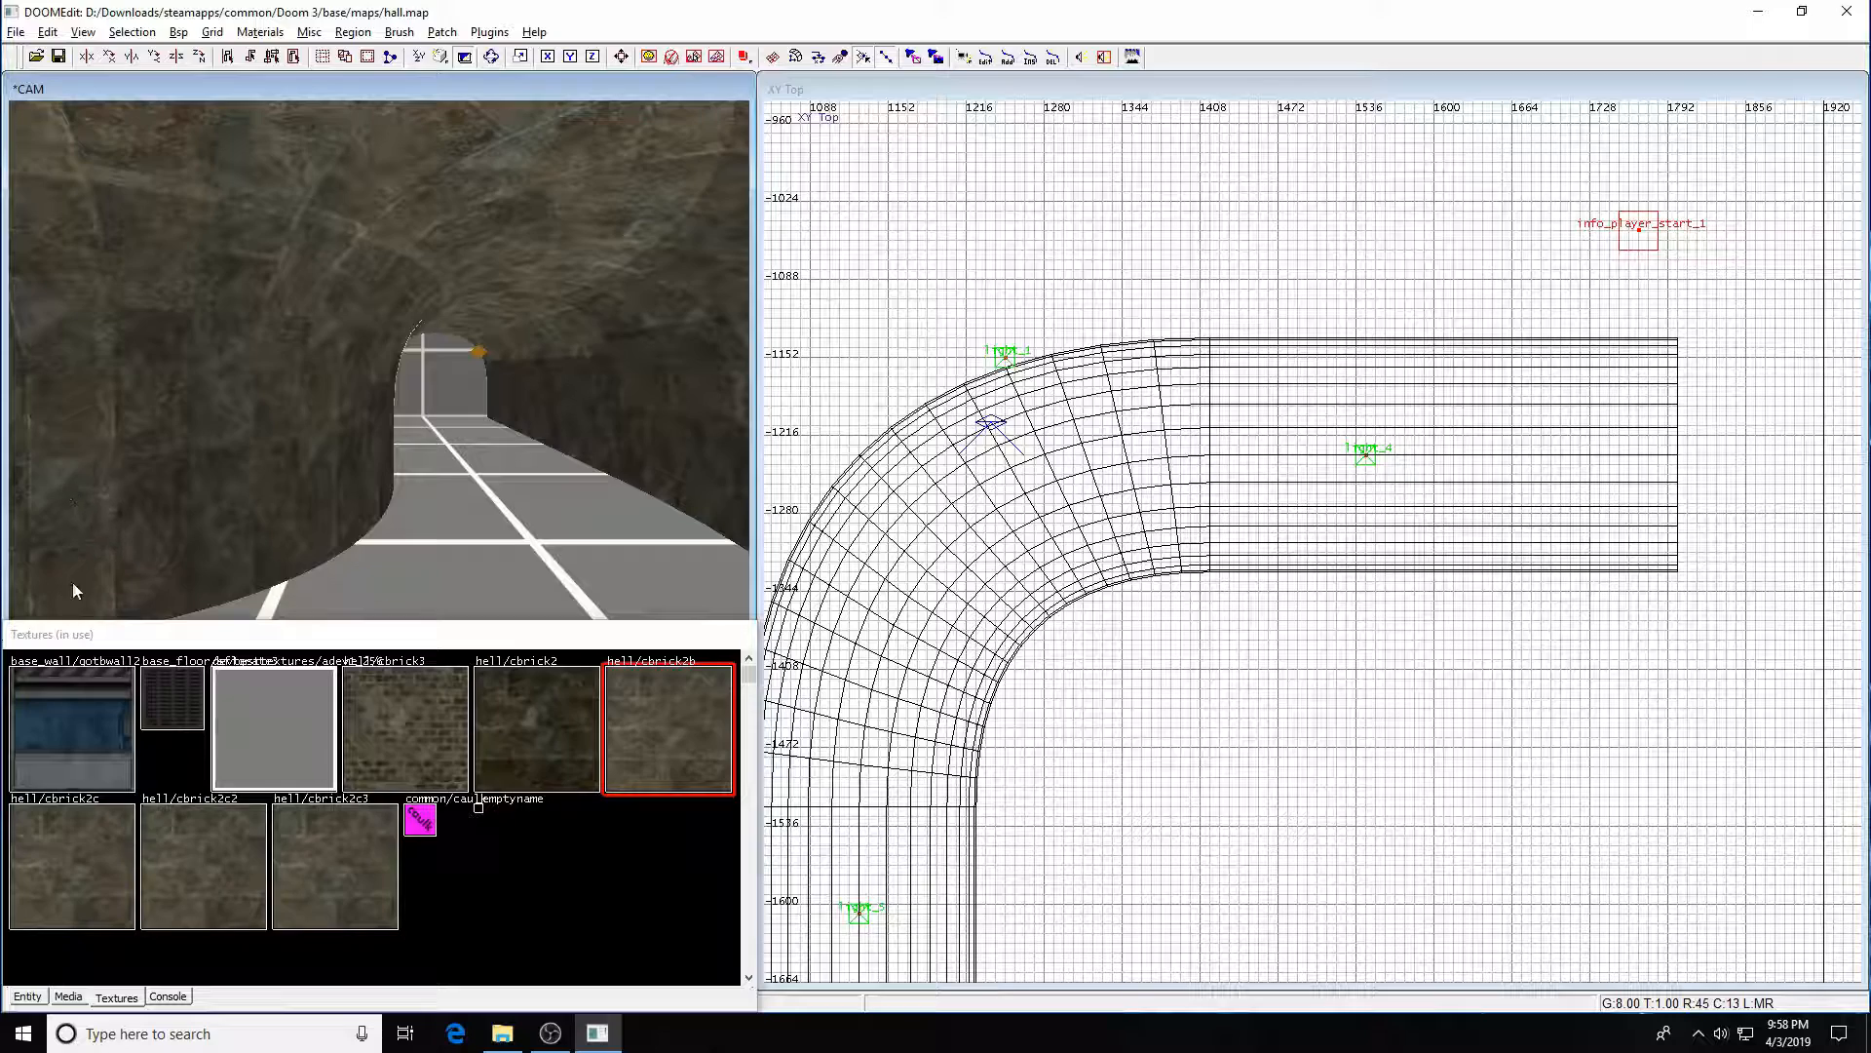
{"action": "left_click", "coordinate": [247, 505], "text": "shift"}
{"action": "key", "text": "BackSpace"}
{"action": "left_click", "coordinate": [731, 462], "text": "shift"}
{"action": "key", "text": "Right"}
{"action": "key", "text": "Right"}
{"action": "key", "text": "Right"}
{"action": "key", "text": "Down"}
{"action": "key", "text": "Down"}
{"action": "key", "text": "Down"}
{"action": "key", "text": "Down"}
{"action": "key", "text": "Down"}
{"action": "key", "text": "Down"}
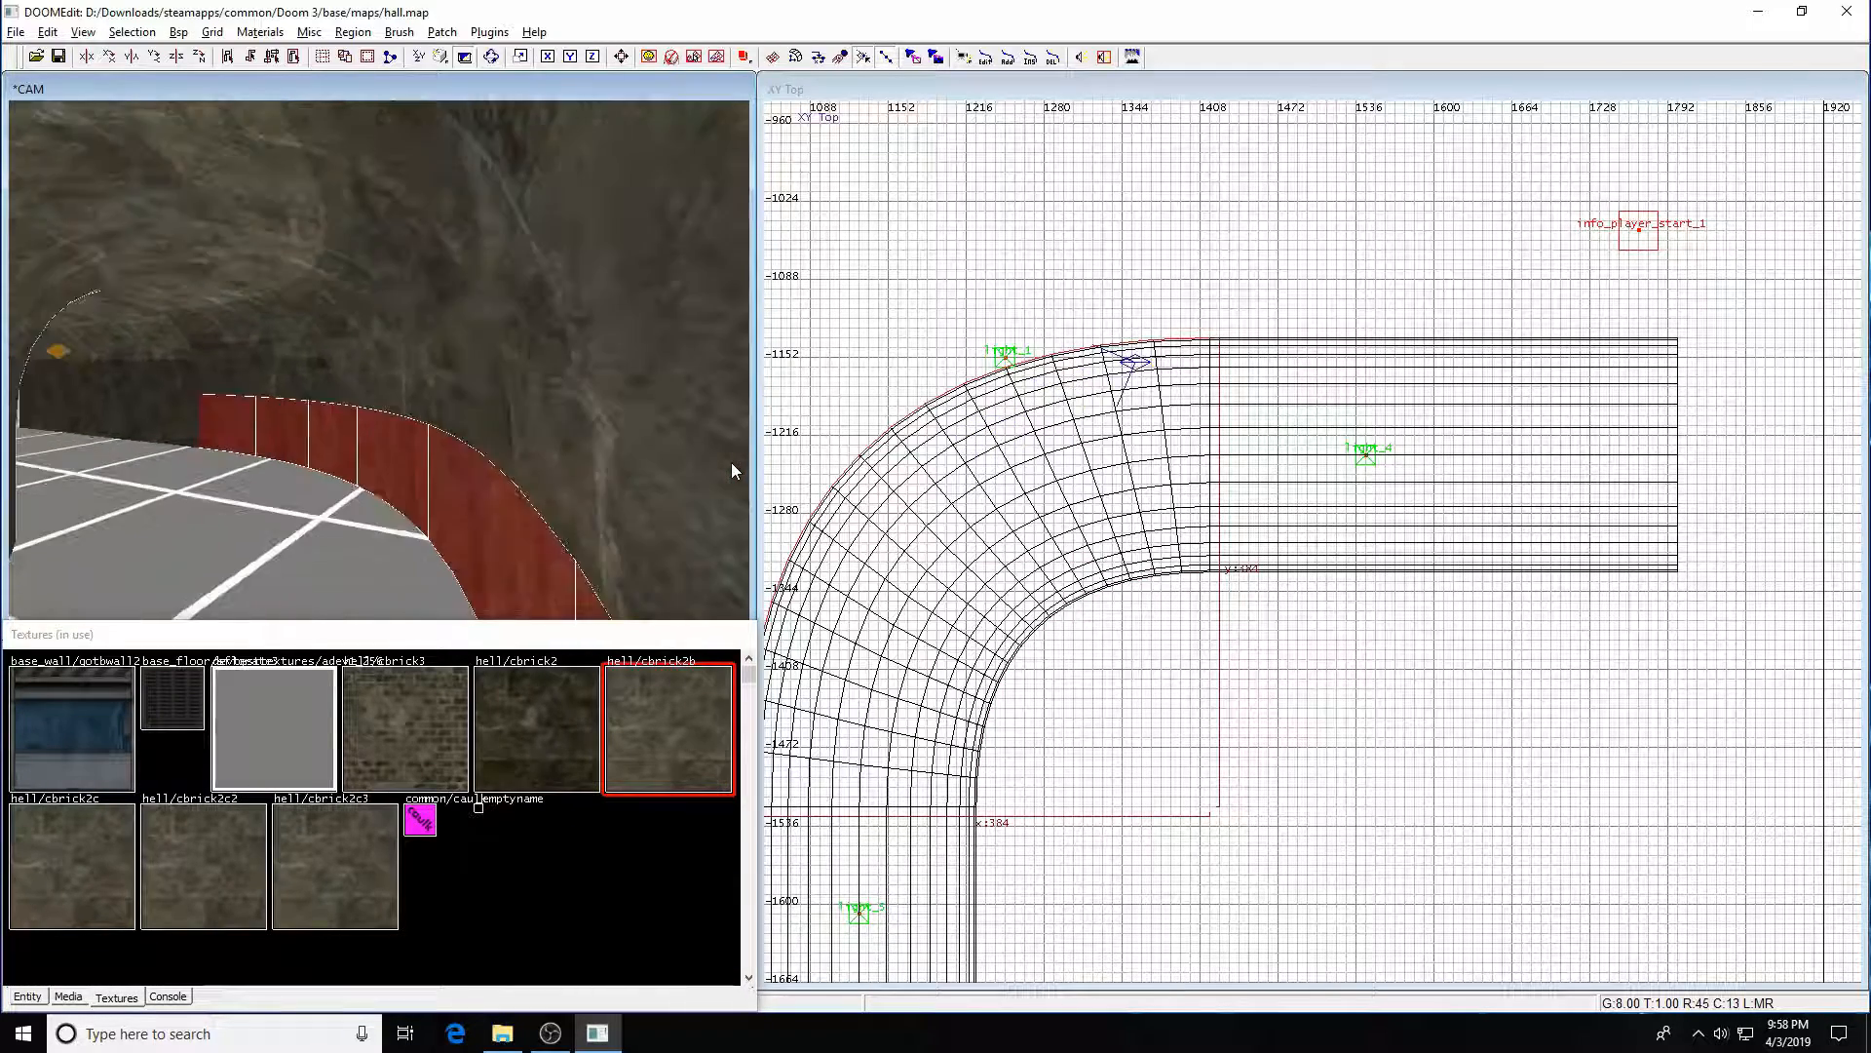
{"action": "key", "text": "Left"}
{"action": "key", "text": "Up"}
{"action": "key", "text": "Up"}
{"action": "key", "text": "Up"}
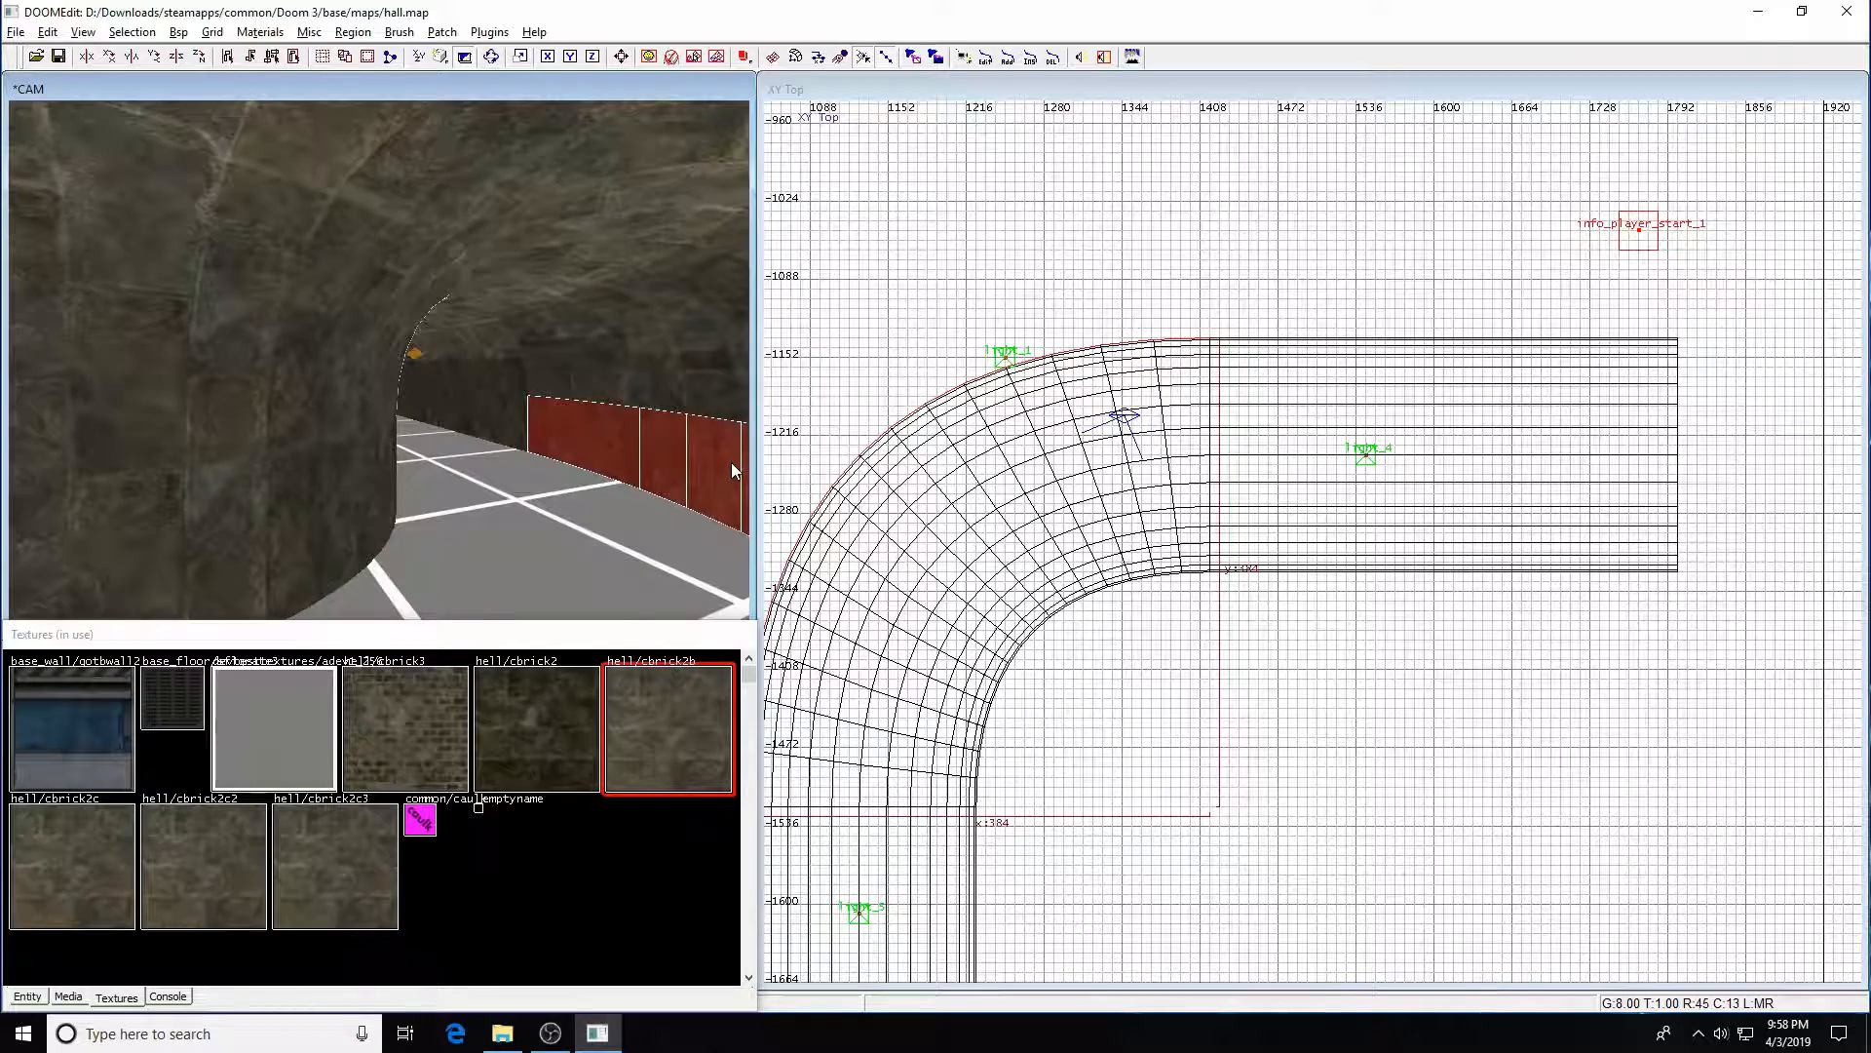
{"action": "key", "text": "Up"}
{"action": "key", "text": "Up"}
{"action": "key", "text": "Right"}
{"action": "key", "text": "Right"}
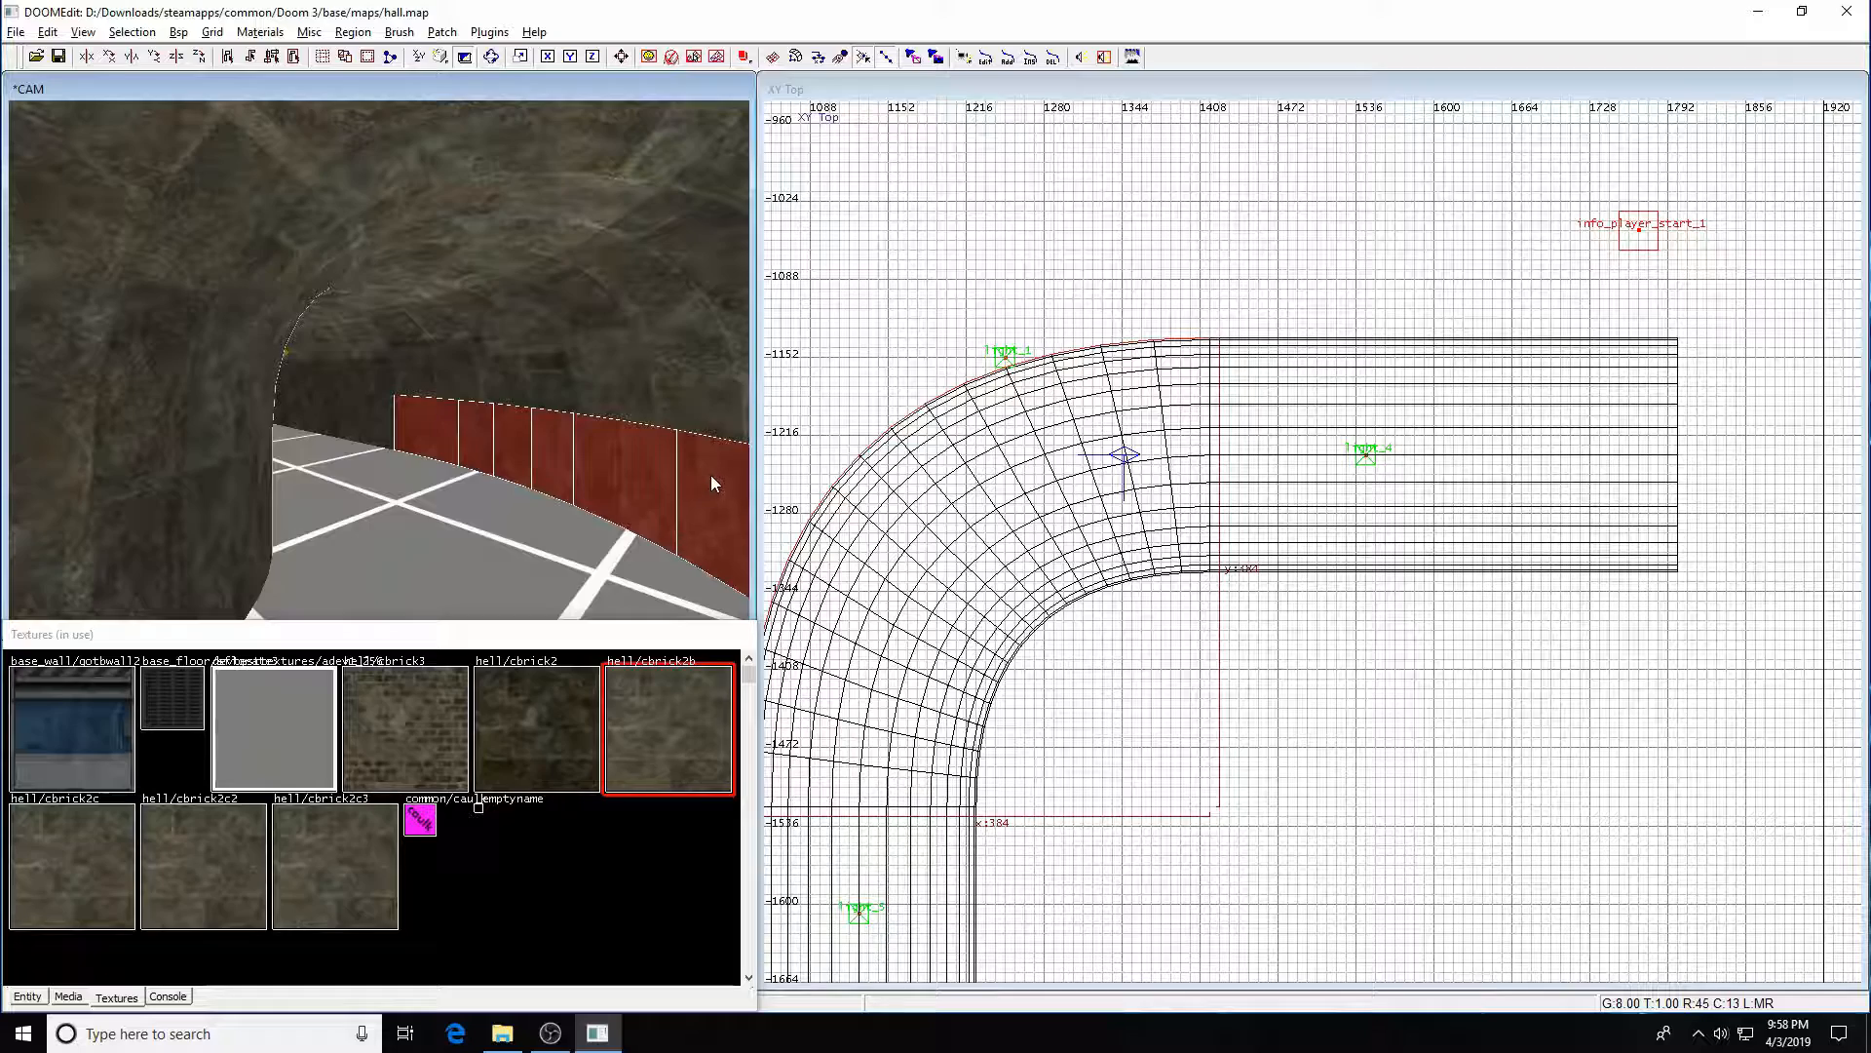
{"action": "key", "text": "Delete"}
- Save hall.map and compile it with the first BSP option
{"action": "key", "text": "ctrl+s"}
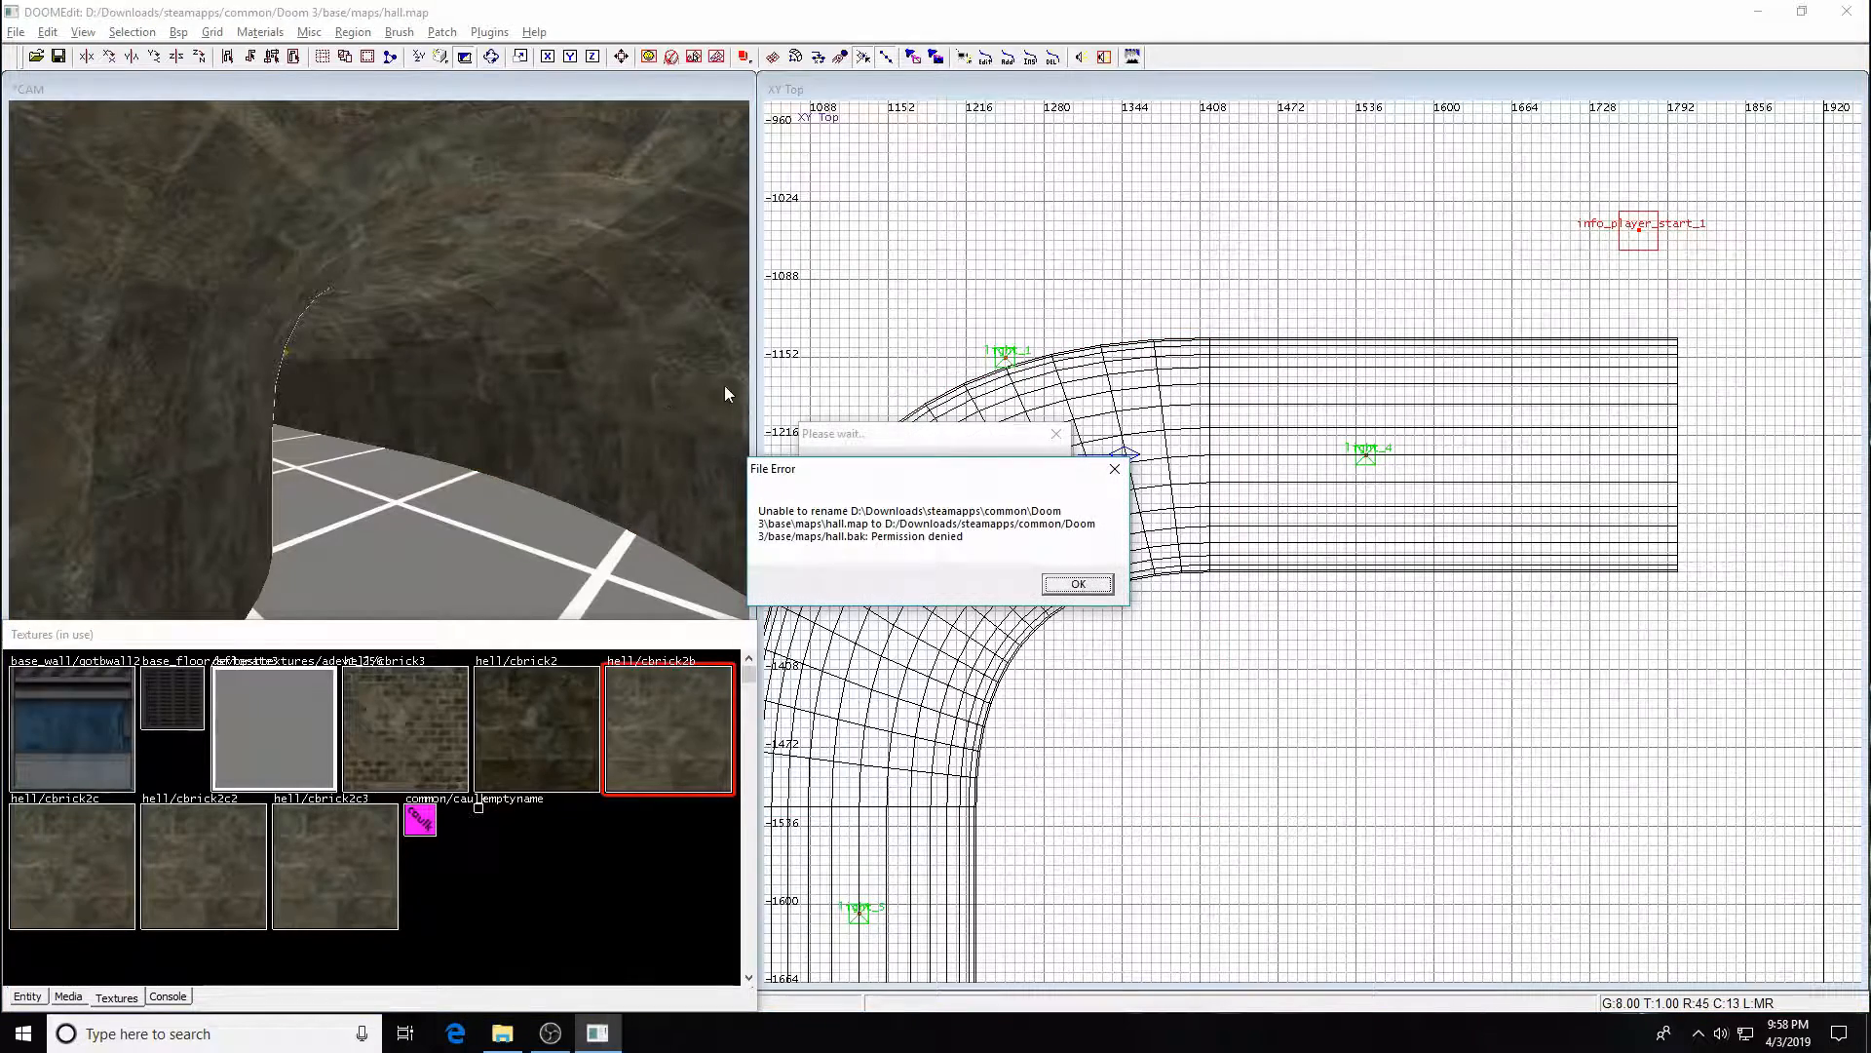
{"action": "left_click", "coordinate": [1066, 584]}
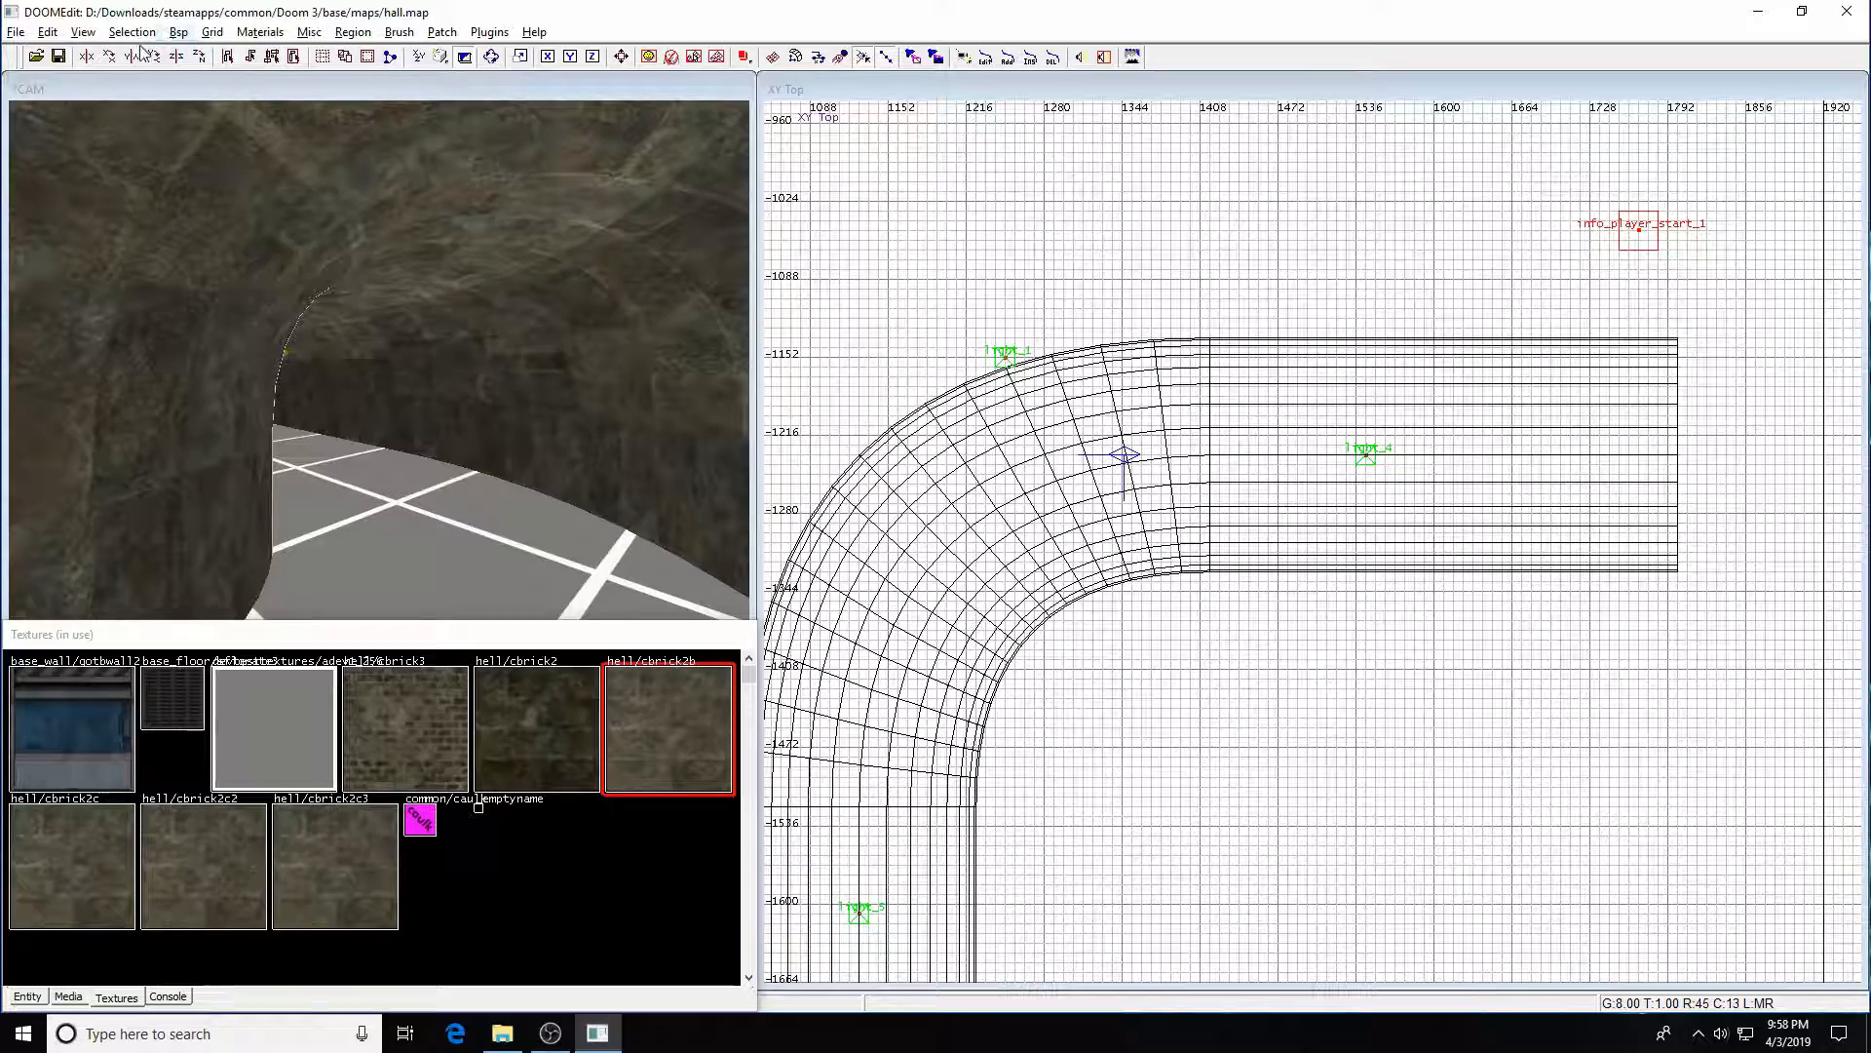
{"action": "left_click", "coordinate": [178, 32]}
{"action": "left_click", "coordinate": [200, 62]}
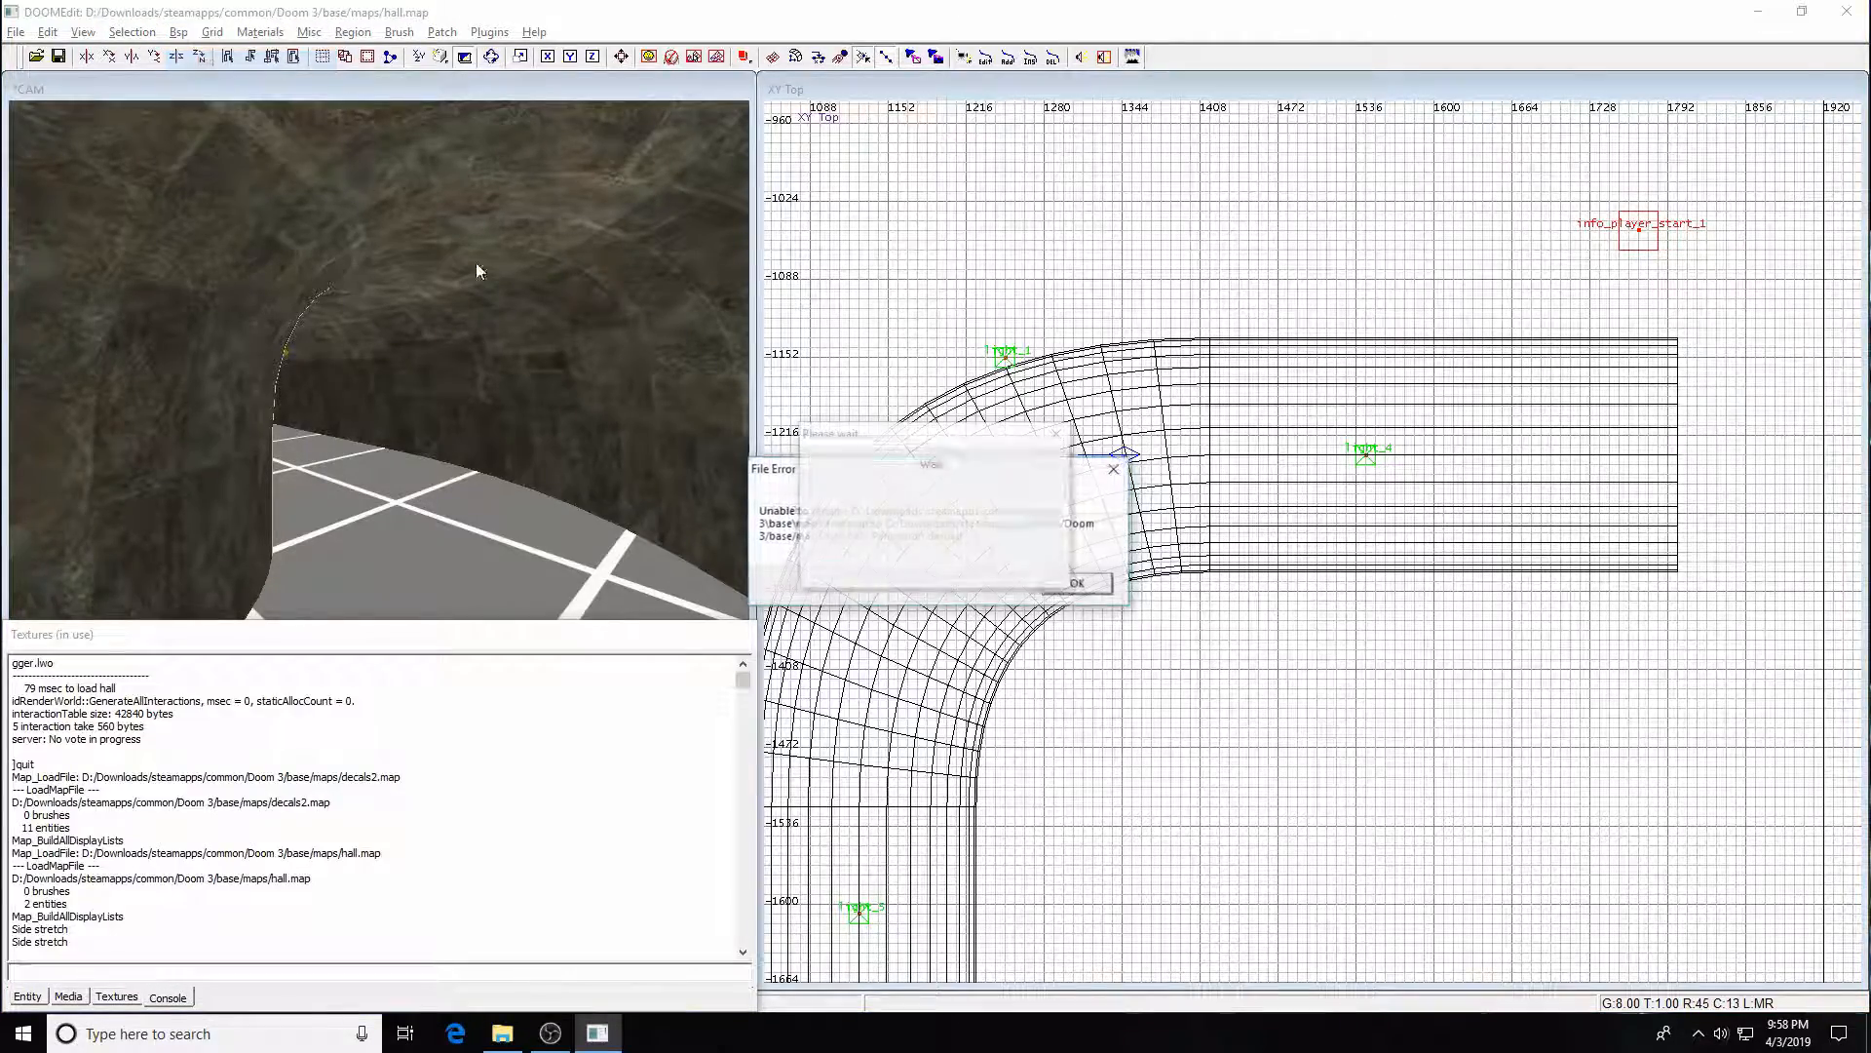
{"action": "left_click", "coordinate": [1078, 585]}
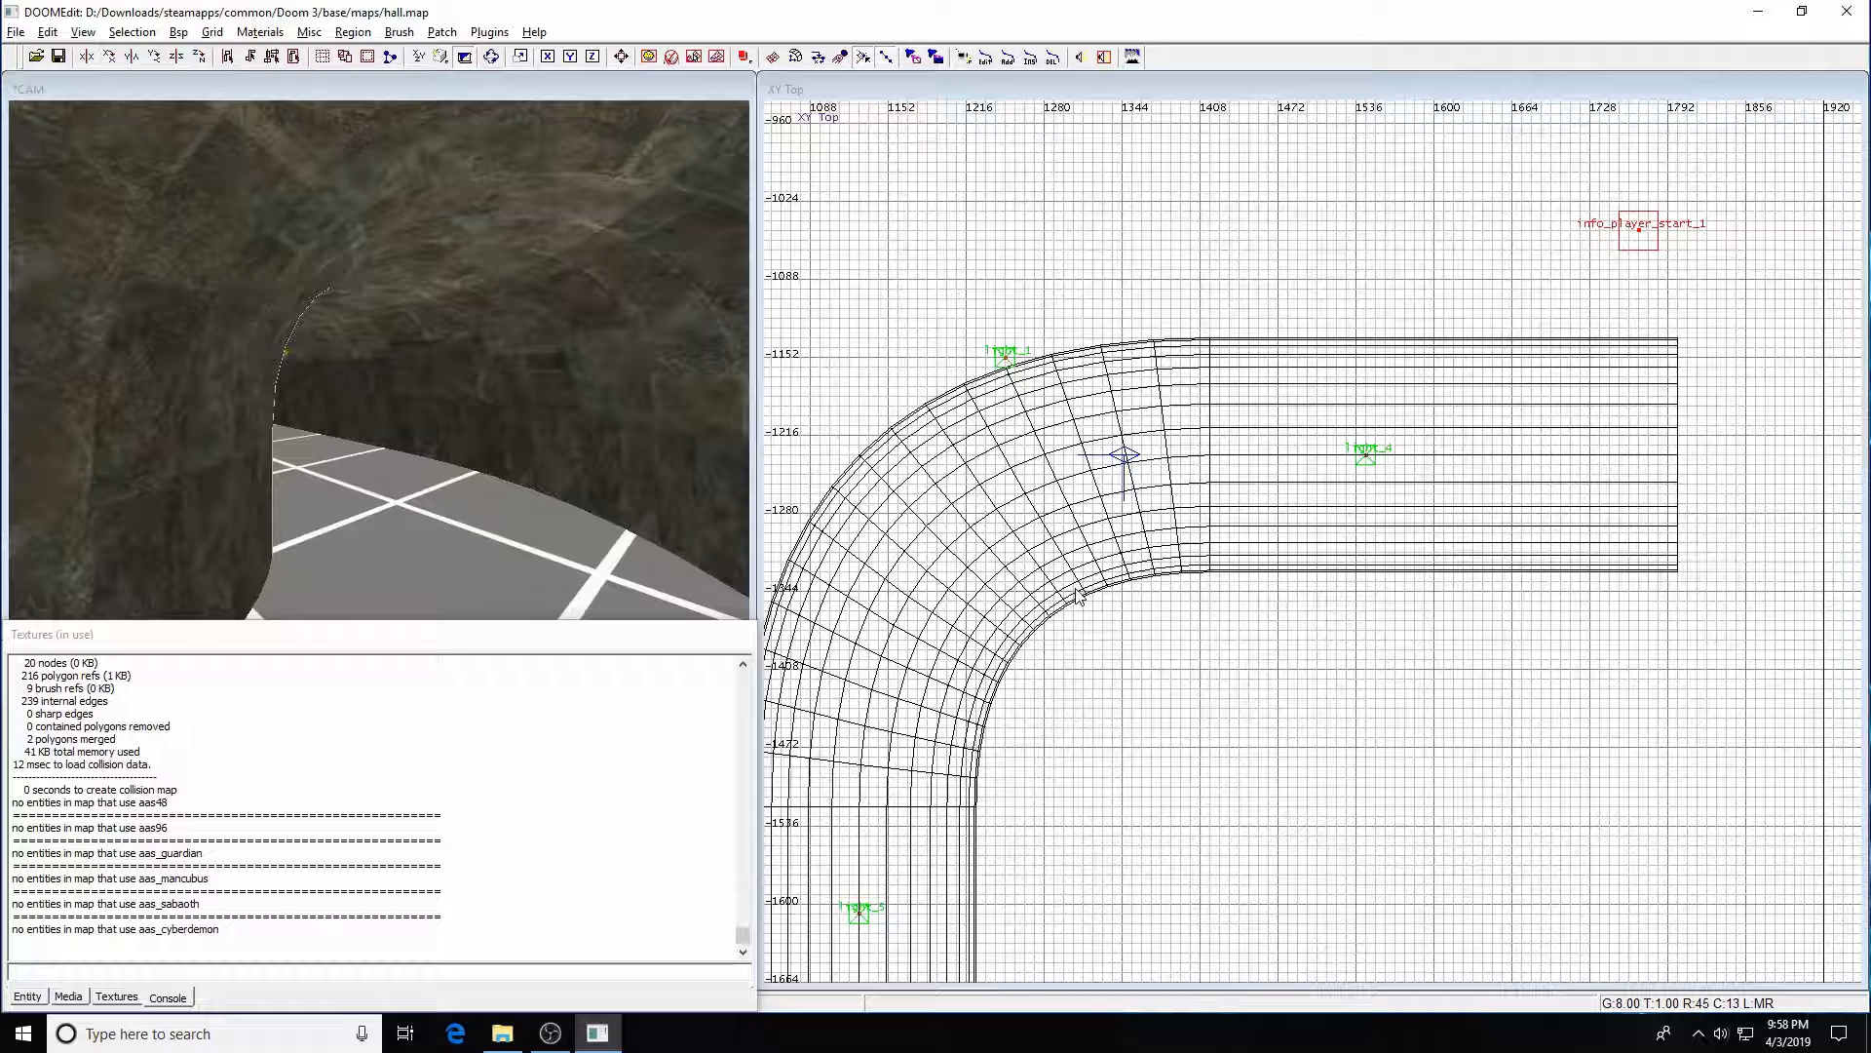
- Switch to the Doom 3 game and rerun the previous console command to load the map
{"action": "key", "text": "F2"}
{"action": "key", "text": "grave"}
{"action": "key", "text": "Up"}
{"action": "key", "text": "Return"}
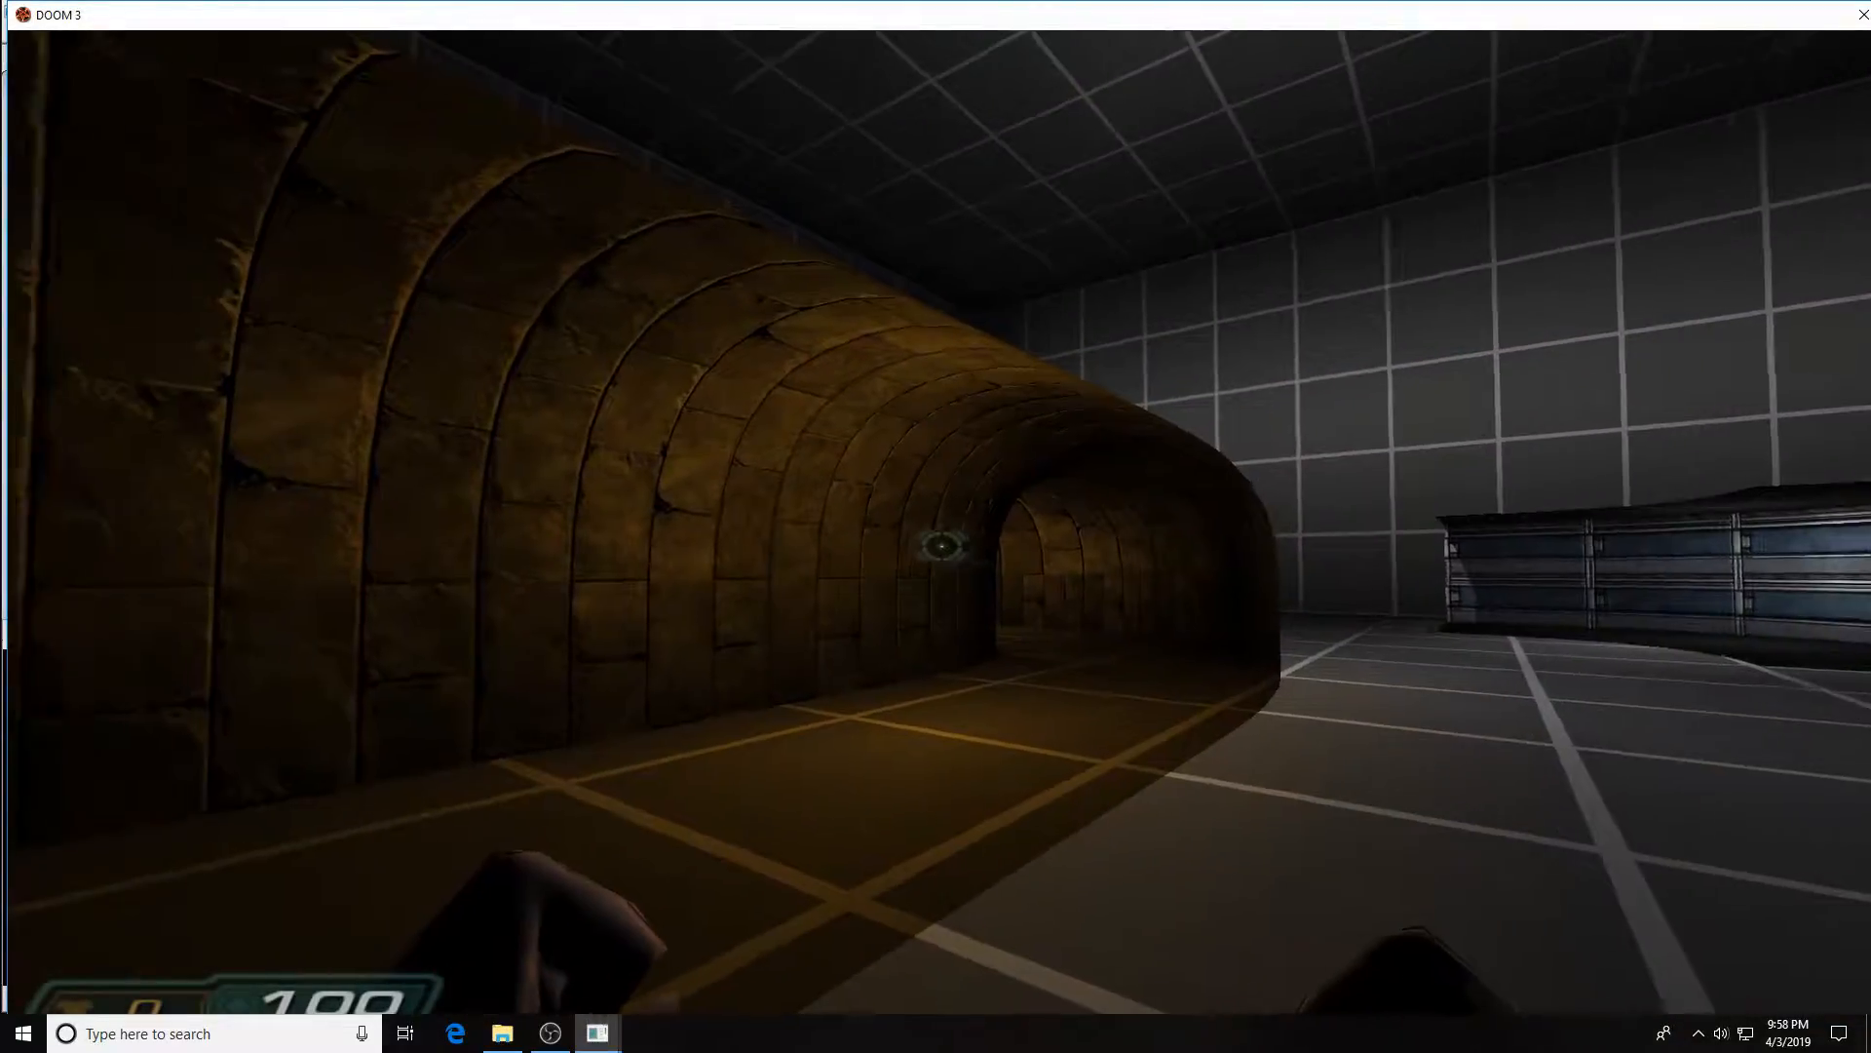
- Walk through the lit tunnel in game, around the bend to its far end, examining the brick texture and lighting
{"action": "key", "text": "w"}
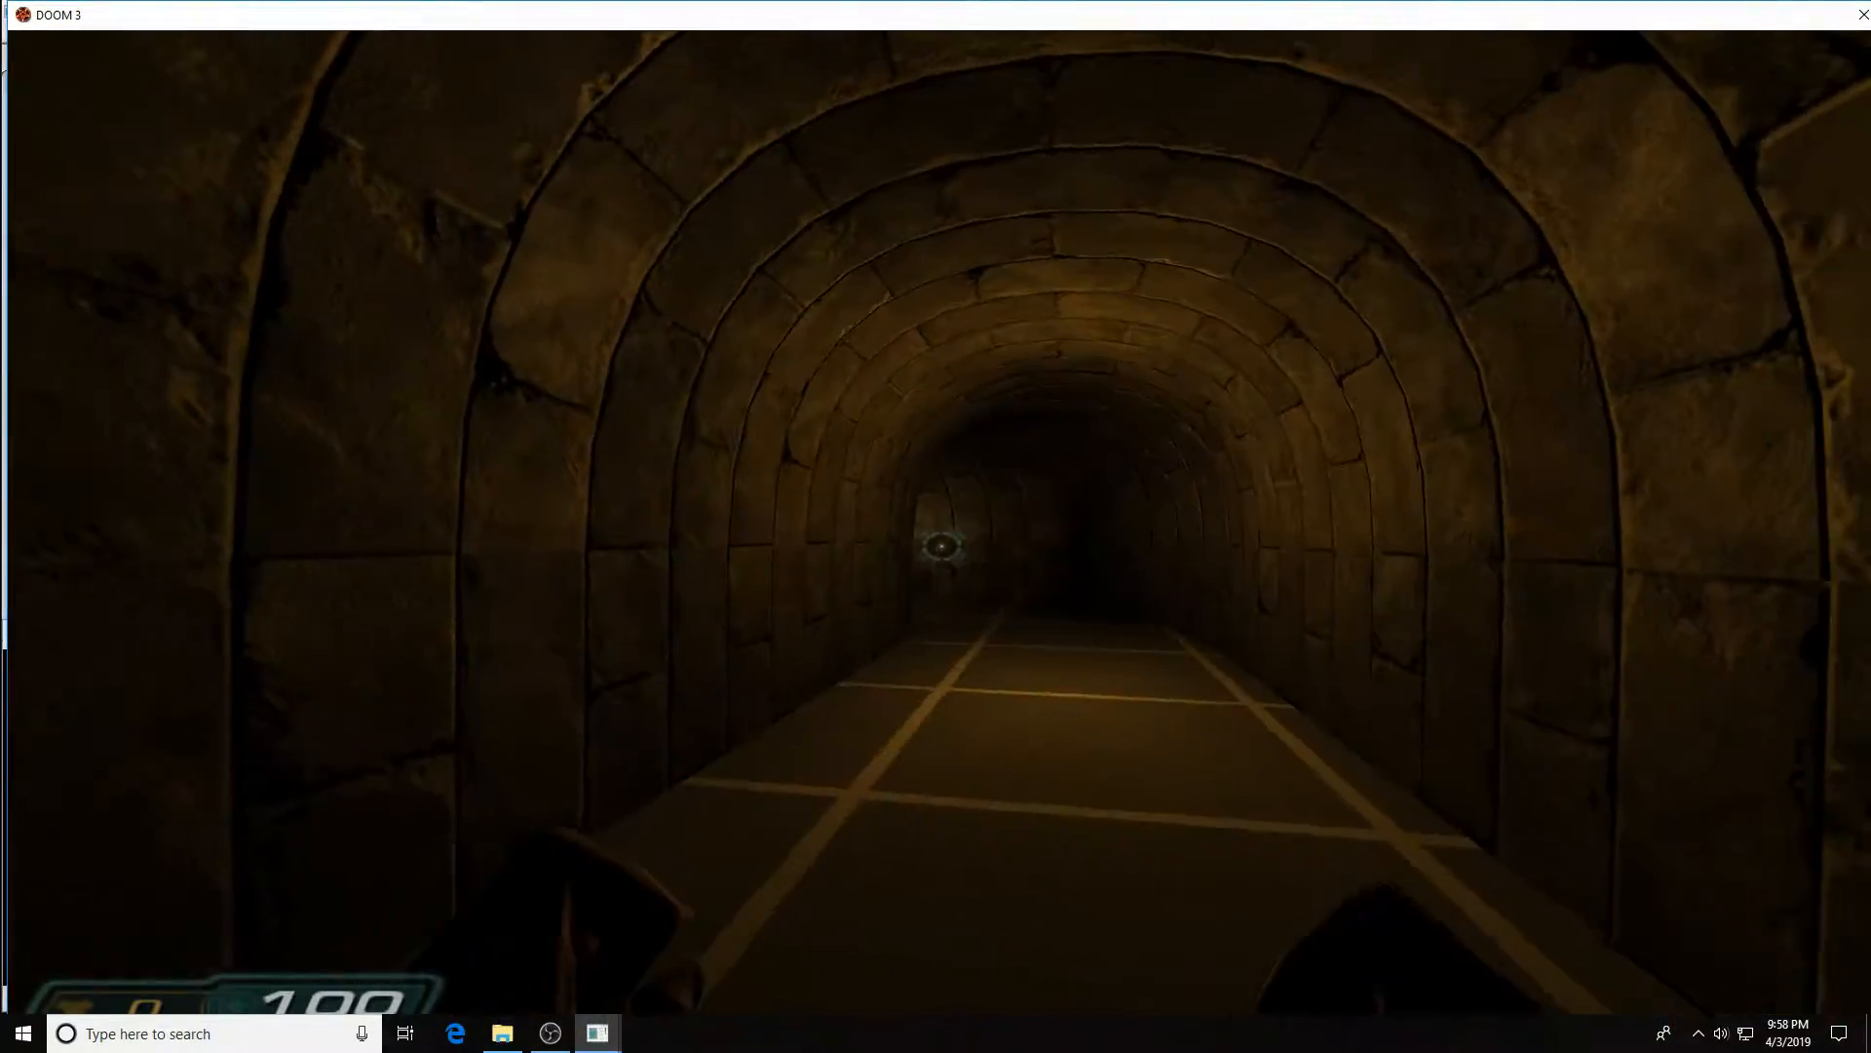
{"action": "key", "text": "w"}
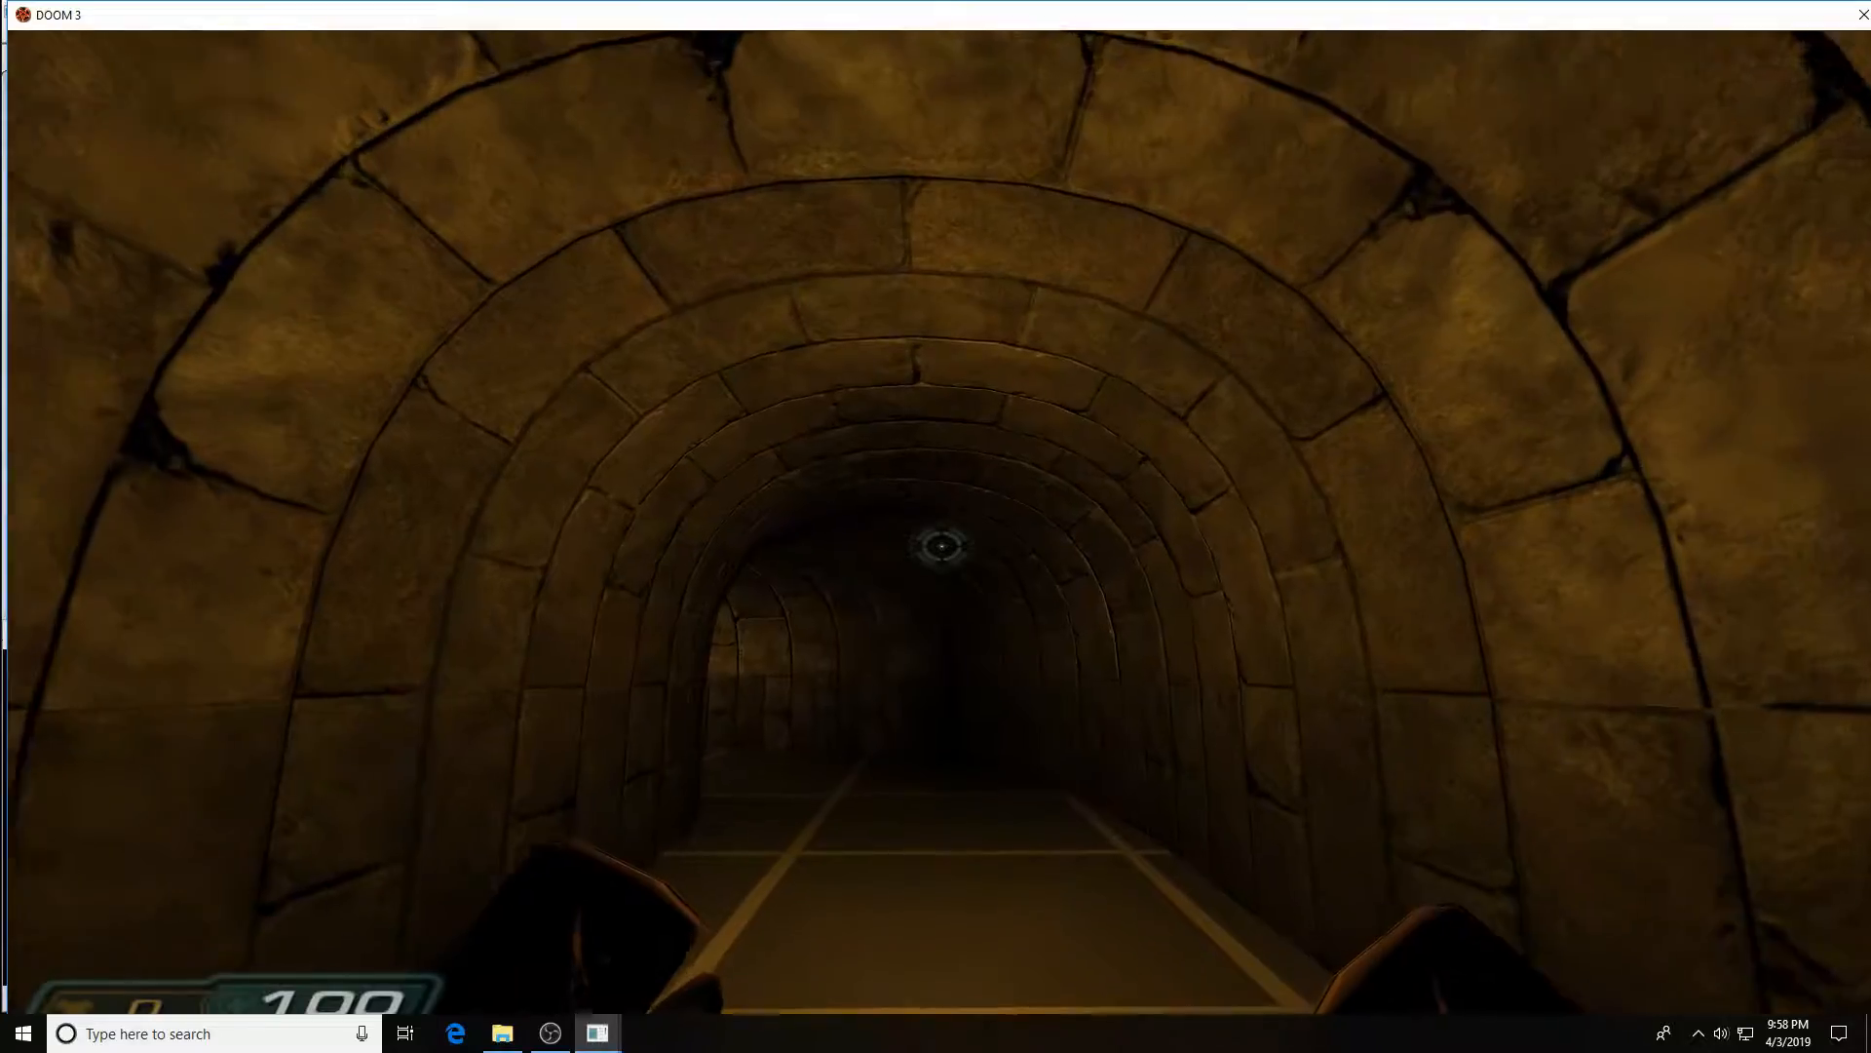
{"action": "key", "text": "w"}
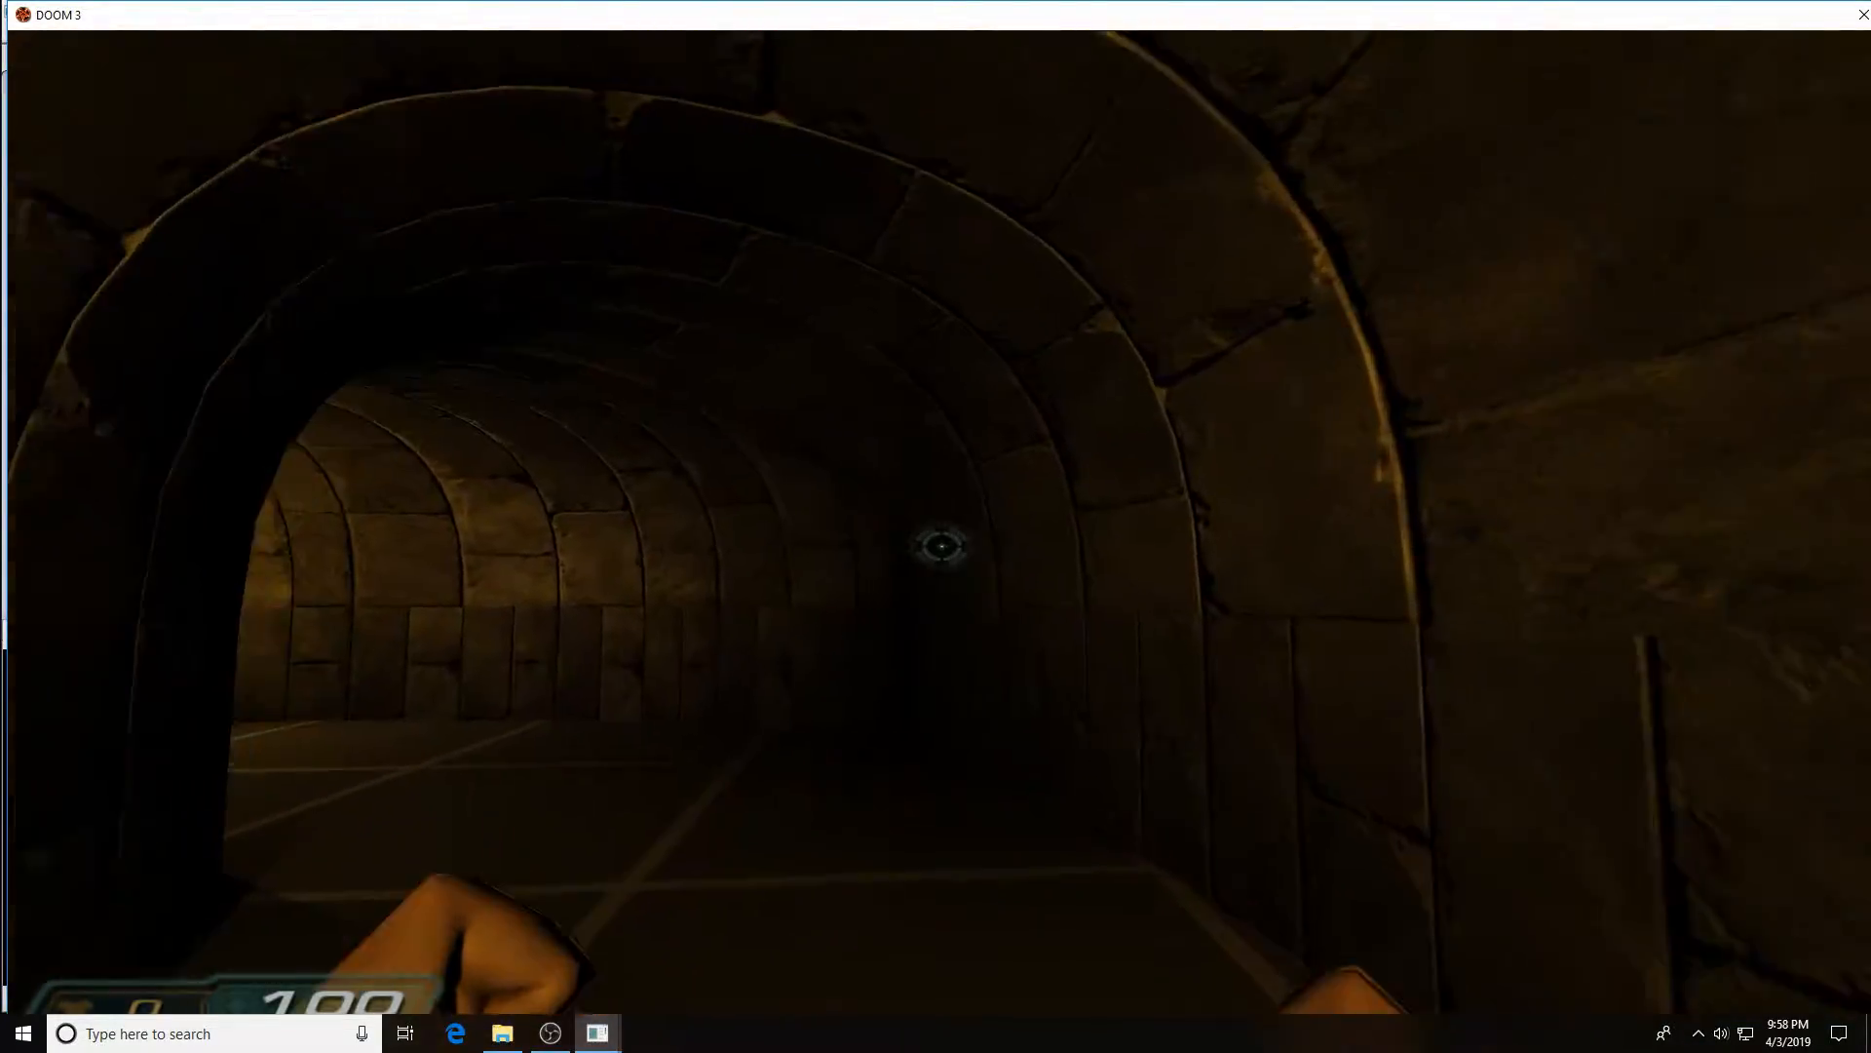
{"action": "key", "text": "w"}
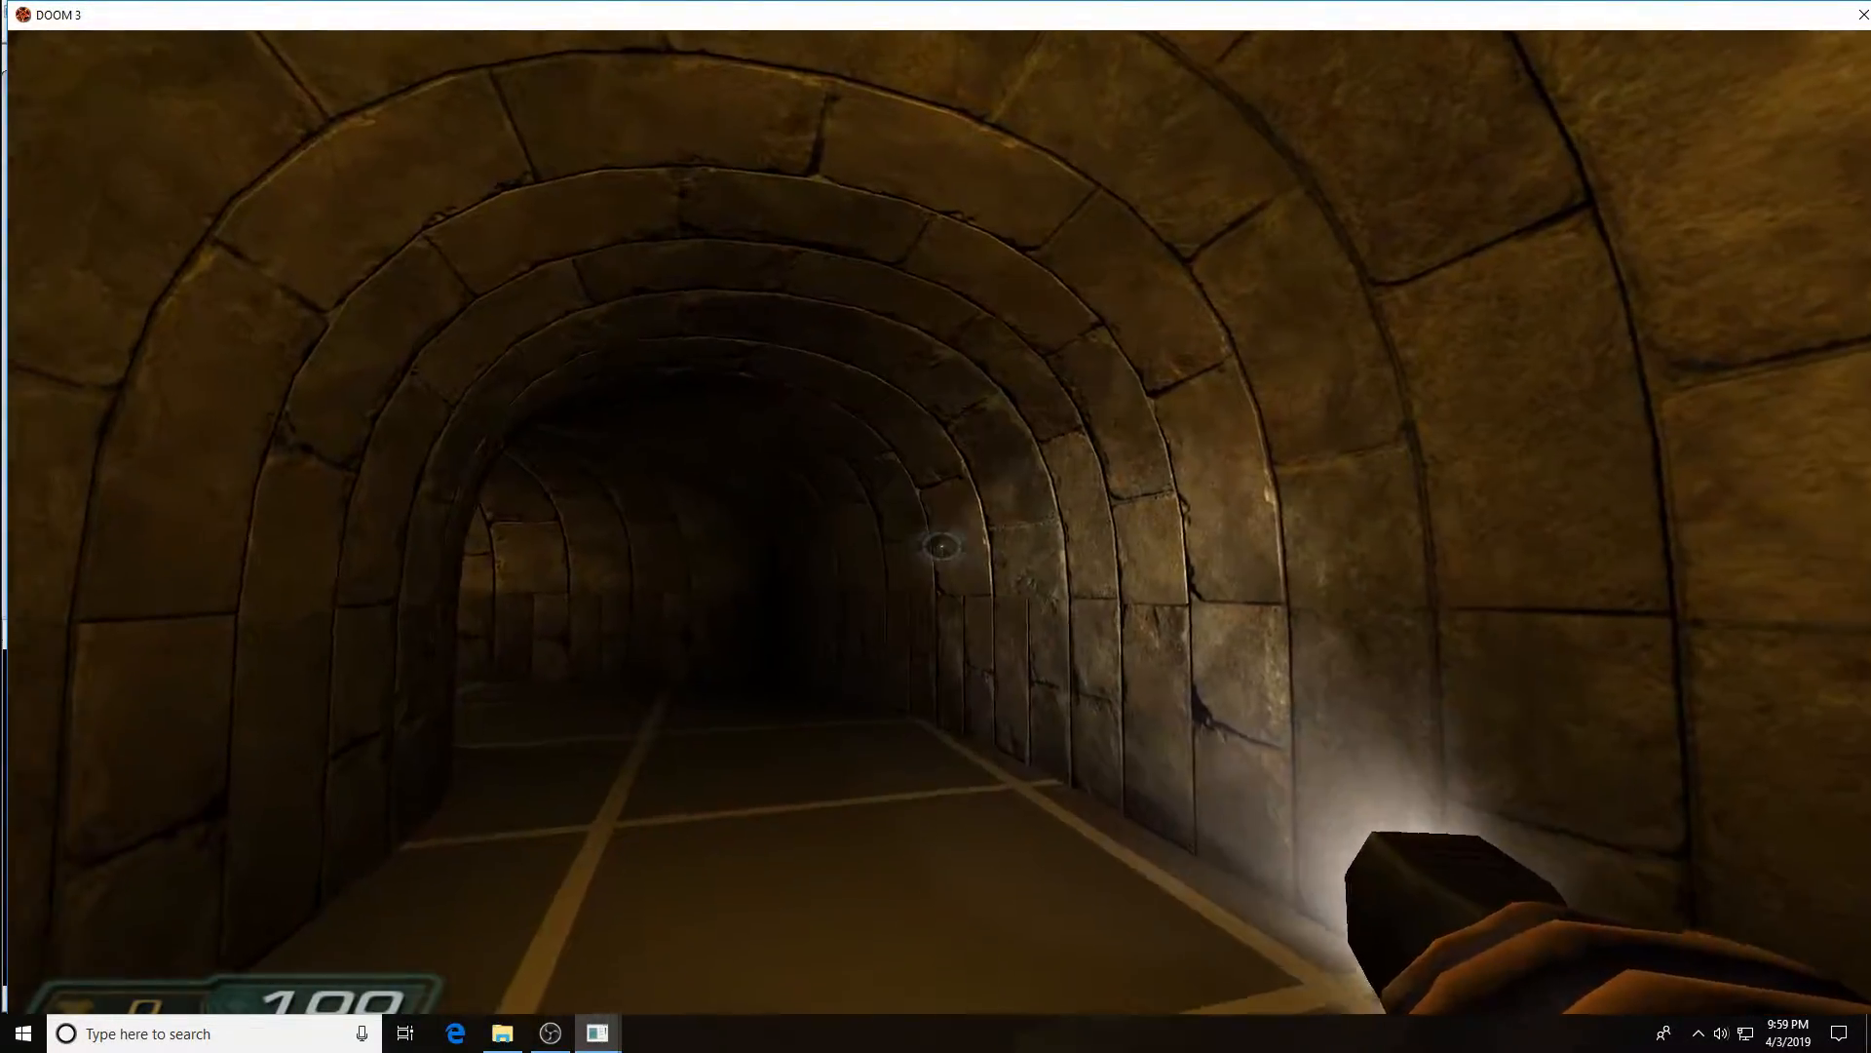
{"action": "key", "text": "w"}
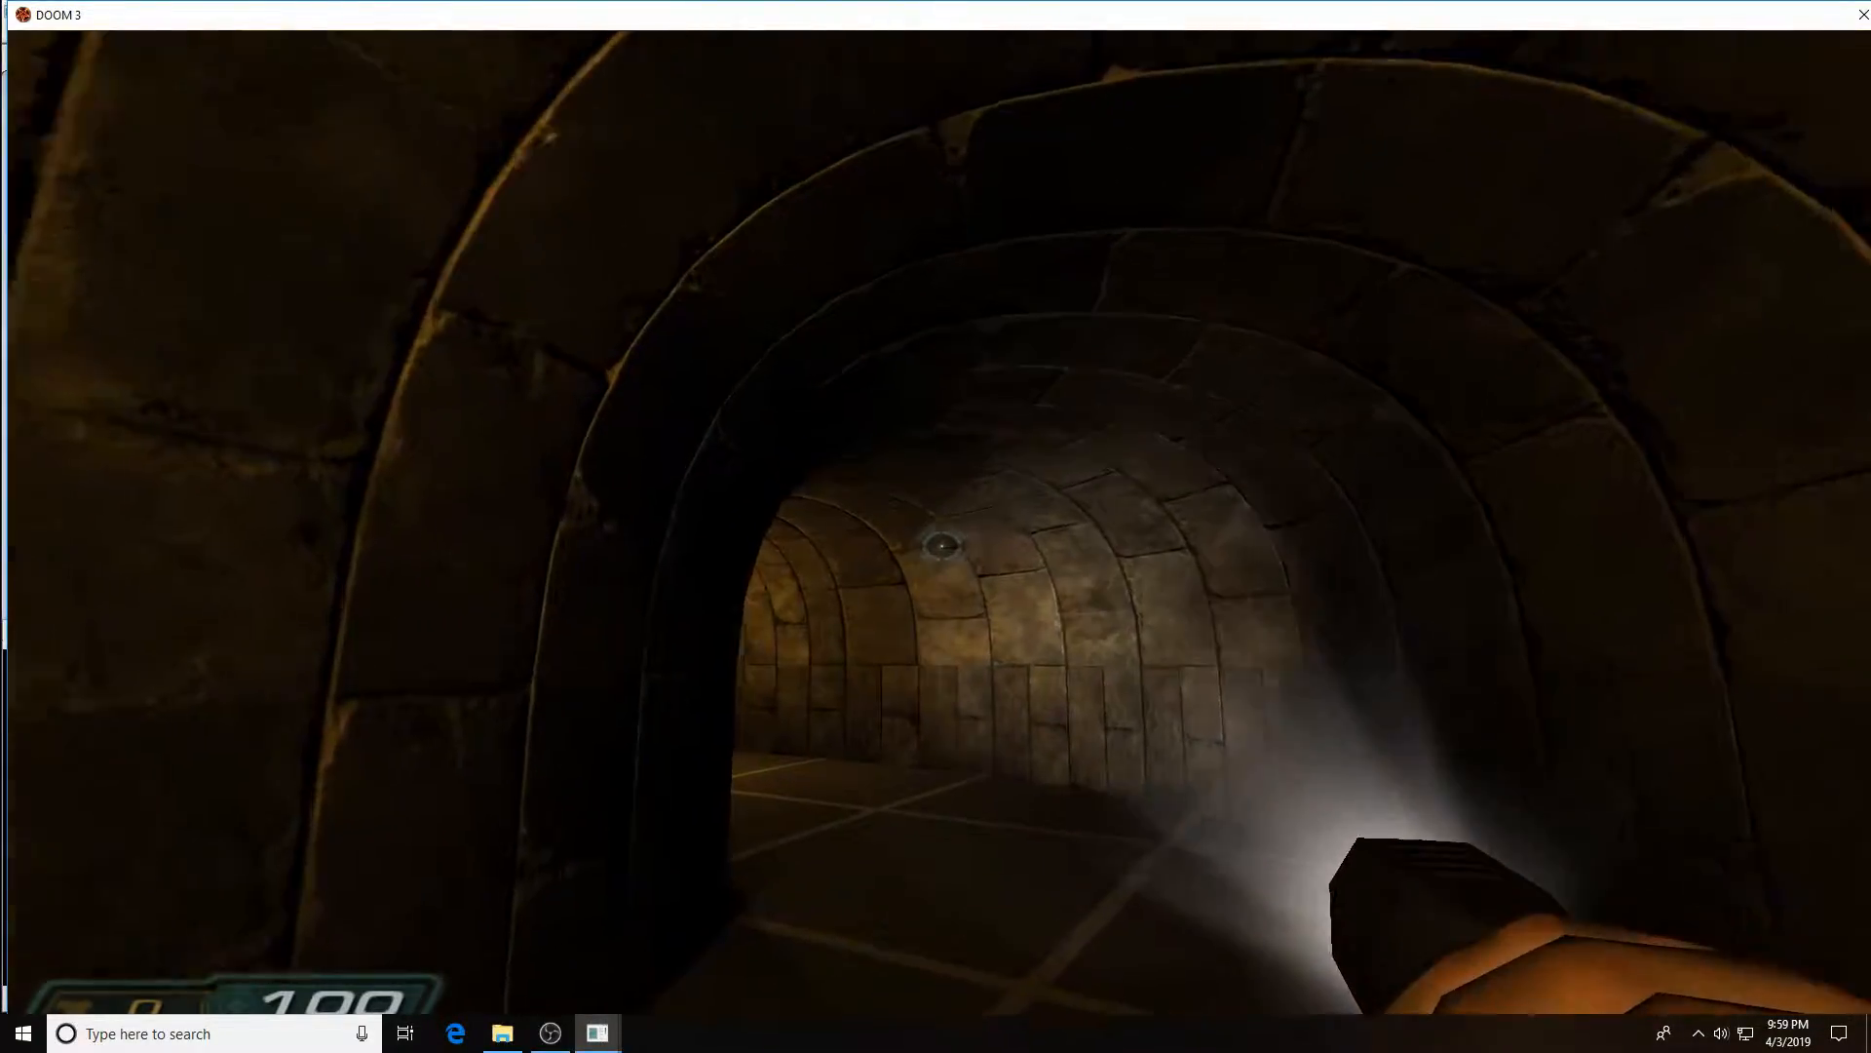
{"action": "key", "text": "w"}
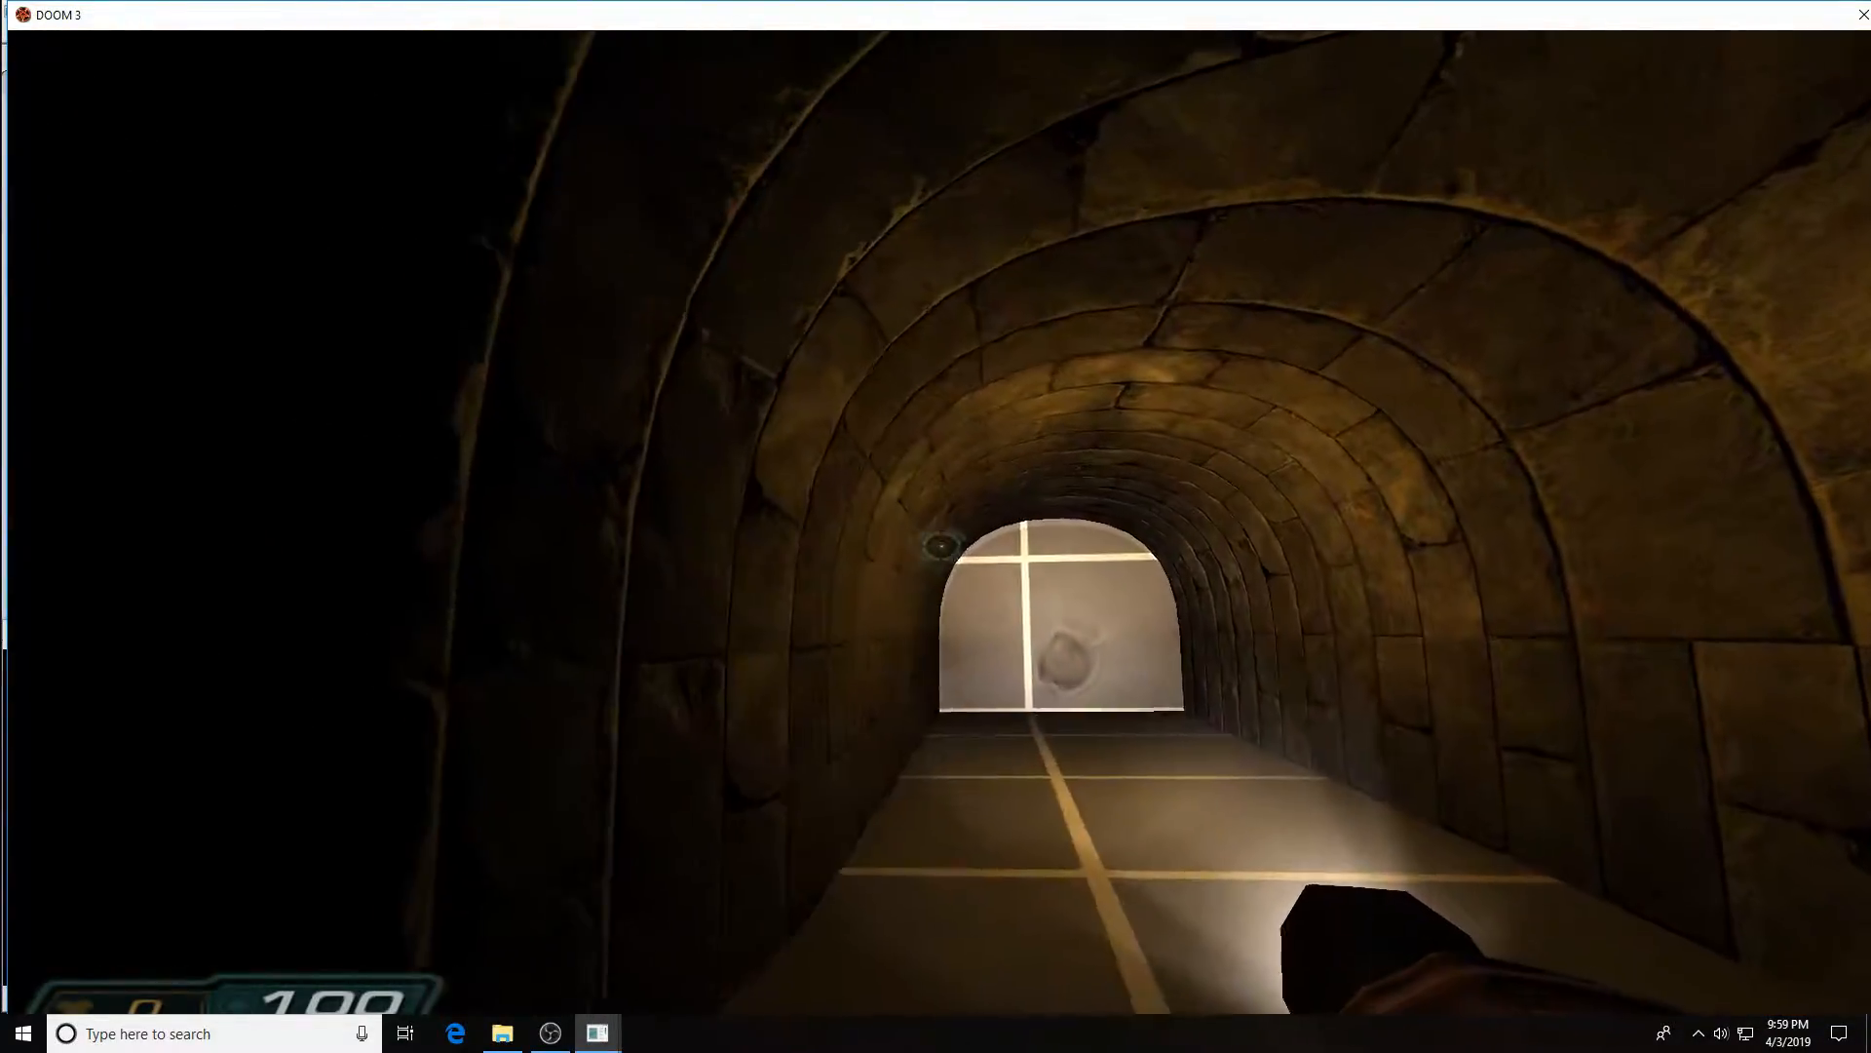
{"action": "key", "text": "w"}
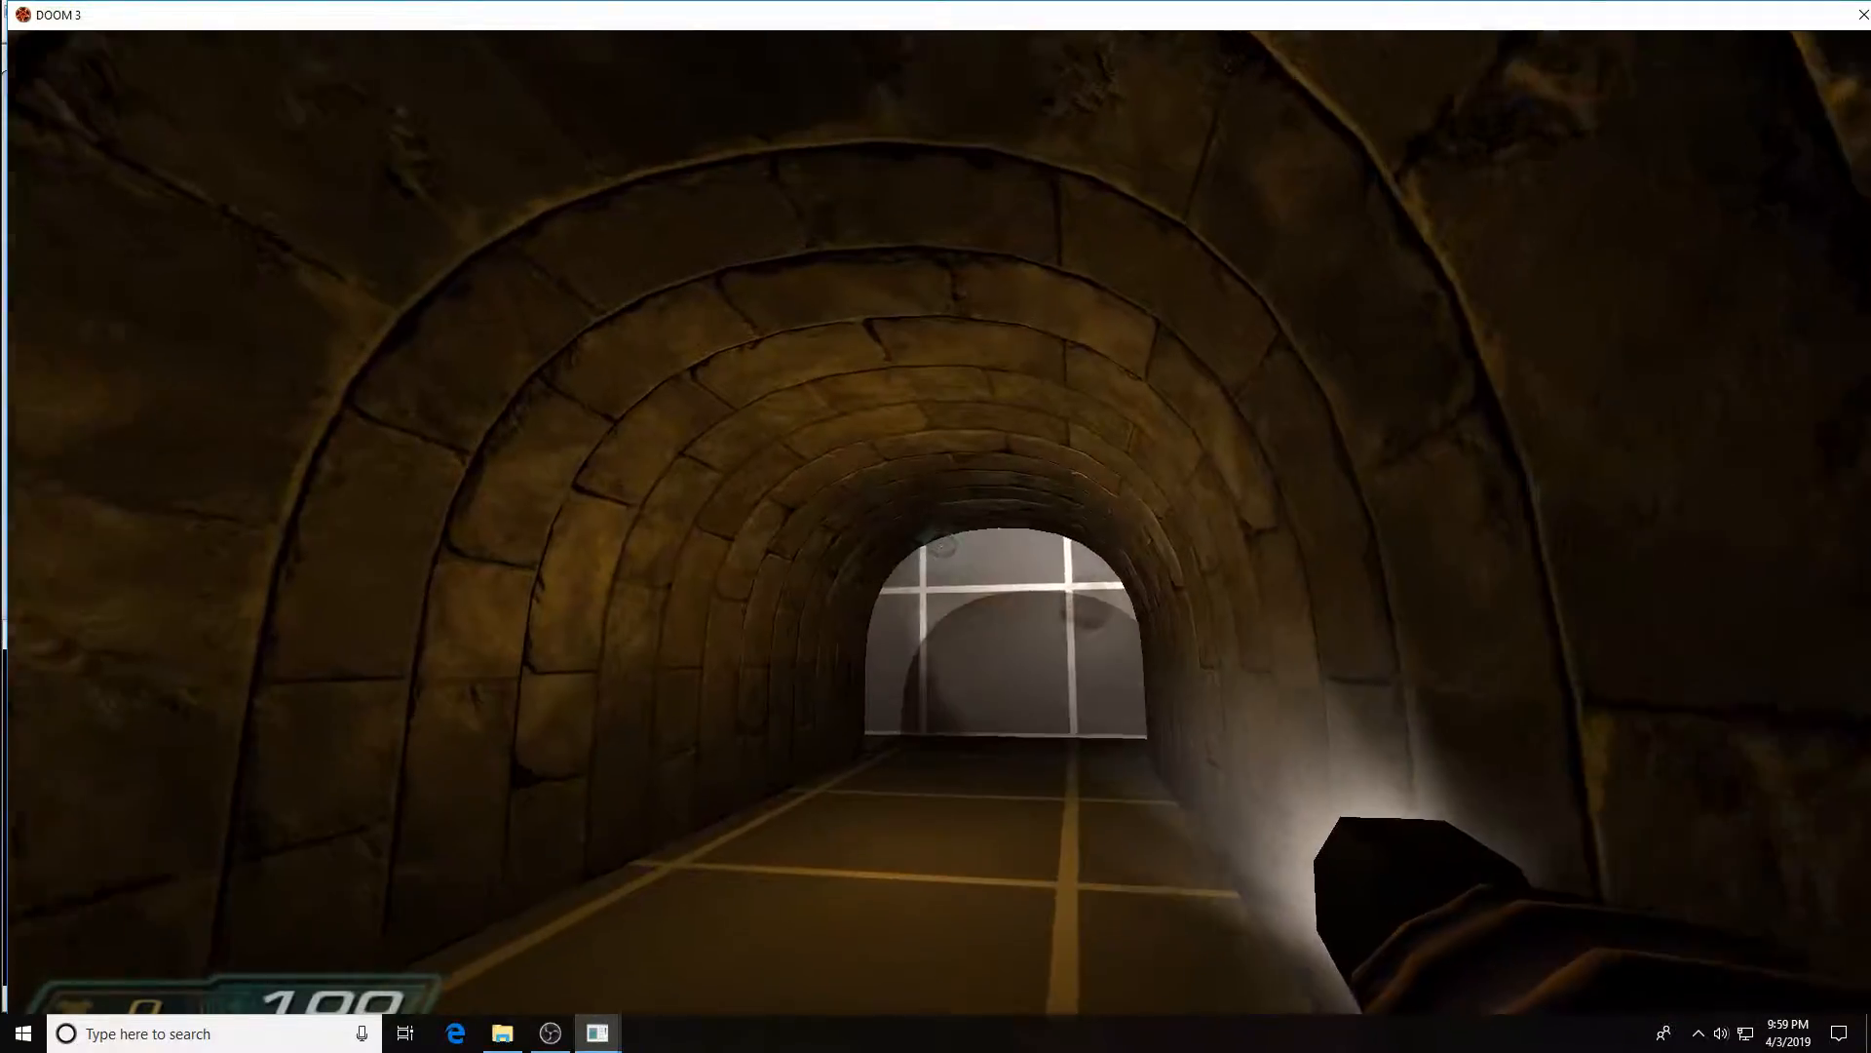
{"action": "key", "text": "w"}
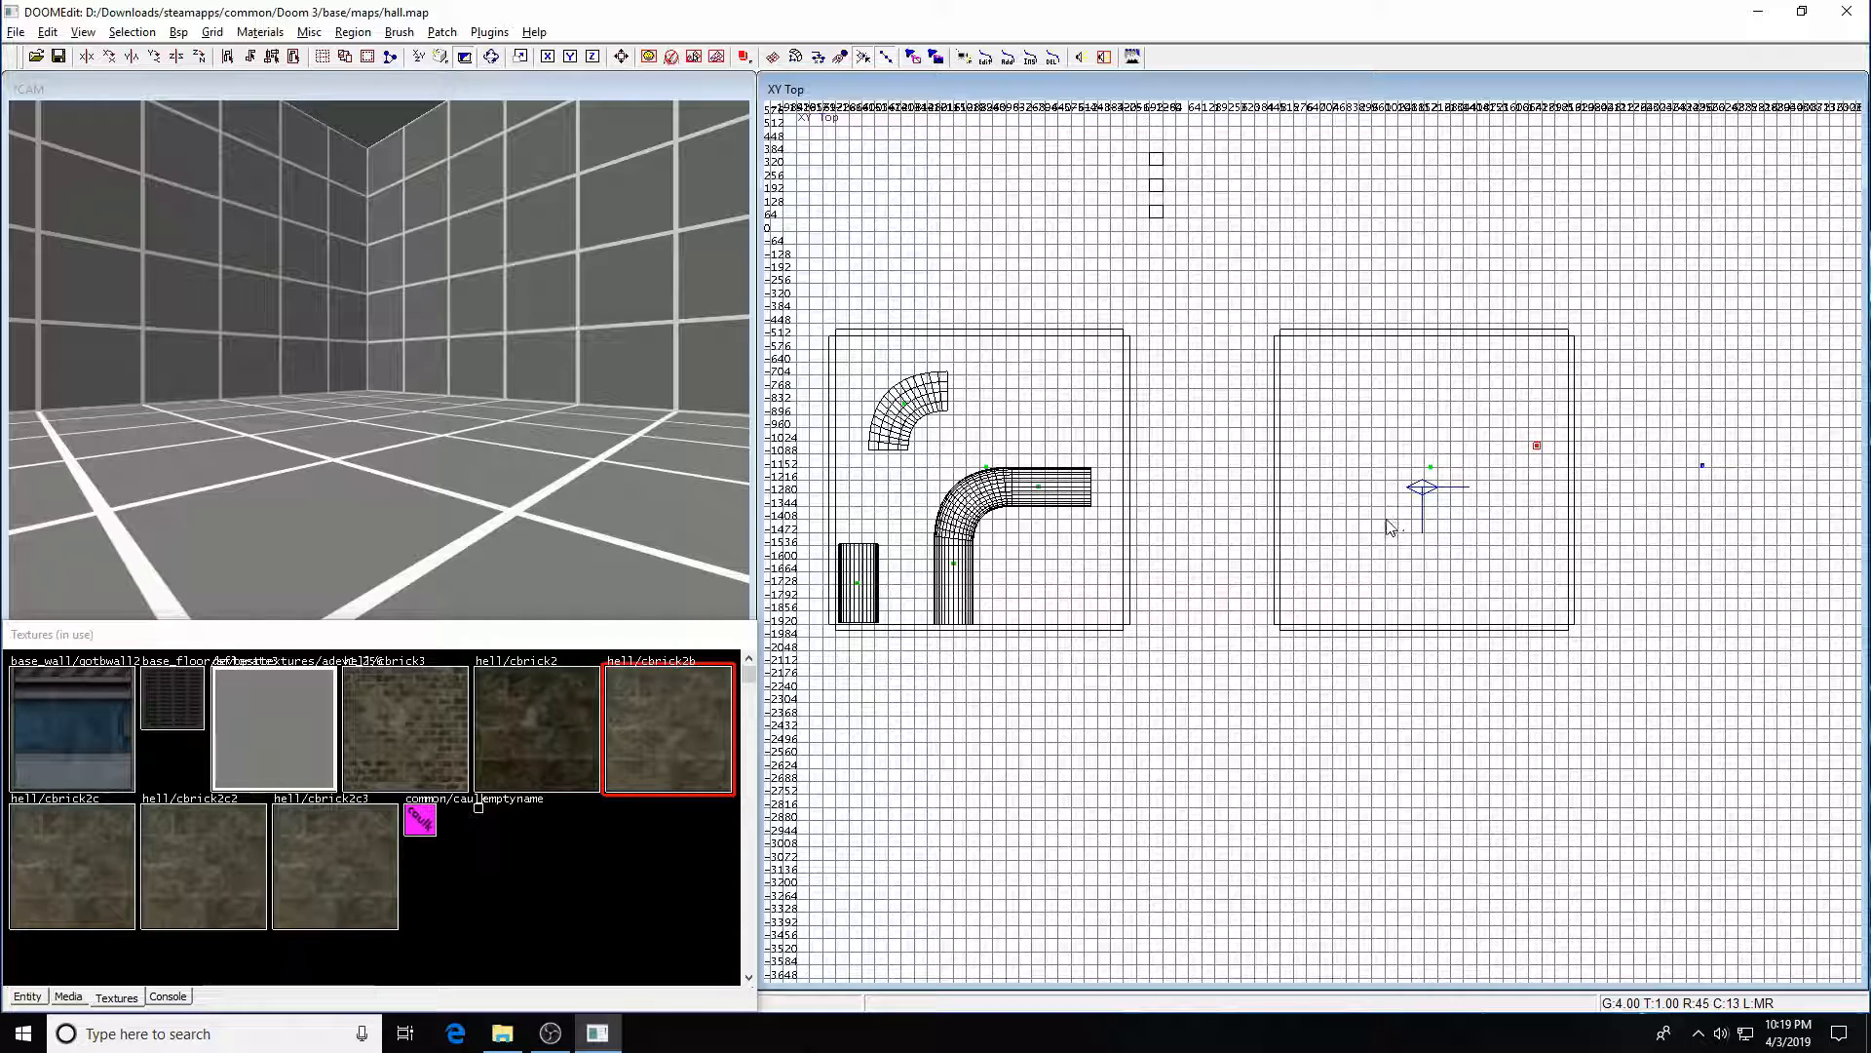
- Select the loose straight arch patch in the western room and move it to the empty area east of both rooms
{"action": "left_click", "coordinate": [869, 604], "text": "shift"}
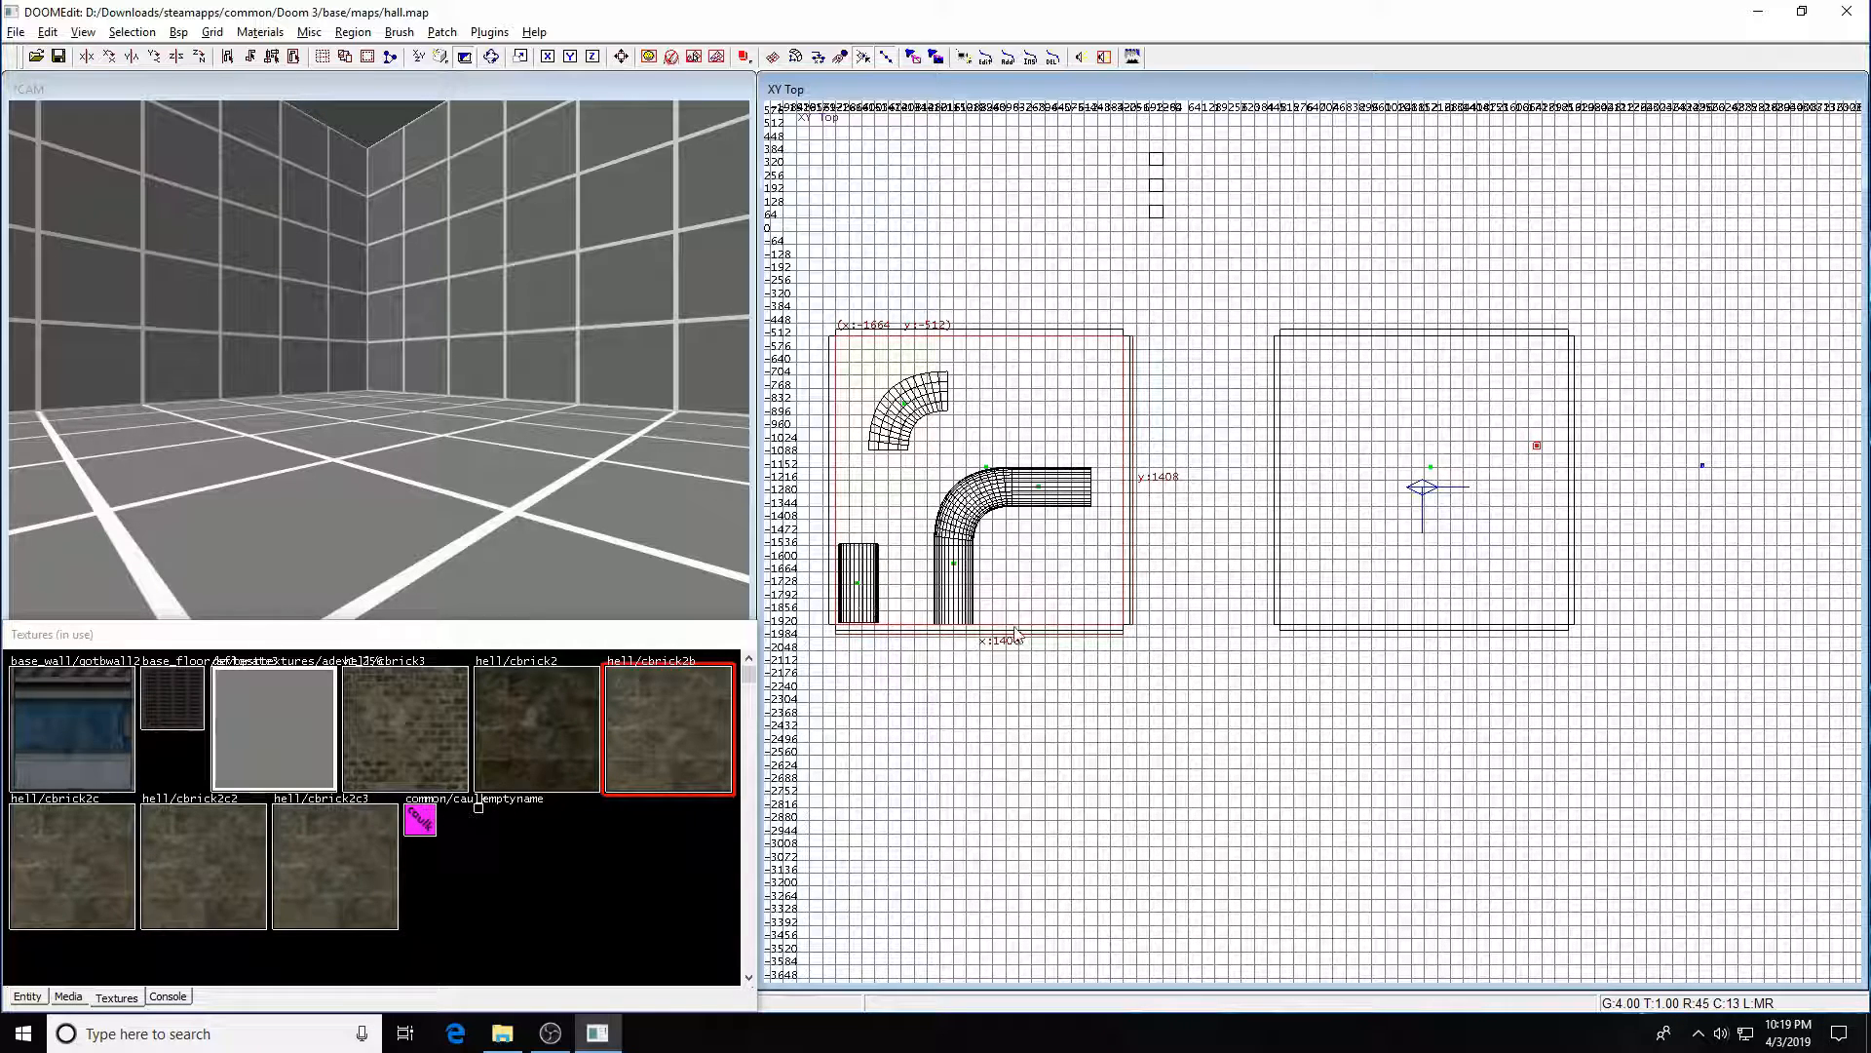
{"action": "key", "text": "Escape"}
{"action": "left_click", "coordinate": [864, 612], "text": "shift"}
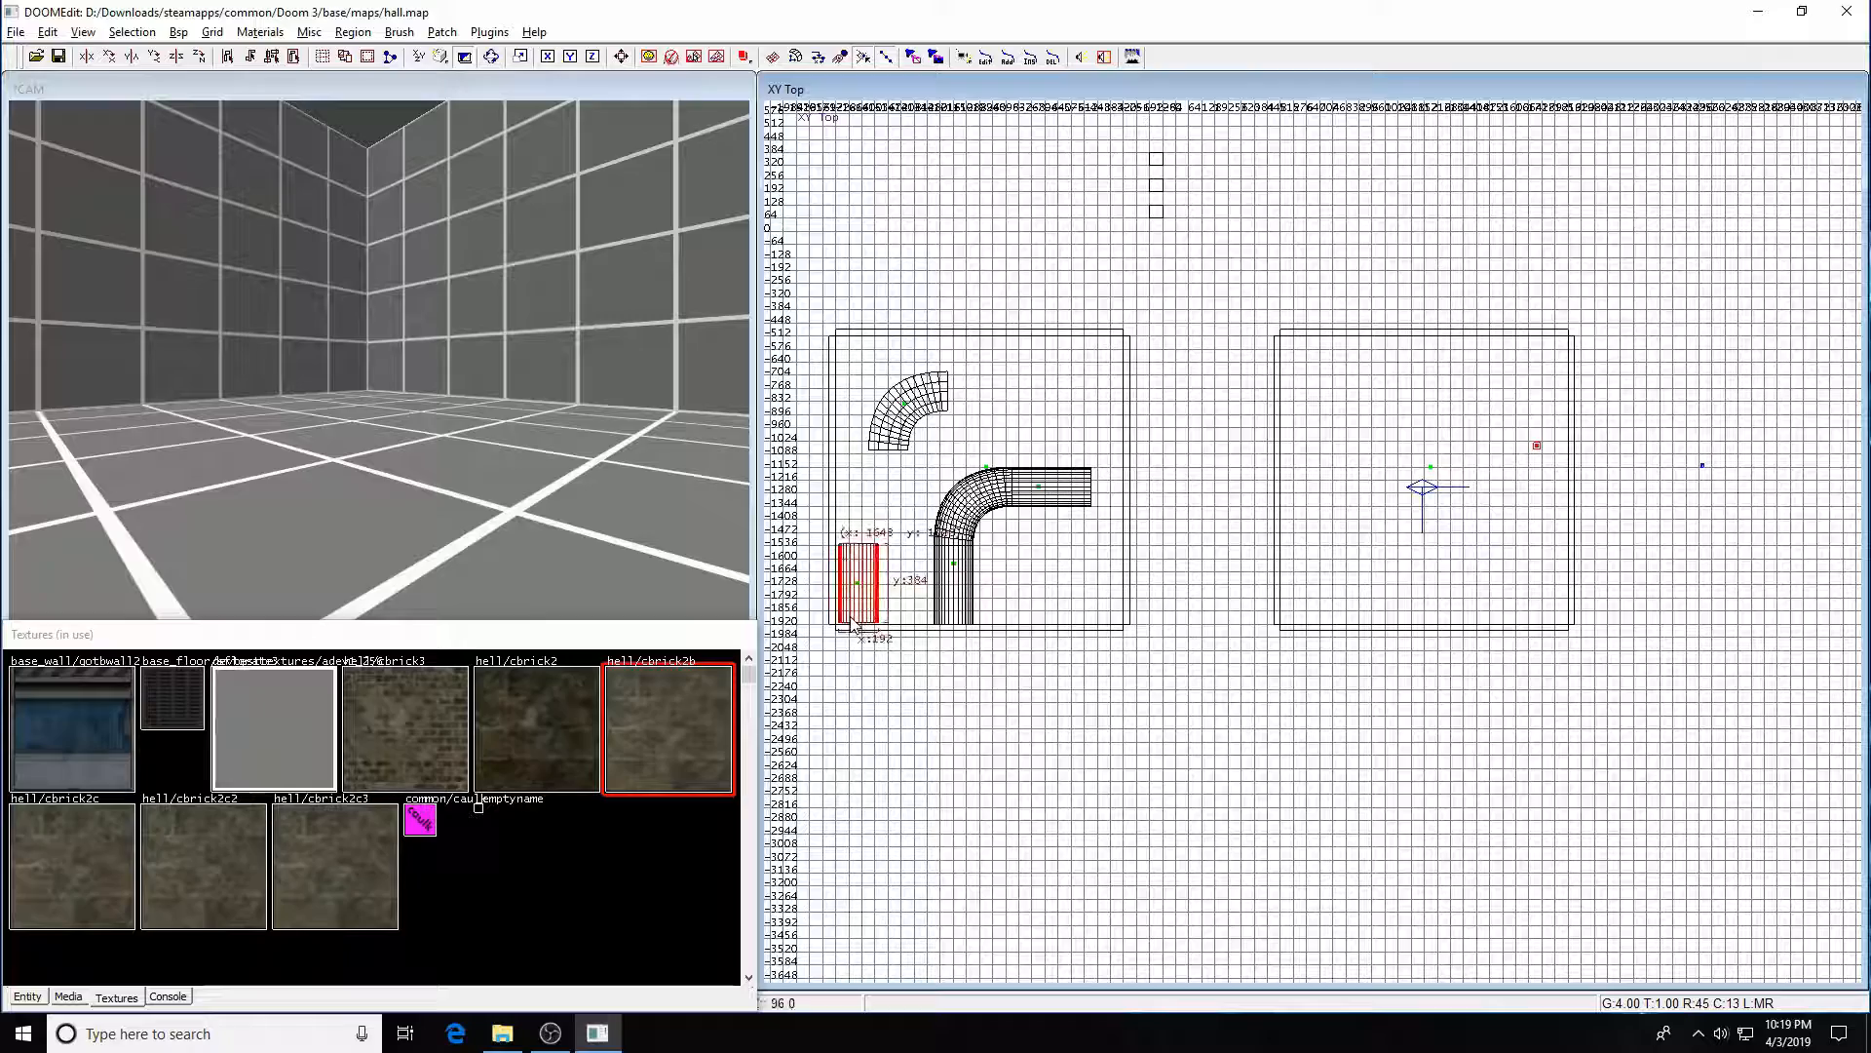
{"action": "left_click_drag", "start_coordinate": [863, 612], "coordinate": [1751, 563]}
{"action": "scroll", "coordinate": [1579, 522], "scroll_direction": "up", "scroll_amount": 5}
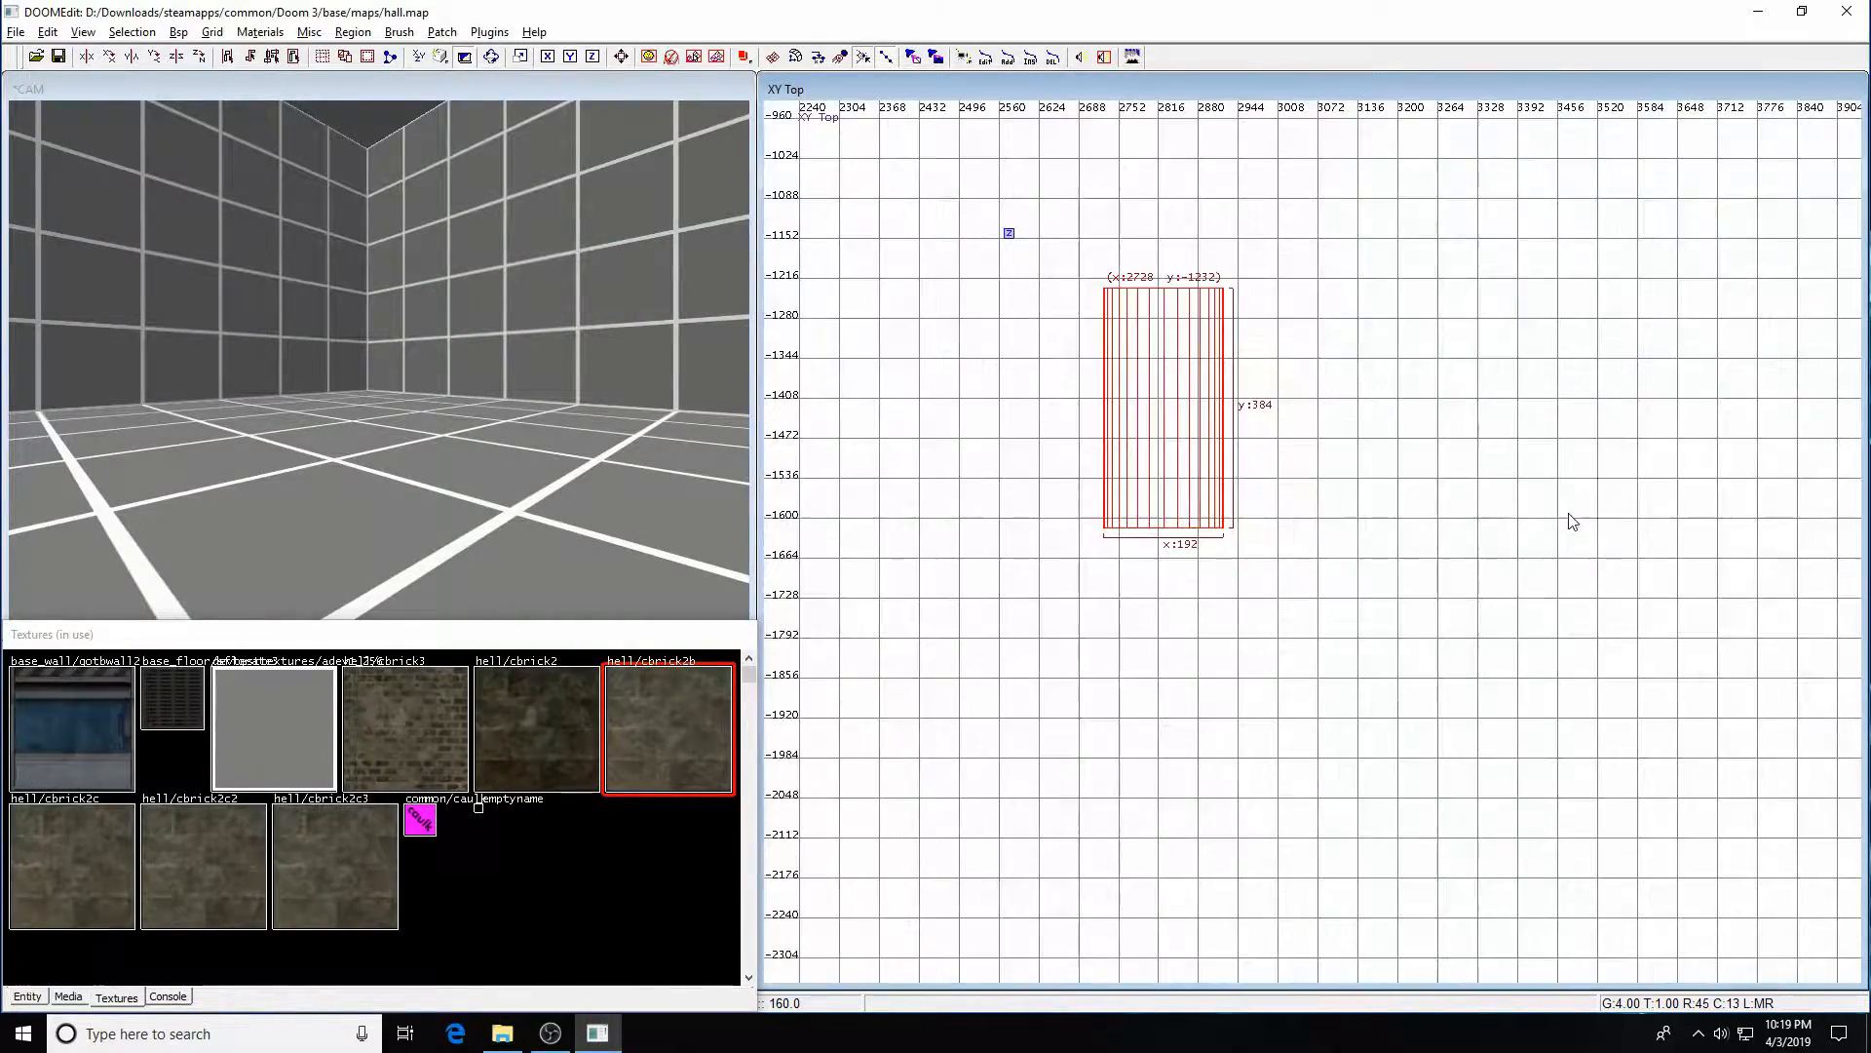
{"action": "left_click_drag", "start_coordinate": [1126, 422], "coordinate": [1209, 456]}
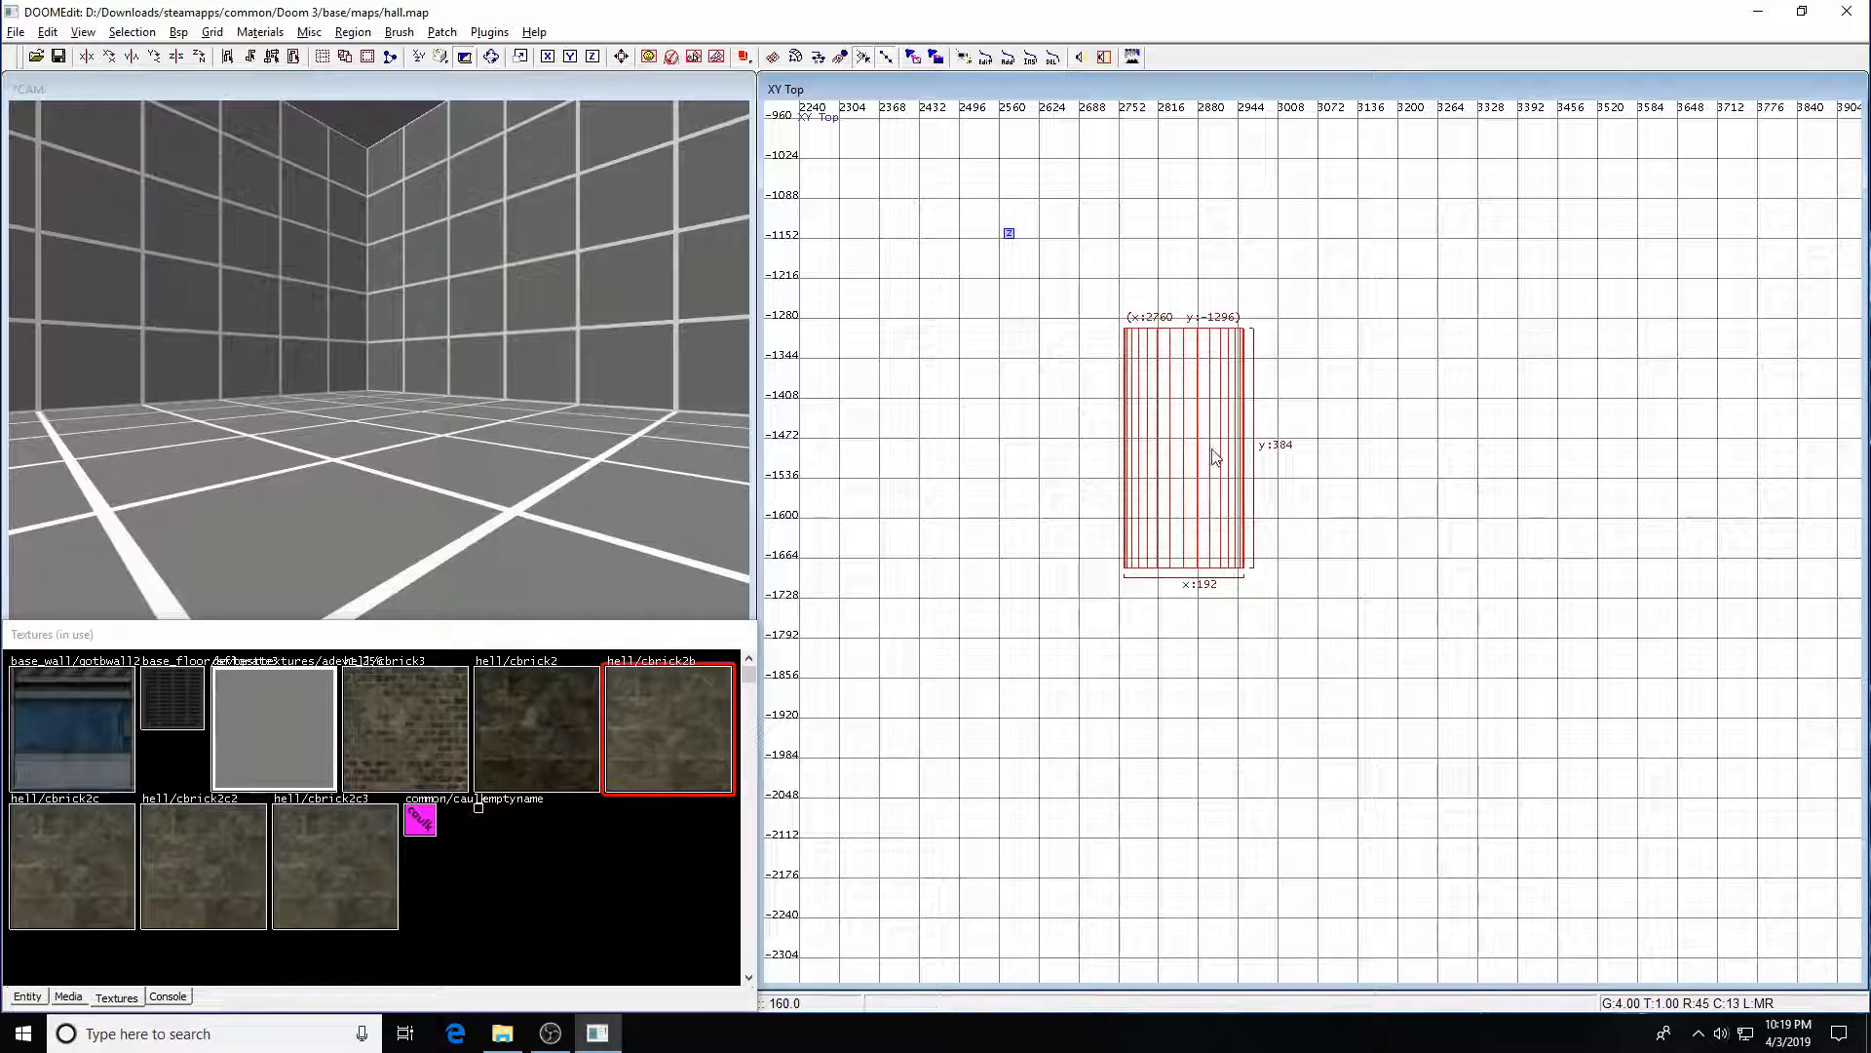
- Change the grid size to 8 and align the arch patch's upper-left corner to x 2752, y -1280
{"action": "key", "text": "2"}
{"action": "key", "text": "4"}
{"action": "left_click_drag", "start_coordinate": [1192, 545], "coordinate": [1185, 535]}
{"action": "right_click_drag", "start_coordinate": [1225, 595], "coordinate": [1249, 617]}
{"action": "left_click_drag", "start_coordinate": [1213, 565], "coordinate": [1213, 558]}
{"action": "right_click_drag", "start_coordinate": [1357, 506], "coordinate": [1327, 543]}
{"action": "scroll", "coordinate": [1357, 506], "scroll_direction": "down", "scroll_amount": 1}
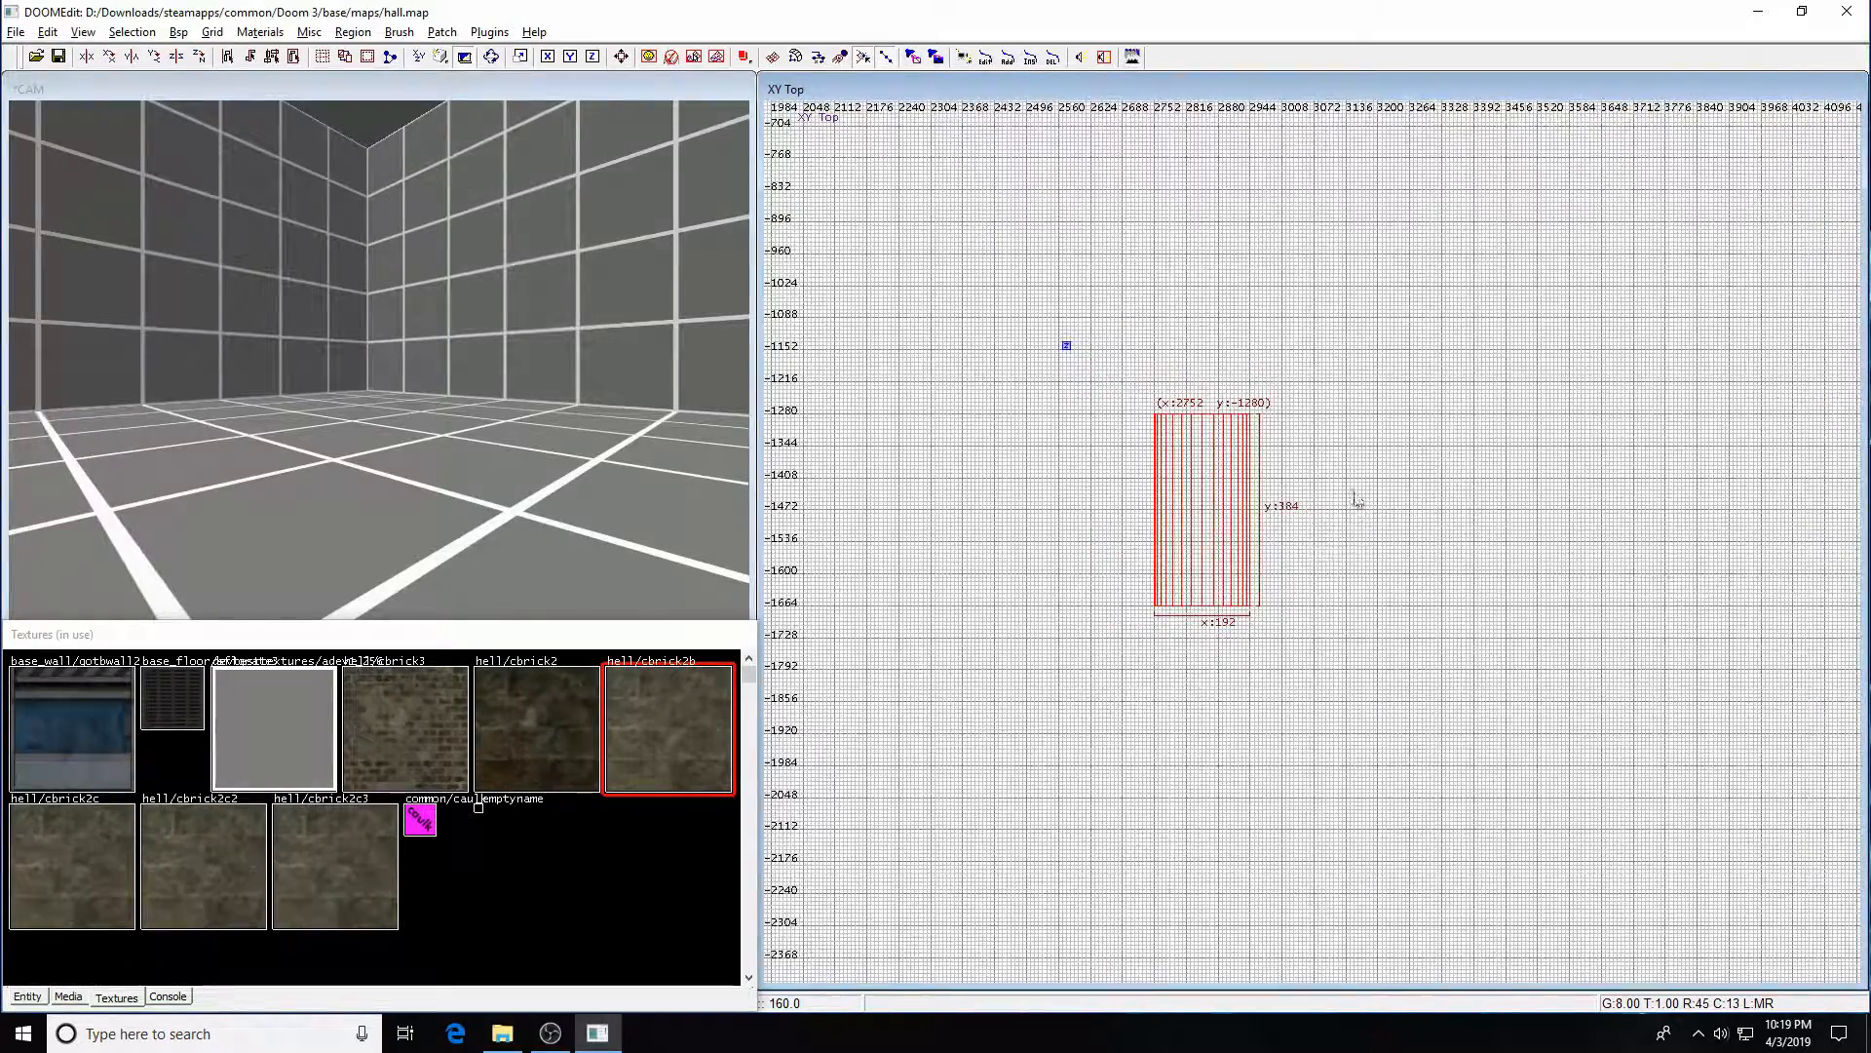
{"action": "scroll", "coordinate": [1358, 506], "scroll_direction": "up", "scroll_amount": 2}
{"action": "right_click_drag", "start_coordinate": [1367, 455], "coordinate": [1504, 432]}
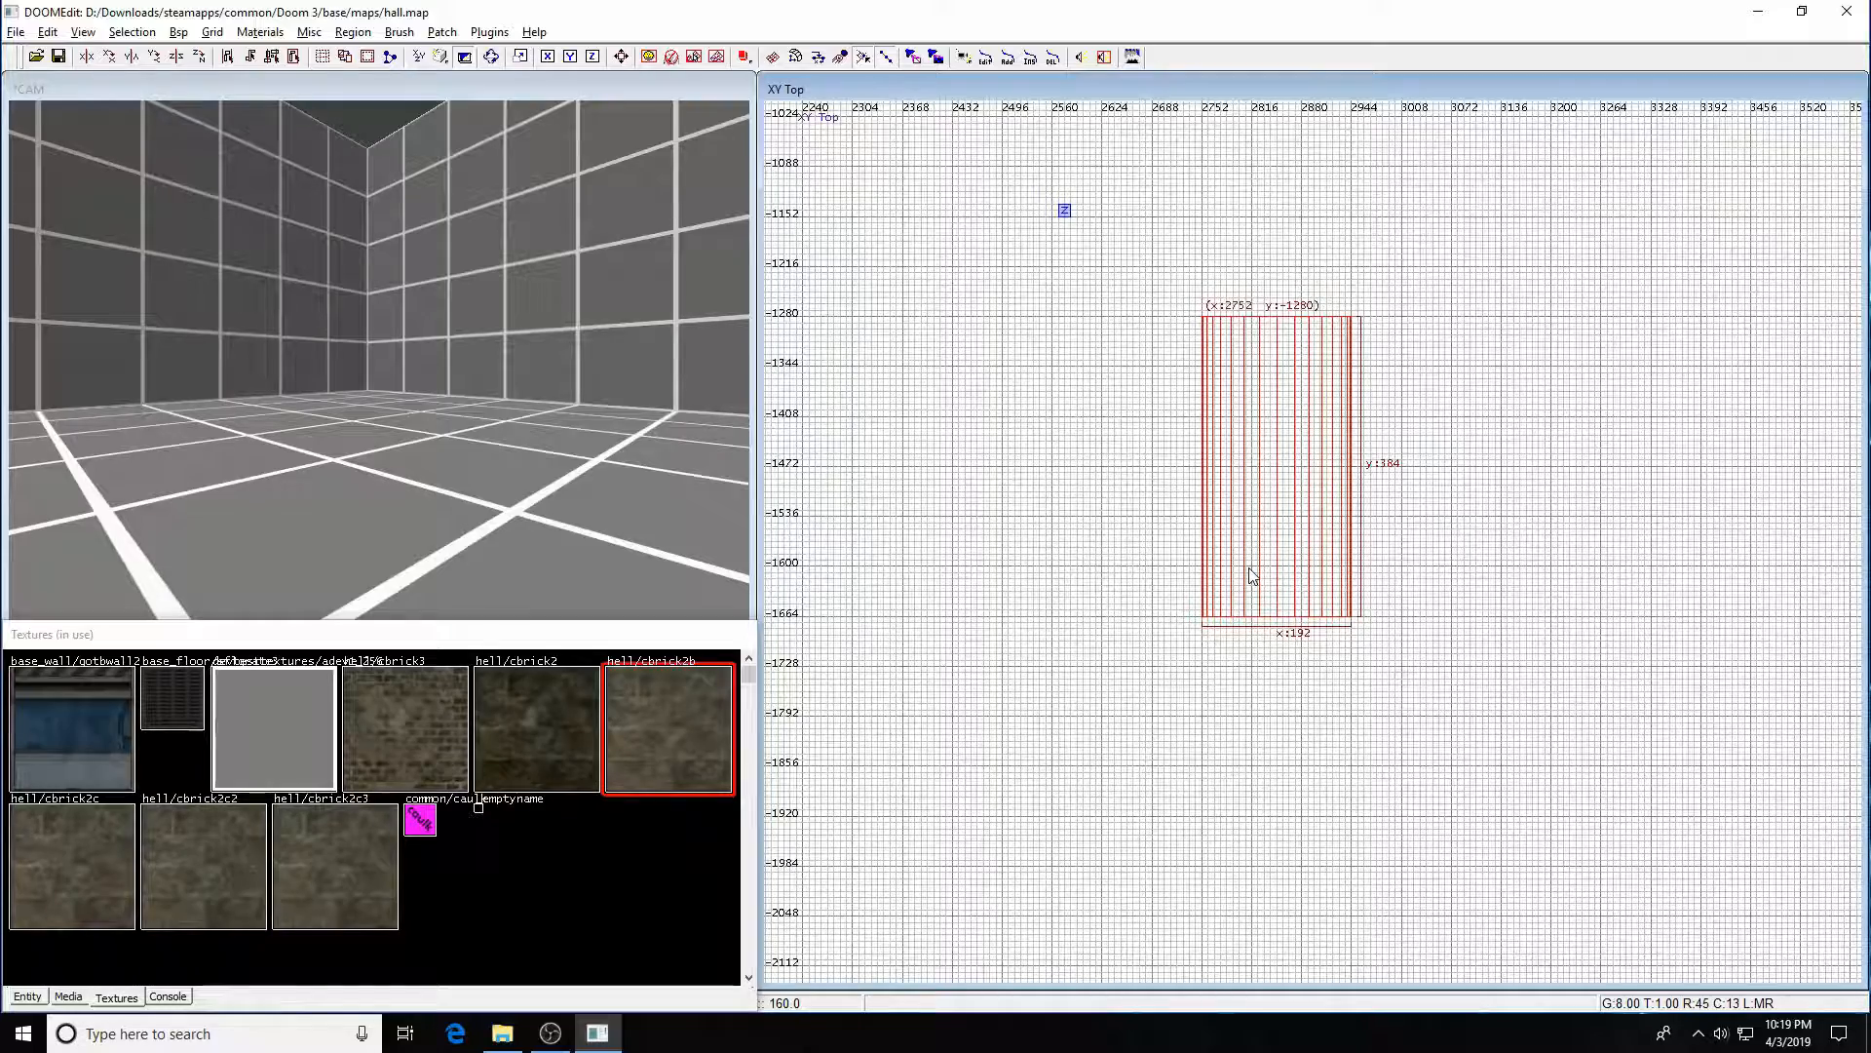
- Bring the camera to the straight arch patch and examine it from its side and through its southern opening
{"action": "middle_click", "coordinate": [1091, 472], "text": "ctrl"}
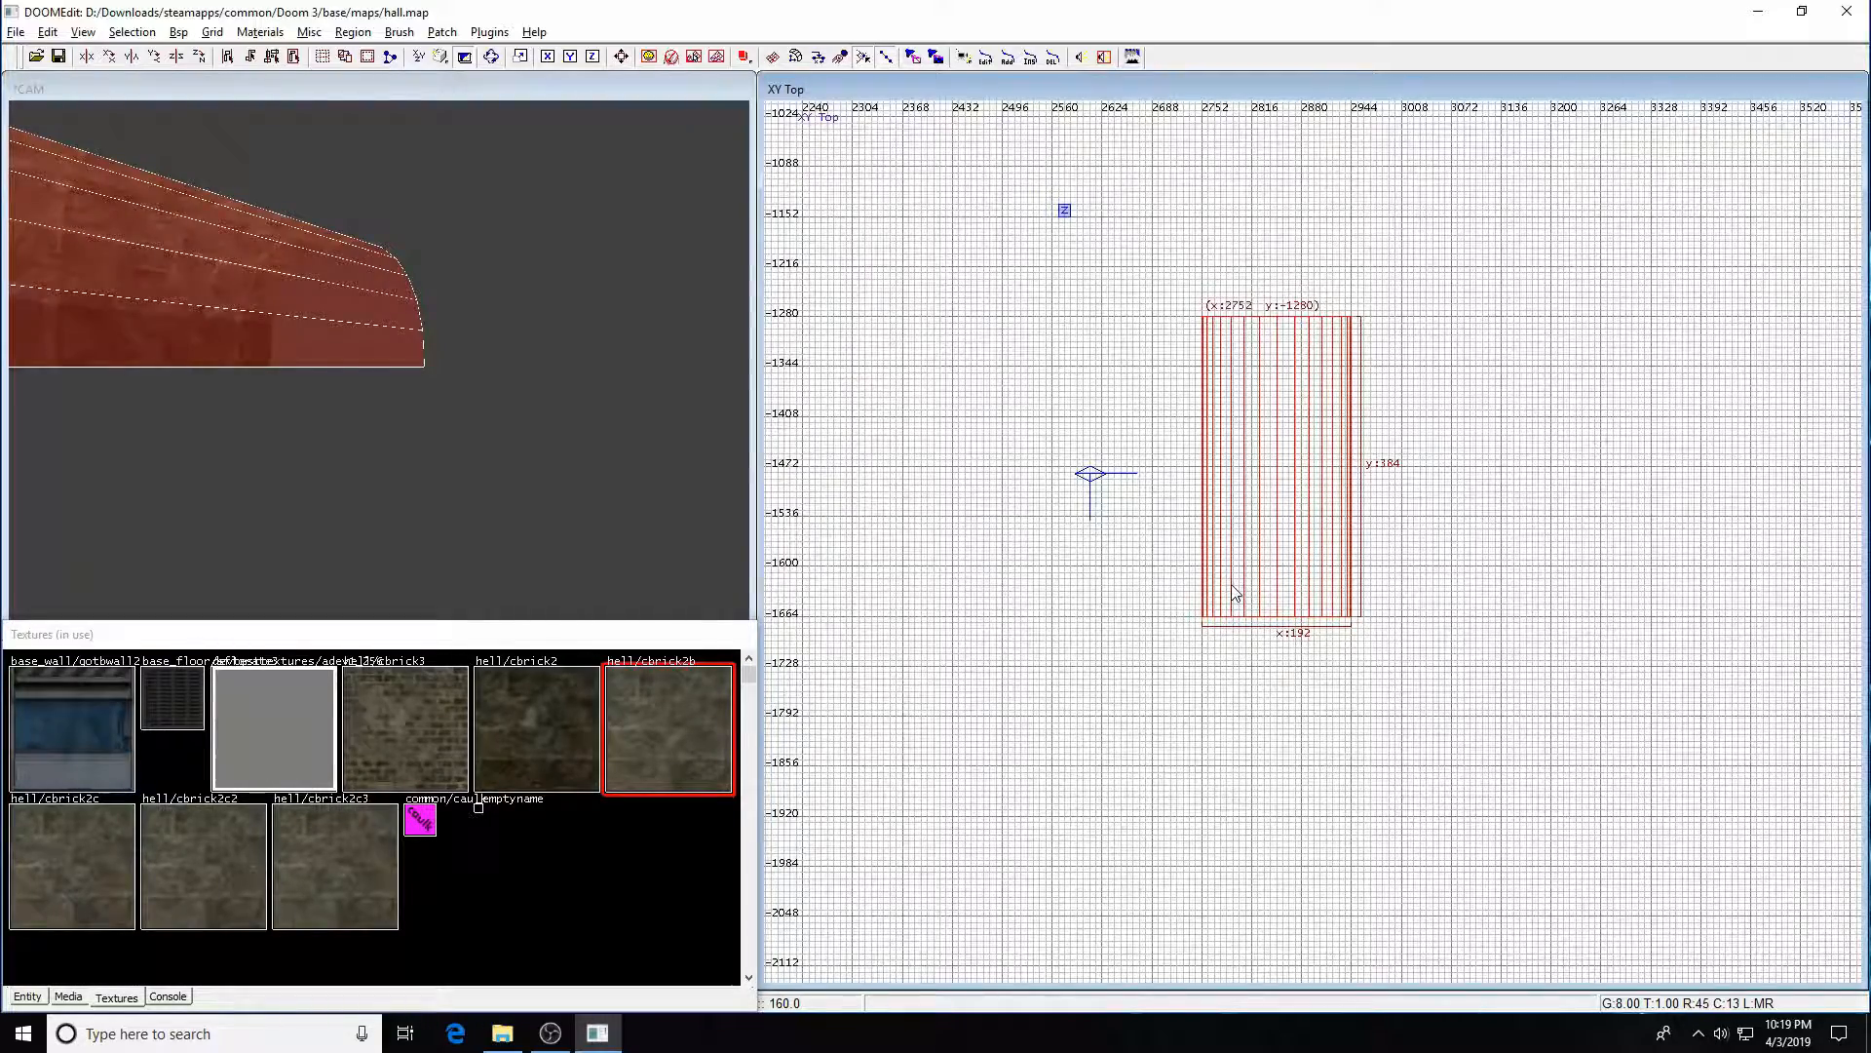
{"action": "key", "text": "Right"}
{"action": "key", "text": "Up"}
{"action": "key", "text": "Up"}
{"action": "key", "text": "Up"}
{"action": "key", "text": "Up"}
{"action": "key", "text": "Up"}
{"action": "key", "text": "Up"}
{"action": "key", "text": "Up"}
{"action": "key", "text": "Up"}
{"action": "key", "text": "Up"}
{"action": "key", "text": "Up"}
{"action": "key", "text": "Up"}
{"action": "key", "text": "Up"}
{"action": "key", "text": "Up"}
{"action": "key", "text": "Left"}
{"action": "key", "text": "Left"}
{"action": "key", "text": "Left"}
{"action": "key", "text": "Left"}
{"action": "key", "text": "Left"}
{"action": "key", "text": "Left"}
{"action": "key", "text": "Left"}
{"action": "key", "text": "Left"}
{"action": "key", "text": "Left"}
{"action": "key", "text": "Up"}
{"action": "key", "text": "Up"}
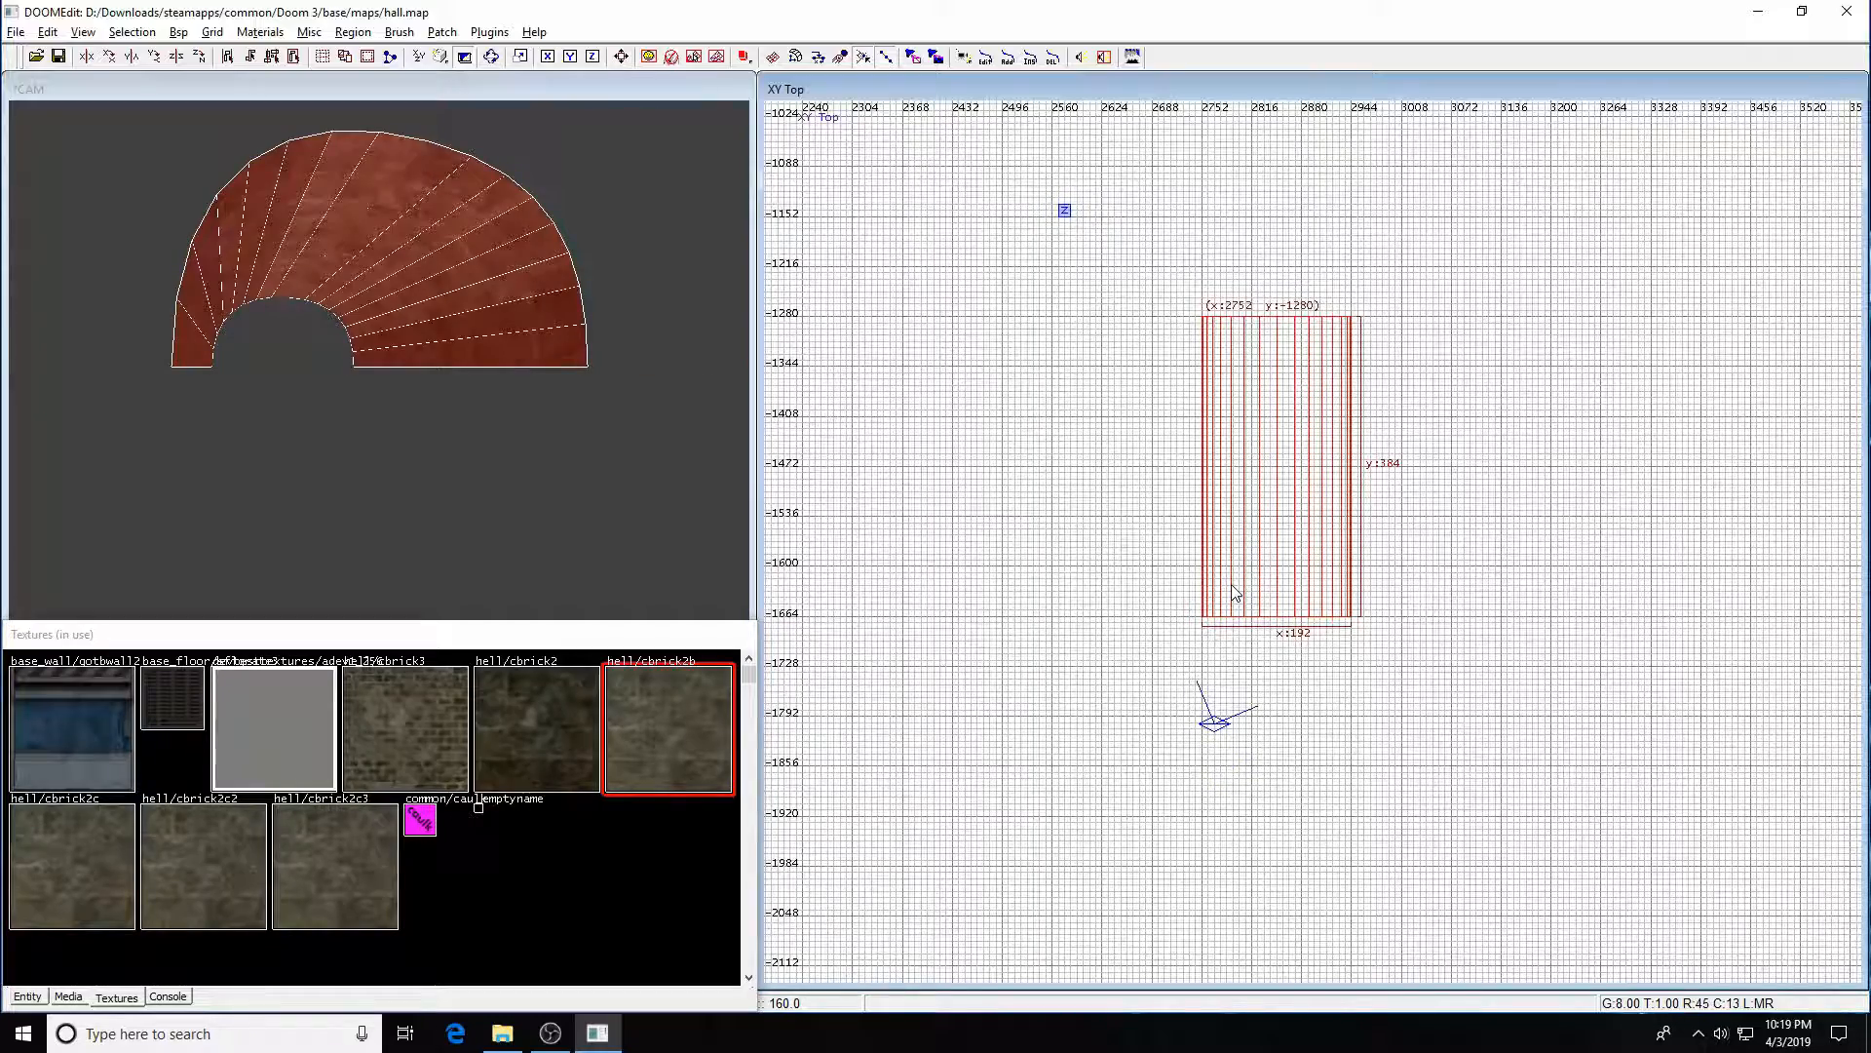
- Draw a 96 by 96 common/caulk guide brush against the arch's northern end, spanning from its centreline to its eastern edge
{"action": "right_click_drag", "start_coordinate": [1474, 456], "coordinate": [1542, 603]}
{"action": "scroll", "coordinate": [1473, 456], "scroll_direction": "up", "scroll_amount": 2}
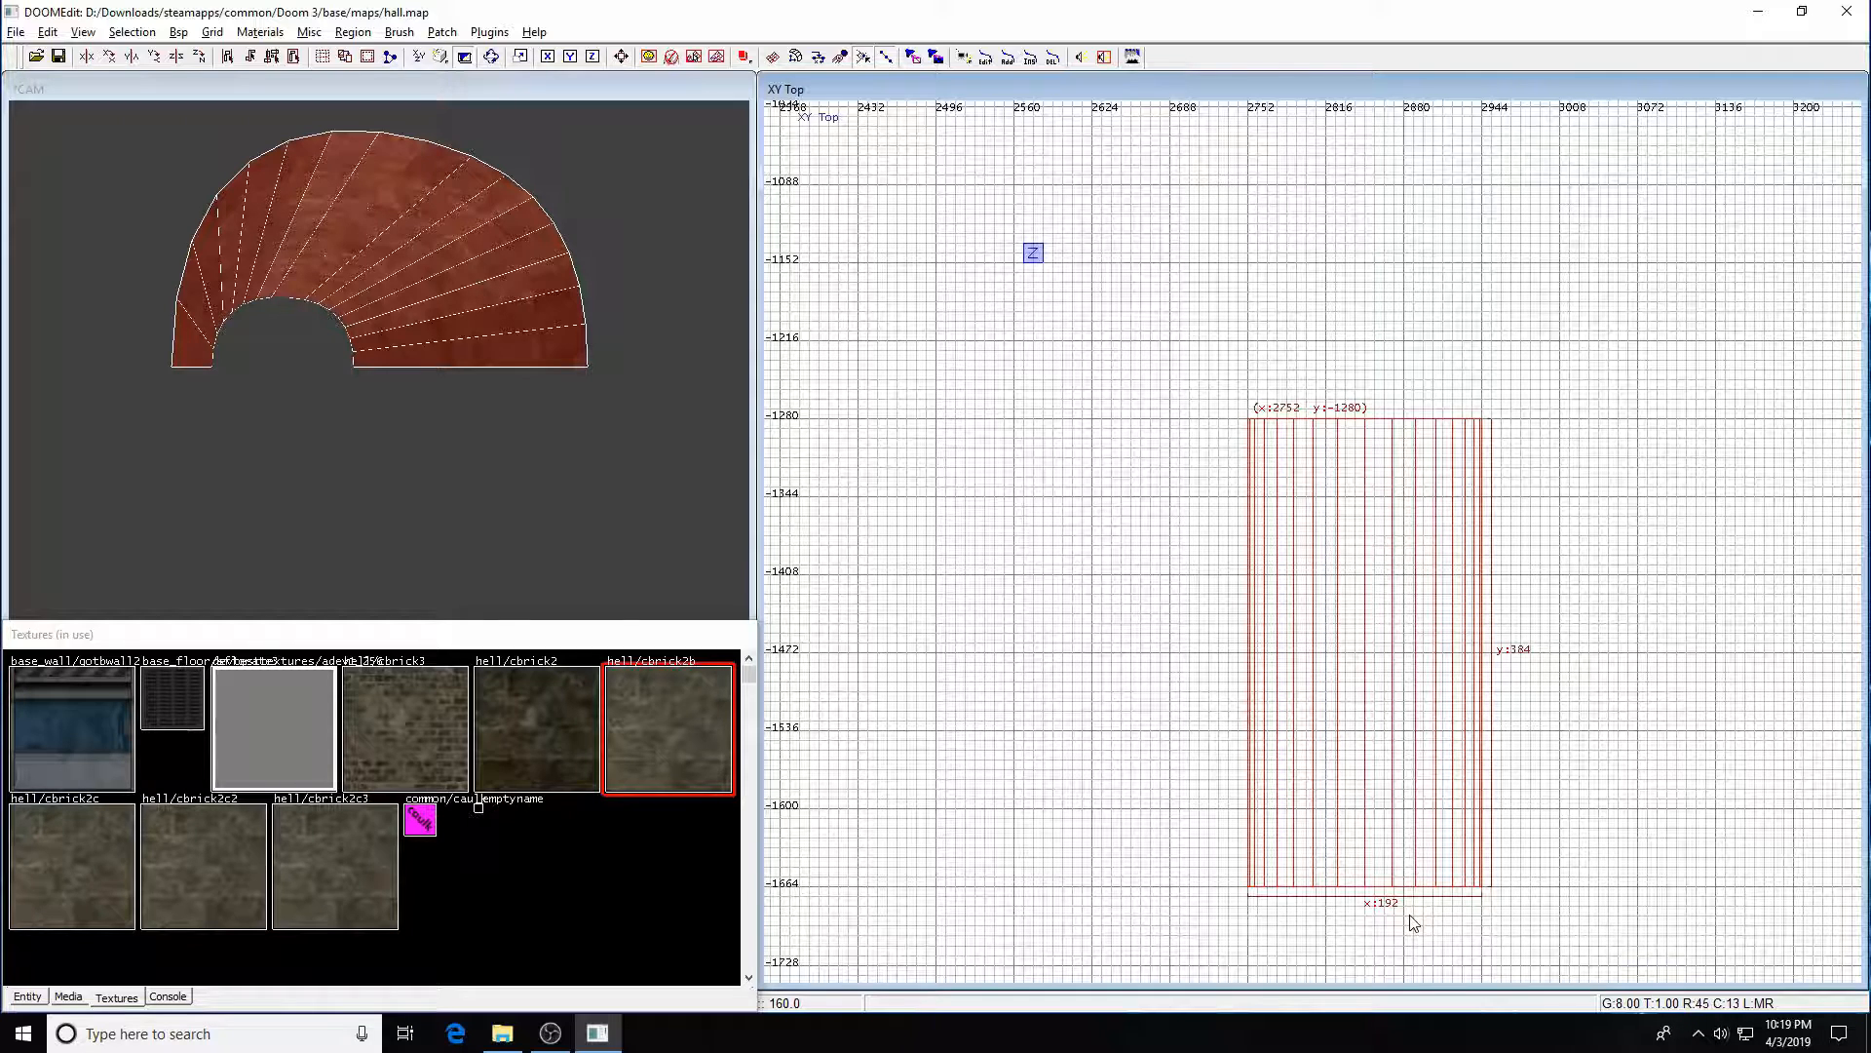
{"action": "key", "text": "Escape"}
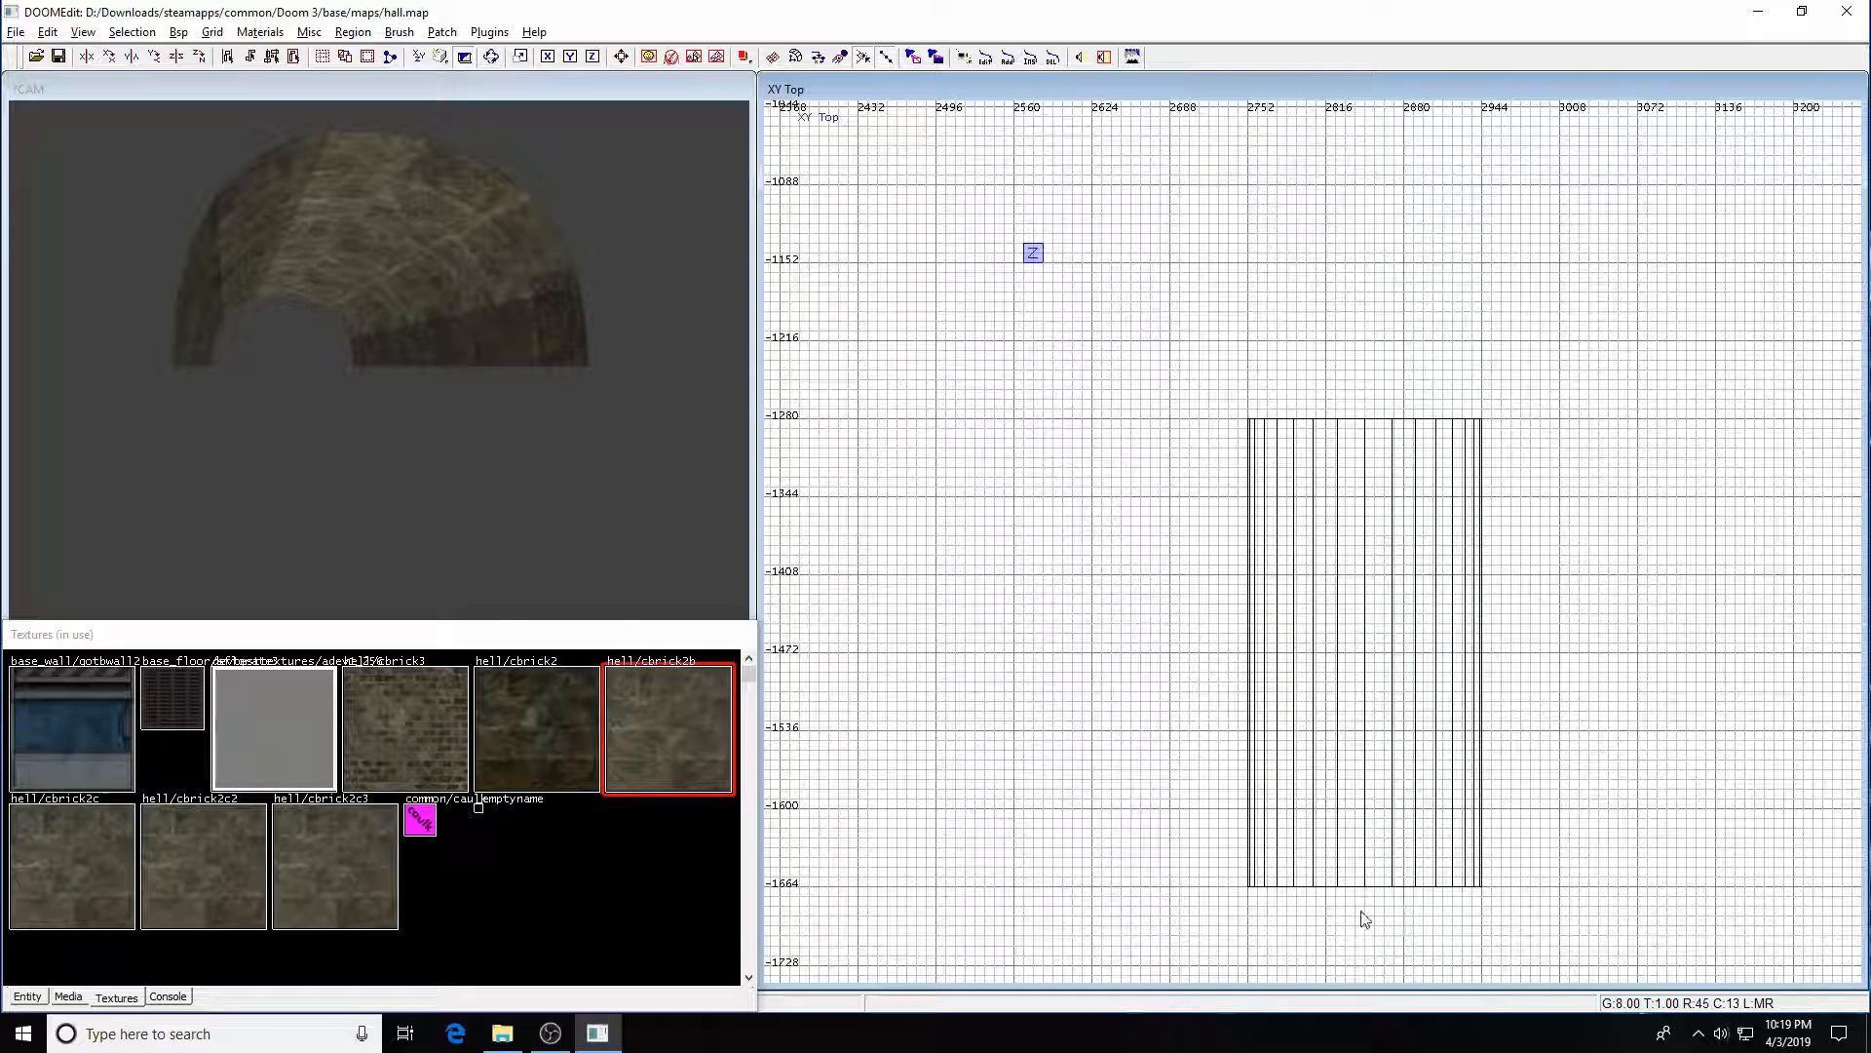
{"action": "left_click", "coordinate": [422, 828]}
{"action": "left_click_drag", "start_coordinate": [1385, 253], "coordinate": [1510, 391]}
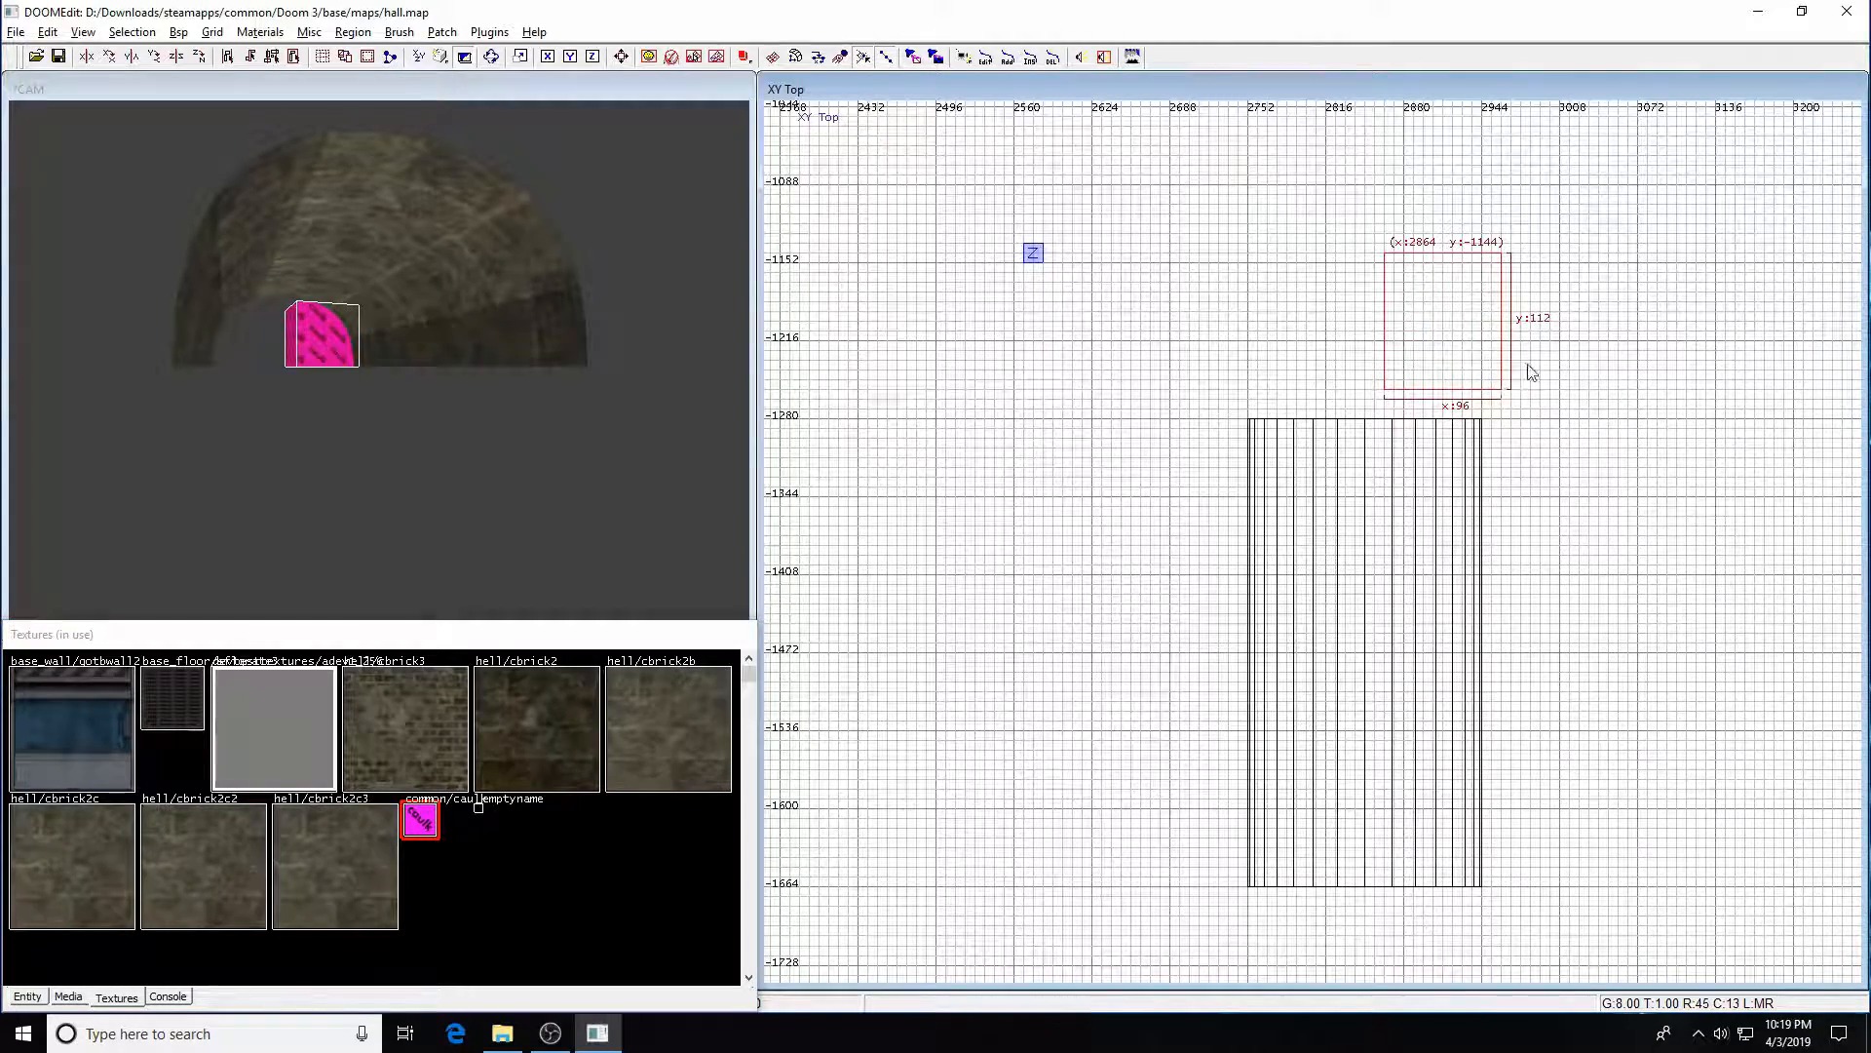
{"action": "left_click_drag", "start_coordinate": [1436, 281], "coordinate": [1420, 357]}
{"action": "scroll", "coordinate": [1420, 357], "scroll_direction": "up", "scroll_amount": 3}
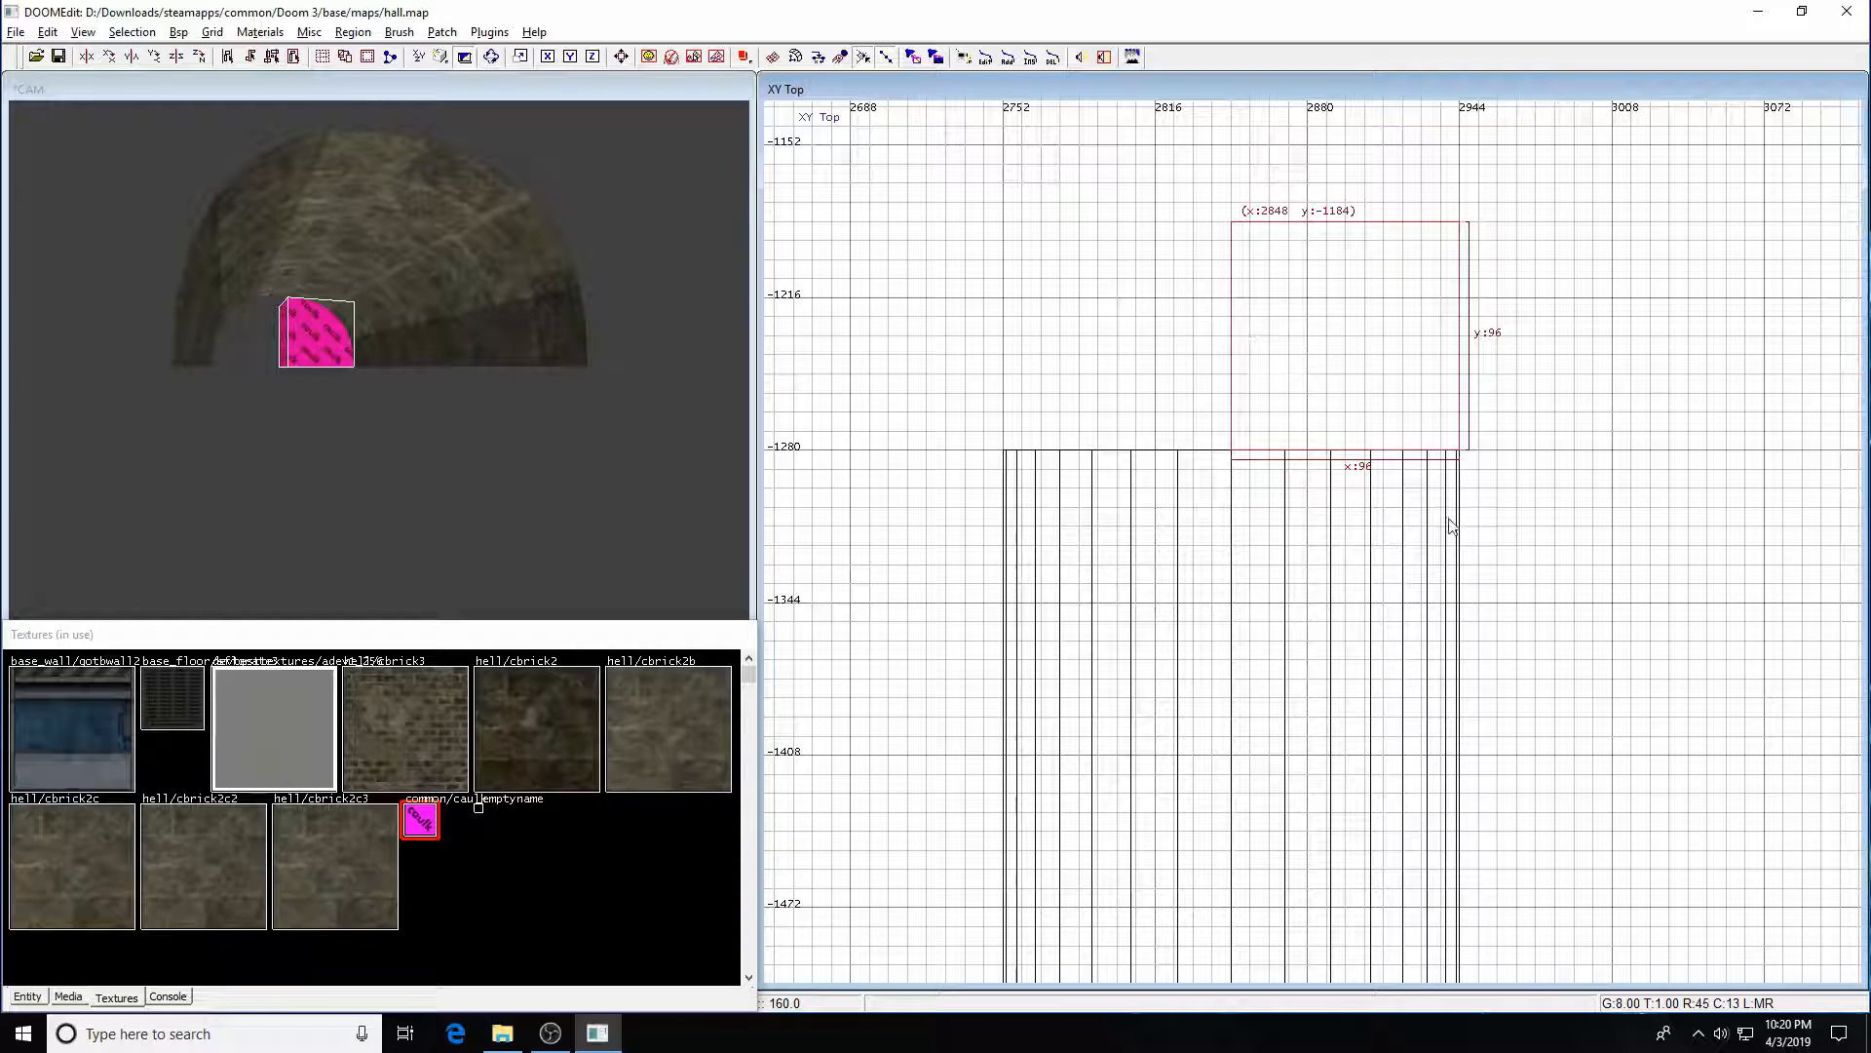
{"action": "key", "text": "Escape"}
{"action": "left_click", "coordinate": [1416, 411], "text": "shift"}
{"action": "scroll", "coordinate": [1412, 405], "scroll_direction": "down", "scroll_amount": 2}
{"action": "key", "text": "Escape"}
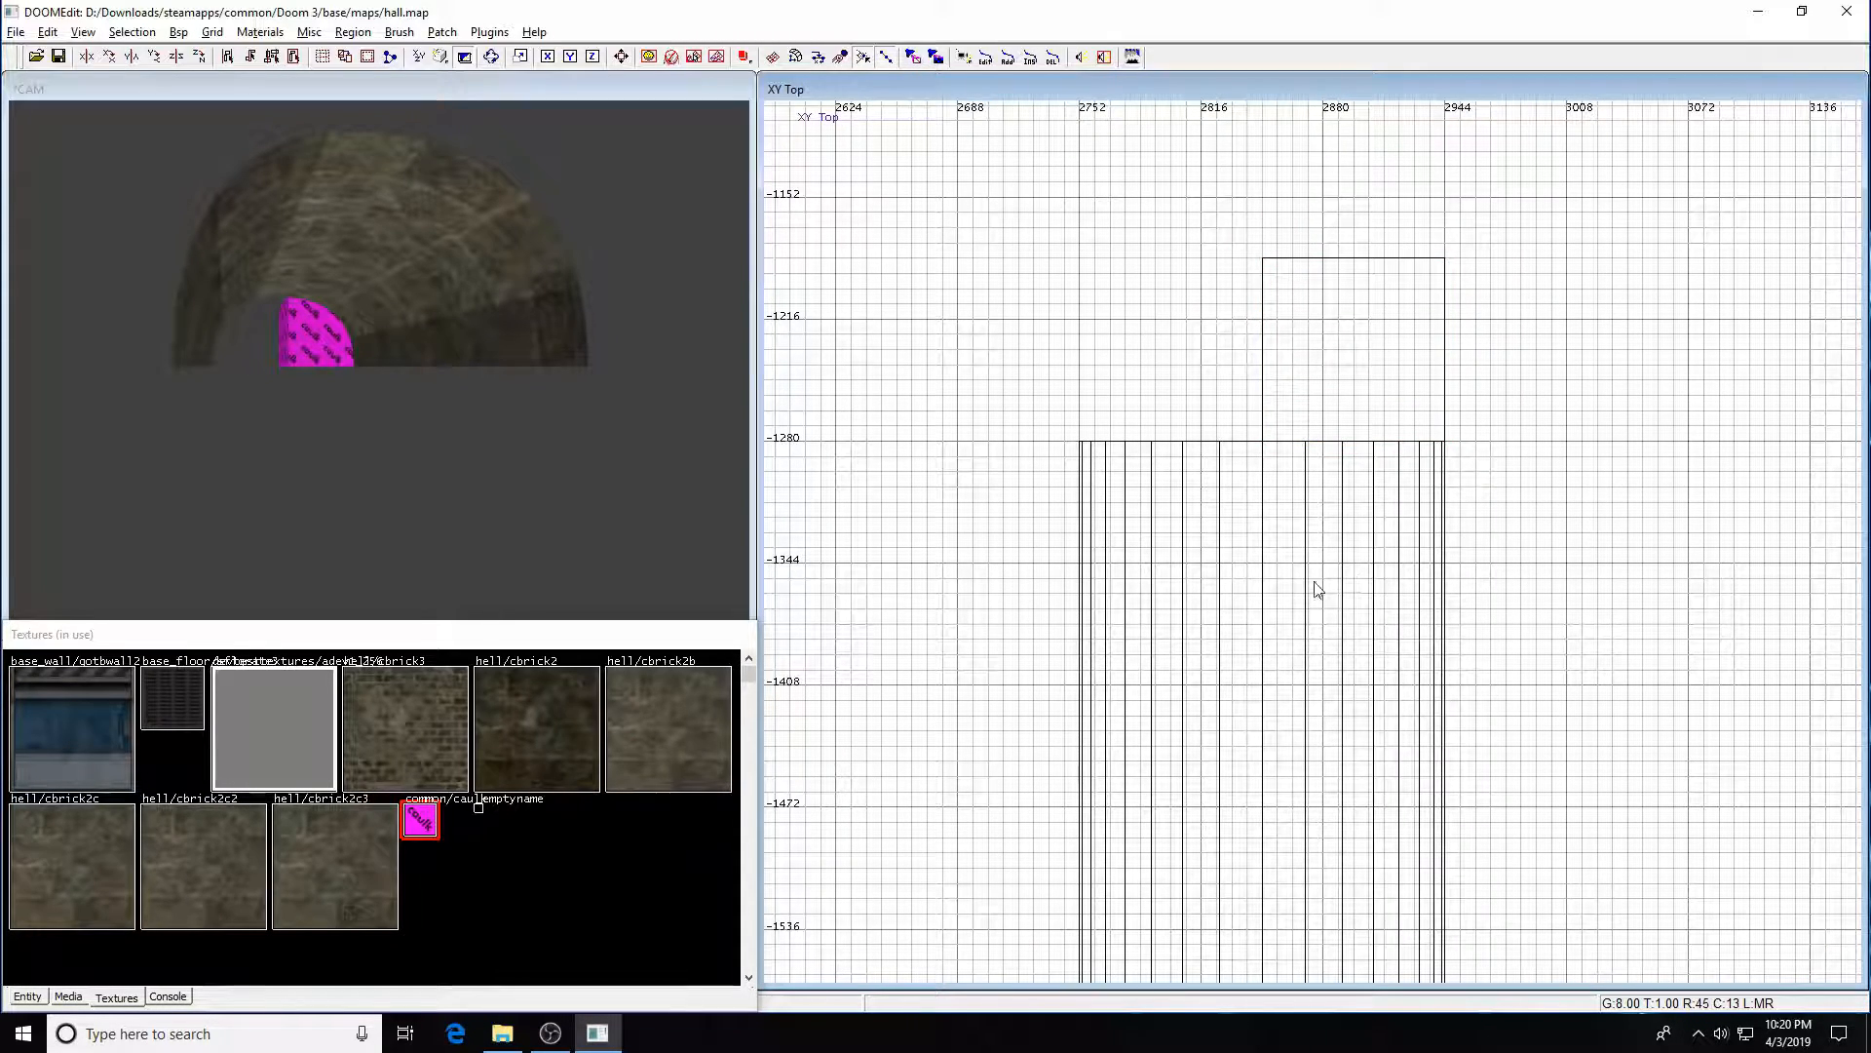
- Pull the arch's northern middle vertices 96 units outward to the caulk guide's corner, and delete the guide brush
{"action": "left_click", "coordinate": [1260, 651], "text": "shift"}
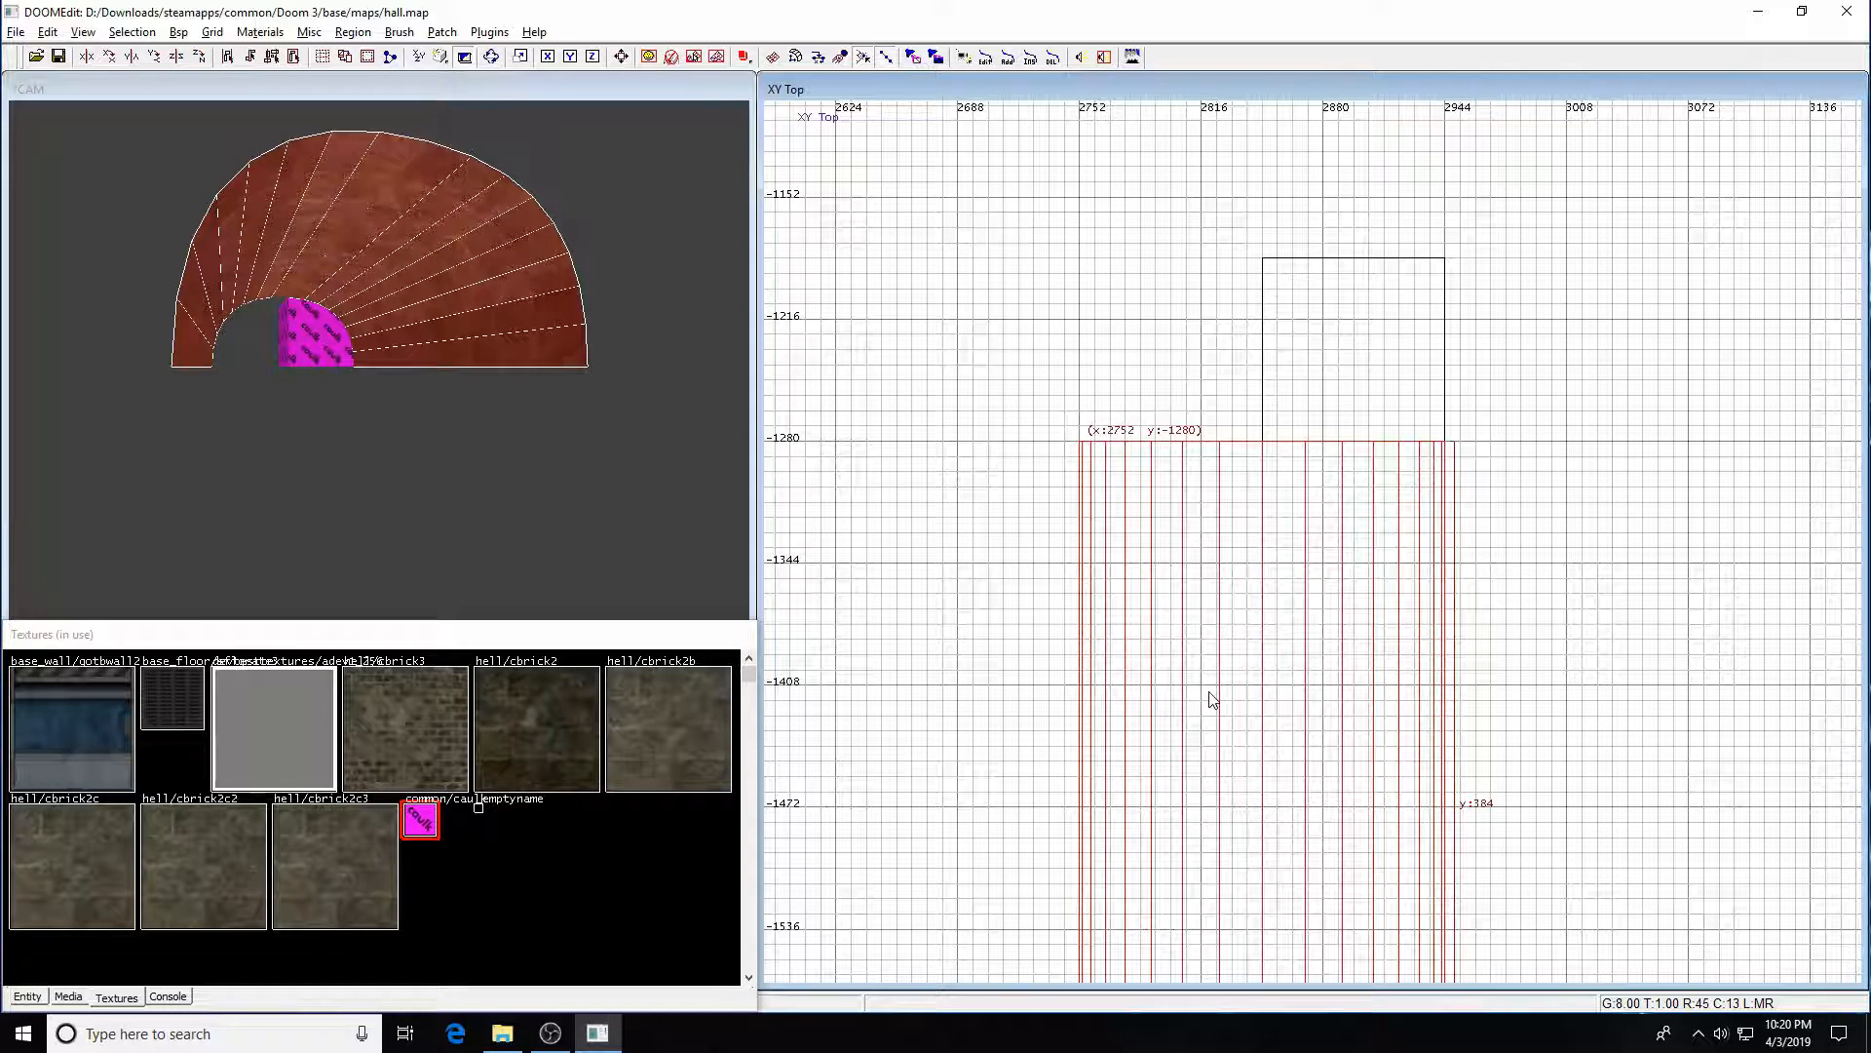
{"action": "left_click", "coordinate": [1261, 449]}
{"action": "left_click_drag", "start_coordinate": [1265, 445], "coordinate": [1265, 271]}
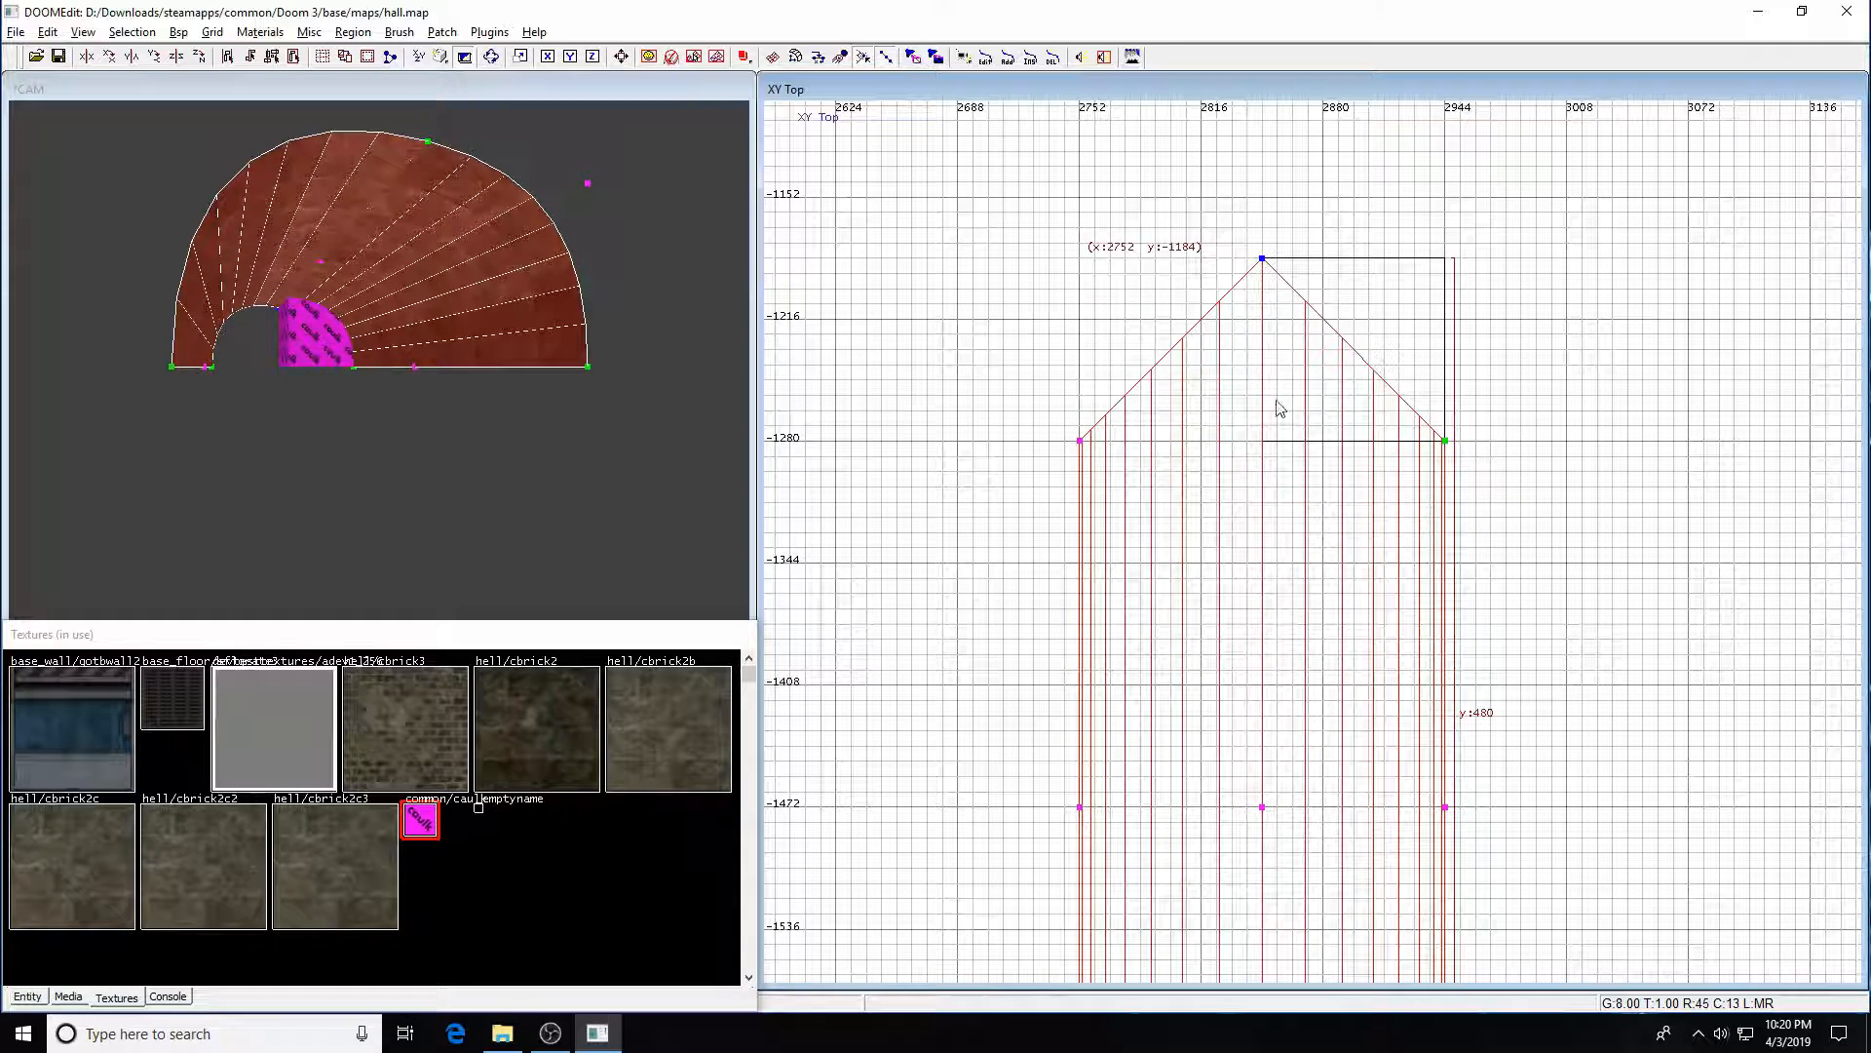
{"action": "left_click", "coordinate": [1348, 345]}
{"action": "key", "text": "Escape"}
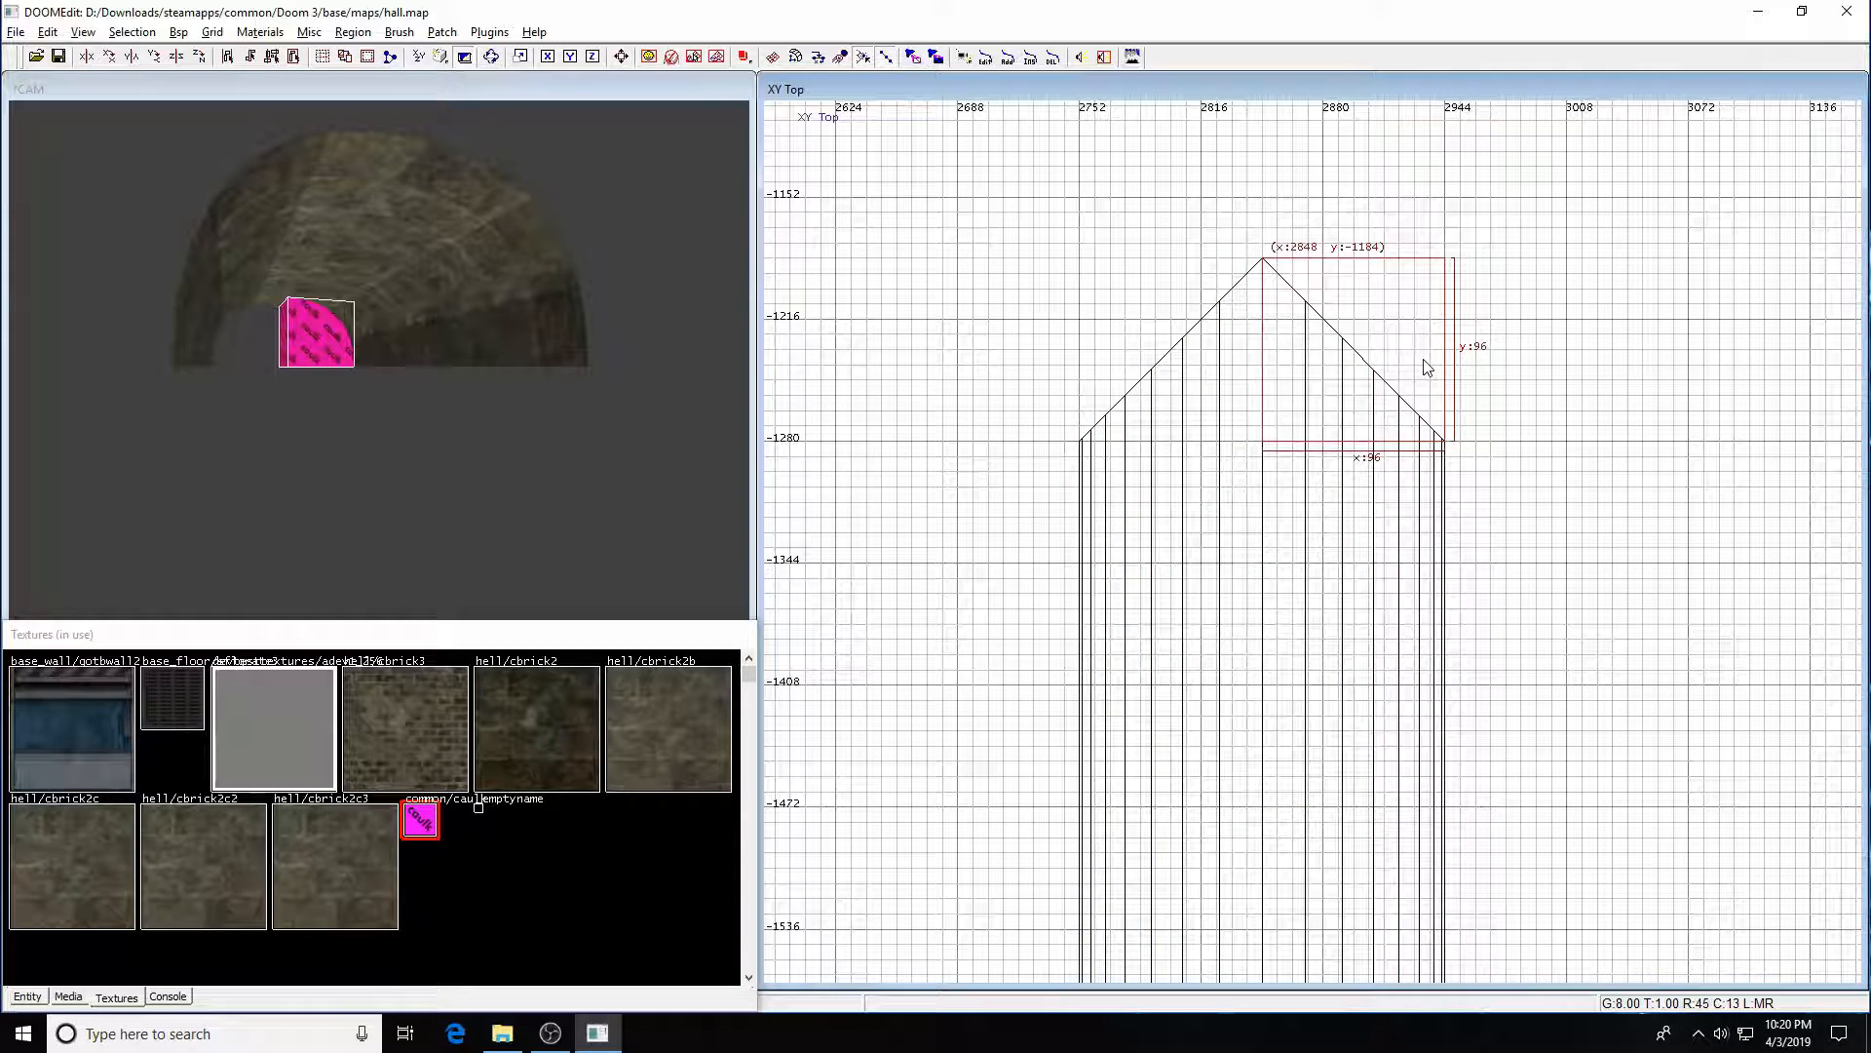
{"action": "key", "text": "Up"}
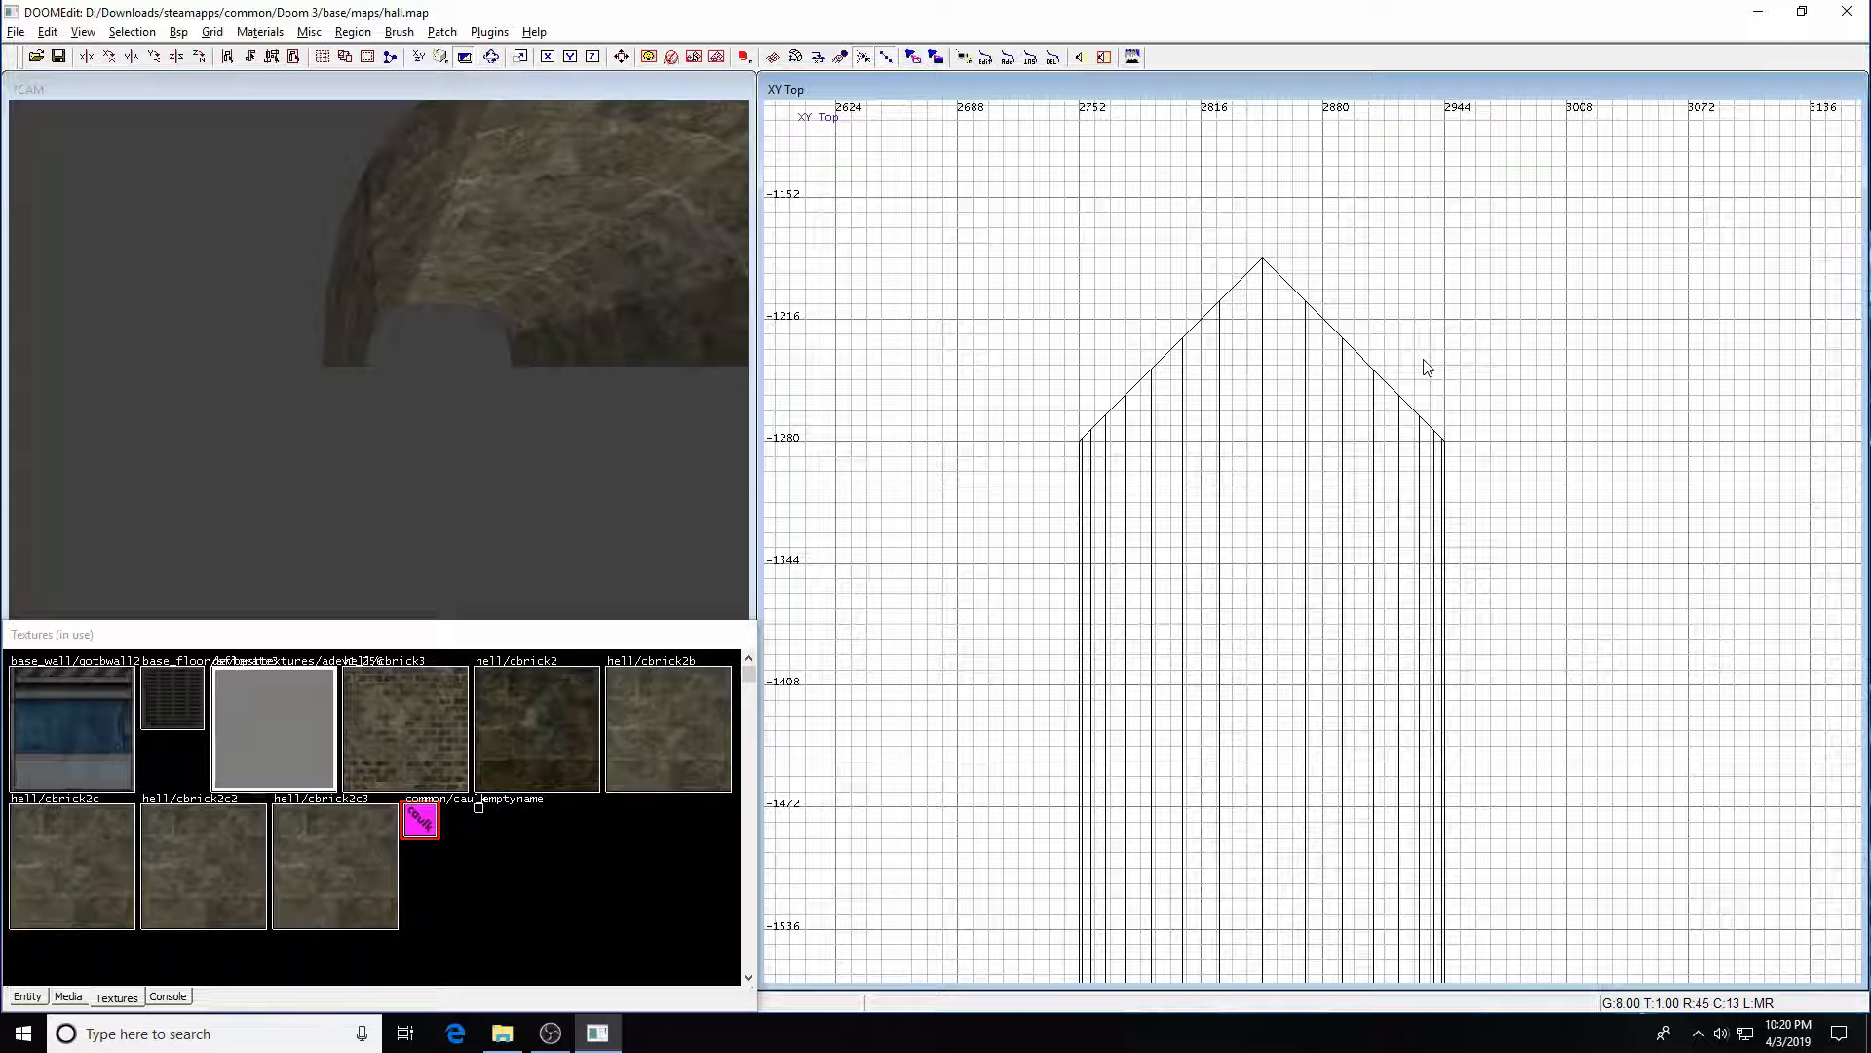
- Examine the arch's pointed northern end with the camera, from outside, inside and higher up beneath the curve
{"action": "key", "text": "Right"}
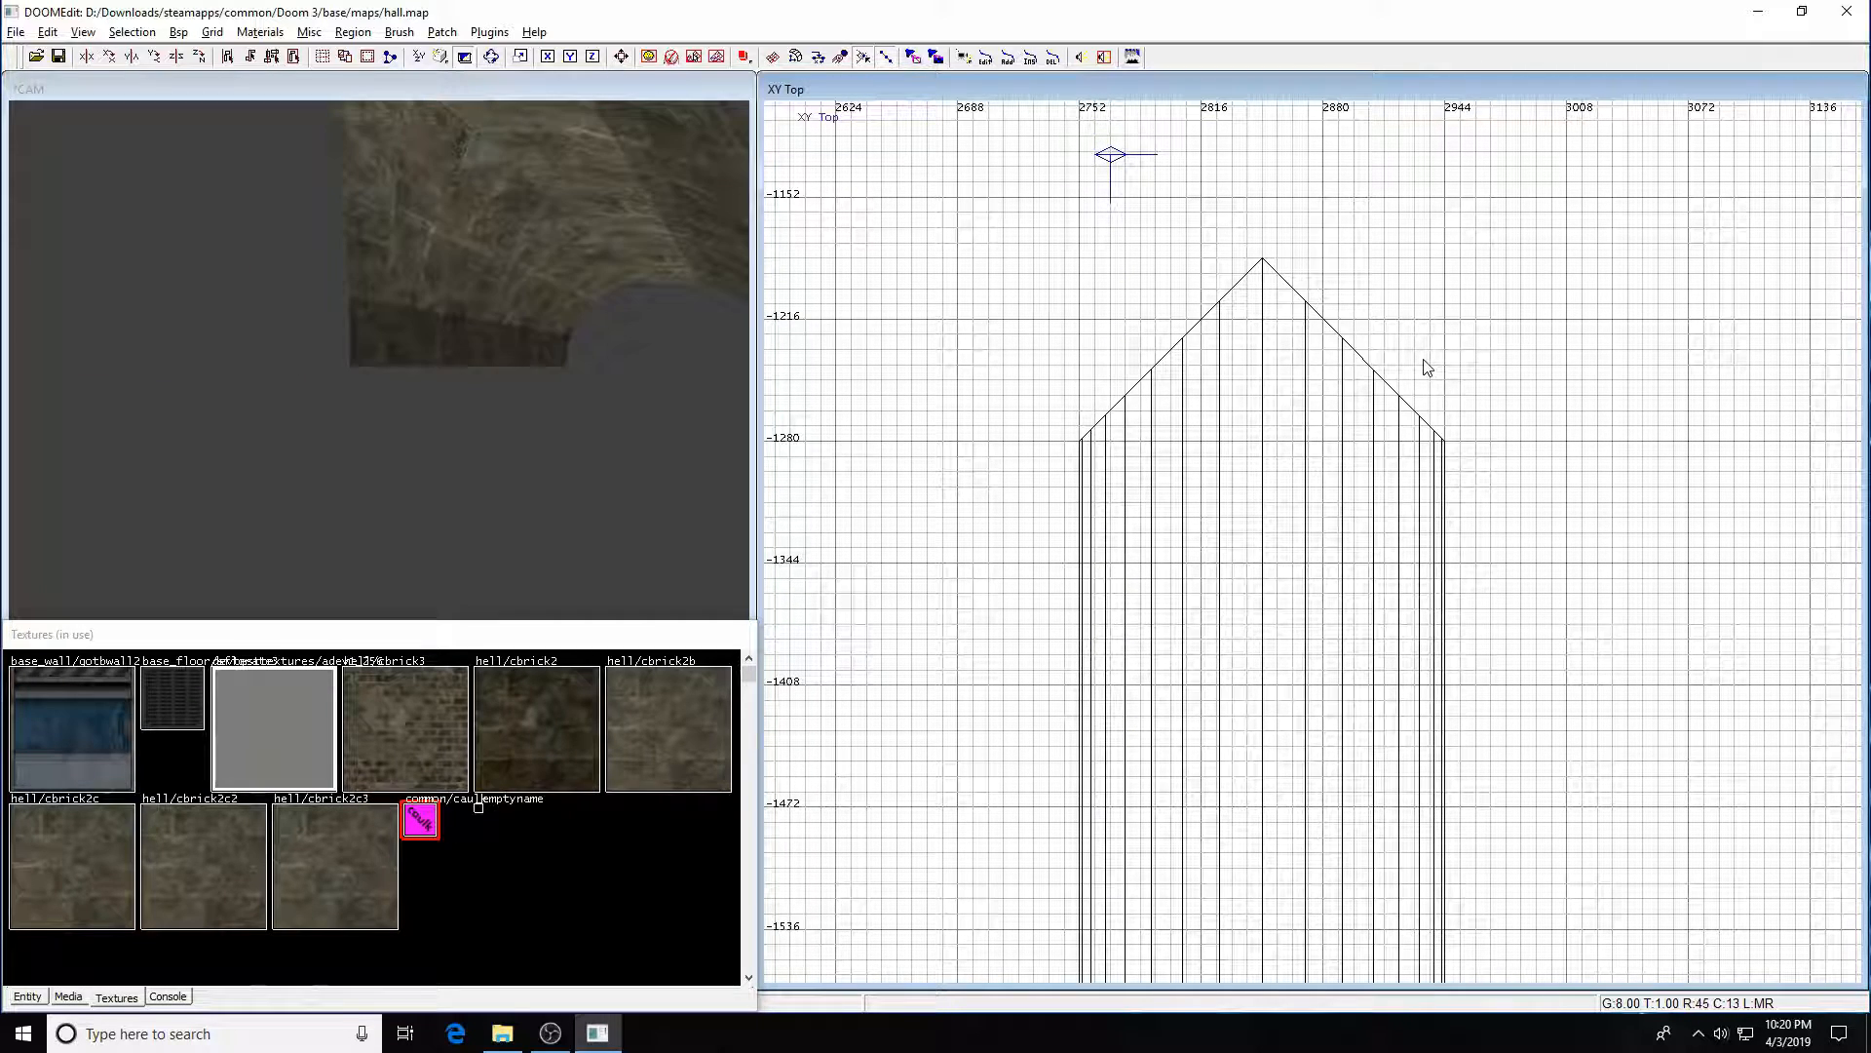
{"action": "key", "text": "Left"}
{"action": "key", "text": "Right"}
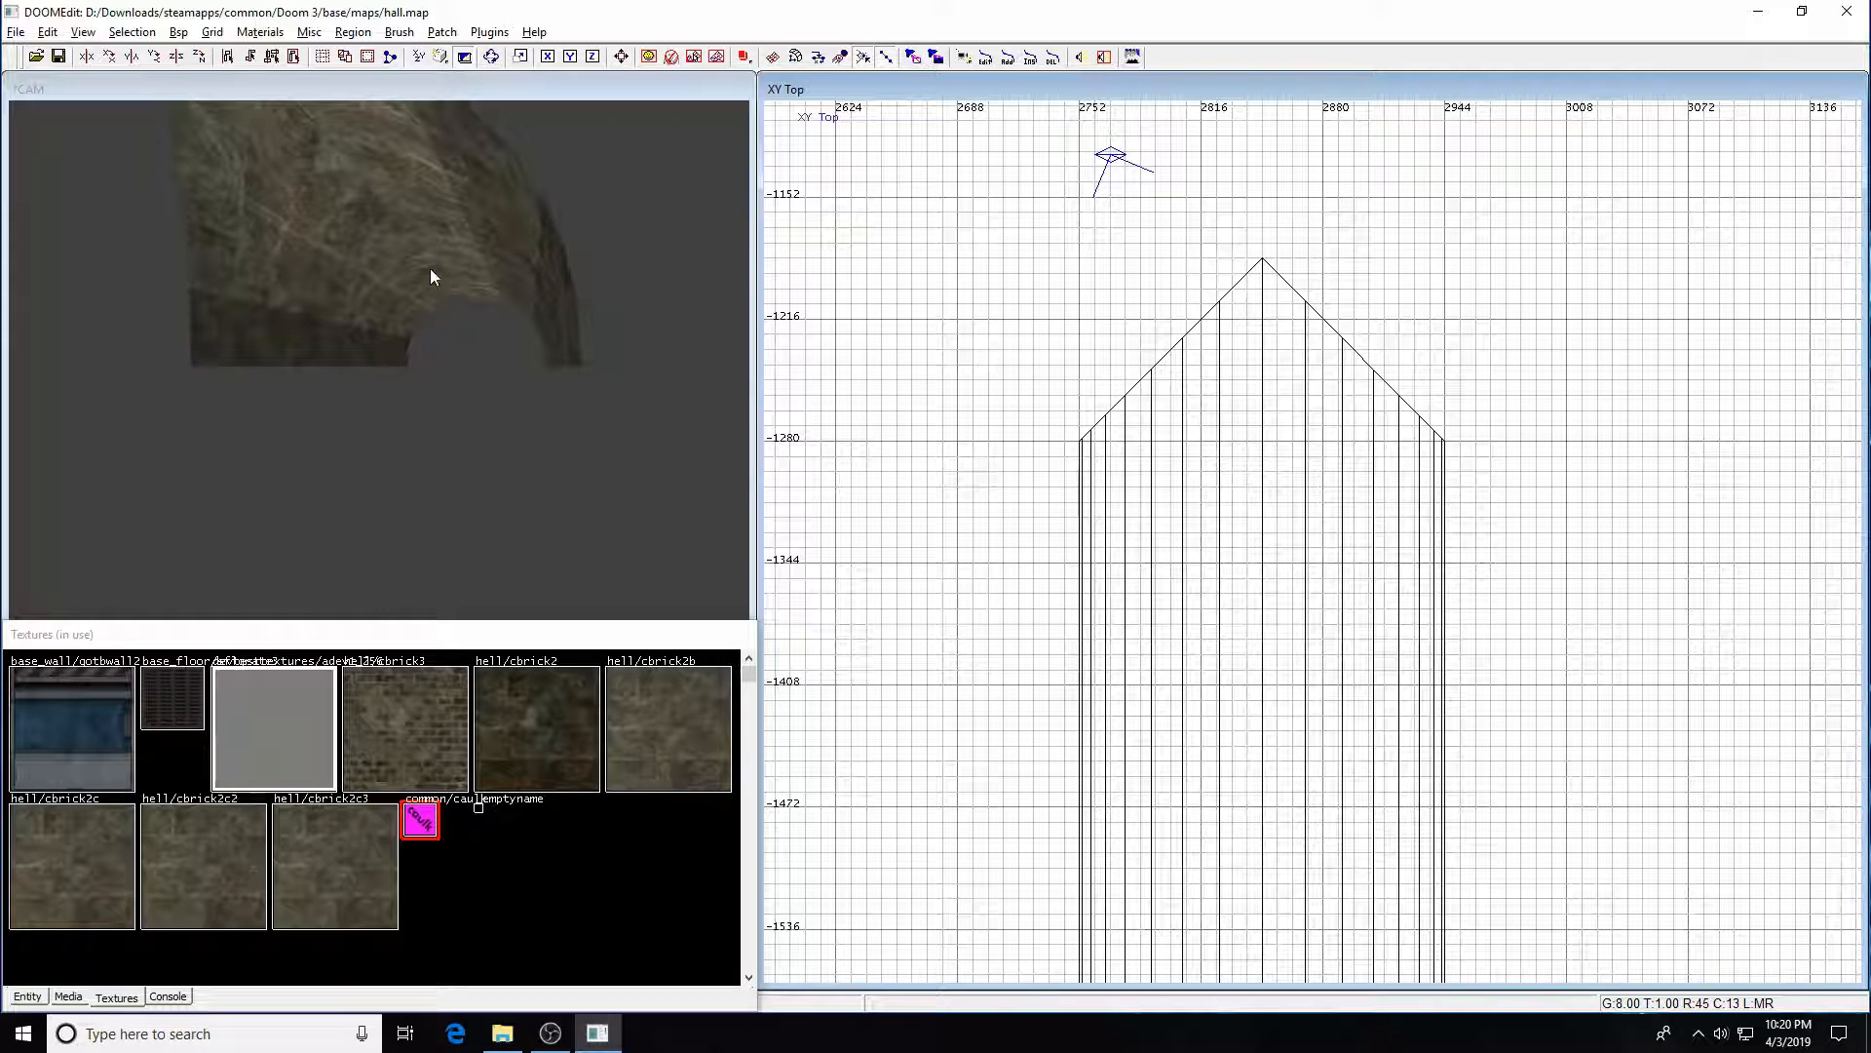
{"action": "key", "text": "Up"}
{"action": "key", "text": "Up"}
{"action": "key", "text": "Up"}
{"action": "key", "text": "Up"}
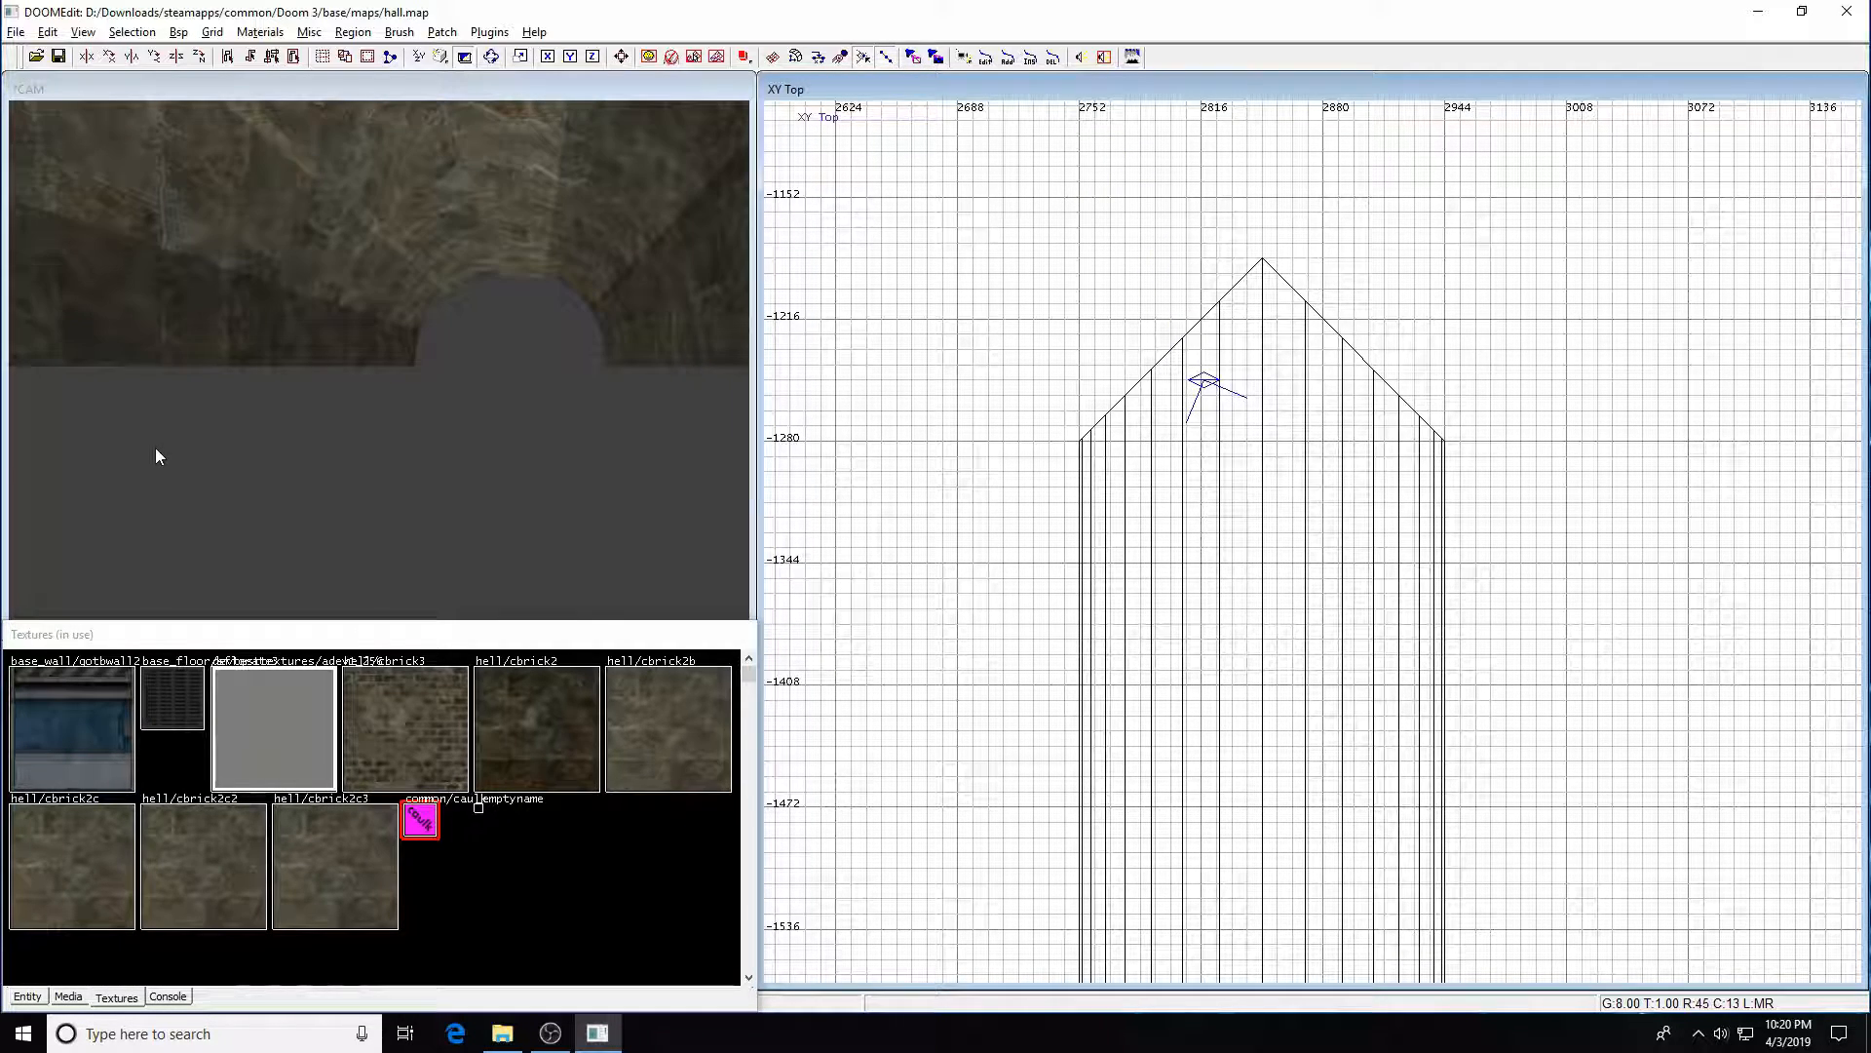
{"action": "key", "text": "a"}
{"action": "key", "text": "a"}
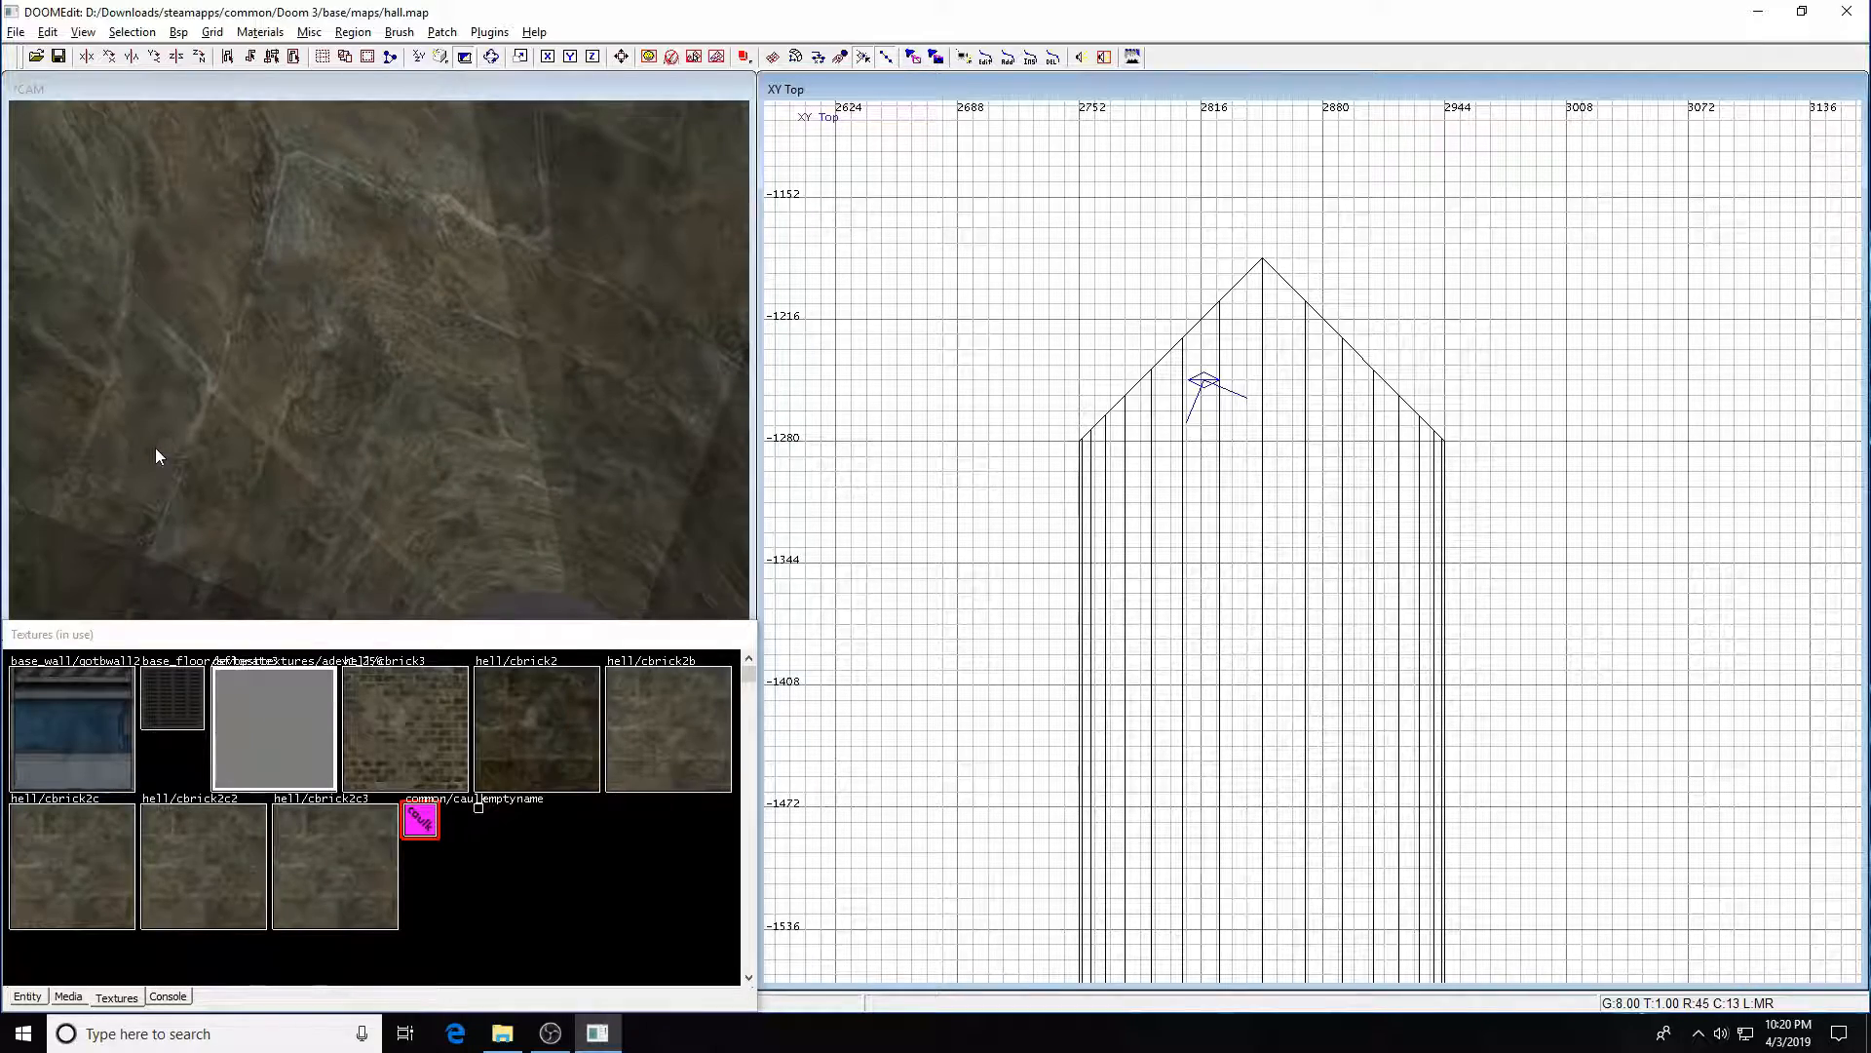
{"action": "key", "text": "z"}
{"action": "key", "text": "z"}
{"action": "key", "text": "Down"}
{"action": "key", "text": "Down"}
{"action": "key", "text": "Down"}
{"action": "key", "text": "Down"}
{"action": "key", "text": "Down"}
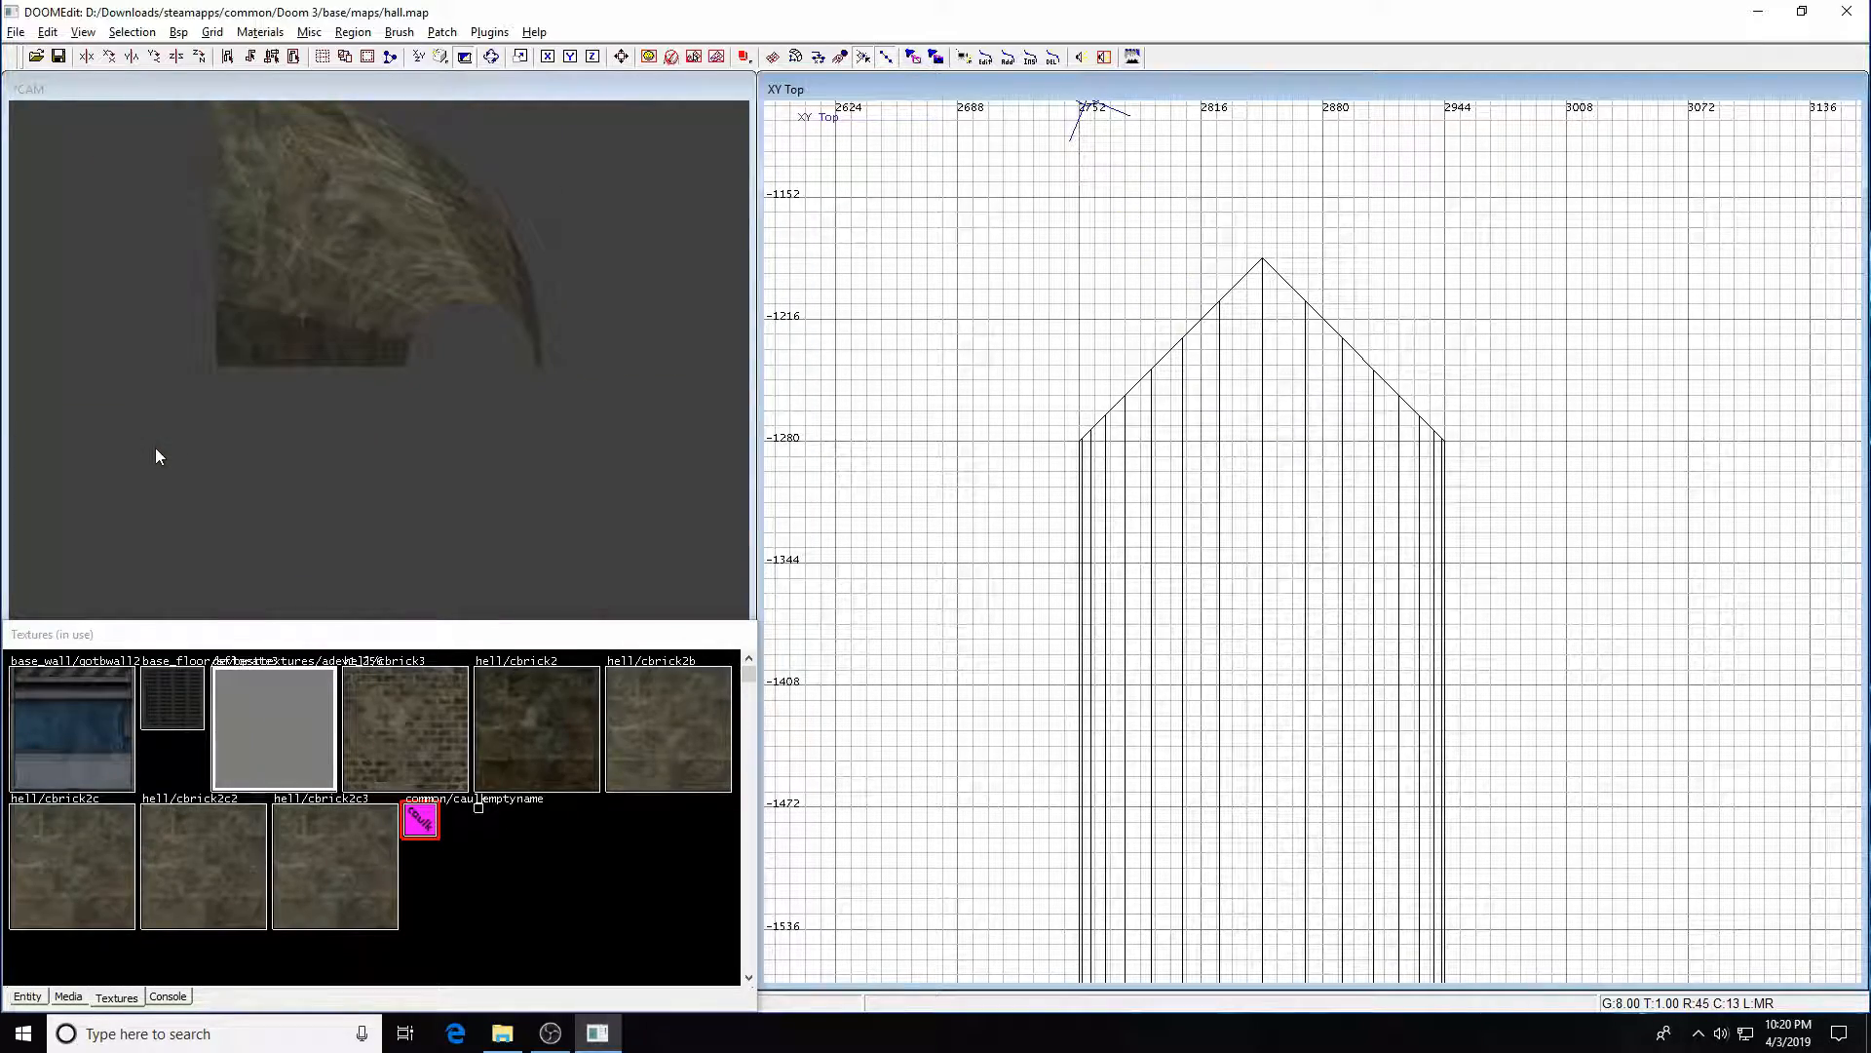
- Select the pointed arch patch, move it into the eastern room and check its placement in the other orthographic views
{"action": "left_click", "coordinate": [369, 312], "text": "shift"}
{"action": "scroll", "coordinate": [1214, 511], "scroll_direction": "down", "scroll_amount": 4}
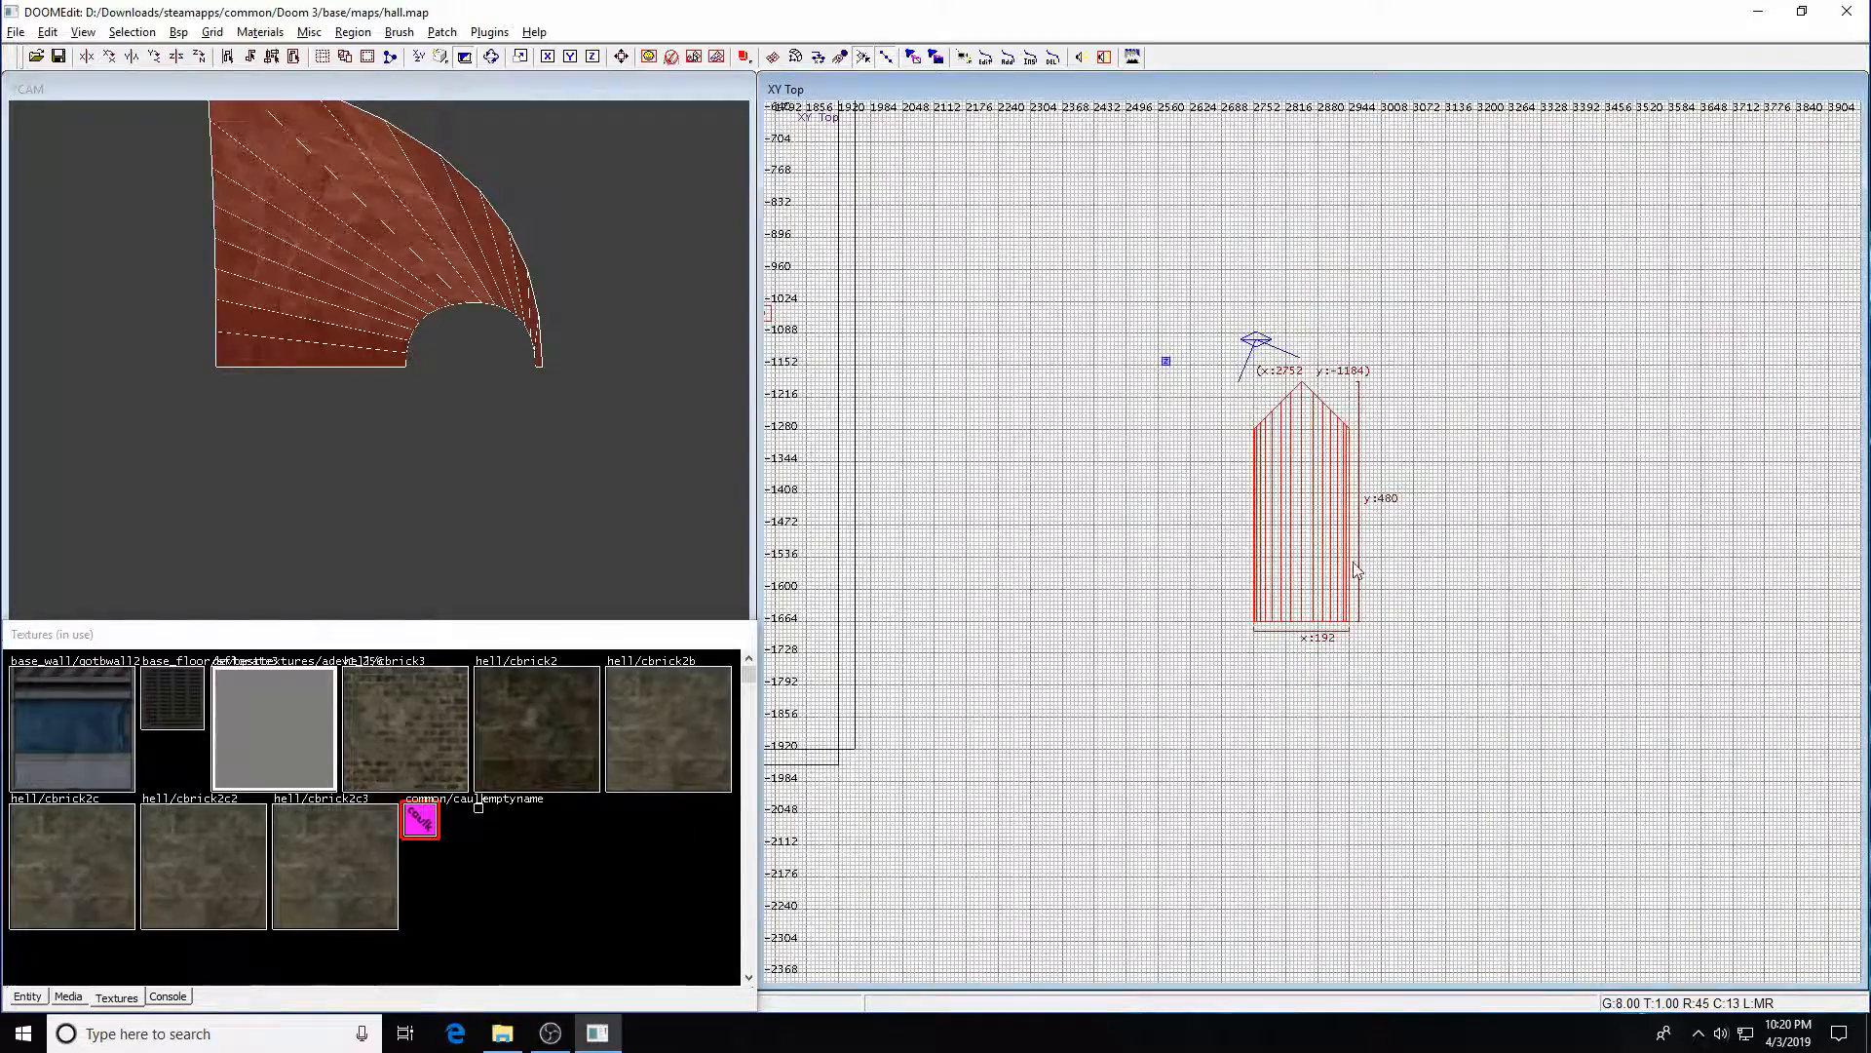
{"action": "scroll", "coordinate": [1353, 563], "scroll_direction": "down", "scroll_amount": 2}
{"action": "left_click_drag", "start_coordinate": [1322, 535], "coordinate": [897, 564]}
{"action": "key", "text": "ctrl+Tab"}
{"action": "scroll", "coordinate": [1329, 576], "scroll_direction": "up", "scroll_amount": 2}
{"action": "scroll", "coordinate": [1329, 576], "scroll_direction": "down", "scroll_amount": 1}
{"action": "key", "text": "ctrl+Tab"}
{"action": "key", "text": "ctrl+Tab"}
- Position the pointed arch near the room's southern wall, with its western edge at x 1024 and southern end at about y -1856
{"action": "right_click_drag", "start_coordinate": [1348, 575], "coordinate": [1239, 534]}
{"action": "left_click_drag", "start_coordinate": [1243, 431], "coordinate": [1096, 471]}
{"action": "right_click_drag", "start_coordinate": [1137, 484], "coordinate": [1290, 467]}
{"action": "scroll", "coordinate": [1135, 483], "scroll_direction": "up", "scroll_amount": 4}
{"action": "left_click_drag", "start_coordinate": [1141, 419], "coordinate": [1099, 493]}
{"action": "right_click_drag", "start_coordinate": [1297, 417], "coordinate": [1328, 459]}
{"action": "key", "text": "Escape"}
- Create a light entity and place it on the pointed arch's centreline, about midway along its length
{"action": "right_click", "coordinate": [1307, 388]}
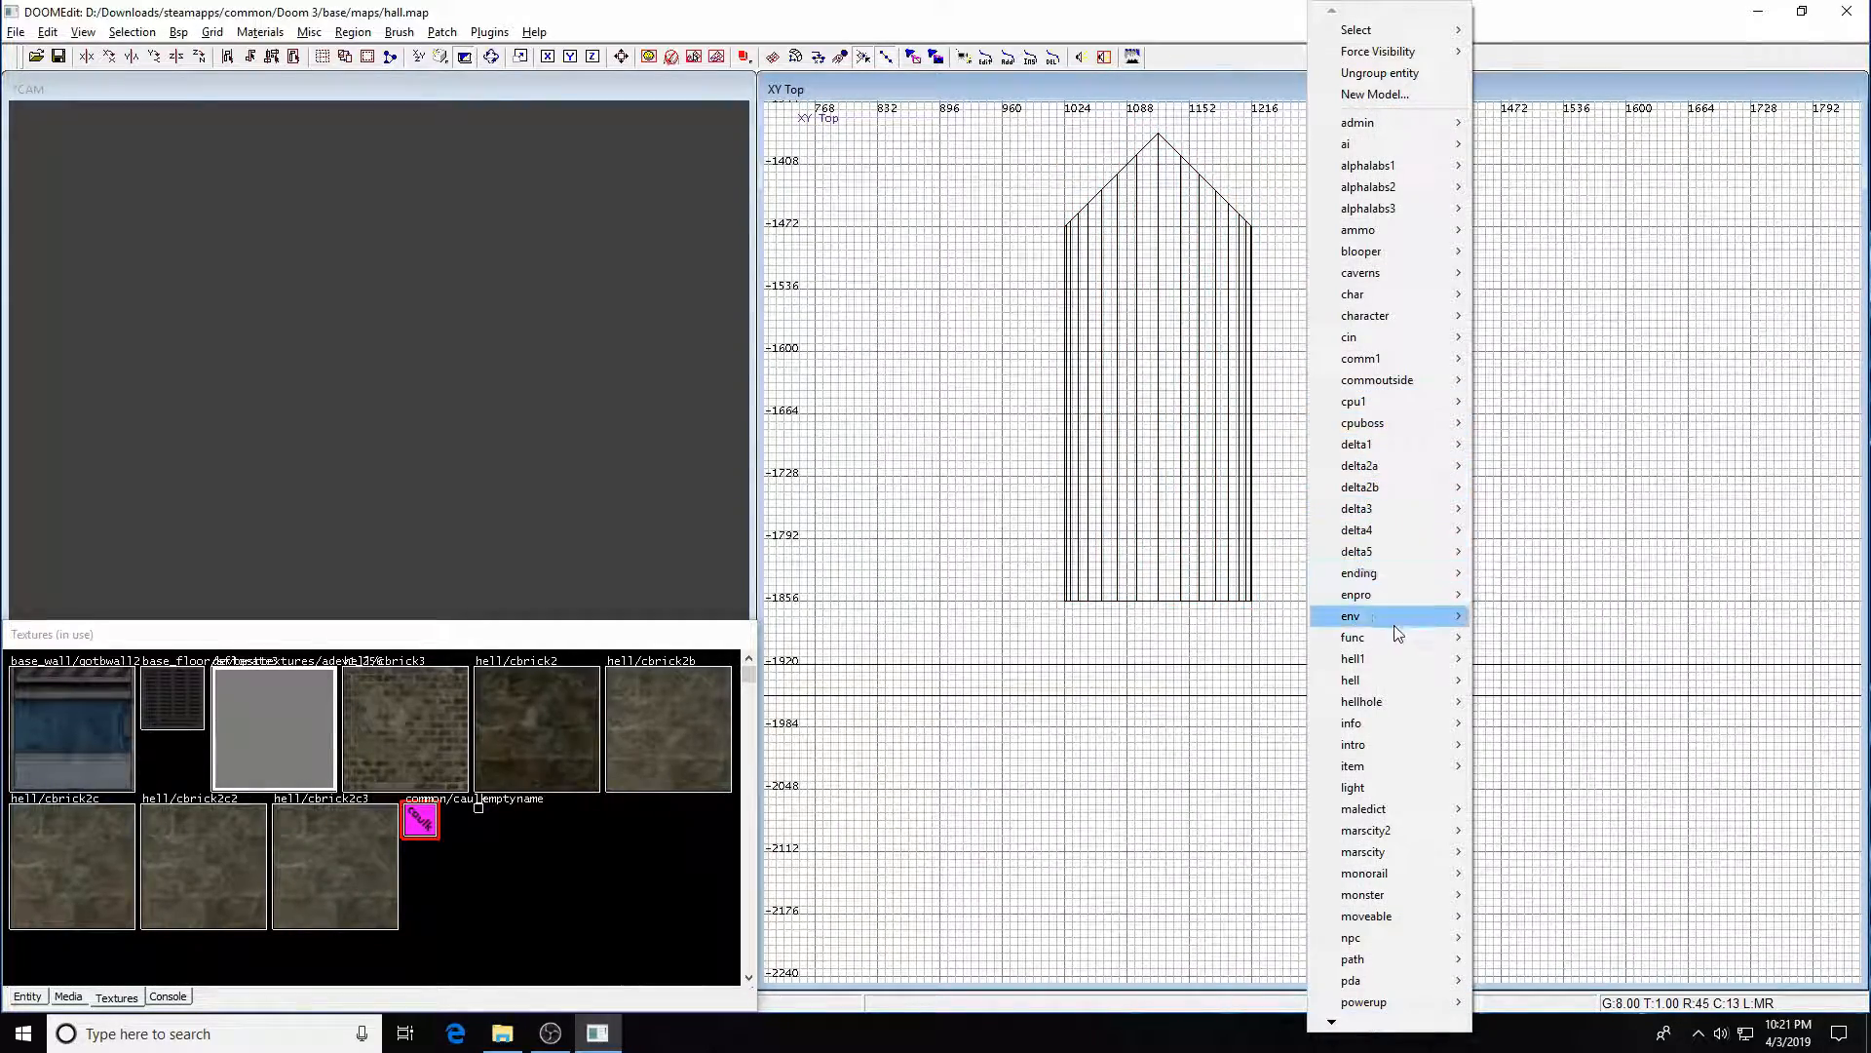
{"action": "left_click", "coordinate": [1354, 787]}
{"action": "left_click_drag", "start_coordinate": [1320, 376], "coordinate": [1158, 365]}
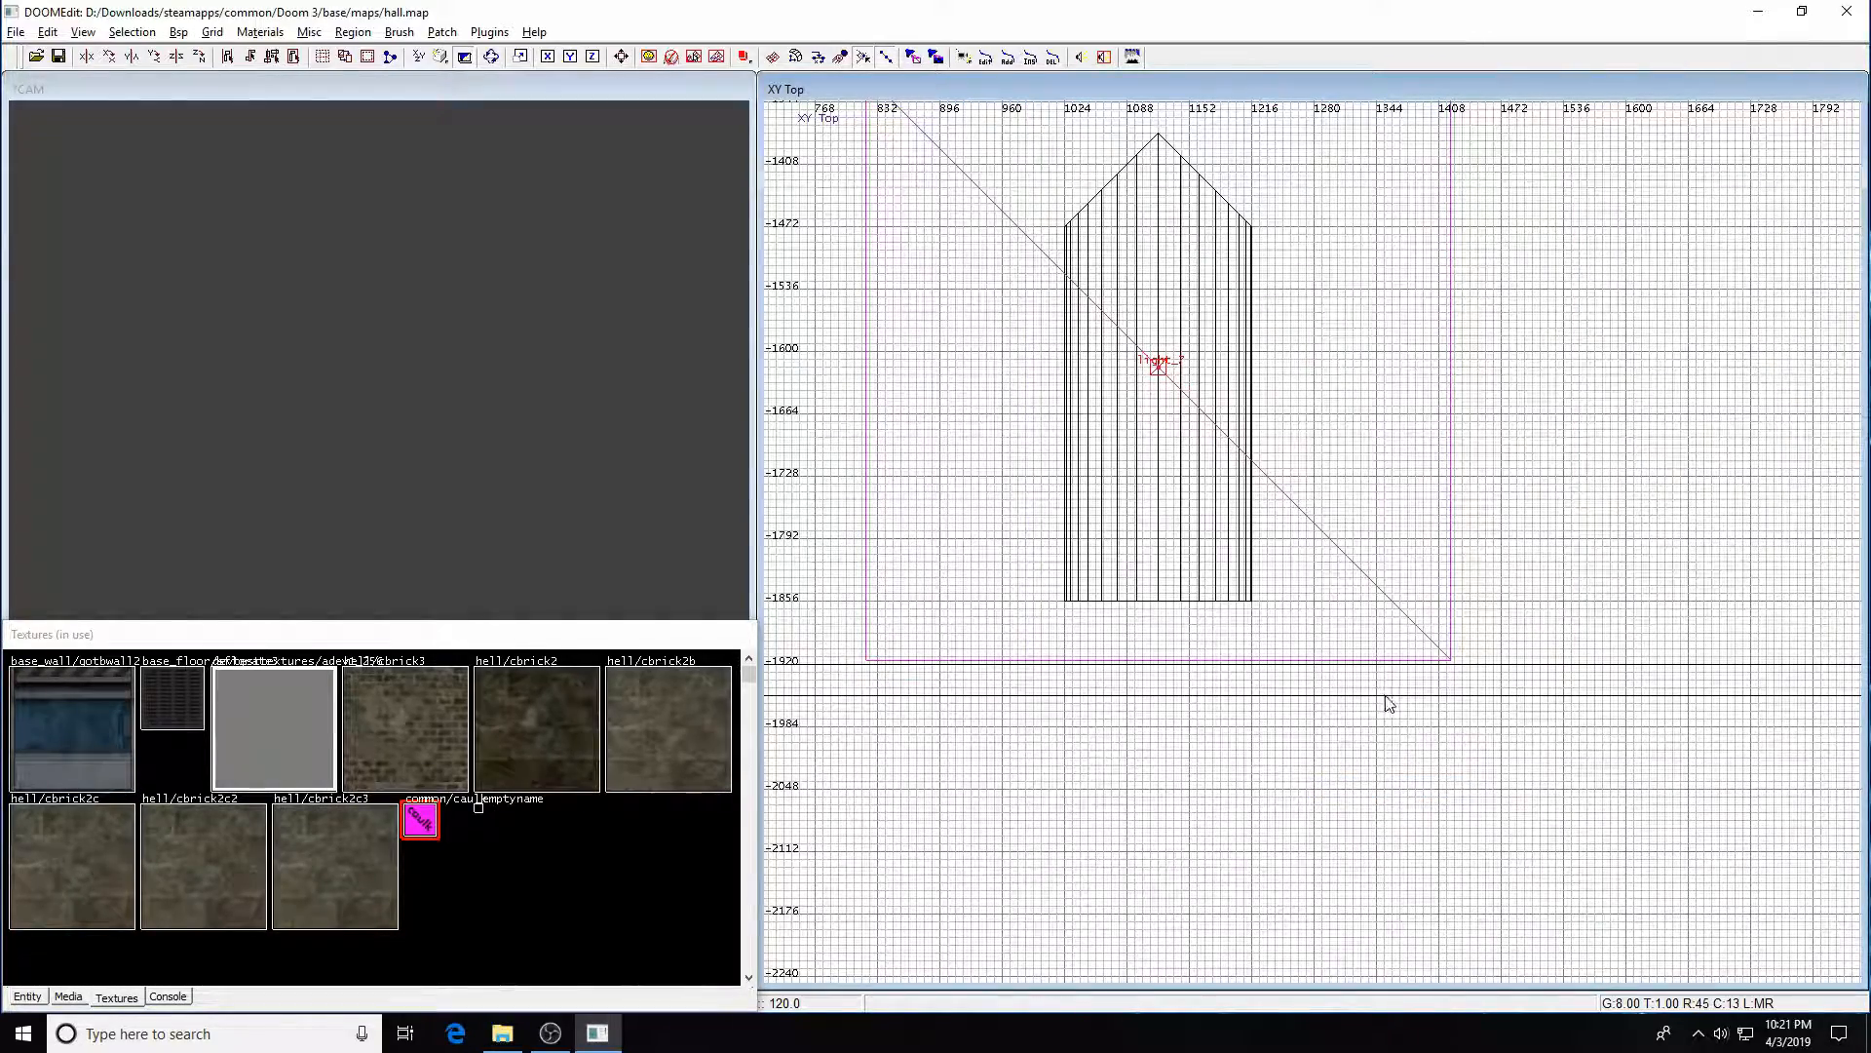
- Turn off the new light's equilateral radius and apply an X radius of 120
{"action": "key", "text": "j"}
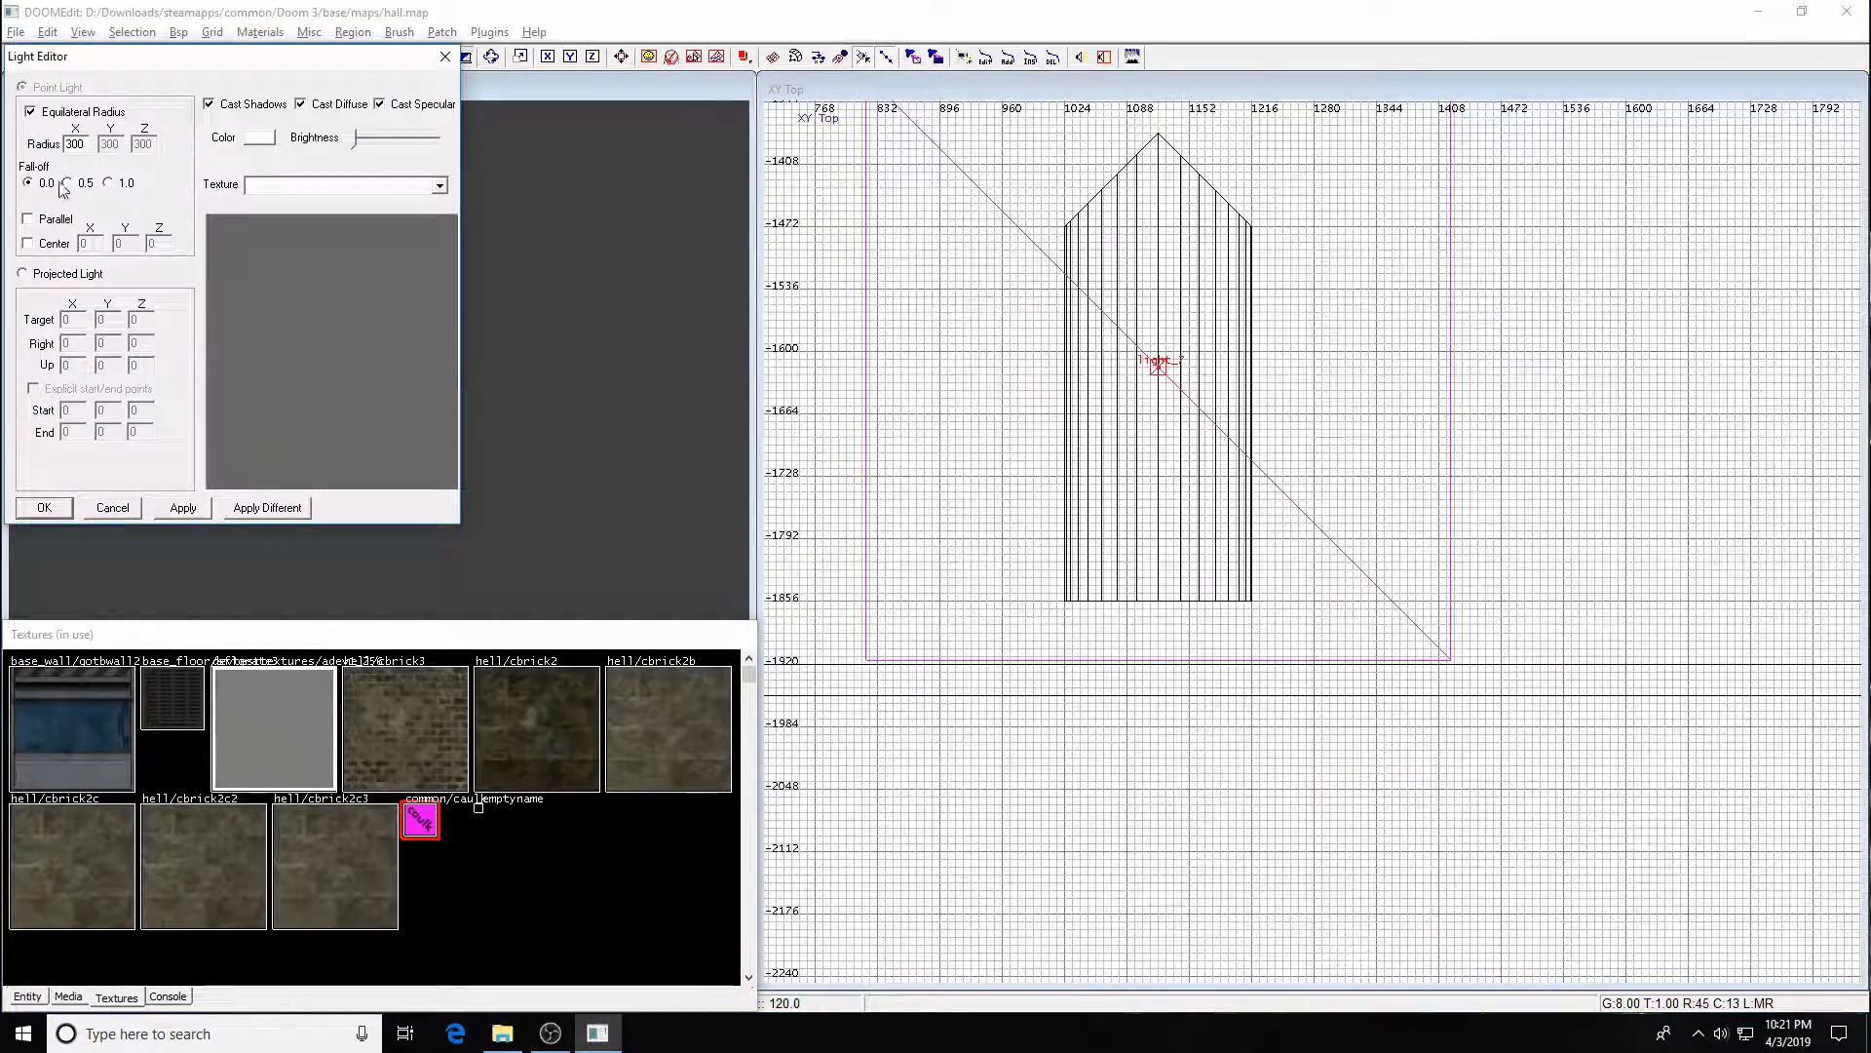
{"action": "left_click", "coordinate": [30, 111]}
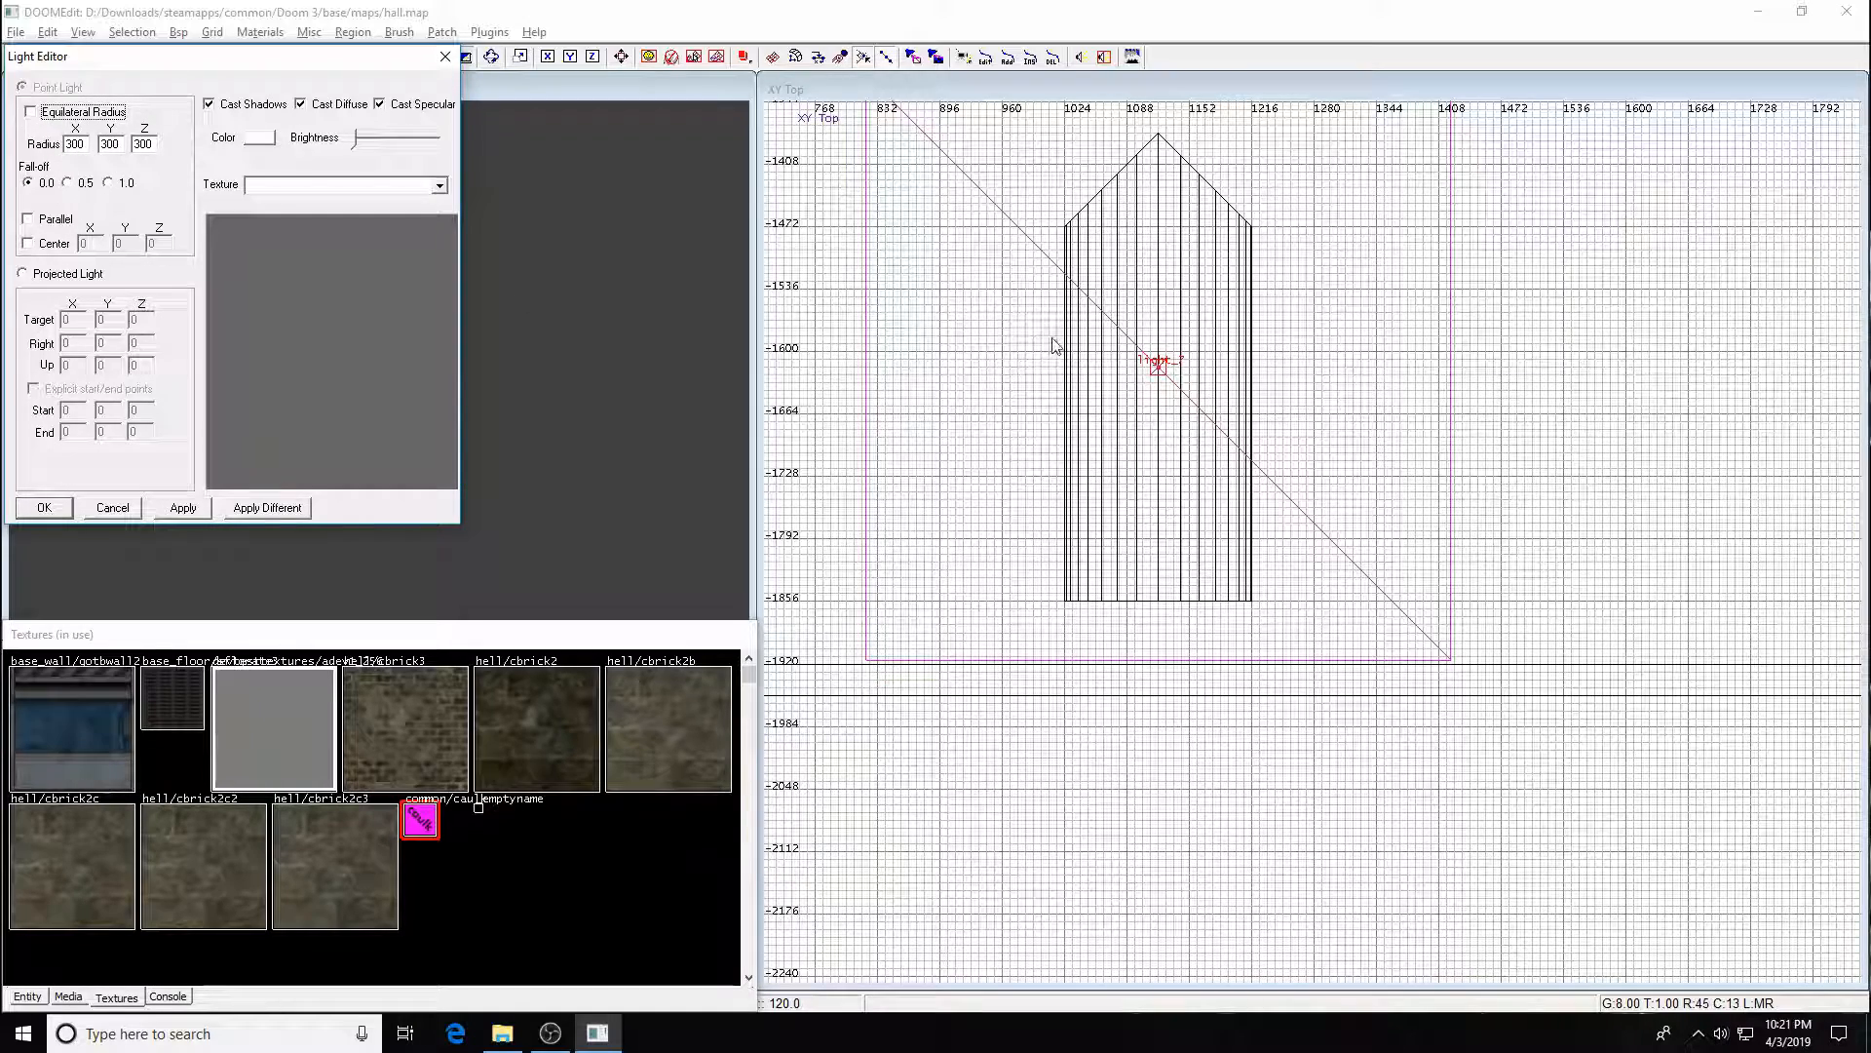
{"action": "double_click", "coordinate": [84, 146]}
{"action": "type", "text": "120"}
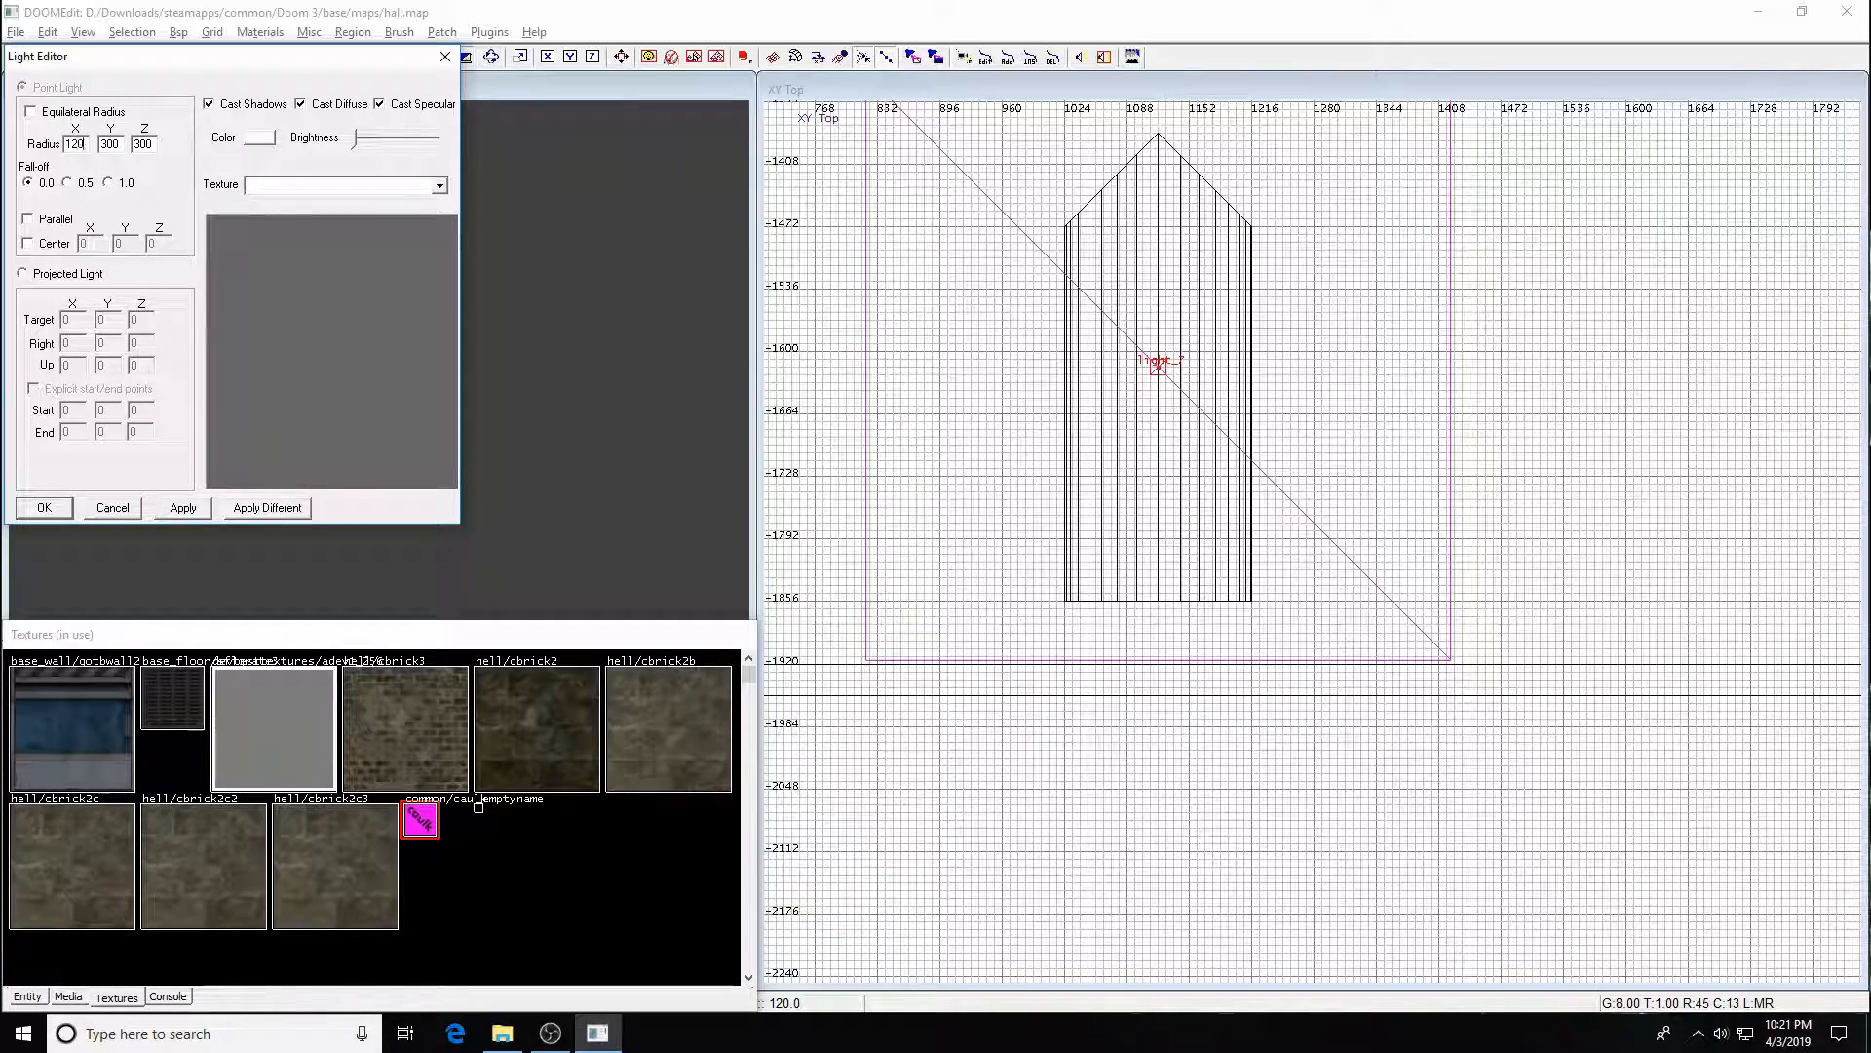
{"action": "left_click", "coordinate": [187, 513]}
- Apply a Z radius of 180 to the light, checking its bounds in the front view, and clear the selection
{"action": "right_click_drag", "start_coordinate": [1475, 410], "coordinate": [1472, 520]}
{"action": "key", "text": "ctrl+Tab"}
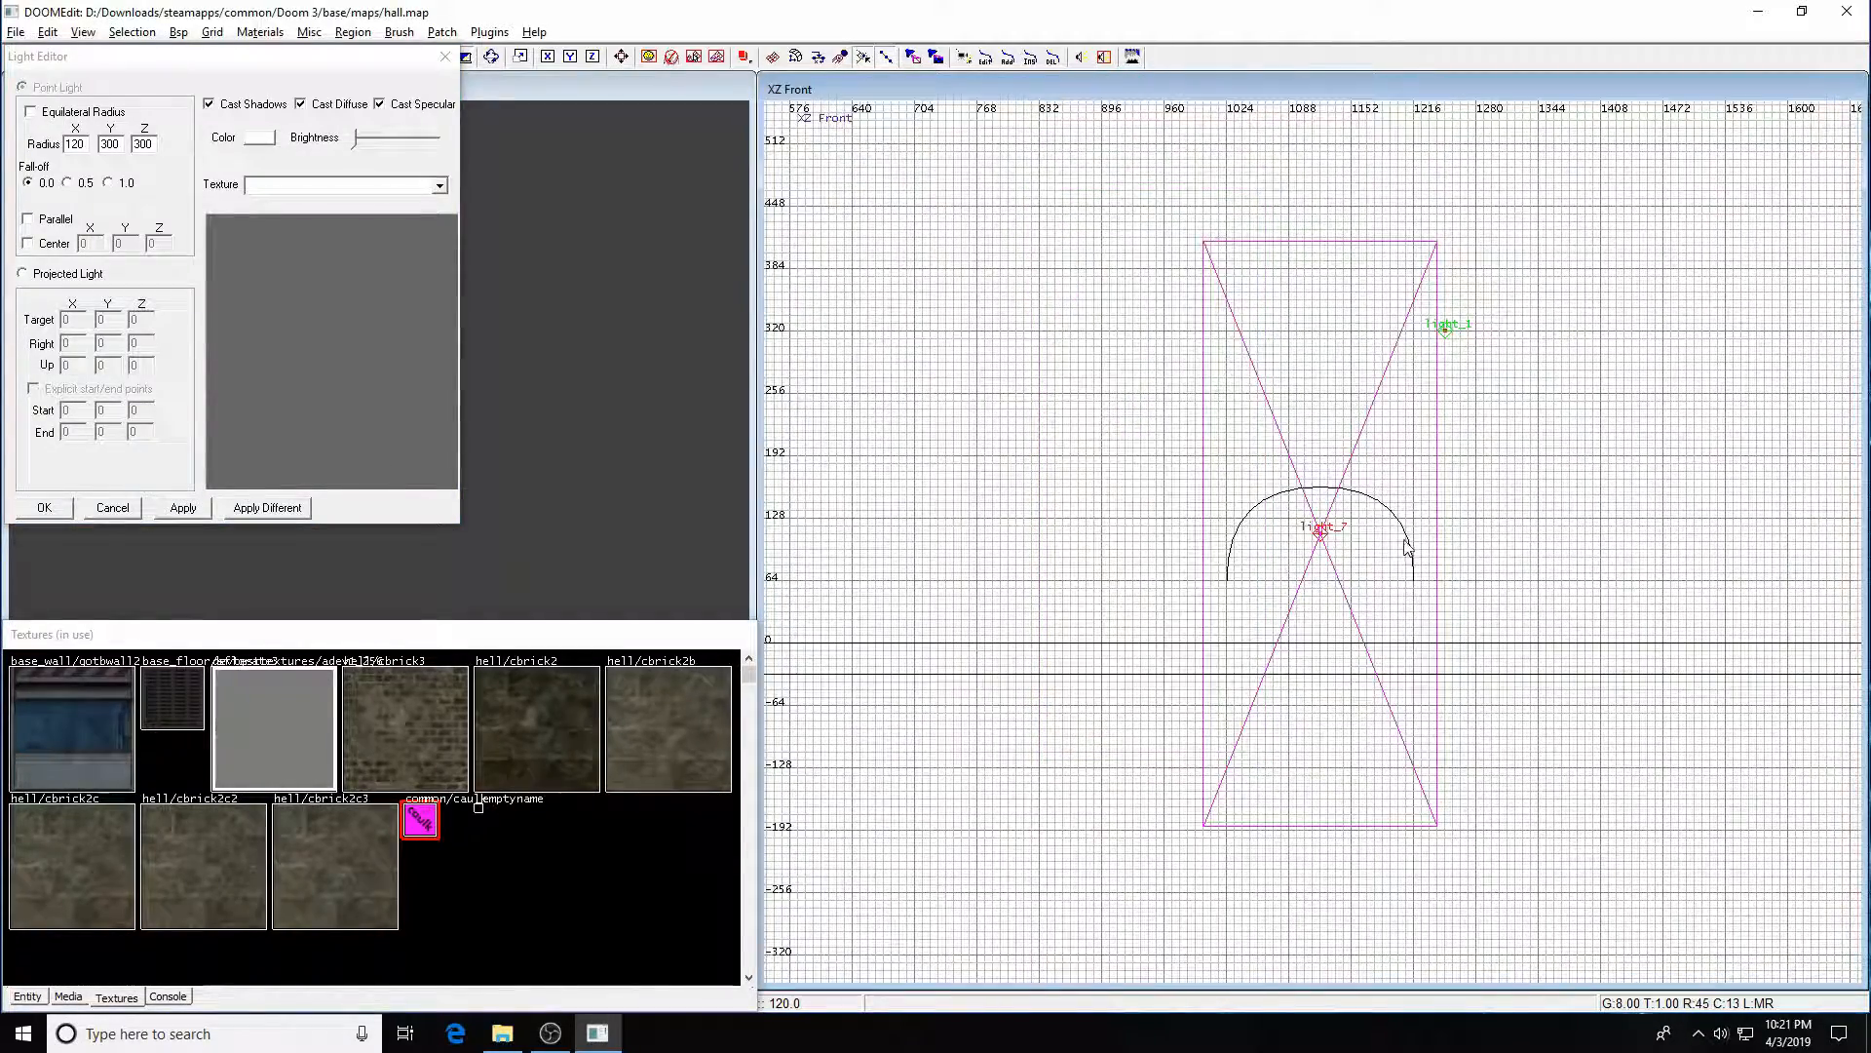
{"action": "left_click", "coordinate": [153, 145]}
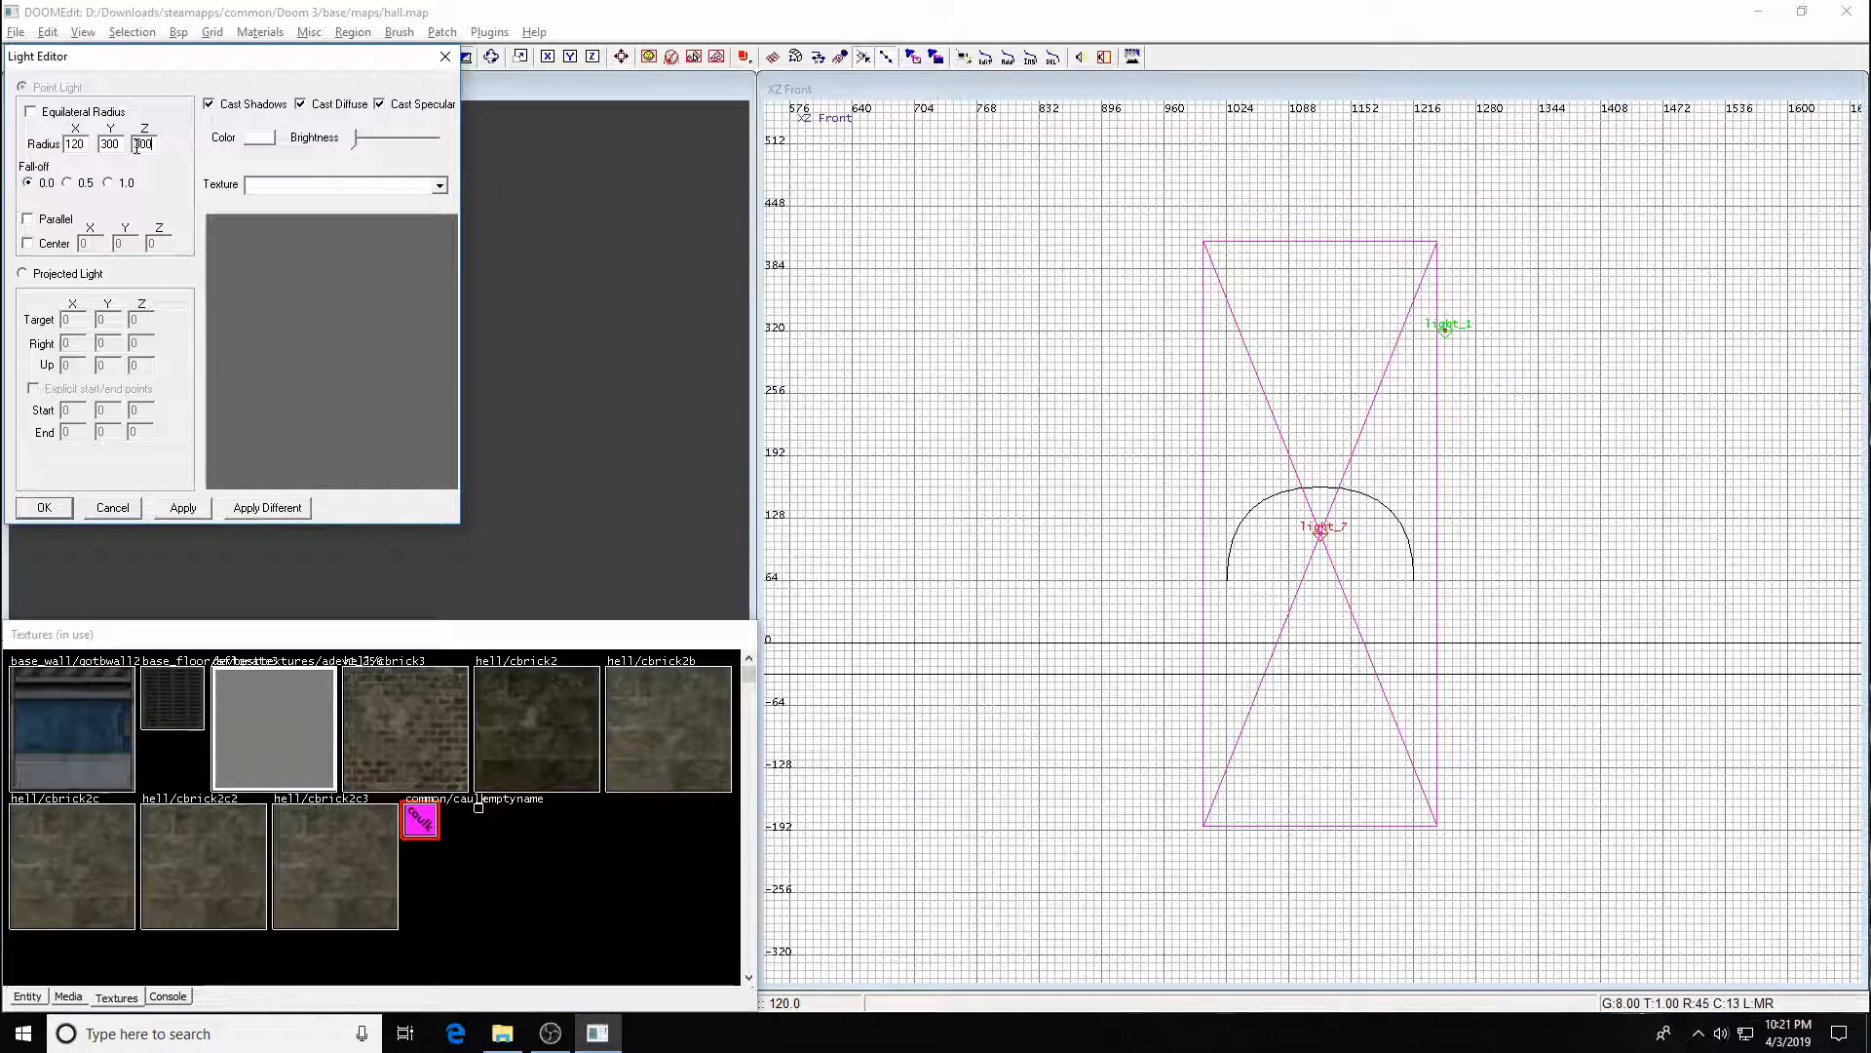
{"action": "type", "text": "180"}
{"action": "left_click", "coordinate": [199, 508]}
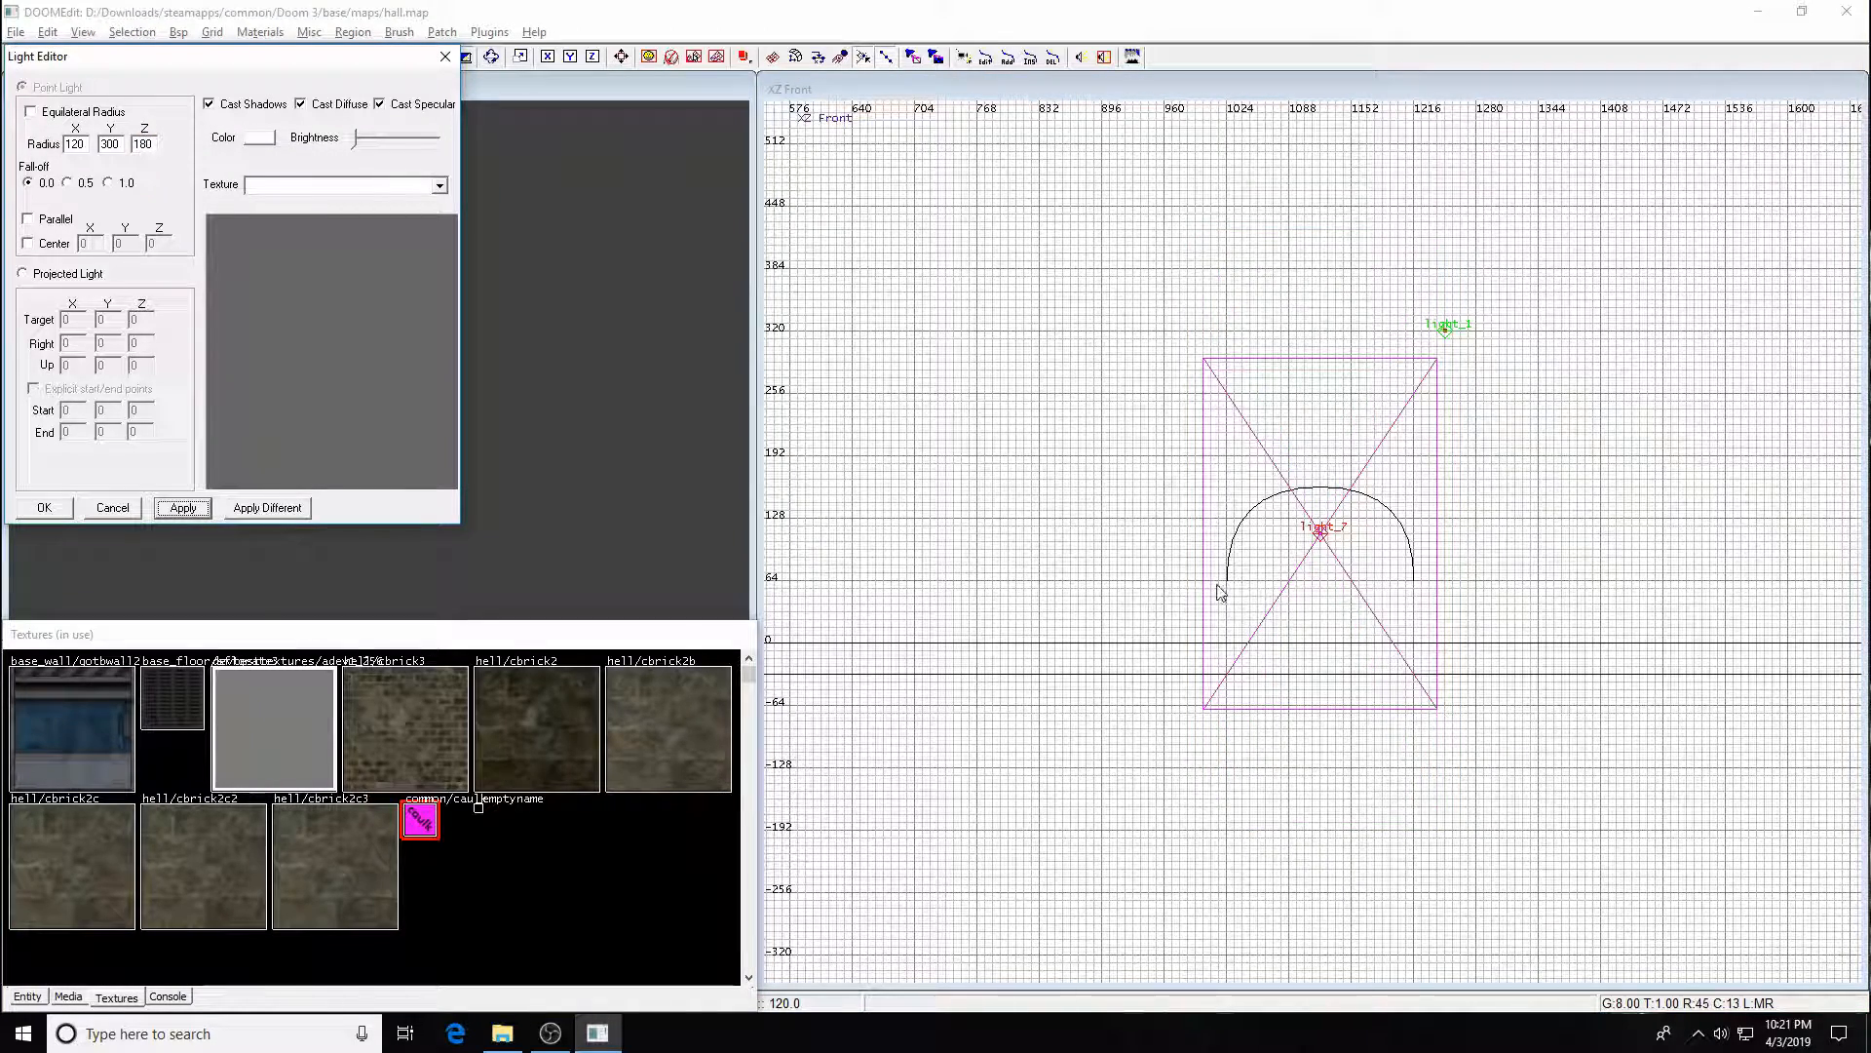
{"action": "key", "text": "ctrl+Tab"}
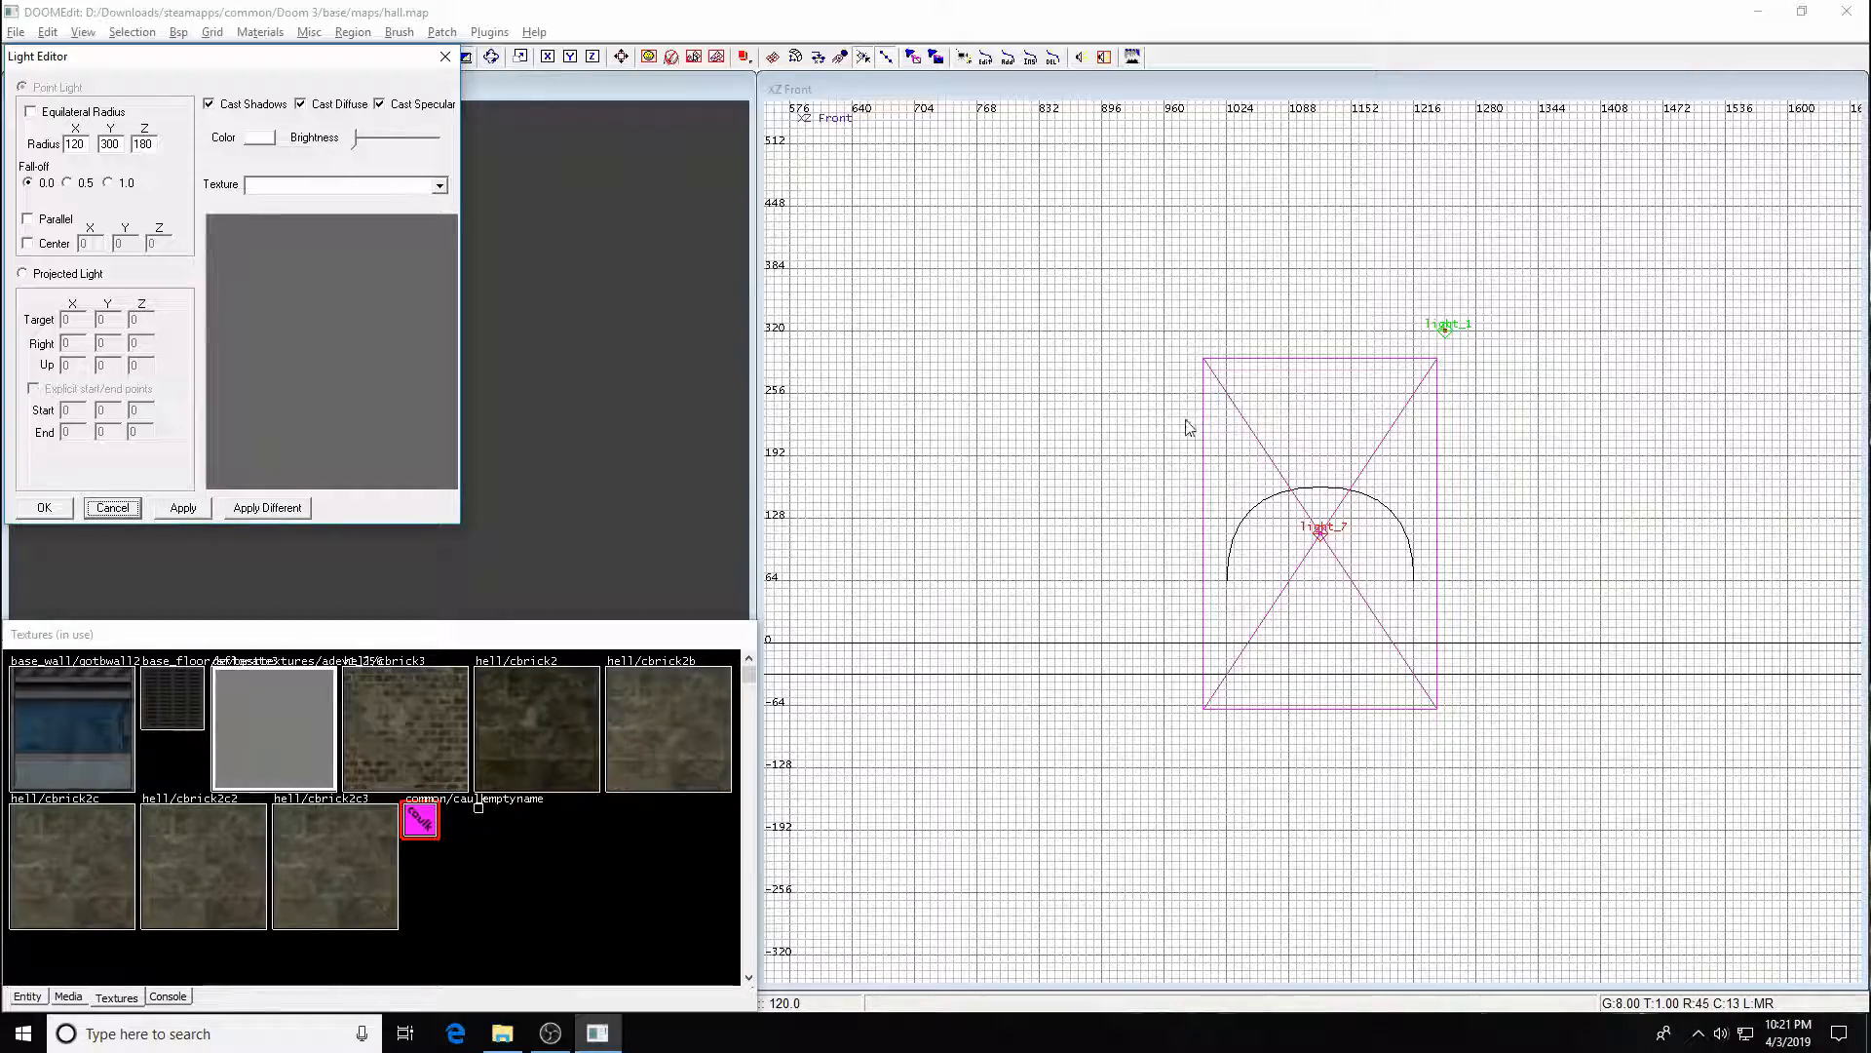
{"action": "key", "text": "Escape"}
{"action": "key", "text": "Escape"}
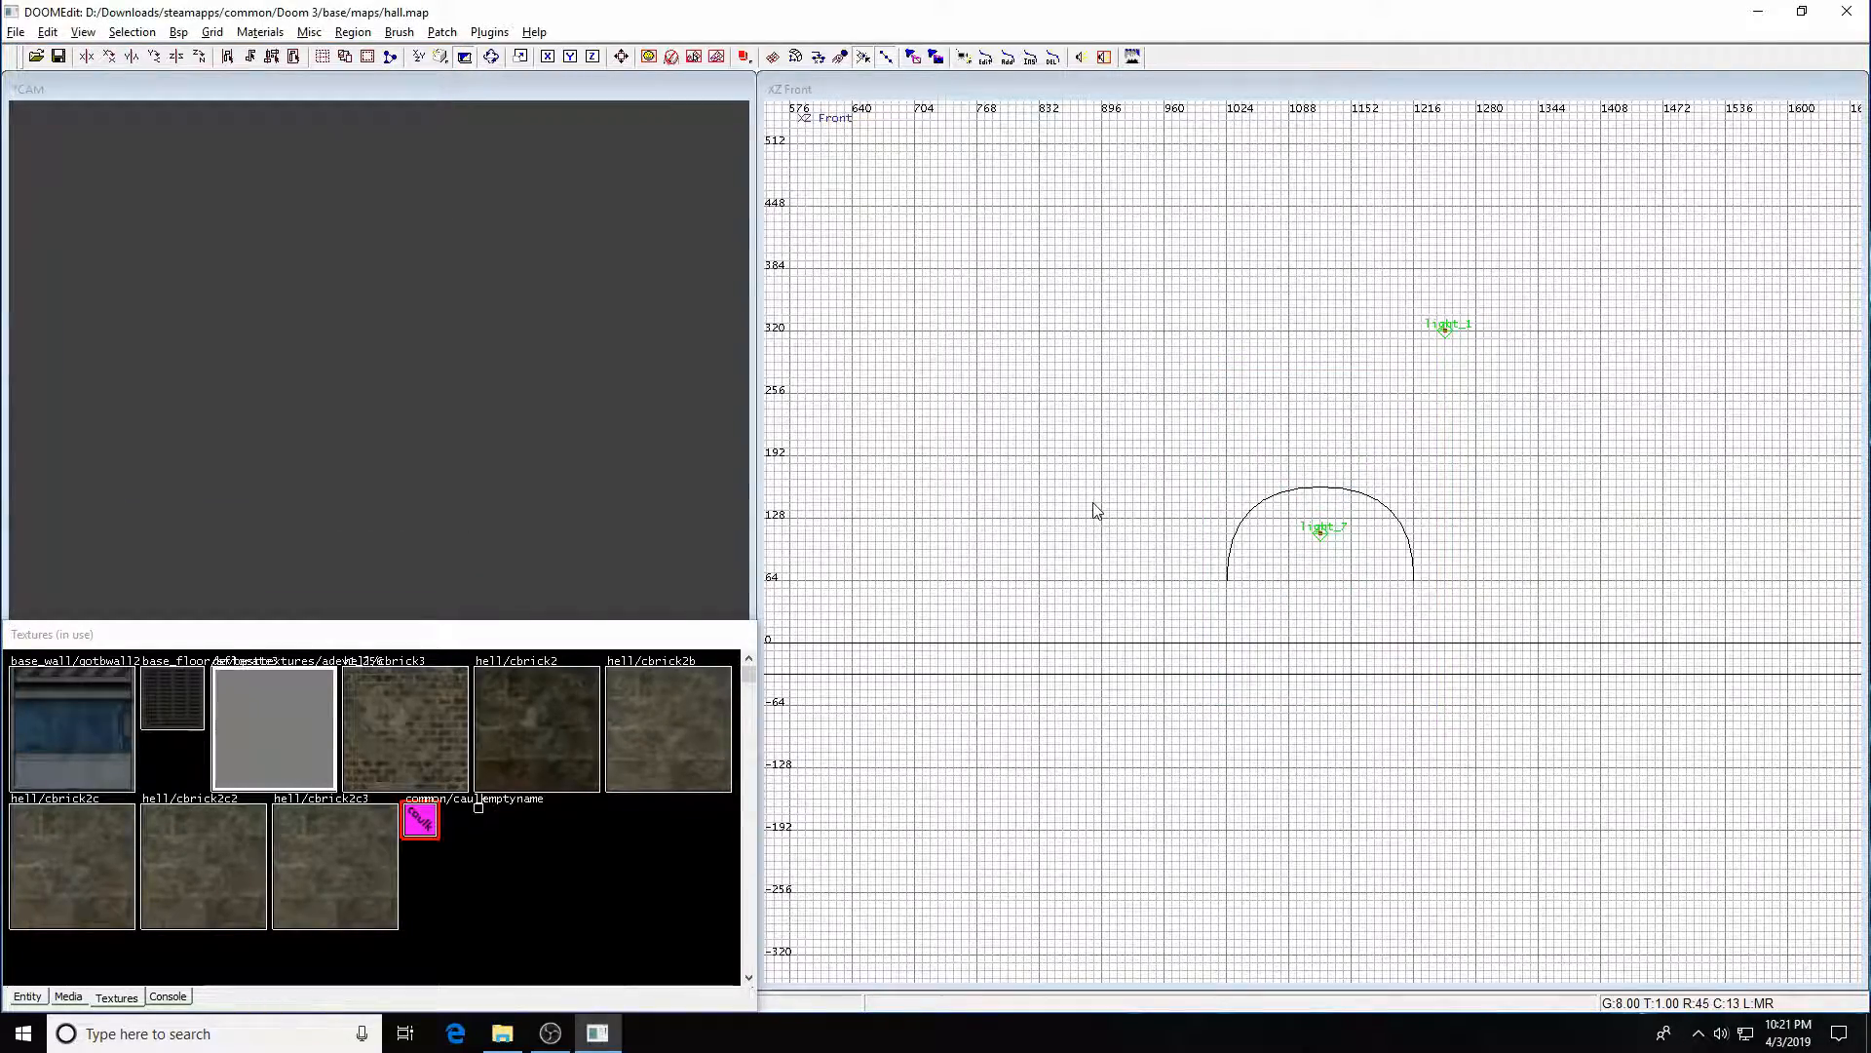
- Return to the top view and place the camera inside the room beside the pointed arch's tip
{"action": "key", "text": "ctrl+Tab"}
{"action": "key", "text": "ctrl+Tab"}
{"action": "right_click_drag", "start_coordinate": [1412, 535], "coordinate": [1332, 510]}
{"action": "scroll", "coordinate": [1412, 535], "scroll_direction": "down", "scroll_amount": 7}
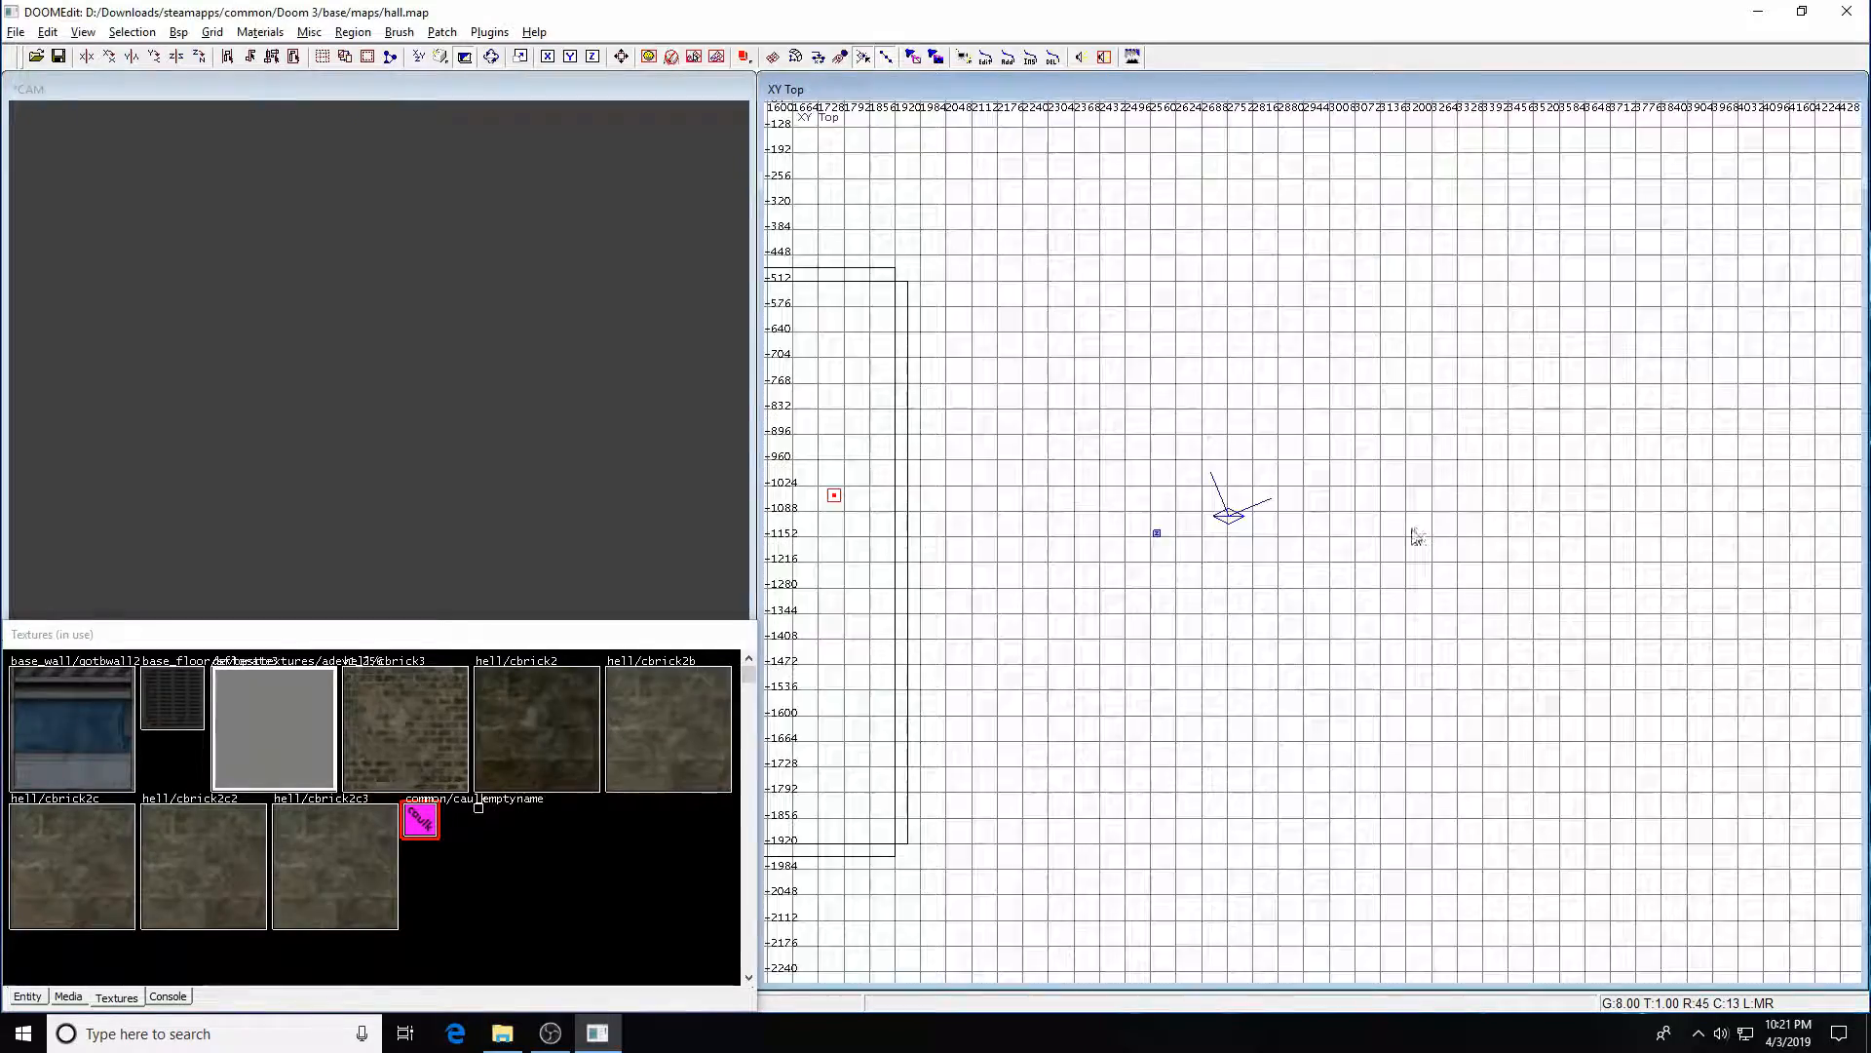
{"action": "middle_click", "coordinate": [959, 583]}
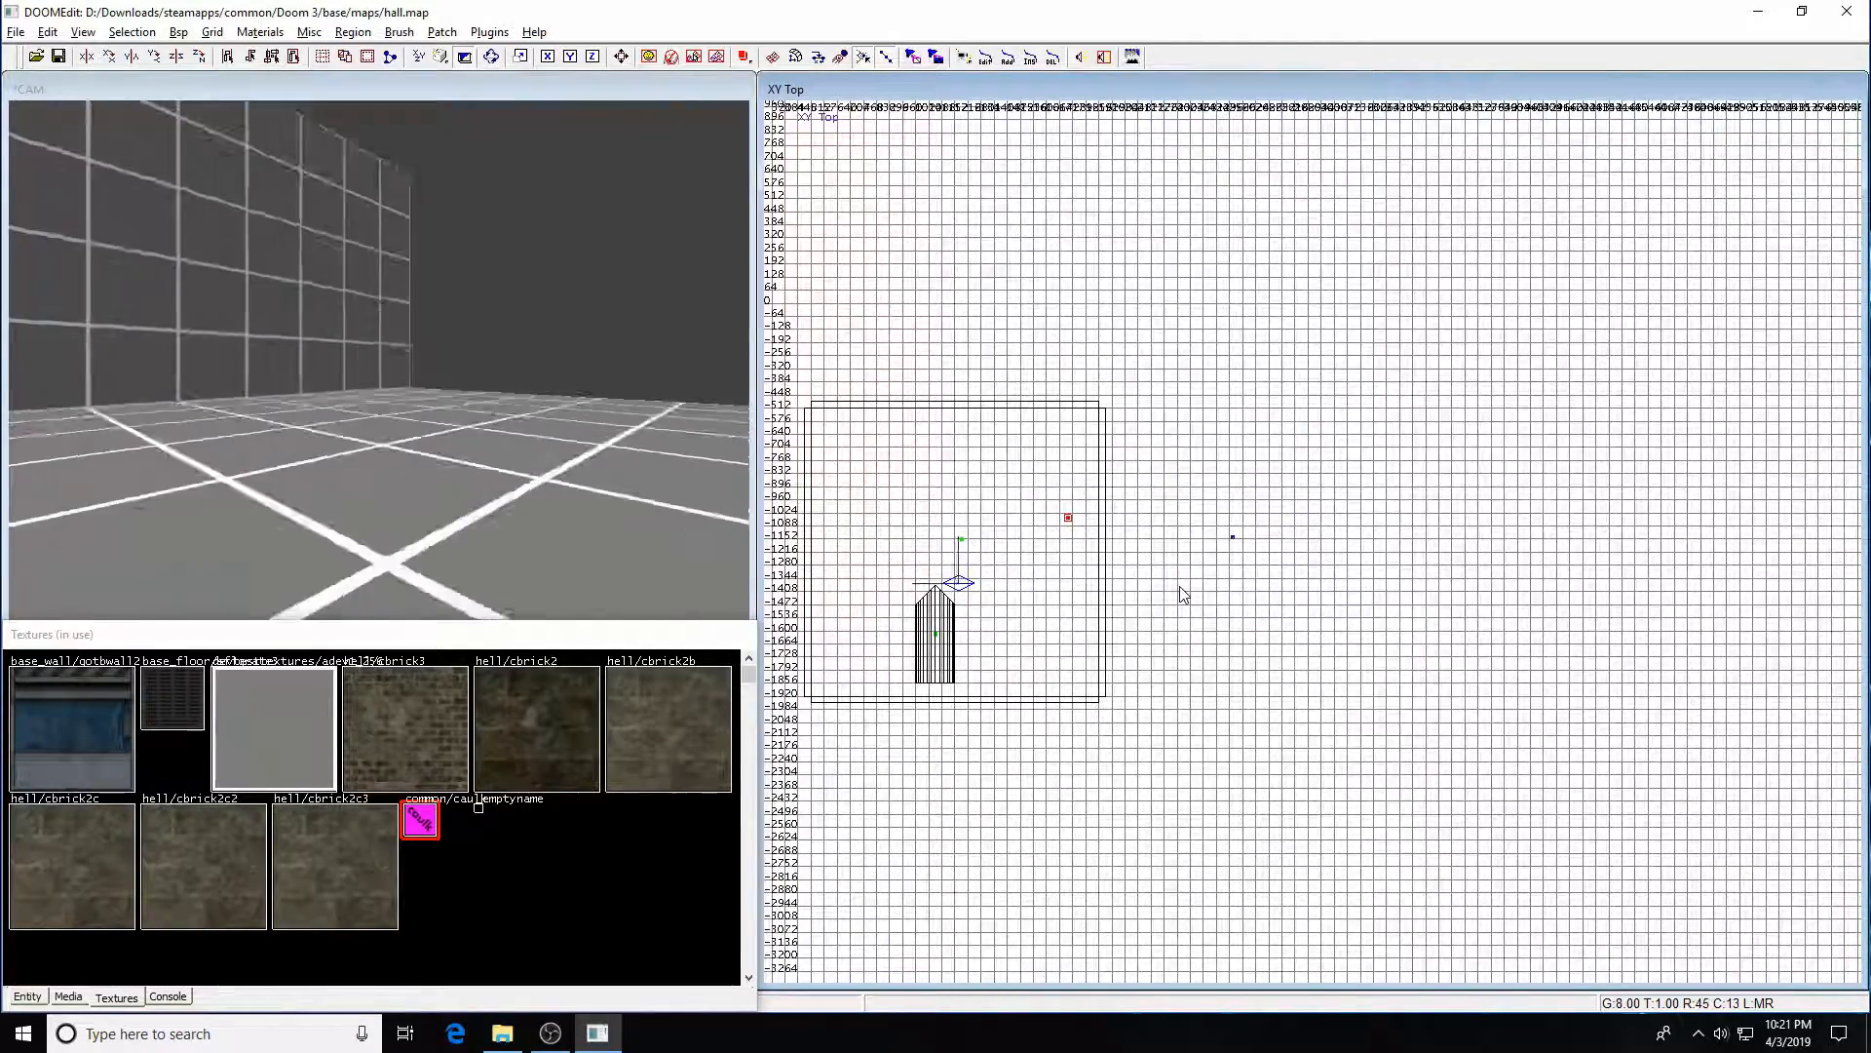
- Place the camera inside the pointed arch, facing back along the tunnel, and save the map
{"action": "key", "text": "Left"}
{"action": "key", "text": "Left"}
{"action": "key", "text": "Left"}
{"action": "key", "text": "Left"}
{"action": "key", "text": "Left"}
{"action": "key", "text": "Up"}
{"action": "key", "text": "Up"}
{"action": "key", "text": "Up"}
{"action": "key", "text": "Up"}
{"action": "key", "text": "Right"}
{"action": "key", "text": "Right"}
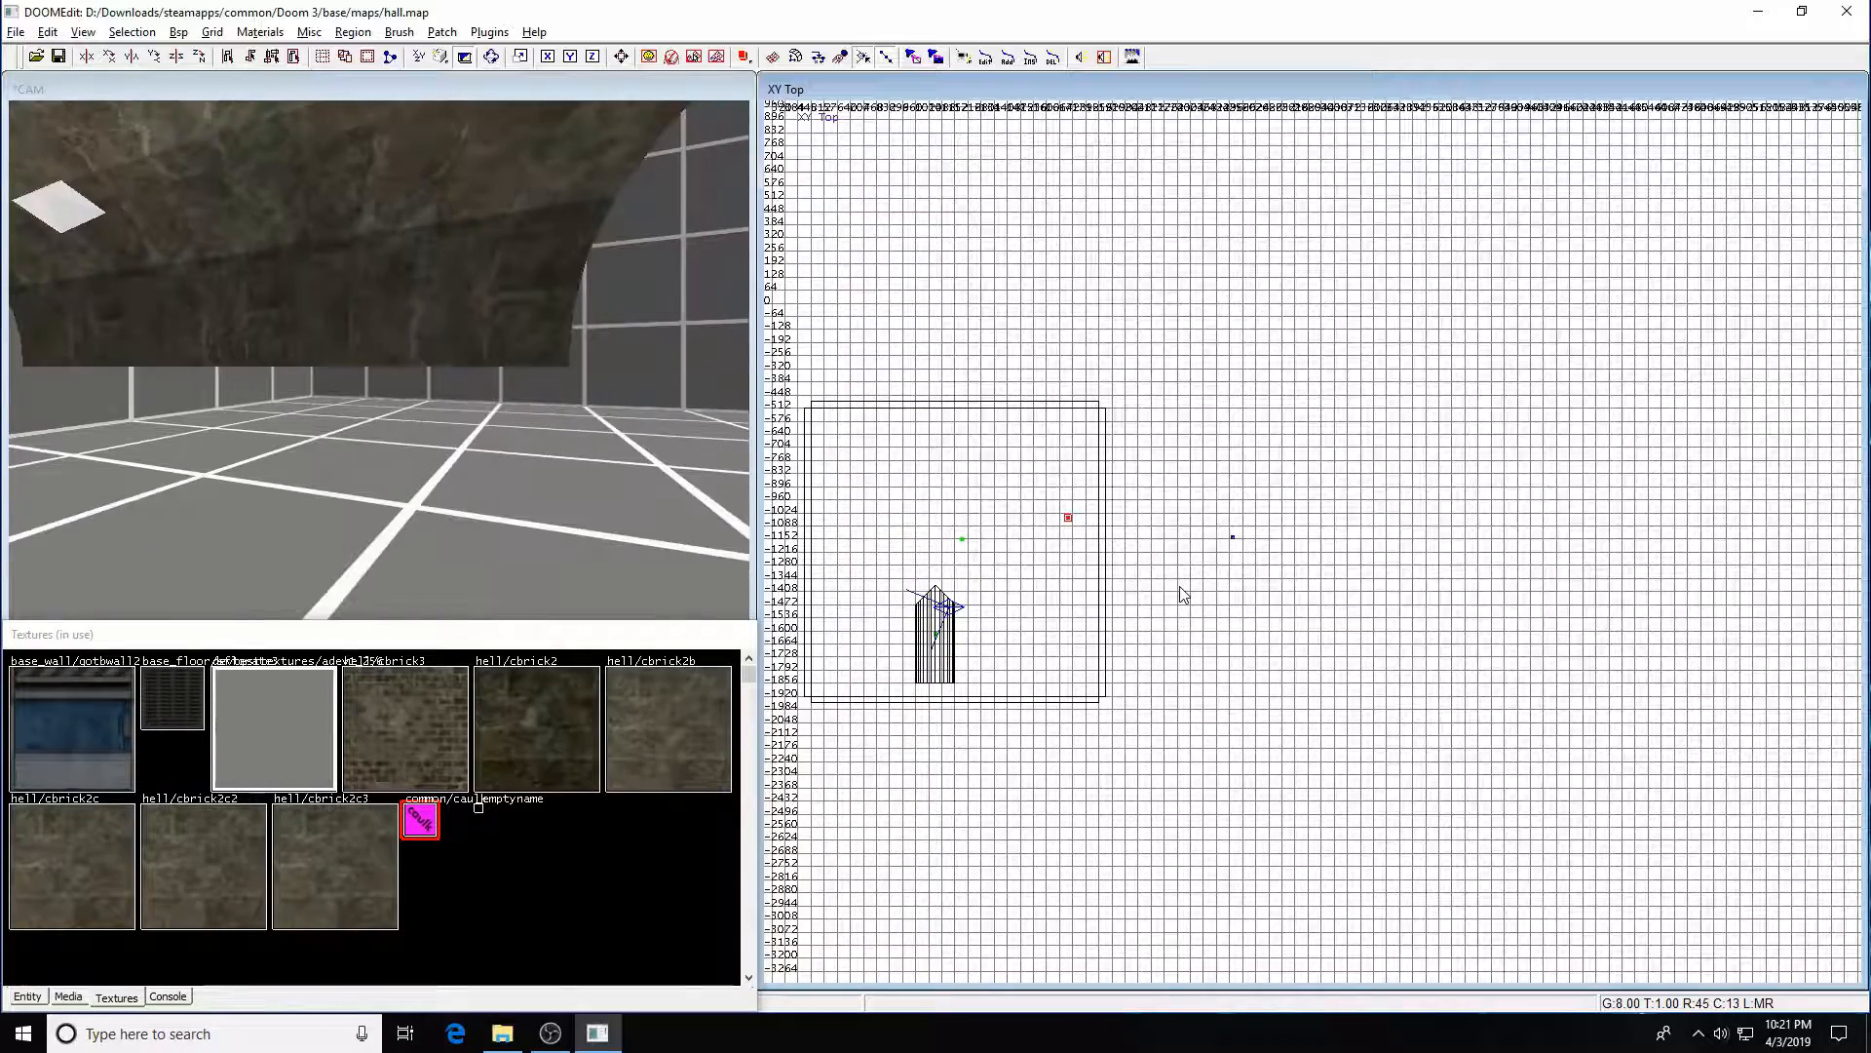
{"action": "key", "text": "Left"}
{"action": "key", "text": "Left"}
{"action": "key", "text": "Left"}
{"action": "key", "text": "Left"}
{"action": "key", "text": "Left"}
{"action": "key", "text": "Left"}
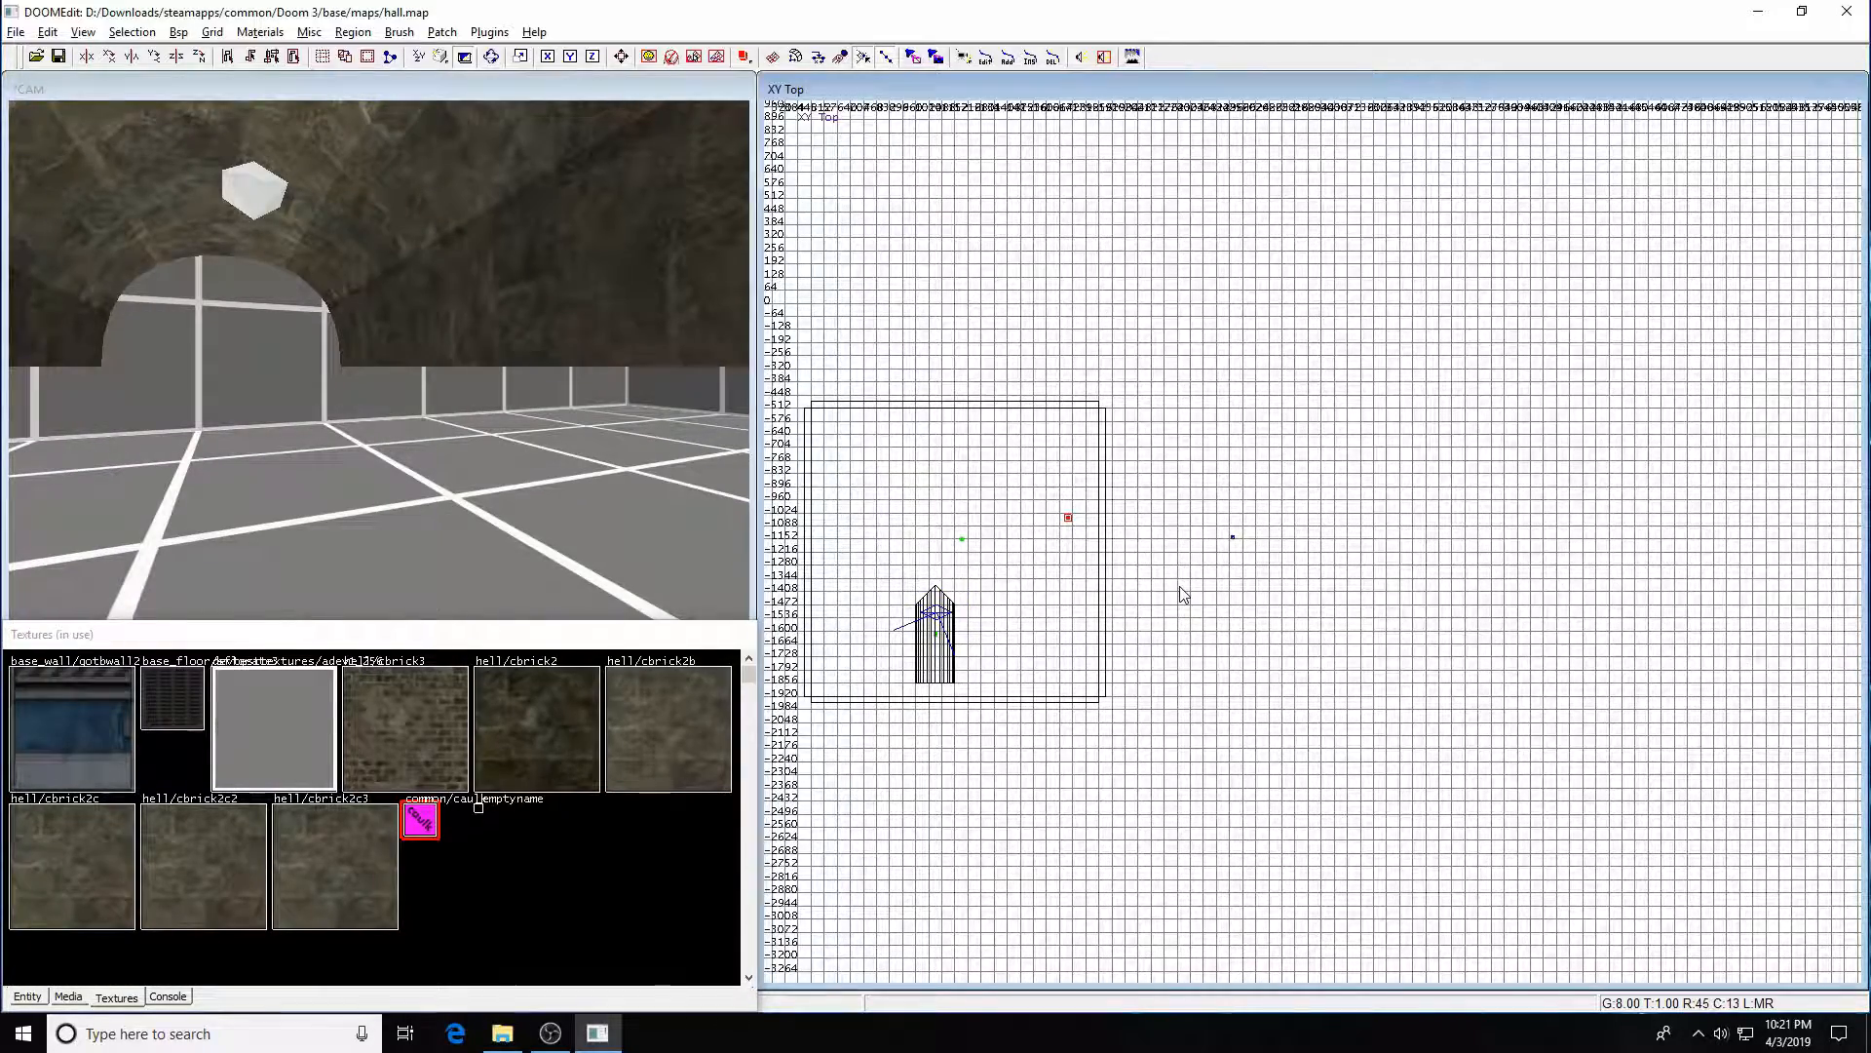
{"action": "key", "text": "ctrl+s"}
{"action": "left_click", "coordinate": [1076, 585]}
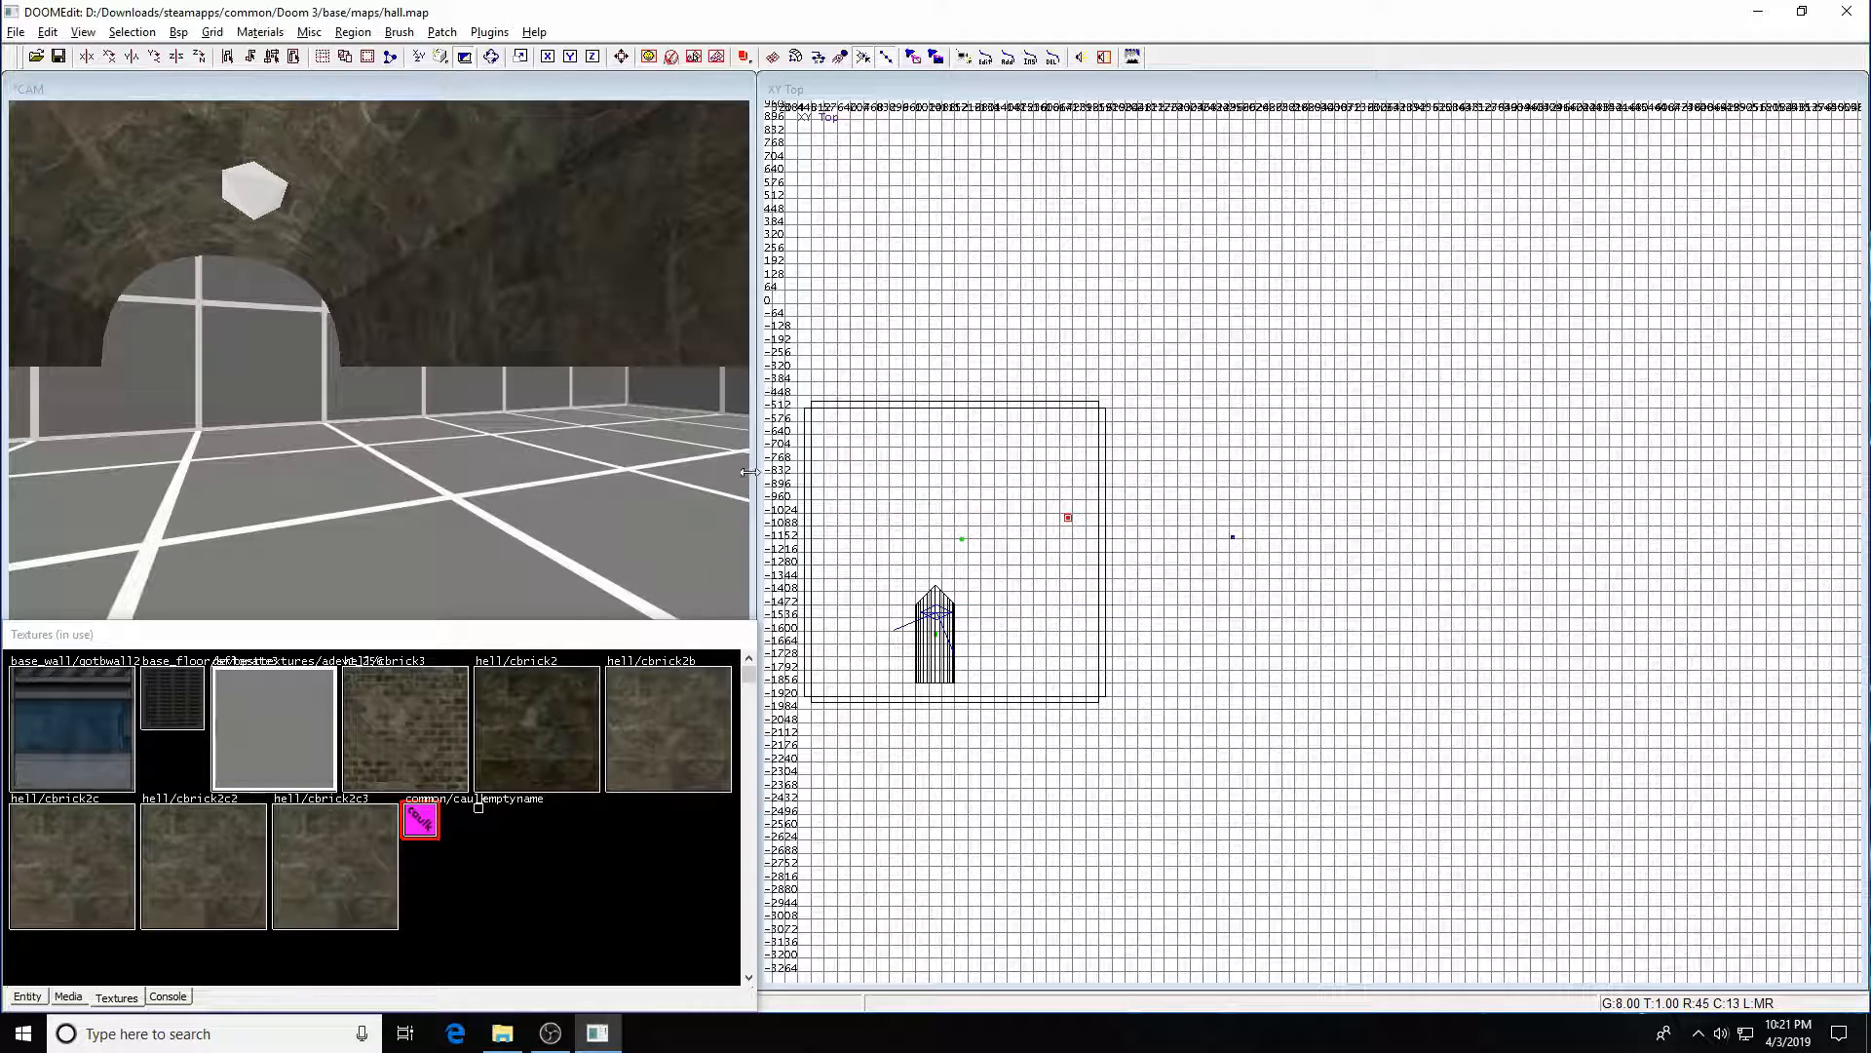
- Examine the lit brickwork at the arch's pointed end in the realtime render preview, then return to the plain camera view
{"action": "key", "text": "Right"}
{"action": "key", "text": "Right"}
{"action": "key", "text": "Right"}
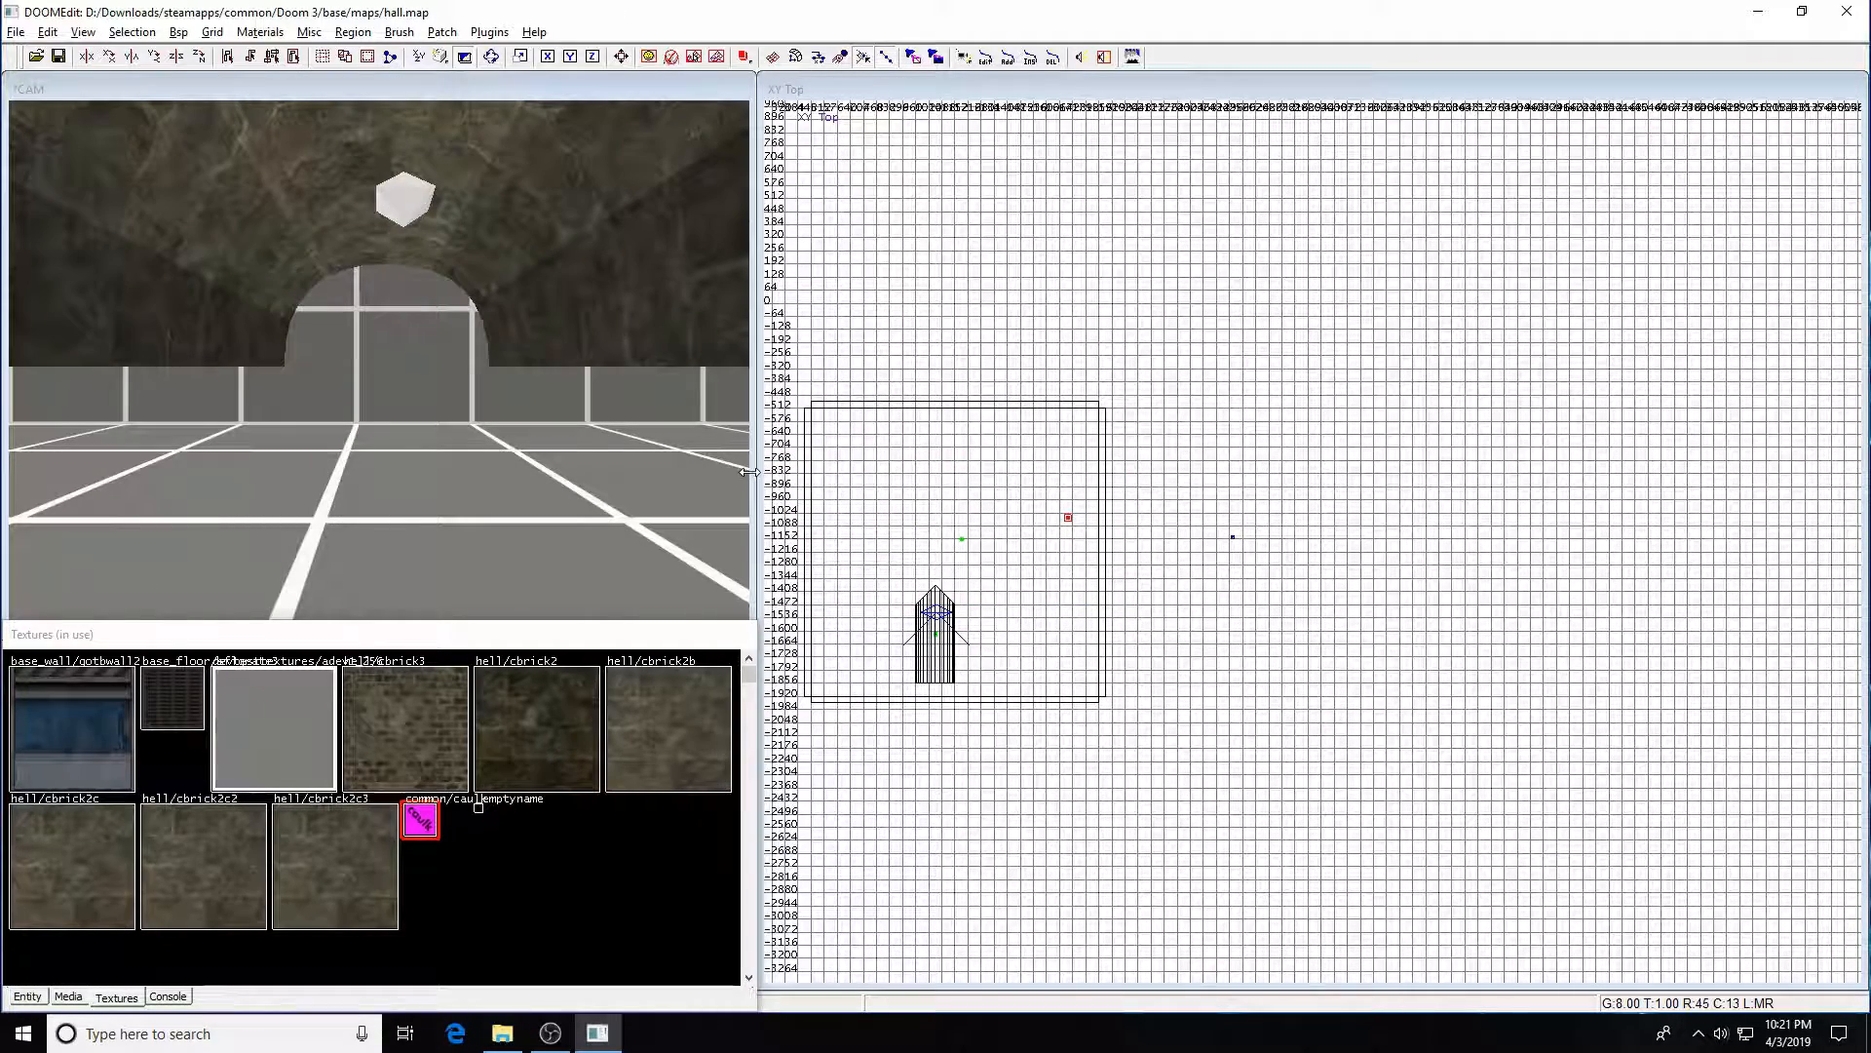
{"action": "key", "text": "F3"}
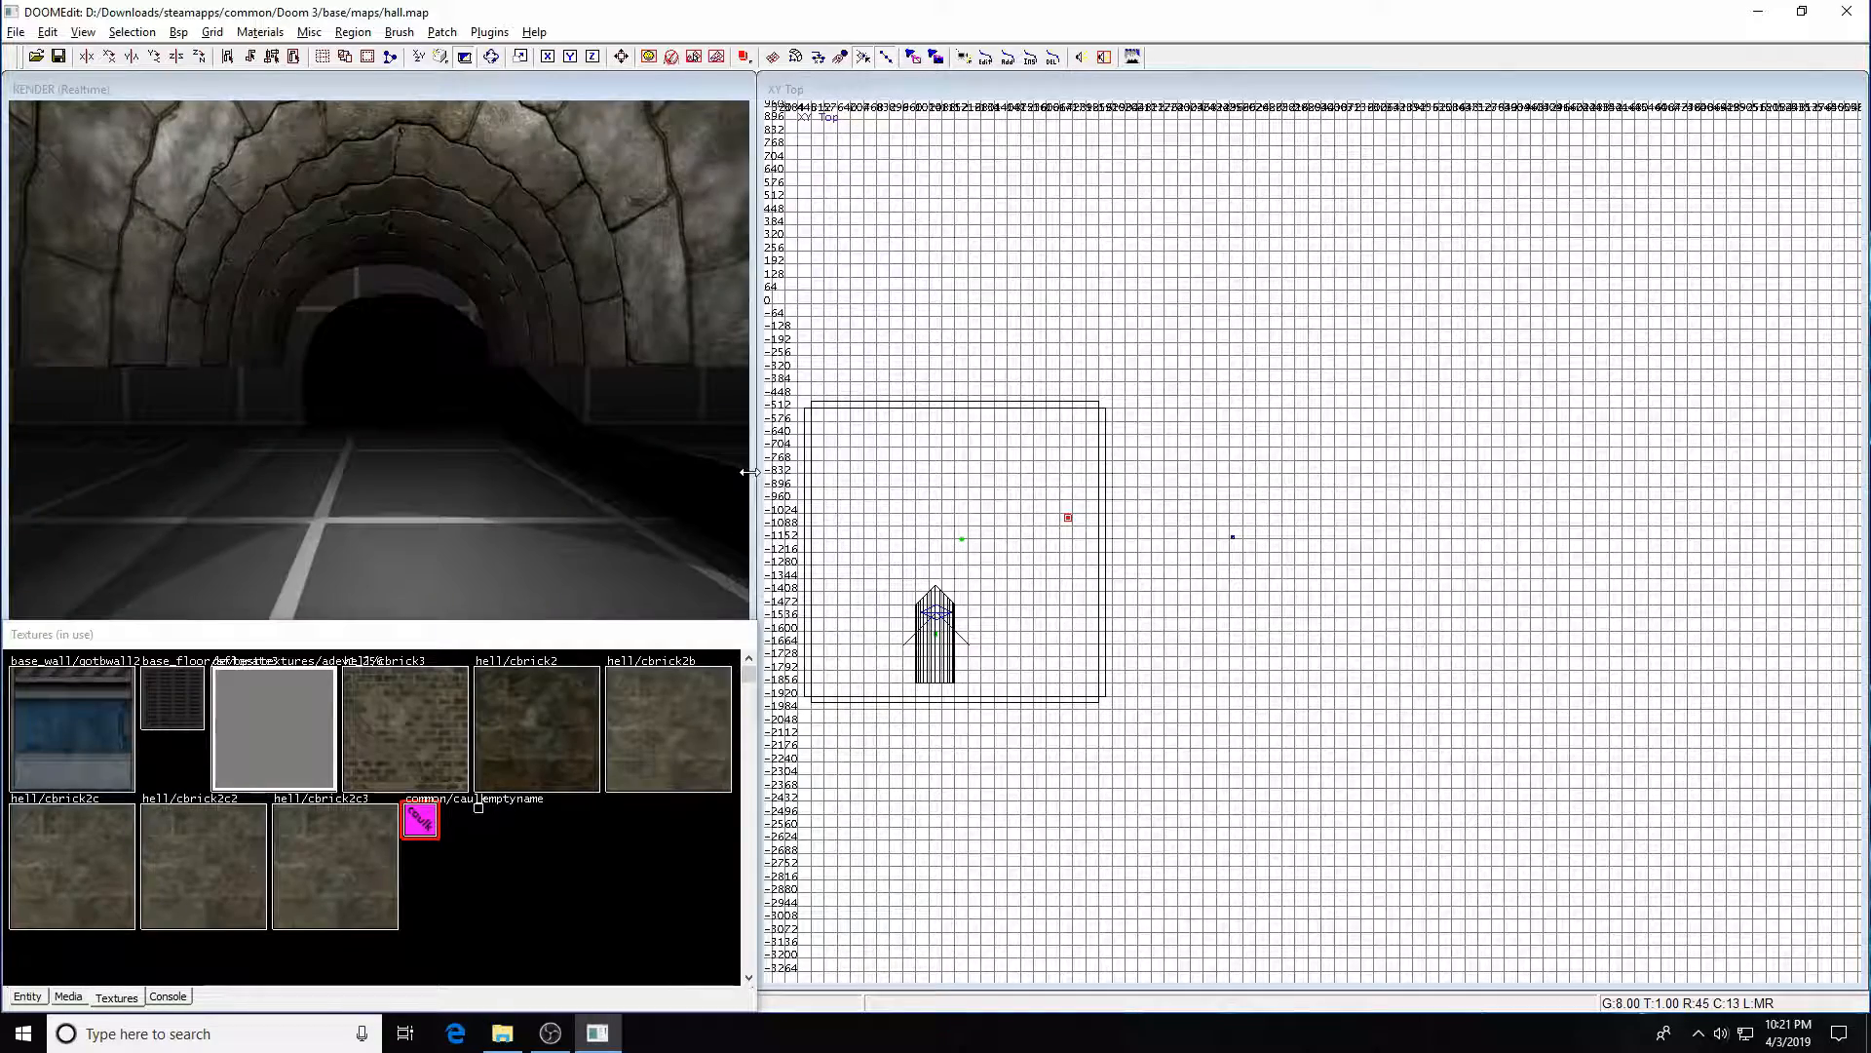
{"action": "key", "text": "a"}
{"action": "key", "text": "a"}
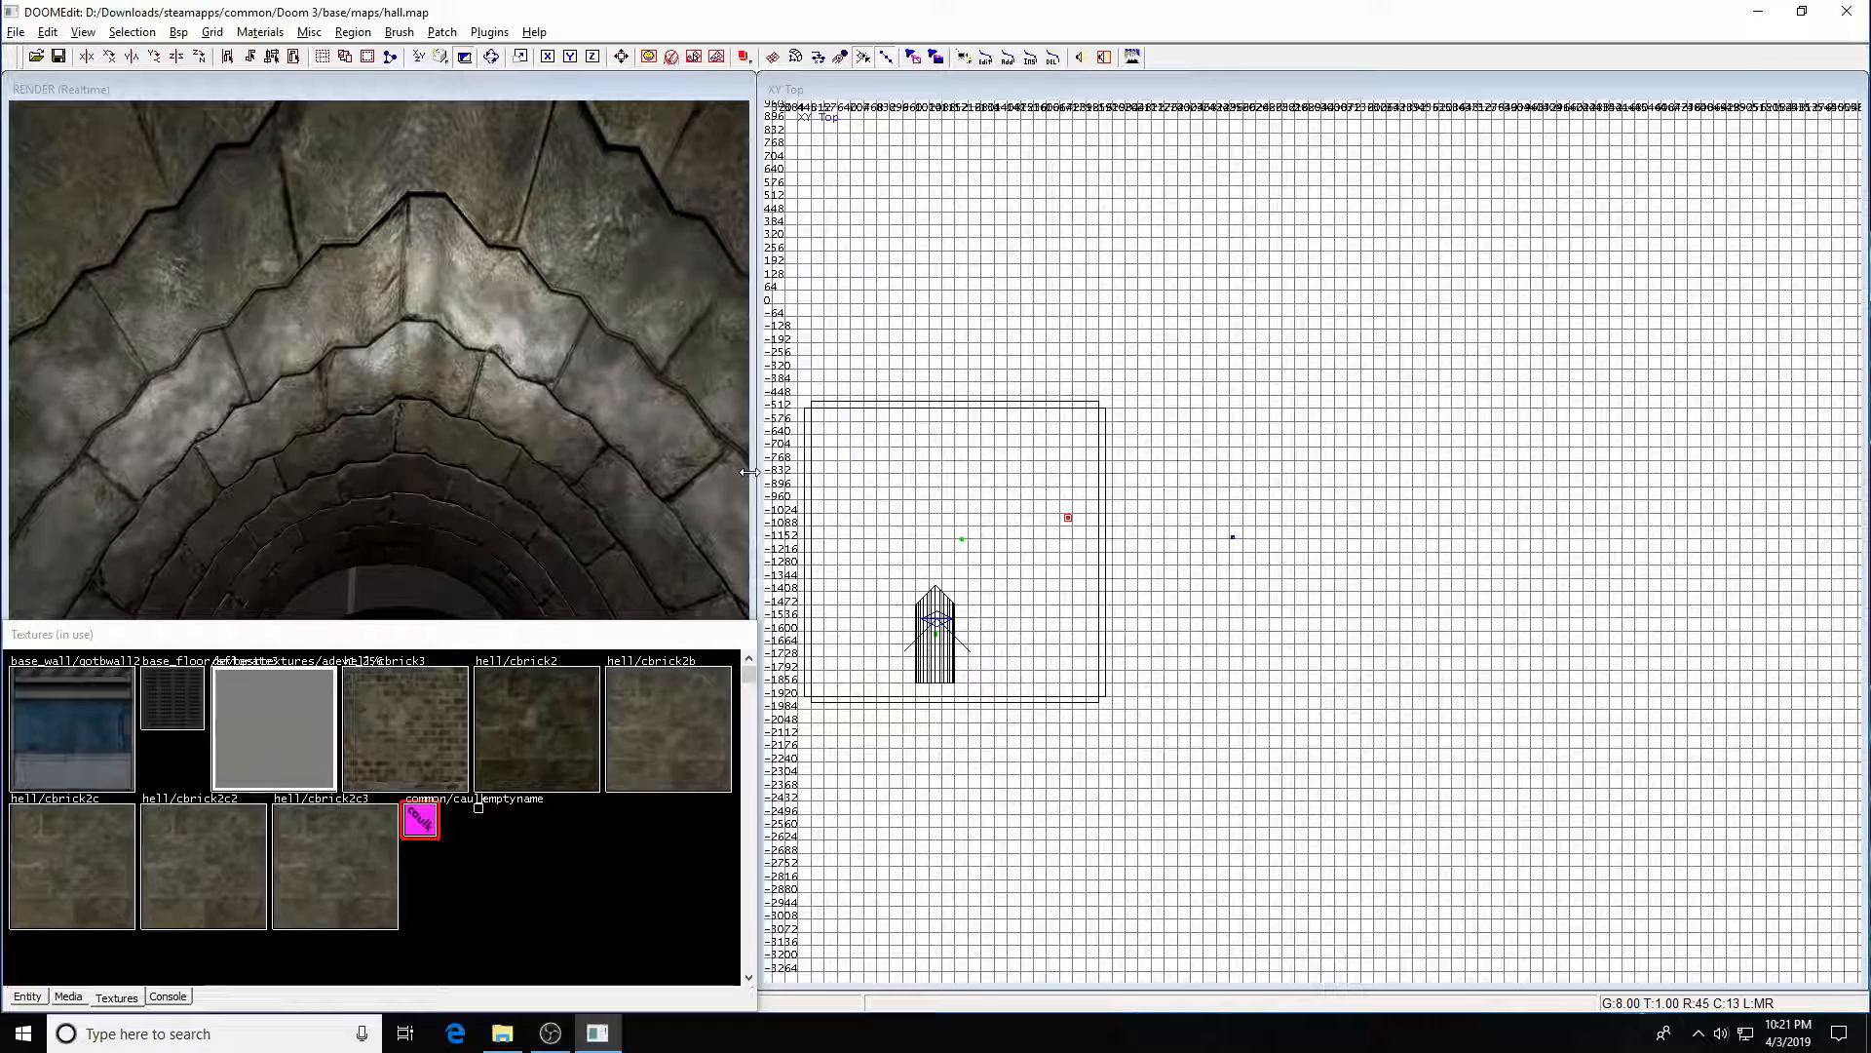
{"action": "key", "text": "z"}
{"action": "key", "text": "Down"}
{"action": "key", "text": "Up"}
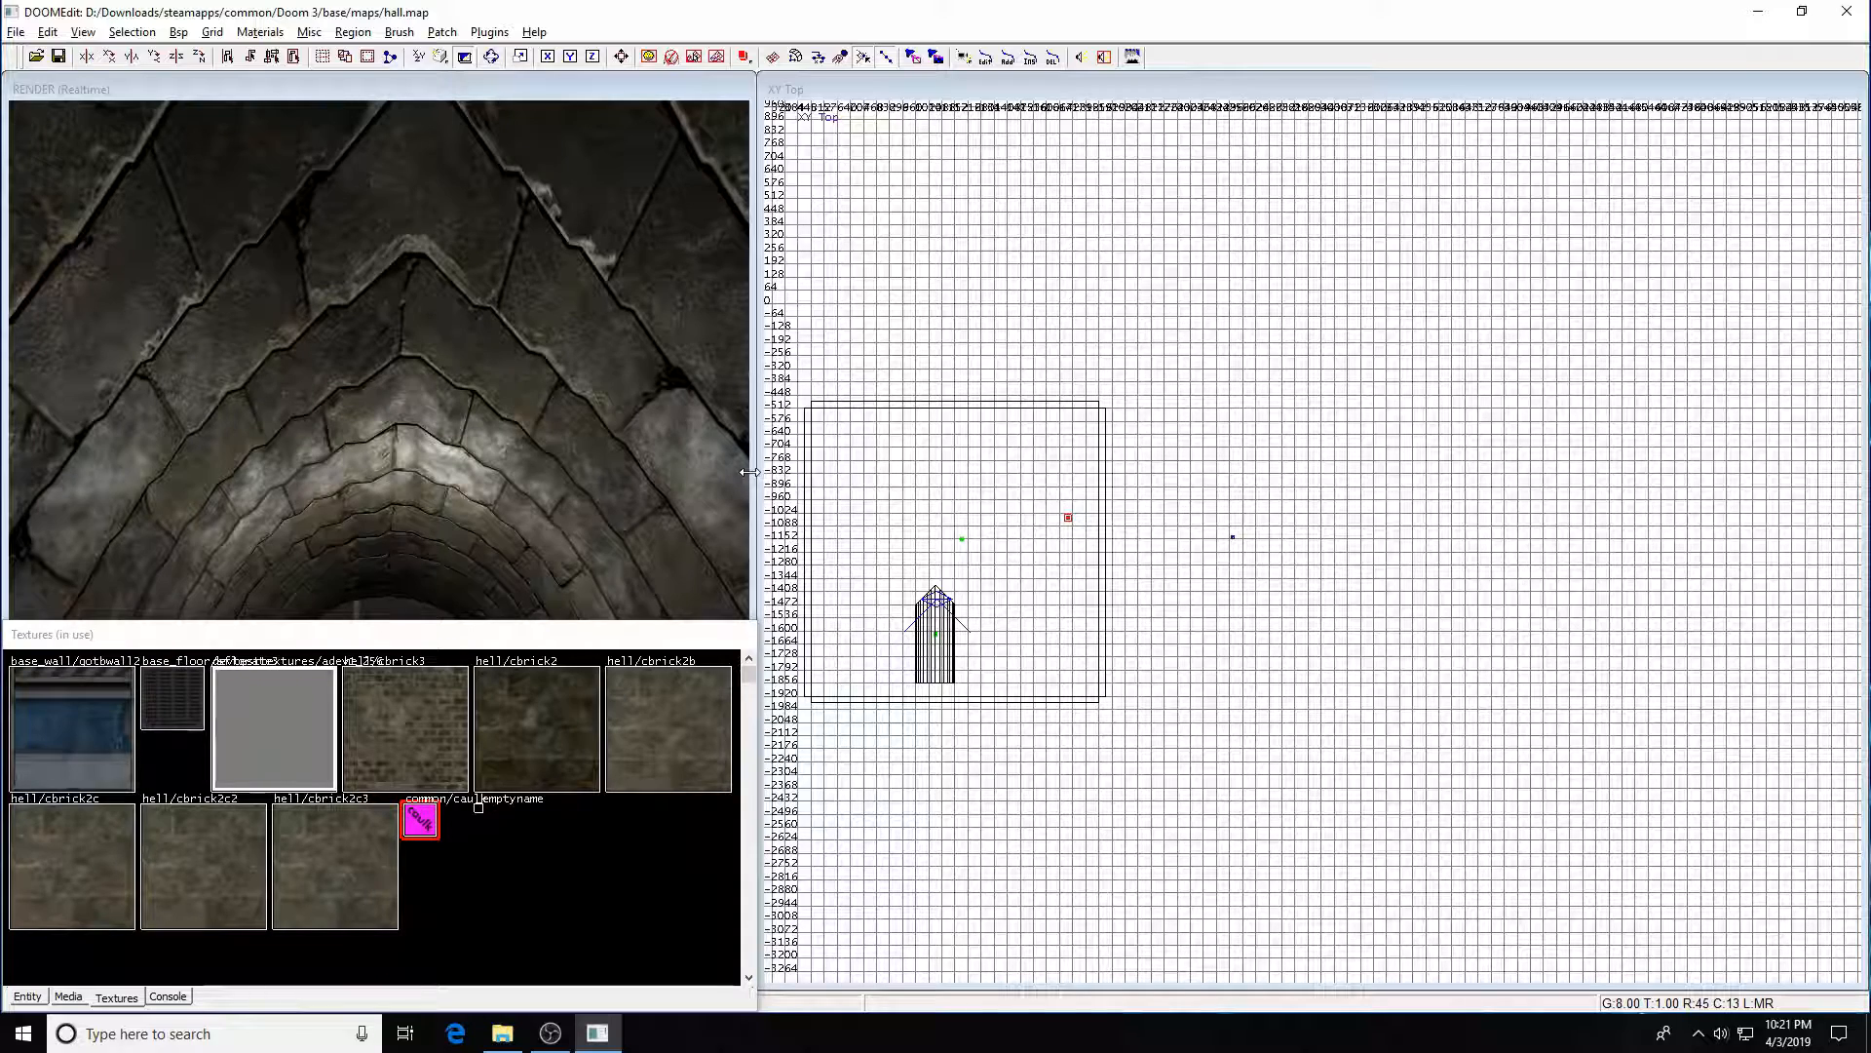
{"action": "key", "text": "F3"}
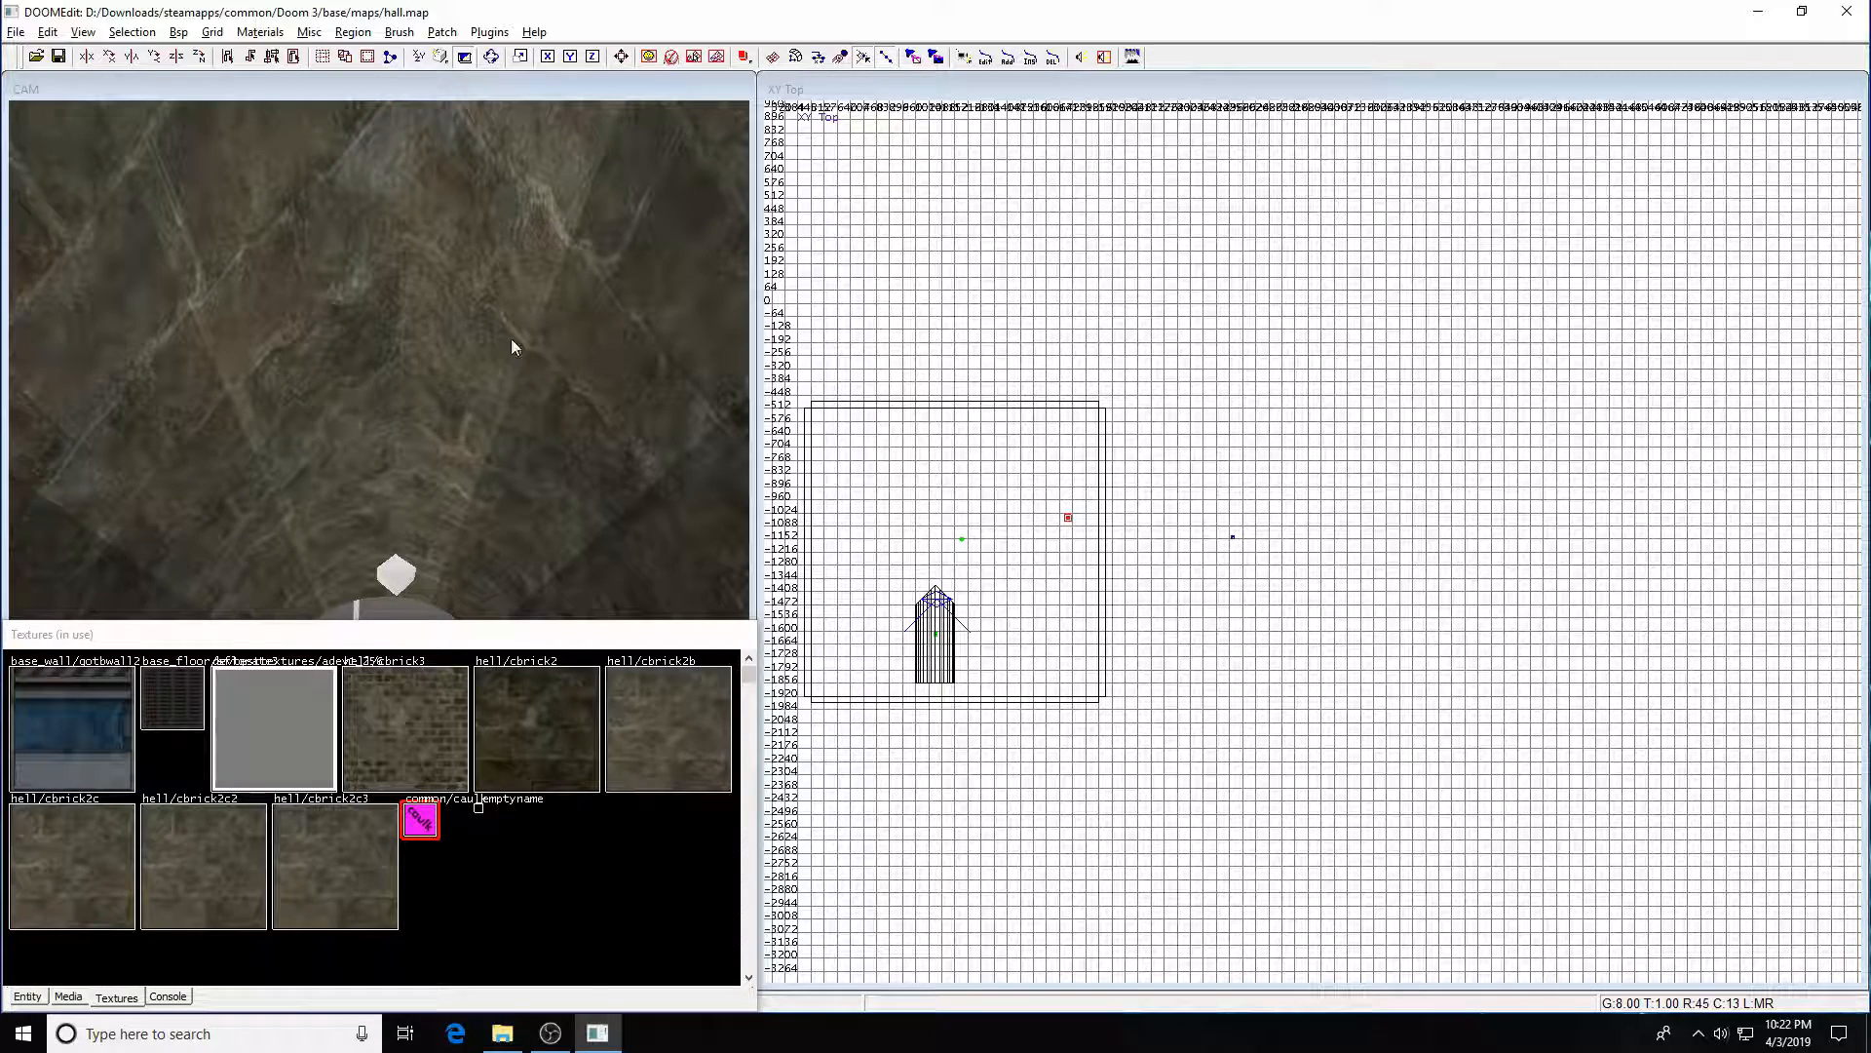
- Select the pointed arch patch from outside, hide everything else in the map, and clear the selection
{"action": "left_click", "coordinate": [529, 343], "text": "shift"}
{"action": "key", "text": "Escape"}
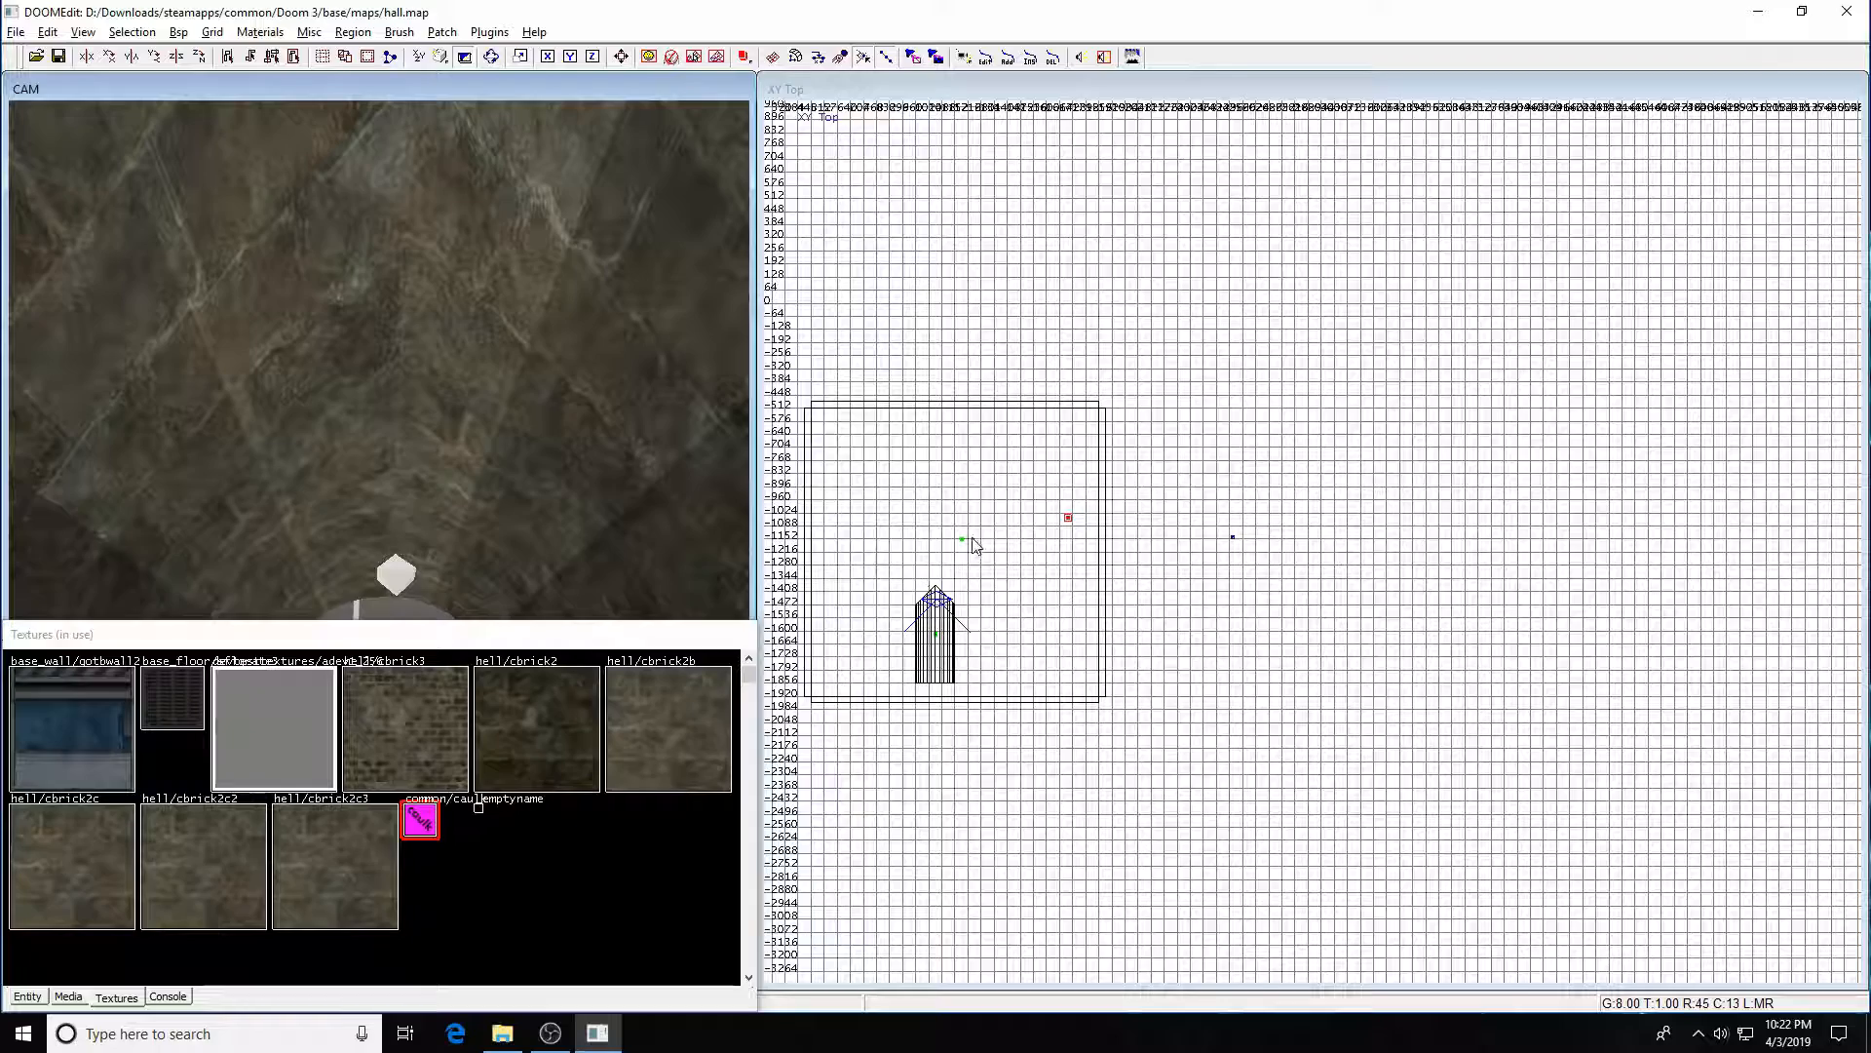
{"action": "key", "text": "Left"}
{"action": "key", "text": "Left"}
{"action": "key", "text": "Left"}
{"action": "key", "text": "Left"}
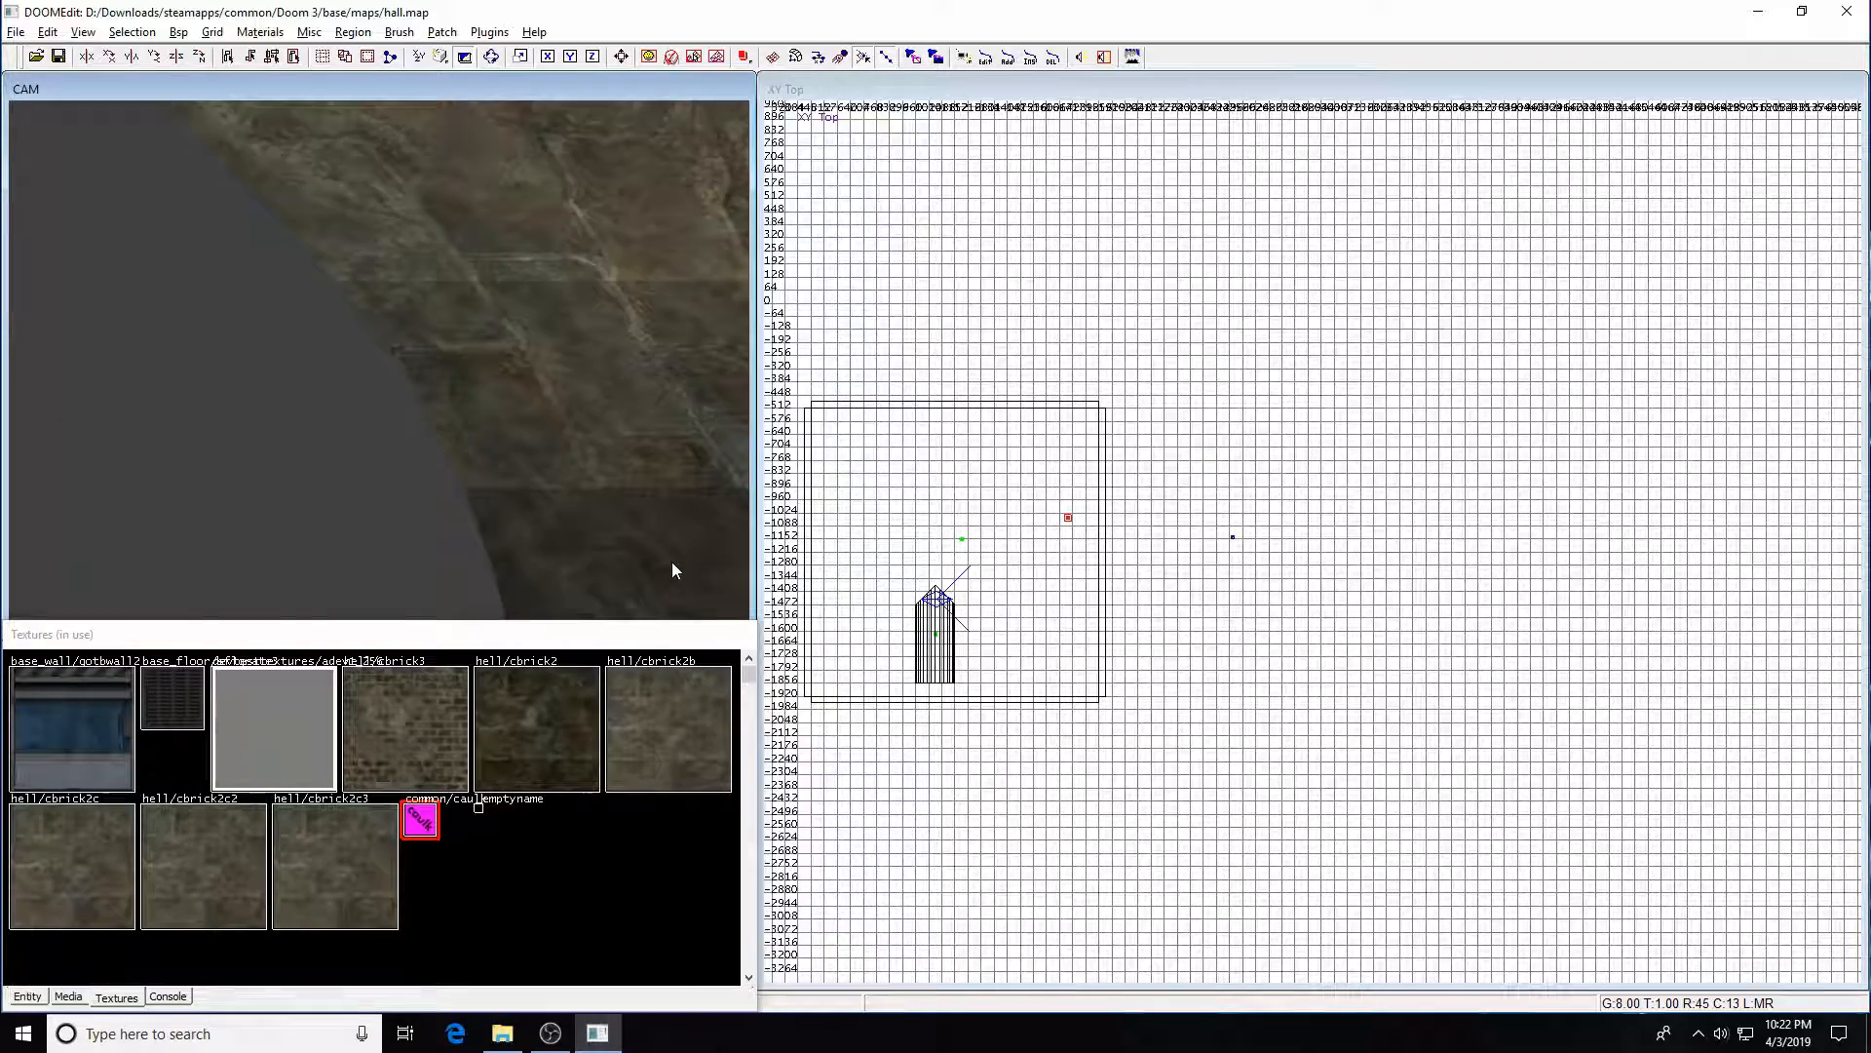
{"action": "key", "text": "Up"}
{"action": "key", "text": "Up"}
{"action": "key", "text": "Up"}
{"action": "key", "text": "Up"}
{"action": "key", "text": "Up"}
{"action": "key", "text": "Right"}
{"action": "key", "text": "Right"}
{"action": "key", "text": "Right"}
{"action": "key", "text": "Right"}
{"action": "key", "text": "Right"}
{"action": "key", "text": "Right"}
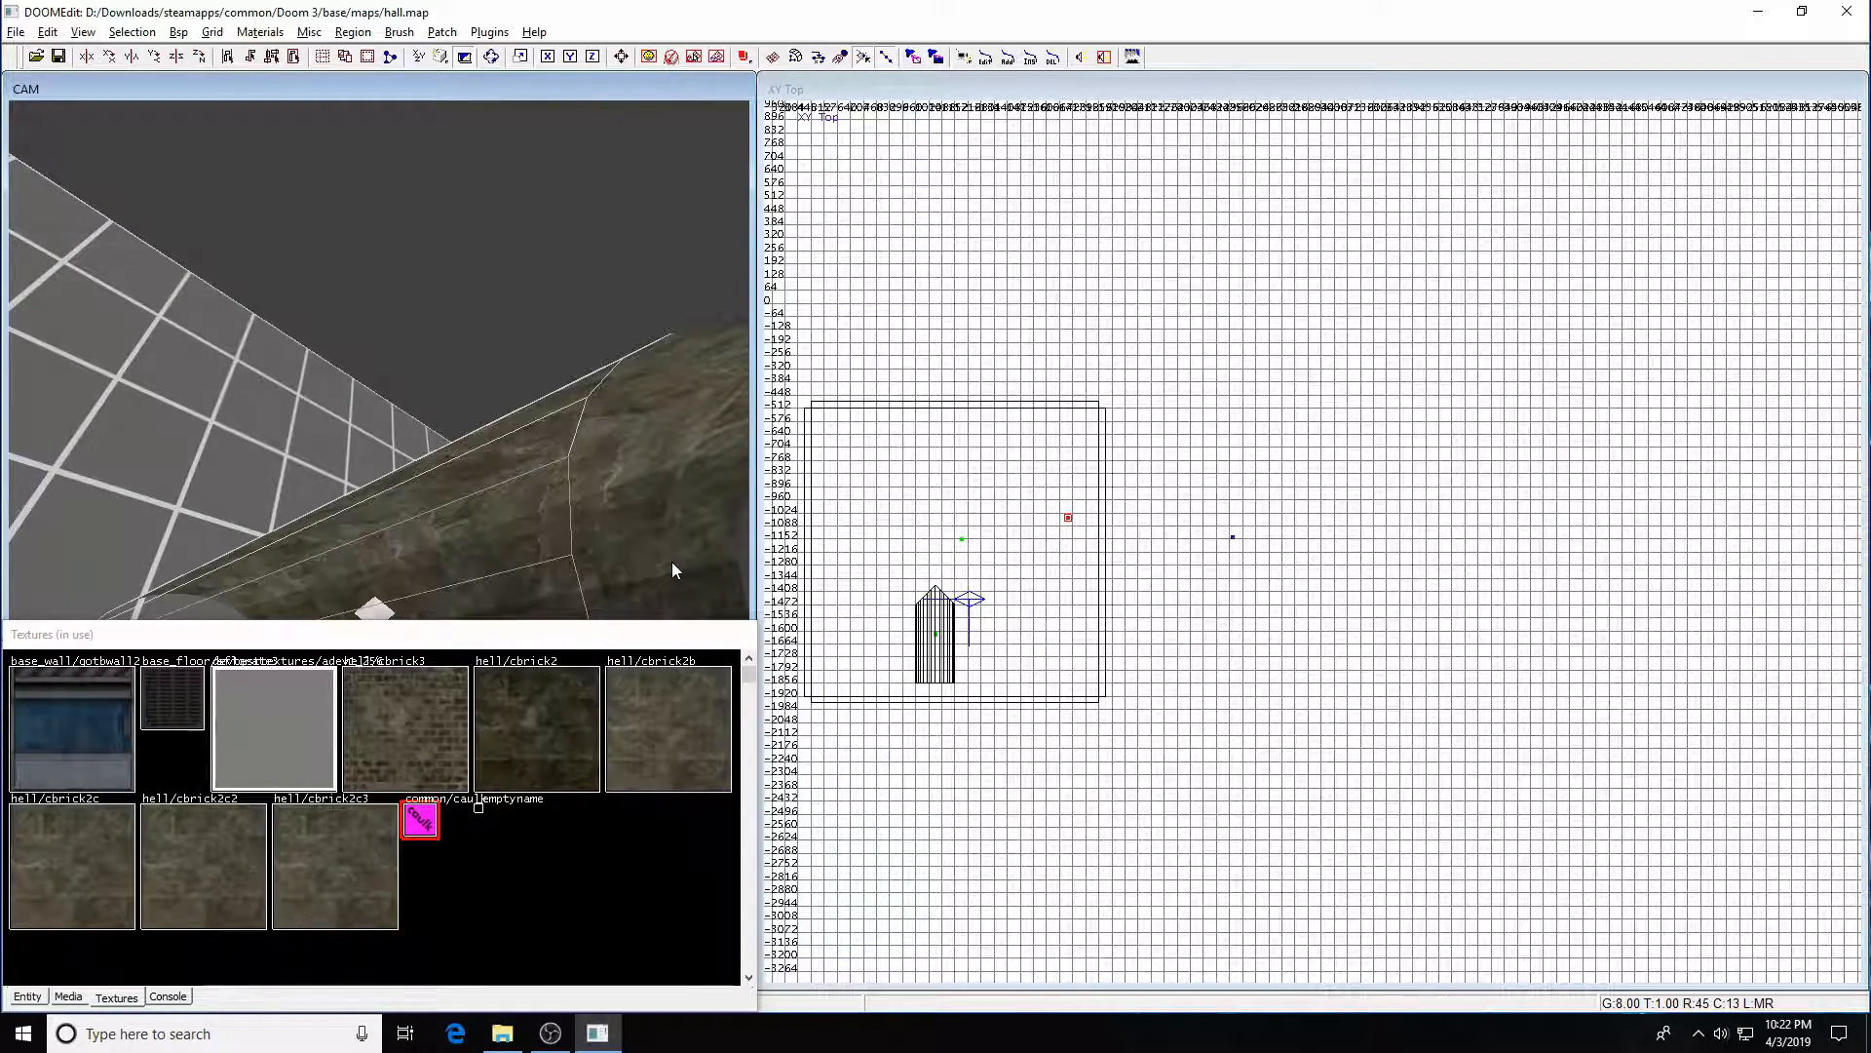
{"action": "key", "text": "End"}
{"action": "left_click", "coordinate": [499, 492], "text": "shift"}
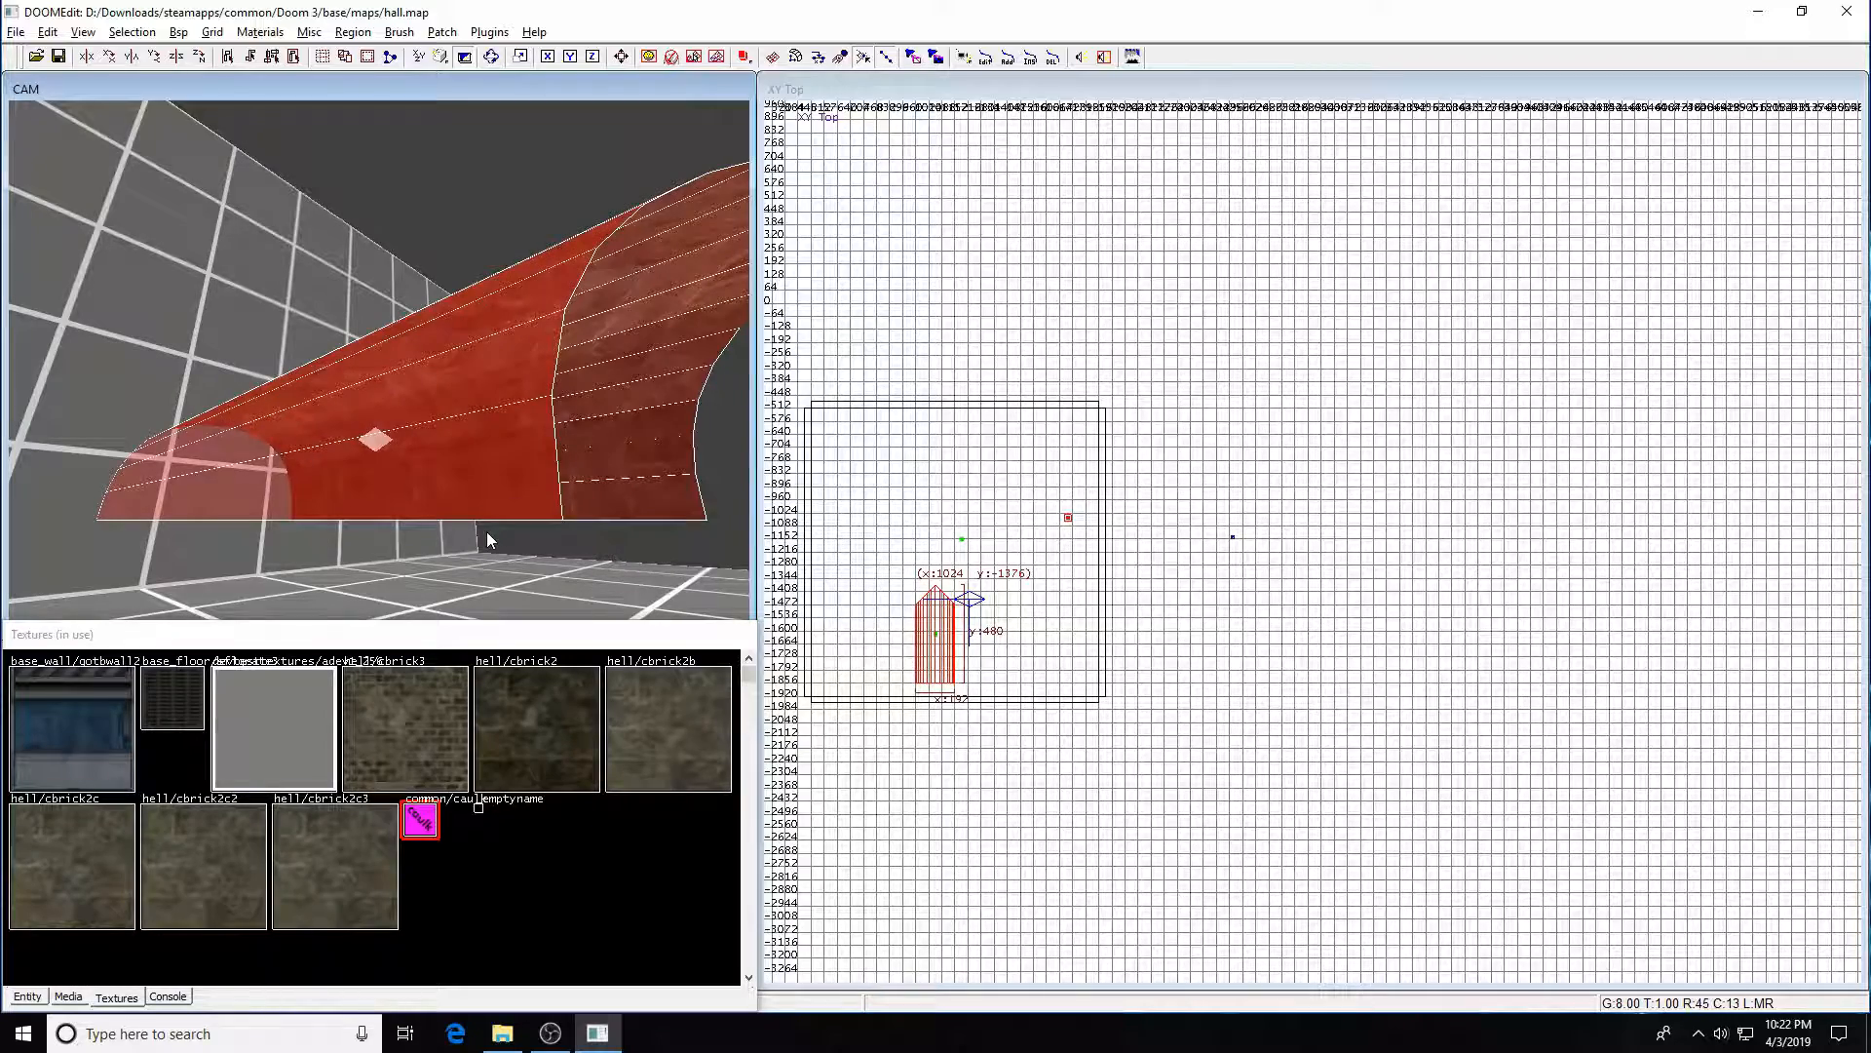
{"action": "key", "text": "Escape"}
{"action": "key", "text": "Up"}
{"action": "key", "text": "Up"}
{"action": "key", "text": "Up"}
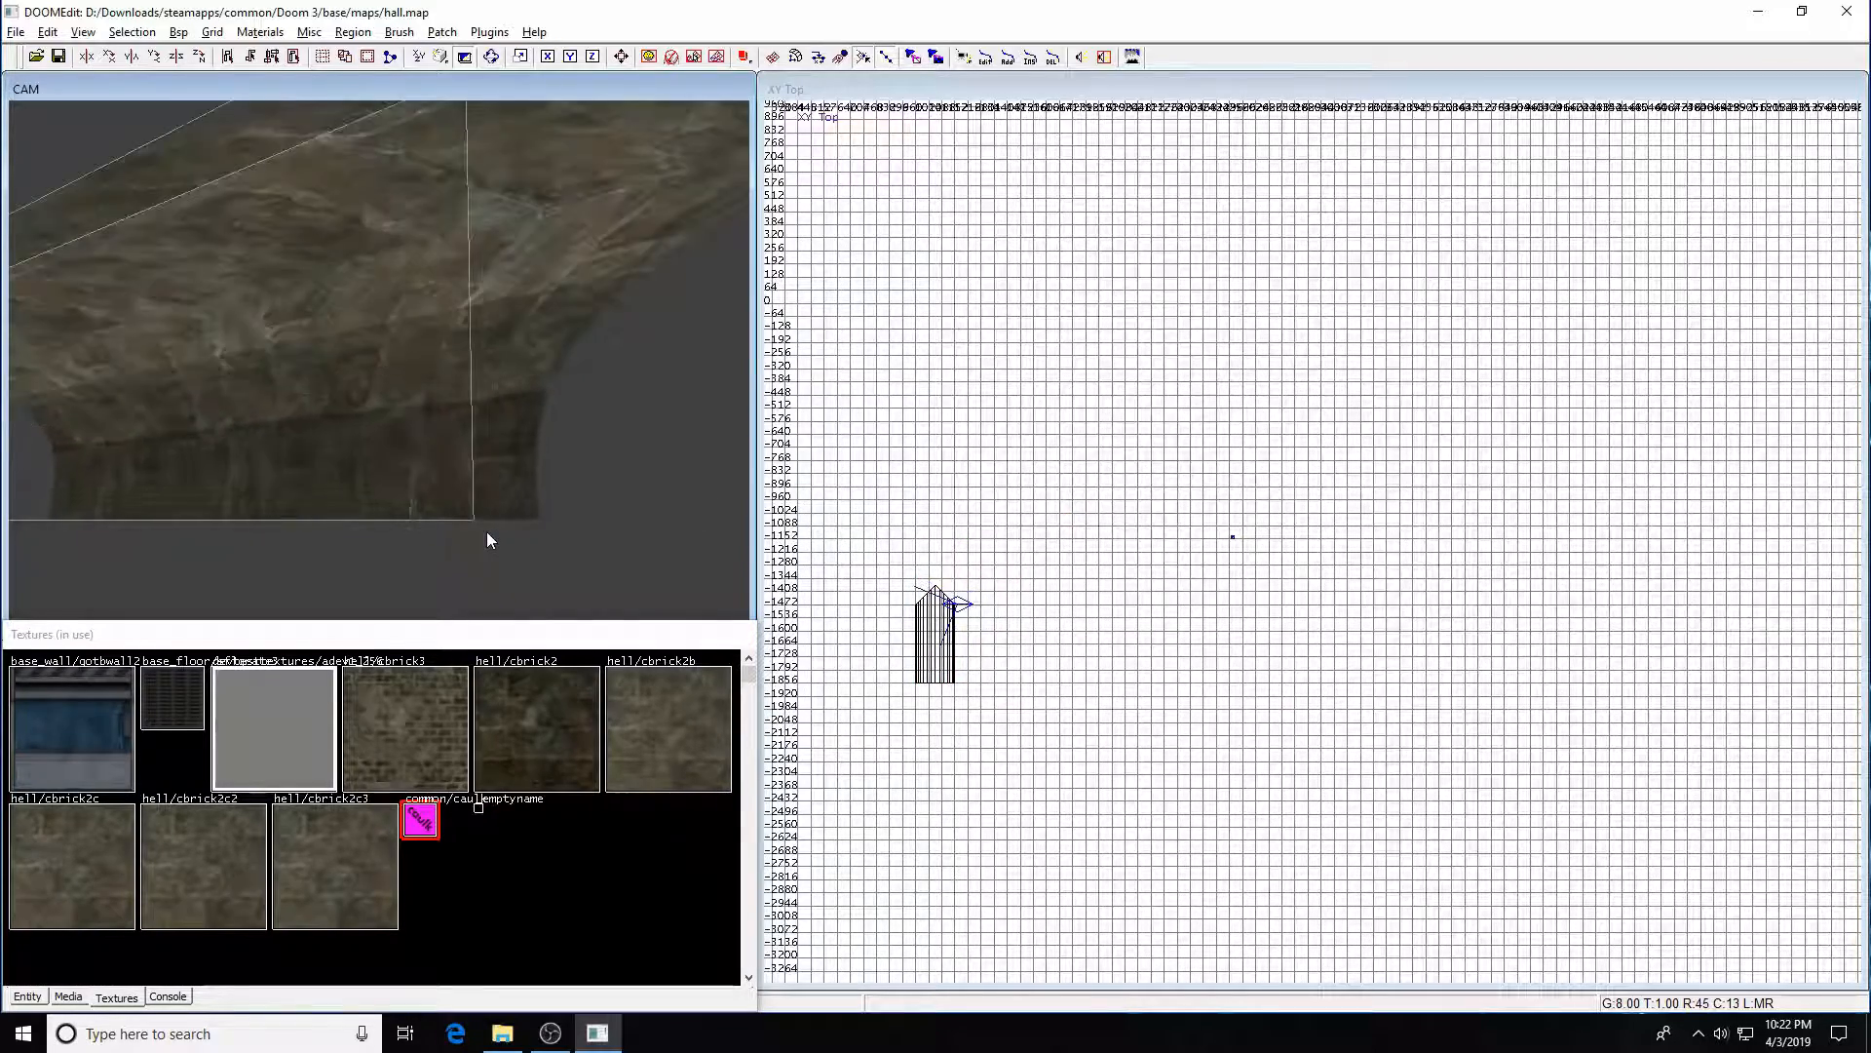
- Select the isolated arch from its pointed end and turn on Subdivide Patch in its surface inspector
{"action": "key", "text": "Up"}
{"action": "key", "text": "Up"}
{"action": "key", "text": "Right"}
{"action": "key", "text": "Right"}
{"action": "key", "text": "Up"}
{"action": "key", "text": "Up"}
{"action": "key", "text": "Left"}
{"action": "key", "text": "Left"}
{"action": "key", "text": "Left"}
{"action": "key", "text": "Left"}
{"action": "key", "text": "Down"}
{"action": "key", "text": "Down"}
{"action": "key", "text": "Down"}
{"action": "key", "text": "Down"}
{"action": "key", "text": "Down"}
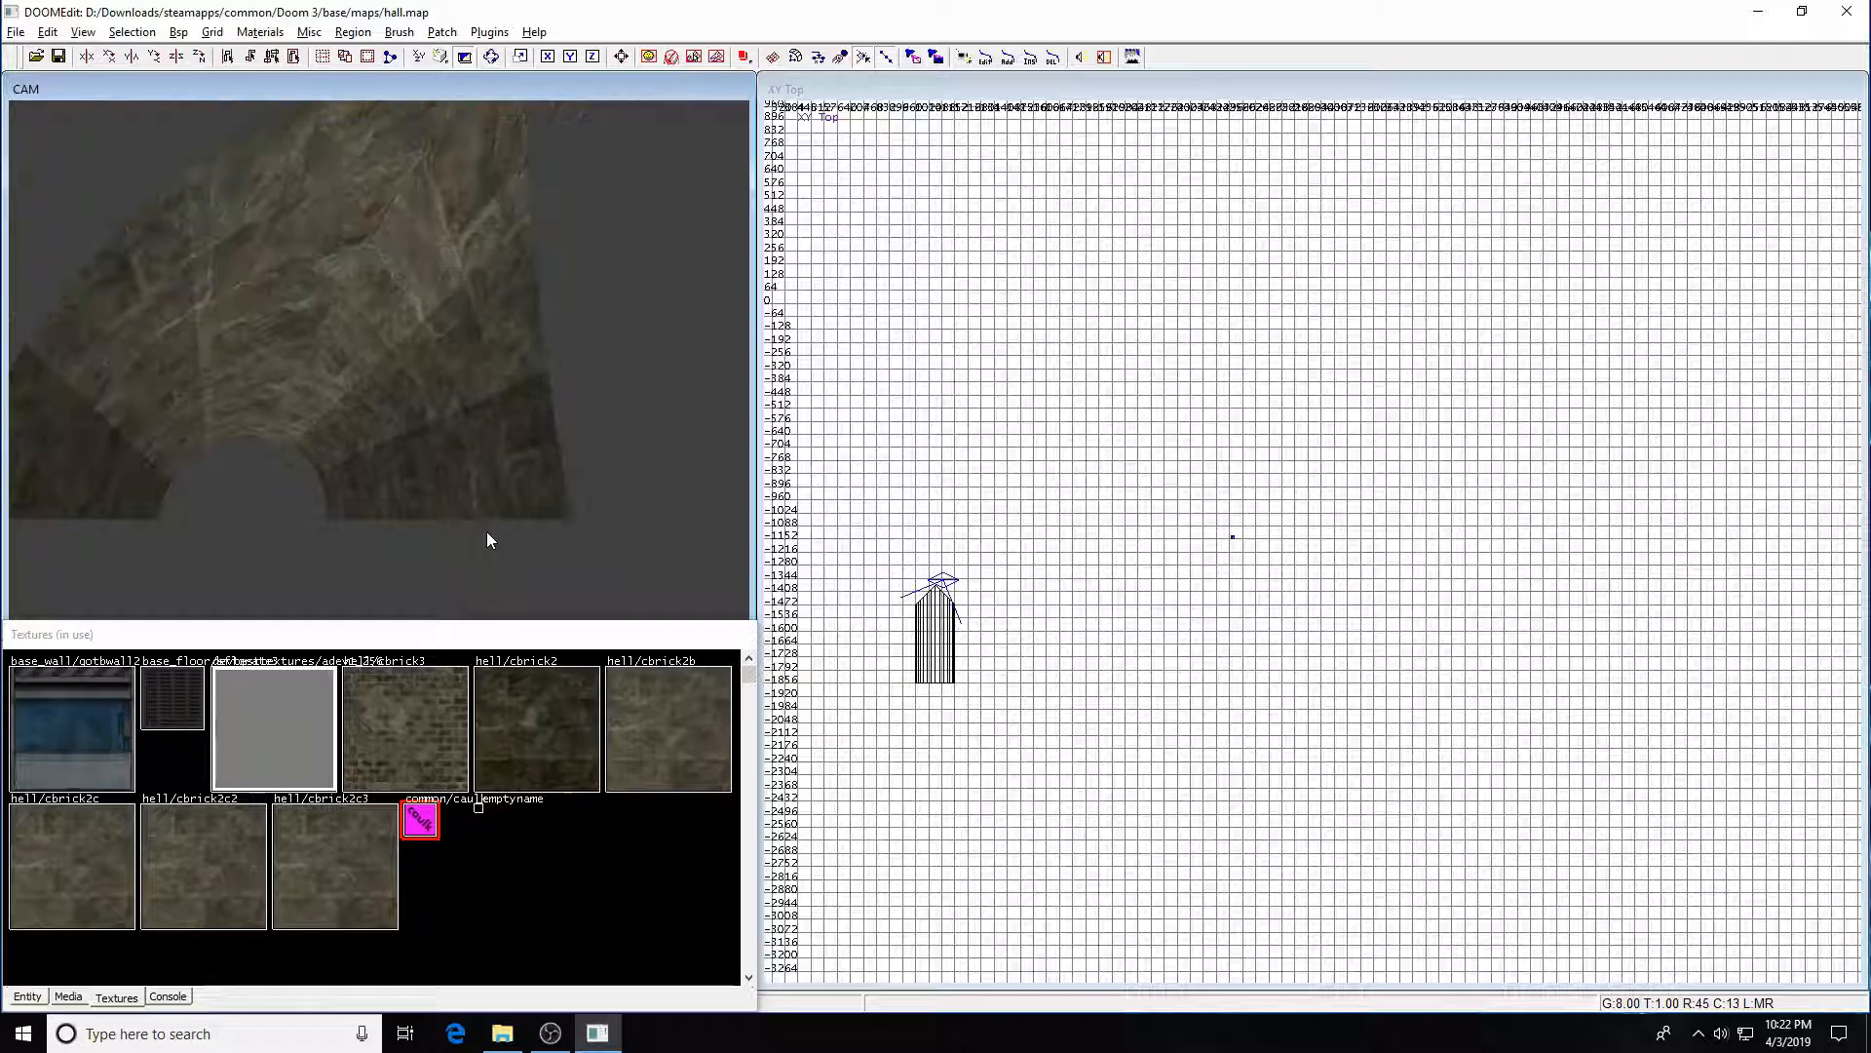
{"action": "left_click", "coordinate": [281, 403], "text": "shift"}
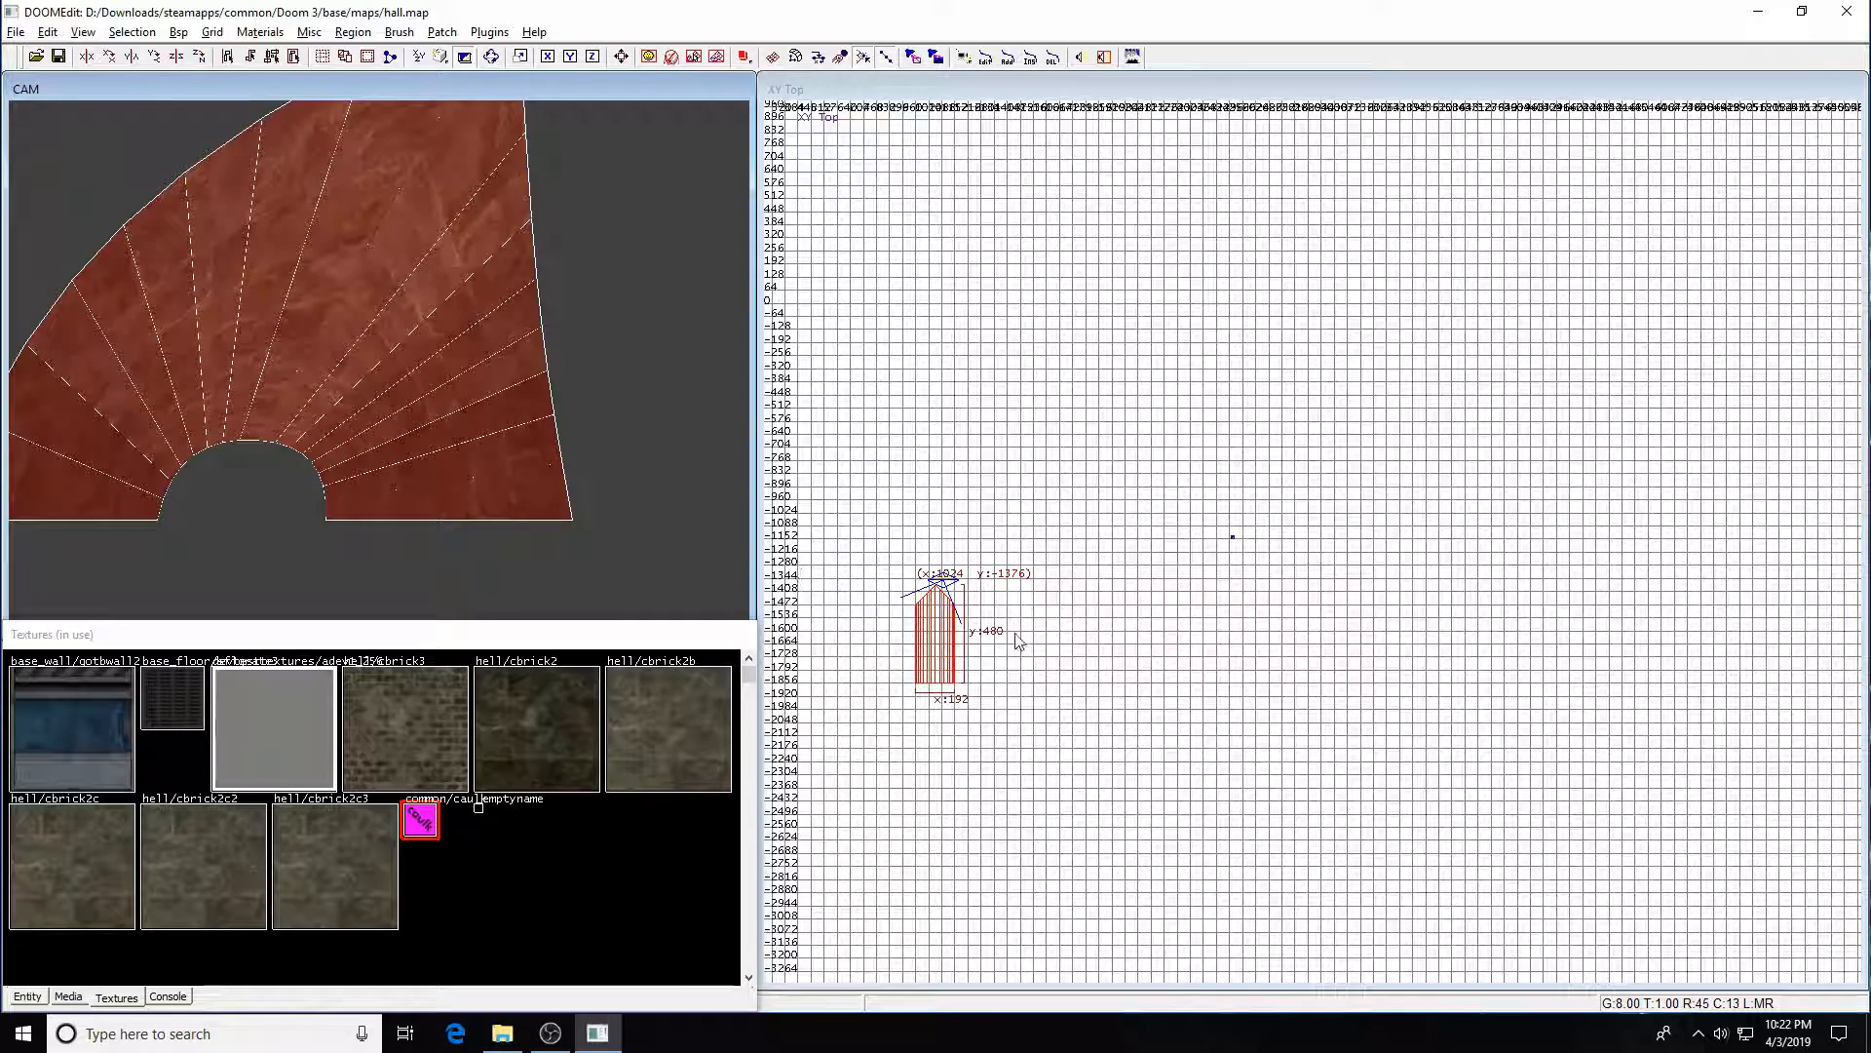
{"action": "key", "text": "s"}
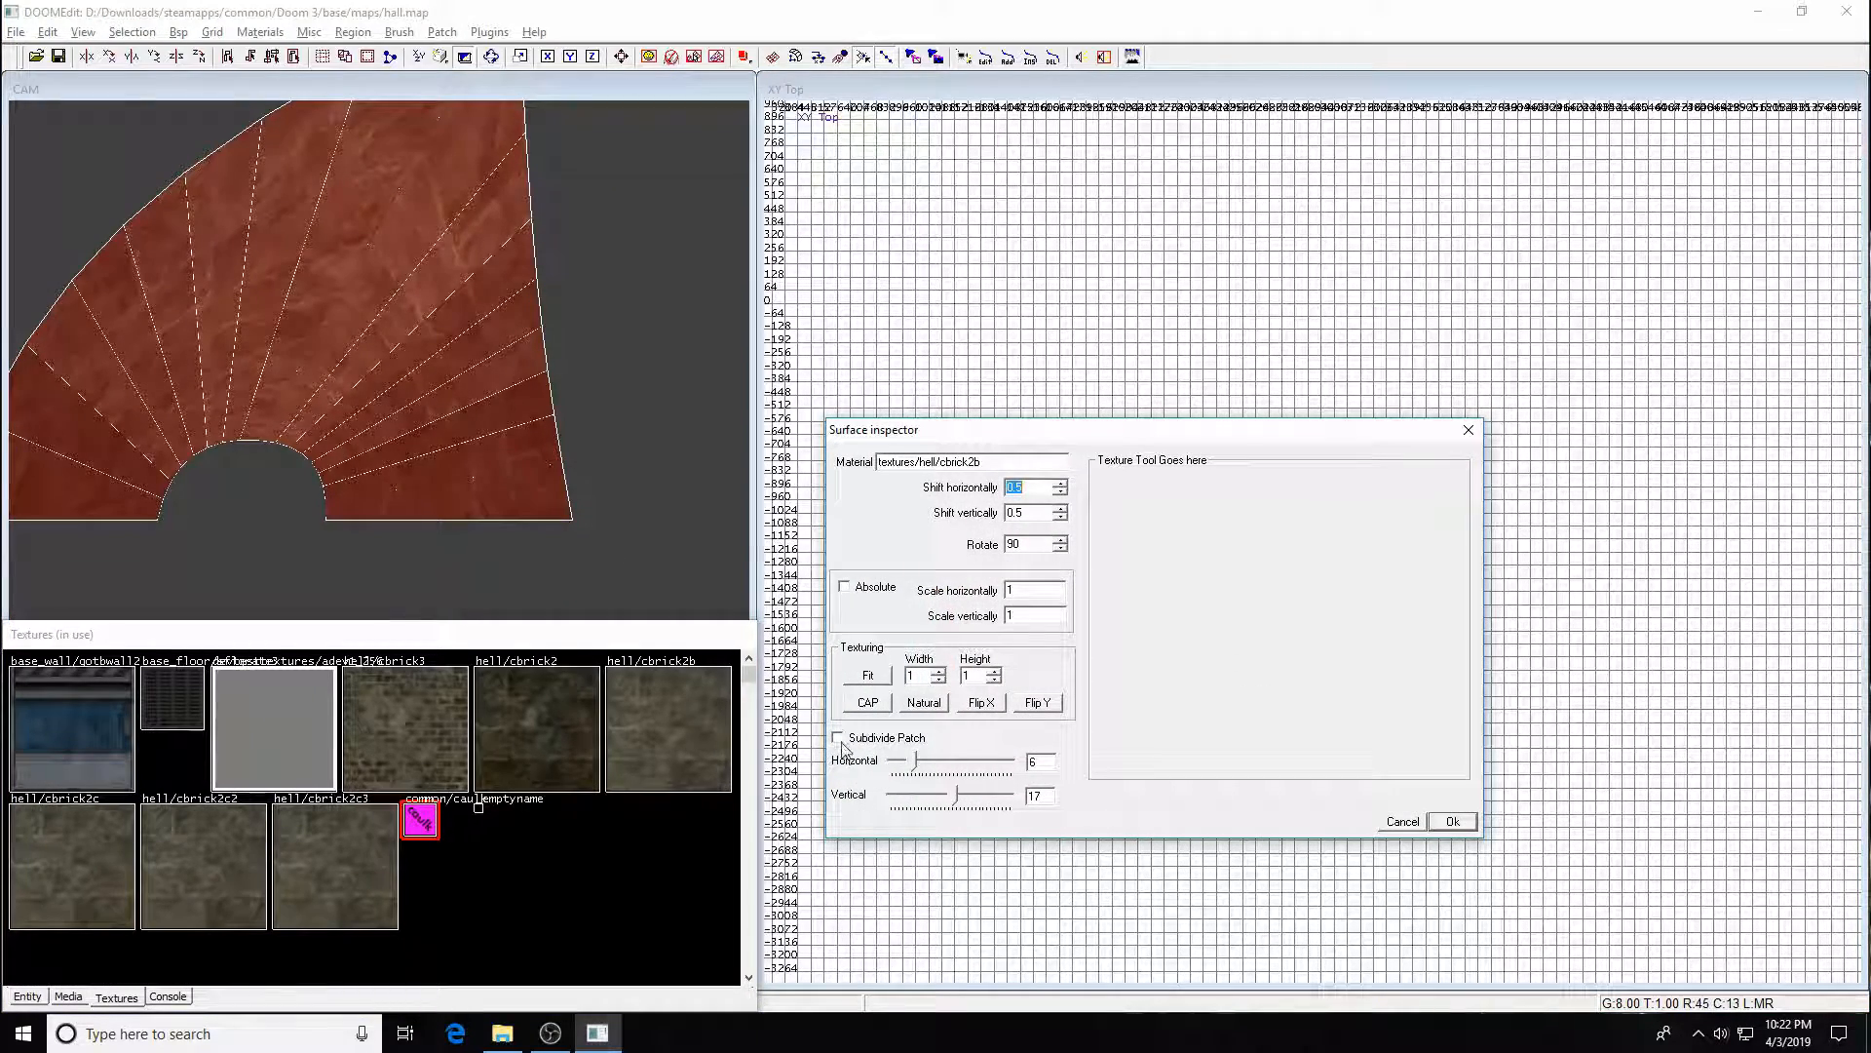
{"action": "left_click", "coordinate": [838, 737]}
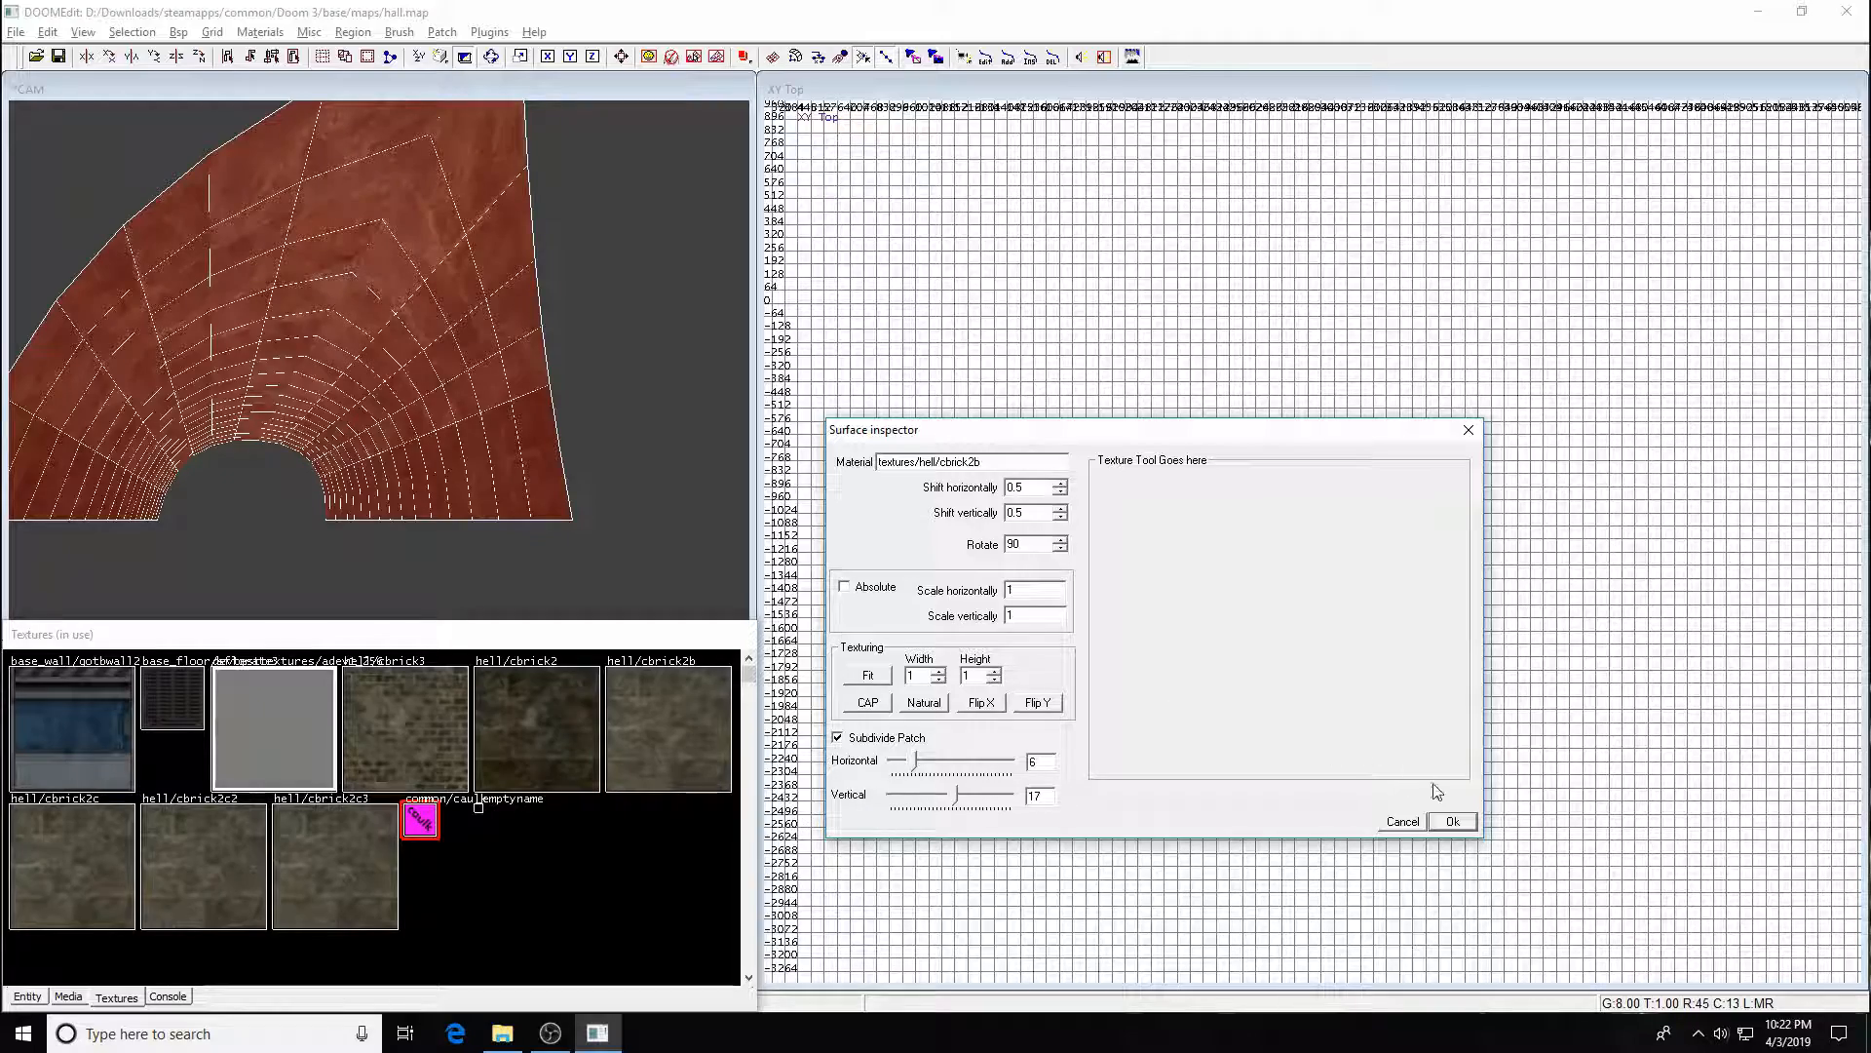
- Set the arch's vertical patch subdivision to 6, checking its profile in the front view, then apply it and clear the selection
{"action": "left_click_drag", "start_coordinate": [1238, 443], "coordinate": [1528, 354]}
{"action": "right_click_drag", "start_coordinate": [960, 577], "coordinate": [1004, 504]}
{"action": "key", "text": "ctrl+Tab"}
{"action": "mouse_move", "coordinate": [983, 569]}
{"action": "right_mouse_down"}
{"action": "mouse_move", "coordinate": [716, 546]}
{"action": "mouse_move", "coordinate": [975, 585]}
{"action": "right_mouse_up"}
{"action": "scroll", "coordinate": [1108, 563], "scroll_direction": "up", "scroll_amount": 5}
{"action": "scroll", "coordinate": [940, 514], "scroll_direction": "up", "scroll_amount": 1}
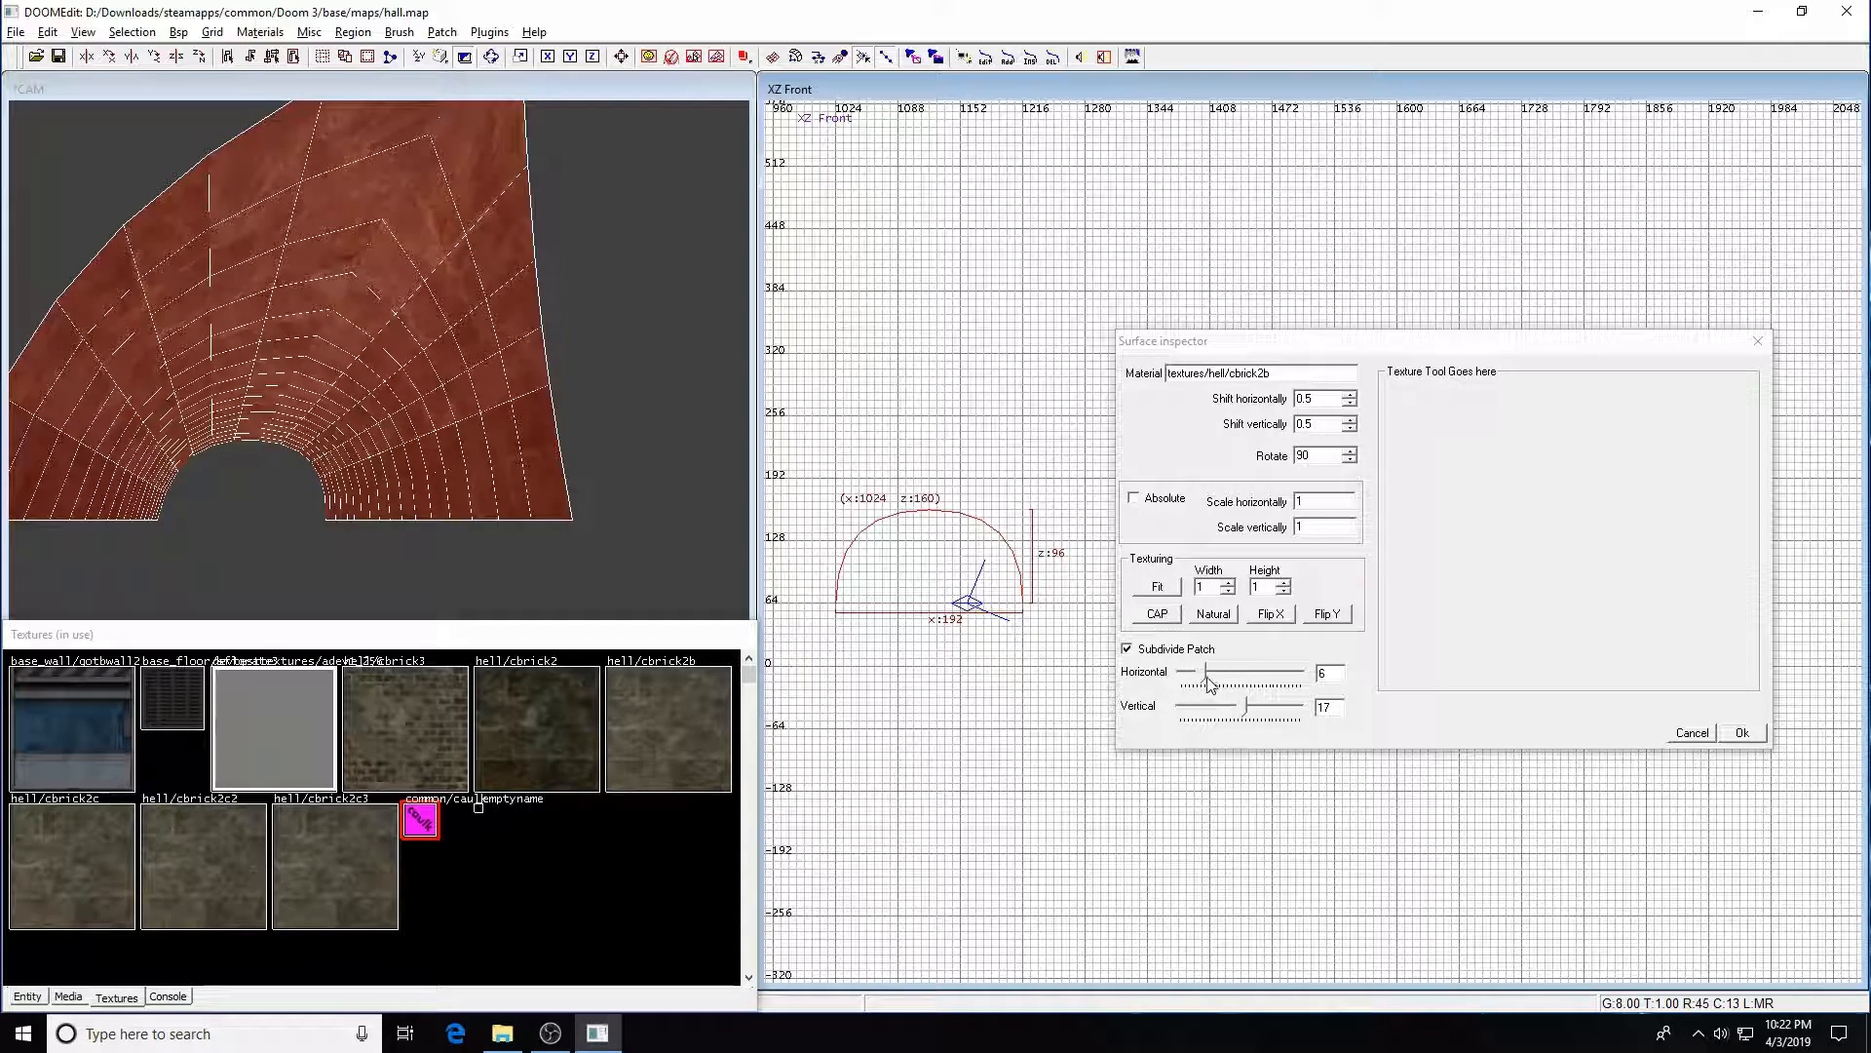
{"action": "left_click_drag", "start_coordinate": [1246, 716], "coordinate": [1205, 716]}
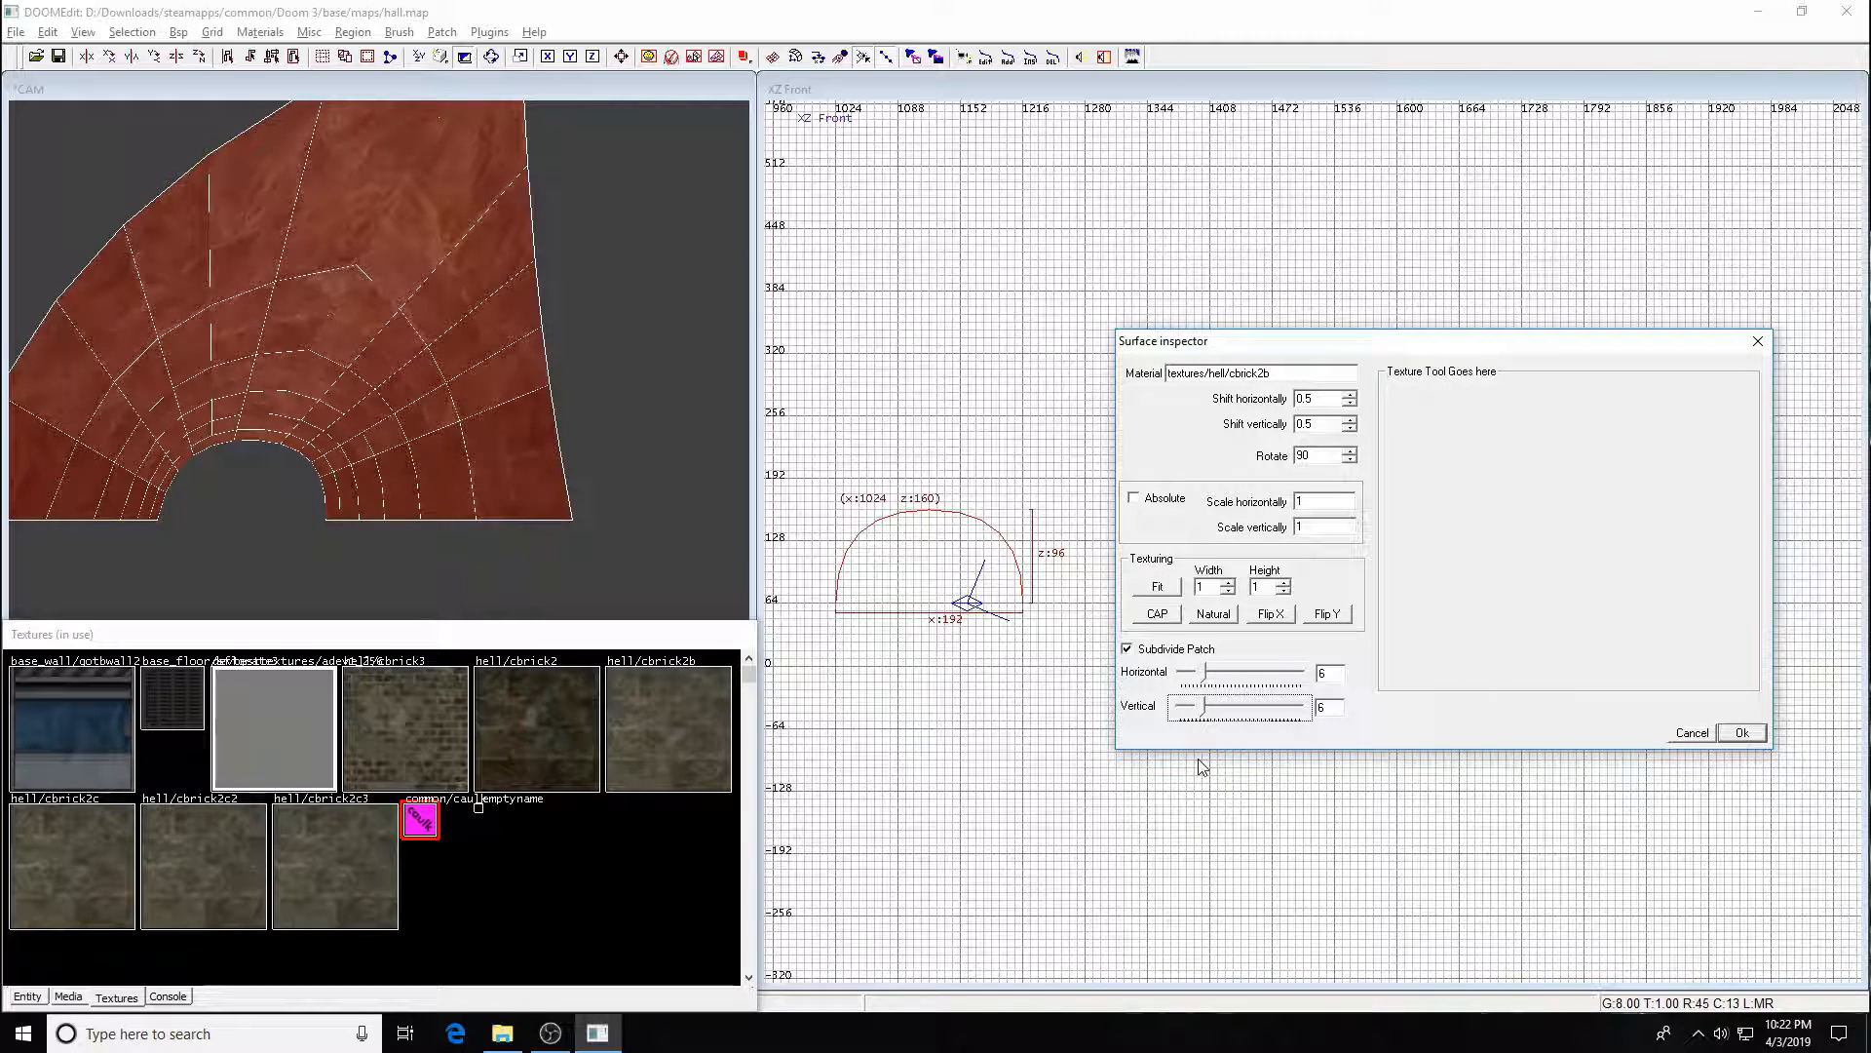
{"action": "left_click", "coordinate": [1741, 732]}
{"action": "key", "text": "Escape"}
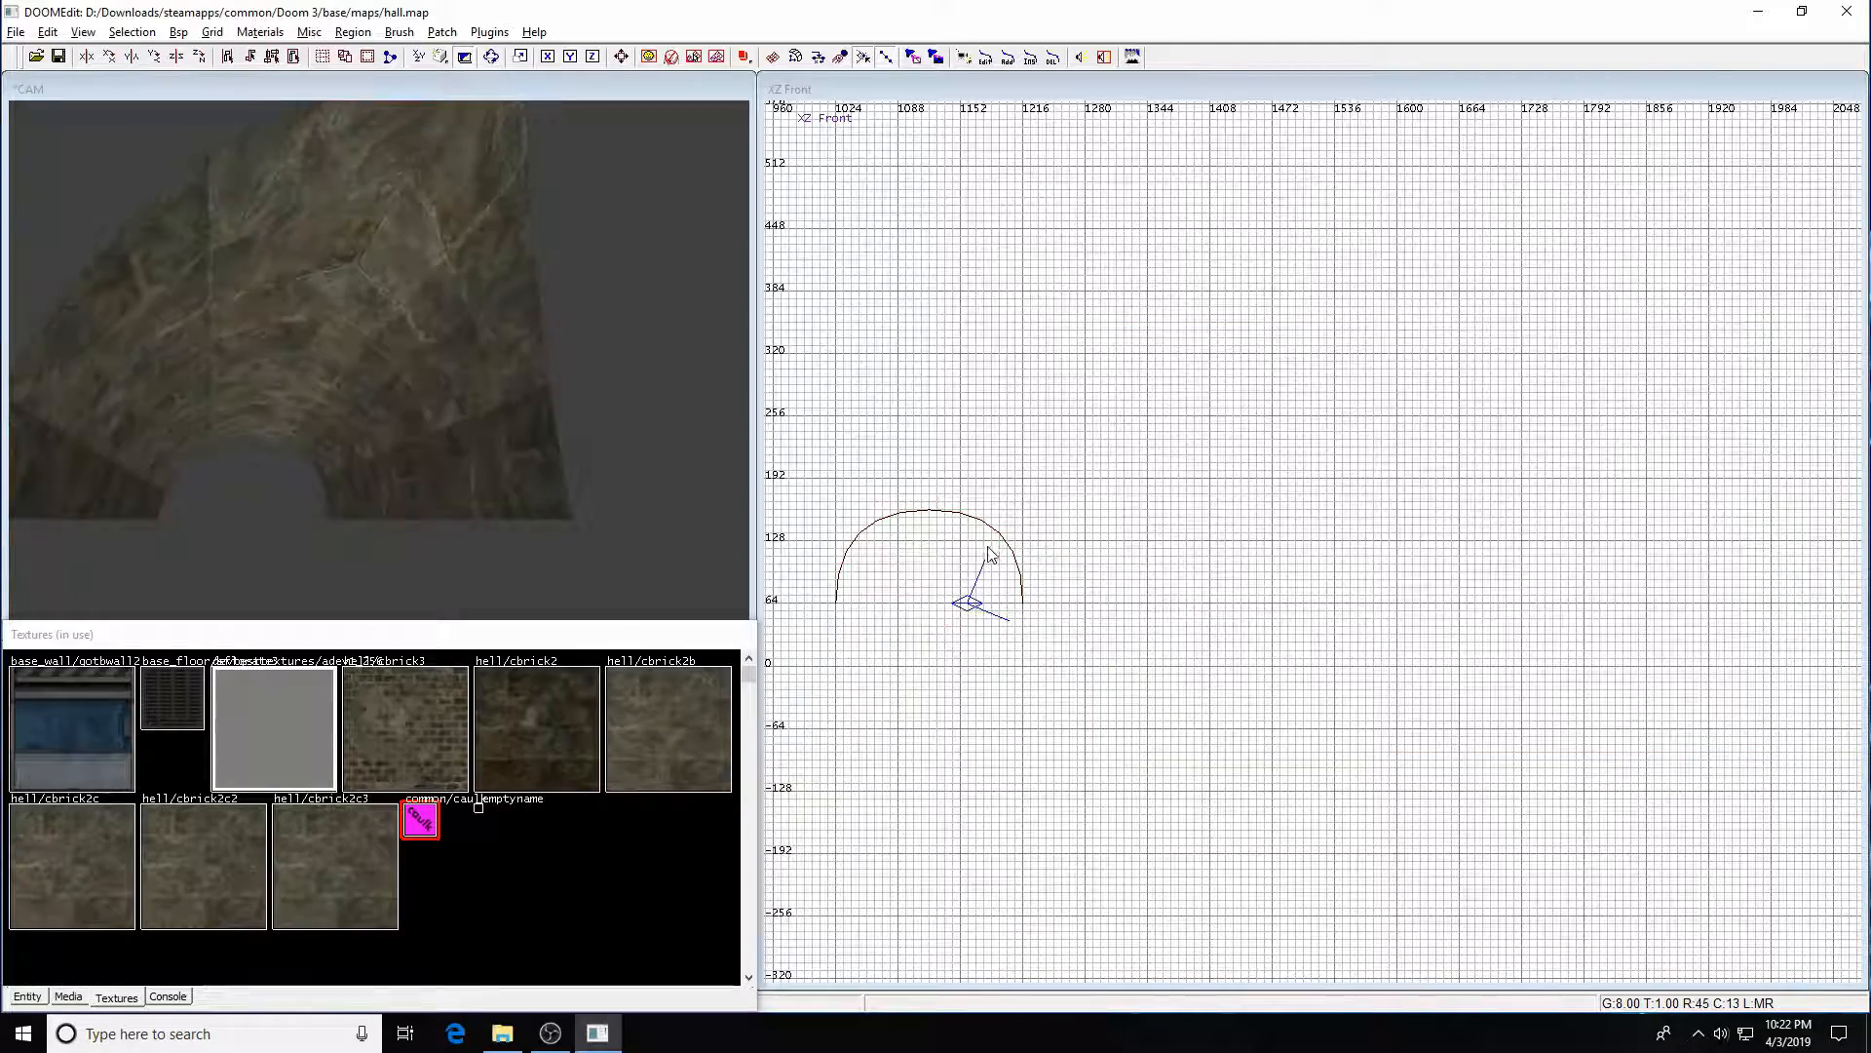
- Face the arch's pointed end squarely with the camera, select the patch, and bring it up in the top view
{"action": "key", "text": "Up"}
{"action": "key", "text": "Up"}
{"action": "key", "text": "Up"}
{"action": "key", "text": "Left"}
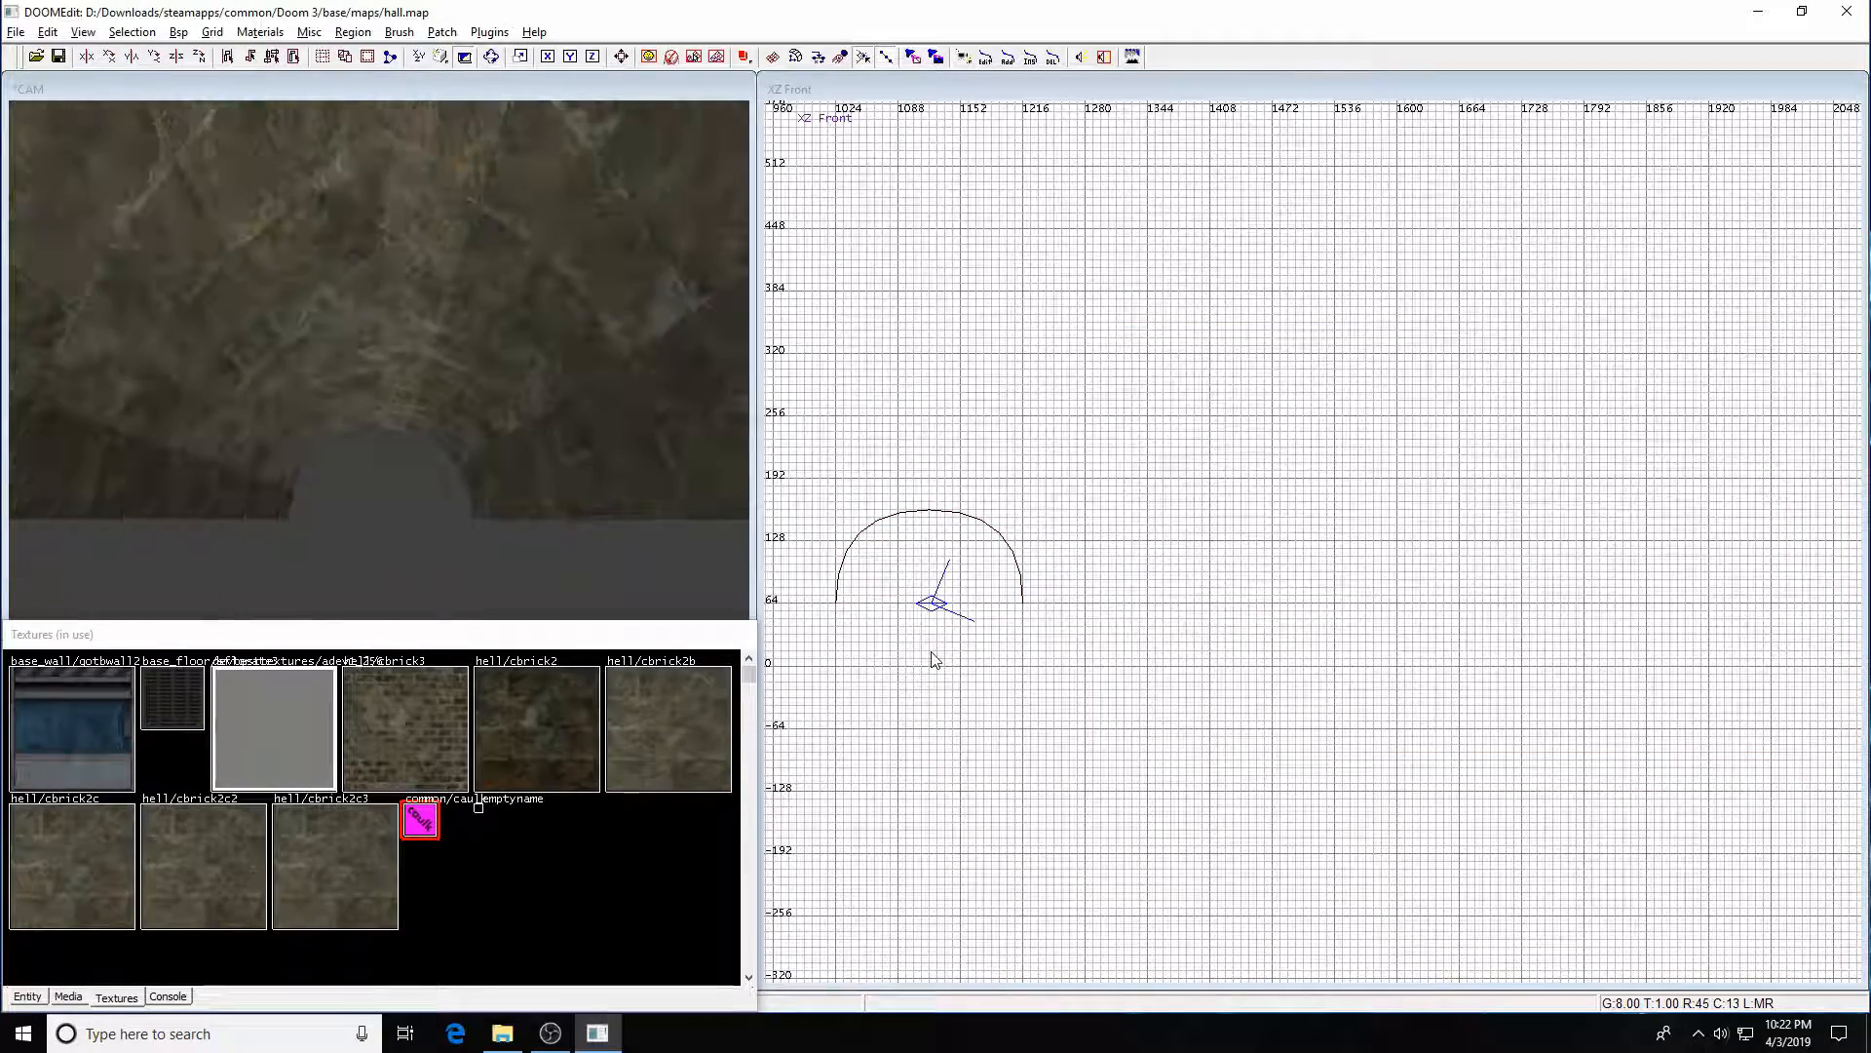
{"action": "key", "text": "Down"}
{"action": "key", "text": "Down"}
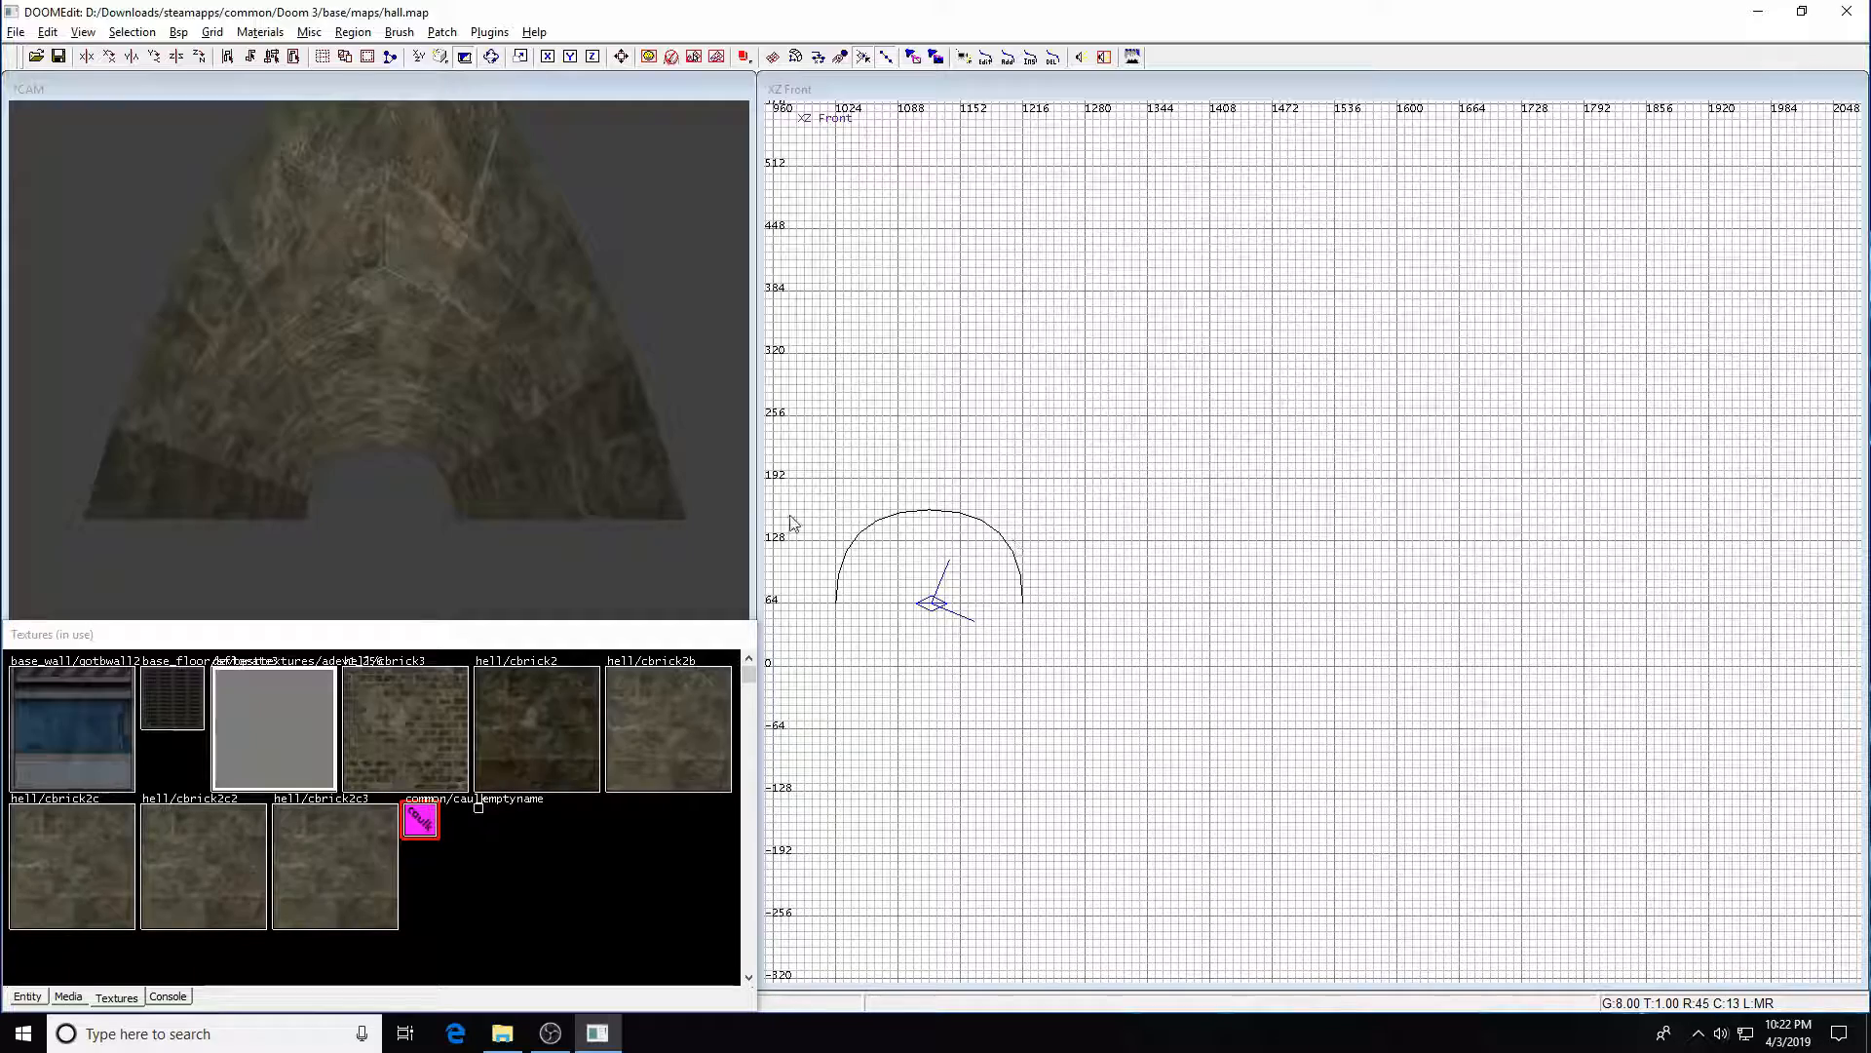
{"action": "left_click", "coordinate": [531, 462], "text": "shift"}
{"action": "key", "text": "ctrl+Tab"}
{"action": "key", "text": "ctrl+Tab"}
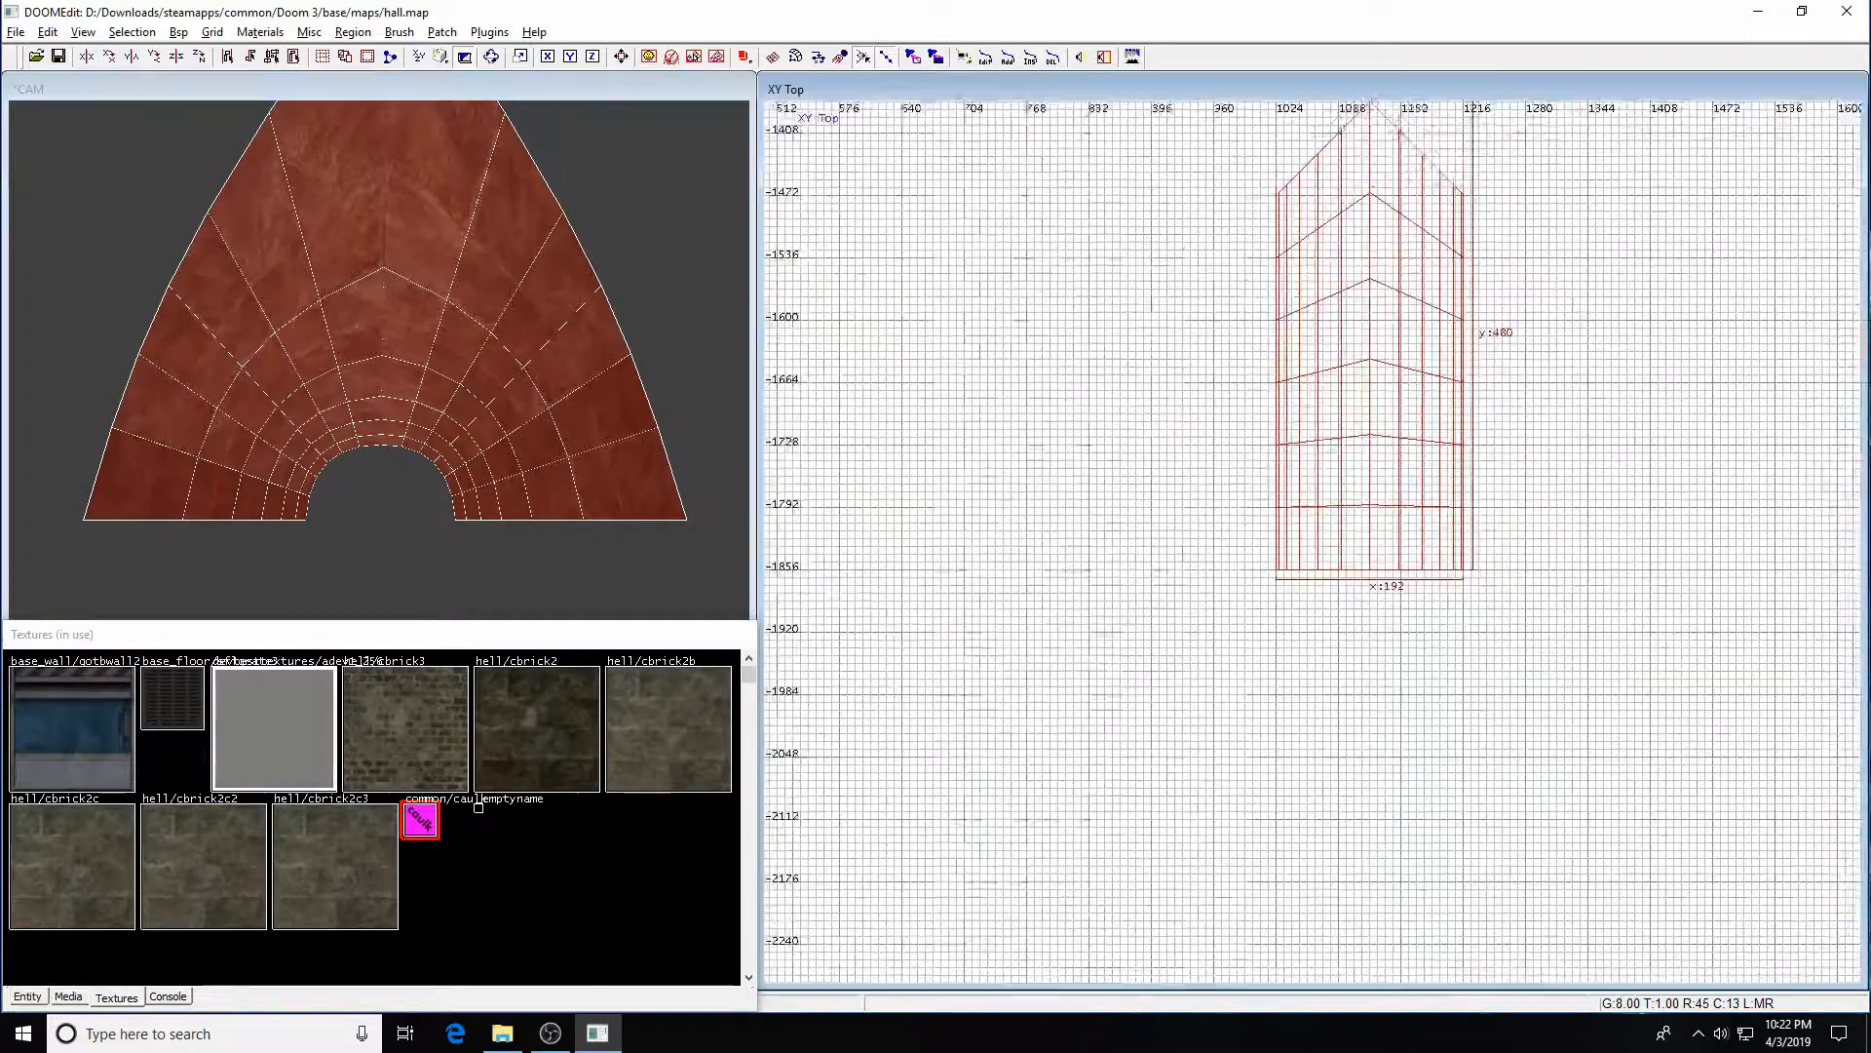
{"action": "scroll", "coordinate": [1261, 458], "scroll_direction": "up", "scroll_amount": 1}
{"action": "scroll", "coordinate": [1264, 426], "scroll_direction": "down", "scroll_amount": 1}
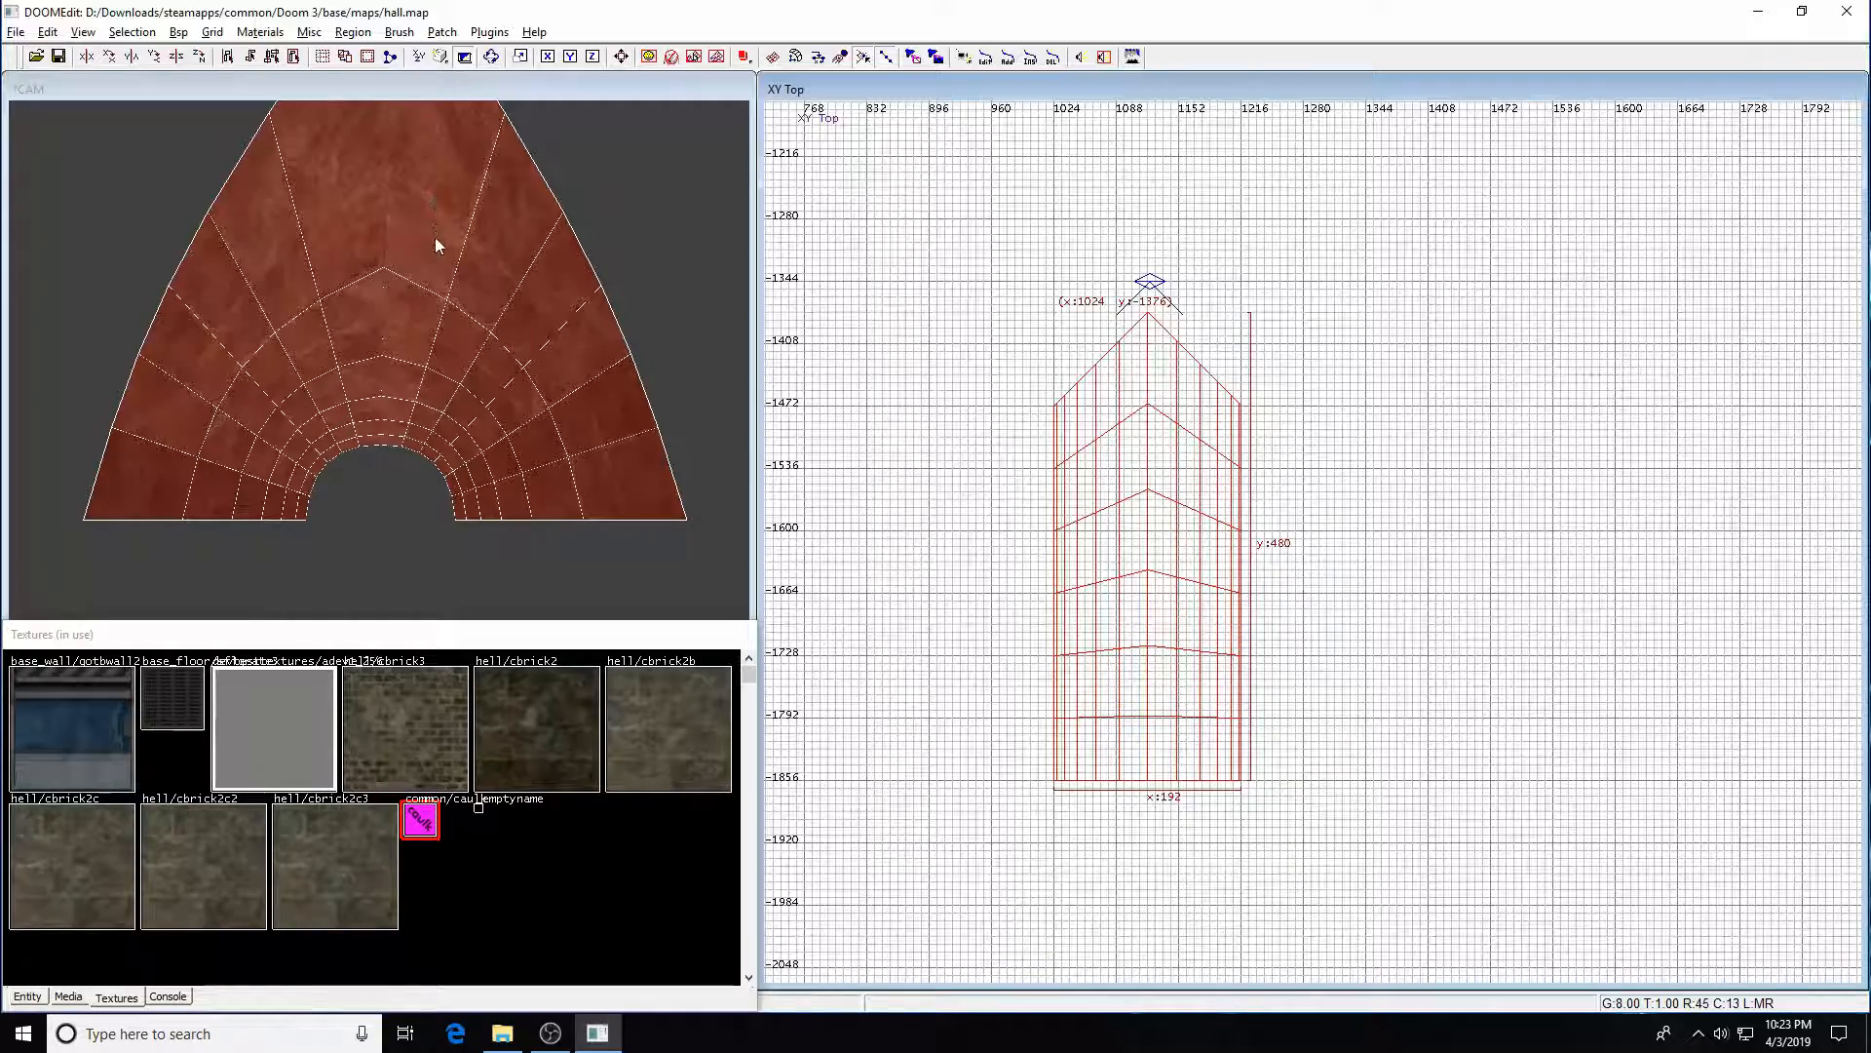
- Duplicate the arch, rotate the copy 90 degrees about the vertical axis, and fit its point against the original's as a westward tunnel arm
{"action": "right_click_drag", "start_coordinate": [1274, 548], "coordinate": [1190, 574]}
{"action": "key", "text": "space"}
{"action": "left_click_drag", "start_coordinate": [1198, 620], "coordinate": [1455, 526]}
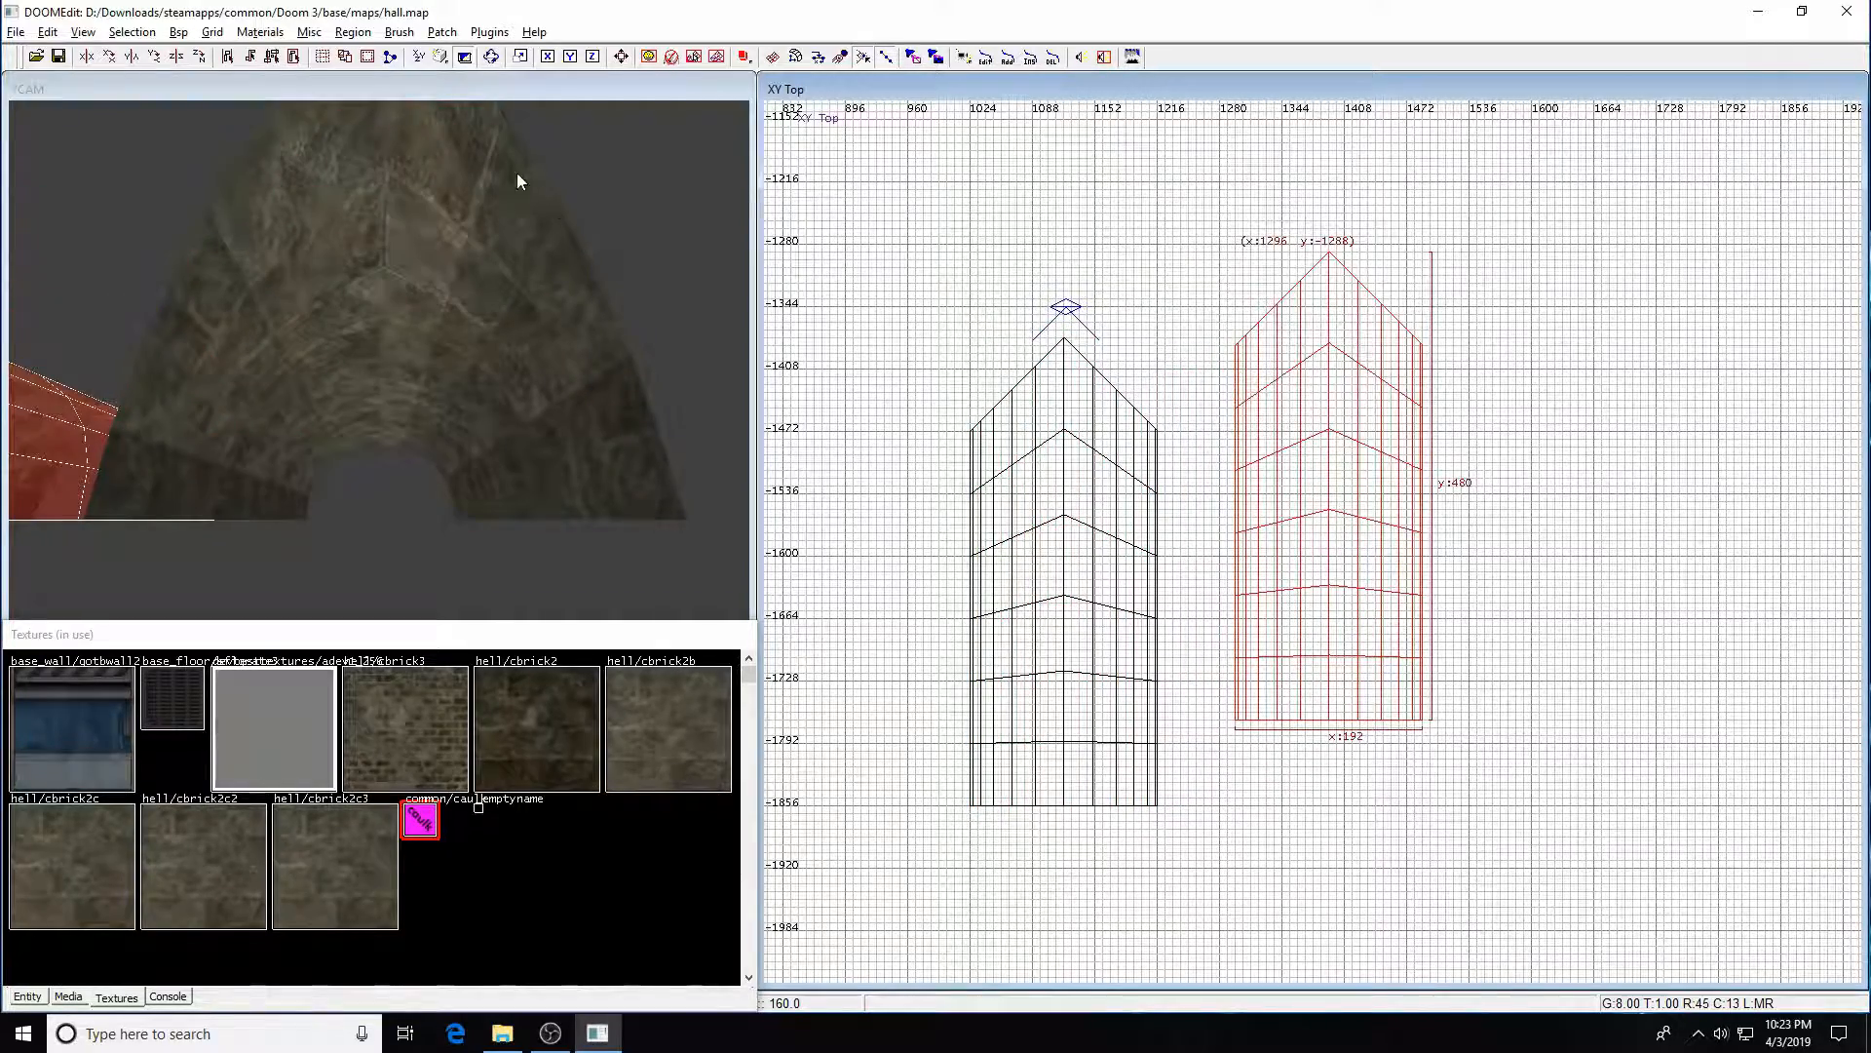
{"action": "left_click", "coordinate": [199, 57]}
{"action": "right_click_drag", "start_coordinate": [1193, 488], "coordinate": [1381, 488]}
{"action": "left_click_drag", "start_coordinate": [1381, 489], "coordinate": [882, 341]}
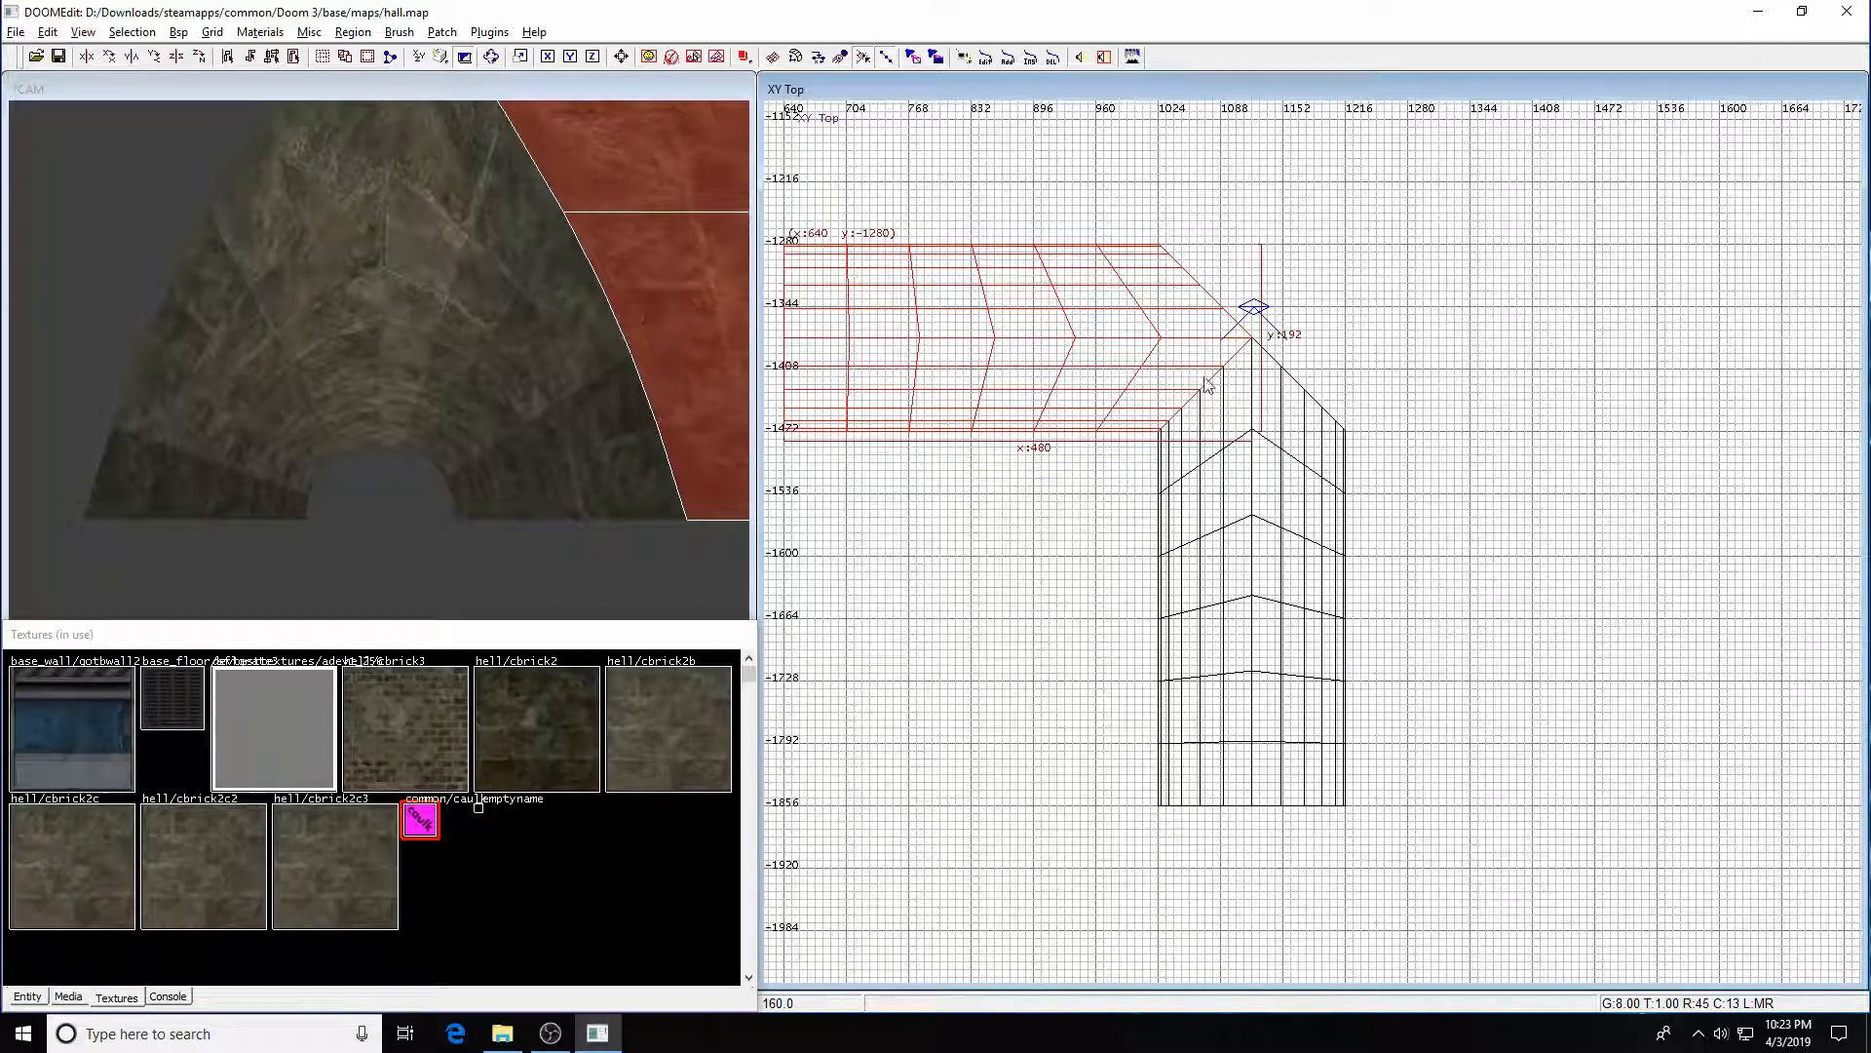
- Duplicate both arches together, rotate the copies about the vertical axis, and fit them opposite the originals to complete a four-way junction
{"action": "right_click_drag", "start_coordinate": [1385, 656], "coordinate": [1328, 653]}
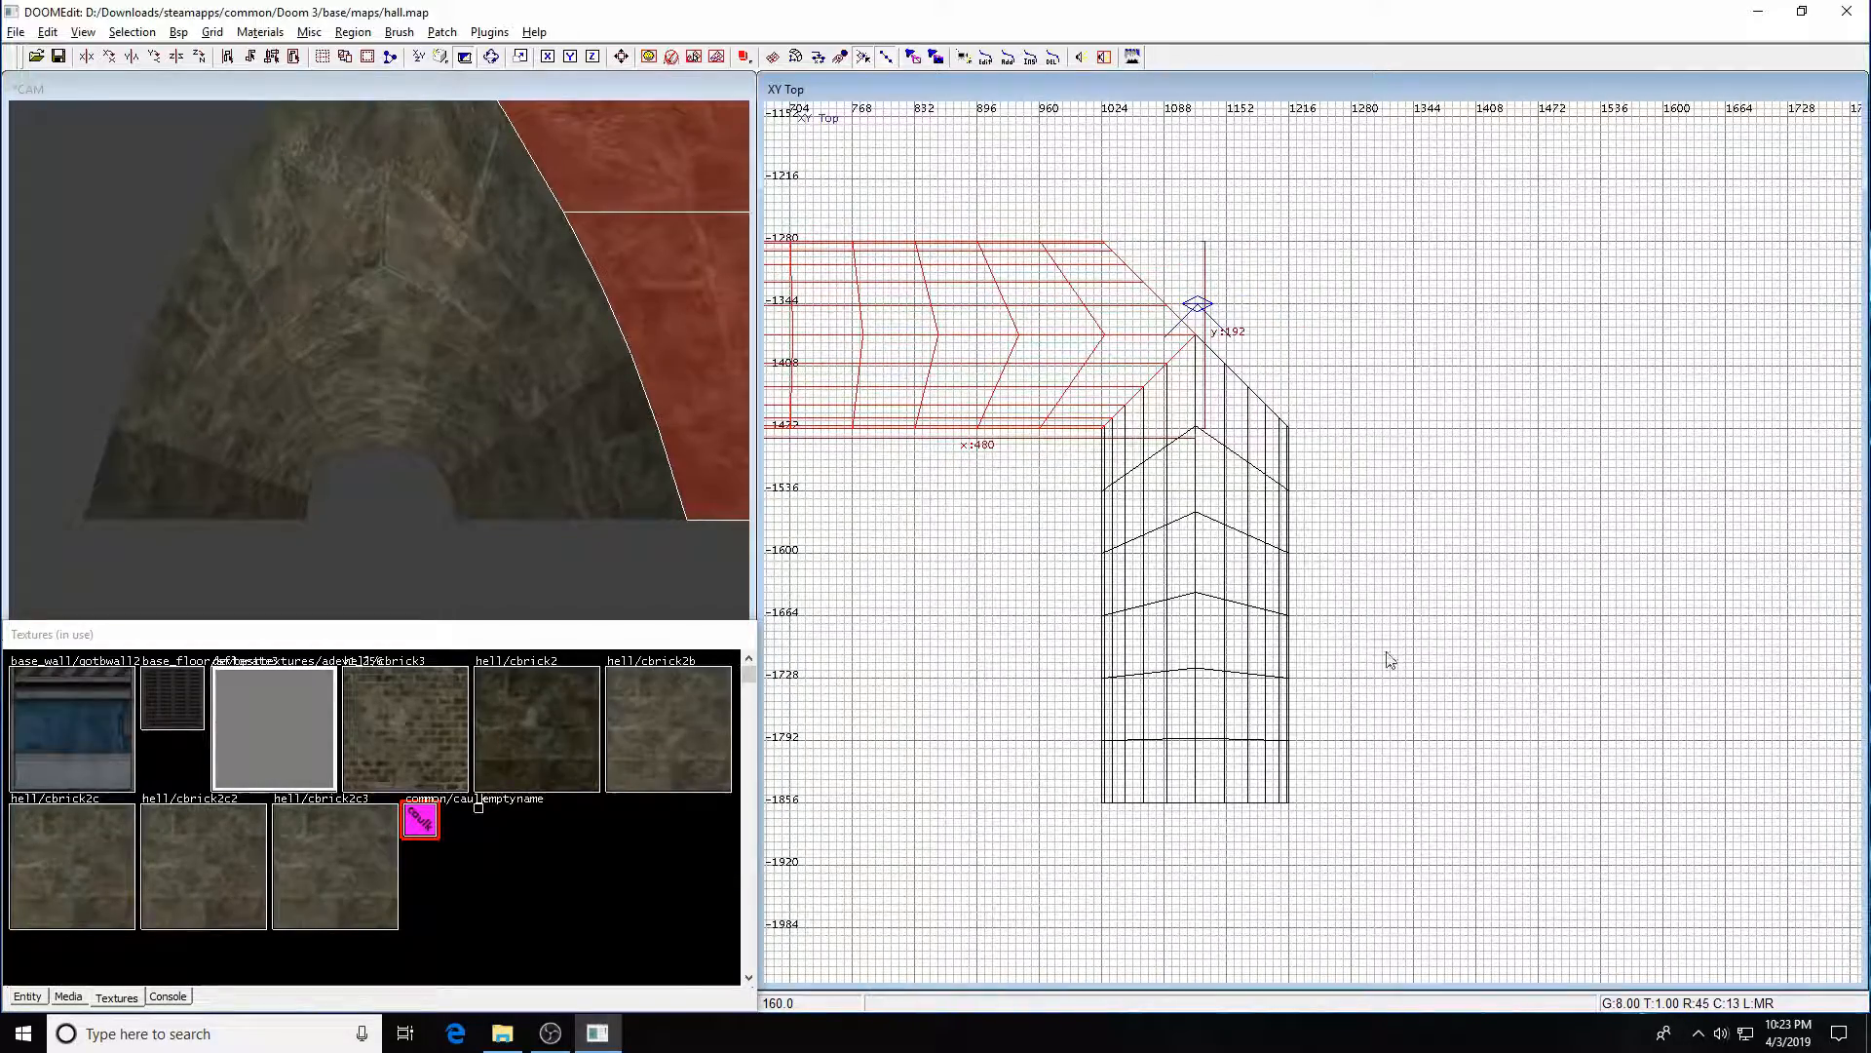
{"action": "left_click", "coordinate": [1205, 725], "text": "shift"}
{"action": "key", "text": "space"}
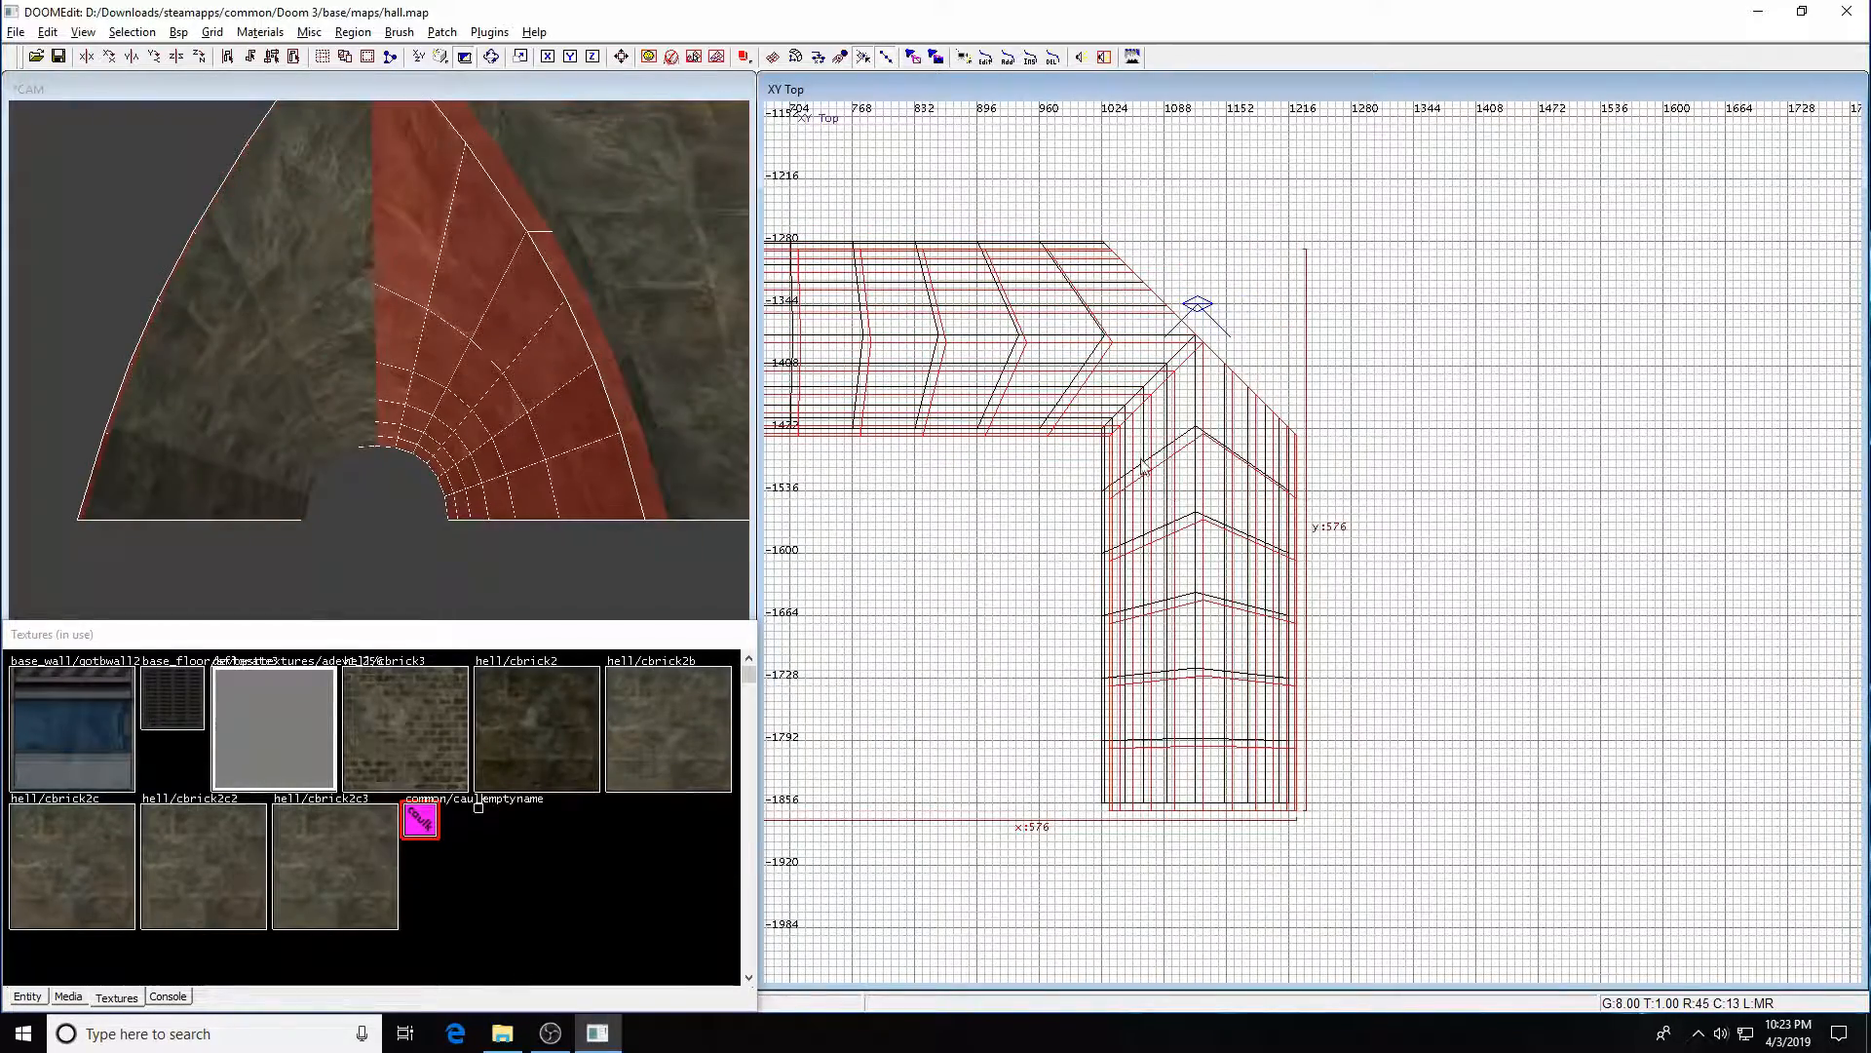
{"action": "left_click", "coordinate": [193, 60]}
{"action": "left_click_drag", "start_coordinate": [912, 655], "coordinate": [1267, 338]}
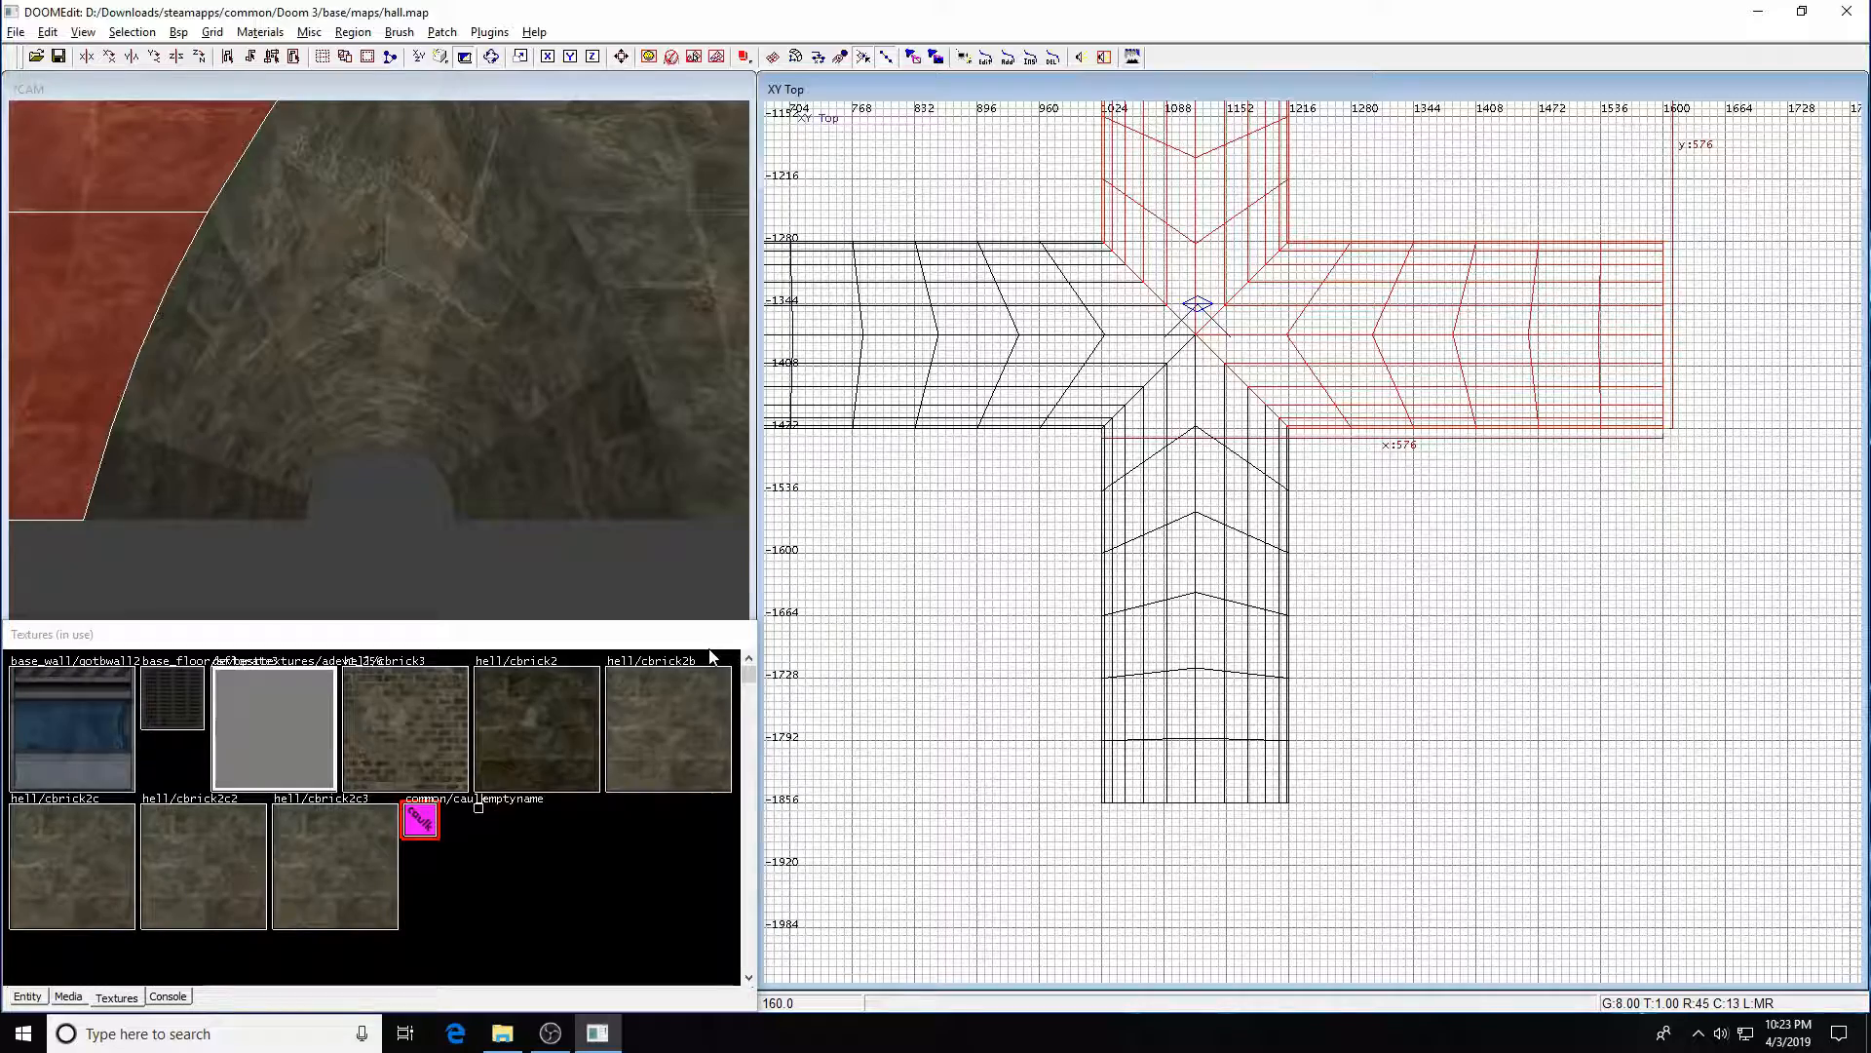
- Back the camera away from the junction's centre, unhide all hidden objects, and clear the selection
{"action": "key", "text": "Left"}
{"action": "key", "text": "Left"}
{"action": "key", "text": "Left"}
{"action": "key", "text": "Left"}
{"action": "key", "text": "Left"}
{"action": "key", "text": "Right"}
{"action": "key", "text": "Right"}
{"action": "key", "text": "Right"}
{"action": "key", "text": "Right"}
{"action": "key", "text": "Right"}
{"action": "key", "text": "Down"}
{"action": "key", "text": "Down"}
{"action": "key", "text": "shift+h"}
{"action": "key", "text": "Escape"}
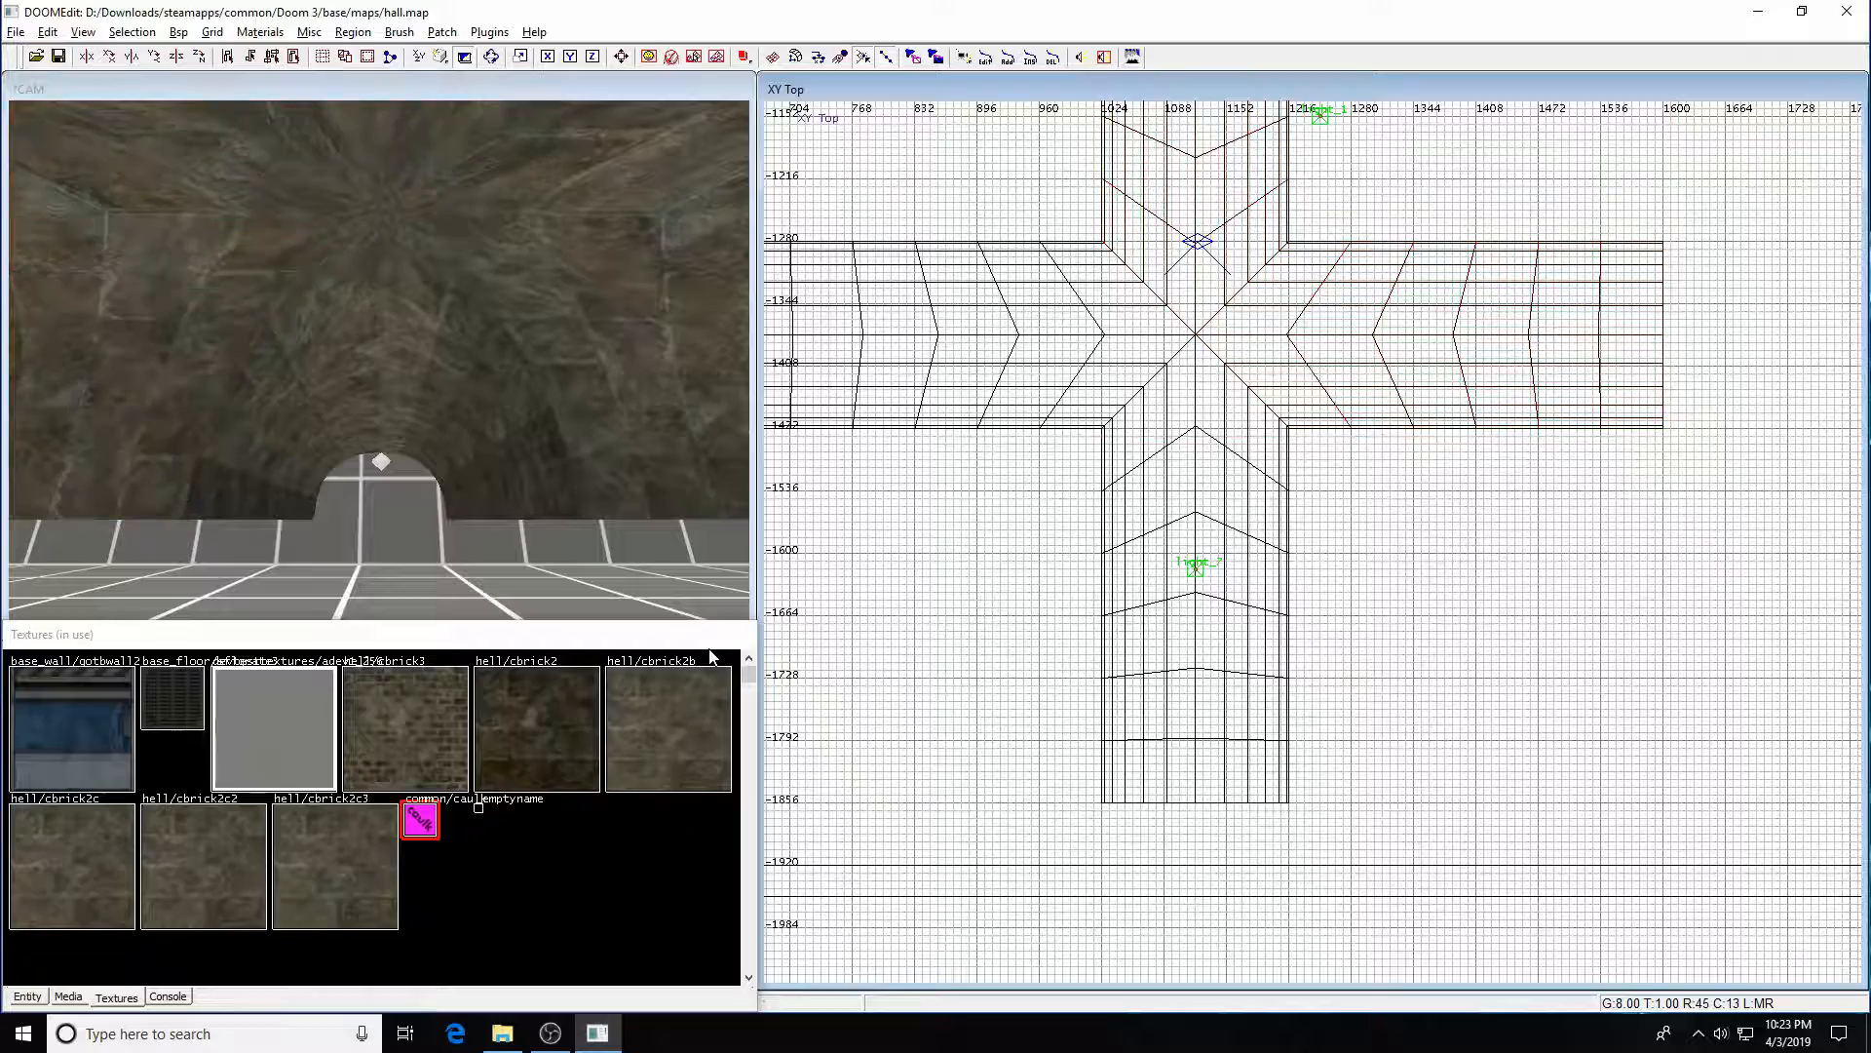
- Move the light from the southern arch to the junction's centre and save the map
{"action": "left_click", "coordinate": [379, 464], "text": "shift"}
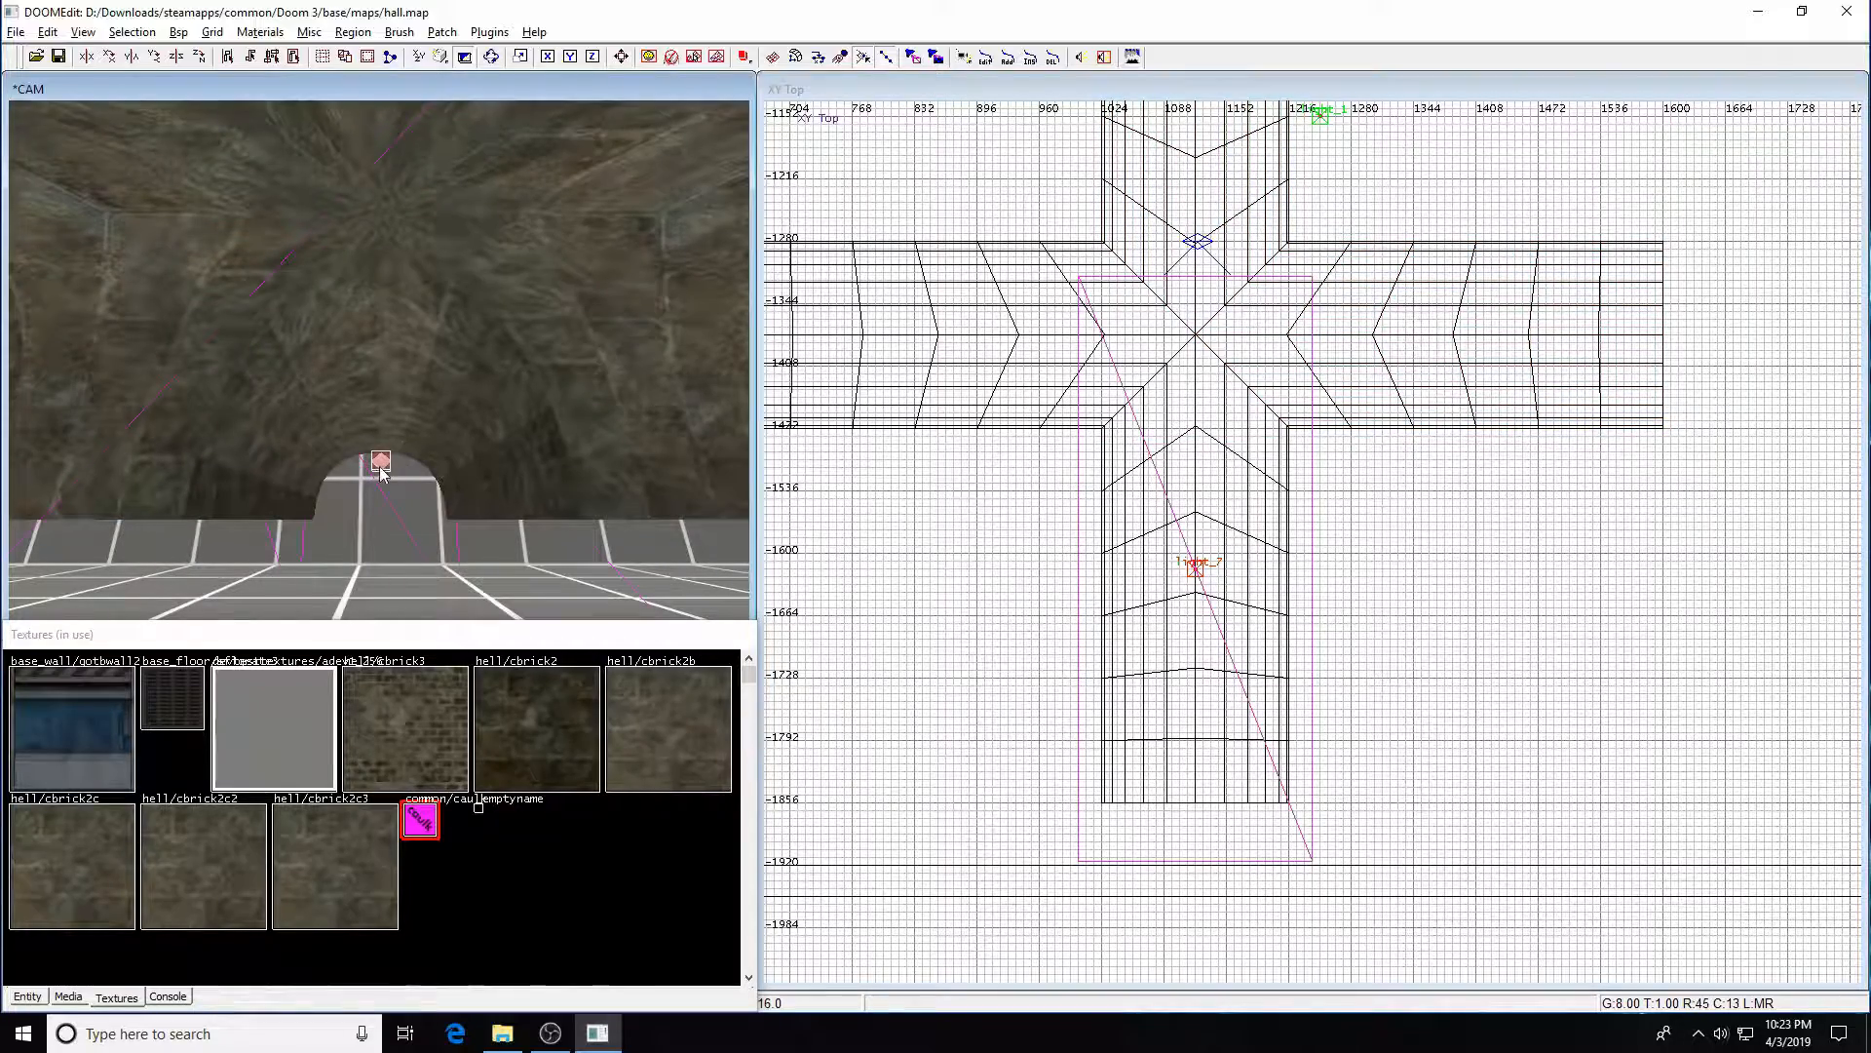
{"action": "scroll", "coordinate": [1206, 539], "scroll_direction": "down", "scroll_amount": 2}
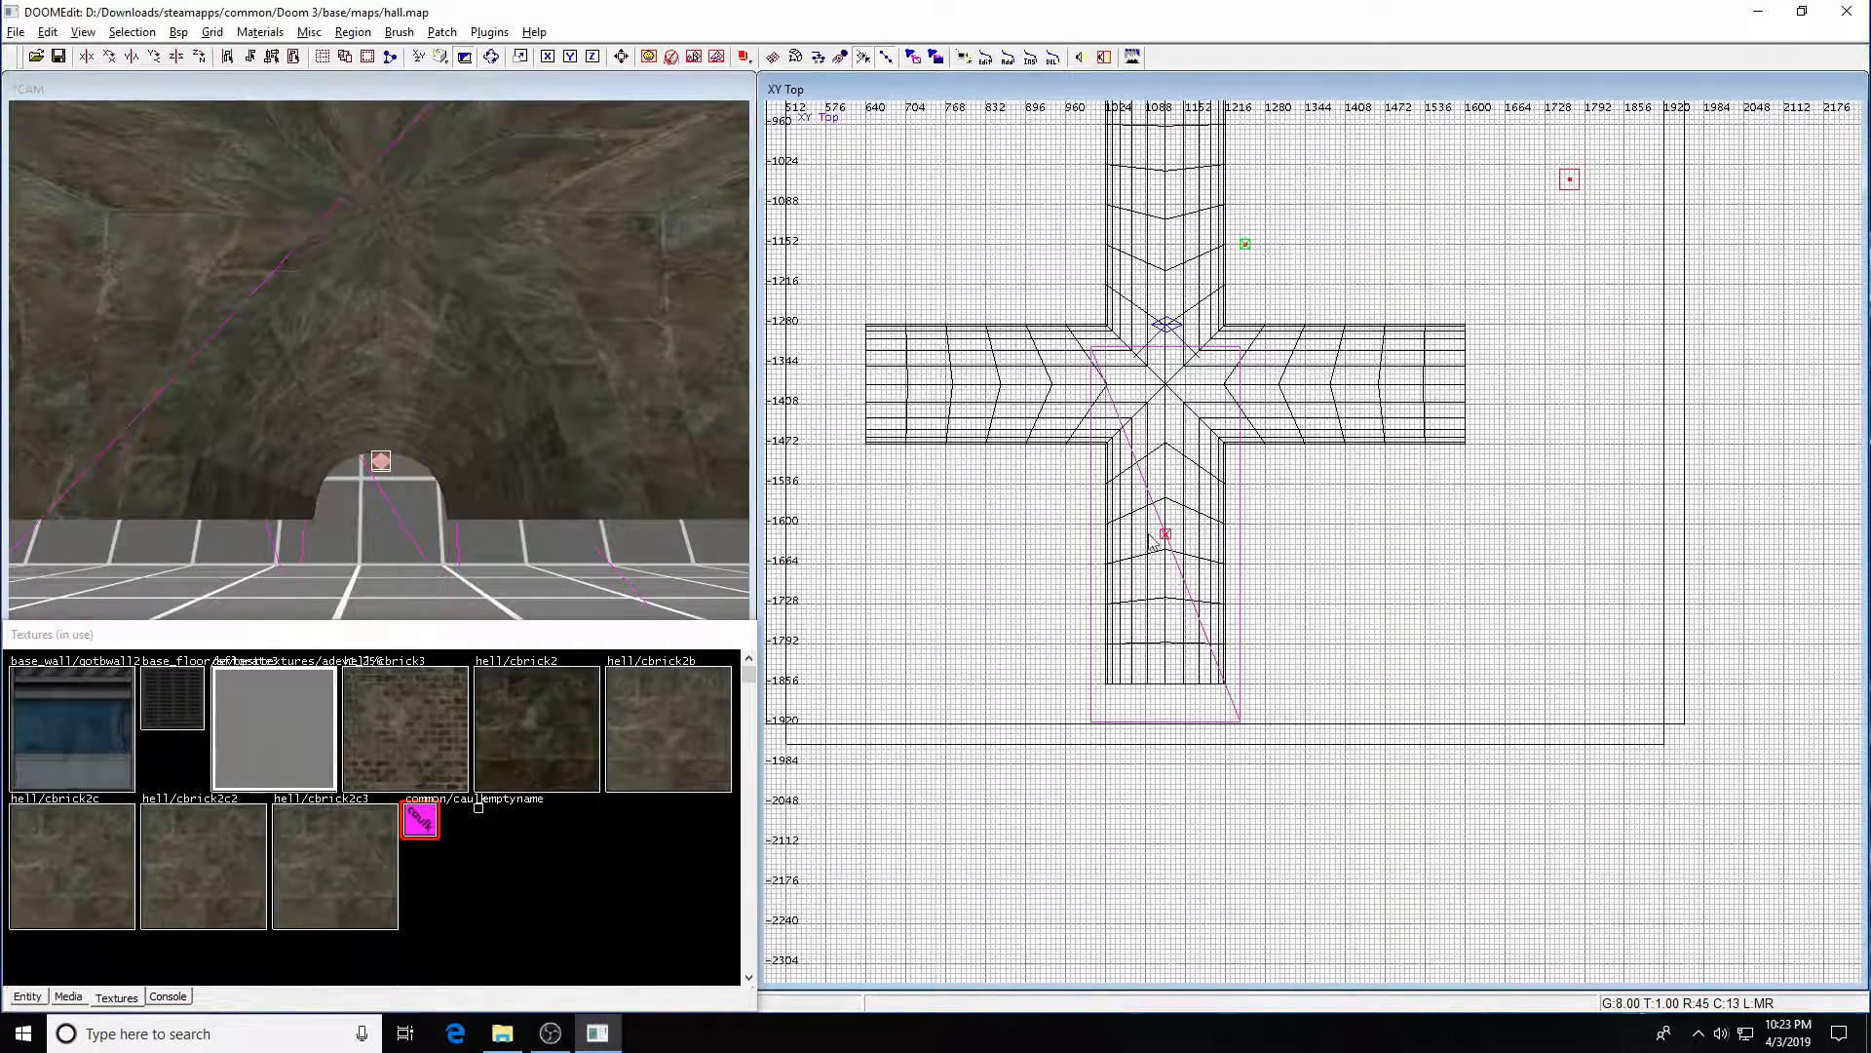
{"action": "left_click_drag", "start_coordinate": [1168, 539], "coordinate": [1166, 395]}
{"action": "key", "text": "Escape"}
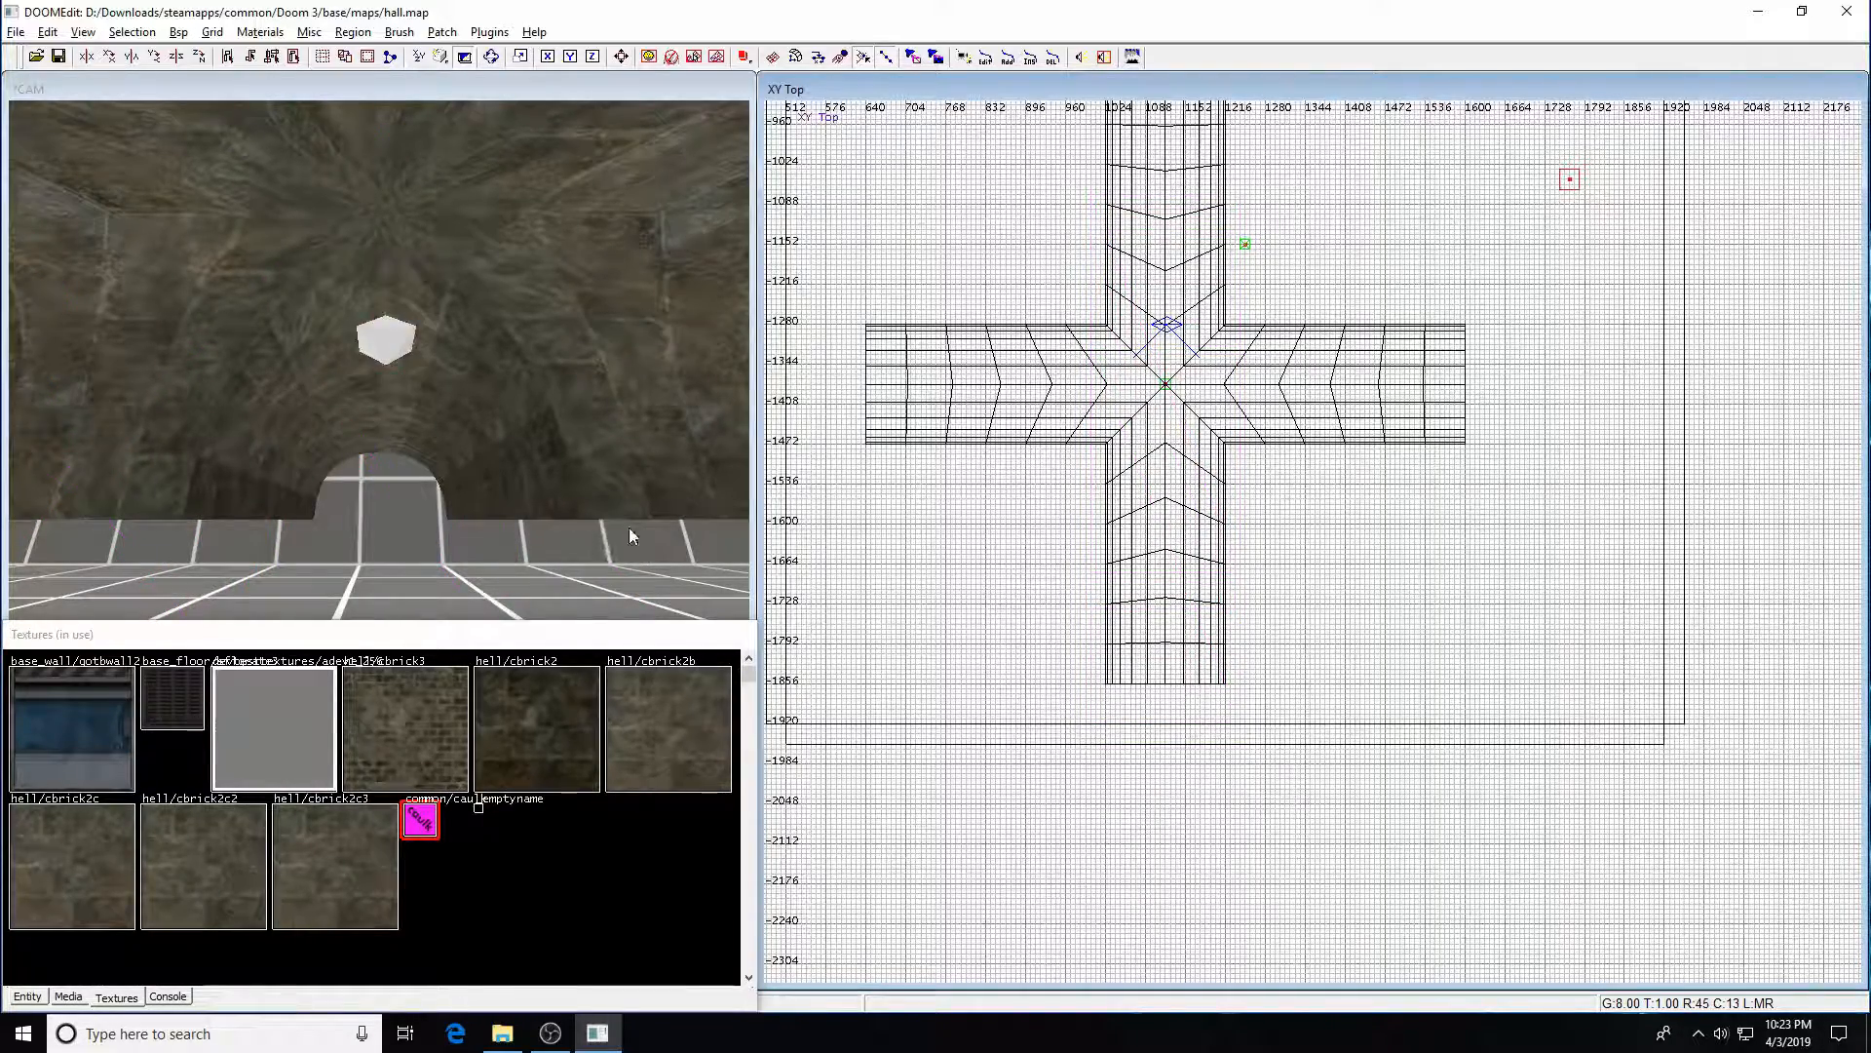
{"action": "key", "text": "ctrl+s"}
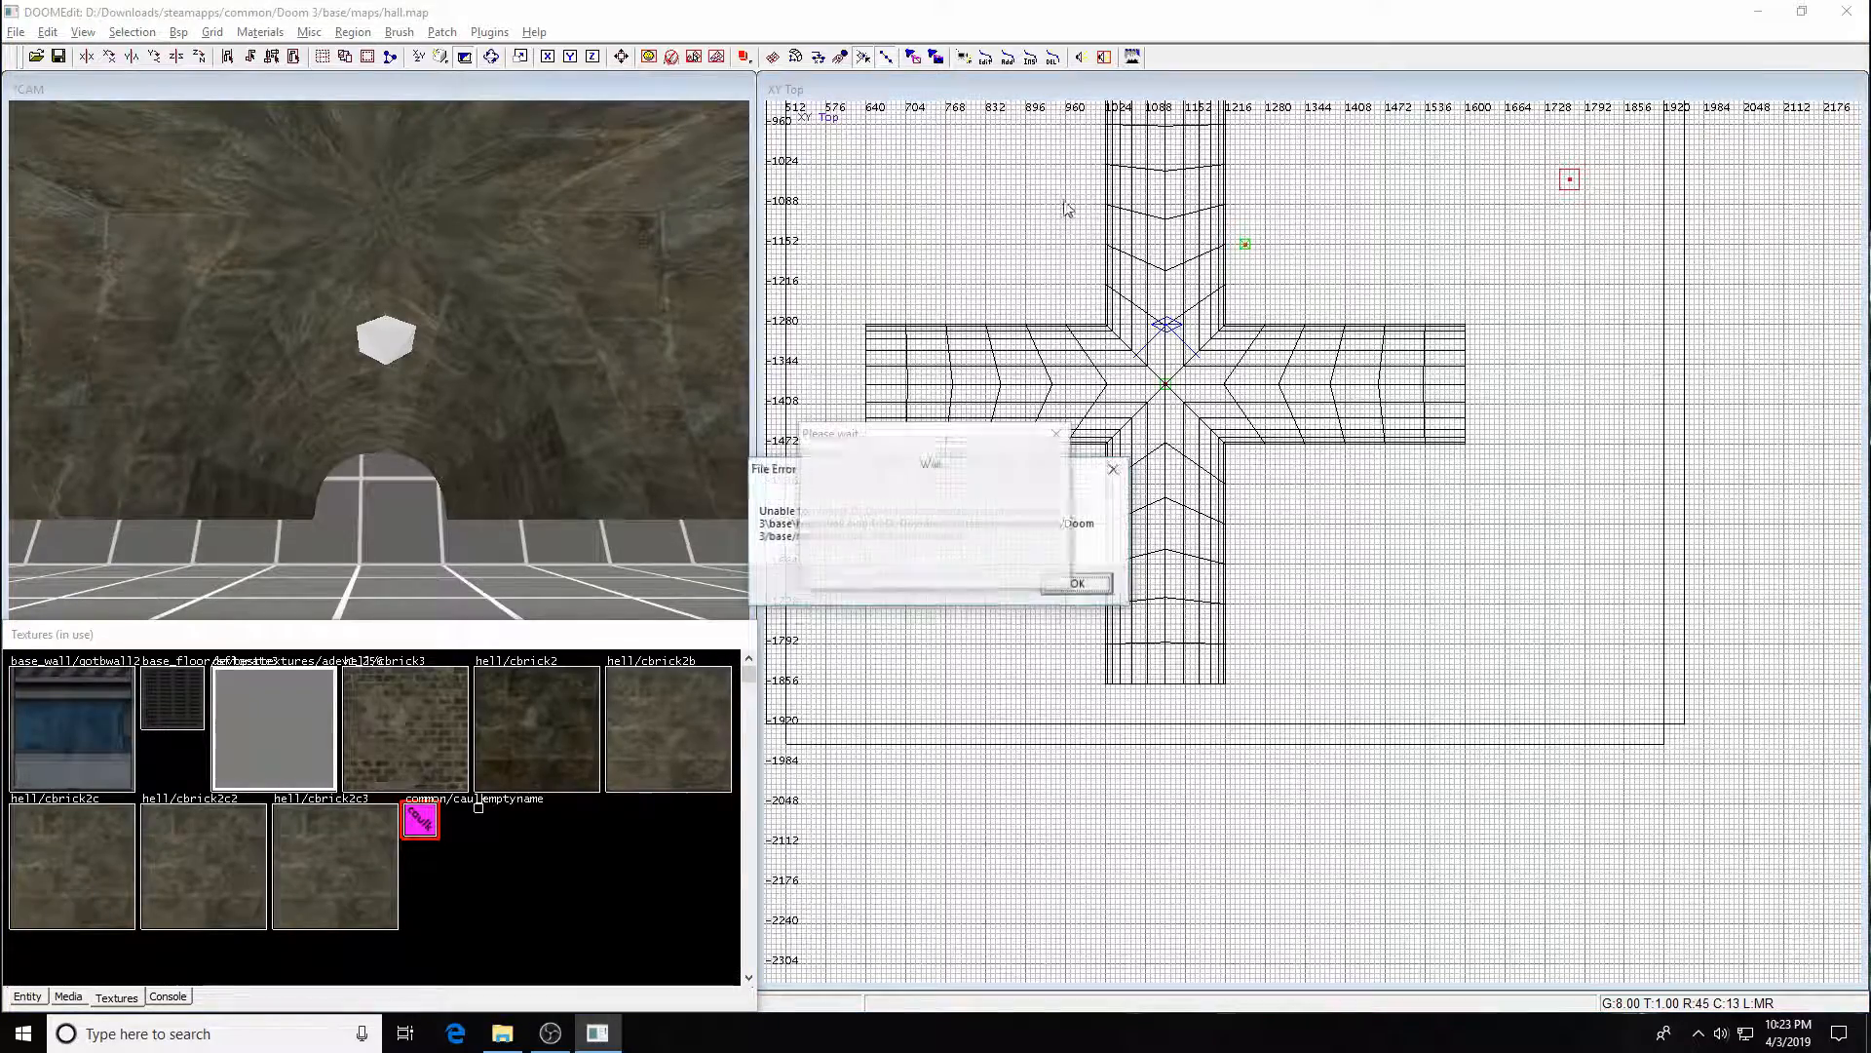
{"action": "left_click", "coordinate": [1078, 582]}
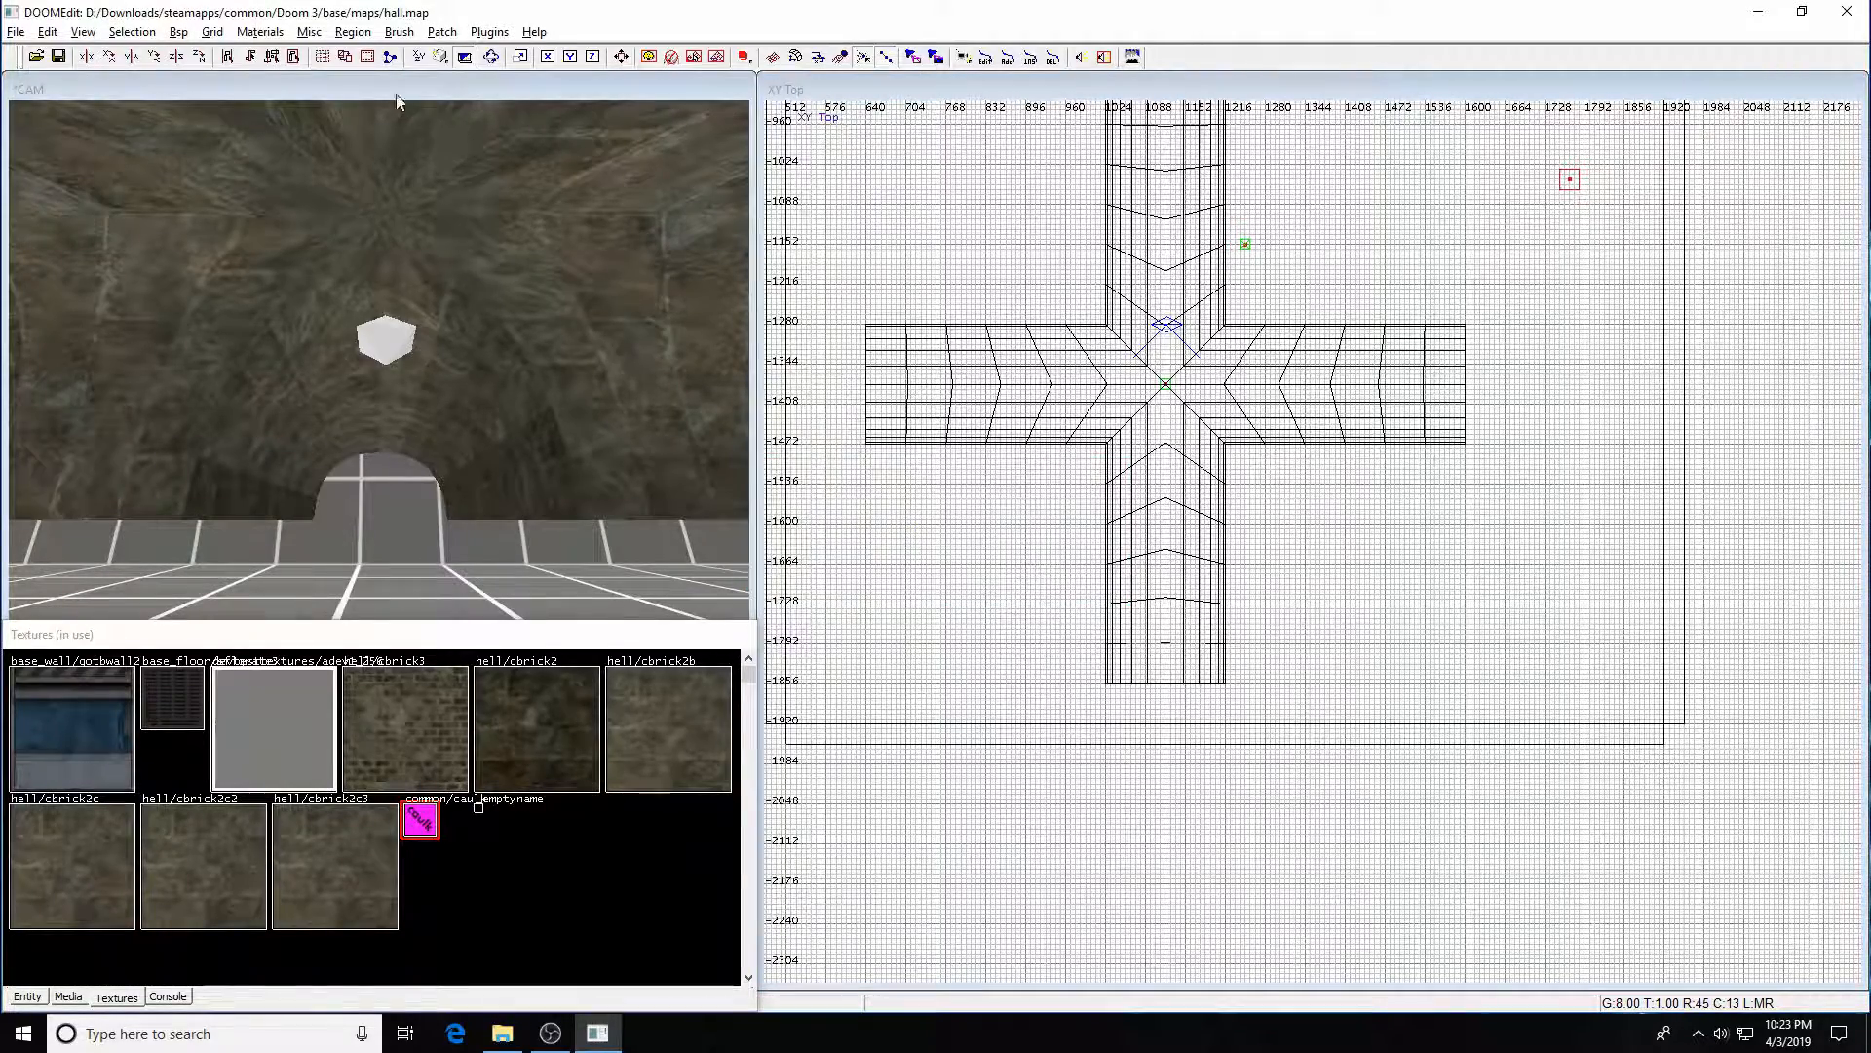
- Switch the camera view to real-time lit rendering and examine the junction's ceiling seams from the northern arm
{"action": "key", "text": "F3"}
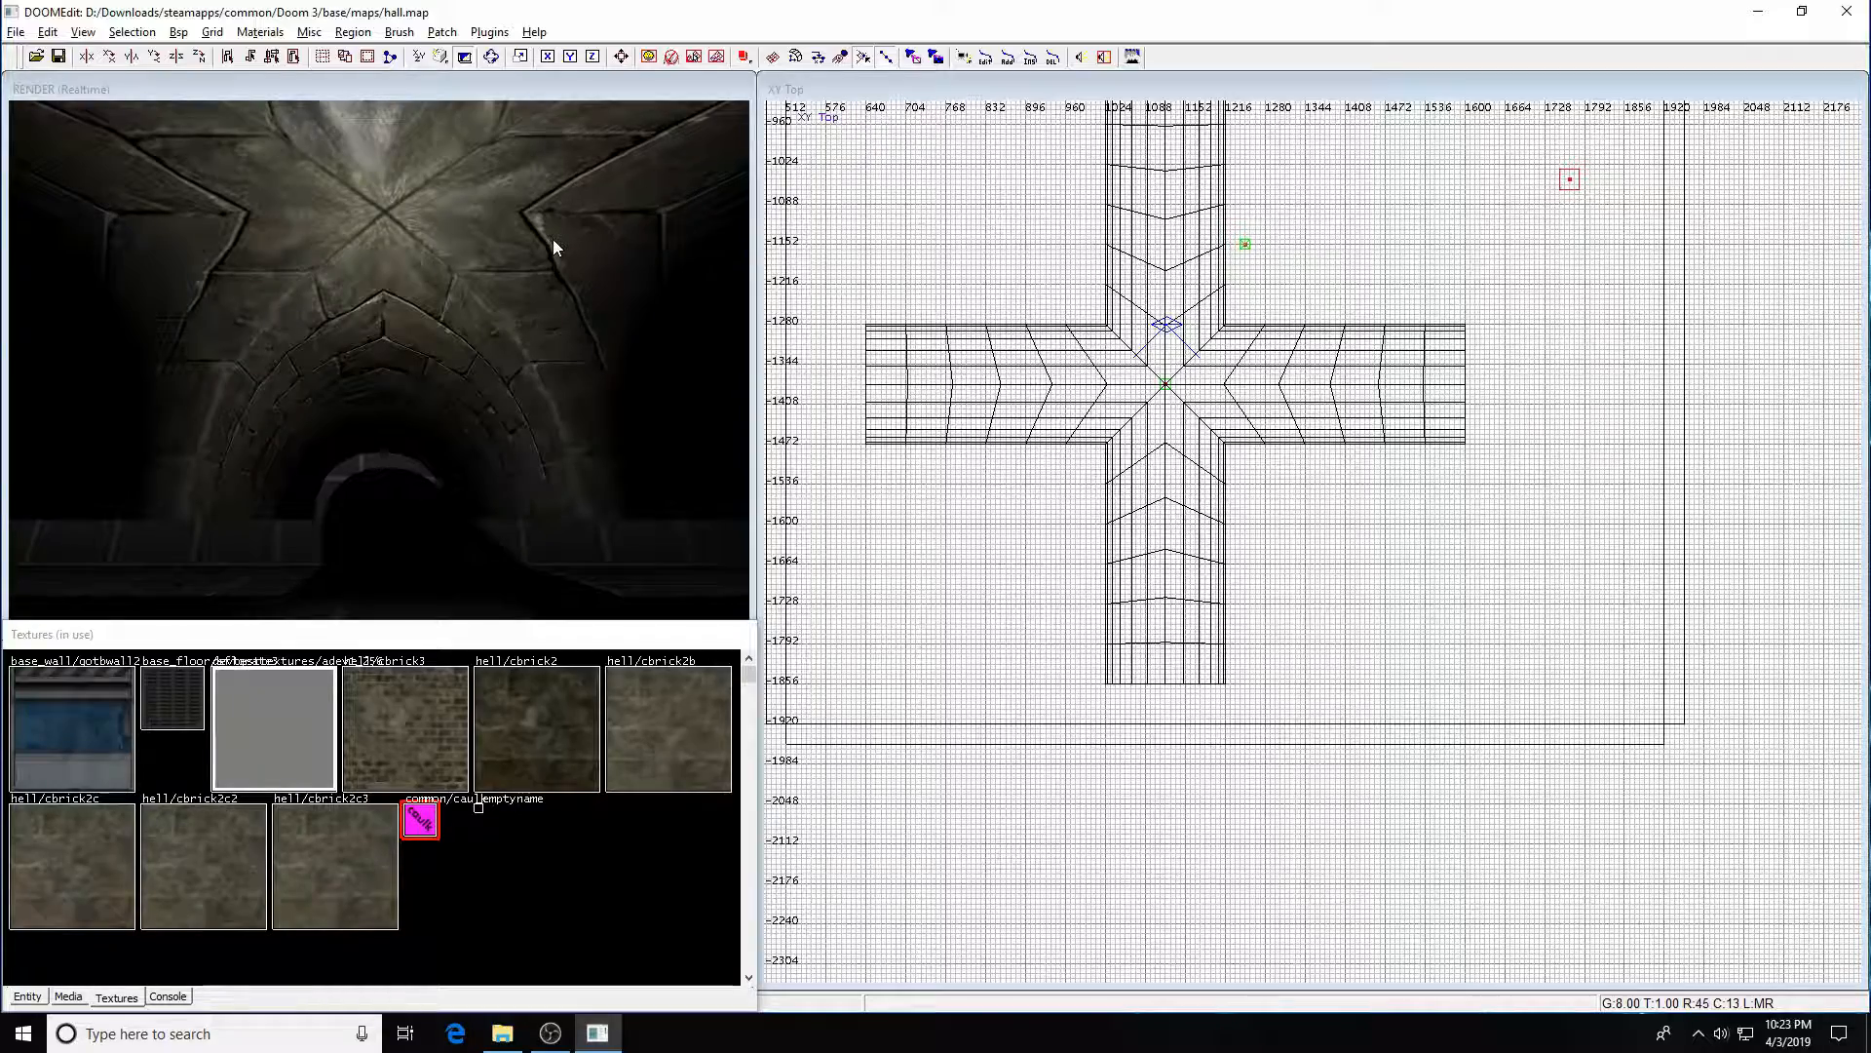
{"action": "key", "text": "Down"}
{"action": "key", "text": "Down"}
{"action": "key", "text": "Down"}
{"action": "key", "text": "Up"}
{"action": "key", "text": "Up"}
{"action": "key", "text": "Up"}
{"action": "key", "text": "Up"}
{"action": "key", "text": "Up"}
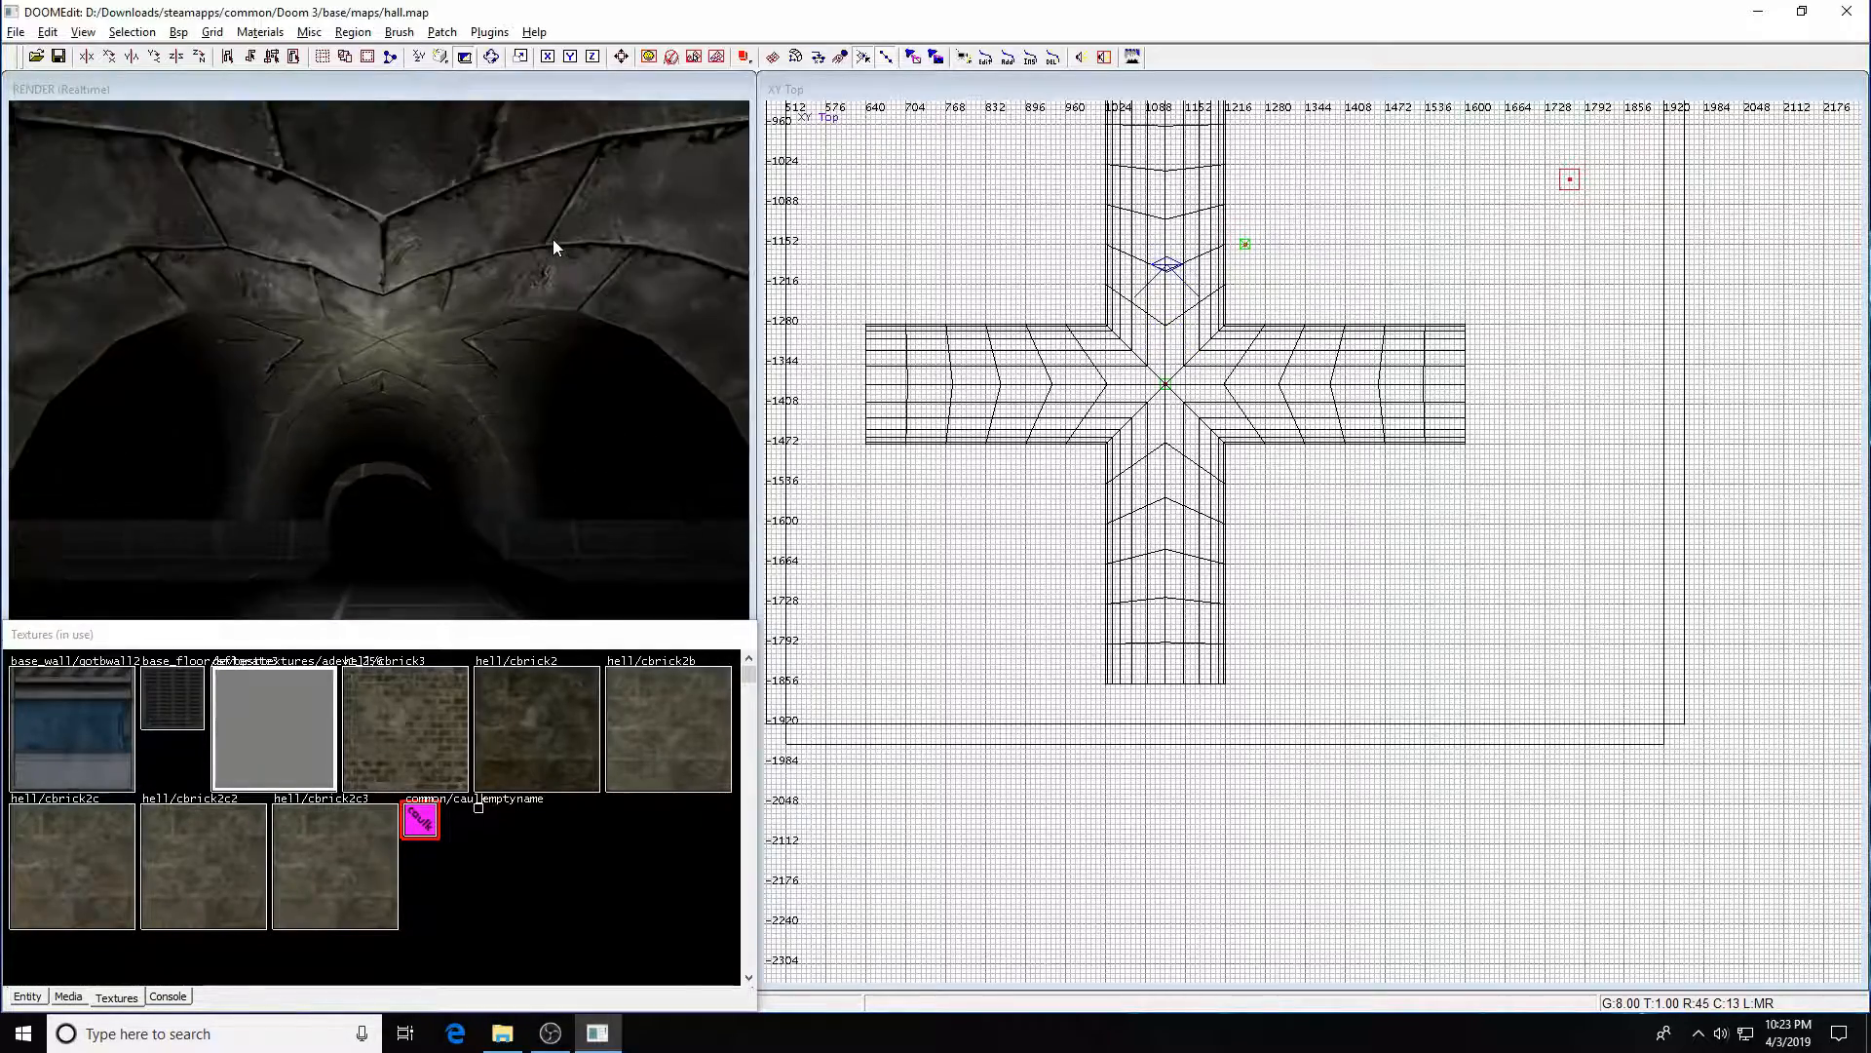
{"action": "key", "text": "Up"}
{"action": "key", "text": "Up"}
{"action": "key", "text": "Up"}
{"action": "key", "text": "Up"}
{"action": "key", "text": "Up"}
{"action": "key", "text": "Up"}
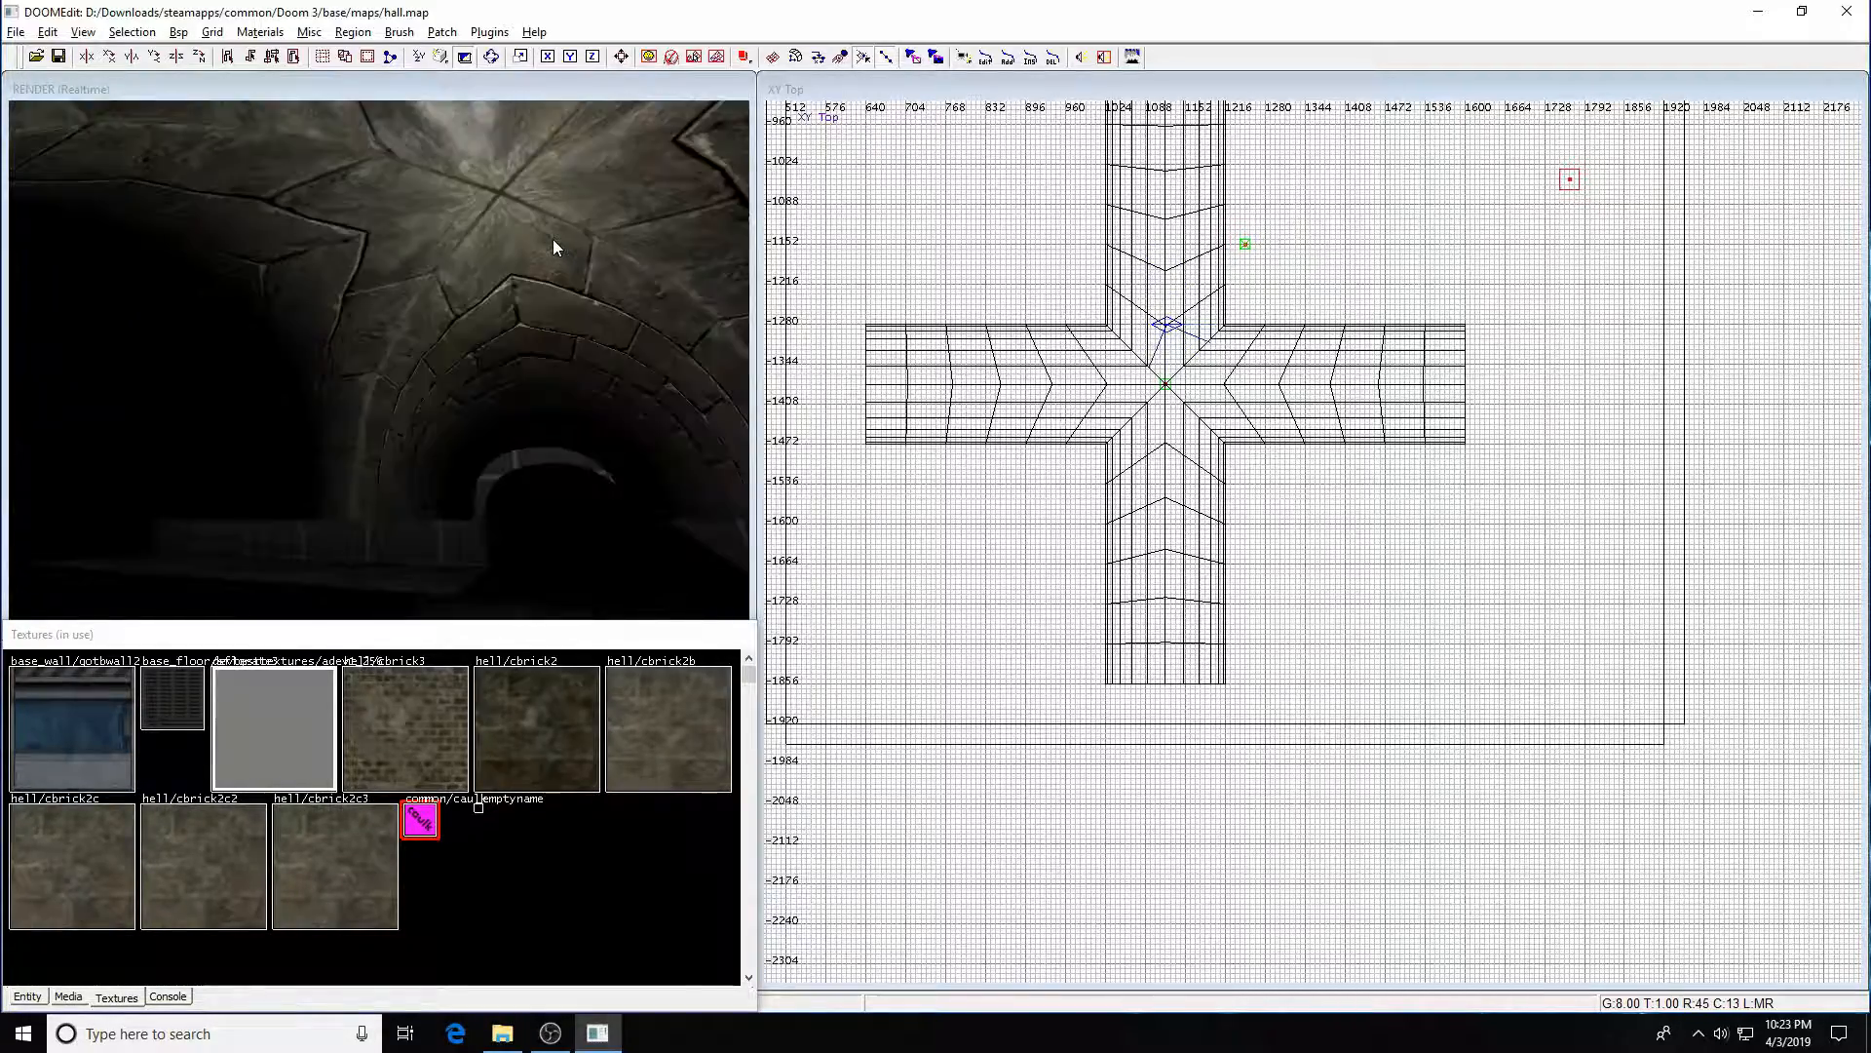
{"action": "key", "text": "Up"}
{"action": "key", "text": "Up"}
{"action": "key", "text": "Up"}
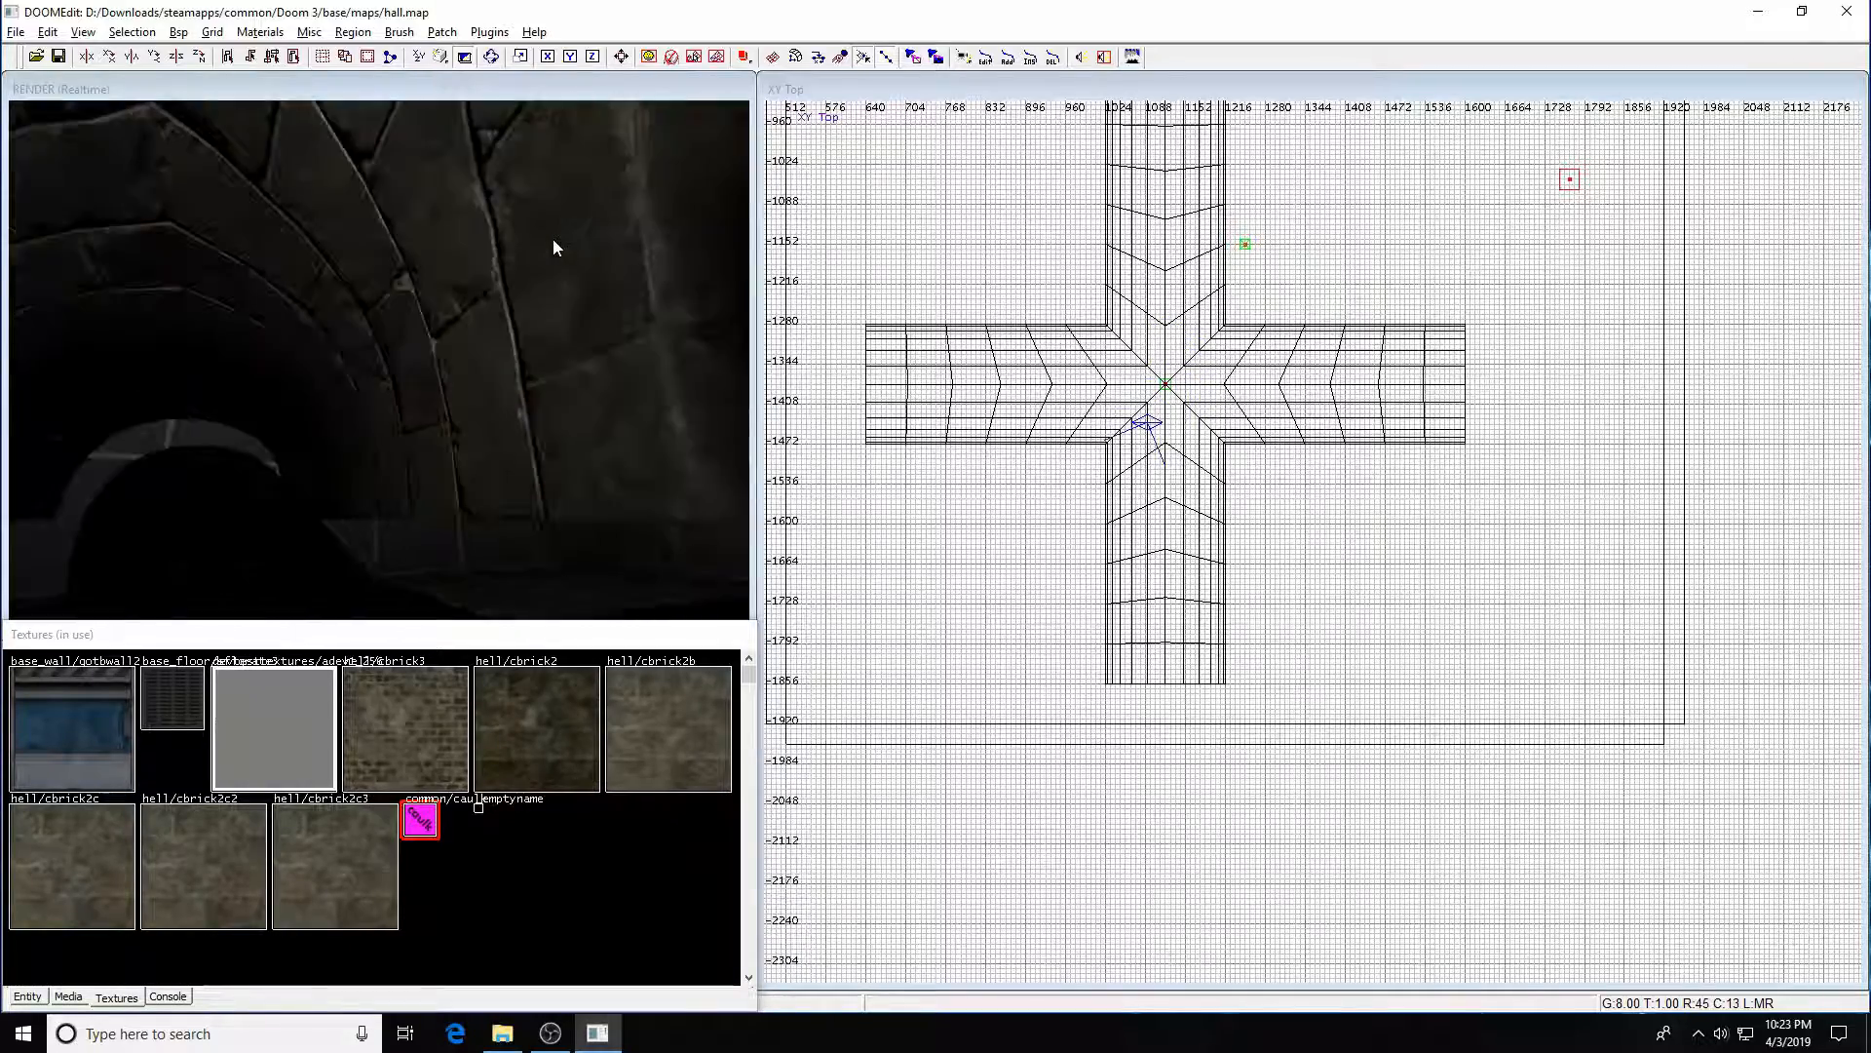
- Examine the lit brick arches from the western side of the junction, where the arch patches meet
{"action": "key", "text": "Left"}
{"action": "key", "text": "Left"}
{"action": "key", "text": "Left"}
{"action": "key", "text": "Left"}
{"action": "key", "text": "Down"}
{"action": "key", "text": "Down"}
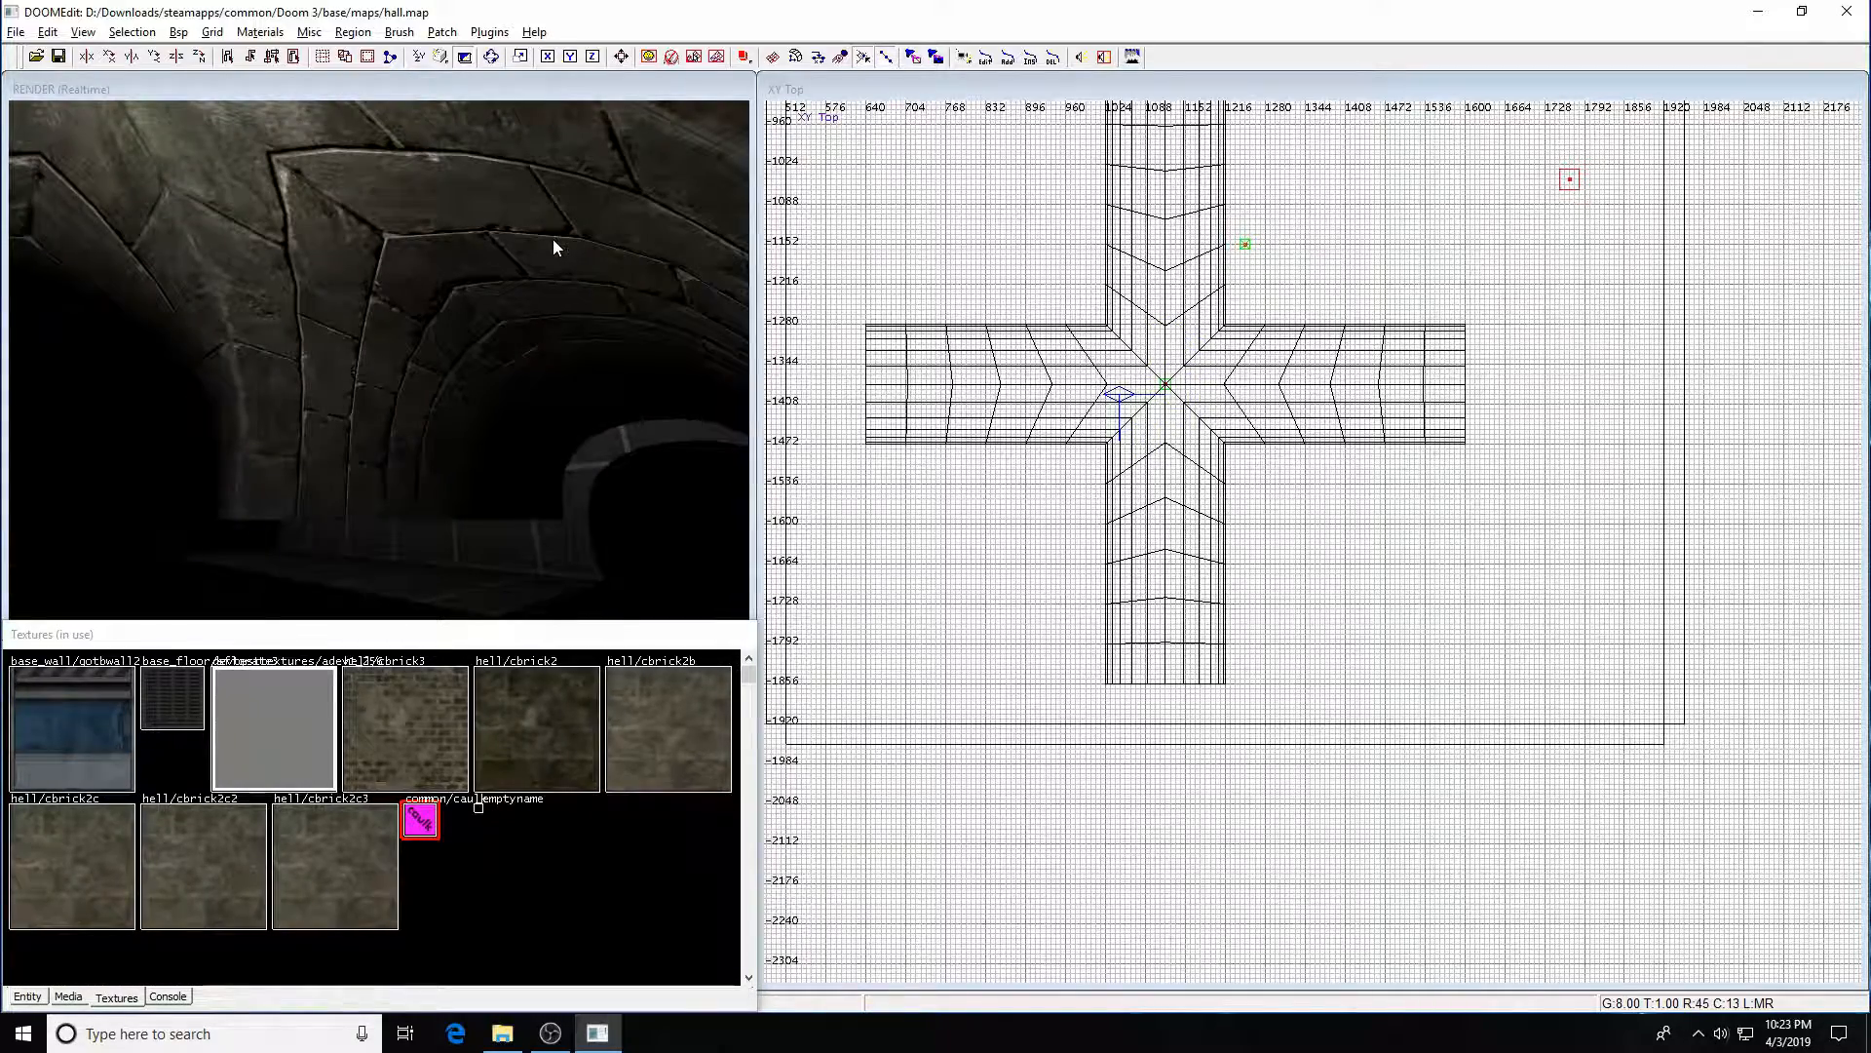
{"action": "key", "text": "Right"}
{"action": "key", "text": "Right"}
{"action": "key", "text": "Left"}
{"action": "key", "text": "Left"}
{"action": "key", "text": "Right"}
{"action": "key", "text": "Up"}
{"action": "key", "text": "Up"}
{"action": "key", "text": "Up"}
{"action": "key", "text": "Up"}
{"action": "key", "text": "Down"}
{"action": "key", "text": "Down"}
{"action": "key", "text": "Down"}
{"action": "key", "text": "Down"}
{"action": "key", "text": "Down"}
{"action": "key", "text": "Down"}
{"action": "key", "text": "Down"}
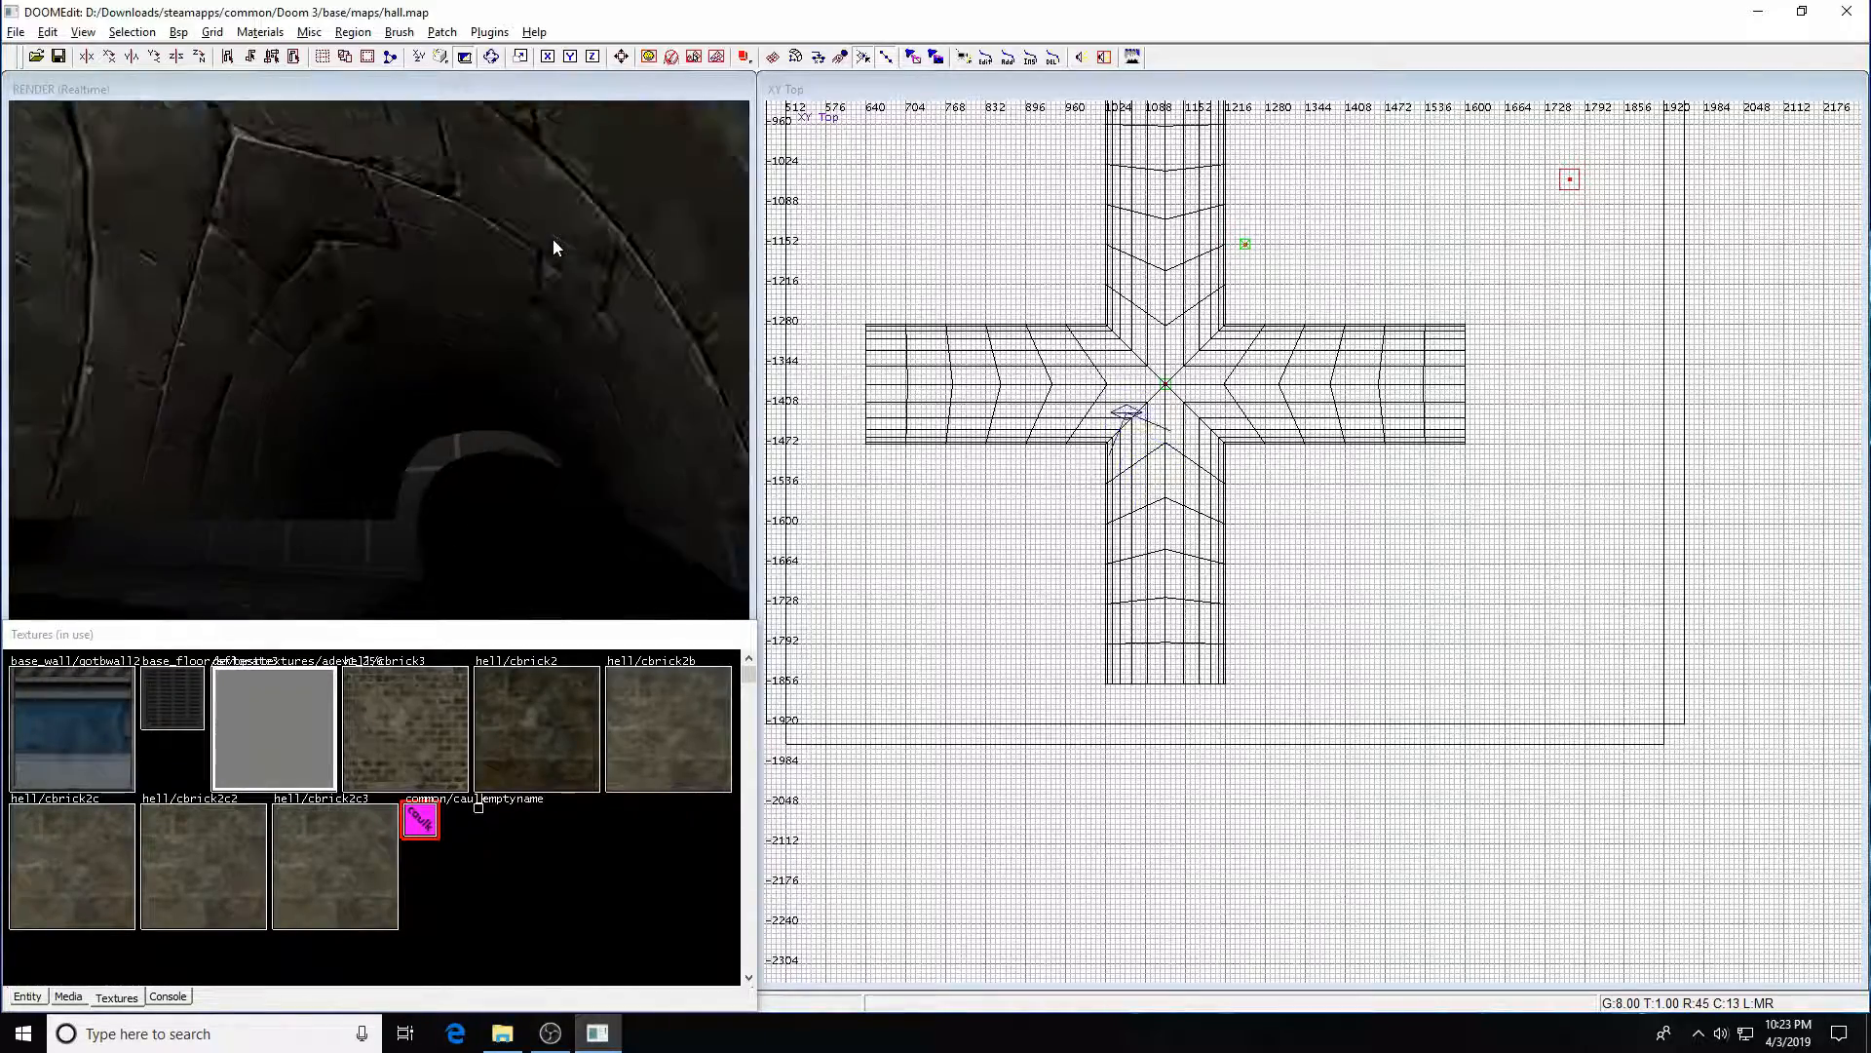
- Move the camera back into the northern arm and examine the pointed arches facing the junction's centre
{"action": "key", "text": "Left"}
{"action": "key", "text": "Left"}
{"action": "key", "text": "Left"}
{"action": "key", "text": "Left"}
{"action": "key", "text": "Left"}
{"action": "key", "text": "Up"}
{"action": "key", "text": "Up"}
{"action": "key", "text": "Up"}
{"action": "key", "text": "Up"}
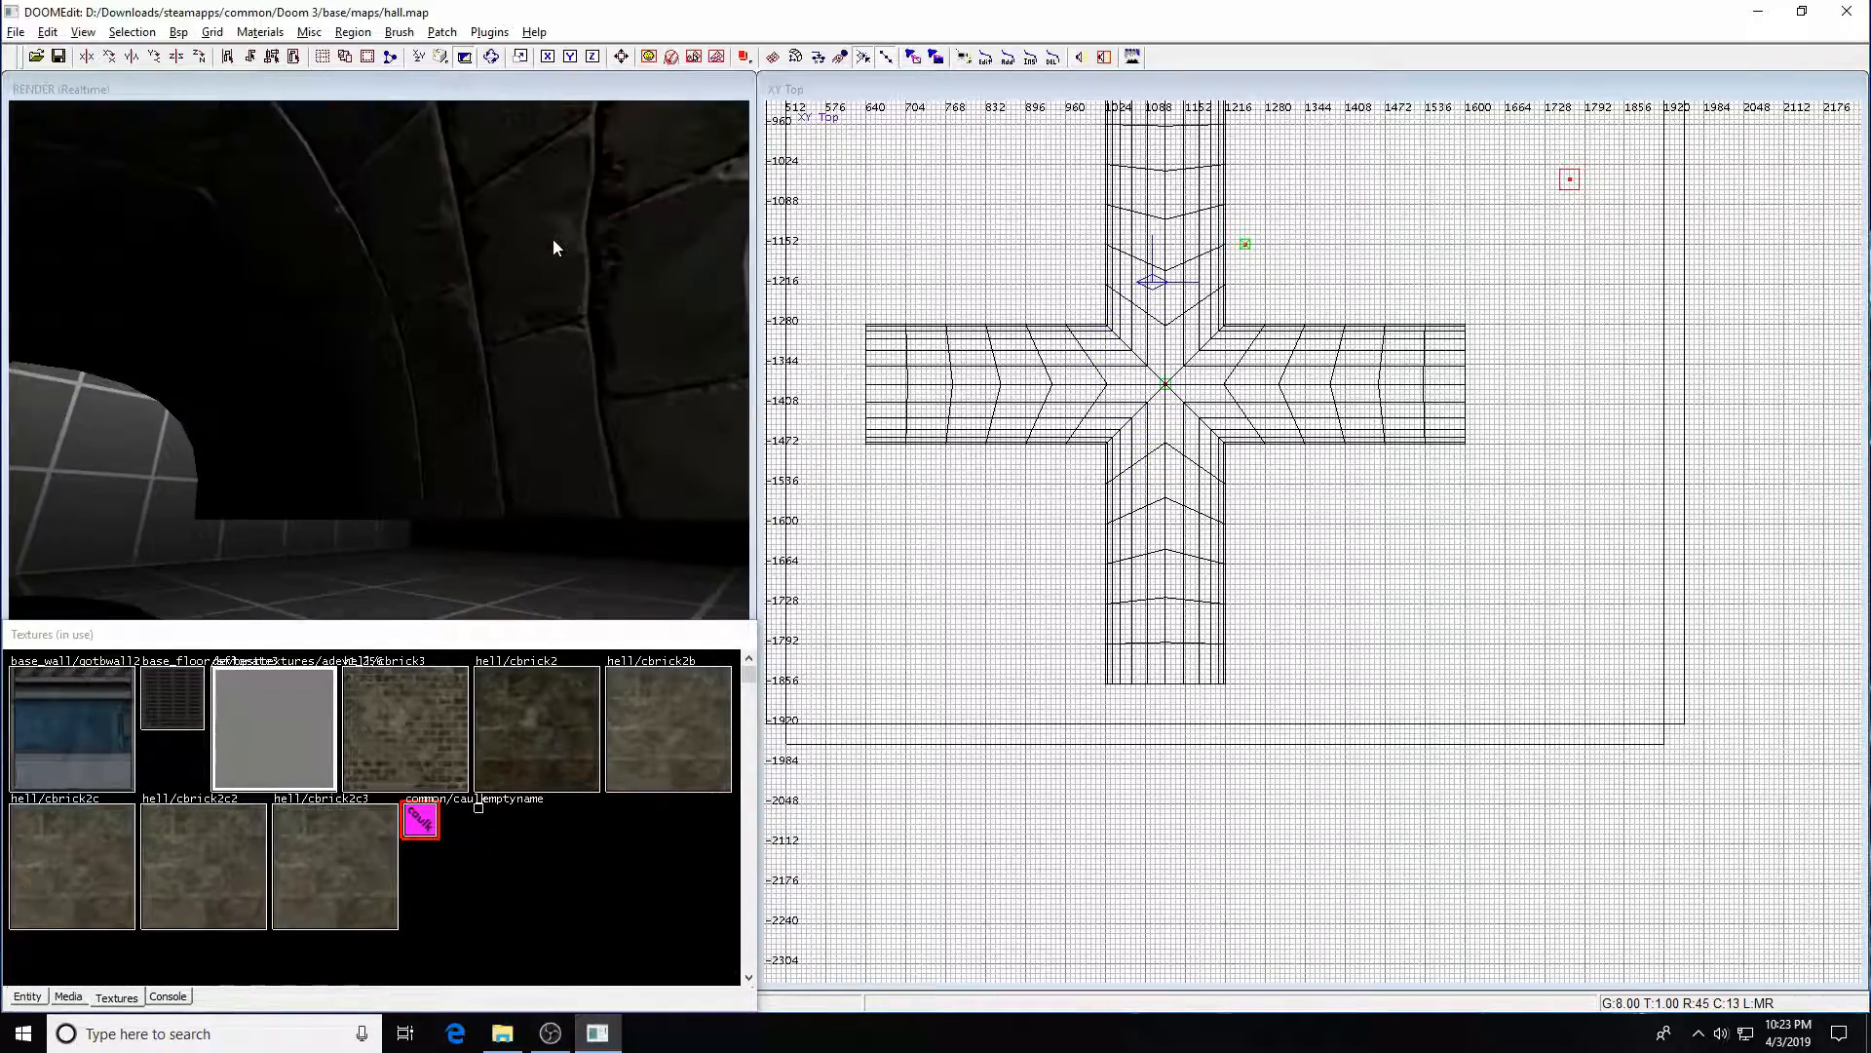
{"action": "key", "text": "Right"}
{"action": "key", "text": "Right"}
{"action": "key", "text": "Right"}
{"action": "key", "text": "Right"}
{"action": "key", "text": "Right"}
{"action": "key", "text": "Left"}
{"action": "key", "text": "Left"}
{"action": "key", "text": "Left"}
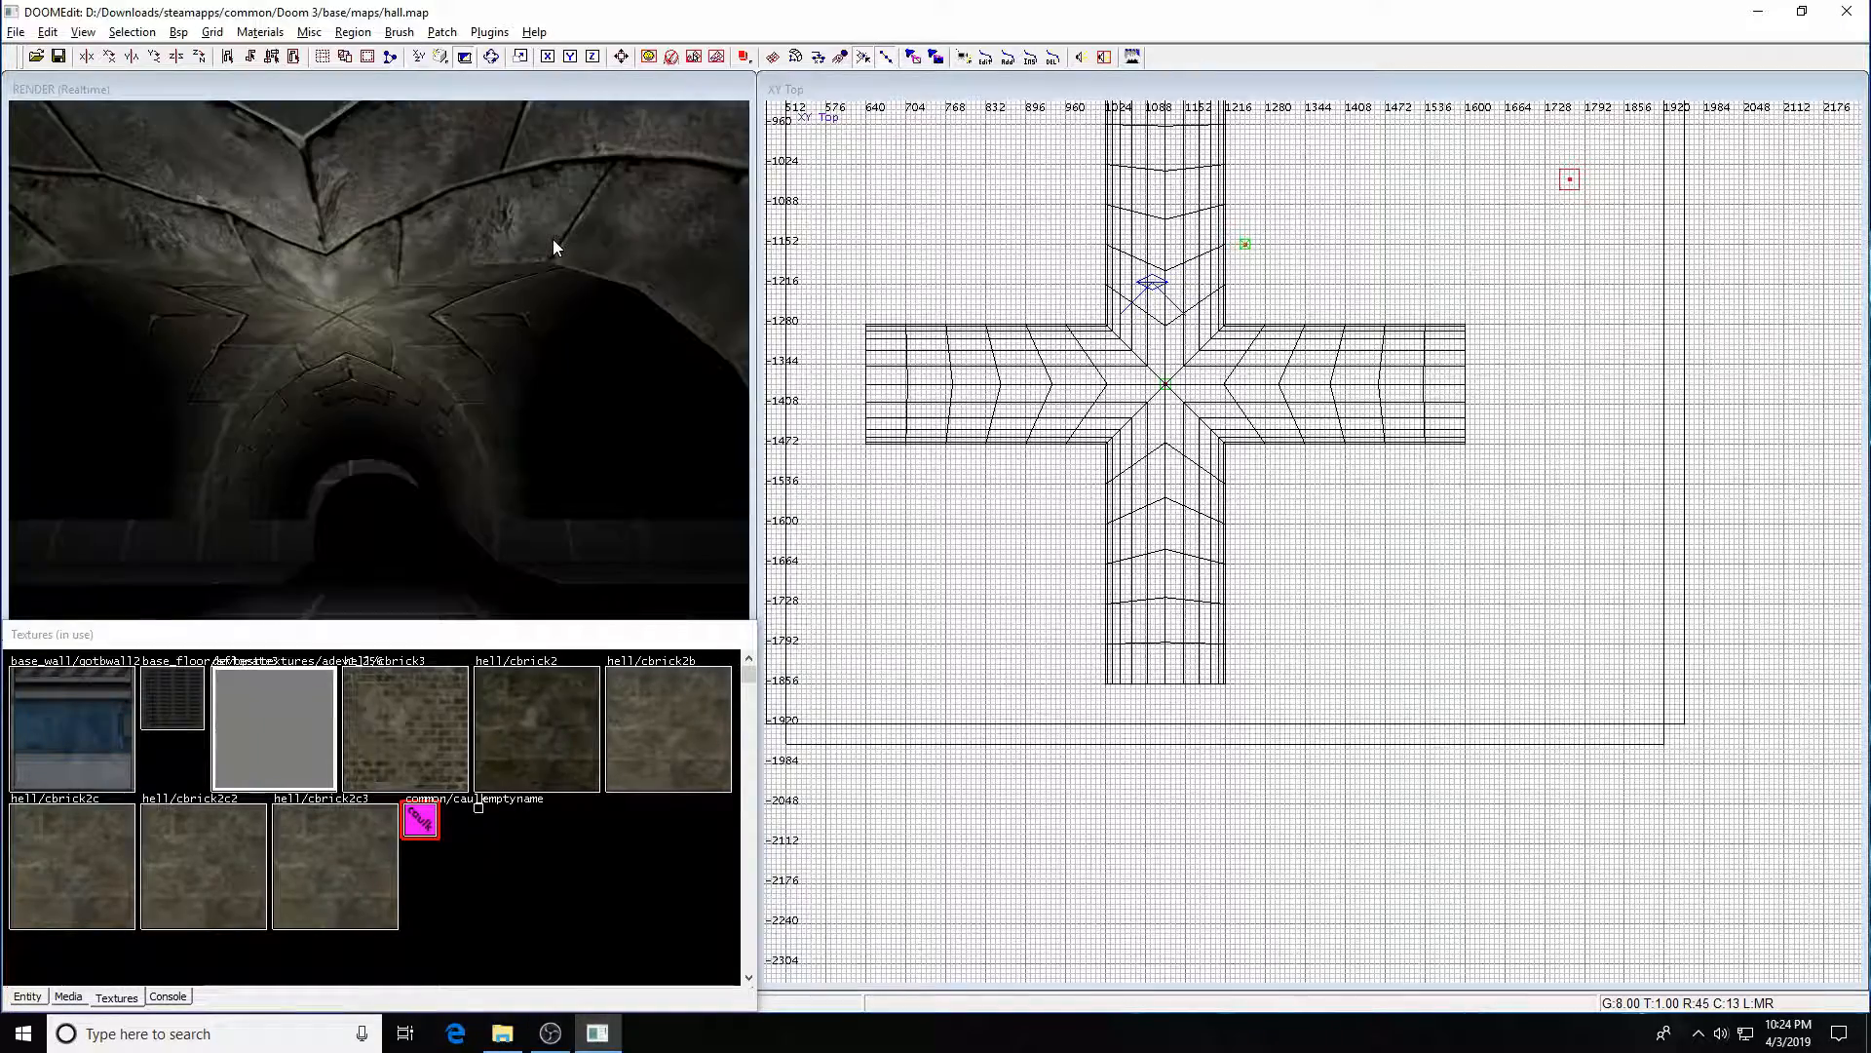
{"action": "key", "text": "Right"}
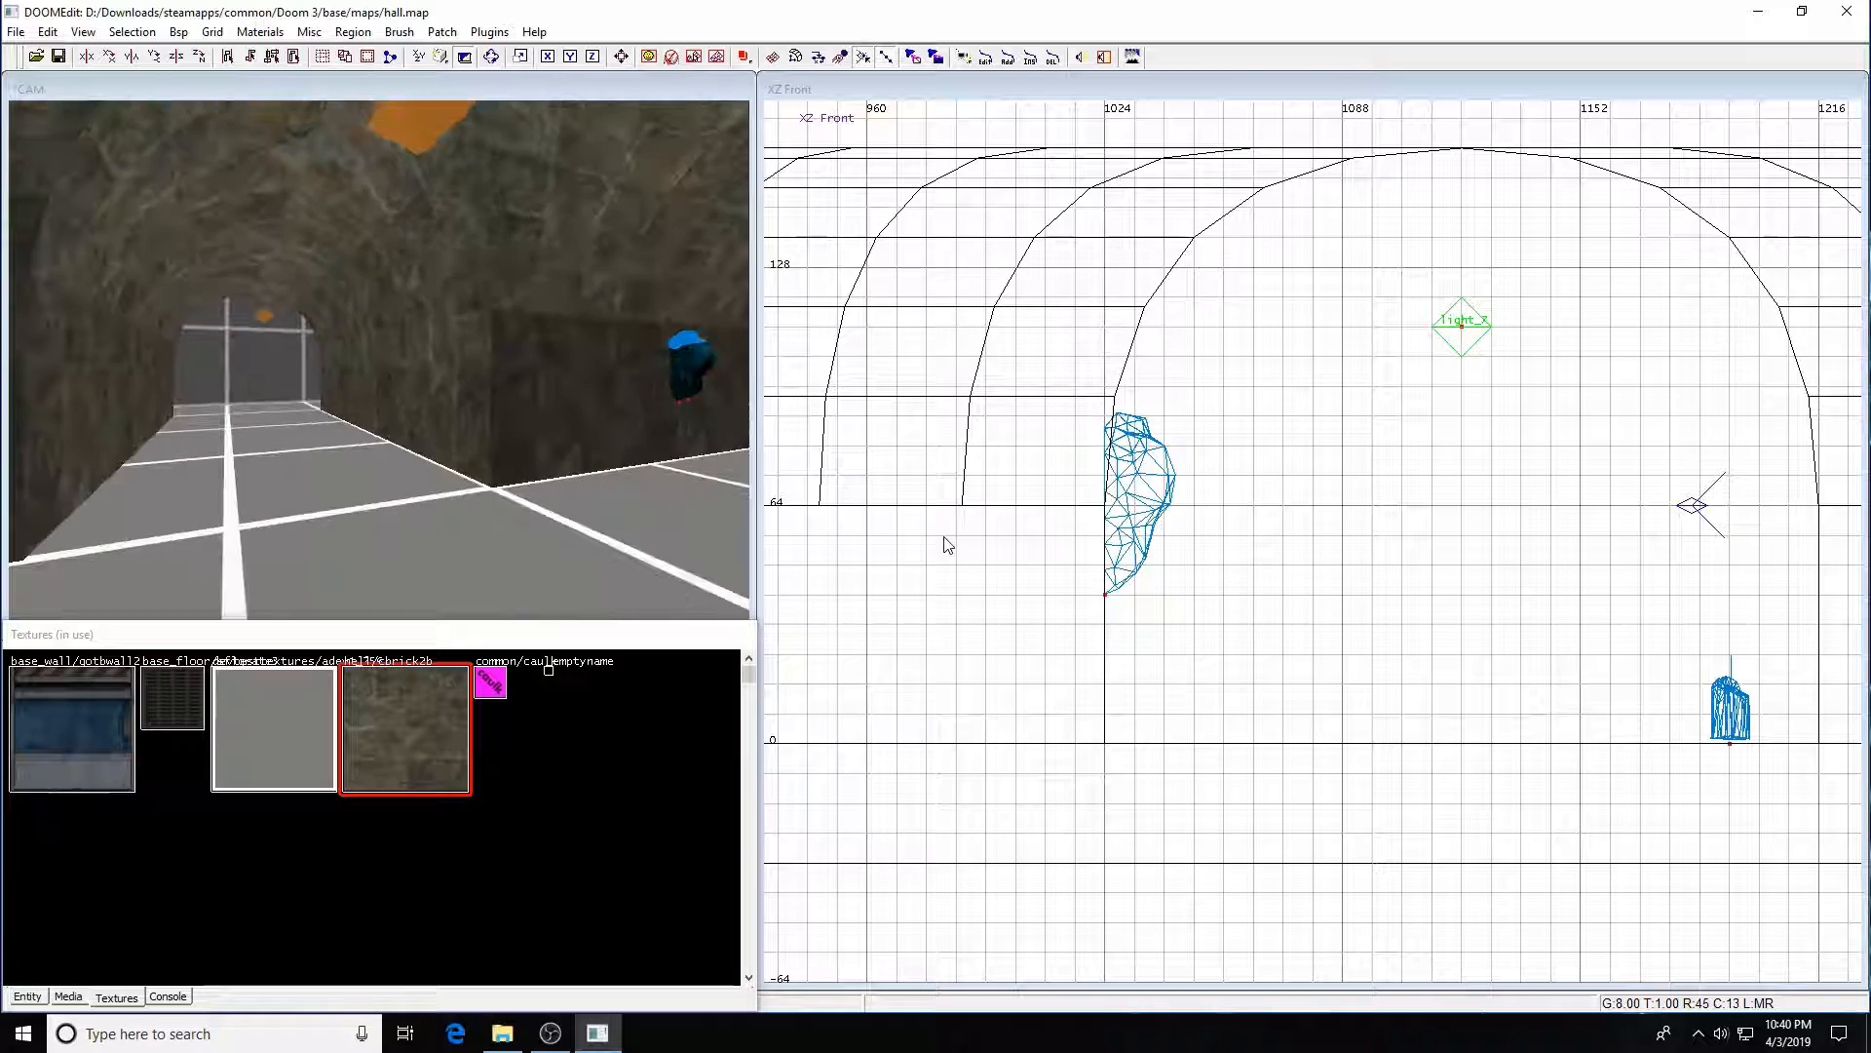
- Move the camera up to the wall near the torso torch, highlight the low wall pieces beneath the arches, and clear the selection
{"action": "key", "text": "Left"}
{"action": "key", "text": "Up"}
{"action": "key", "text": "Up"}
{"action": "key", "text": "Up"}
{"action": "key", "text": "Up"}
{"action": "key", "text": "Right"}
{"action": "key", "text": "Right"}
{"action": "key", "text": "Right"}
{"action": "key", "text": "Right"}
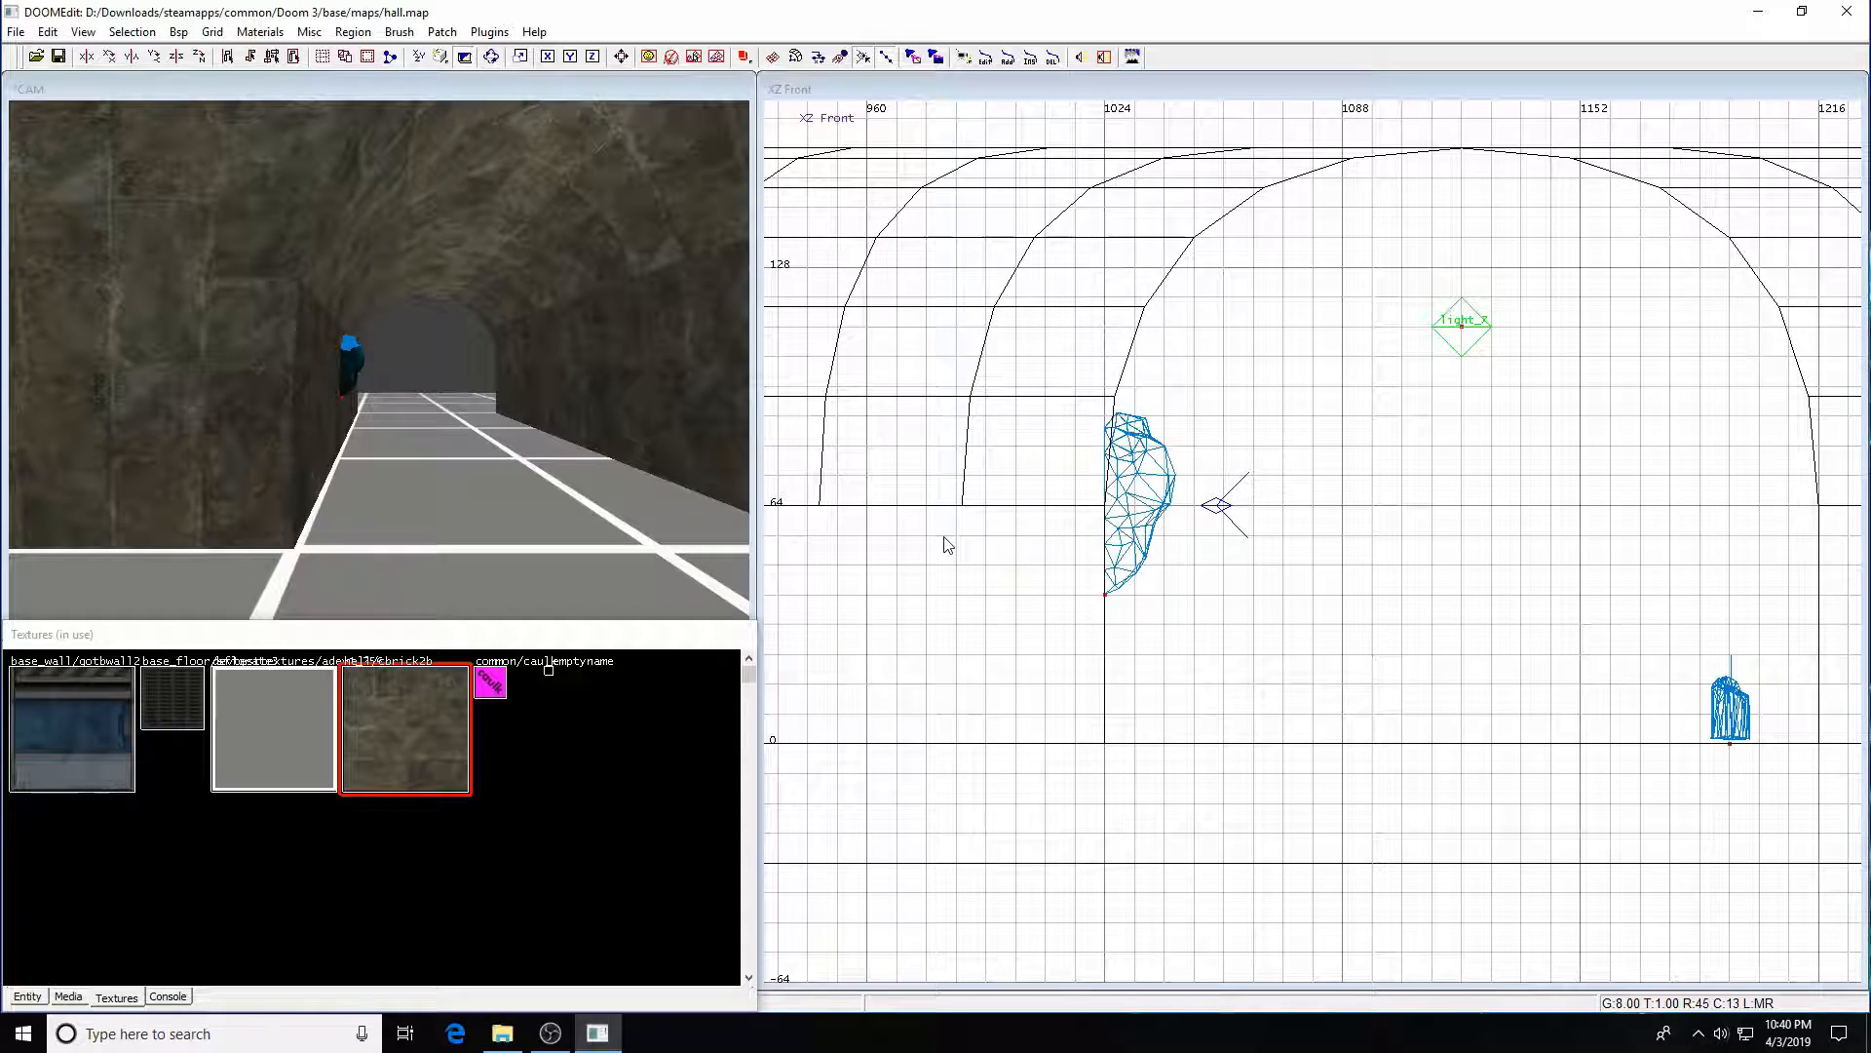
{"action": "left_click", "coordinate": [212, 471], "text": "shift"}
{"action": "left_click", "coordinate": [328, 456], "text": "shift"}
{"action": "key", "text": "Escape"}
{"action": "left_click", "coordinate": [229, 467], "text": "shift"}
{"action": "left_click", "coordinate": [338, 438], "text": "shift"}
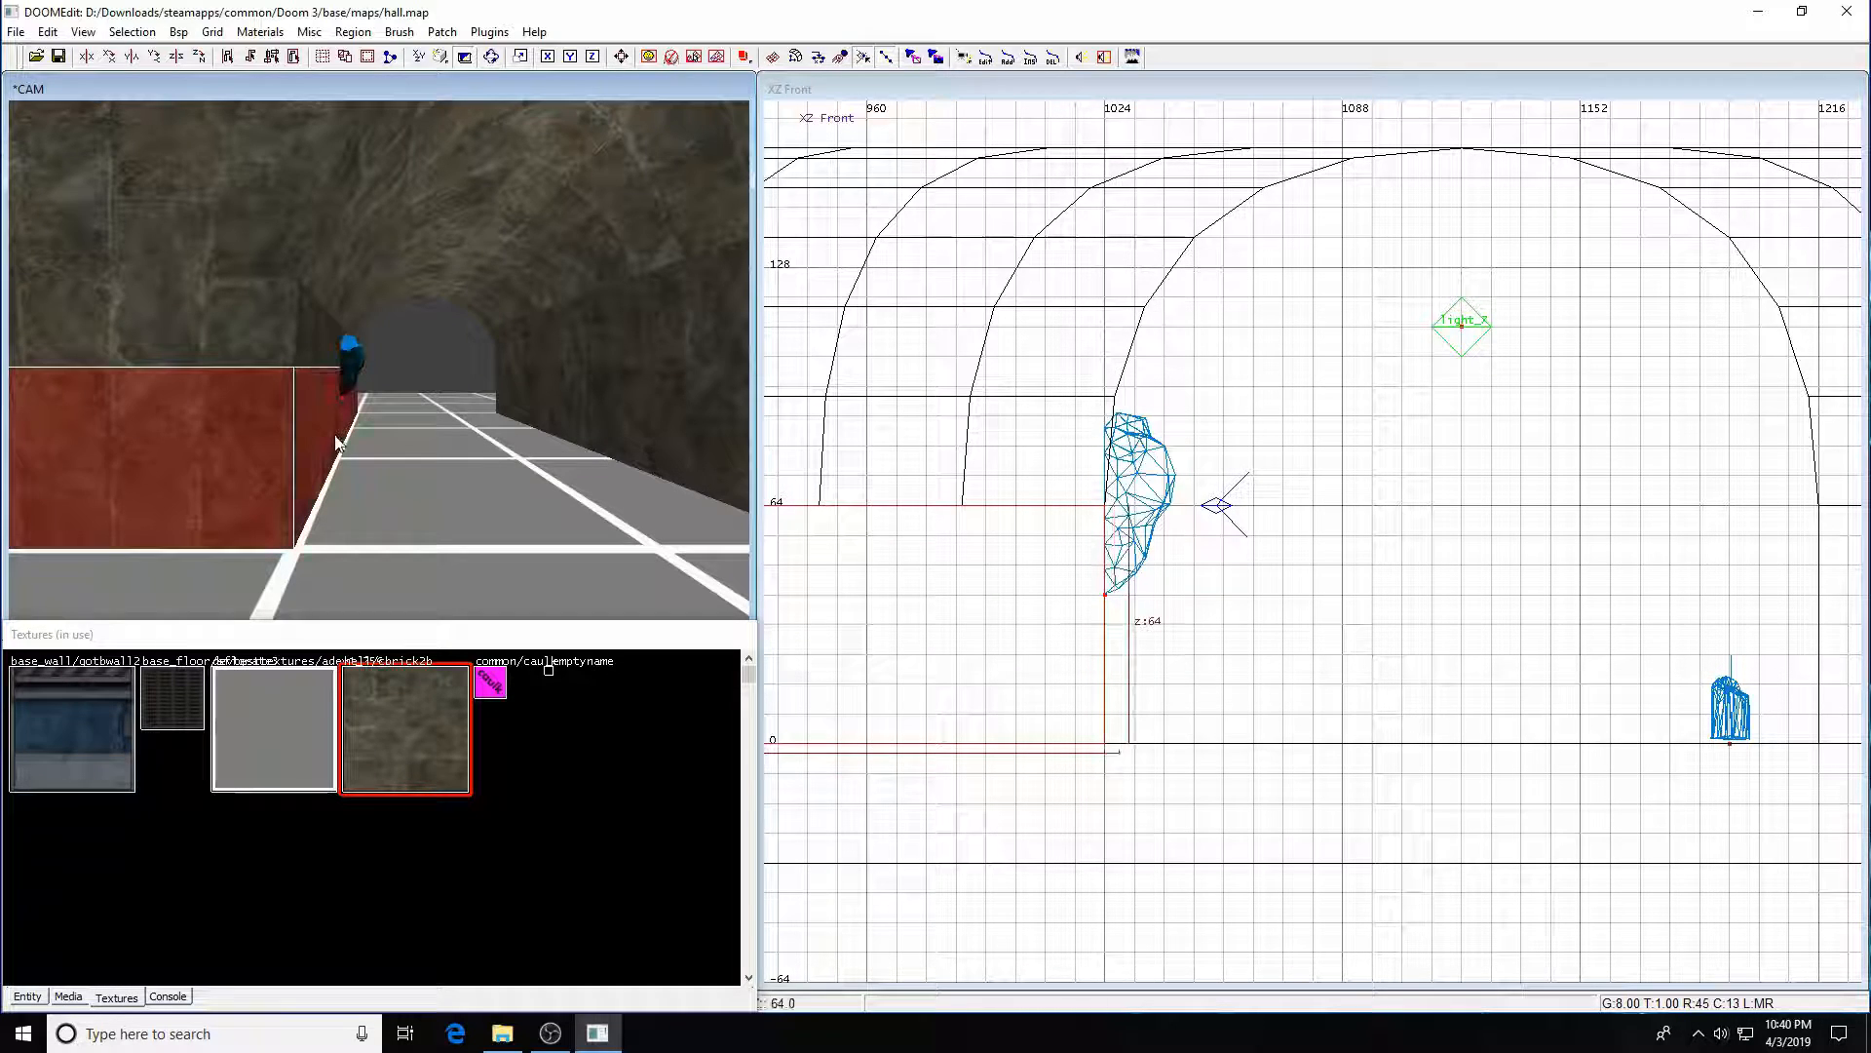
{"action": "key", "text": "Escape"}
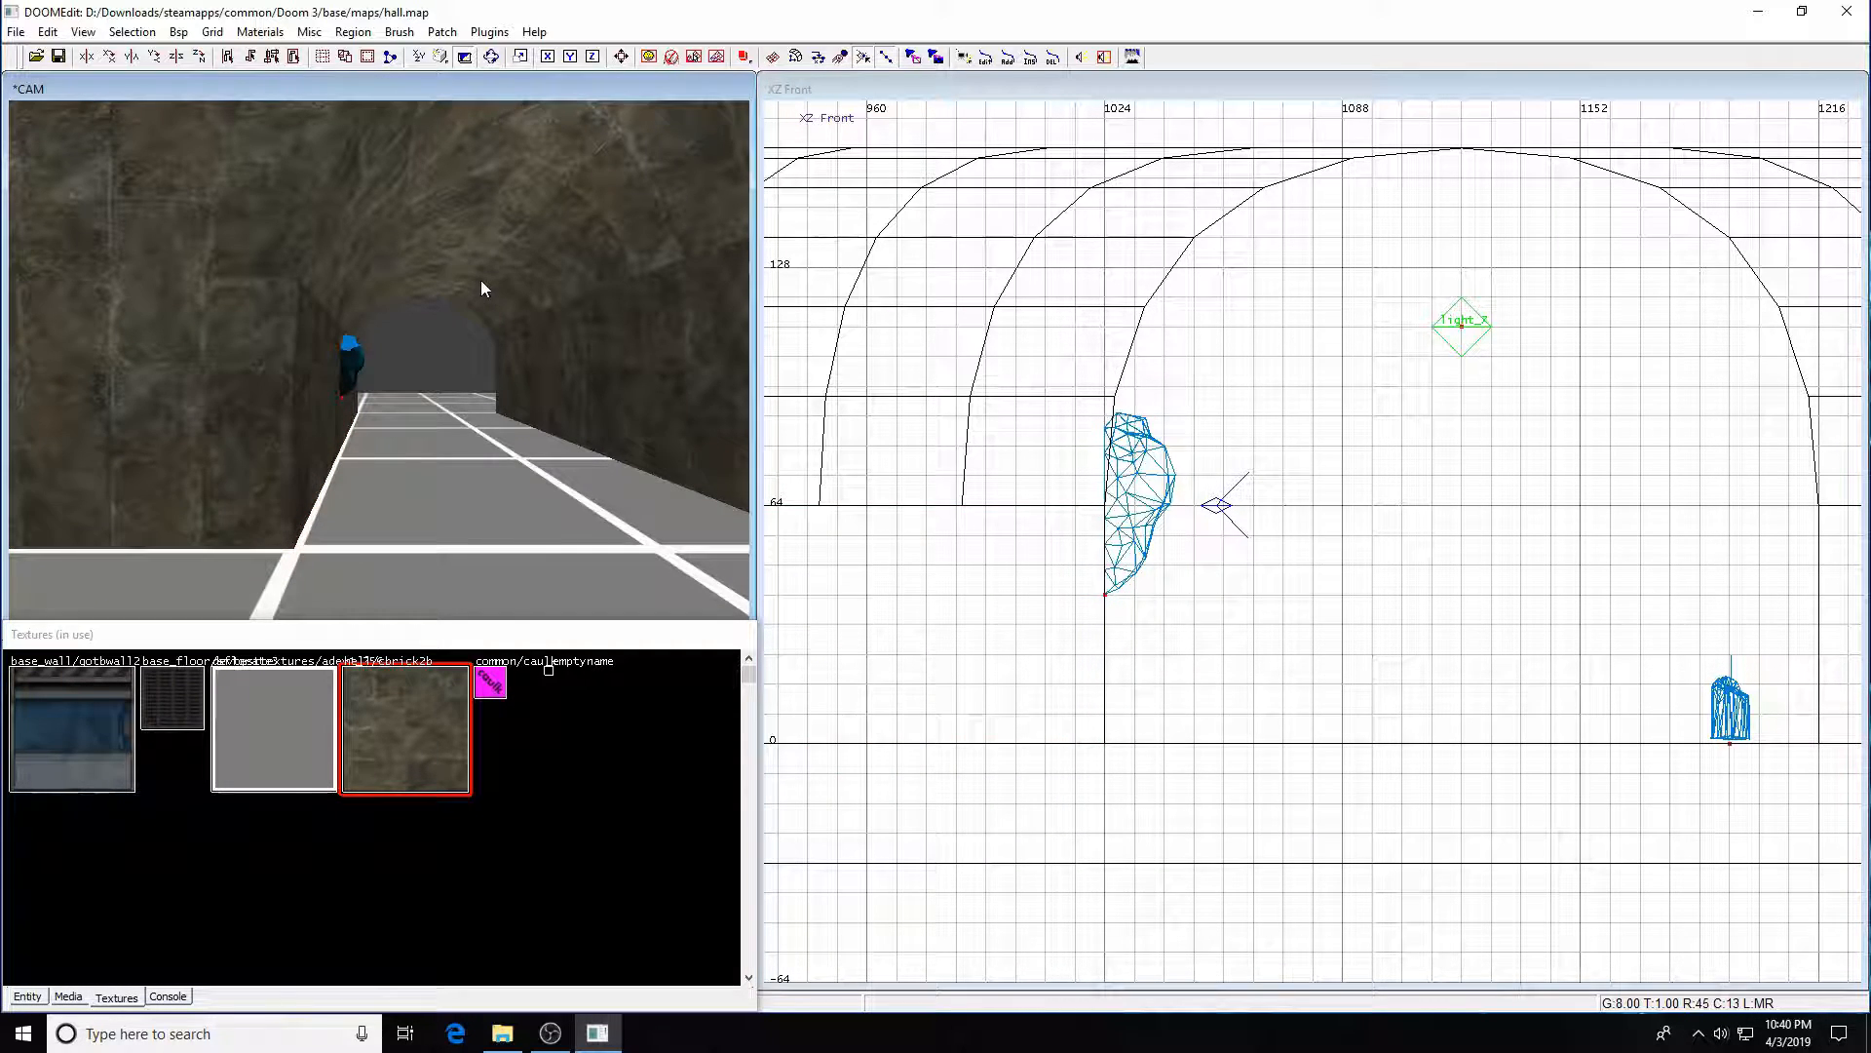
- Look up at the junction's ceiling and its light, then level the camera and look down the tunnel past the floor candle
{"action": "key", "text": "a"}
{"action": "key", "text": "Right"}
{"action": "key", "text": "Right"}
{"action": "key", "text": "Right"}
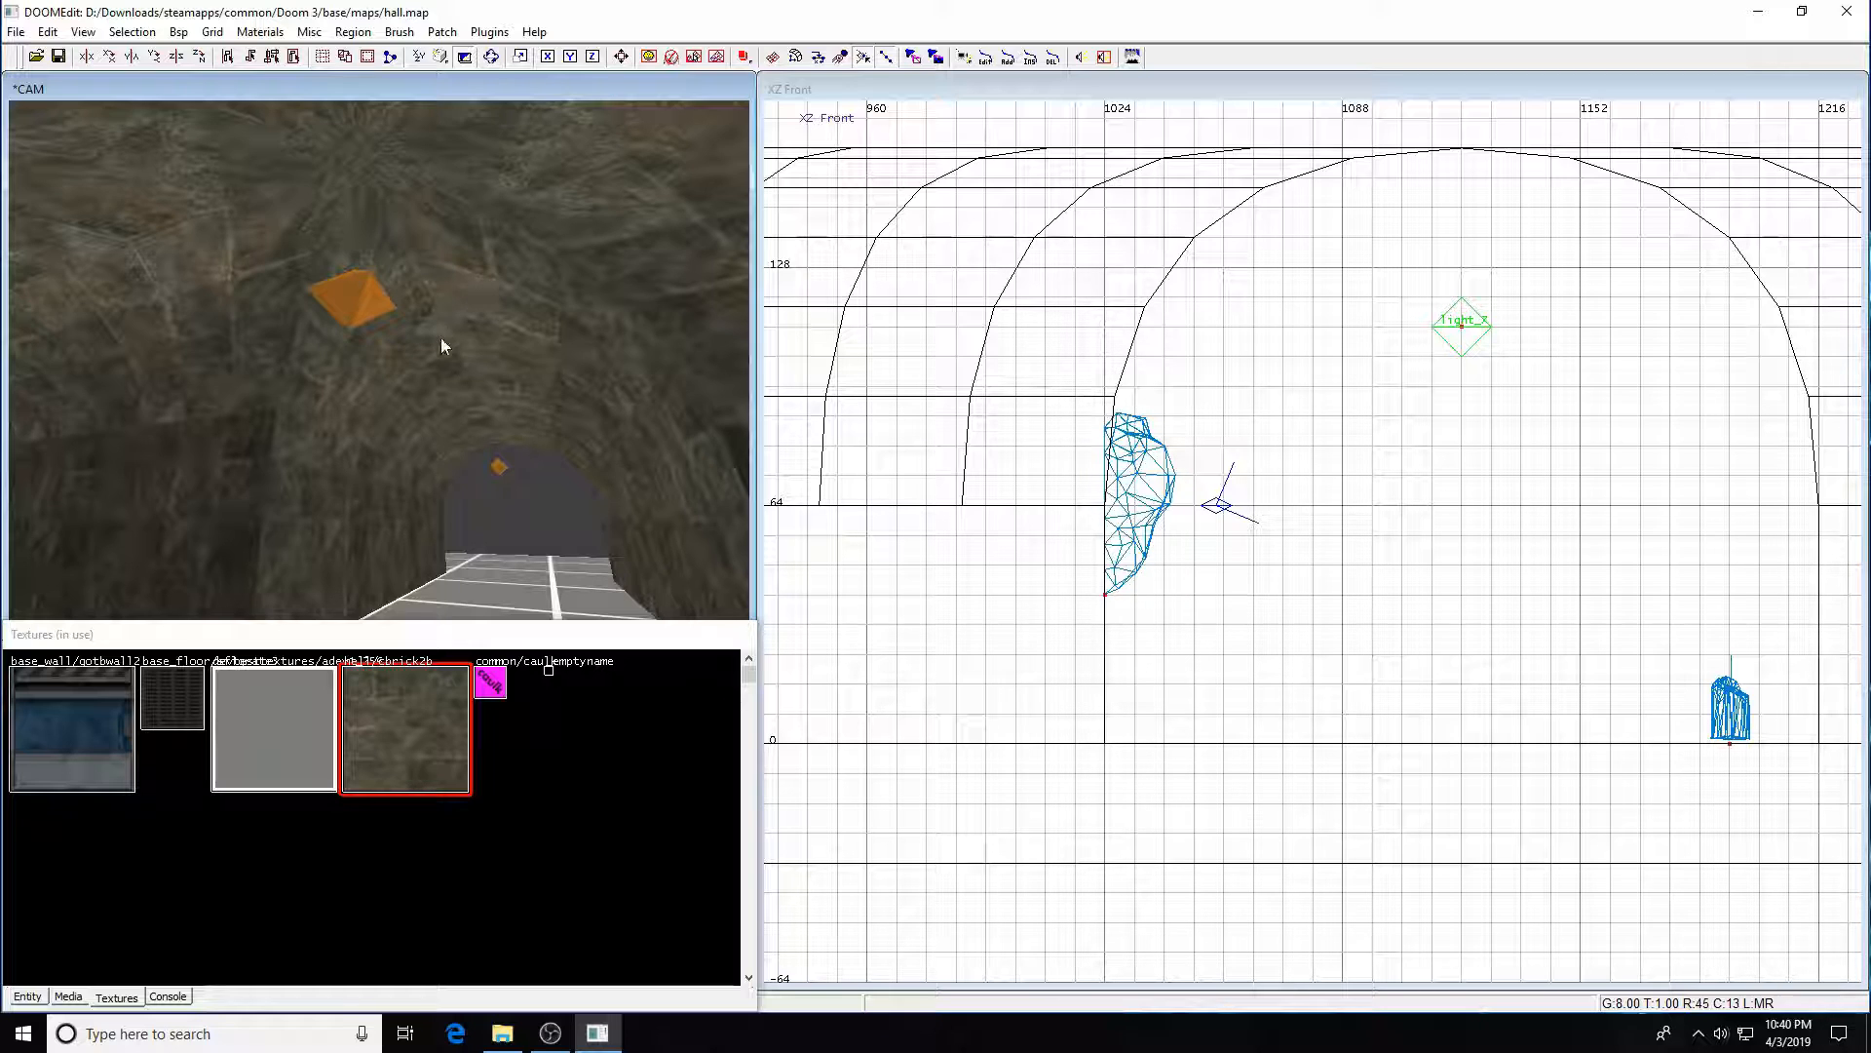
{"action": "key", "text": "z"}
{"action": "key", "text": "Left"}
{"action": "key", "text": "Right"}
{"action": "key", "text": "Up"}
{"action": "key", "text": "Up"}
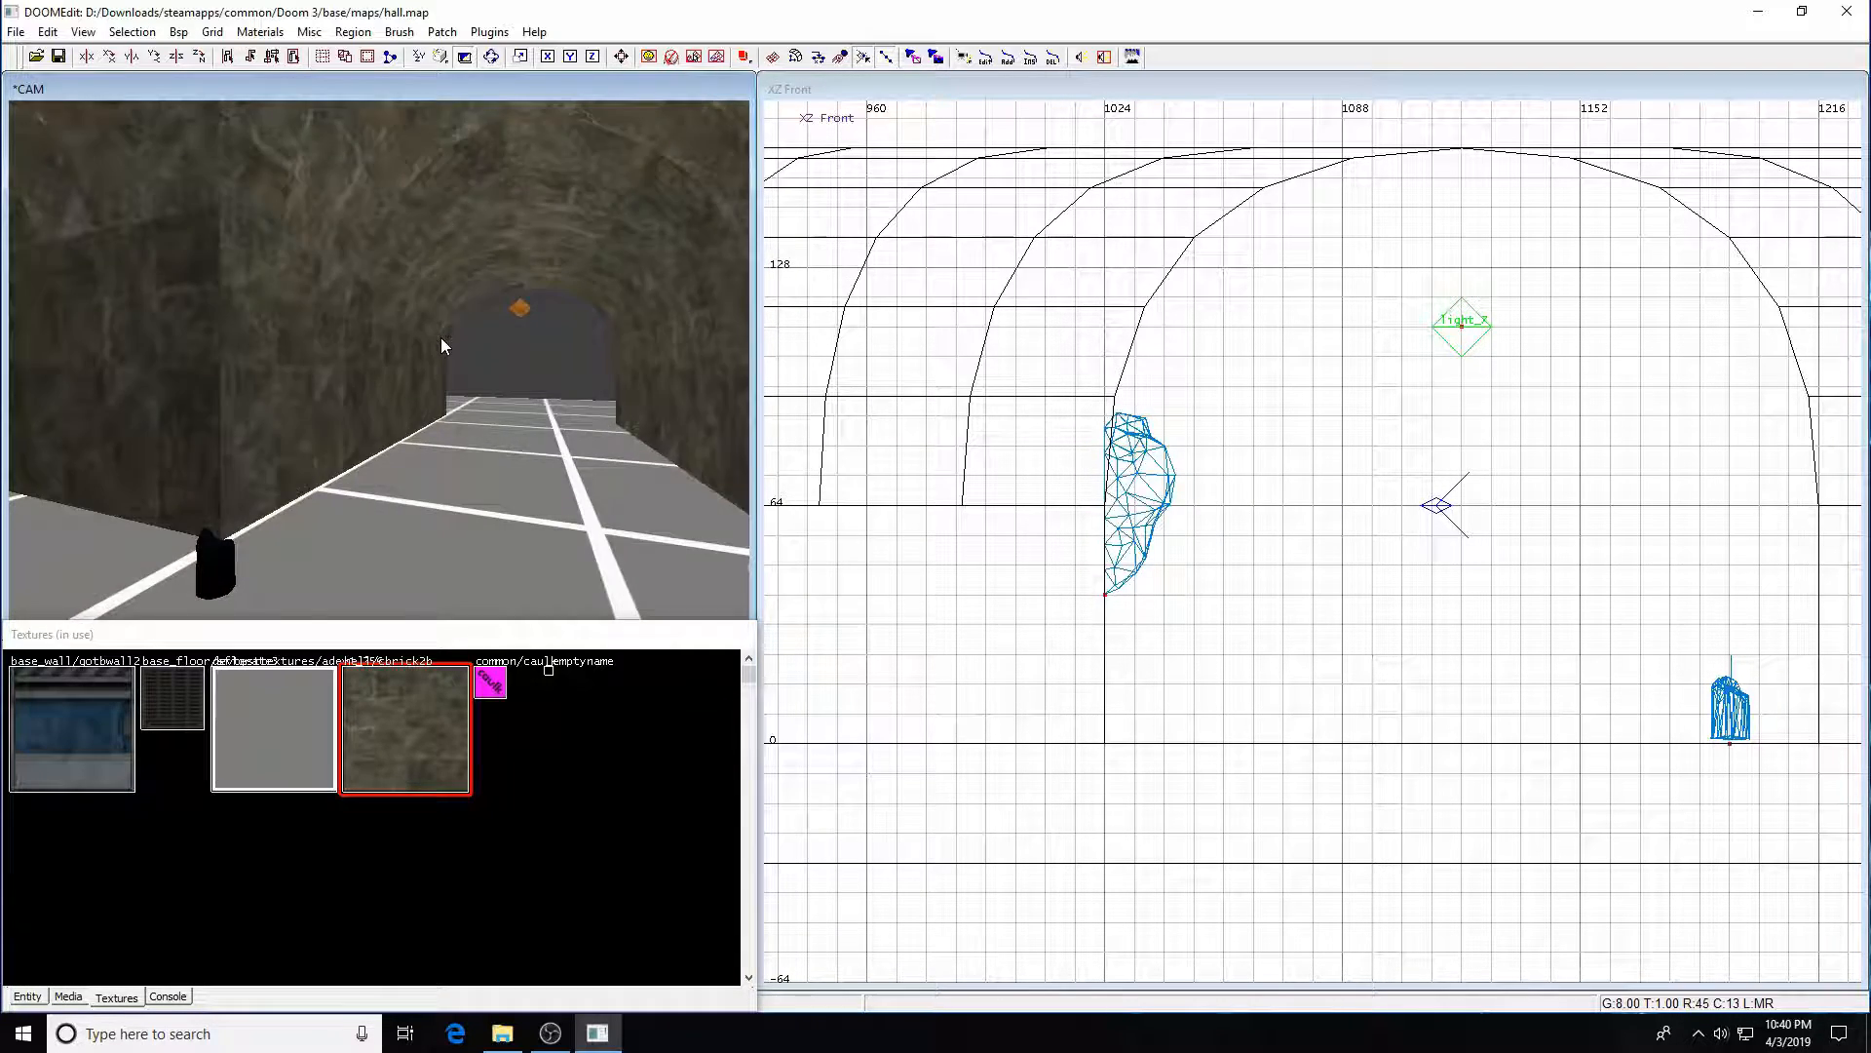
- Review the entity properties of the floor candle and the wall-mounted torso torch in an enlarged inspector, then clear the selection
{"action": "key", "text": "Left"}
{"action": "key", "text": "Left"}
{"action": "key", "text": "Down"}
{"action": "key", "text": "Down"}
{"action": "left_click", "coordinate": [469, 491], "text": "shift"}
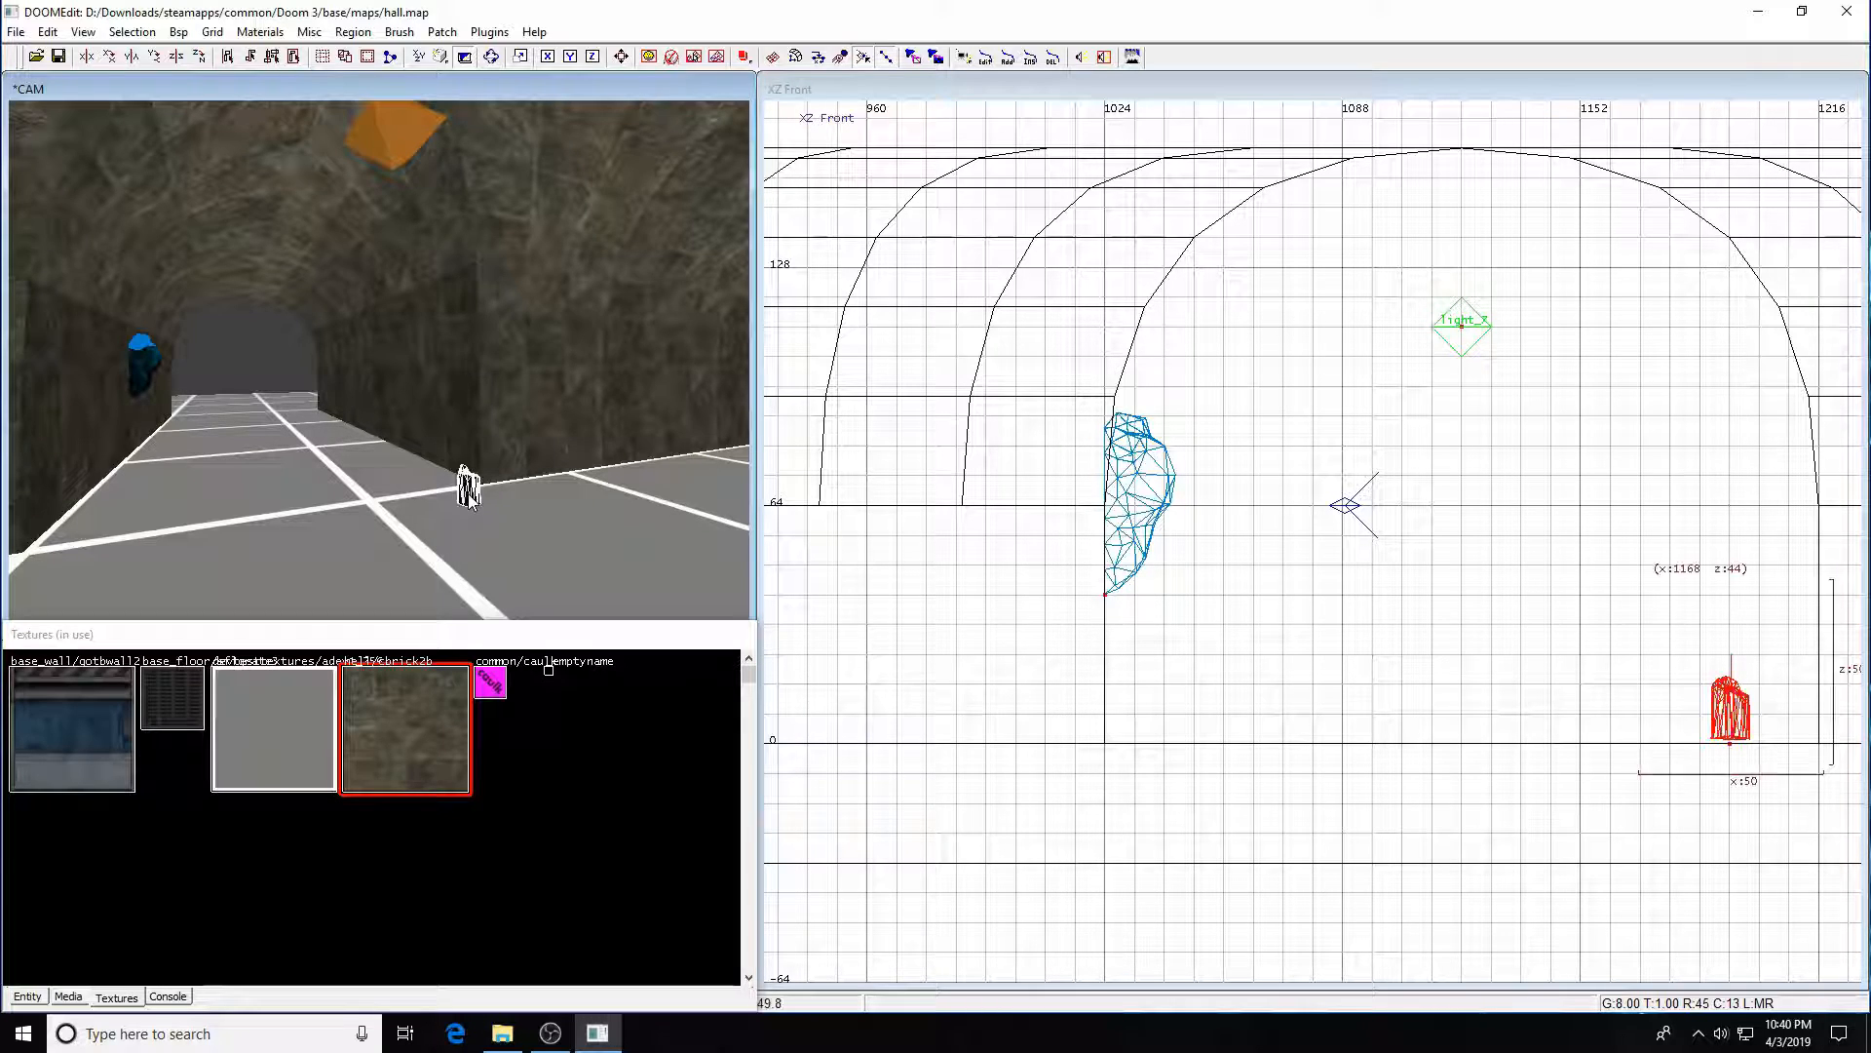
{"action": "left_click", "coordinate": [28, 996]}
{"action": "left_click_drag", "start_coordinate": [457, 626], "coordinate": [458, 514]}
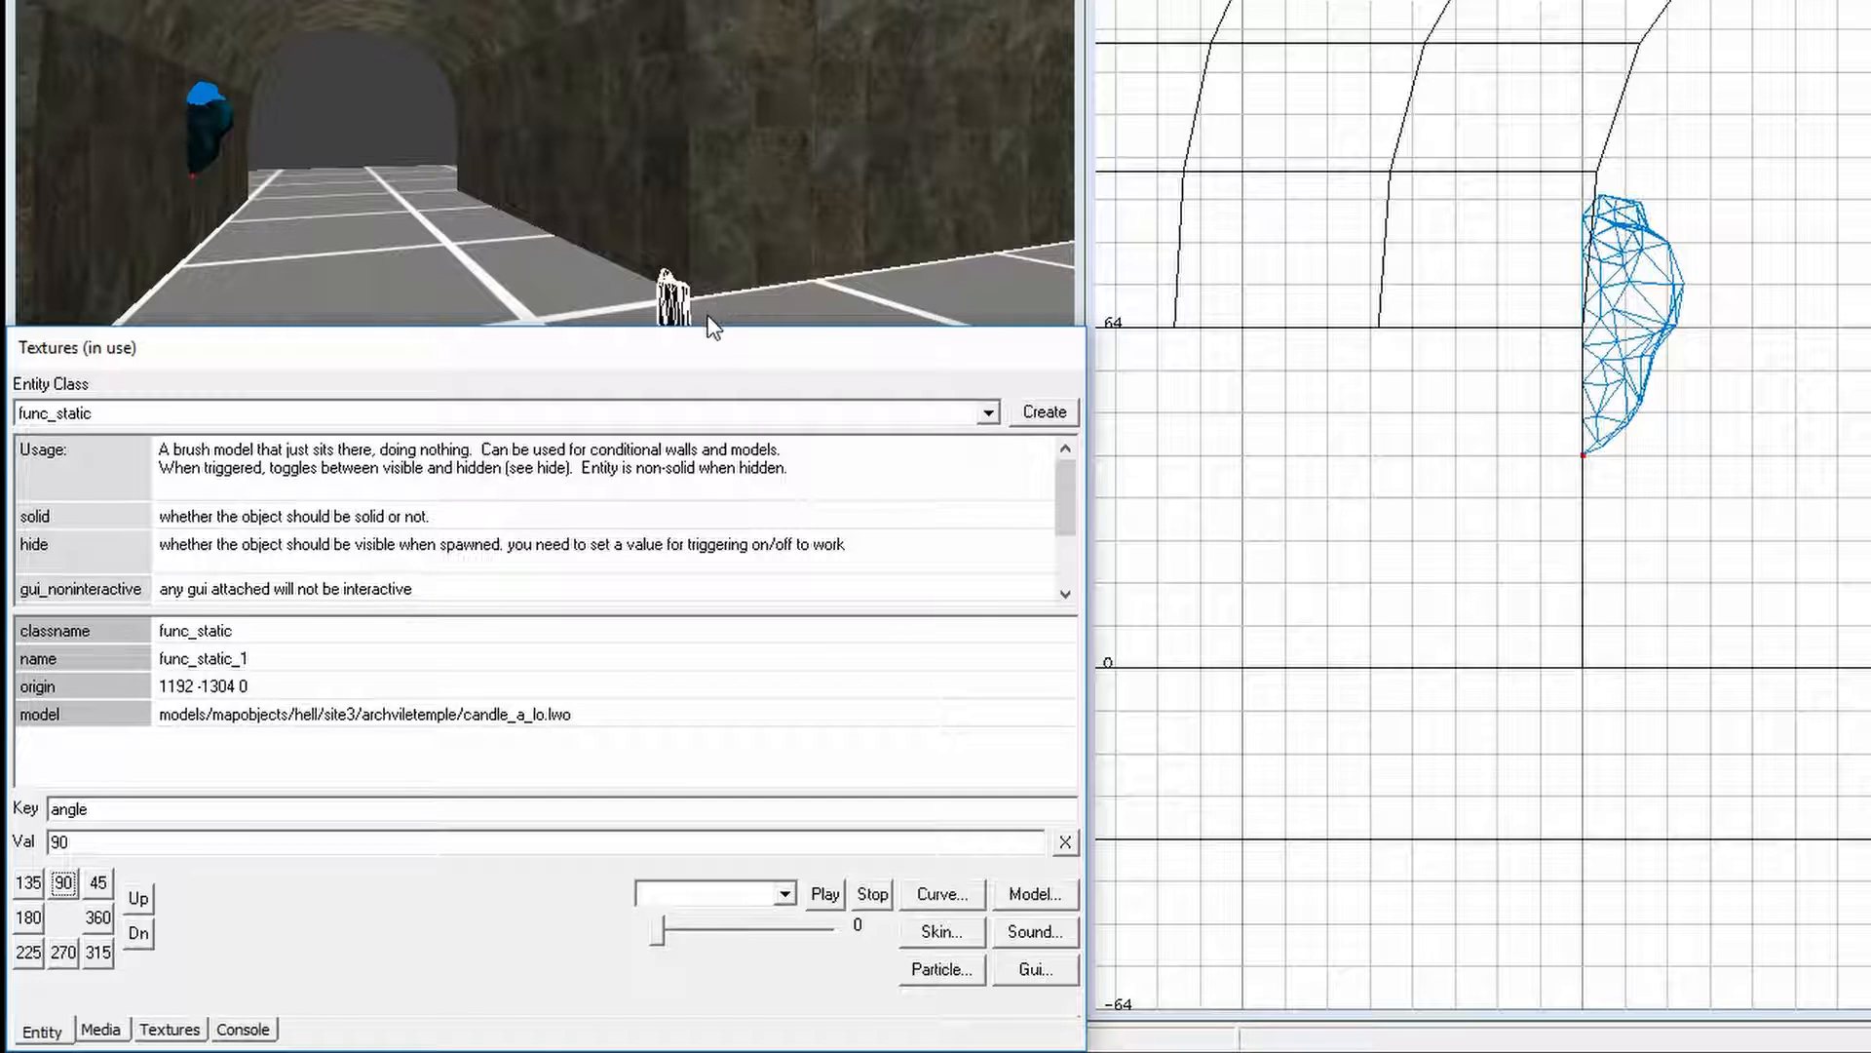
{"action": "key", "text": "Escape"}
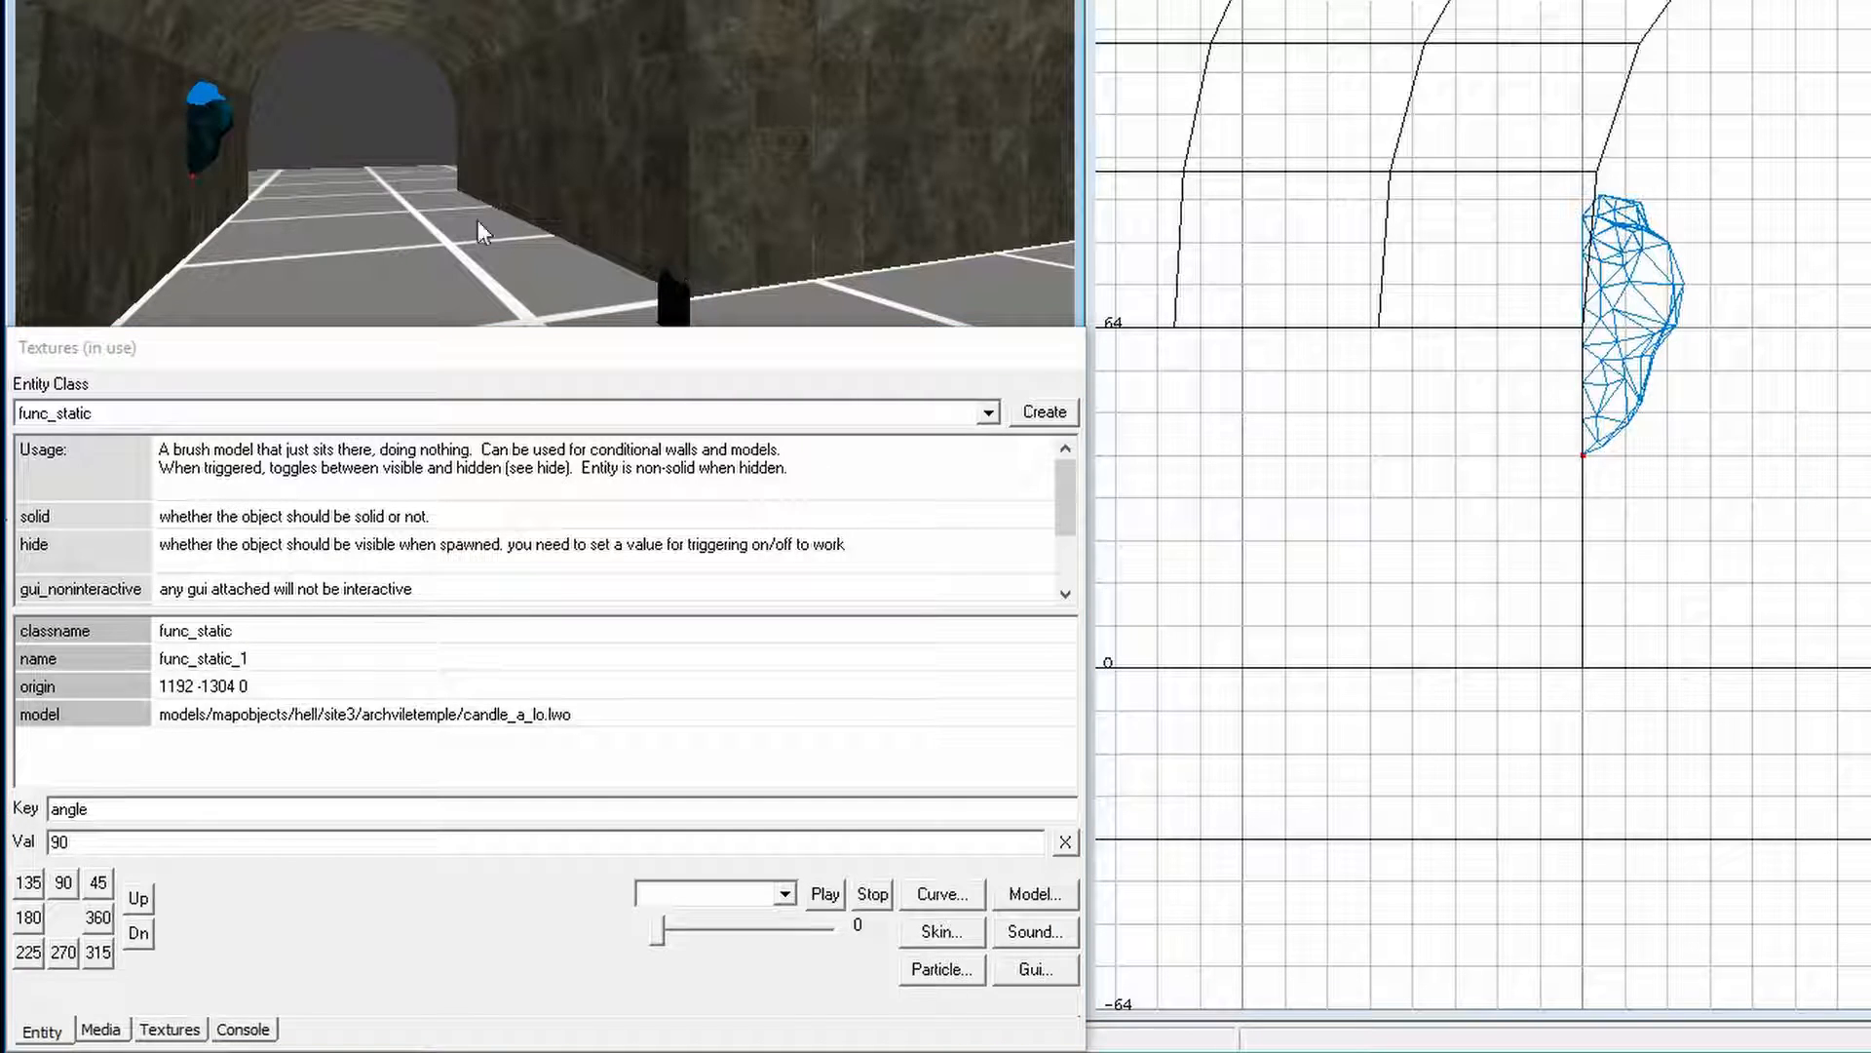
{"action": "left_click", "coordinate": [207, 131], "text": "shift"}
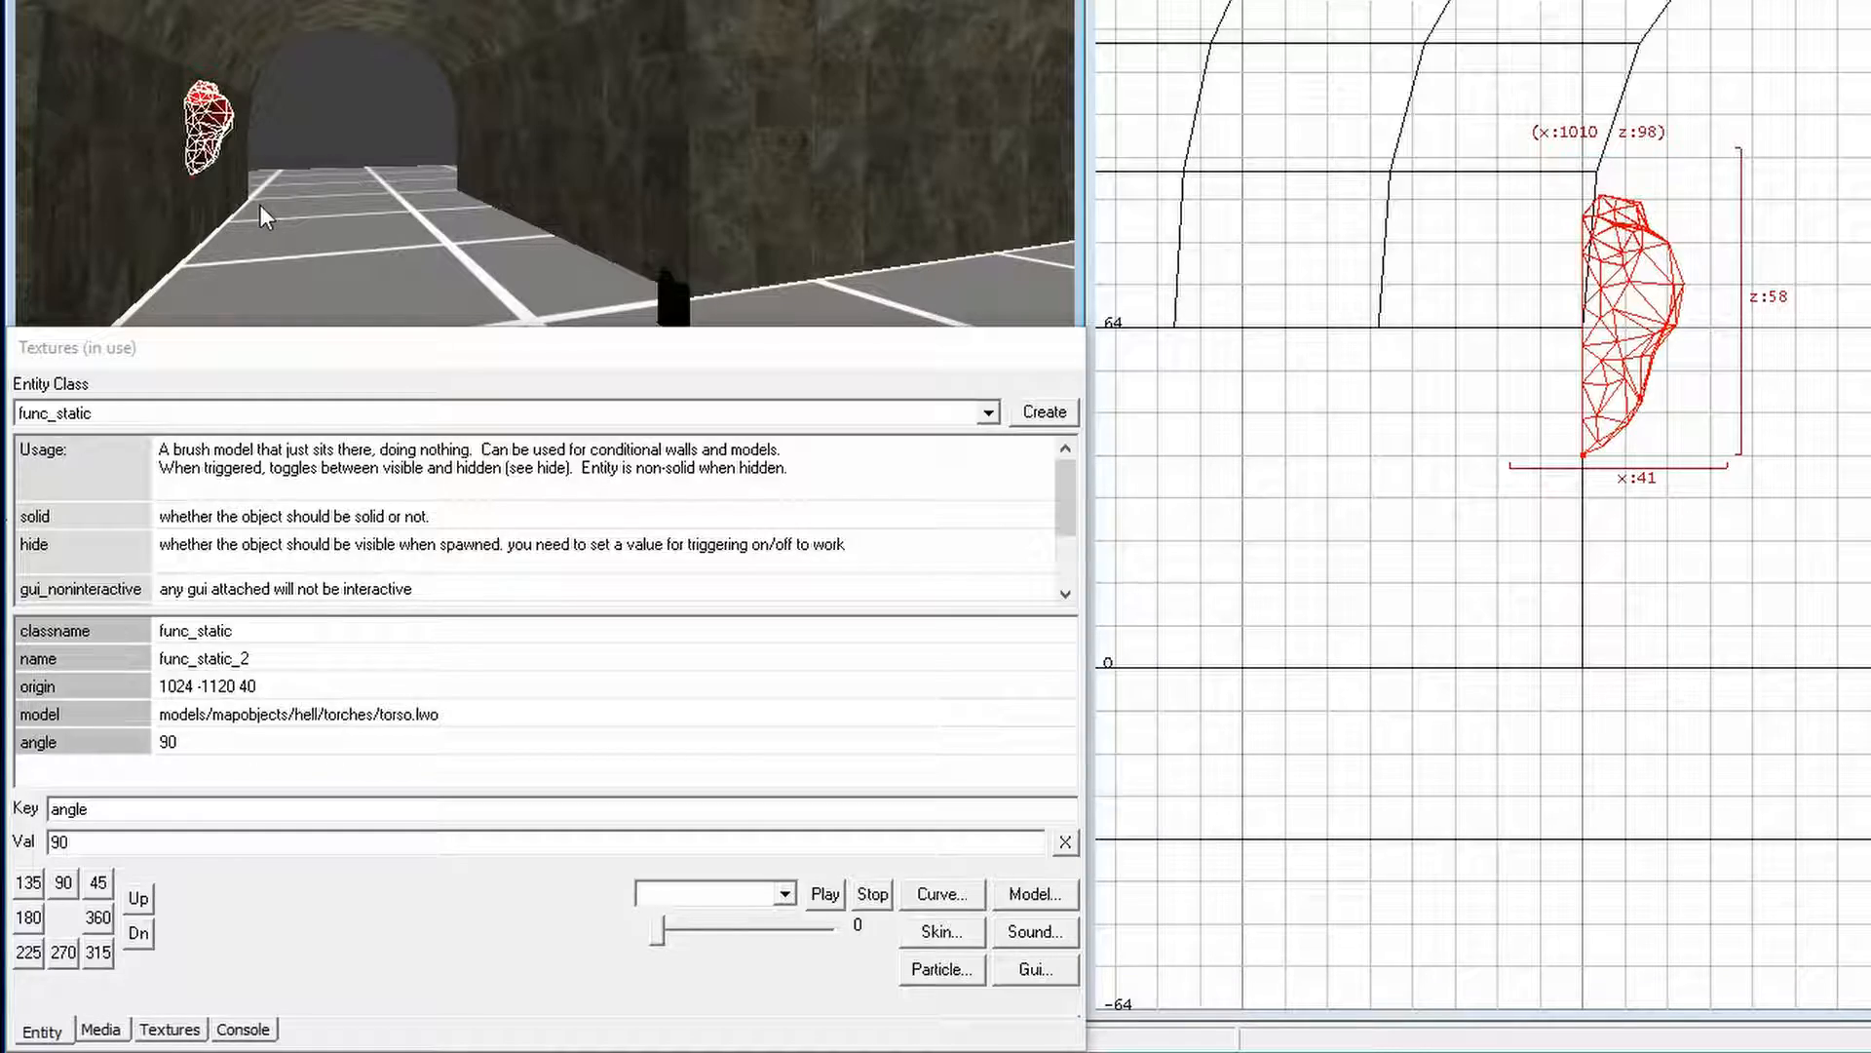
{"action": "key", "text": "Escape"}
- Turn the camera around inside the tunnel and look down its length at the placed lights, candle, and torch
{"action": "key", "text": "Up"}
{"action": "key", "text": "Up"}
{"action": "key", "text": "Up"}
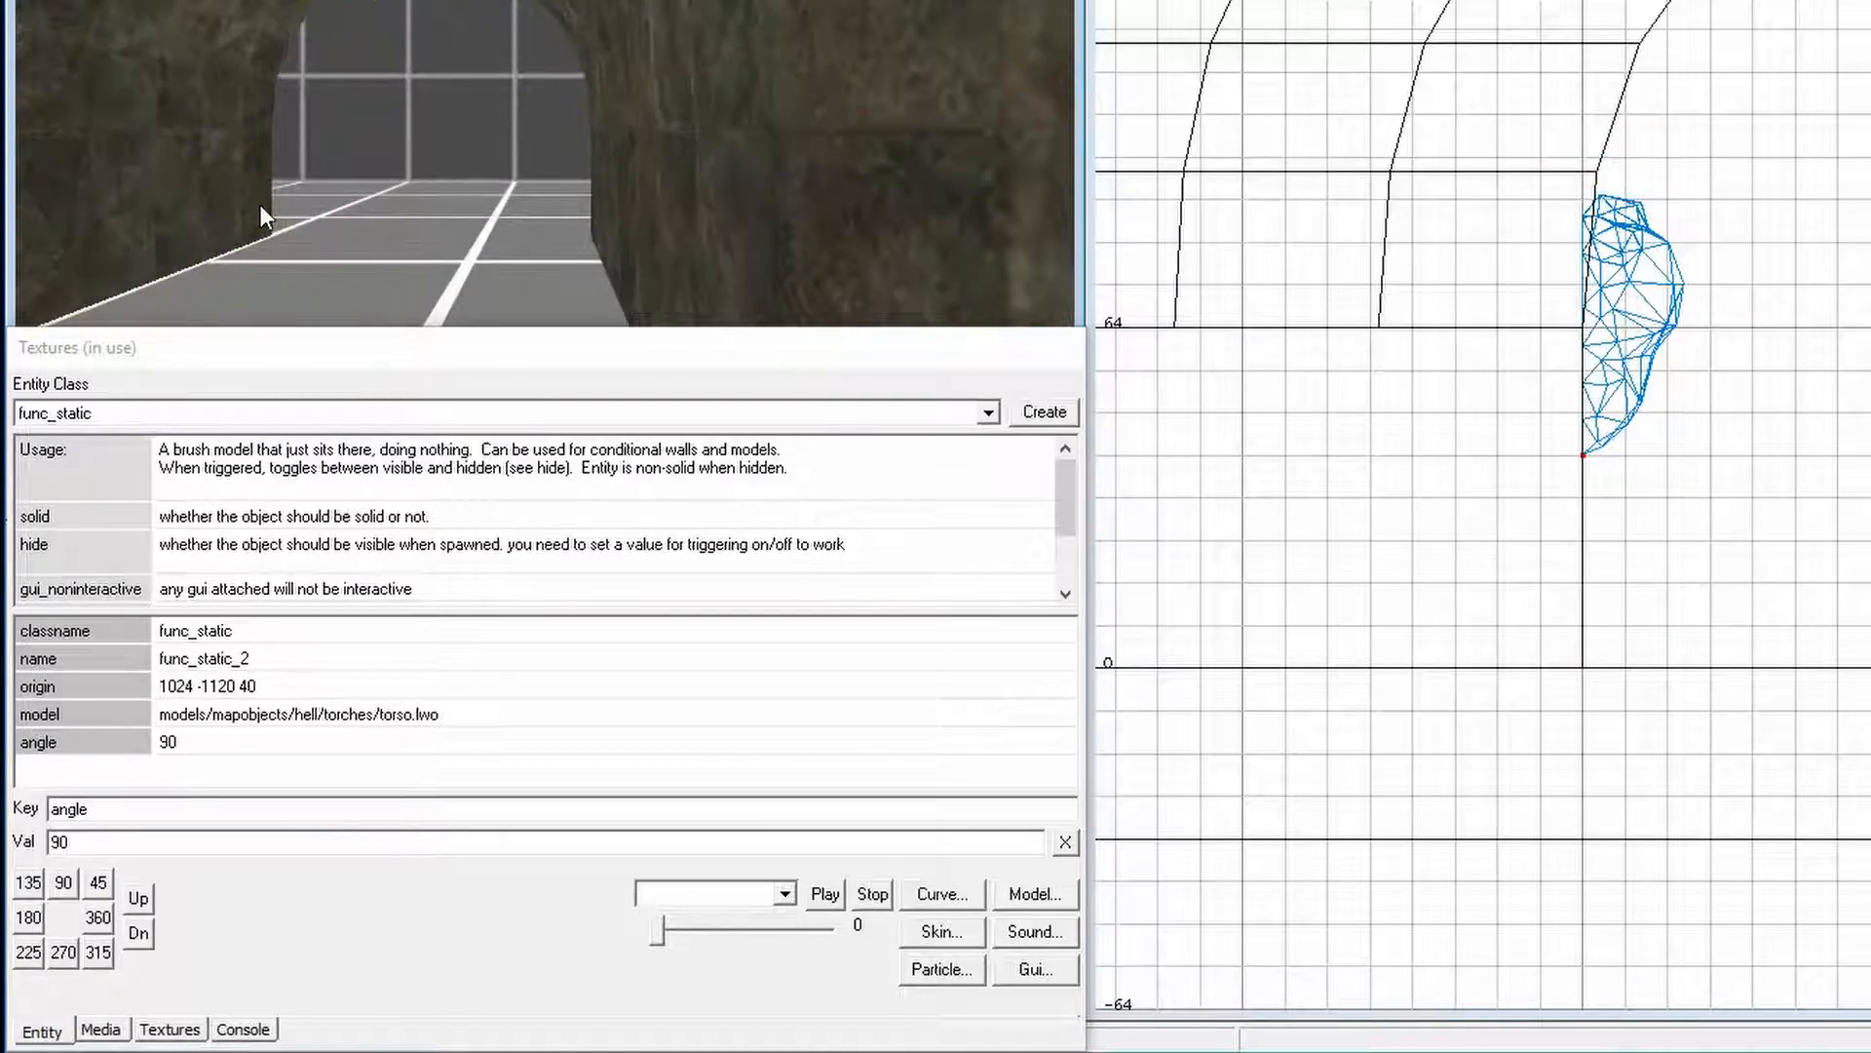
{"action": "key", "text": "Left"}
{"action": "key", "text": "Left"}
{"action": "key", "text": "Left"}
{"action": "key", "text": "Left"}
{"action": "key", "text": "Left"}
{"action": "key", "text": "Left"}
{"action": "key", "text": "Left"}
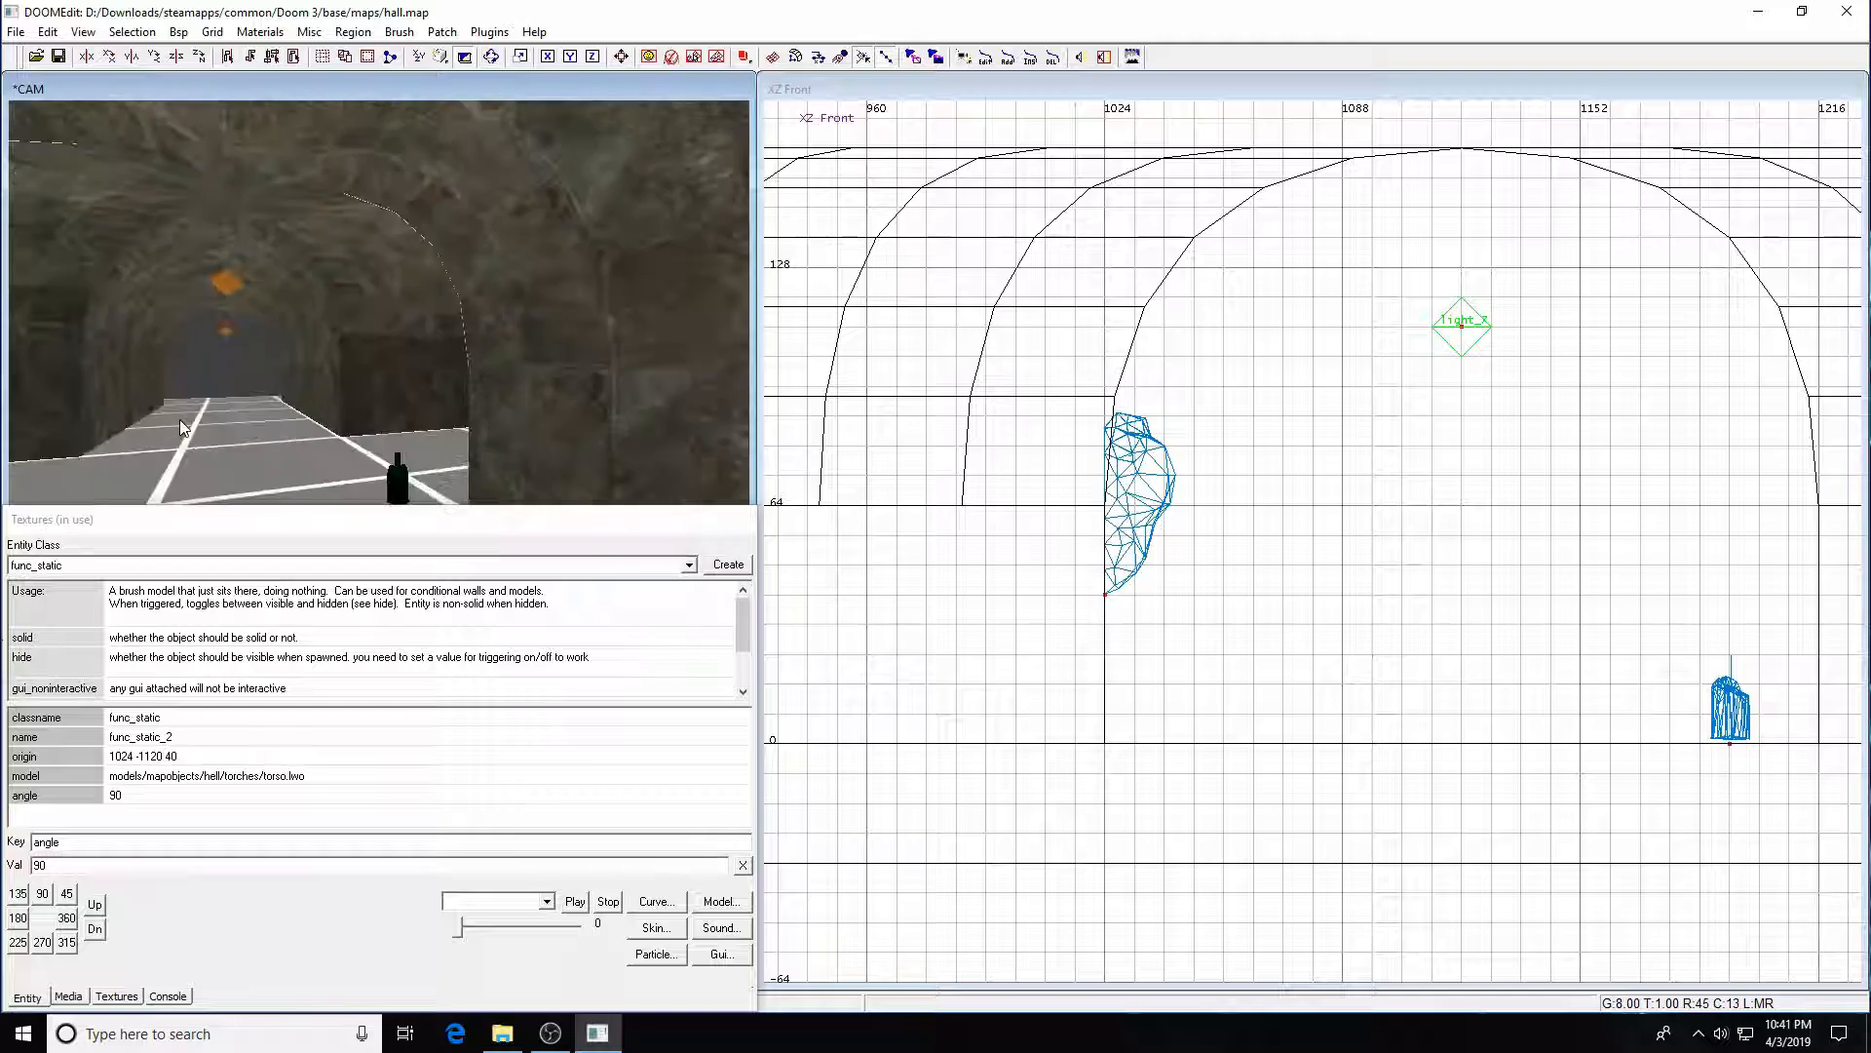
{"action": "key", "text": "Right"}
{"action": "key", "text": "Right"}
{"action": "key", "text": "Right"}
{"action": "key", "text": "Right"}
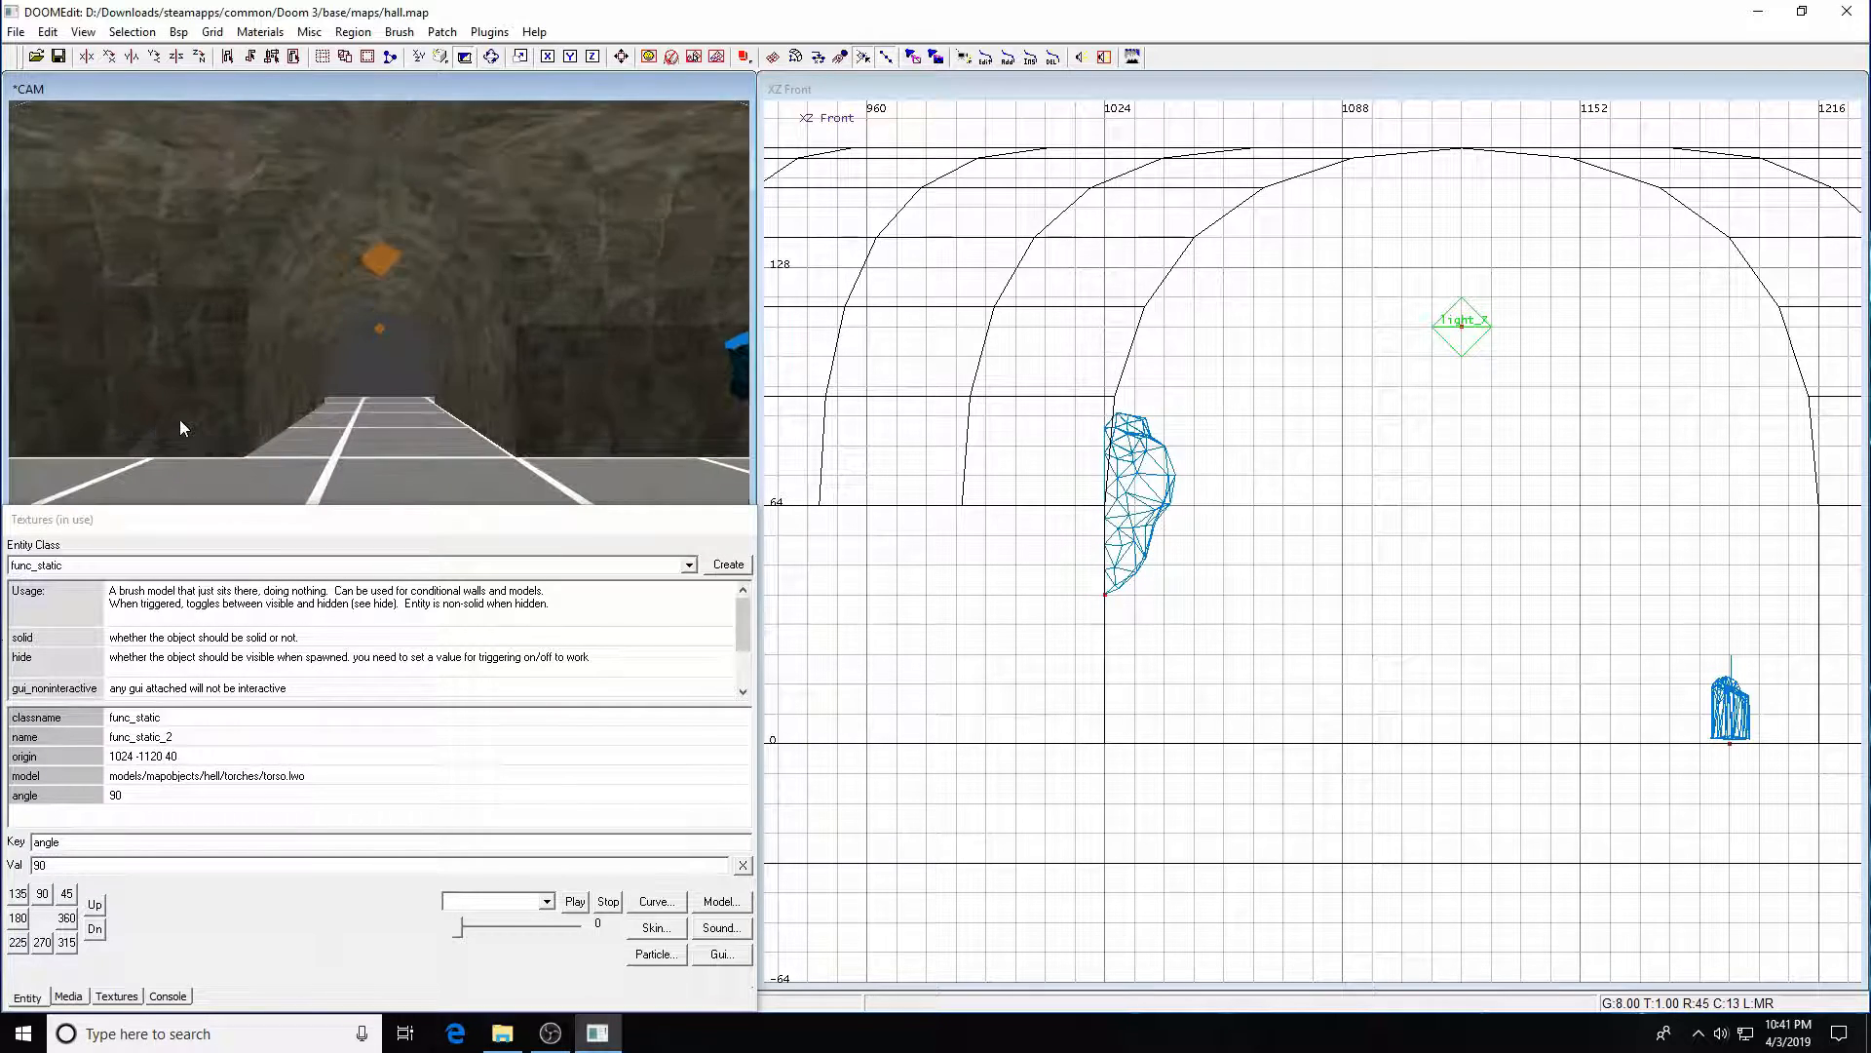
- Try to save the map and run a BSP compile on it, dismissing the dialogs
{"action": "key", "text": "ctrl+s"}
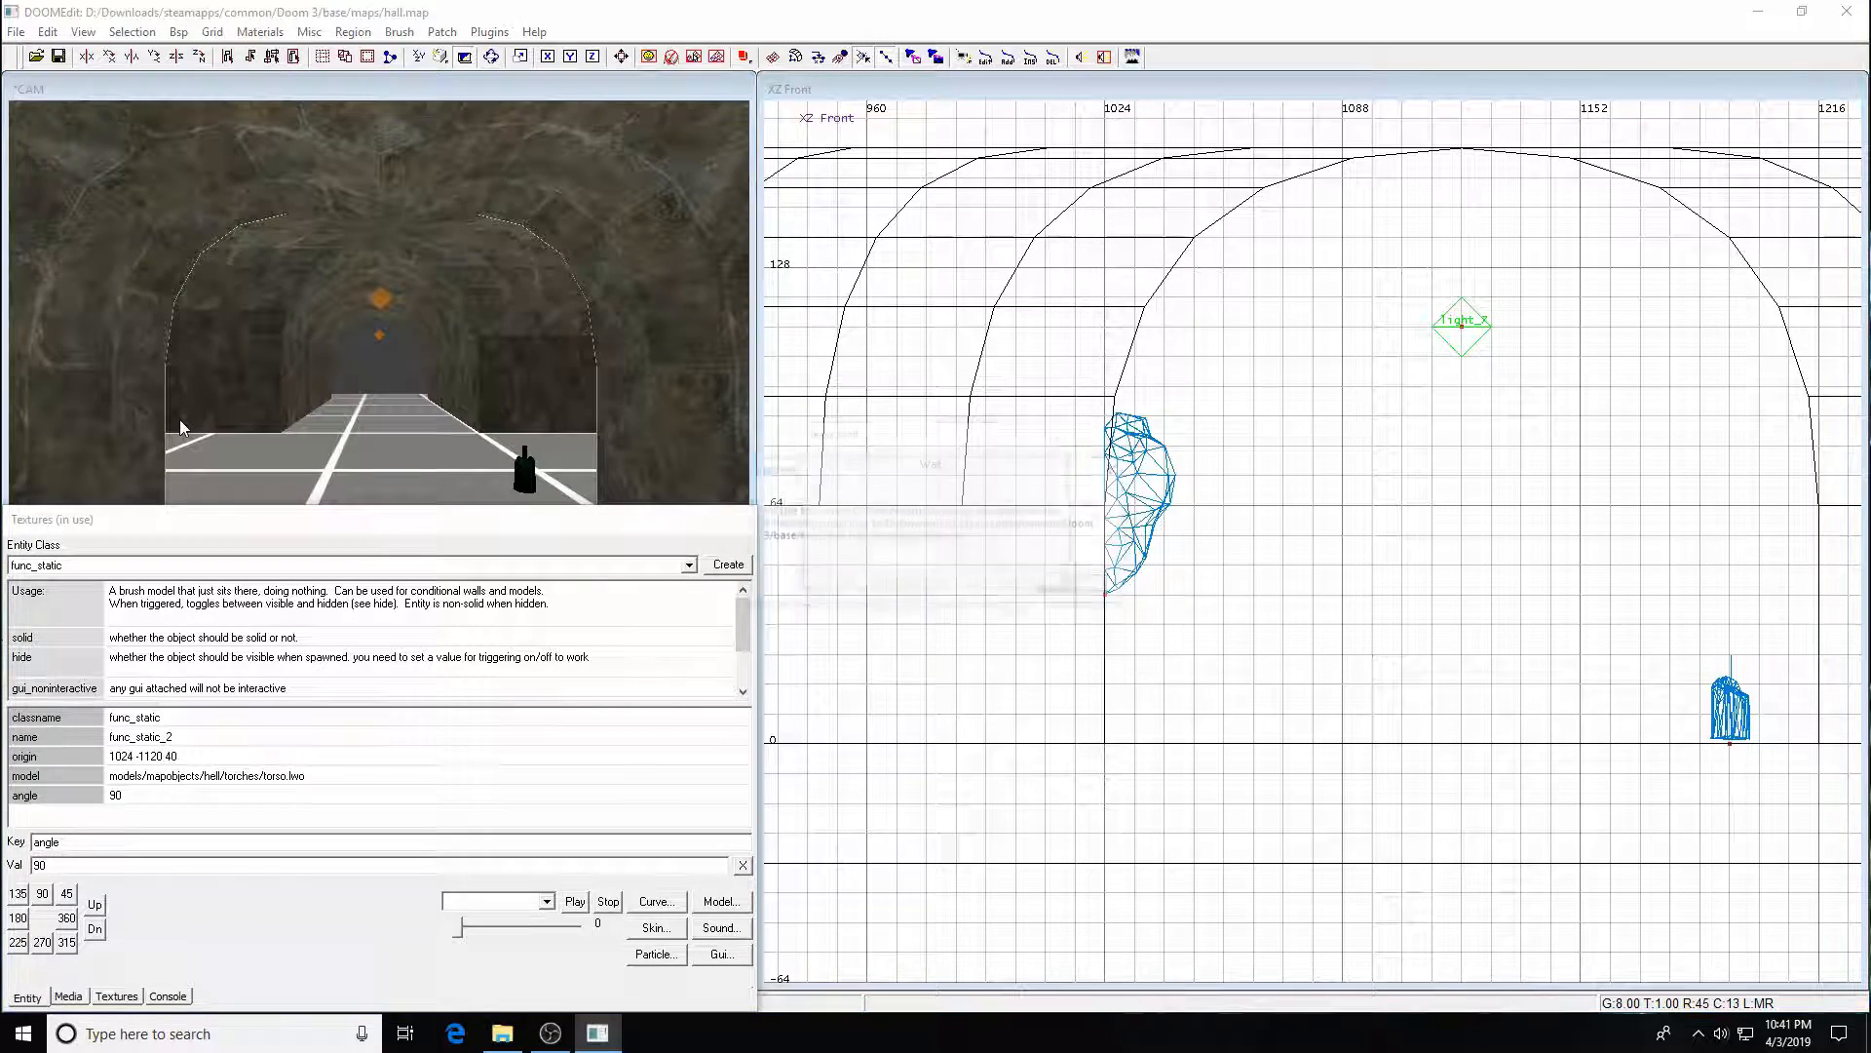
{"action": "left_click", "coordinate": [1097, 589]}
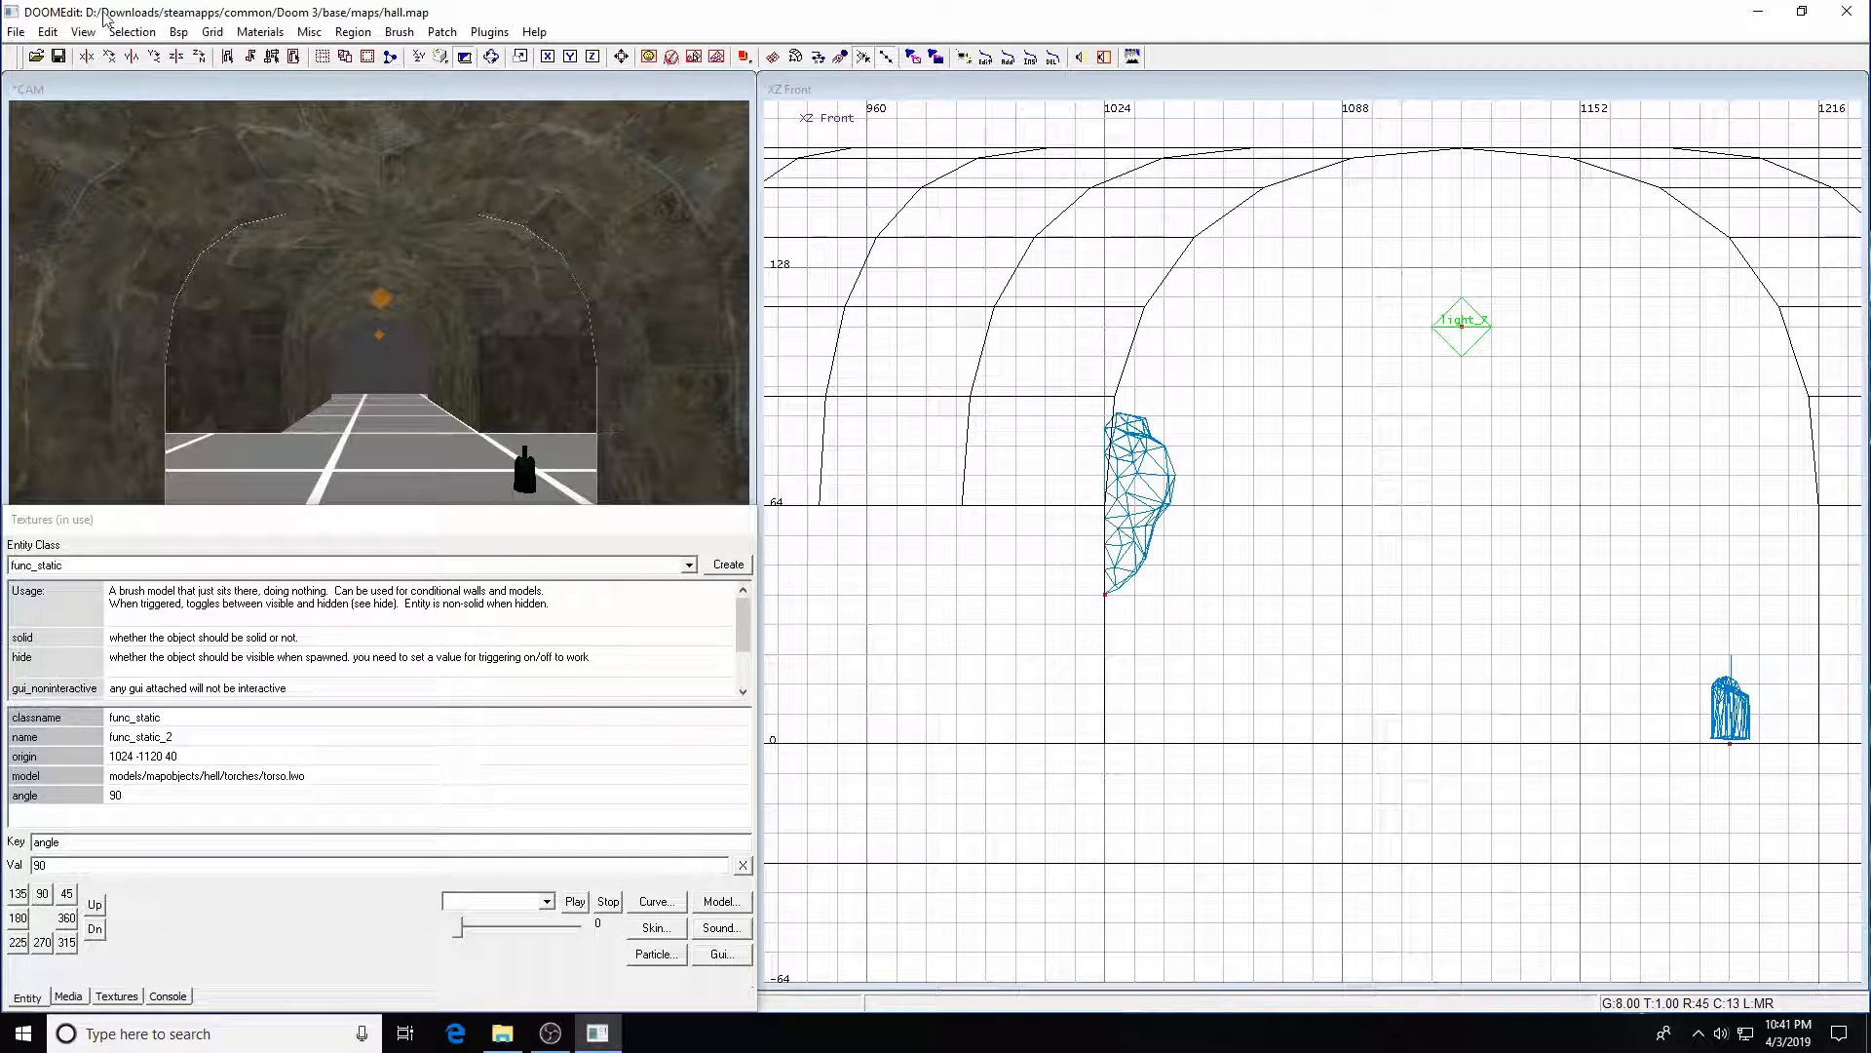
{"action": "left_click", "coordinate": [178, 32]}
{"action": "left_click", "coordinate": [200, 58]}
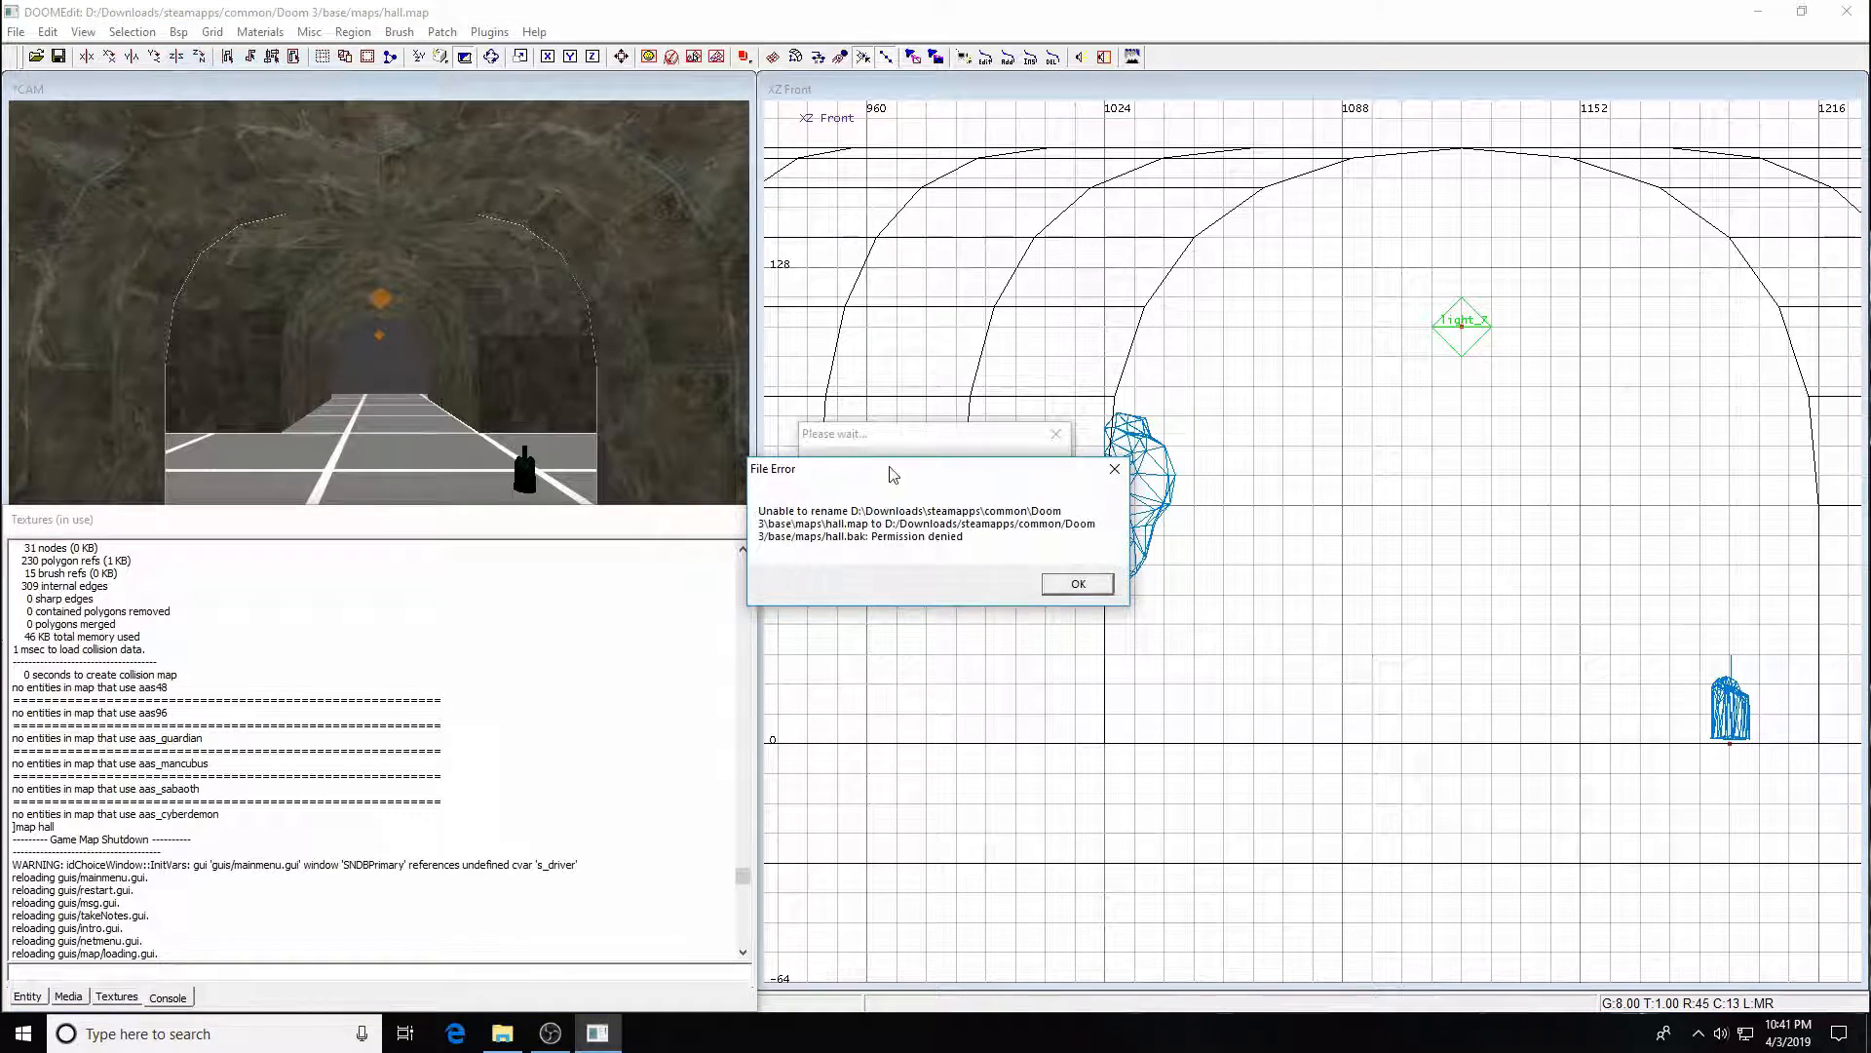
{"action": "left_click", "coordinate": [1078, 584]}
- Switch to the hall map in Doom 3 and walk through the tunnel to examine the candle and torch lighting
{"action": "key", "text": "ctrl+alt+grave"}
{"action": "type", "text": "quit"}
{"action": "key", "text": "Return"}
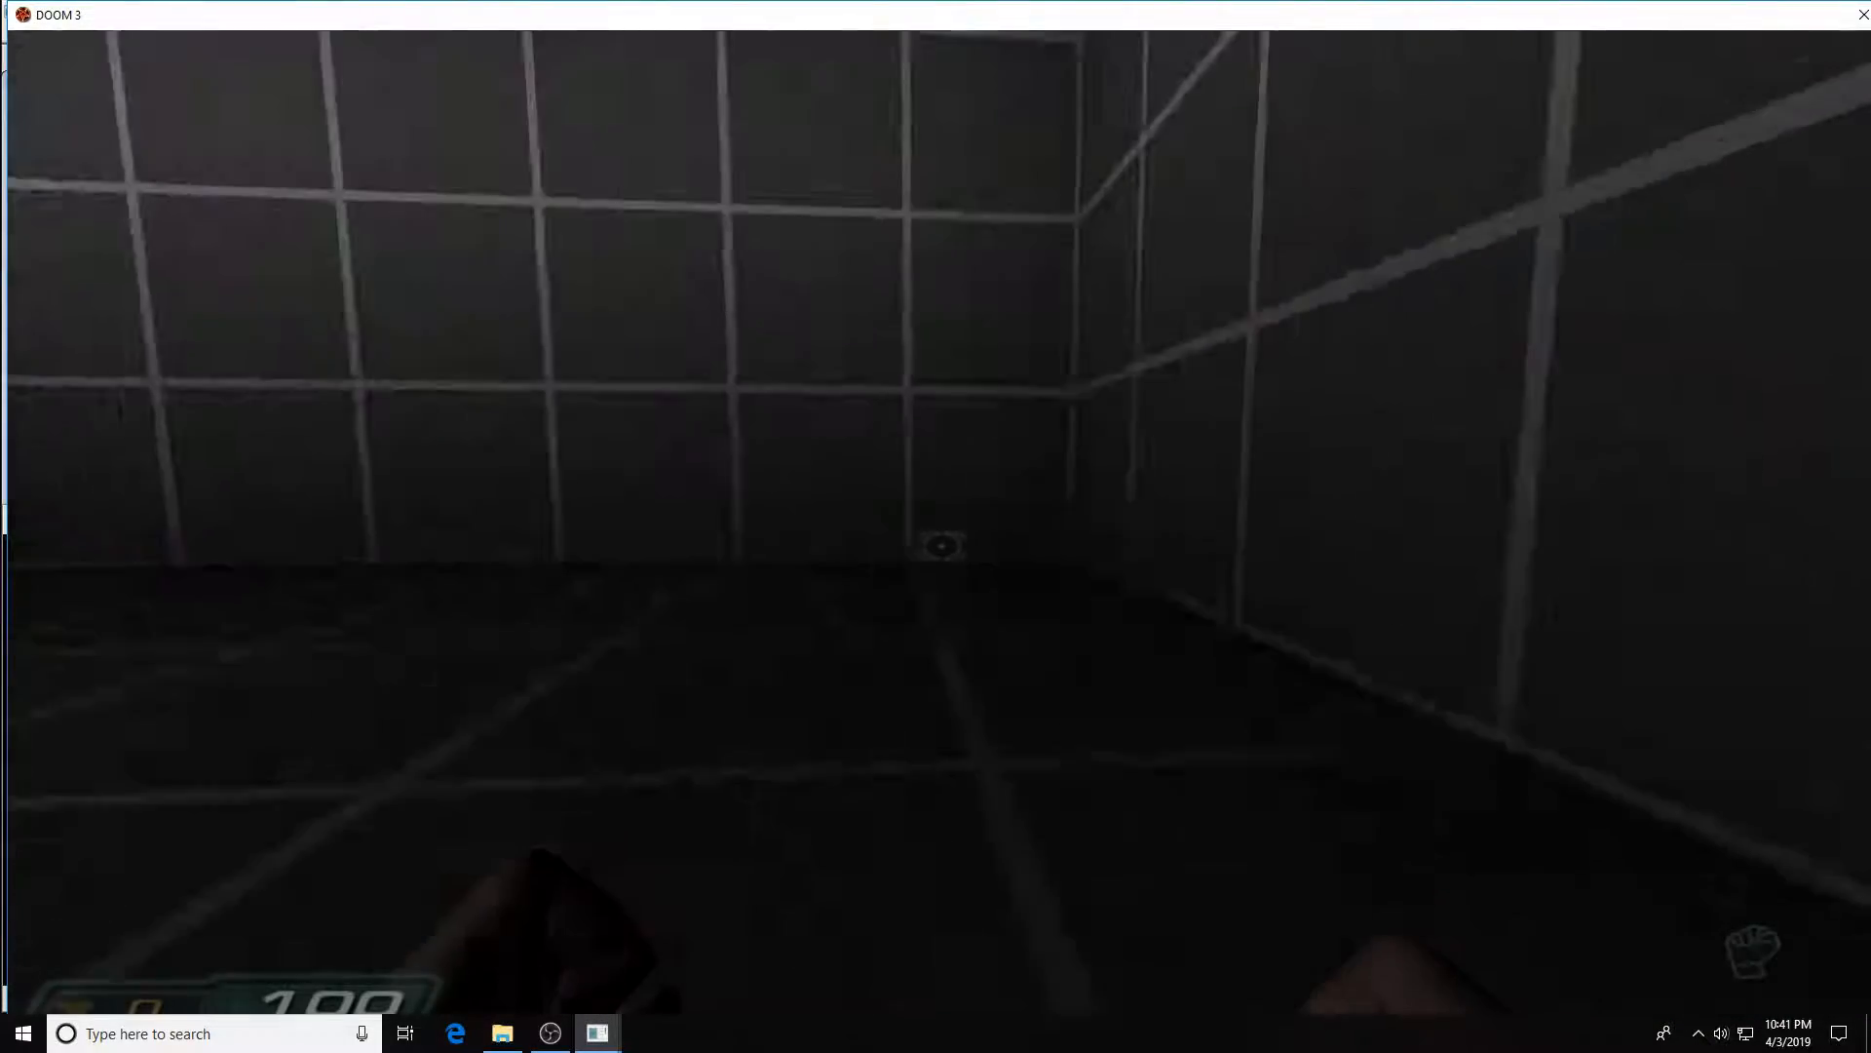
{"action": "key", "text": "w"}
{"action": "key", "text": "w"}
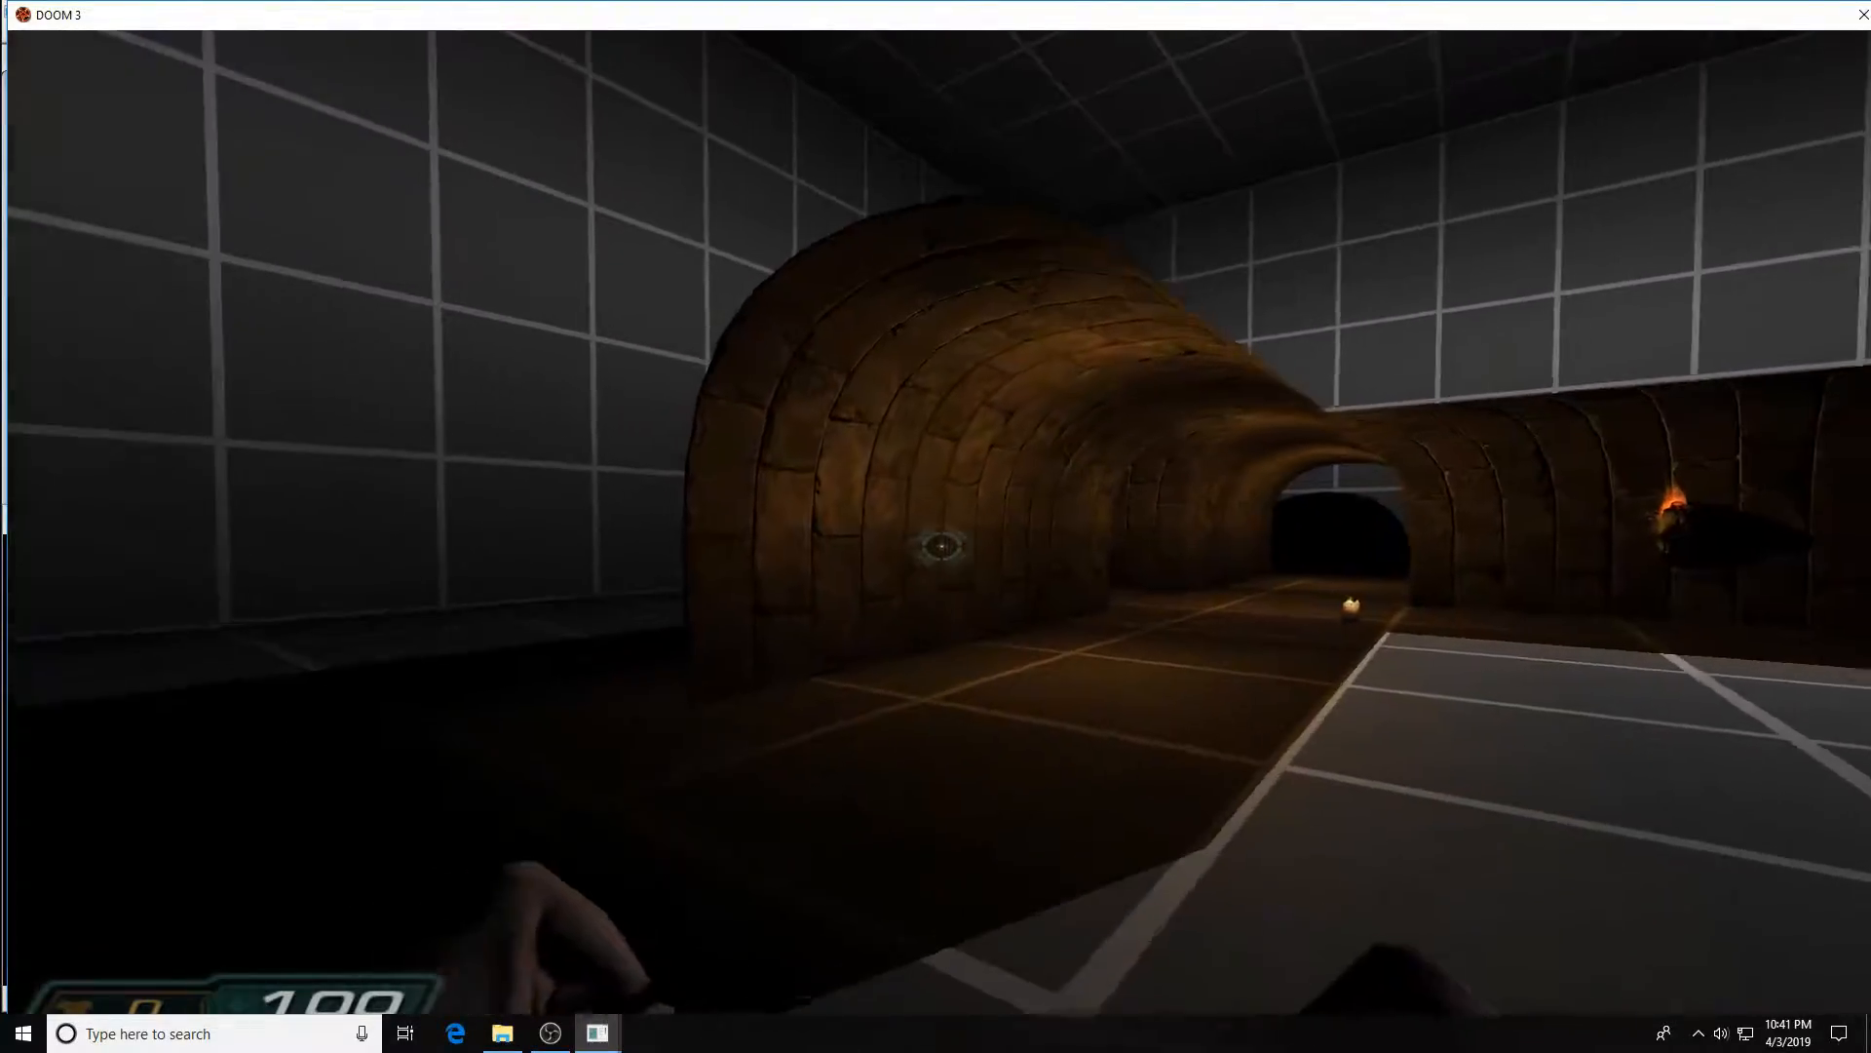
{"action": "key", "text": "w"}
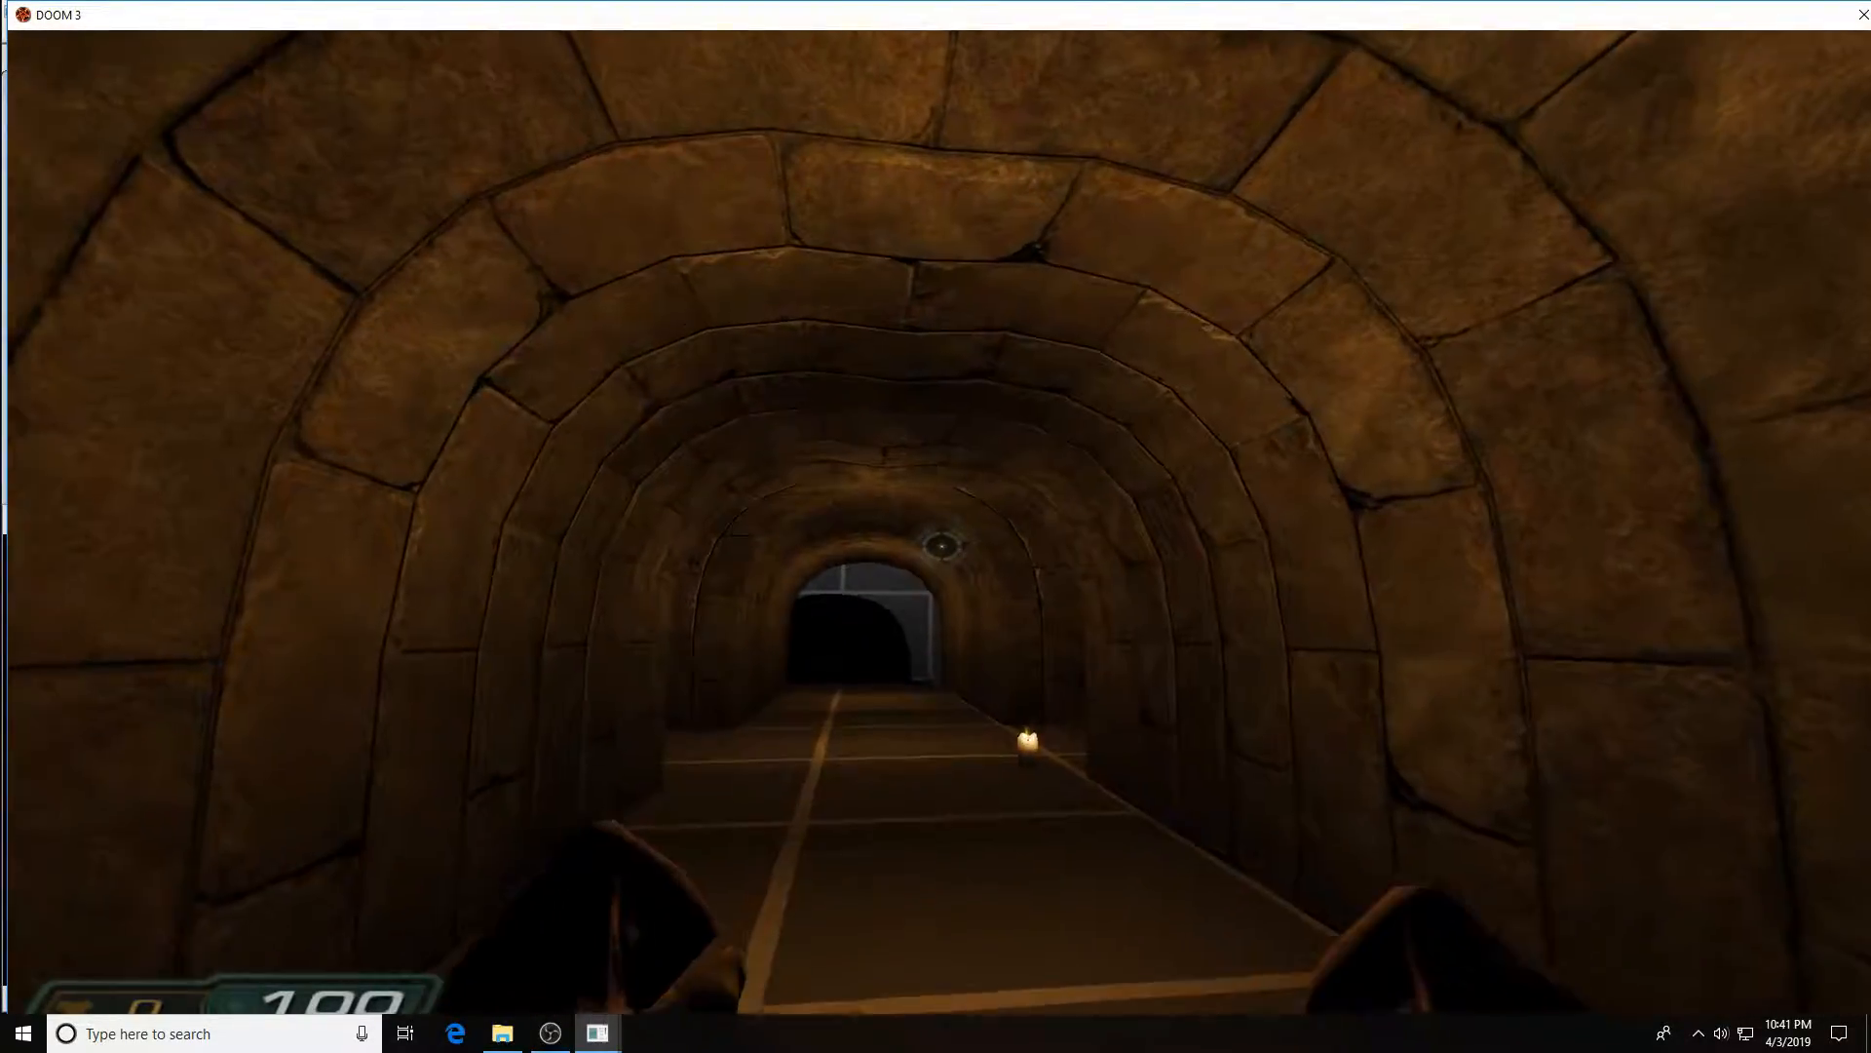
{"action": "key", "text": "w"}
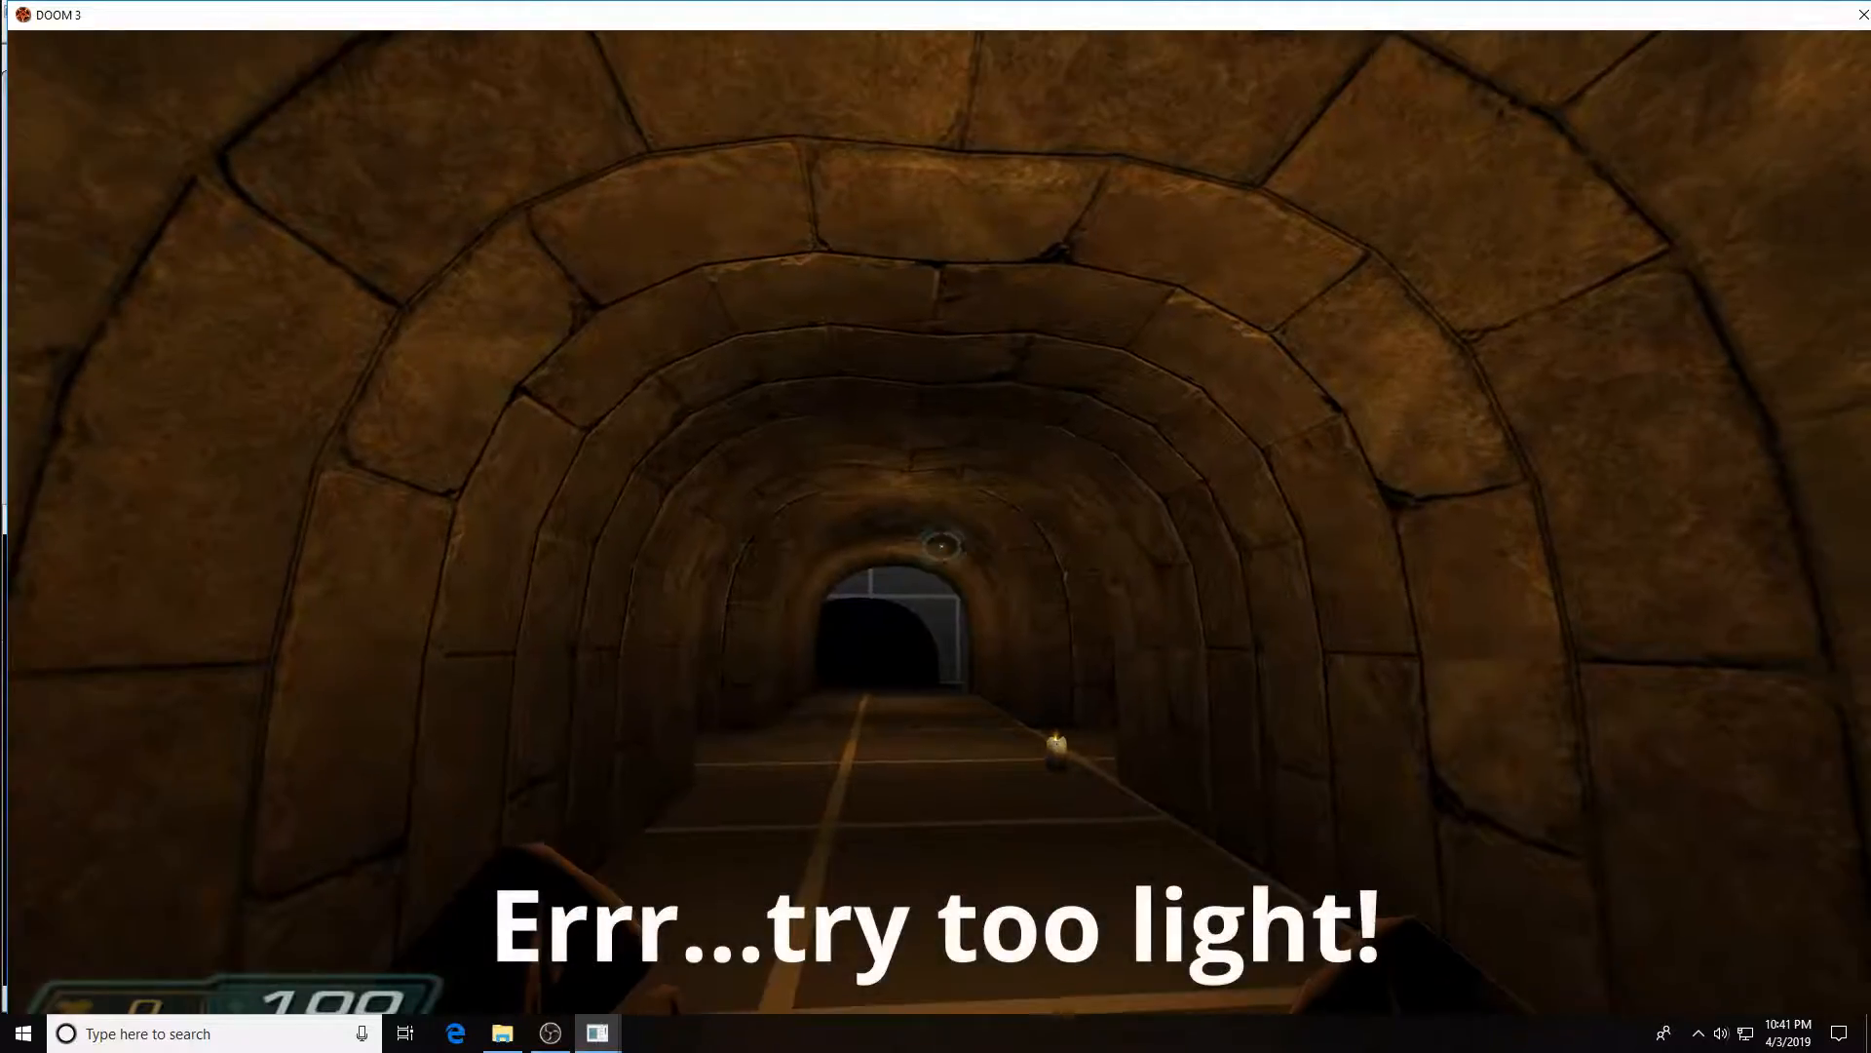
{"action": "key", "text": "w"}
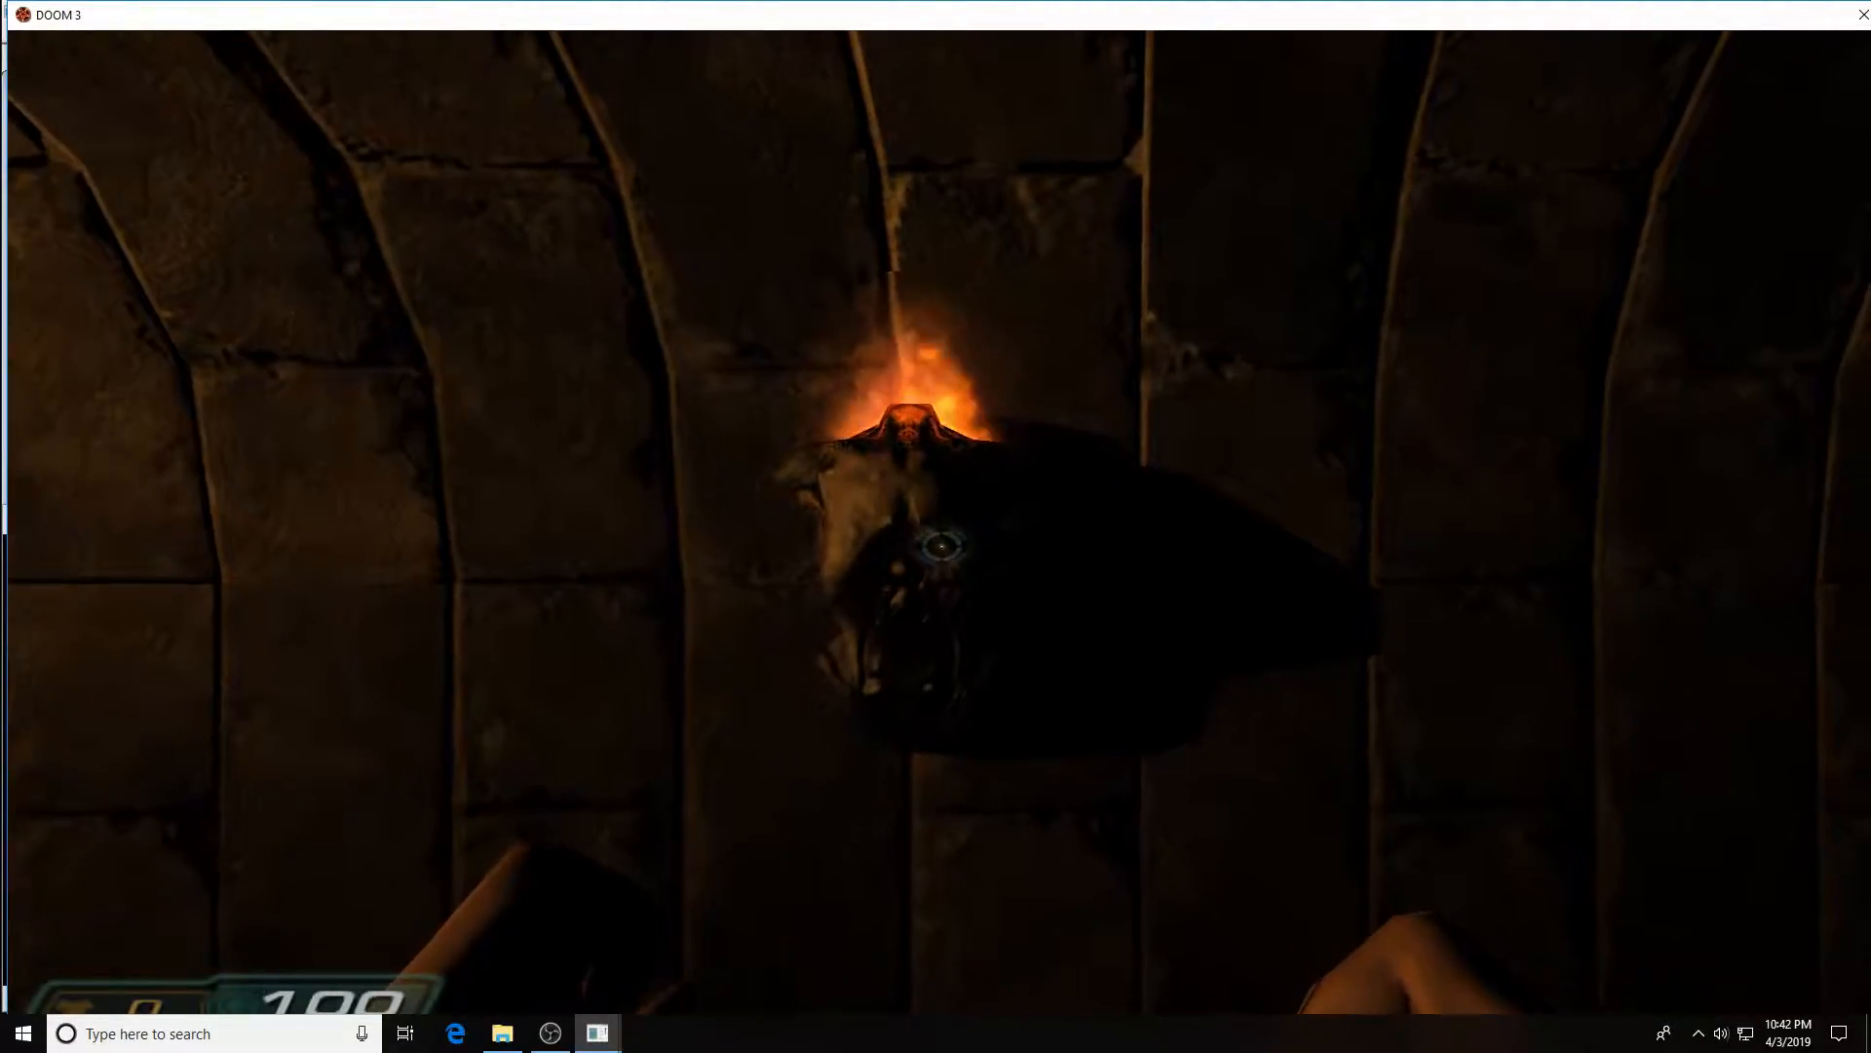
- Turn on the flashlight and walk through the four-way junction to examine its ceiling and connecting arms
{"action": "key", "text": "f"}
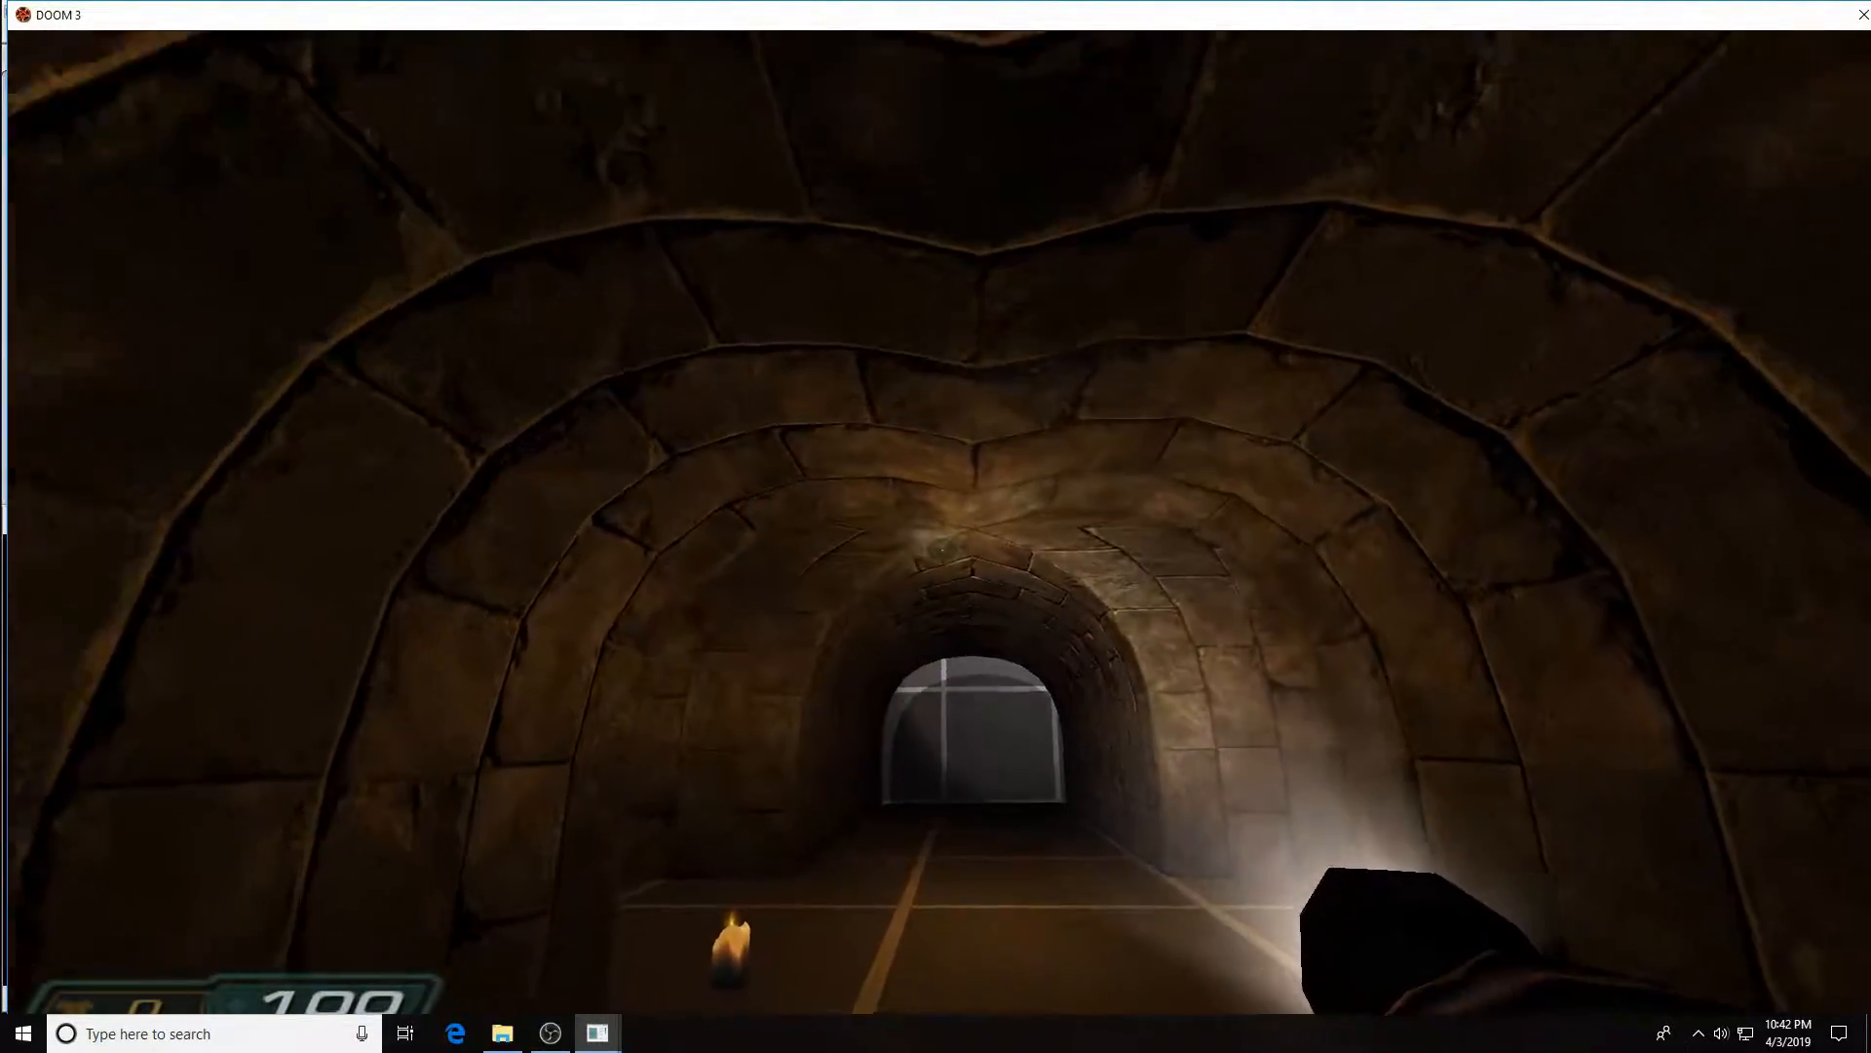
{"action": "key", "text": "w"}
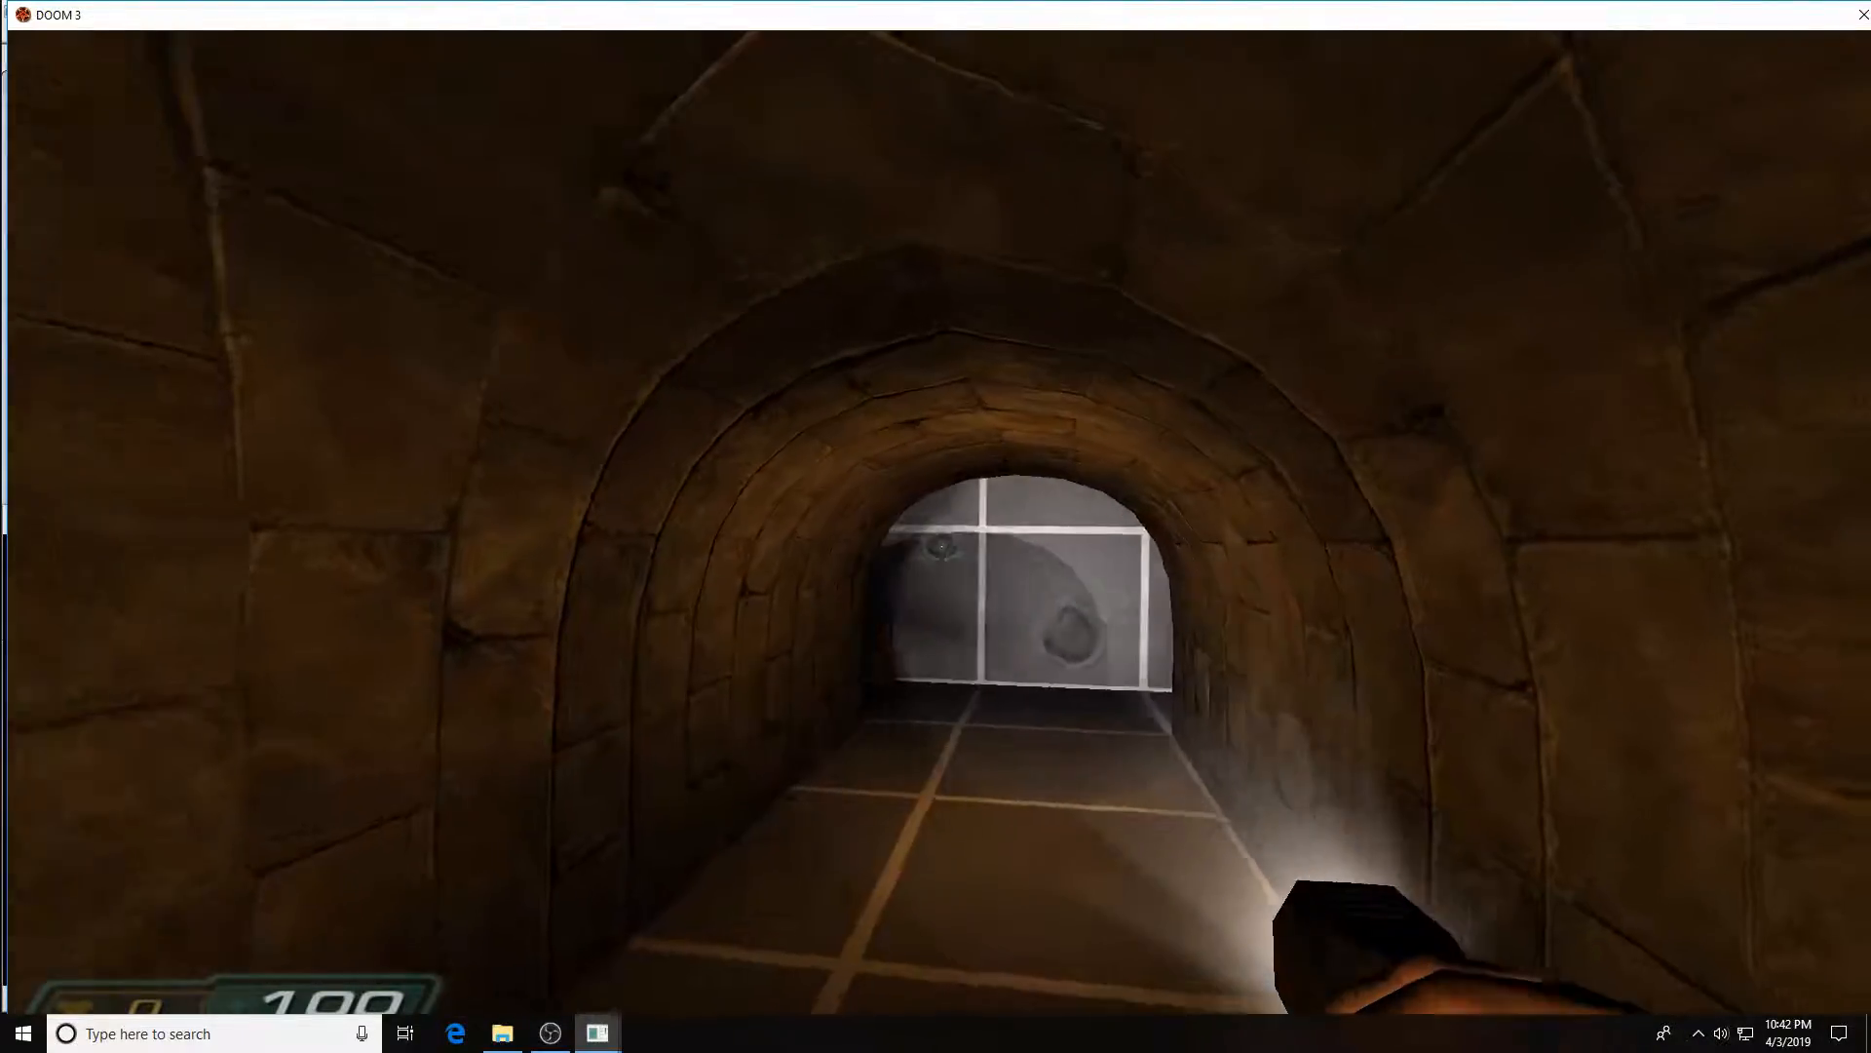
{"action": "key", "text": "w"}
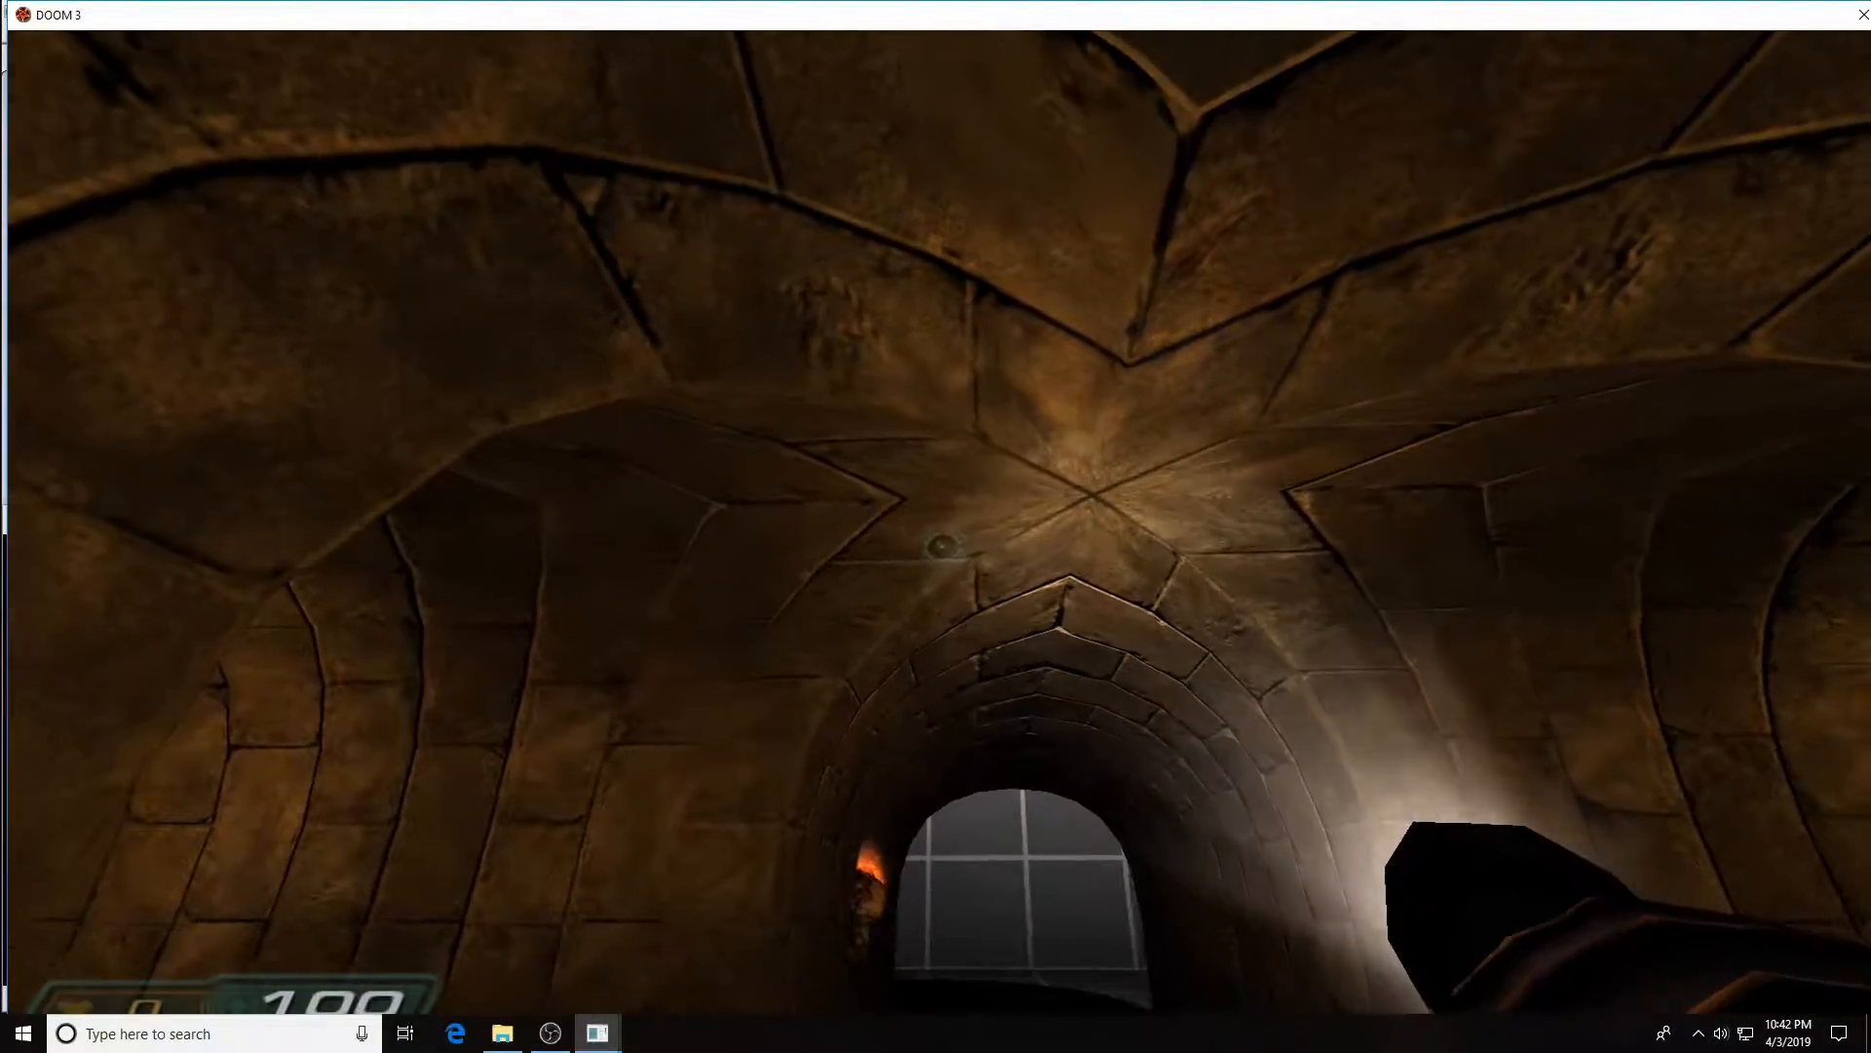
{"action": "key", "text": "w"}
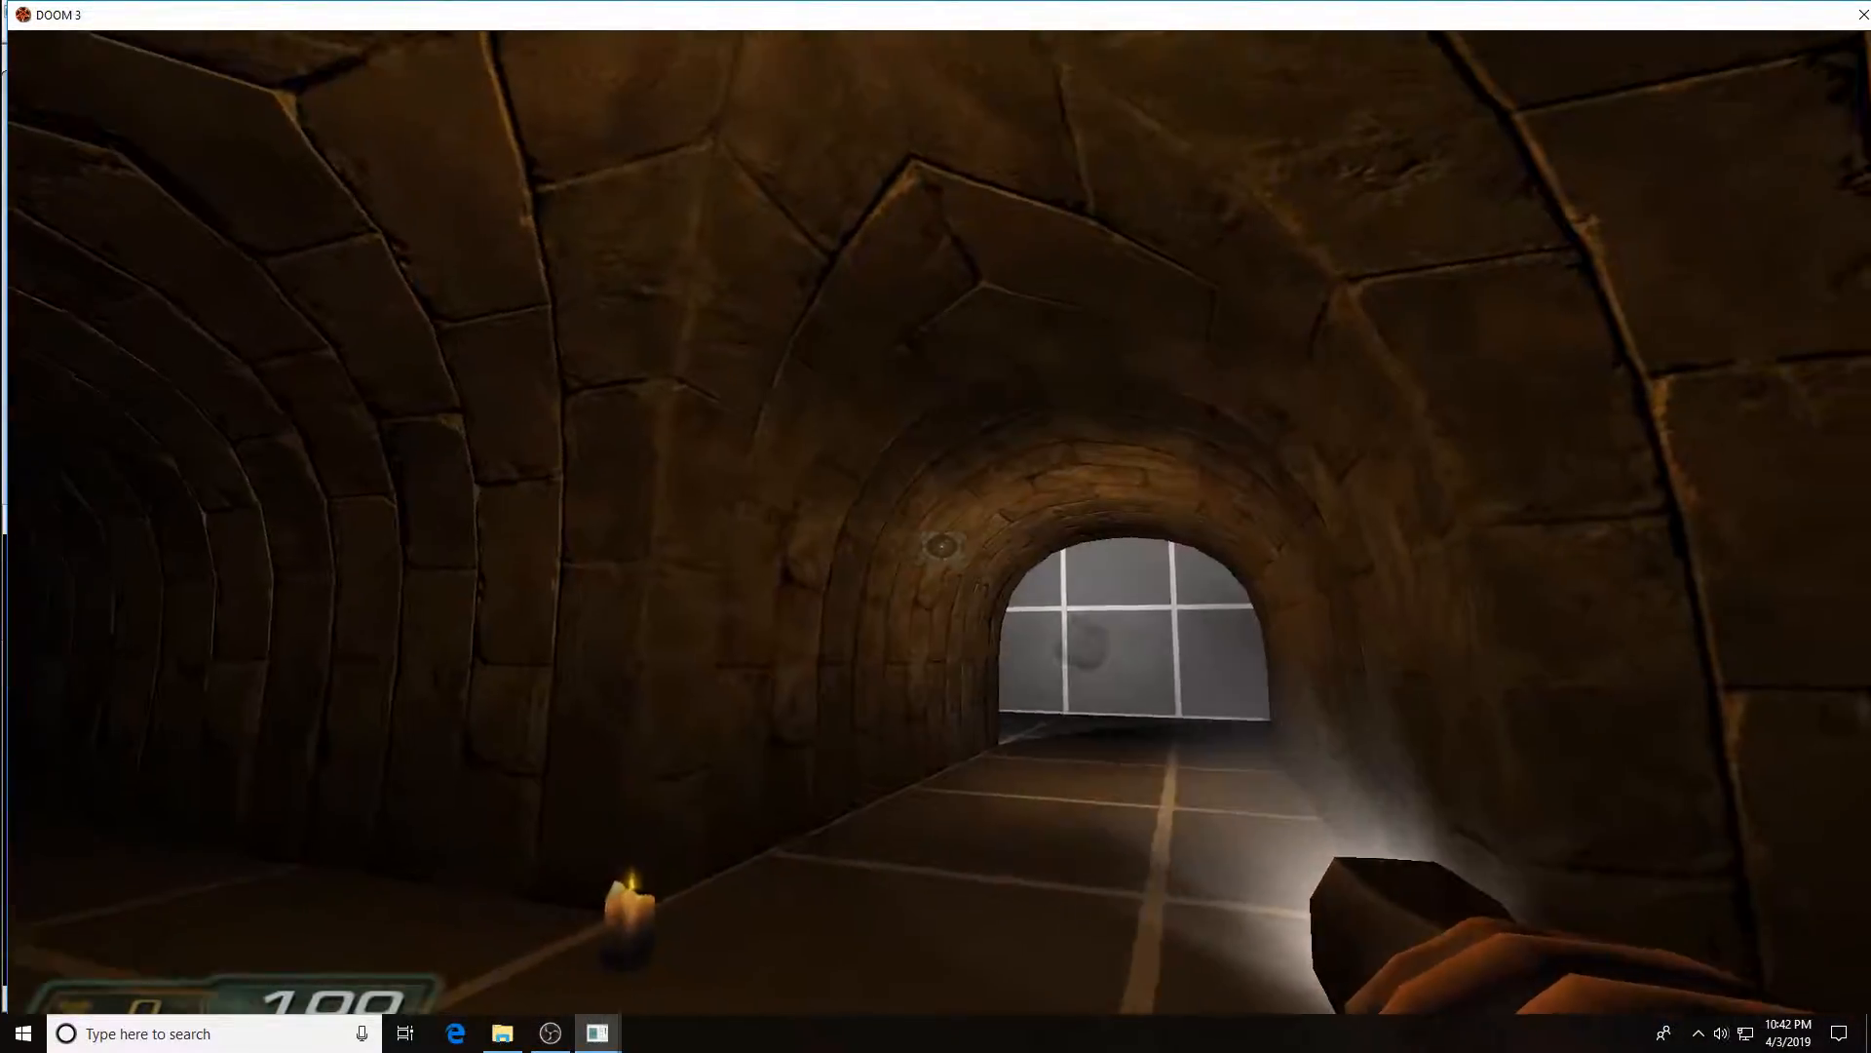